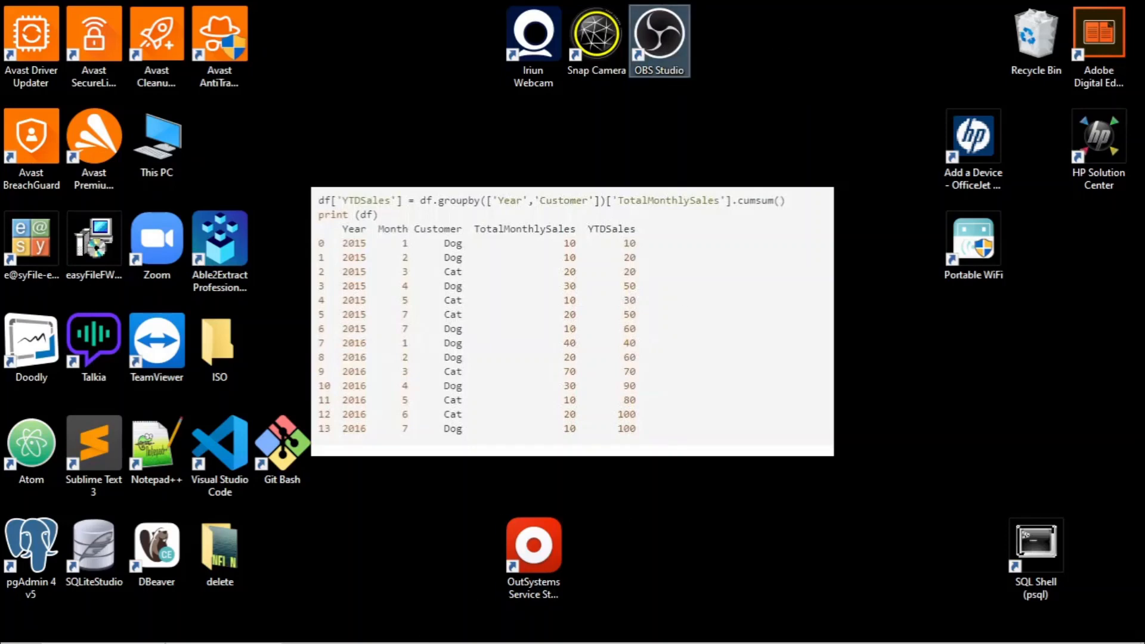
- Launch Excel from the search and start a blank workbook
{"action": "left_click", "coordinate": [109, 629]}
{"action": "type", "text": "e"}
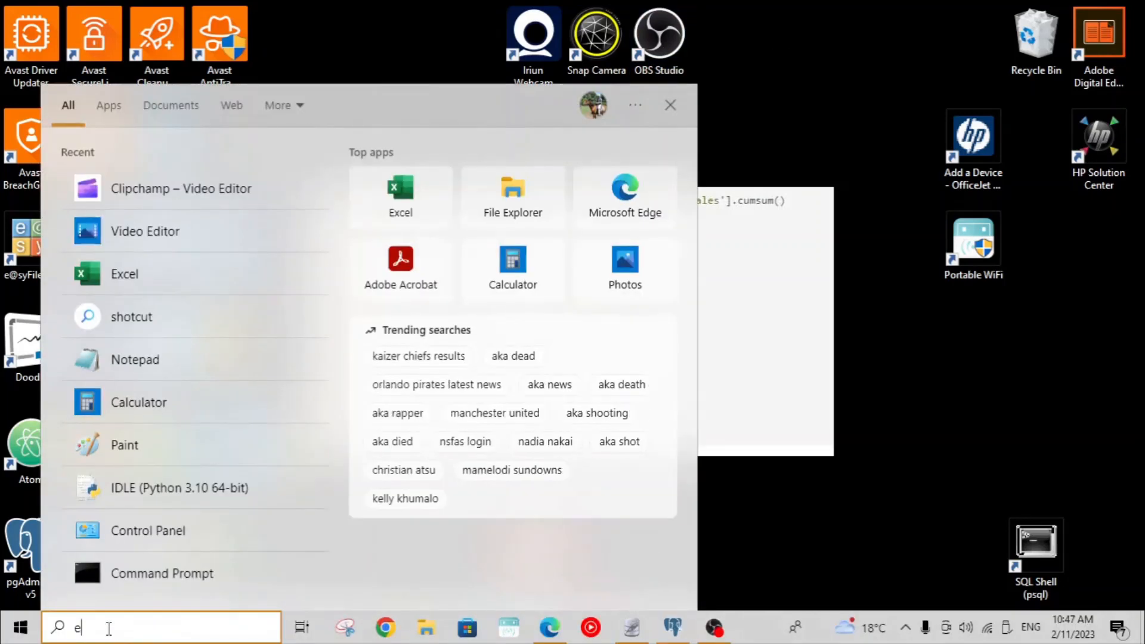
{"action": "type", "text": "xcel"}
{"action": "left_click", "coordinate": [97, 164]}
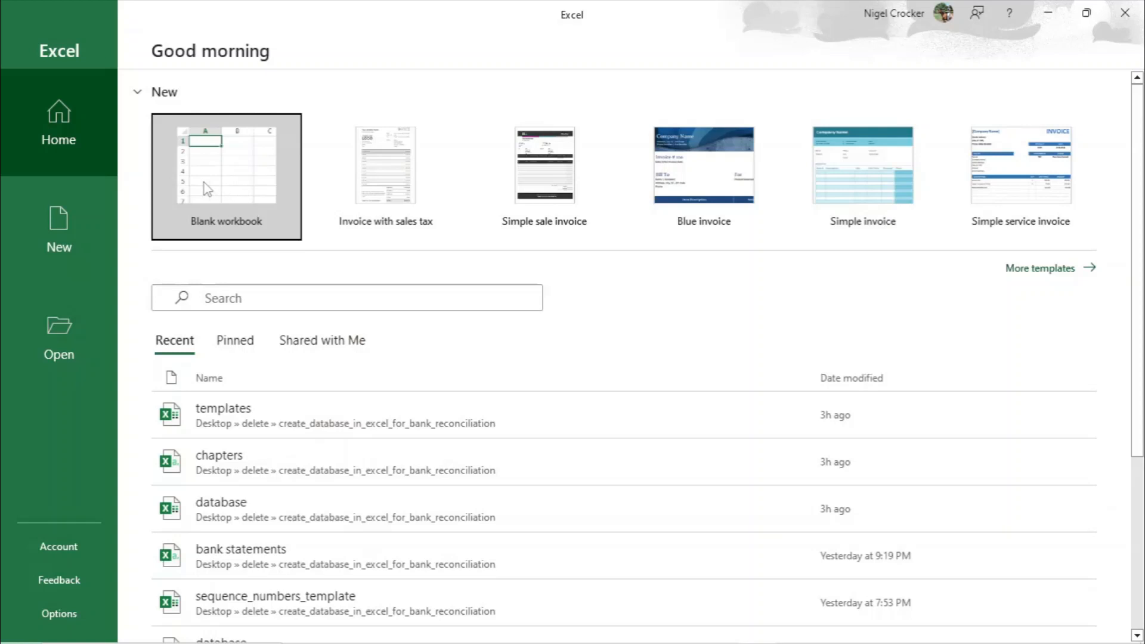
{"action": "left_click", "coordinate": [207, 190]}
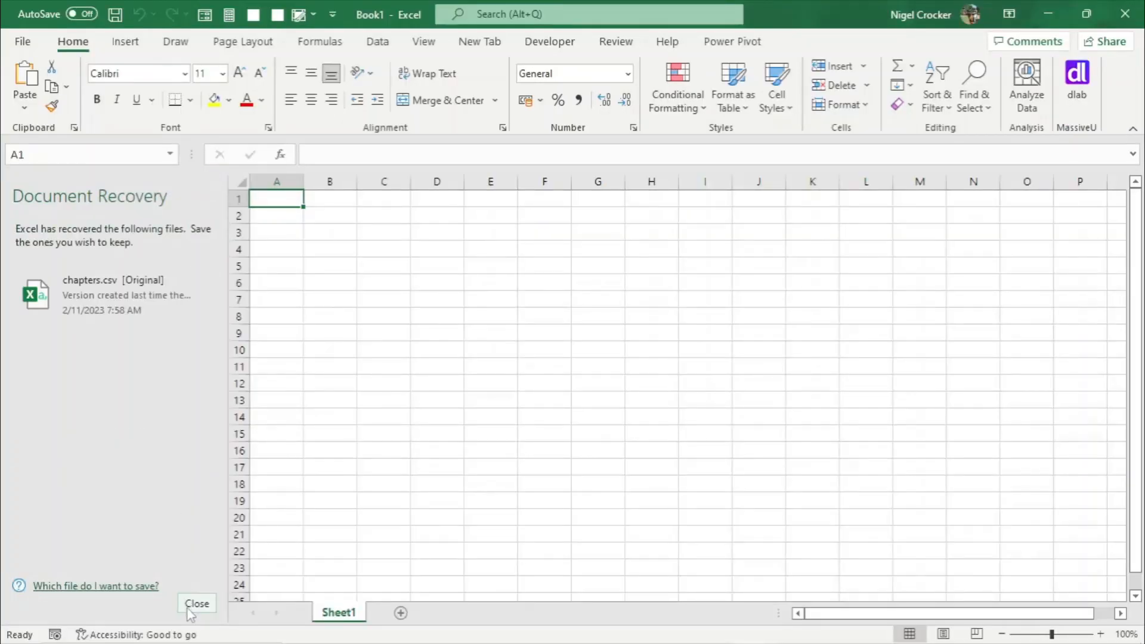
- Save the workbook as bank_reconciliation in the Desktop's delete folder
{"action": "left_click", "coordinate": [196, 604]}
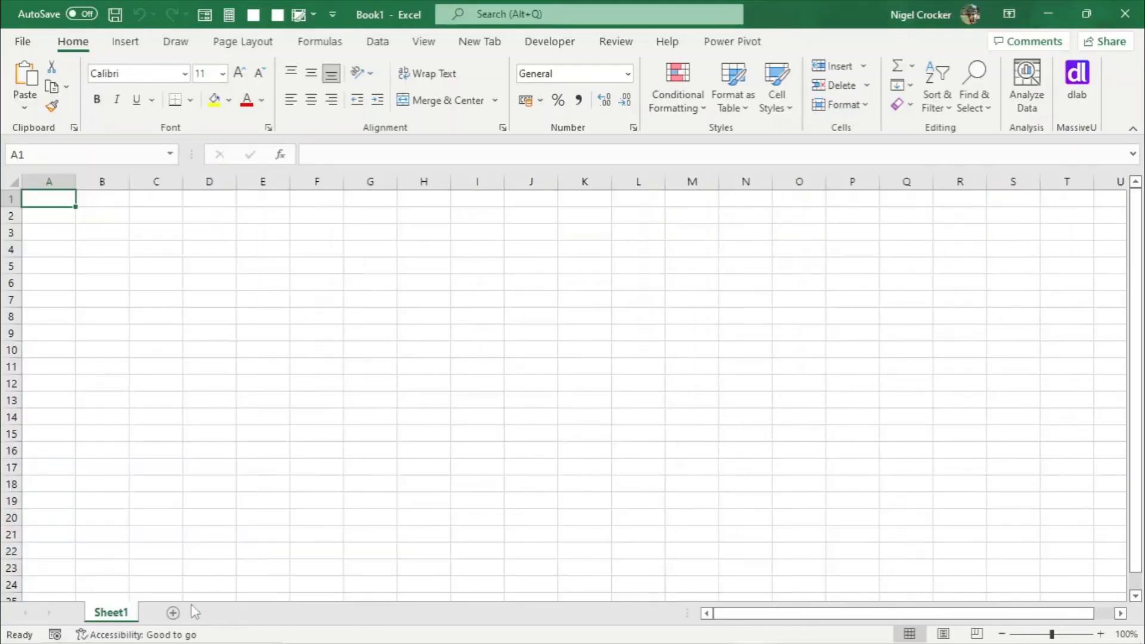
{"action": "left_click", "coordinate": [25, 41]}
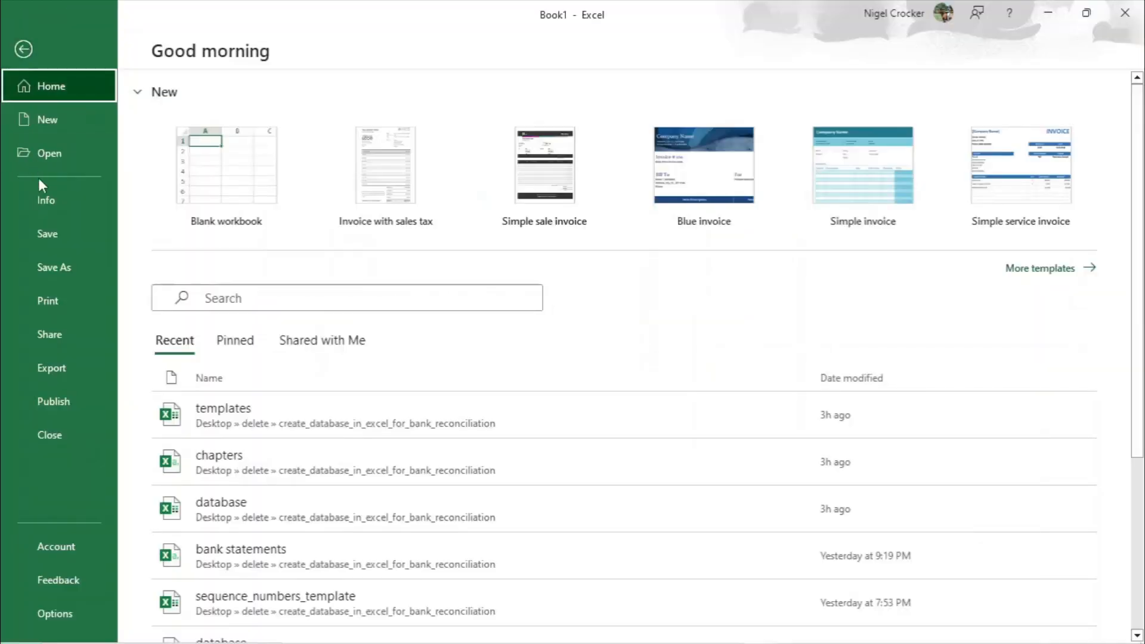
{"action": "left_click", "coordinate": [55, 267]}
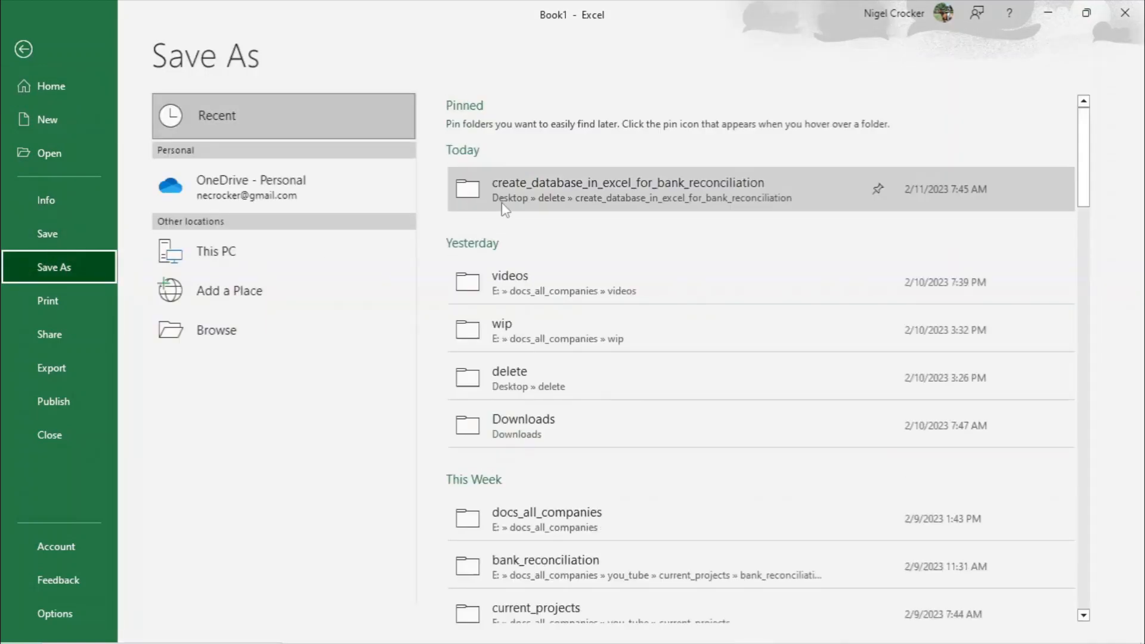
{"action": "left_click", "coordinate": [238, 337]}
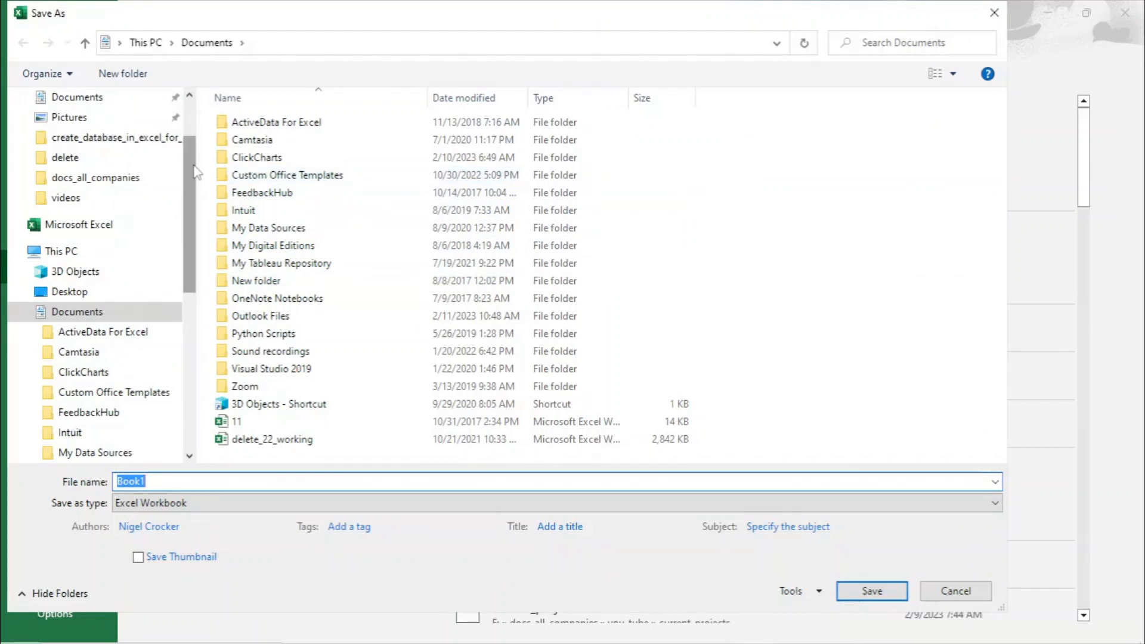
{"action": "scroll", "coordinate": [119, 149], "scroll_direction": "up", "scroll_amount": 2}
{"action": "left_click", "coordinate": [87, 132]}
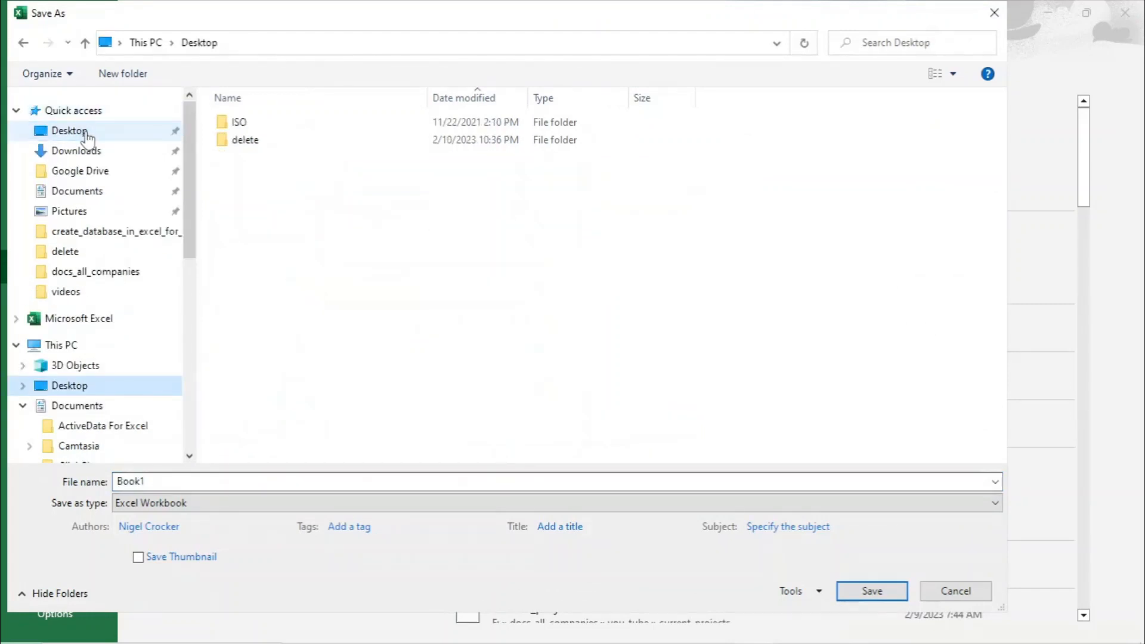
{"action": "double_click", "coordinate": [247, 143]}
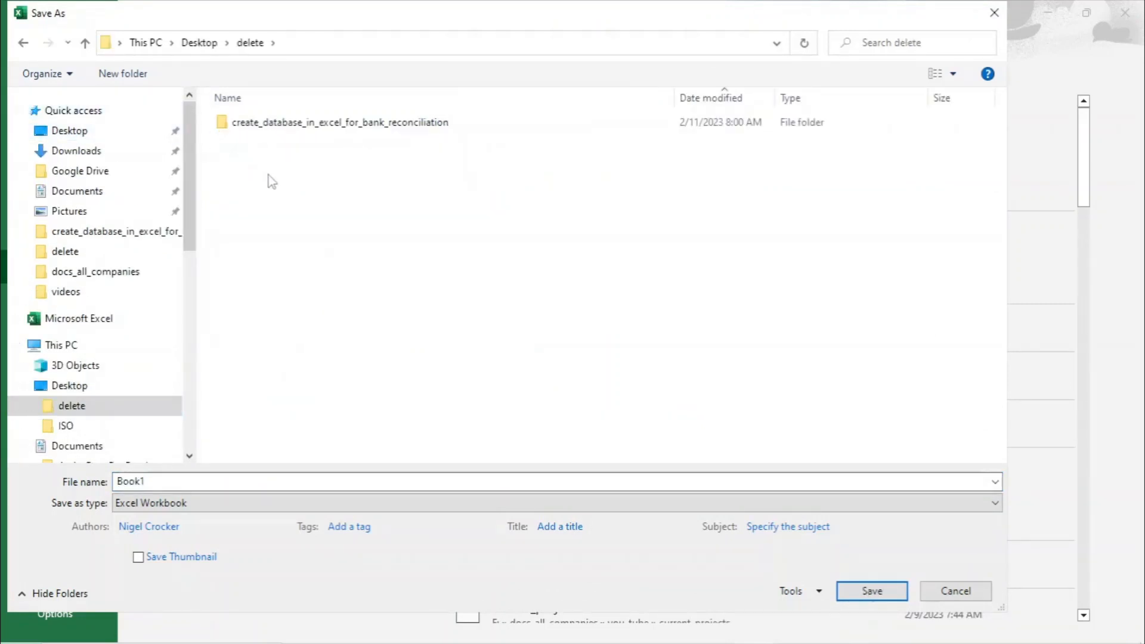
{"action": "double_click", "coordinate": [170, 479]}
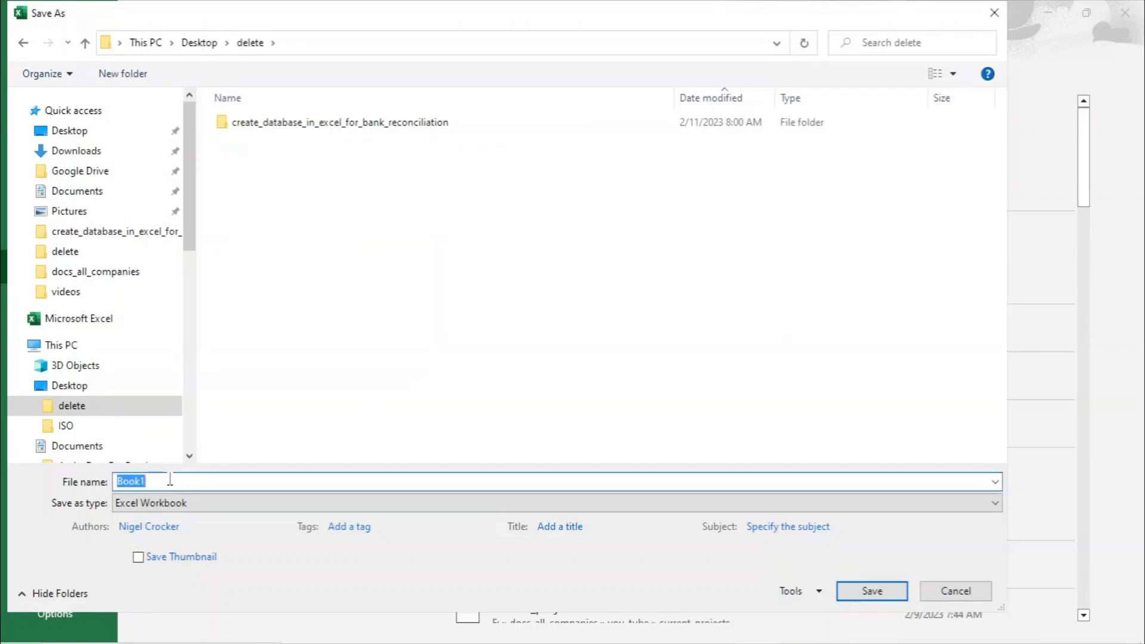
{"action": "type", "text": "bva"}
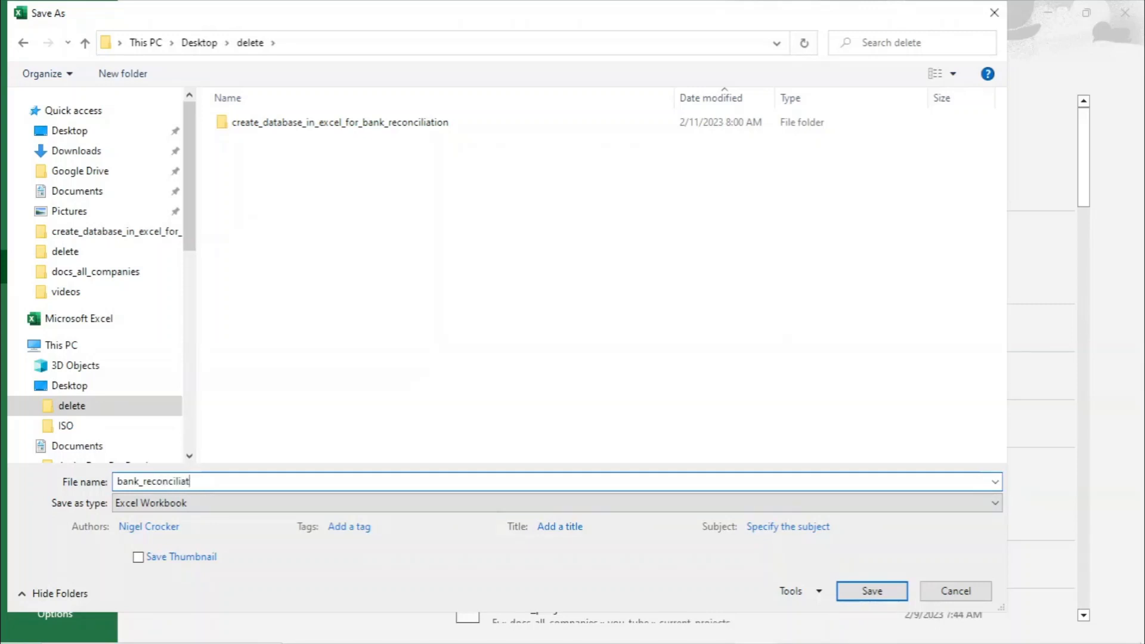
{"action": "left_click", "coordinate": [865, 591]}
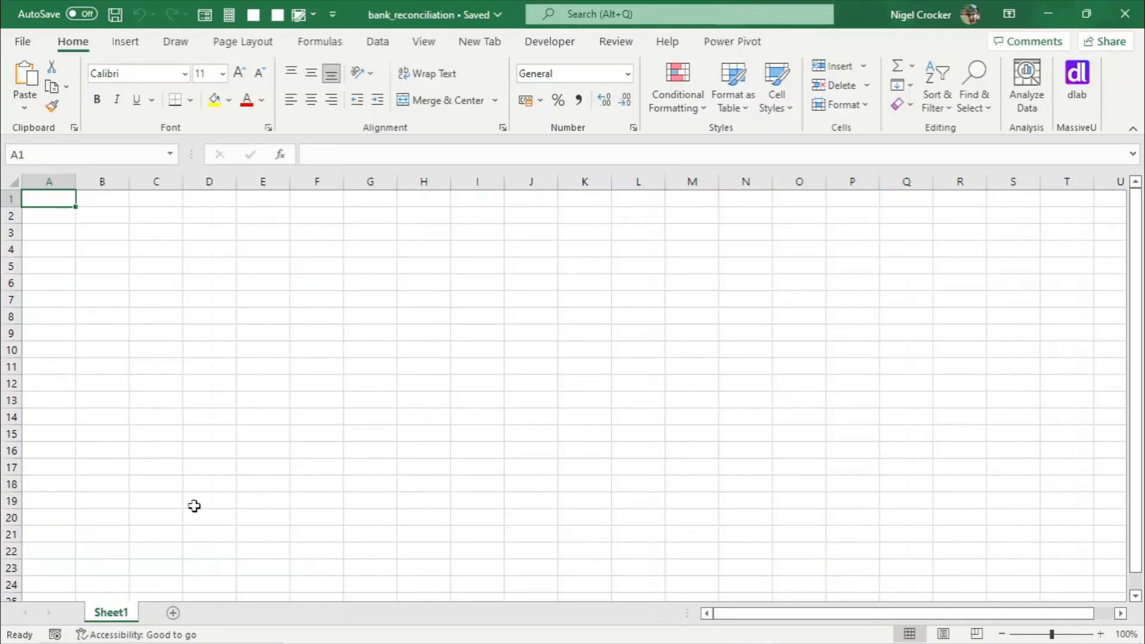
- Rename Sheet1 to bank_statements
{"action": "right_click", "coordinate": [117, 623]}
{"action": "left_click", "coordinate": [179, 435]}
{"action": "type", "text": "bank"}
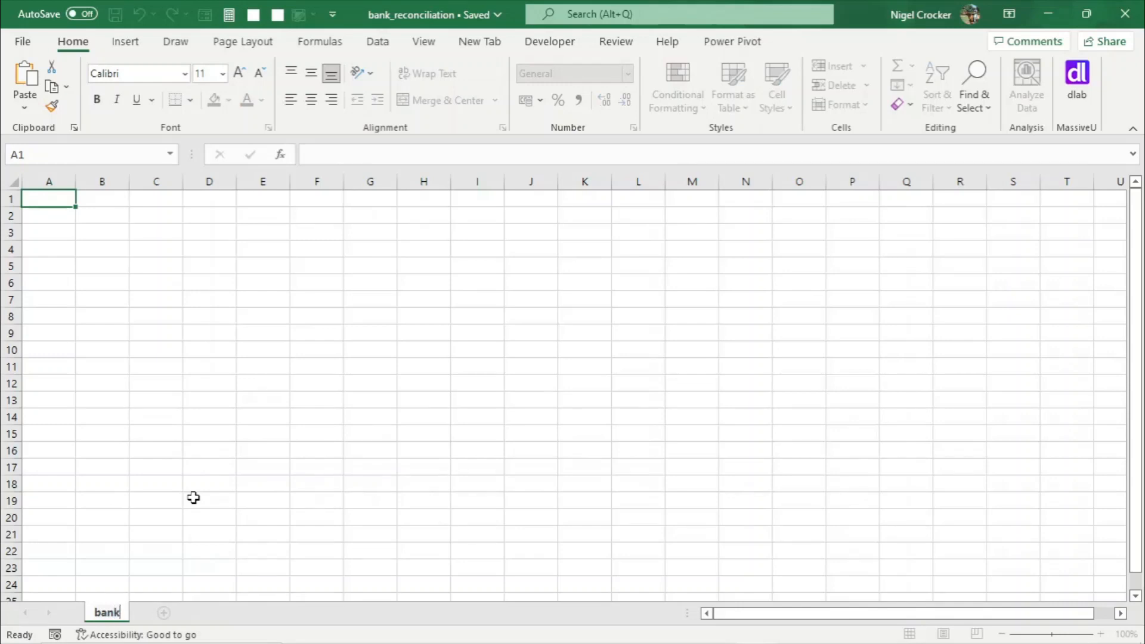
{"action": "type", "text": "_state"}
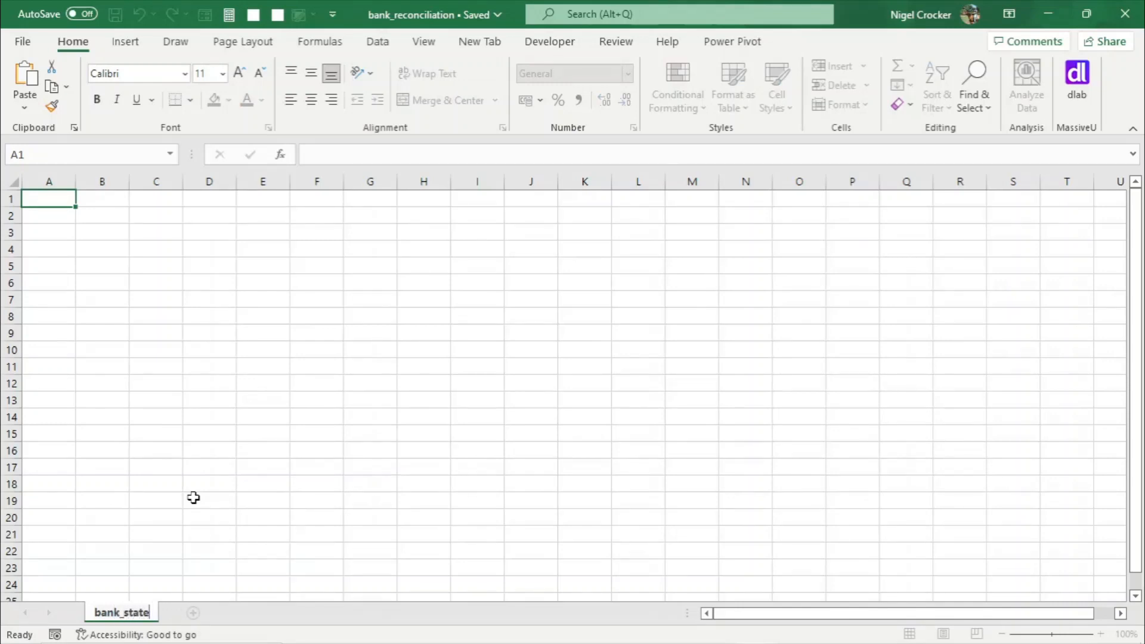
{"action": "type", "text": "ments"}
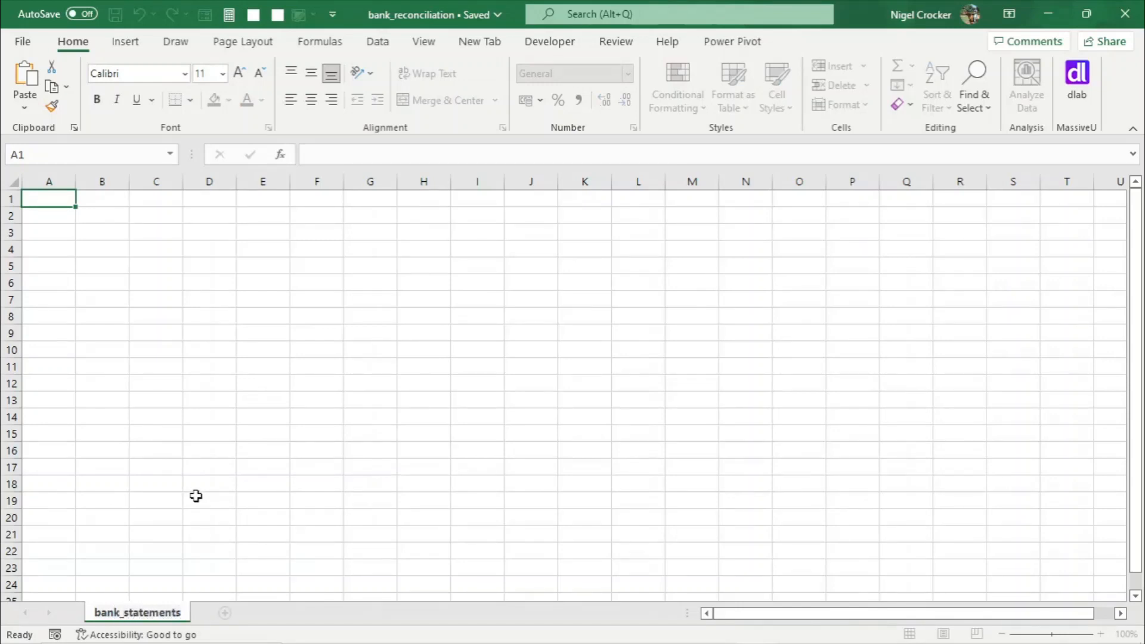
{"action": "left_click", "coordinate": [195, 496]}
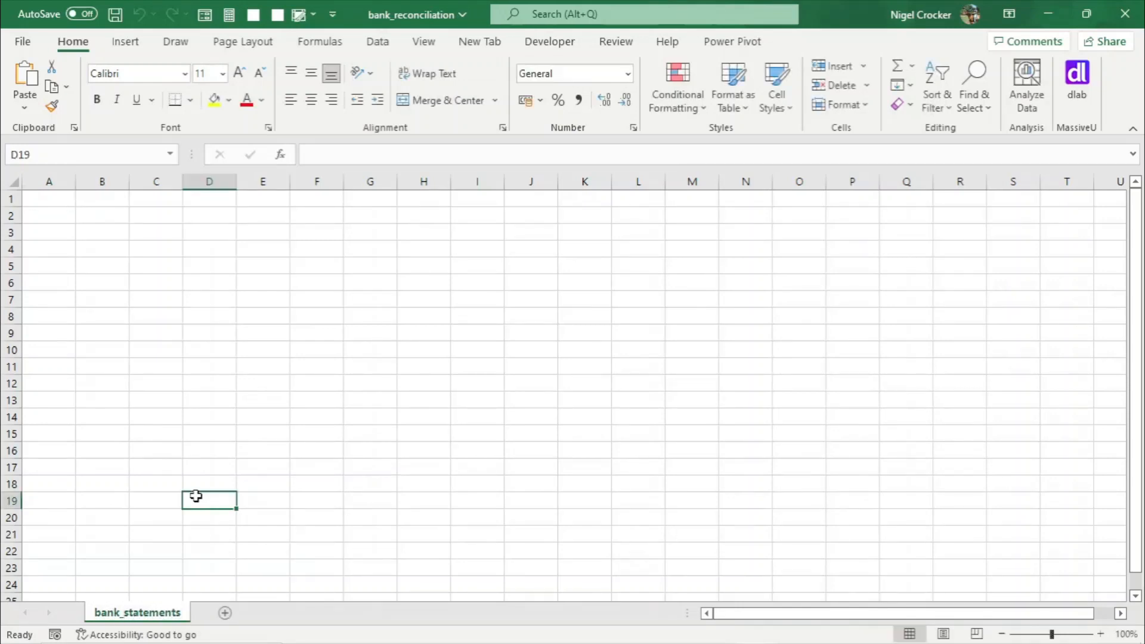
- Add a new sheet and rename it general_ledger_codes
{"action": "left_click", "coordinate": [225, 613]}
{"action": "right_click", "coordinate": [225, 615]}
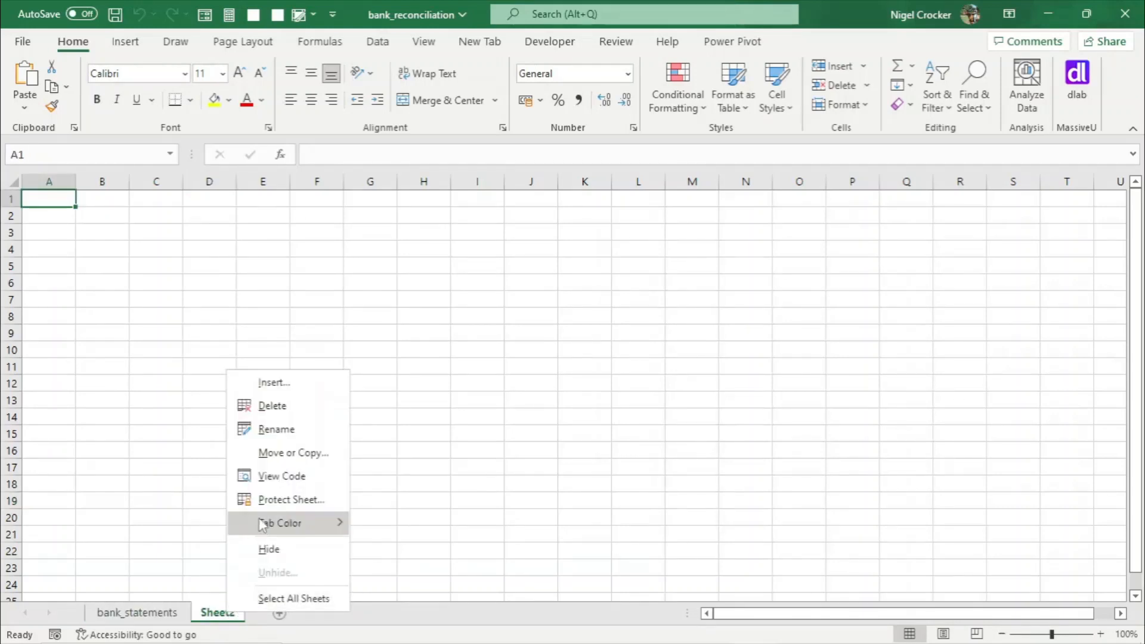
{"action": "left_click", "coordinate": [276, 435]}
{"action": "type", "text": "g"}
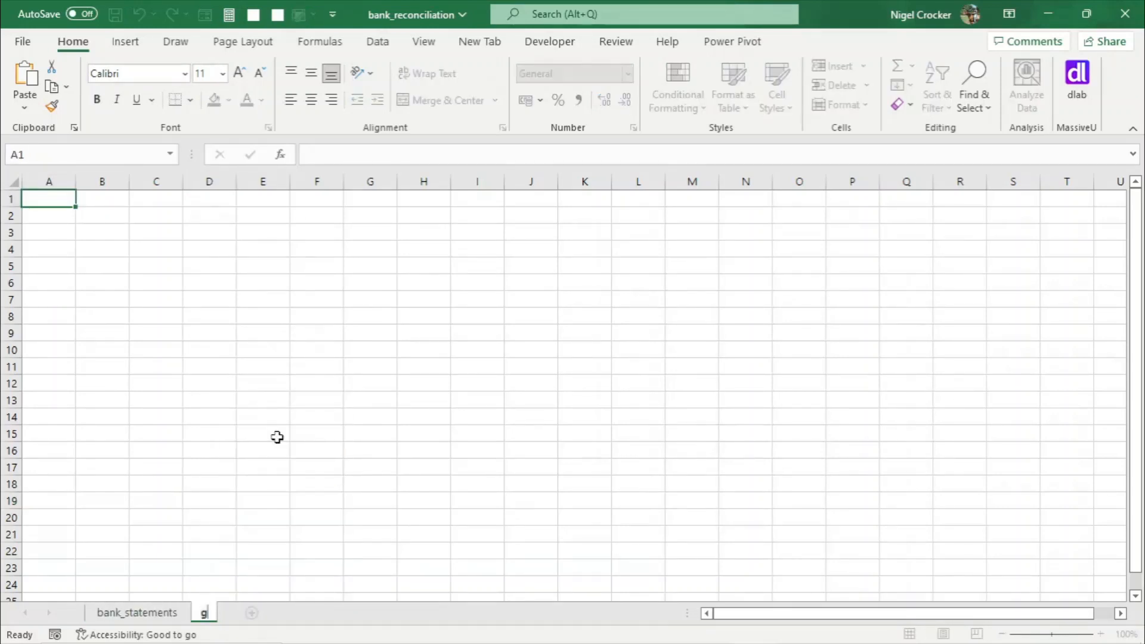
{"action": "type", "text": "eneral_ledger"}
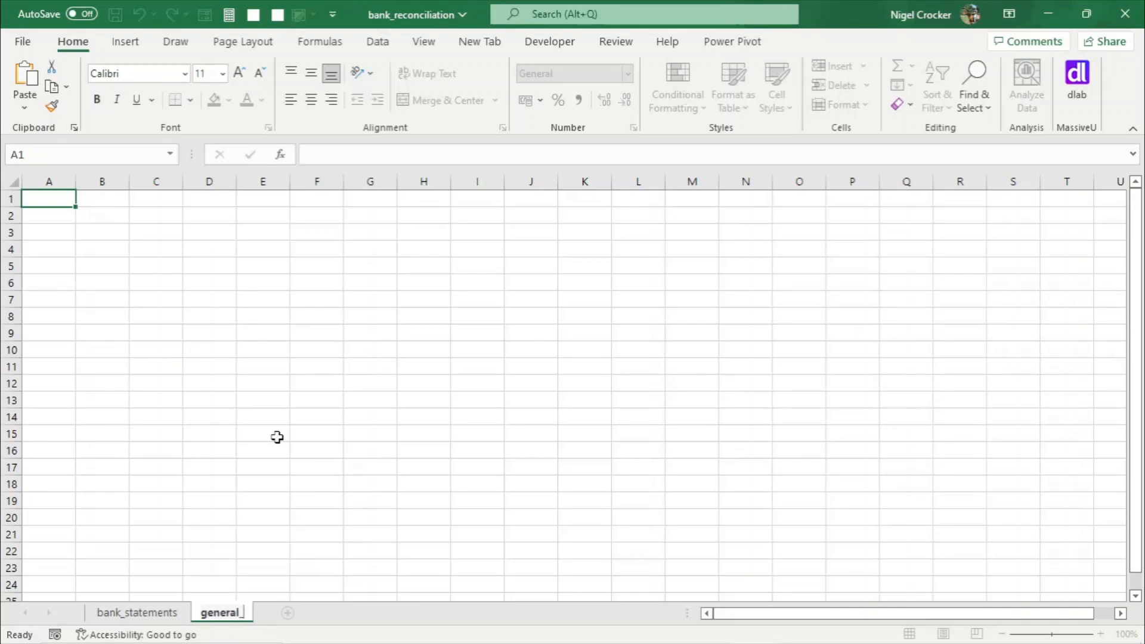
{"action": "type", "text": "_codes"}
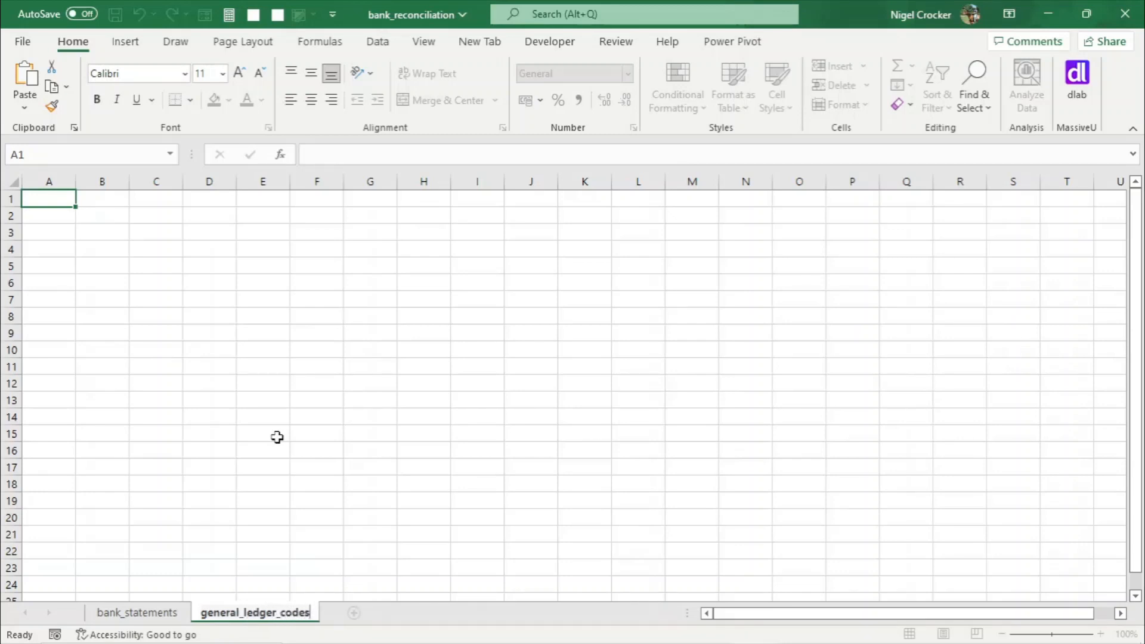
{"action": "left_click", "coordinate": [278, 436]}
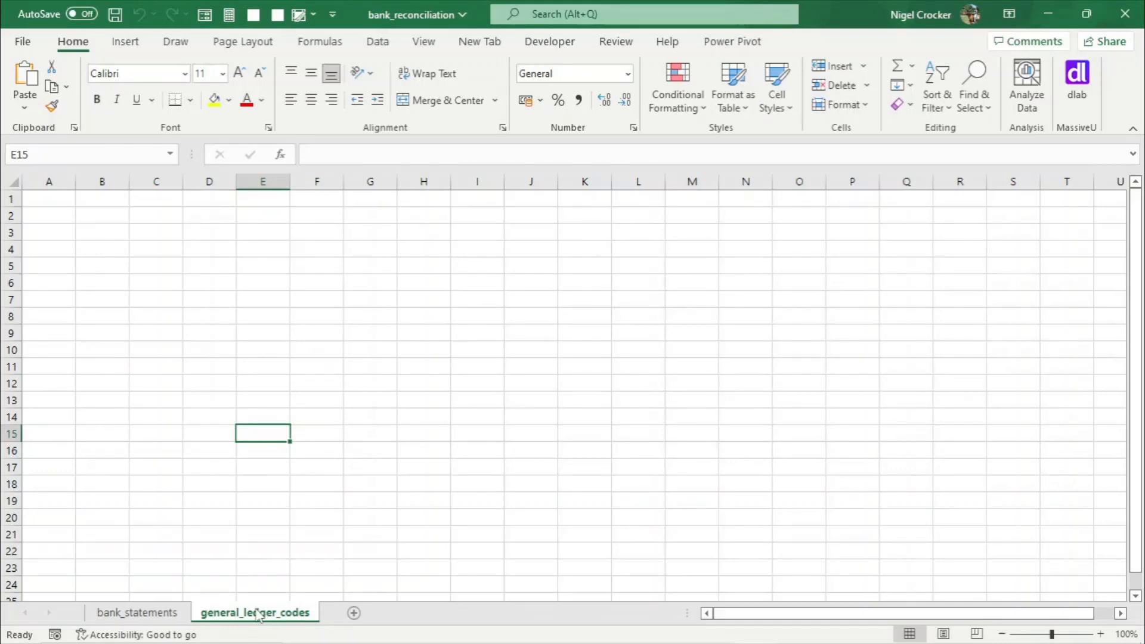
- Add another sheet and rename it vat_codes
{"action": "left_click", "coordinate": [354, 613]}
{"action": "right_click", "coordinate": [345, 619]}
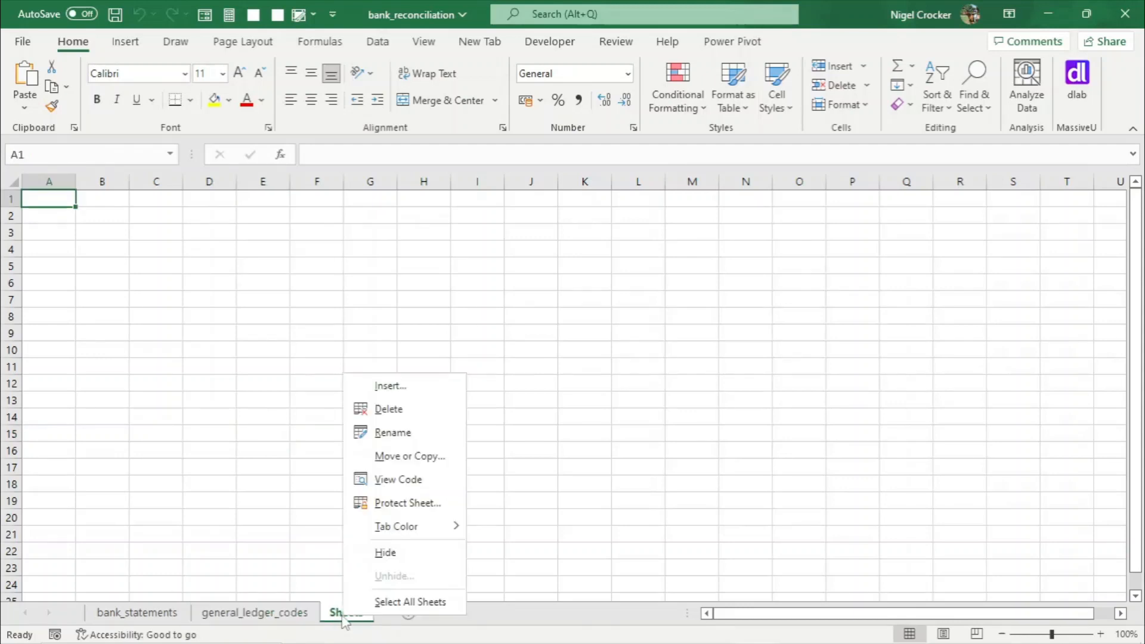
{"action": "left_click", "coordinate": [390, 434]}
{"action": "type", "text": "vat_codes"}
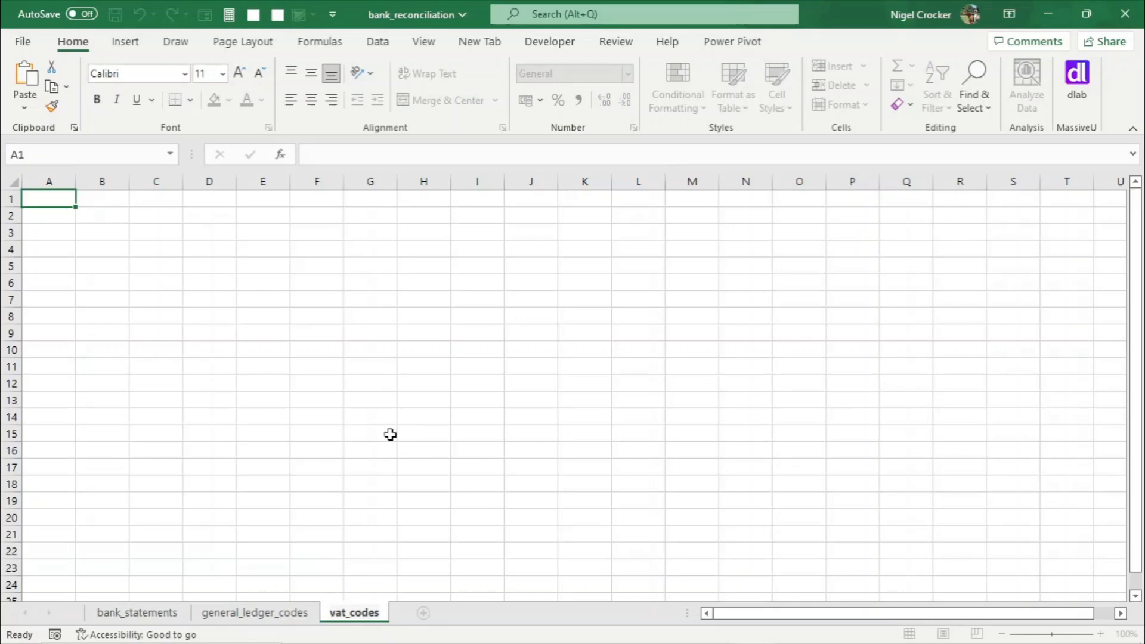
{"action": "left_click", "coordinate": [390, 435]}
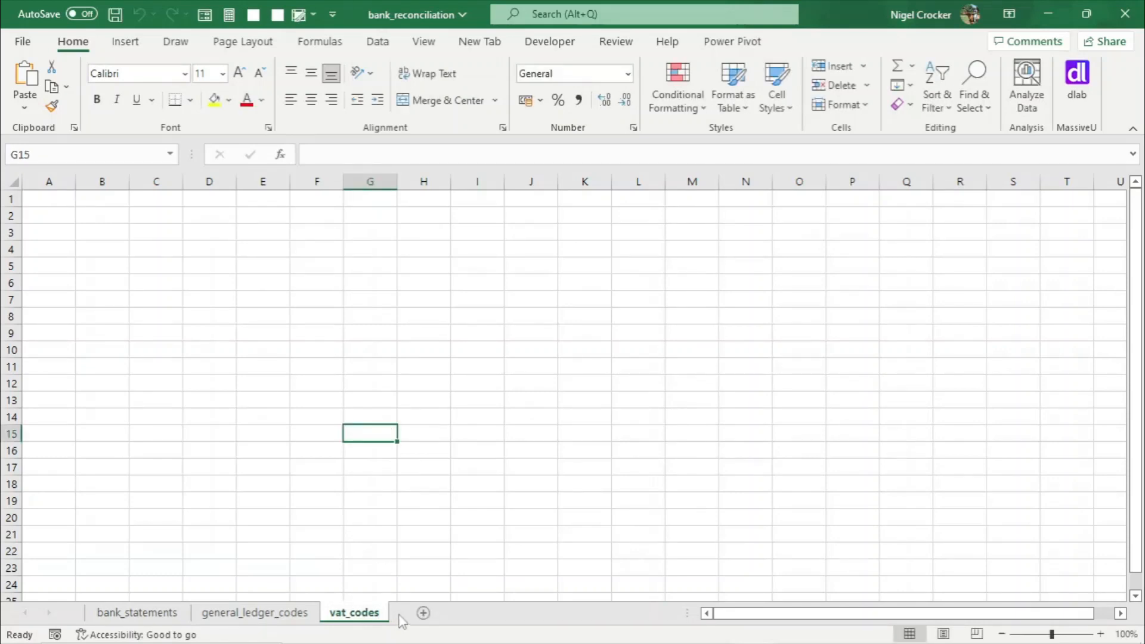
- Add a fourth sheet and rename it names
{"action": "left_click", "coordinate": [423, 614]}
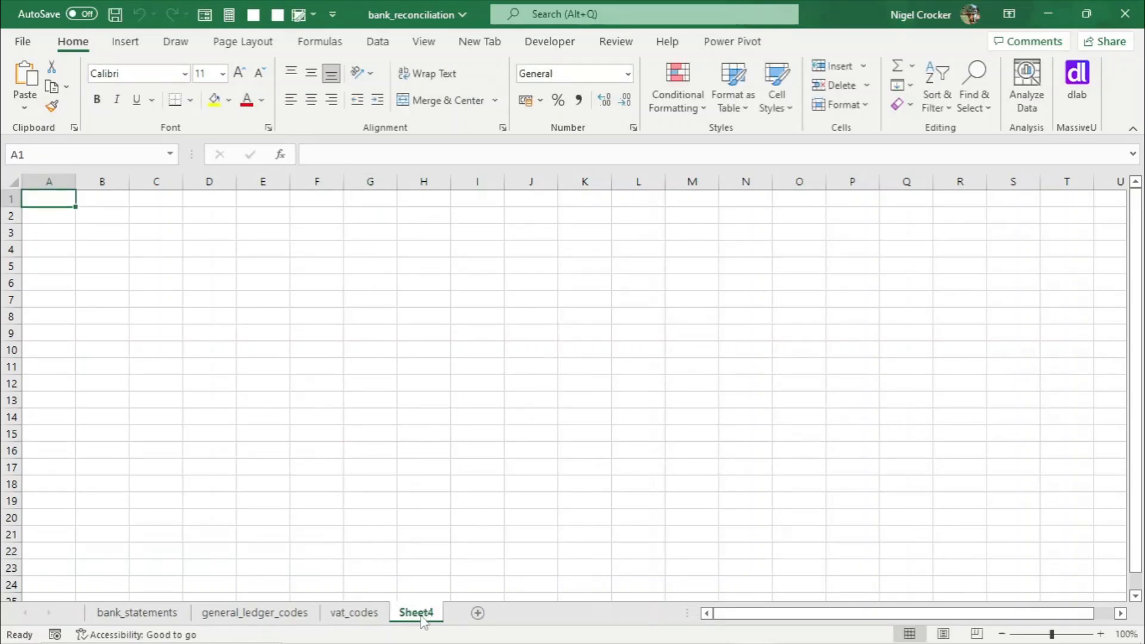
{"action": "right_click", "coordinate": [420, 616]}
{"action": "left_click", "coordinate": [479, 434]}
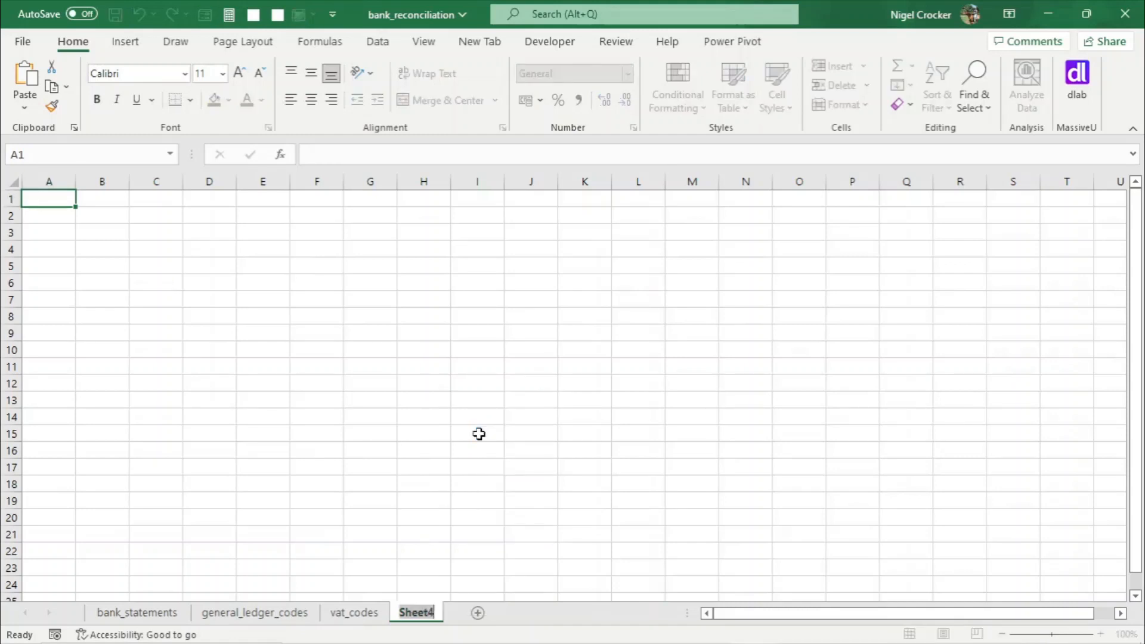
{"action": "type", "text": "names"}
{"action": "left_click", "coordinate": [467, 436]}
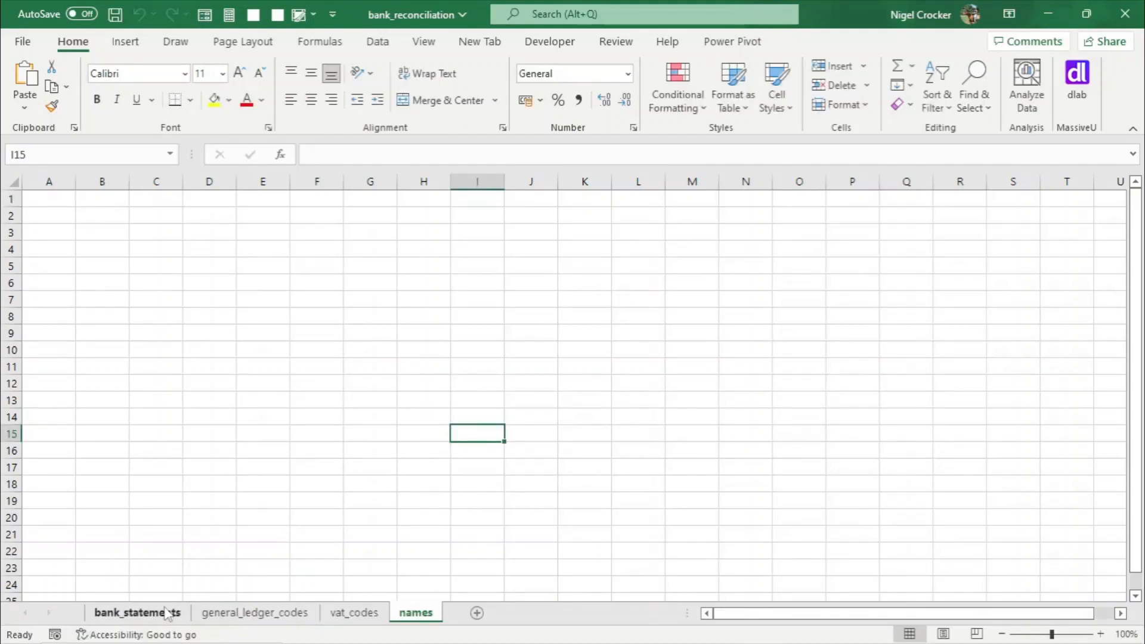
- Move the bank_statements sheet to the end of the sheet tabs
{"action": "left_click_drag", "start_coordinate": [154, 616], "coordinate": [452, 615]}
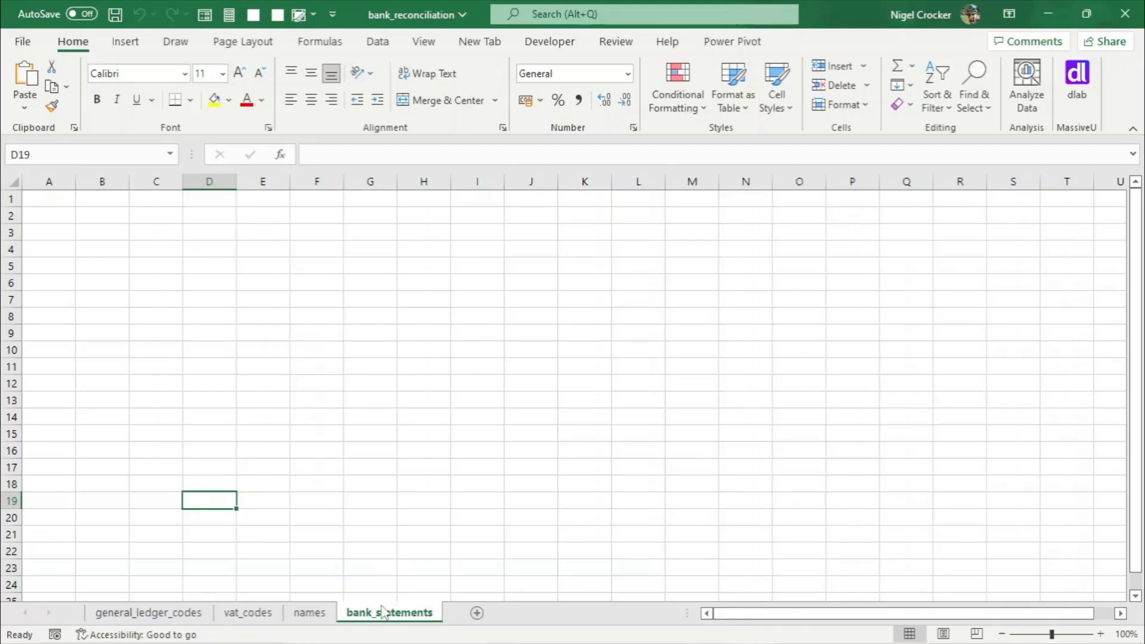
- Group the general_ledger_codes, vat_codes and names sheets and set their tab colour to blue
{"action": "left_click", "coordinate": [188, 618]}
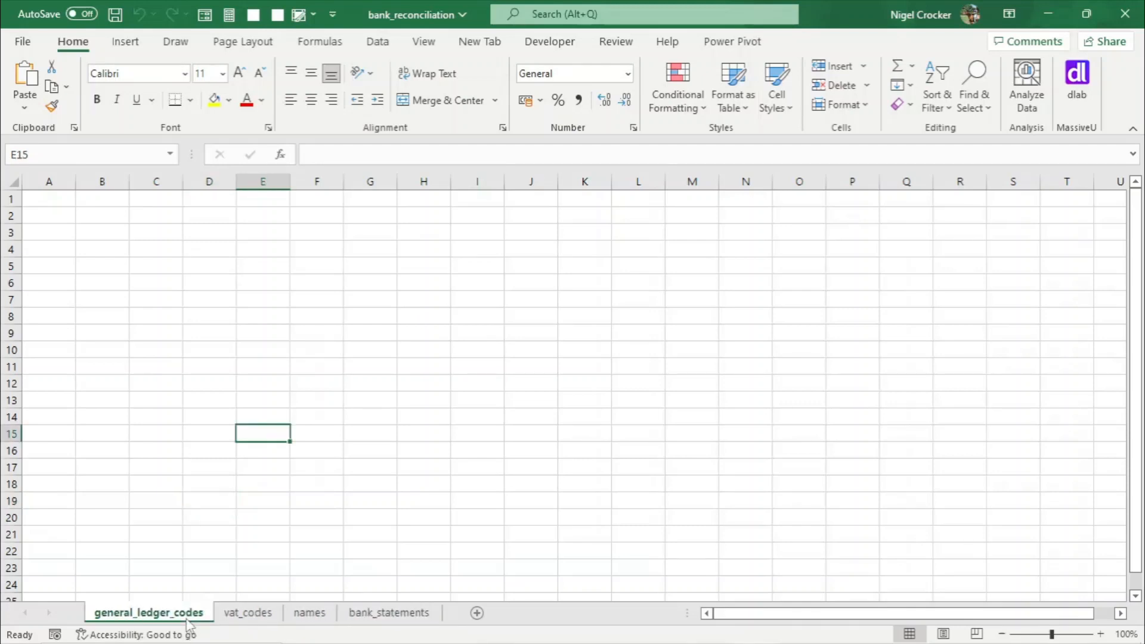
{"action": "left_click", "coordinate": [309, 618], "text": "shift"}
{"action": "right_click", "coordinate": [308, 620]}
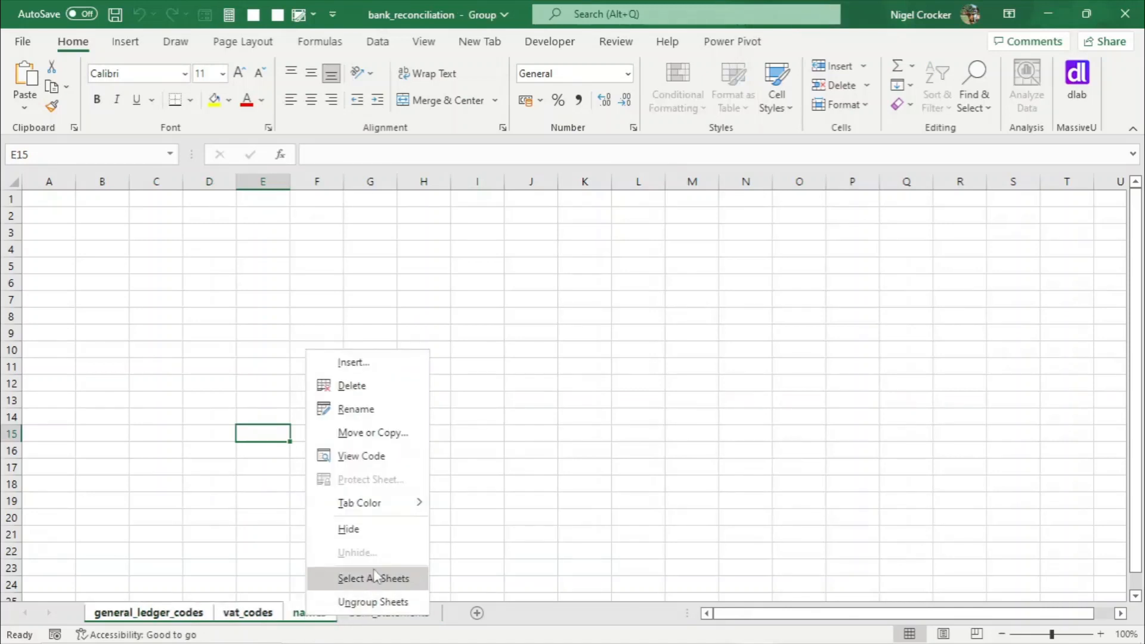
{"action": "mouse_move", "coordinate": [401, 503]}
{"action": "left_click", "coordinate": [494, 463]}
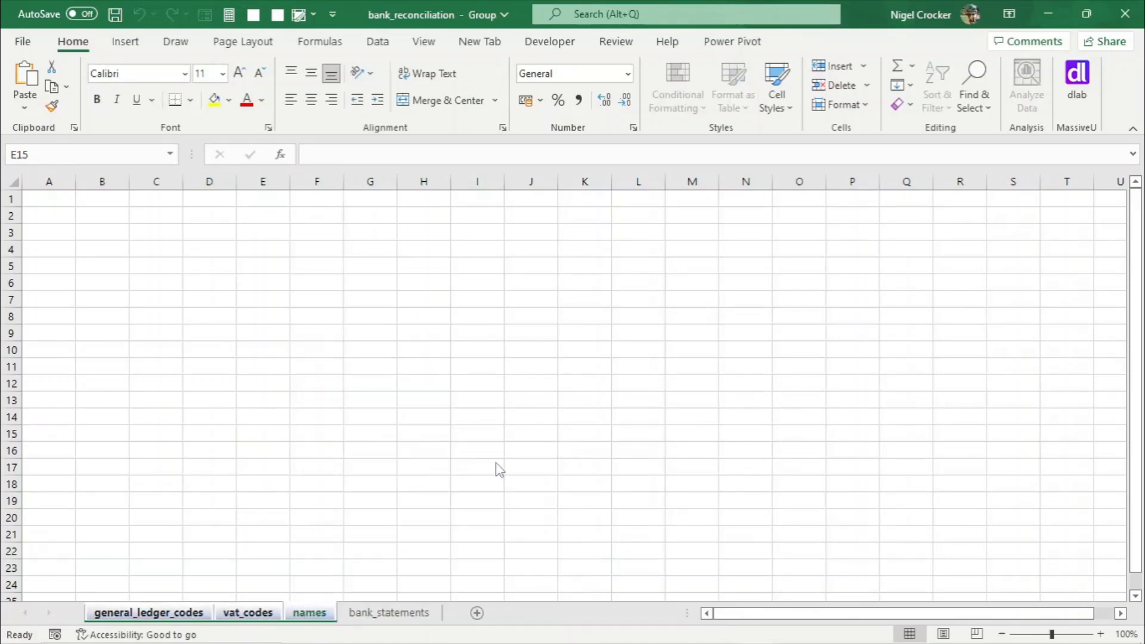
- Set the bank_statements tab colour to green
{"action": "left_click", "coordinate": [322, 504]}
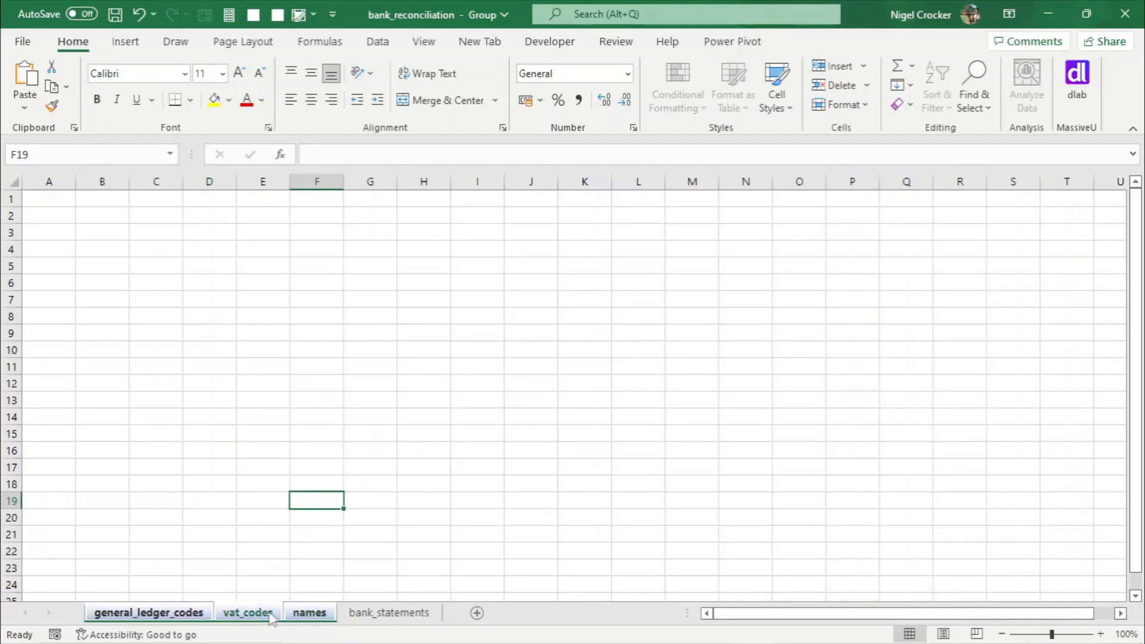
{"action": "left_click", "coordinate": [367, 614]}
{"action": "right_click", "coordinate": [369, 617]}
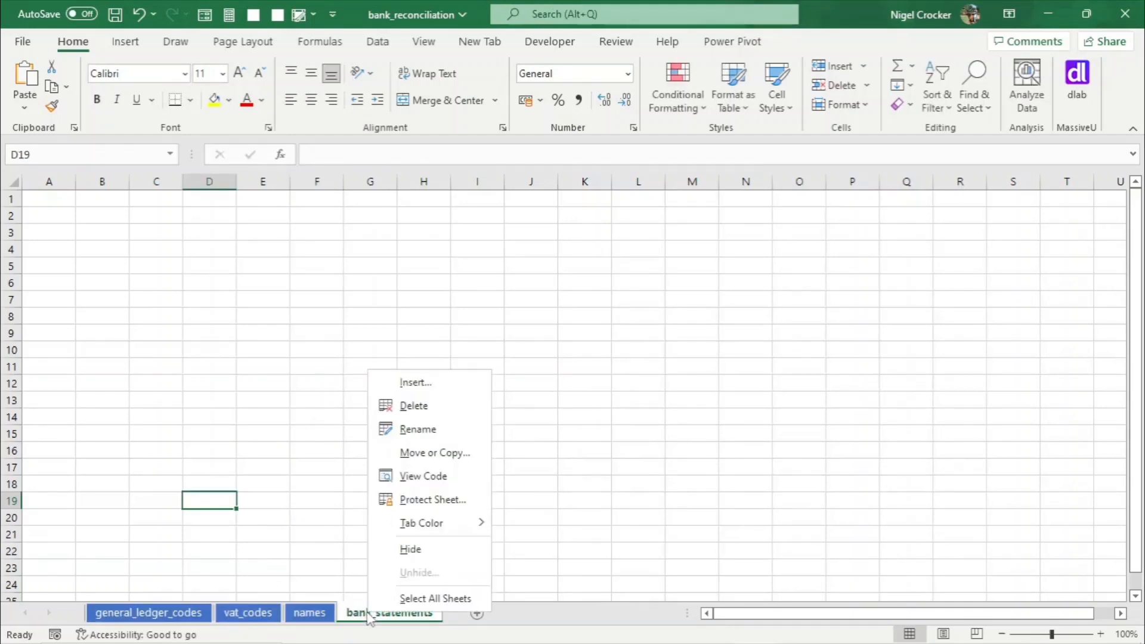
{"action": "mouse_move", "coordinate": [436, 522]}
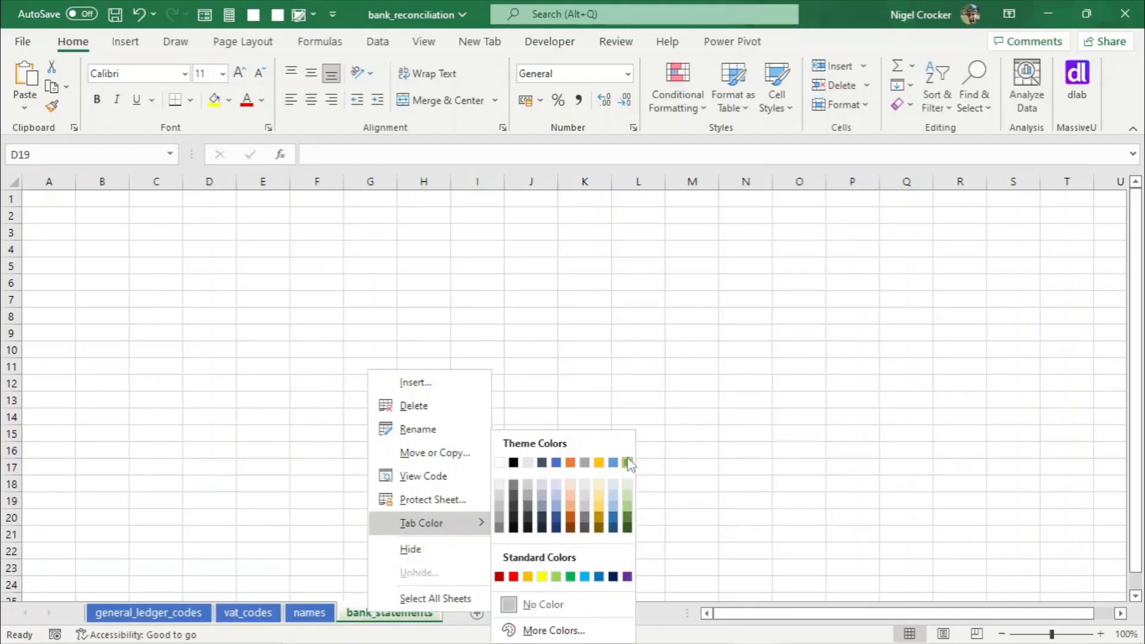
{"action": "left_click", "coordinate": [627, 463]}
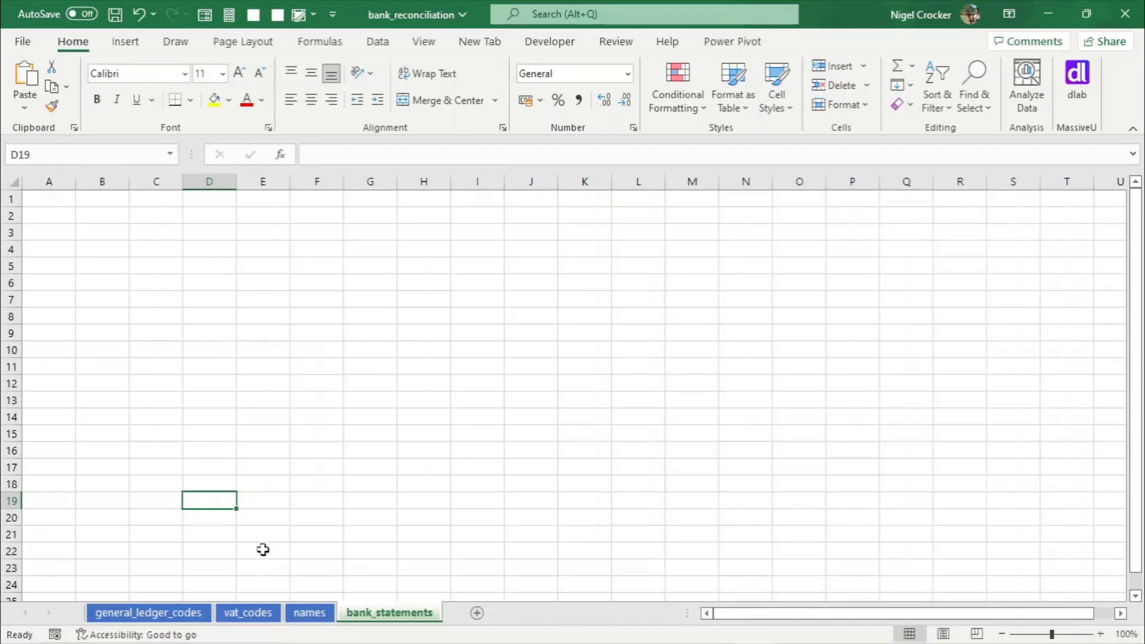
{"action": "left_click", "coordinate": [153, 614]}
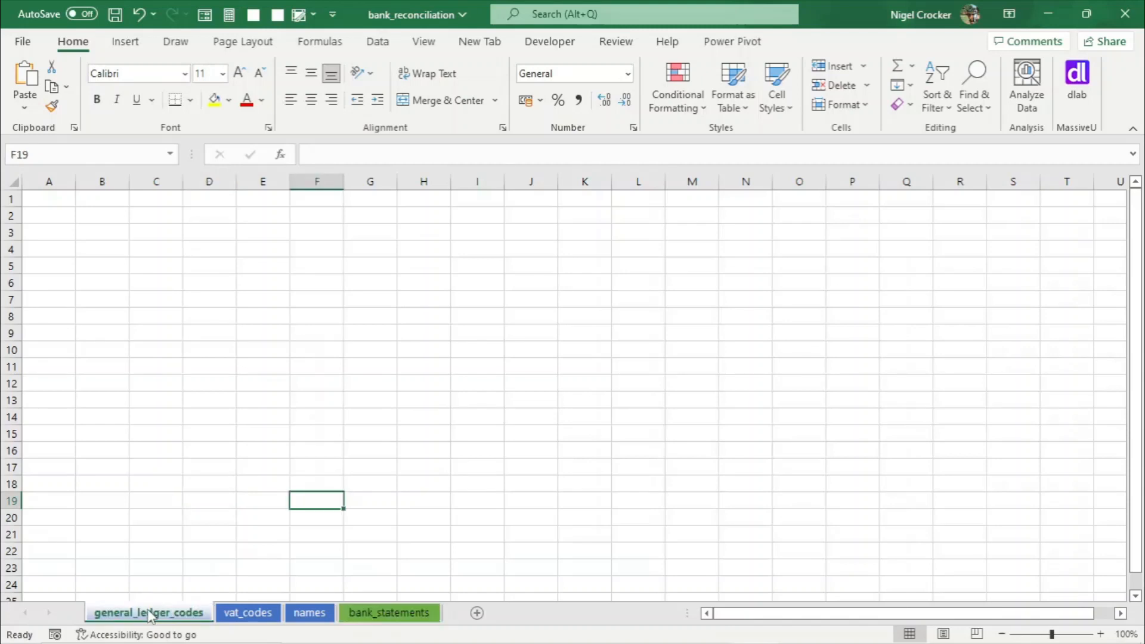
{"action": "left_click", "coordinate": [55, 201]}
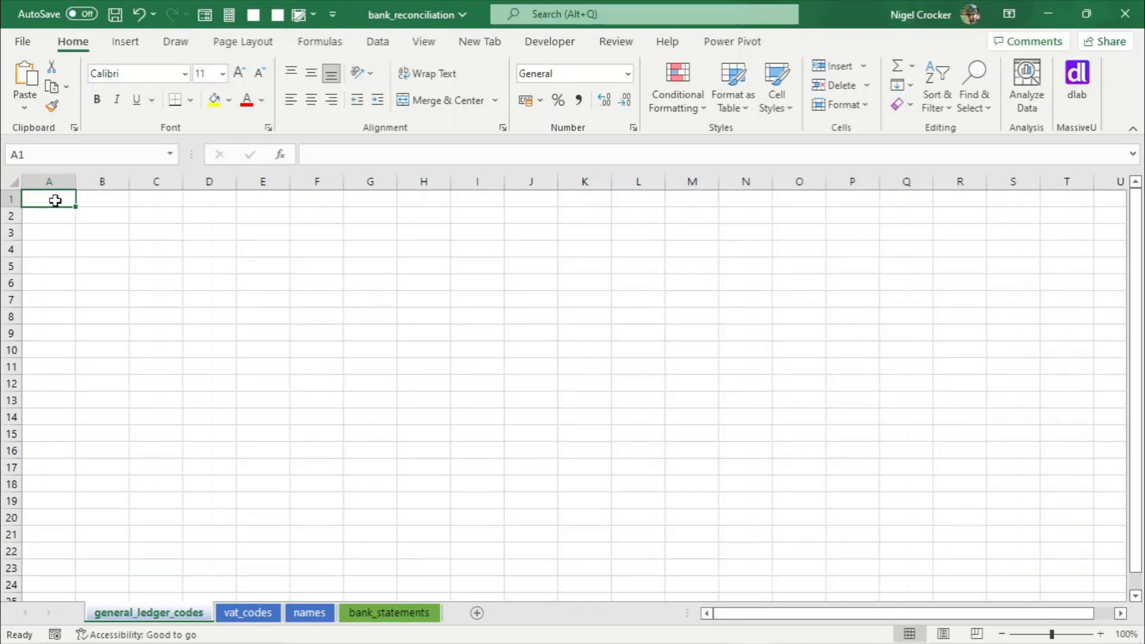
{"action": "left_click", "coordinate": [249, 613]}
{"action": "left_click", "coordinate": [306, 613]}
{"action": "left_click", "coordinate": [187, 613]}
{"action": "left_click", "coordinate": [241, 614]}
{"action": "left_click", "coordinate": [303, 613]}
- Enter the header general_ledger_code_id in A1 of the general_ledger_codes sheet and autofit column A
{"action": "left_click", "coordinate": [185, 613]}
{"action": "type", "text": "general"}
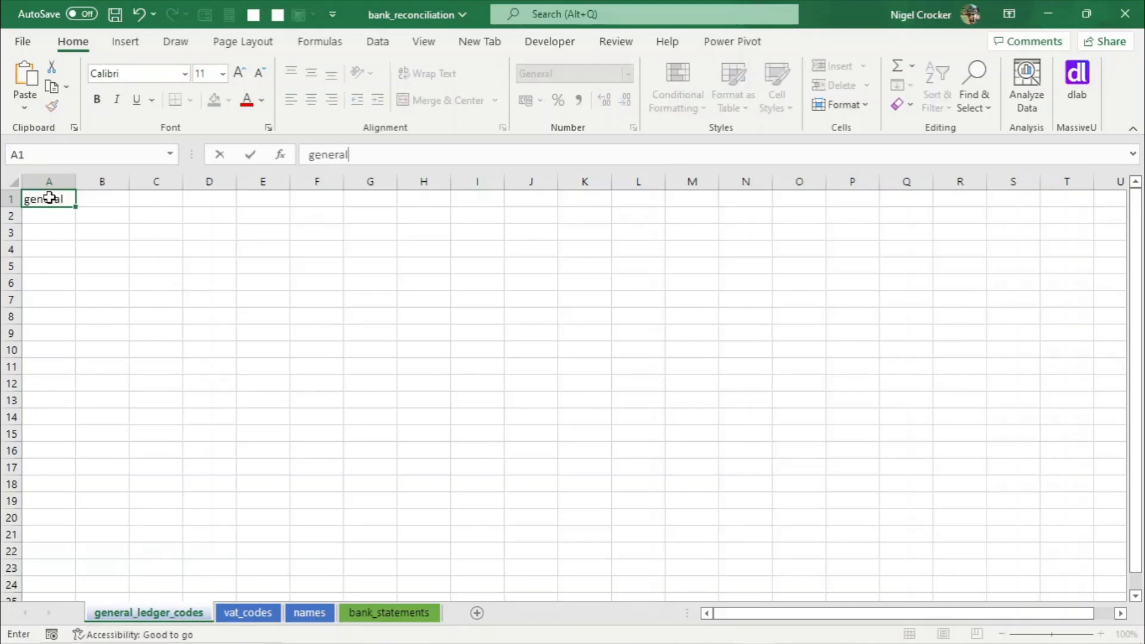
{"action": "type", "text": "_ledger_code_id"}
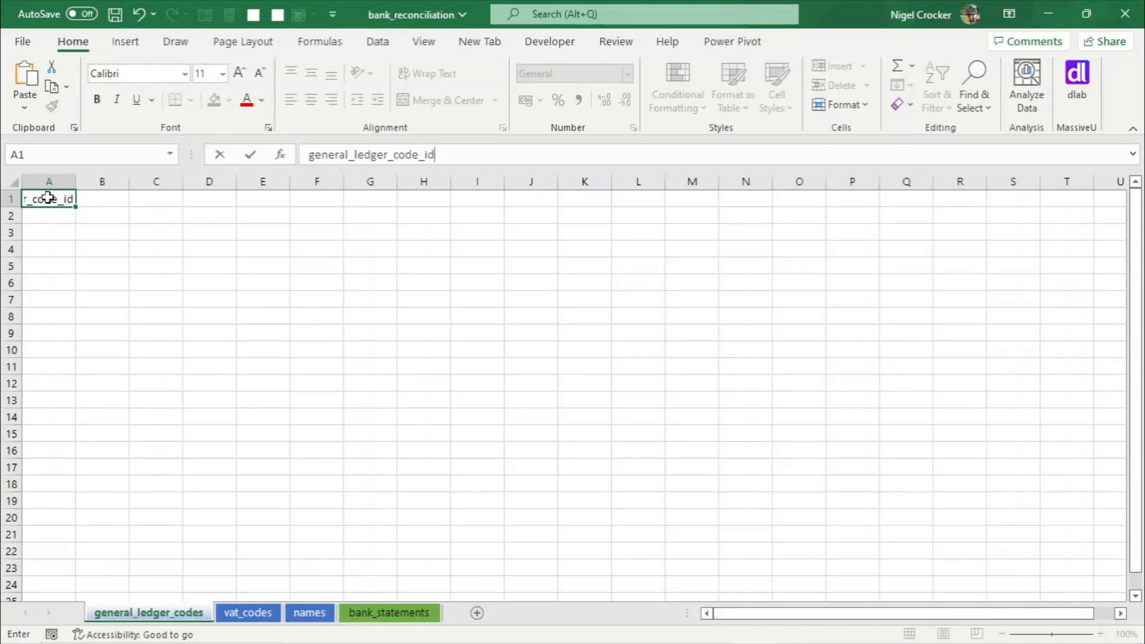
{"action": "left_click", "coordinate": [48, 224]}
{"action": "double_click", "coordinate": [76, 181]}
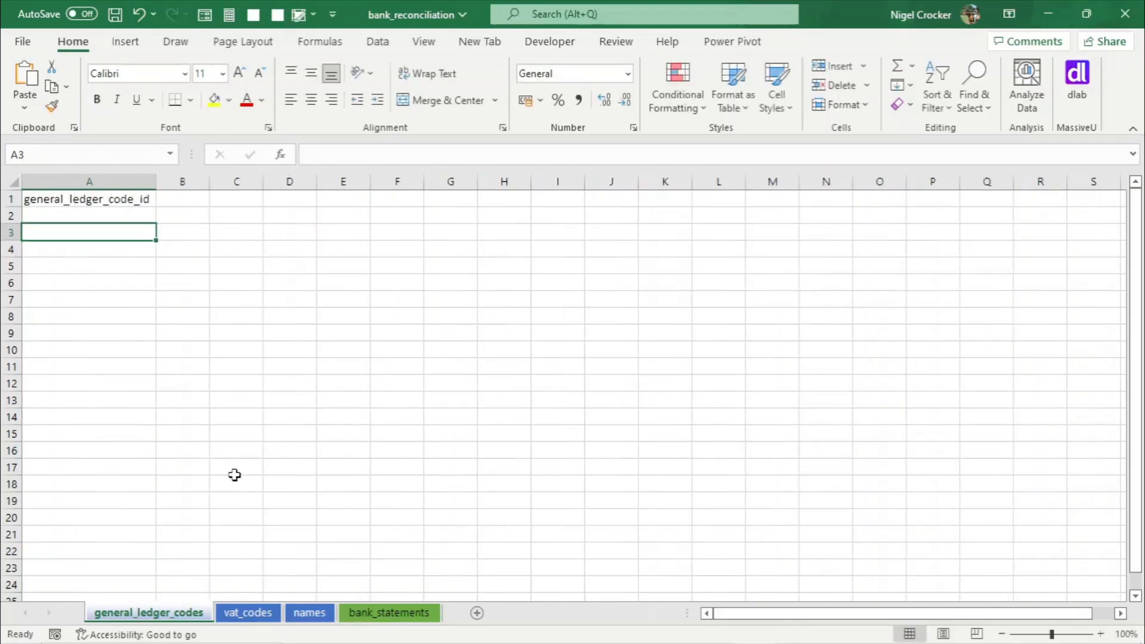
- Enter the header vat_code_id in A1 of the vat_codes sheet
{"action": "left_click", "coordinate": [255, 615]}
{"action": "left_click", "coordinate": [51, 199]}
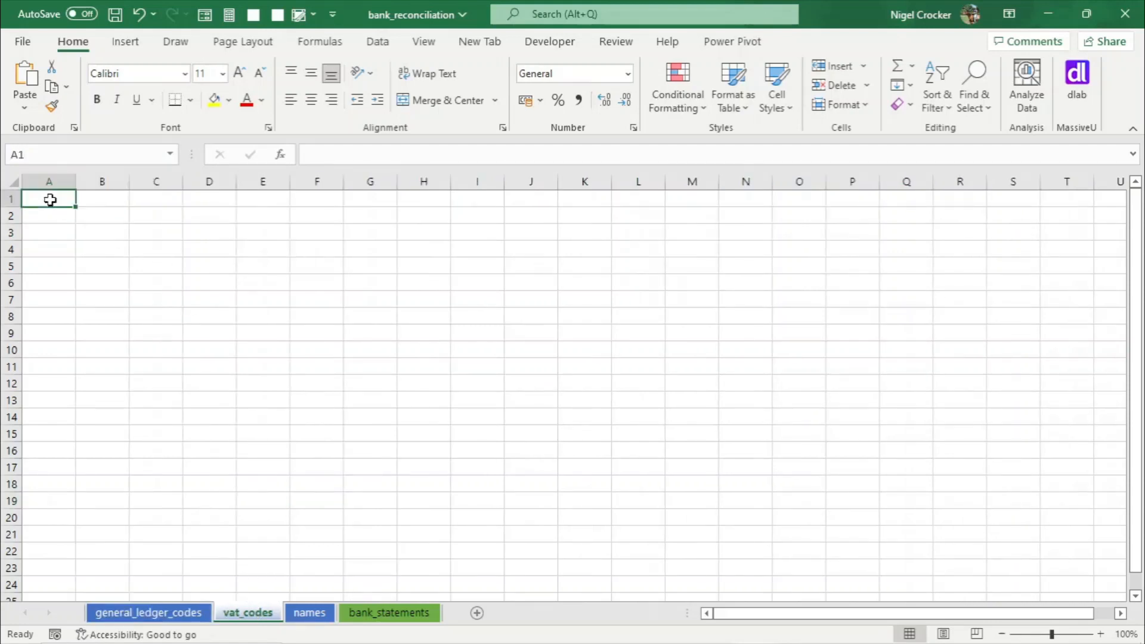
{"action": "type", "text": "vat_code"}
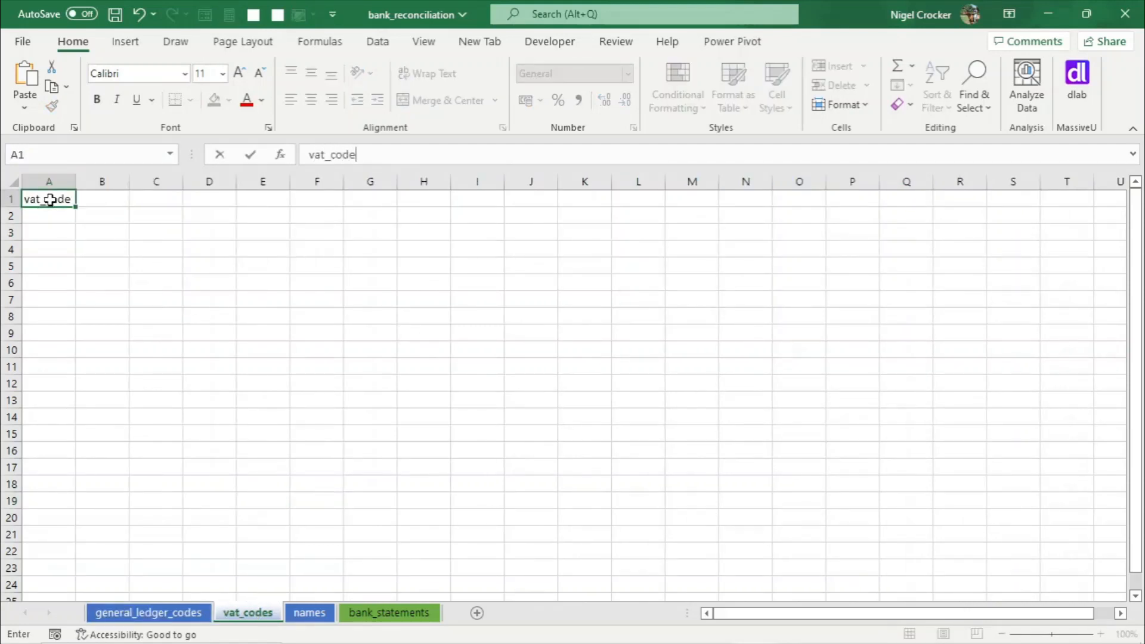
{"action": "type", "text": "_id"}
{"action": "left_click", "coordinate": [44, 314]}
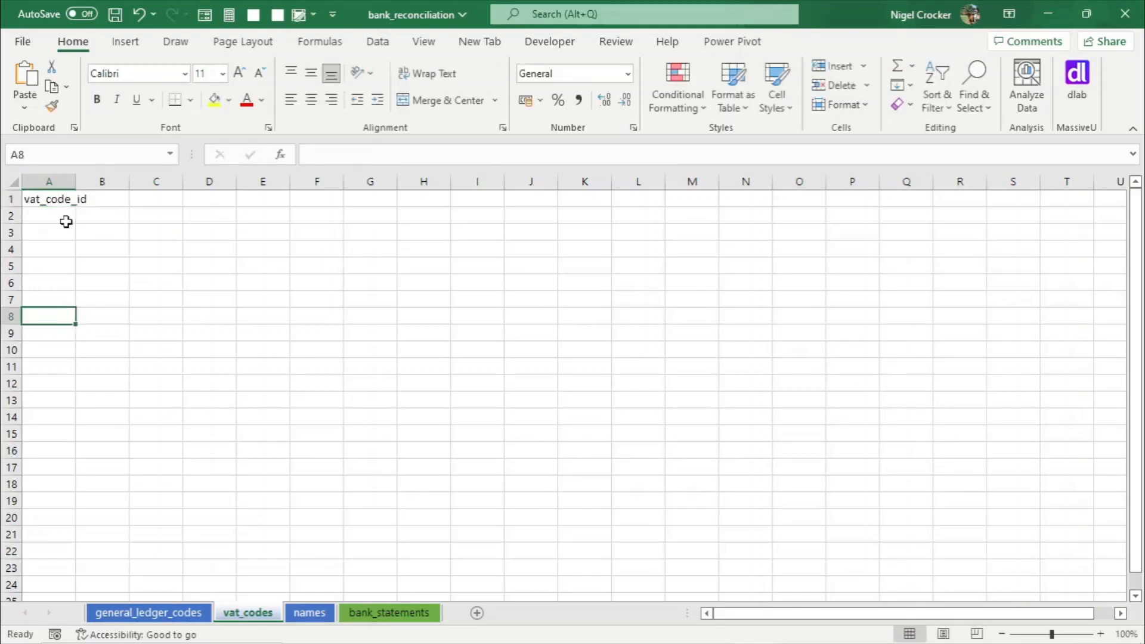
{"action": "left_click", "coordinate": [77, 175]}
- Enter the header name_id in A1 of the names sheet
{"action": "left_click", "coordinate": [308, 613]}
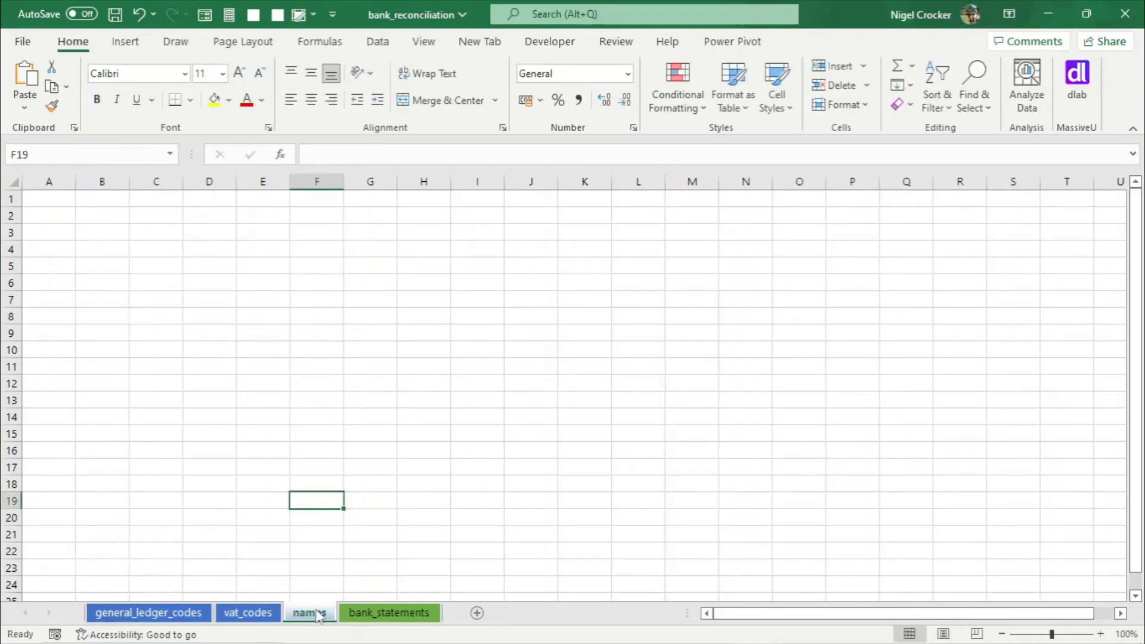
{"action": "left_click", "coordinate": [51, 204]}
{"action": "type", "text": "name"}
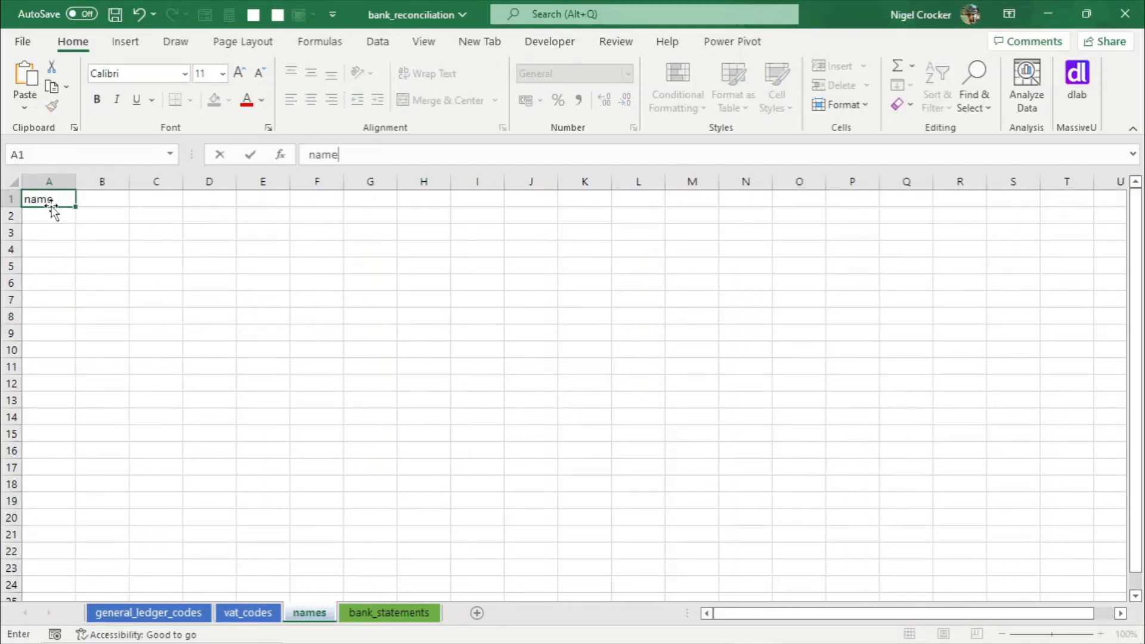
{"action": "type", "text": "_id"}
{"action": "left_click", "coordinate": [117, 304]}
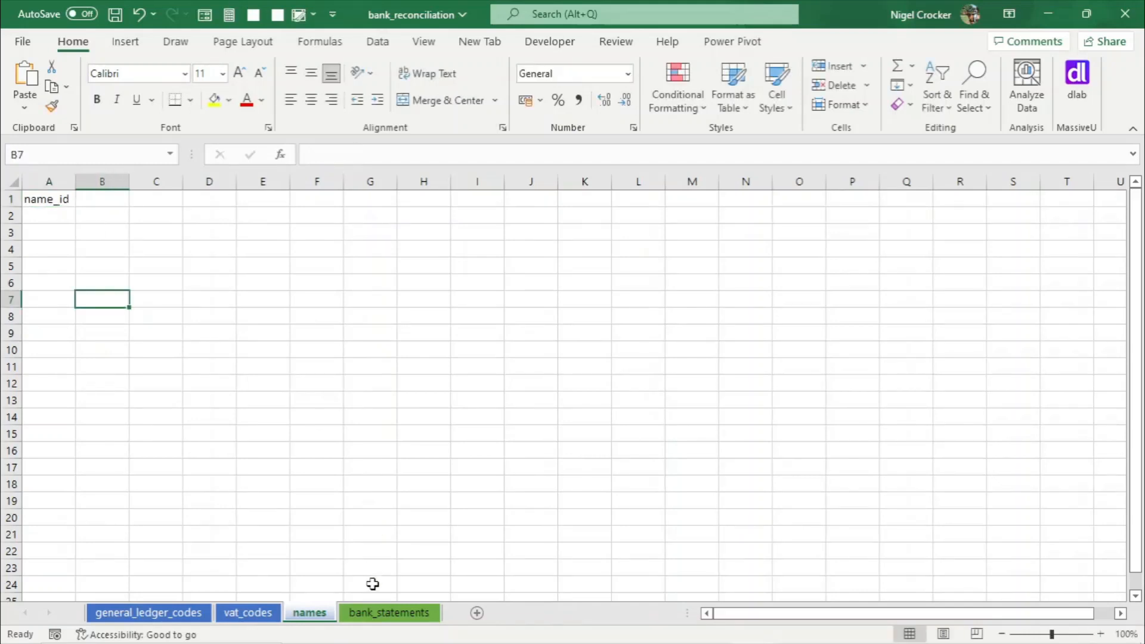
- Enter the header bank_statement_id in A1 of the bank_statements sheet and autofit column A
{"action": "left_click", "coordinate": [386, 614]}
{"action": "left_click", "coordinate": [61, 203]}
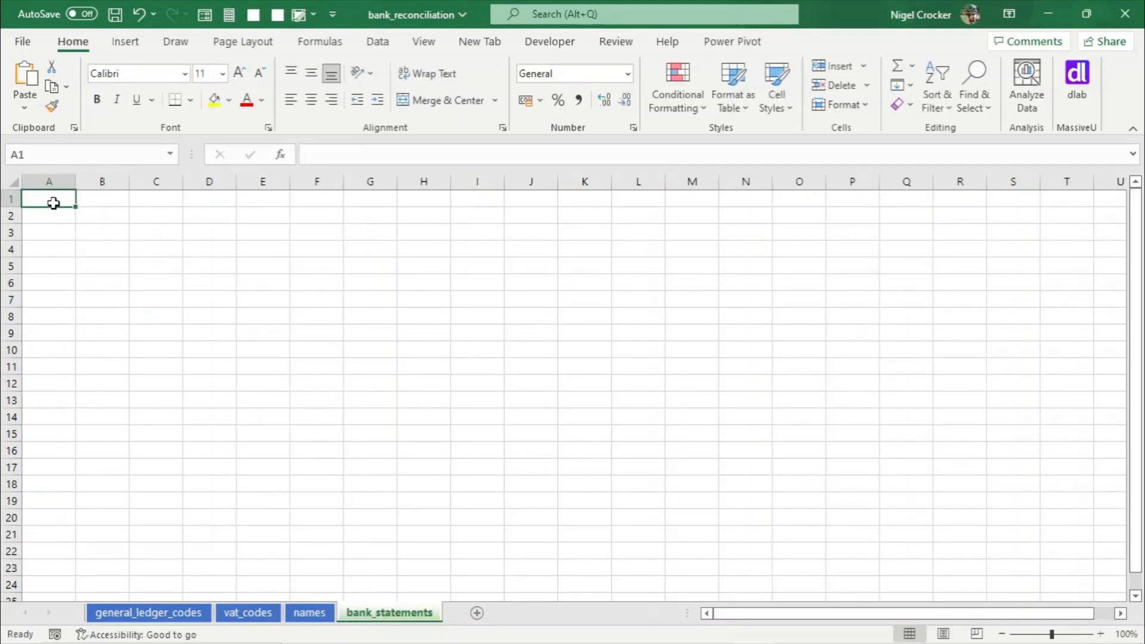
{"action": "type", "text": "bank_s"}
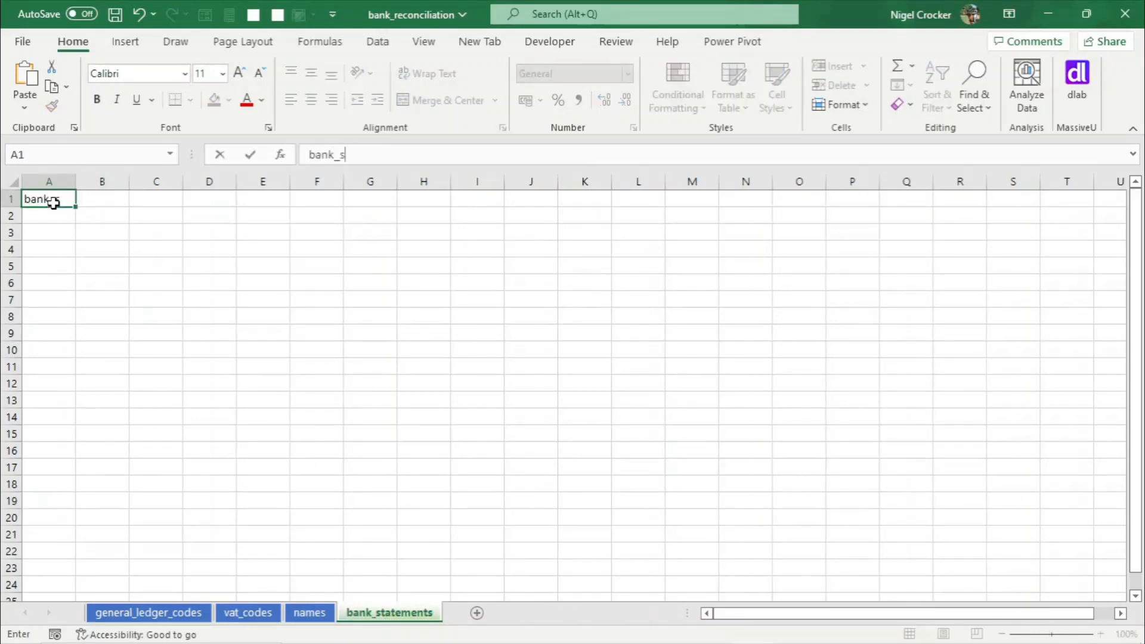
{"action": "type", "text": "tatement_"}
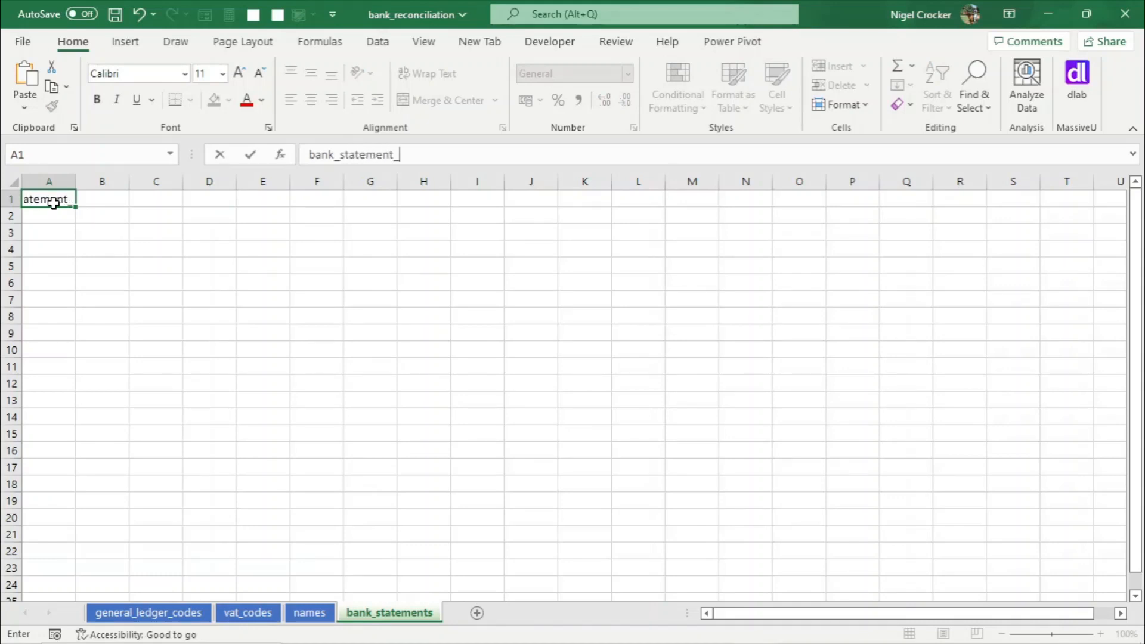
{"action": "type", "text": "id"}
{"action": "left_click", "coordinate": [56, 270]}
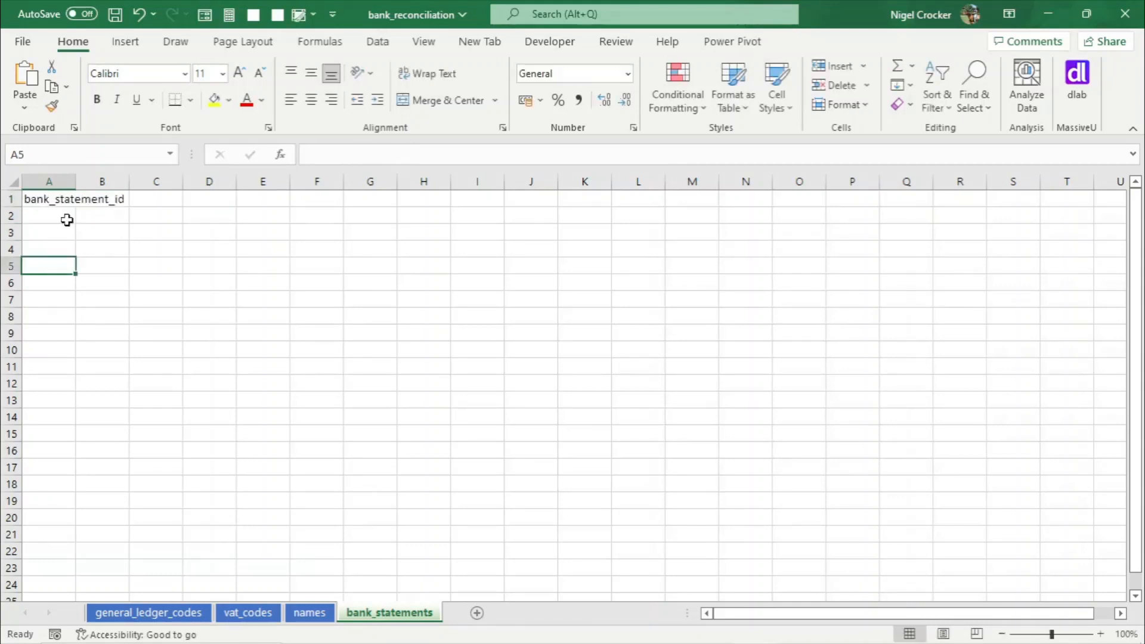
{"action": "double_click", "coordinate": [75, 181]}
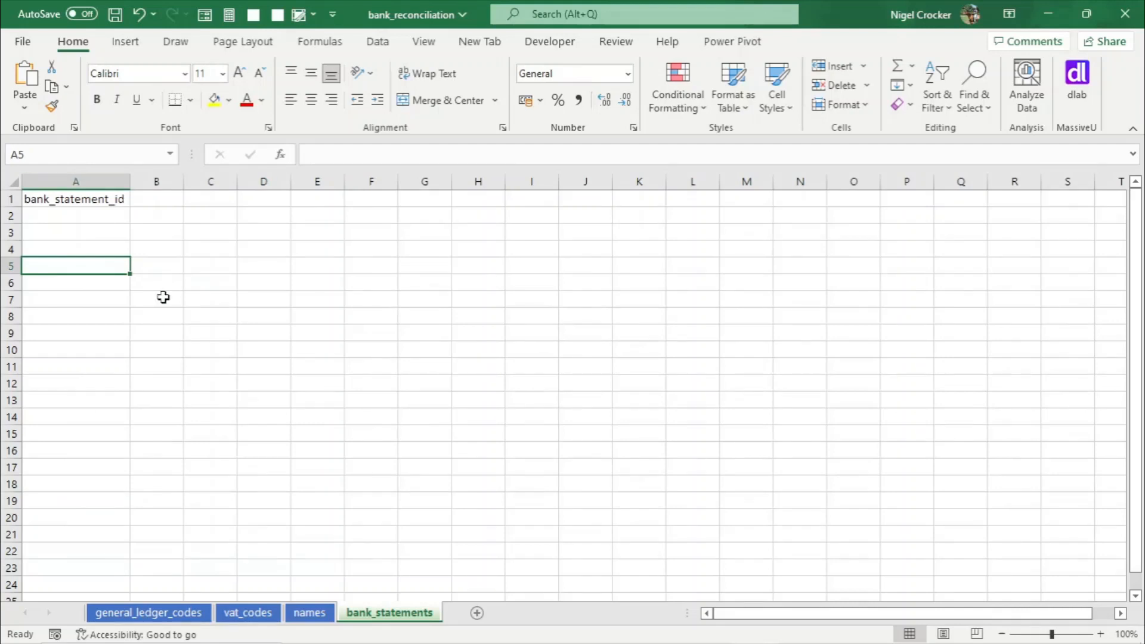
- Add headers cat1, cat2, cat3, cat4 and general_code in B1 to F1 of the general_ledger_codes sheet
{"action": "left_click", "coordinate": [200, 613]}
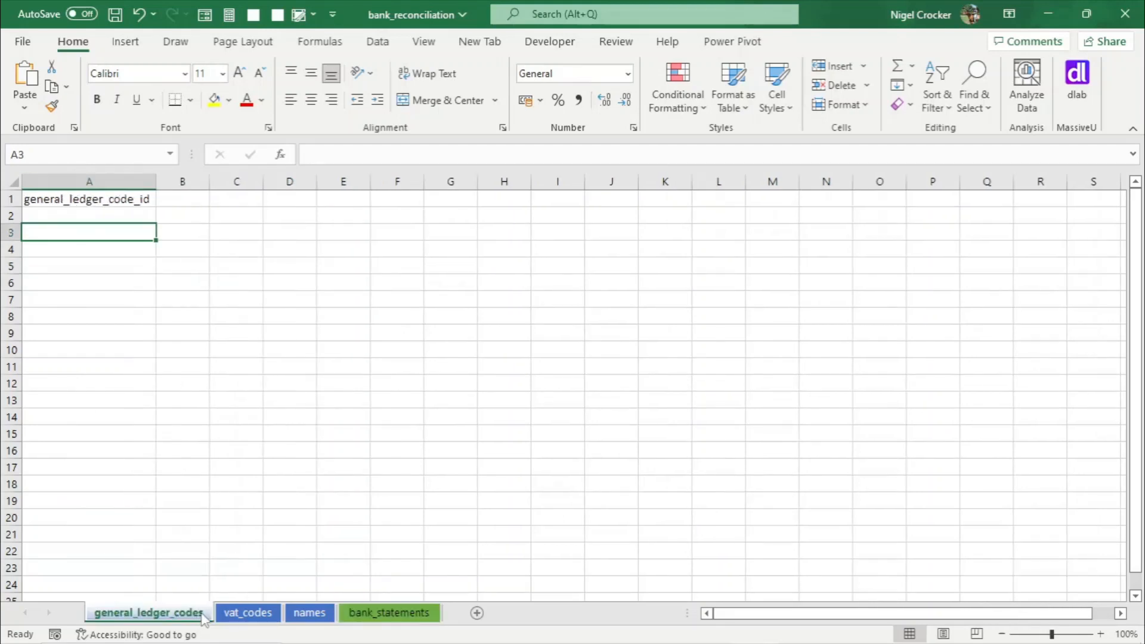
{"action": "left_click", "coordinate": [183, 196]}
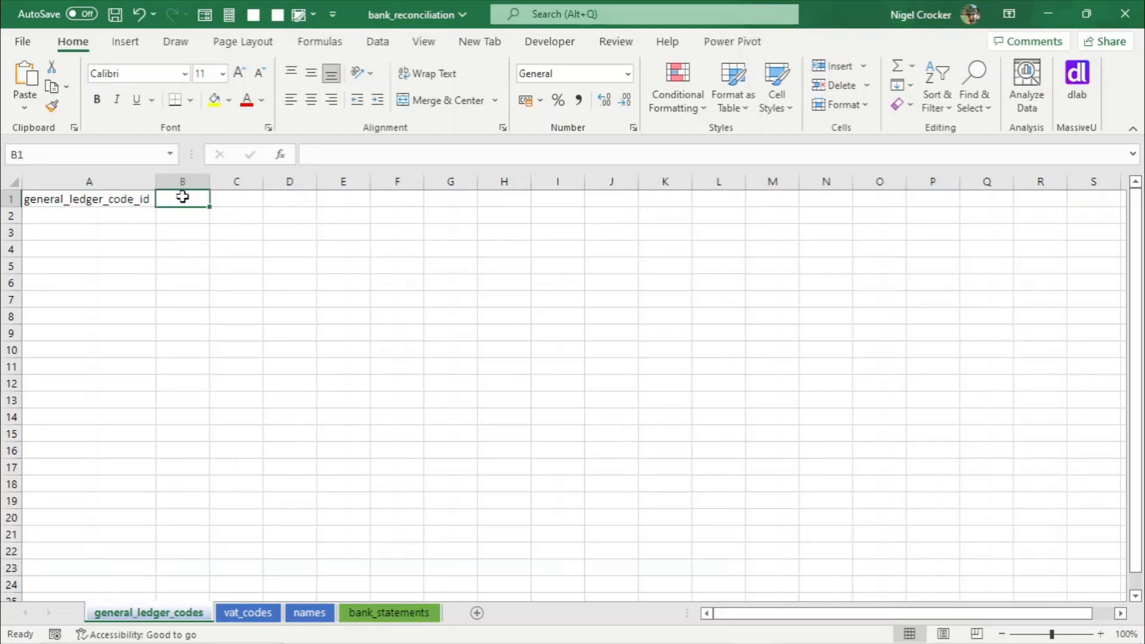
{"action": "type", "text": "cat1"}
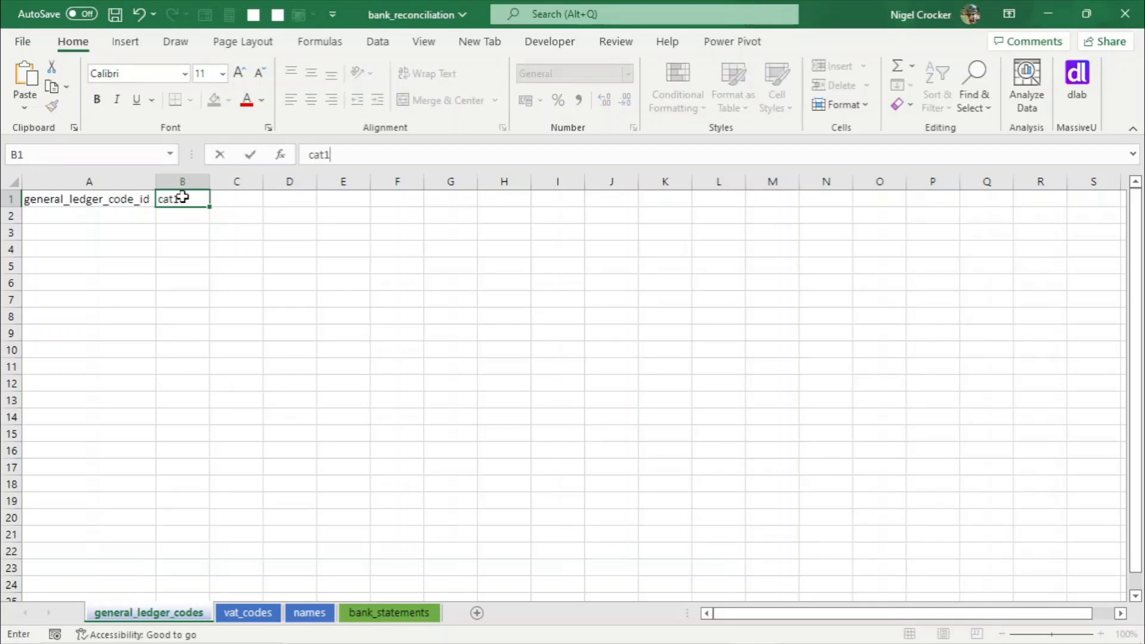
{"action": "key", "text": "Tab"}
{"action": "type", "text": "cat2"}
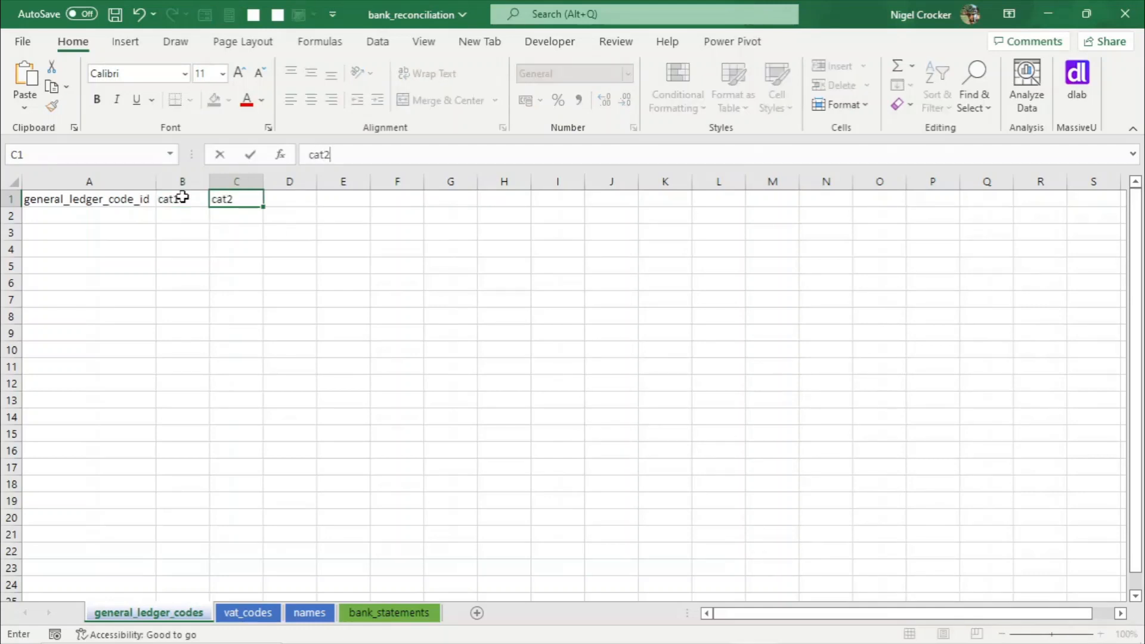
{"action": "key", "text": "Tab"}
{"action": "type", "text": "cat3"}
{"action": "key", "text": "Tab"}
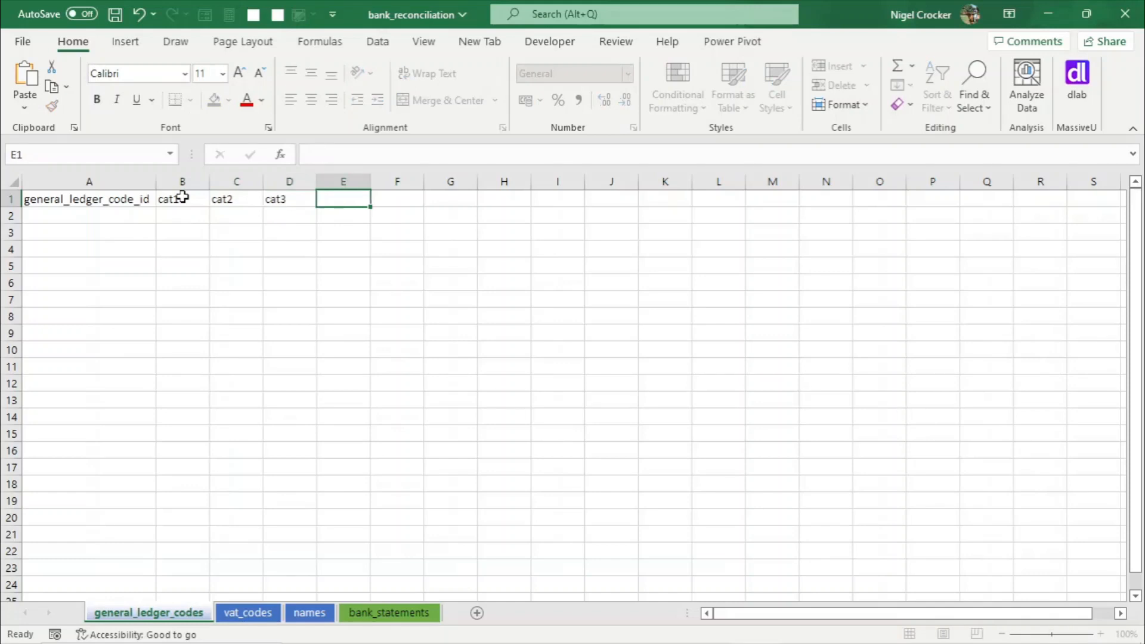
{"action": "type", "text": "cat4"}
{"action": "key", "text": "Tab"}
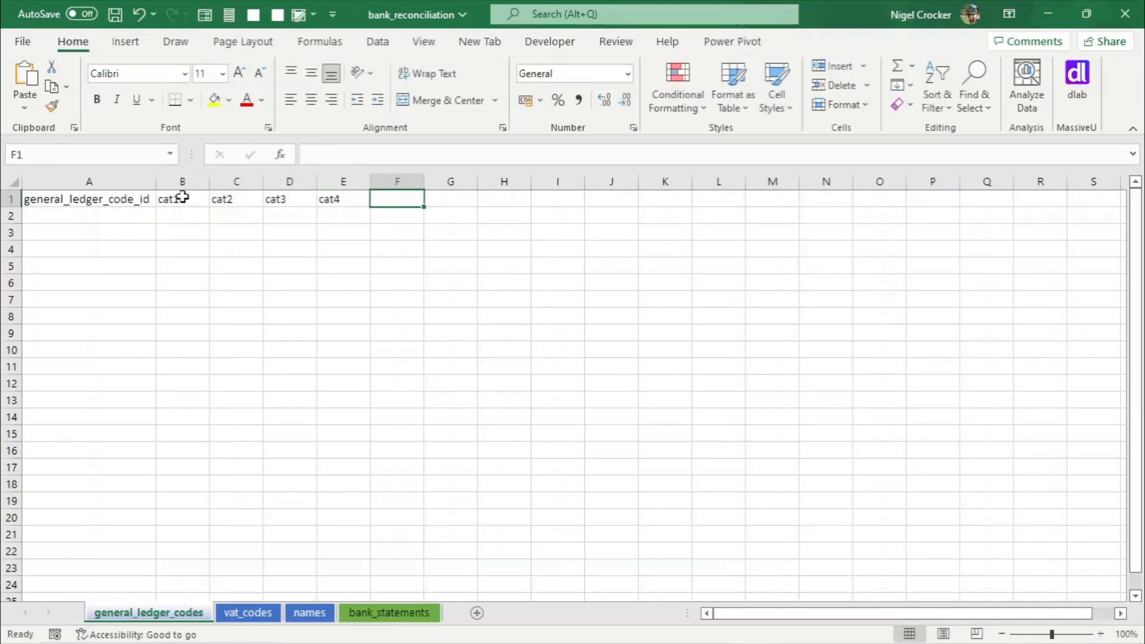
{"action": "type", "text": "general"}
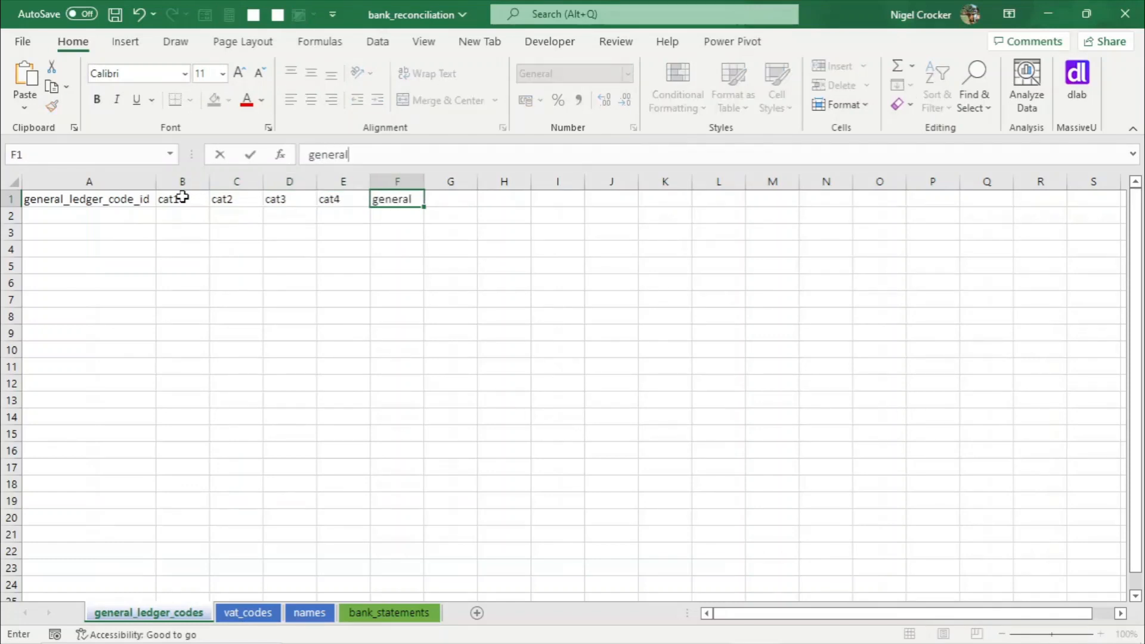
{"action": "type", "text": "_code"}
{"action": "key", "text": "Return"}
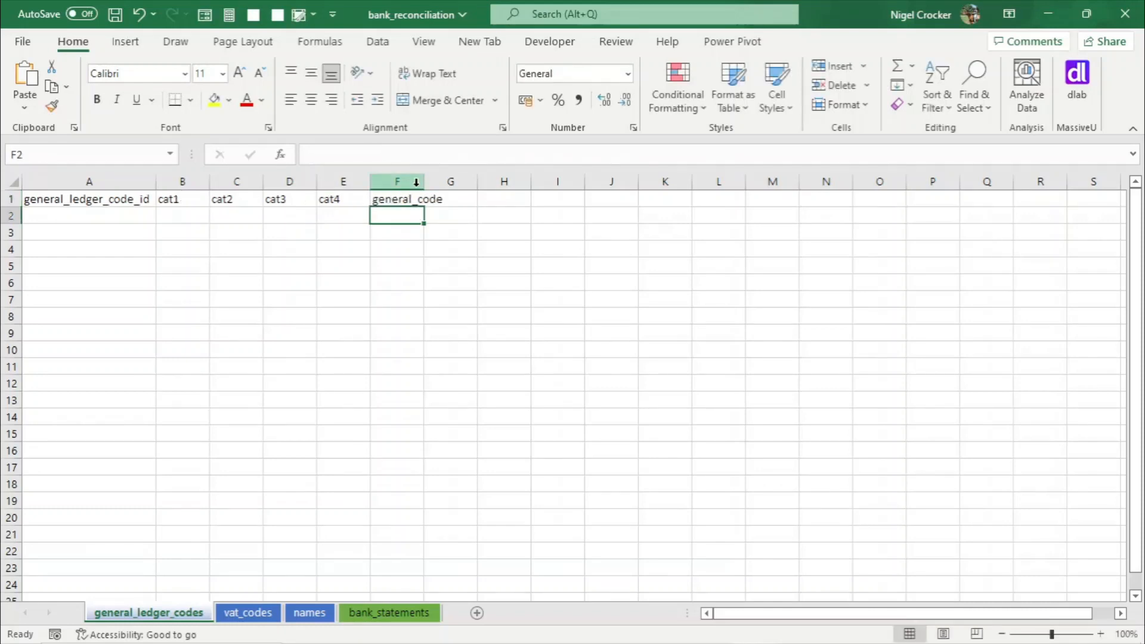
- Widen column F to fit general_code and save the workbook
{"action": "left_click_drag", "start_coordinate": [423, 183], "coordinate": [446, 183]}
{"action": "left_click", "coordinate": [305, 249]}
{"action": "key", "text": "ctrl+s"}
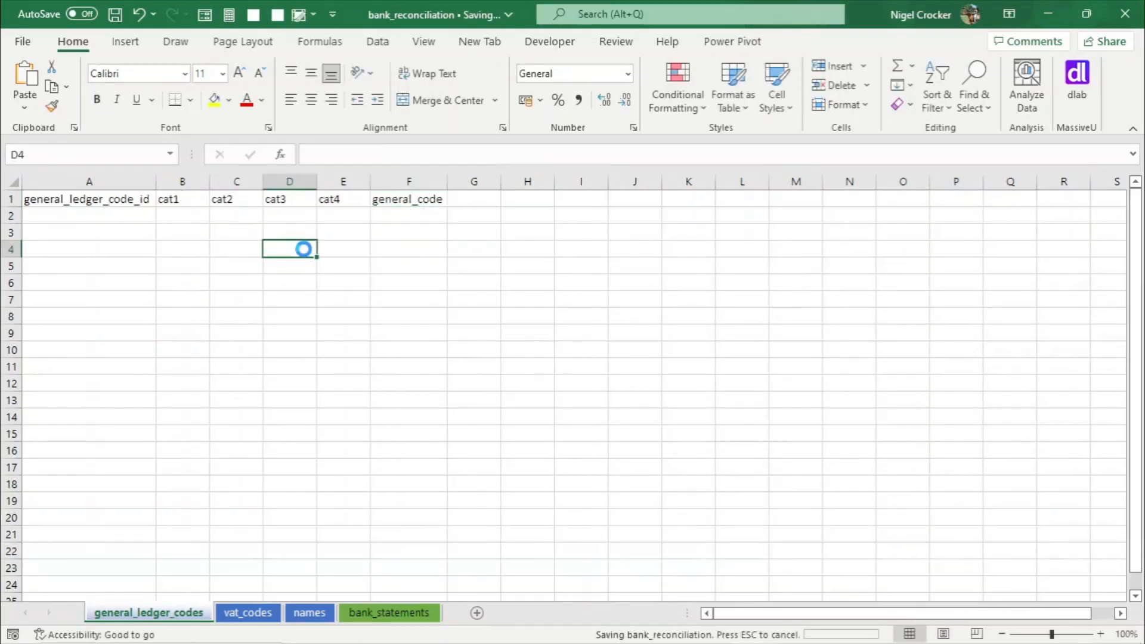
- Add headers vat_code and vat_code_description in B1 and C1 of the vat_codes sheet
{"action": "left_click", "coordinate": [245, 614]}
{"action": "left_click", "coordinate": [119, 194]}
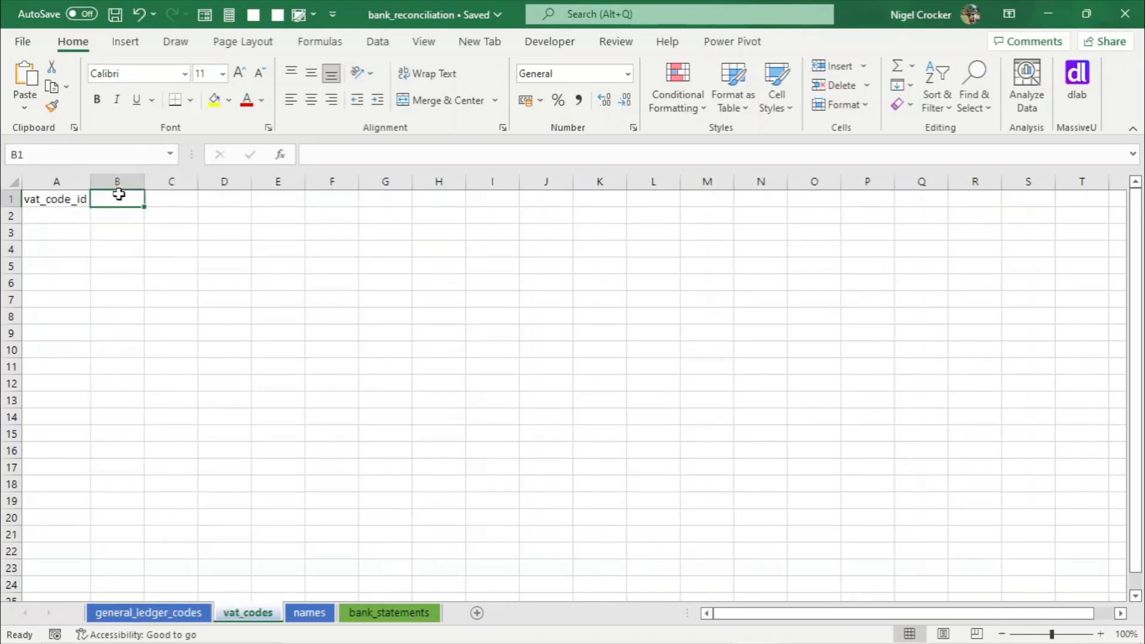
{"action": "type", "text": "vat_code"}
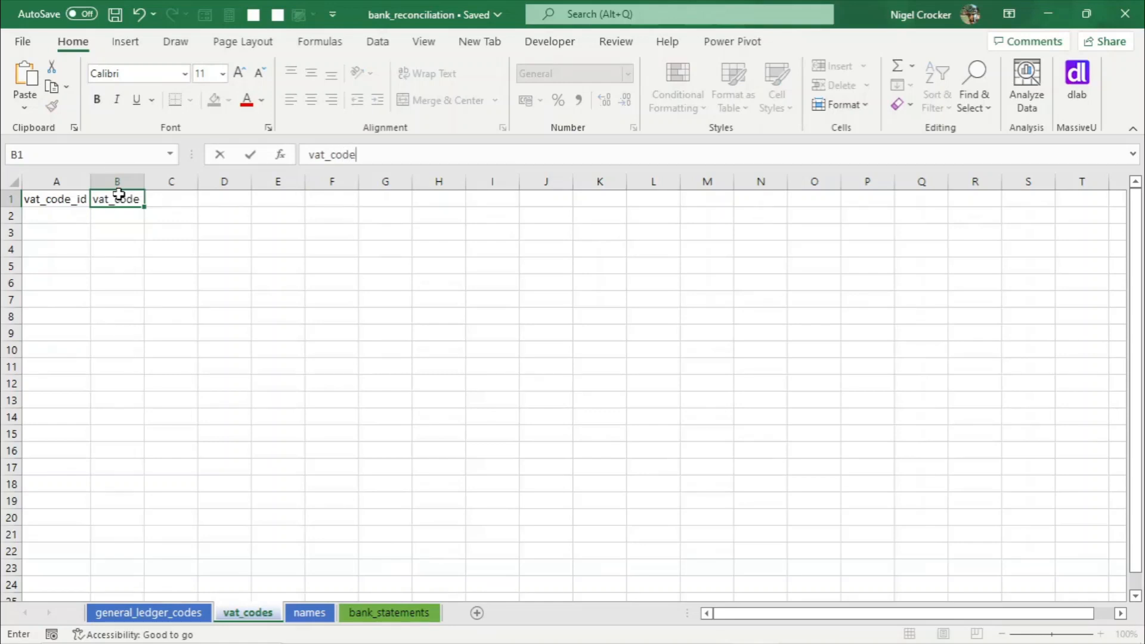
{"action": "key", "text": "Tab"}
{"action": "type", "text": "va"}
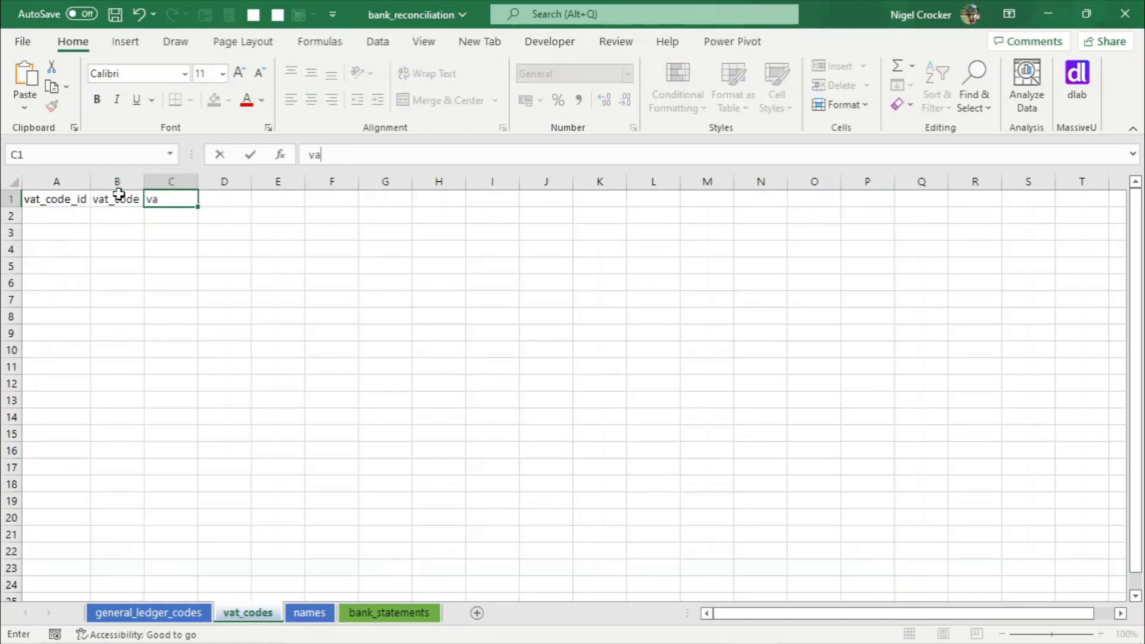
{"action": "type", "text": "t-code"}
{"action": "key", "text": "BackSpace"}
{"action": "key", "text": "BackSpace"}
{"action": "key", "text": "BackSpace"}
{"action": "key", "text": "BackSpace"}
{"action": "type", "text": "code_descr"}
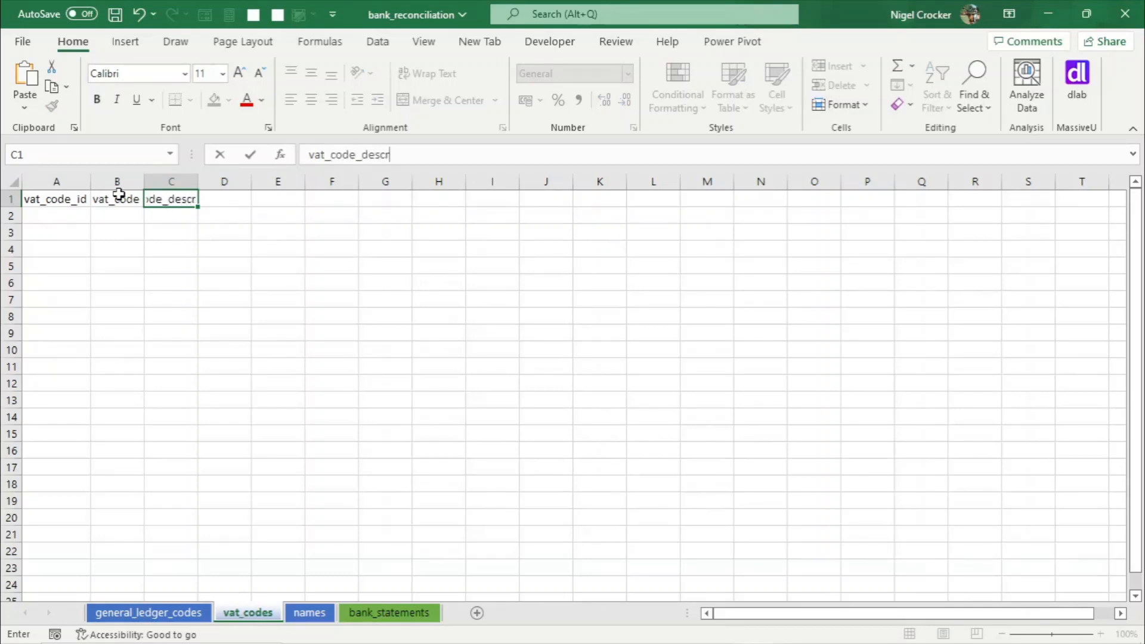
{"action": "type", "text": "iption"}
{"action": "left_click", "coordinate": [133, 280]}
- Select the whole vat_codes sheet and autofit all column widths
{"action": "left_click", "coordinate": [11, 177]}
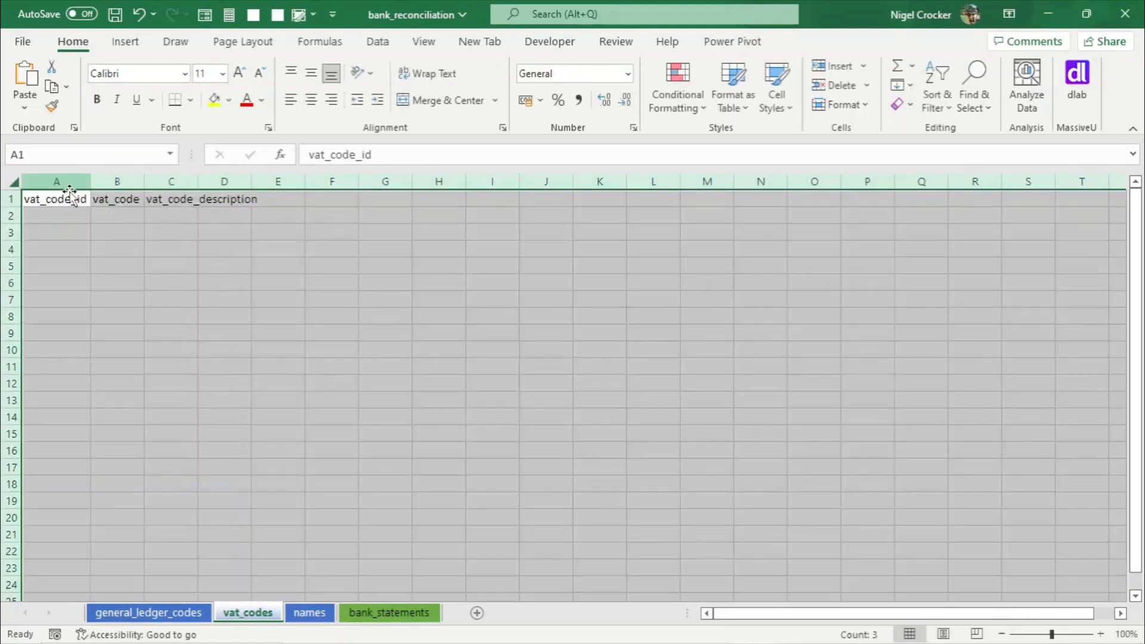
{"action": "double_click", "coordinate": [91, 182]}
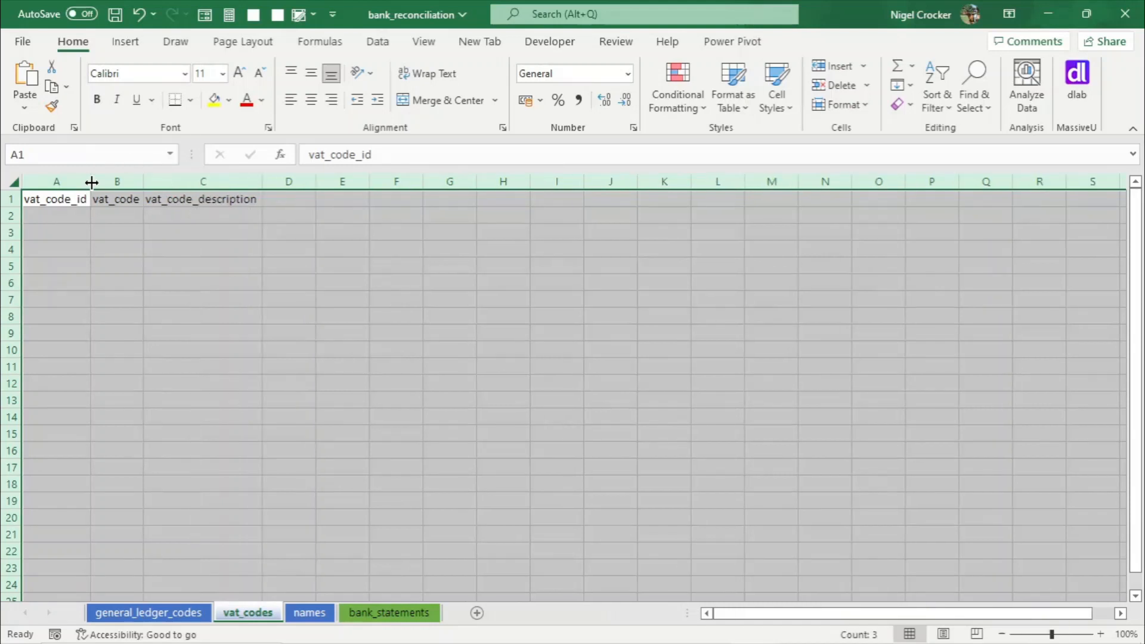
{"action": "left_click", "coordinate": [114, 201]}
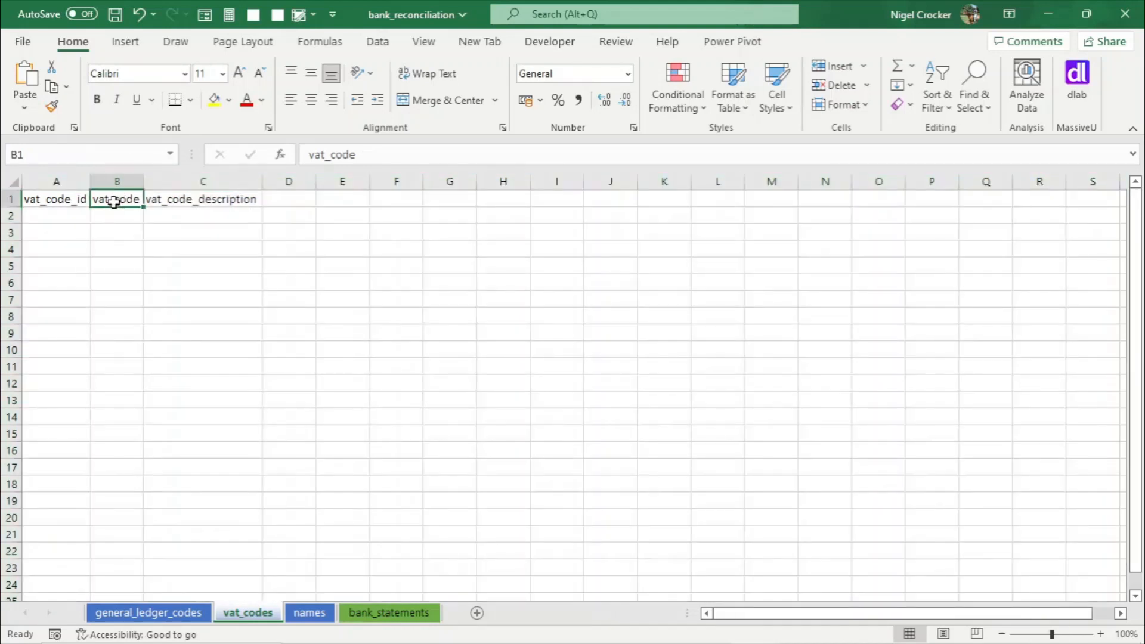
- Add the header name in B1 of the names sheet
{"action": "left_click", "coordinate": [310, 613]}
{"action": "left_click", "coordinate": [93, 200]}
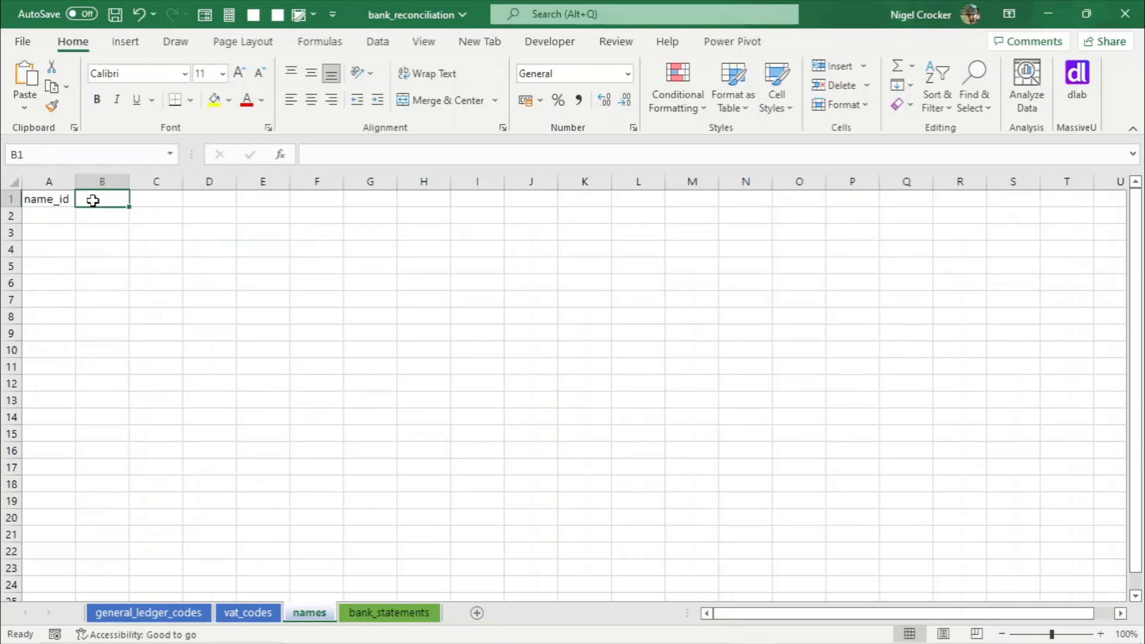
{"action": "type", "text": "name"}
{"action": "left_click", "coordinate": [152, 232]}
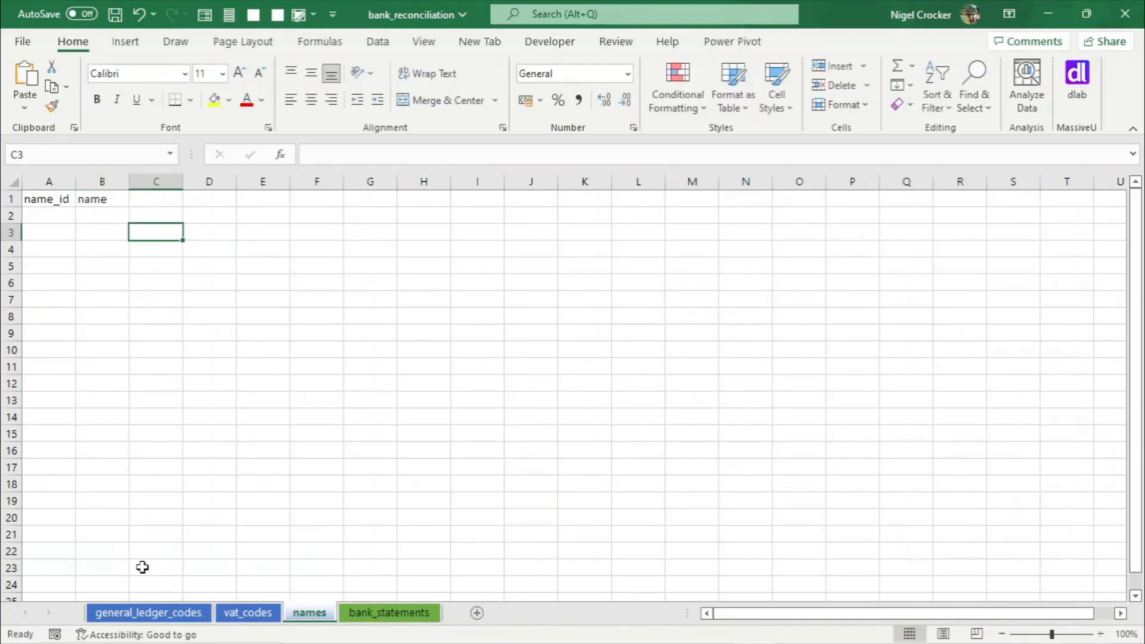
{"action": "left_click", "coordinate": [67, 199]}
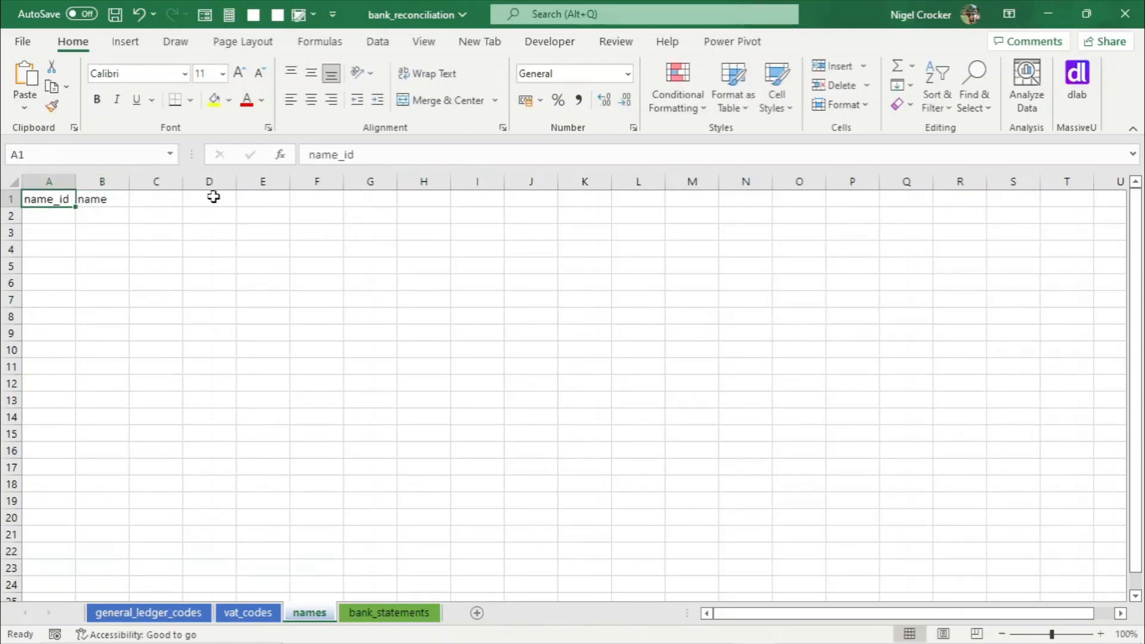
- Look through the general_ledger_codes, vat_codes, names and bank_statements sheets
{"action": "left_click_drag", "start_coordinate": [171, 196], "coordinate": [41, 192]}
{"action": "left_click", "coordinate": [42, 193]}
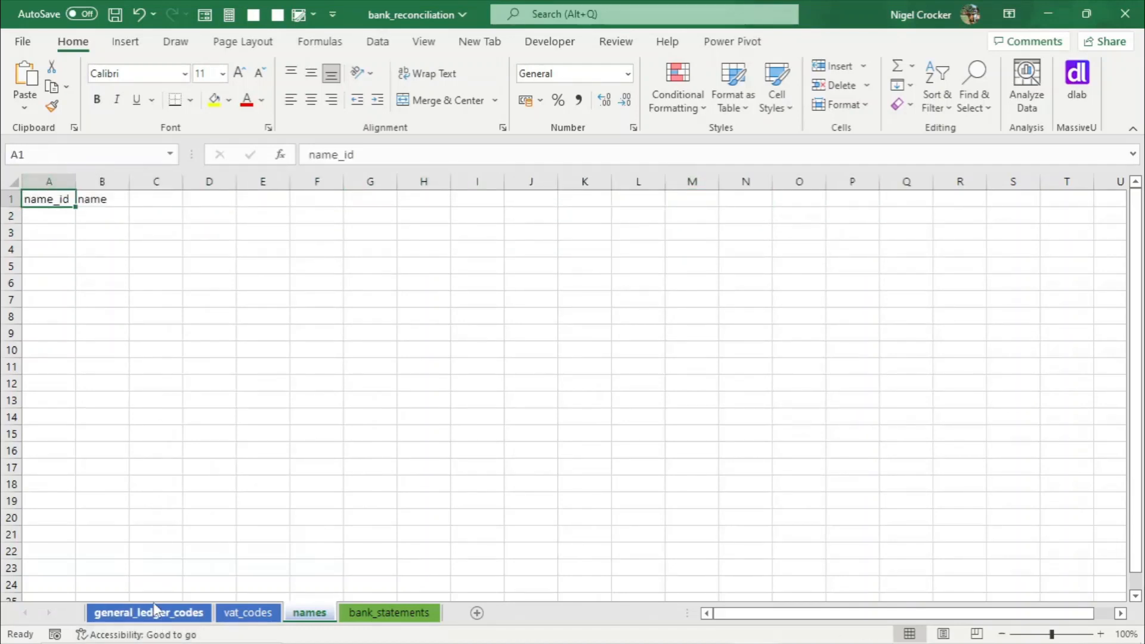
{"action": "left_click", "coordinate": [155, 610]}
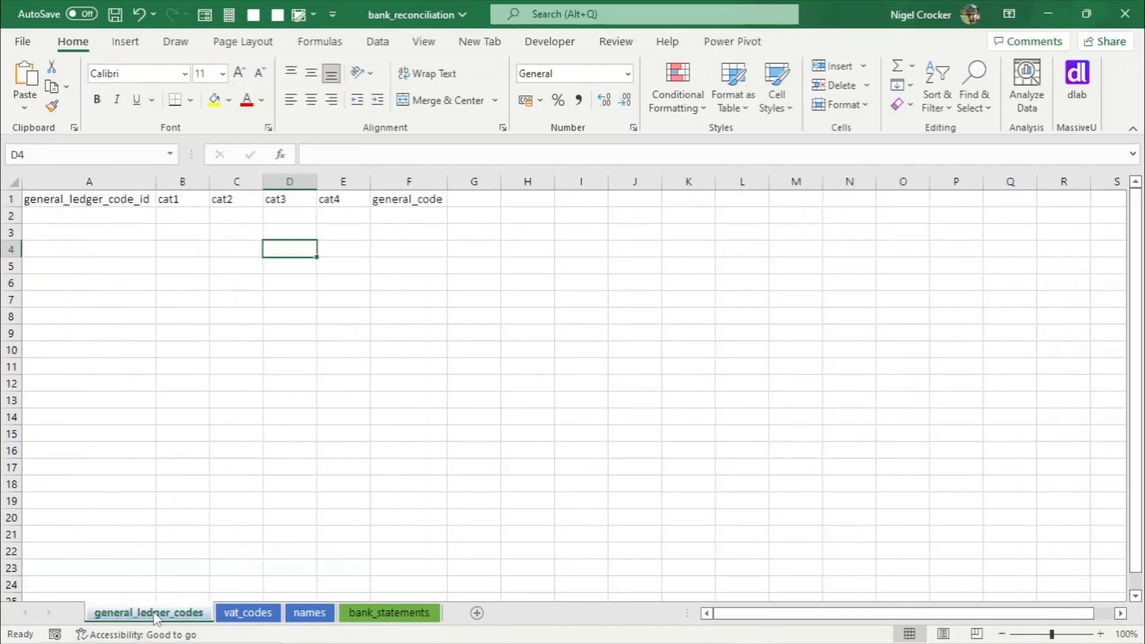
{"action": "left_click", "coordinate": [231, 612]}
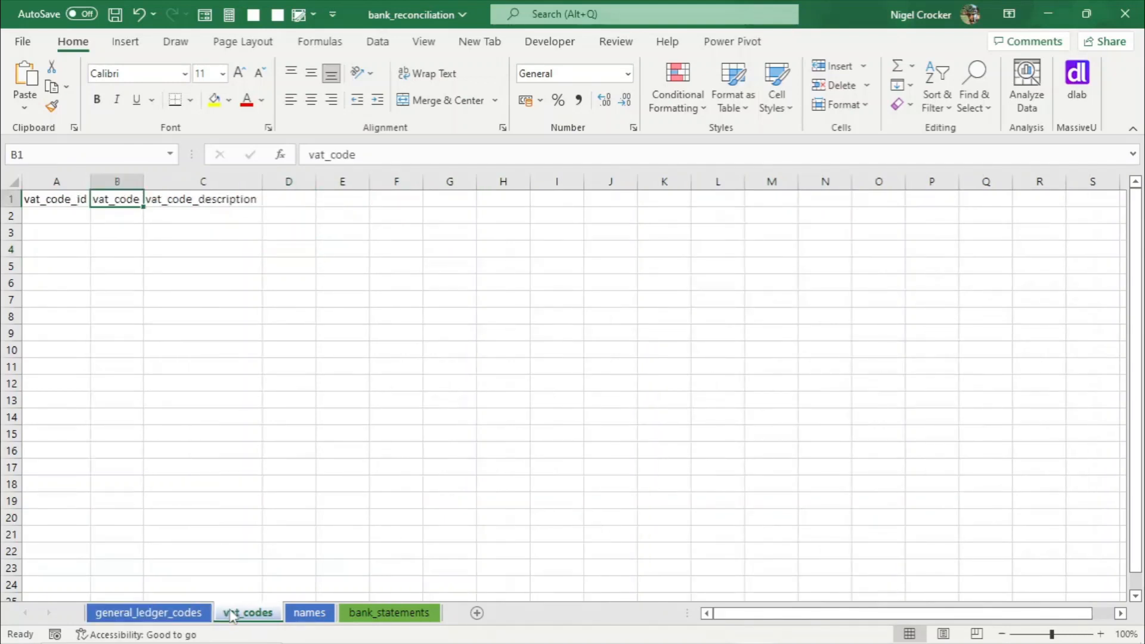
{"action": "left_click", "coordinate": [306, 614]}
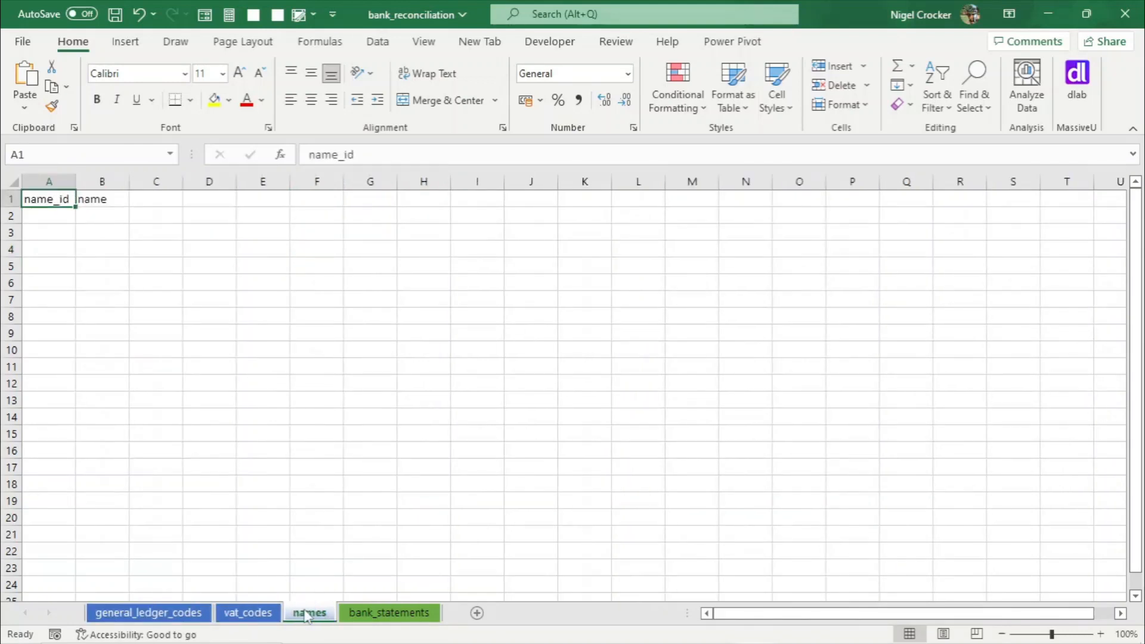
{"action": "left_click", "coordinate": [388, 613]}
- Add headers date, memo, amount and balance in B1 to E1 of the bank_statements sheet and save the workbook
{"action": "left_click", "coordinate": [160, 198]}
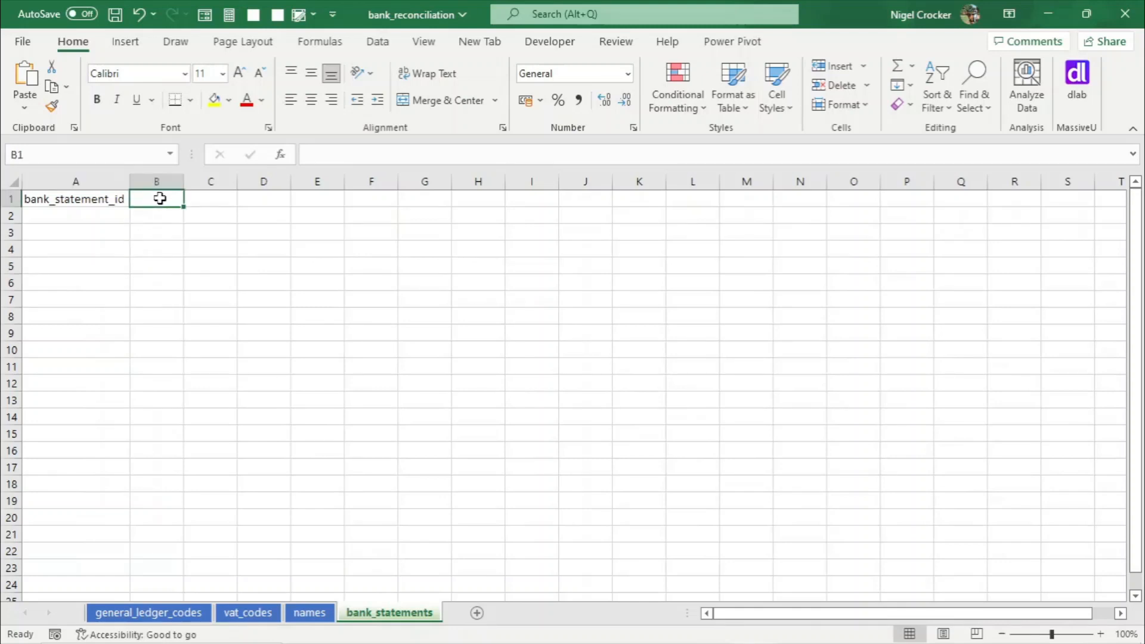
{"action": "type", "text": "date"}
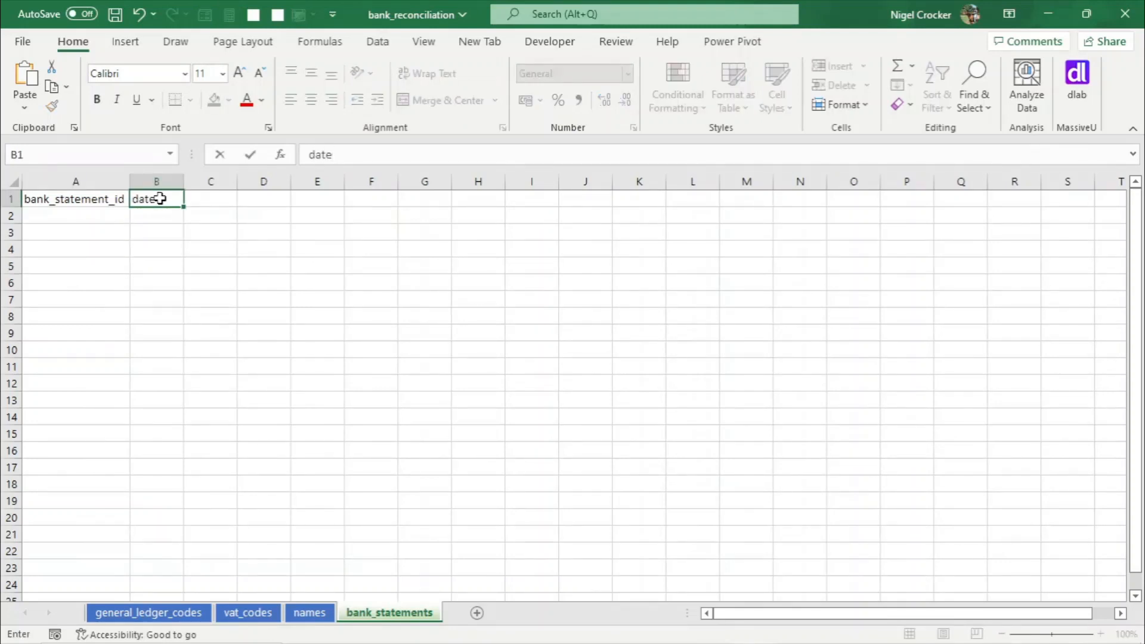
{"action": "key", "text": "Tab"}
{"action": "type", "text": "memo"}
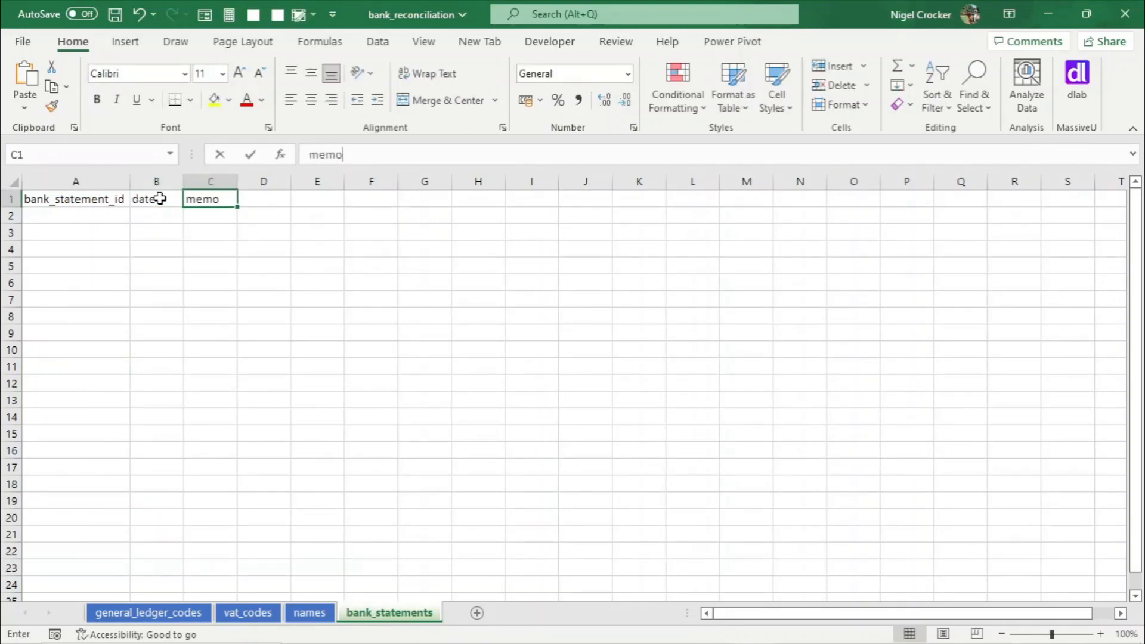
{"action": "key", "text": "Tab"}
{"action": "type", "text": "amount"}
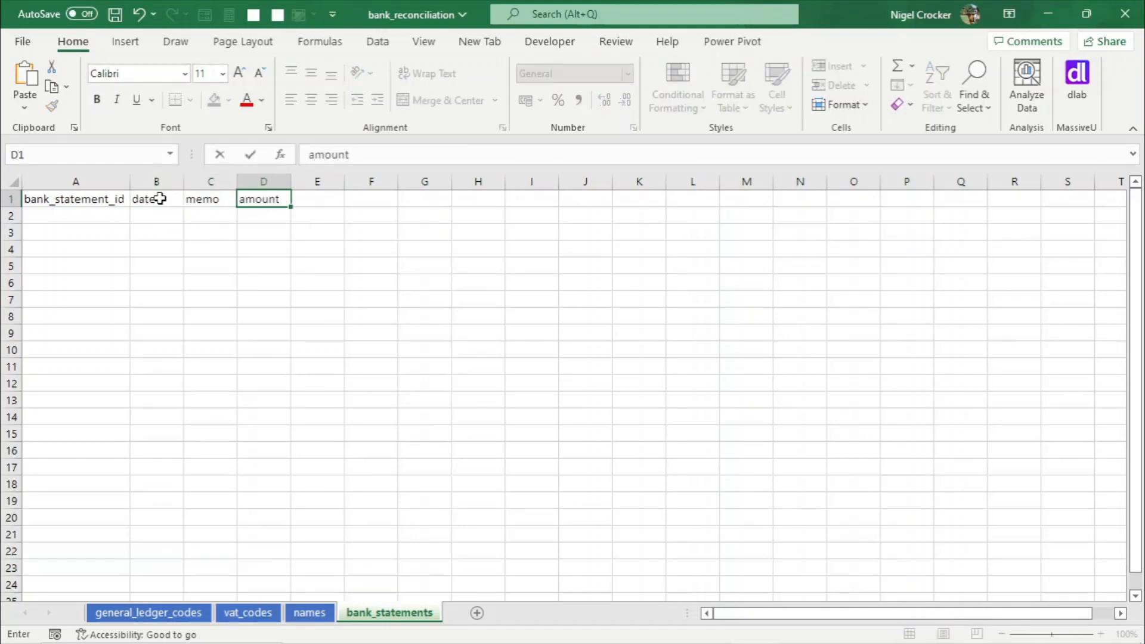
{"action": "key", "text": "Tab"}
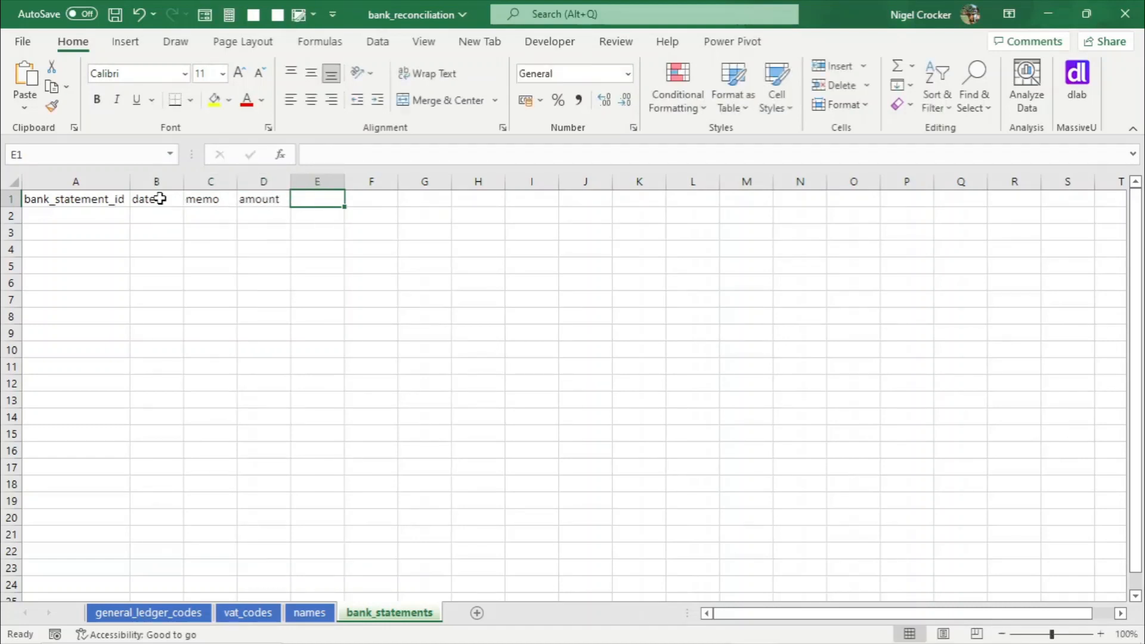
{"action": "type", "text": "balance"}
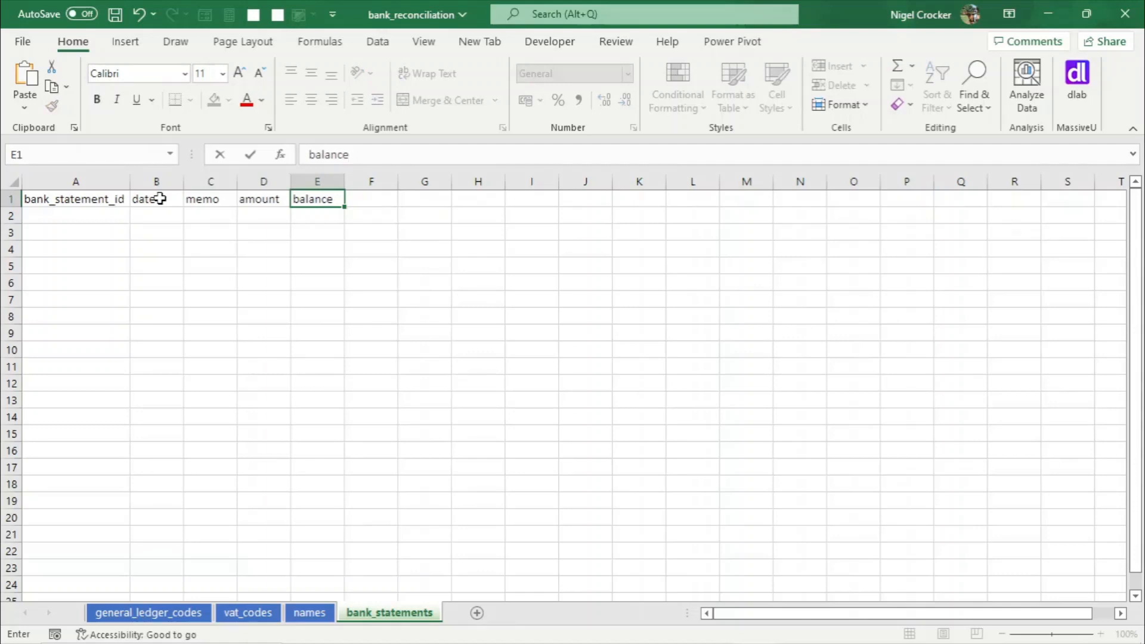
{"action": "key", "text": "Return"}
{"action": "left_click", "coordinate": [168, 201]}
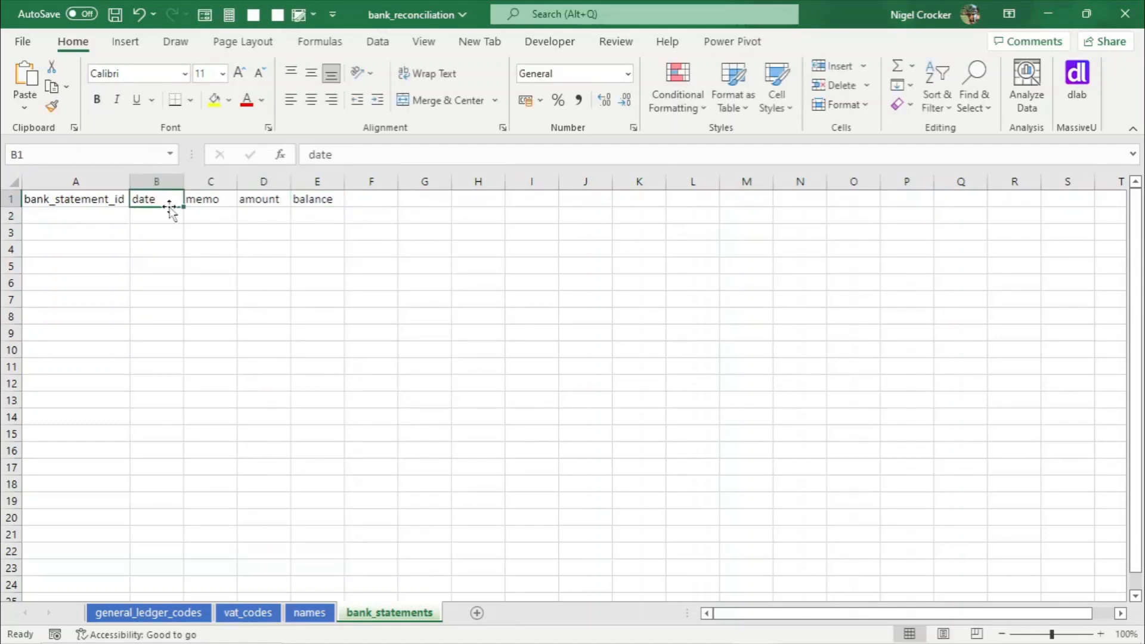
{"action": "key", "text": "ctrl+s"}
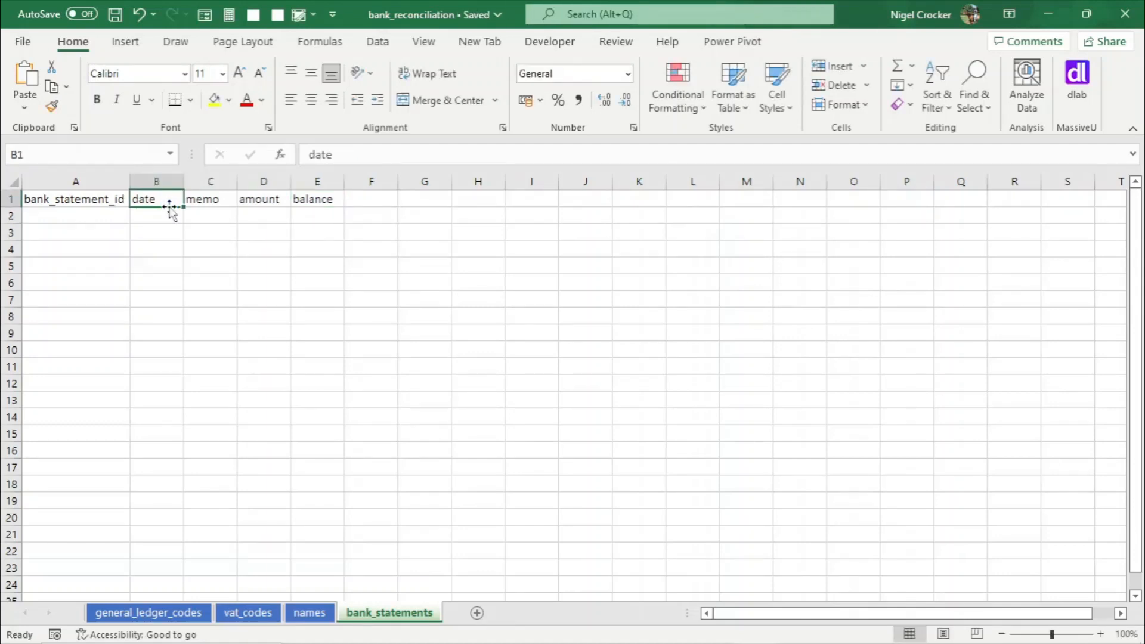
- Review the header rows of each sheet in the workbook
{"action": "left_click", "coordinate": [169, 615]}
{"action": "left_click", "coordinate": [272, 616]}
{"action": "left_click", "coordinate": [308, 614]}
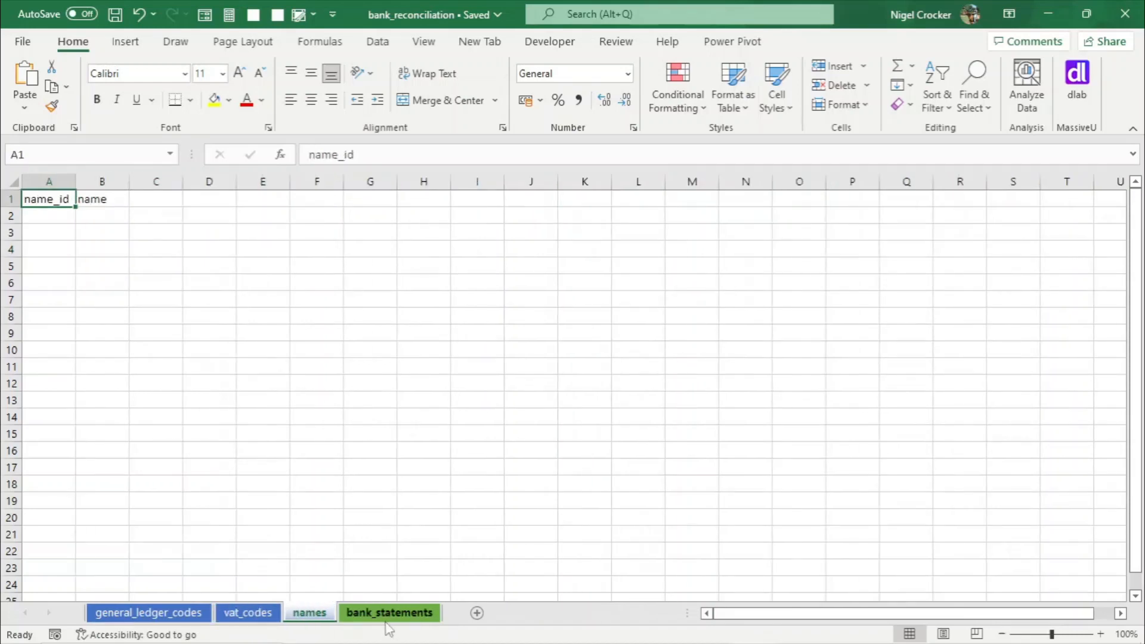
{"action": "left_click", "coordinate": [390, 614]}
{"action": "left_click", "coordinate": [176, 615]}
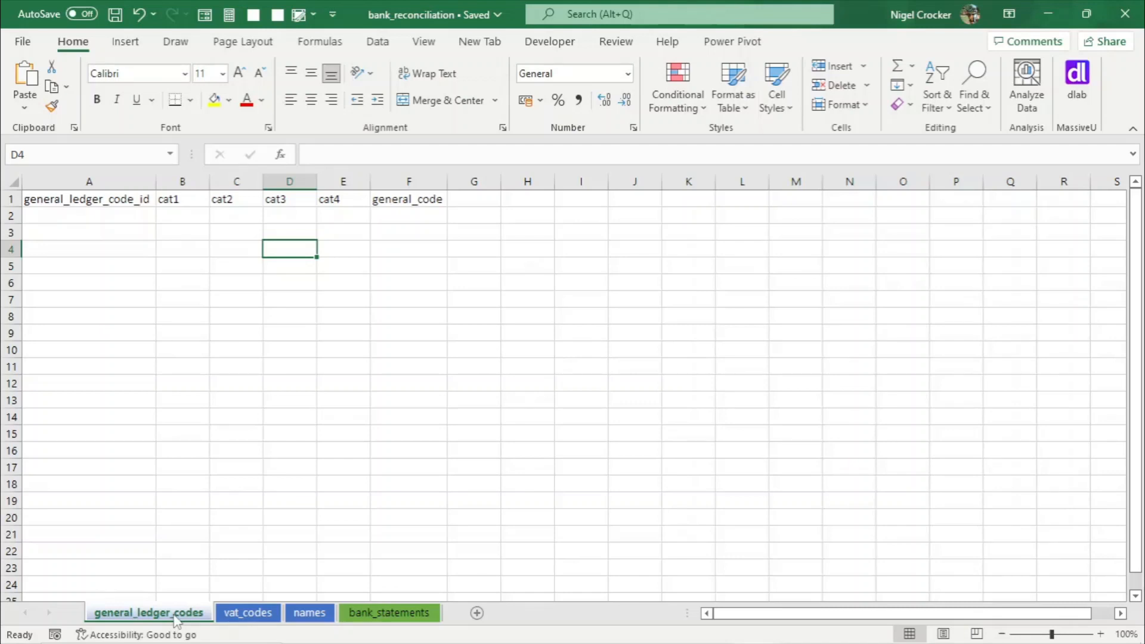
{"action": "left_click", "coordinate": [248, 614]}
{"action": "left_click", "coordinate": [309, 614]}
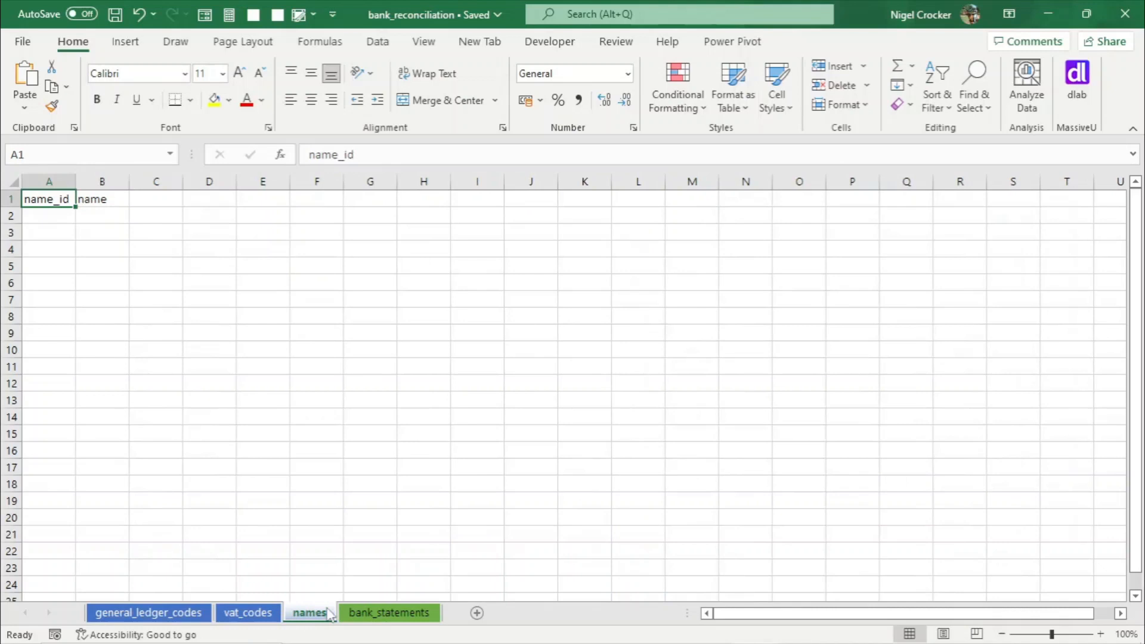
{"action": "left_click", "coordinate": [381, 618]}
{"action": "left_click", "coordinate": [172, 618]}
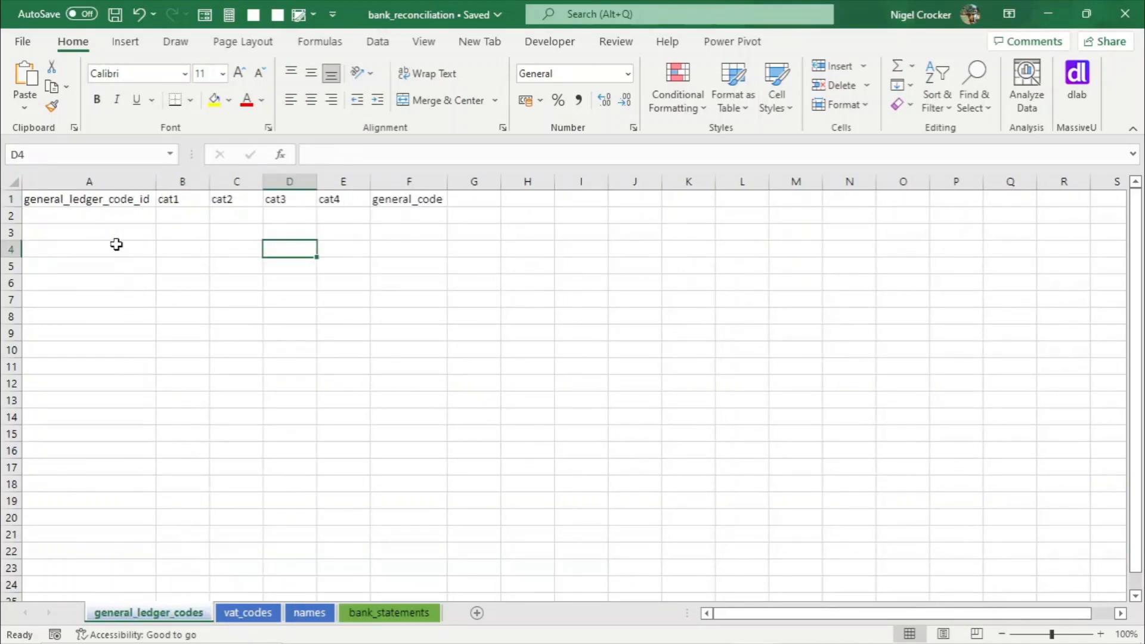
{"action": "left_click", "coordinate": [107, 214]}
{"action": "left_click", "coordinate": [101, 231]}
{"action": "left_click", "coordinate": [105, 266]}
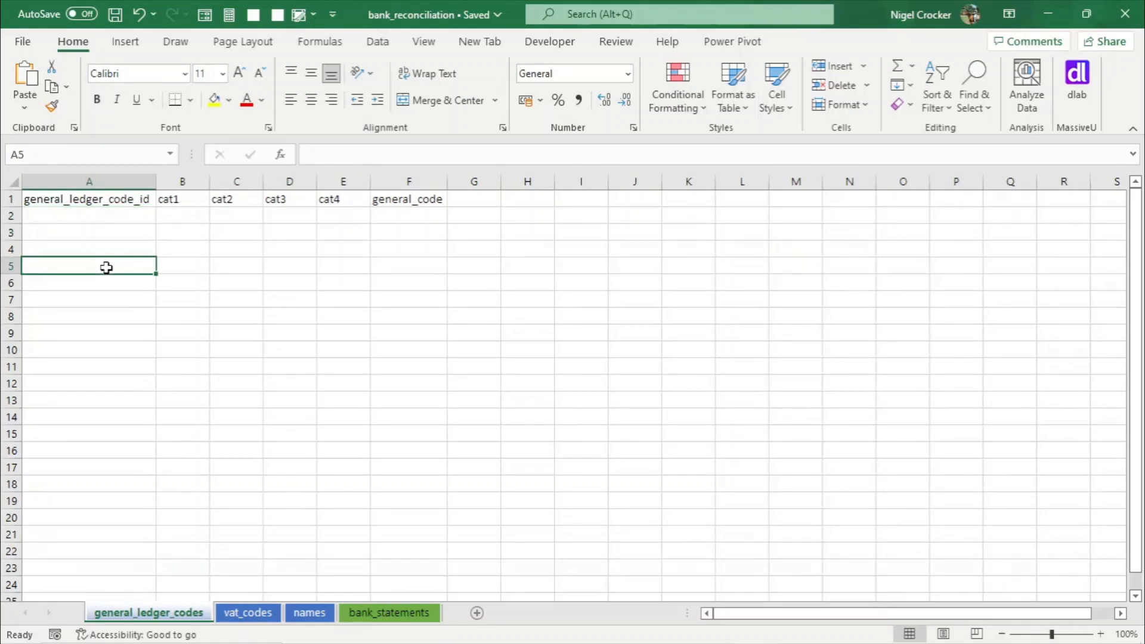
{"action": "left_click", "coordinate": [105, 216]}
{"action": "left_click", "coordinate": [100, 230]}
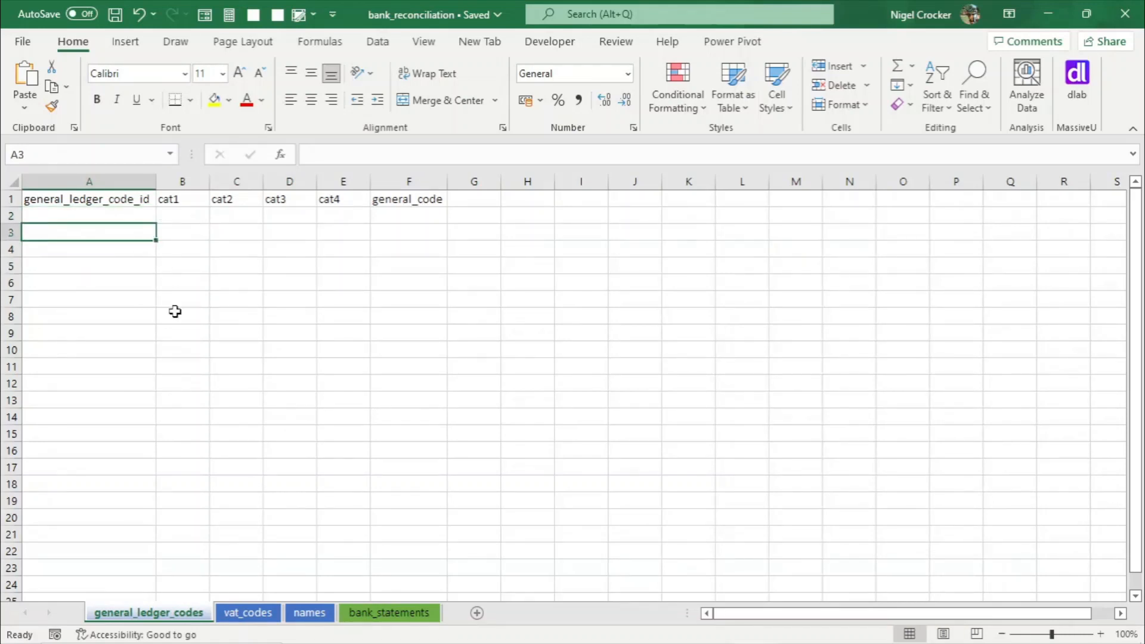
{"action": "left_click", "coordinate": [248, 614]}
{"action": "left_click", "coordinate": [79, 232]}
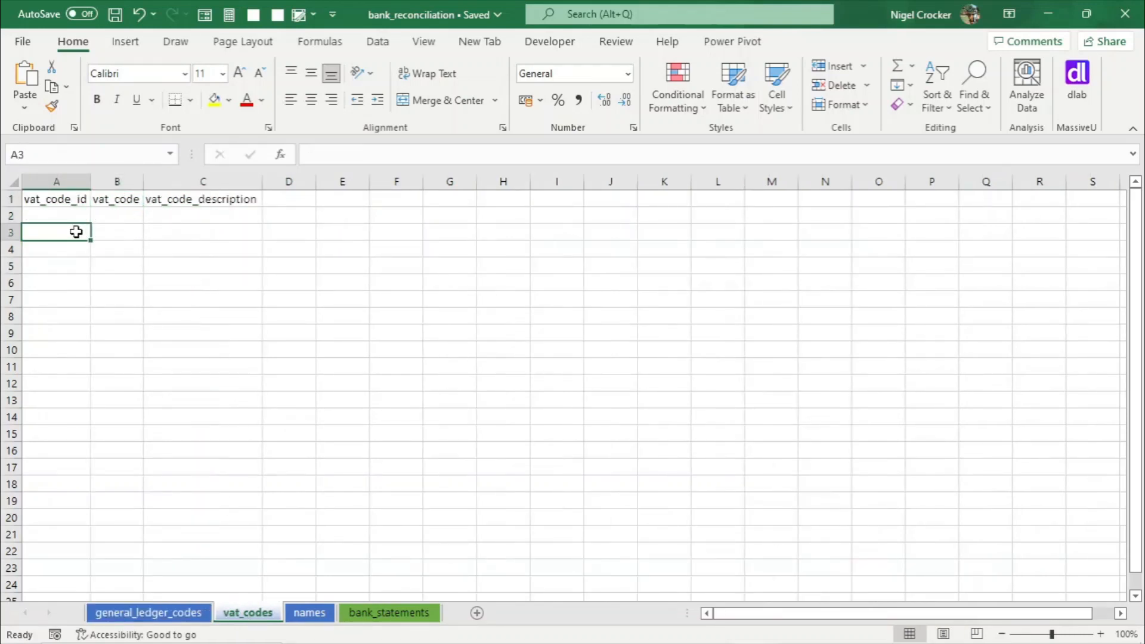
{"action": "left_click", "coordinate": [167, 613]}
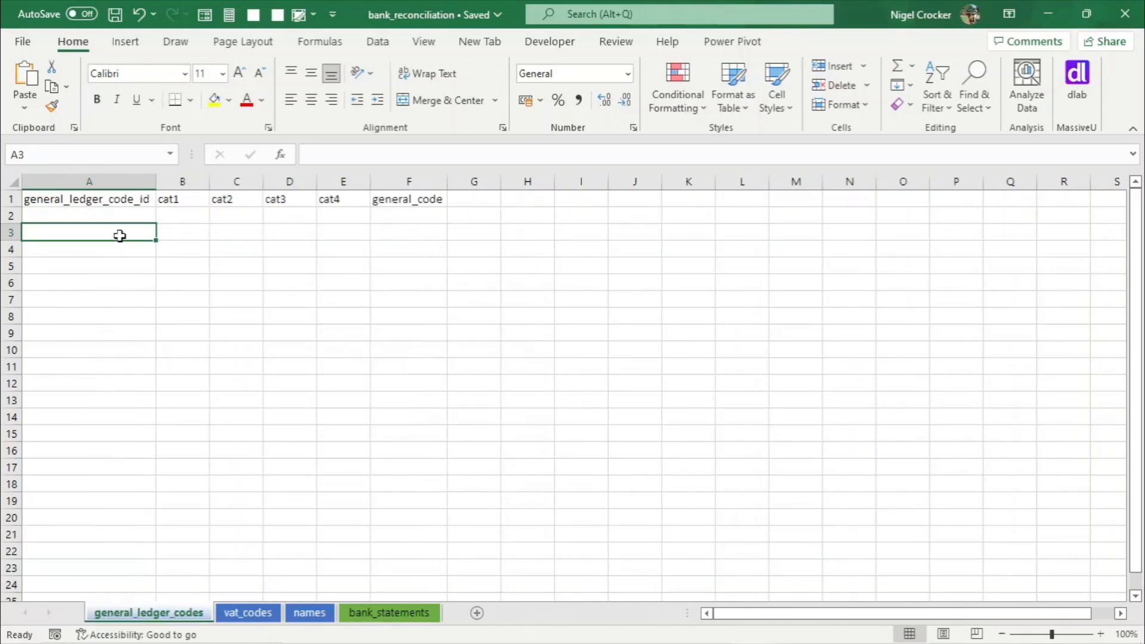
{"action": "left_click", "coordinate": [257, 614]}
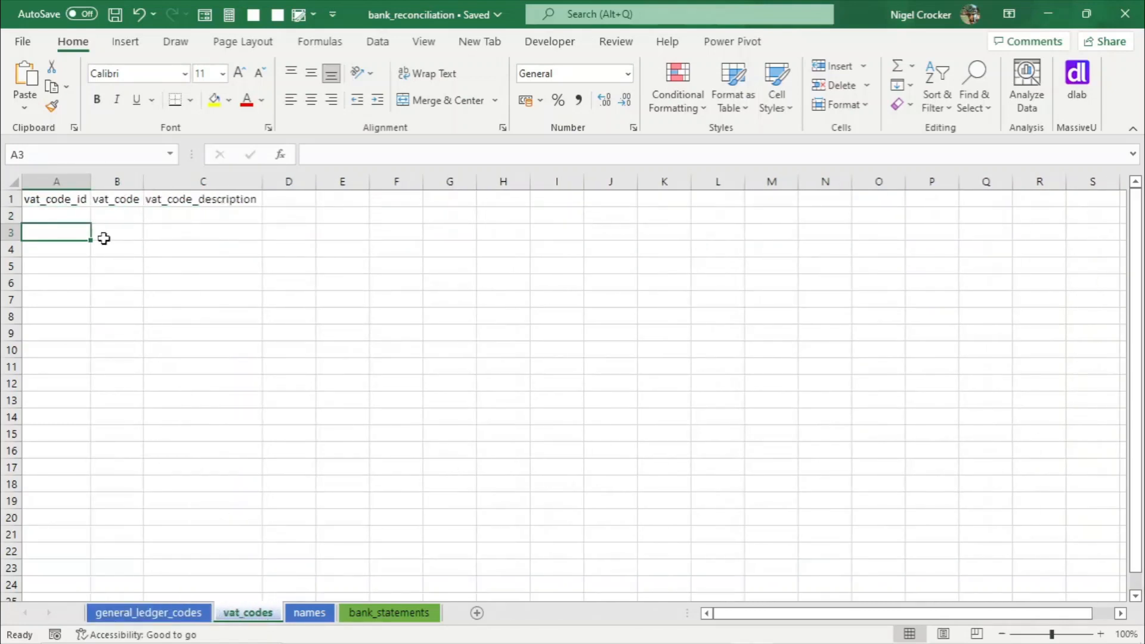
{"action": "left_click", "coordinate": [55, 205]}
{"action": "left_click", "coordinate": [54, 215]}
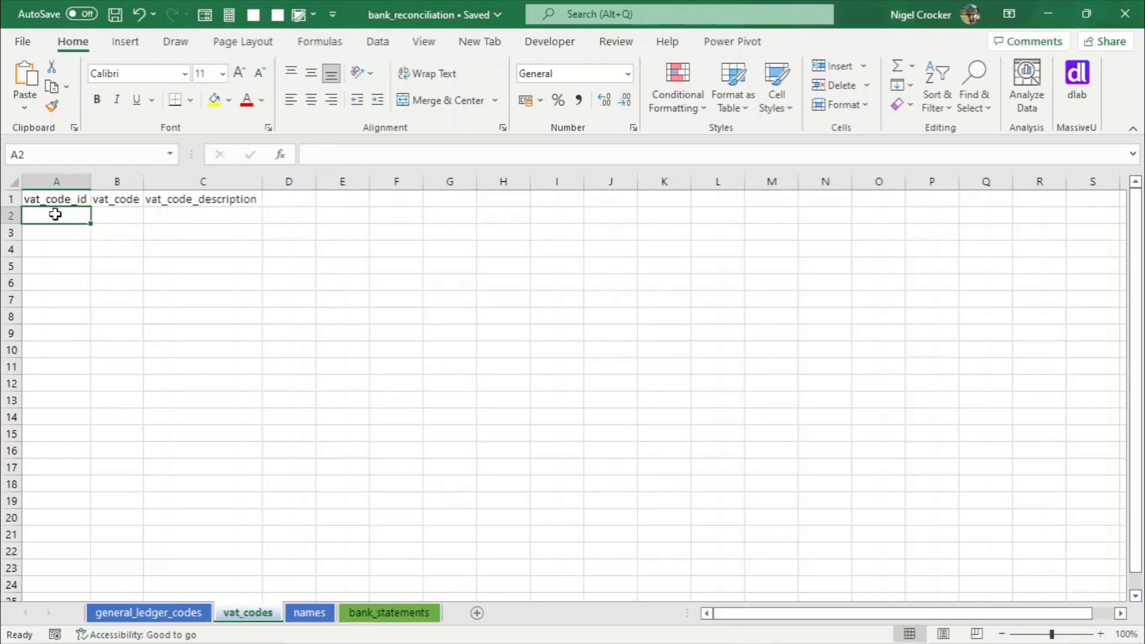
{"action": "left_click", "coordinate": [309, 613]}
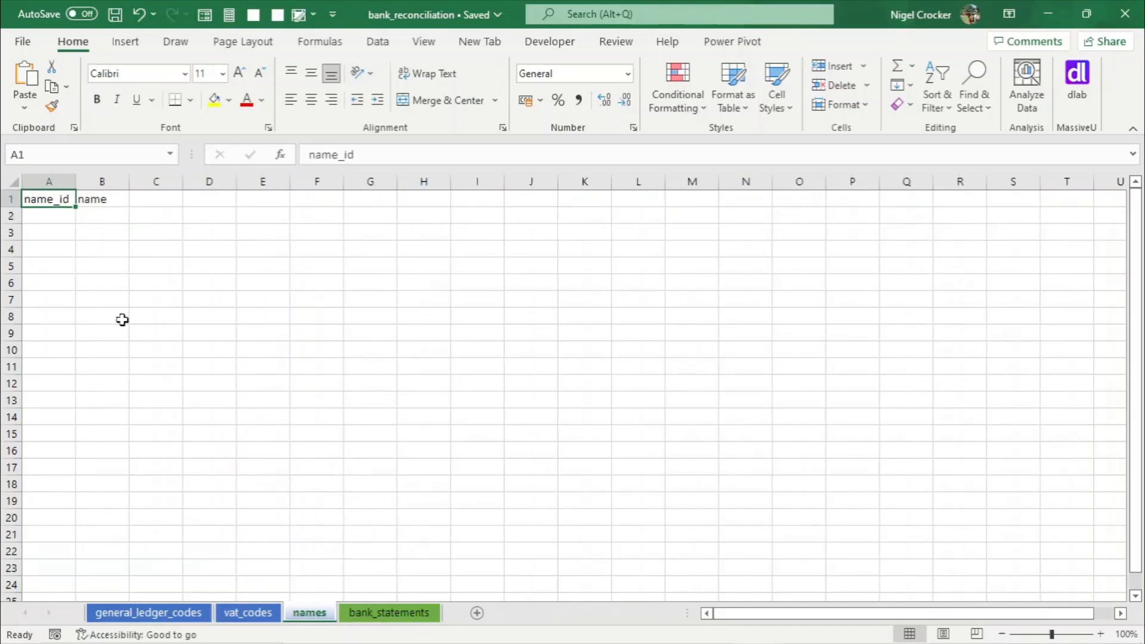
{"action": "left_click", "coordinate": [67, 224]}
{"action": "left_click", "coordinate": [182, 614]}
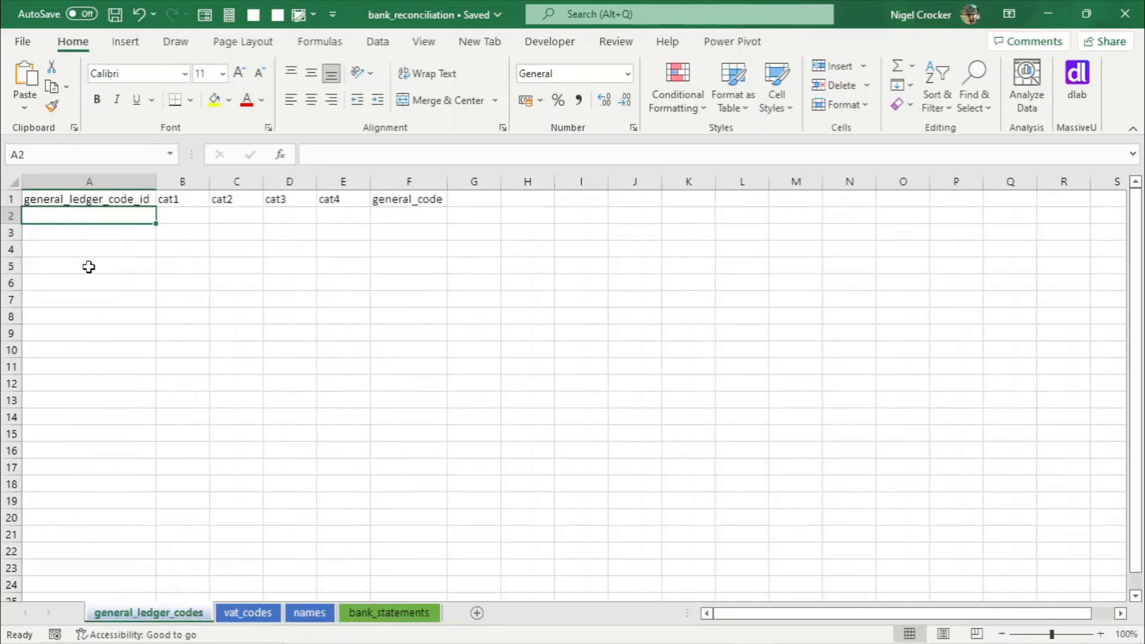
- Add a new worksheet, move it to the end of the tabs and rename it sequences
{"action": "left_click", "coordinate": [481, 614]}
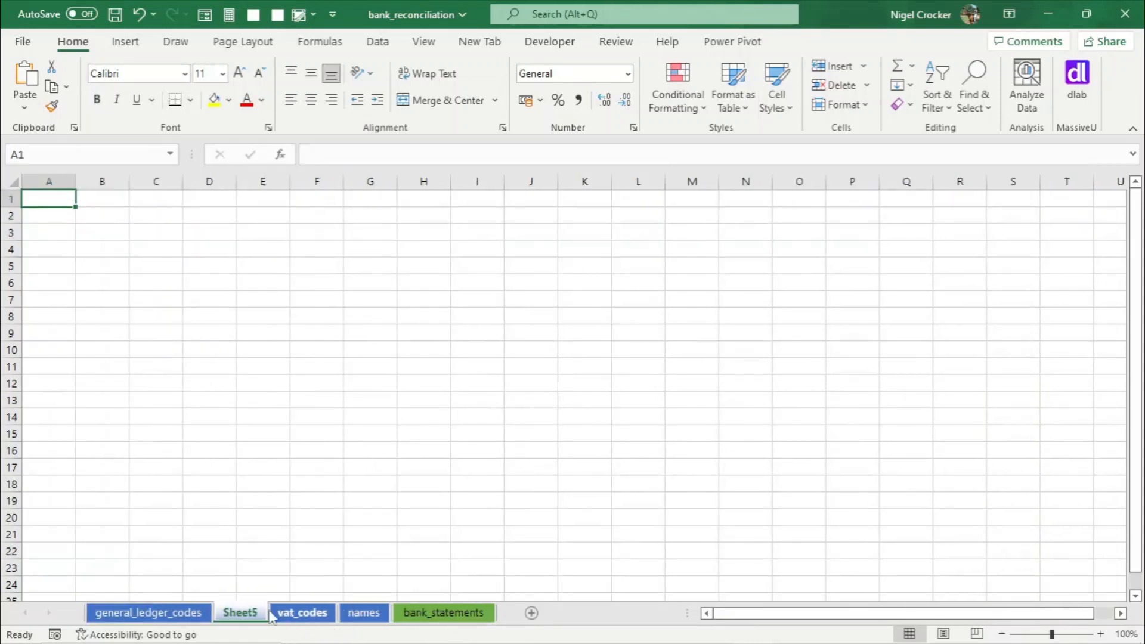
{"action": "left_click_drag", "start_coordinate": [529, 624], "coordinate": [482, 618]}
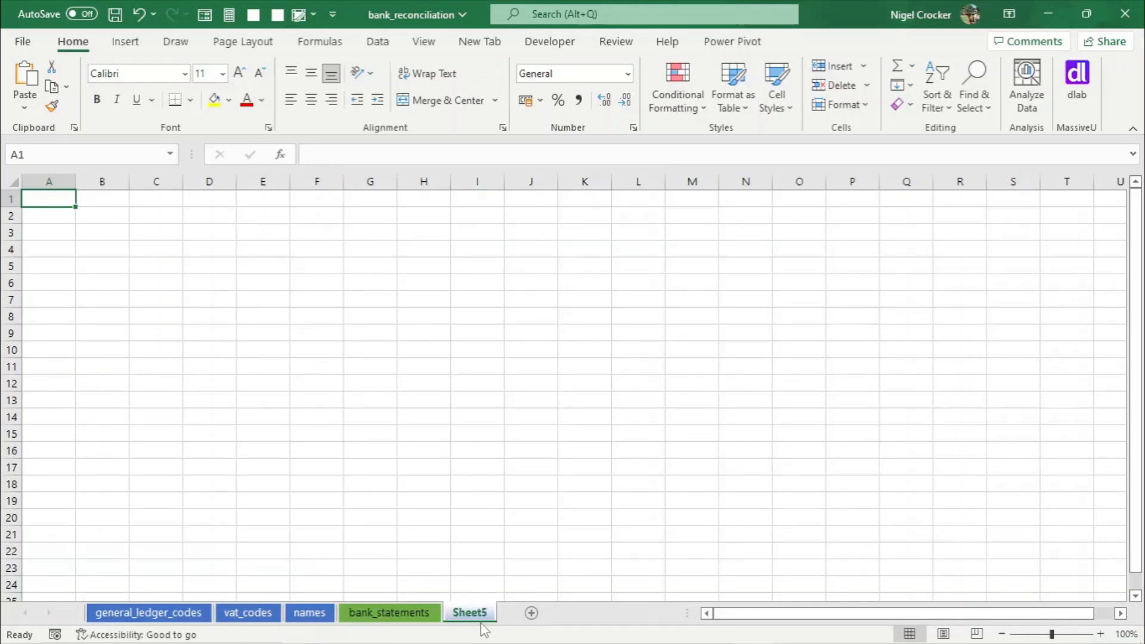
{"action": "right_click", "coordinate": [476, 613]}
{"action": "left_click", "coordinate": [519, 428]}
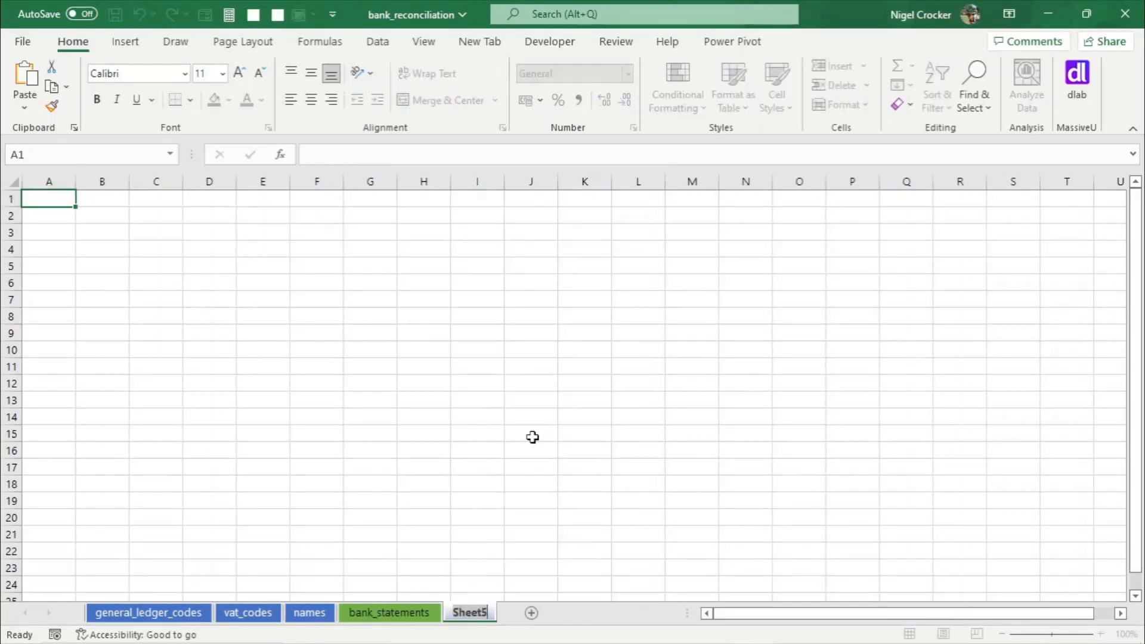
{"action": "type", "text": "se"}
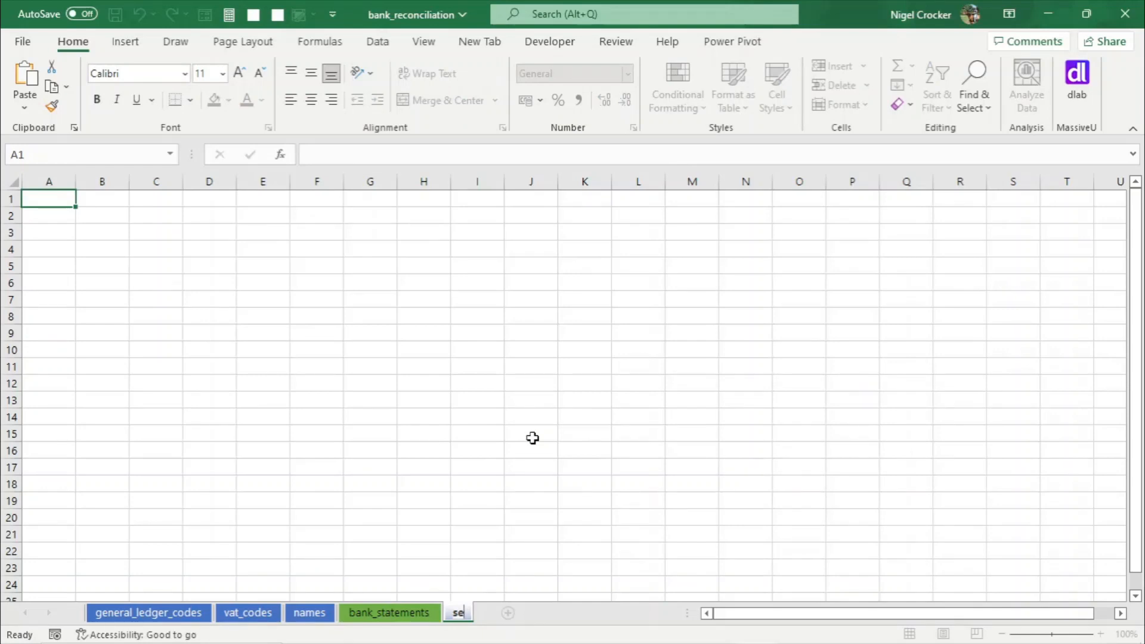
{"action": "key", "text": "BackSpace"}
{"action": "type", "text": "equences"}
{"action": "left_click", "coordinate": [379, 440]}
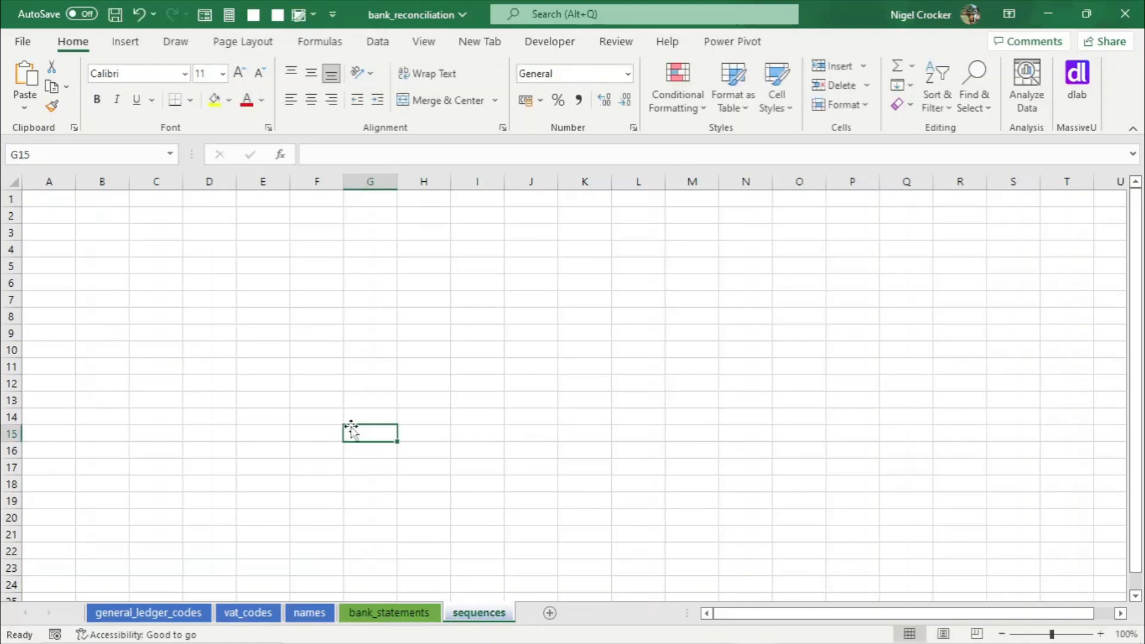
- Enter the header sequence_id in A1 of the sequences sheet and autofit column A
{"action": "left_click", "coordinate": [50, 199]}
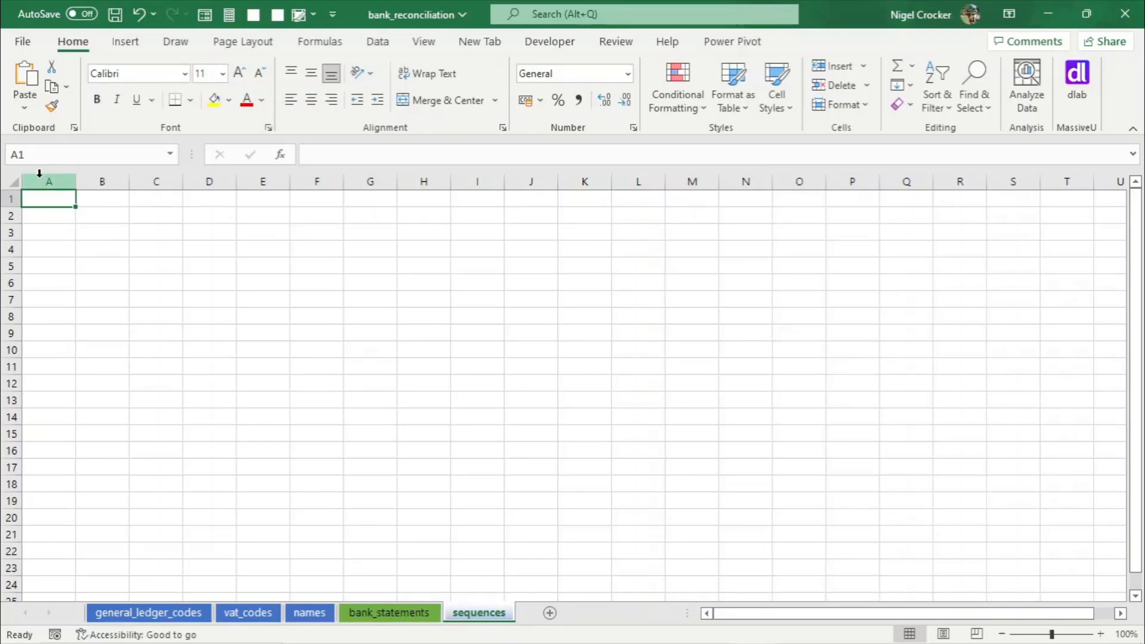
{"action": "type", "text": "seq"}
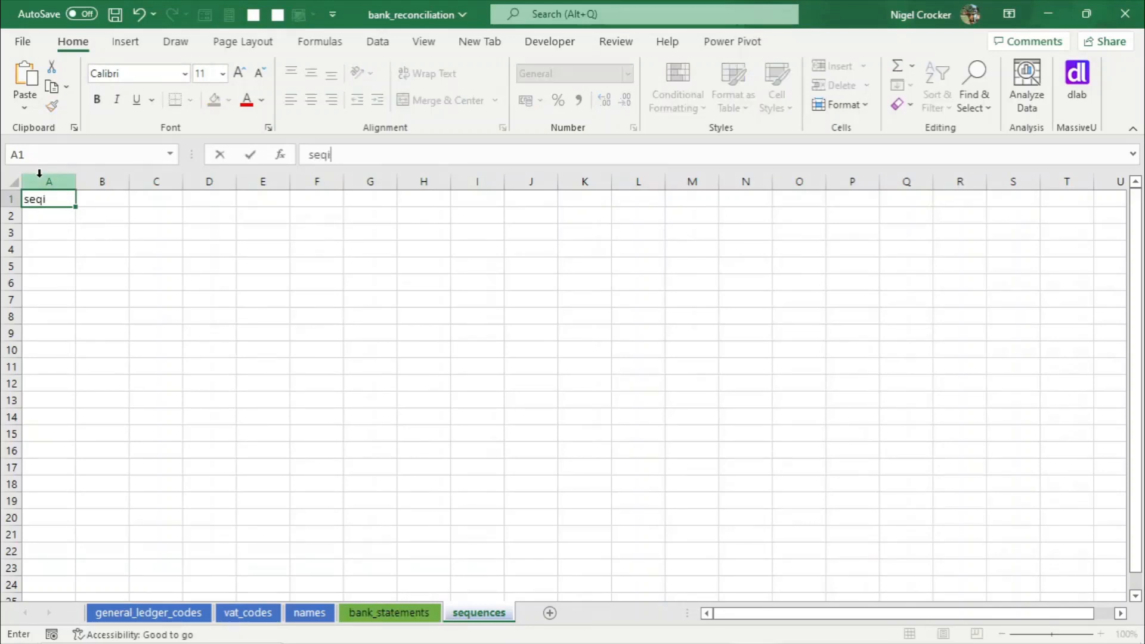
{"action": "type", "text": "uence_id"}
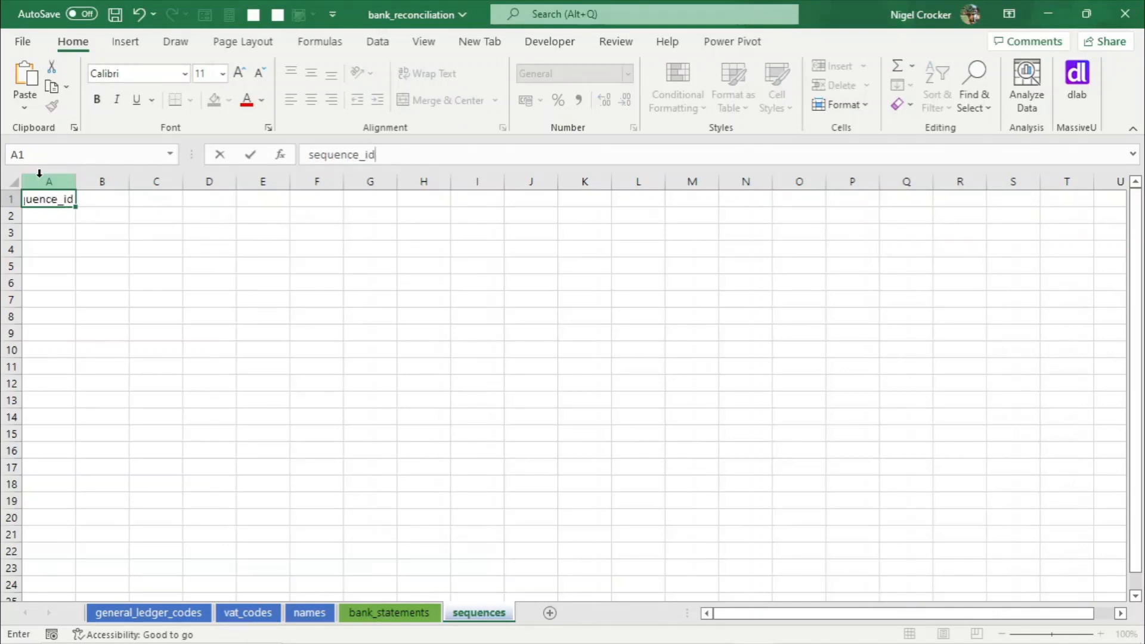
{"action": "key", "text": "Return"}
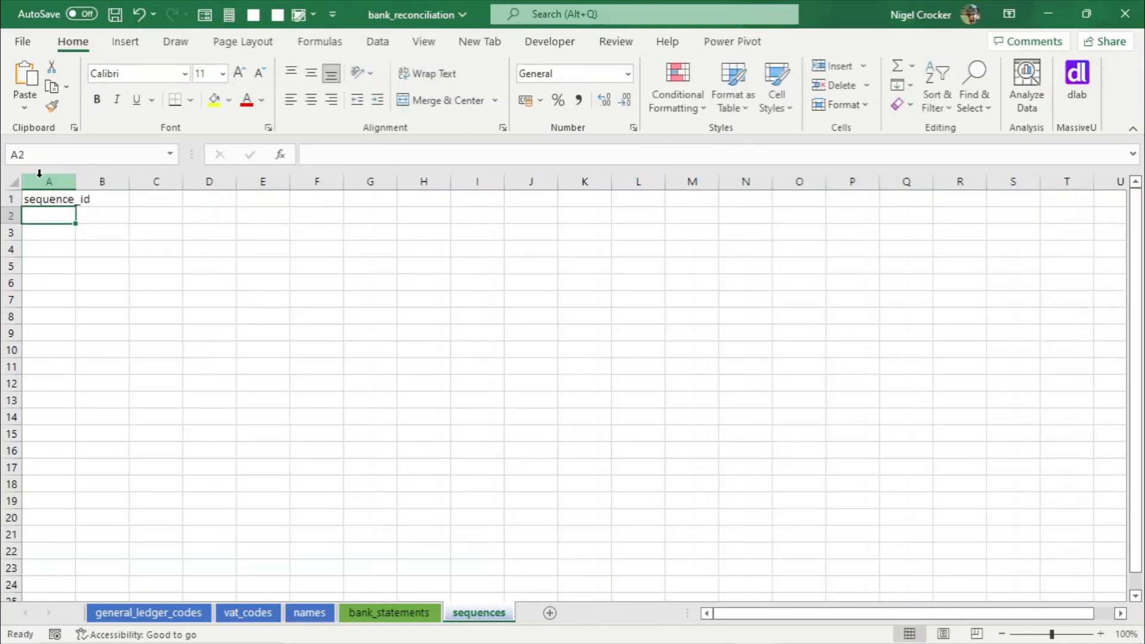
{"action": "double_click", "coordinate": [74, 180]}
- Add headers sequence_name, start_value and max_value in B1 to D1 of the sequences sheet and autofit all columns
{"action": "left_click", "coordinate": [128, 201]}
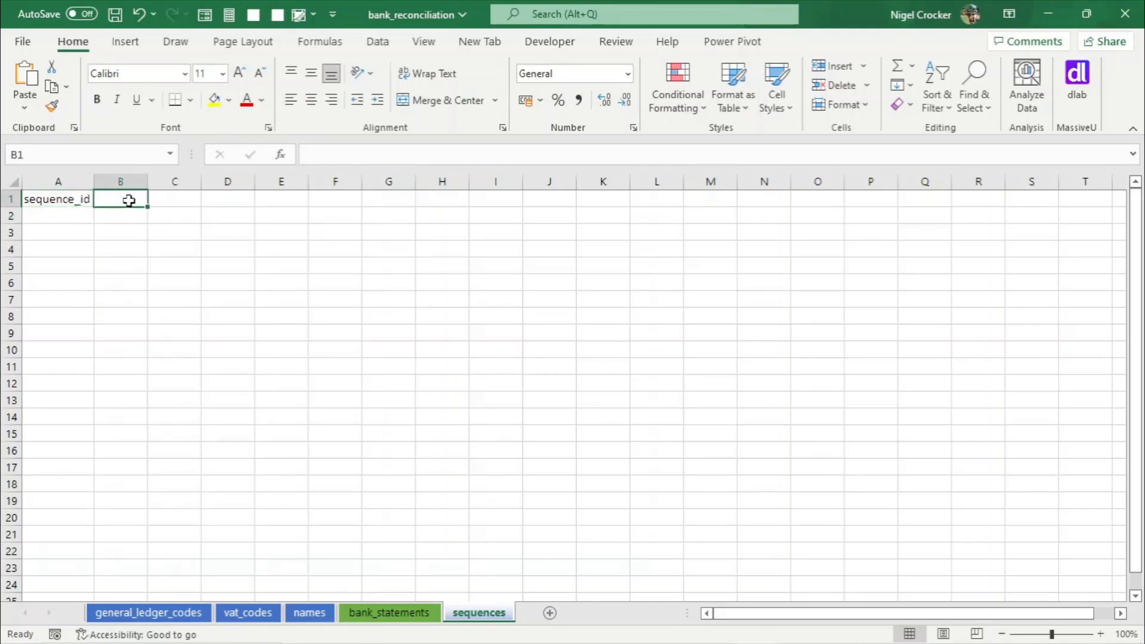
{"action": "type", "text": "seque"}
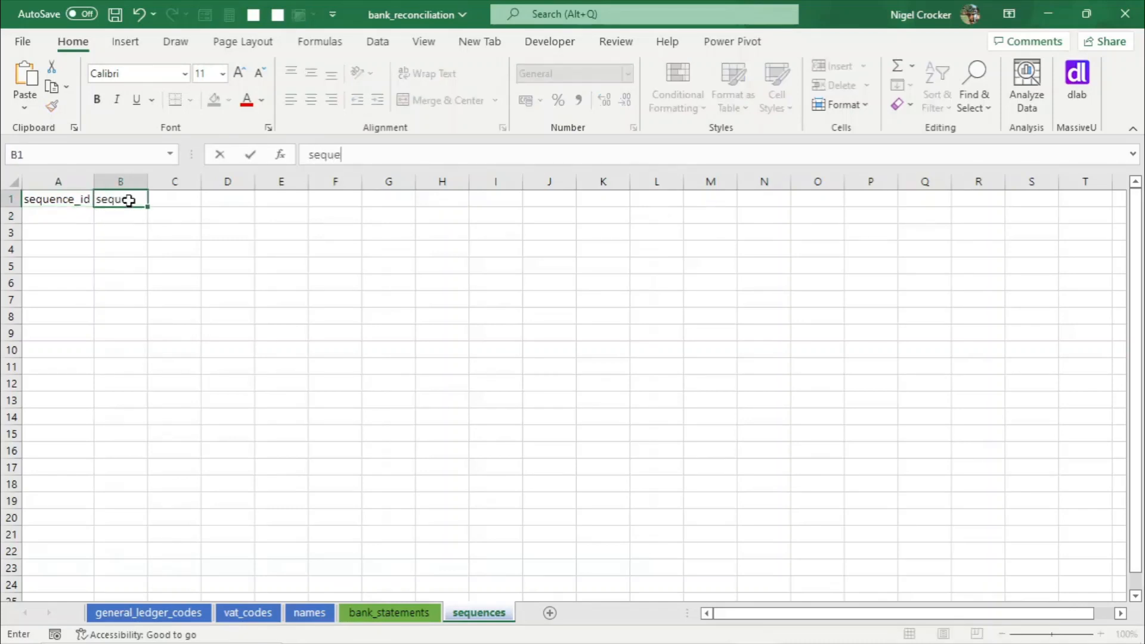
{"action": "type", "text": "nce_name"}
{"action": "key", "text": "Tab"}
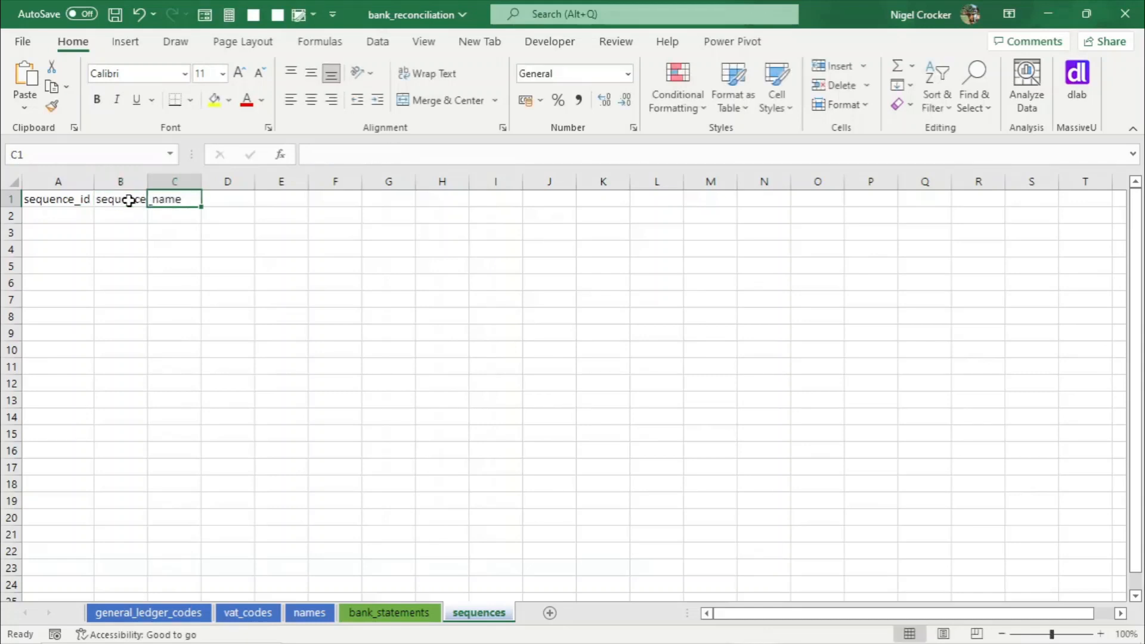
{"action": "type", "text": "start"}
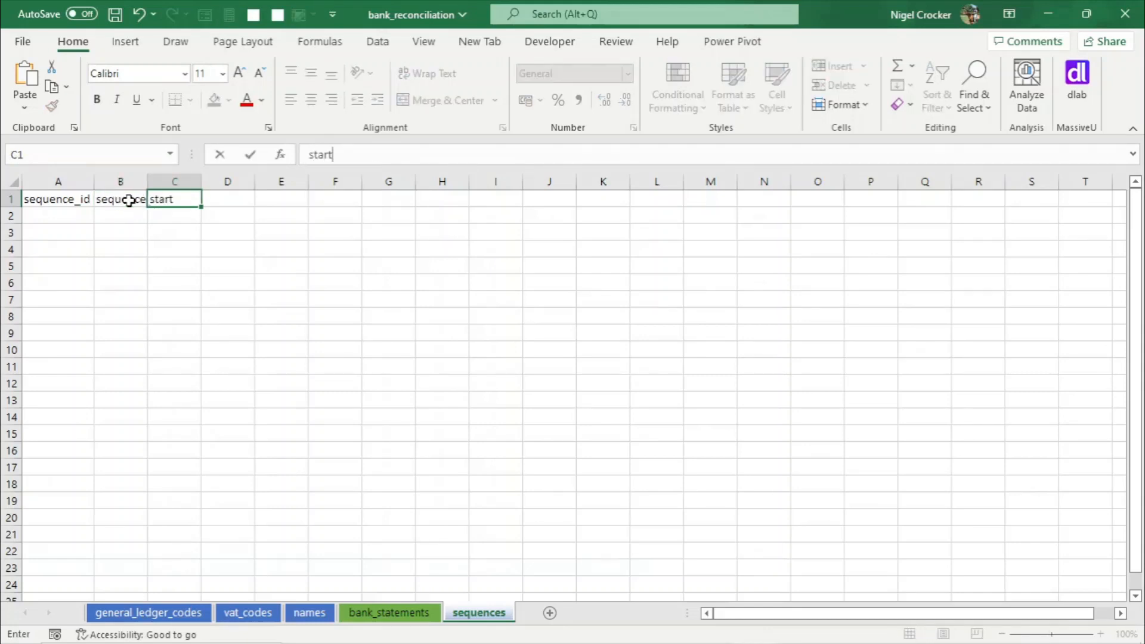
{"action": "type", "text": "_value"}
{"action": "key", "text": "Tab"}
{"action": "type", "text": "ma"}
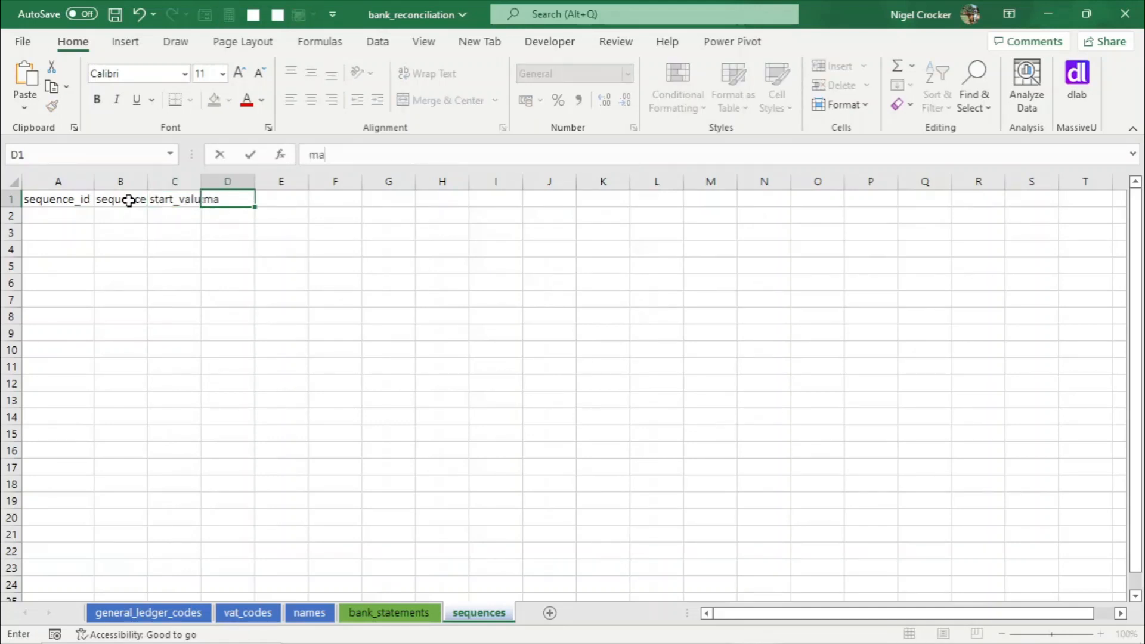
{"action": "type", "text": "x_value"}
{"action": "key", "text": "Return"}
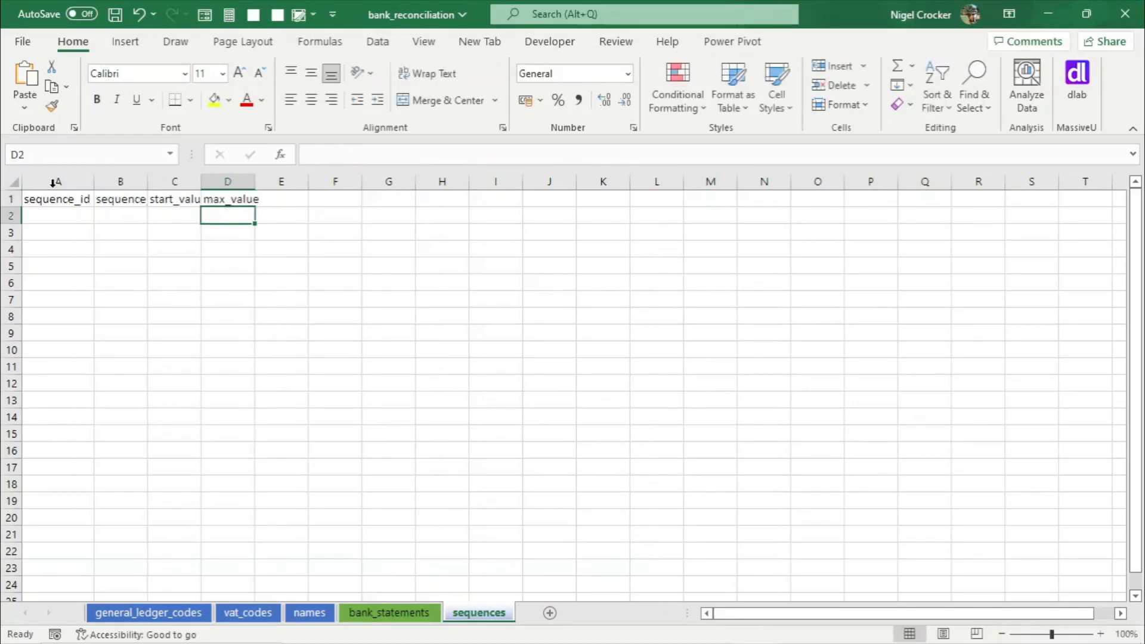
{"action": "left_click", "coordinate": [14, 182]}
{"action": "double_click", "coordinate": [94, 182]}
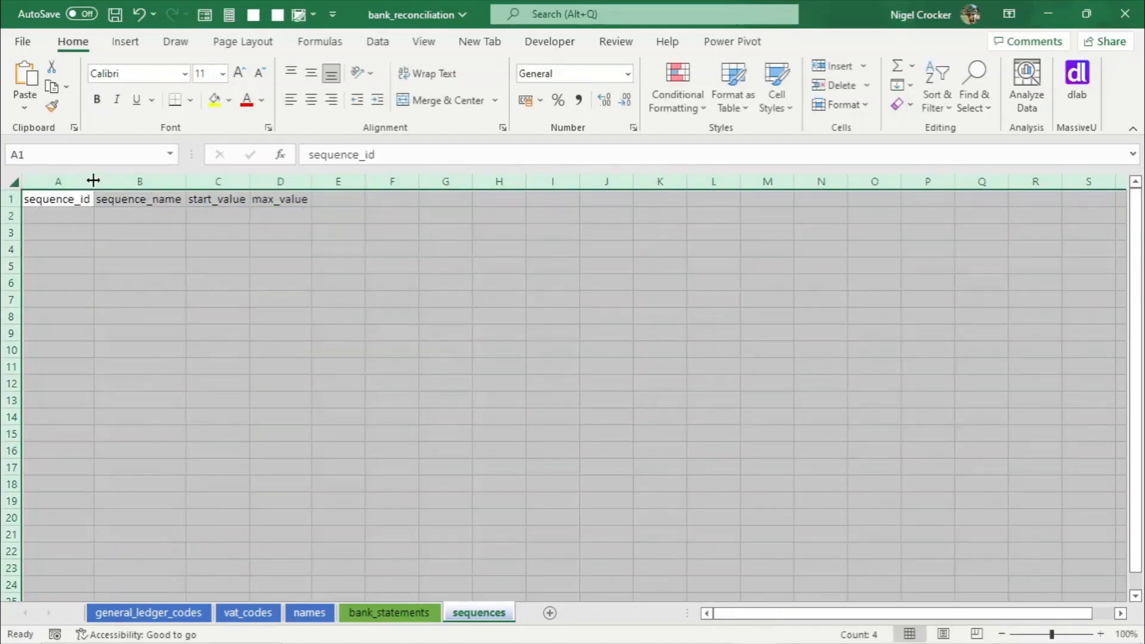
- Enter sequence_id 1 in A2 of the sequences sheet
{"action": "left_click", "coordinate": [70, 219]}
{"action": "type", "text": "1"}
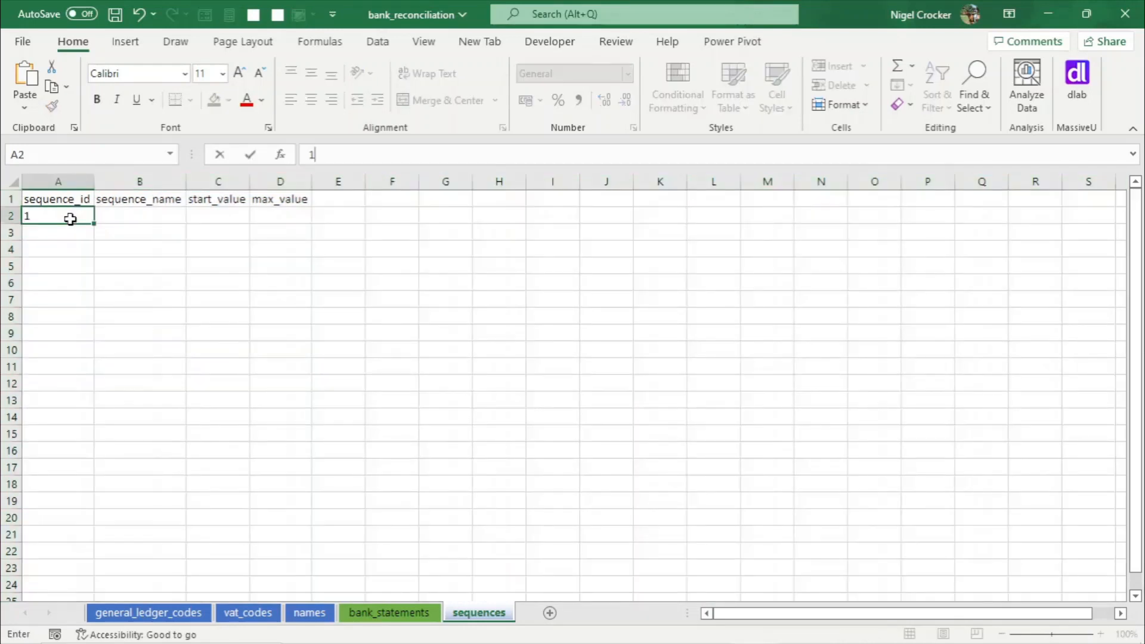
{"action": "key", "text": "Tab"}
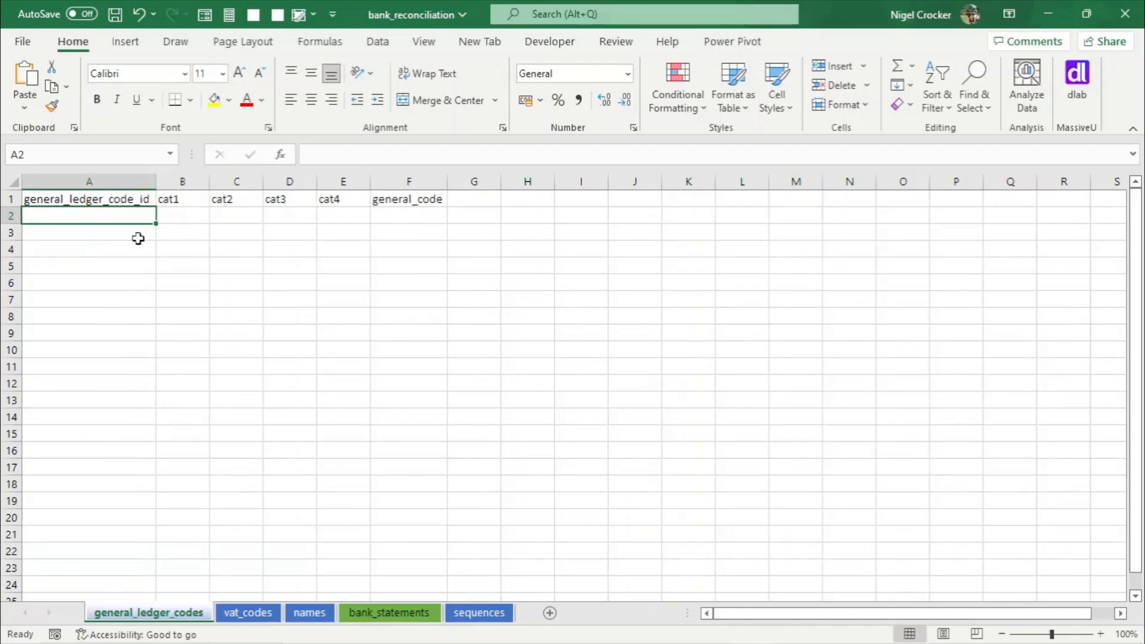
- Colour the sequences sheet tab red
{"action": "left_click", "coordinate": [469, 623]}
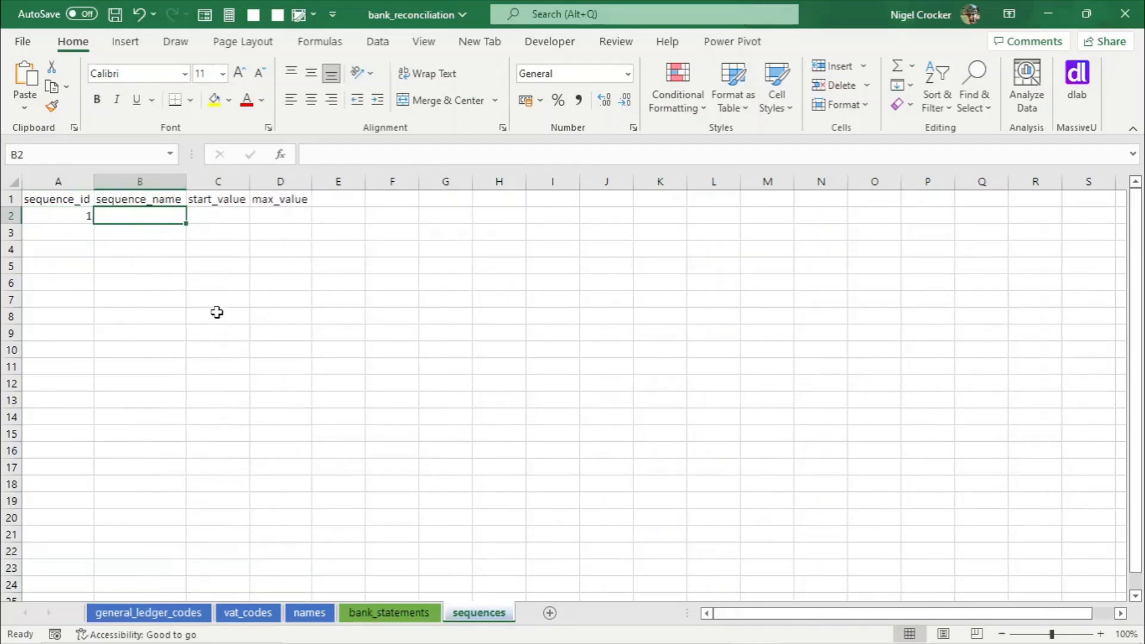
{"action": "right_click", "coordinate": [470, 622]}
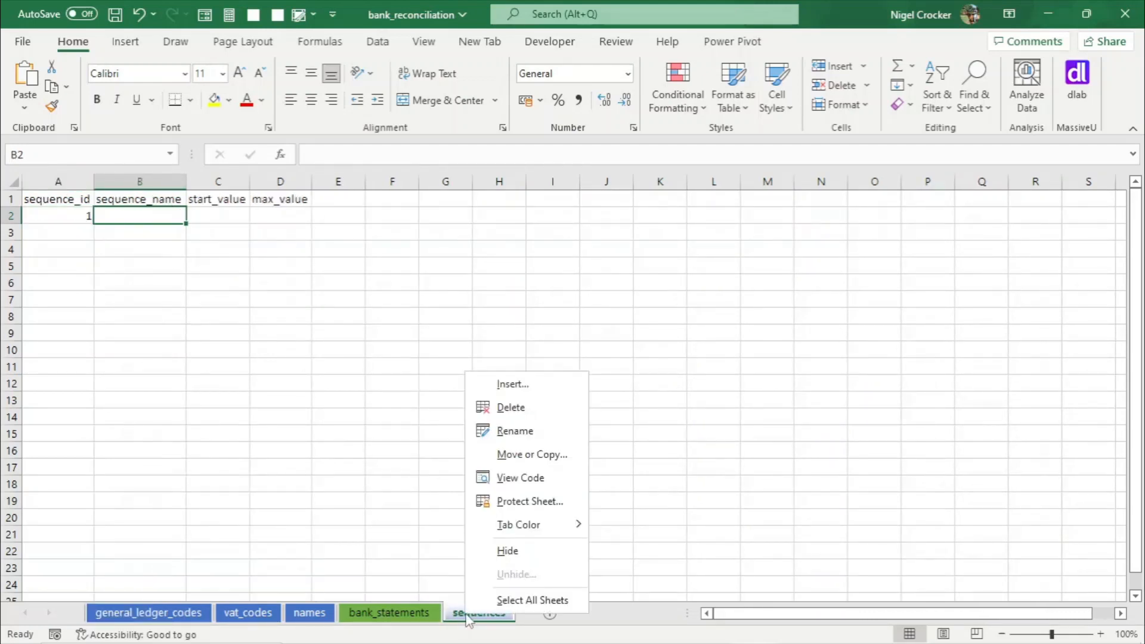
{"action": "mouse_move", "coordinate": [525, 530]}
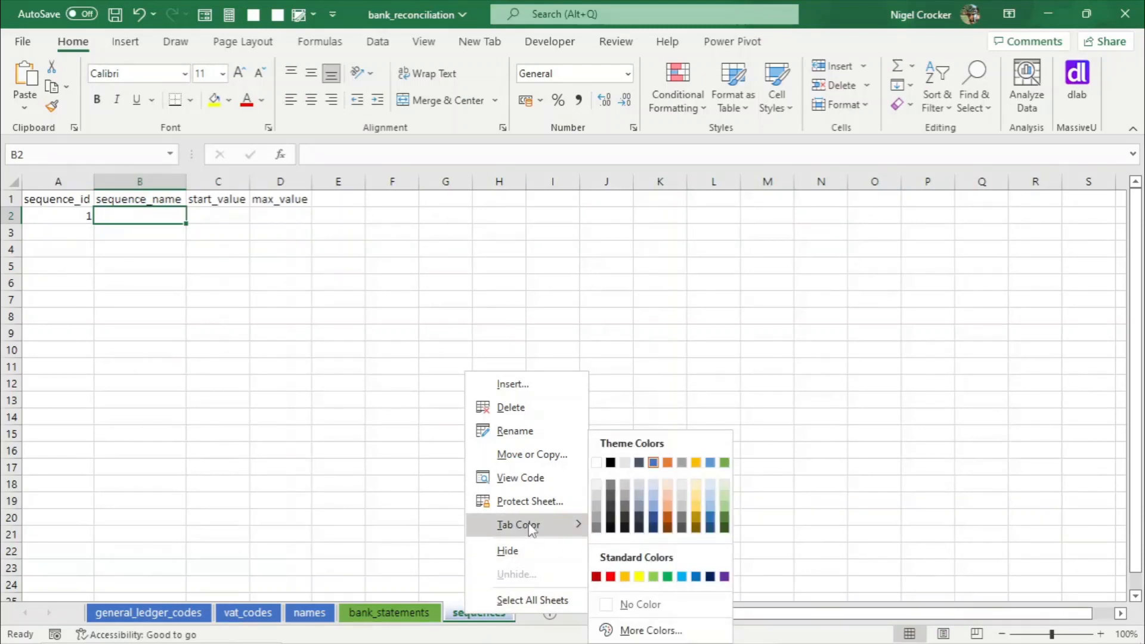
{"action": "left_click", "coordinate": [610, 576]}
- Review the tab colours by visiting each sheet in turn
{"action": "left_click", "coordinate": [153, 614]}
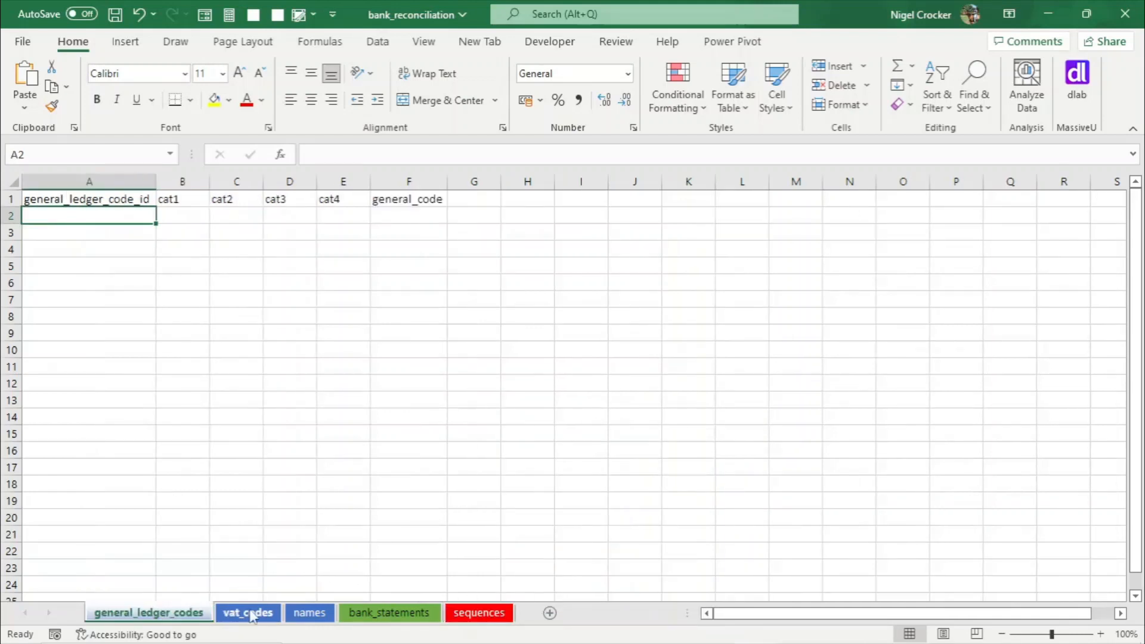
{"action": "left_click", "coordinate": [247, 613]}
{"action": "left_click", "coordinate": [307, 613]}
{"action": "left_click", "coordinate": [389, 616]}
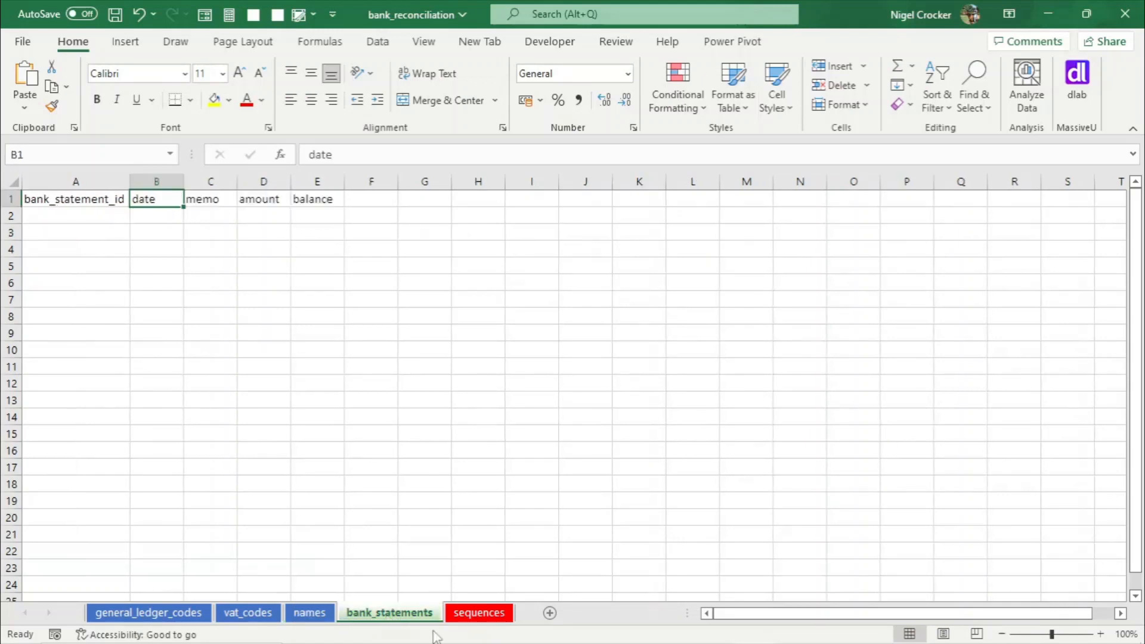
{"action": "left_click", "coordinate": [476, 620]}
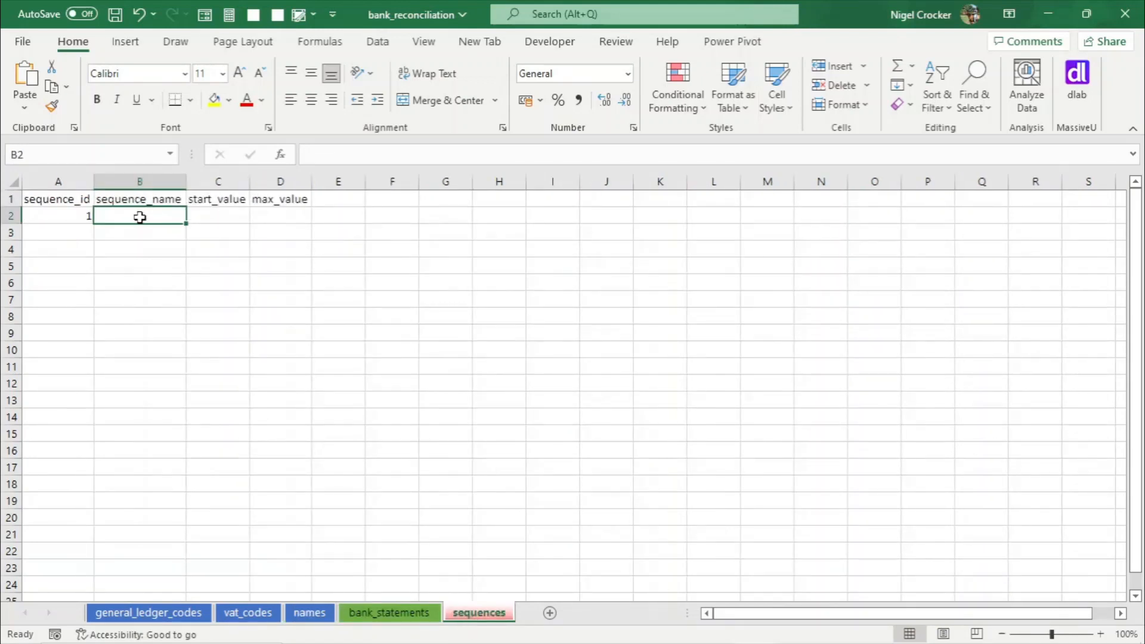
- Copy the general_ledger_code_id header from general_ledger_codes into B2 of the sequences sheet and autofit column B
{"action": "left_click", "coordinate": [149, 613]}
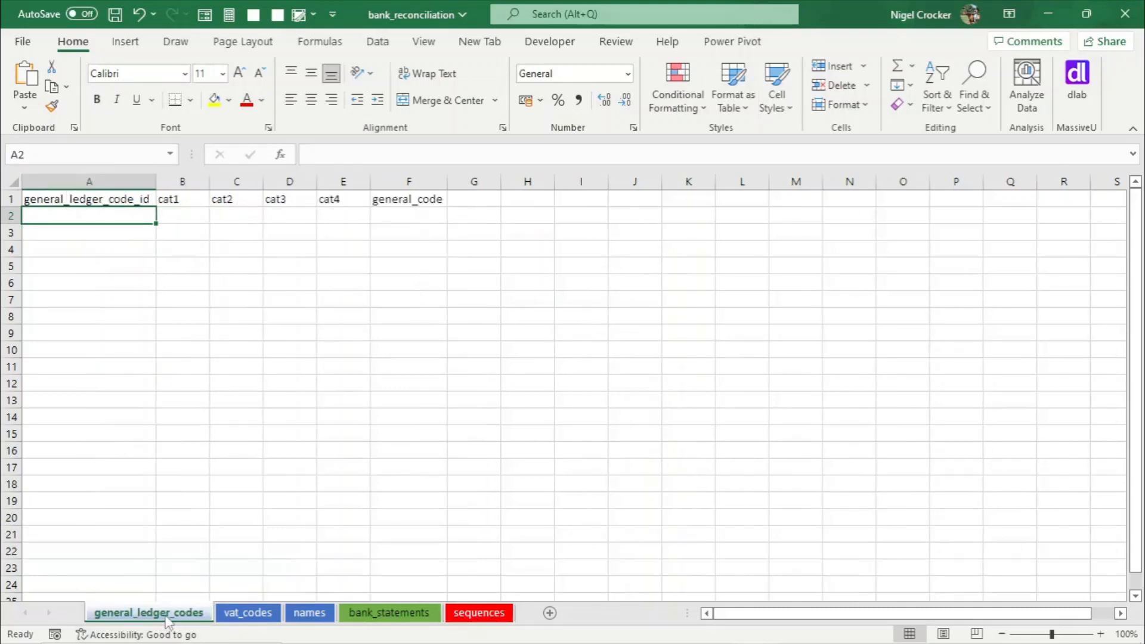
{"action": "left_click", "coordinate": [102, 199]}
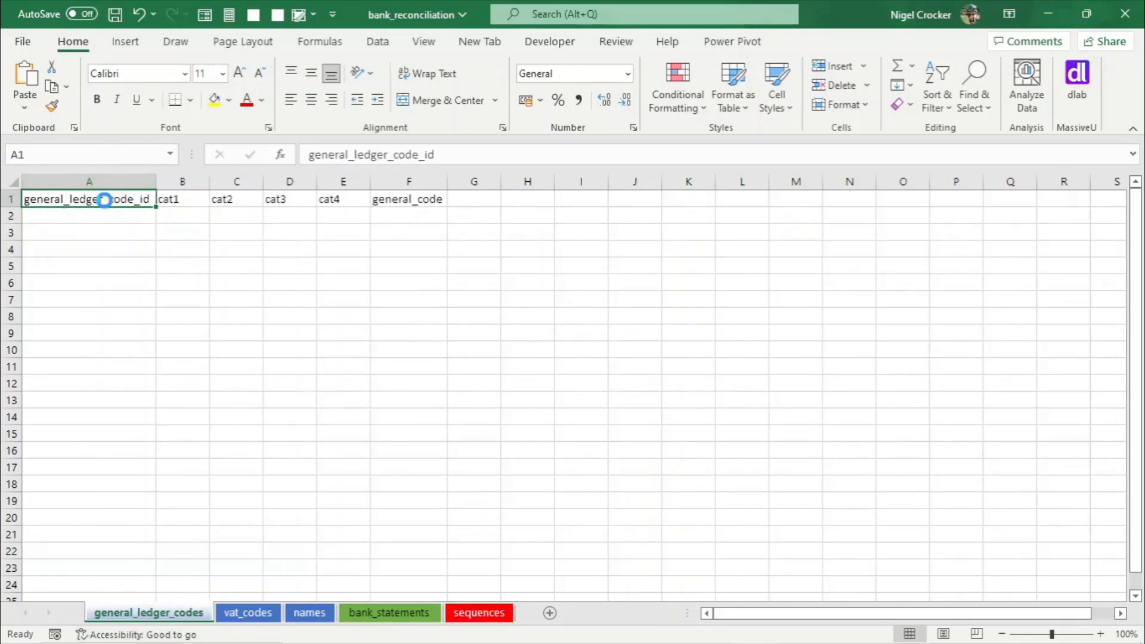
{"action": "key", "text": "ctrl+c"}
{"action": "left_click", "coordinate": [502, 613]}
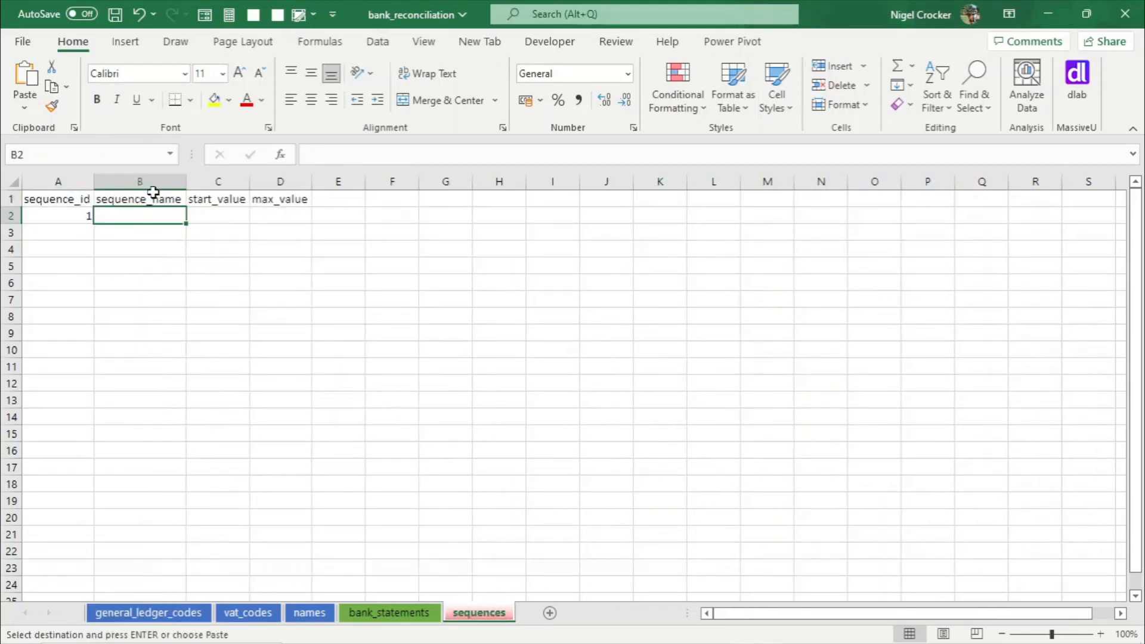
{"action": "key", "text": "ctrl+v"}
{"action": "double_click", "coordinate": [187, 181]}
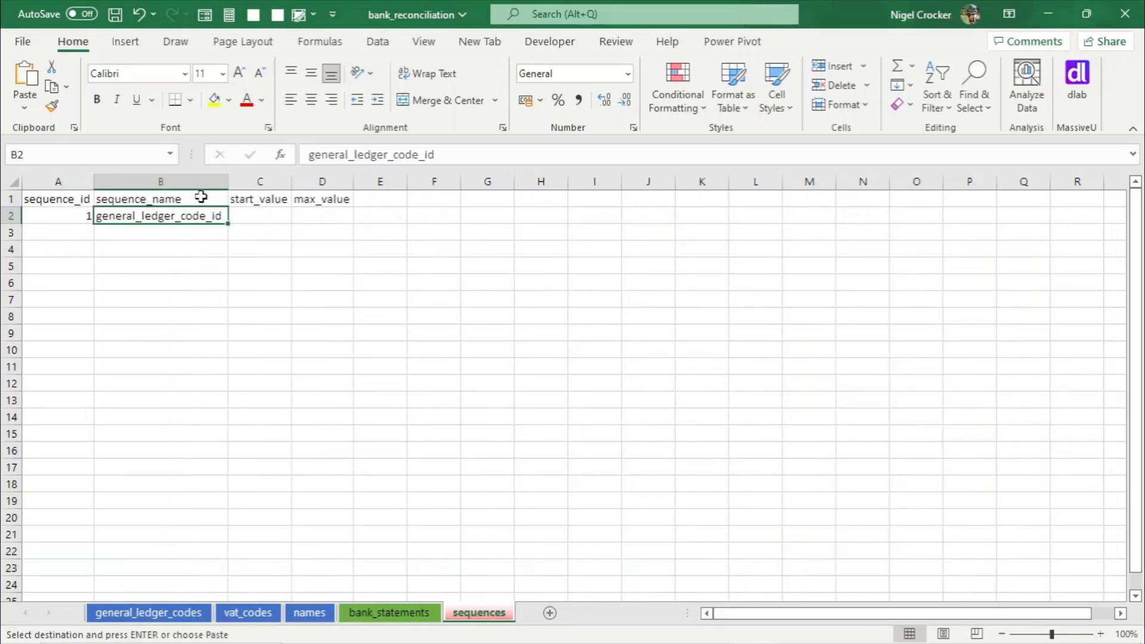
- Set start_value 1001 and max_value 2000 for the general_ledger_code_id sequence
{"action": "left_click", "coordinate": [255, 219]}
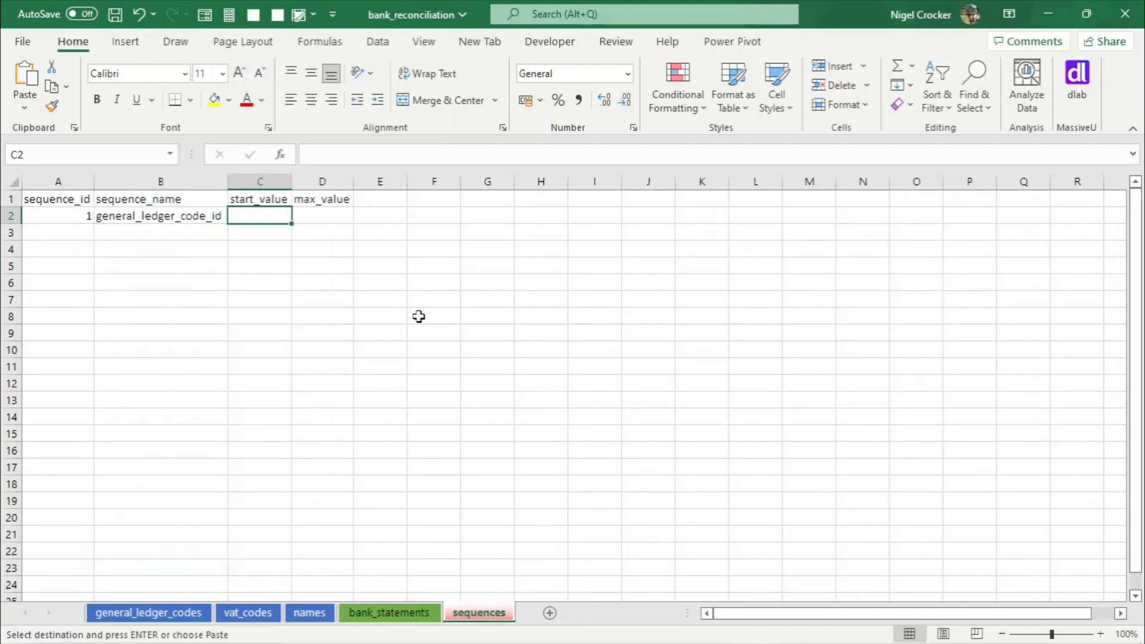
{"action": "type", "text": "1000"}
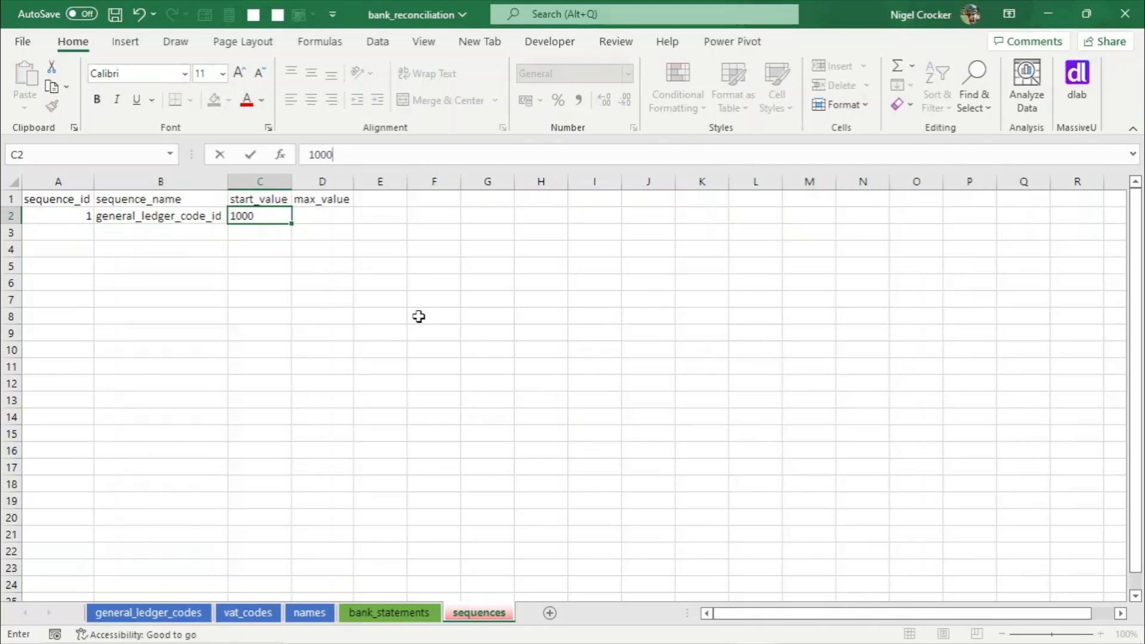
{"action": "key", "text": "BackSpace"}
{"action": "type", "text": "1"}
{"action": "key", "text": "Tab"}
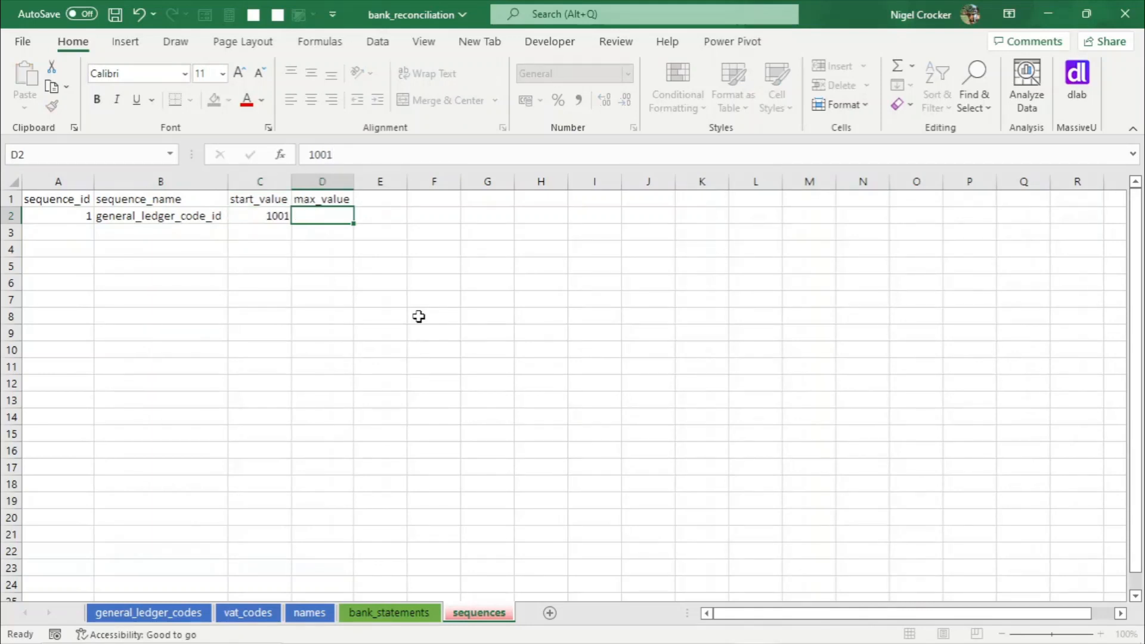
{"action": "type", "text": "2000"}
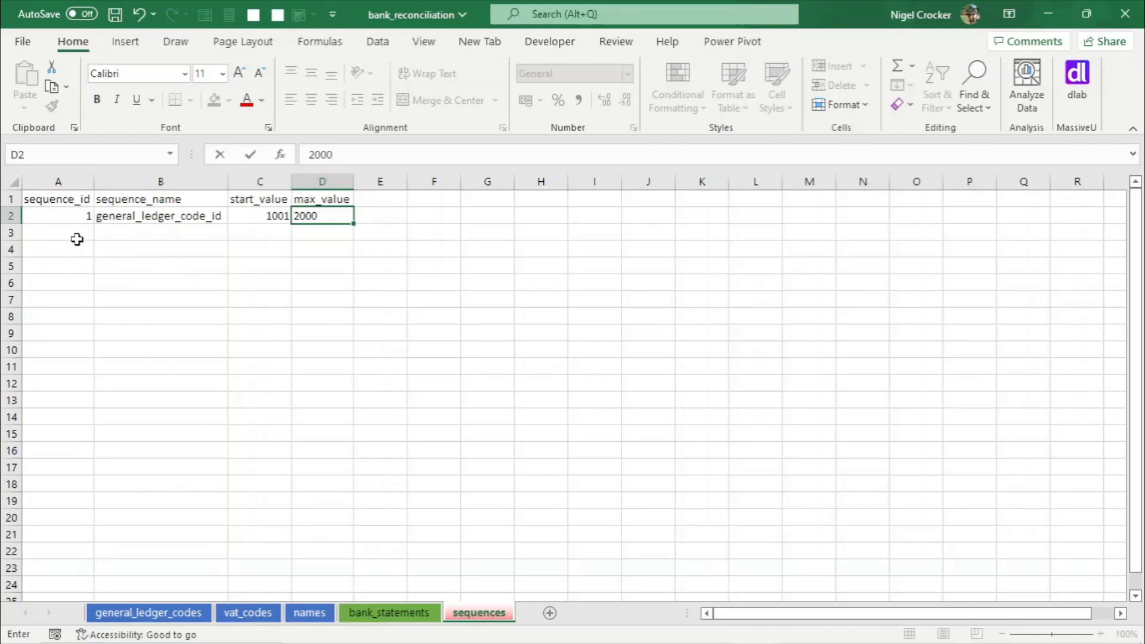
{"action": "left_click", "coordinate": [78, 238]}
- Enter sequence_id 2 in A3 and copy the vat_code_id header from the vat_codes sheet into B3
{"action": "type", "text": "2"}
{"action": "left_click", "coordinate": [114, 233]}
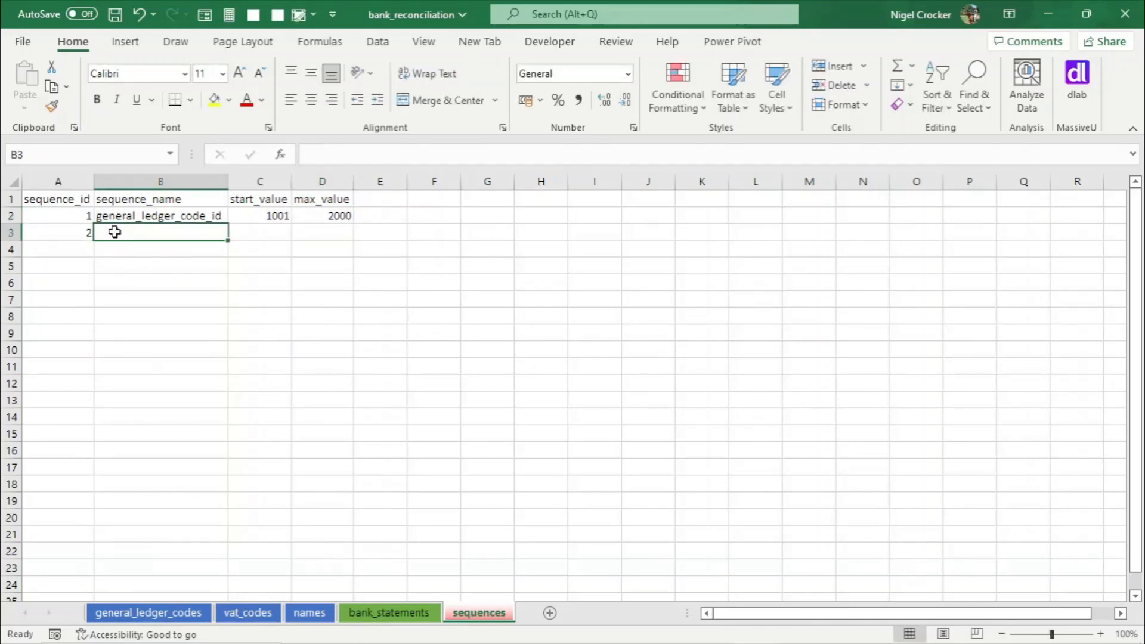
{"action": "left_click", "coordinate": [248, 612]}
{"action": "left_click", "coordinate": [56, 199]}
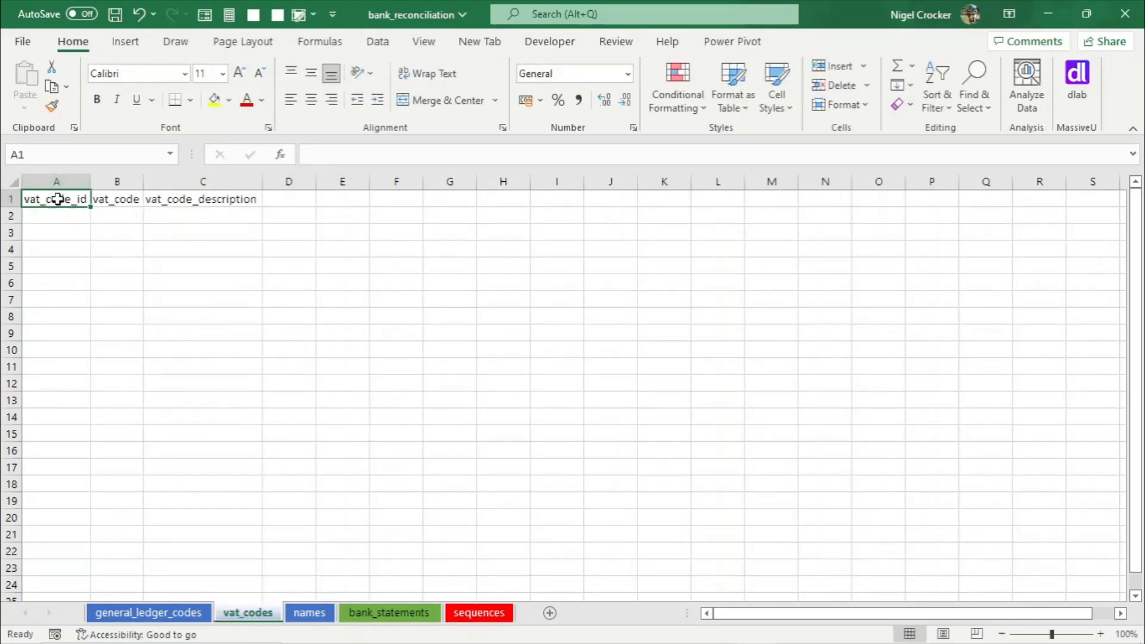
{"action": "key", "text": "ctrl+c"}
{"action": "left_click", "coordinate": [477, 612]}
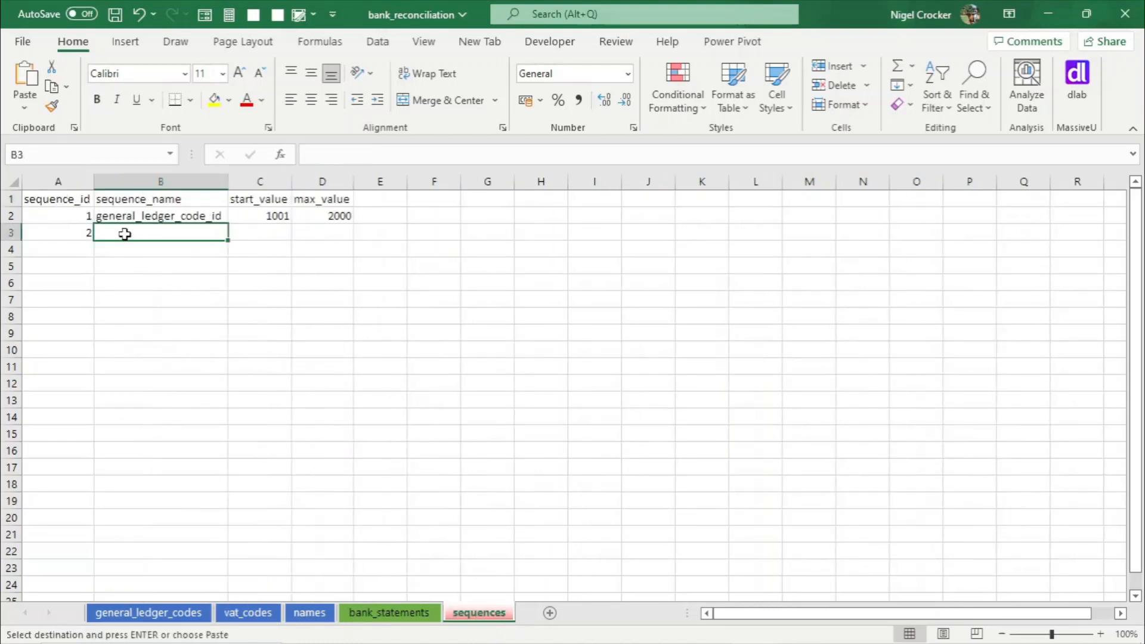
{"action": "key", "text": "ctrl+v"}
{"action": "left_click", "coordinate": [250, 234]}
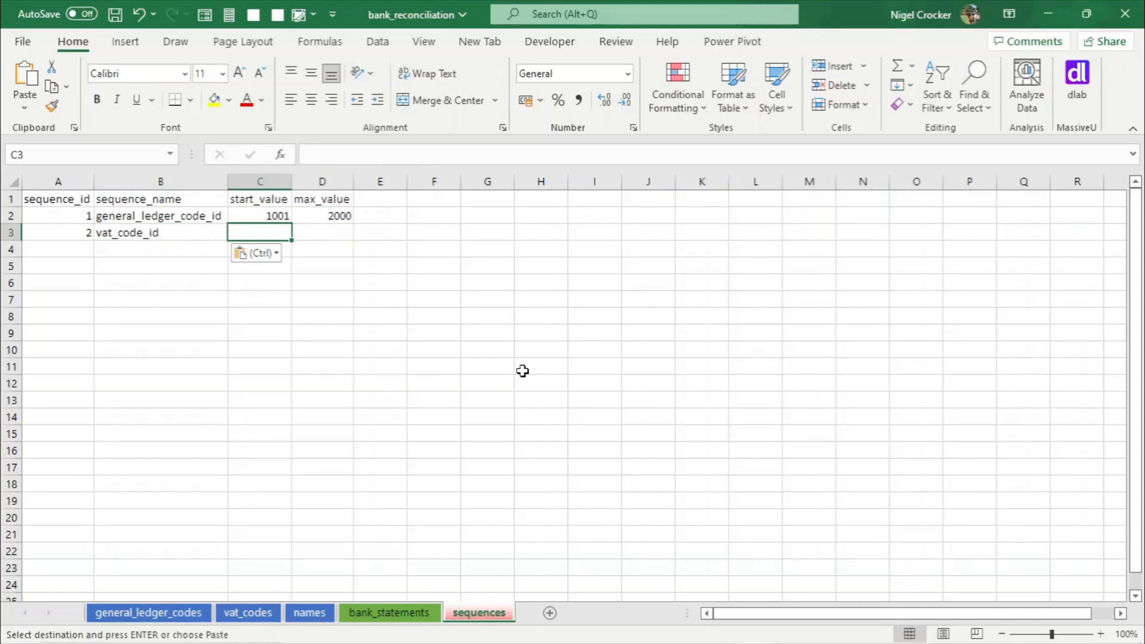
- Set start_value 2001 and max_value 2010 for the vat_code_id sequence
{"action": "type", "text": "2001"}
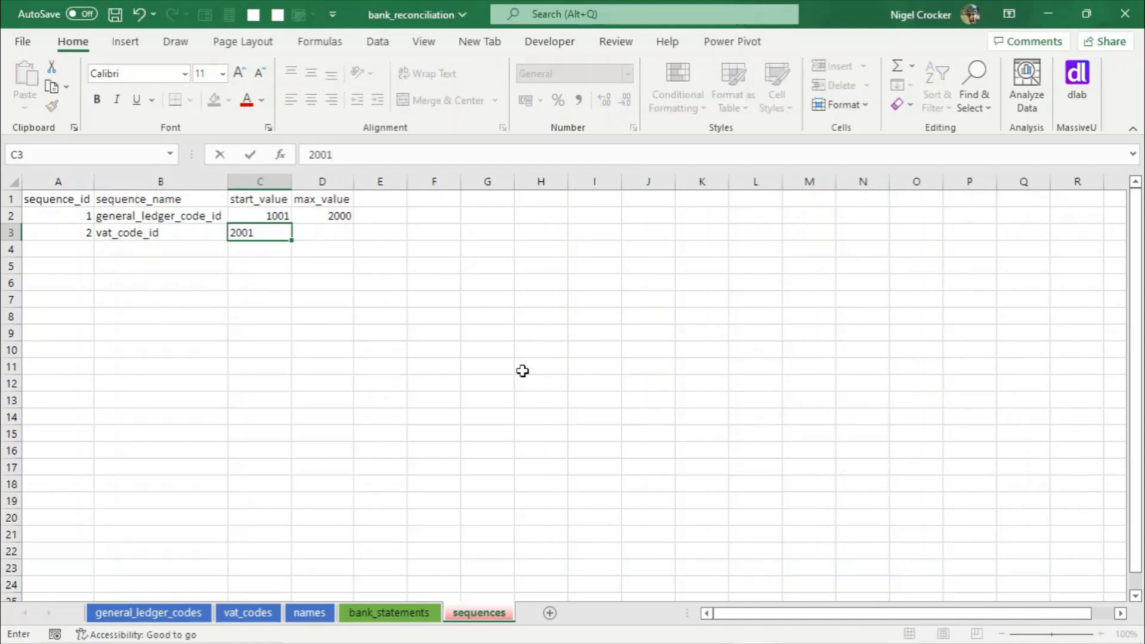
{"action": "key", "text": "Tab"}
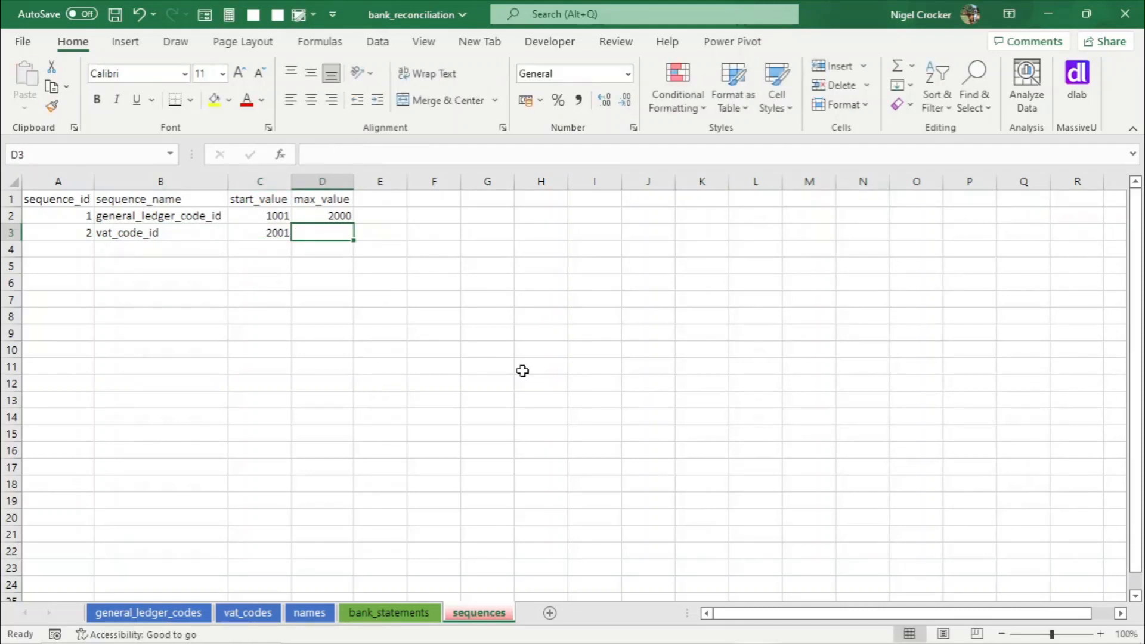
{"action": "type", "text": "2010"}
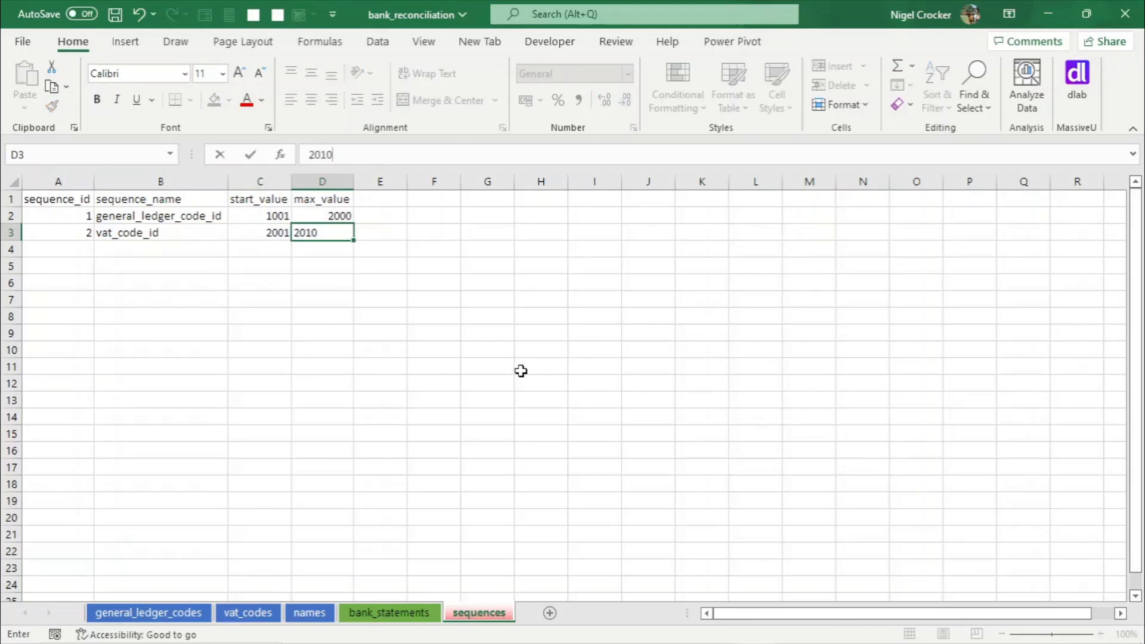
{"action": "left_click", "coordinate": [197, 279]}
- Enter sequence_id 3 in A4 and save the workbook
{"action": "left_click", "coordinate": [83, 249]}
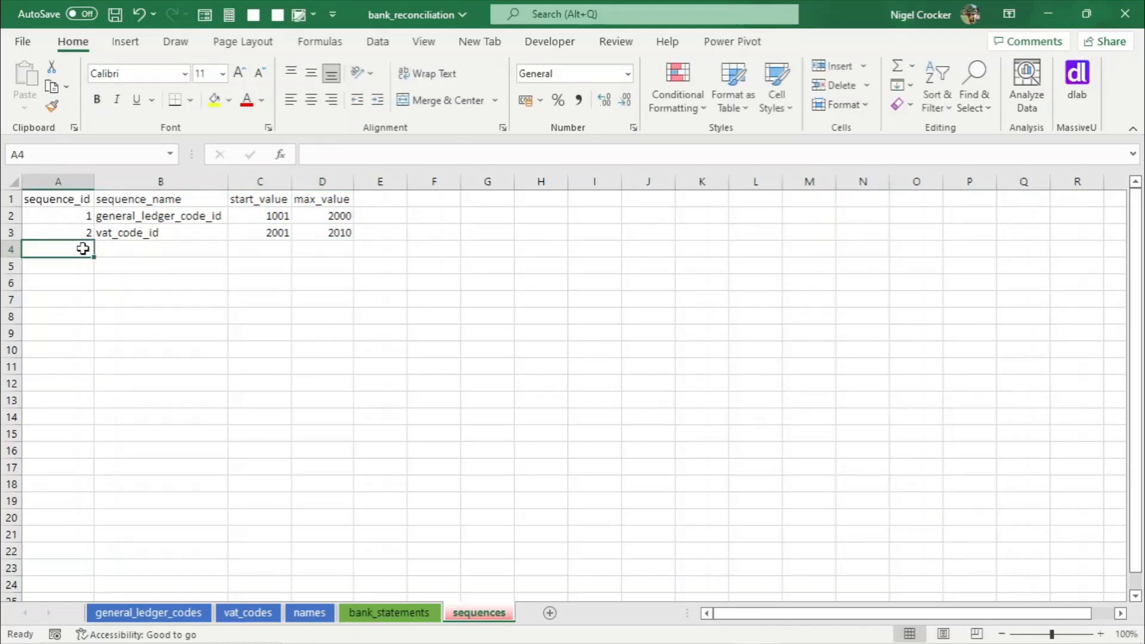
{"action": "type", "text": "3"}
{"action": "key", "text": "Tab"}
{"action": "key", "text": "ctrl+s"}
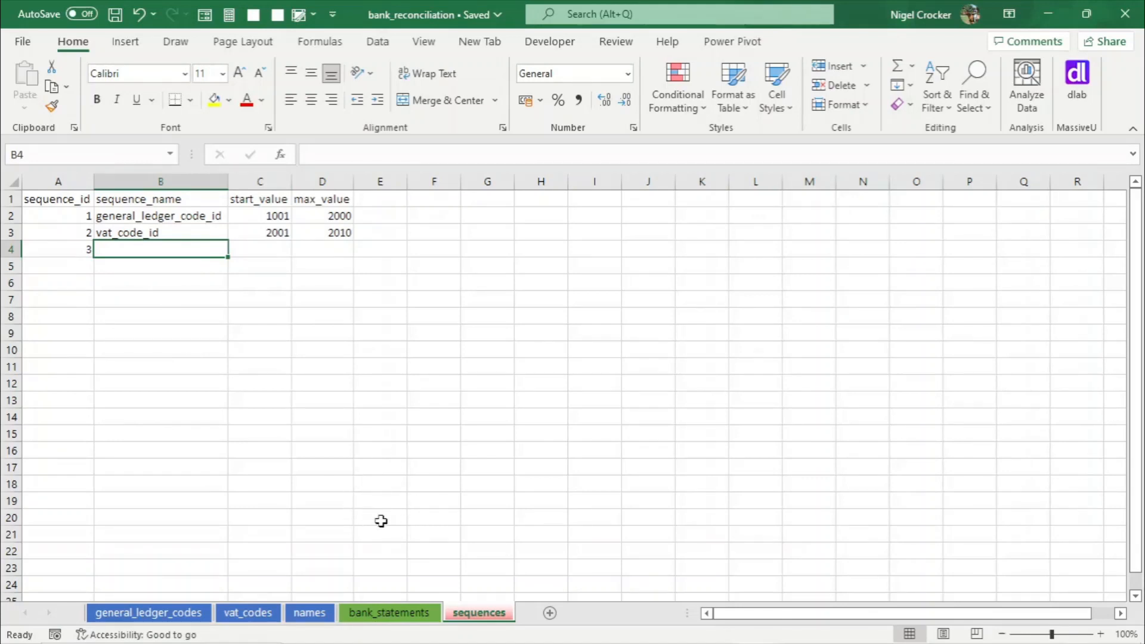
- Copy the name_id header from the names sheet into B4 of the sequences sheet
{"action": "left_click", "coordinate": [309, 614]}
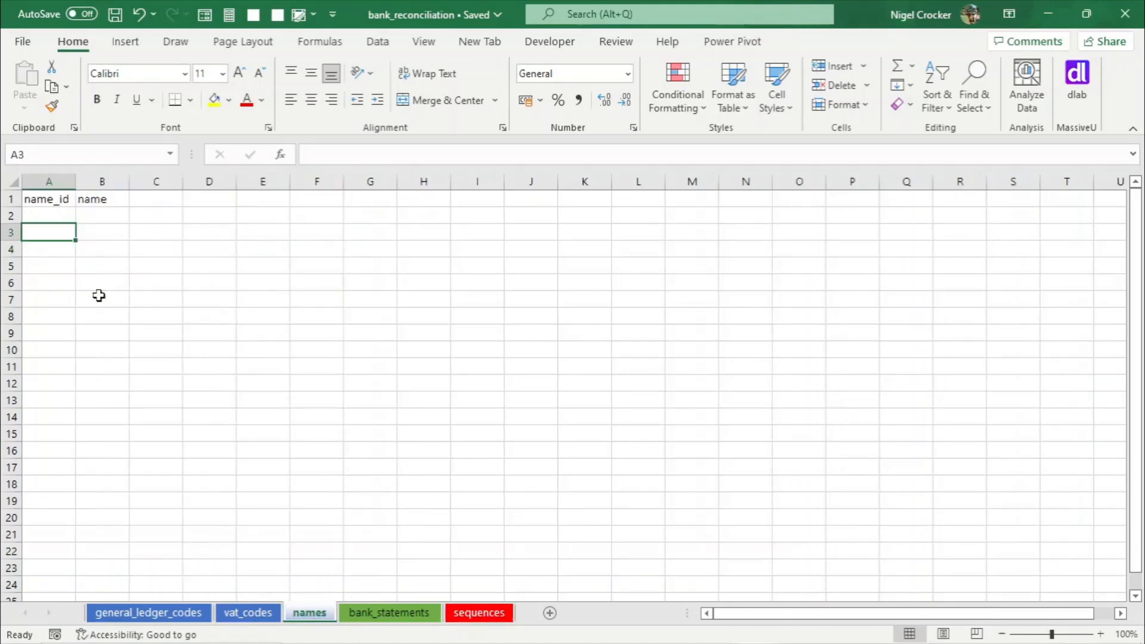
{"action": "left_click", "coordinate": [47, 202]}
{"action": "key", "text": "ctrl+c"}
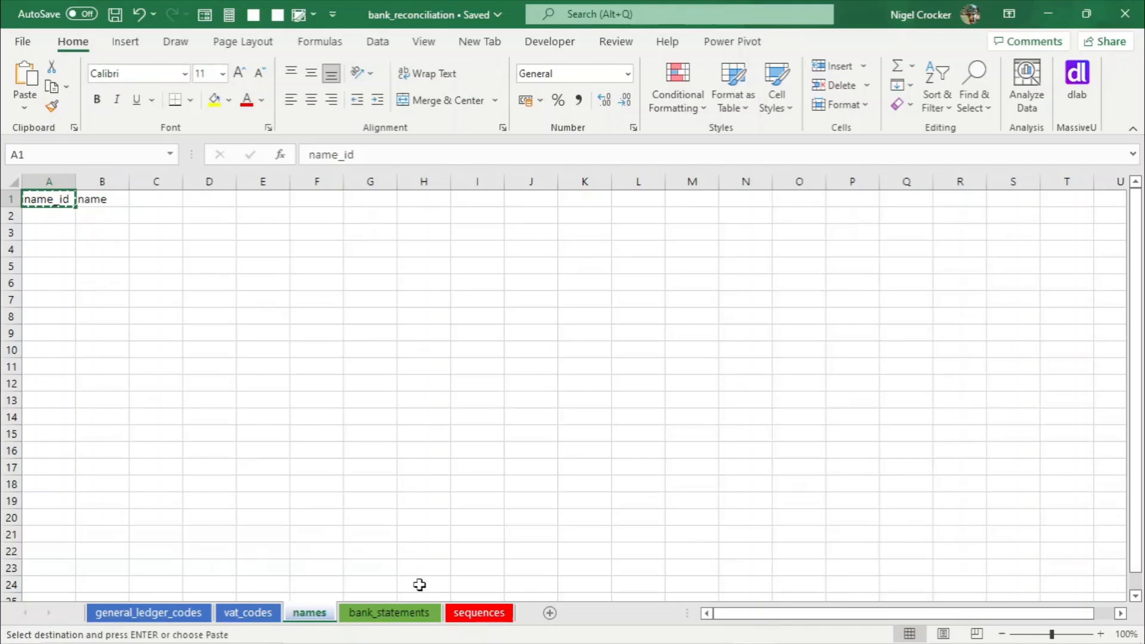
{"action": "left_click", "coordinate": [483, 615]}
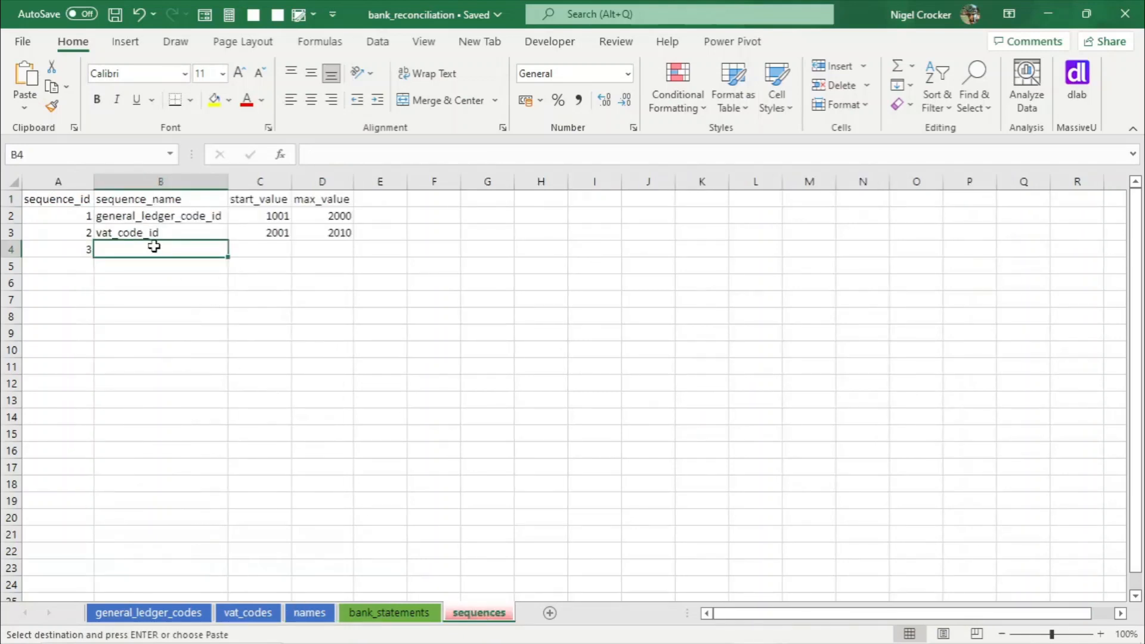
{"action": "key", "text": "ctrl+v"}
- Set start_value 100001 and max_value 200000 for the name_id sequence
{"action": "left_click", "coordinate": [263, 248]}
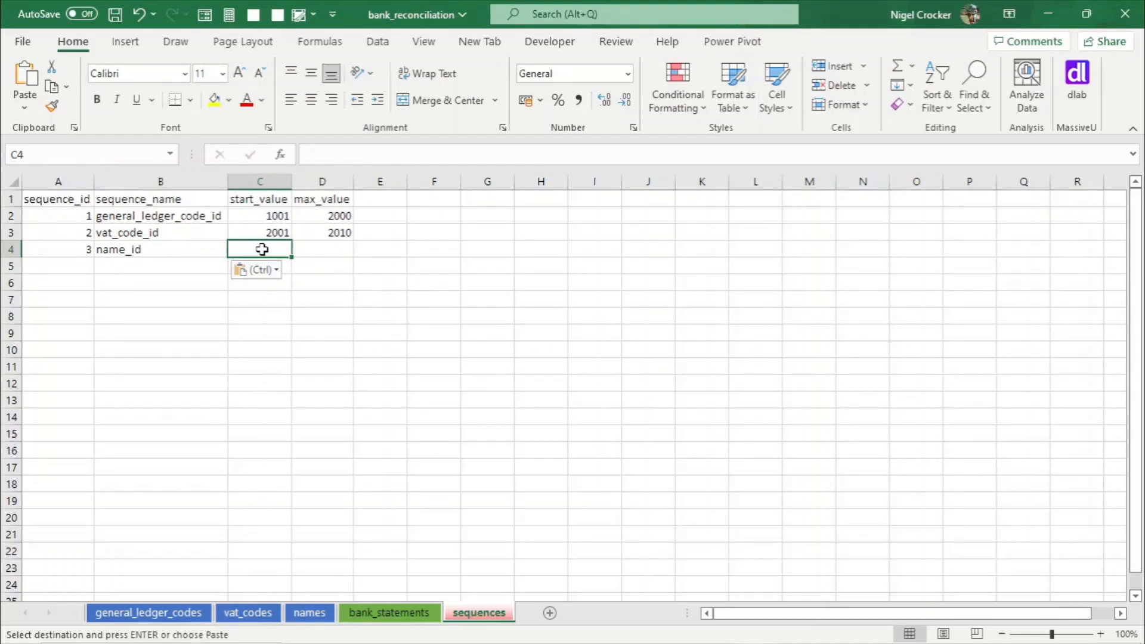
{"action": "type", "text": "100001"}
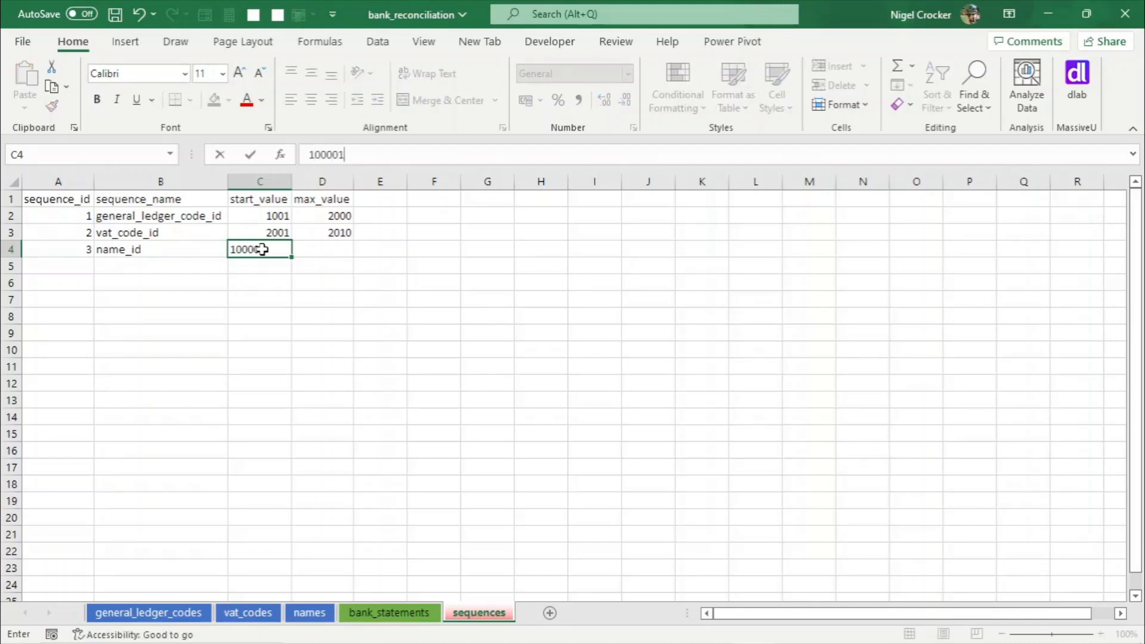
{"action": "key", "text": "Tab"}
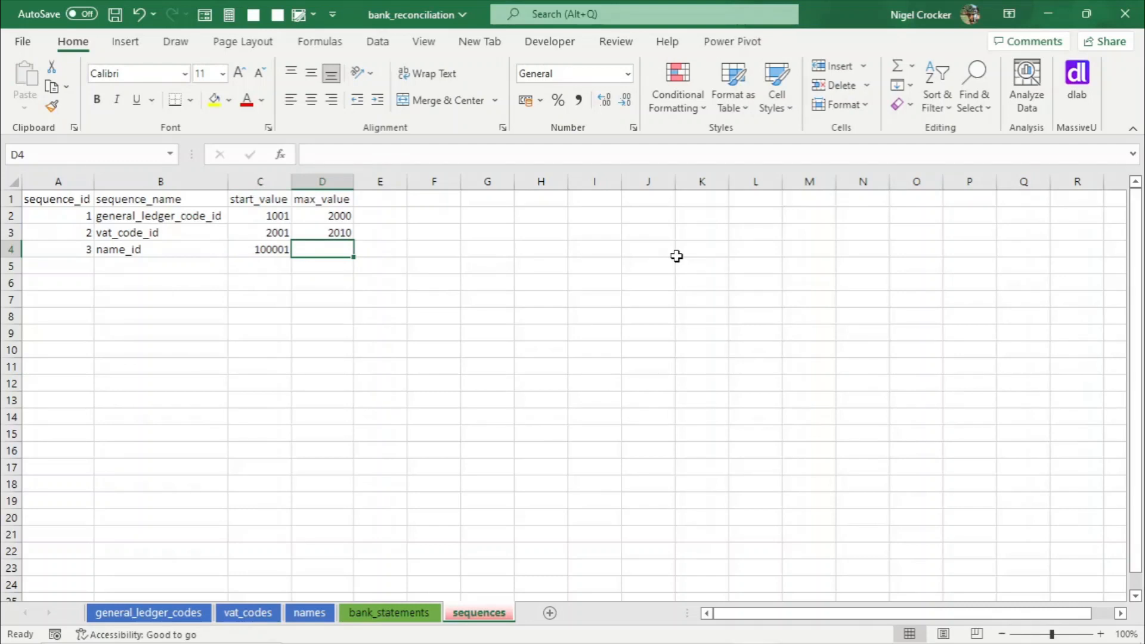
{"action": "type", "text": "20000"}
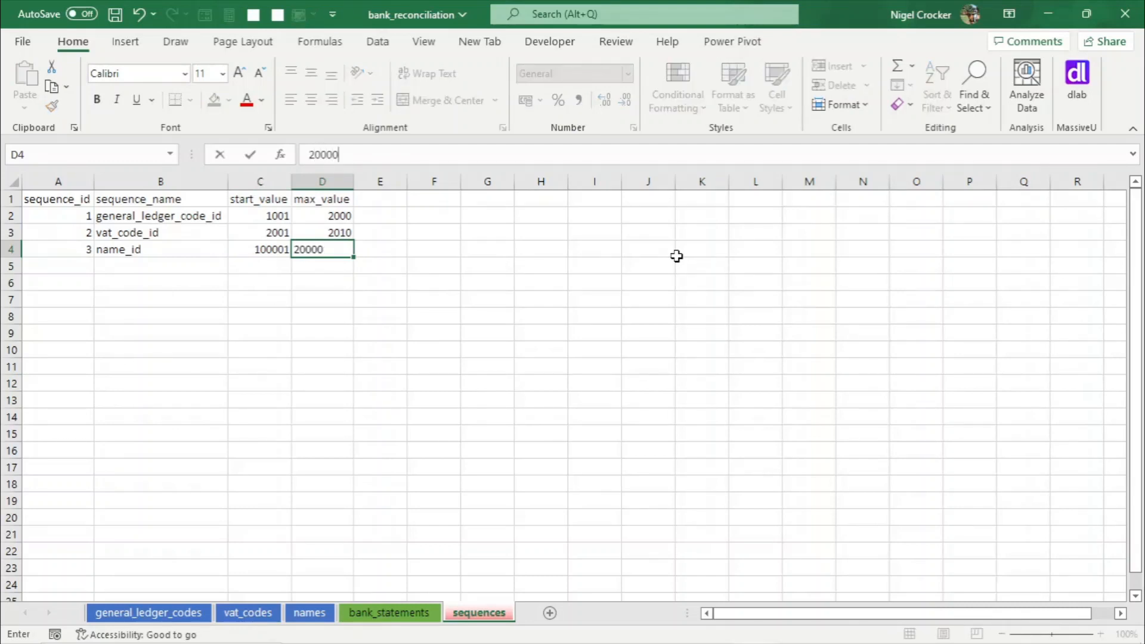
{"action": "key", "text": "Return"}
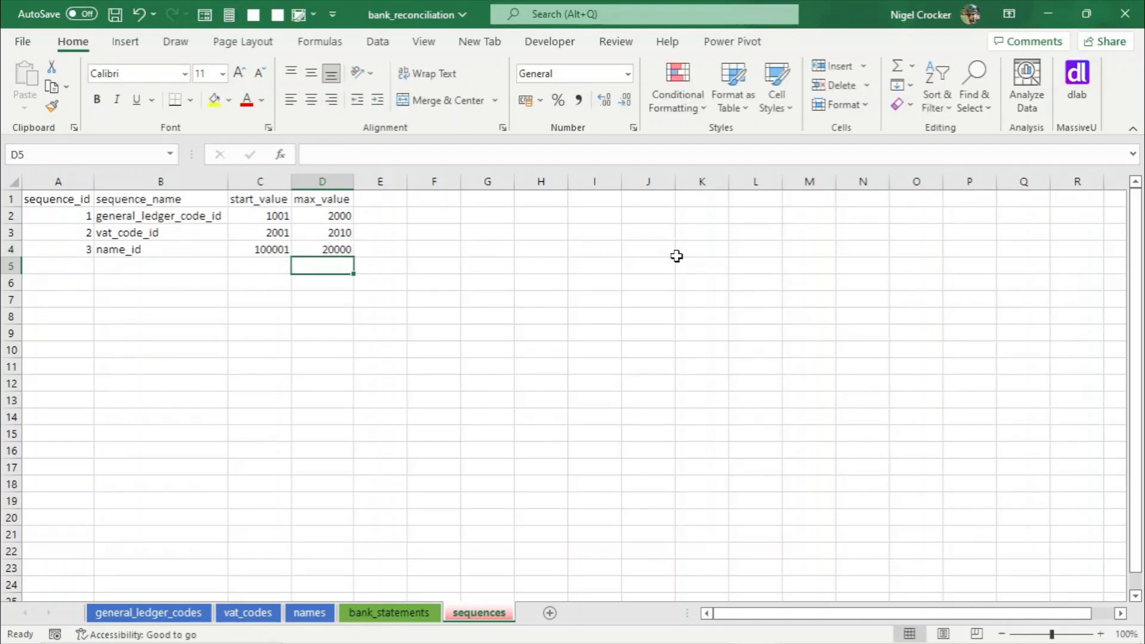
{"action": "left_click", "coordinate": [262, 249]}
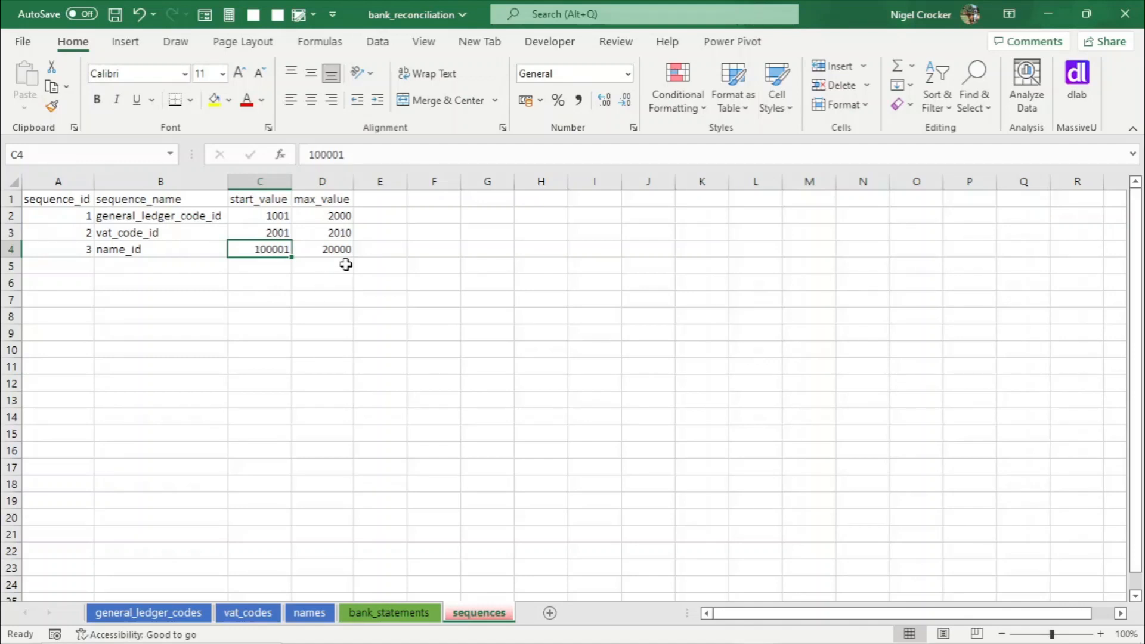
{"action": "left_click", "coordinate": [329, 249]}
{"action": "left_click", "coordinate": [353, 157]}
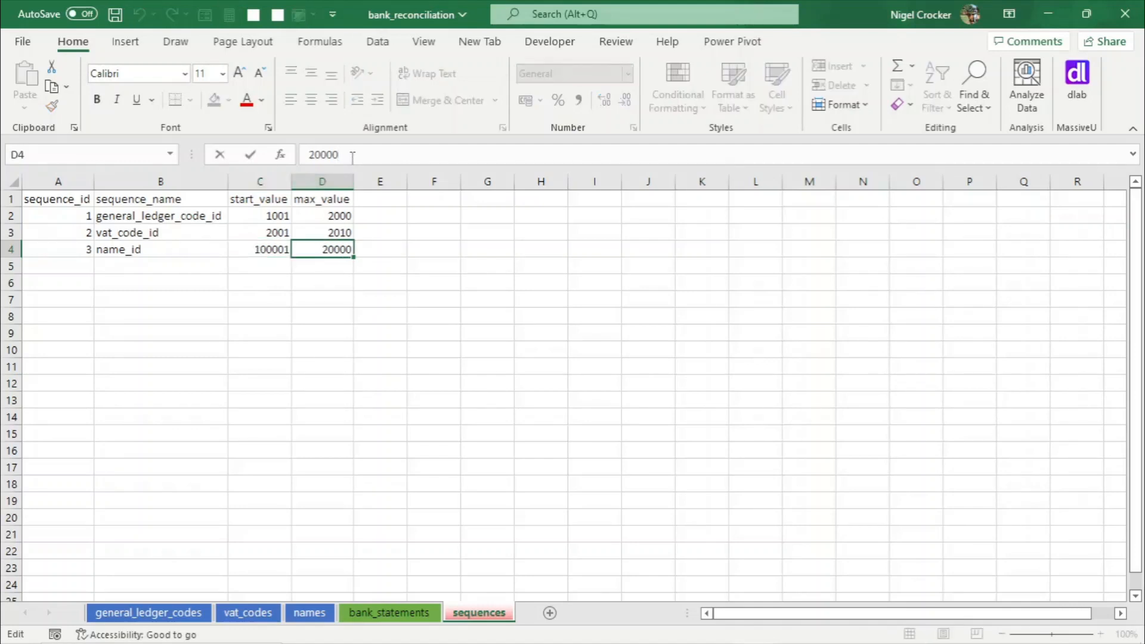
{"action": "type", "text": "0"}
{"action": "key", "text": "Return"}
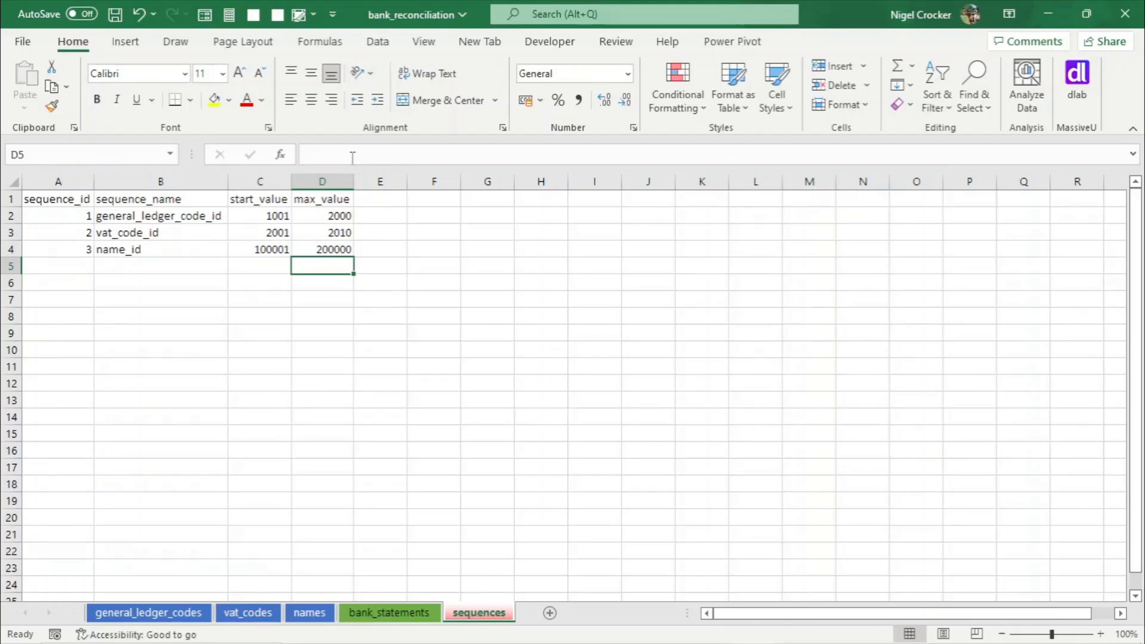
- Save the workbook
{"action": "left_click", "coordinate": [264, 249]}
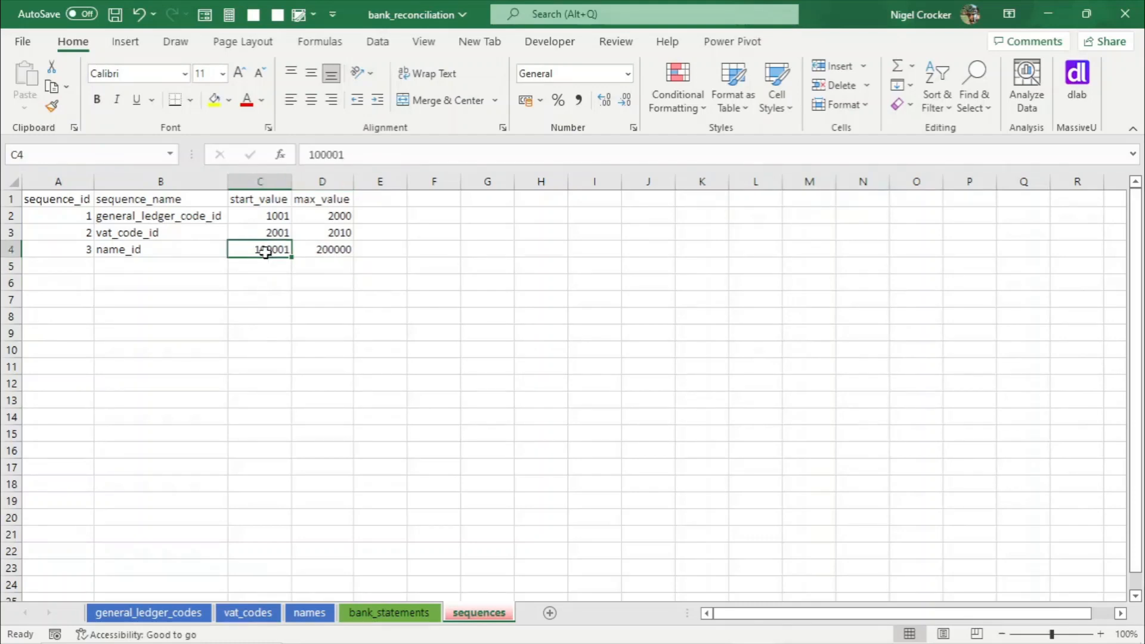
{"action": "left_click", "coordinate": [319, 250]}
{"action": "key", "text": "ctrl+s"}
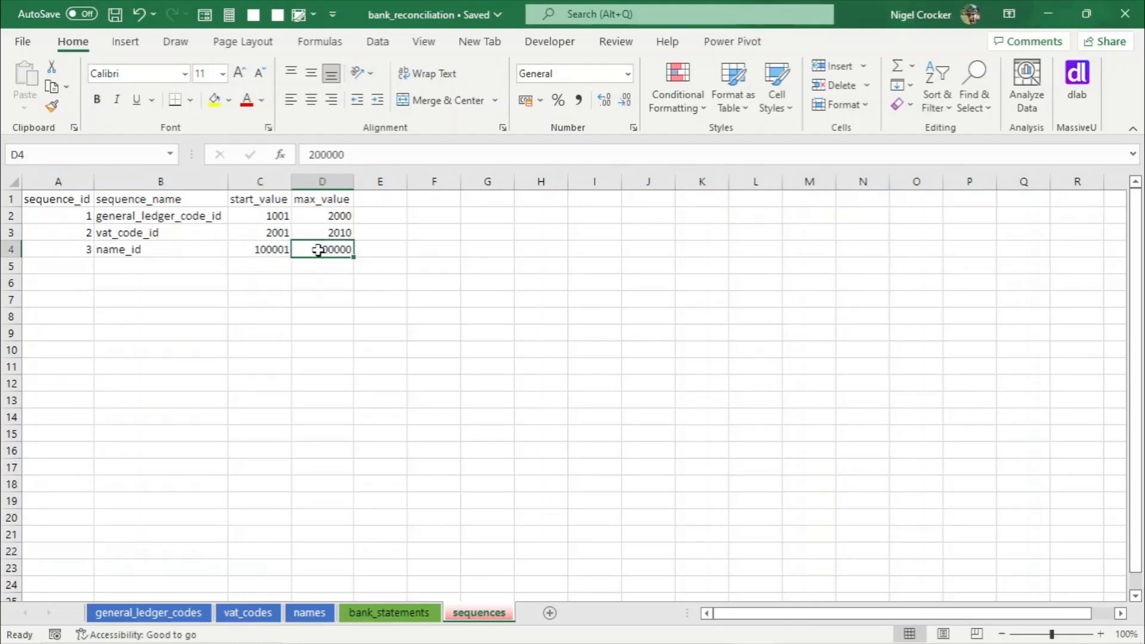
{"action": "left_click", "coordinate": [376, 615]}
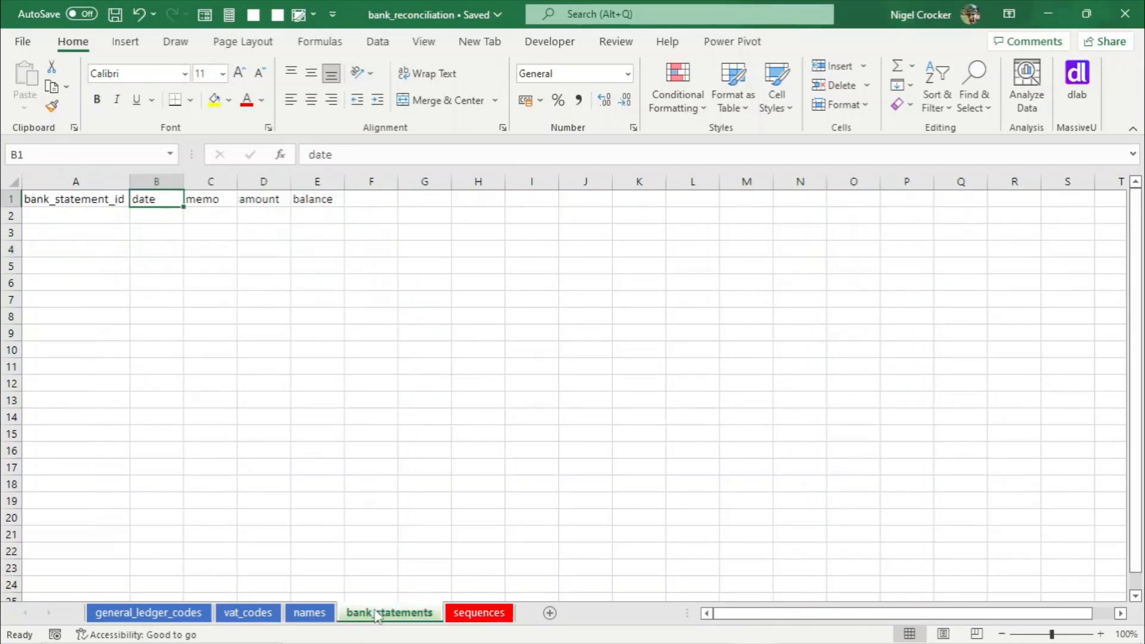
{"action": "left_click", "coordinate": [479, 614]}
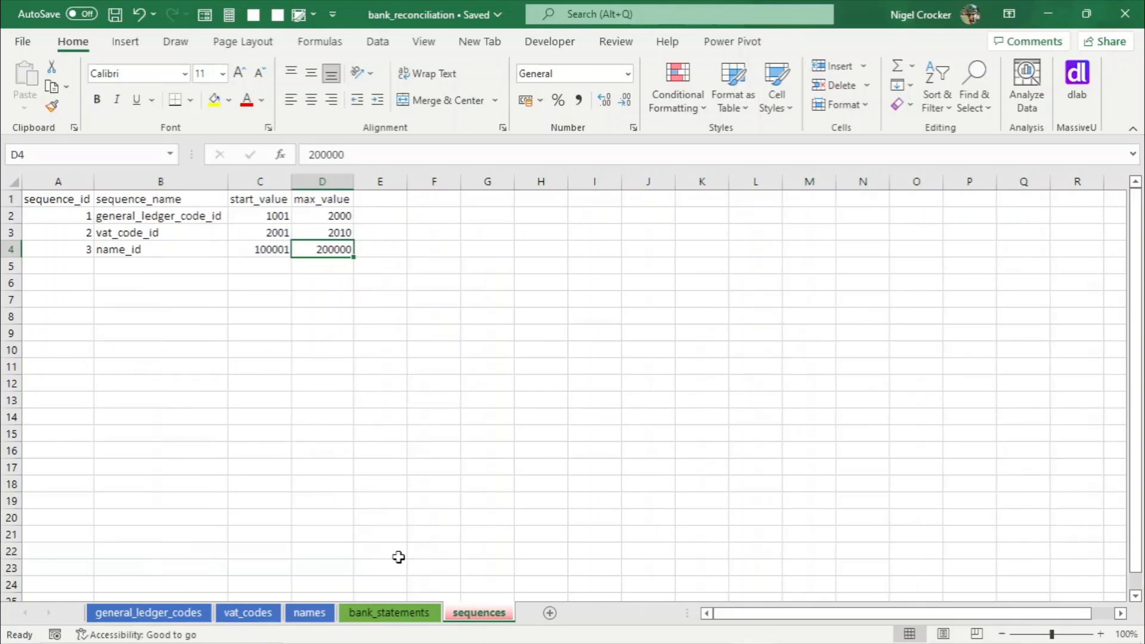
- Enter sequence_id 4 in A5 and copy the bank_statement_id header from the bank_statements sheet into B5
{"action": "left_click", "coordinate": [77, 271]}
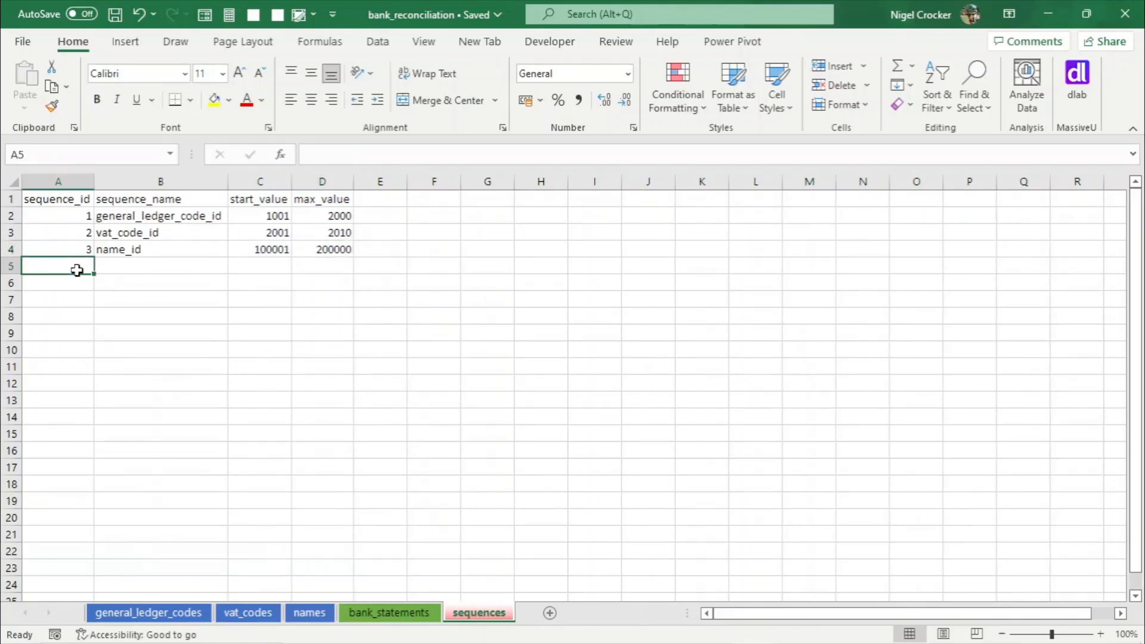
{"action": "type", "text": "4"}
{"action": "key", "text": "Tab"}
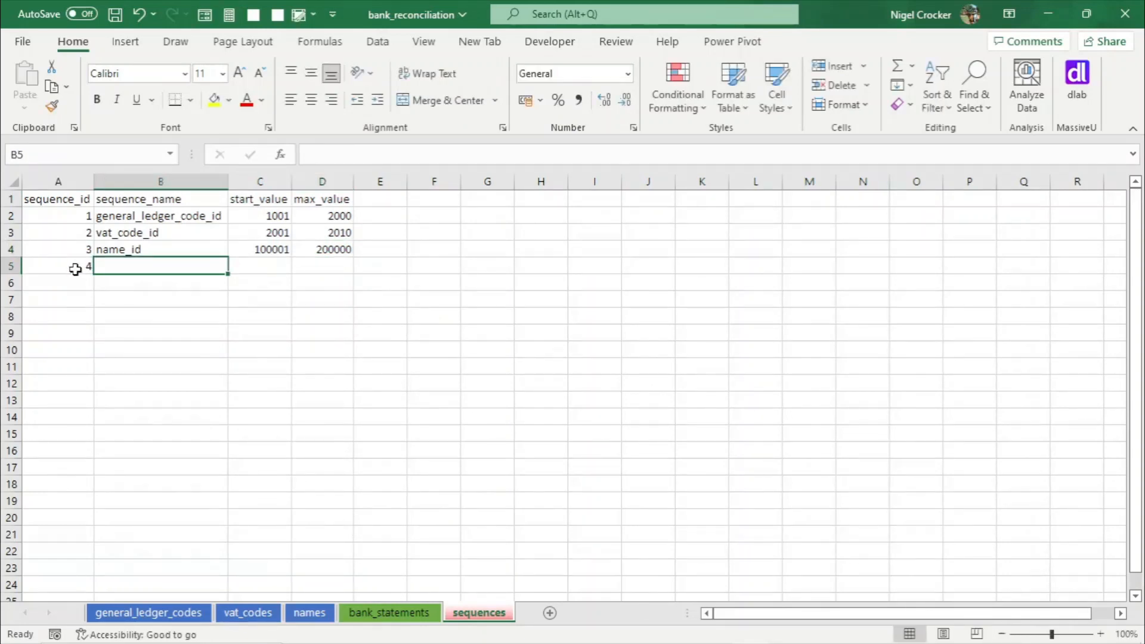
{"action": "left_click", "coordinate": [376, 615]}
{"action": "left_click", "coordinate": [83, 198]}
{"action": "key", "text": "ctrl+c"}
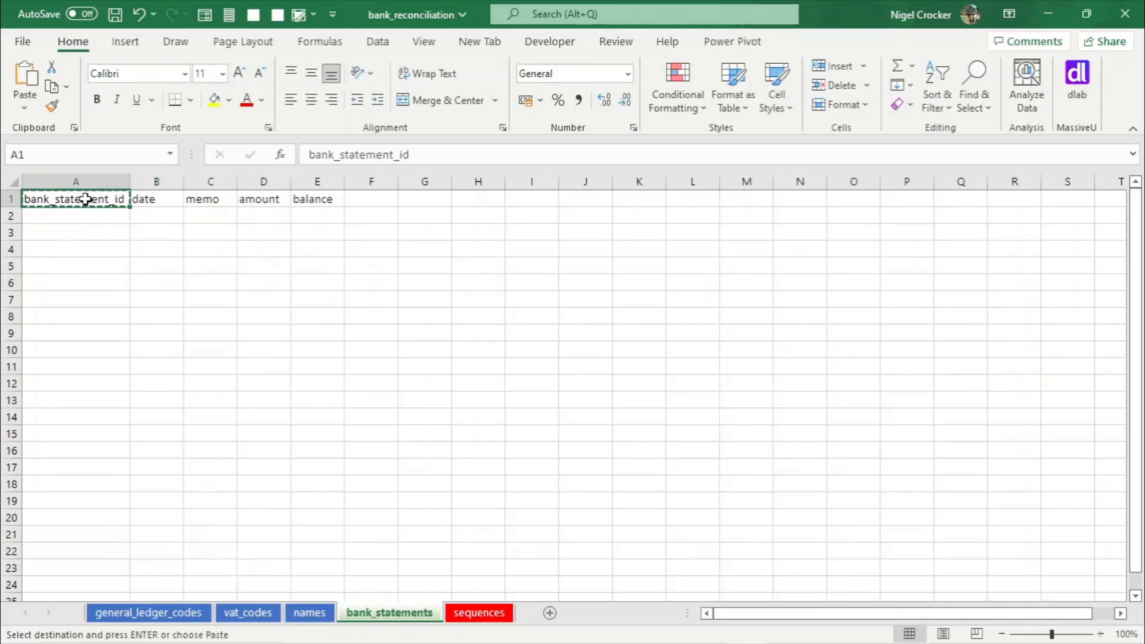
{"action": "left_click", "coordinate": [481, 613]}
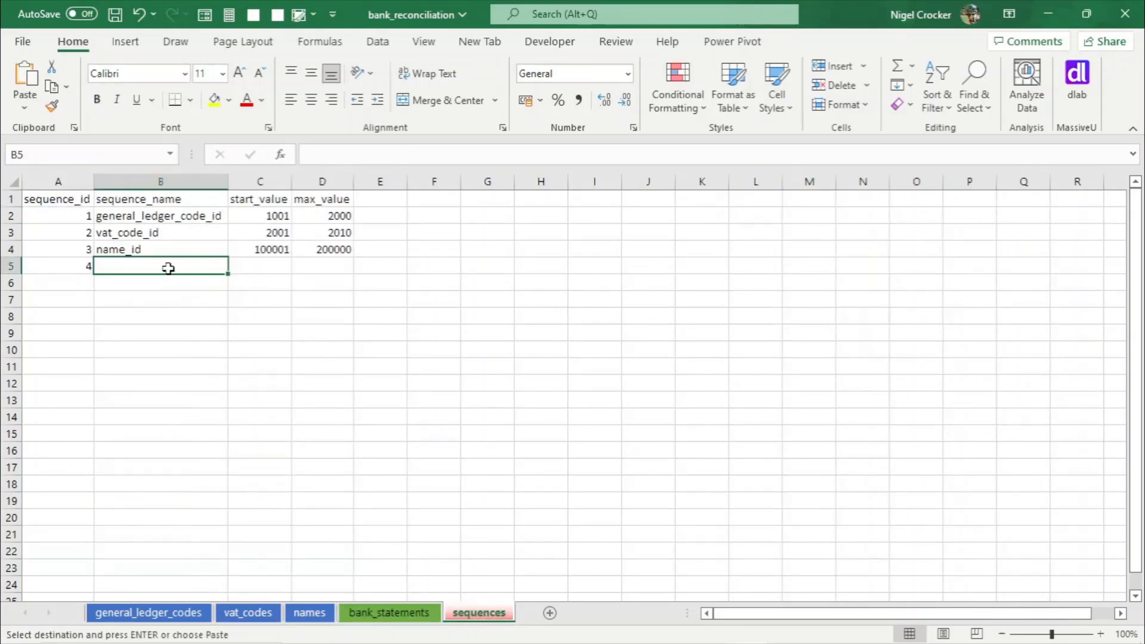
{"action": "key", "text": "ctrl+v"}
- Set the bank_statement_id start_value to 1000001 and copy that value into its max_value cell
{"action": "left_click", "coordinate": [260, 263]}
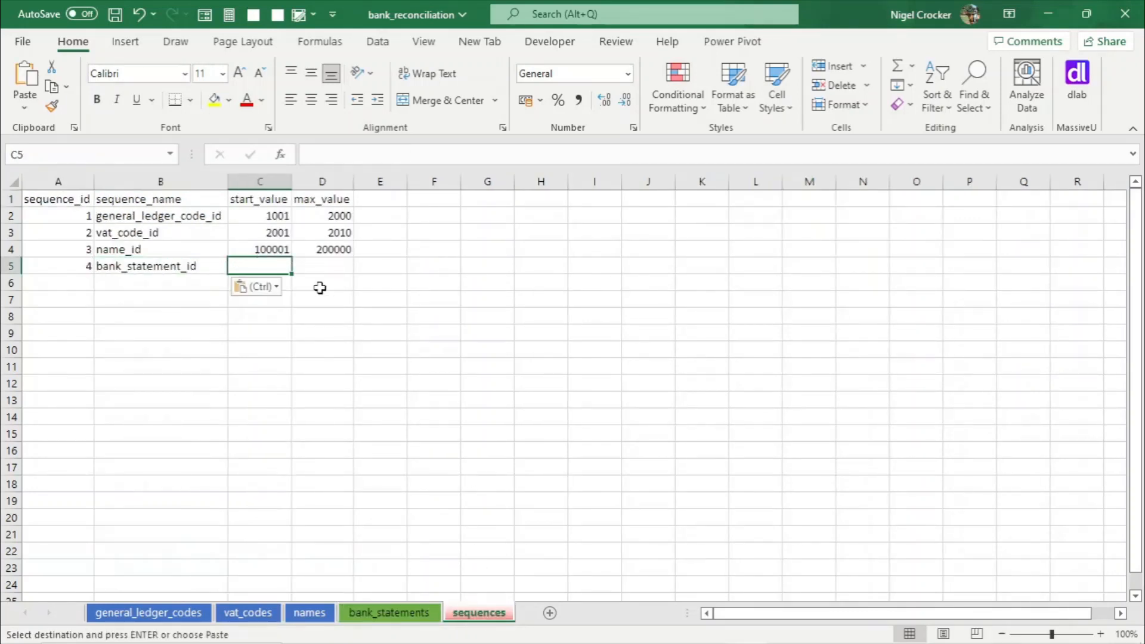
{"action": "type", "text": "1"}
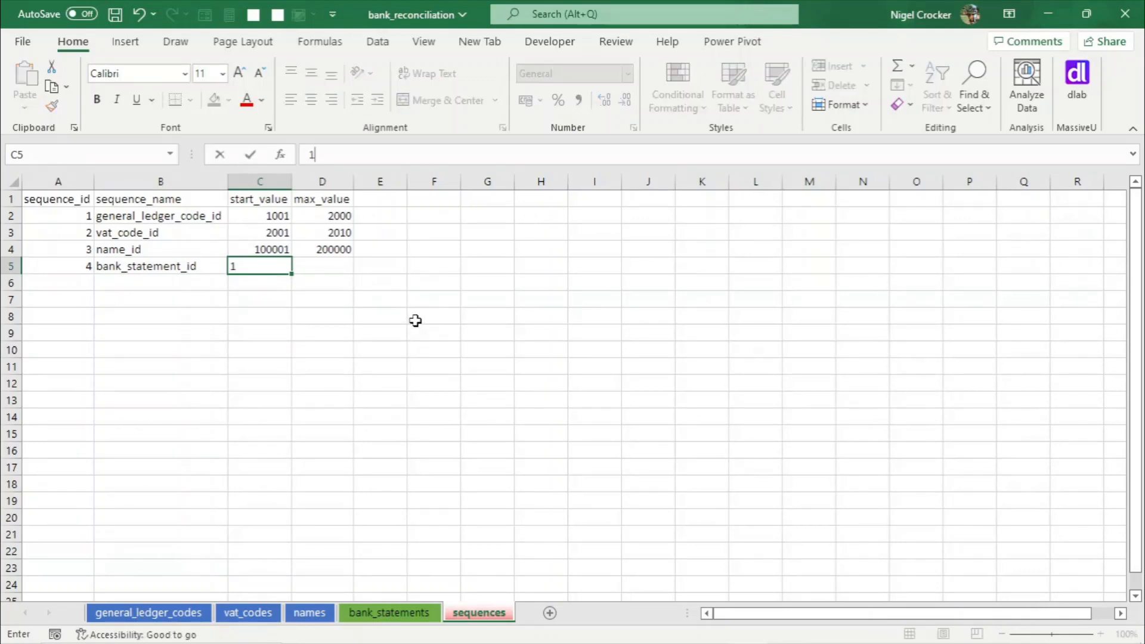
{"action": "type", "text": "000001"}
{"action": "key", "text": "Tab"}
{"action": "key", "text": "Left"}
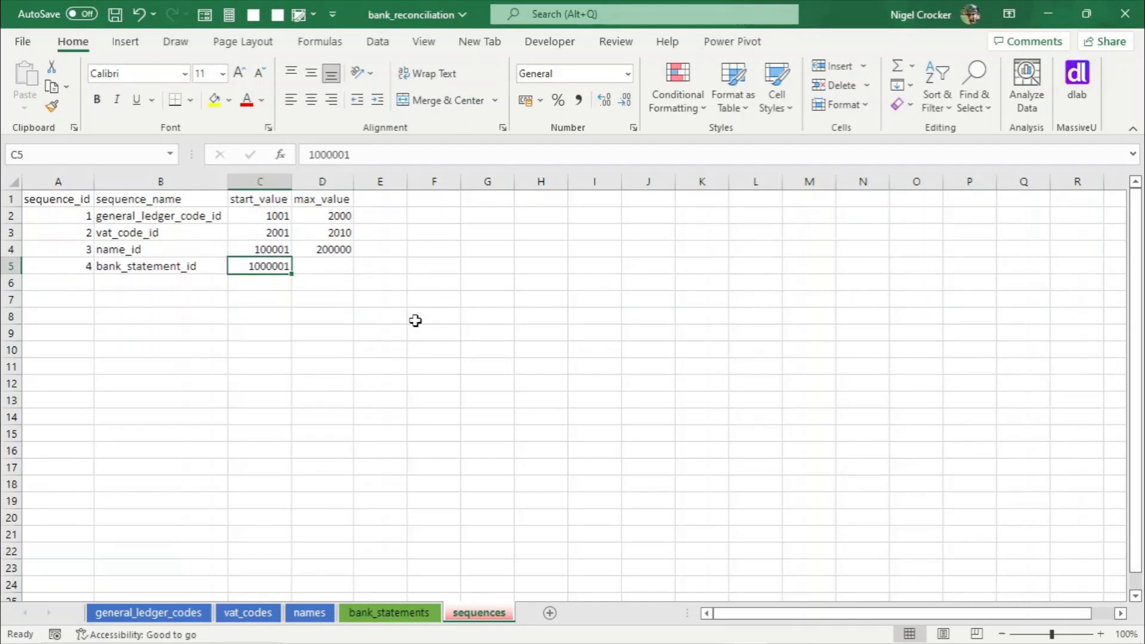
{"action": "key", "text": "ctrl+c"}
{"action": "key", "text": "Right"}
{"action": "key", "text": "Return"}
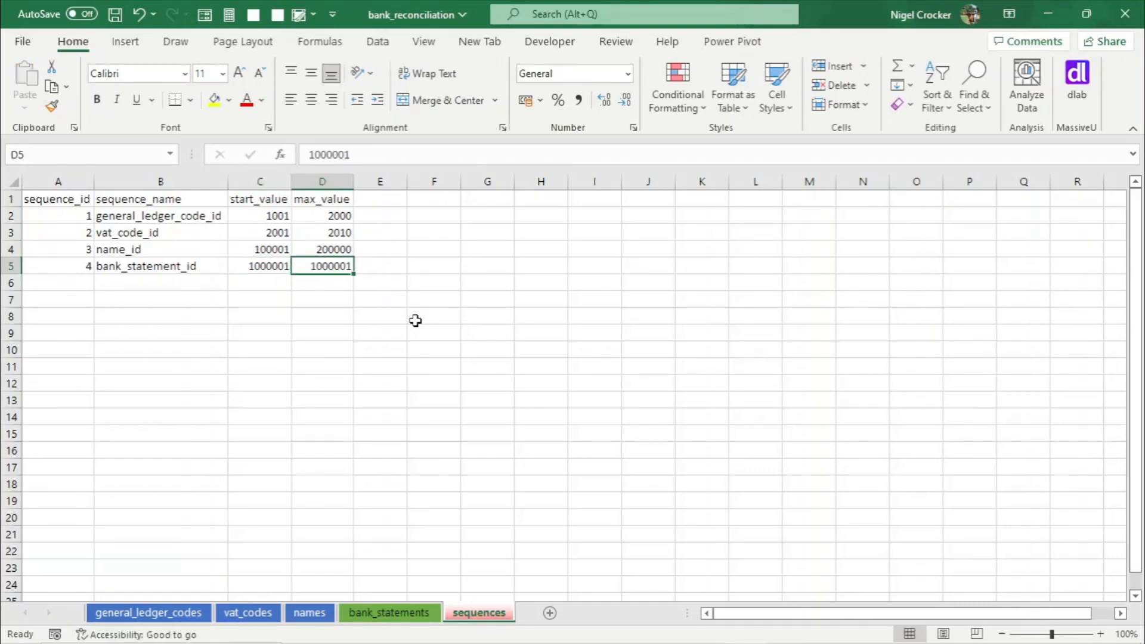
- Edit the bank_statement_id max_value to 5000000 and save the workbook
{"action": "left_click", "coordinate": [318, 155]}
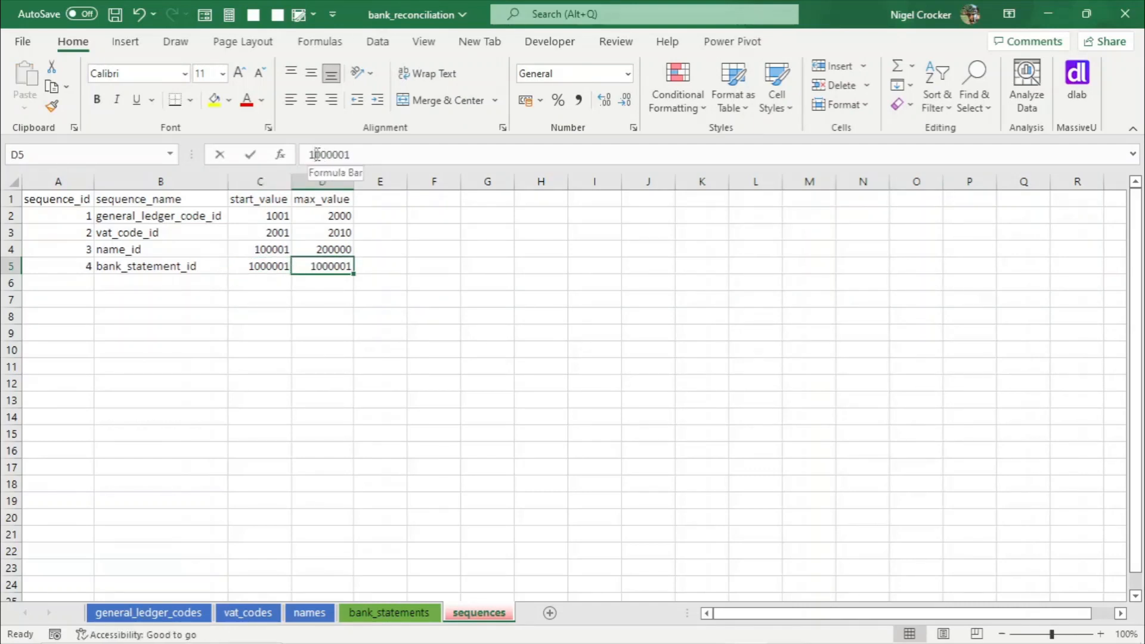
{"action": "key", "text": "BackSpace"}
{"action": "type", "text": "5"}
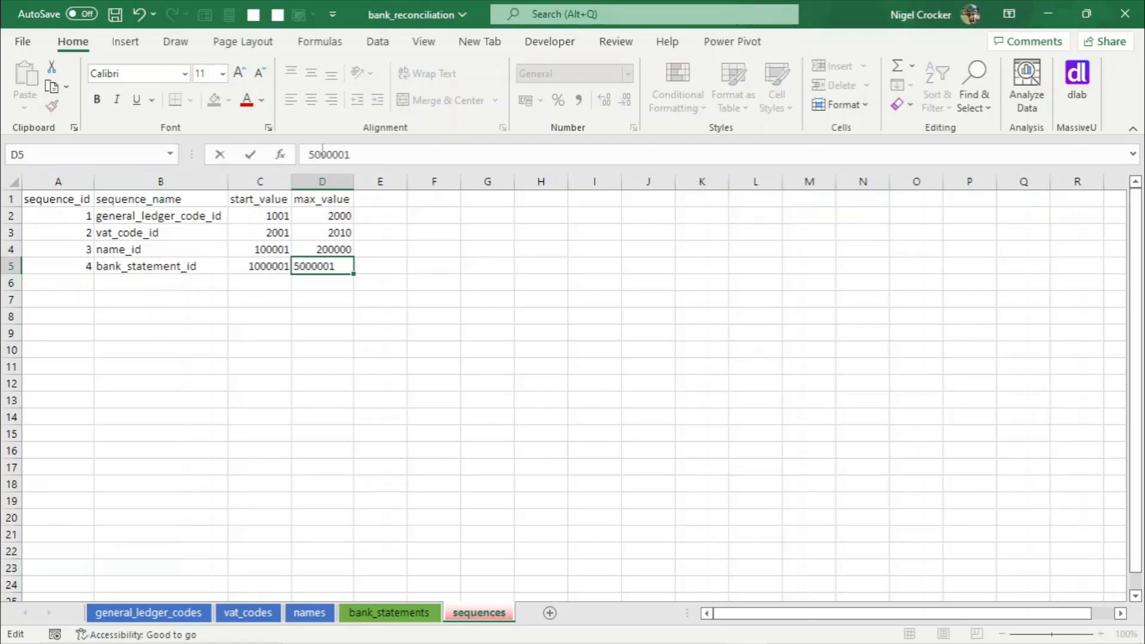
{"action": "left_click", "coordinate": [361, 153]}
{"action": "key", "text": "BackSpace"}
{"action": "key", "text": "Return"}
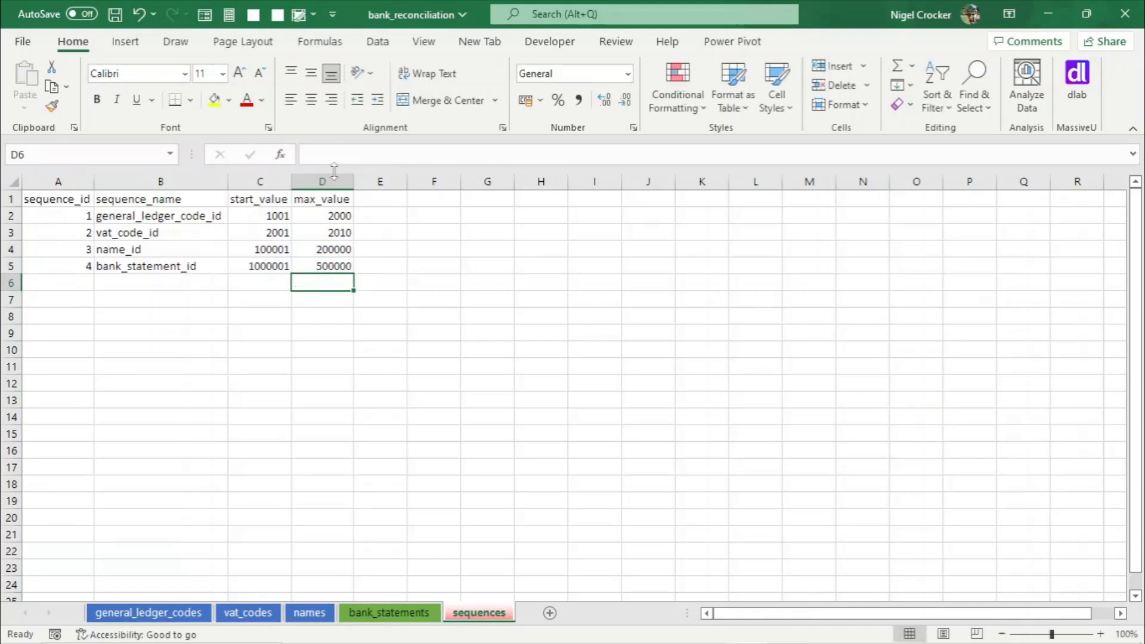
{"action": "left_click", "coordinate": [328, 264]}
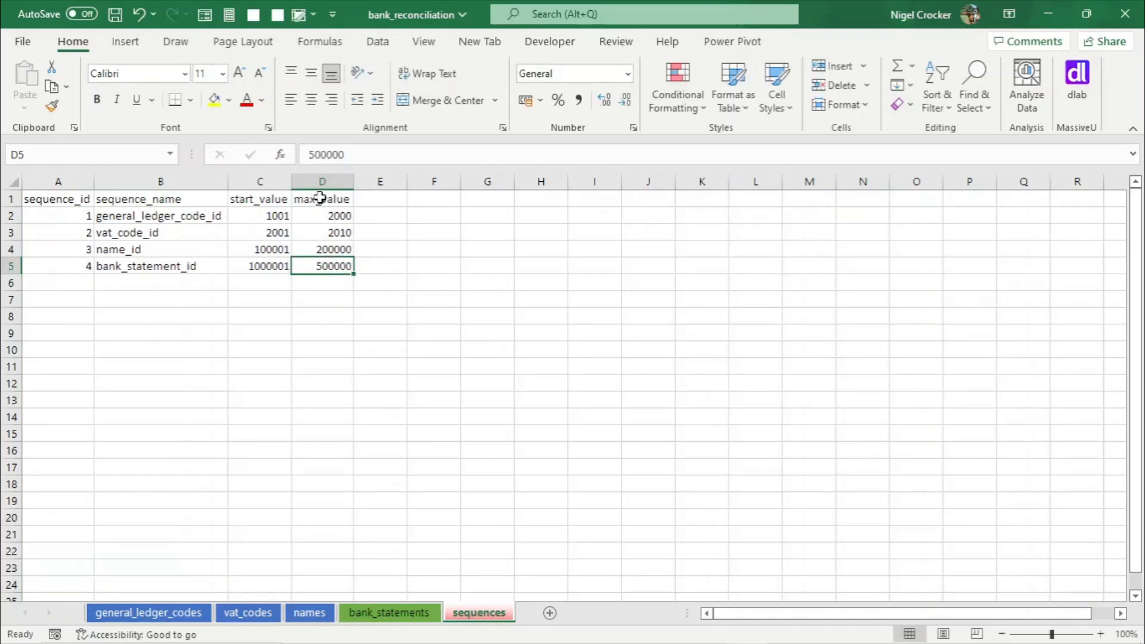
{"action": "left_click", "coordinate": [350, 155]}
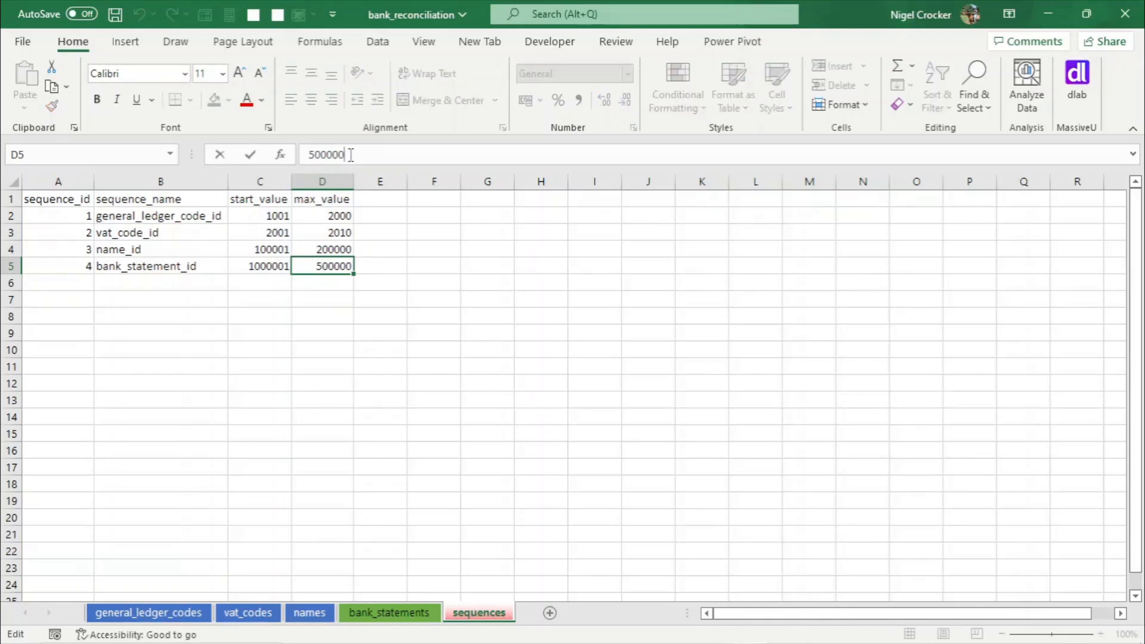
{"action": "type", "text": "0"}
{"action": "left_click", "coordinate": [263, 263]}
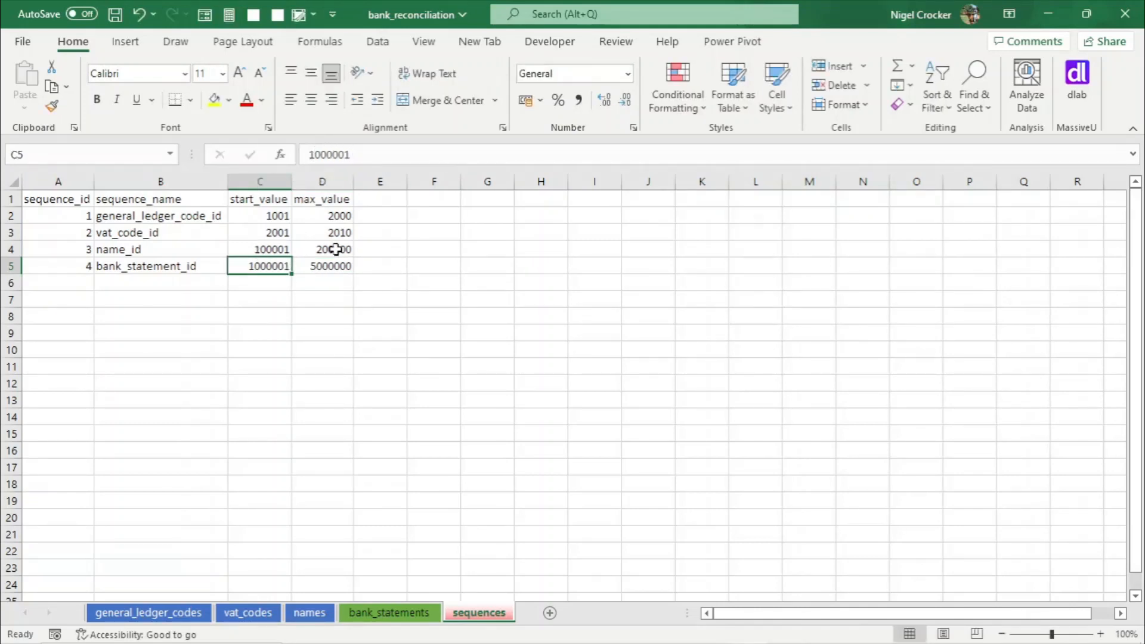
{"action": "left_click", "coordinate": [259, 286]}
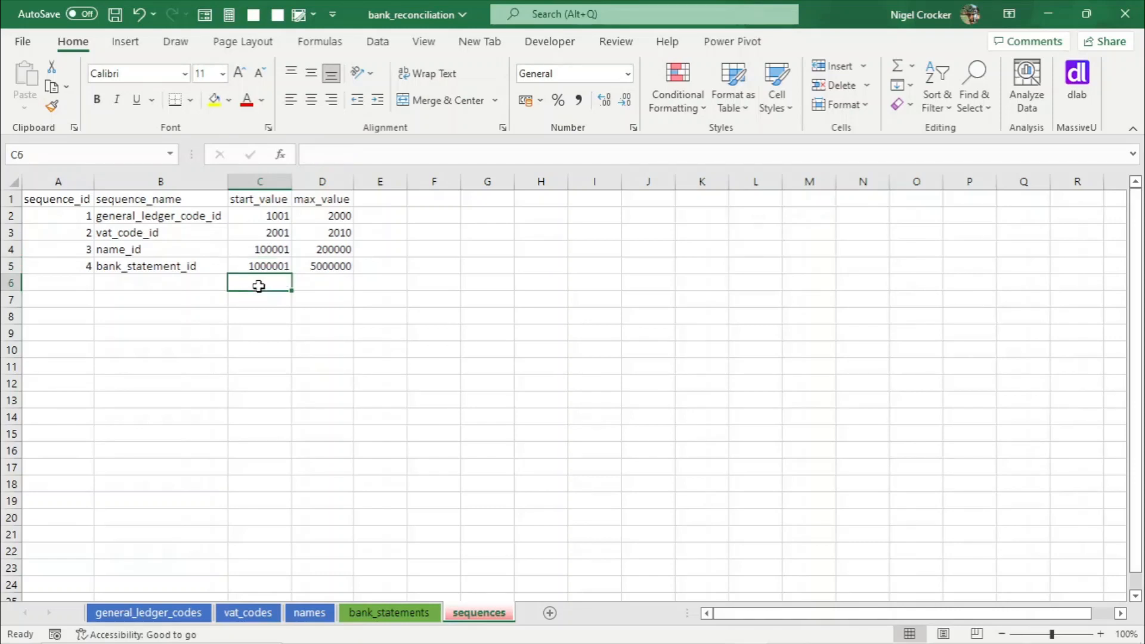
{"action": "key", "text": "ctrl+s"}
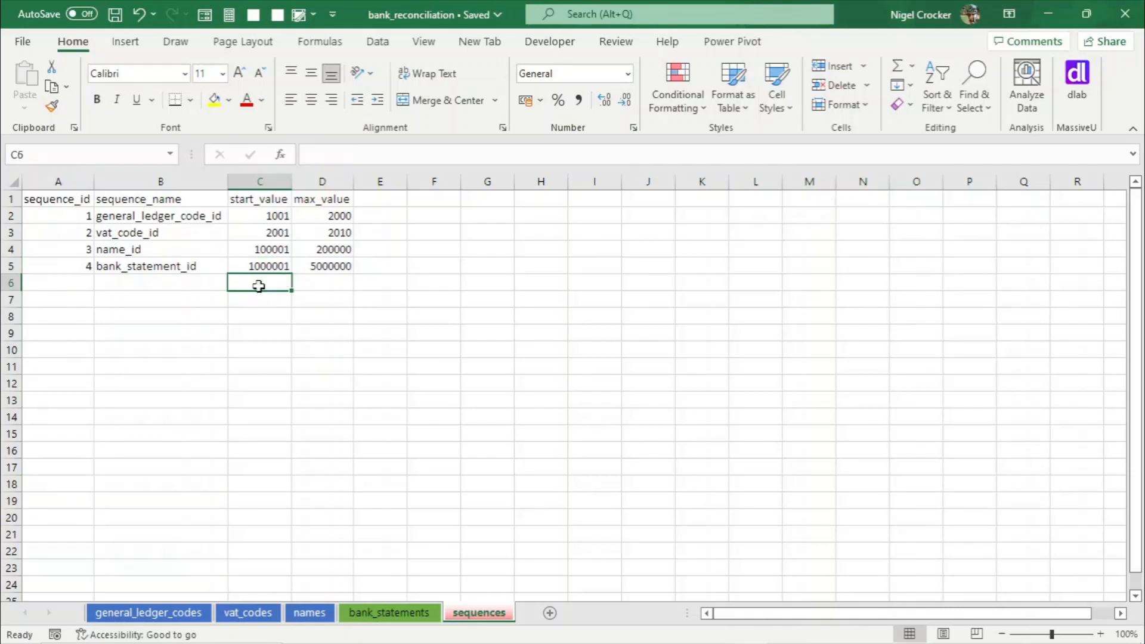
- Review the header rows of the general_ledger_codes, vat_codes, names and bank_statements sheets in turn
{"action": "left_click", "coordinate": [200, 269]}
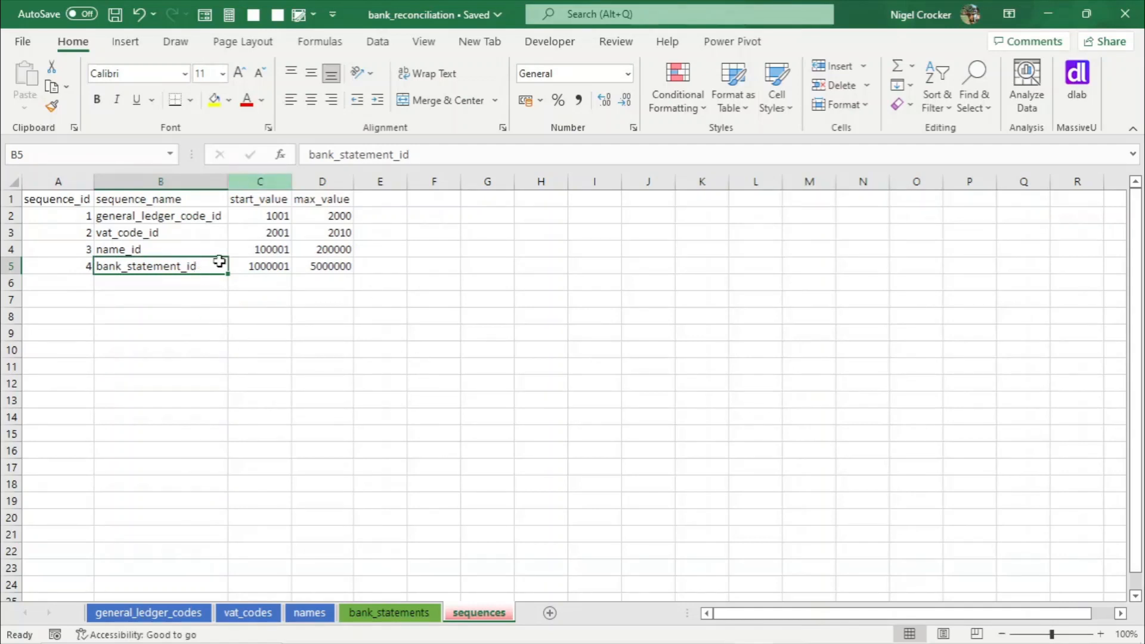
{"action": "left_click", "coordinate": [179, 617]}
{"action": "left_click", "coordinate": [246, 614]}
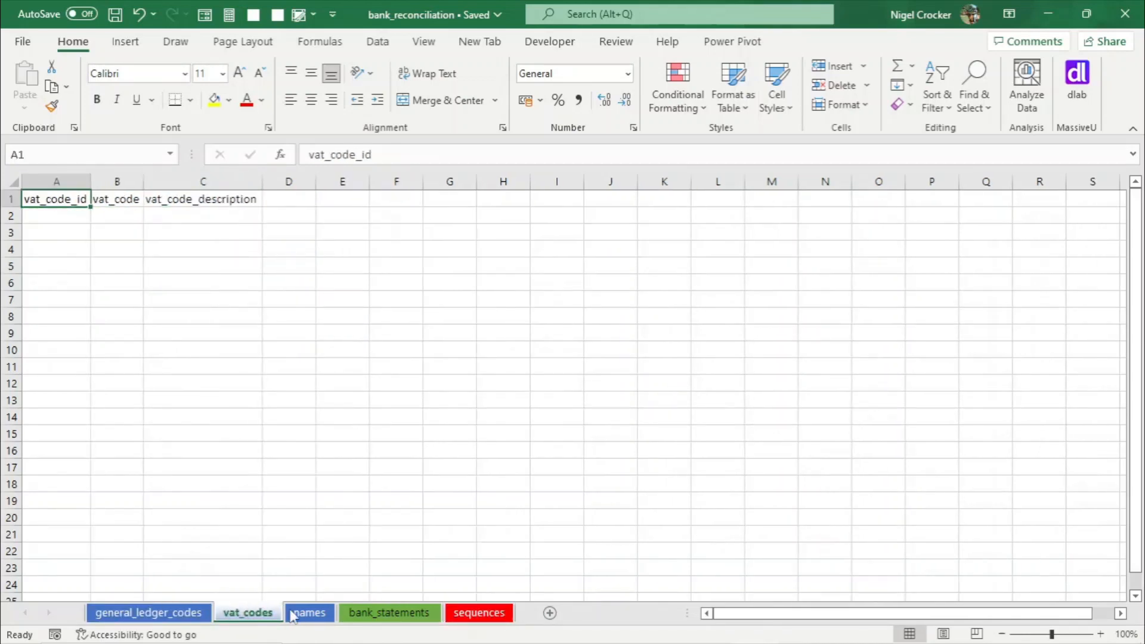
{"action": "left_click", "coordinate": [301, 615]}
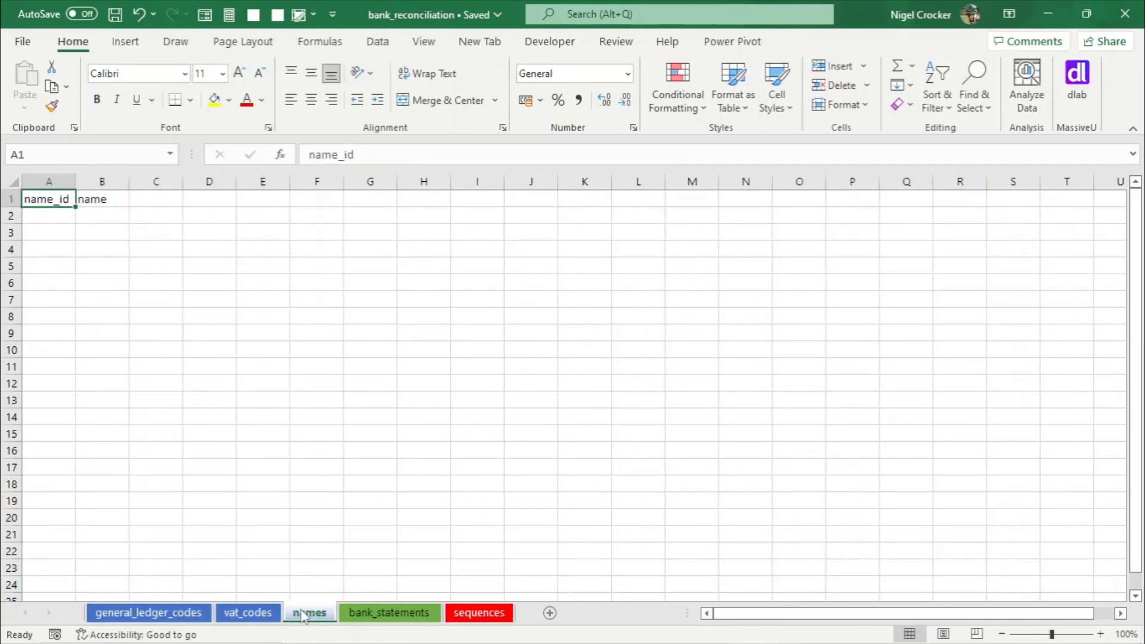
{"action": "left_click", "coordinate": [381, 616]}
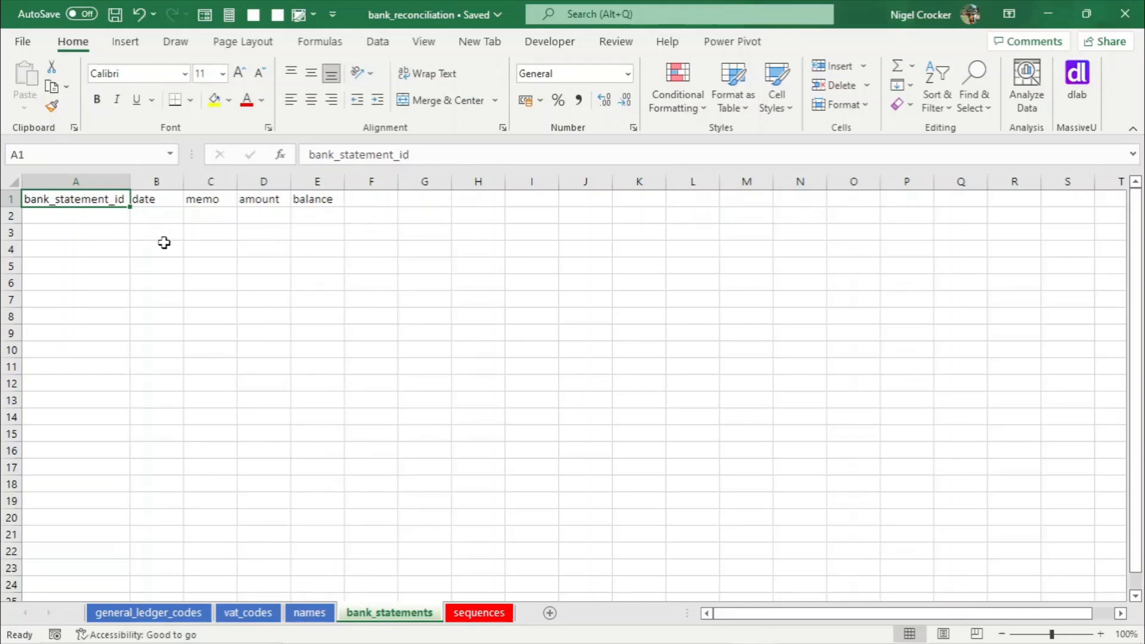
- Copy the general_ledger_code_id header into F1 of the bank_statements sheet and autofit that column
{"action": "left_click", "coordinate": [361, 203]}
{"action": "left_click", "coordinate": [179, 613]}
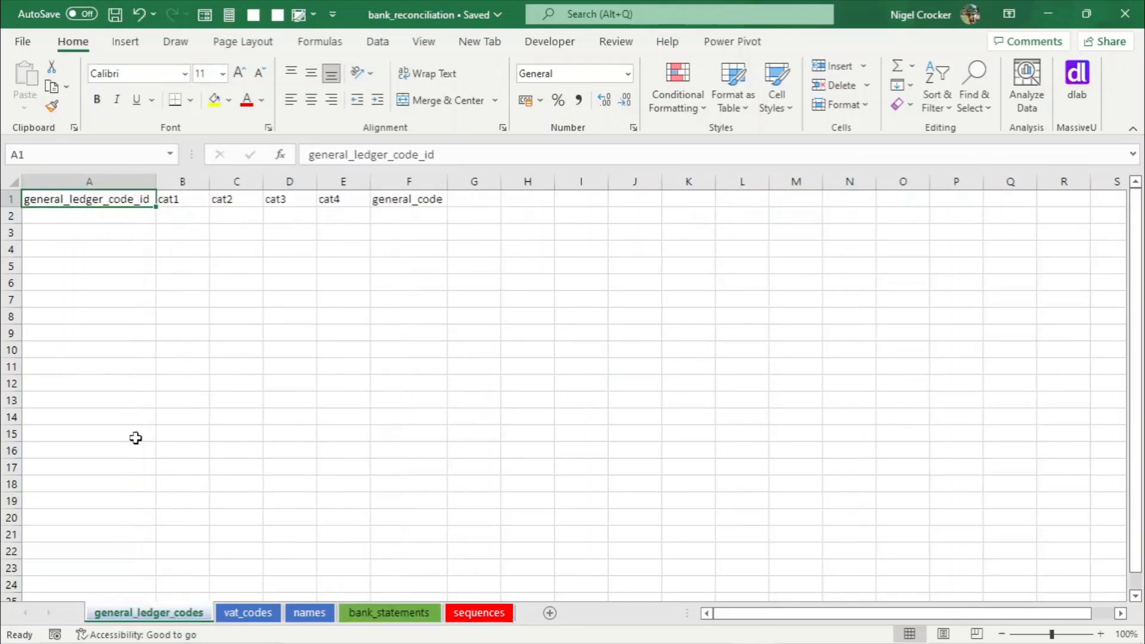
{"action": "key", "text": "ctrl+c"}
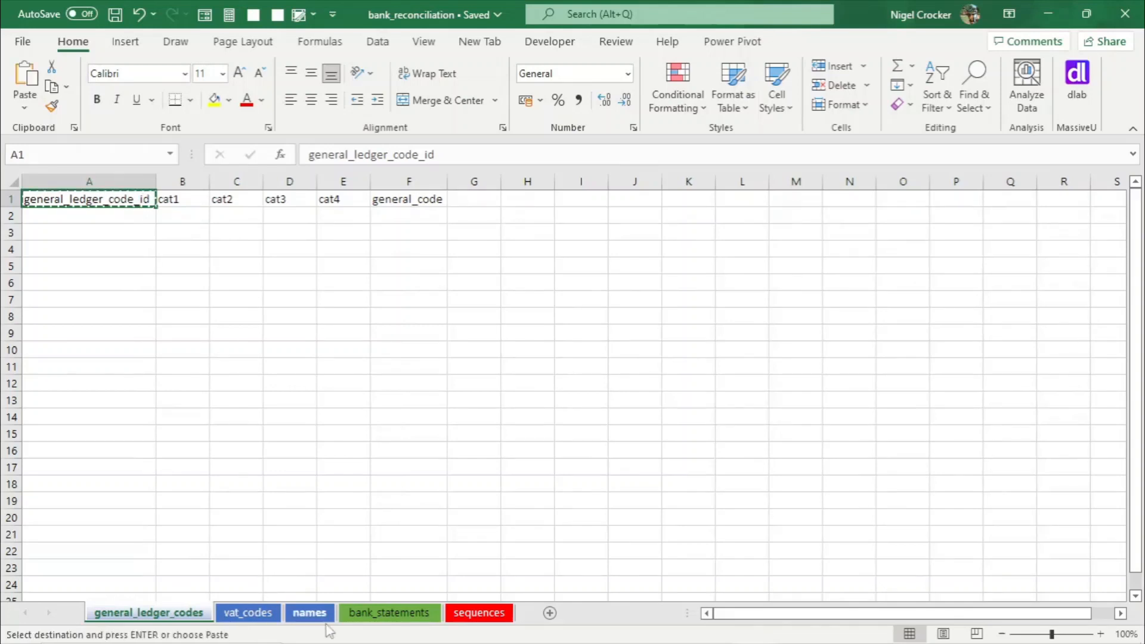
{"action": "left_click", "coordinate": [364, 613]}
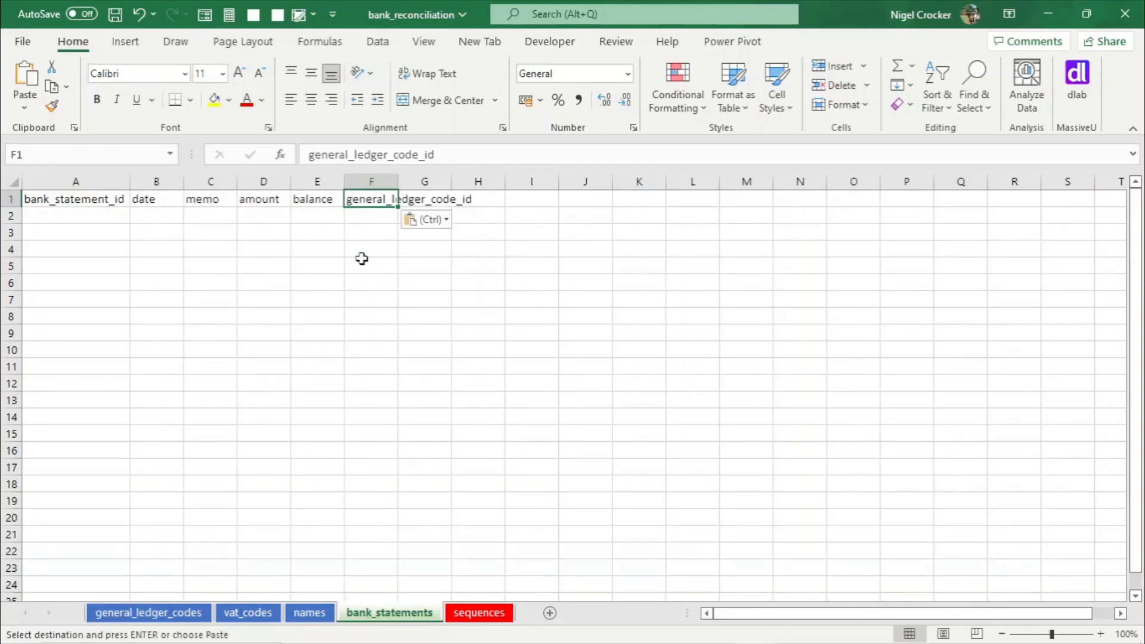
{"action": "double_click", "coordinate": [398, 181]}
- Copy the vat_code_id header from the vat_codes sheet into G1 of the bank_statements sheet
{"action": "left_click", "coordinate": [247, 613]}
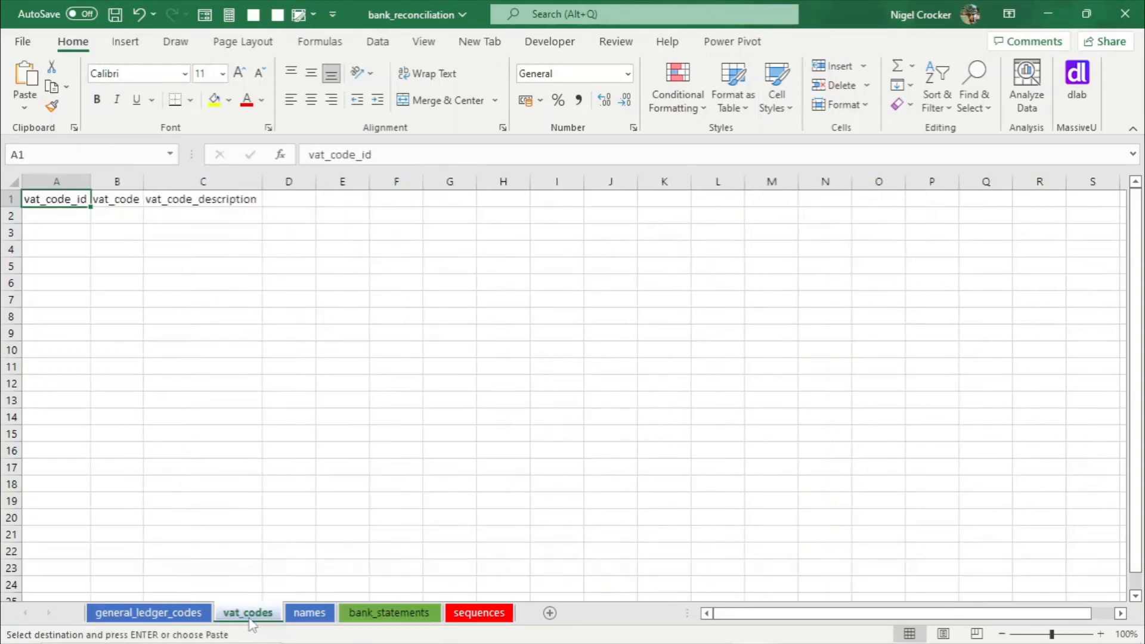
{"action": "key", "text": "ctrl+c"}
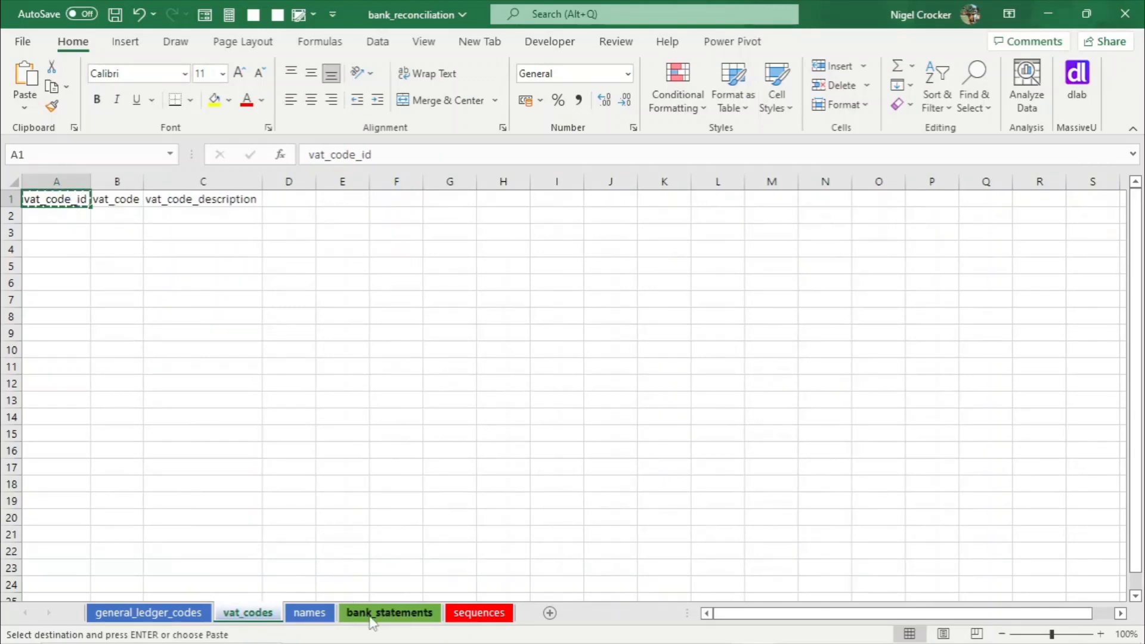
{"action": "left_click", "coordinate": [390, 614]}
{"action": "left_click", "coordinate": [501, 202]}
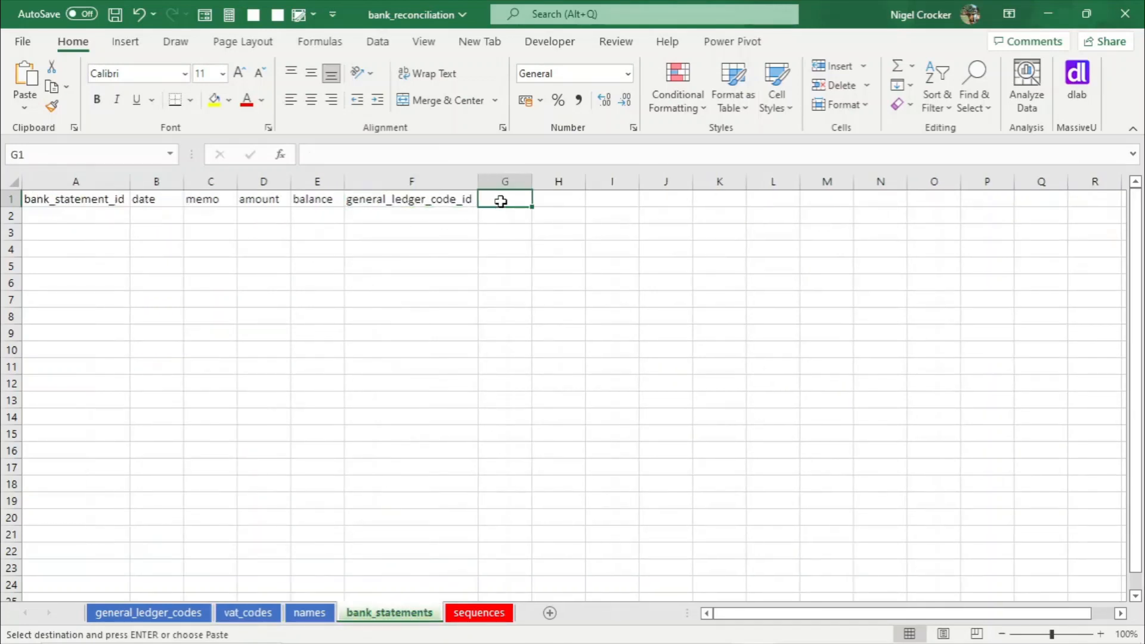
{"action": "key", "text": "ctrl+v"}
- Copy the name_id header from the names sheet into H1 of the bank_statements sheet
{"action": "left_click", "coordinate": [564, 203]}
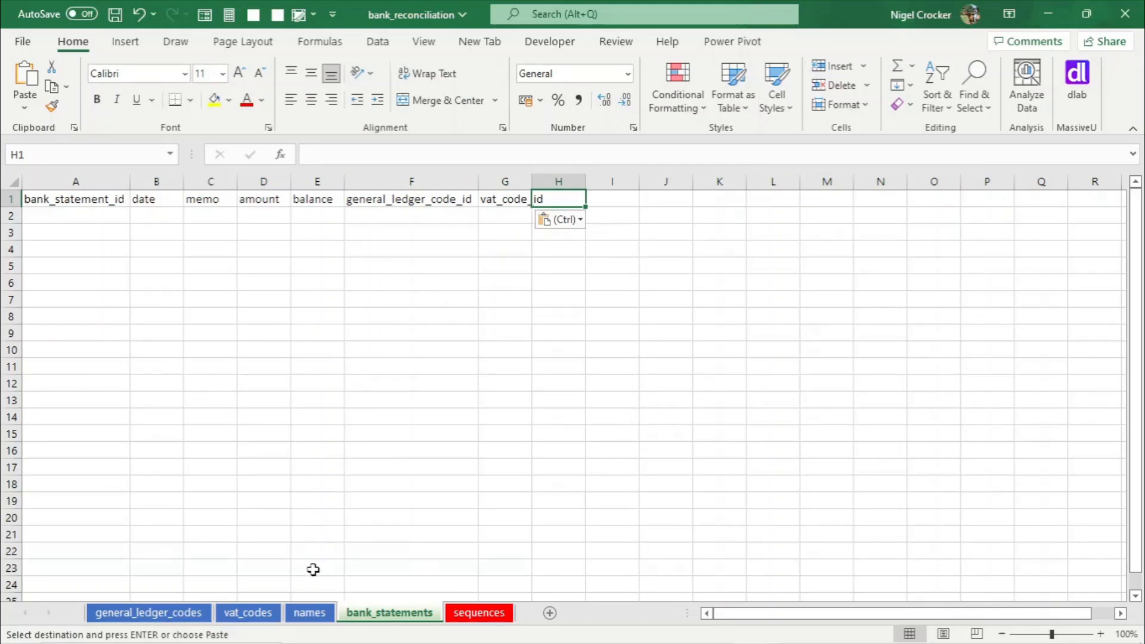
{"action": "left_click", "coordinate": [314, 620]}
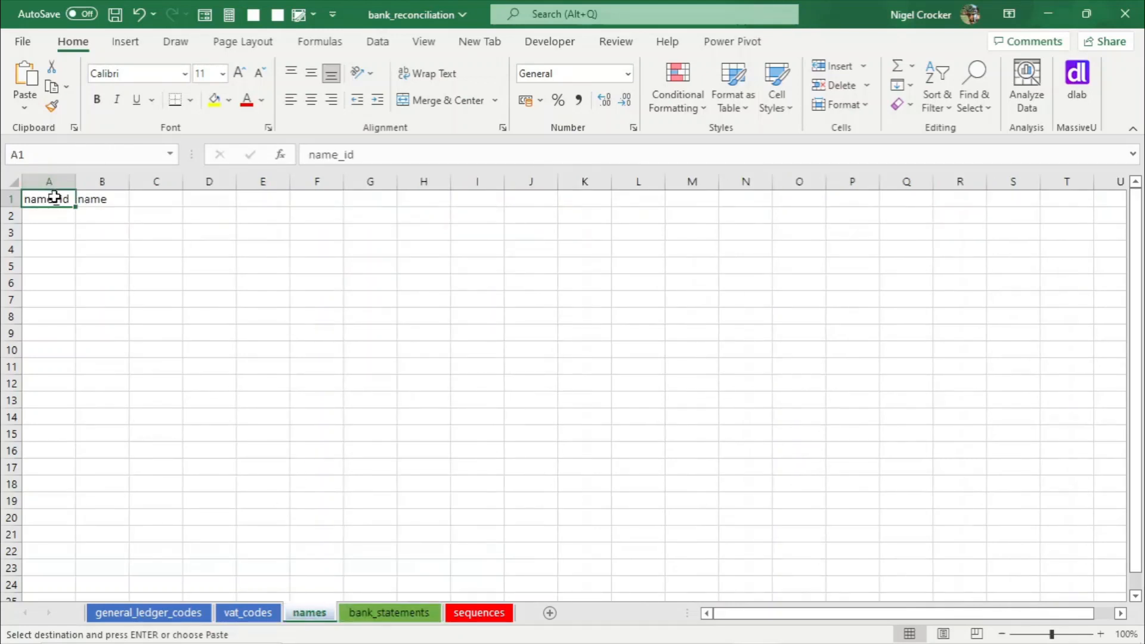
{"action": "key", "text": "ctrl+c"}
{"action": "left_click", "coordinate": [389, 613]}
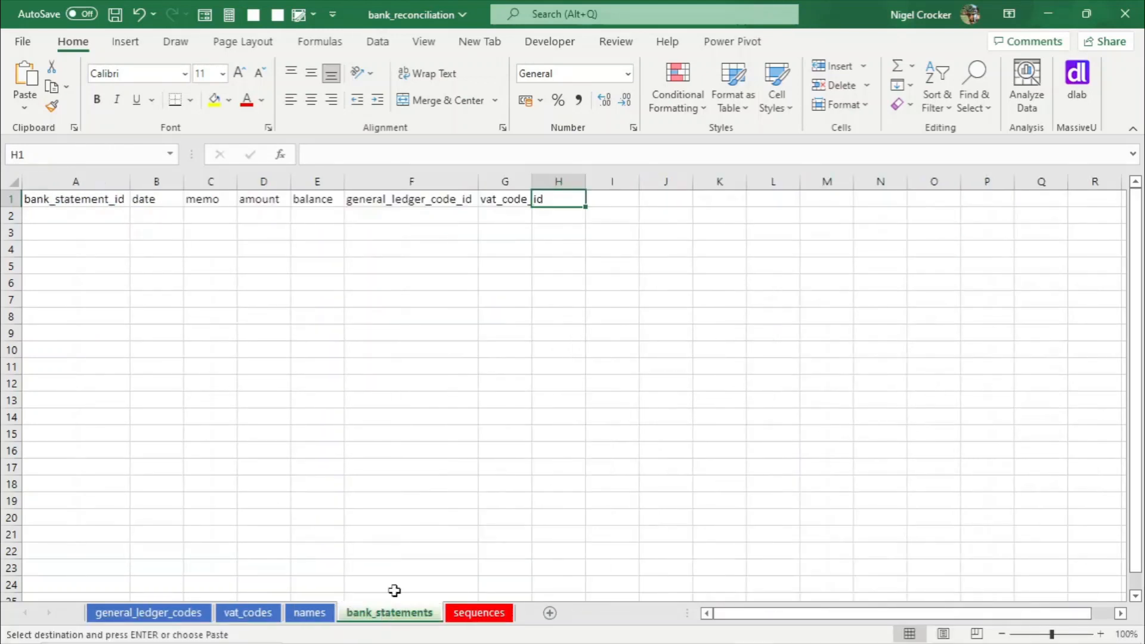
{"action": "key", "text": "ctrl+v"}
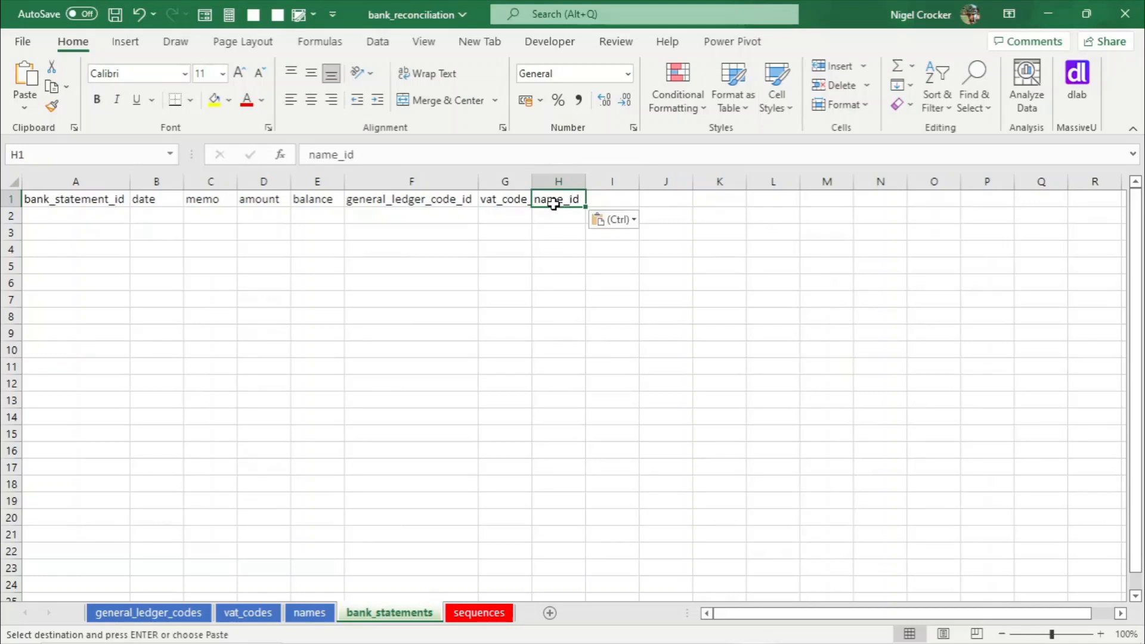
- Autofit all column widths on the bank_statements sheet and save the workbook
{"action": "left_click", "coordinate": [504, 233]}
{"action": "left_click", "coordinate": [12, 181]}
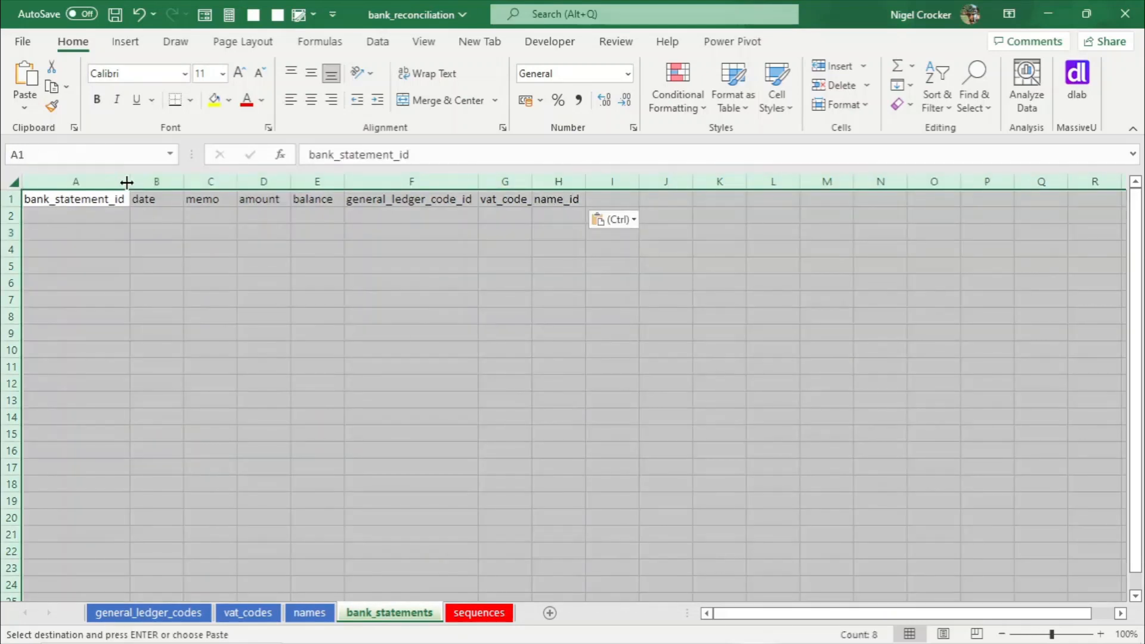
{"action": "double_click", "coordinate": [127, 182]}
{"action": "left_click", "coordinate": [147, 212]}
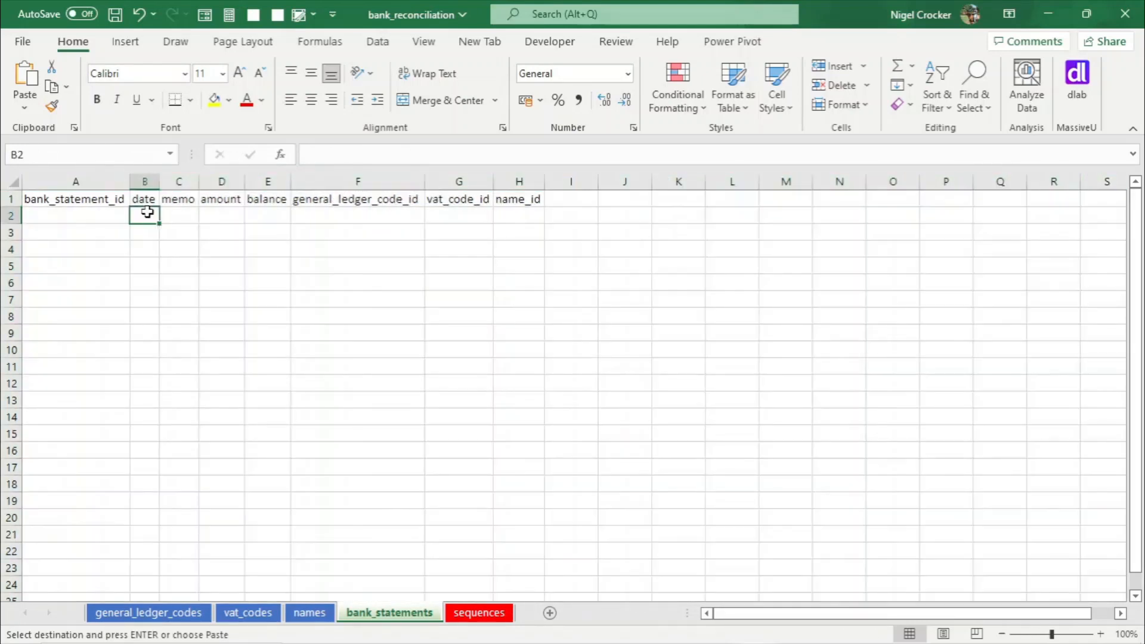
{"action": "key", "text": "ctrl+s"}
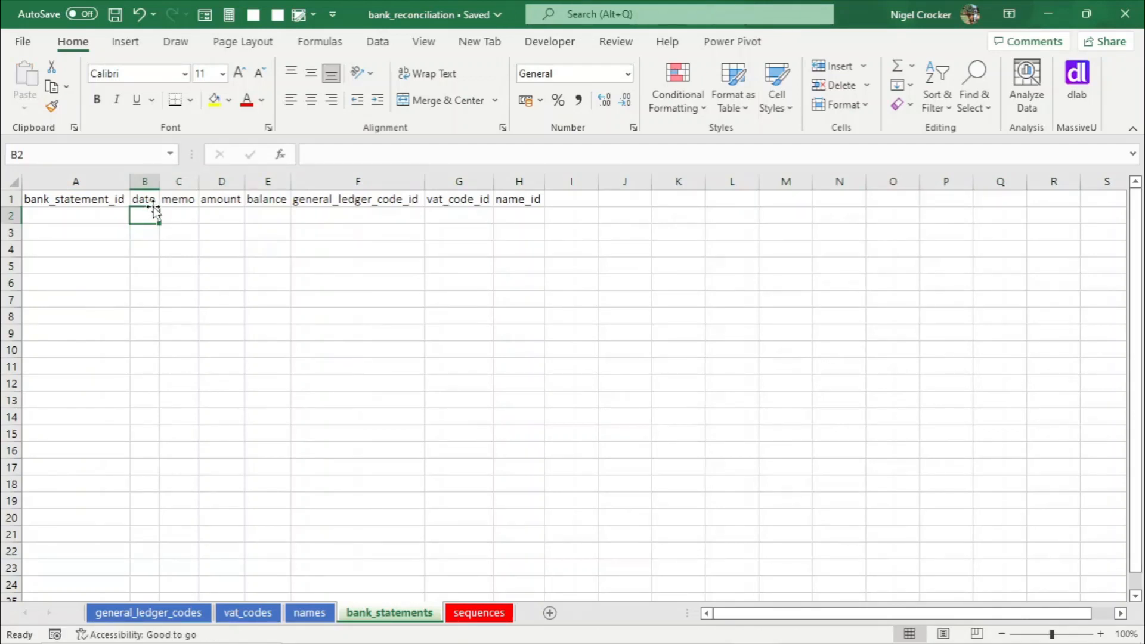
{"action": "left_click", "coordinate": [146, 200]}
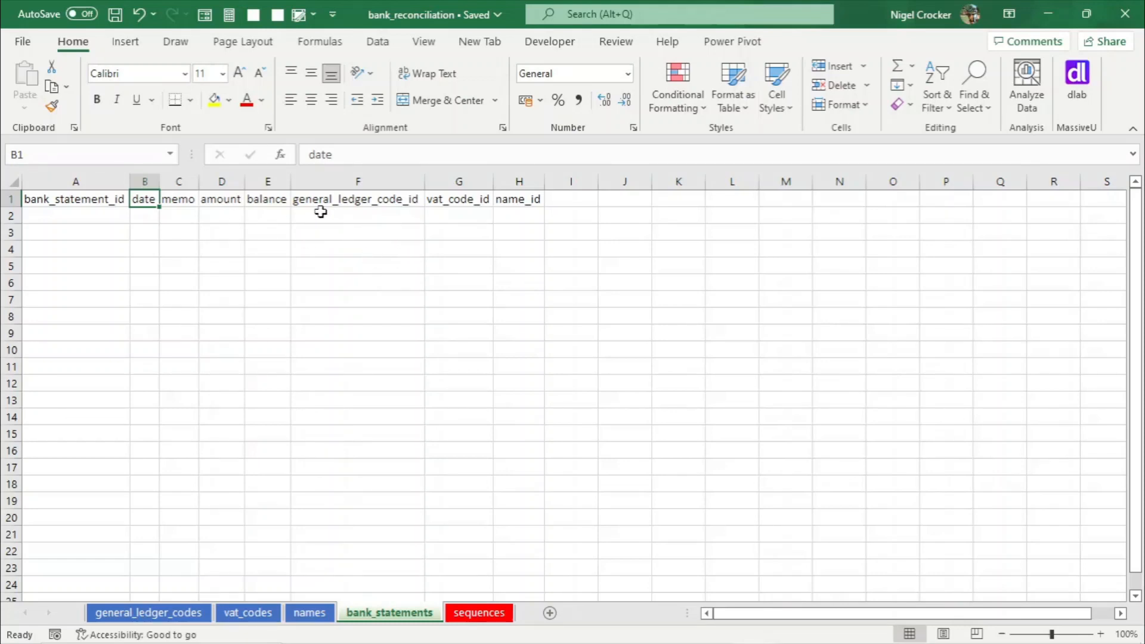
{"action": "left_click", "coordinate": [232, 201]}
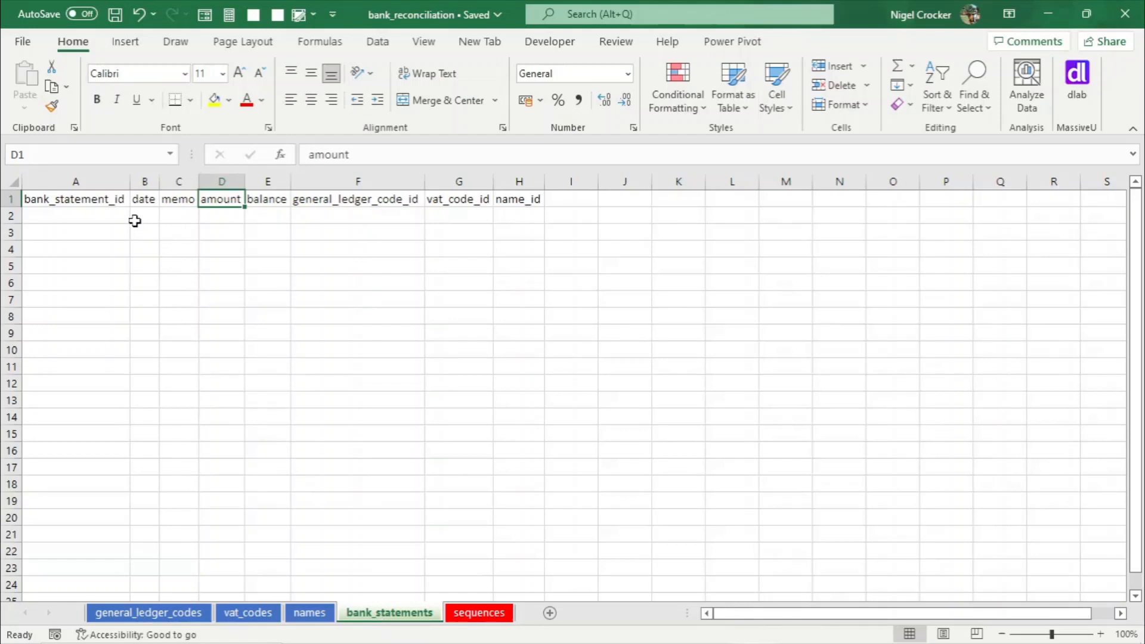
{"action": "left_click_drag", "start_coordinate": [135, 221], "coordinate": [255, 448]}
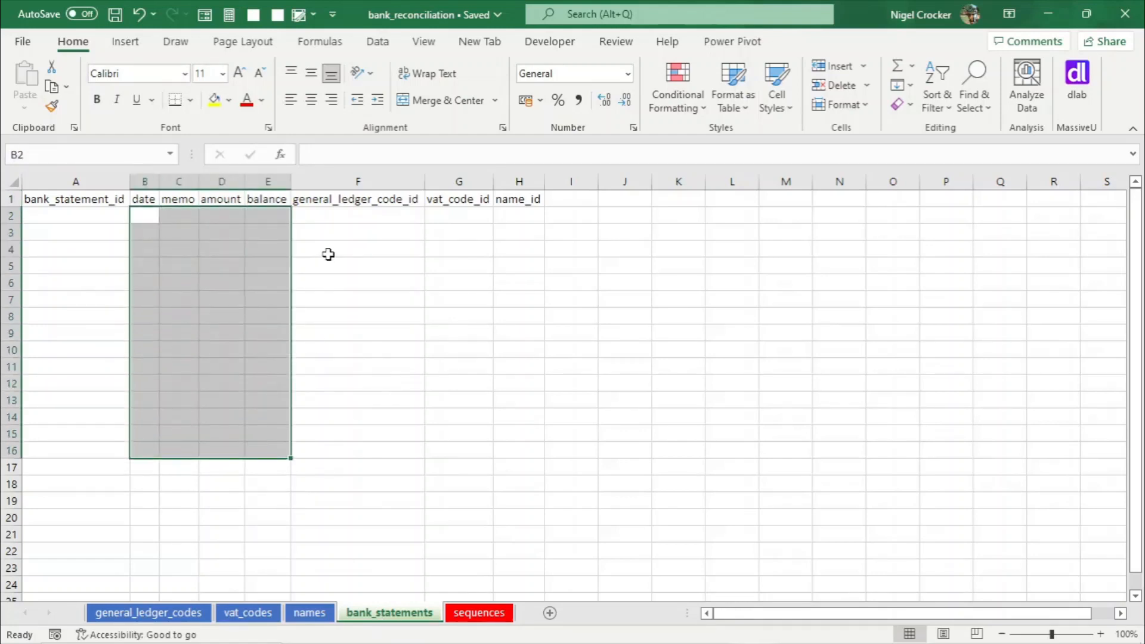
{"action": "left_click_drag", "start_coordinate": [156, 470], "coordinate": [286, 572]}
{"action": "left_click", "coordinate": [241, 466]}
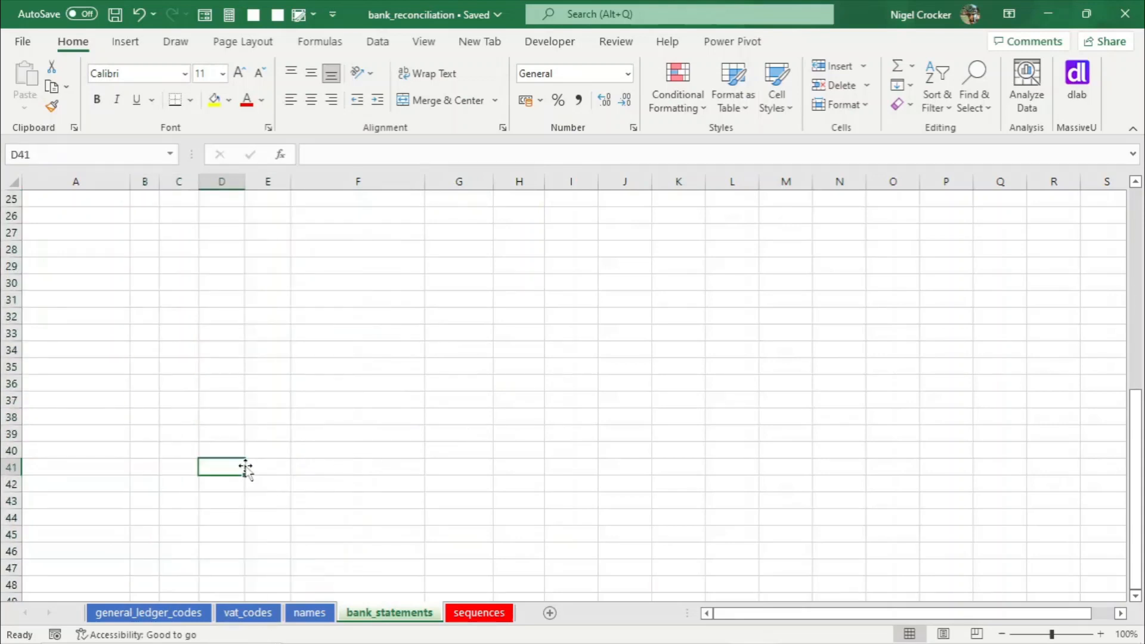
{"action": "key", "text": "ctrl+Up"}
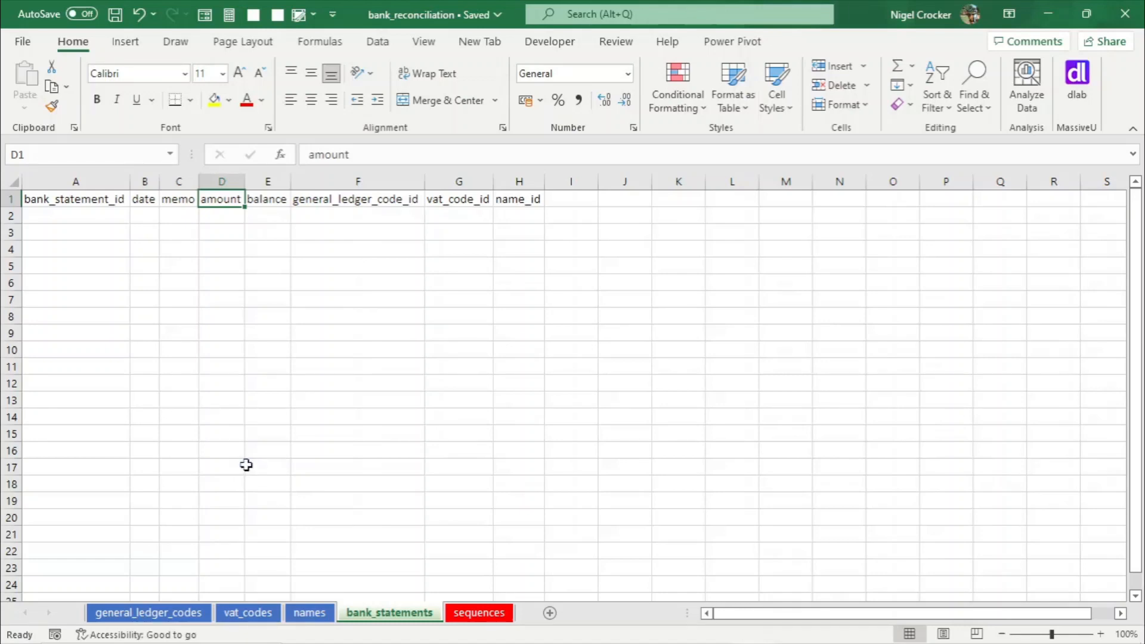
- Convert A1:F10 on the general_ledger_codes sheet into a table with headers
{"action": "left_click", "coordinate": [183, 617]}
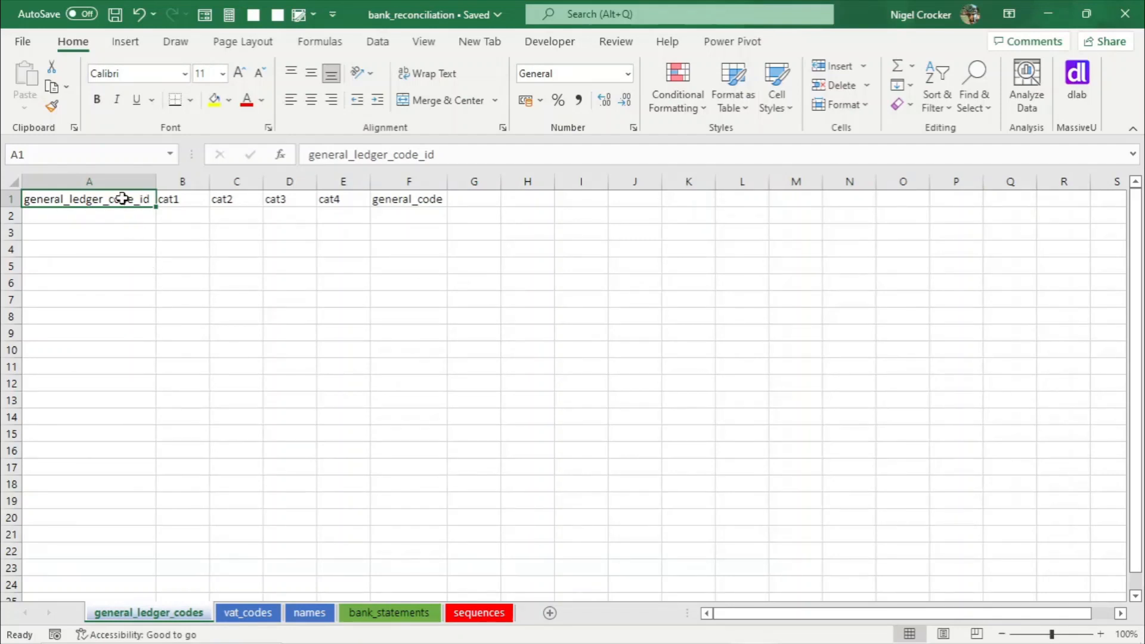
{"action": "left_click_drag", "start_coordinate": [123, 199], "coordinate": [408, 343]}
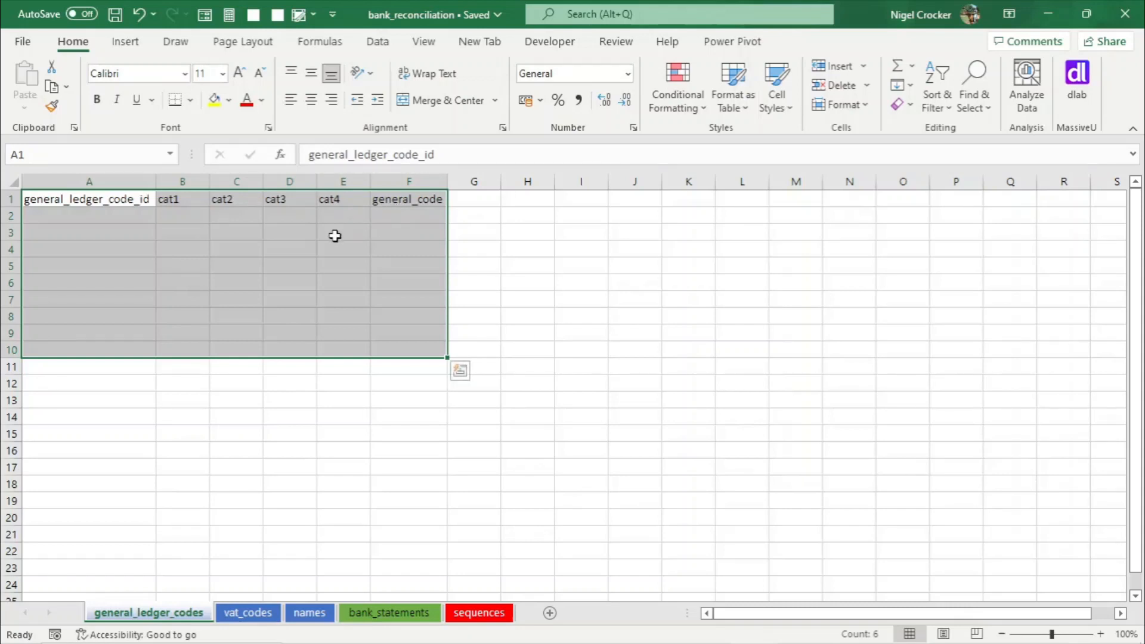
{"action": "key", "text": "ctrl+t"}
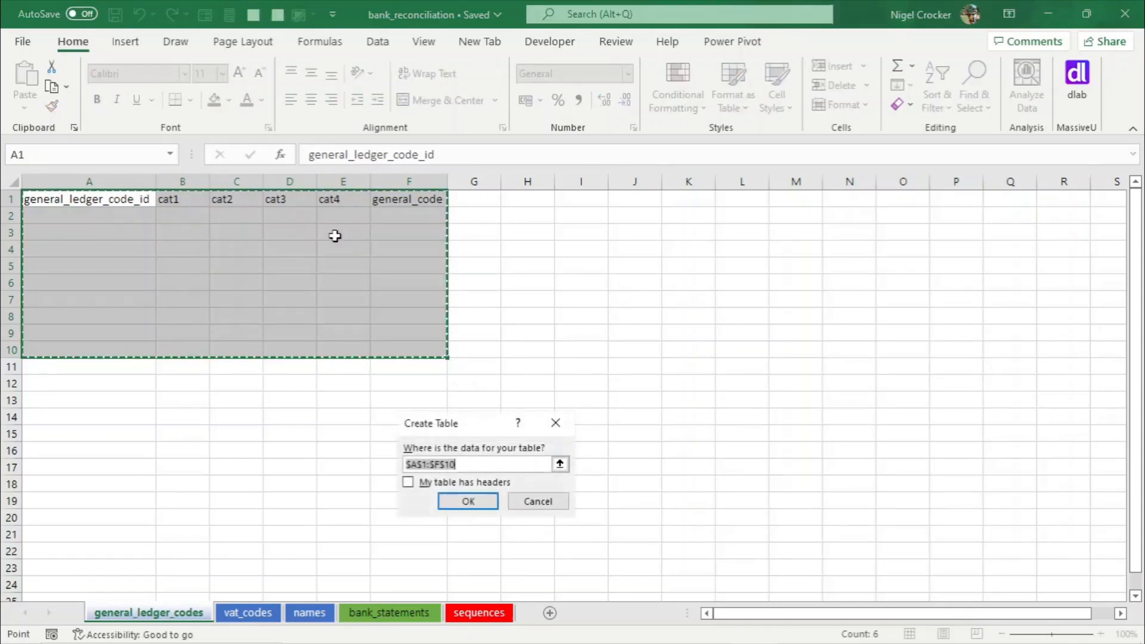
{"action": "left_click", "coordinate": [408, 482]}
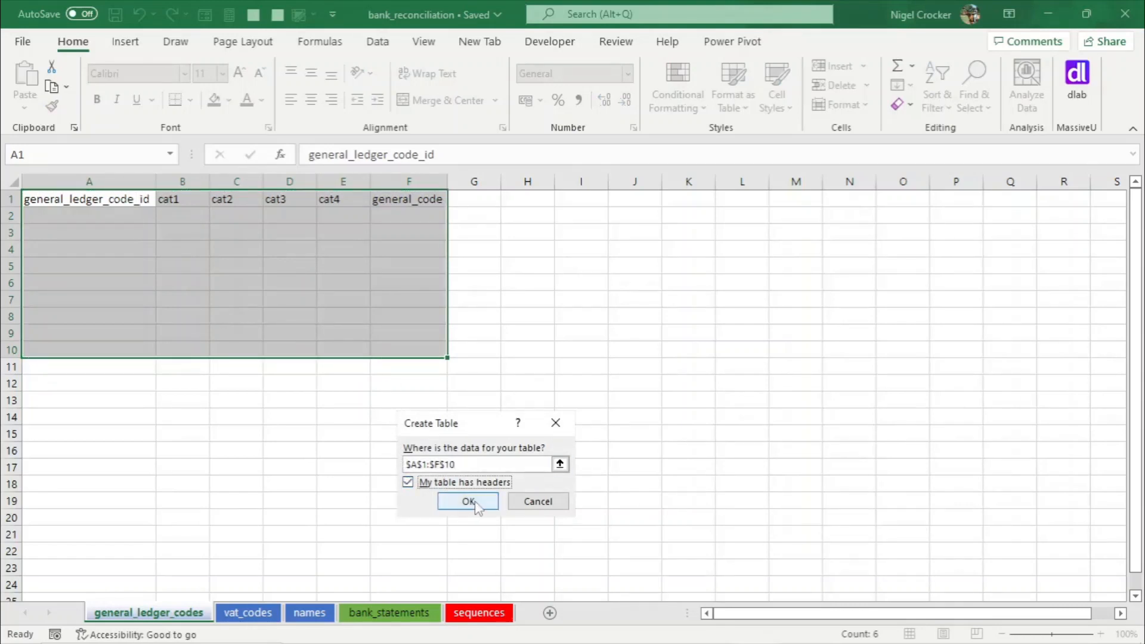
{"action": "left_click", "coordinate": [475, 501]}
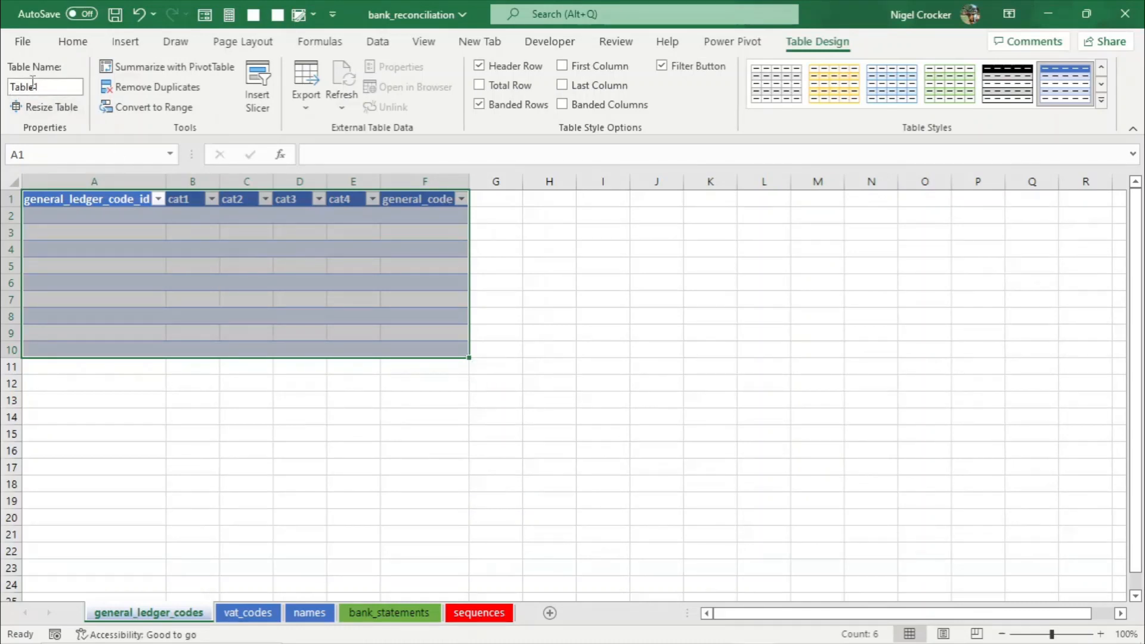
{"action": "left_click", "coordinate": [531, 285]}
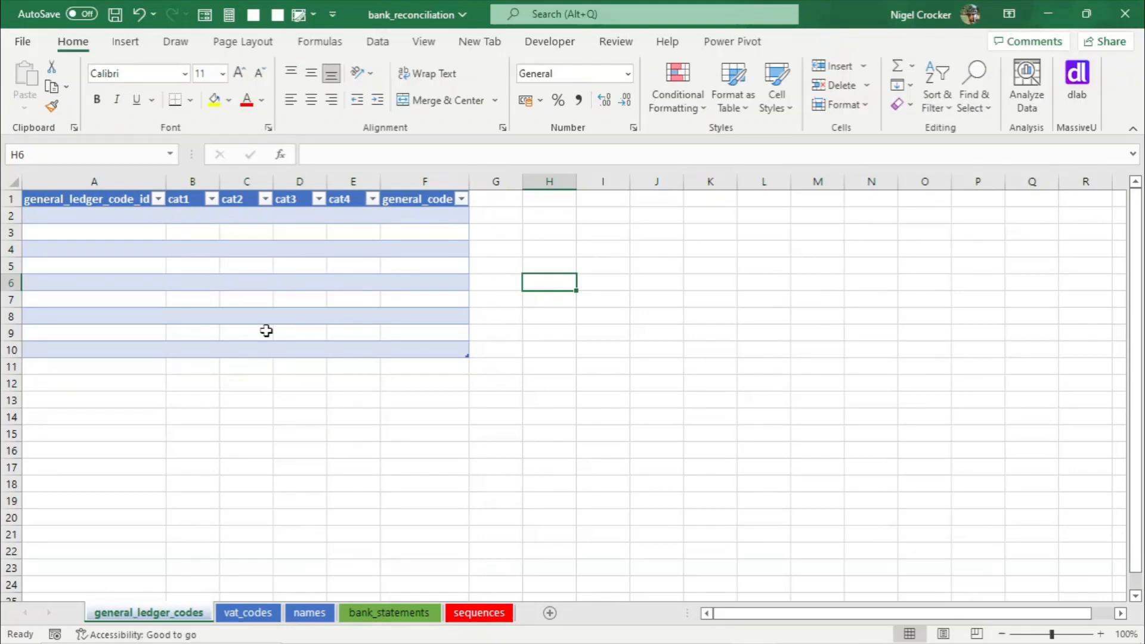
{"action": "left_click", "coordinate": [247, 283]}
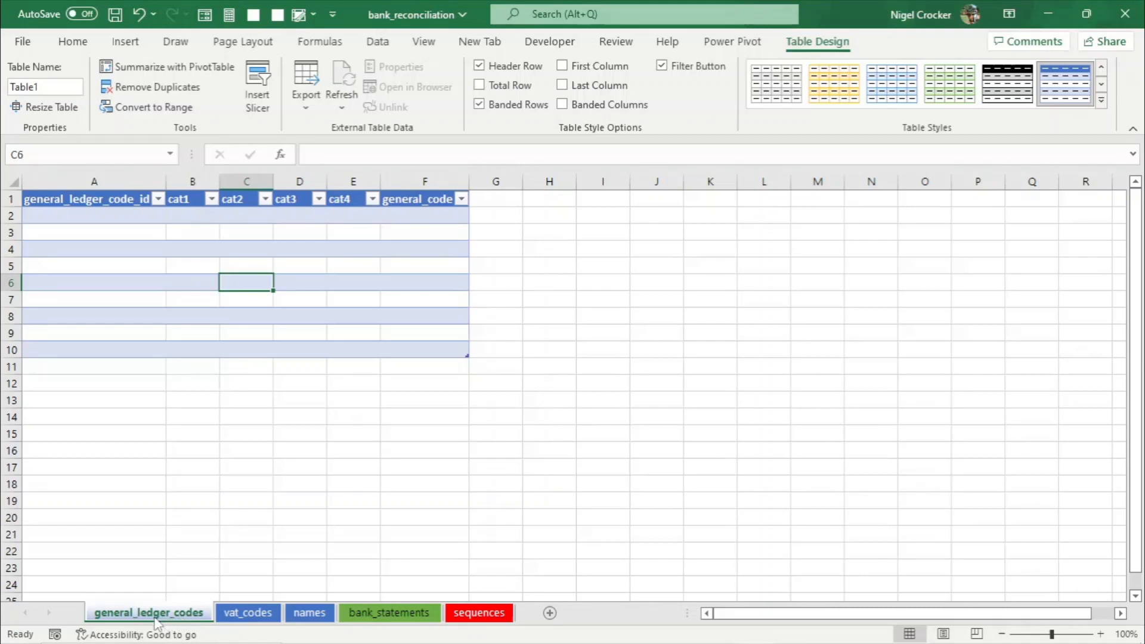
- Name the table general_ledger_codes by copying the sheet's name into the table name
{"action": "right_click", "coordinate": [180, 615]}
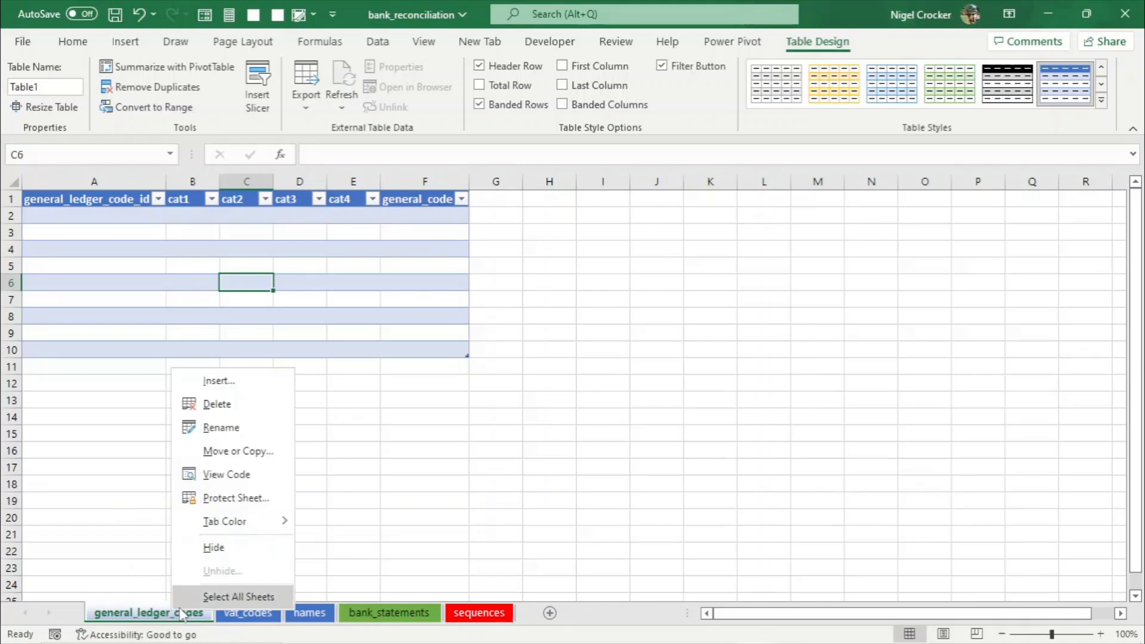
{"action": "left_click", "coordinate": [226, 439]}
{"action": "left_click", "coordinate": [183, 293]}
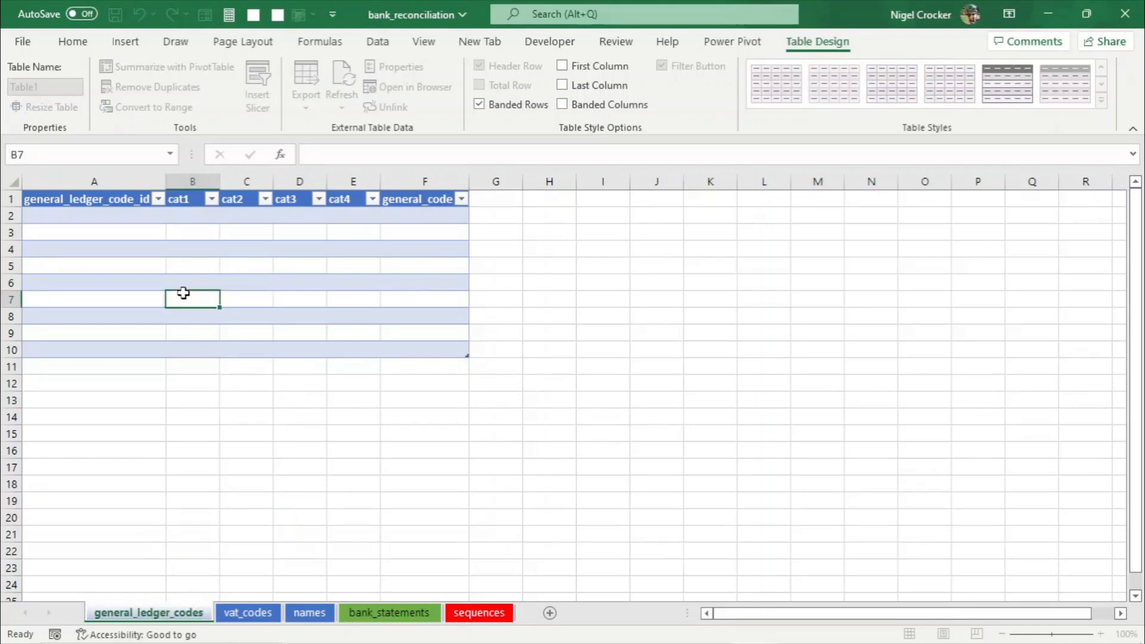
{"action": "left_click", "coordinate": [44, 88]}
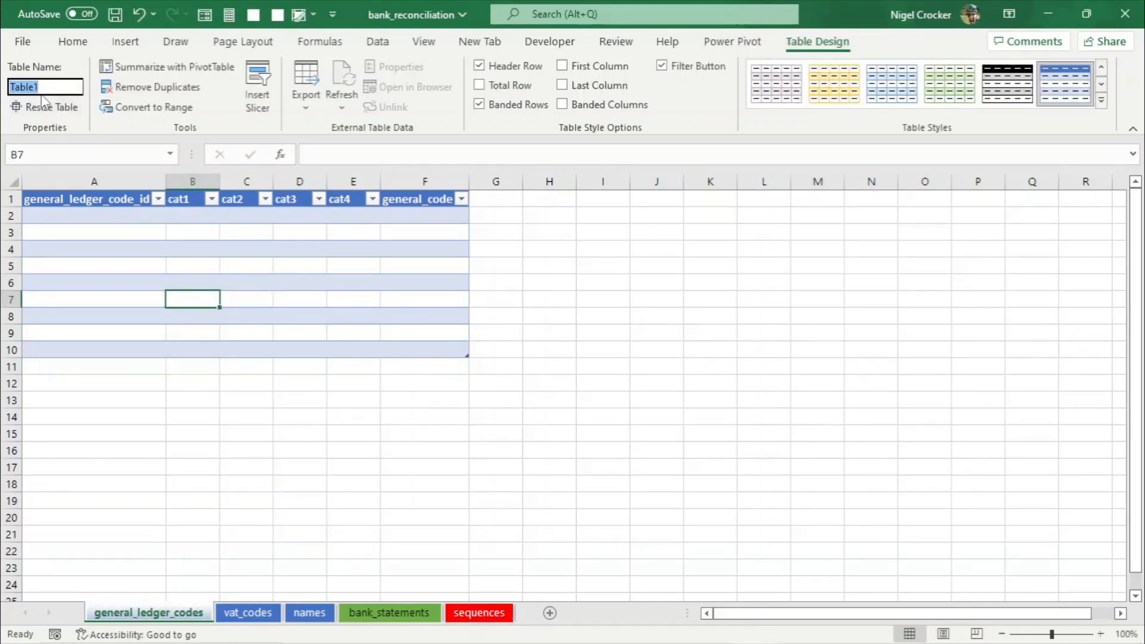
{"action": "key", "text": "ctrl+v"}
{"action": "left_click", "coordinate": [150, 260]}
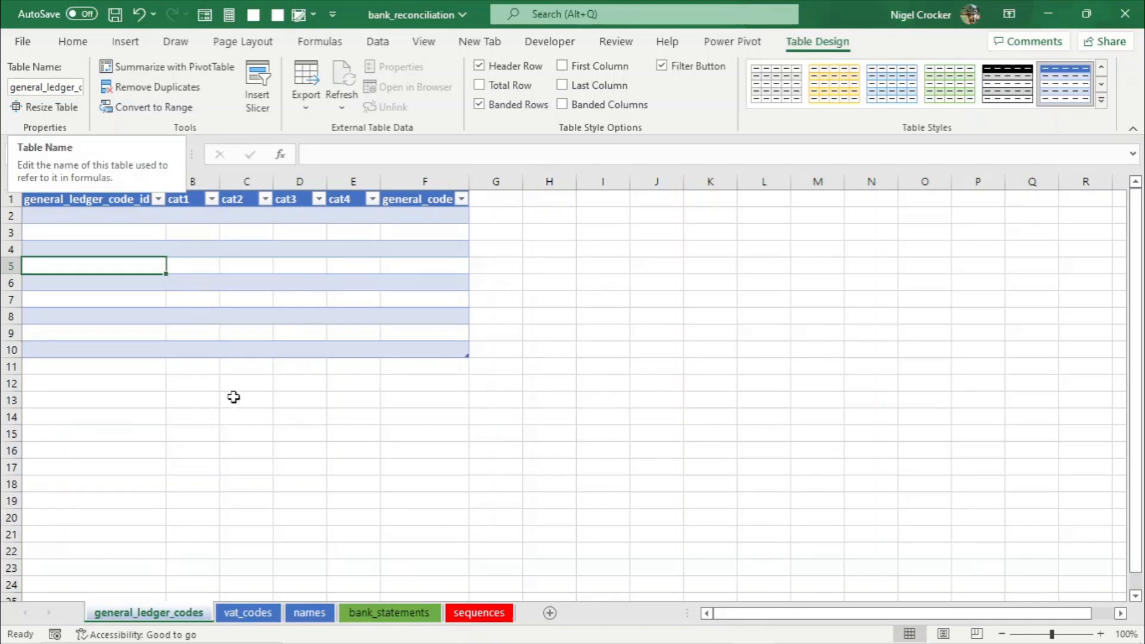
- Convert A1:C10 on the vat_codes sheet into a table with headers
{"action": "left_click", "coordinate": [257, 615]}
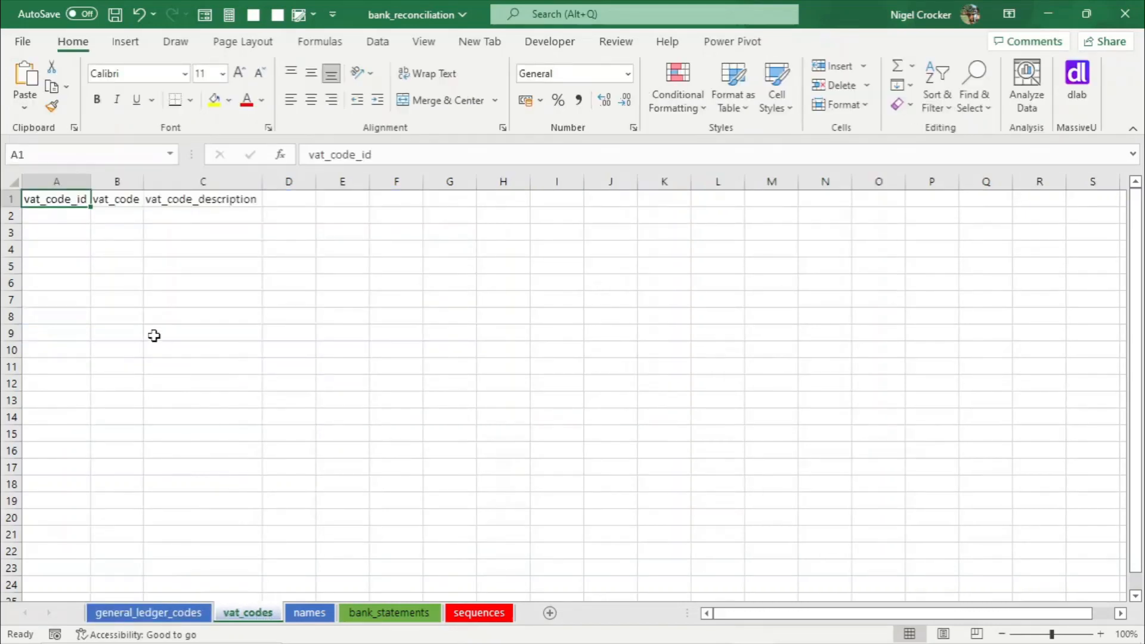
{"action": "left_click_drag", "start_coordinate": [54, 200], "coordinate": [234, 345]}
{"action": "key", "text": "ctrl+t"}
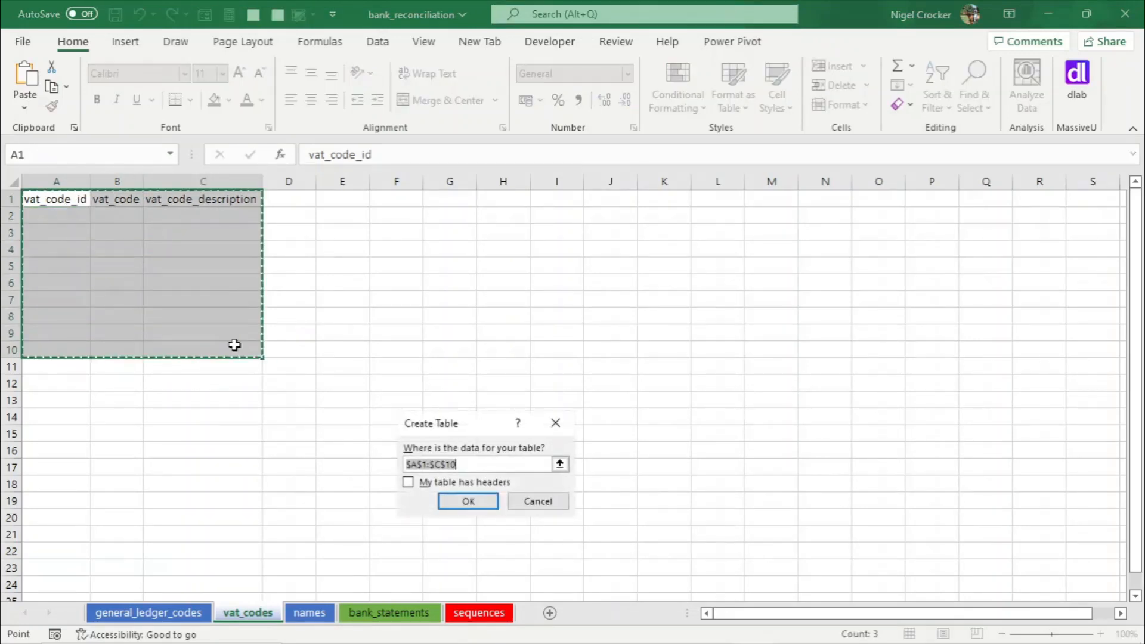
{"action": "left_click", "coordinate": [409, 483]}
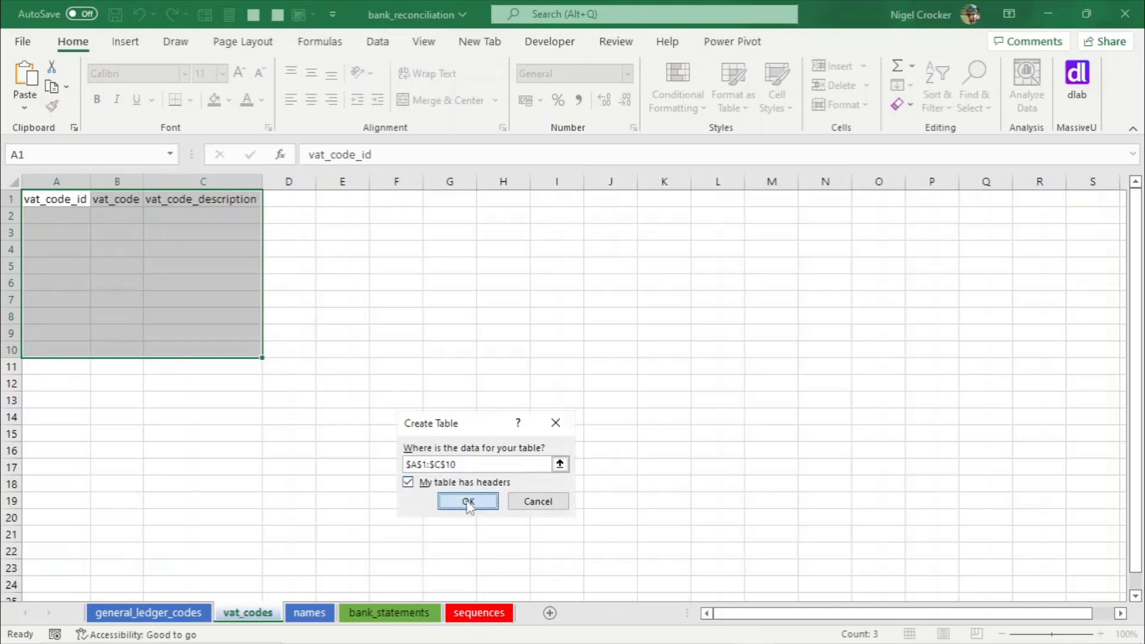
{"action": "left_click", "coordinate": [471, 503]}
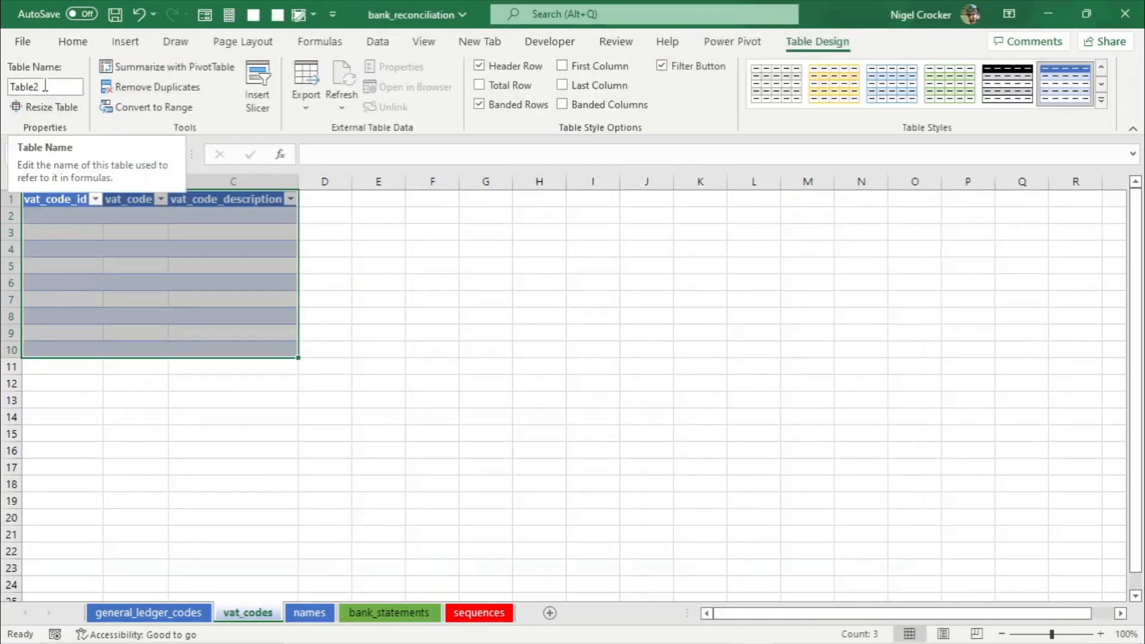
- Name the vat_codes table vat_codes by copying the sheet's name into the table name, then save the workbook
{"action": "right_click", "coordinate": [256, 612]}
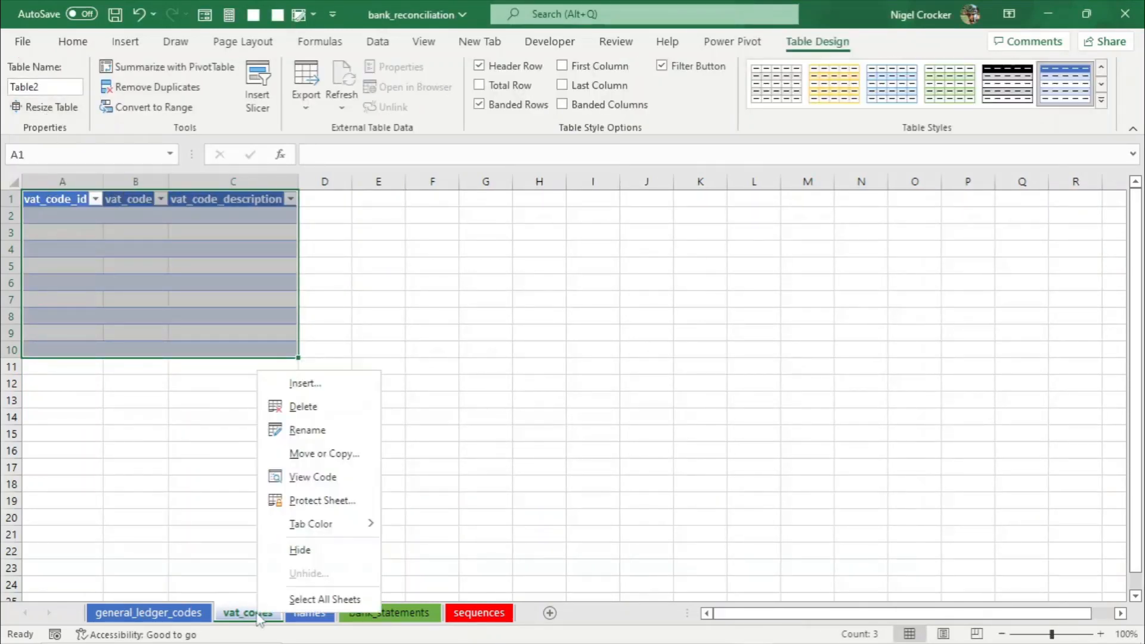
{"action": "left_click", "coordinate": [307, 430]}
{"action": "key", "text": "ctrl+c"}
{"action": "left_click", "coordinate": [232, 332]}
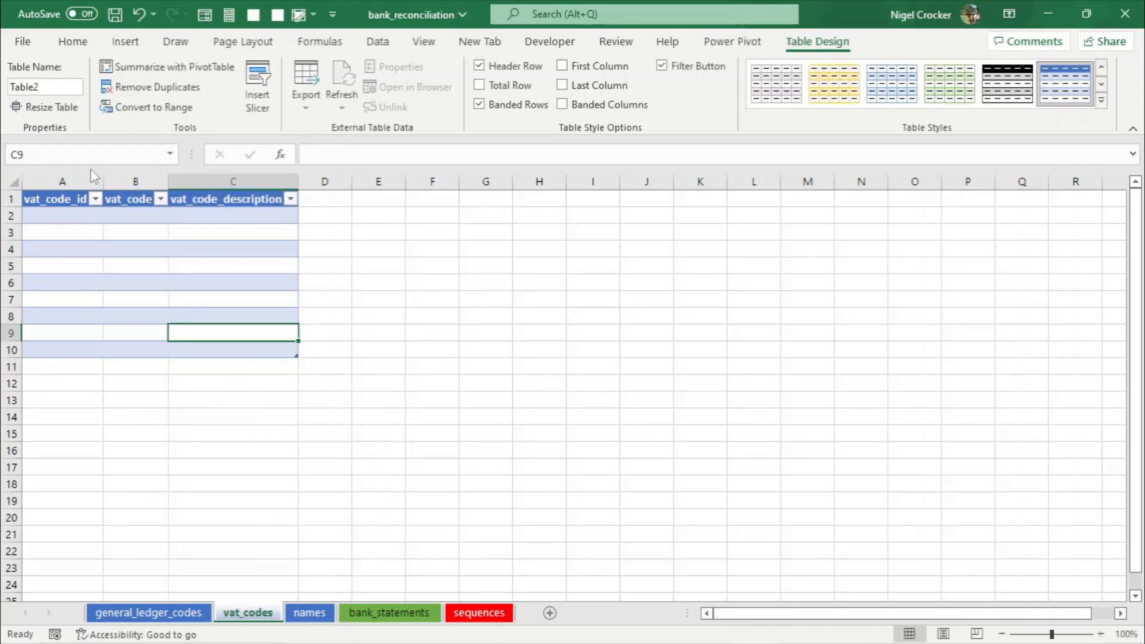
{"action": "left_click", "coordinate": [40, 88]}
{"action": "key", "text": "ctrl+v"}
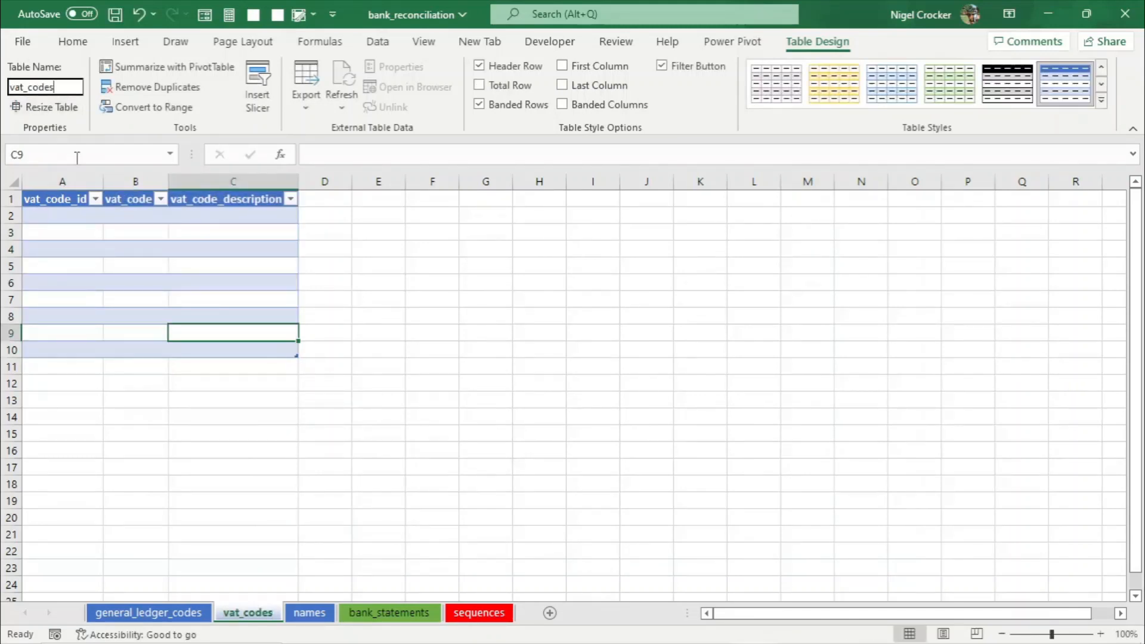
{"action": "left_click", "coordinate": [140, 249]}
{"action": "key", "text": "ctrl+s"}
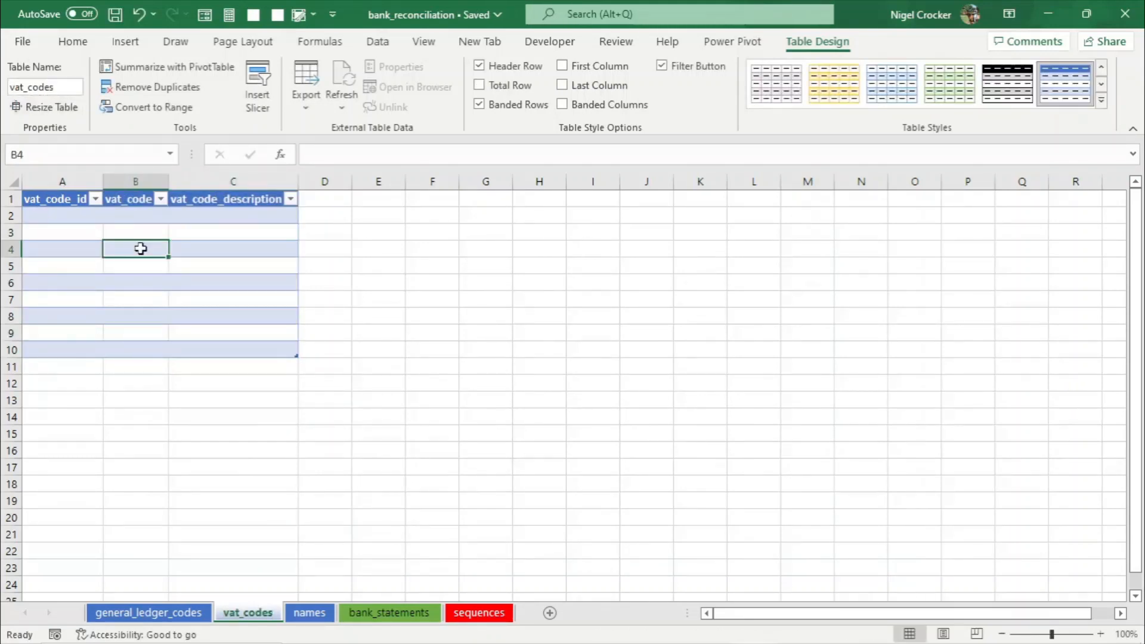
- Convert A1:B10 on the names sheet into a table with headers
{"action": "left_click", "coordinate": [320, 618]}
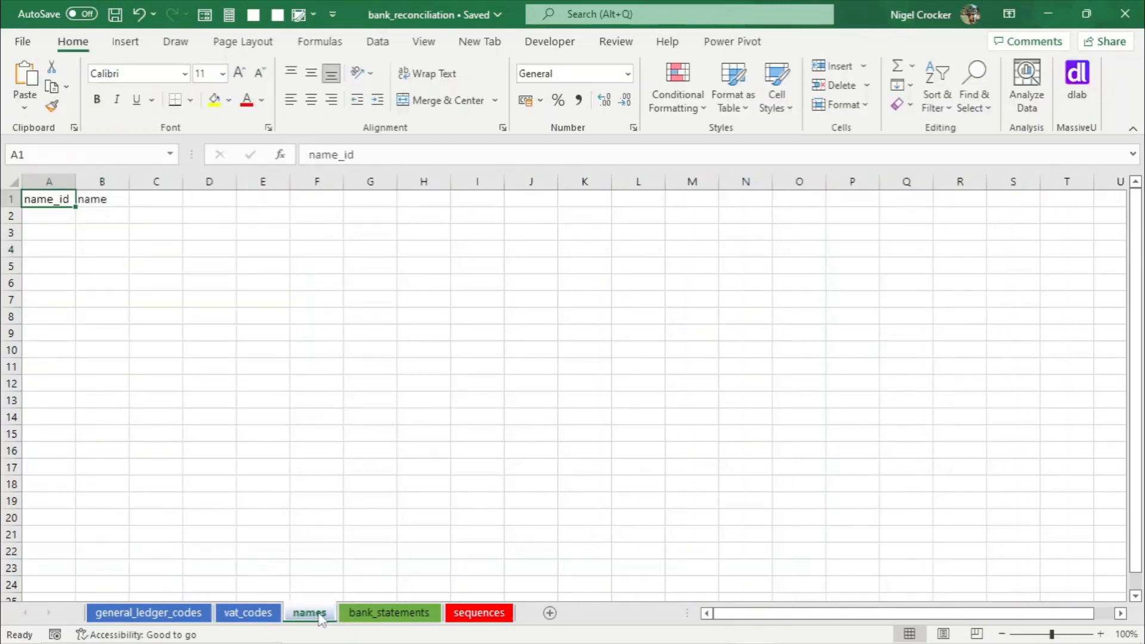
{"action": "left_click_drag", "start_coordinate": [51, 198], "coordinate": [97, 345]}
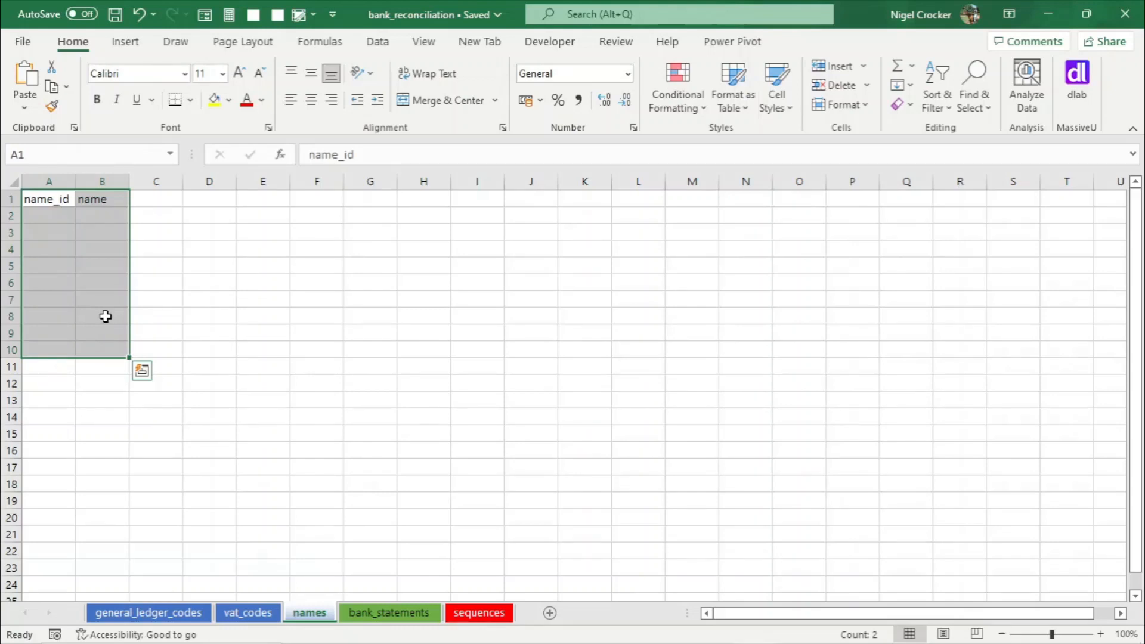
{"action": "key", "text": "ctrl+t"}
{"action": "left_click", "coordinate": [409, 482]}
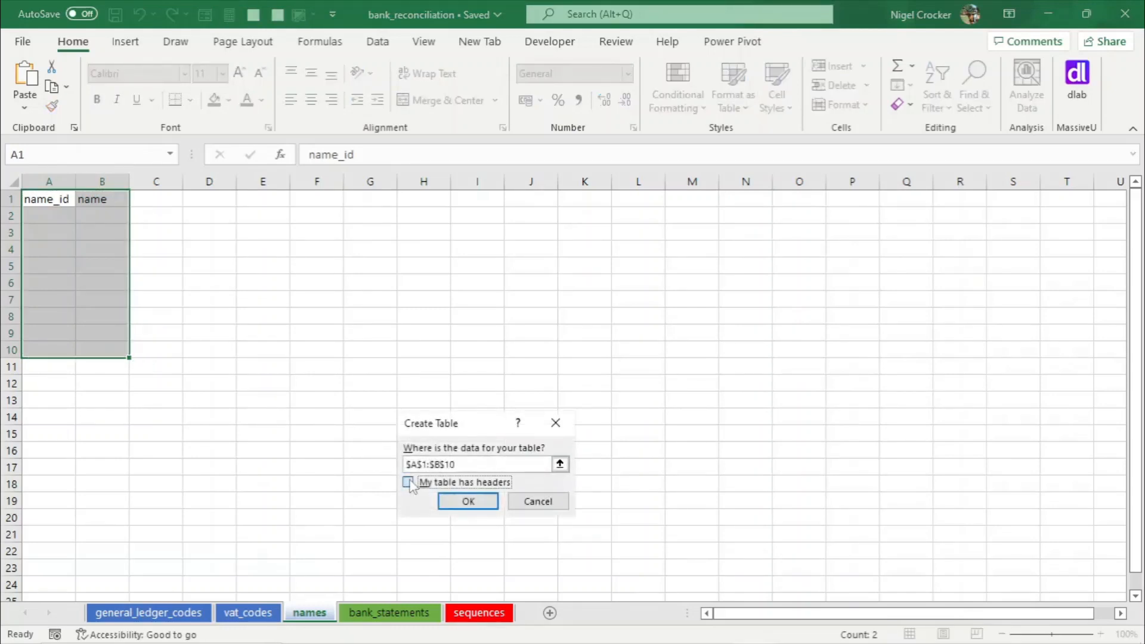
{"action": "left_click", "coordinate": [468, 501]}
{"action": "left_click", "coordinate": [62, 217]}
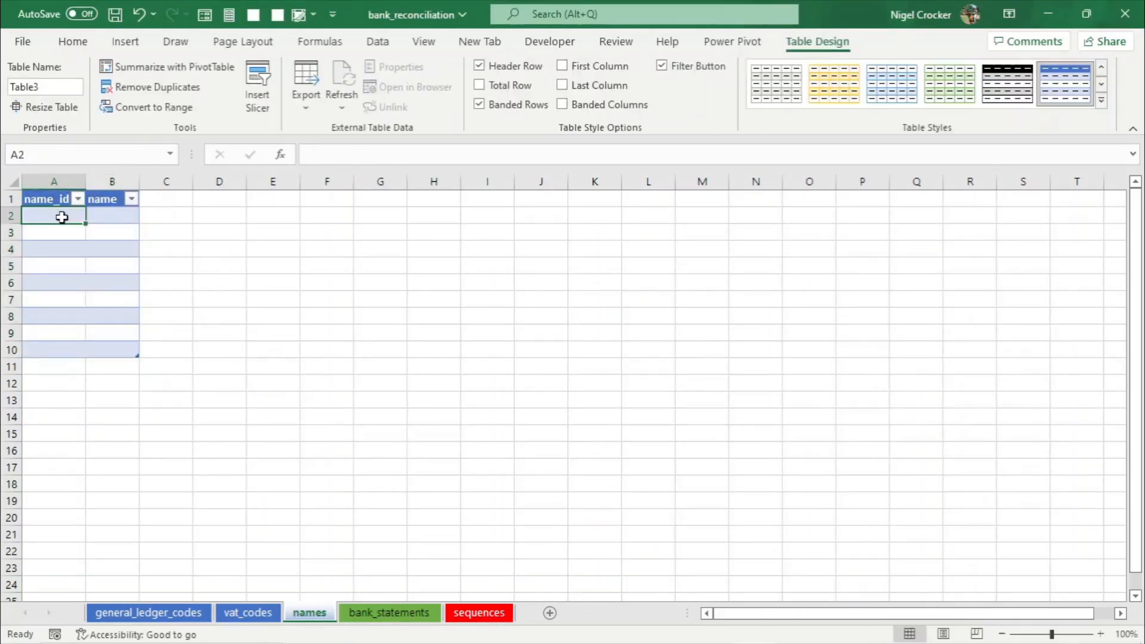
- Rename the names sheet's table as names
{"action": "right_click", "coordinate": [311, 614]}
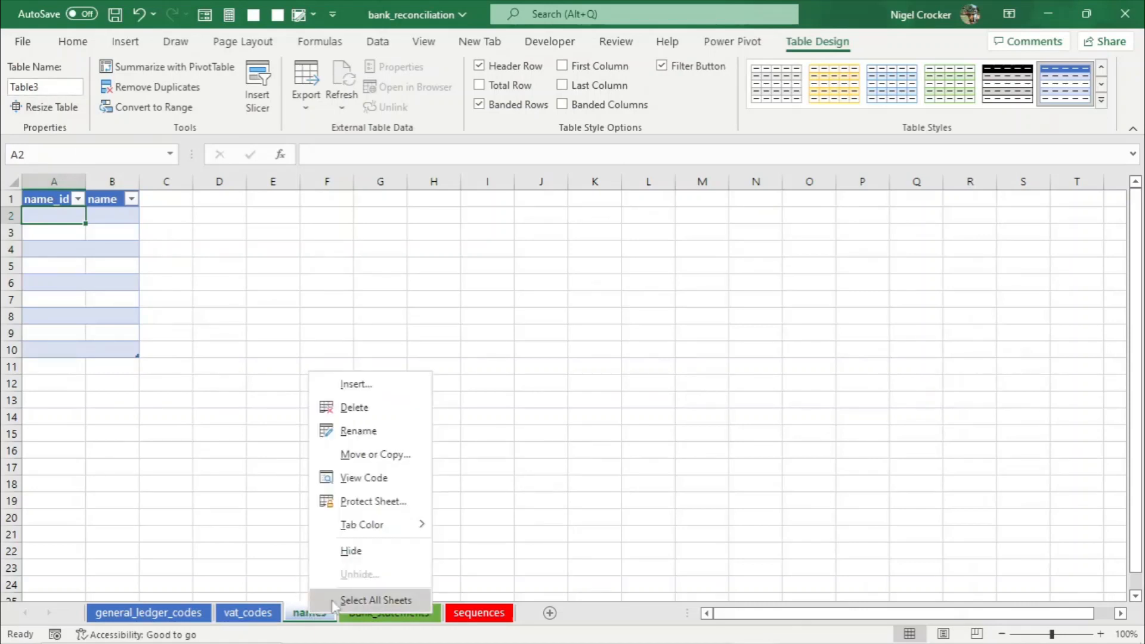
{"action": "left_click", "coordinate": [375, 431]}
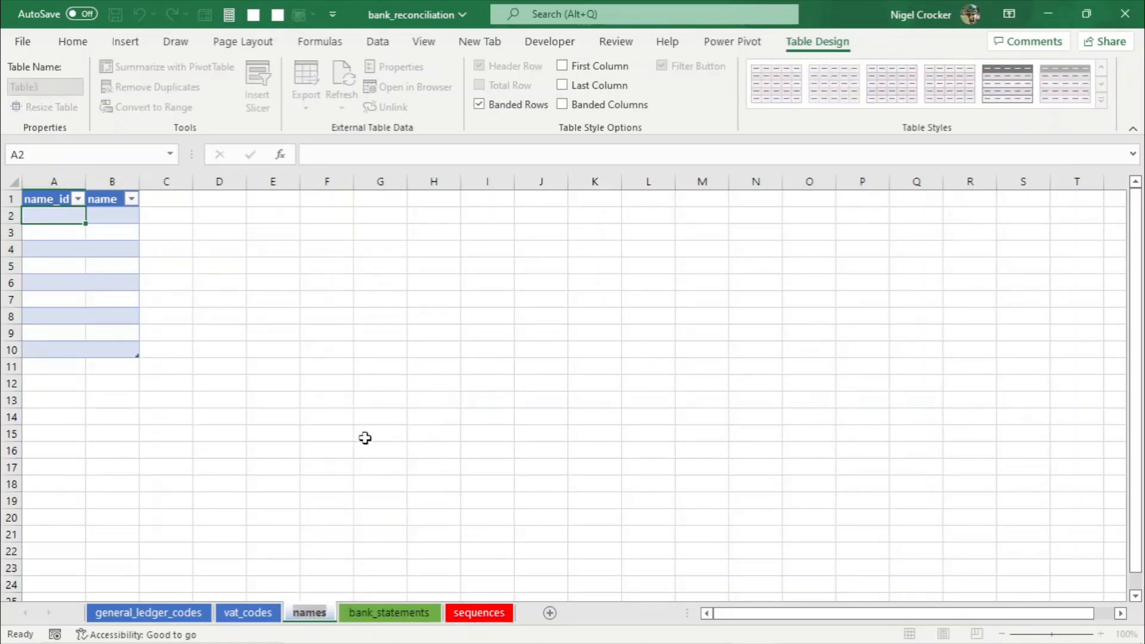
{"action": "left_click", "coordinate": [106, 265]}
{"action": "left_click", "coordinate": [33, 85]}
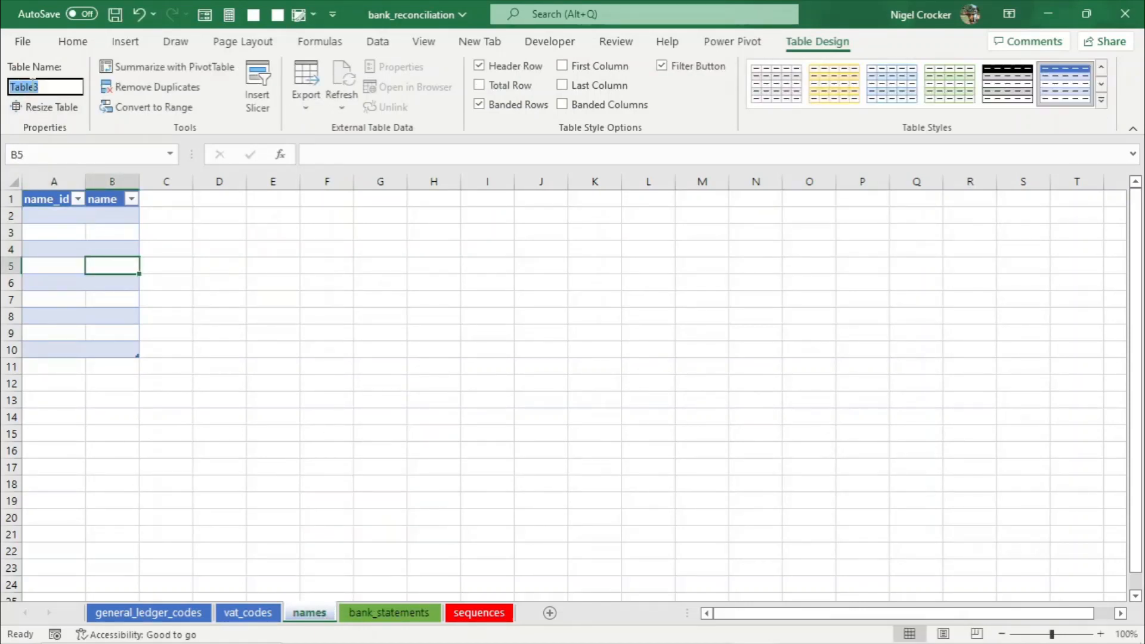
{"action": "type", "text": "names"}
{"action": "left_click", "coordinate": [74, 269]}
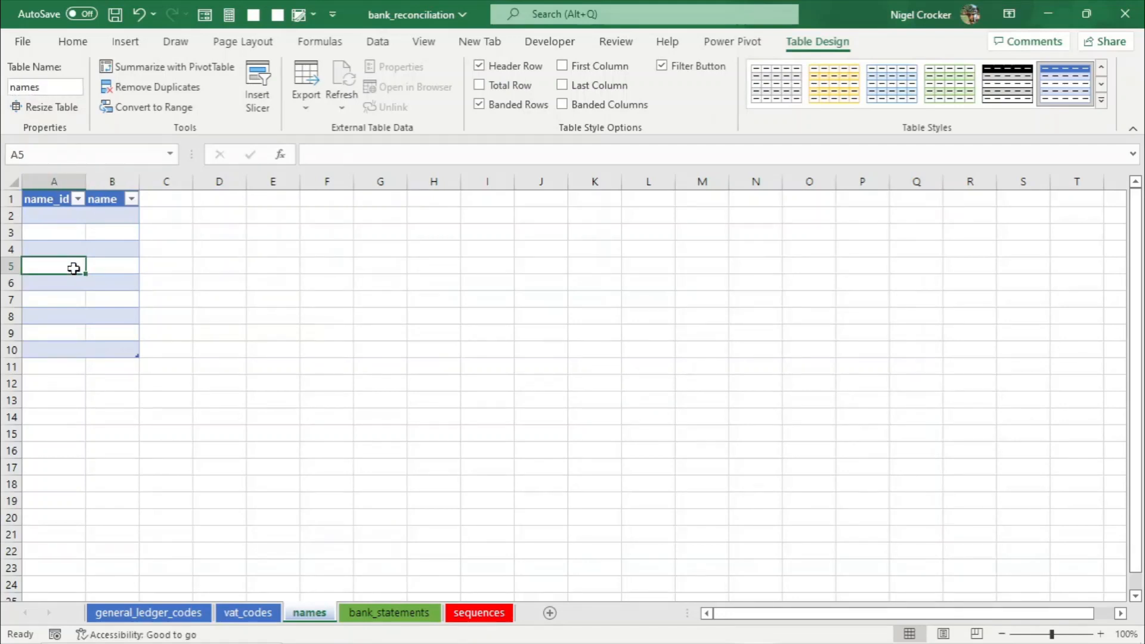
- Convert A1:H10 on the bank_statements sheet into a table with headers
{"action": "left_click", "coordinate": [398, 616]}
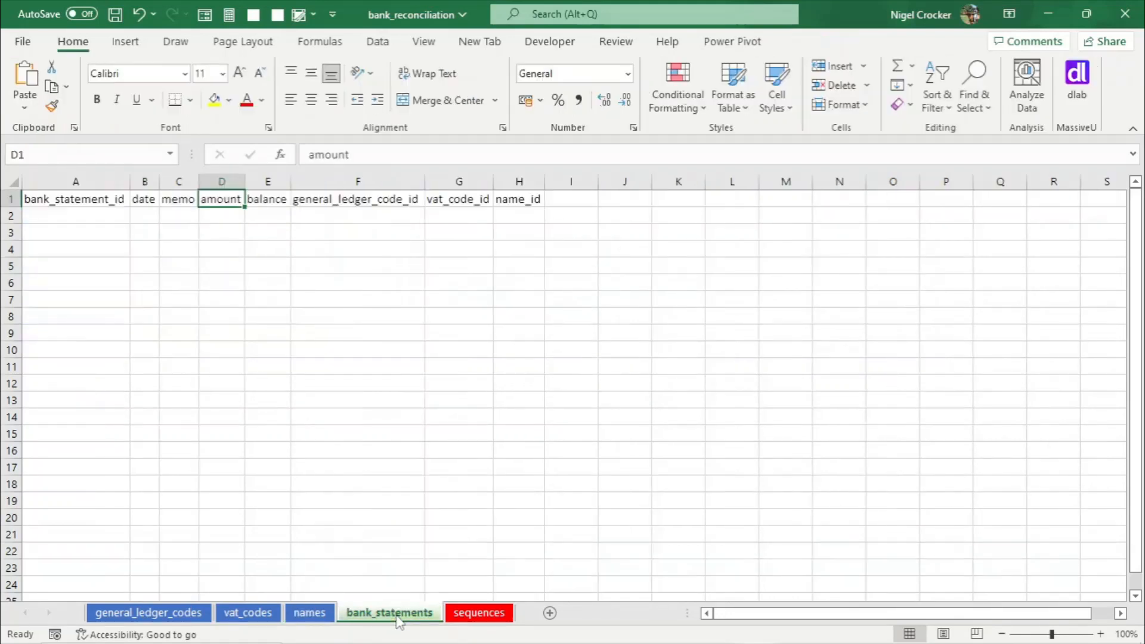
{"action": "left_click_drag", "start_coordinate": [102, 195], "coordinate": [529, 355]}
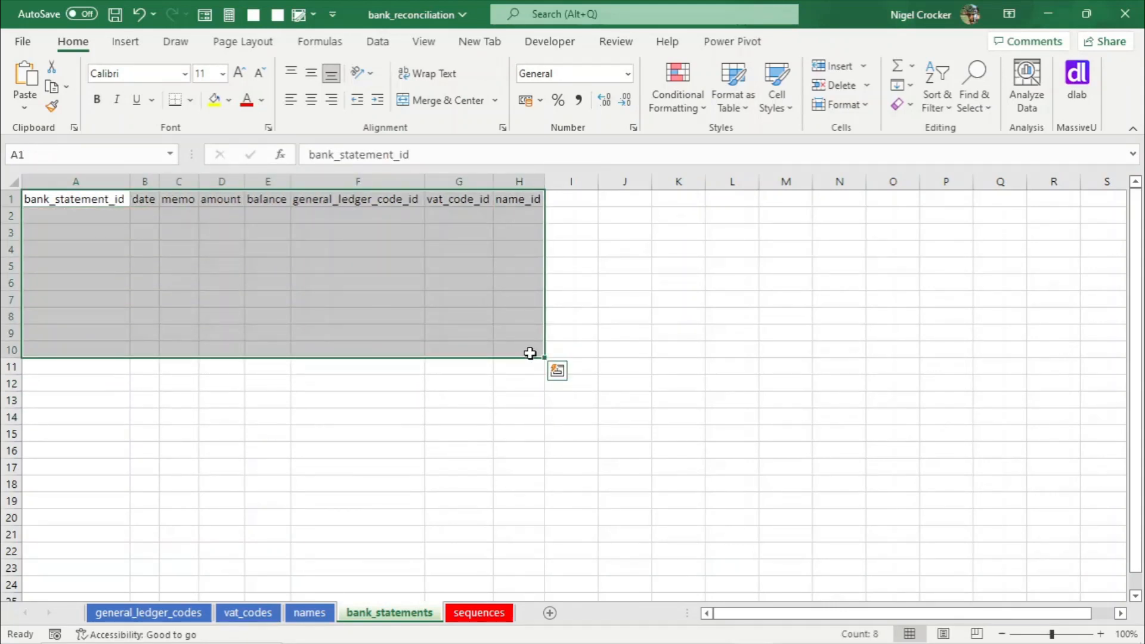
{"action": "key", "text": "ctrl+t"}
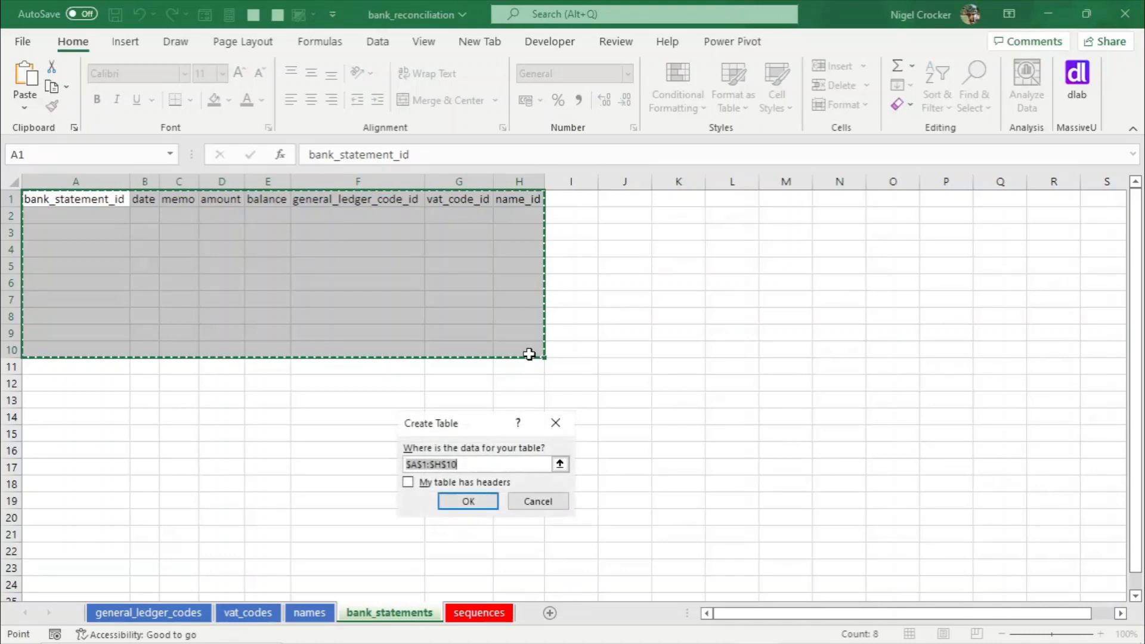
{"action": "left_click", "coordinate": [408, 482]}
{"action": "left_click", "coordinate": [468, 500]}
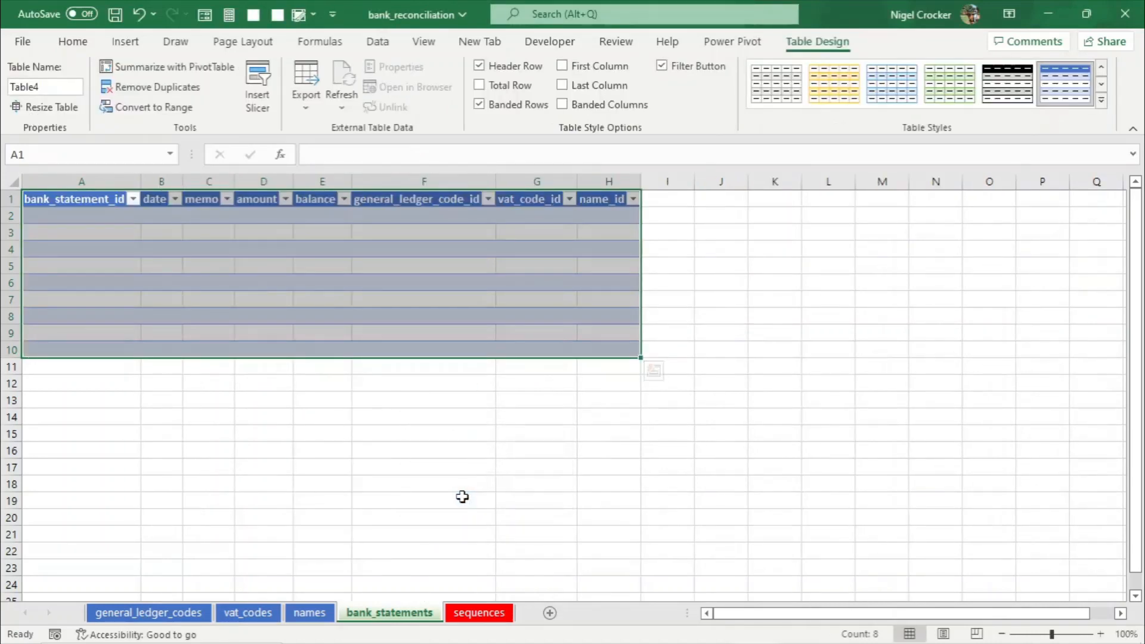
- Name the table bank_statements by copying the sheet's name into the table name
{"action": "right_click", "coordinate": [392, 614]}
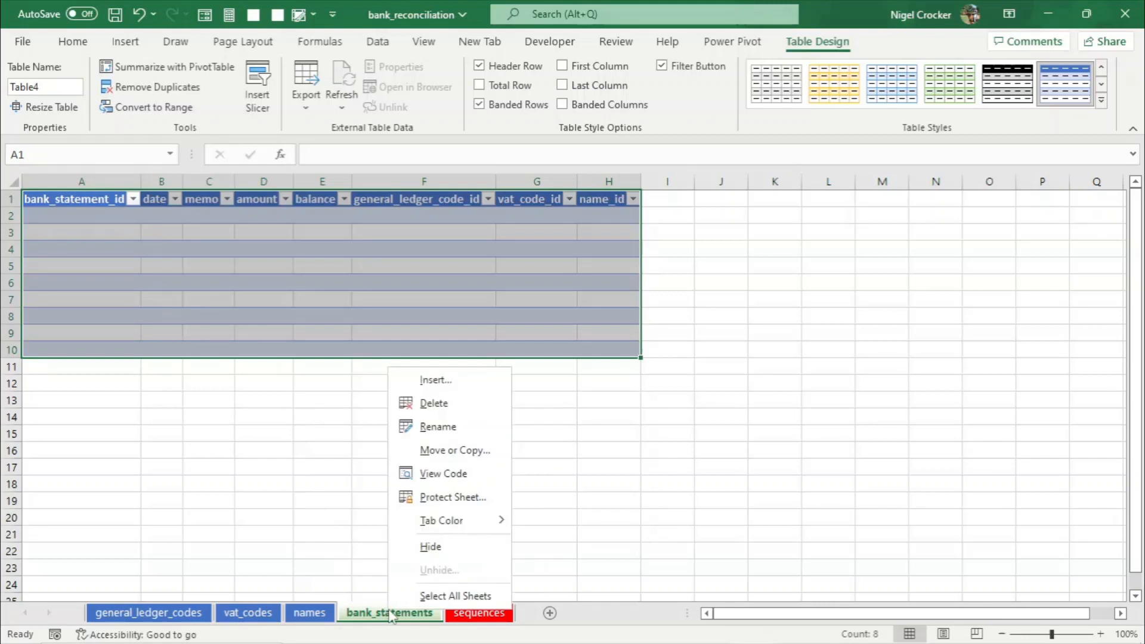
{"action": "left_click", "coordinate": [442, 427]}
{"action": "key", "text": "ctrl+c"}
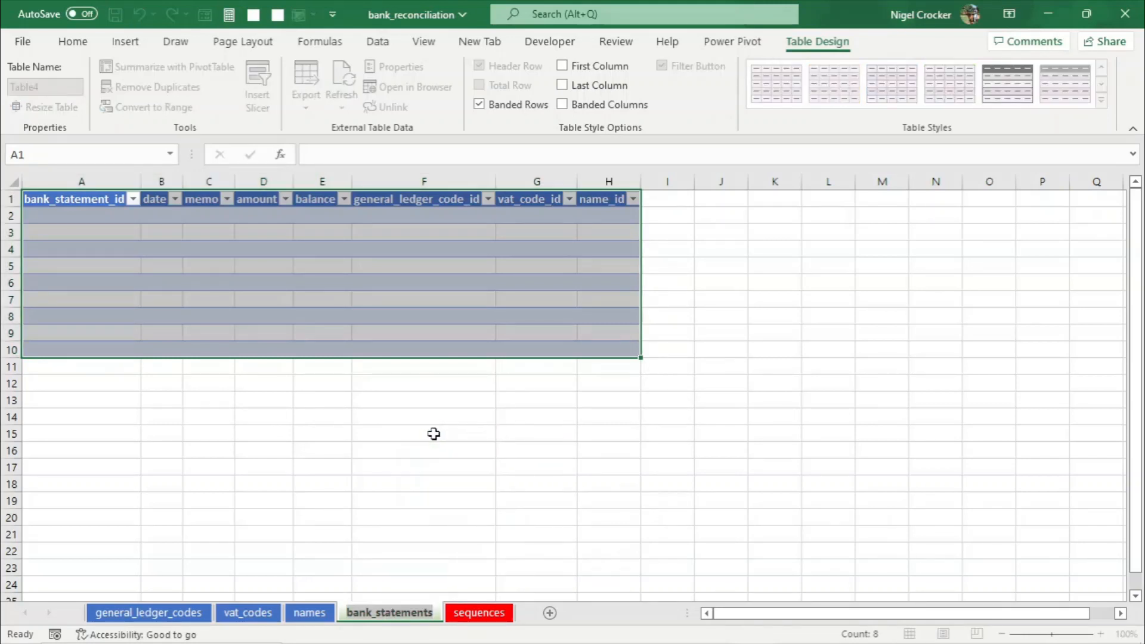
{"action": "left_click", "coordinate": [230, 289]}
{"action": "left_click", "coordinate": [54, 91]}
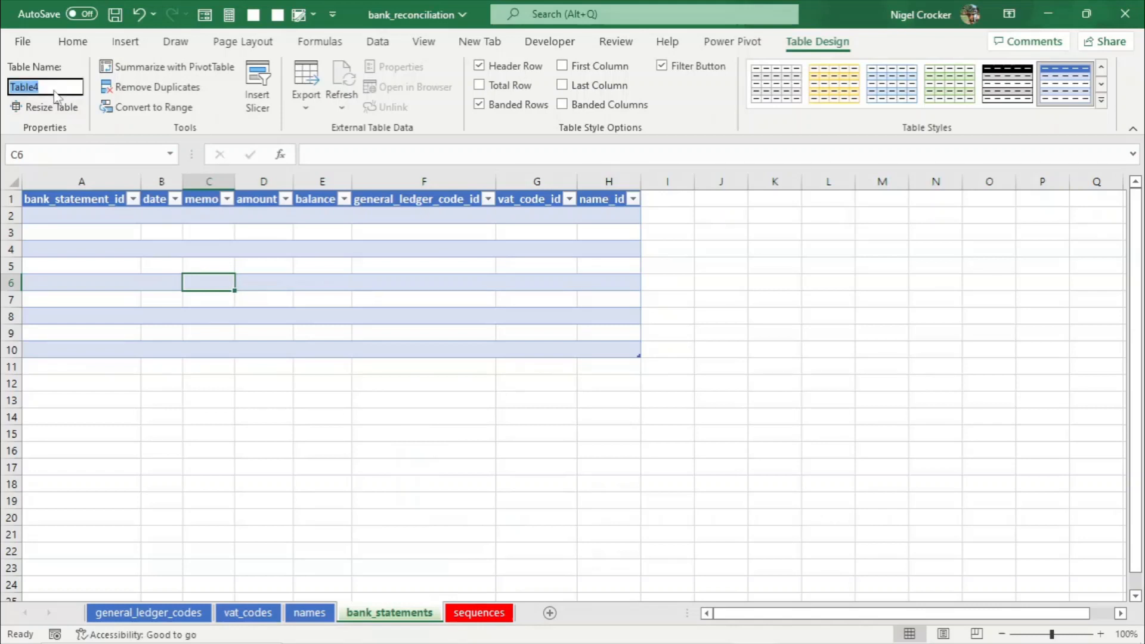
{"action": "key", "text": "ctrl+v"}
{"action": "left_click", "coordinate": [281, 297]}
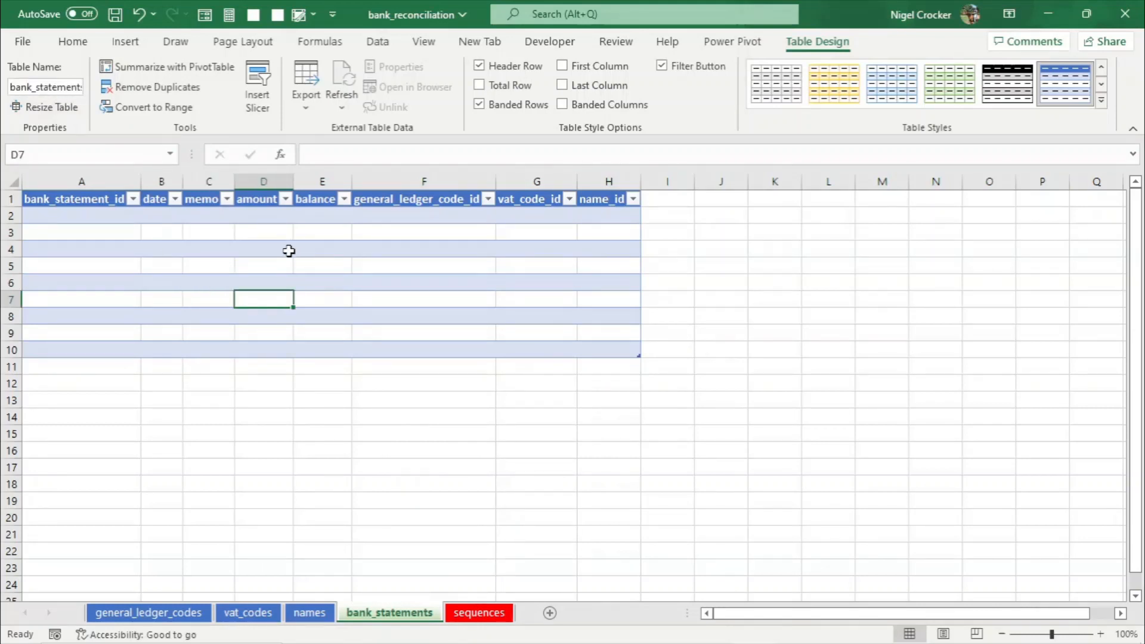
- Apply a green table style to the bank_statements table
{"action": "left_click", "coordinate": [191, 612]}
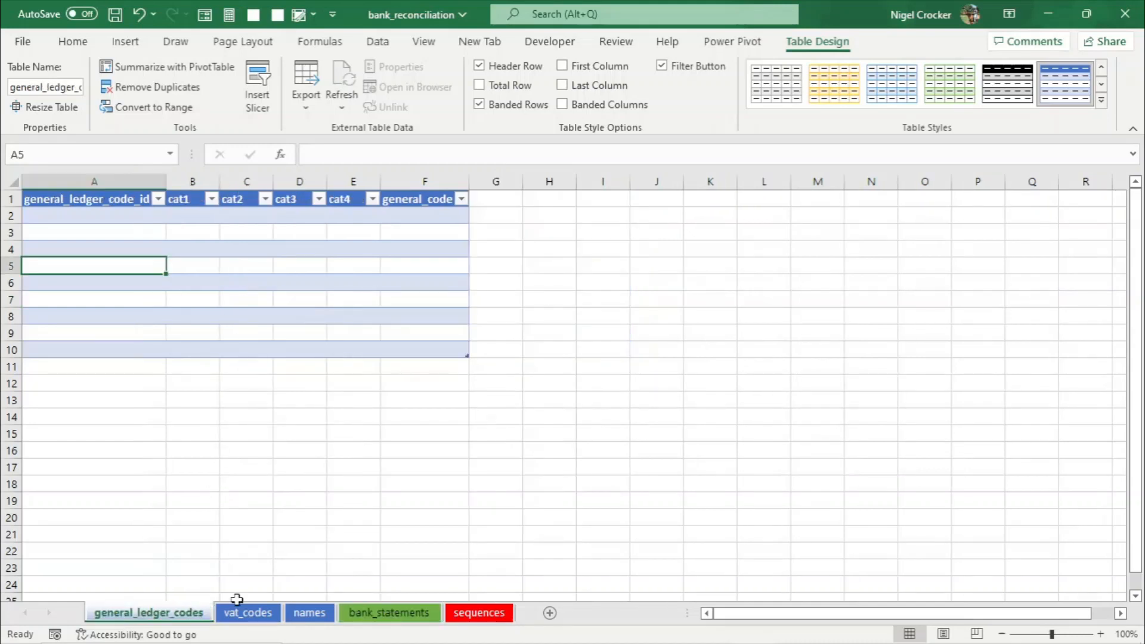
{"action": "left_click", "coordinate": [378, 615]}
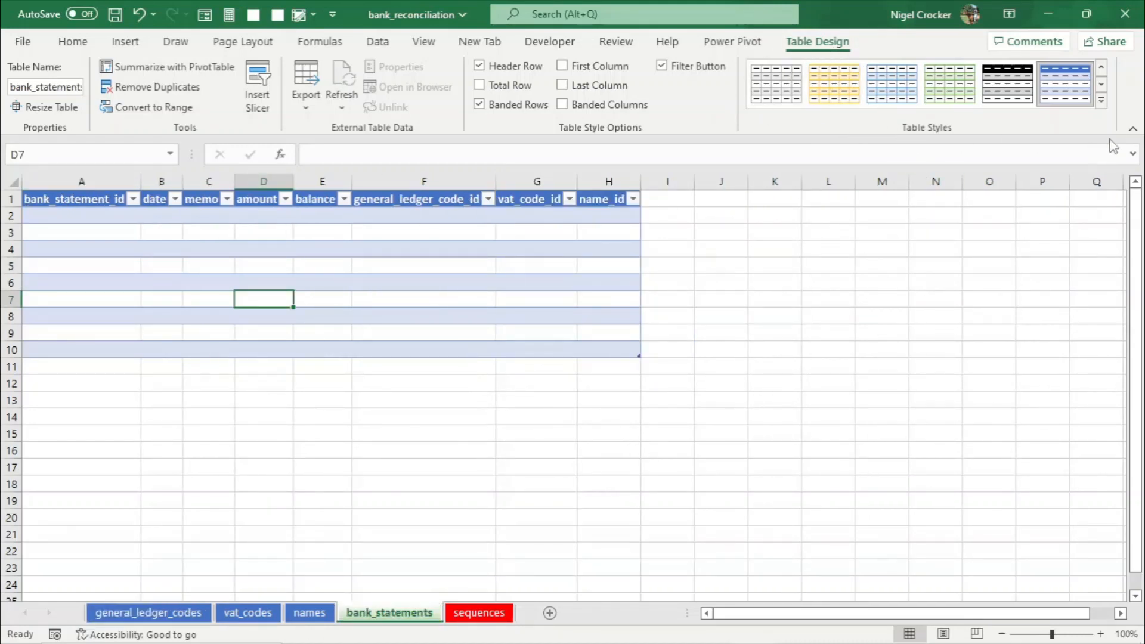
{"action": "left_click", "coordinate": [1101, 100]}
{"action": "left_click", "coordinate": [768, 195]}
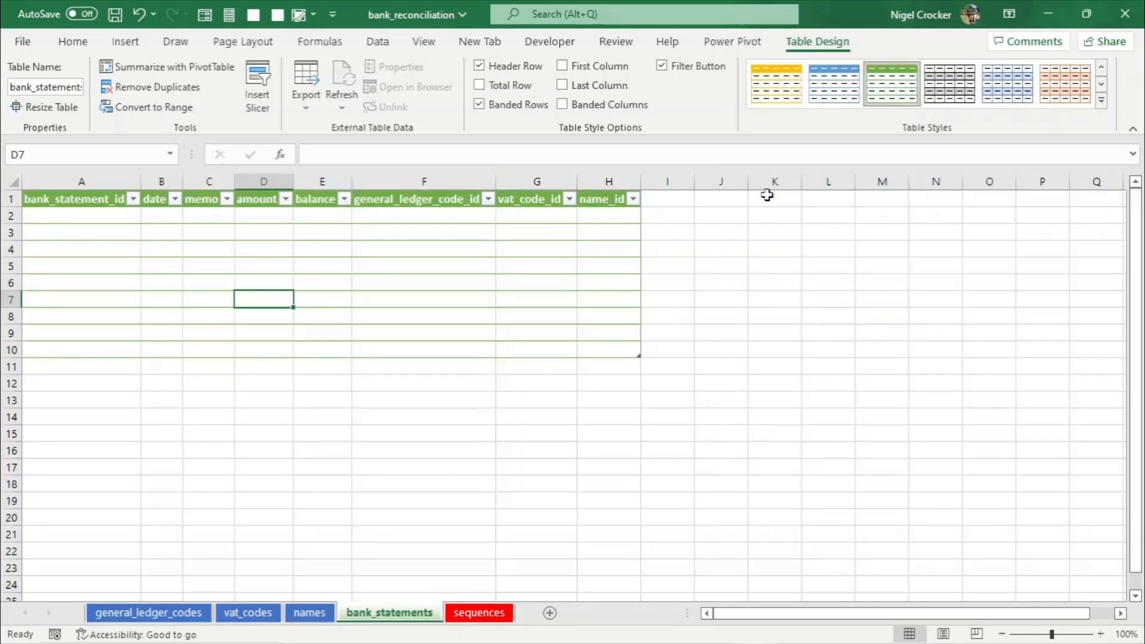
{"action": "left_click", "coordinate": [463, 243]}
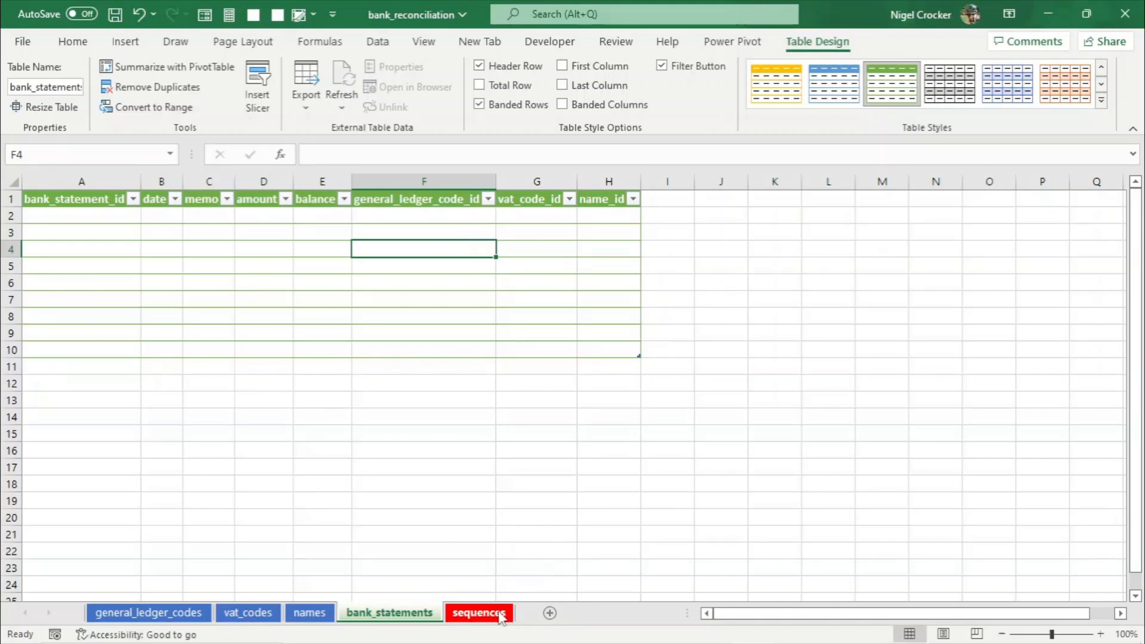
- Convert A1:D5 on the sequences sheet into a table with headers
{"action": "left_click", "coordinate": [479, 612]}
{"action": "left_click_drag", "start_coordinate": [83, 199], "coordinate": [302, 261]}
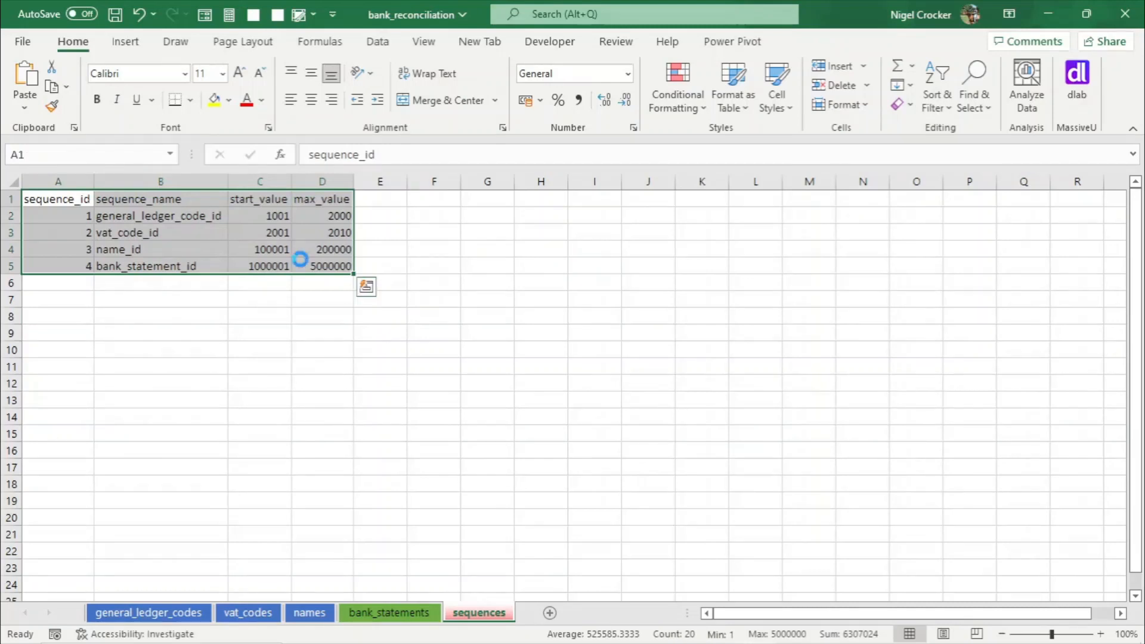
{"action": "key", "text": "ctrl+t"}
{"action": "left_click", "coordinate": [465, 501]}
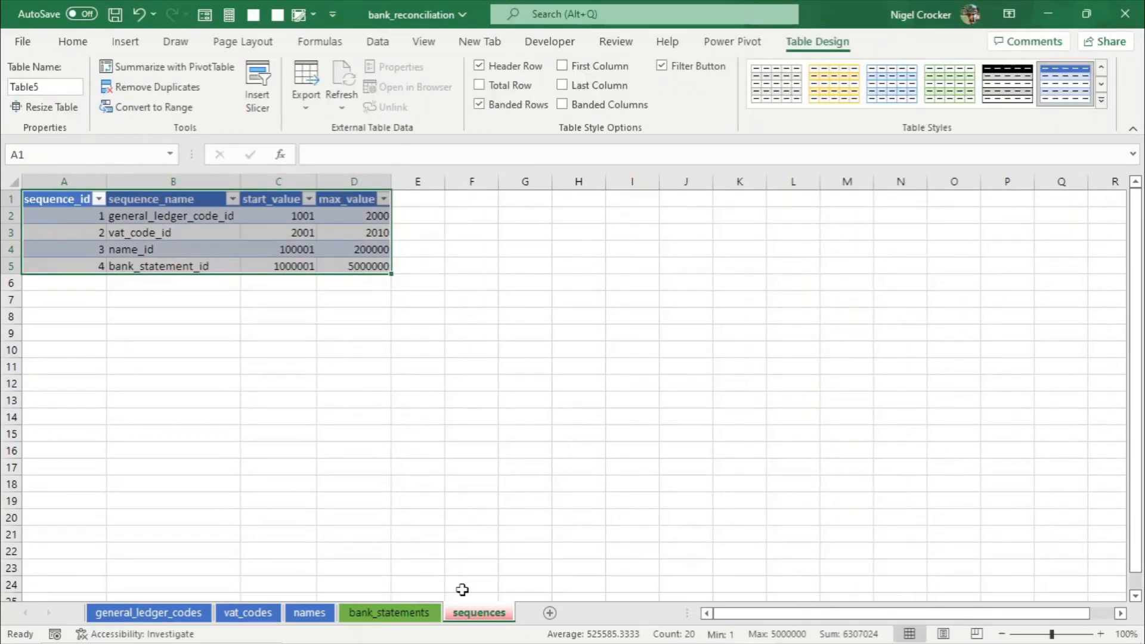
- Rename the sequences sheet's table as sequences
{"action": "right_click", "coordinate": [481, 612]}
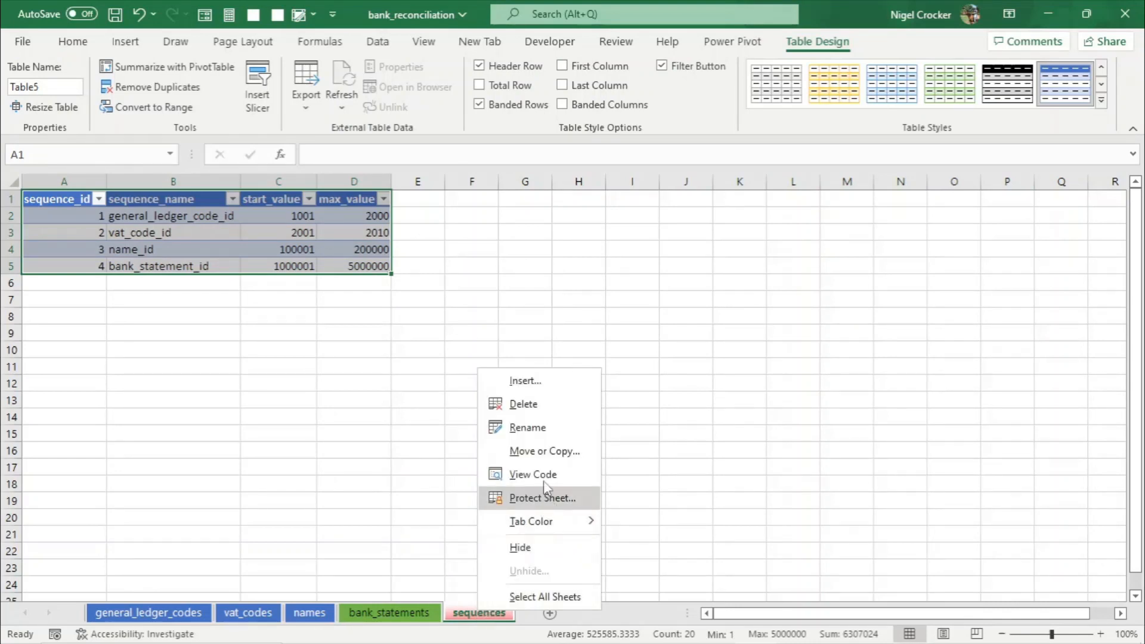
{"action": "left_click", "coordinate": [524, 431]}
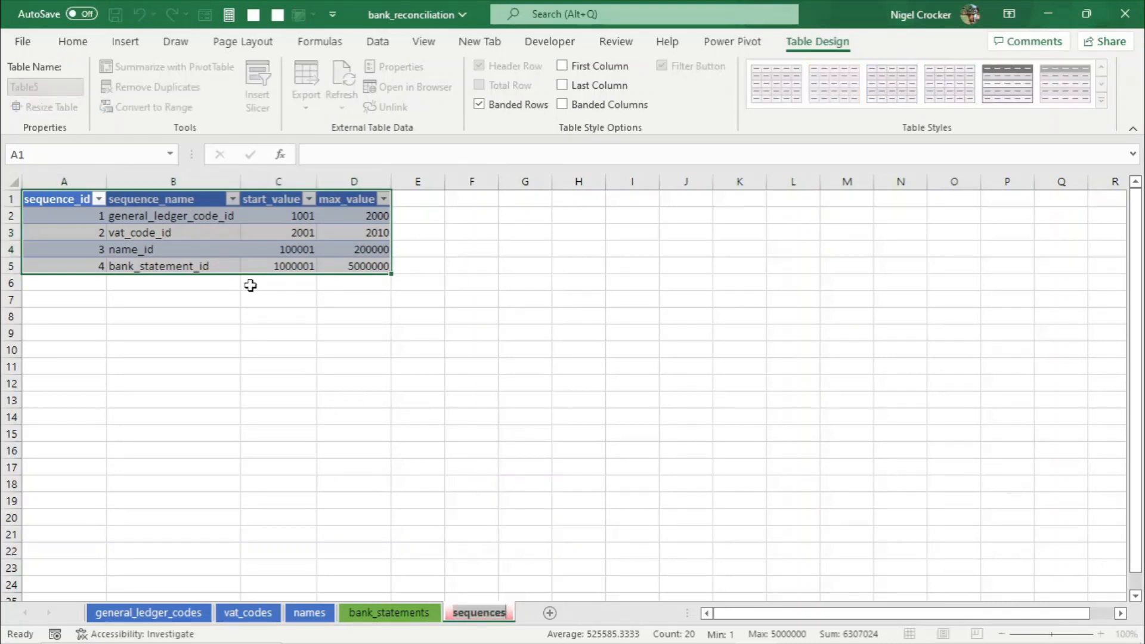
{"action": "left_click", "coordinate": [224, 232]}
{"action": "left_click", "coordinate": [49, 87]}
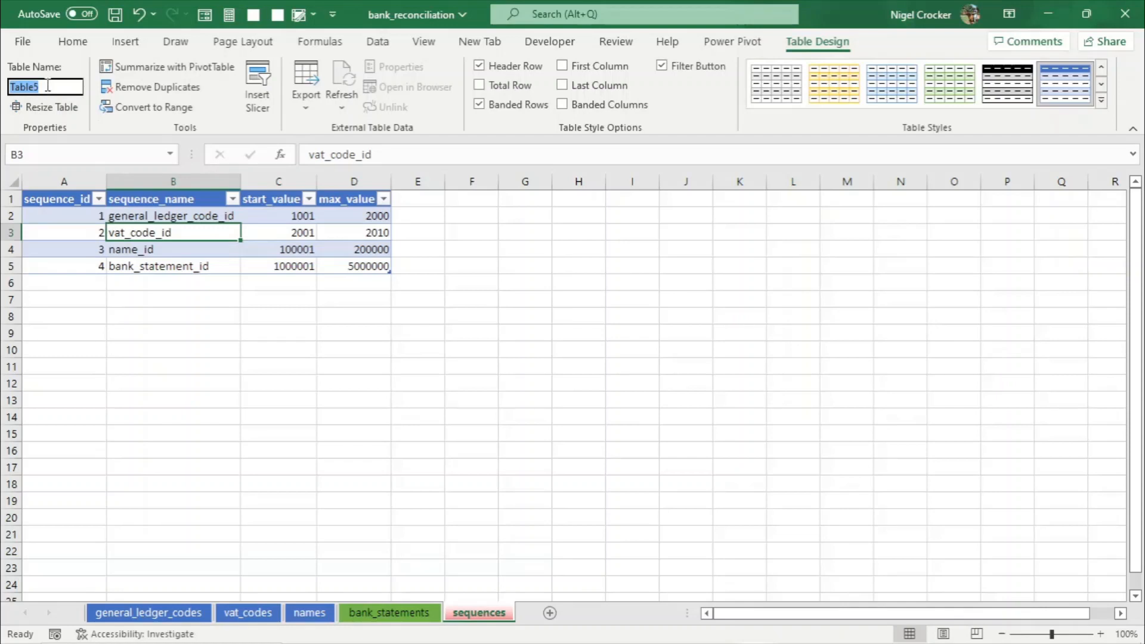
{"action": "type", "text": "sequences"}
{"action": "left_click", "coordinate": [296, 246]}
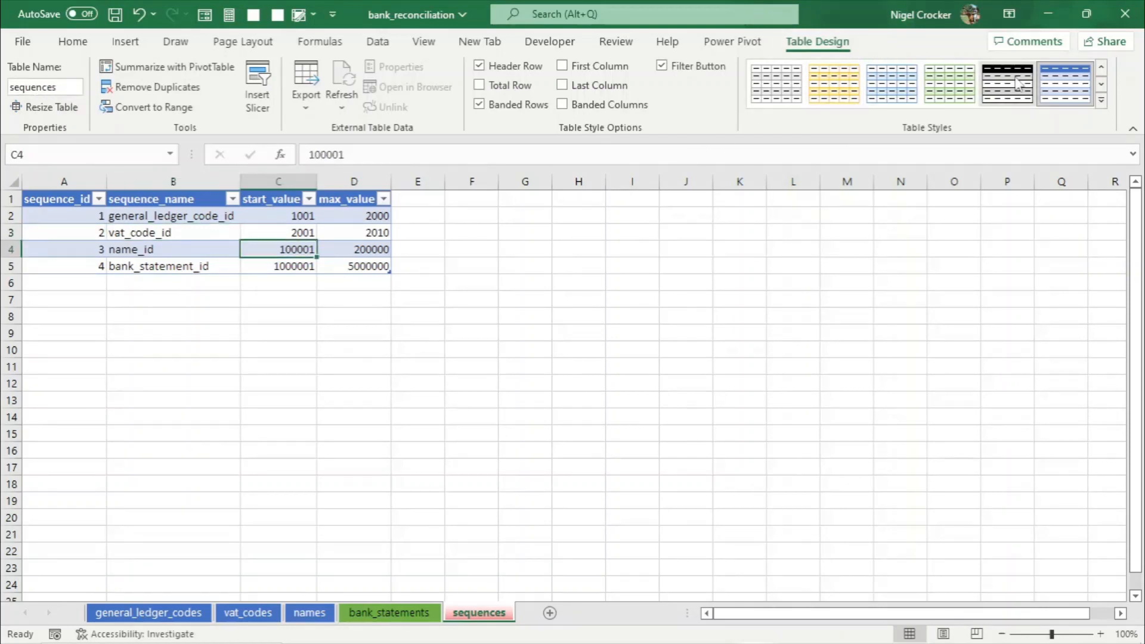
- Give the sequences table an orange table style and set the sequences sheet's tab colour to orange
{"action": "left_click", "coordinate": [1103, 107]}
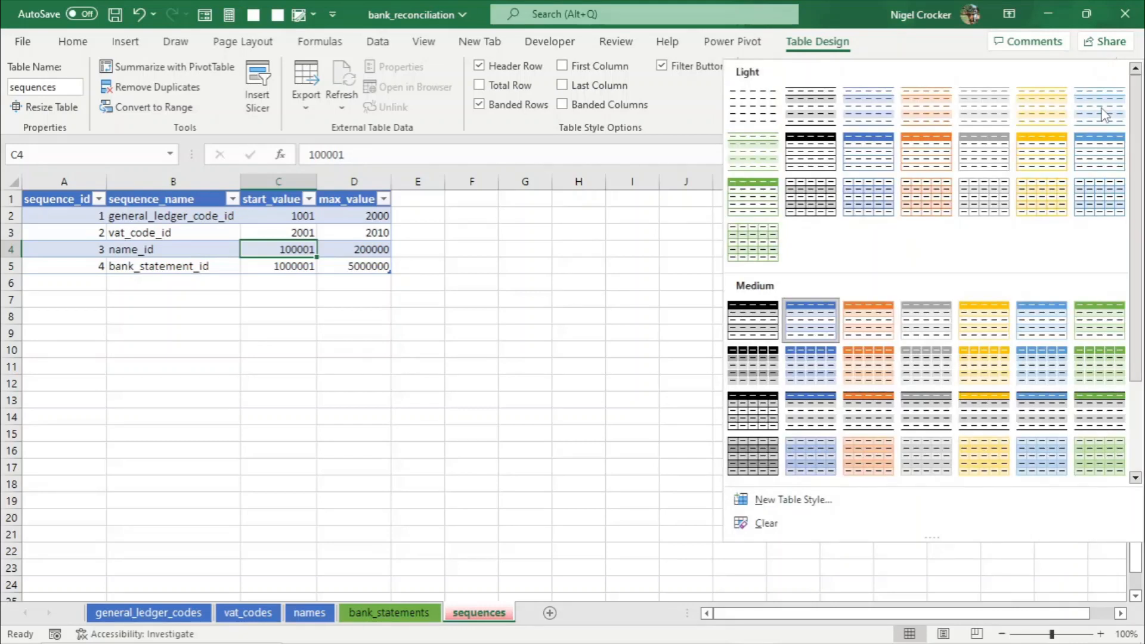
{"action": "left_click", "coordinate": [926, 151]}
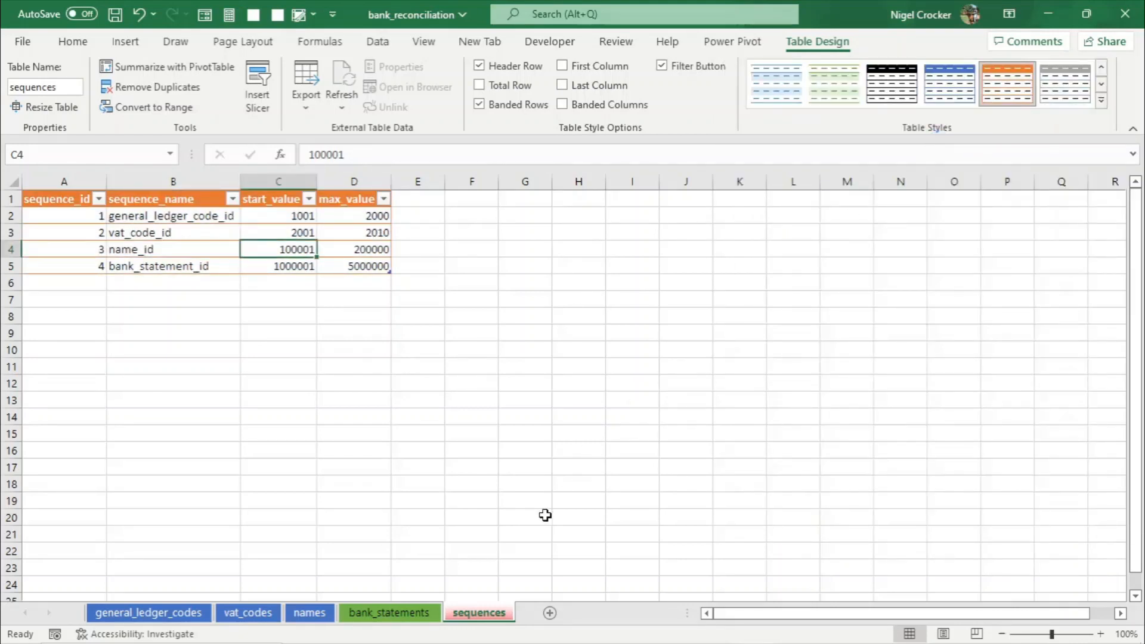
{"action": "right_click", "coordinate": [479, 621]}
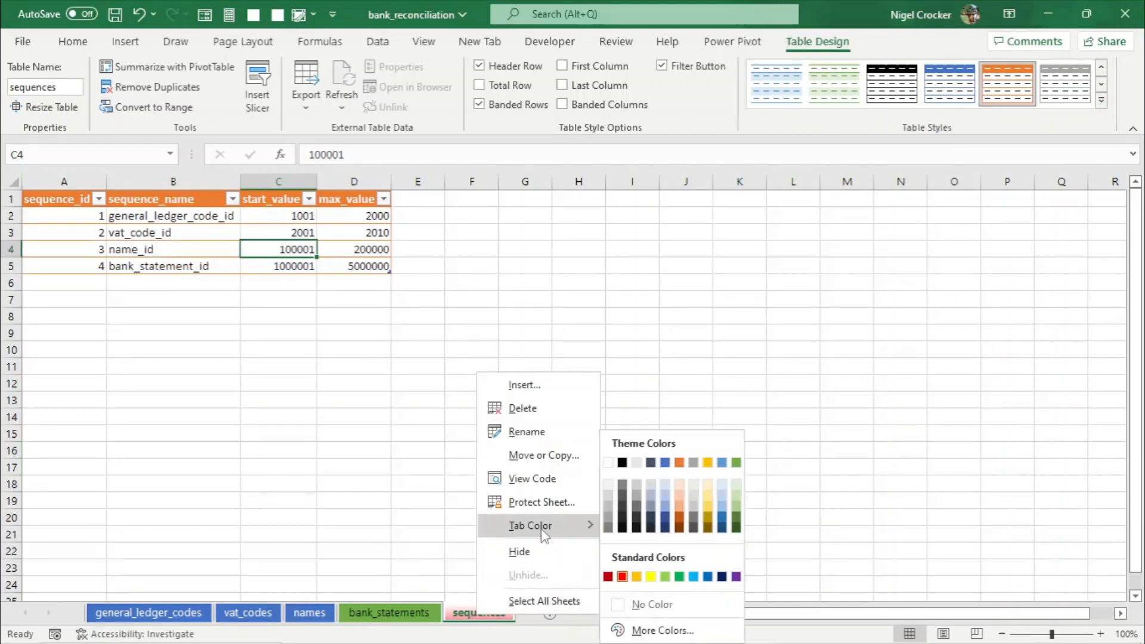
{"action": "mouse_move", "coordinate": [544, 532]}
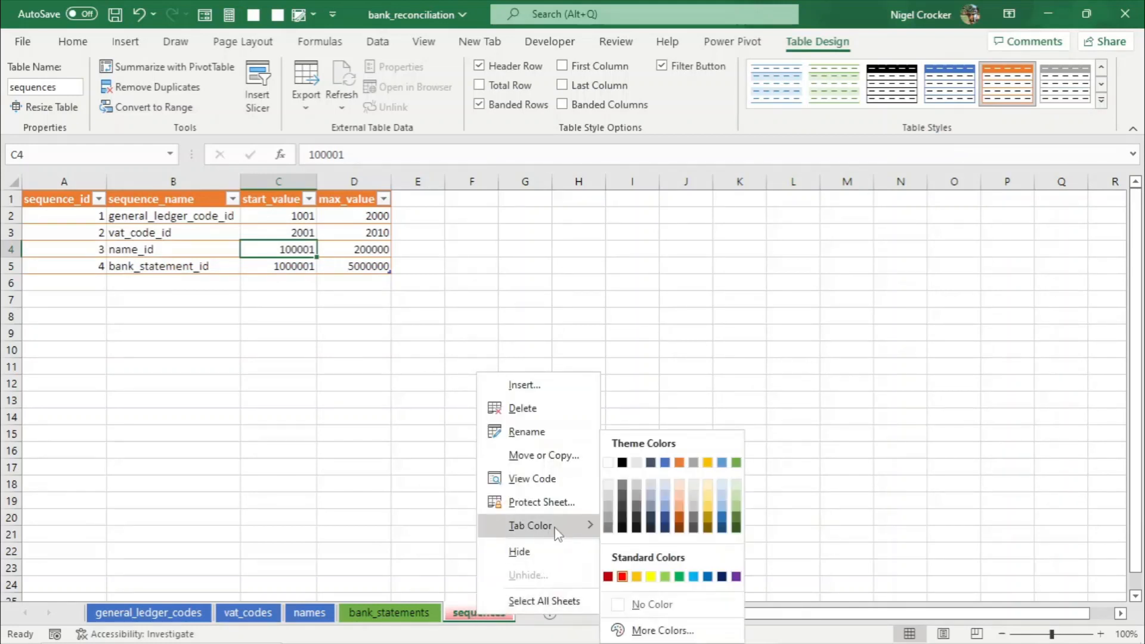
{"action": "left_click", "coordinate": [684, 463]}
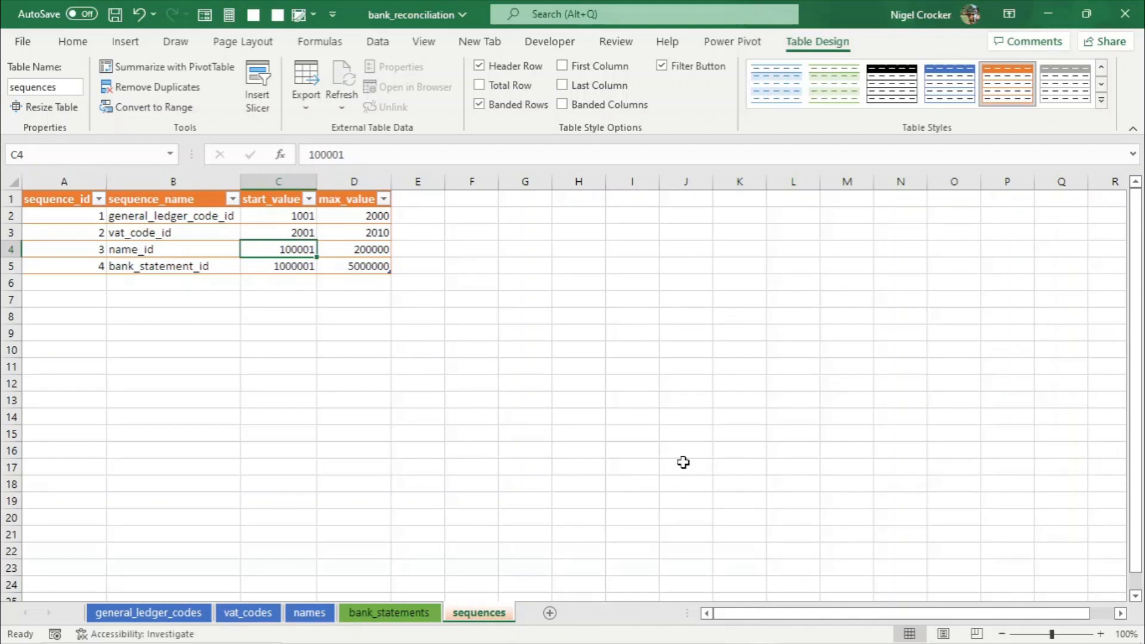
{"action": "left_click", "coordinate": [205, 235]}
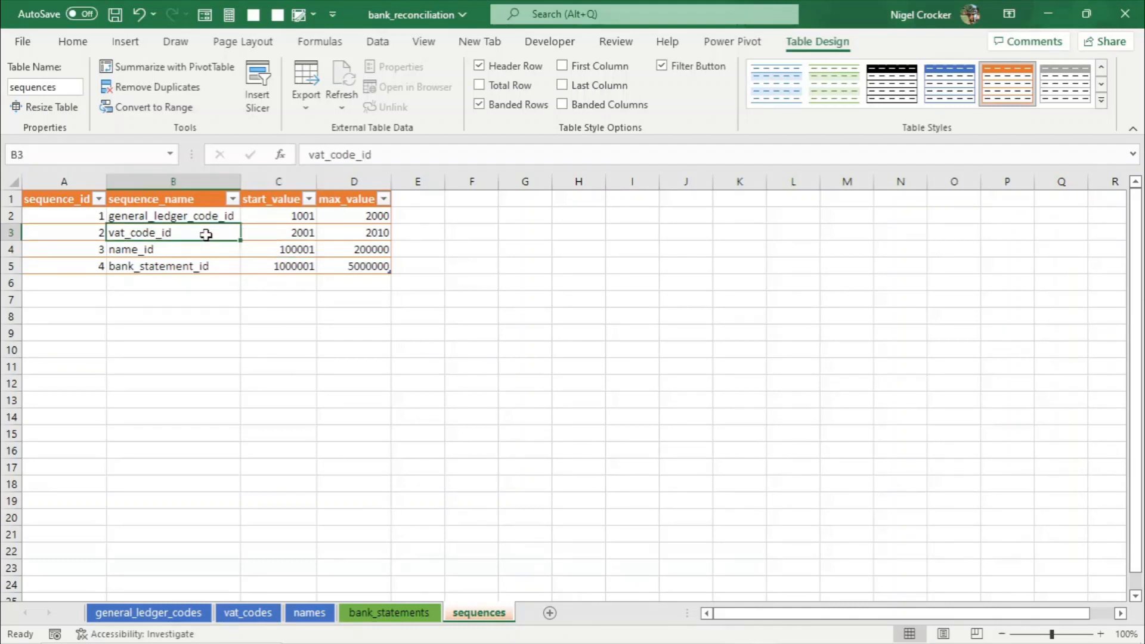
- Switch through each sheet to review its table
{"action": "left_click", "coordinate": [182, 614]}
{"action": "left_click", "coordinate": [254, 615]}
{"action": "left_click", "coordinate": [304, 615]}
{"action": "left_click", "coordinate": [367, 617]}
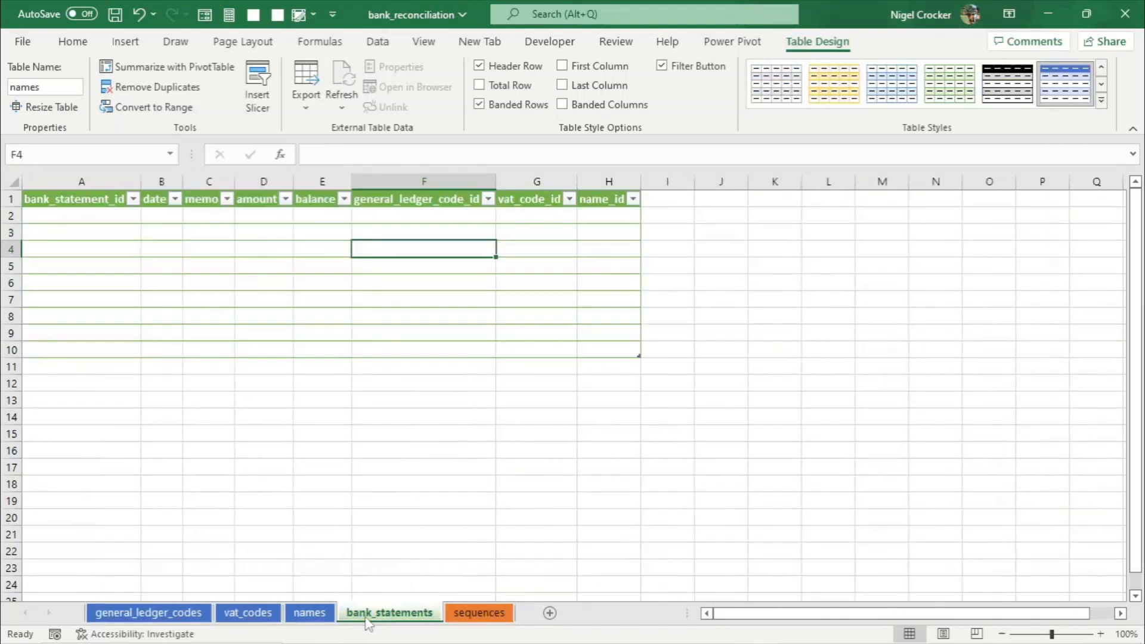
{"action": "left_click", "coordinate": [479, 615]}
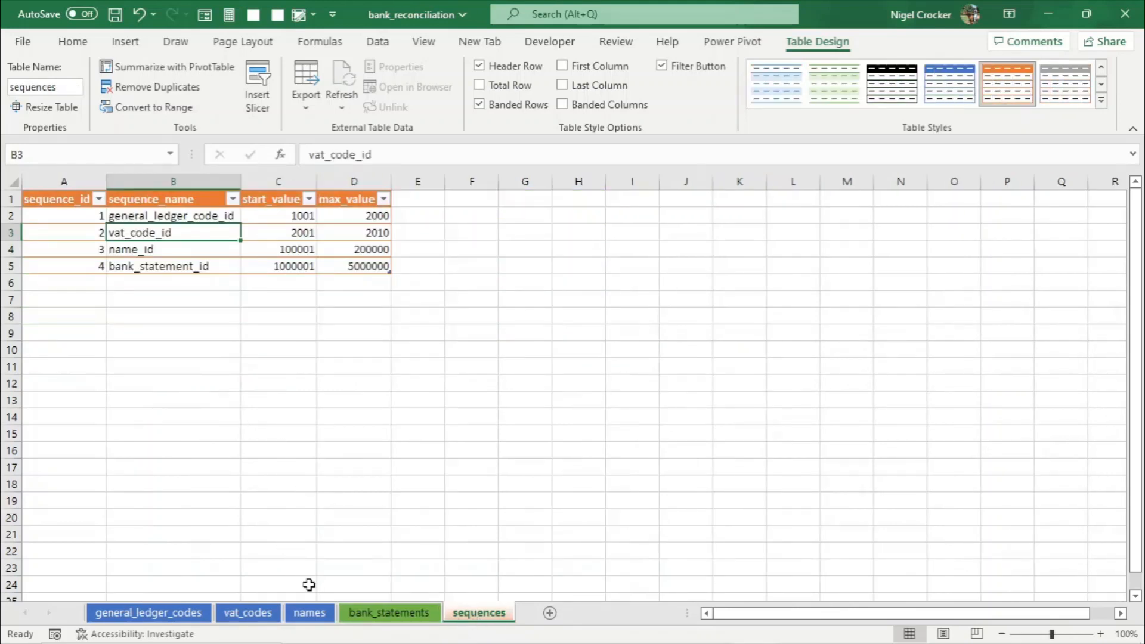
{"action": "left_click", "coordinate": [182, 614]}
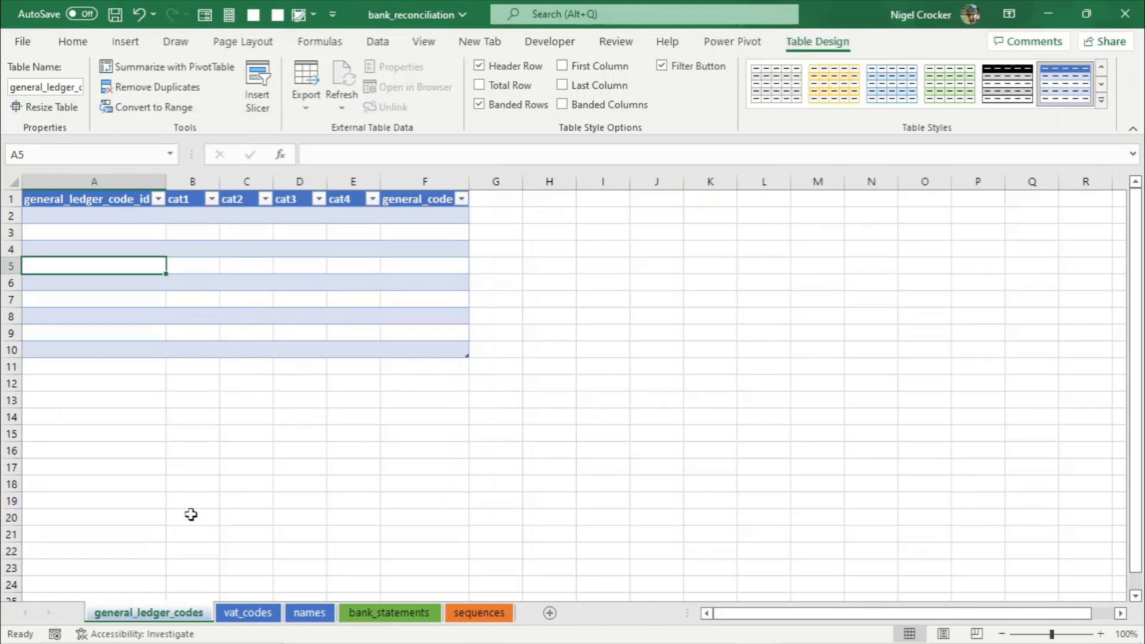
- Create a defined name from the top row for the general_ledger_code_id column, A1:A10
{"action": "left_click_drag", "start_coordinate": [116, 200], "coordinate": [105, 348]}
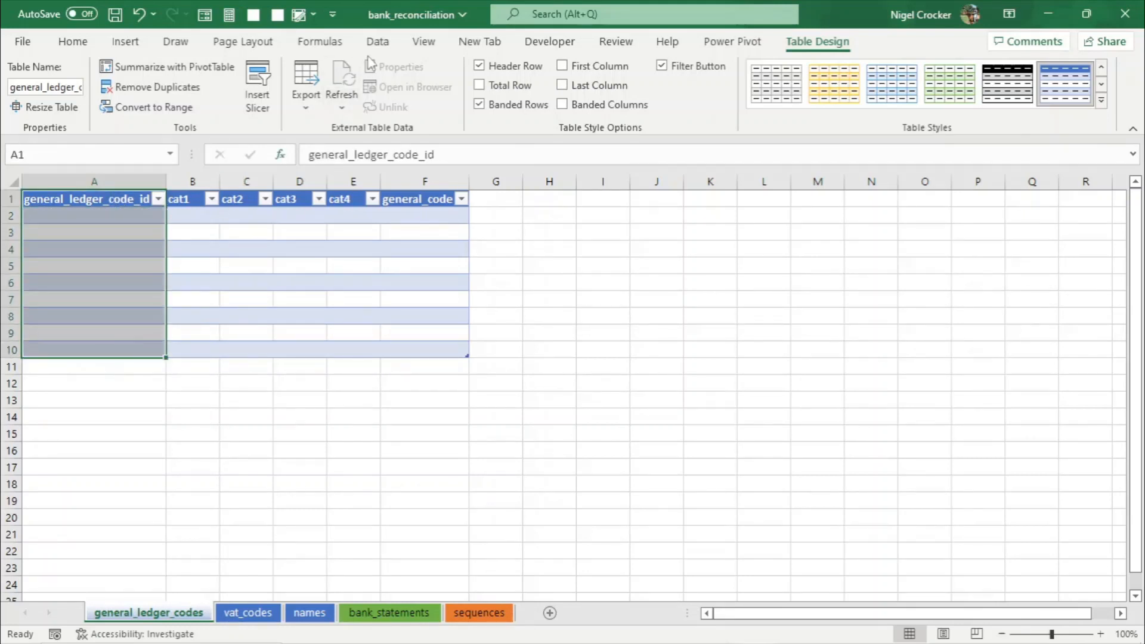
{"action": "left_click", "coordinate": [325, 43]}
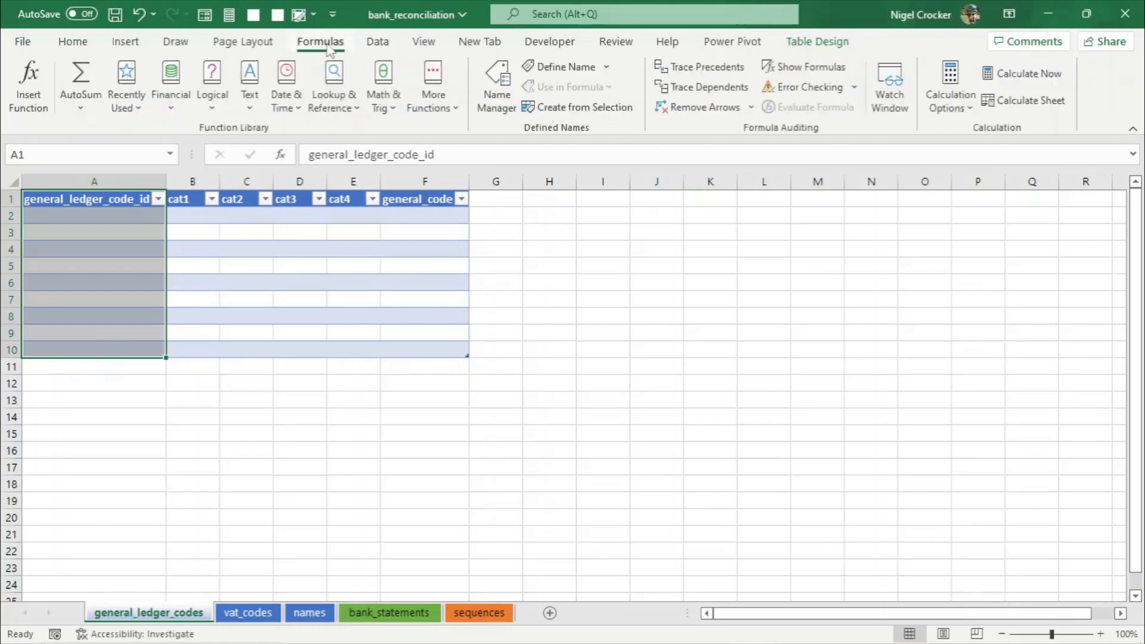
{"action": "left_click", "coordinate": [564, 111]}
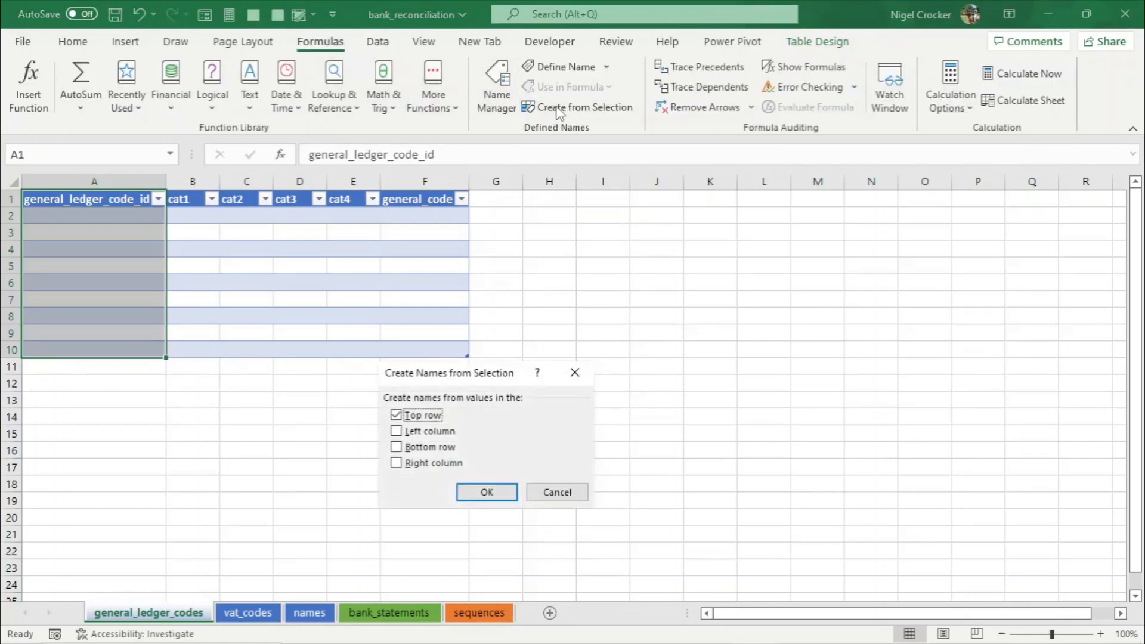
{"action": "left_click", "coordinate": [489, 495]}
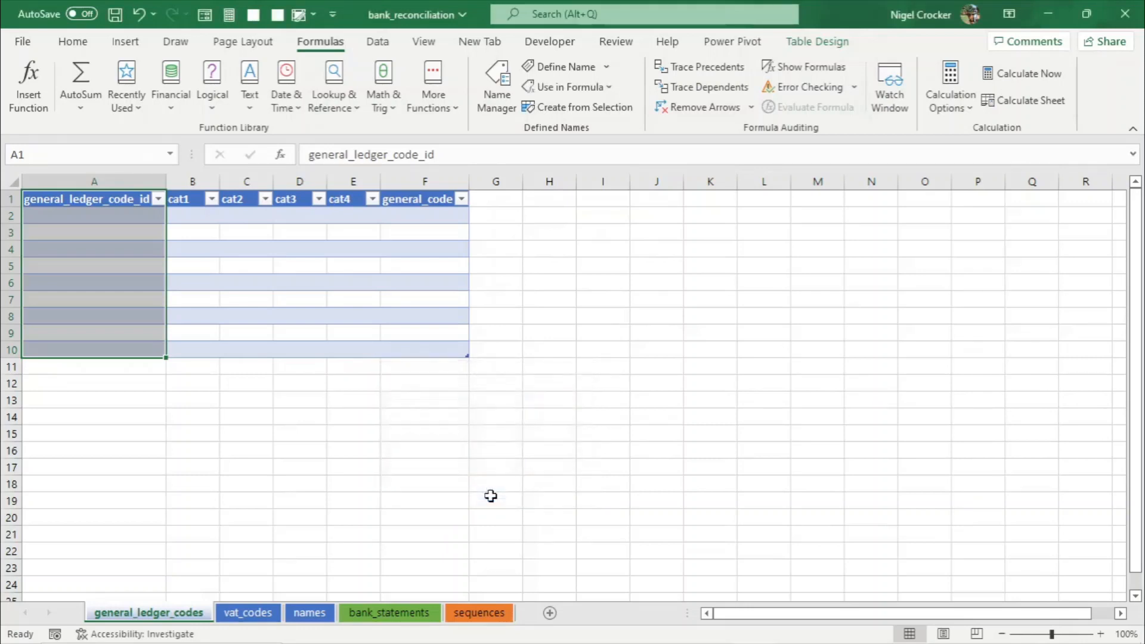
- Select the general_ledger_code_id range through the name box to check the new name
{"action": "left_click", "coordinate": [120, 234]}
{"action": "left_click", "coordinate": [170, 154]}
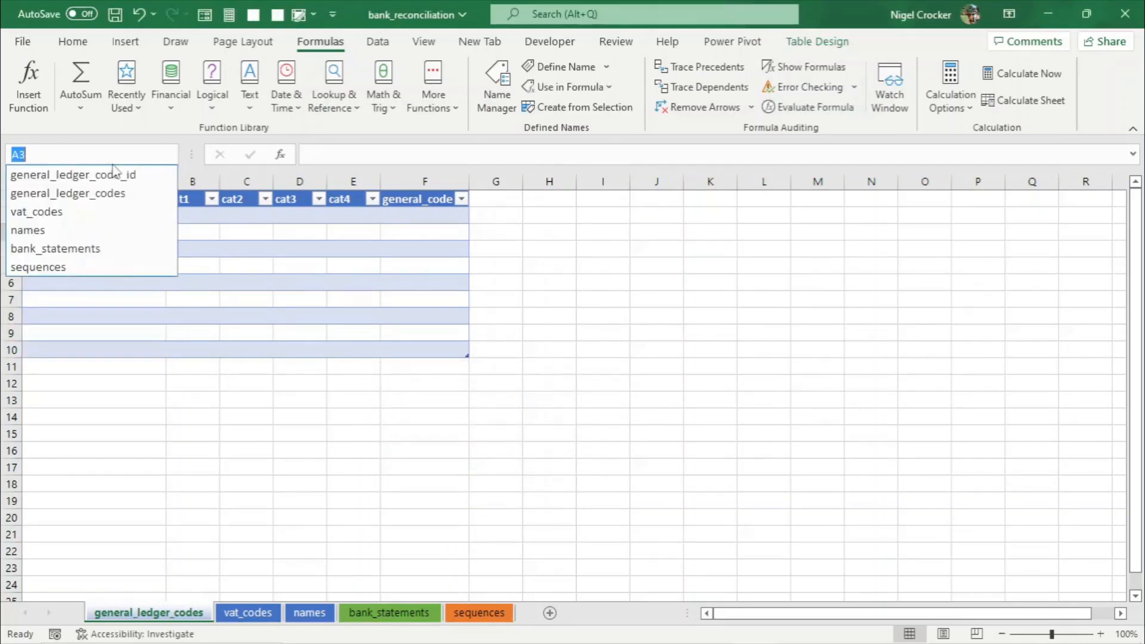
{"action": "left_click", "coordinate": [91, 174]}
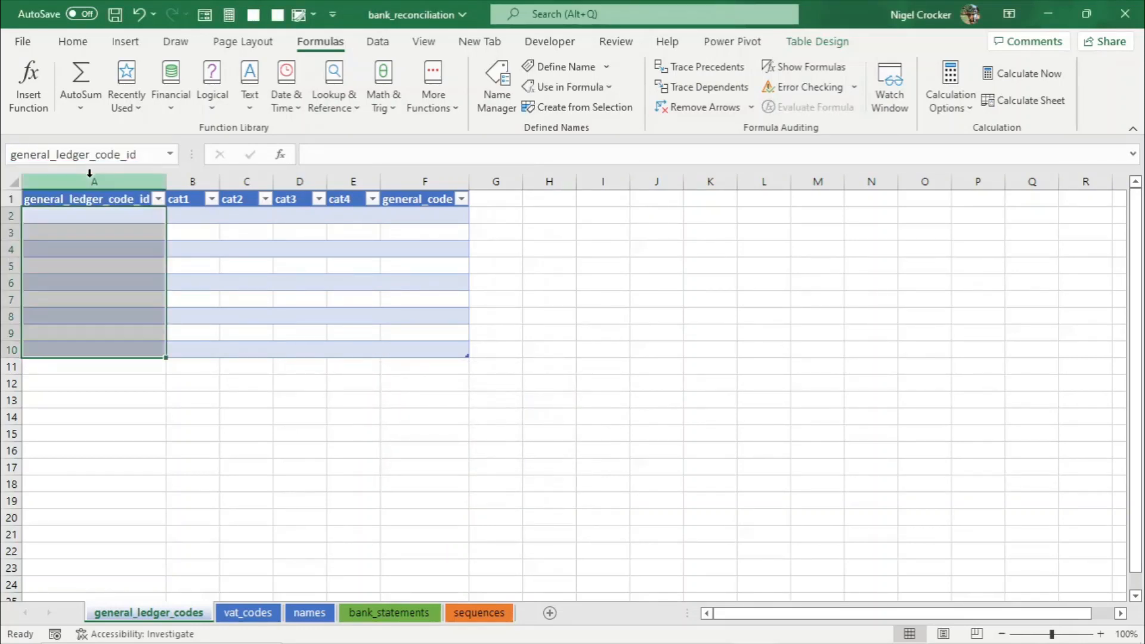
{"action": "left_click", "coordinate": [106, 232]}
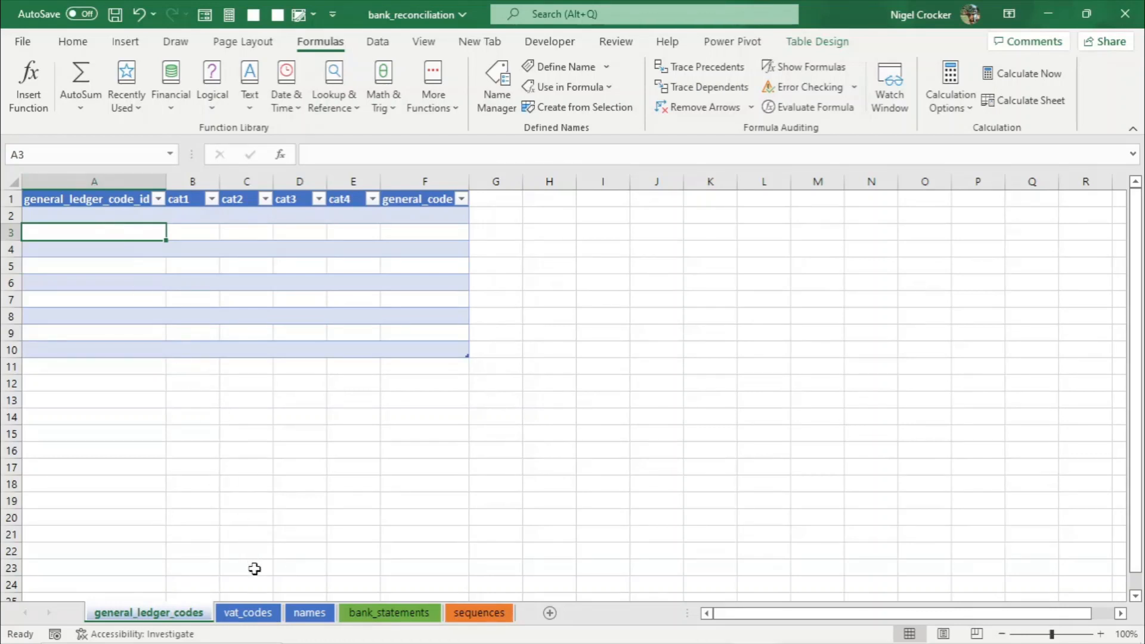
- On the vat_codes sheet, create a defined name from the top row for the vat_code_id column
{"action": "left_click", "coordinate": [253, 614]}
{"action": "left_click", "coordinate": [74, 195]}
{"action": "left_click", "coordinate": [70, 200]}
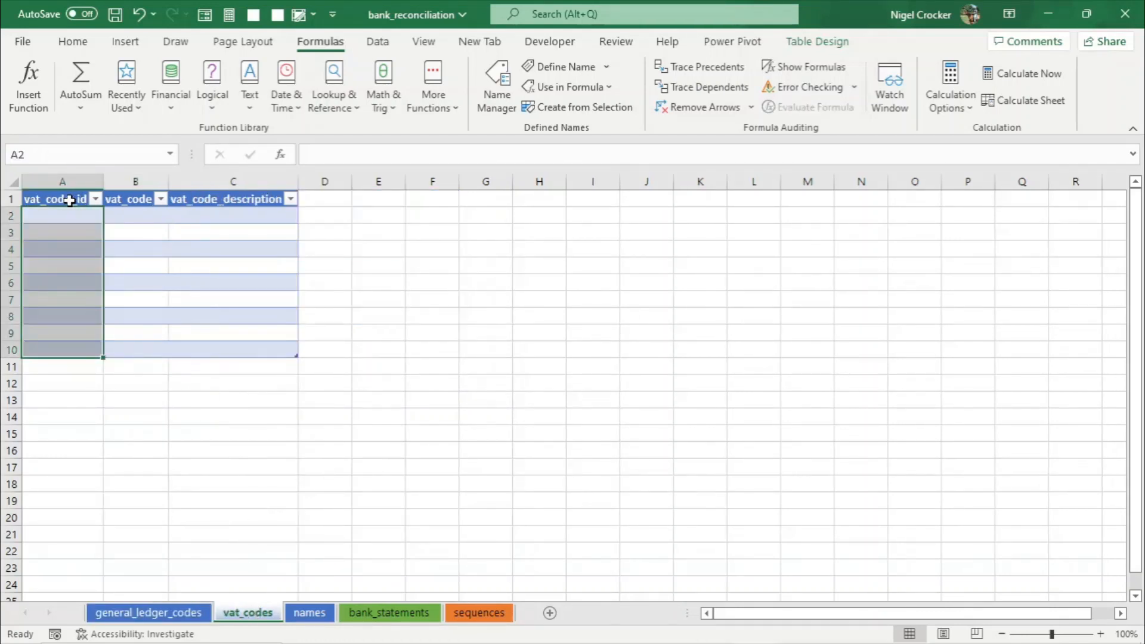
{"action": "left_click_drag", "start_coordinate": [69, 200], "coordinate": [54, 348]}
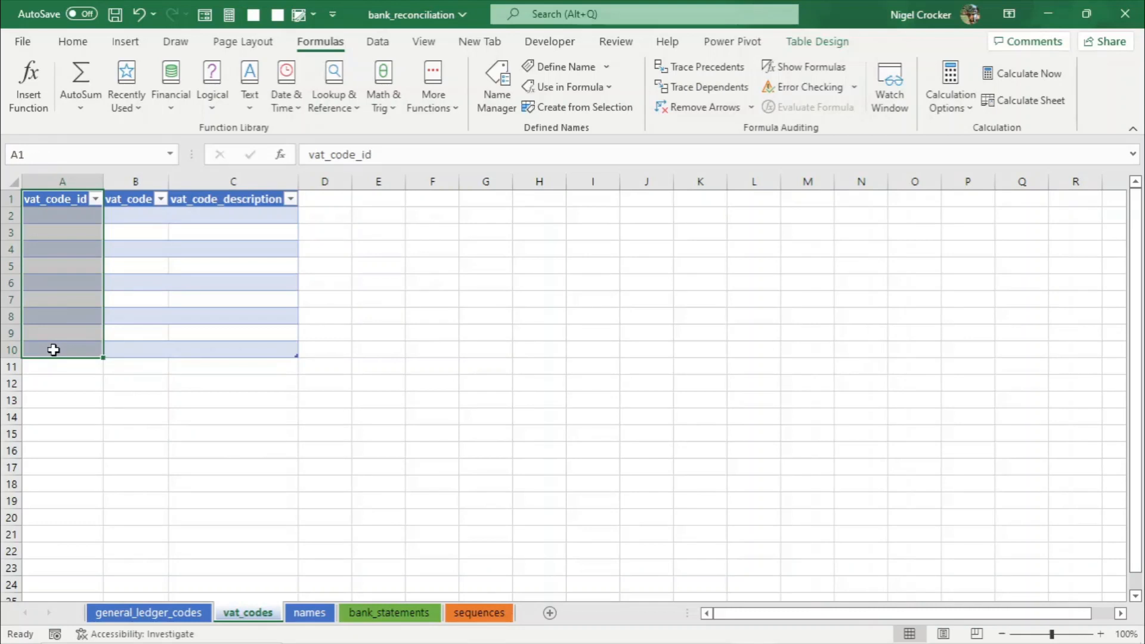
{"action": "left_click", "coordinate": [556, 109]}
{"action": "left_click", "coordinate": [486, 492]}
- On the names sheet, create a defined name from the top row for the name_id column
{"action": "left_click", "coordinate": [307, 615]}
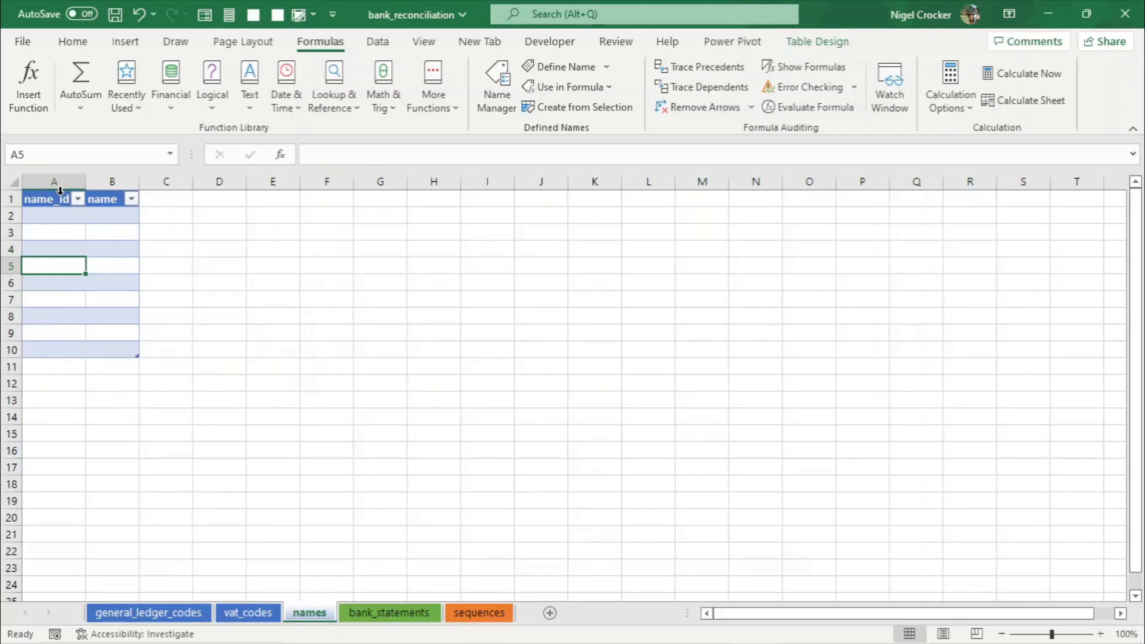
{"action": "left_click_drag", "start_coordinate": [58, 198], "coordinate": [51, 350]}
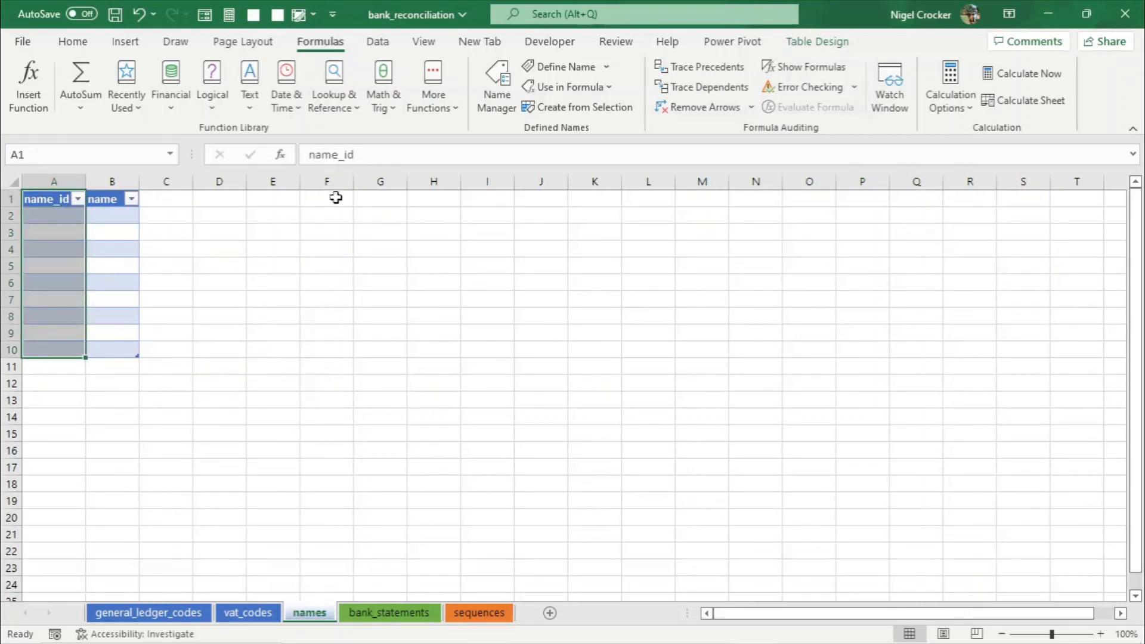
{"action": "left_click", "coordinate": [521, 110]}
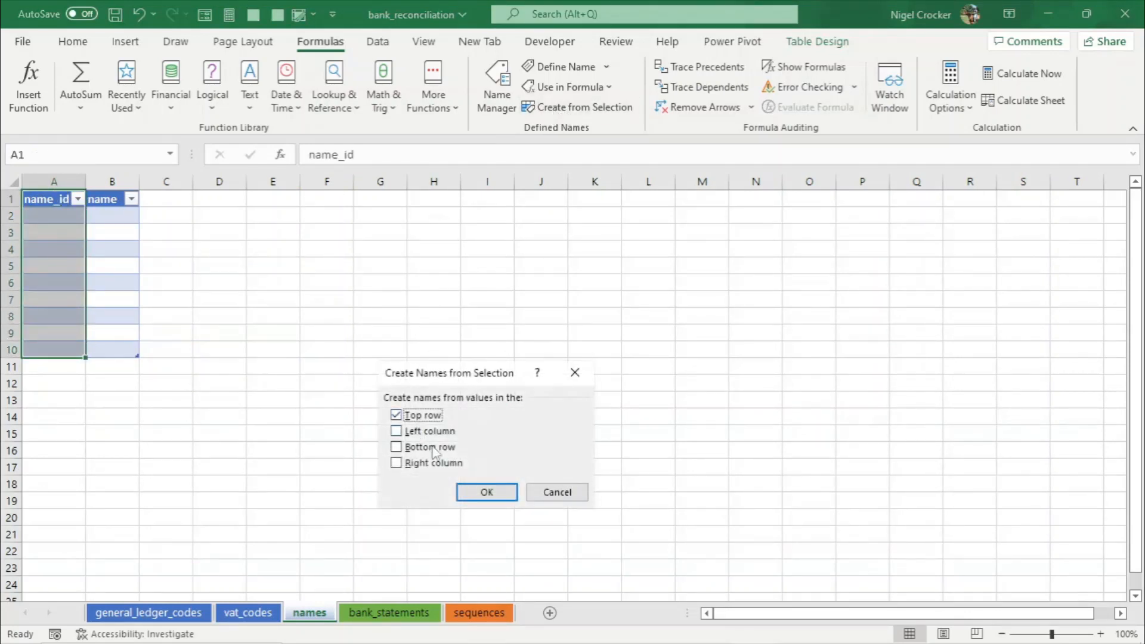
{"action": "left_click", "coordinate": [507, 499]}
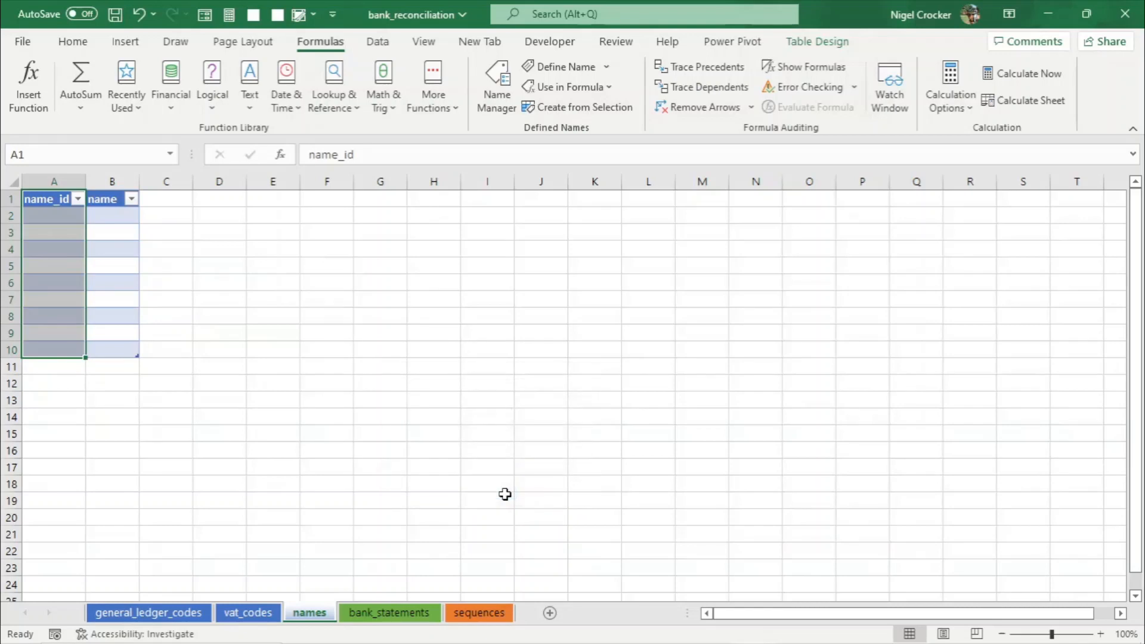
- On the bank_statements sheet, create a defined name from the top row for the bank_statement_id column
{"action": "left_click", "coordinate": [359, 614]}
{"action": "left_click_drag", "start_coordinate": [92, 200], "coordinate": [80, 345]}
{"action": "left_click", "coordinate": [593, 107]}
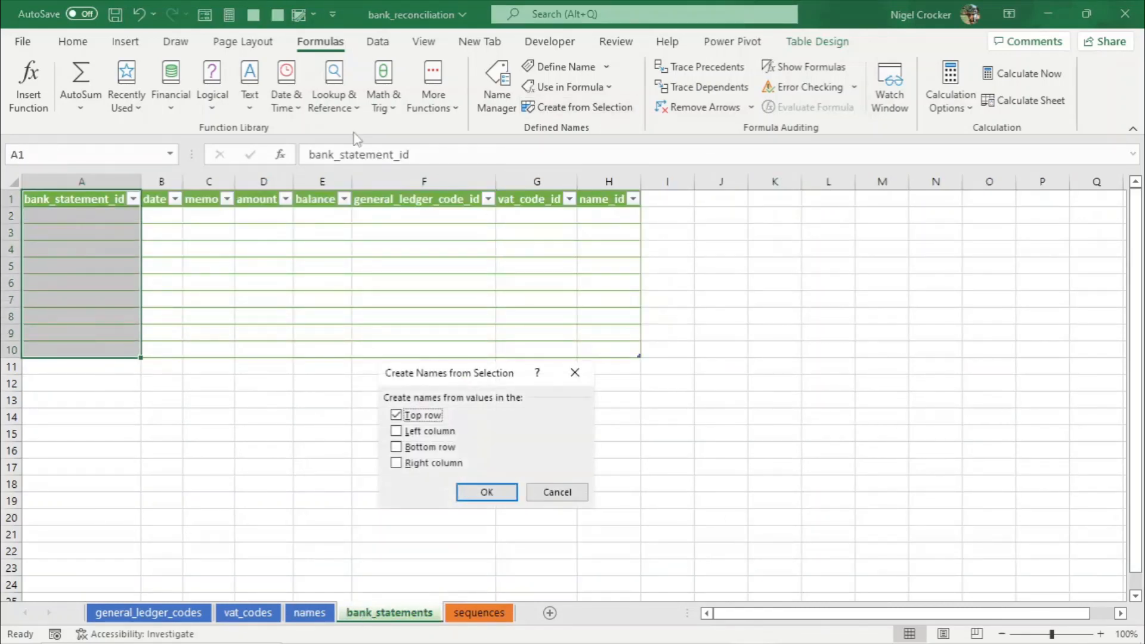
{"action": "left_click", "coordinate": [497, 493]}
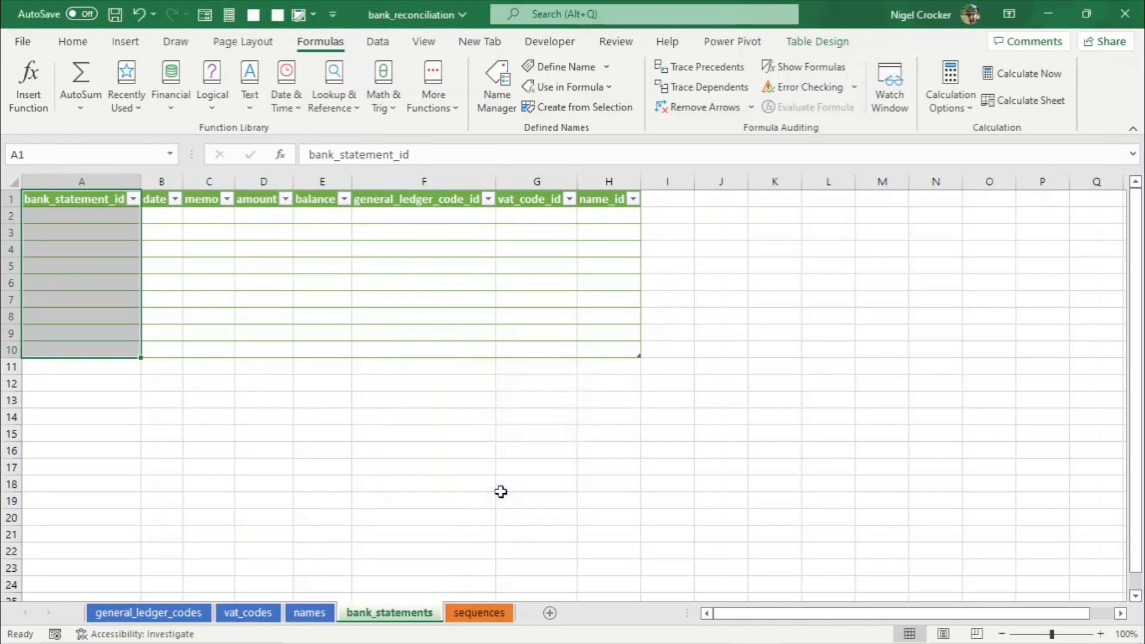
- On the sequences sheet, create a defined name from the top row for the sequence_id column
{"action": "left_click", "coordinate": [481, 612]}
{"action": "left_click_drag", "start_coordinate": [81, 201], "coordinate": [67, 257]}
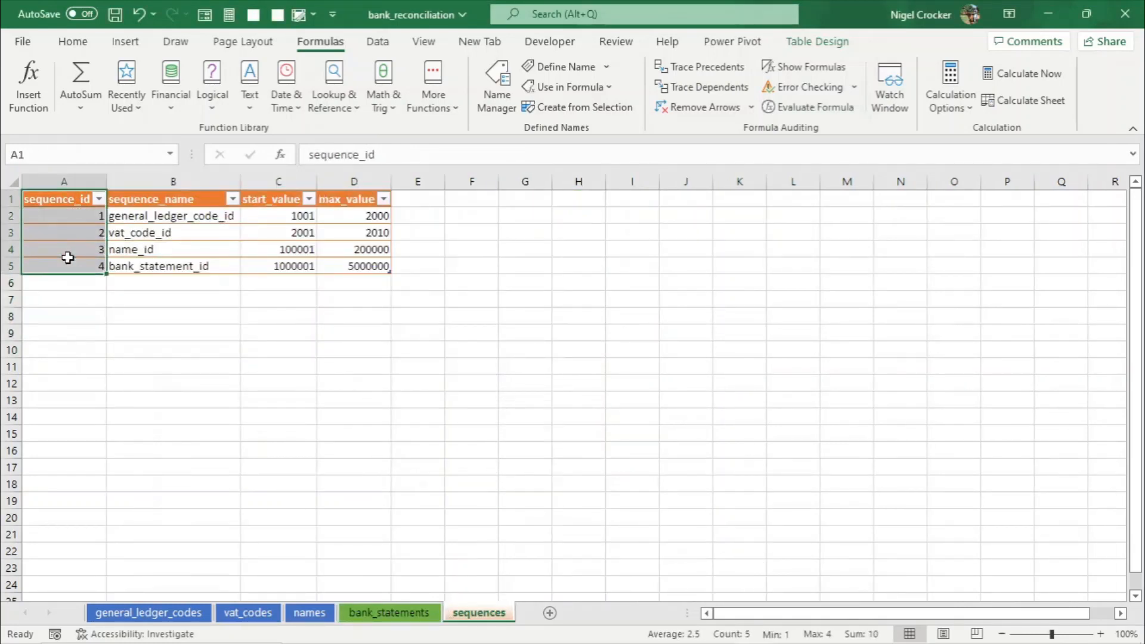
{"action": "left_click", "coordinate": [557, 108]}
{"action": "left_click", "coordinate": [487, 492]}
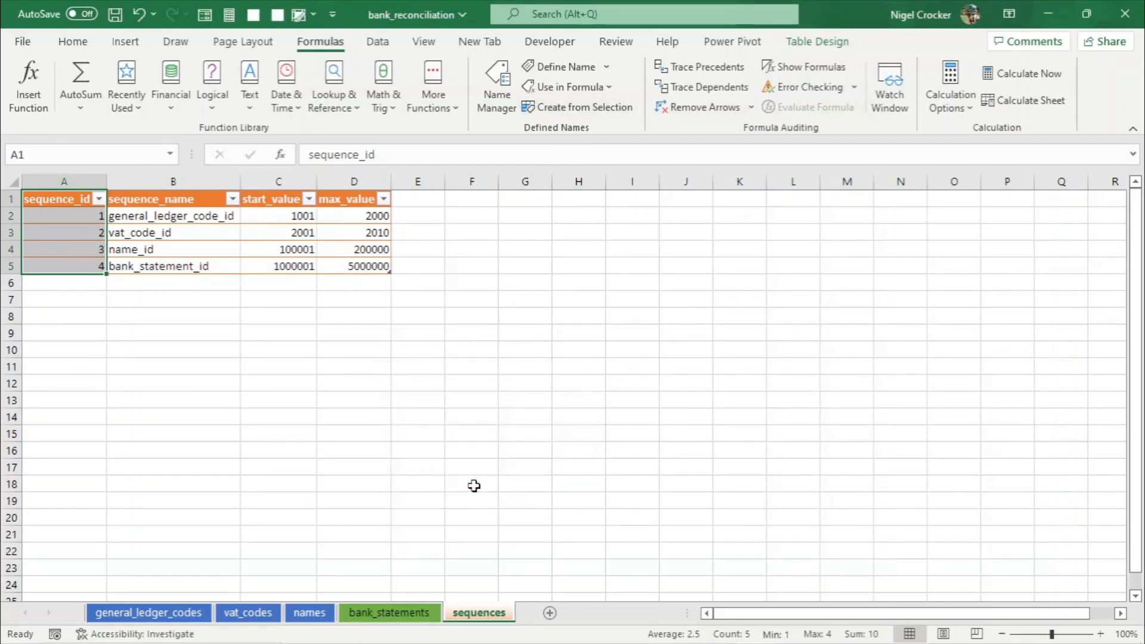
- Review each defined name and the range it refers to in the Name Manager
{"action": "left_click", "coordinate": [146, 249]}
{"action": "left_click", "coordinate": [499, 102]}
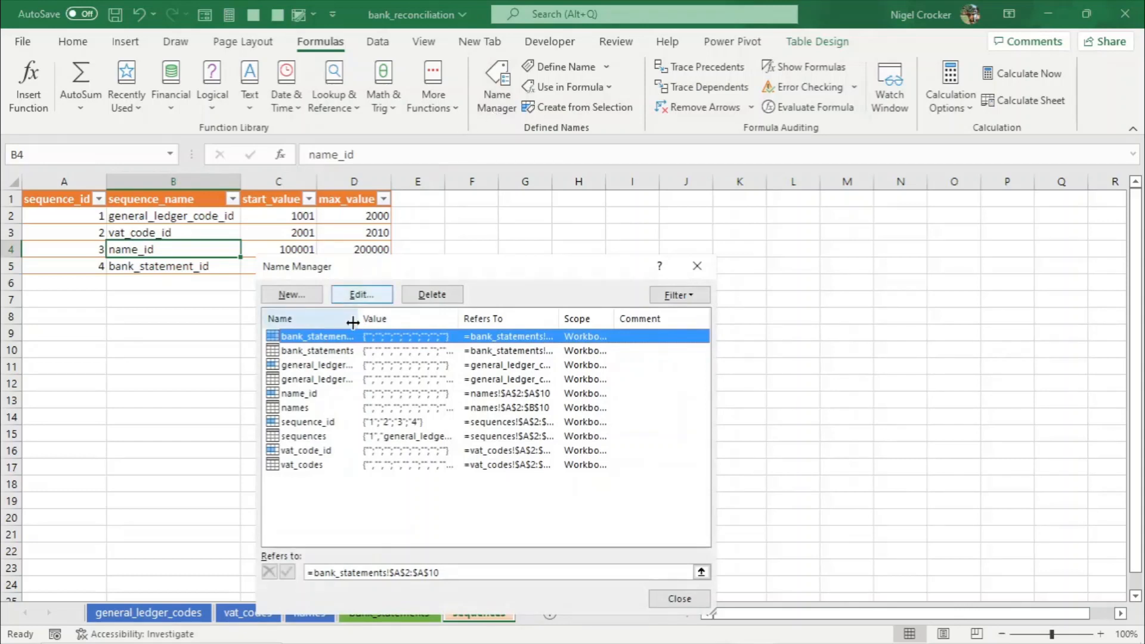
{"action": "left_click_drag", "start_coordinate": [353, 323], "coordinate": [490, 320]}
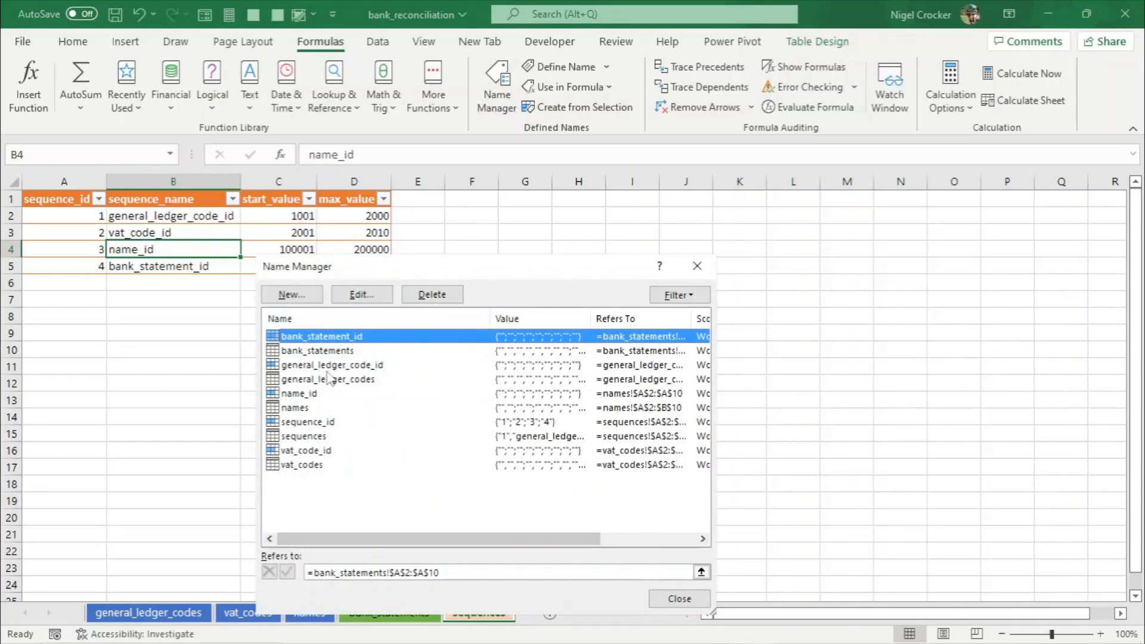
{"action": "left_click", "coordinate": [301, 366]}
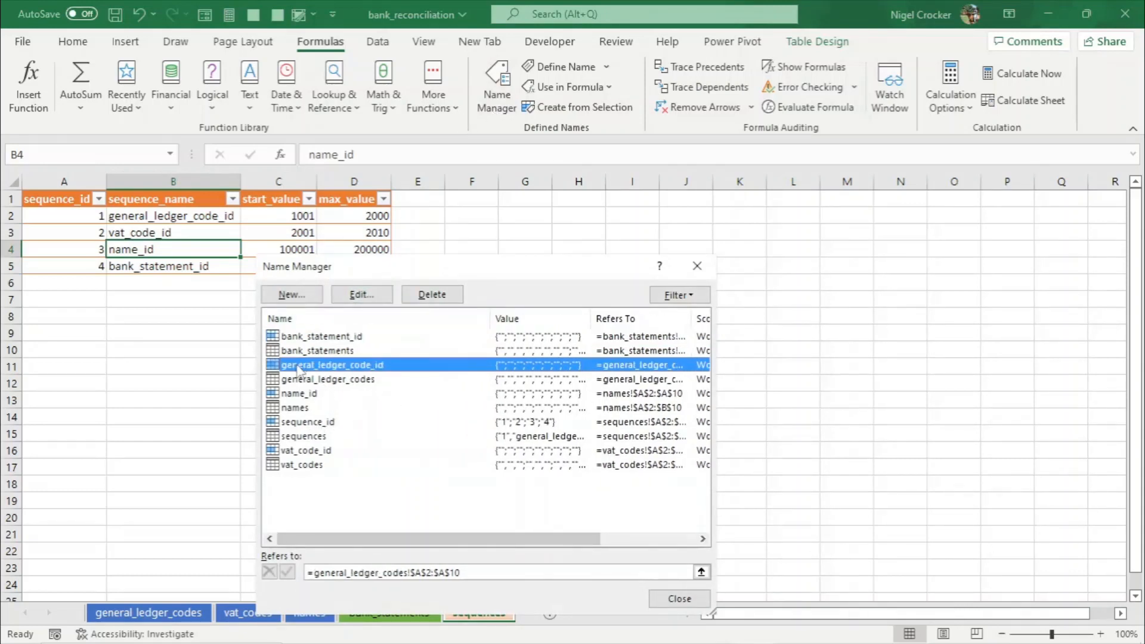
{"action": "left_click", "coordinate": [292, 395]}
{"action": "left_click", "coordinate": [301, 424]}
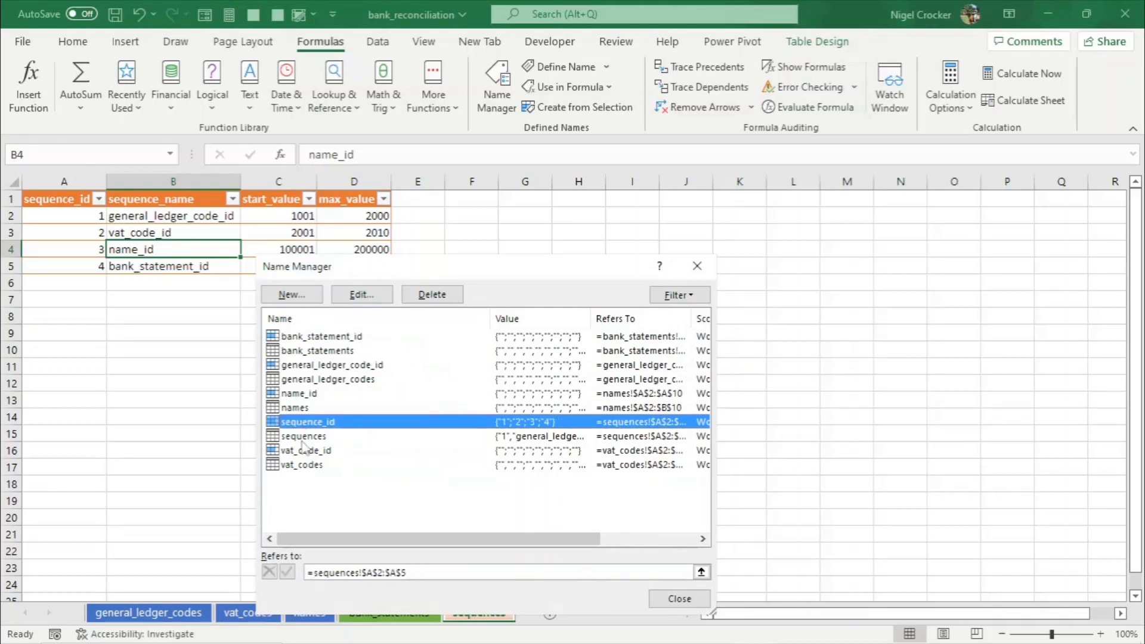
{"action": "left_click", "coordinate": [308, 452]}
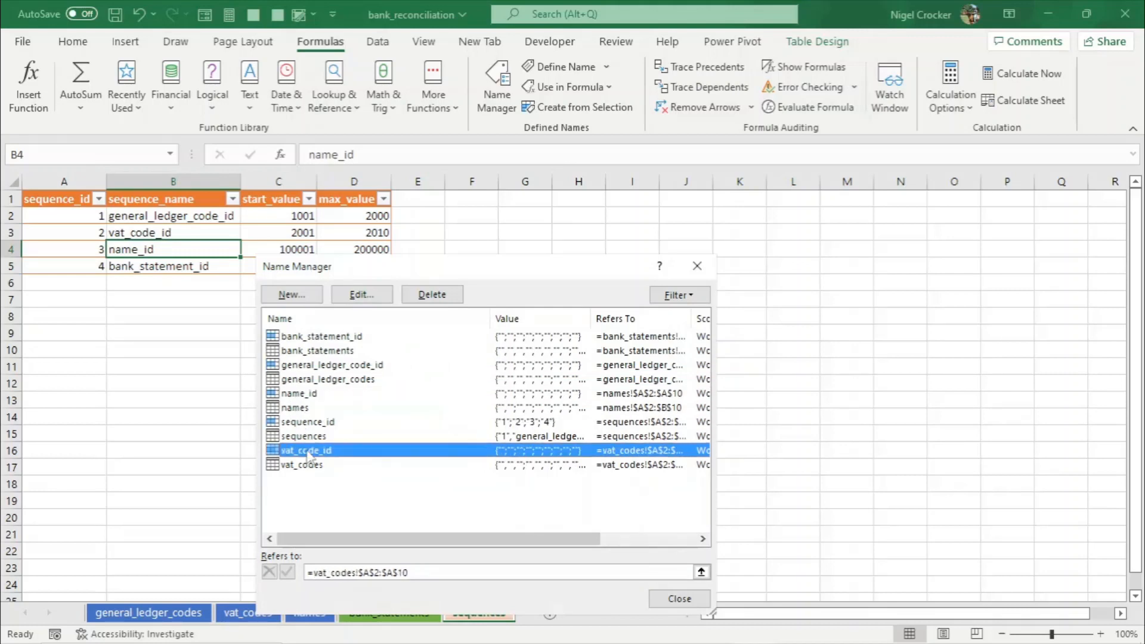
{"action": "left_click", "coordinate": [344, 356]}
{"action": "left_click", "coordinate": [310, 398]}
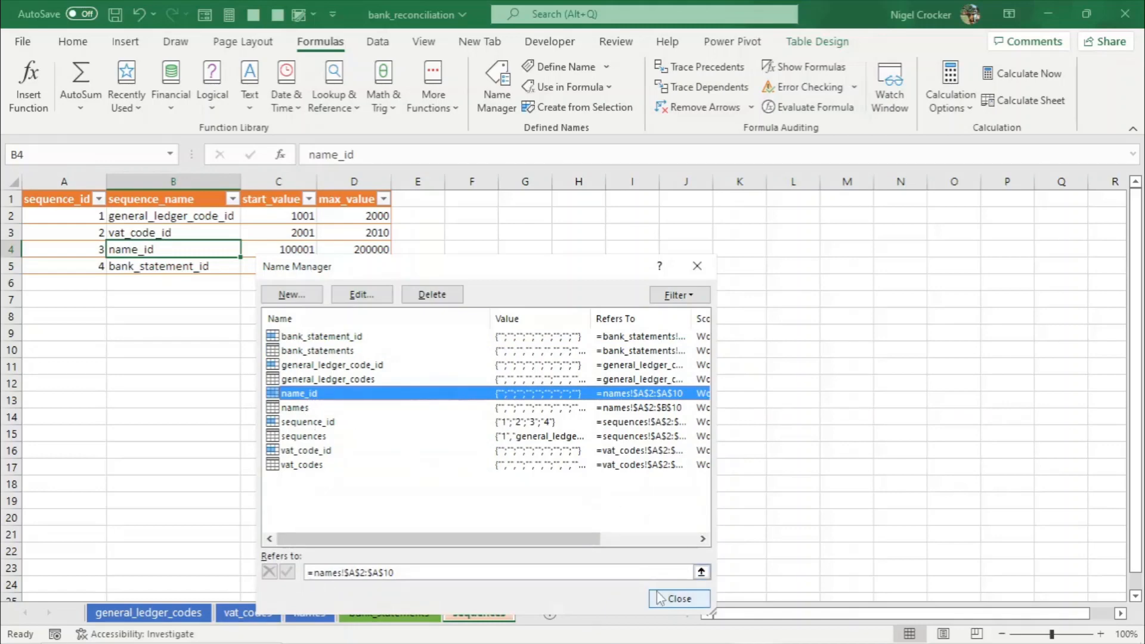
{"action": "left_click", "coordinate": [677, 598]}
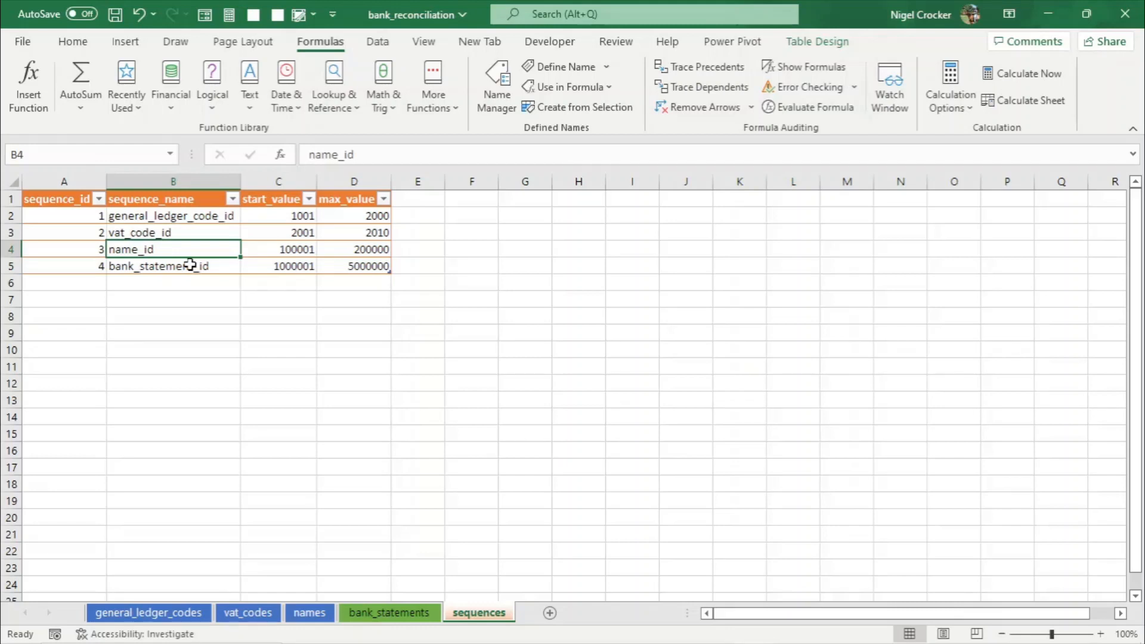
- Save the bank_reconciliation workbook
{"action": "key", "text": "ctrl+s"}
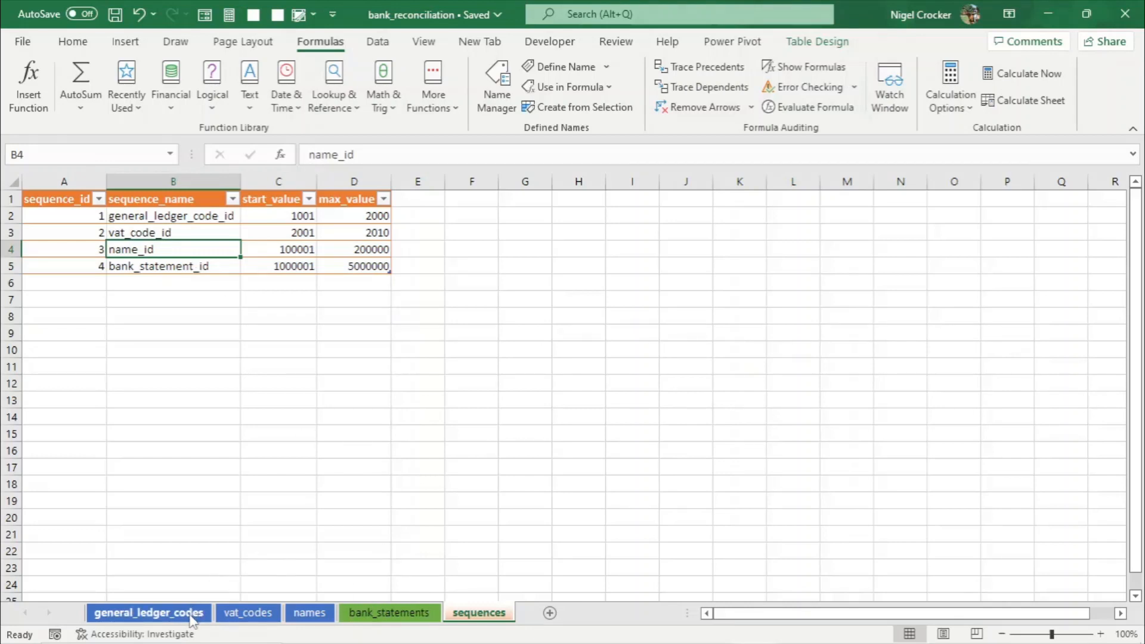
{"action": "left_click", "coordinate": [279, 215]}
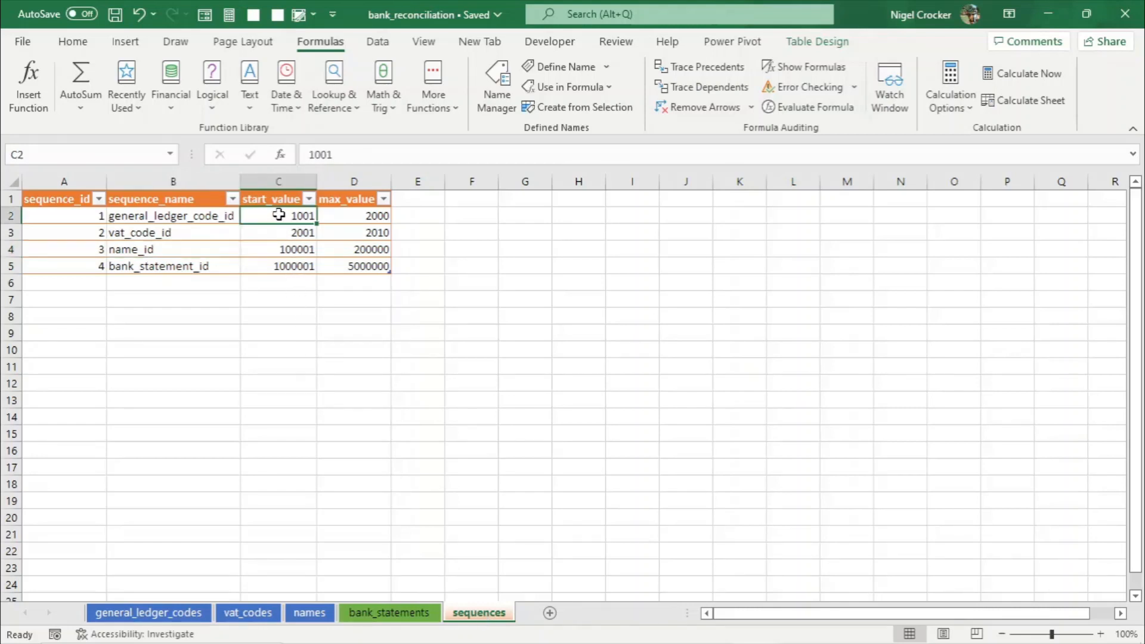
{"action": "left_click", "coordinate": [334, 215]}
{"action": "left_click", "coordinate": [275, 215]}
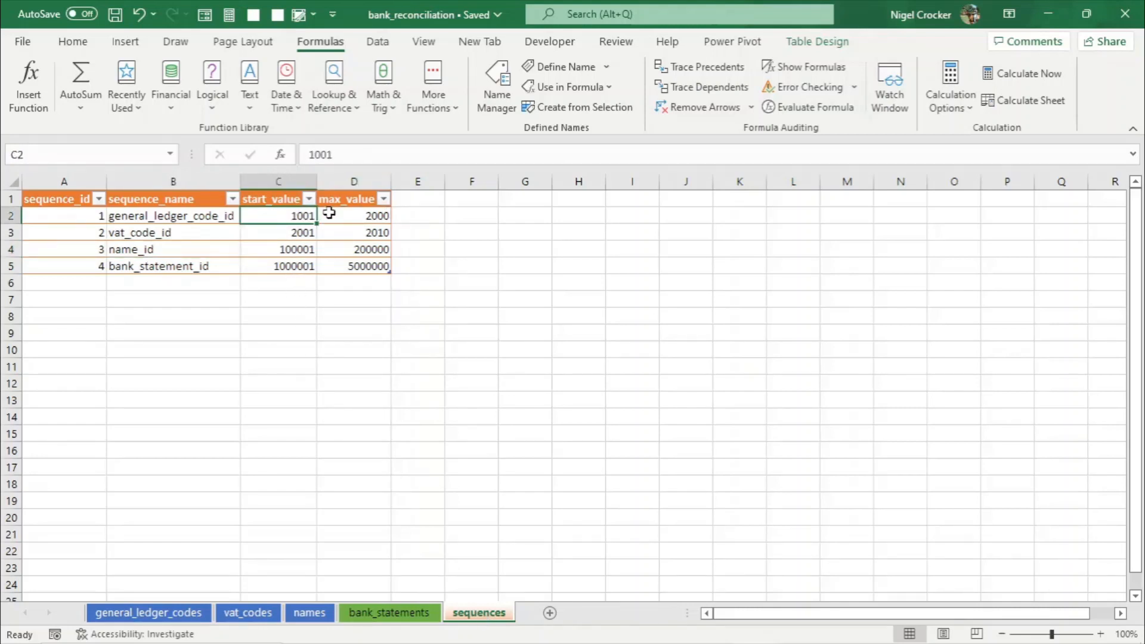
- On general_ledger_codes, open data validation for the general_ledger_code_id cells A2:A10
{"action": "left_click", "coordinate": [163, 615]}
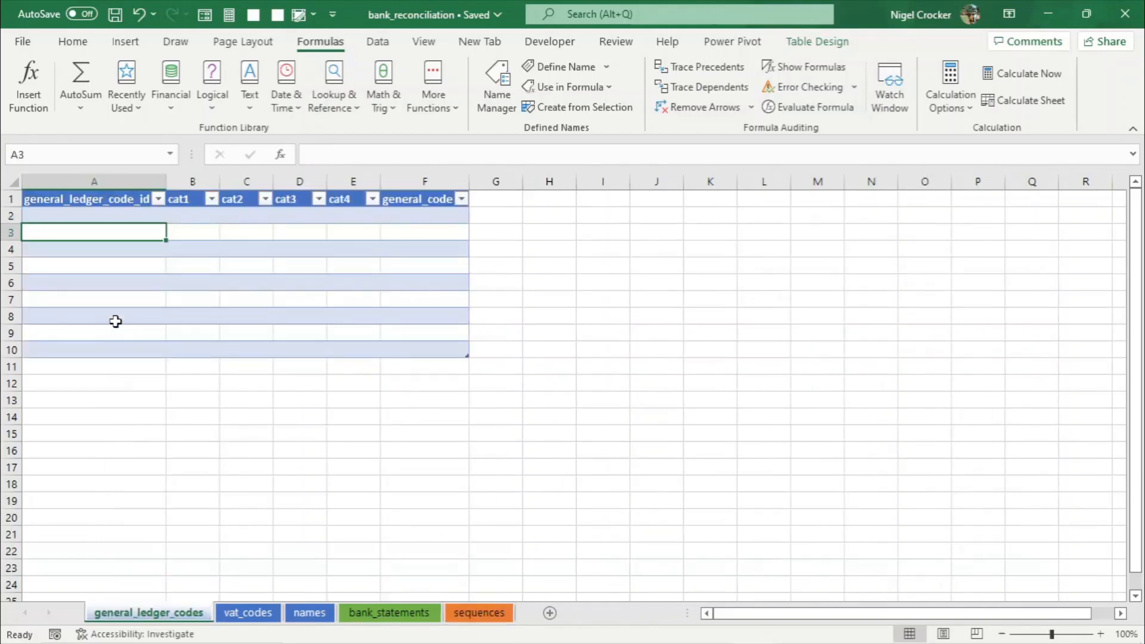
{"action": "left_click_drag", "start_coordinate": [120, 219], "coordinate": [95, 347]}
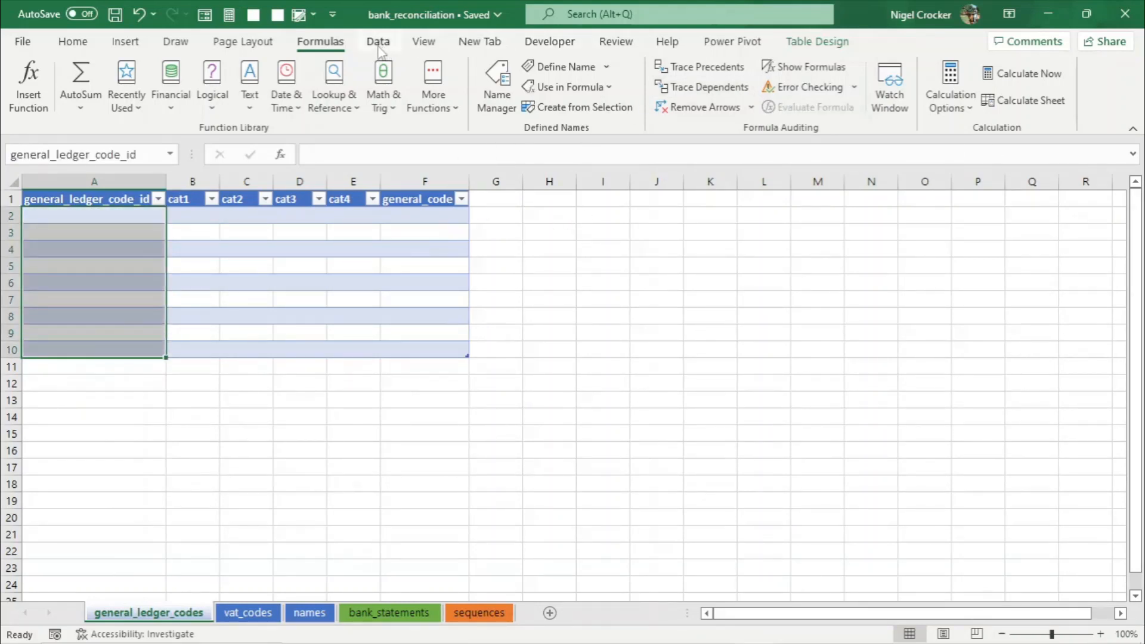
{"action": "left_click", "coordinate": [380, 43]}
{"action": "left_click", "coordinate": [864, 105]}
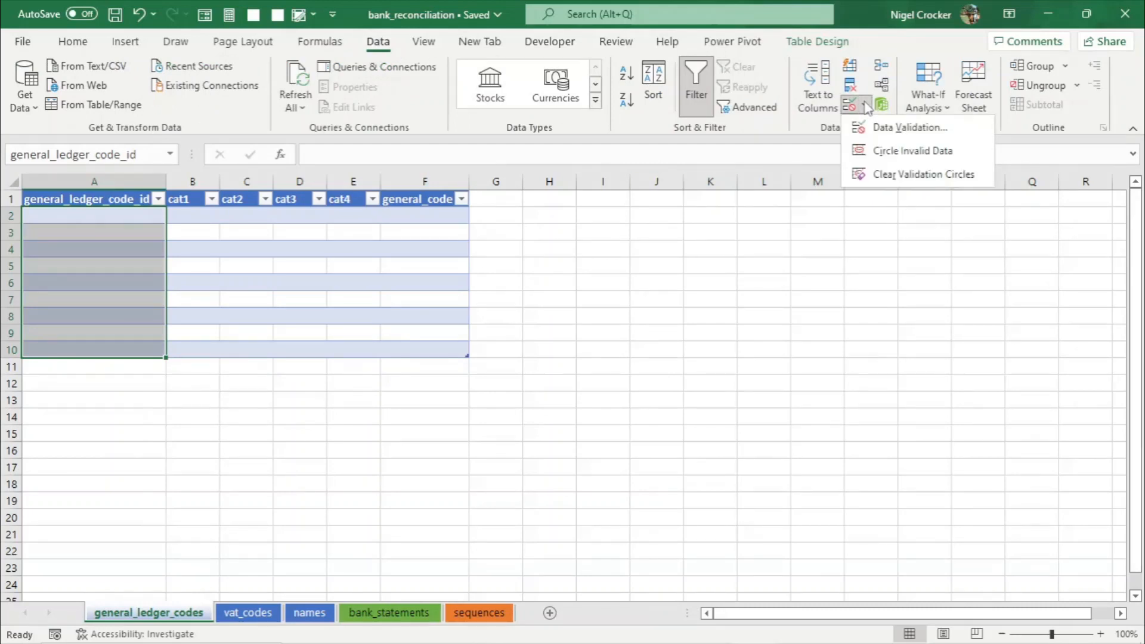
{"action": "left_click", "coordinate": [884, 125]}
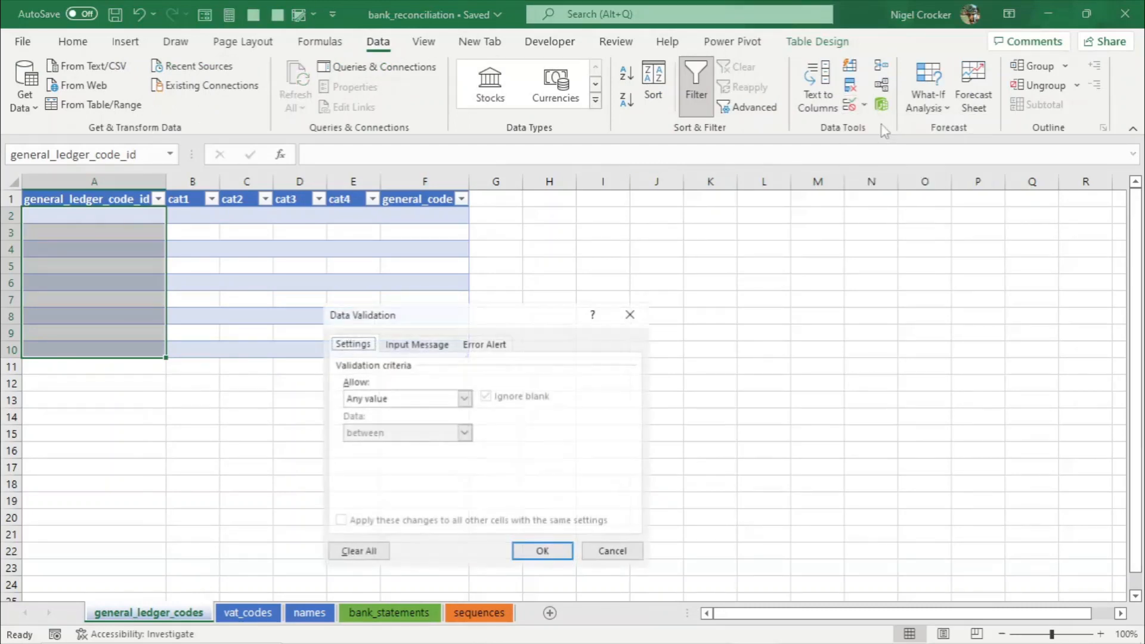
{"action": "left_click", "coordinate": [464, 399]}
{"action": "left_click", "coordinate": [367, 449]}
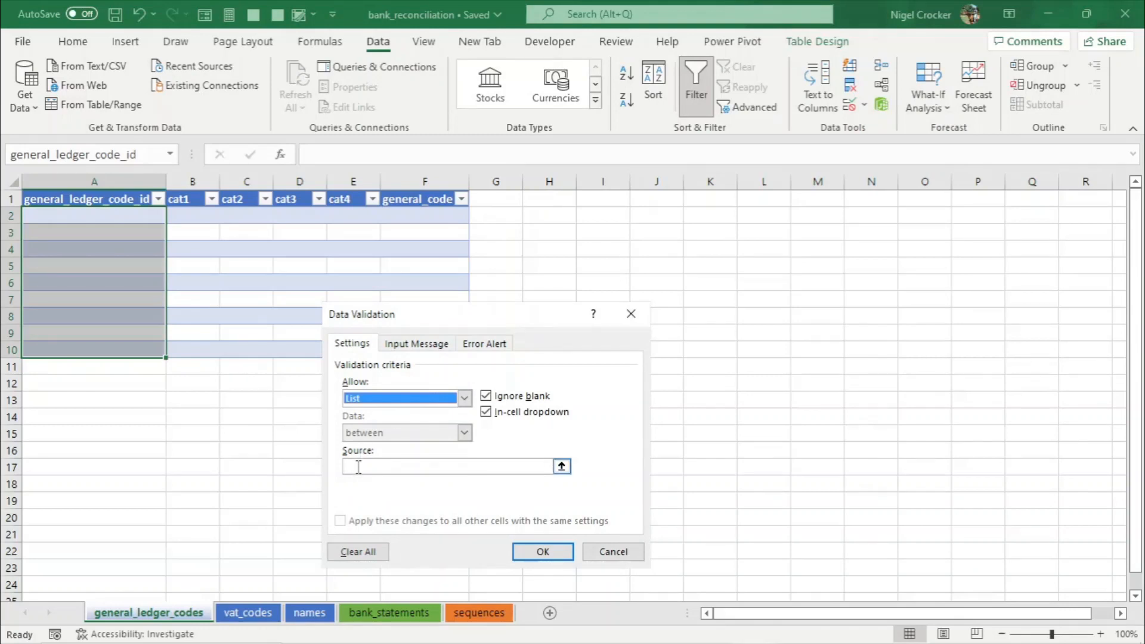
{"action": "left_click", "coordinate": [359, 467]}
{"action": "key", "text": "F3"}
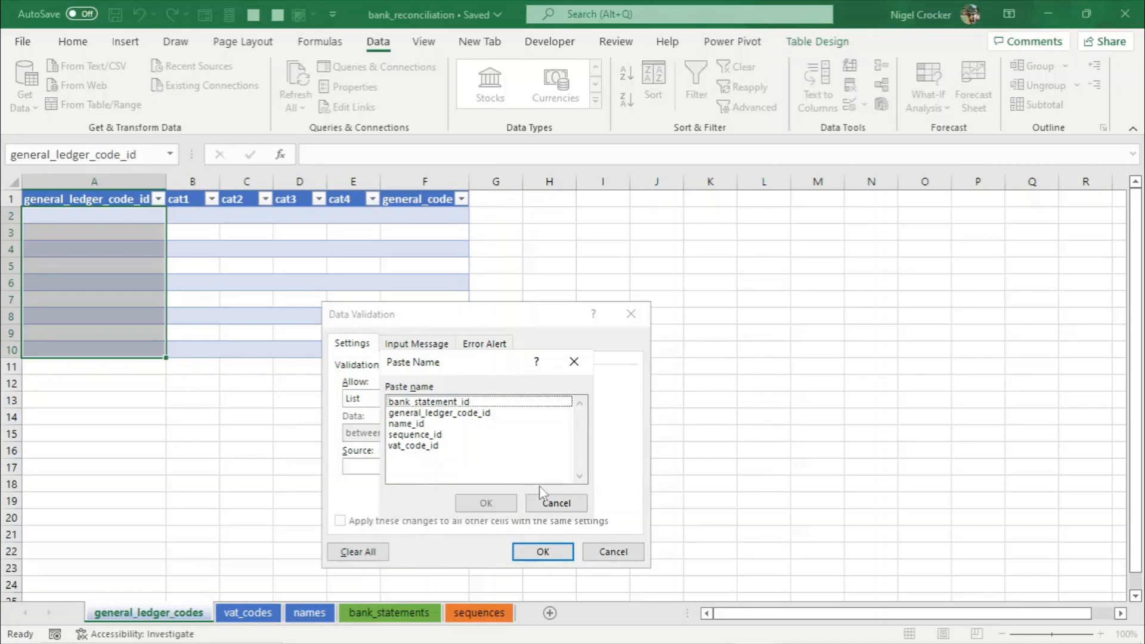
{"action": "left_click", "coordinate": [567, 504]}
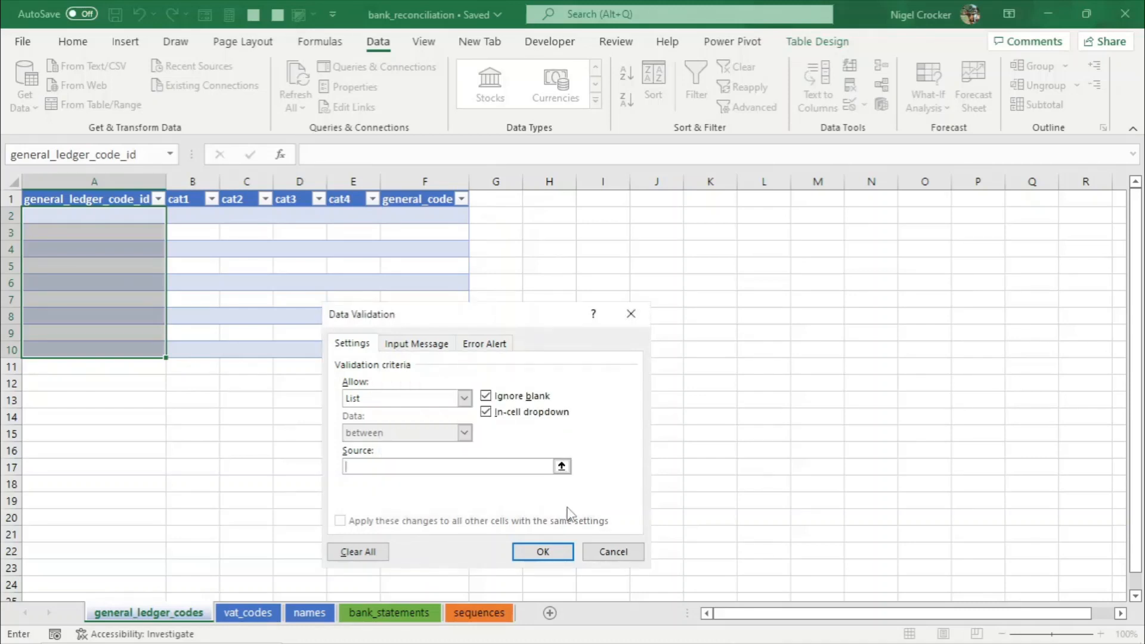
- Restrict the general_ledger_code_id cells to whole numbers between 1001 and 2000
{"action": "left_click", "coordinate": [464, 398]}
{"action": "left_click", "coordinate": [396, 426]}
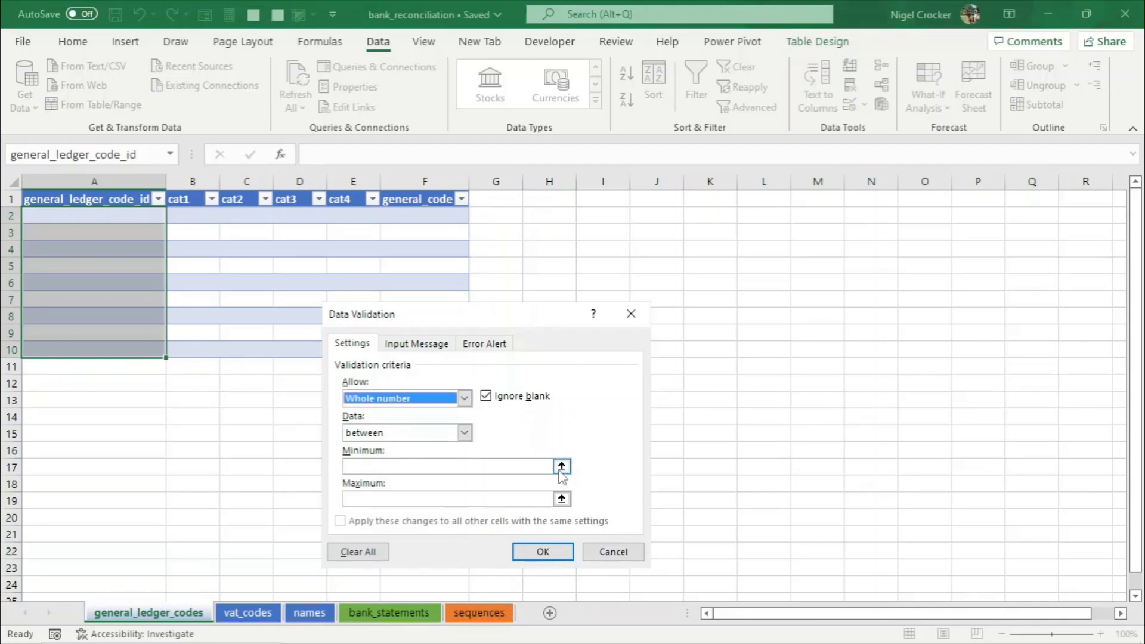
{"action": "left_click", "coordinate": [511, 467]}
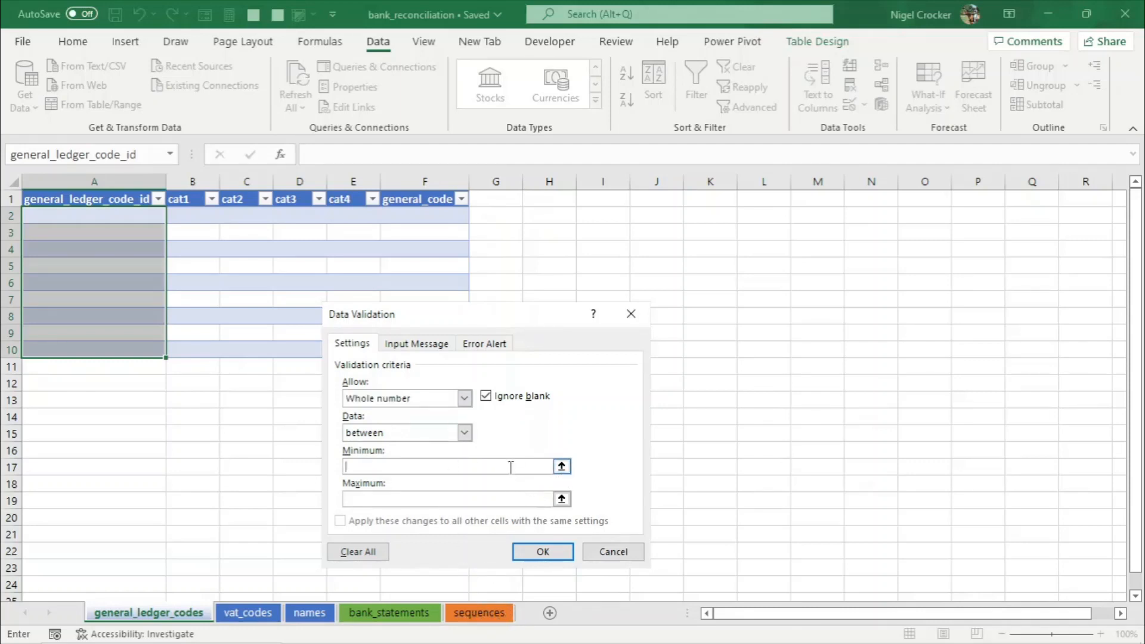
{"action": "type", "text": "1"}
{"action": "type", "text": "2000"}
{"action": "left_click", "coordinate": [531, 551]}
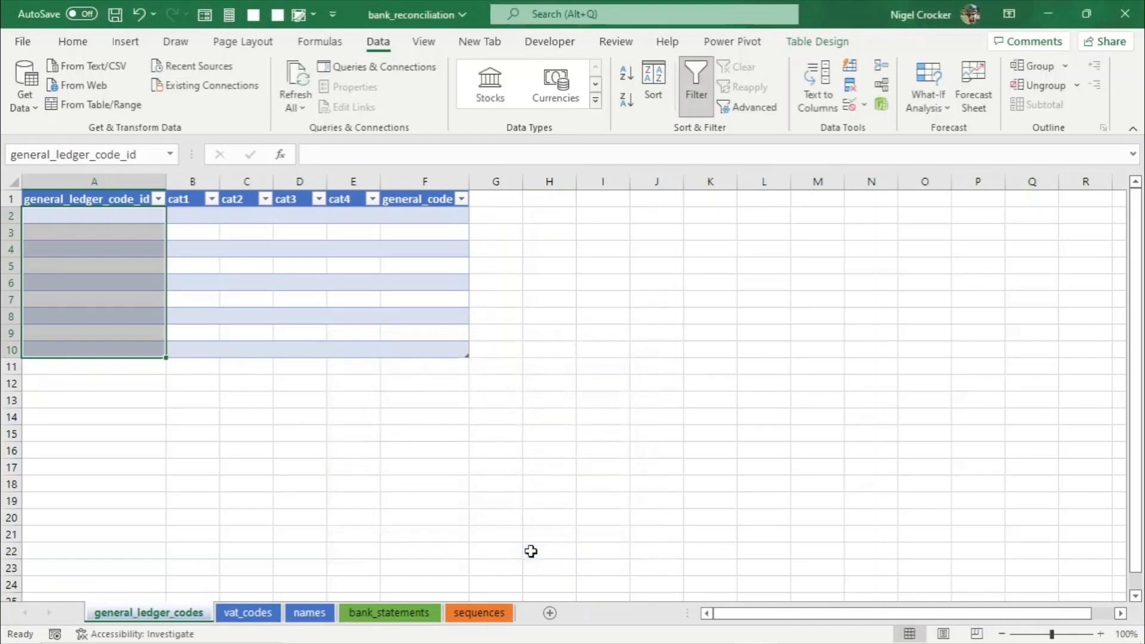
- Test the ID validation by entering 3000 in cell A2 and cancelling the entry
{"action": "left_click", "coordinate": [111, 285]}
{"action": "left_click", "coordinate": [146, 228]}
{"action": "left_click", "coordinate": [144, 214]}
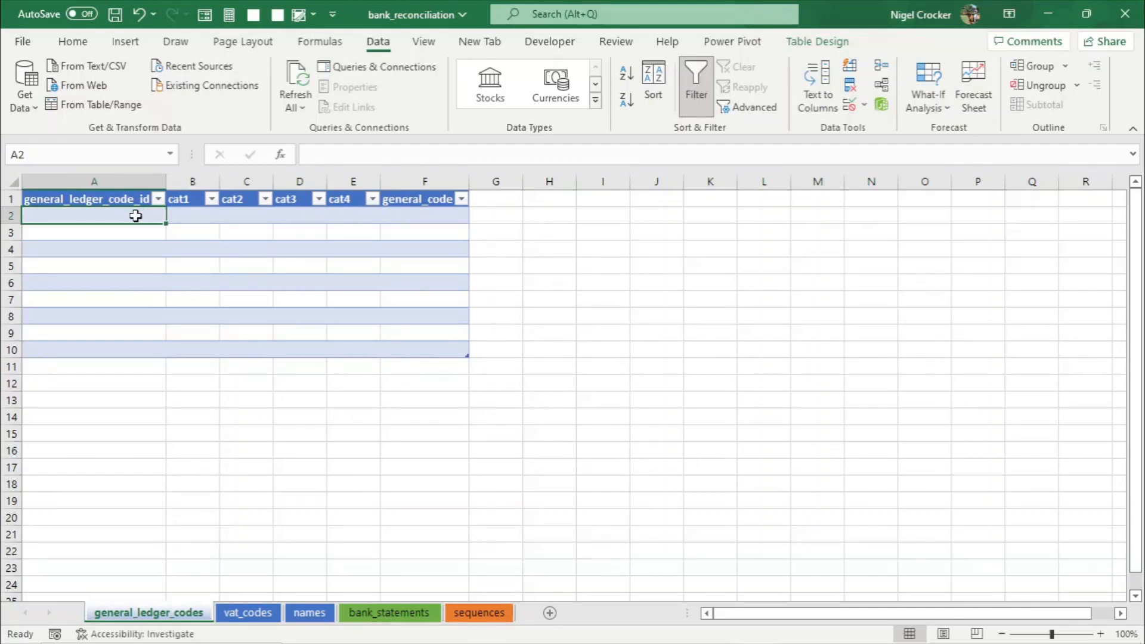
{"action": "type", "text": "3000"}
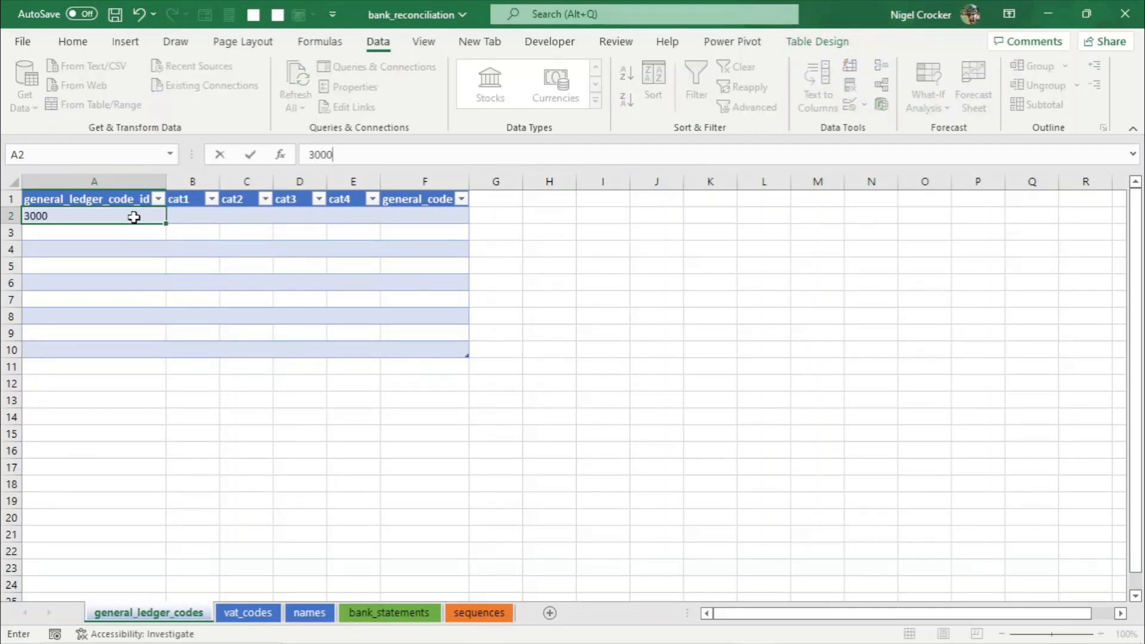
{"action": "key", "text": "Return"}
{"action": "key", "text": "Escape"}
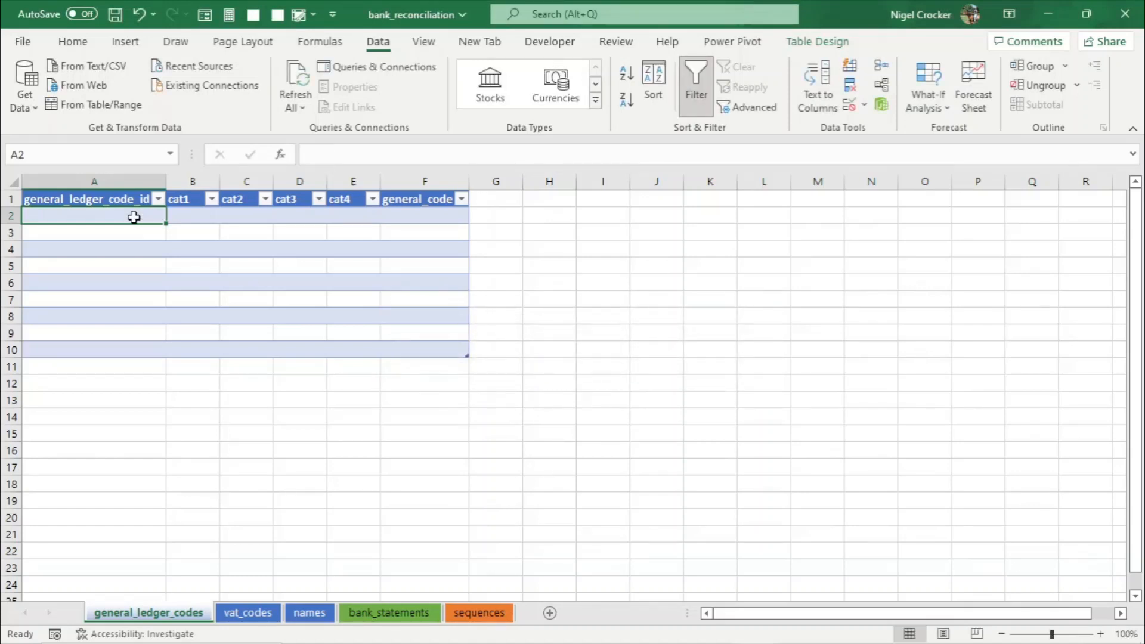
- Test the ID validation with 2000 and then 900 in cell A2, then clear the cell
{"action": "type", "text": "2000"}
{"action": "key", "text": "Return"}
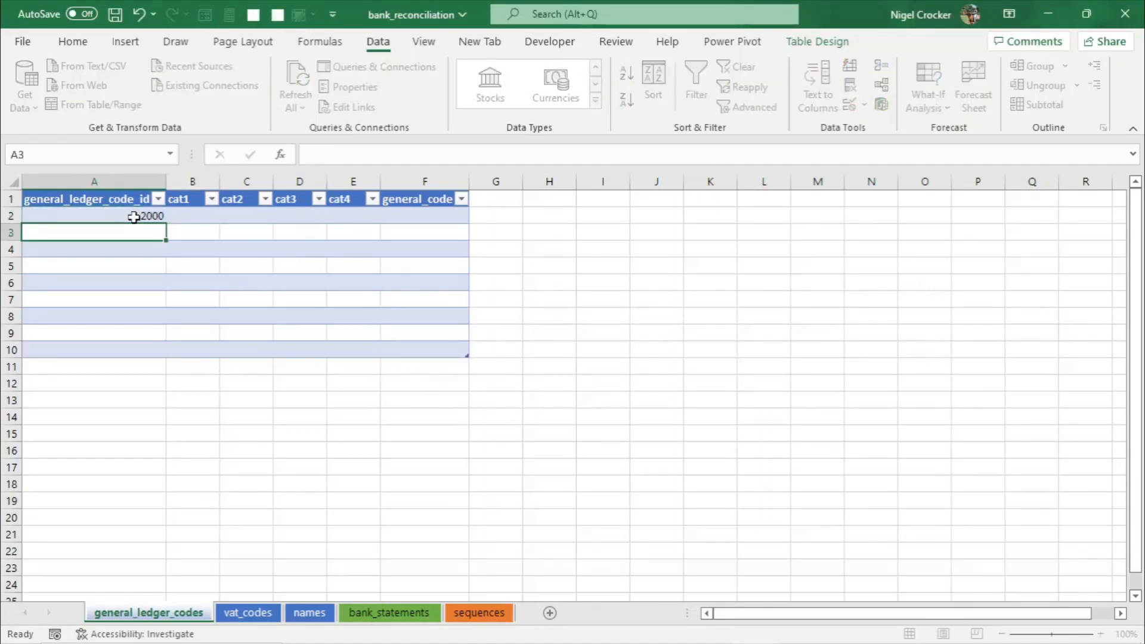
{"action": "left_click", "coordinate": [133, 217]}
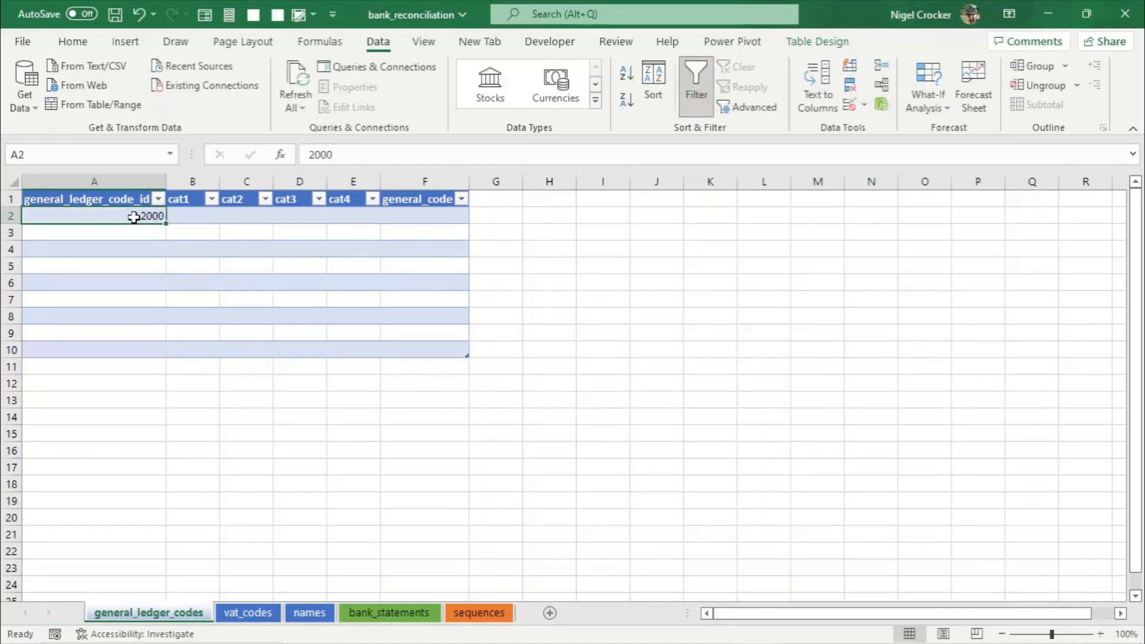
{"action": "type", "text": "900"}
{"action": "key", "text": "Return"}
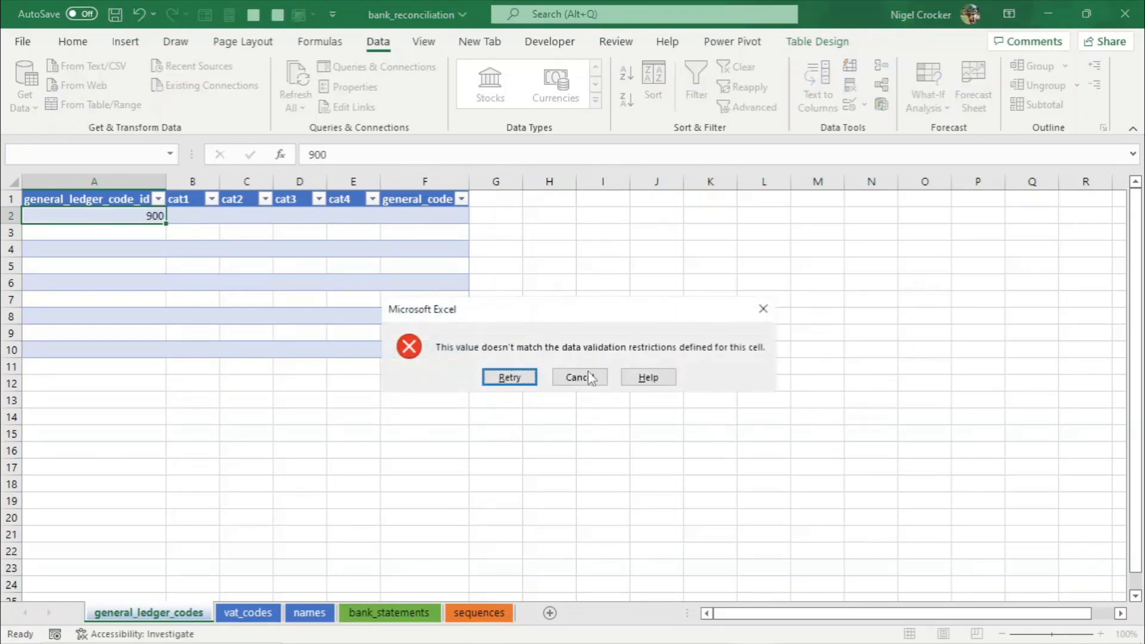
{"action": "left_click", "coordinate": [590, 378]}
{"action": "key", "text": "Delete"}
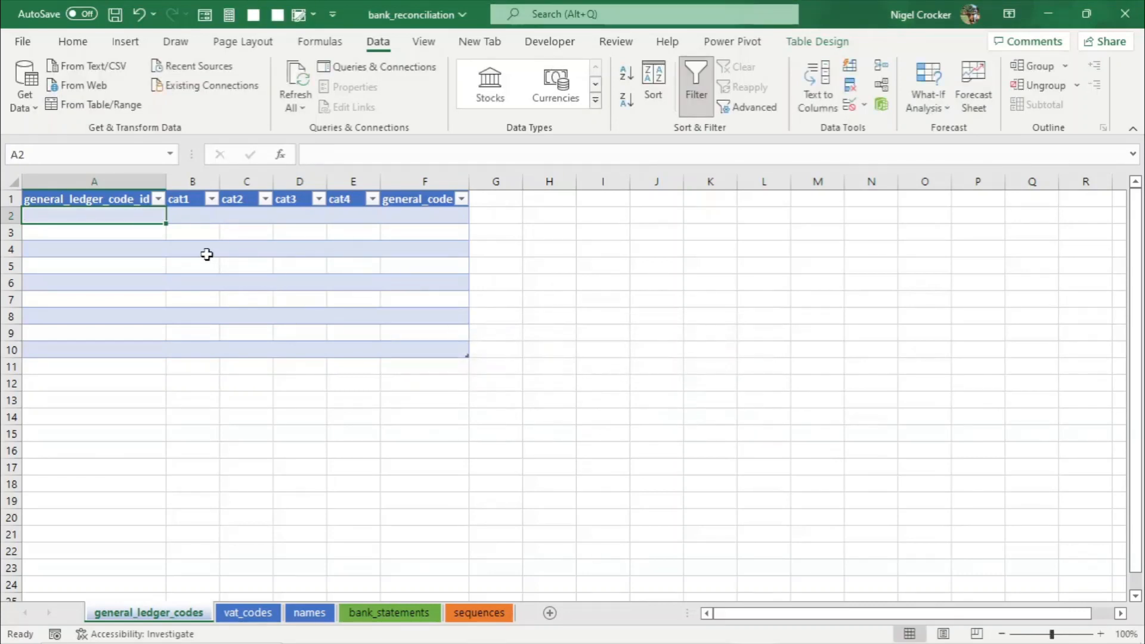
{"action": "left_click", "coordinate": [225, 249]}
- On vat_codes, restrict the vat_code_id cells A2:A10 to whole numbers between 2001 and 2010
{"action": "left_click", "coordinate": [479, 613]}
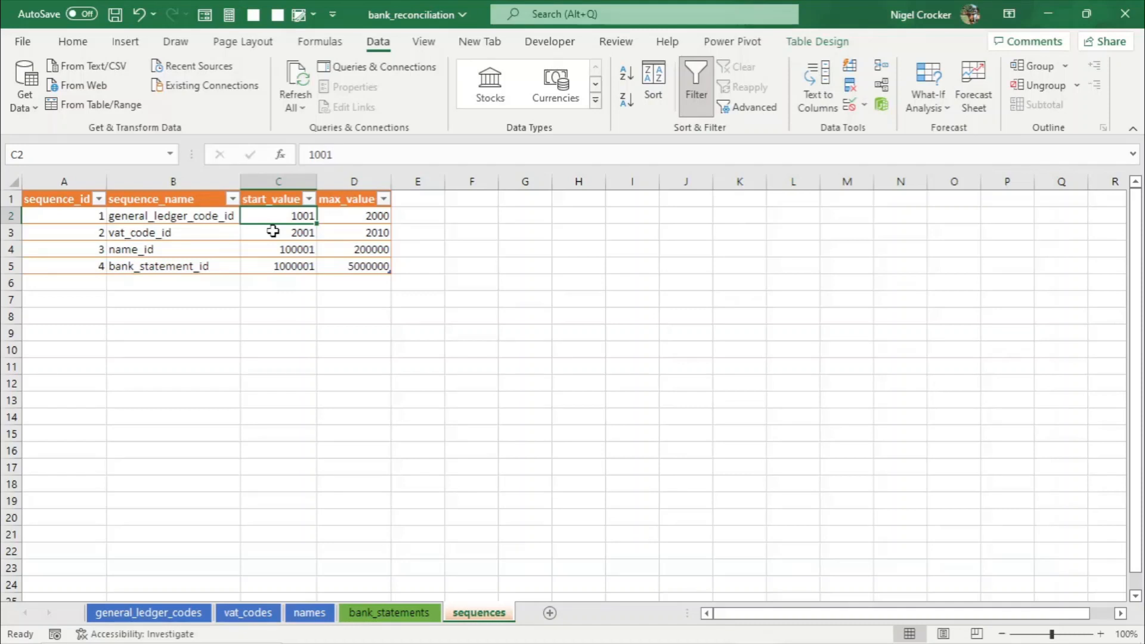
{"action": "left_click", "coordinate": [247, 613]}
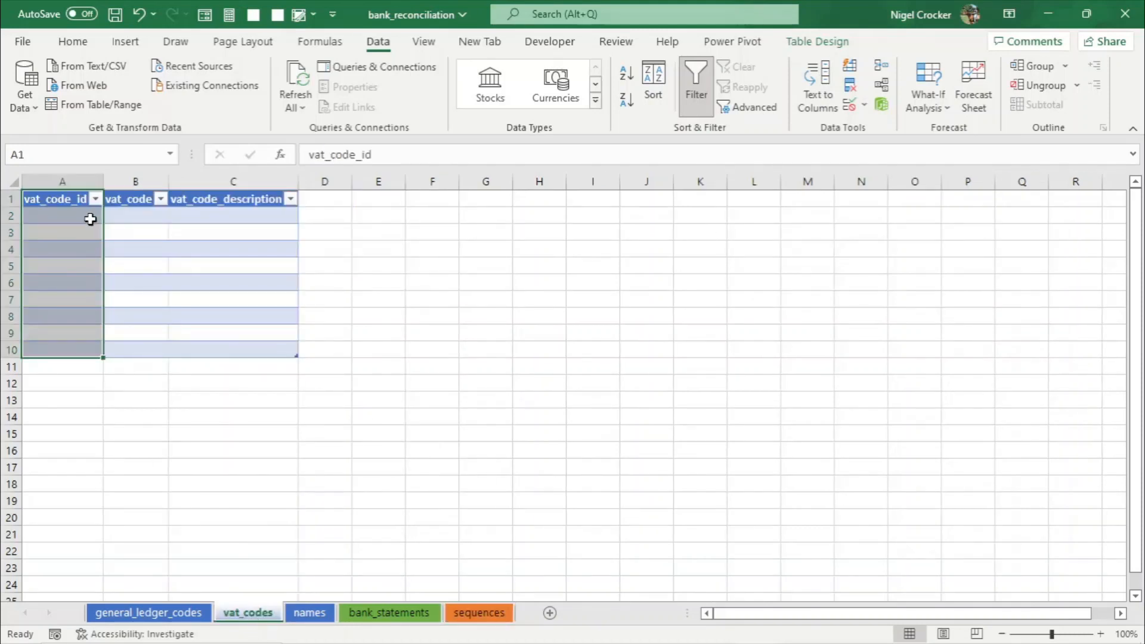
{"action": "left_click_drag", "start_coordinate": [77, 219], "coordinate": [75, 349]}
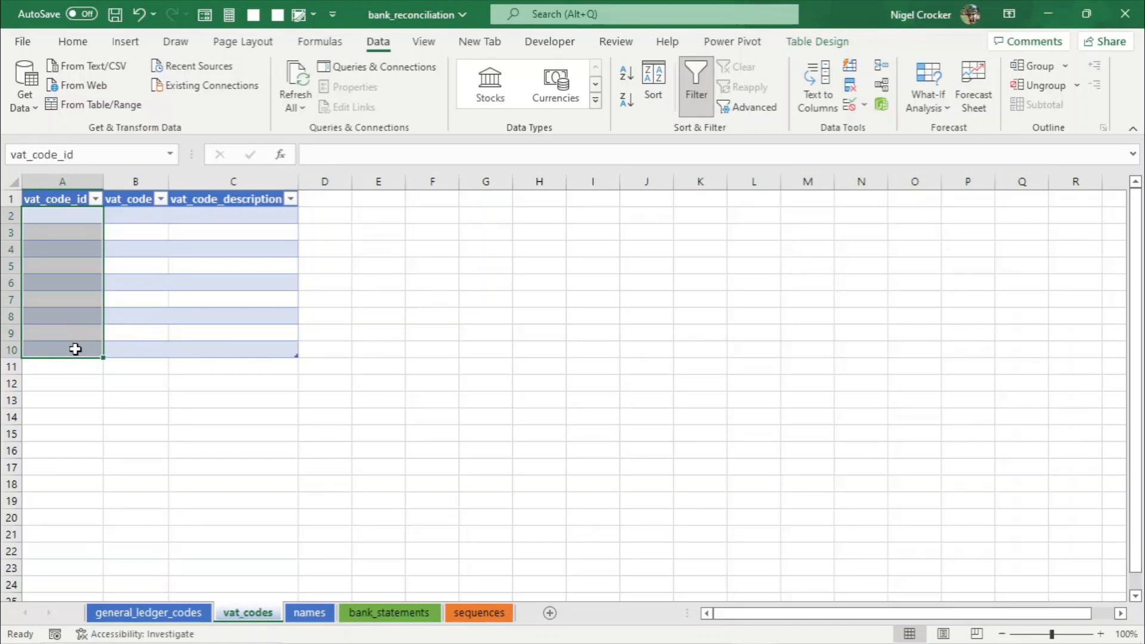
{"action": "left_click", "coordinate": [865, 108]}
{"action": "left_click", "coordinate": [885, 124]}
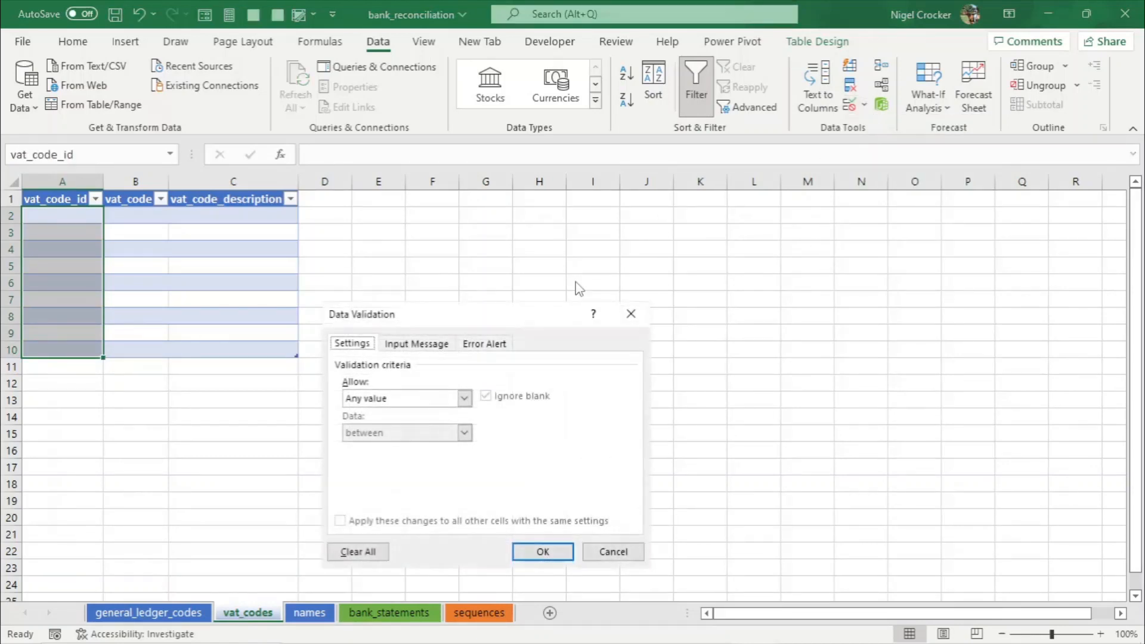
{"action": "left_click", "coordinate": [470, 399]}
{"action": "left_click", "coordinate": [404, 428]}
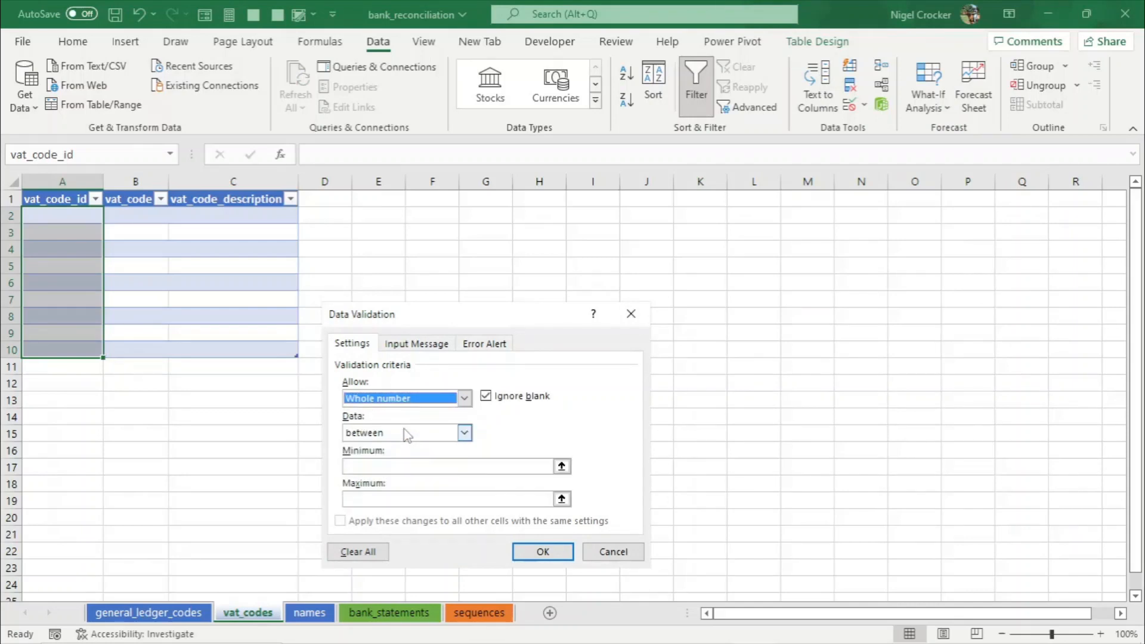
{"action": "left_click", "coordinate": [369, 466]}
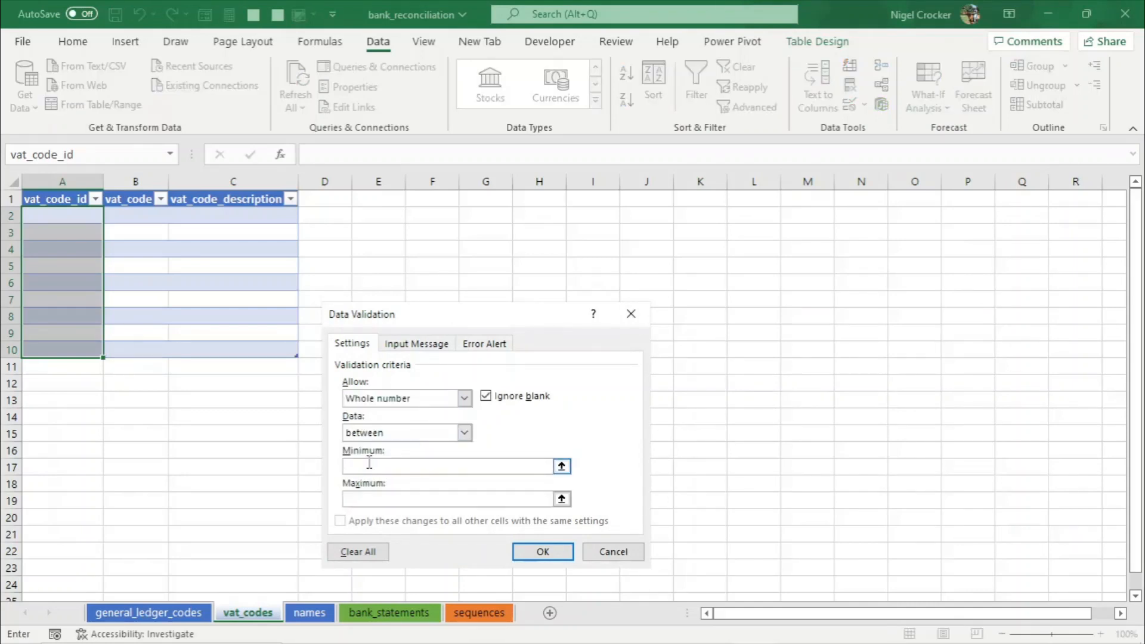
{"action": "type", "text": "2001"}
{"action": "left_click", "coordinate": [371, 501]}
{"action": "type", "text": "2"}
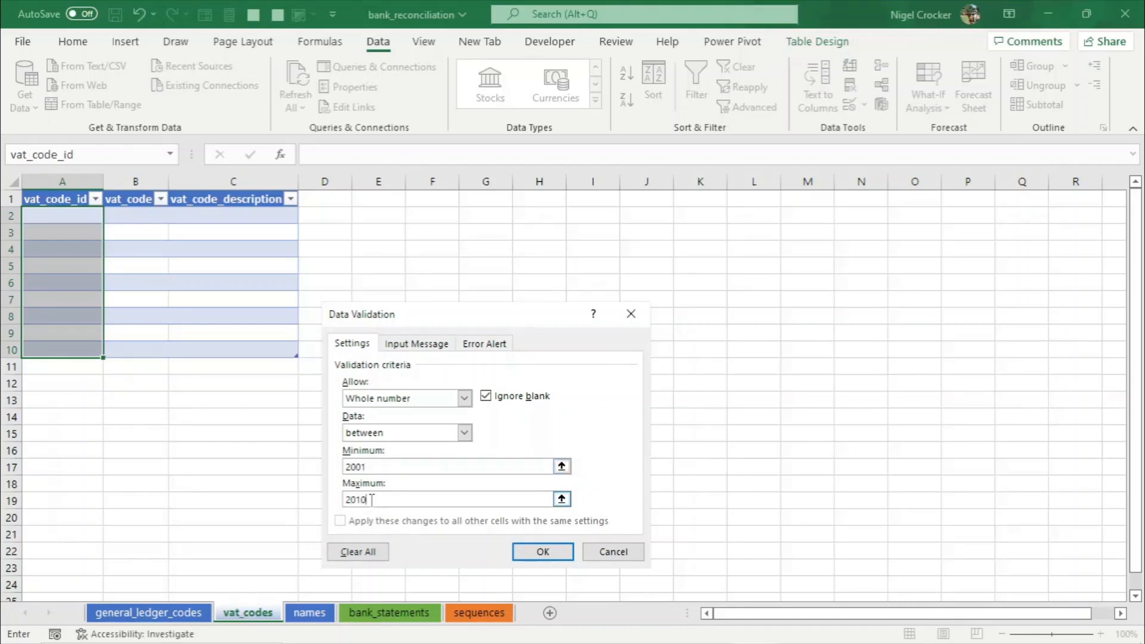
{"action": "left_click", "coordinate": [542, 550]}
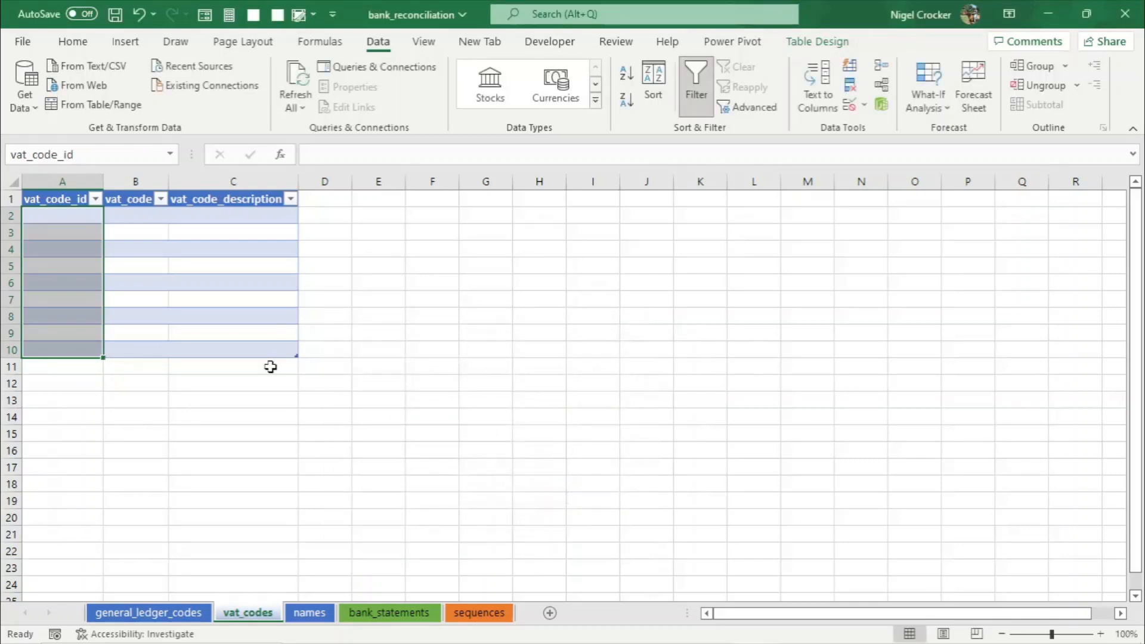
- Test the vat_code_id validation by entering 3000 in cell A4 and cancelling the entry
{"action": "left_click", "coordinate": [74, 249]}
{"action": "type", "text": "3000"}
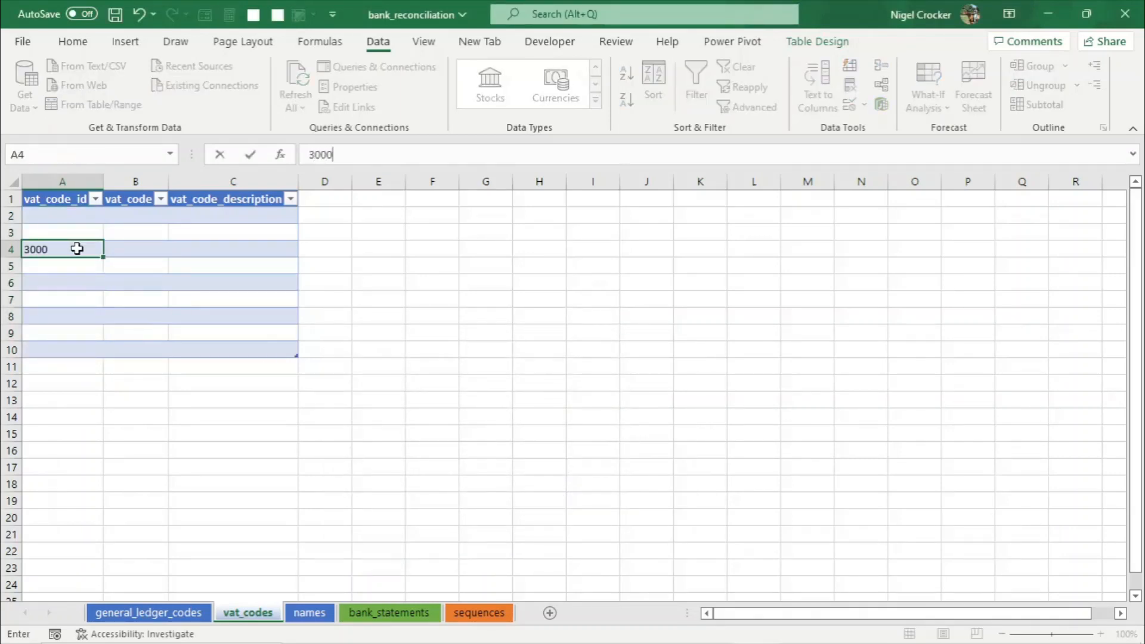
{"action": "key", "text": "Return"}
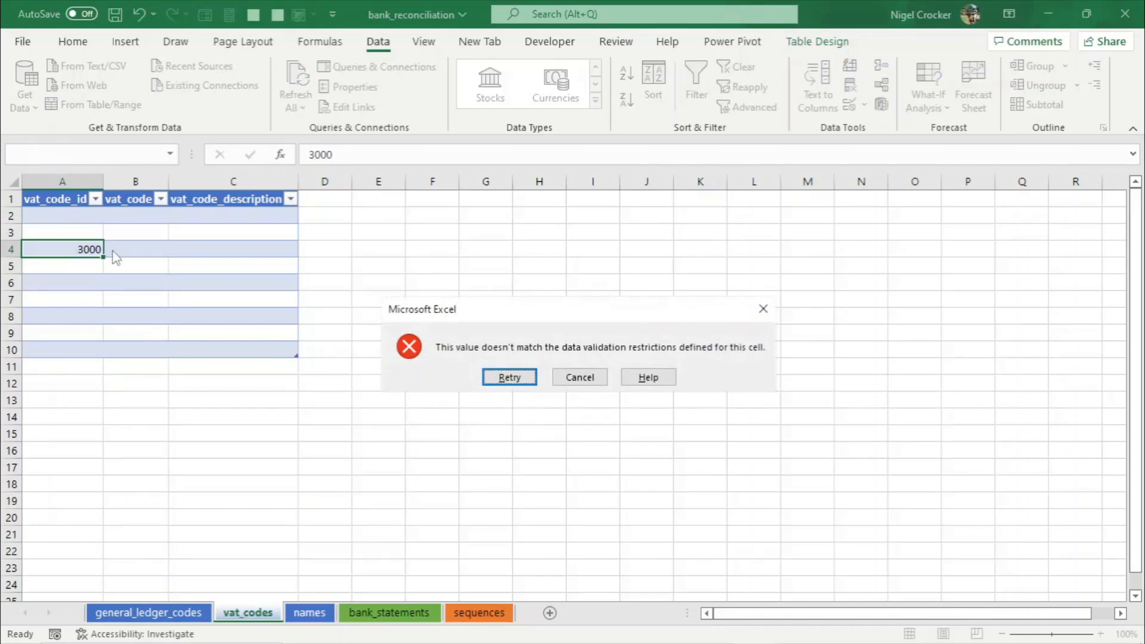
{"action": "left_click", "coordinate": [579, 378]}
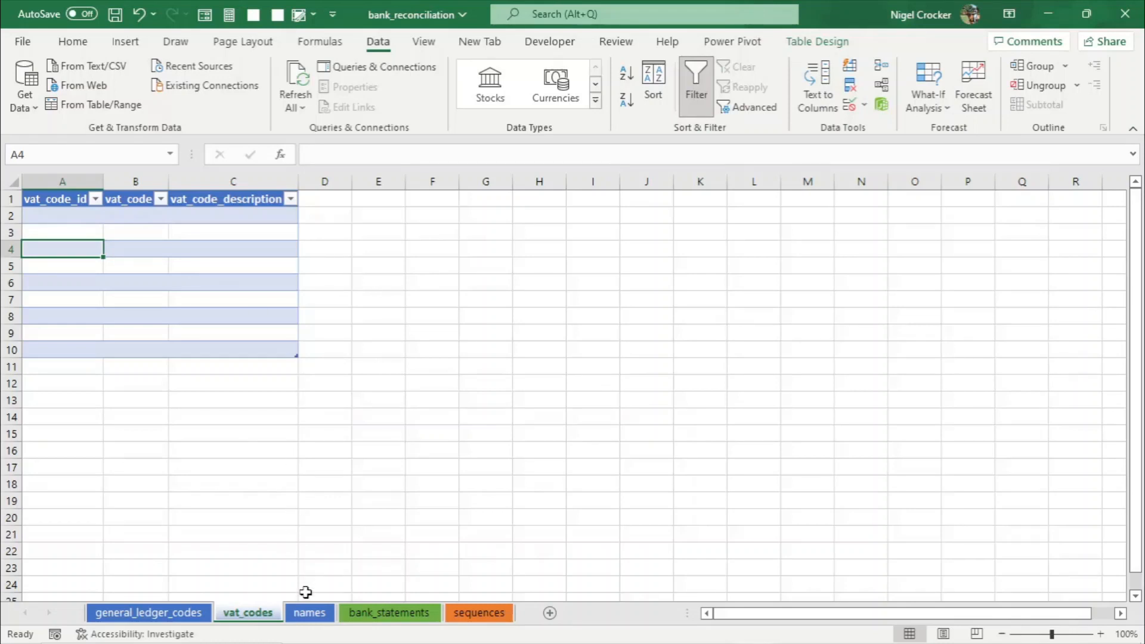
- Copy the name_id start value from the sequences table
{"action": "left_click", "coordinate": [309, 613]}
{"action": "left_click", "coordinate": [54, 214]}
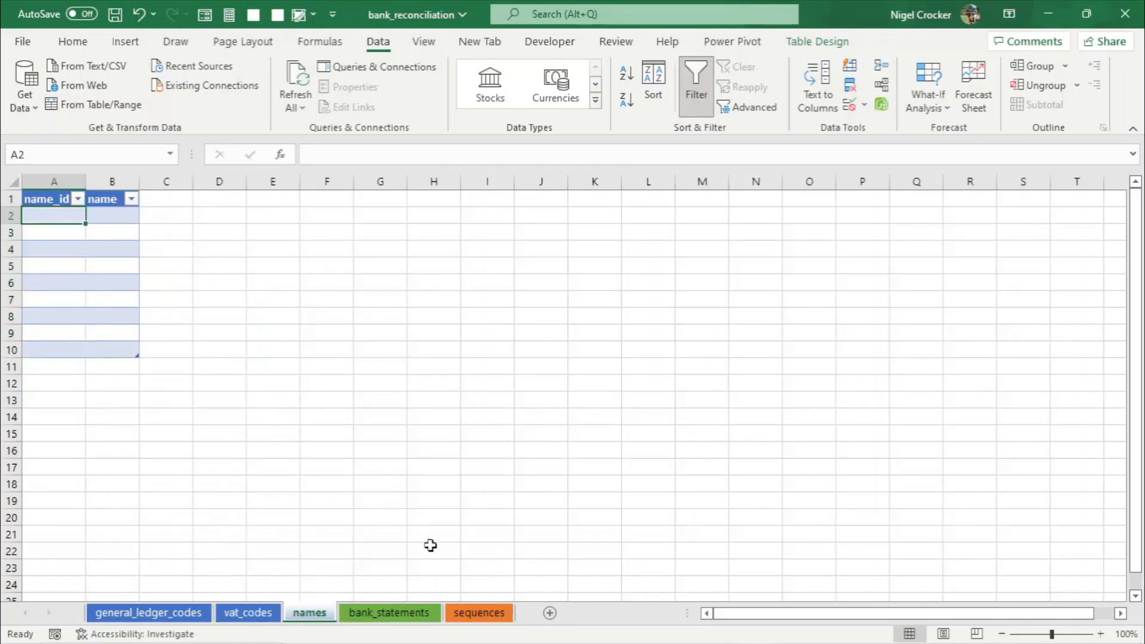
{"action": "left_click", "coordinate": [481, 614]}
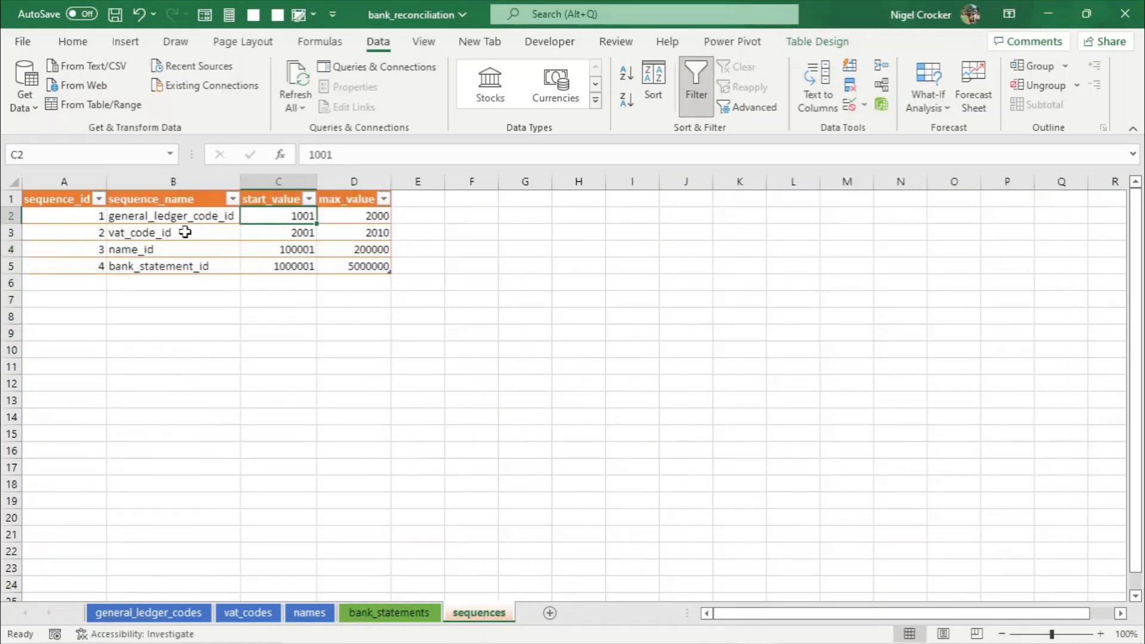
{"action": "left_click", "coordinate": [277, 251]}
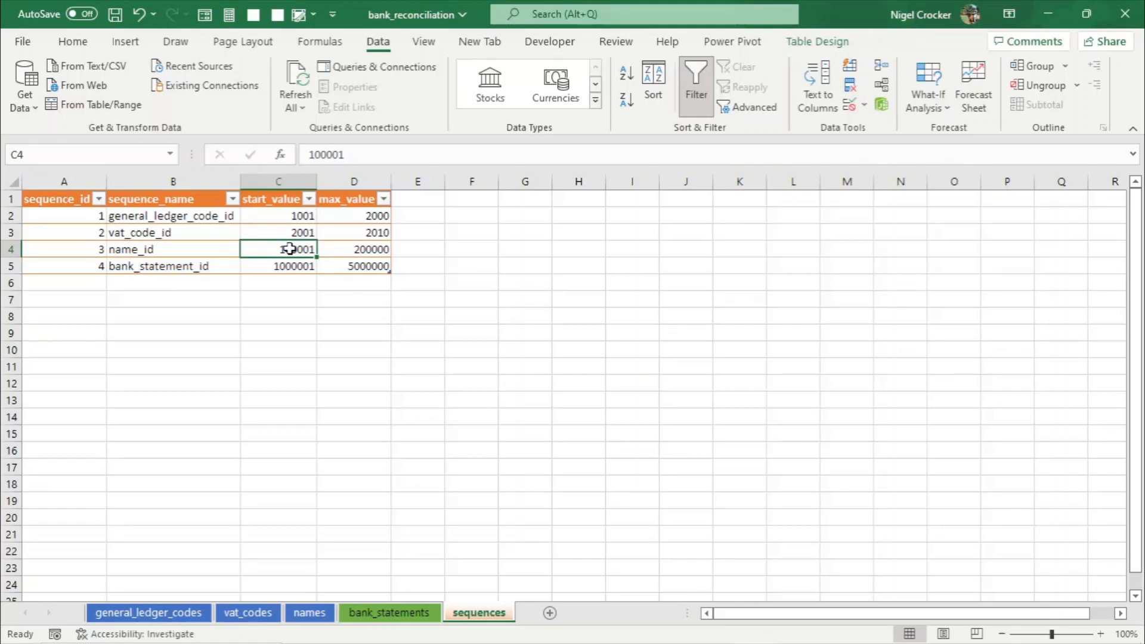
{"action": "key", "text": "ctrl+c"}
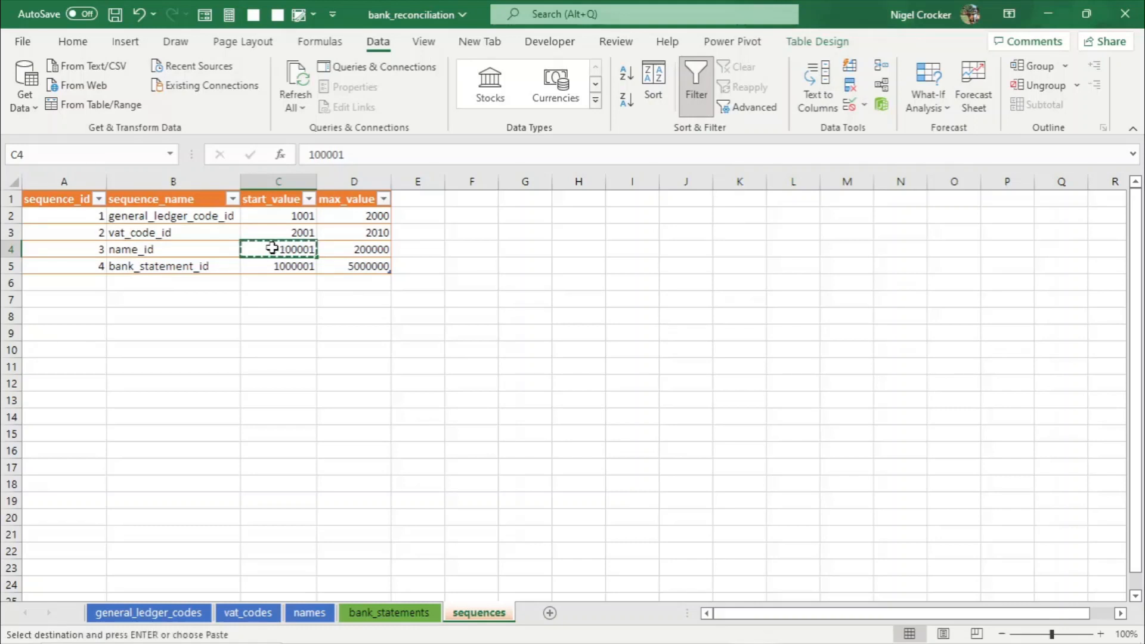
- On names, restrict the name_id cells A2:A10 to whole numbers between 100001 and 200000
{"action": "left_click", "coordinate": [315, 614]}
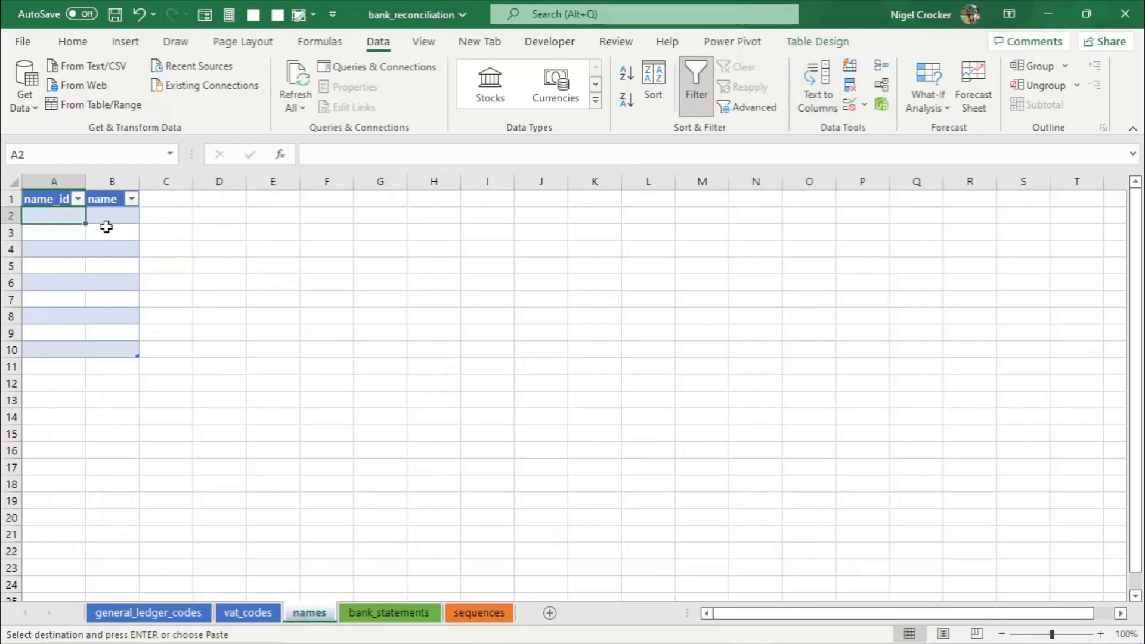
{"action": "left_click_drag", "start_coordinate": [77, 216], "coordinate": [62, 347]}
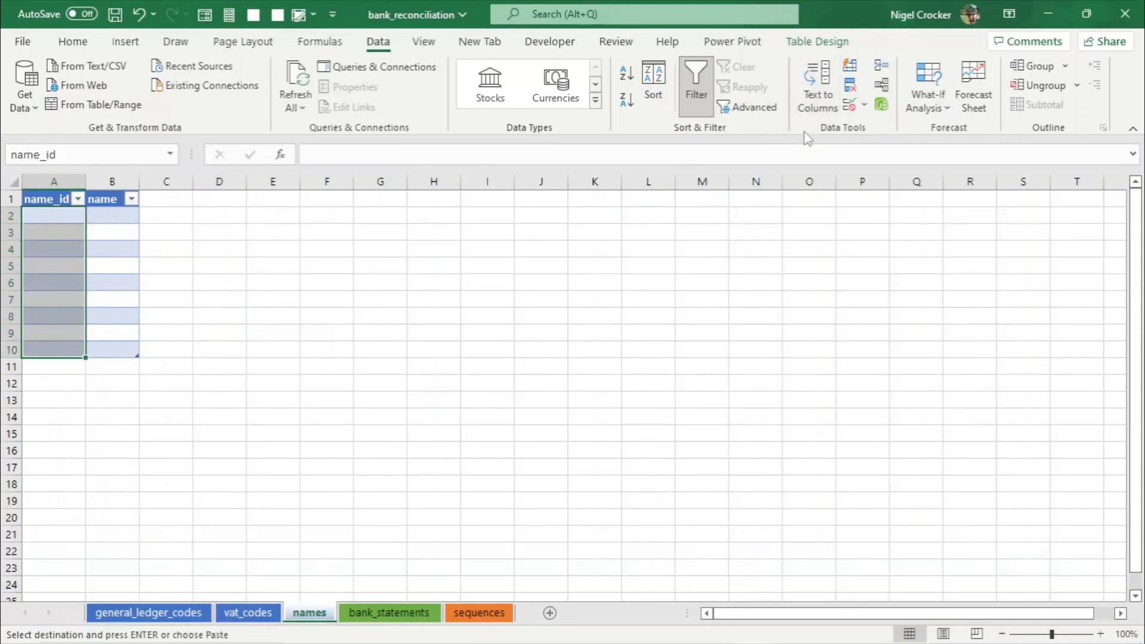
{"action": "left_click", "coordinate": [865, 106]}
{"action": "left_click", "coordinate": [893, 127]}
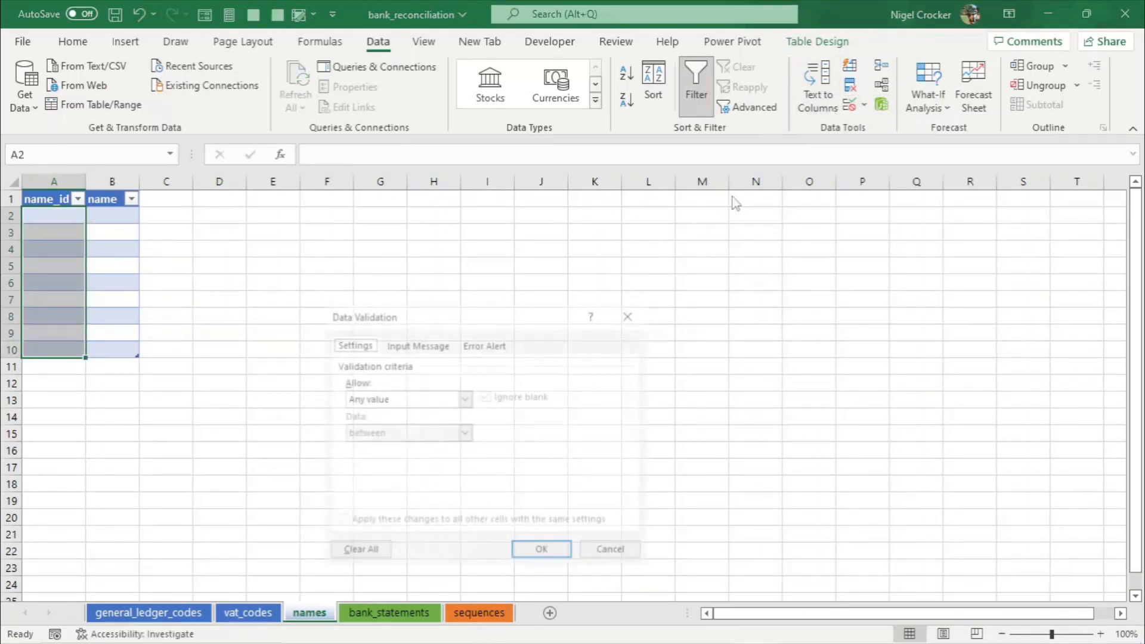
{"action": "left_click", "coordinate": [464, 399]}
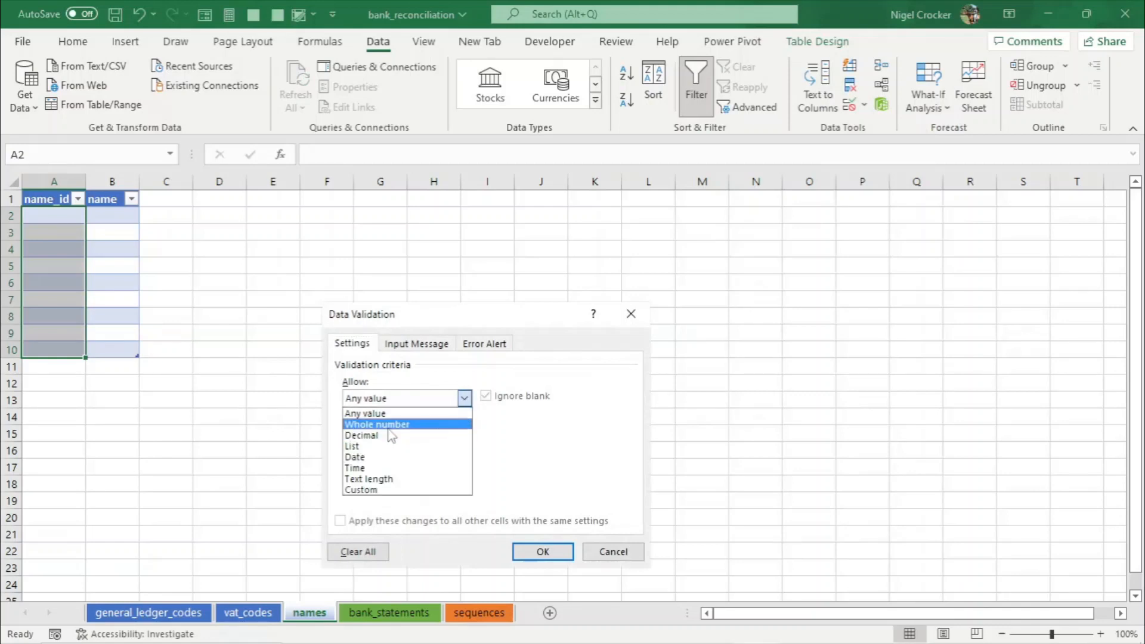
{"action": "left_click", "coordinate": [382, 421]}
{"action": "left_click", "coordinate": [362, 467]}
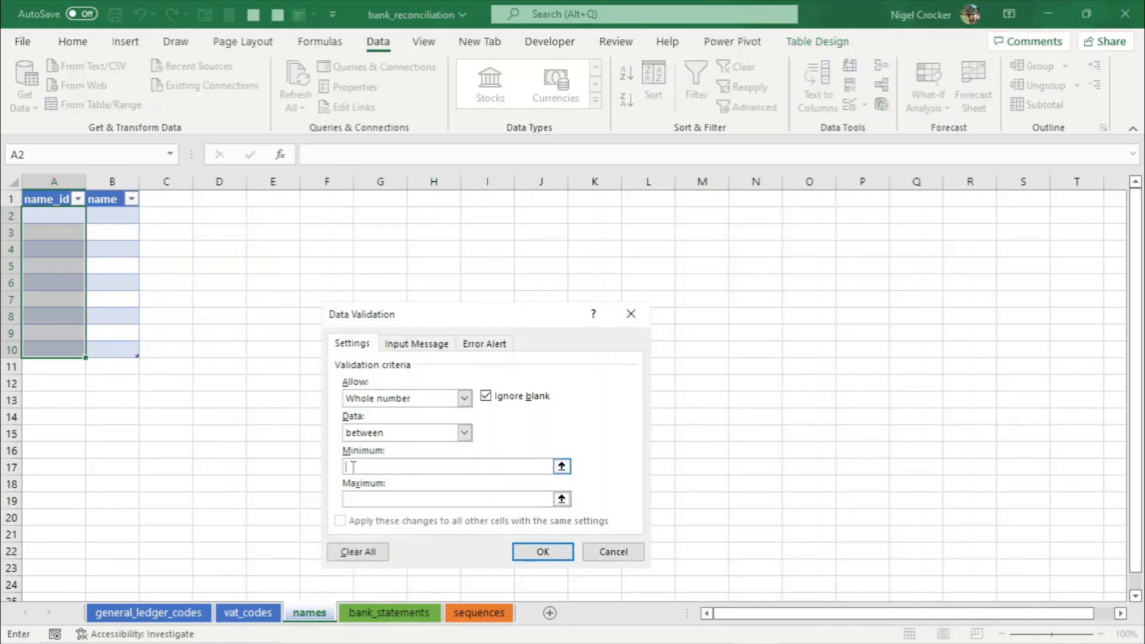
{"action": "type", "text": "100001"}
{"action": "left_click", "coordinate": [347, 501]}
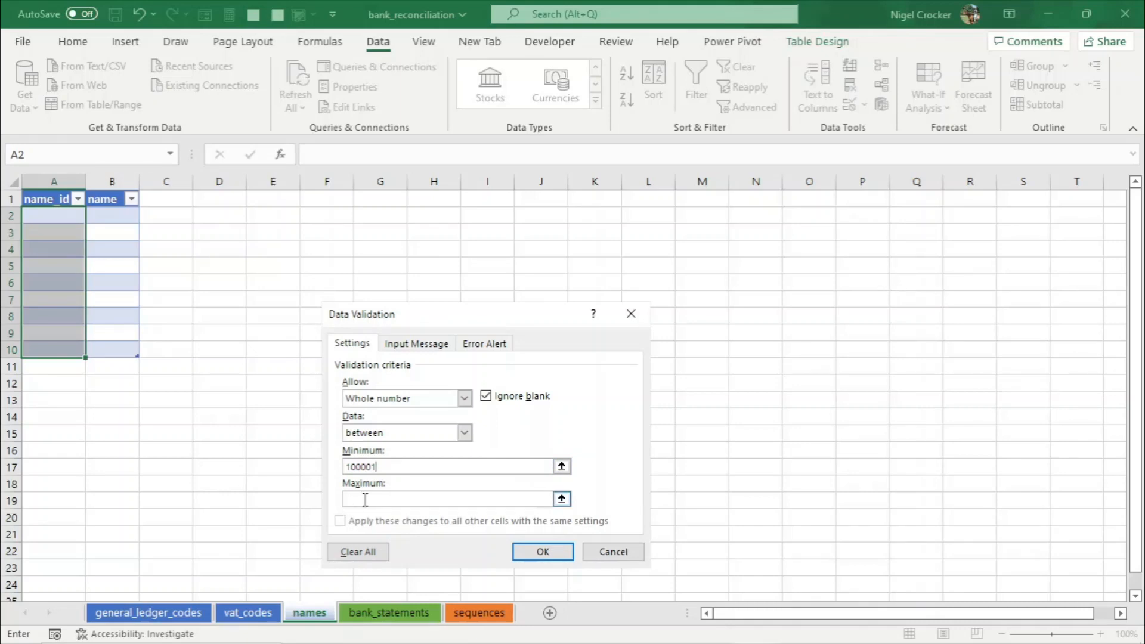
{"action": "type", "text": "200000"}
{"action": "left_click", "coordinate": [542, 550]}
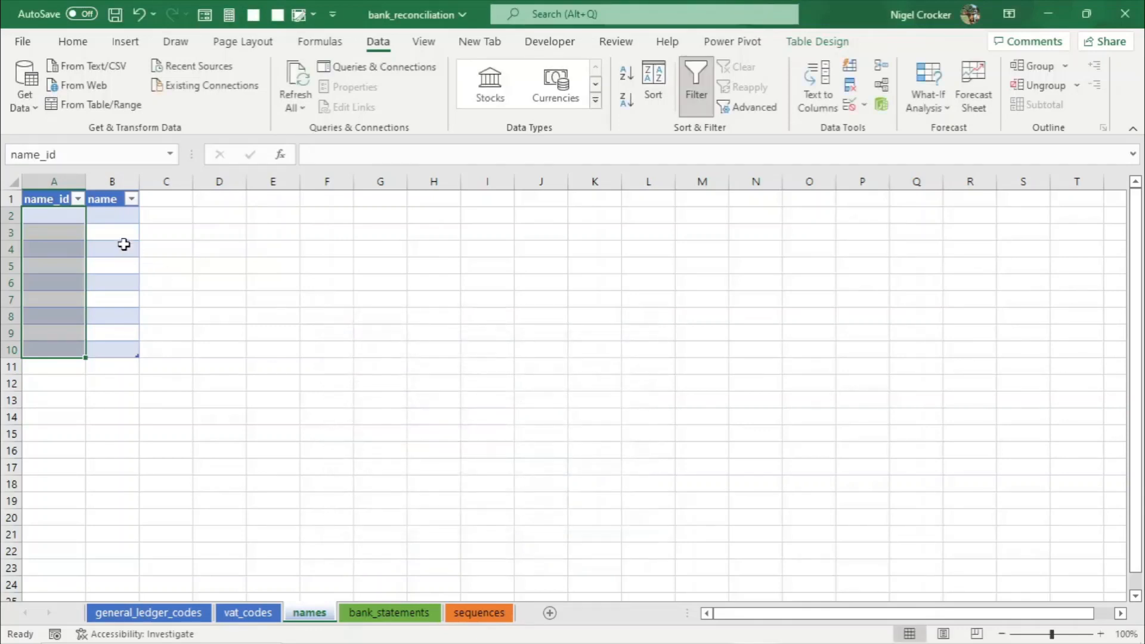
- Look up the bank_statement_id start and maximum values in the sequences table
{"action": "left_click", "coordinate": [56, 222]}
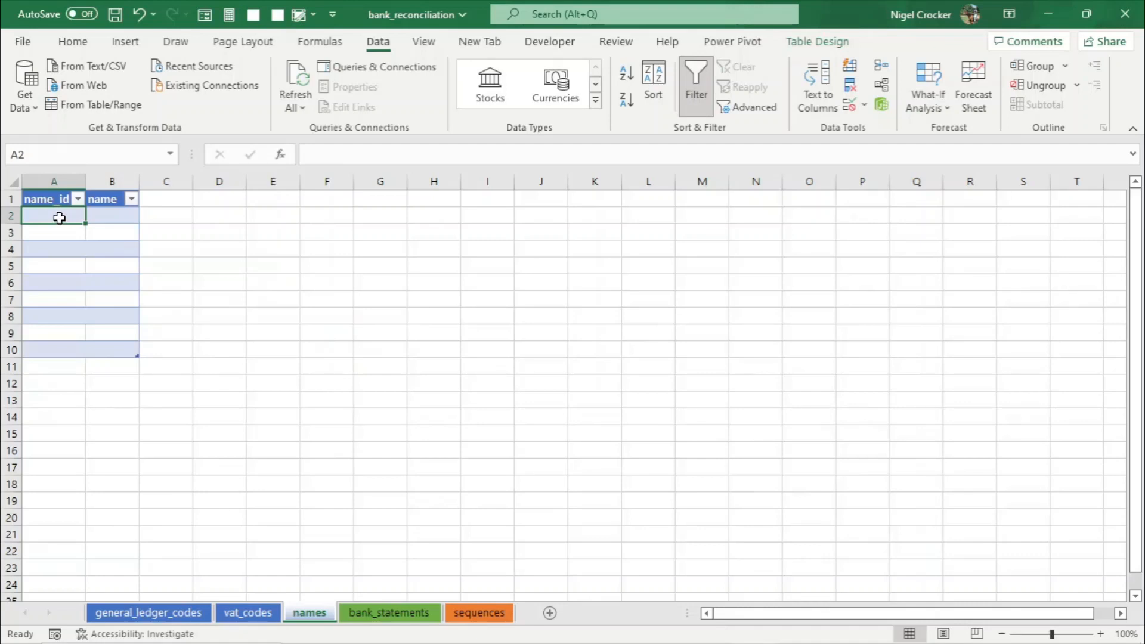
{"action": "left_click", "coordinate": [382, 614]}
{"action": "left_click", "coordinate": [494, 614]}
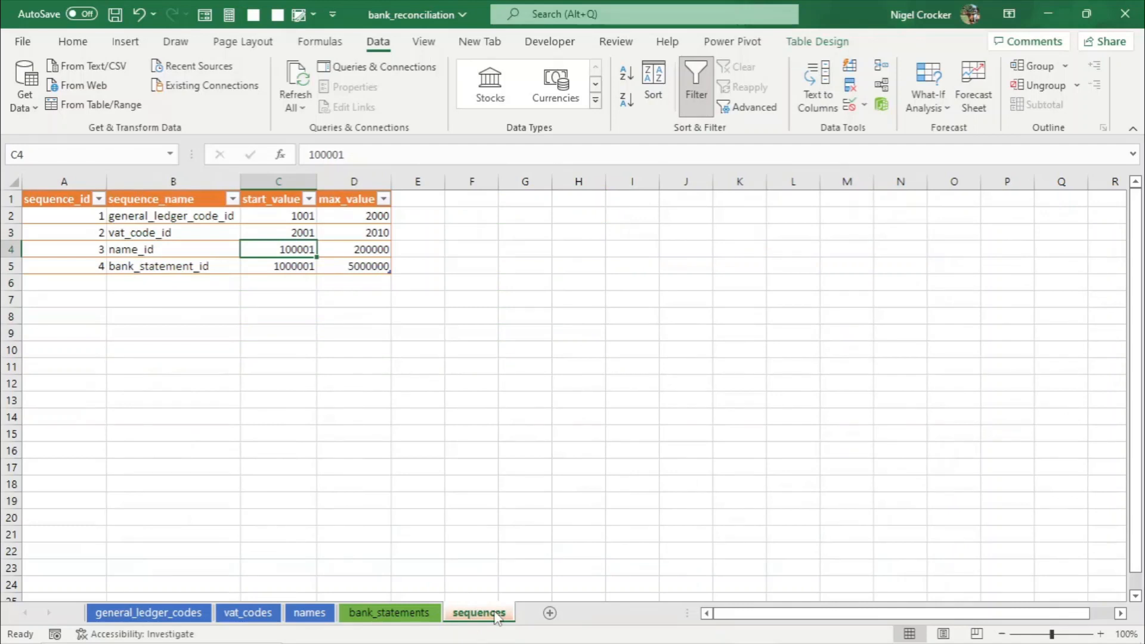
{"action": "left_click", "coordinate": [291, 266]}
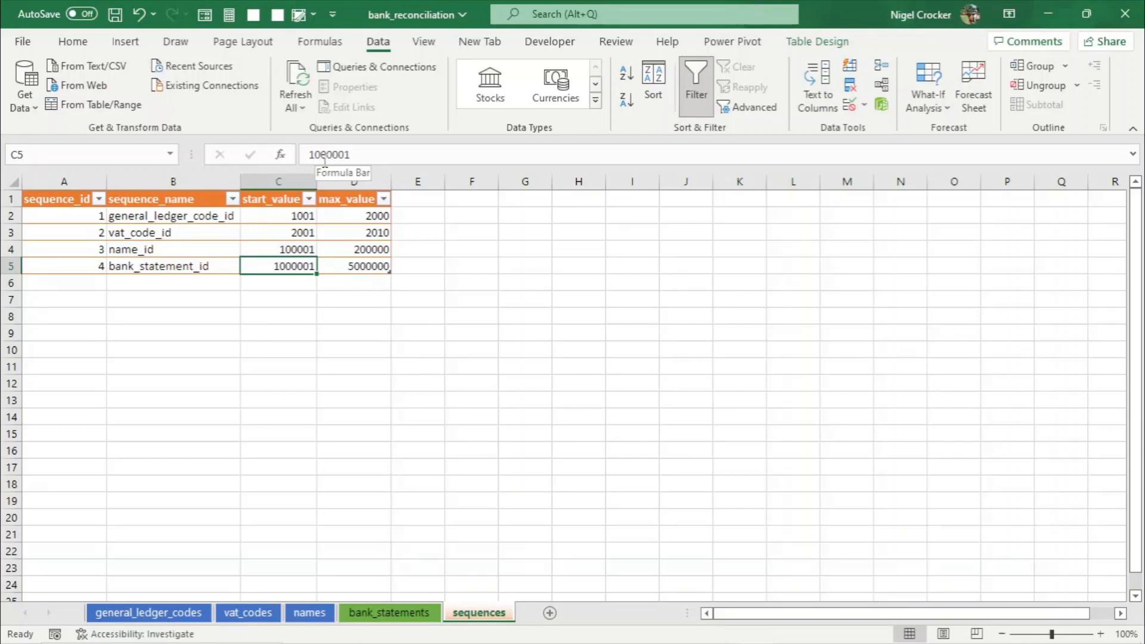
{"action": "left_click", "coordinate": [368, 264]}
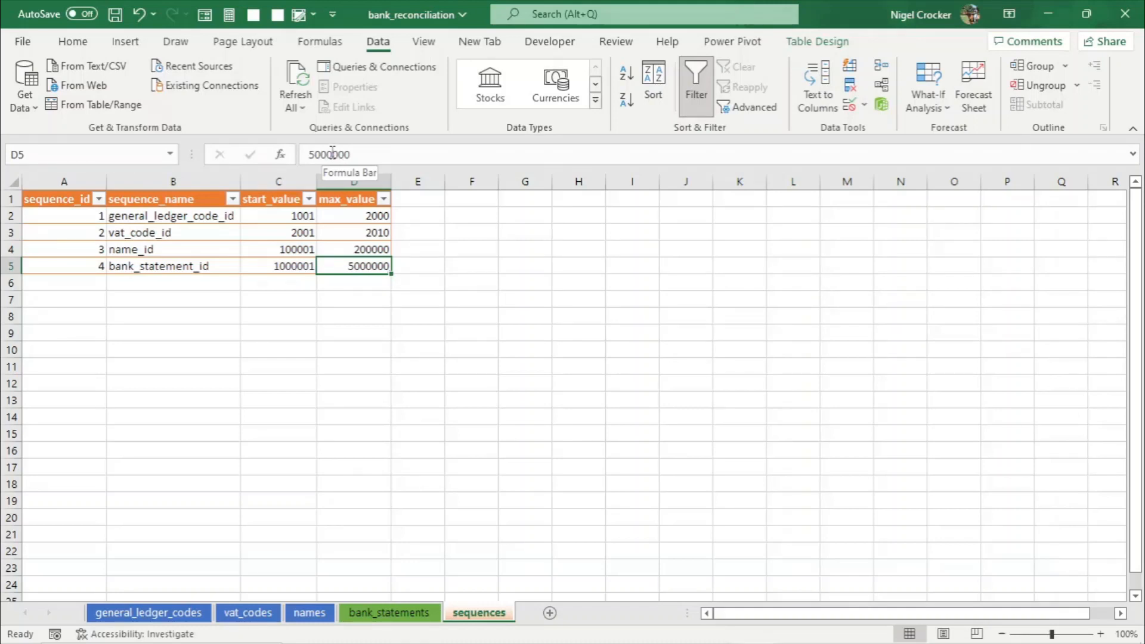
- On bank_statements, restrict the bank_statement_id cells A2:A10 to whole numbers between 1000001 and 5000000
{"action": "left_click", "coordinate": [389, 613]}
{"action": "left_click", "coordinate": [92, 217]}
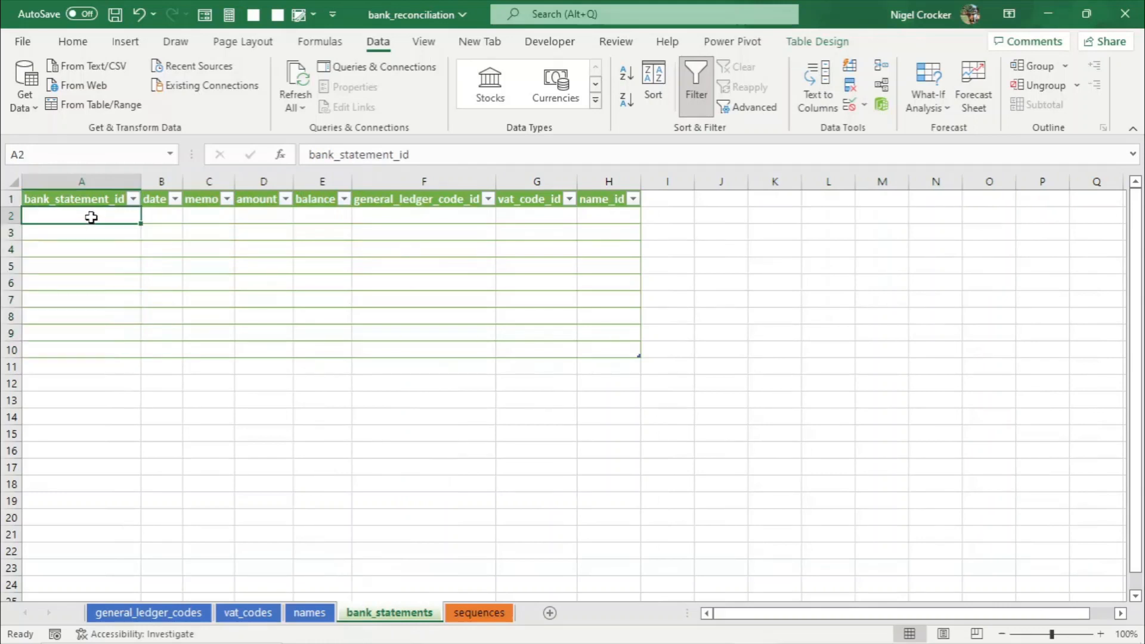
{"action": "left_click_drag", "start_coordinate": [91, 217], "coordinate": [77, 342]}
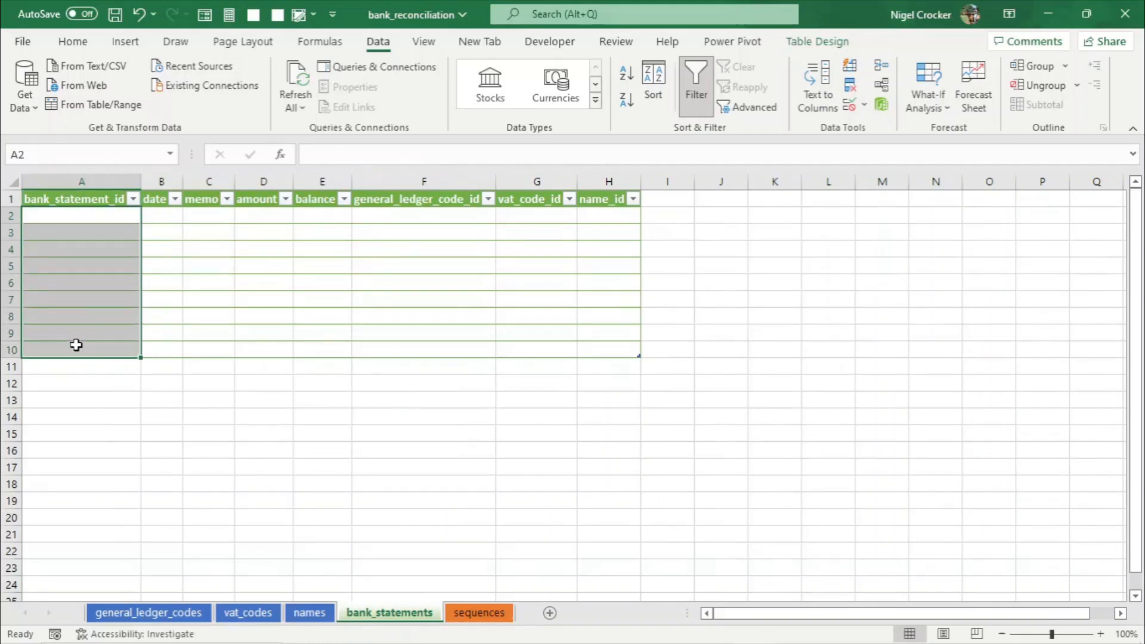
{"action": "left_click", "coordinate": [865, 106]}
{"action": "left_click", "coordinate": [901, 123]}
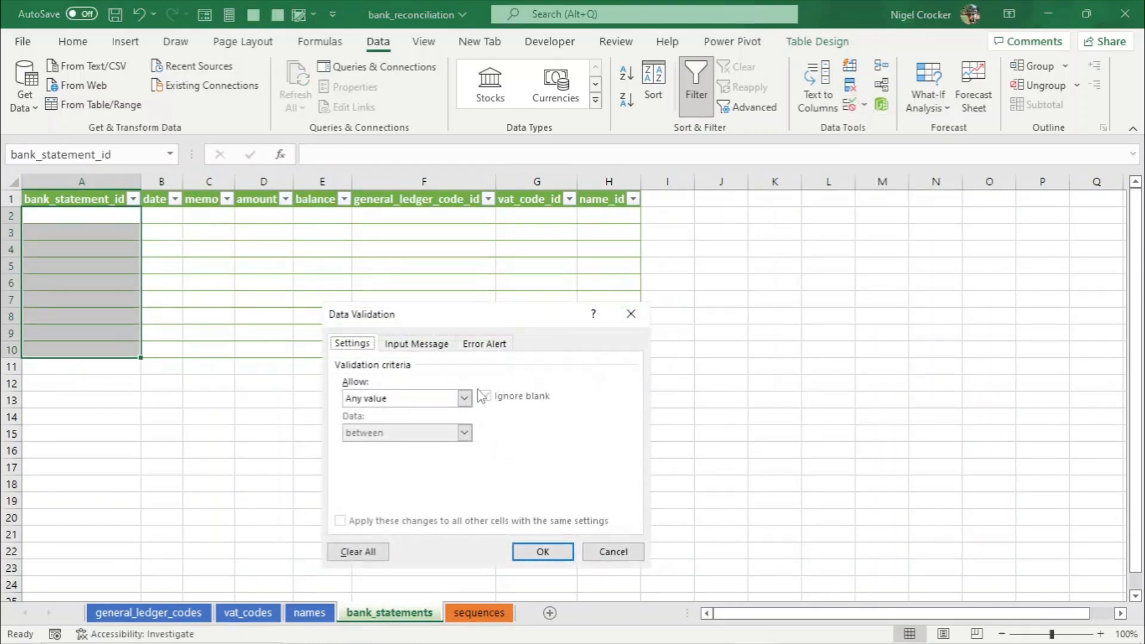
{"action": "left_click", "coordinate": [464, 399]}
{"action": "left_click", "coordinate": [462, 418]}
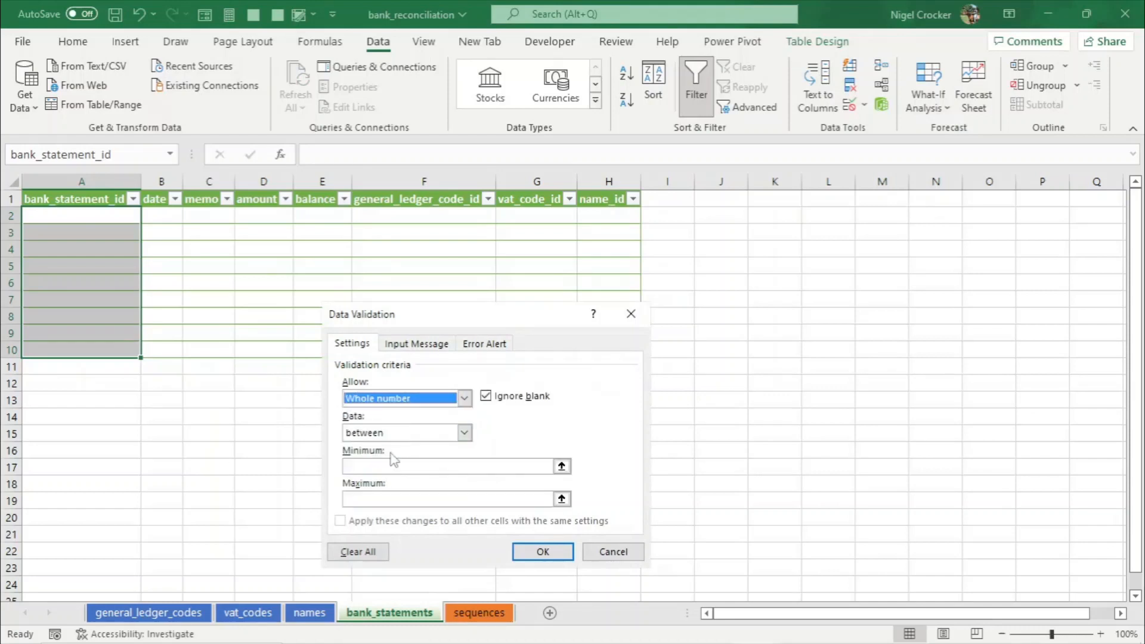
{"action": "left_click", "coordinate": [356, 465]}
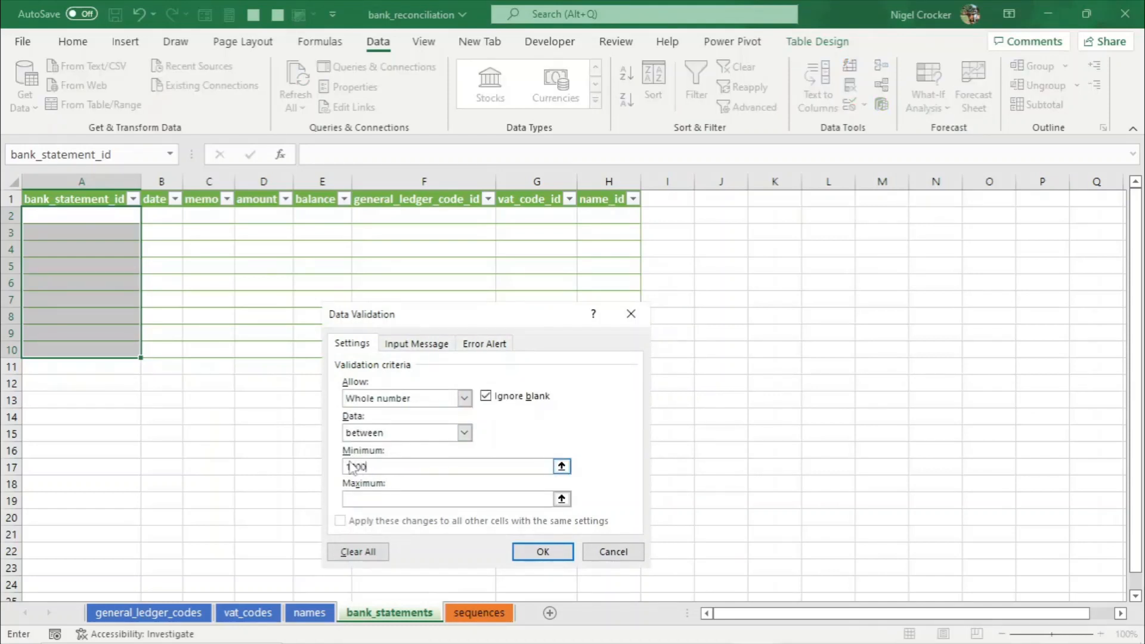
{"action": "left_click", "coordinate": [394, 500]}
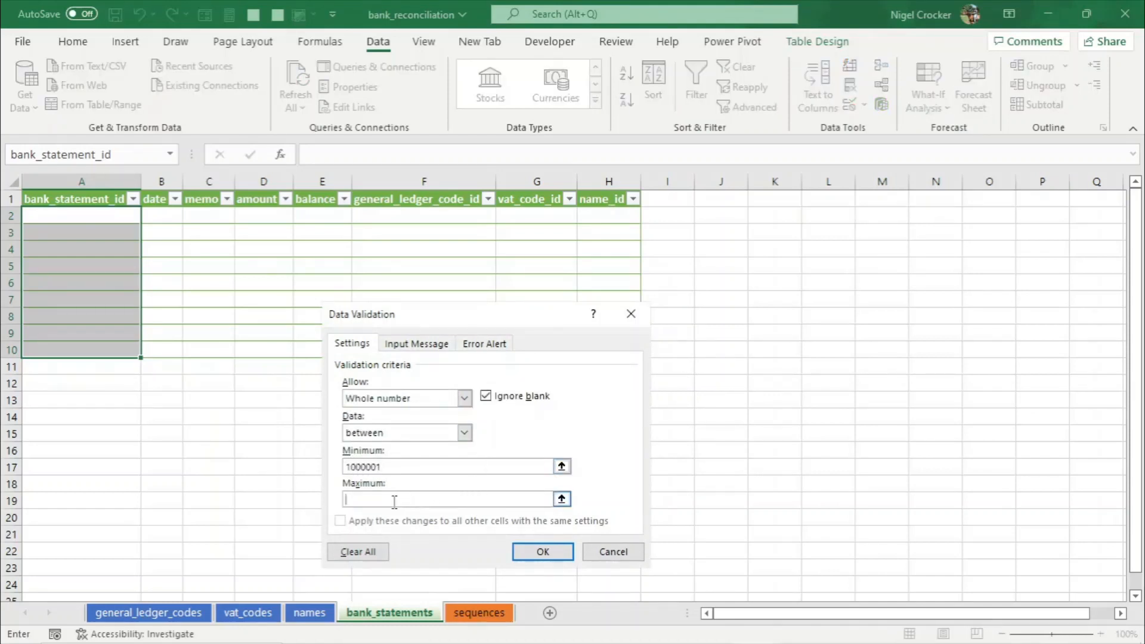
{"action": "type", "text": "5000000"}
{"action": "left_click", "coordinate": [543, 552]}
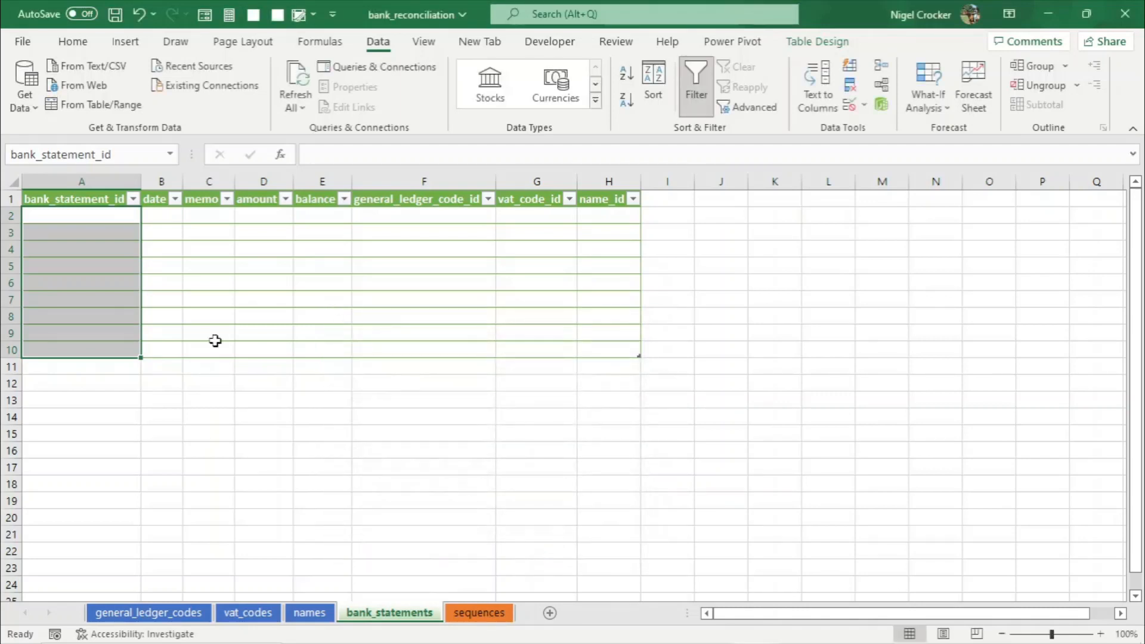
- Test the bank_statement_id validation by entering 1 in cell A3 and cancelling the entry
{"action": "left_click", "coordinate": [71, 235]}
{"action": "type", "text": "1"}
{"action": "key", "text": "Return"}
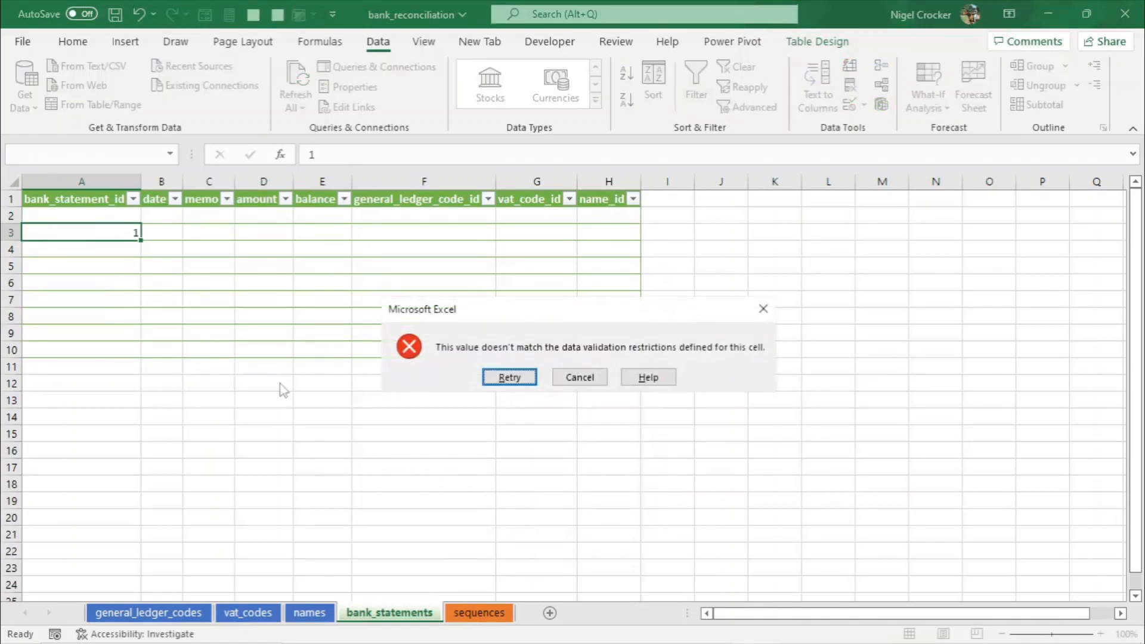
{"action": "left_click", "coordinate": [600, 378]}
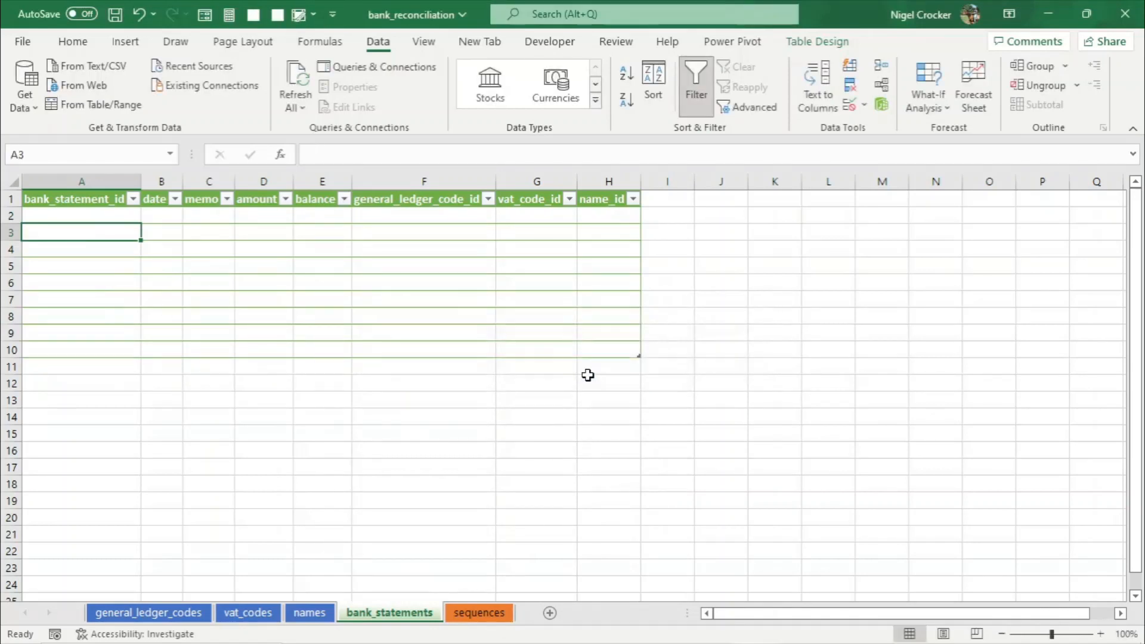
{"action": "left_click", "coordinate": [179, 614]}
{"action": "left_click", "coordinate": [102, 287]}
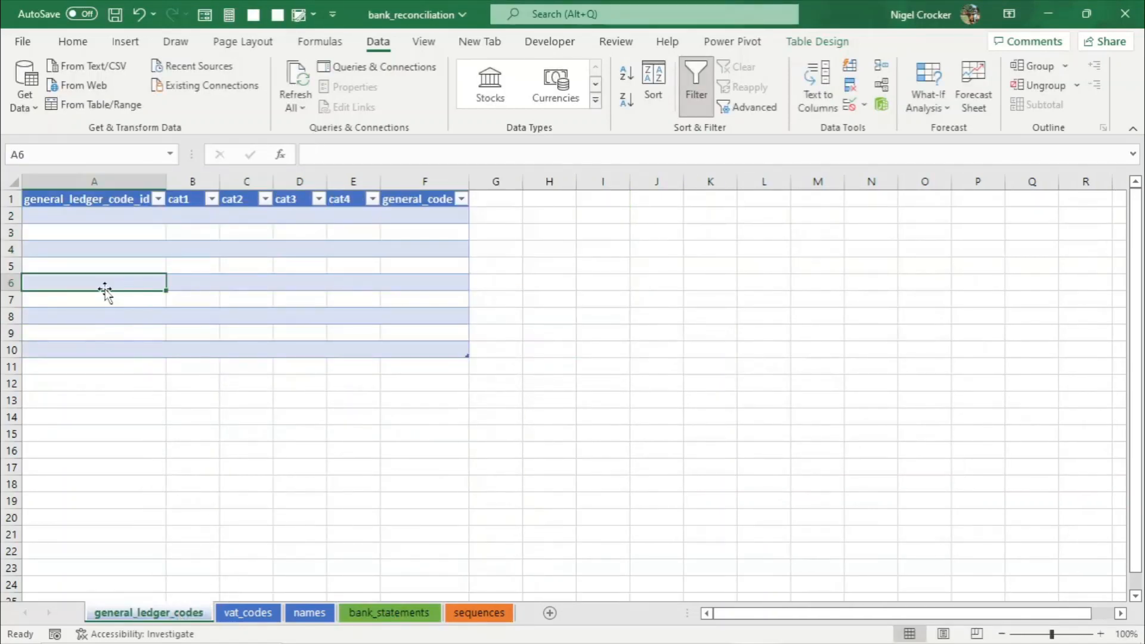
{"action": "left_click", "coordinate": [134, 216]}
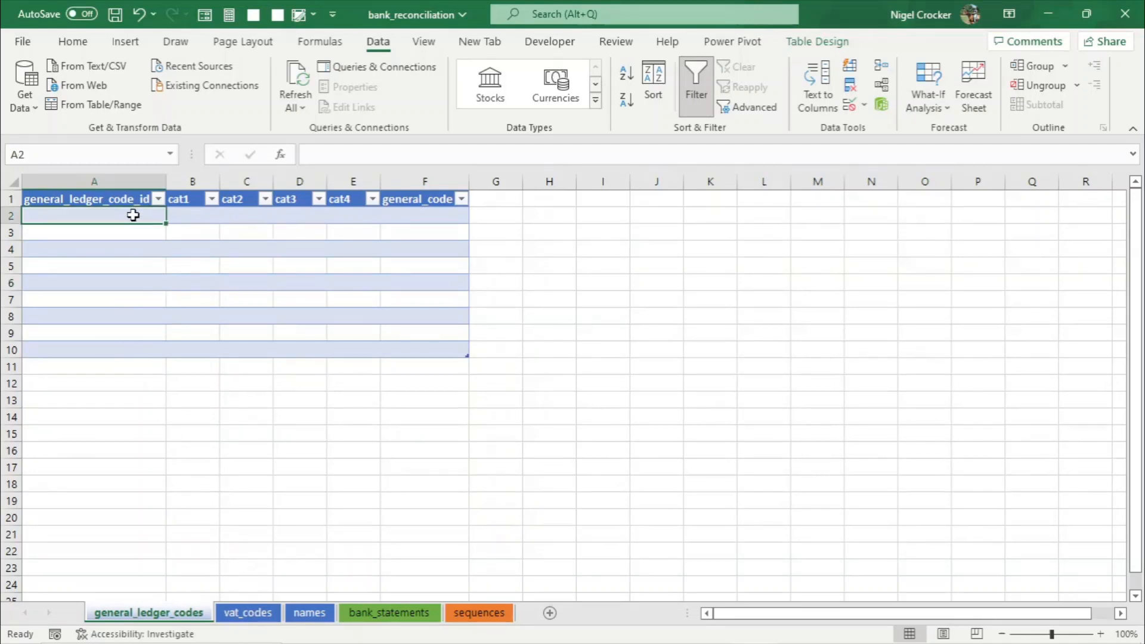
{"action": "left_click", "coordinate": [480, 613]}
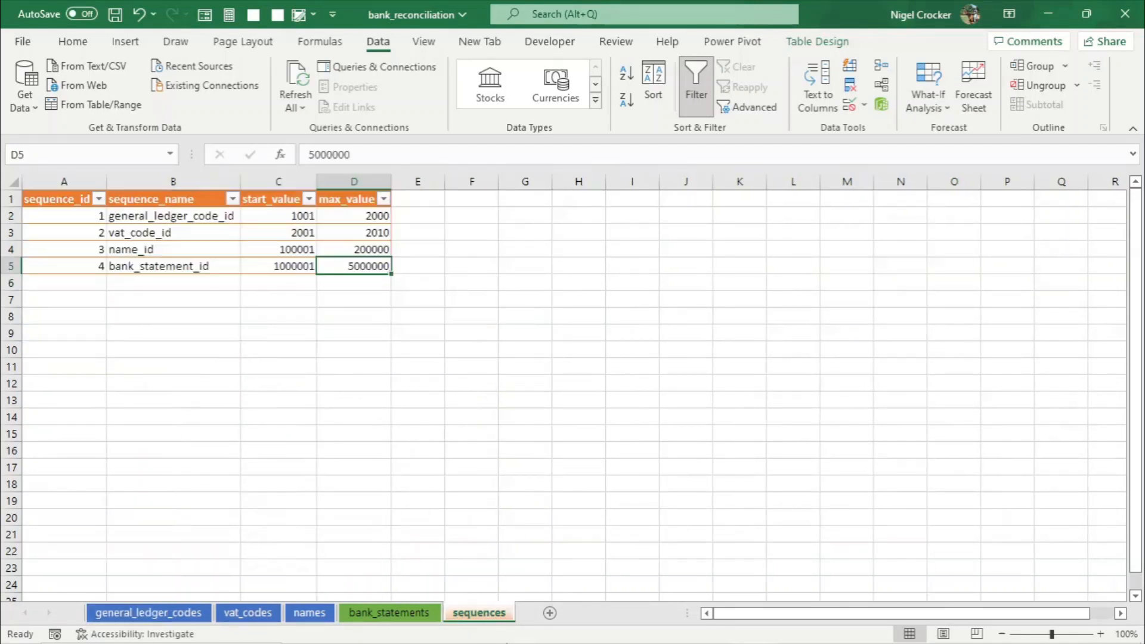
{"action": "left_click", "coordinate": [218, 244]}
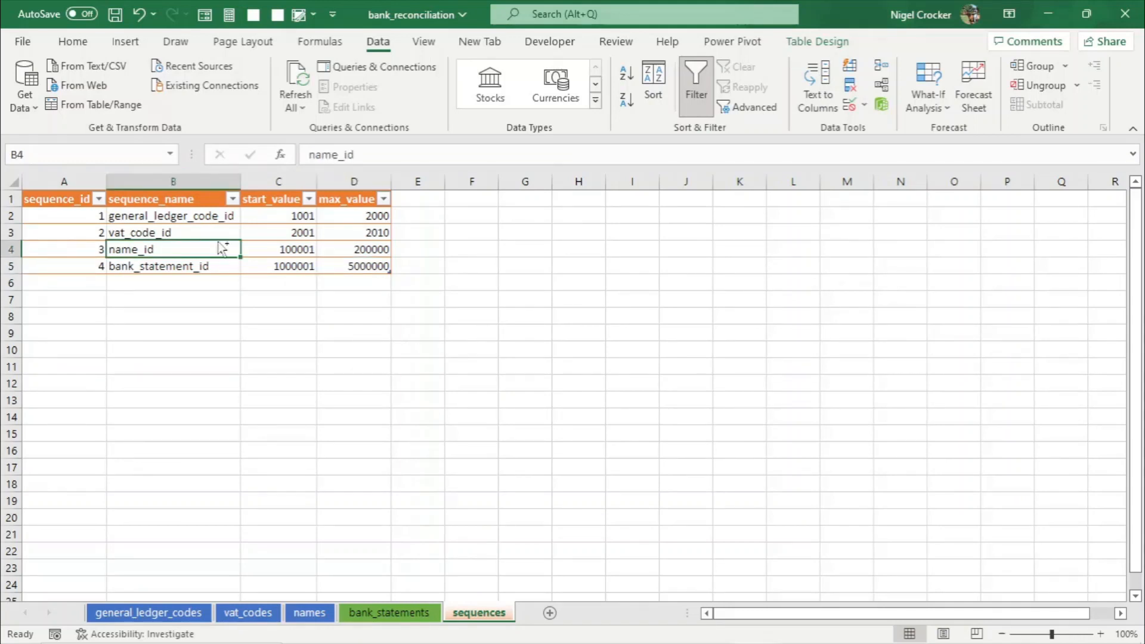
- Save the workbook
{"action": "key", "text": "ctrl+s"}
{"action": "left_click", "coordinate": [203, 281]}
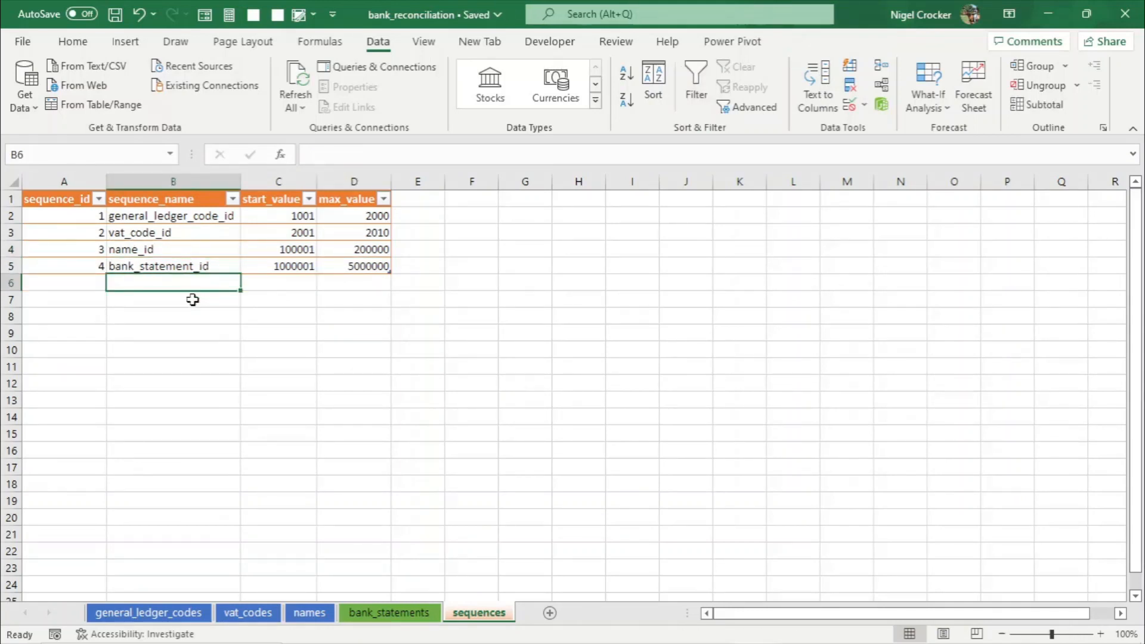
{"action": "left_click", "coordinate": [191, 298]}
{"action": "left_click", "coordinate": [200, 333]}
{"action": "left_click", "coordinate": [194, 266]}
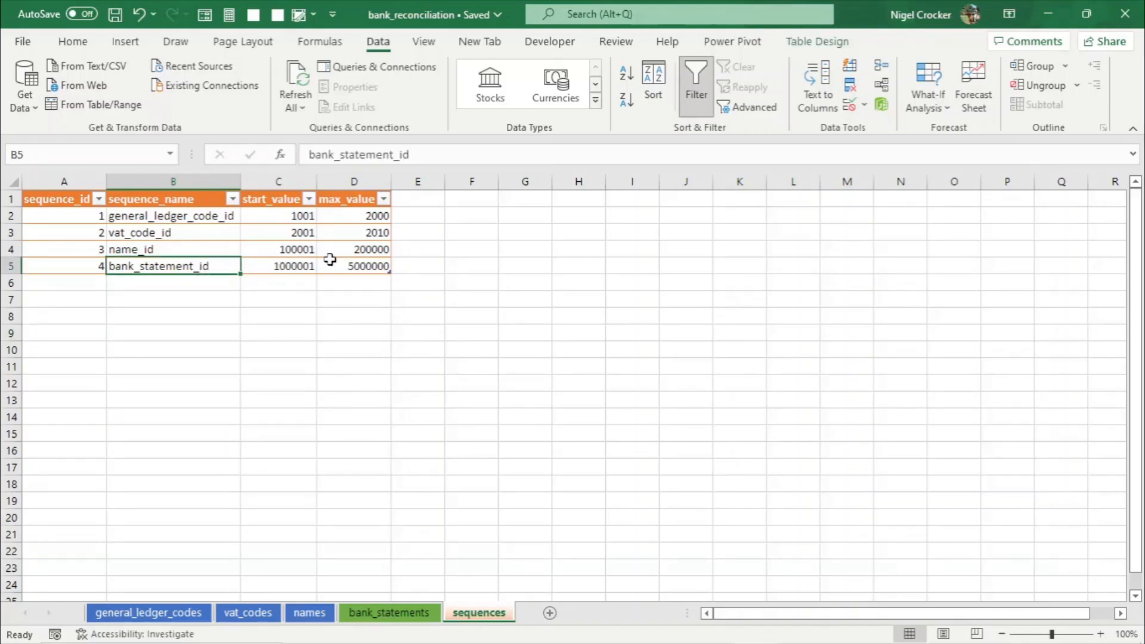
{"action": "left_click", "coordinate": [145, 614]}
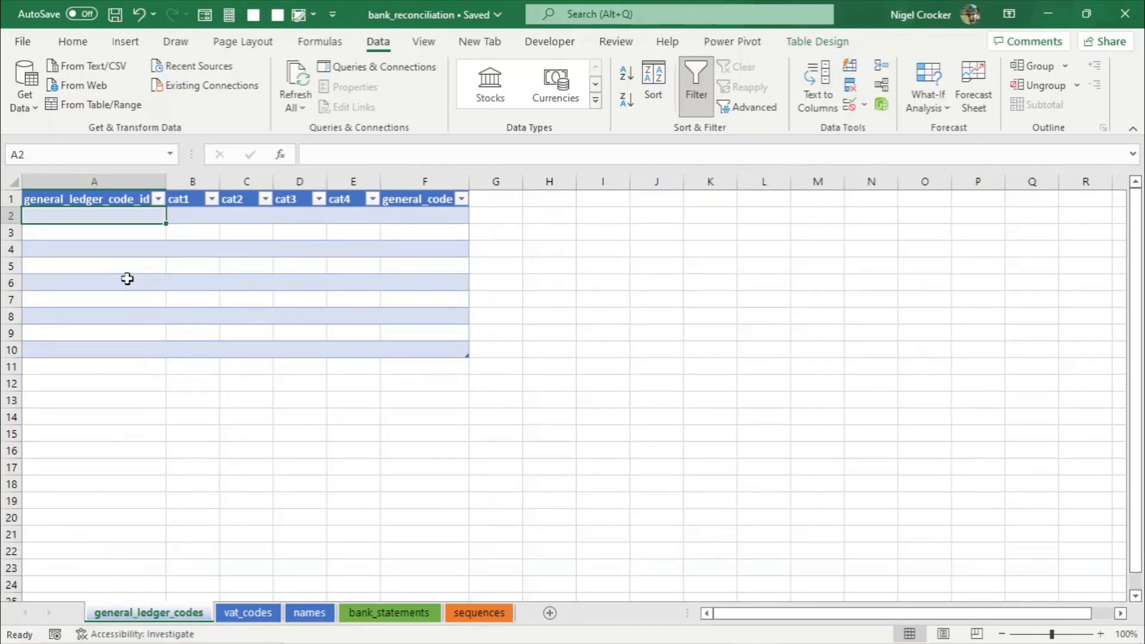
{"action": "left_click", "coordinate": [127, 279]}
{"action": "left_click", "coordinate": [185, 284]}
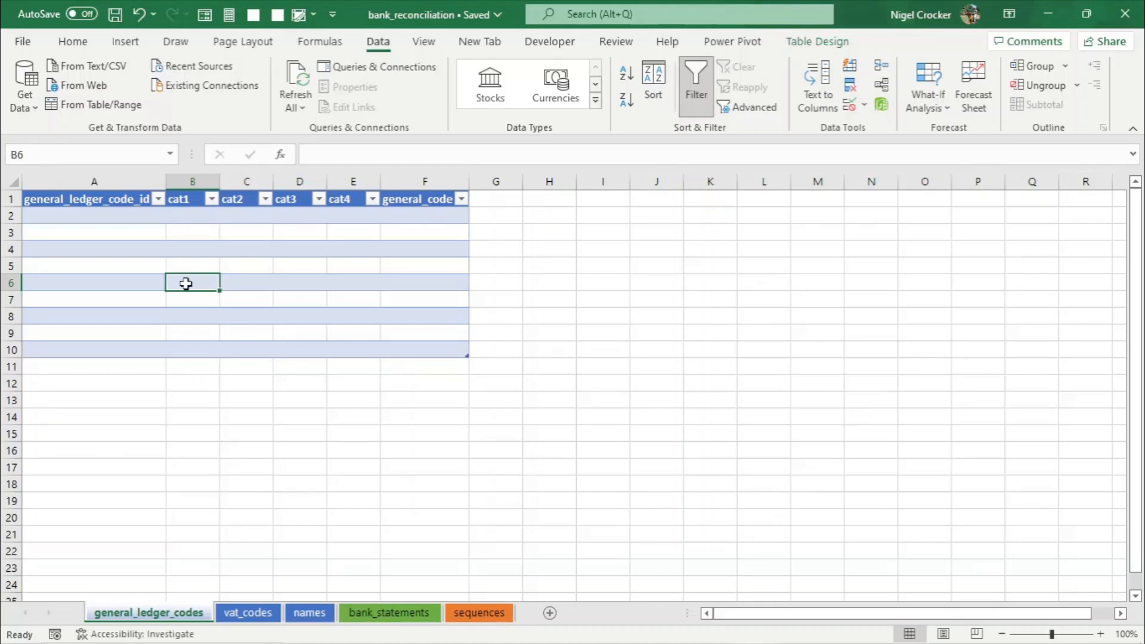
- Switch to pgAdmin, open a query tool on the template database and run SELECT * FROM general_ledger_codes
{"action": "key", "text": "alt+Tab"}
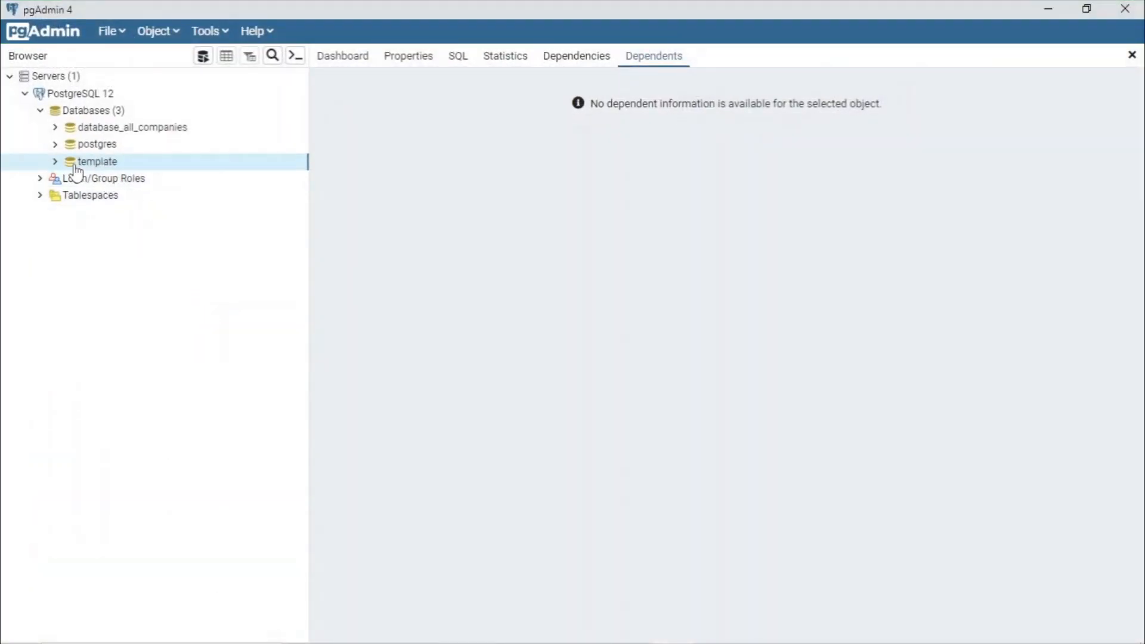
{"action": "double_click", "coordinate": [90, 162]}
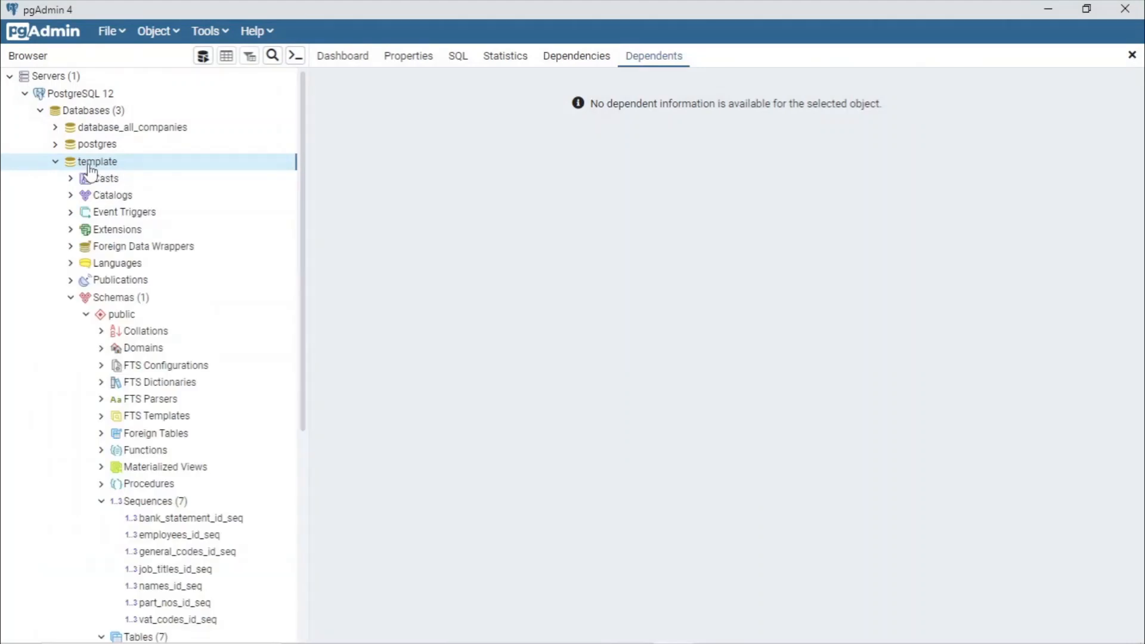
{"action": "scroll", "coordinate": [212, 420], "scroll_direction": "down", "scroll_amount": 5}
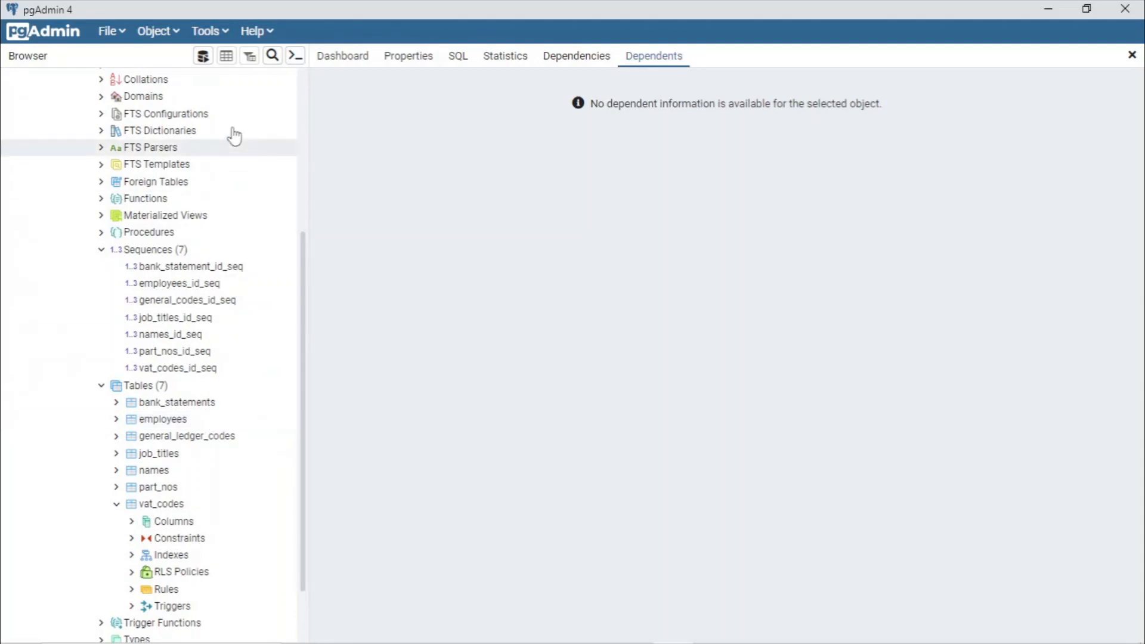
{"action": "left_click", "coordinate": [203, 57]}
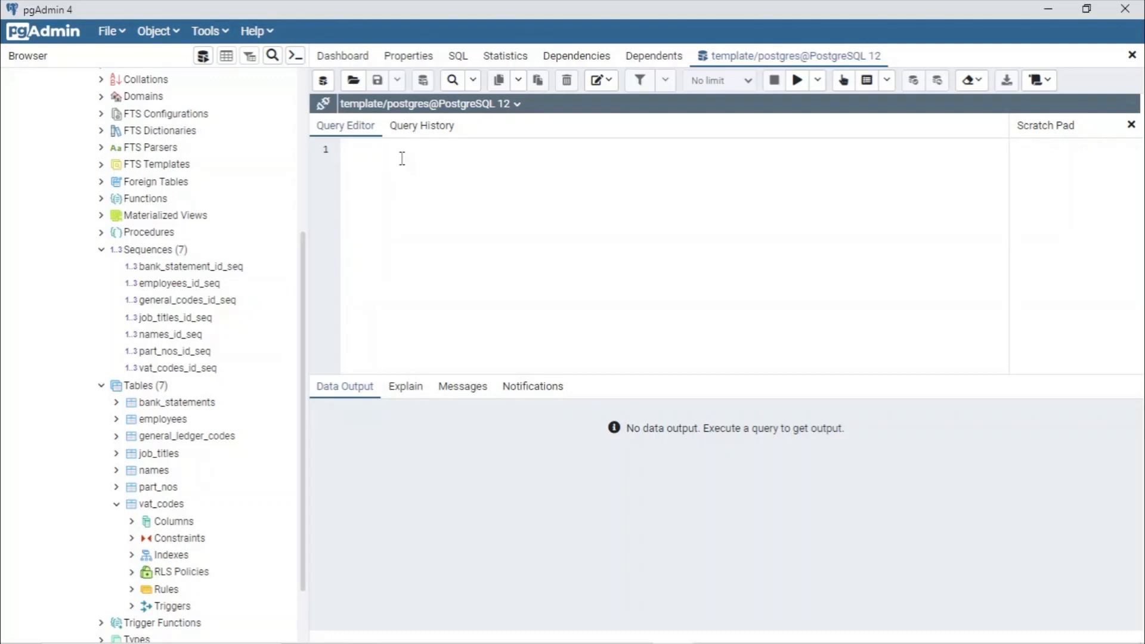
{"action": "type", "text": "SELECT * FROM"}
{"action": "type", "text": "general_led"}
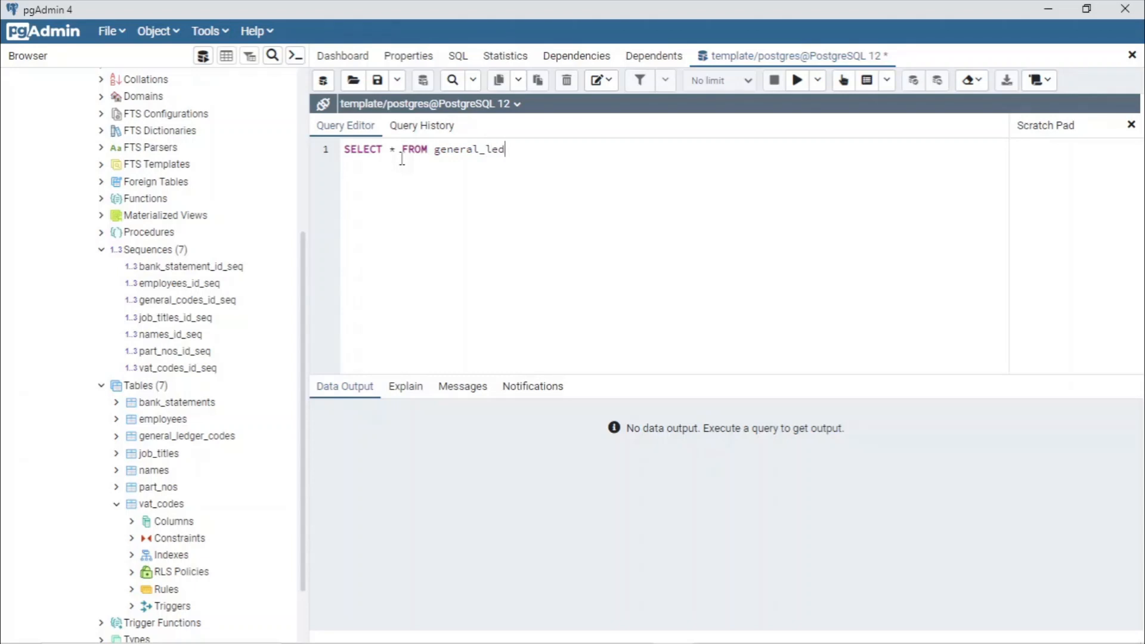
{"action": "type", "text": "ger_codes"}
{"action": "key", "text": "F5"}
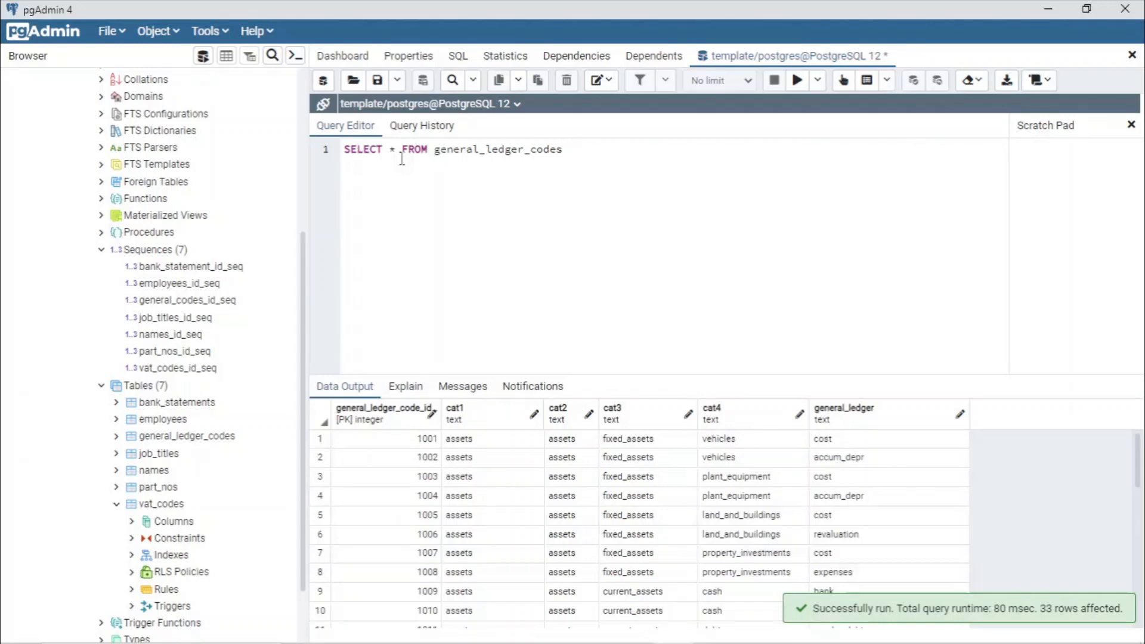
- Export the query results as a CSV file into the Desktop's delete folder
{"action": "key", "text": "F8"}
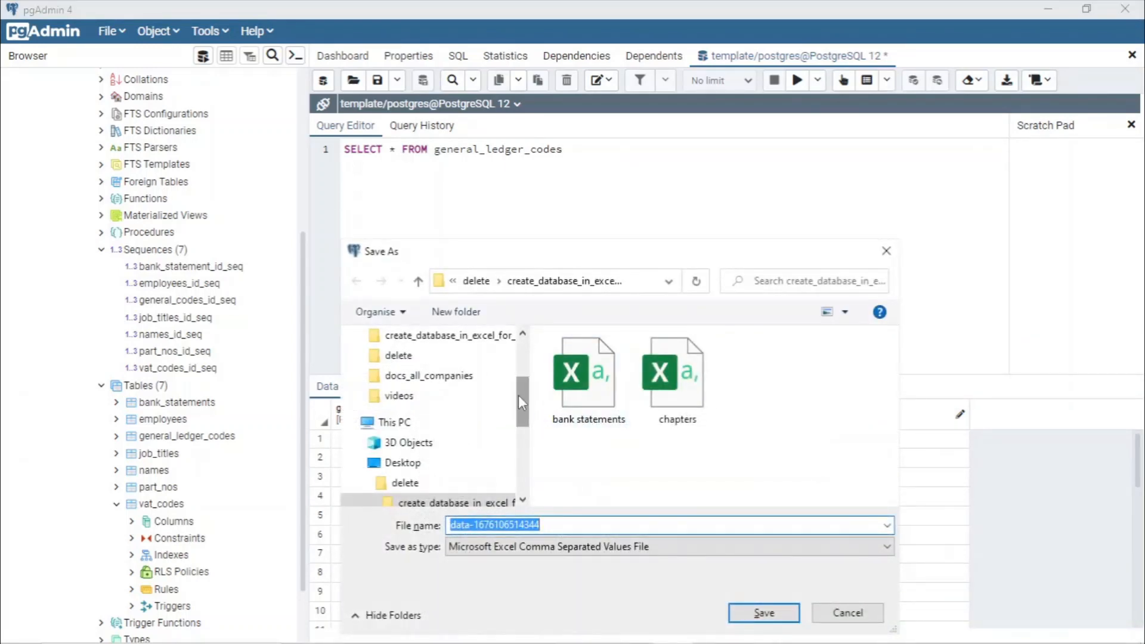
{"action": "left_click_drag", "start_coordinate": [518, 395], "coordinate": [474, 363]}
{"action": "left_click", "coordinate": [426, 374]}
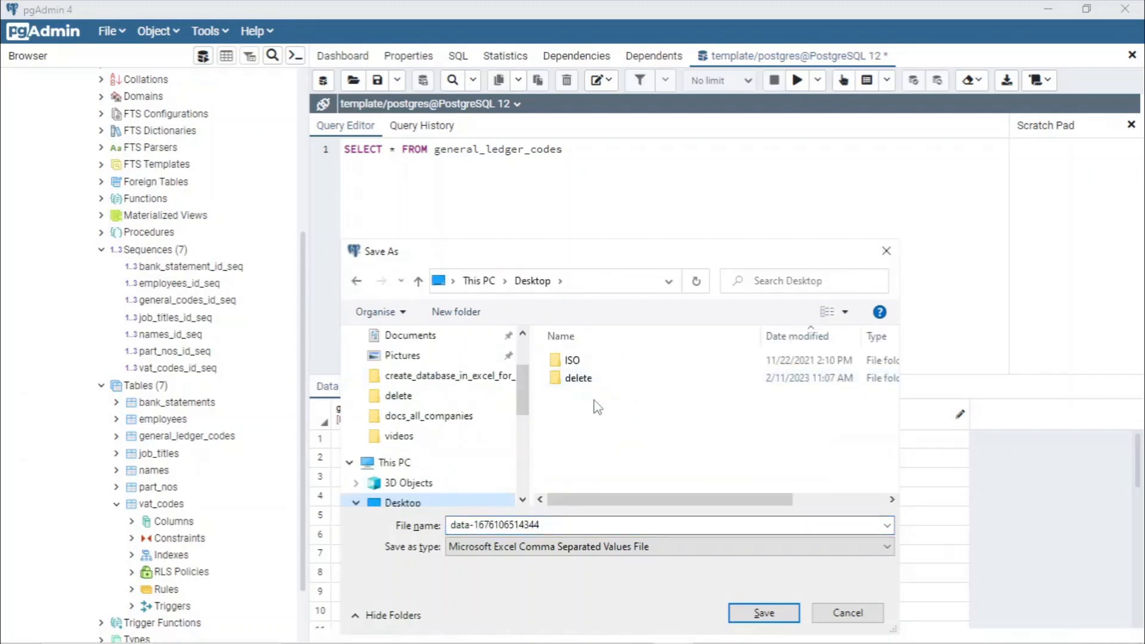
{"action": "left_click", "coordinate": [579, 379]}
{"action": "double_click", "coordinate": [578, 379]}
{"action": "left_click", "coordinate": [766, 613]}
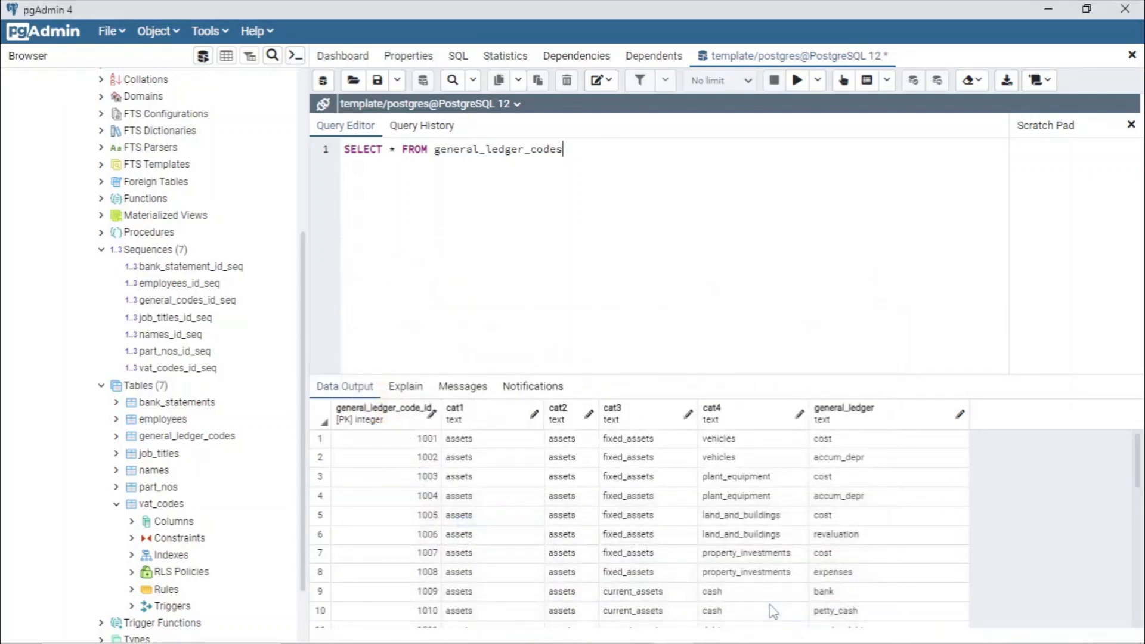
{"action": "left_click", "coordinate": [420, 635]}
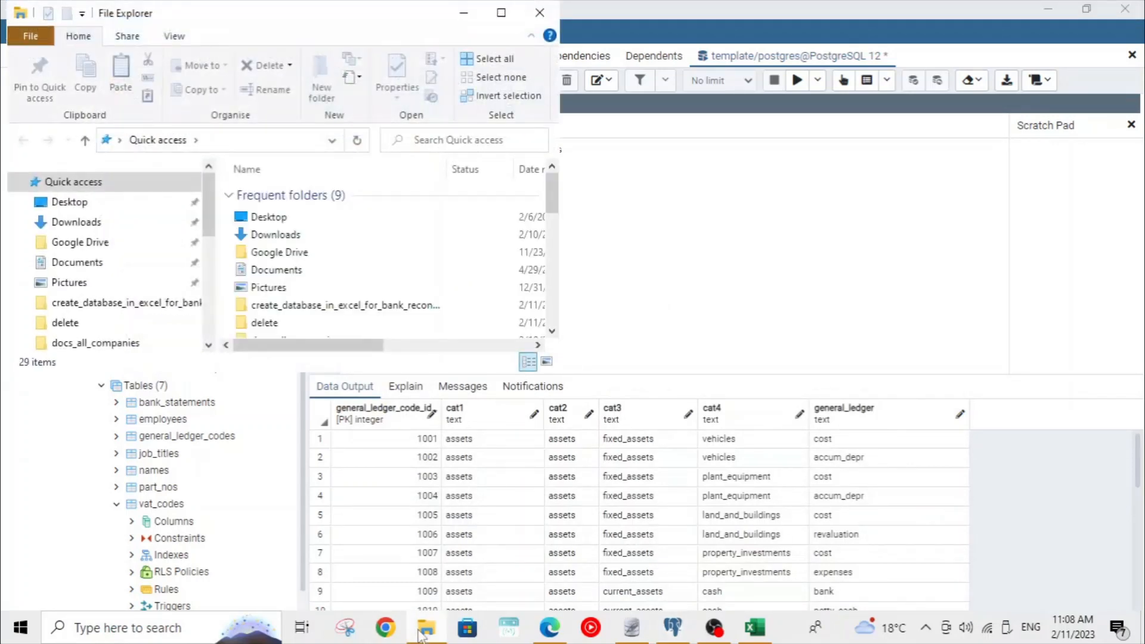
{"action": "left_click", "coordinate": [501, 13]}
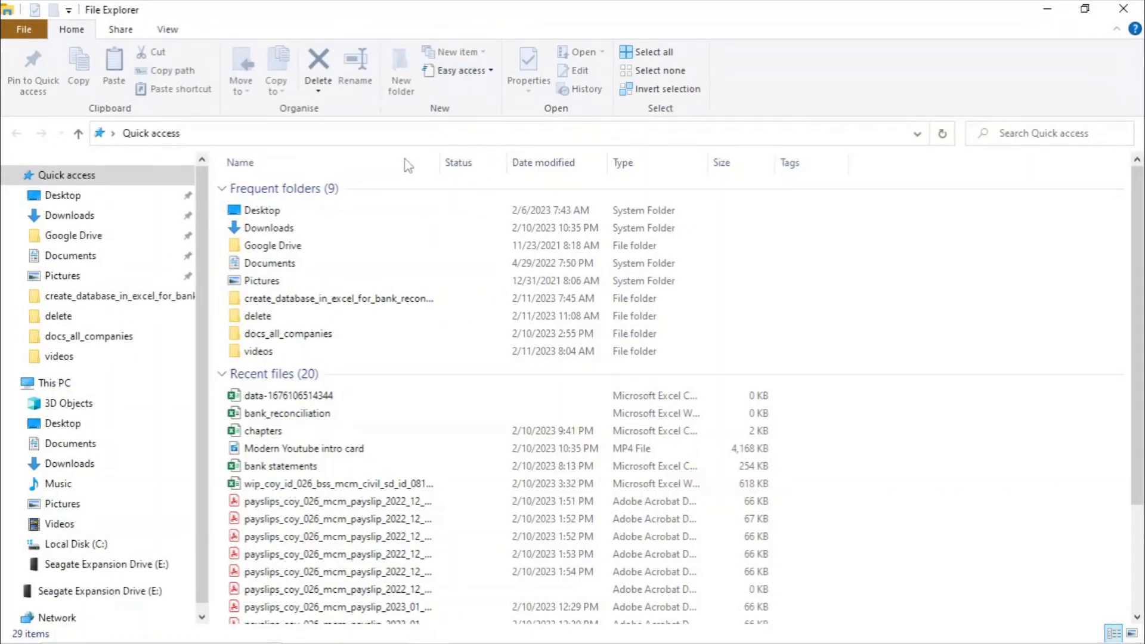
{"action": "left_click", "coordinate": [94, 202]}
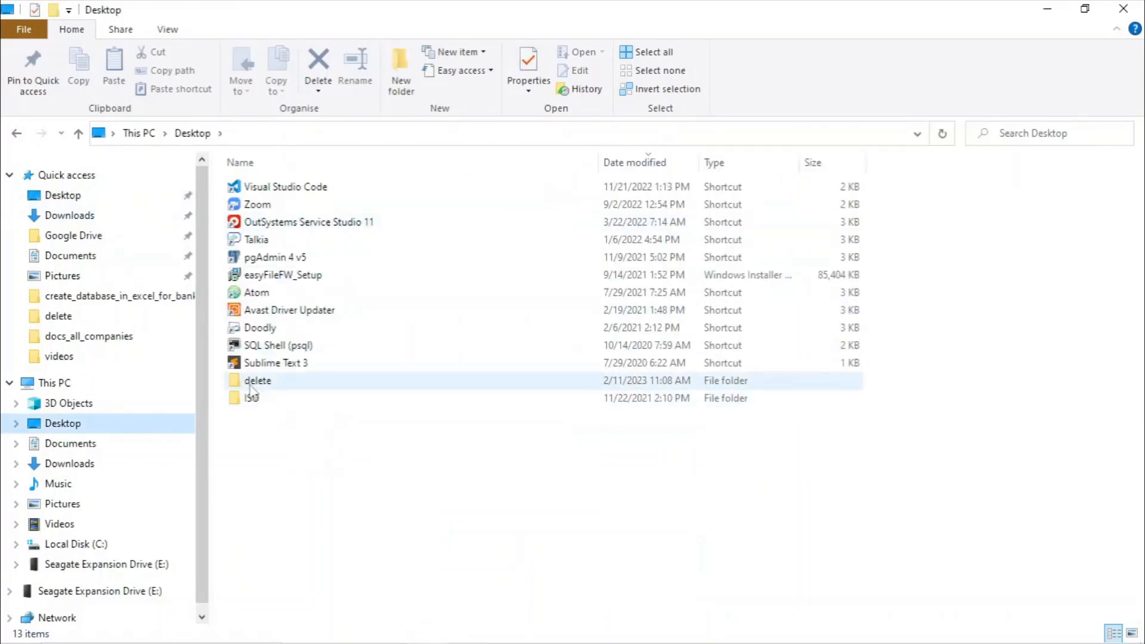
{"action": "double_click", "coordinate": [250, 381]}
{"action": "double_click", "coordinate": [327, 187]}
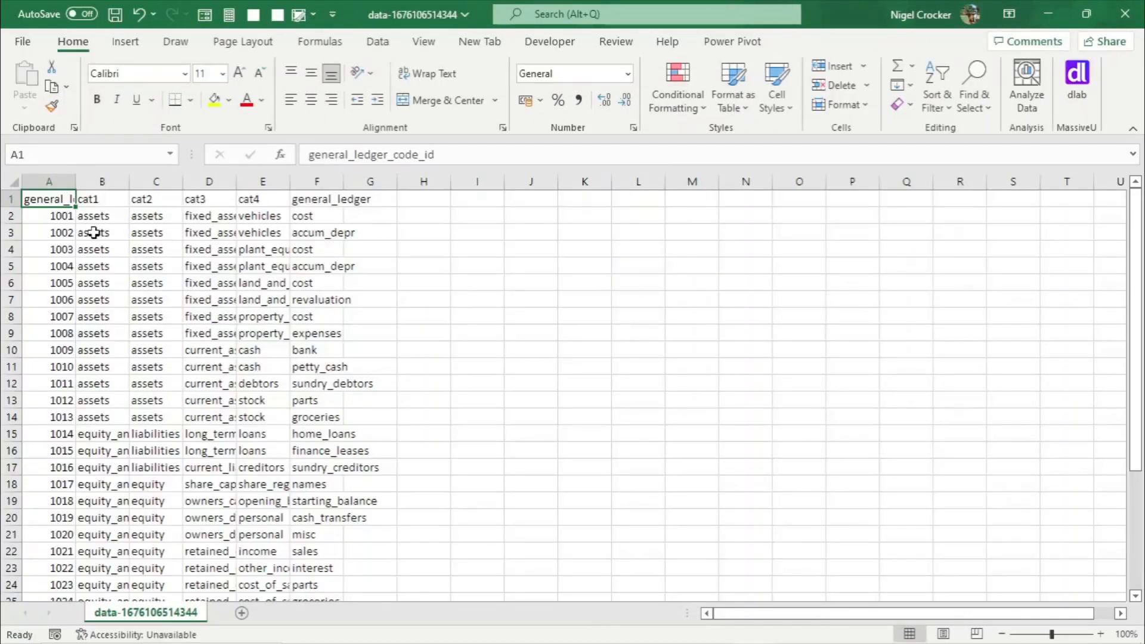
- Check the sequences sheet in bank_reconciliation for the general_ledger_code_id range, then return to the CSV
{"action": "left_click", "coordinate": [58, 219]}
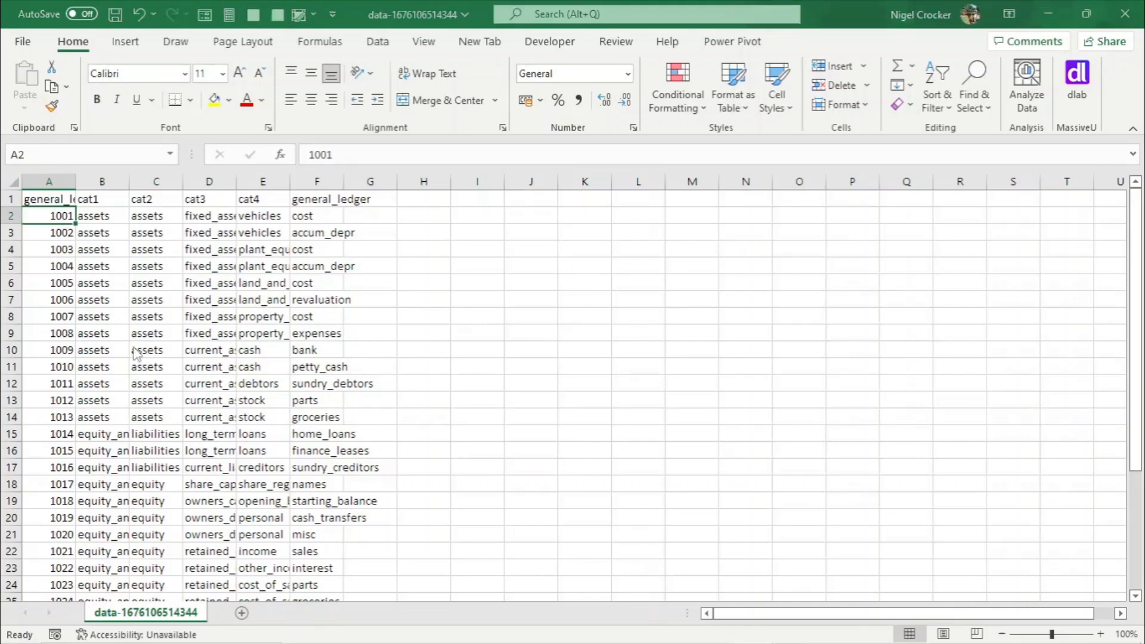
{"action": "key", "text": "alt+Tab"}
{"action": "left_click", "coordinate": [479, 614]}
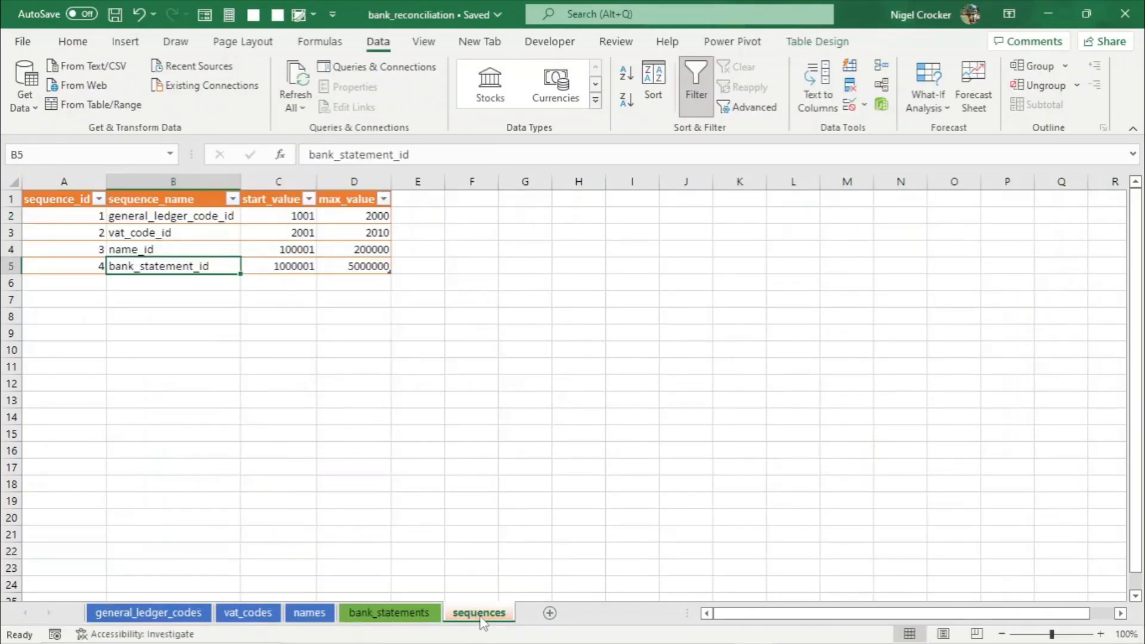
{"action": "key", "text": "alt+Tab"}
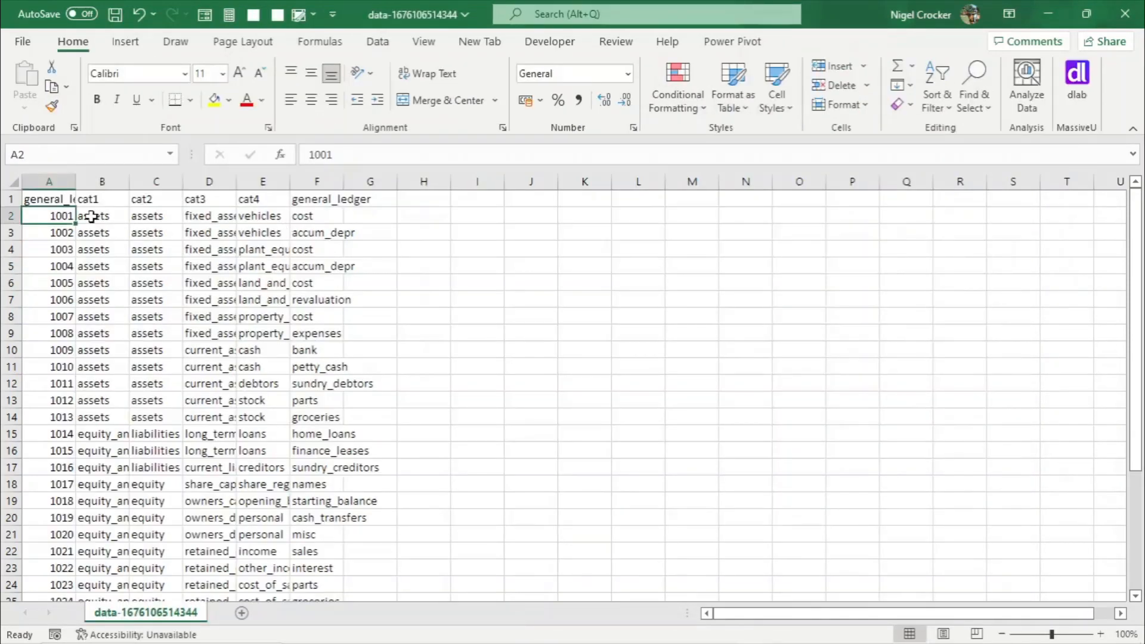
- Autofit all column widths in the exported CSV sheet
{"action": "left_click", "coordinate": [13, 181]}
{"action": "double_click", "coordinate": [75, 181]}
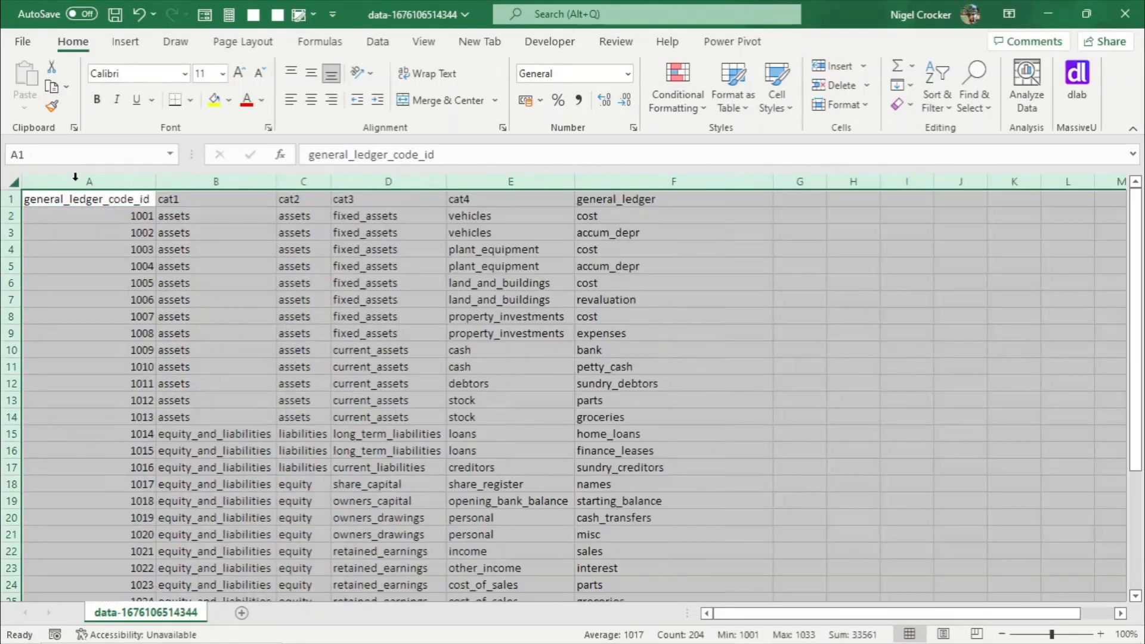
{"action": "left_click", "coordinate": [241, 295]}
- Copy the data rows A2:F34 from the CSV sheet
{"action": "left_click", "coordinate": [133, 219]}
{"action": "left_click_drag", "start_coordinate": [133, 219], "coordinate": [641, 570]}
{"action": "key", "text": "ctrl+c"}
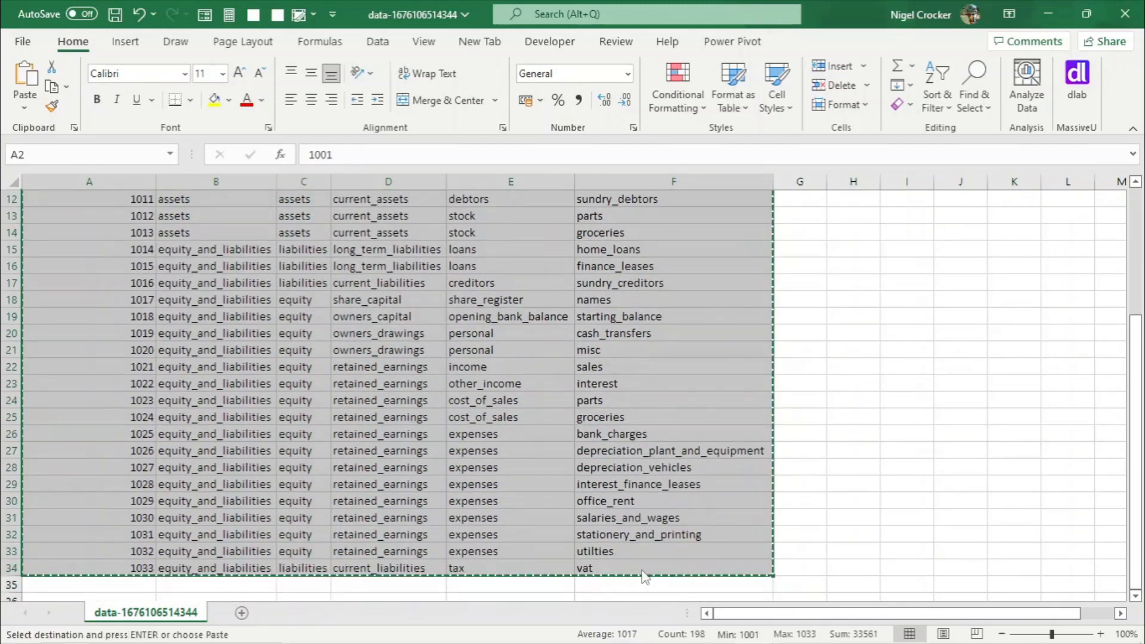
- Paste the copied rows as values into the general_ledger_codes table of bank_reconciliation starting at A2
{"action": "key", "text": "alt+Tab"}
{"action": "key", "text": "alt+Tab"}
{"action": "key", "text": "alt+Tab"}
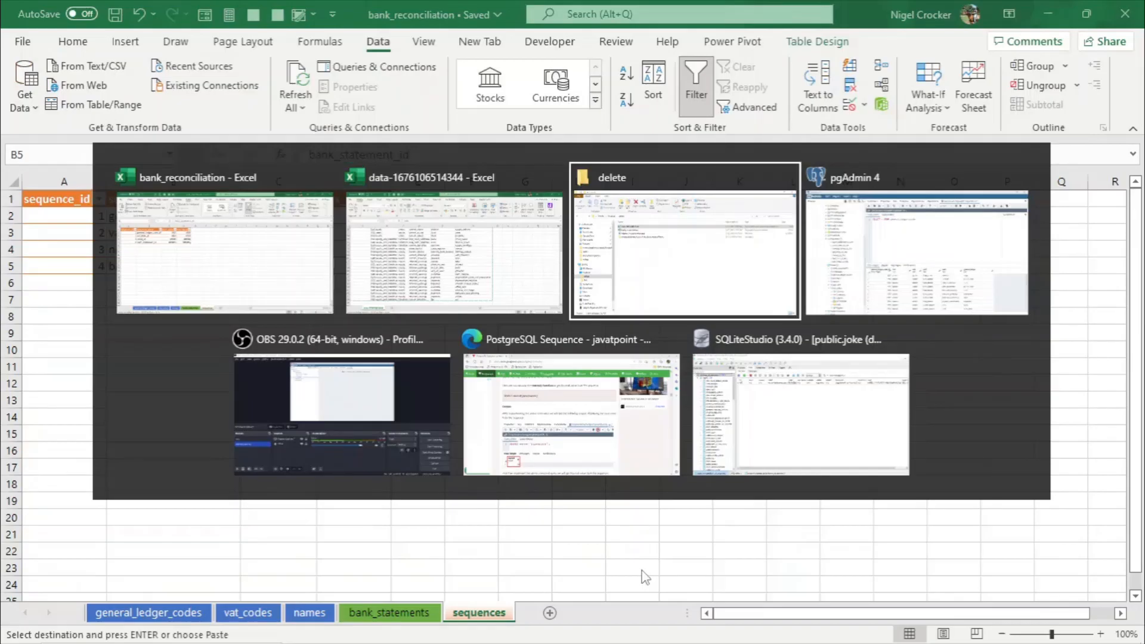
{"action": "key", "text": "alt+Tab"}
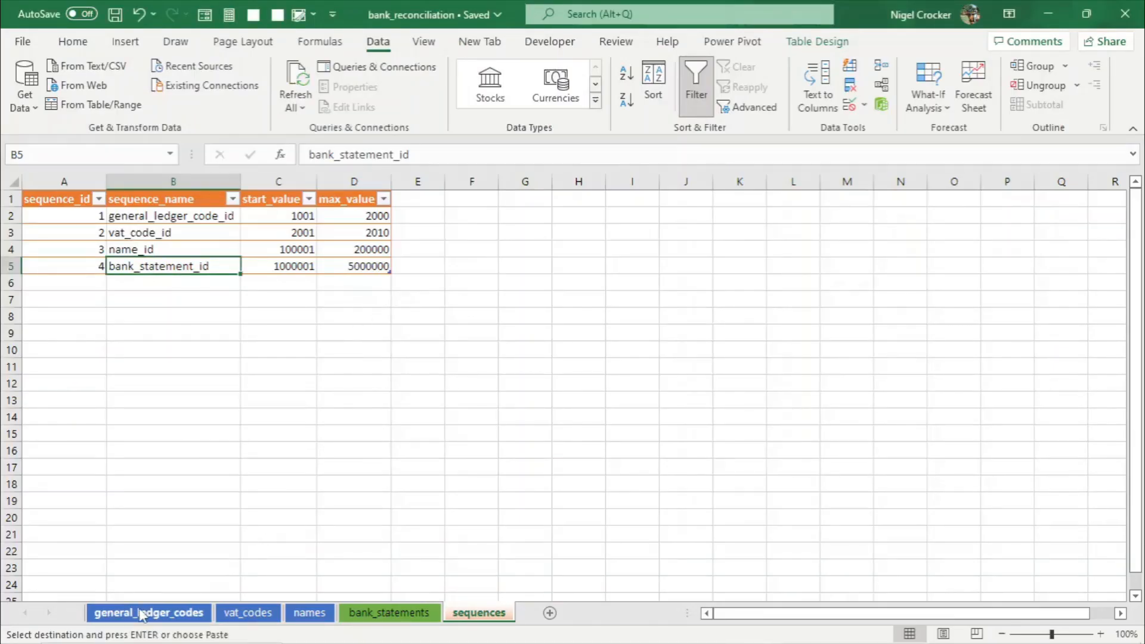
{"action": "left_click", "coordinate": [141, 613]}
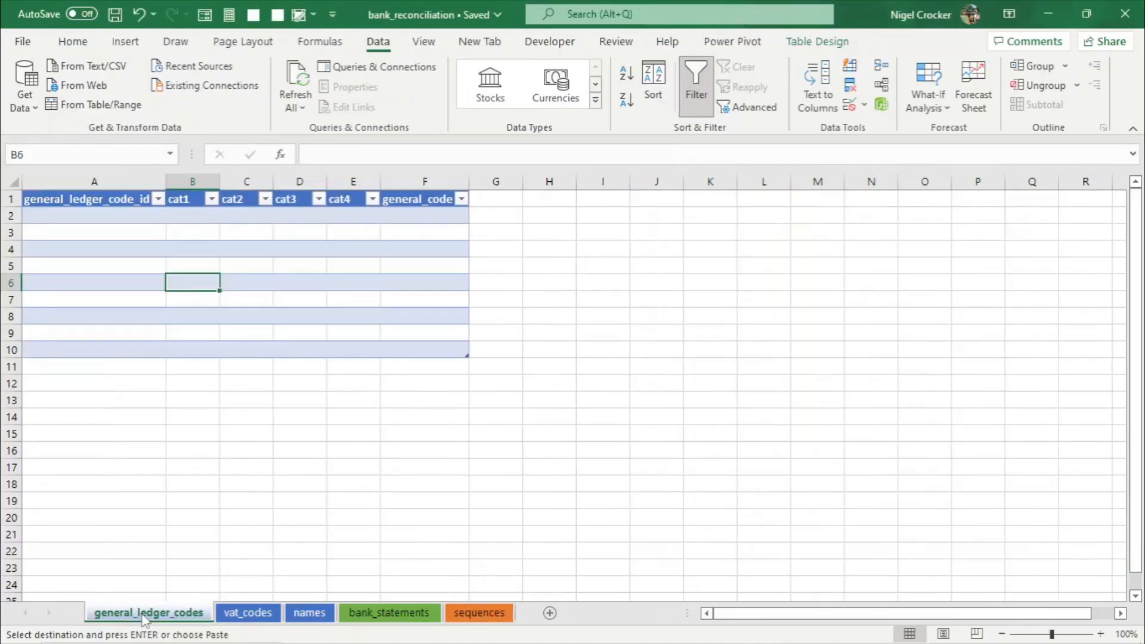
{"action": "left_click", "coordinate": [121, 218]}
{"action": "right_click", "coordinate": [125, 222]}
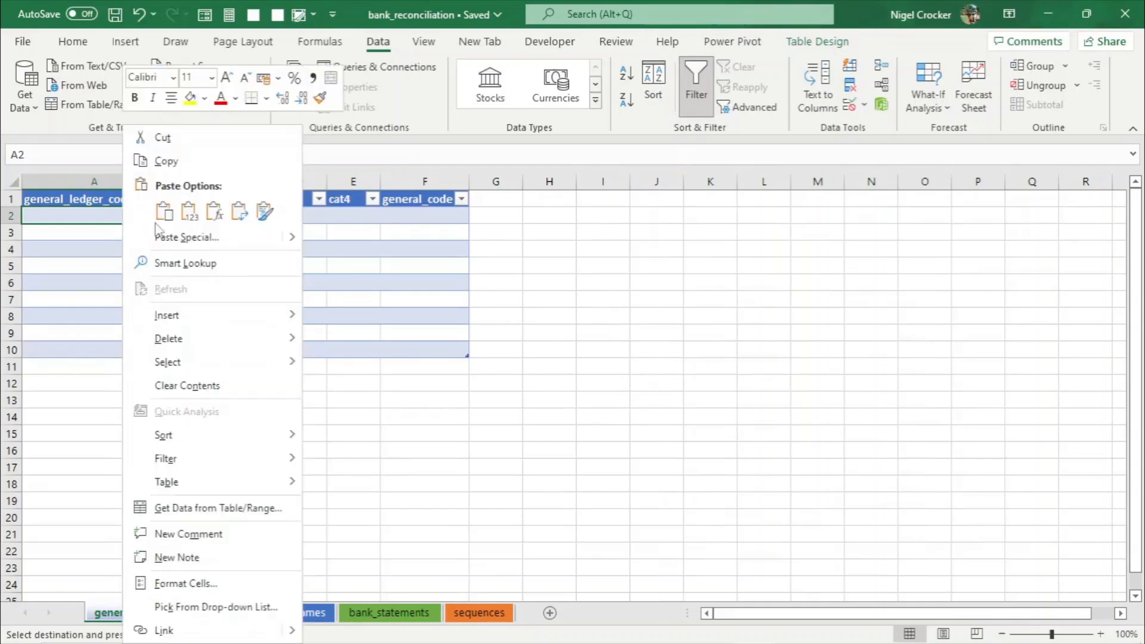
{"action": "left_click", "coordinate": [189, 211]}
{"action": "left_click", "coordinate": [170, 343]}
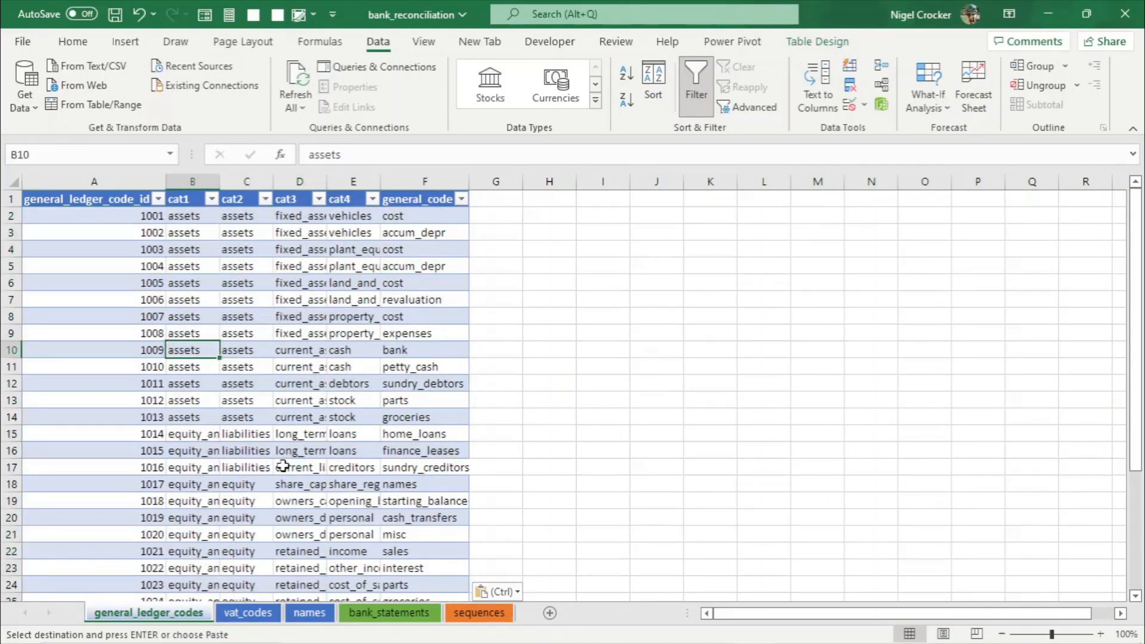
- Autofit the column widths of the general_ledger_codes table
{"action": "scroll", "coordinate": [283, 466], "scroll_direction": "down", "scroll_amount": 8}
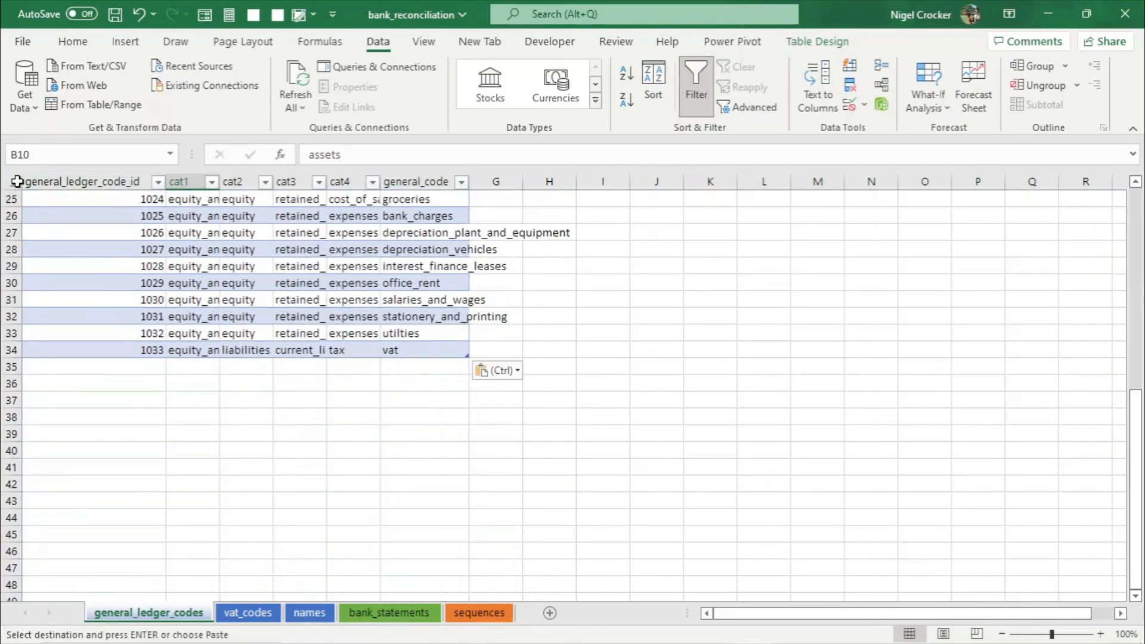
{"action": "left_click", "coordinate": [13, 181]}
{"action": "double_click", "coordinate": [167, 182]}
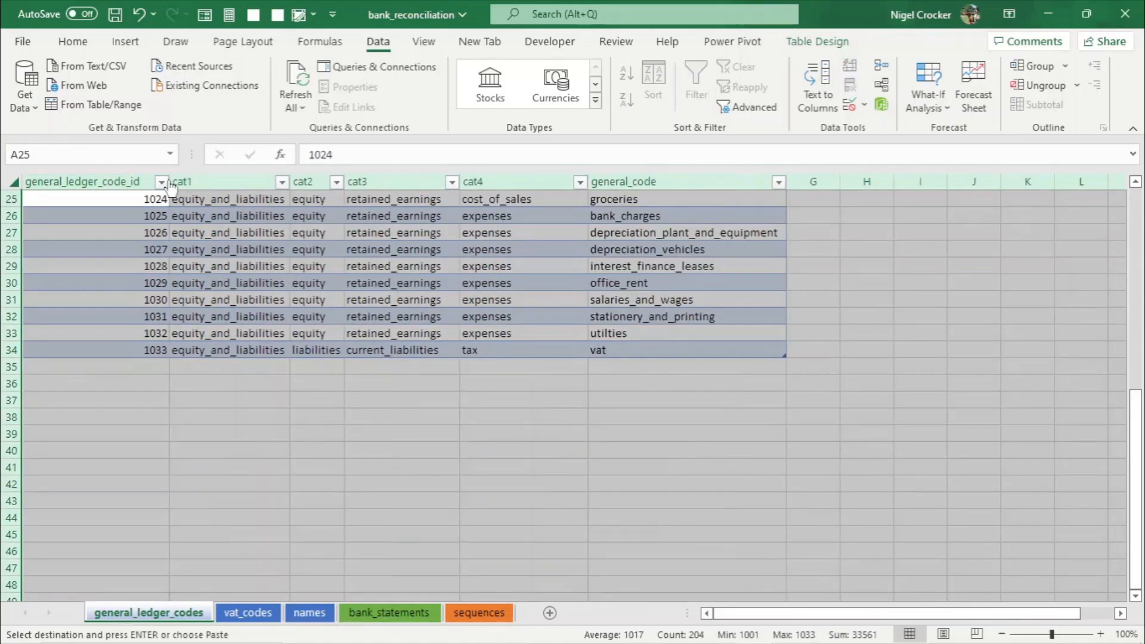
- Review the pasted general ledger rows and save the workbook
{"action": "left_click", "coordinate": [133, 298]}
{"action": "left_click", "coordinate": [147, 351]}
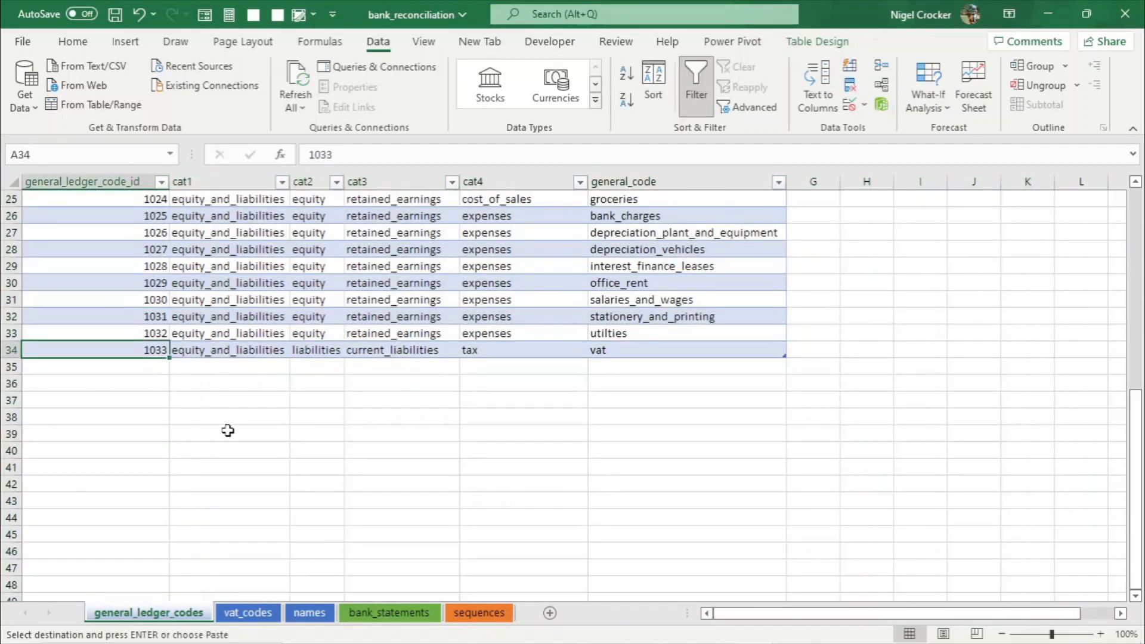
{"action": "scroll", "coordinate": [215, 423], "scroll_direction": "up", "scroll_amount": 2}
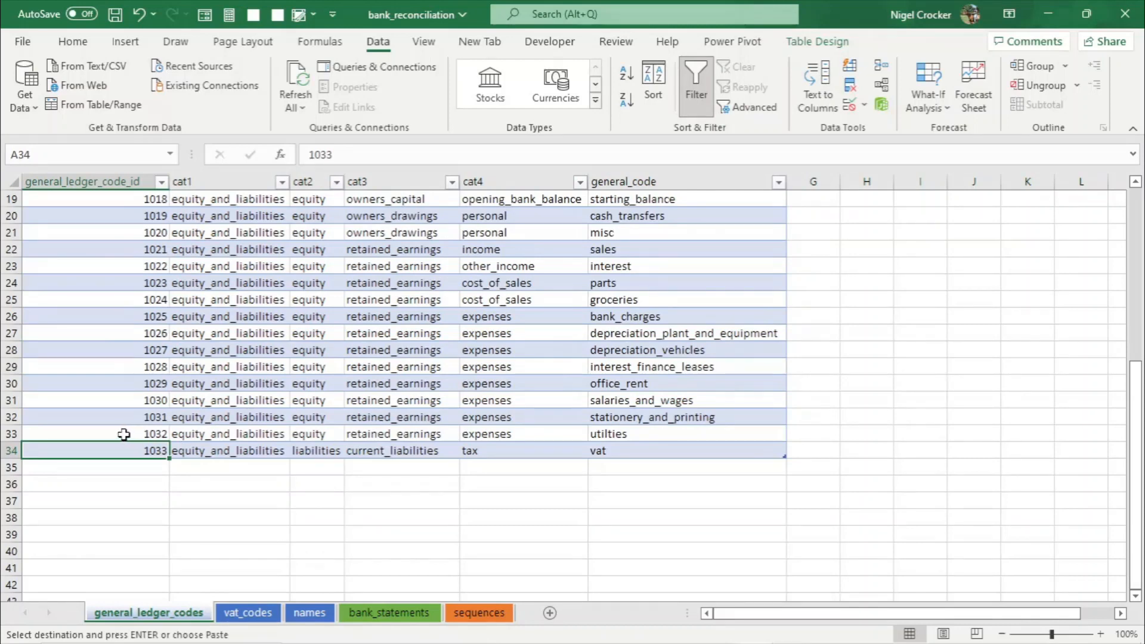
{"action": "left_click", "coordinate": [143, 400]}
{"action": "scroll", "coordinate": [446, 432], "scroll_direction": "up", "scroll_amount": 6}
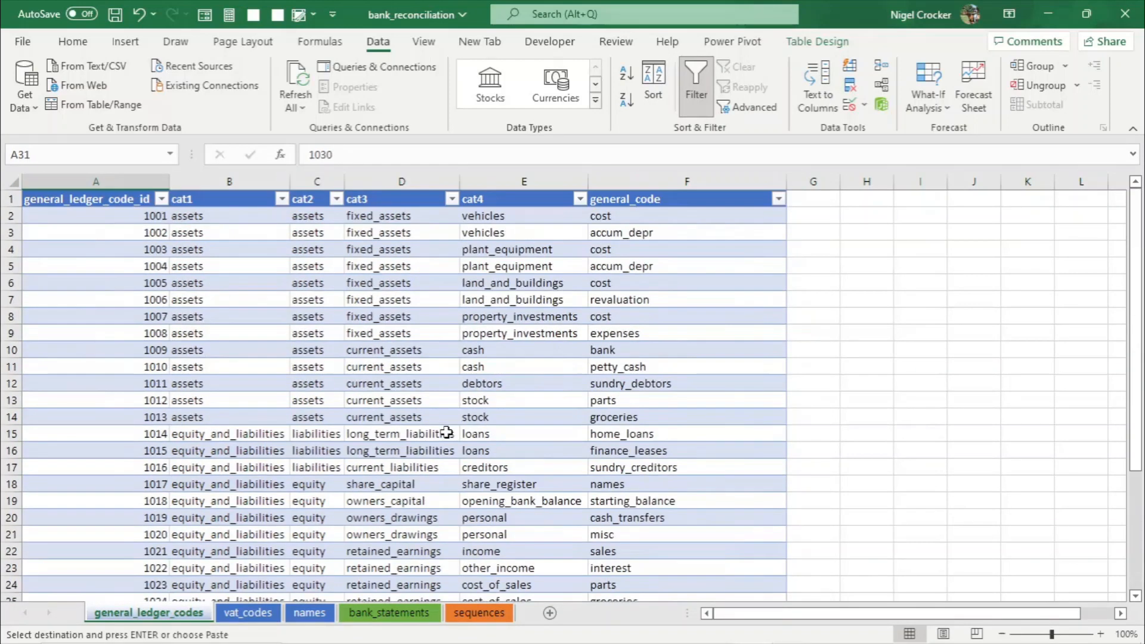
{"action": "left_click", "coordinate": [446, 432]}
{"action": "key", "text": "ctrl+s"}
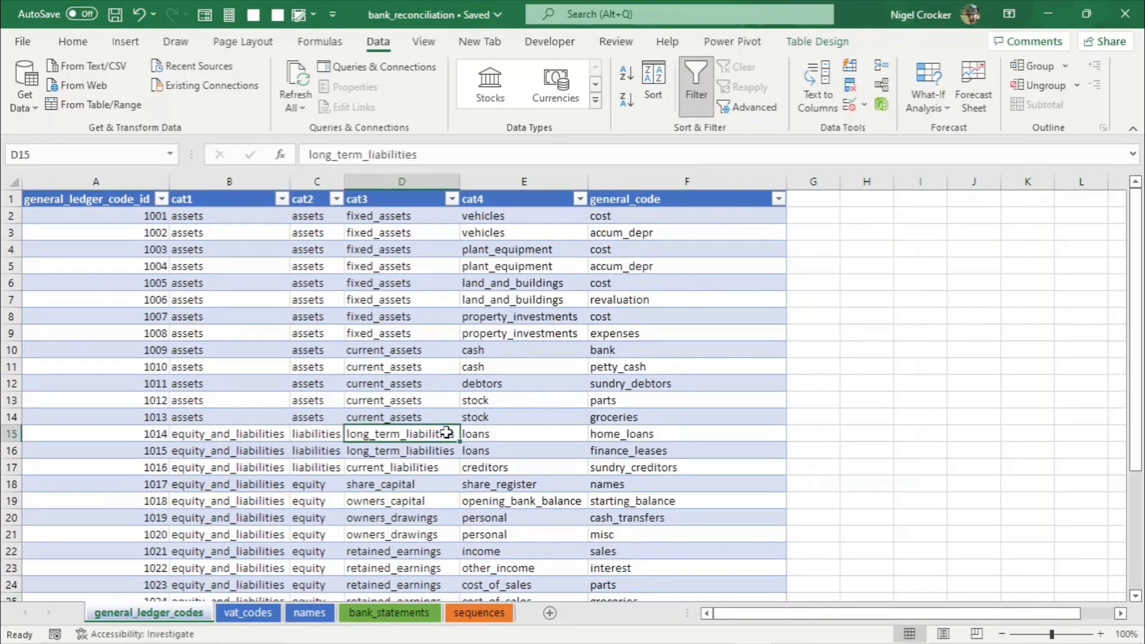
- Try to permanently delete the exported CSV file from the delete folder
{"action": "key", "text": "alt+Tab"}
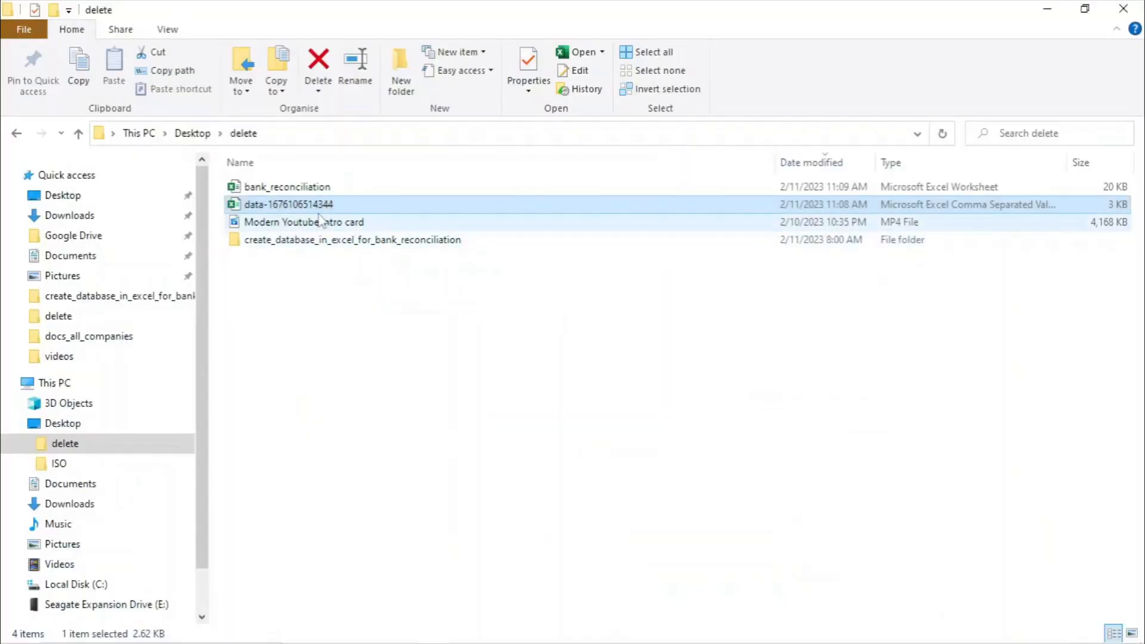
{"action": "mouse_move", "coordinate": [567, 636]}
{"action": "right_click", "coordinate": [308, 206]}
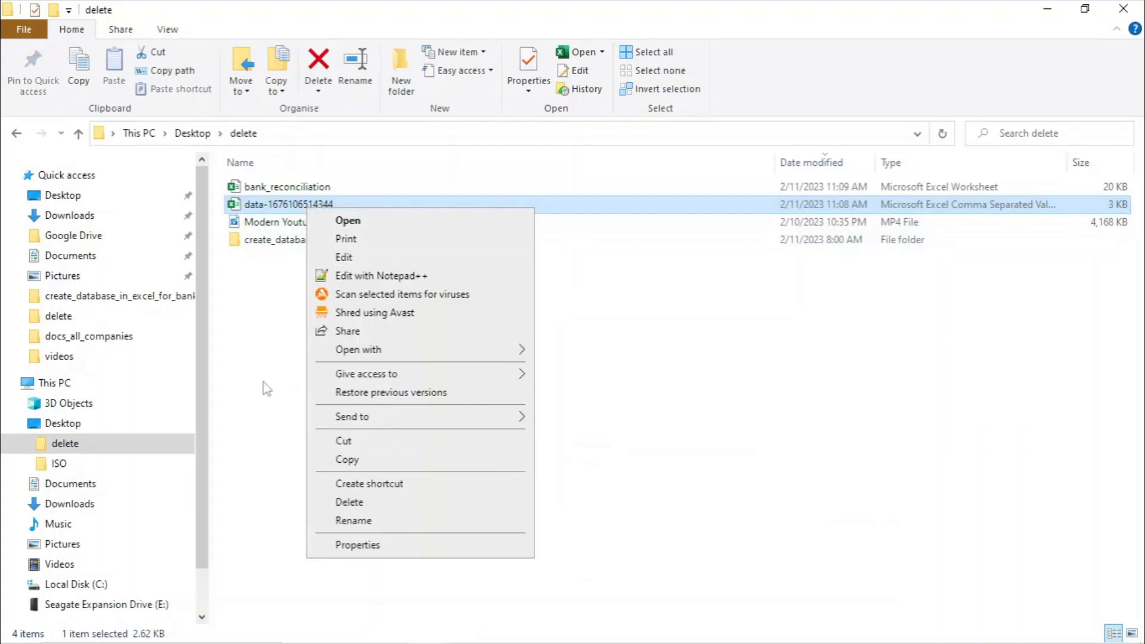
{"action": "left_click", "coordinate": [271, 400]}
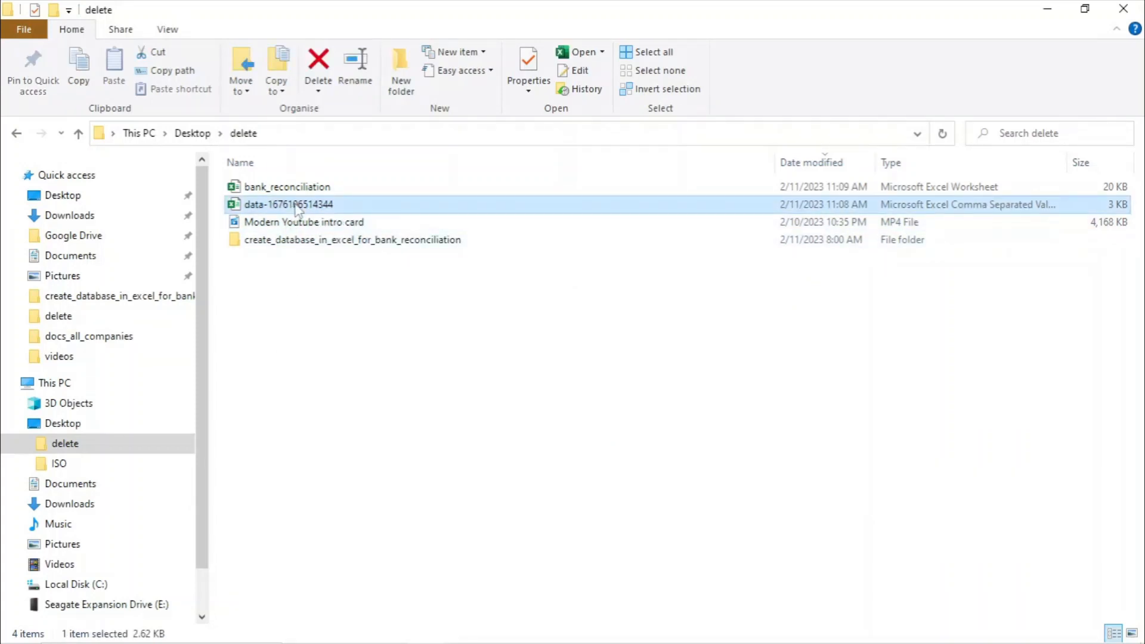
{"action": "key", "text": "shift+Delete"}
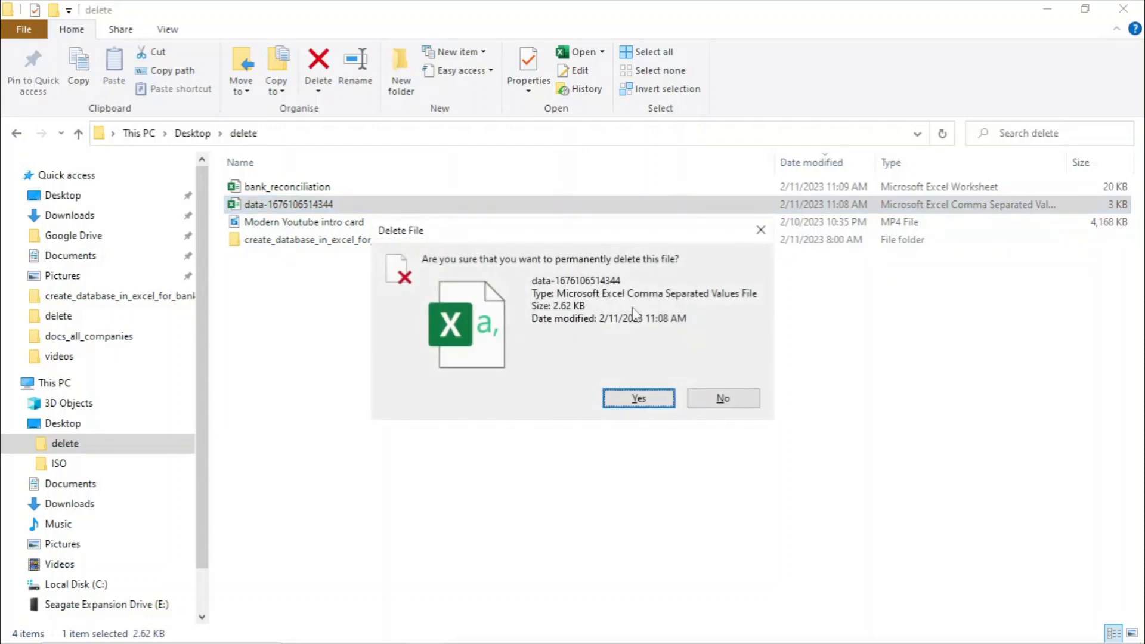
{"action": "left_click", "coordinate": [652, 405]}
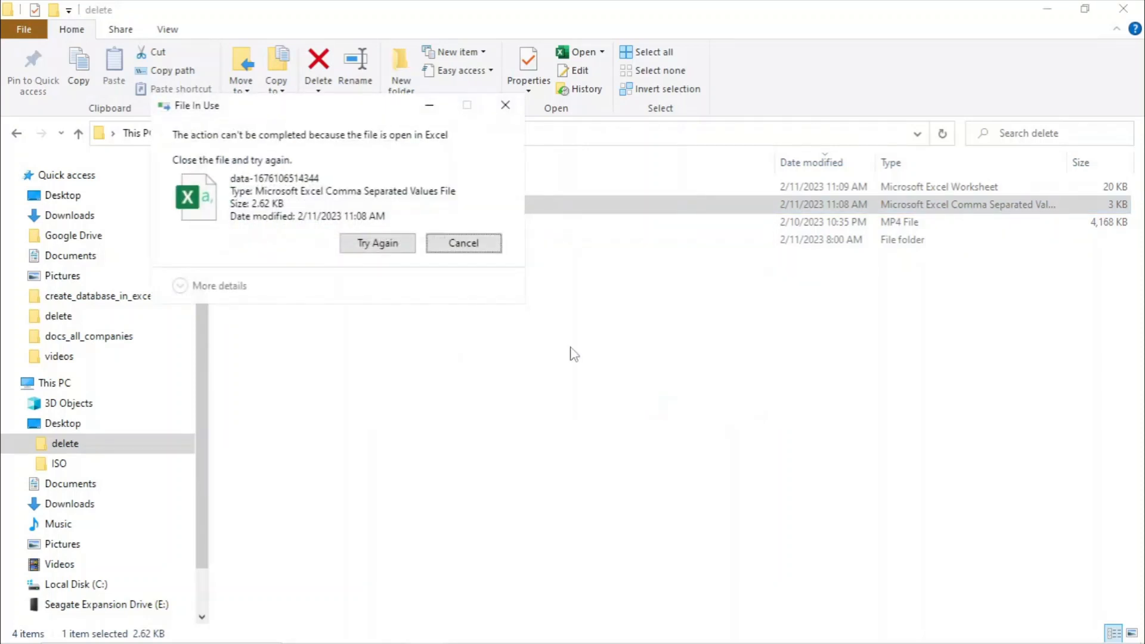
{"action": "left_click", "coordinate": [472, 243]}
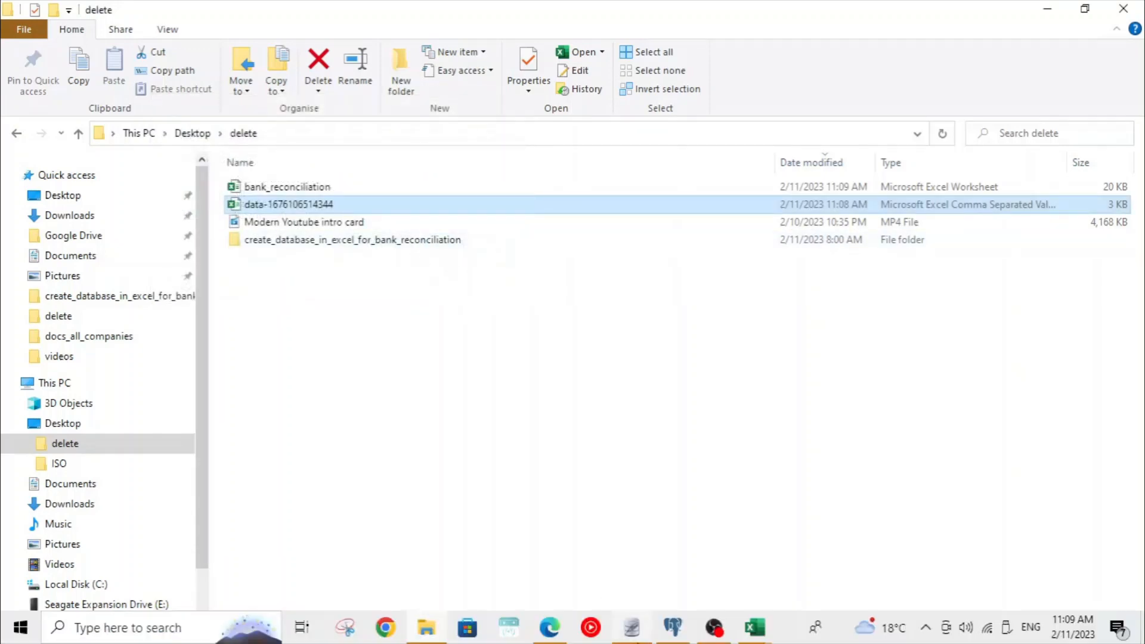
- Close the exported CSV workbook in Excel
{"action": "left_click", "coordinate": [765, 634]}
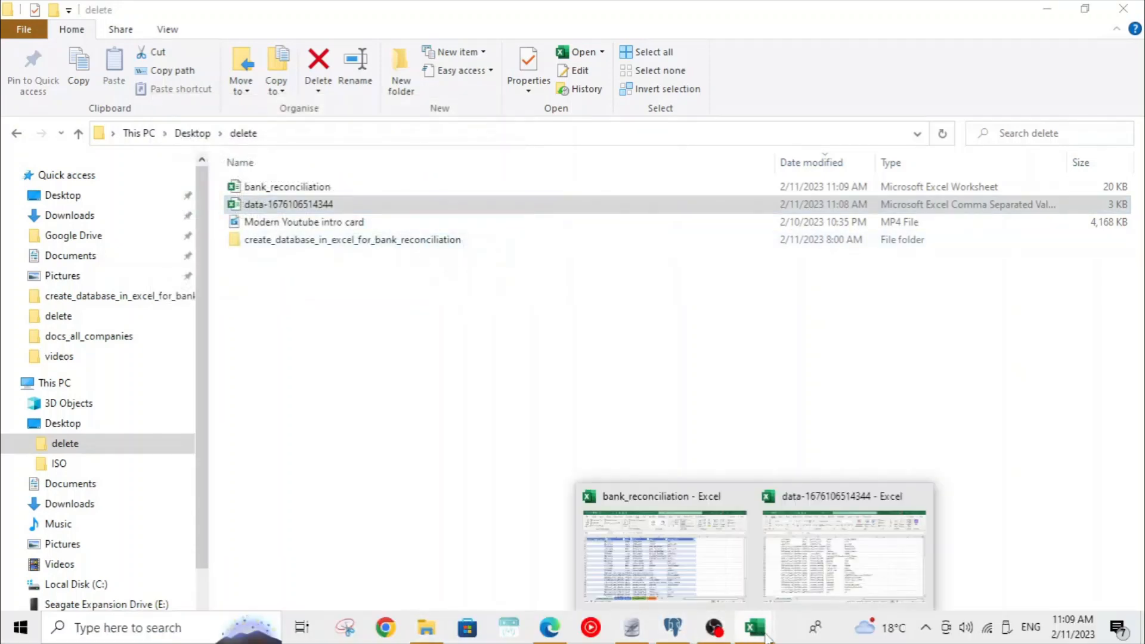
{"action": "left_click", "coordinate": [809, 565]}
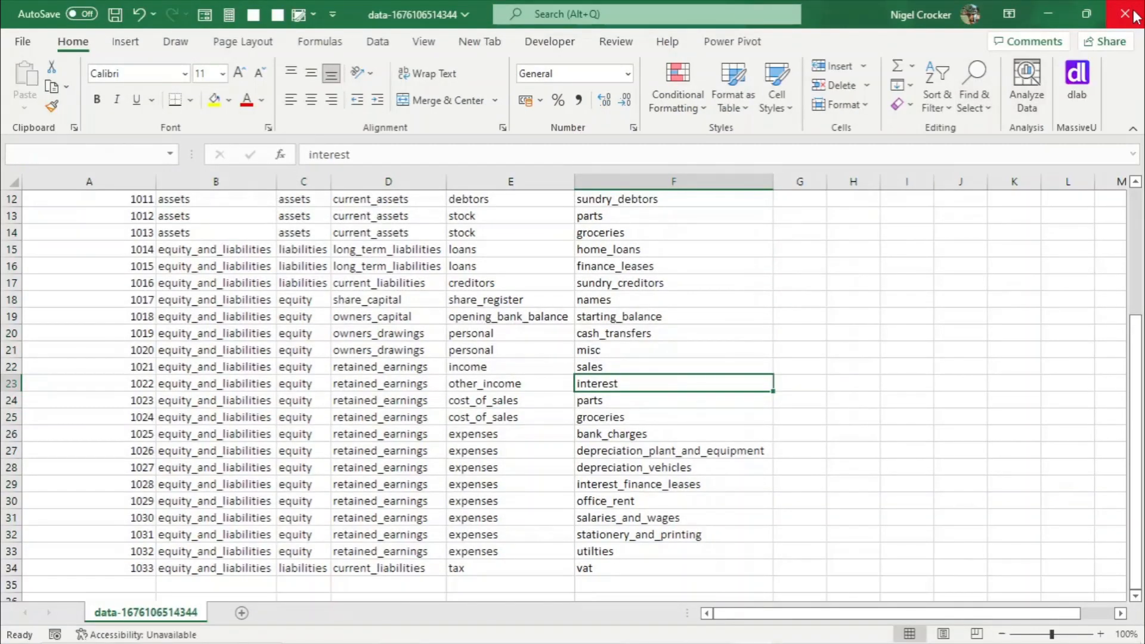
{"action": "left_click", "coordinate": [1125, 15]}
{"action": "left_click", "coordinate": [588, 349]}
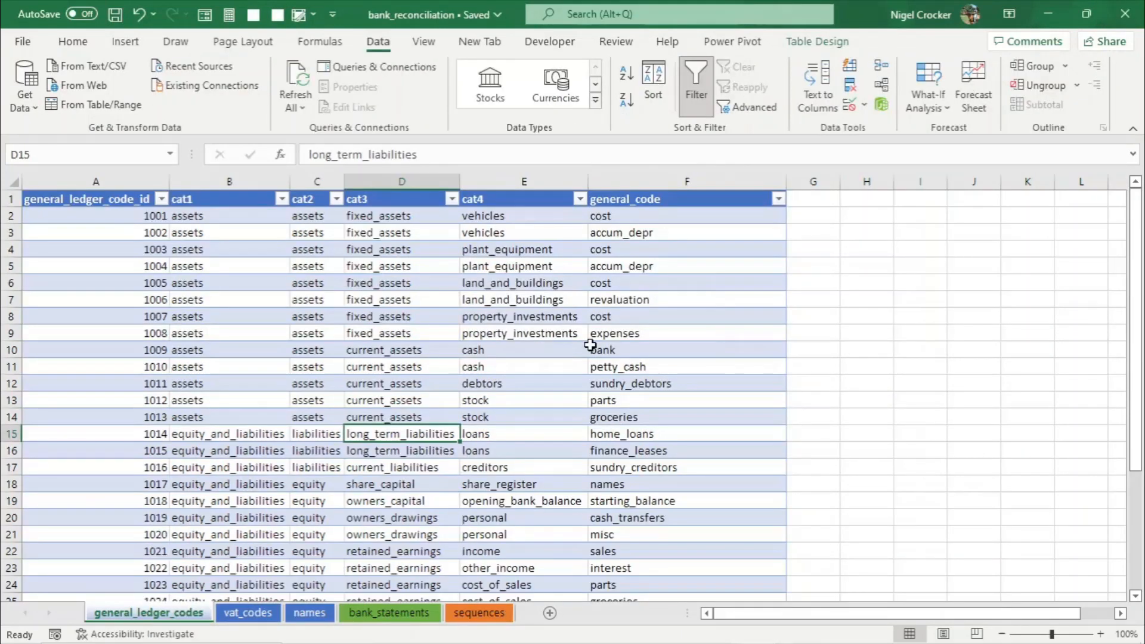
{"action": "key", "text": "alt+Tab"}
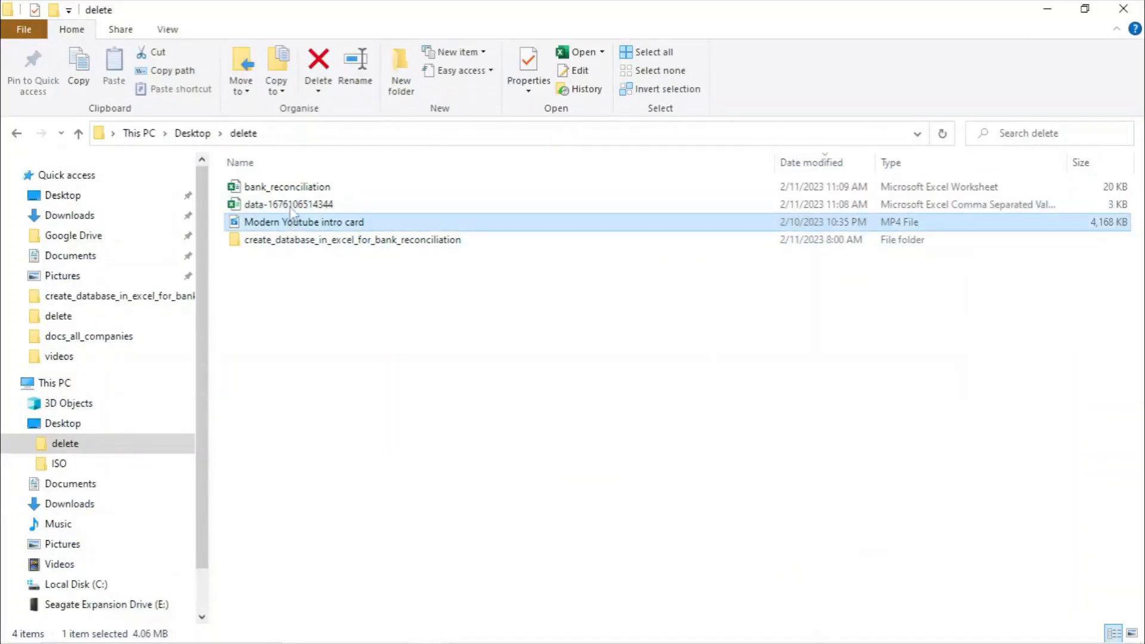
{"action": "left_click", "coordinate": [291, 205]}
{"action": "key", "text": "shift+Delete"}
{"action": "key", "text": "Return"}
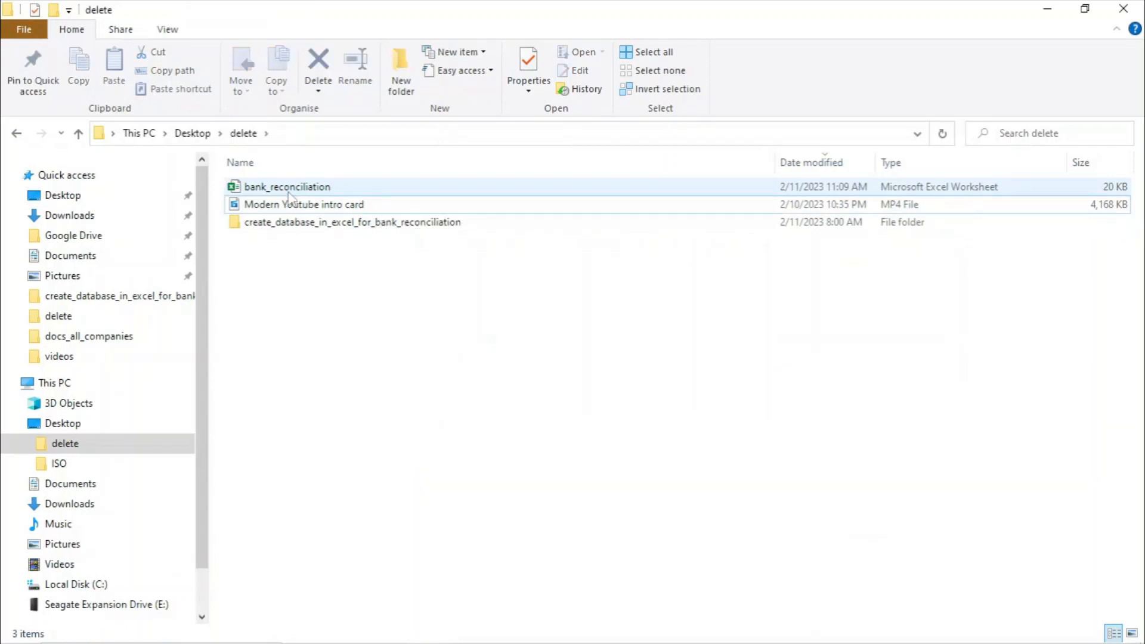
{"action": "key", "text": "alt+Tab"}
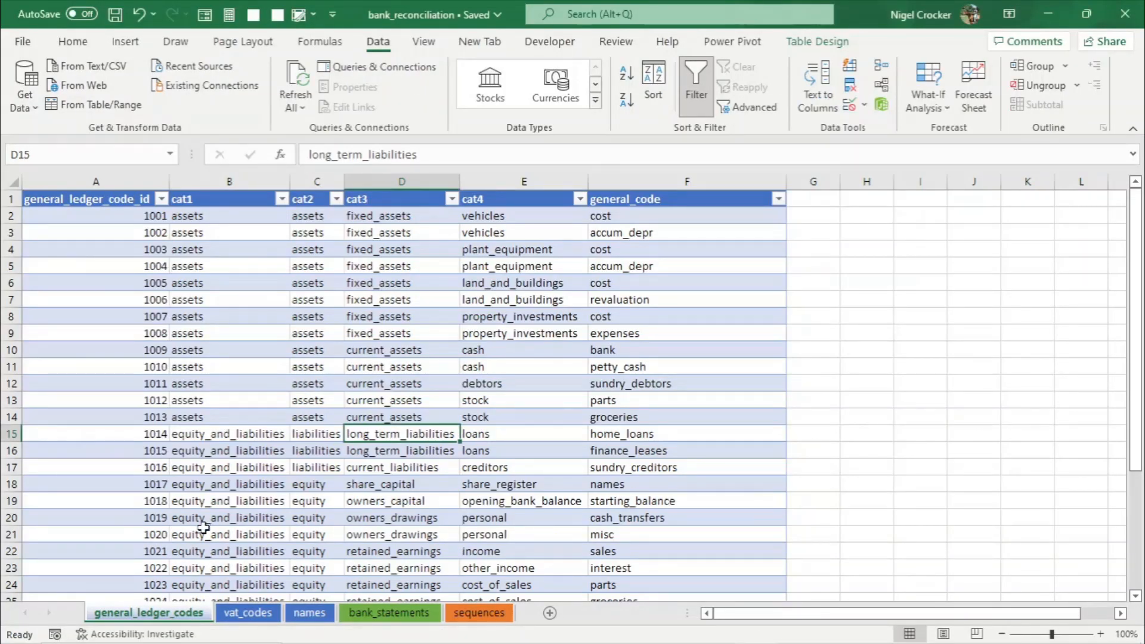
- Look through the workbook's sheets, ending on the vat_codes sheet
{"action": "left_click", "coordinate": [238, 617]}
{"action": "left_click", "coordinate": [309, 621]}
{"action": "left_click", "coordinate": [385, 621]}
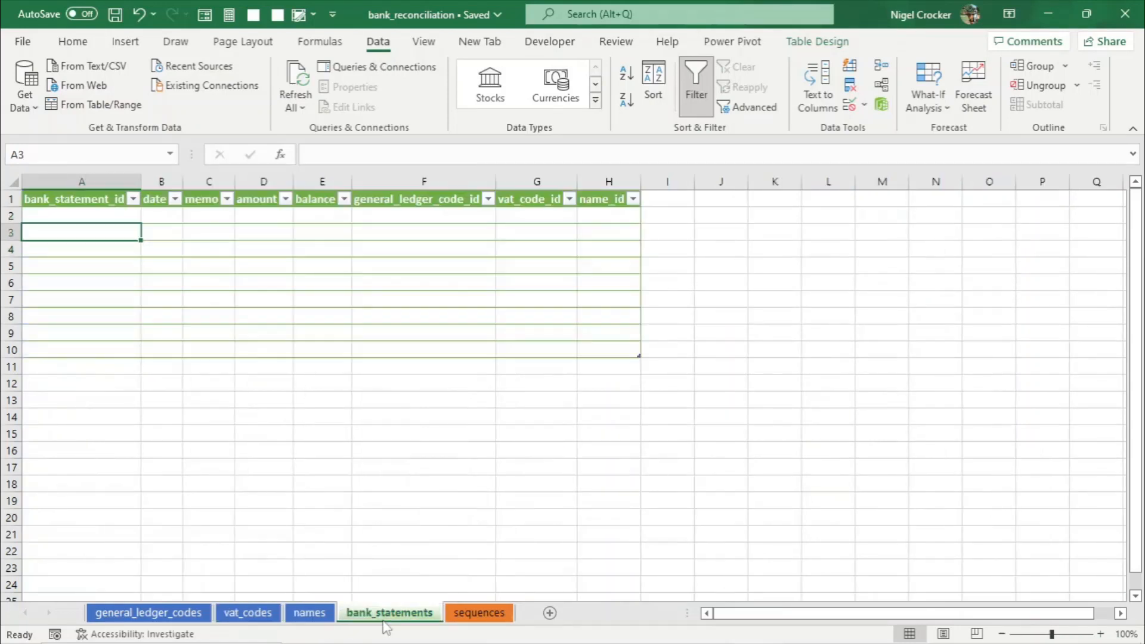
{"action": "left_click", "coordinate": [469, 620]}
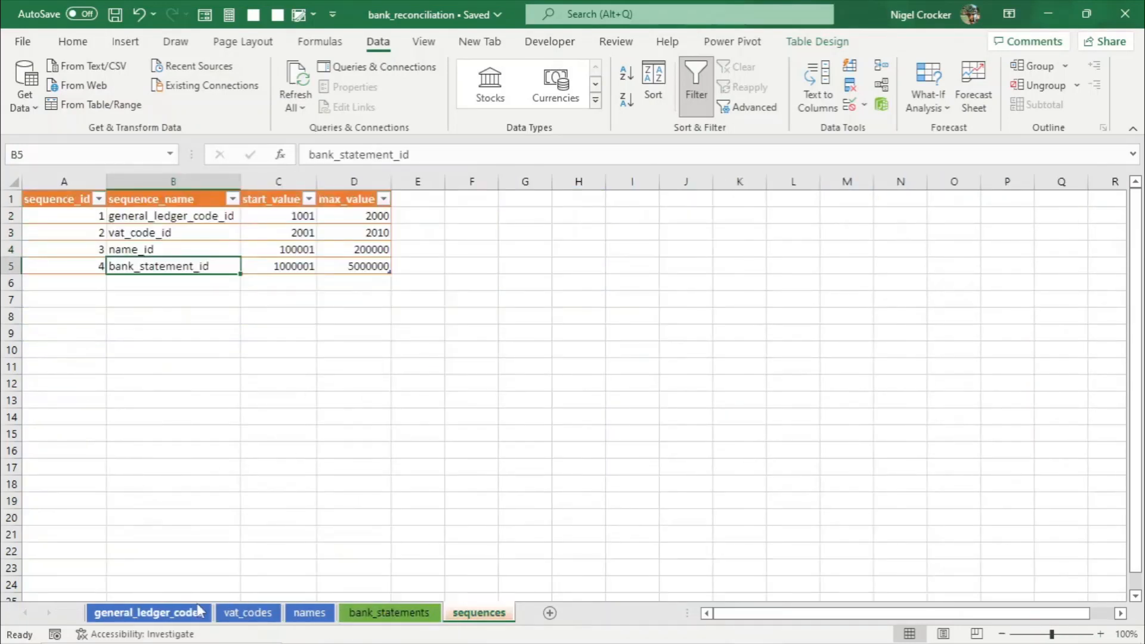
{"action": "left_click", "coordinate": [161, 613]}
{"action": "left_click", "coordinate": [242, 615]}
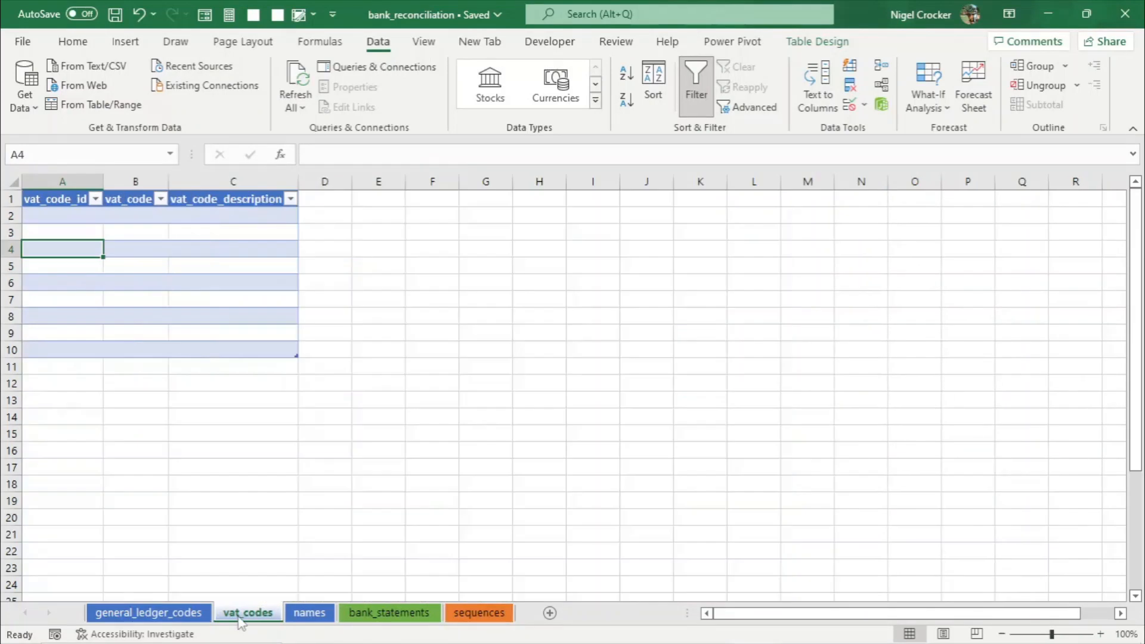
- Switch to pgAdmin and run a query selecting all rows from the vat_codes table
{"action": "key", "text": "alt+Tab"}
{"action": "key", "text": "alt+Tab"}
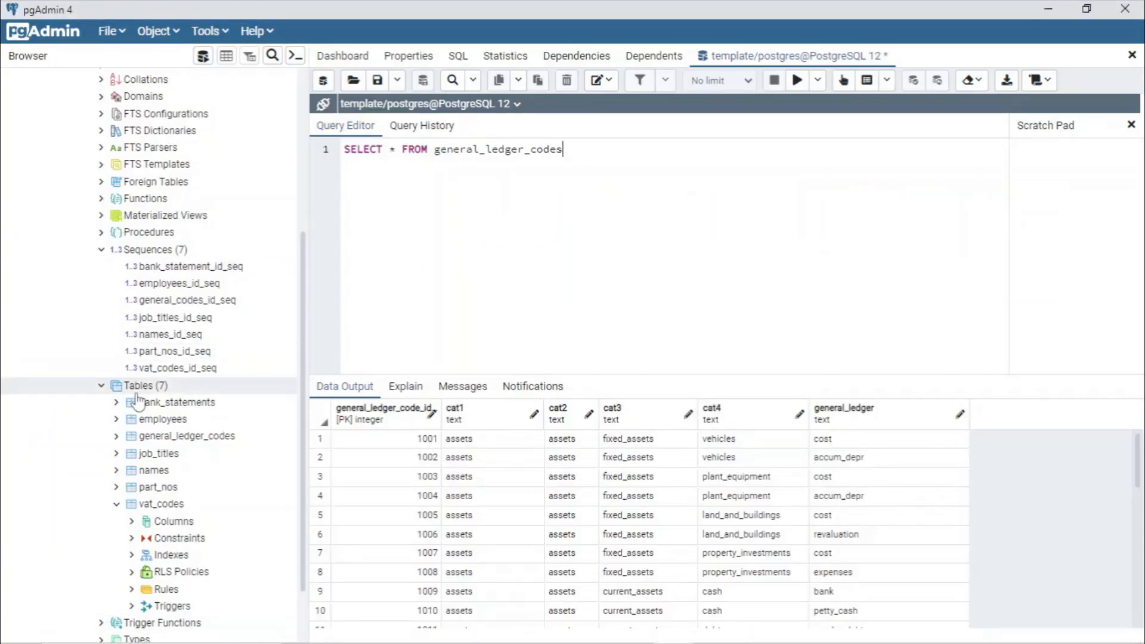
{"action": "left_click", "coordinate": [525, 150]}
{"action": "key", "text": "BackSpace"}
{"action": "key", "text": "BackSpace"}
{"action": "key", "text": "BackSpace"}
{"action": "key", "text": "BackSpace"}
{"action": "key", "text": "BackSpace"}
{"action": "key", "text": "BackSpace"}
{"action": "key", "text": "BackSpace"}
{"action": "key", "text": "BackSpace"}
{"action": "key", "text": "BackSpace"}
{"action": "key", "text": "BackSpace"}
{"action": "key", "text": "BackSpace"}
{"action": "key", "text": "BackSpace"}
{"action": "key", "text": "BackSpace"}
{"action": "key", "text": "BackSpace"}
{"action": "type", "text": "vat"}
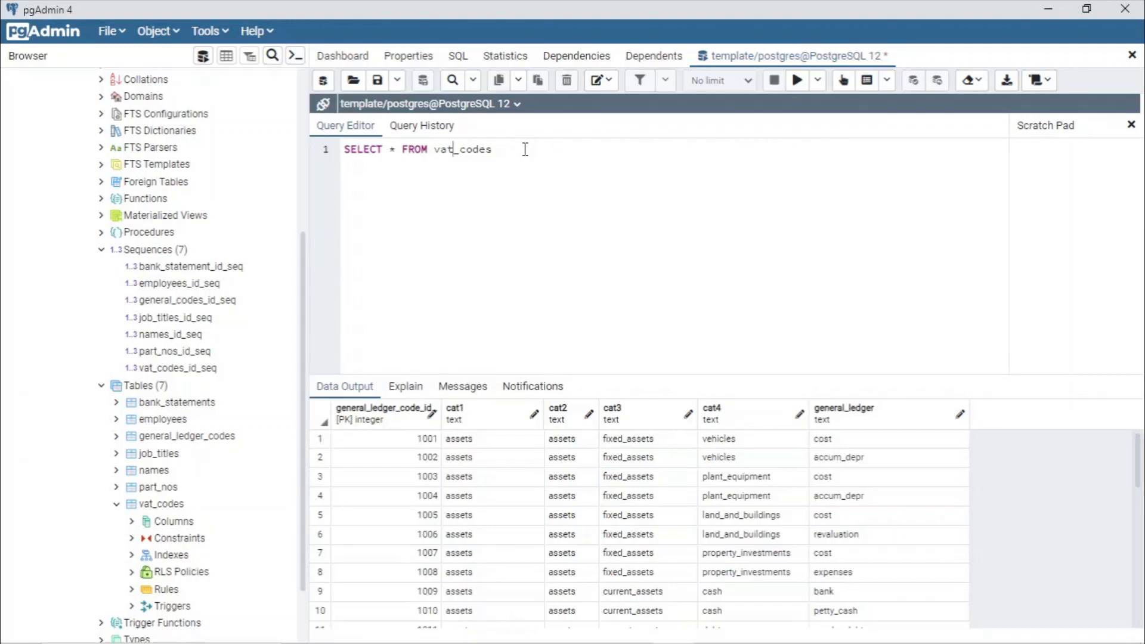
{"action": "key", "text": "F5"}
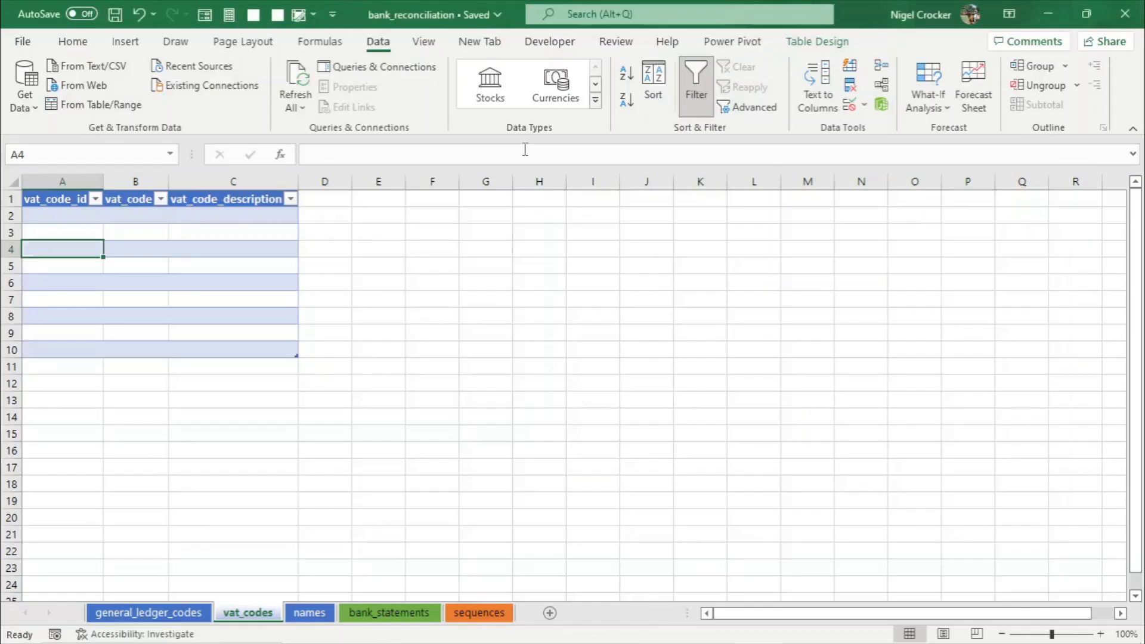
- Return to the workbook and enter the first vat_codes row with ID 2001, code S and description standard
{"action": "key", "text": "alt+Tab"}
{"action": "left_click", "coordinate": [90, 218]}
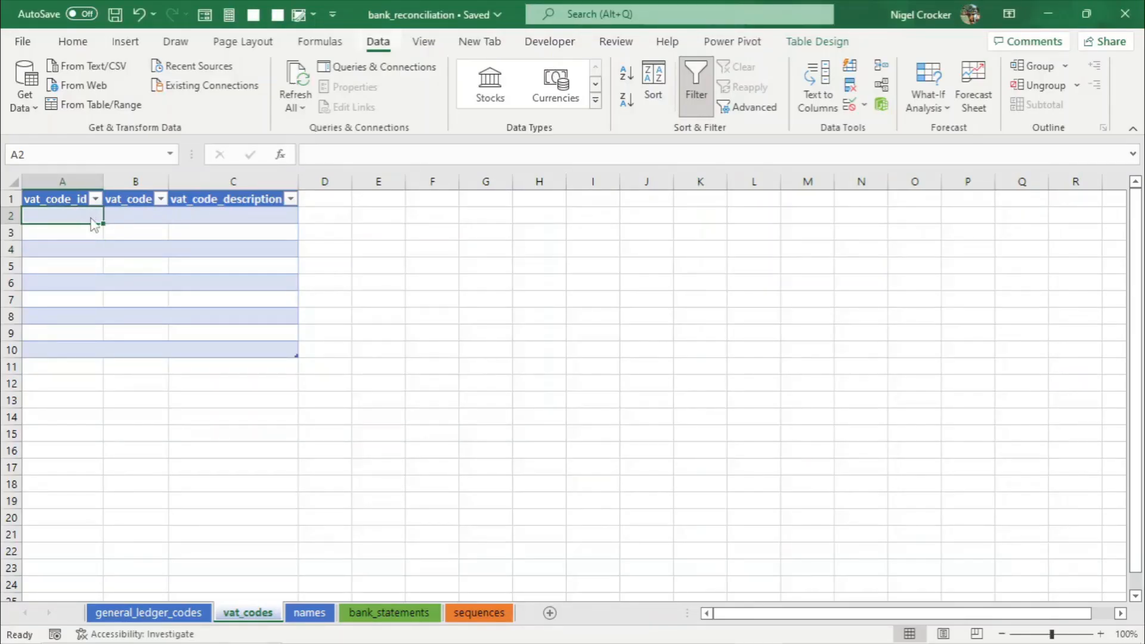
{"action": "key", "text": "alt"}
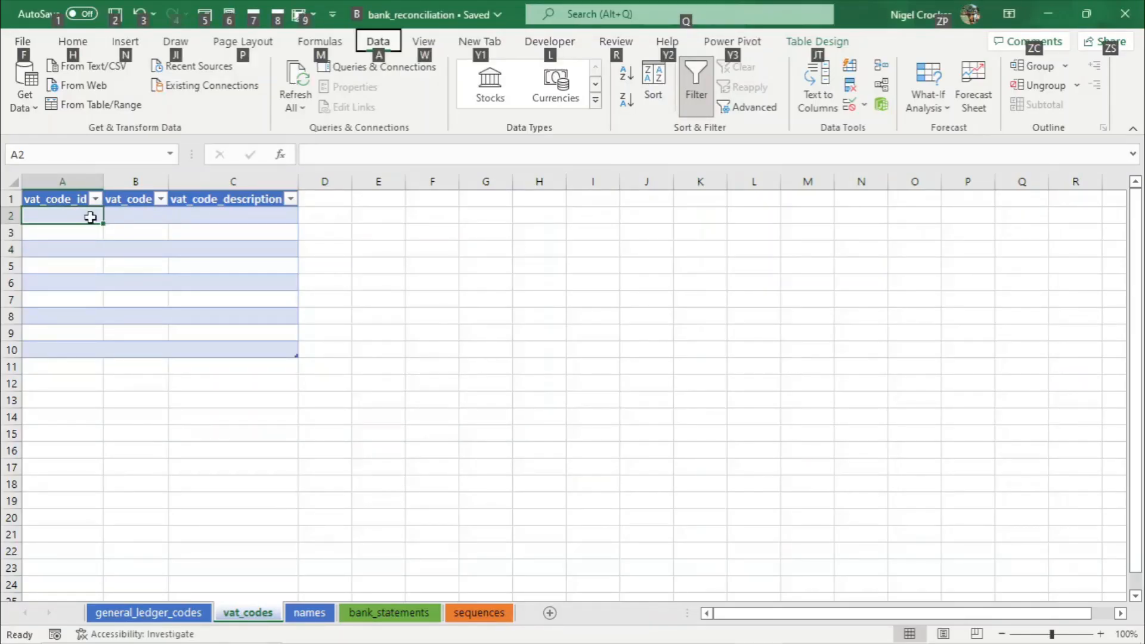
{"action": "left_click", "coordinate": [470, 612]}
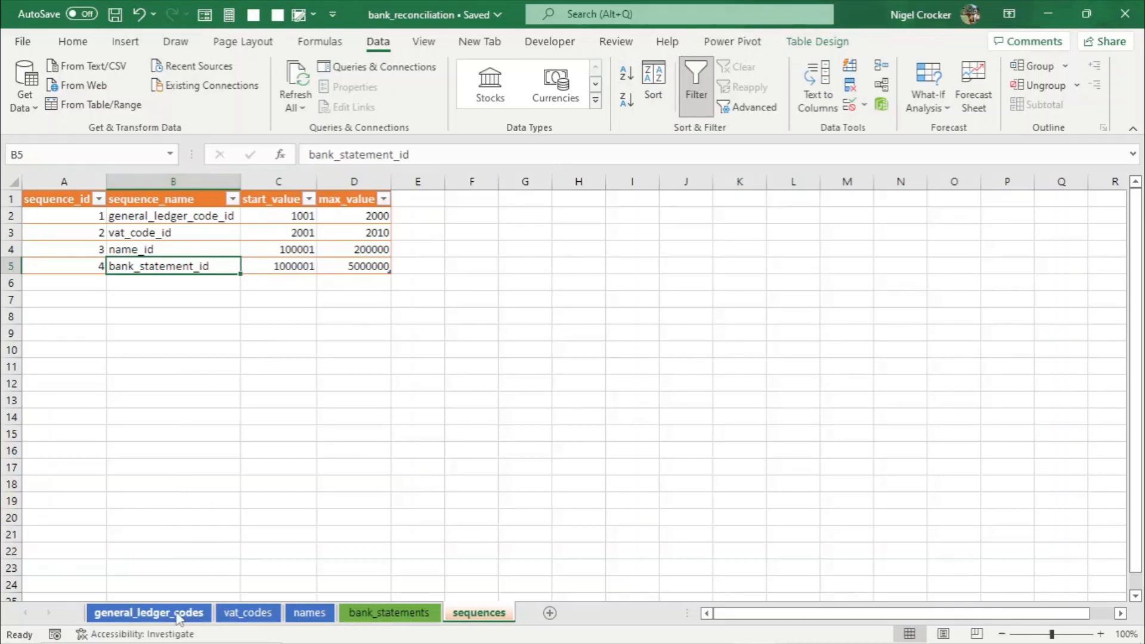
{"action": "left_click", "coordinate": [248, 613]}
{"action": "type", "text": "001"}
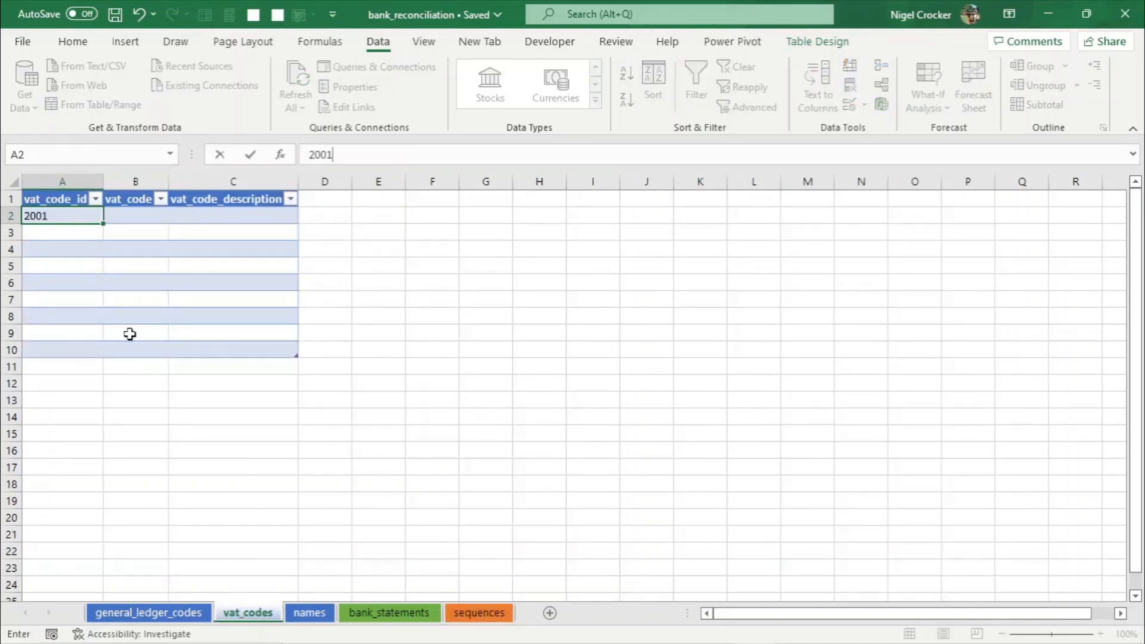
{"action": "key", "text": "Tab"}
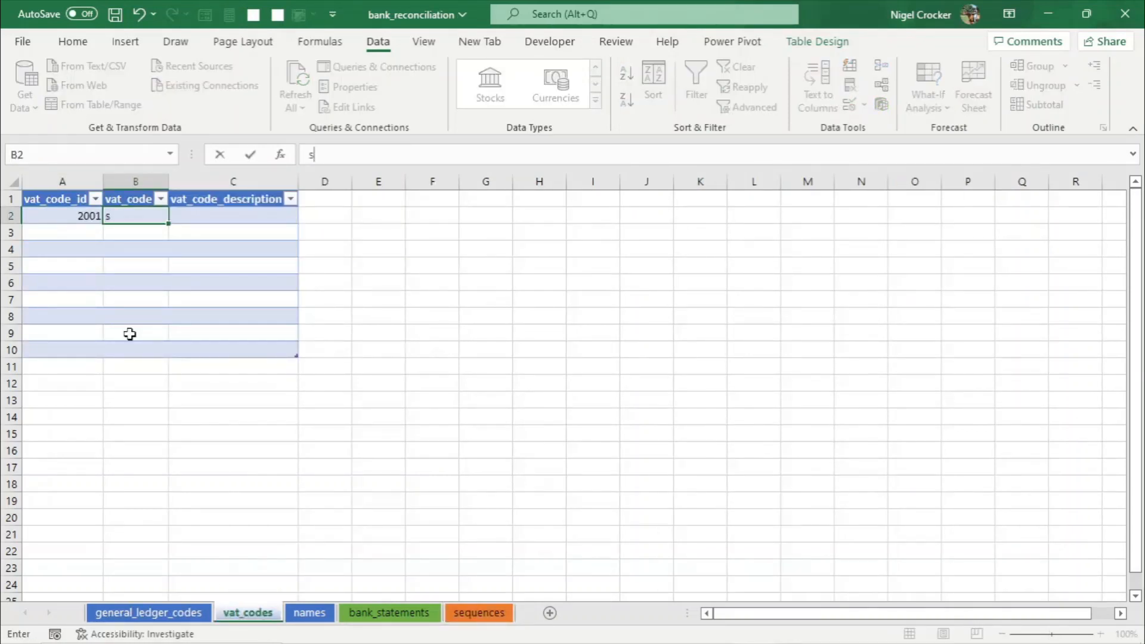
{"action": "type", "text": "S"}
{"action": "key", "text": "Tab"}
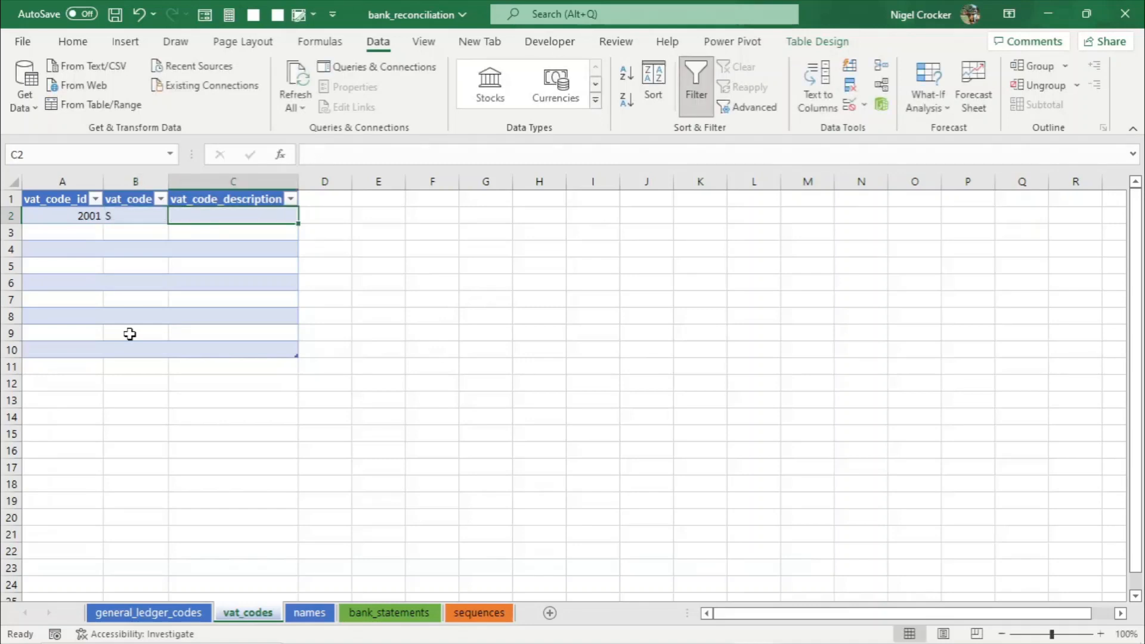
{"action": "type", "text": "STA"}
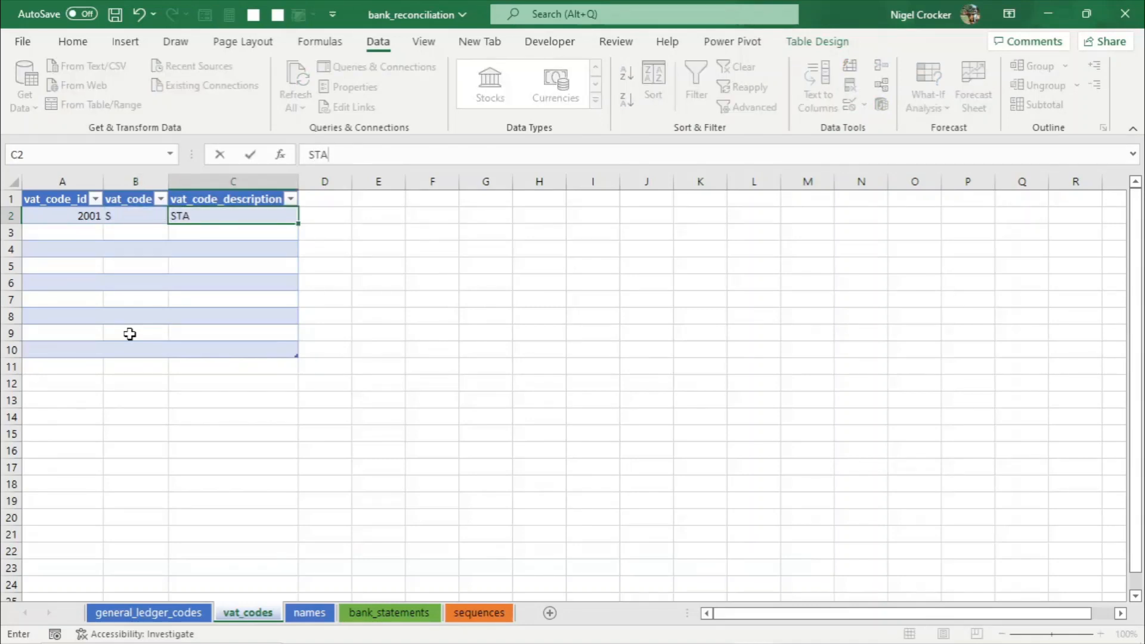
{"action": "key", "text": "BackSpace"}
{"action": "key", "text": "BackSpace"}
{"action": "key", "text": "BackSpace"}
{"action": "type", "text": "standard"}
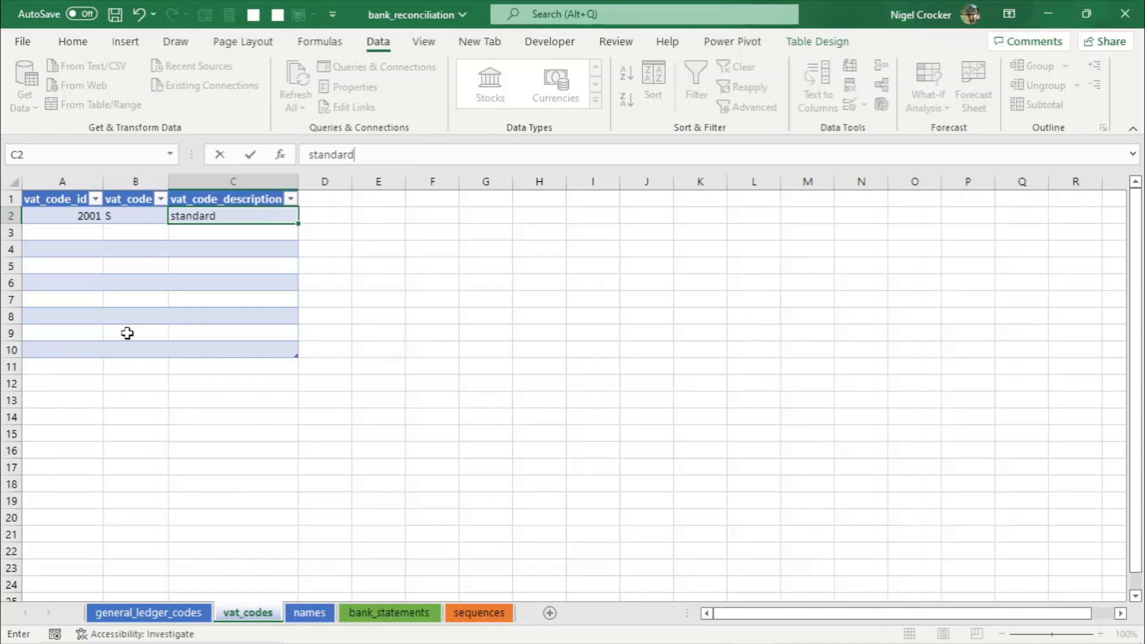
- Add a second vat_codes row with code O and description outside, setting its ID to 2002
{"action": "left_click", "coordinate": [171, 283]}
{"action": "left_click", "coordinate": [62, 232]}
{"action": "type", "text": "2001"}
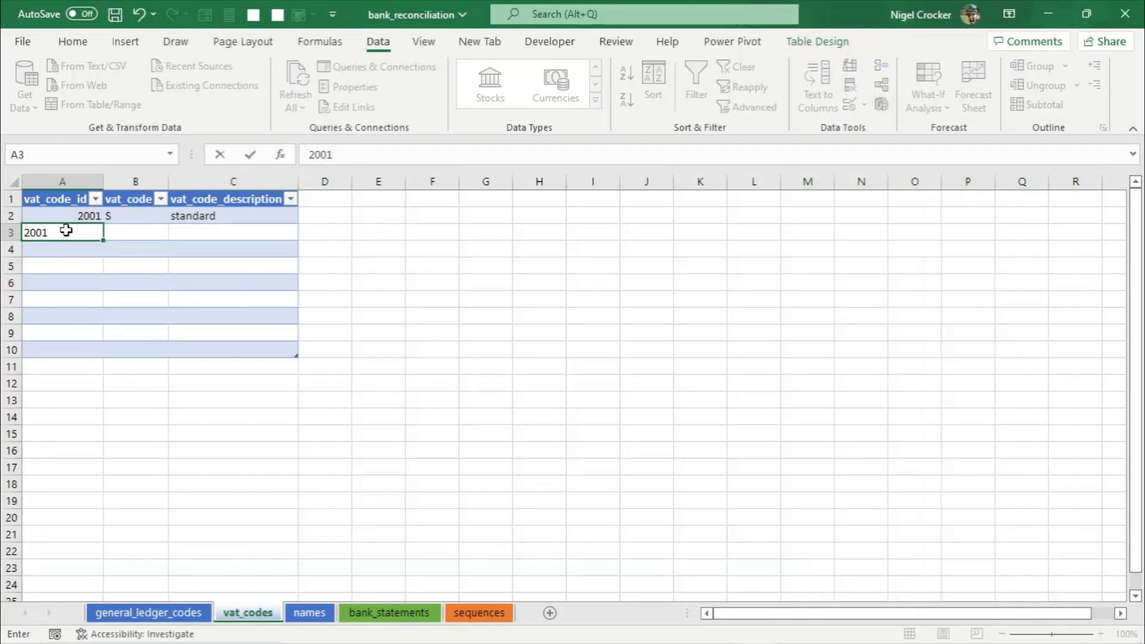
{"action": "key", "text": "Tab"}
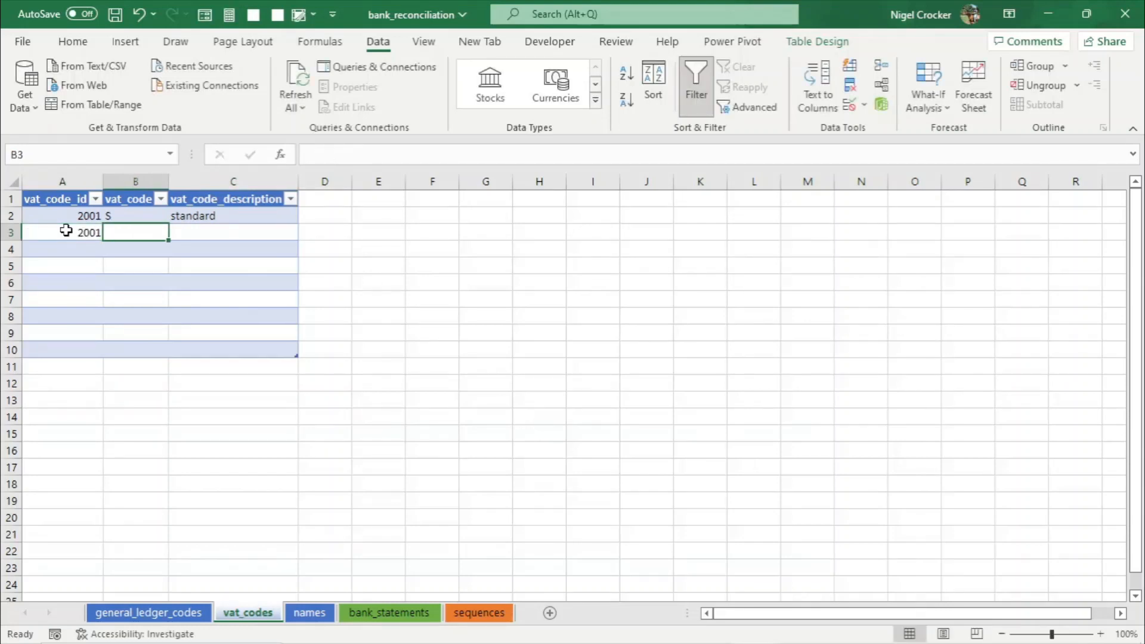
{"action": "type", "text": "O"}
{"action": "key", "text": "Tab"}
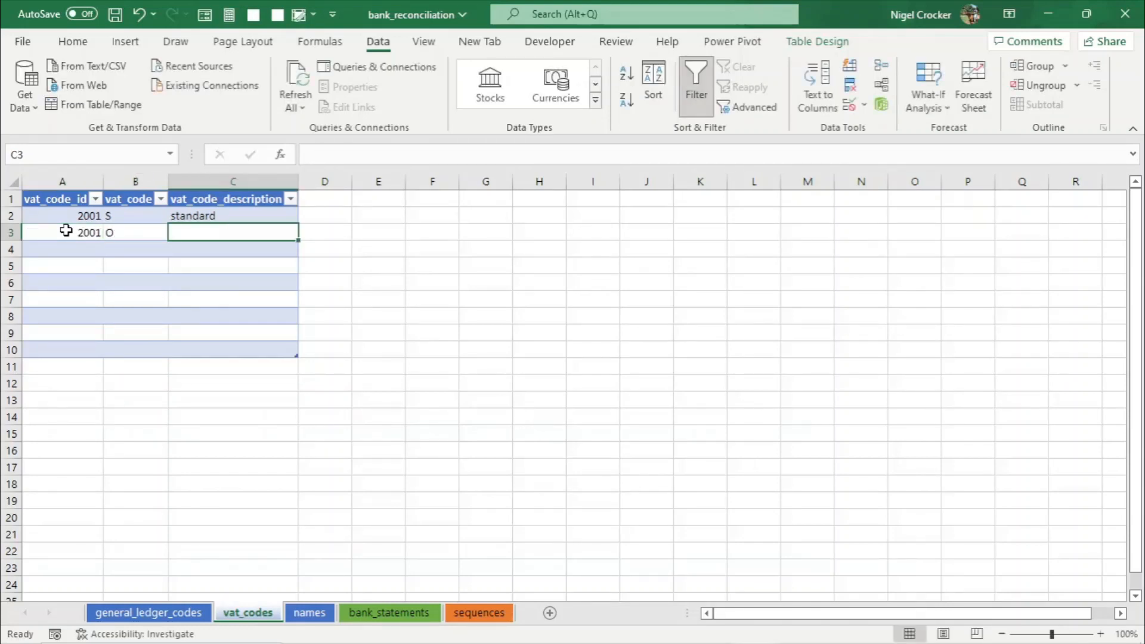
{"action": "type", "text": "outside"}
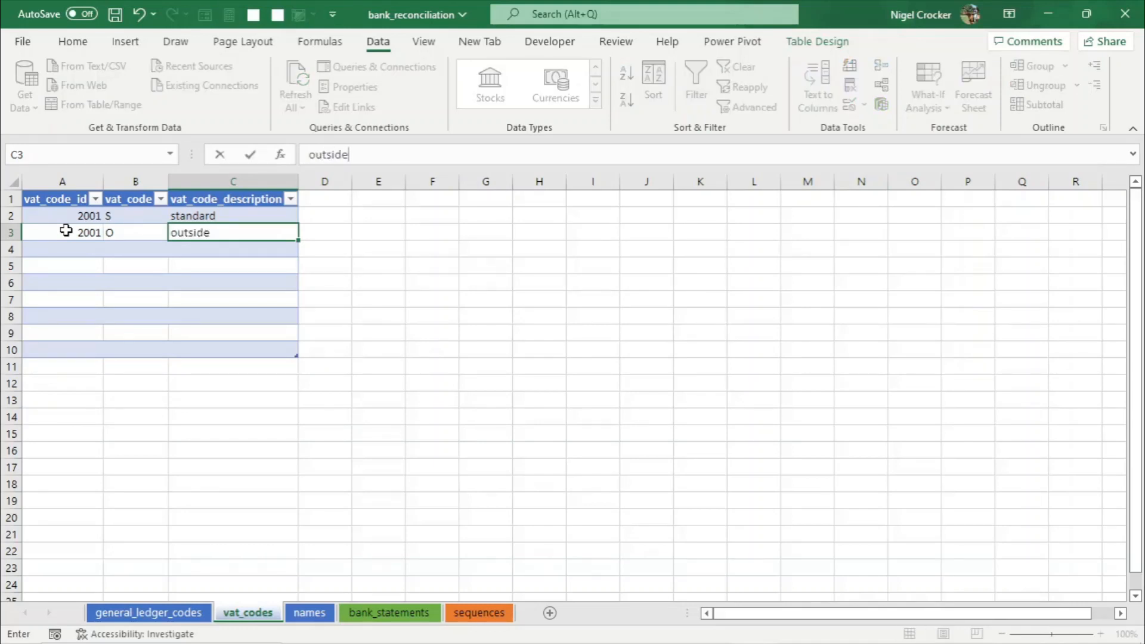
{"action": "key", "text": "Return"}
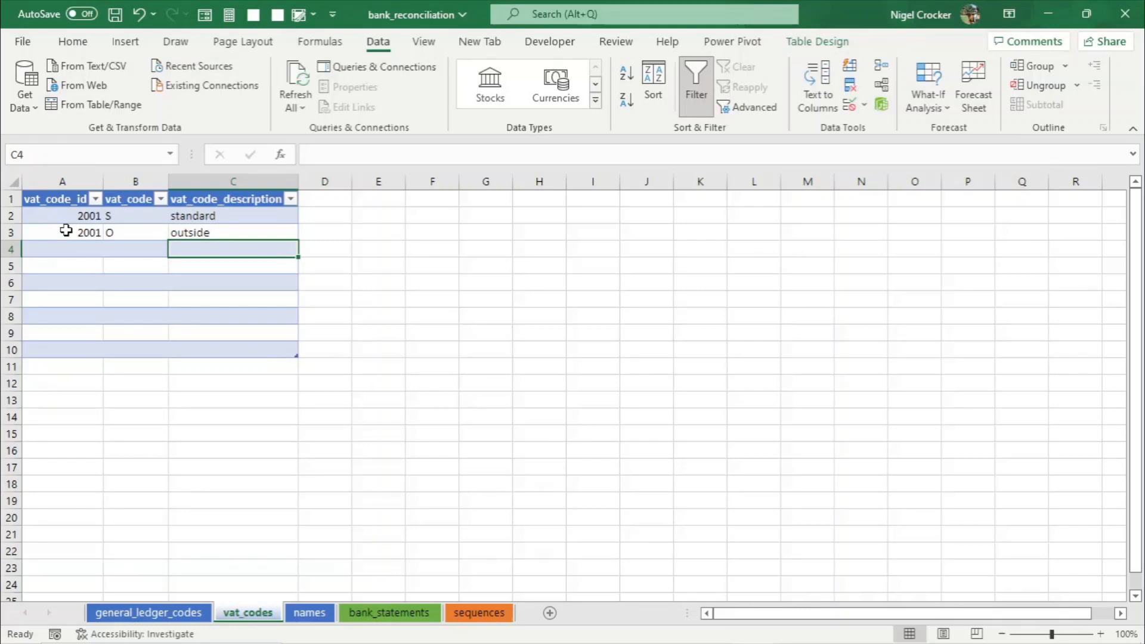
{"action": "left_click", "coordinate": [67, 232]}
{"action": "type", "text": "2002"}
{"action": "key", "text": "Return"}
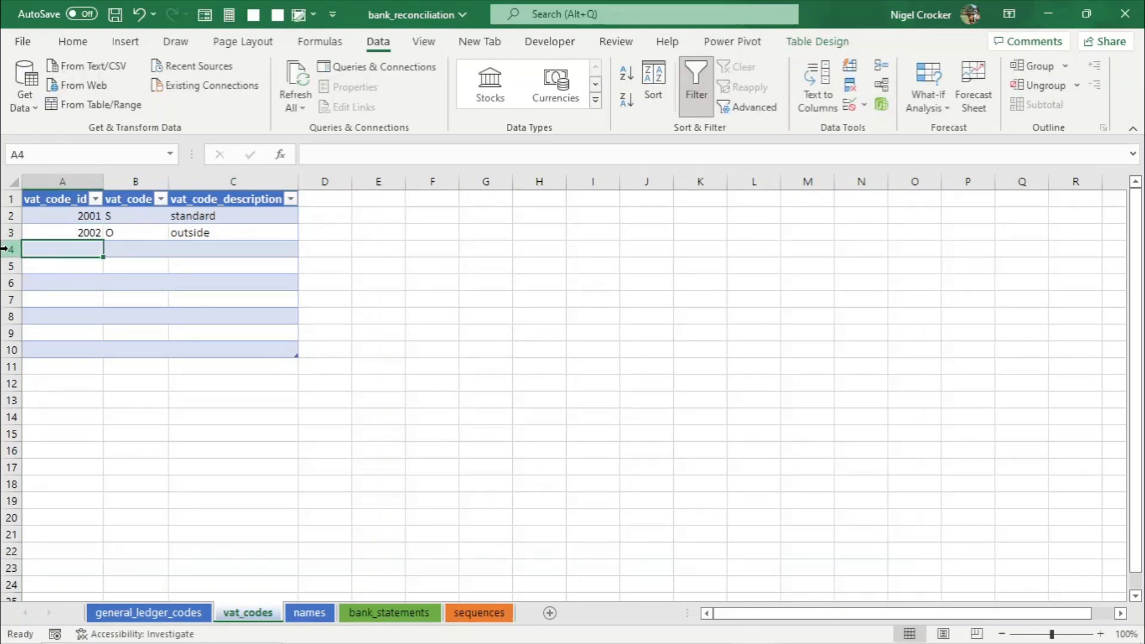
- Delete the empty table rows 4 to 10 of the vat_codes table and save the workbook
{"action": "left_click_drag", "start_coordinate": [9, 249], "coordinate": [8, 357]}
{"action": "right_click", "coordinate": [8, 357]}
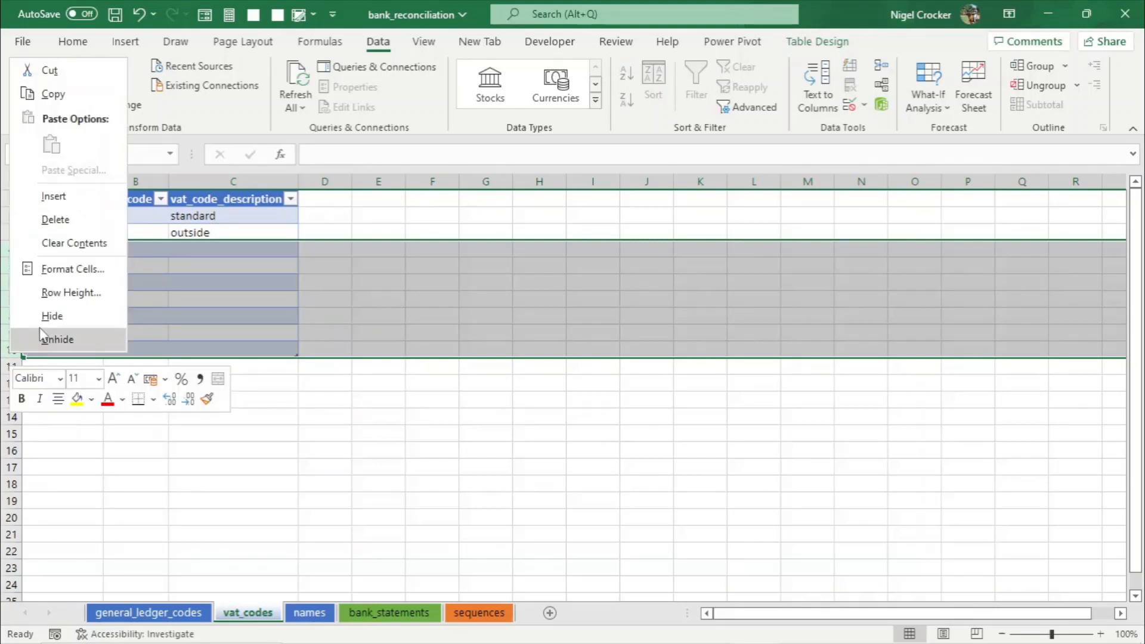
{"action": "left_click", "coordinate": [50, 226]}
{"action": "left_click", "coordinate": [126, 231]}
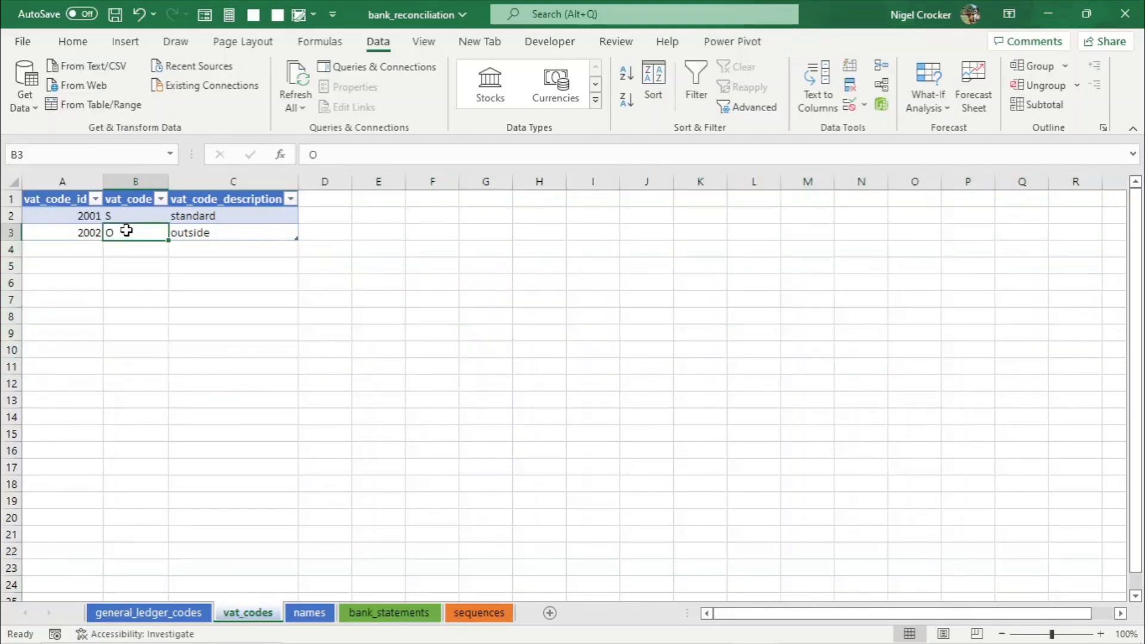
{"action": "key", "text": "ctrl+s"}
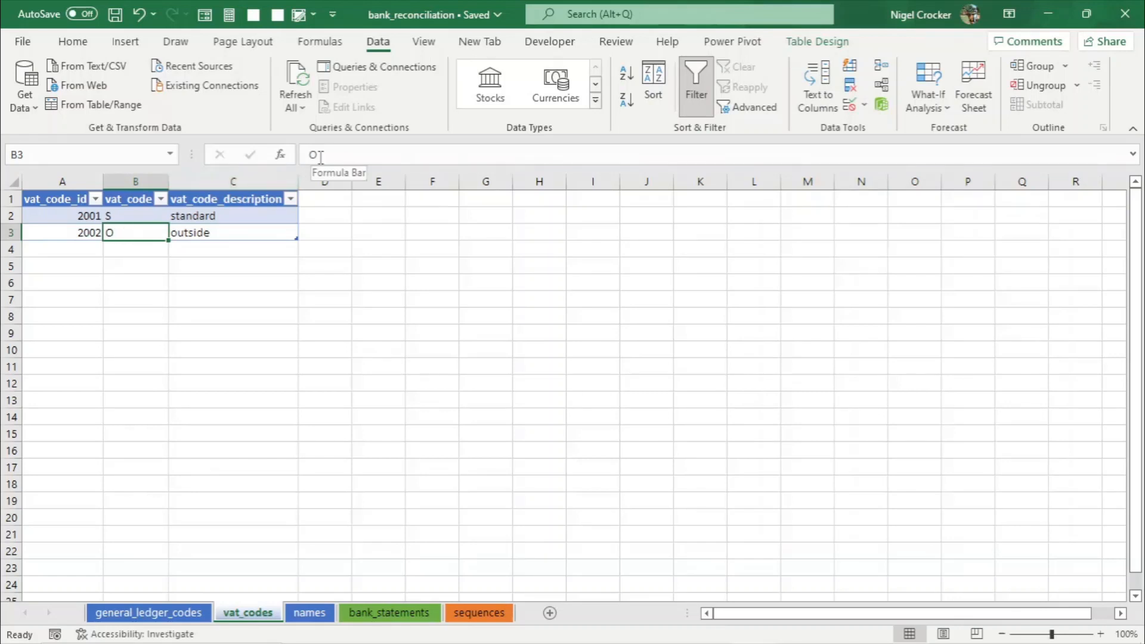
- Change the second row's vat code to E, comparing against the vat codes listed in pgAdmin
{"action": "left_click", "coordinate": [320, 156]}
{"action": "key", "text": "BackSpace"}
{"action": "type", "text": "E"}
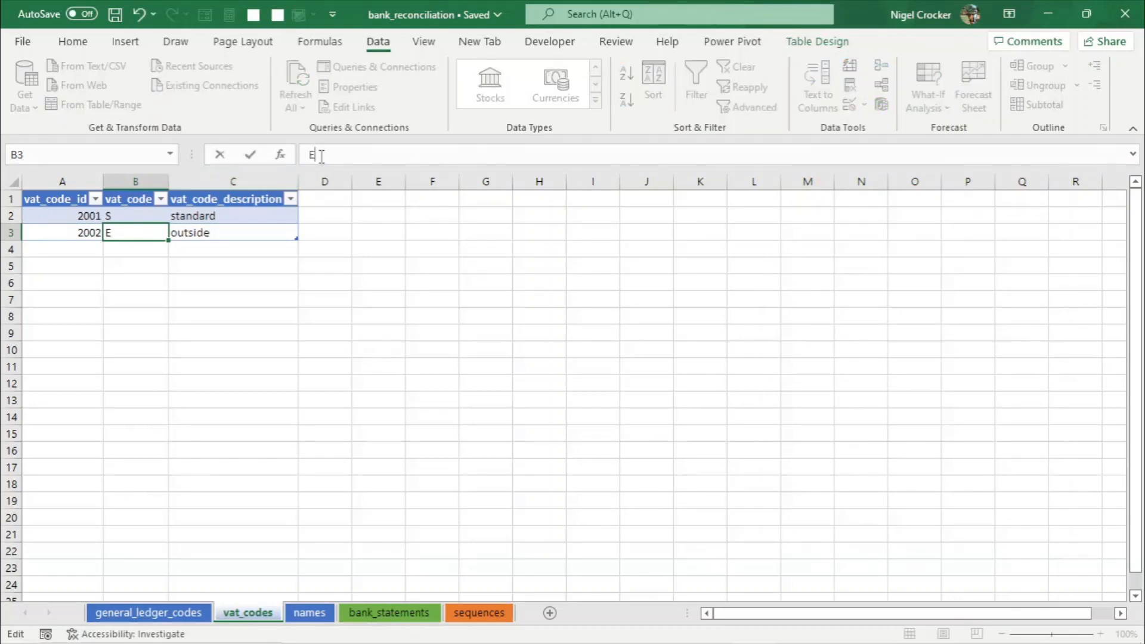
{"action": "key", "text": "alt+Tab"}
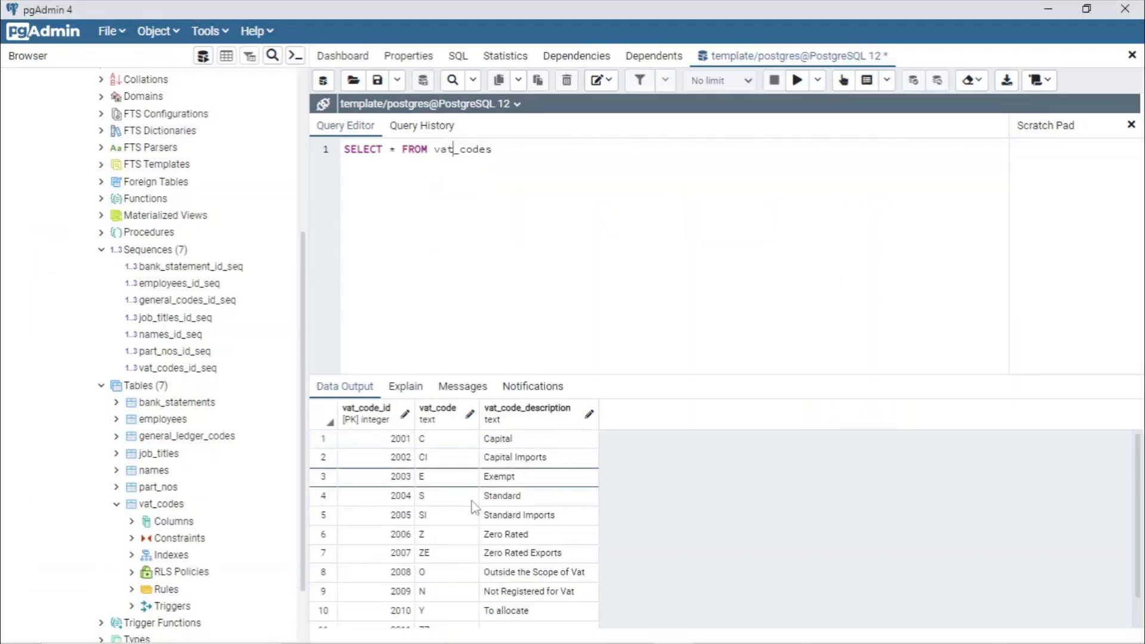
{"action": "scroll", "coordinate": [460, 519], "scroll_direction": "down", "scroll_amount": 2}
{"action": "scroll", "coordinate": [535, 565], "scroll_direction": "up", "scroll_amount": 2}
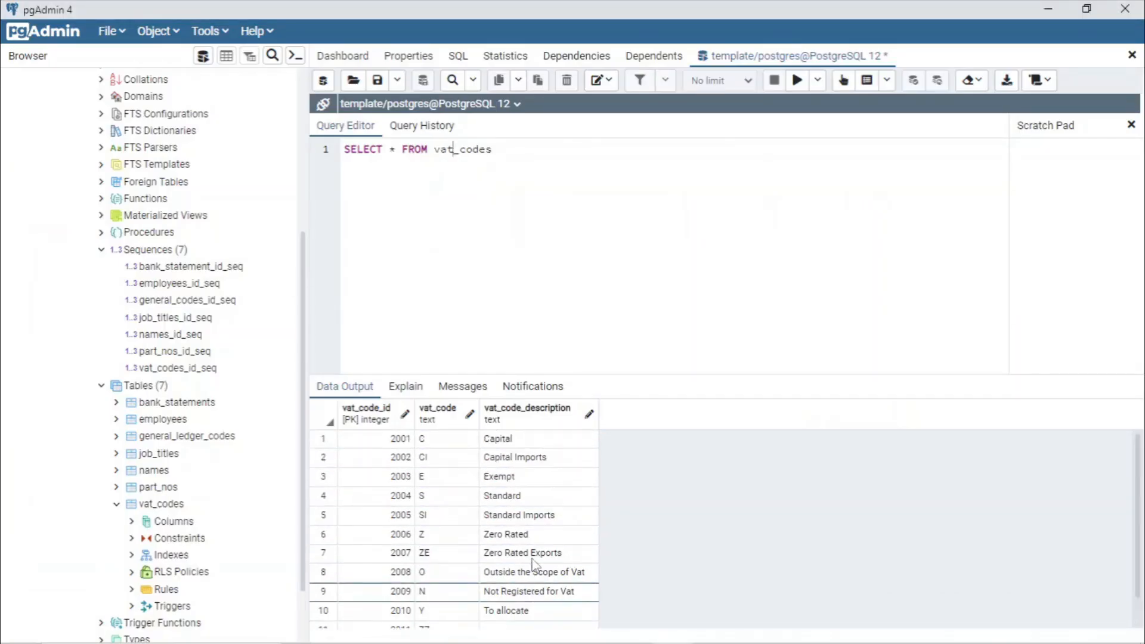
{"action": "key", "text": "alt+Tab"}
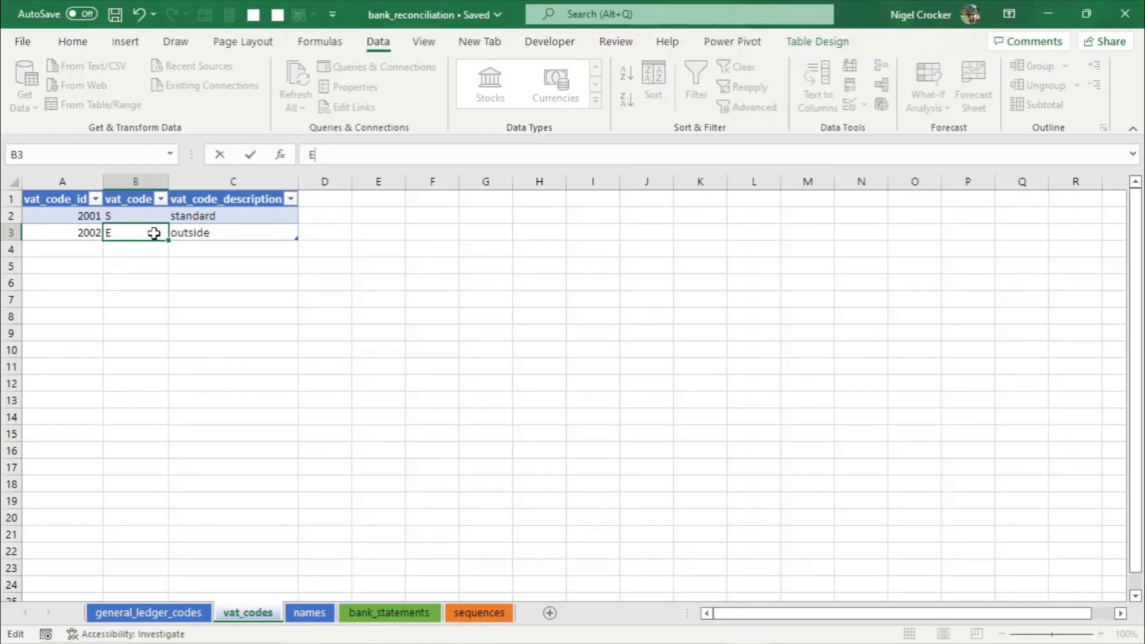
- Set the second row's description to exempt and save the workbook
{"action": "left_click", "coordinate": [203, 232]}
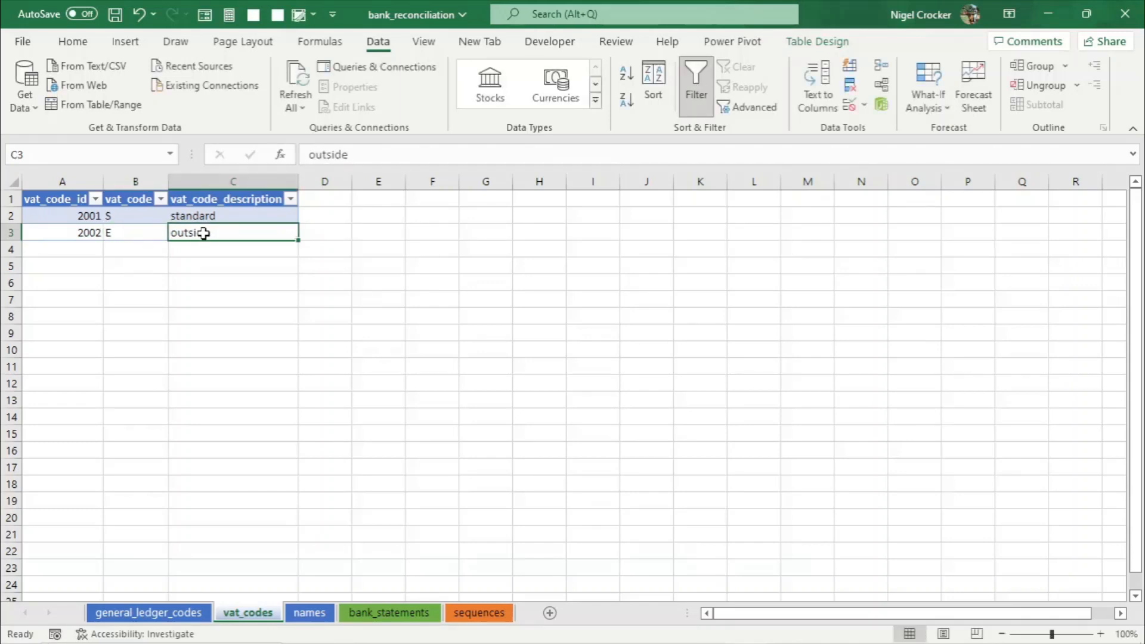
{"action": "type", "text": "EXEMPT"}
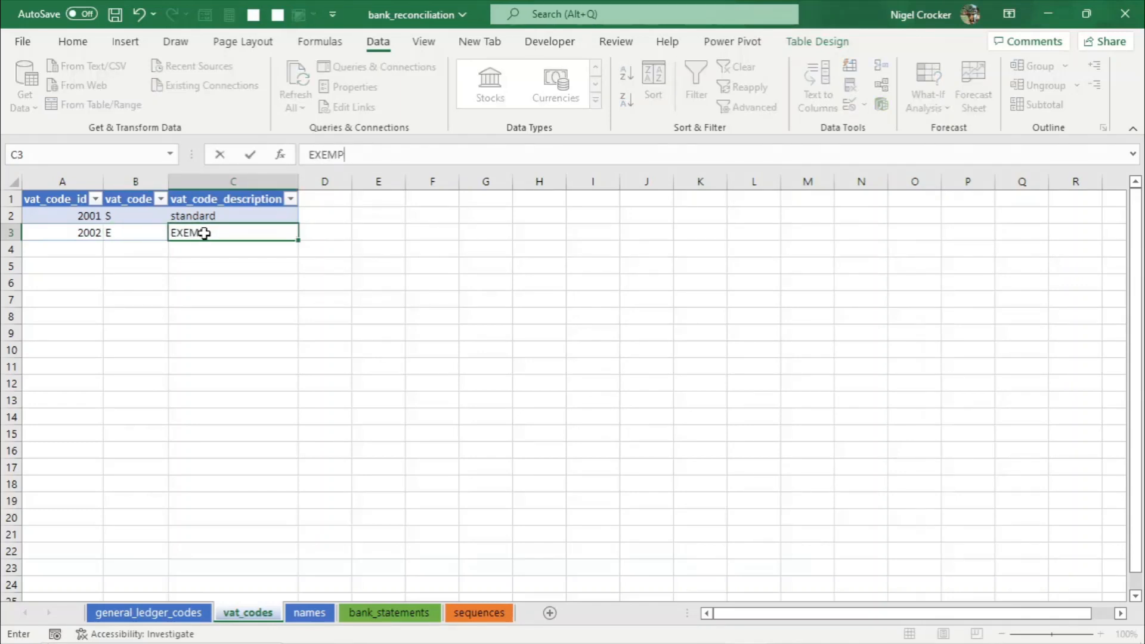
{"action": "key", "text": "BackSpace"}
{"action": "key", "text": "BackSpace"}
{"action": "key", "text": "BackSpace"}
{"action": "key", "text": "BackSpace"}
{"action": "key", "text": "BackSpace"}
{"action": "key", "text": "BackSpace"}
{"action": "type", "text": "exemp"}
{"action": "left_click", "coordinate": [157, 234]}
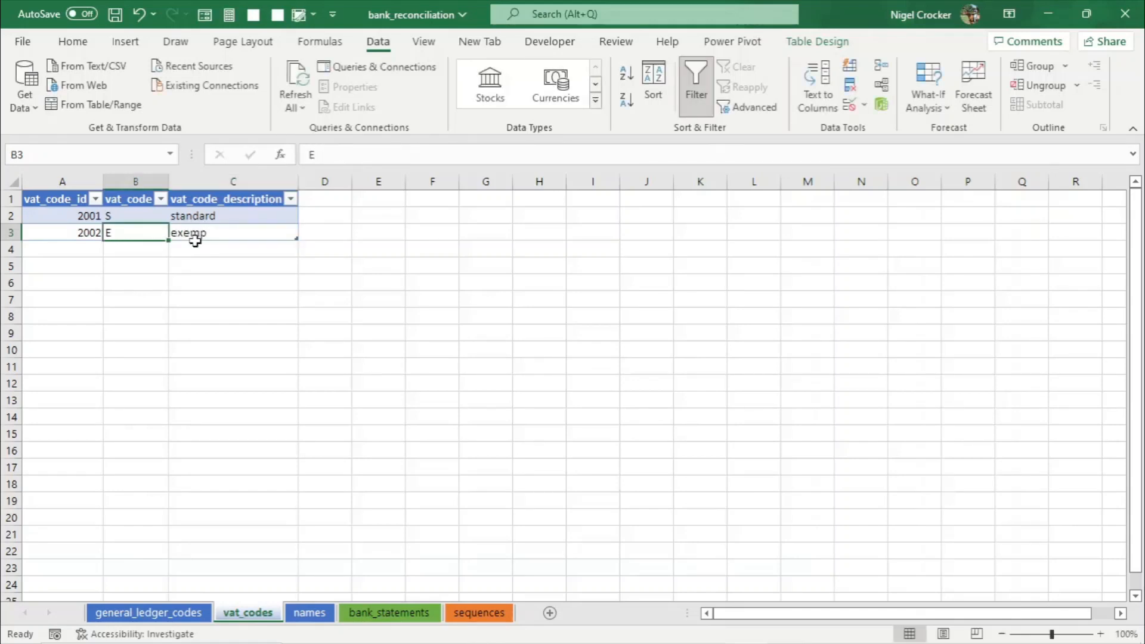
{"action": "double_click", "coordinate": [230, 237]}
{"action": "type", "text": "t"}
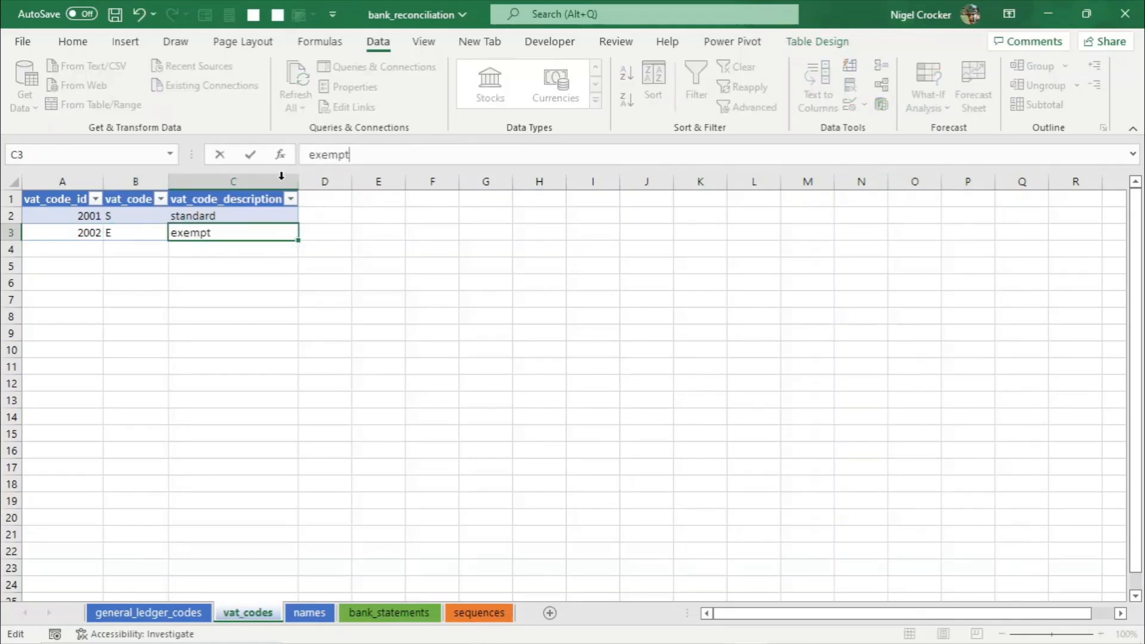
{"action": "left_click", "coordinate": [151, 234]}
{"action": "key", "text": "ctrl+s"}
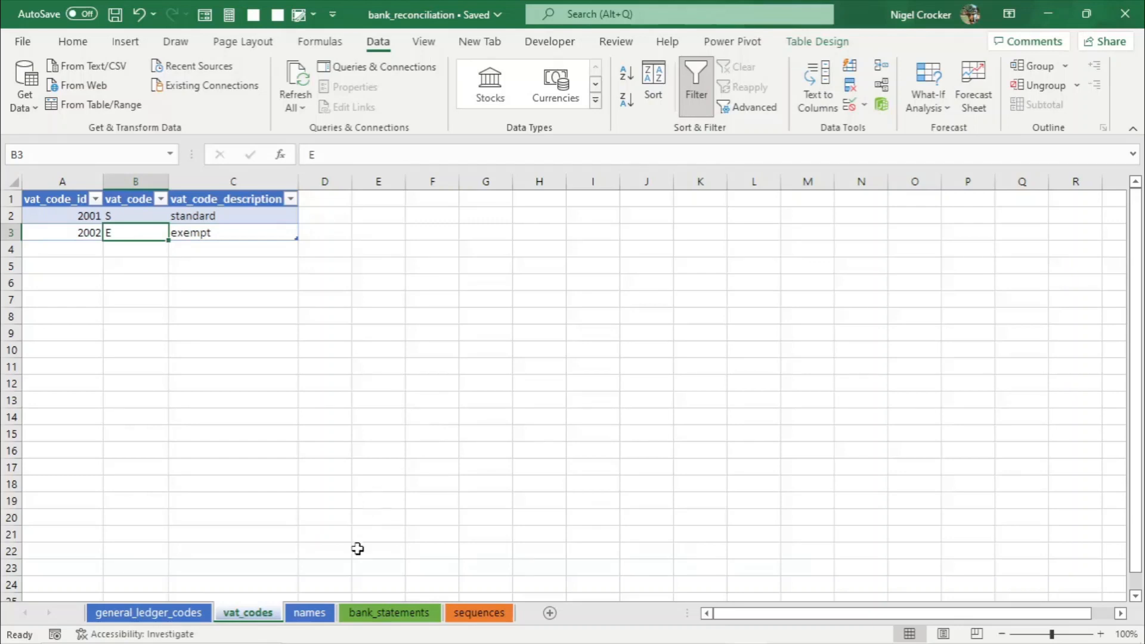
- Copy the name_id sequence's start value on the sequences sheet
{"action": "left_click", "coordinate": [316, 617]}
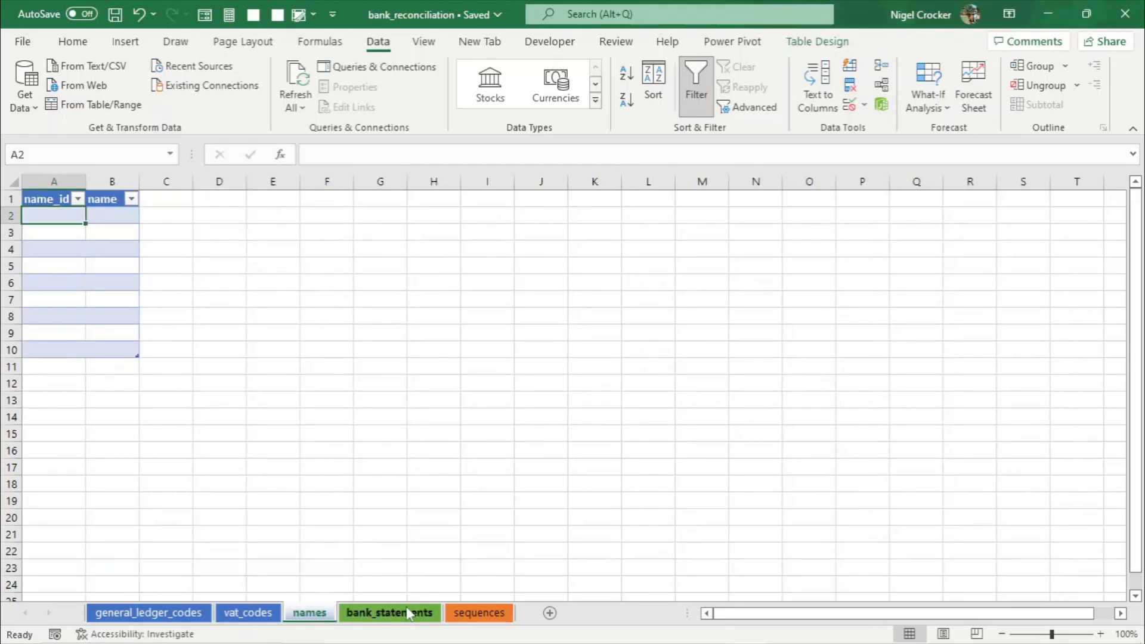
{"action": "left_click", "coordinate": [479, 612]}
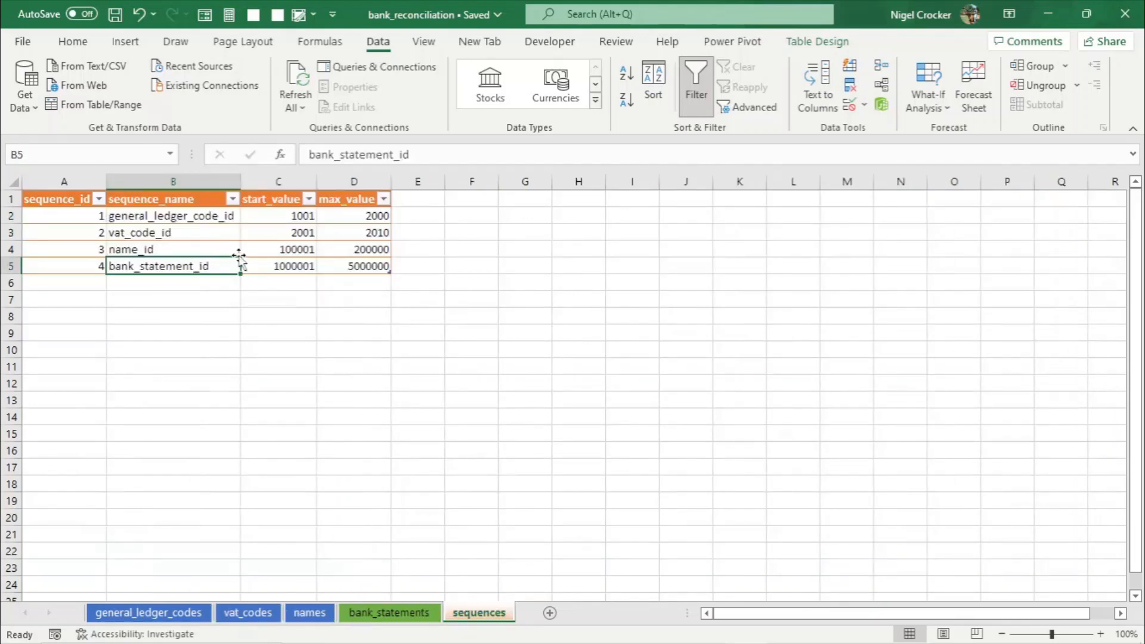
{"action": "left_click", "coordinate": [291, 251]}
{"action": "key", "text": "ctrl+c"}
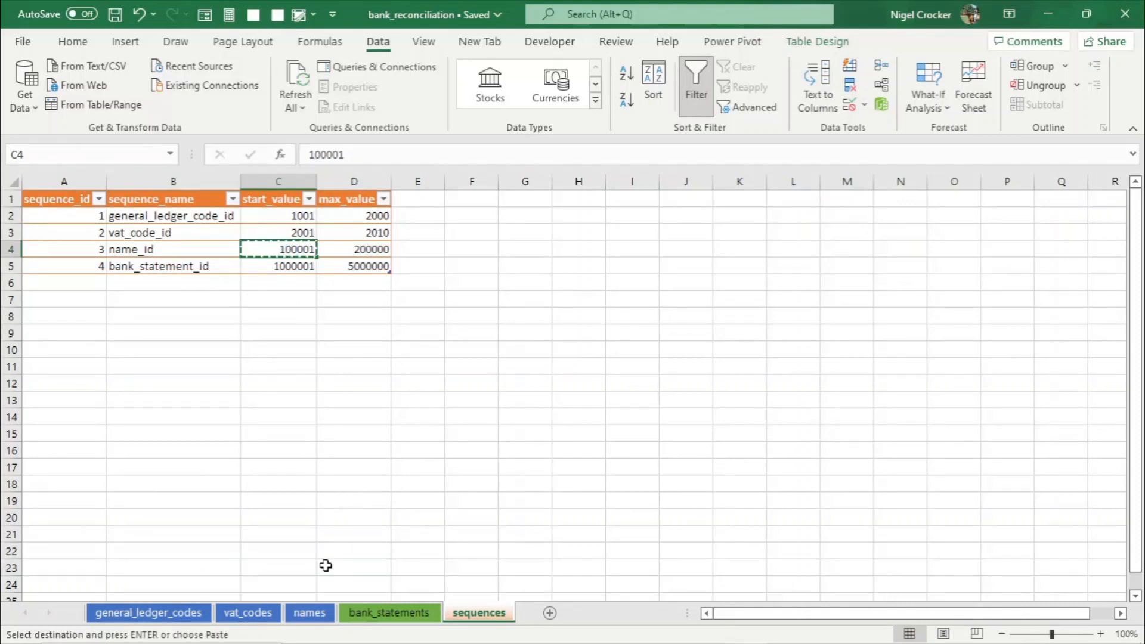
- Paste the copied start value 100001 into the first name_id cell of the names table
{"action": "left_click", "coordinate": [310, 596]}
{"action": "left_click", "coordinate": [310, 613]}
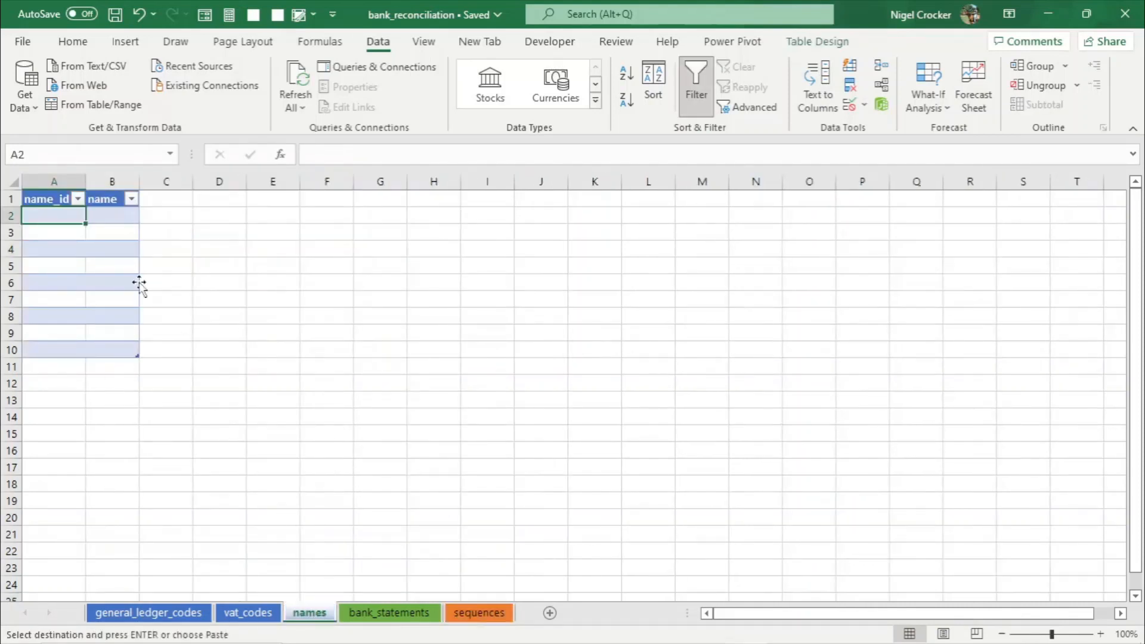
{"action": "key", "text": "ctrl+v"}
- Enter unallocated as the first name and widen the name column
{"action": "left_click", "coordinate": [111, 217]}
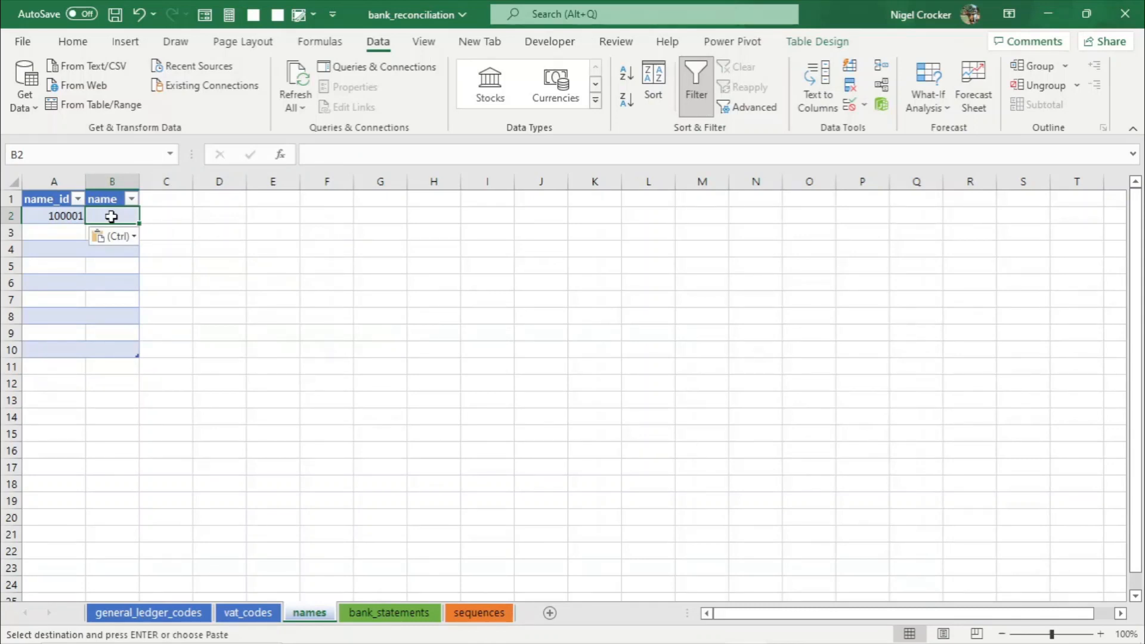
{"action": "type", "text": "una"}
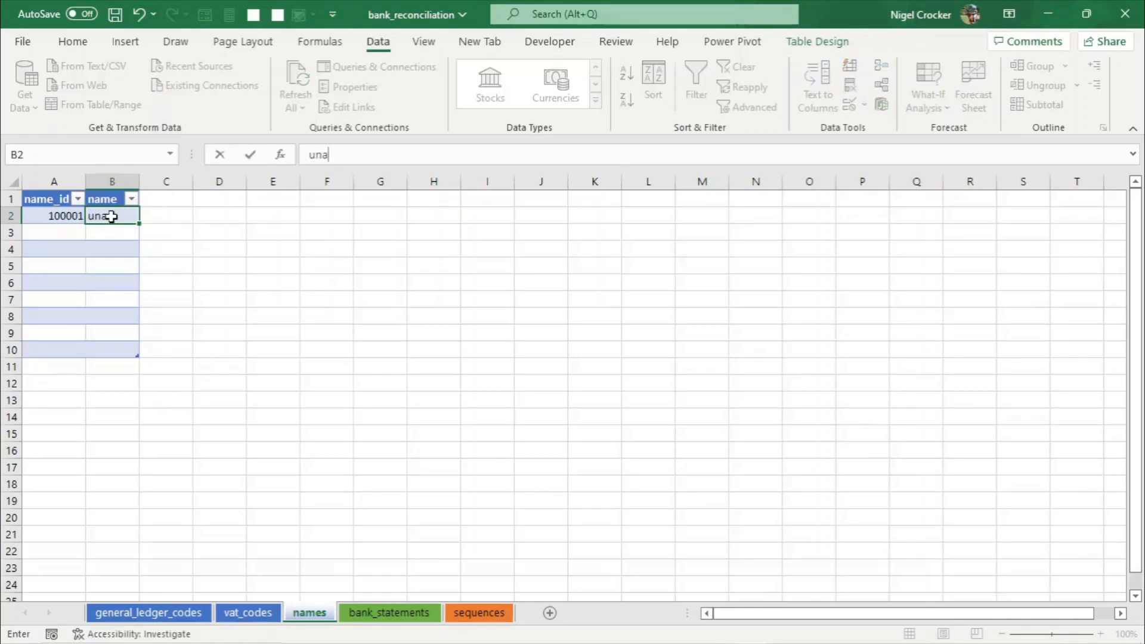
{"action": "type", "text": "llocated"}
{"action": "key", "text": "Return"}
{"action": "left_click", "coordinate": [123, 247]}
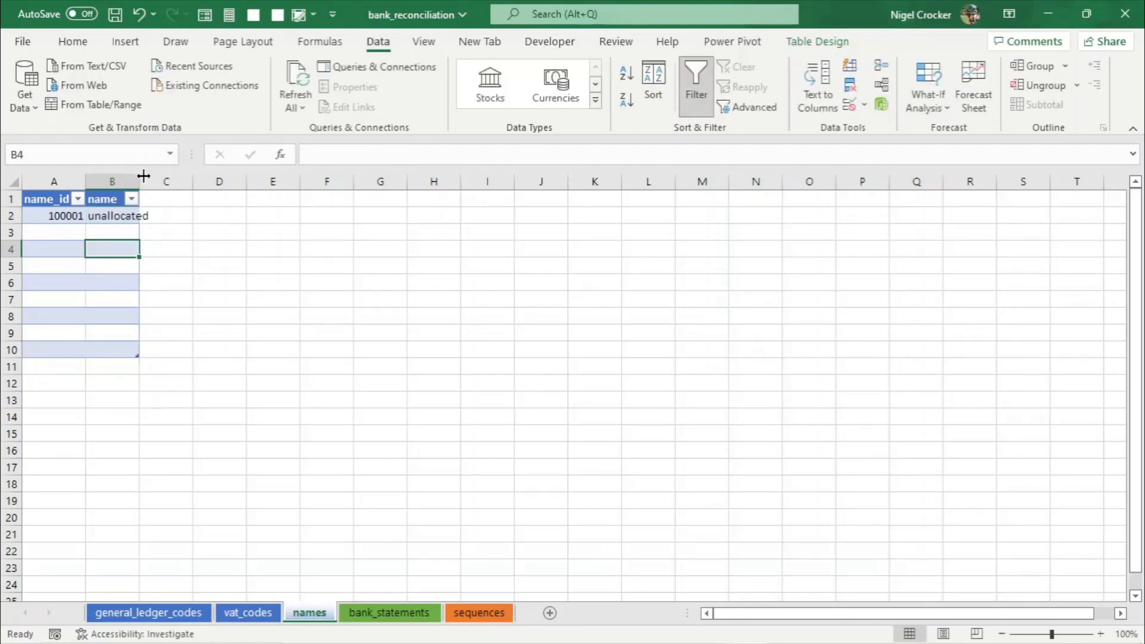
{"action": "left_click_drag", "start_coordinate": [140, 177], "coordinate": [153, 177]}
- Enter 100002 as the second row's name_id
{"action": "left_click", "coordinate": [68, 233]}
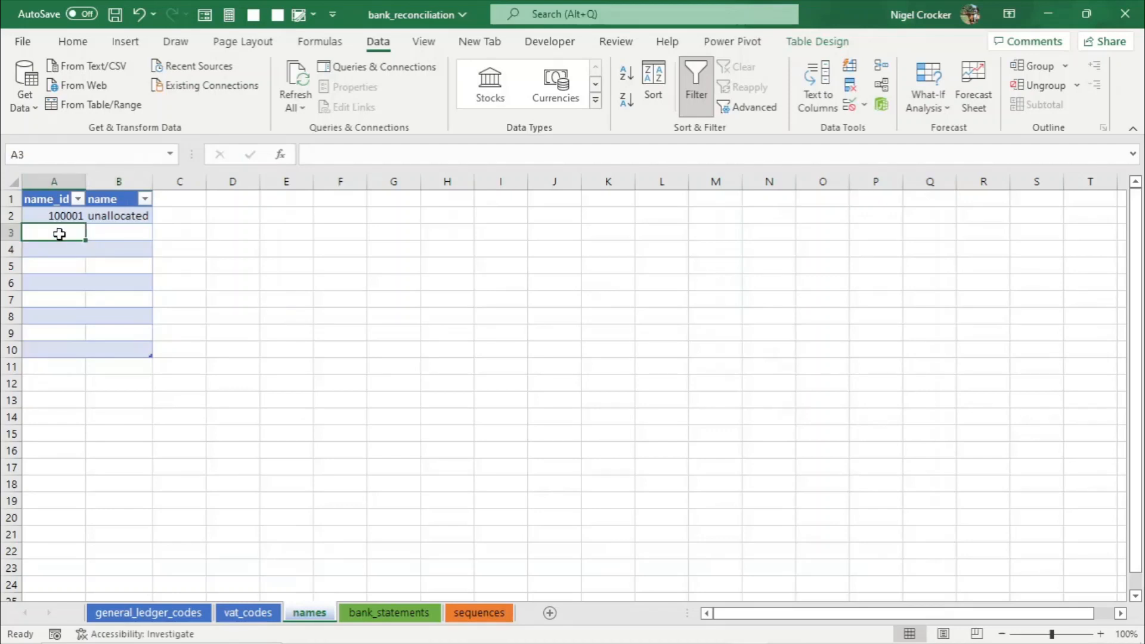
{"action": "type", "text": "100002"}
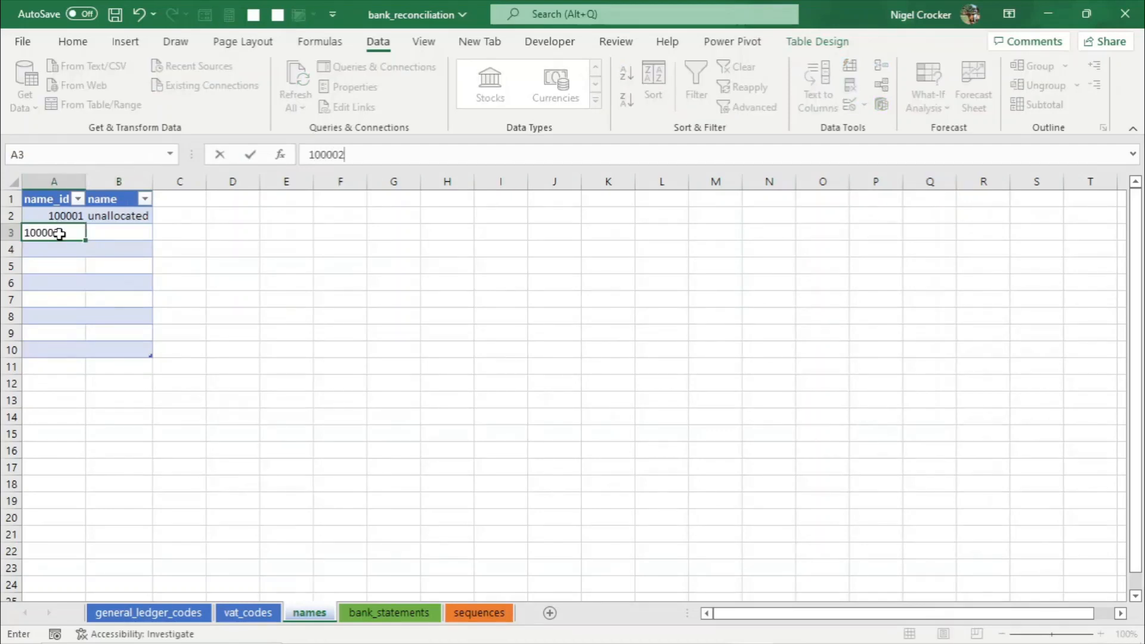
{"action": "key", "text": "Return"}
{"action": "key", "text": "Up"}
{"action": "key", "text": "Right"}
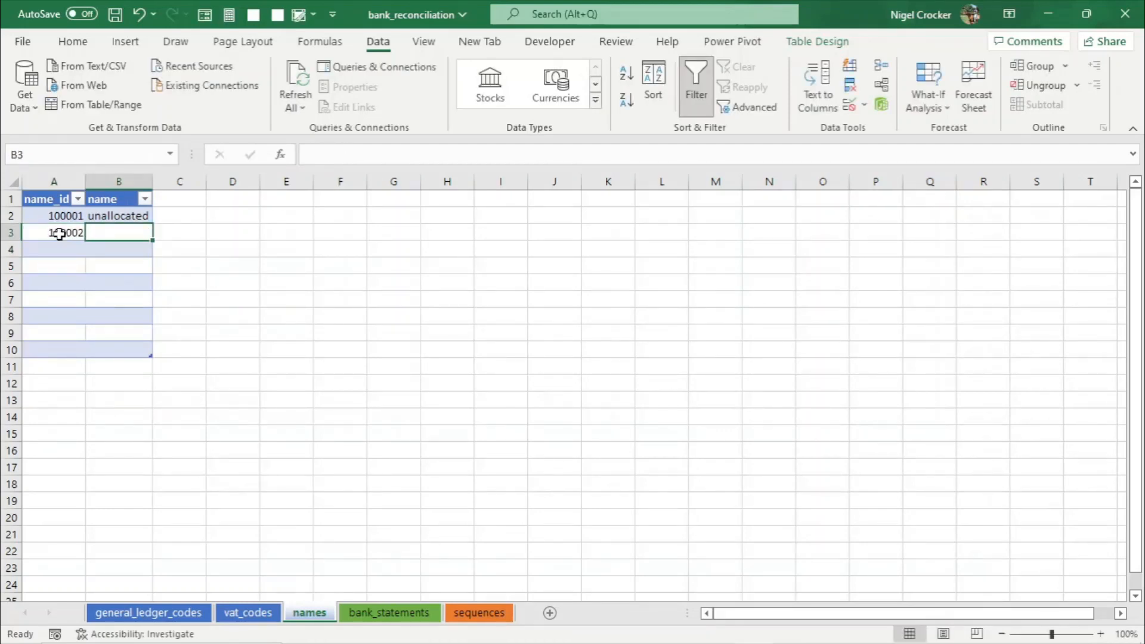
- Enter Nedbank as the second row's name
{"action": "type", "text": "nED"}
{"action": "key", "text": "BackSpace"}
{"action": "key", "text": "BackSpace"}
{"action": "key", "text": "BackSpace"}
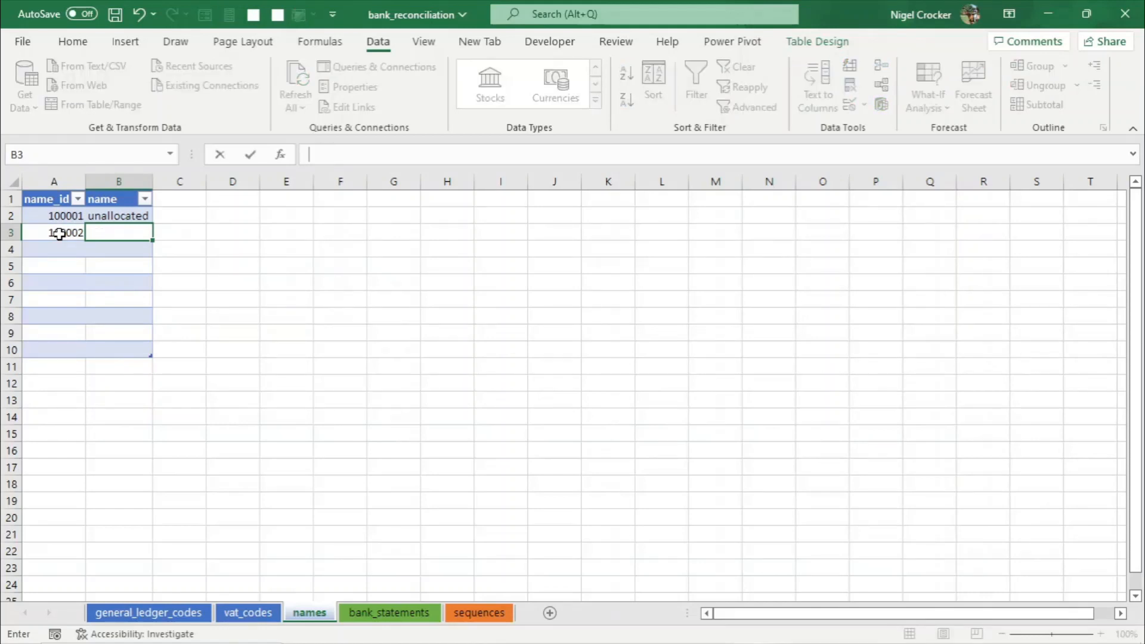
{"action": "type", "text": "Nedbank"}
{"action": "key", "text": "Return"}
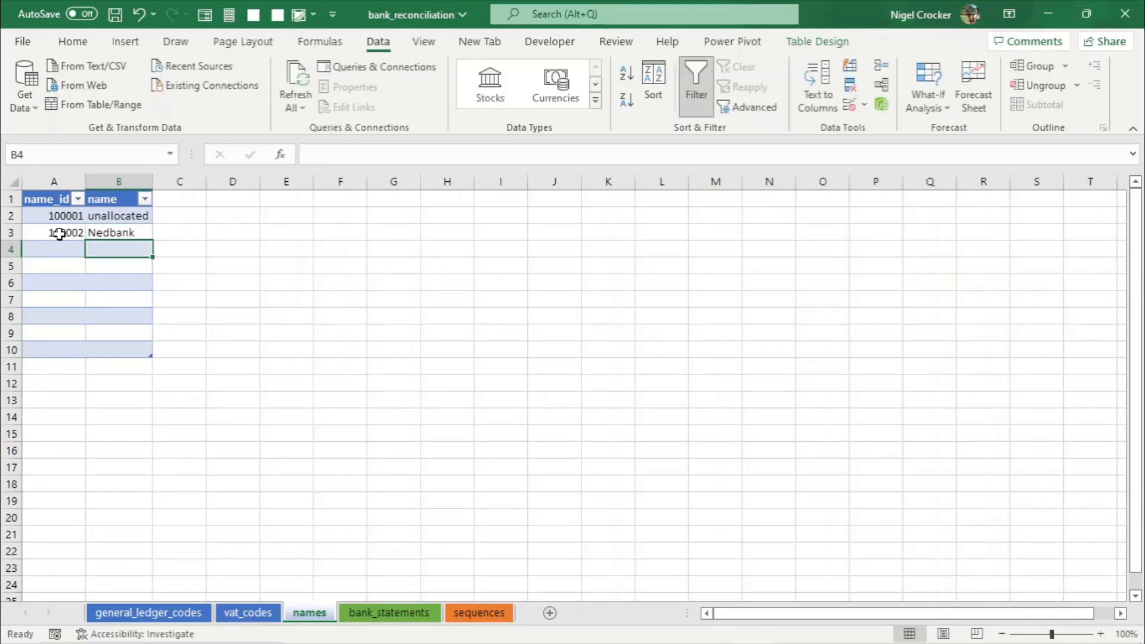
- Enter Absa, FNB and STD as the next three names in the table
{"action": "type", "text": "Absa"}
{"action": "key", "text": "Return"}
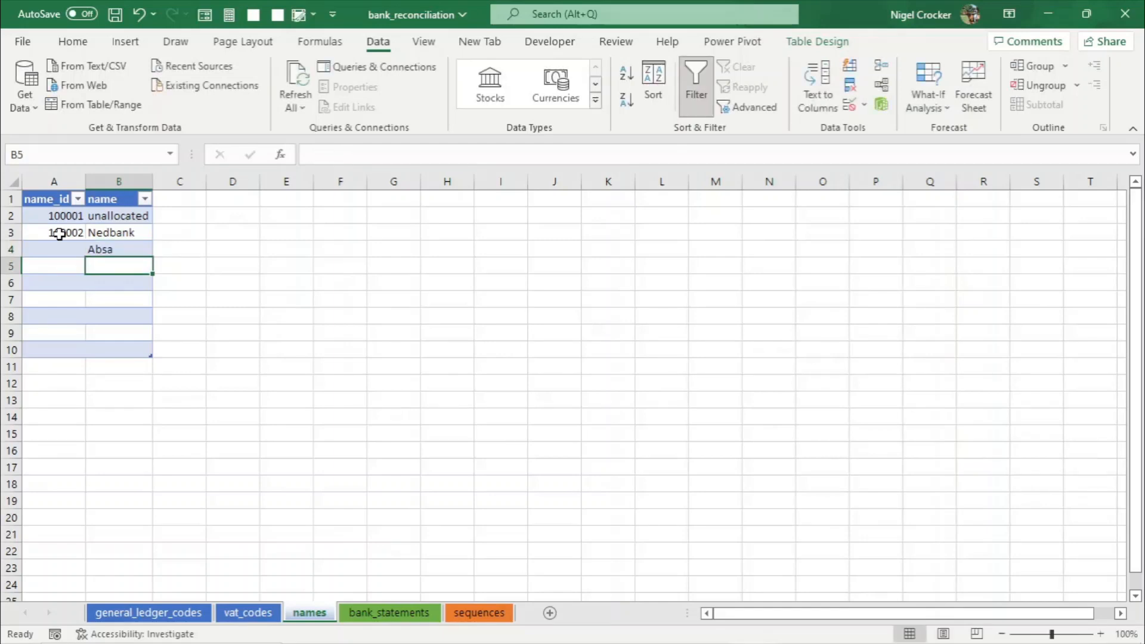
{"action": "type", "text": "FNB"}
{"action": "key", "text": "Return"}
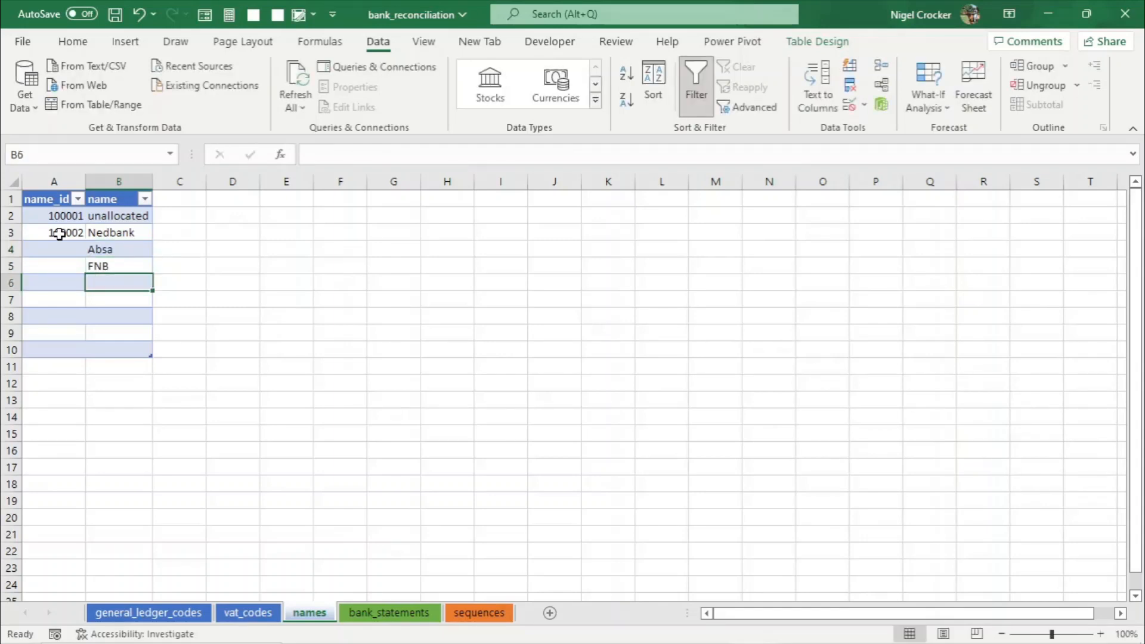
{"action": "type", "text": "s"}
{"action": "key", "text": "BackSpace"}
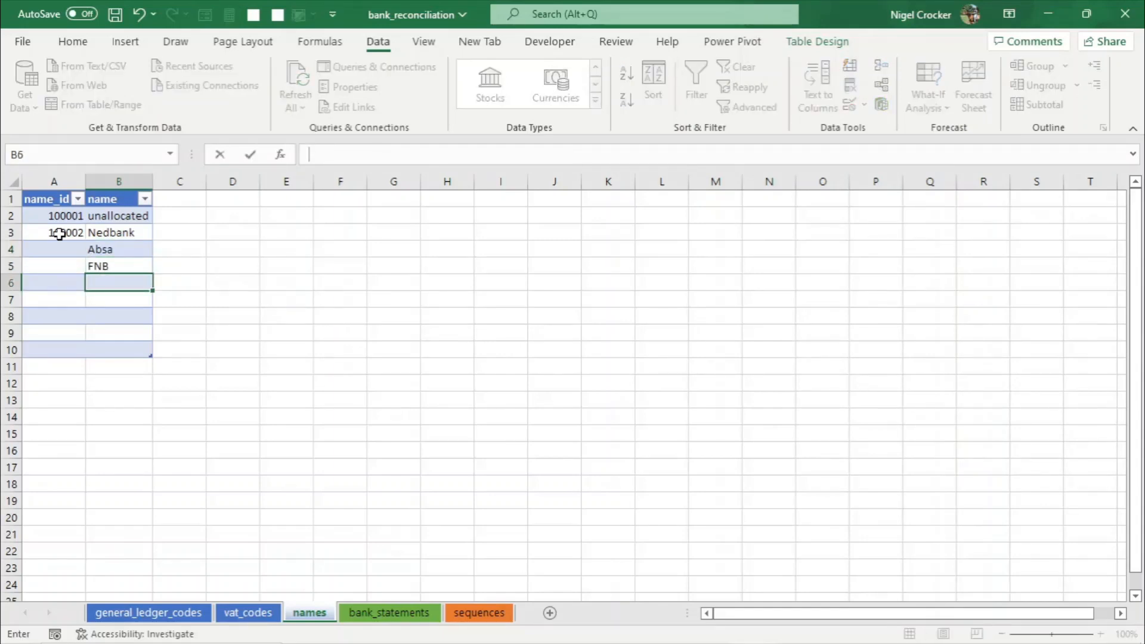
{"action": "type", "text": "STD"}
{"action": "key", "text": "Return"}
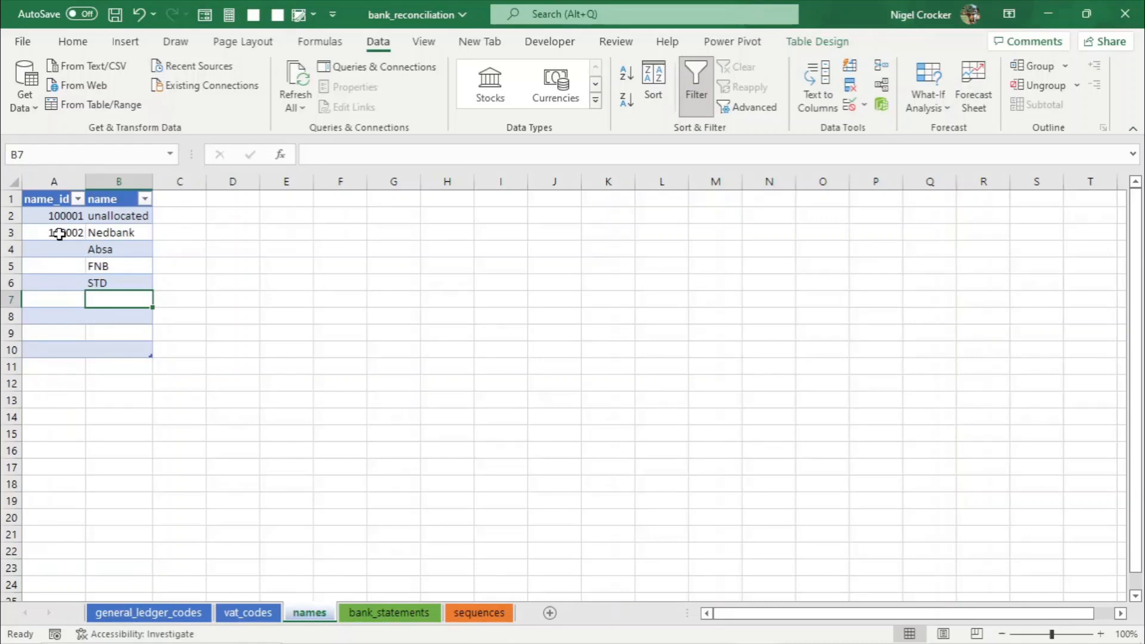
- Fill the name_id series down through row 6 of the names table
{"action": "left_click_drag", "start_coordinate": [70, 215], "coordinate": [79, 285]}
{"action": "left_click", "coordinate": [62, 273]}
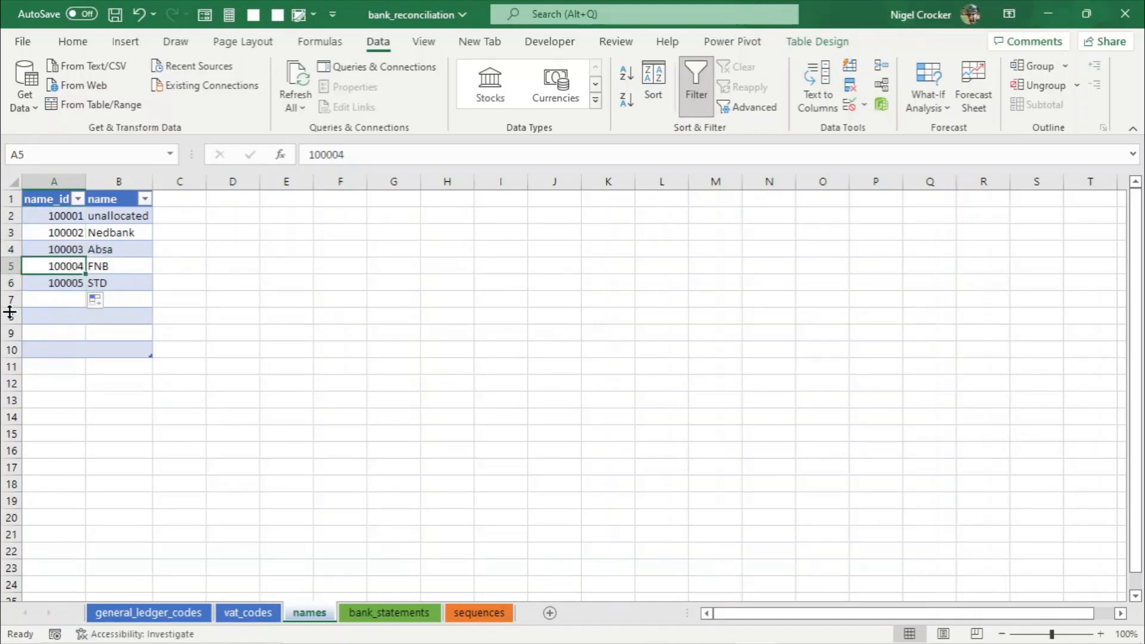
- Delete the empty table rows 7 to 10 of the names table
{"action": "left_click_drag", "start_coordinate": [7, 299], "coordinate": [13, 348]}
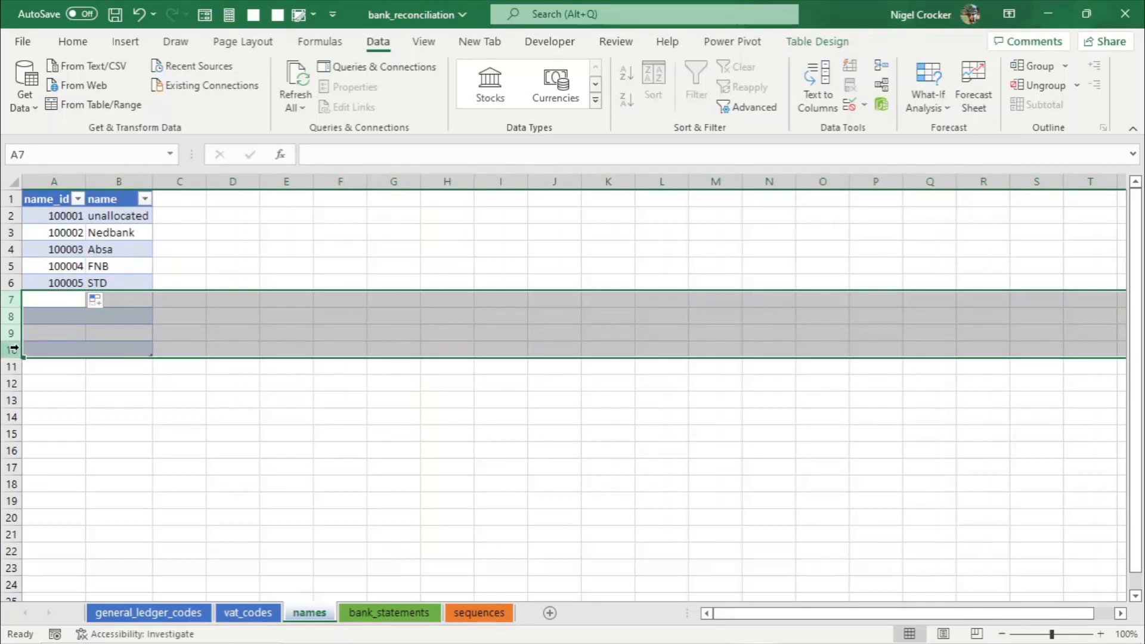
{"action": "right_click", "coordinate": [13, 347]}
{"action": "left_click", "coordinate": [66, 506]}
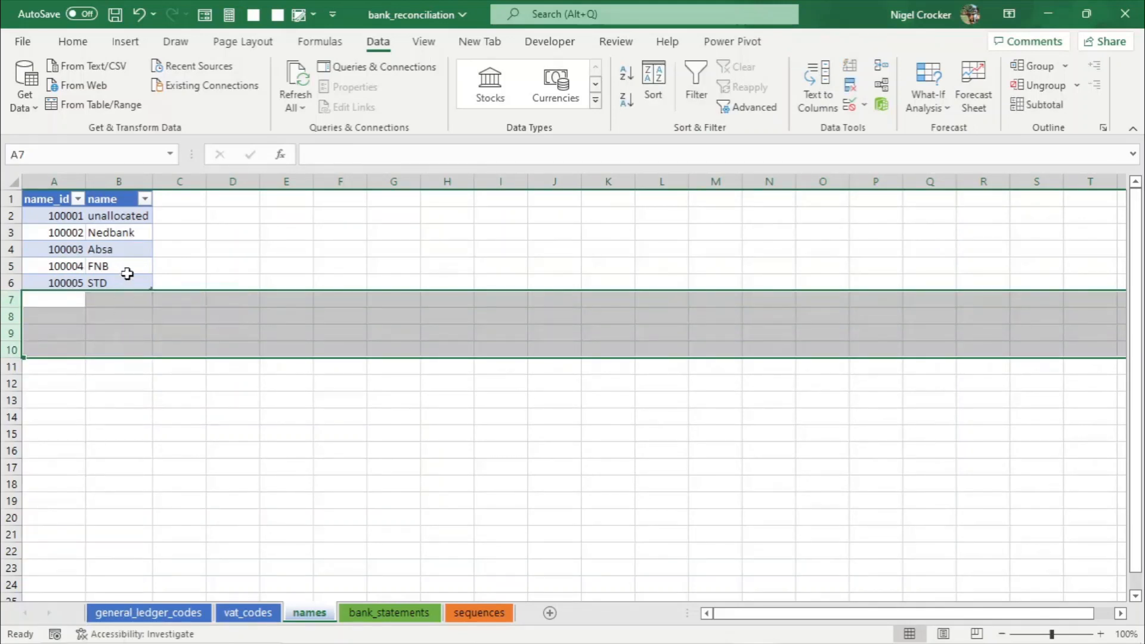
- Widen the name_id and name columns and save the workbook
{"action": "left_click", "coordinate": [127, 249]}
{"action": "left_click_drag", "start_coordinate": [153, 181], "coordinate": [228, 181]}
{"action": "left_click_drag", "start_coordinate": [85, 181], "coordinate": [118, 182]}
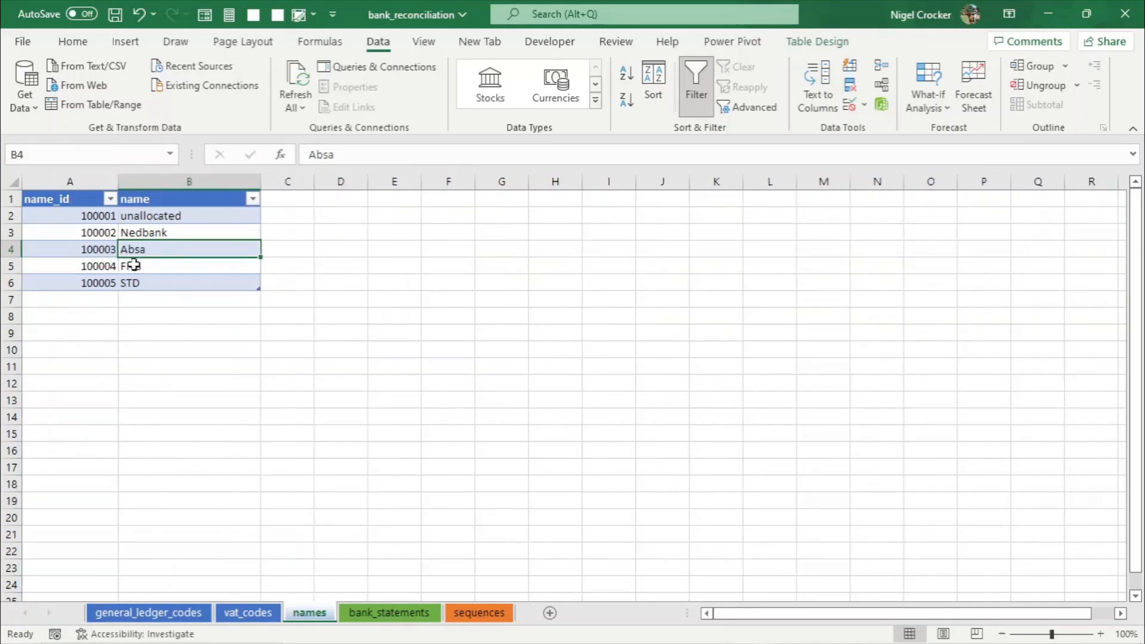
{"action": "left_click", "coordinate": [138, 267]}
{"action": "key", "text": "ctrl+s"}
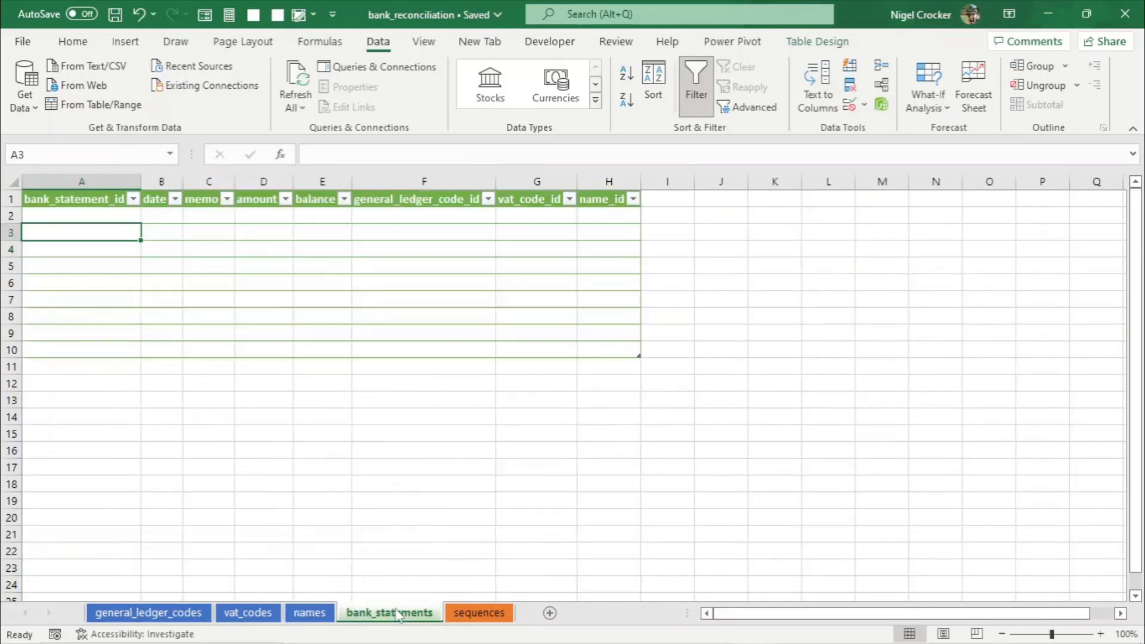
- Open the bank statements workbook from the create_database_in_excel_for_bank_reconciliation folder
{"action": "left_click", "coordinate": [391, 613]}
{"action": "key", "text": "alt+Tab"}
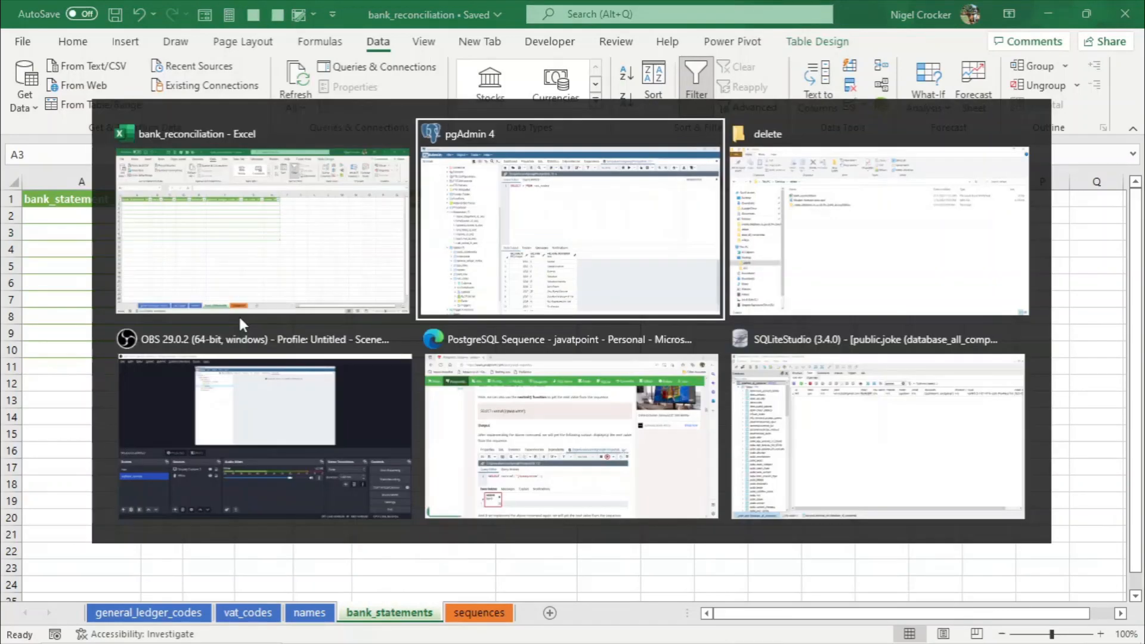
{"action": "key", "text": "alt+Tab"}
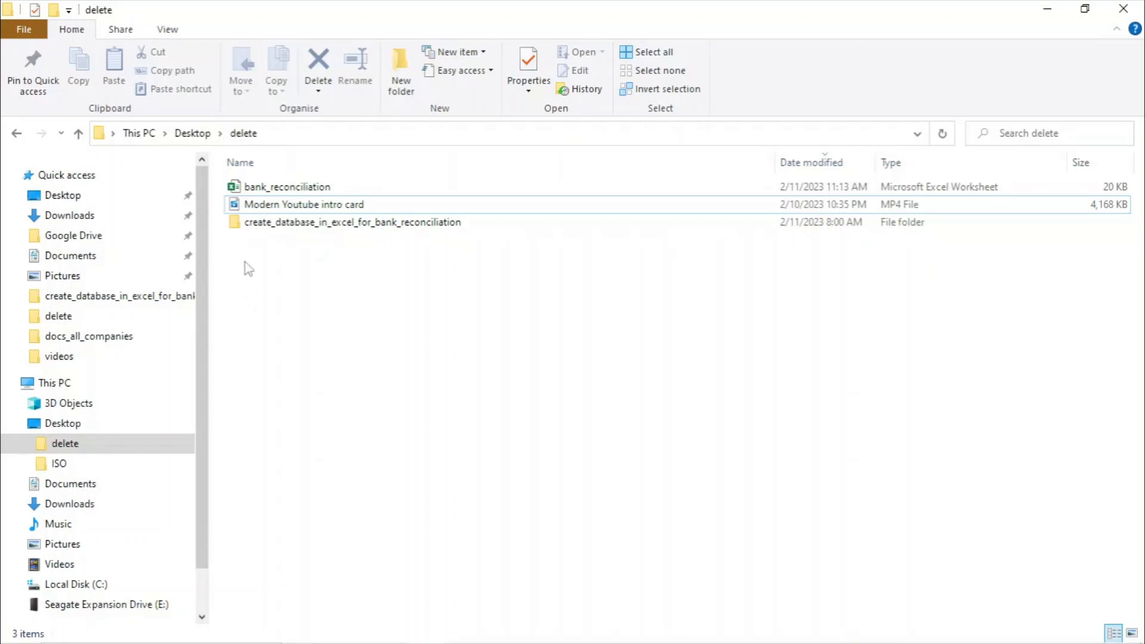
{"action": "double_click", "coordinate": [256, 226]}
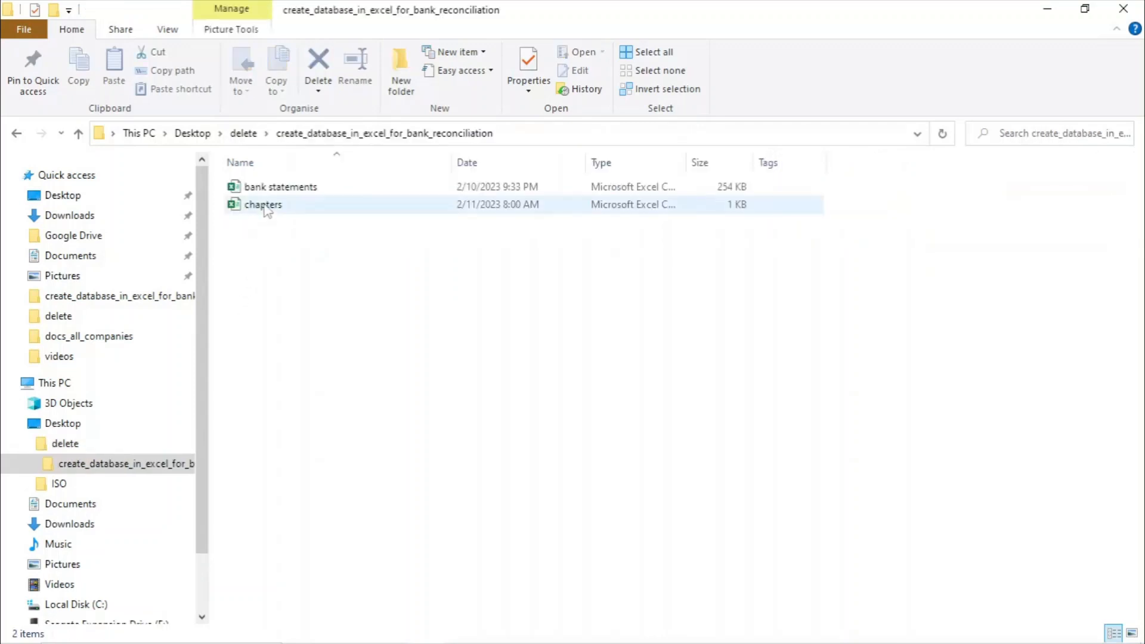
{"action": "double_click", "coordinate": [258, 187]}
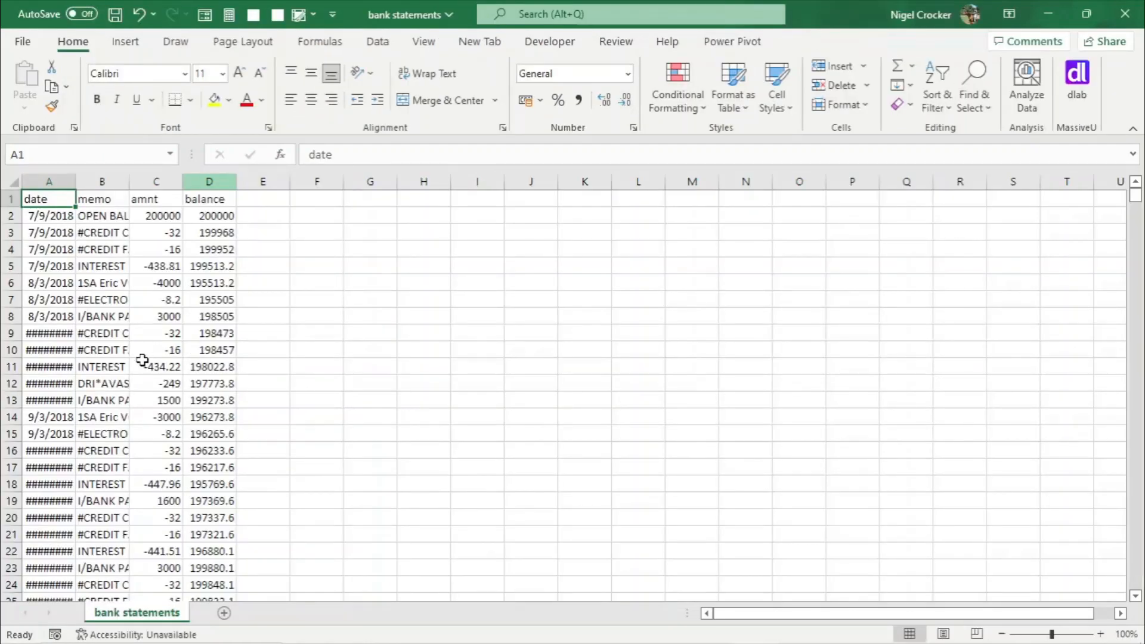
- Autofit the columns and copy the first nine statement rows from date through balance
{"action": "left_click", "coordinate": [11, 183]}
{"action": "double_click", "coordinate": [75, 181]}
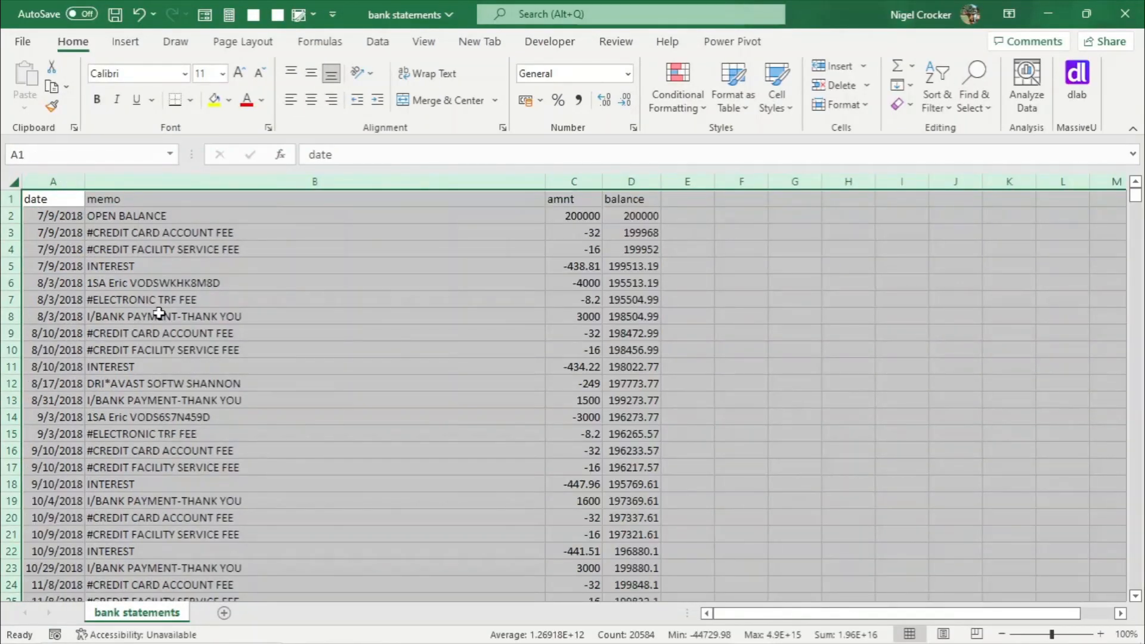
{"action": "left_click", "coordinate": [67, 213]}
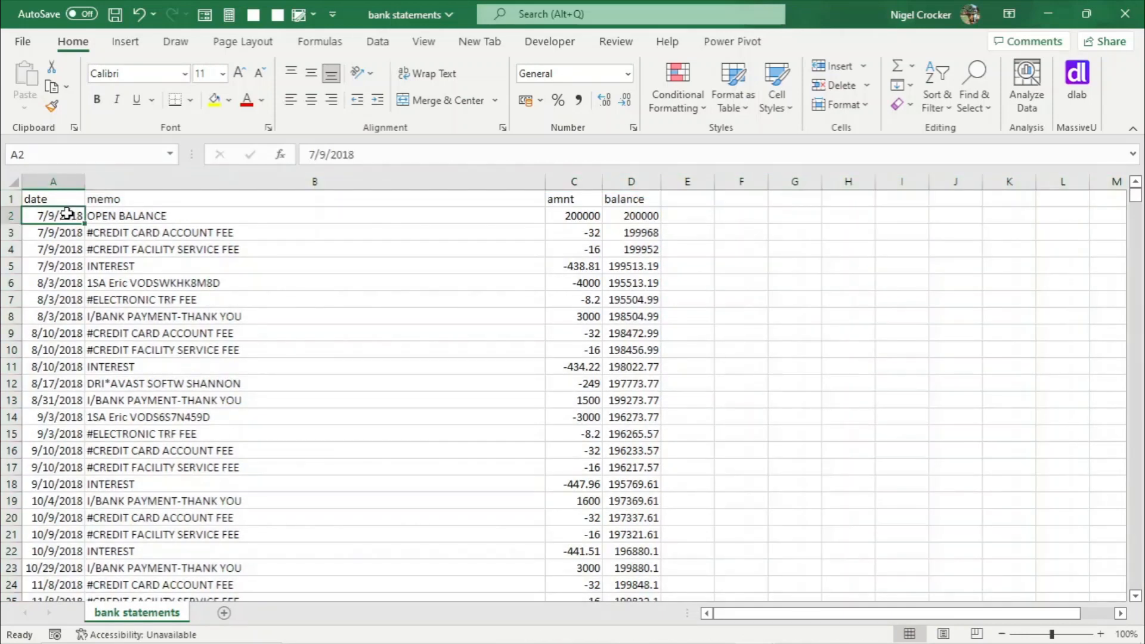
{"action": "left_click_drag", "start_coordinate": [68, 214], "coordinate": [641, 352]}
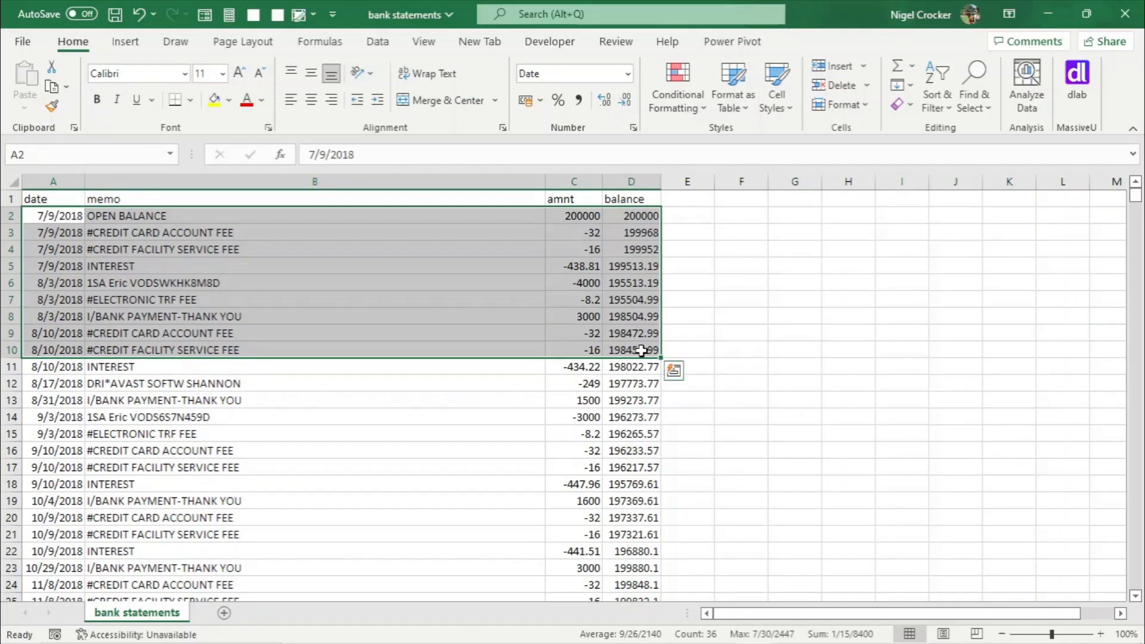
{"action": "key", "text": "ctrl+c"}
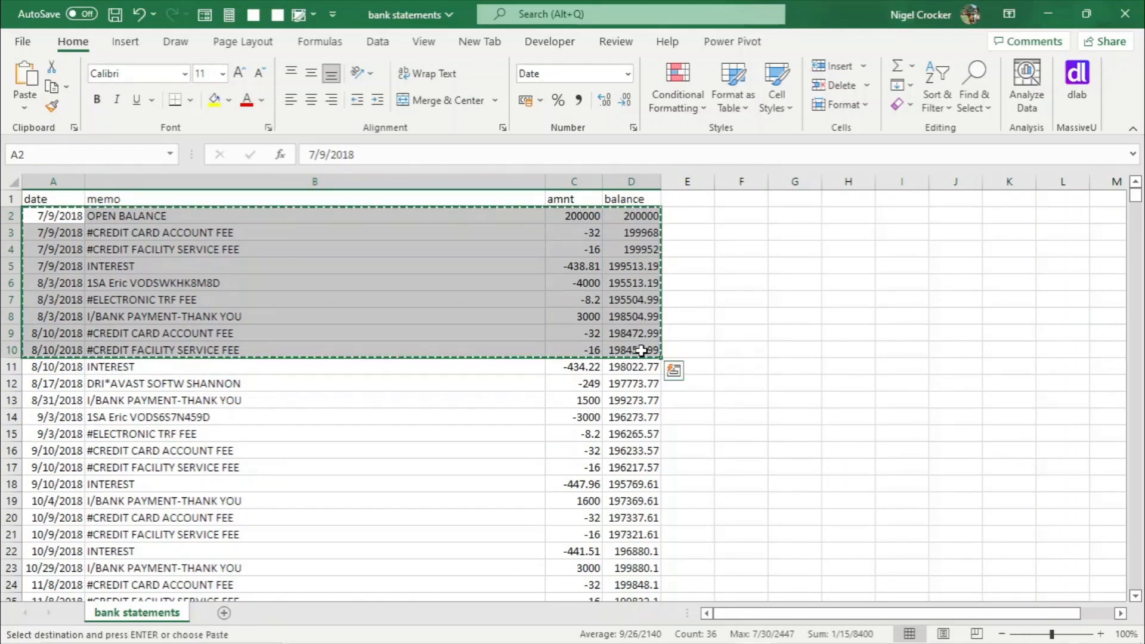
- Paste the copied rows as values into the bank_statements table starting at the date column
{"action": "key", "text": "alt+Tab"}
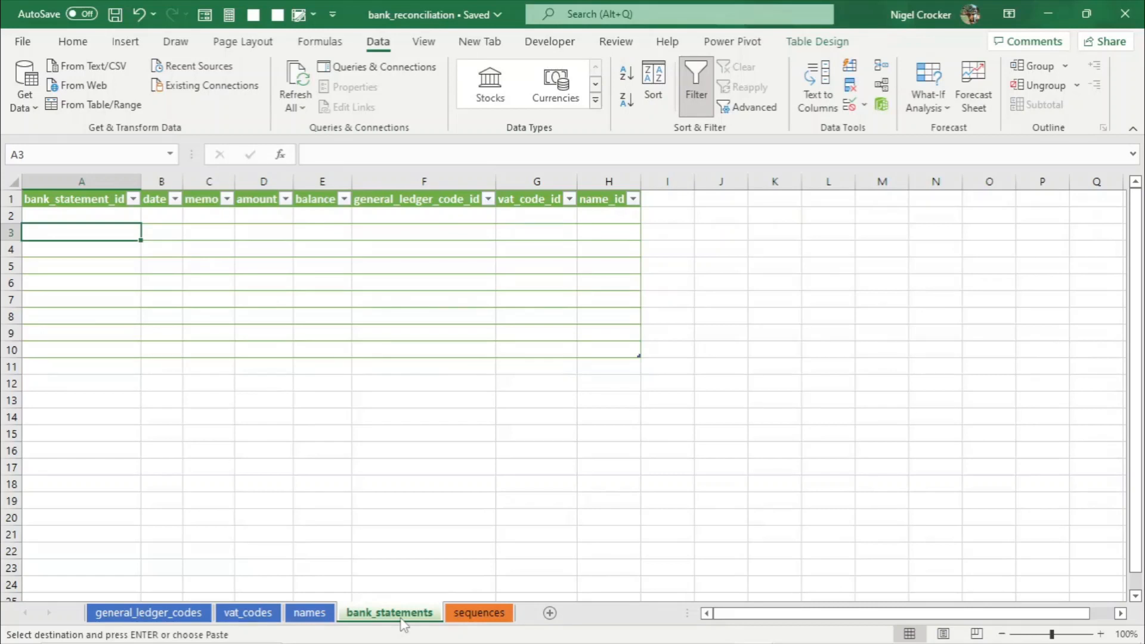
{"action": "right_click", "coordinate": [164, 217]}
{"action": "left_click", "coordinate": [232, 211]}
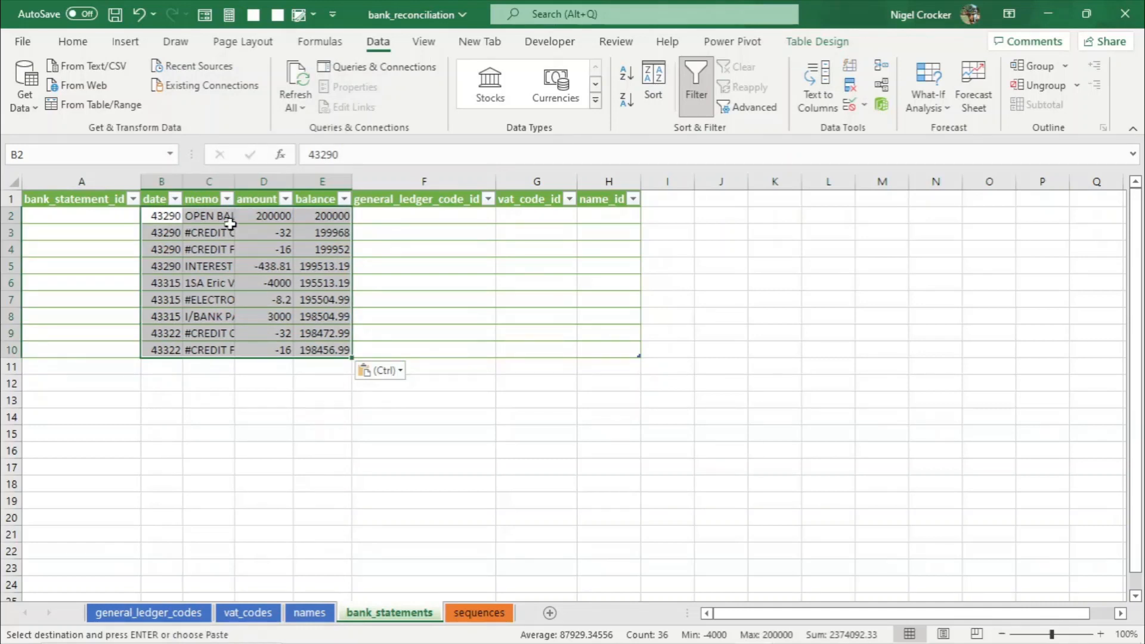
{"action": "left_click", "coordinate": [233, 231]}
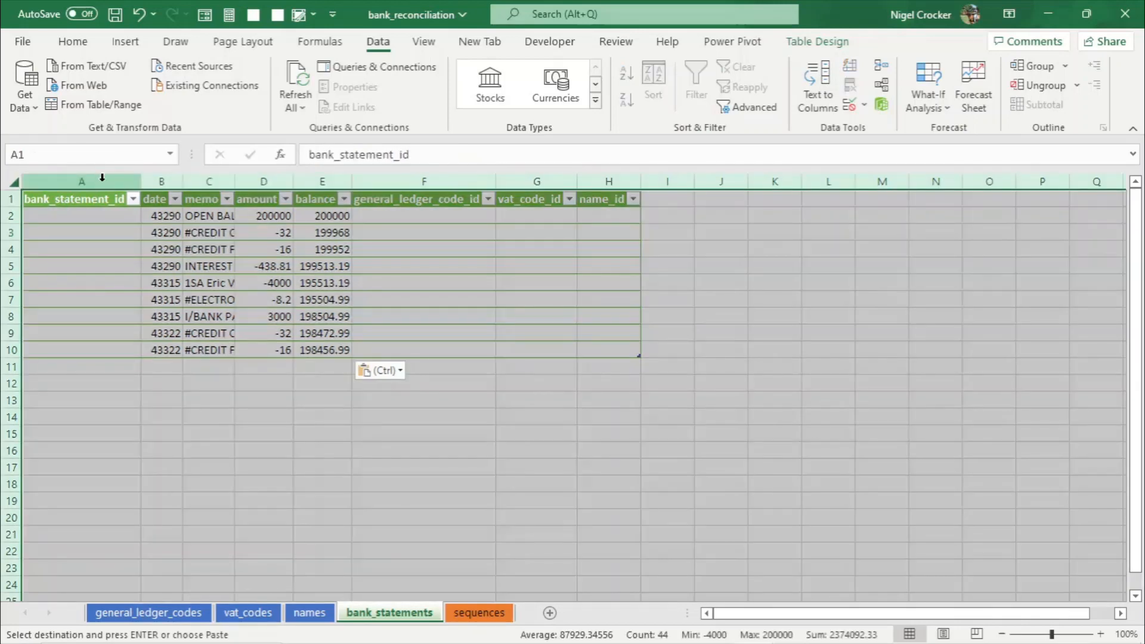
- Autofit all bank_statements columns and save the workbook
{"action": "left_click", "coordinate": [13, 180]}
{"action": "double_click", "coordinate": [135, 178]}
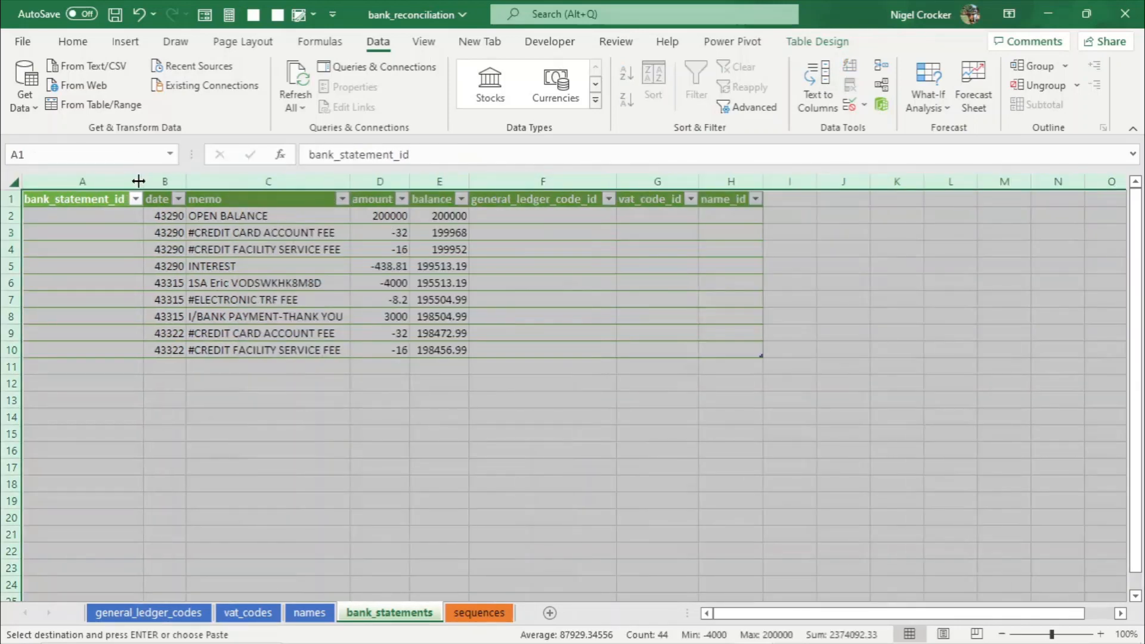
{"action": "left_click", "coordinate": [198, 283]}
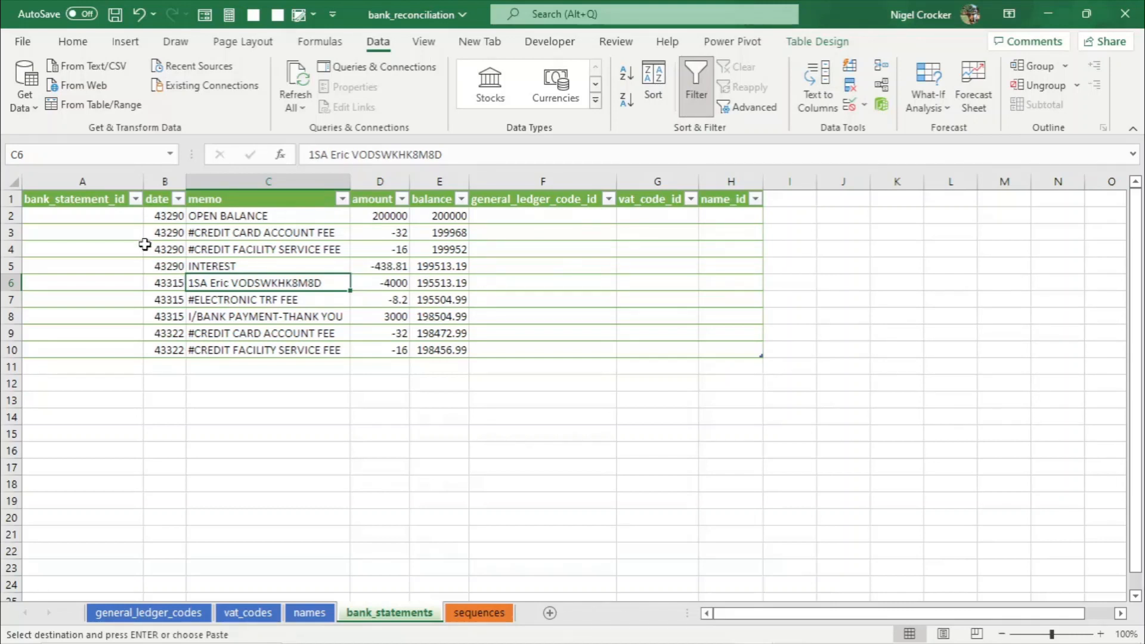
{"action": "key", "text": "ctrl+s"}
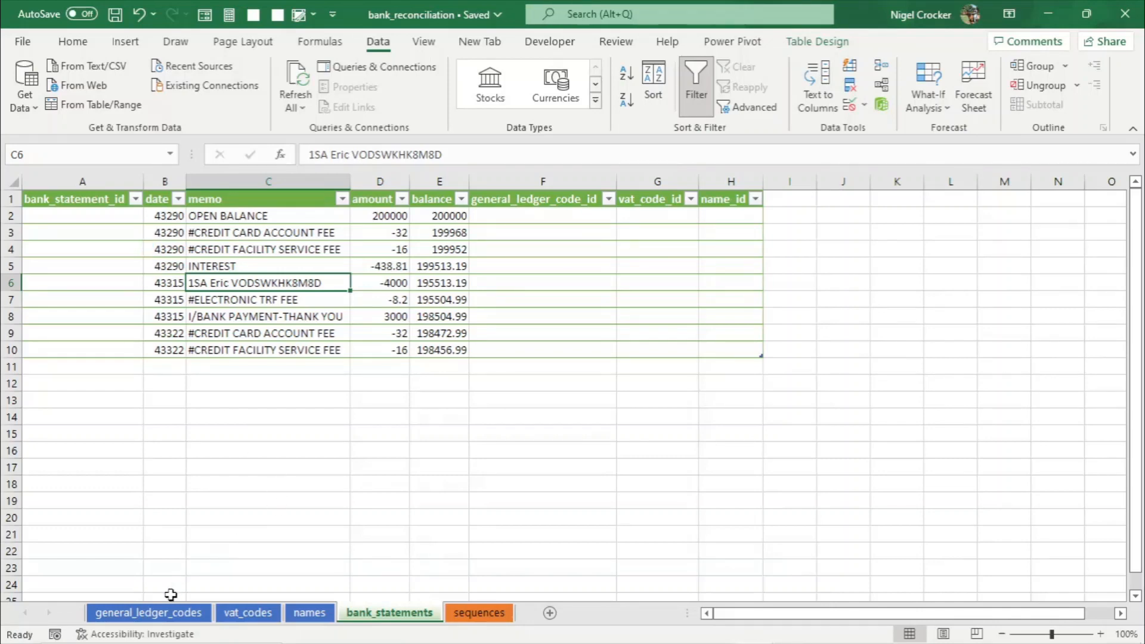
- Format the general_ledger_code_id values as Number with 0 decimal places
{"action": "left_click", "coordinate": [171, 613]}
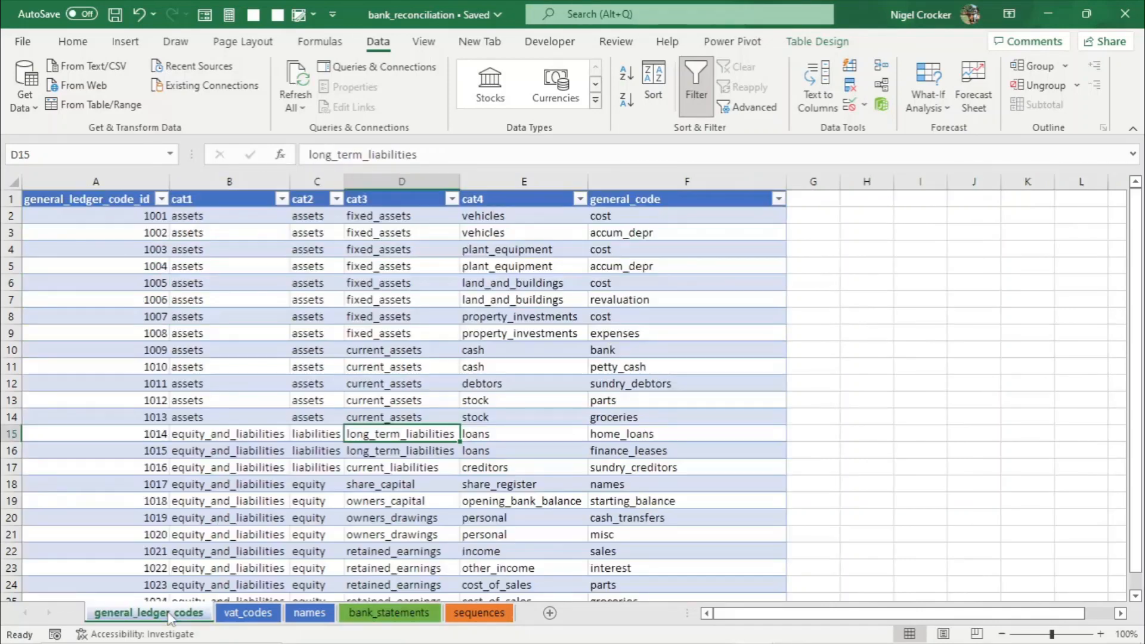
{"action": "left_click", "coordinate": [143, 217]}
{"action": "key", "text": "ctrl+shift+Down"}
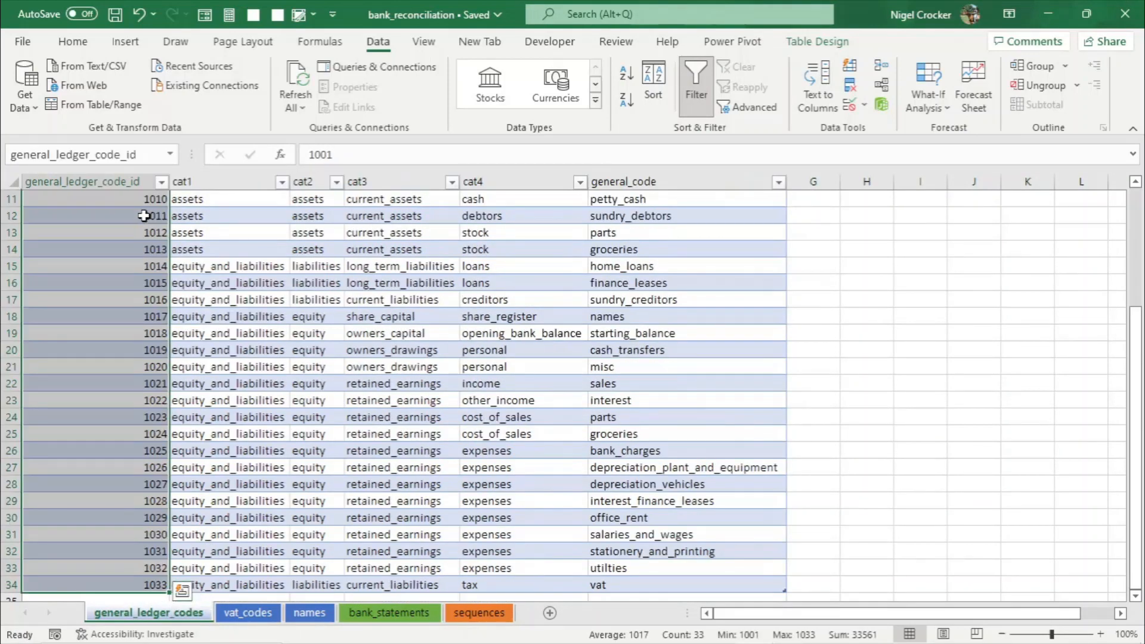
{"action": "scroll", "coordinate": [143, 215], "scroll_direction": "up", "scroll_amount": 3}
{"action": "key", "text": "ctrl+1"}
{"action": "left_click", "coordinate": [298, 321]}
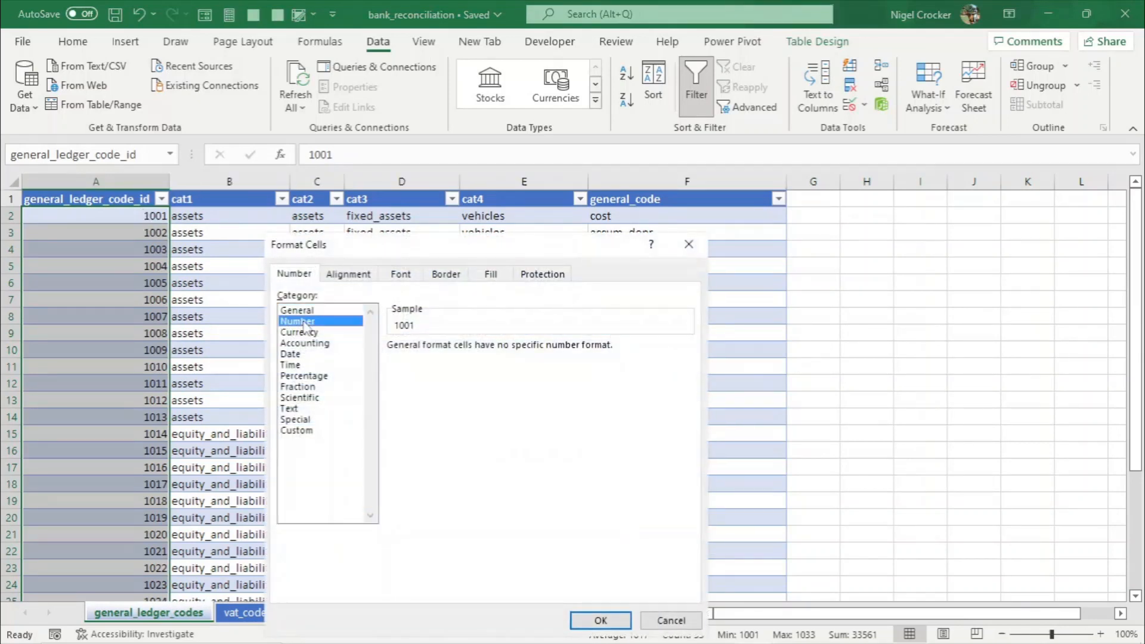
{"action": "left_click", "coordinate": [502, 351]}
{"action": "left_click", "coordinate": [502, 352]}
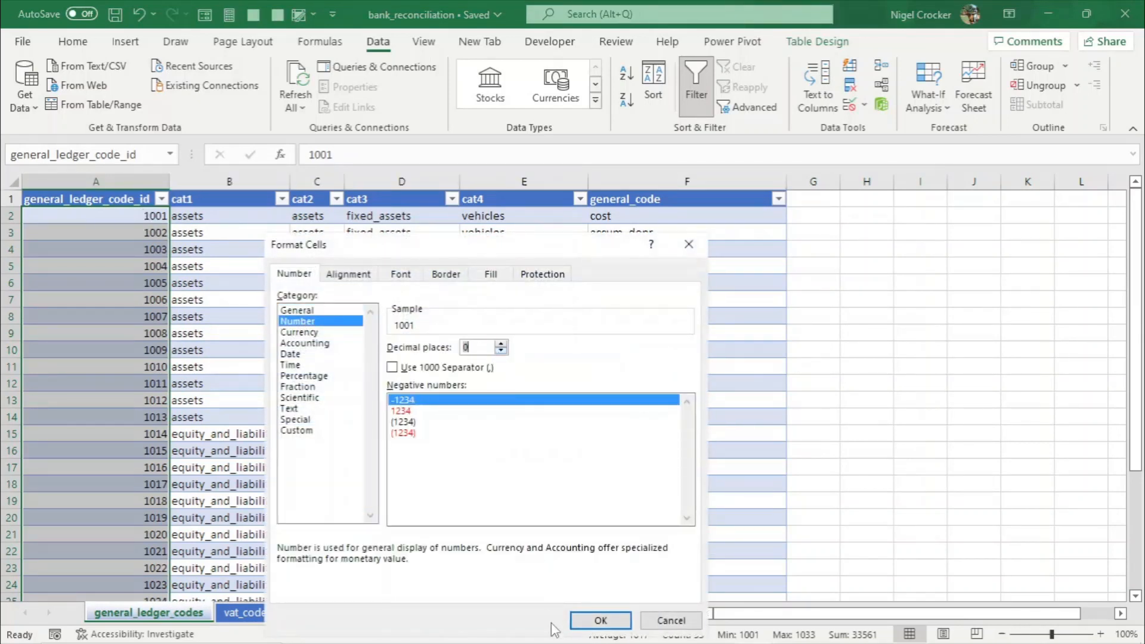
{"action": "left_click", "coordinate": [595, 624]}
- Format the cat1 through general_code columns of the general ledger table as Text
{"action": "left_click_drag", "start_coordinate": [239, 216], "coordinate": [681, 214]}
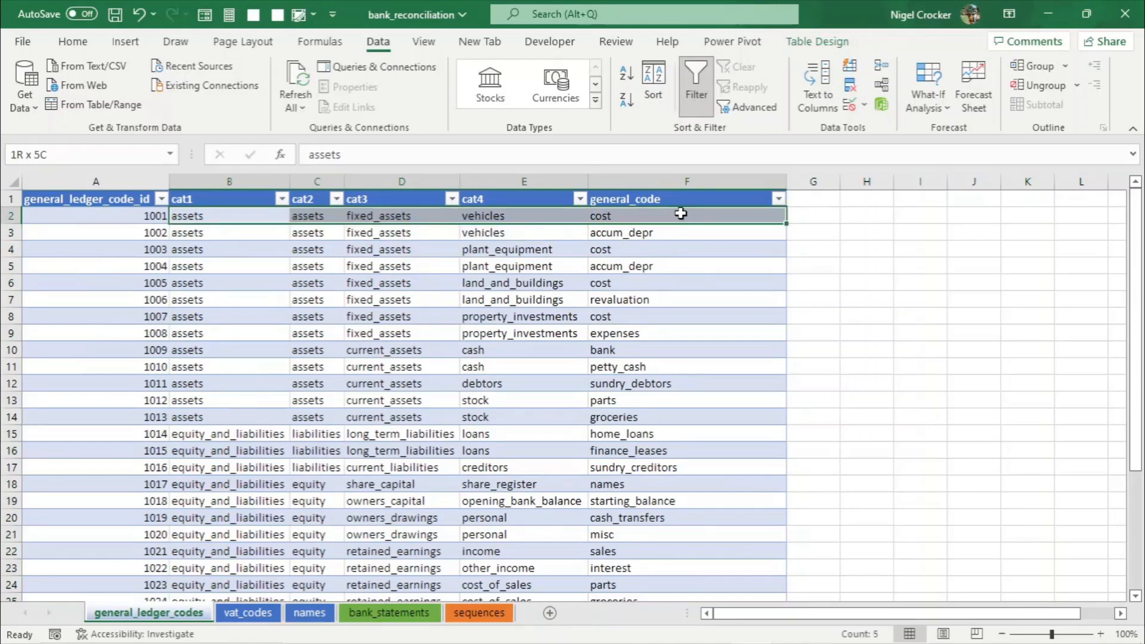
{"action": "key", "text": "ctrl+shift+Down"}
{"action": "key", "text": "ctrl+1"}
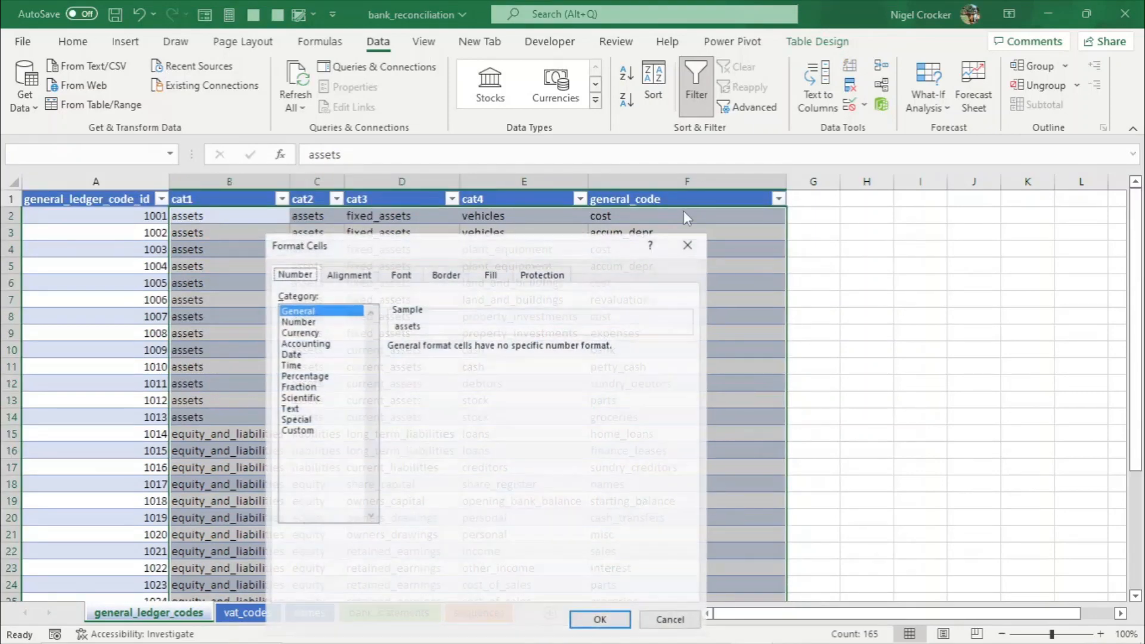
{"action": "left_click", "coordinate": [290, 408]}
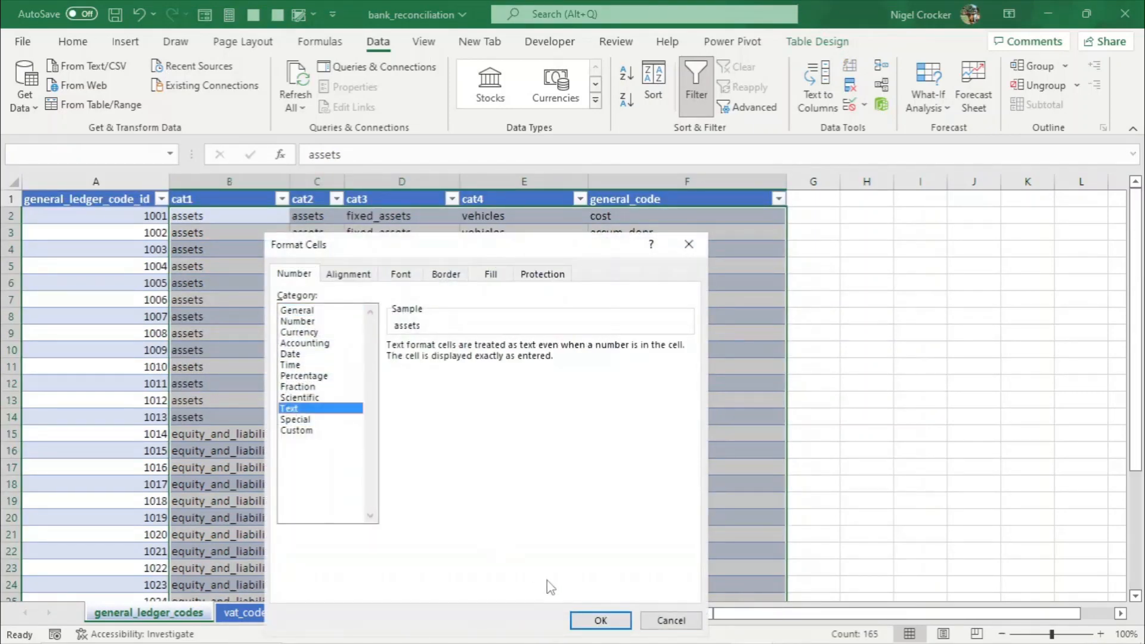
{"action": "left_click", "coordinate": [599, 620]}
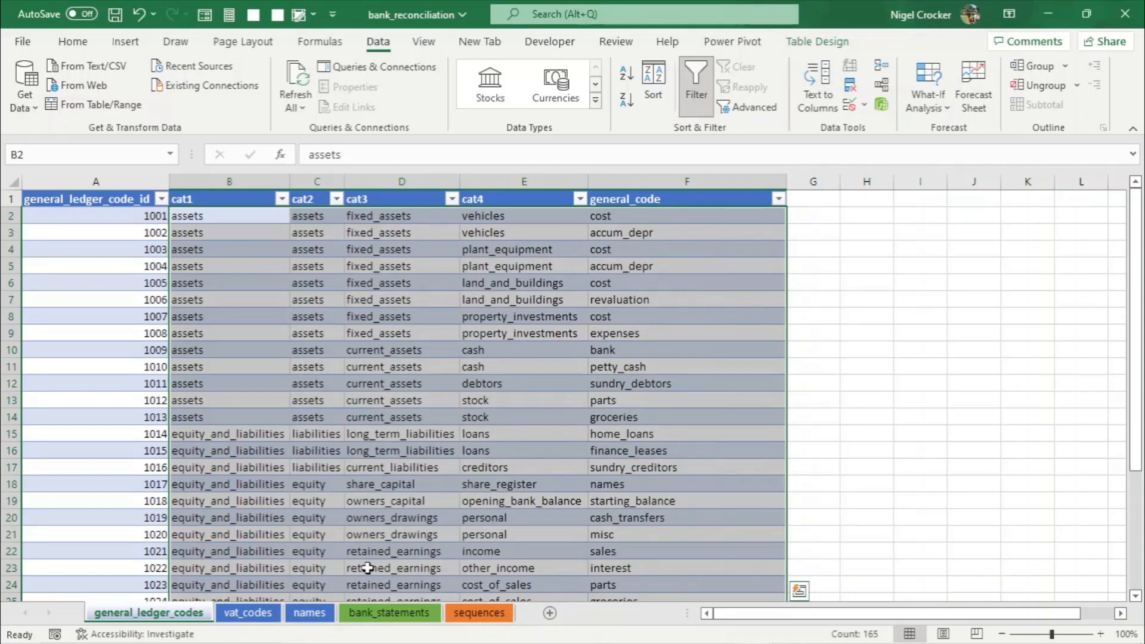
- Format the vat_code_id values on the vat_codes sheet as Number with 0 decimal places
{"action": "left_click", "coordinate": [246, 612]}
{"action": "left_click", "coordinate": [77, 220]}
{"action": "left_click_drag", "start_coordinate": [77, 220], "coordinate": [78, 233]}
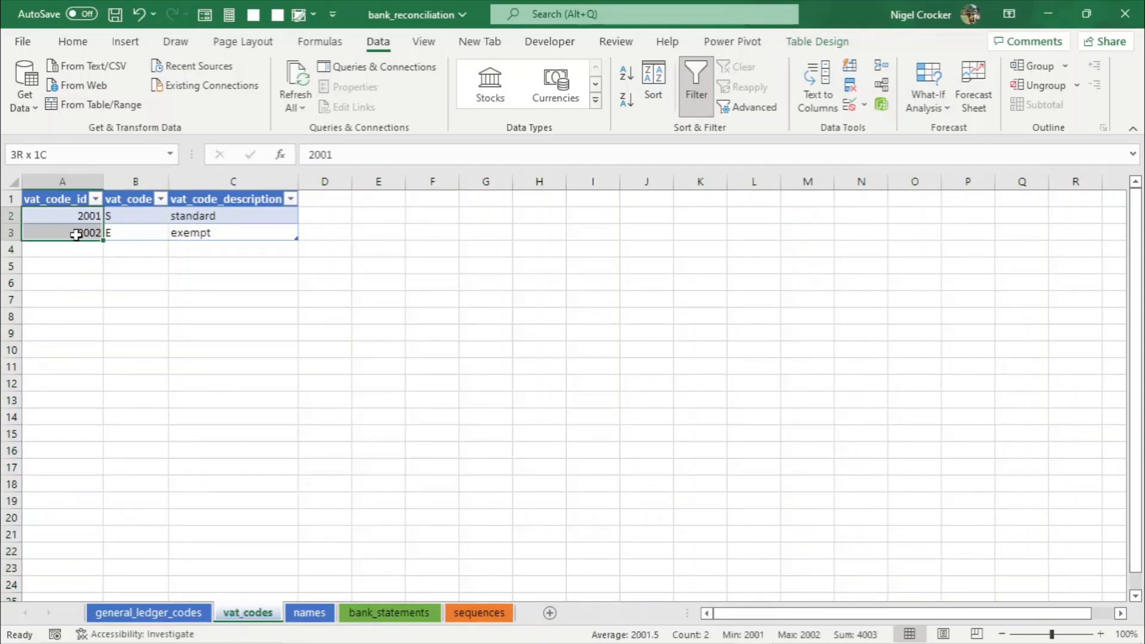
{"action": "key", "text": "ctrl+1"}
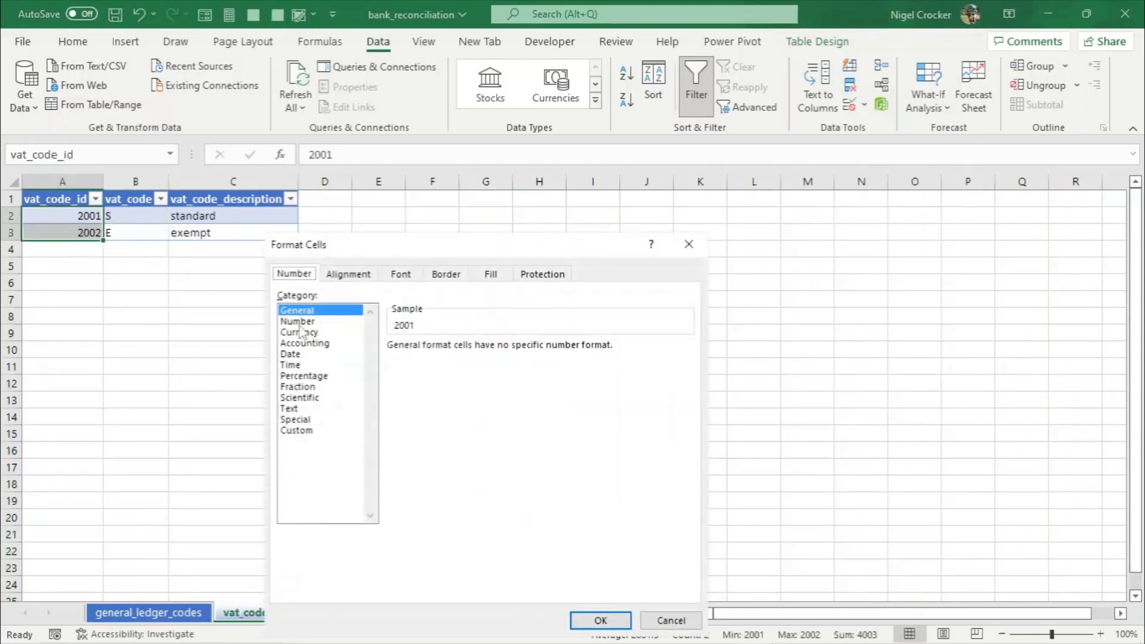
{"action": "left_click", "coordinate": [298, 321]}
{"action": "double_click", "coordinate": [501, 352]}
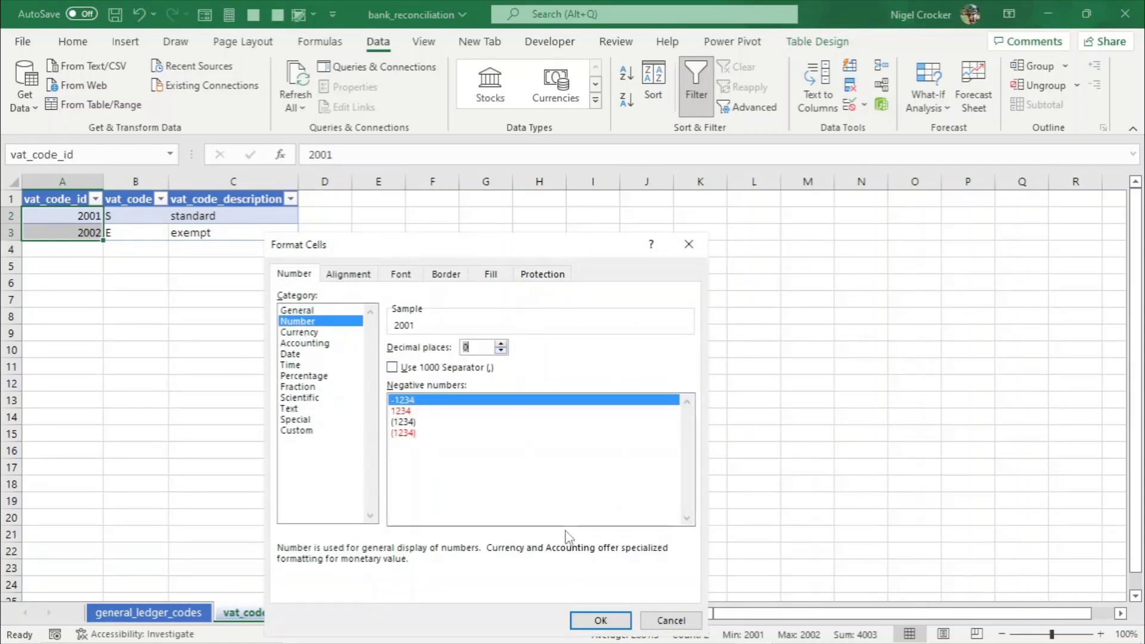
{"action": "left_click", "coordinate": [598, 621]}
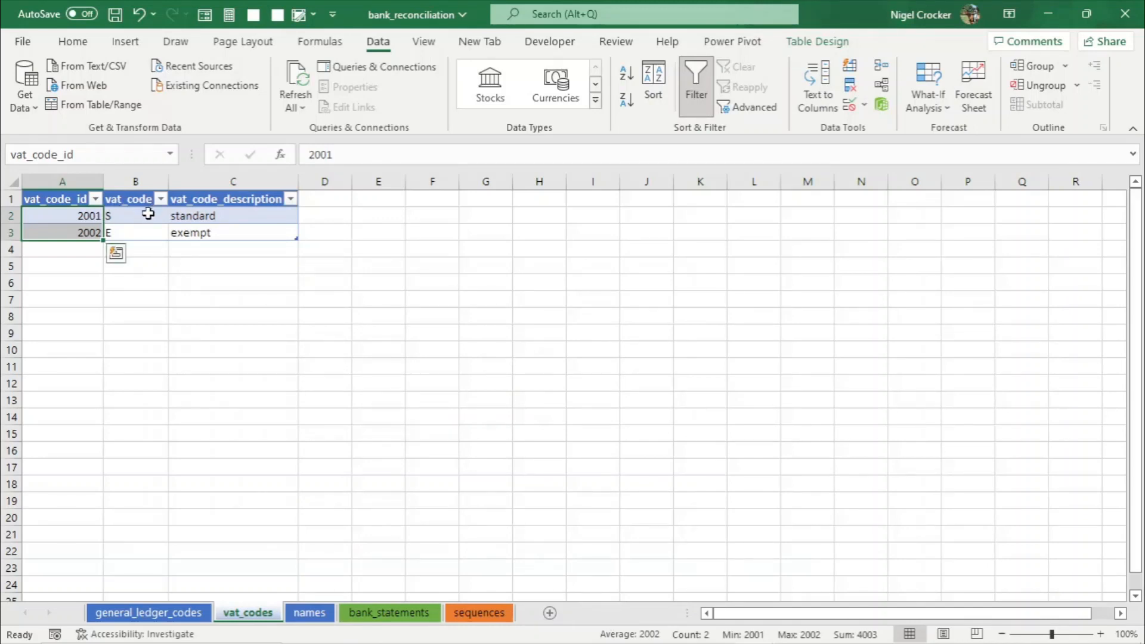
- Format the vat_code and vat_code_description cells as Text
{"action": "left_click_drag", "start_coordinate": [148, 215], "coordinate": [217, 231]}
{"action": "key", "text": "ctrl+1"}
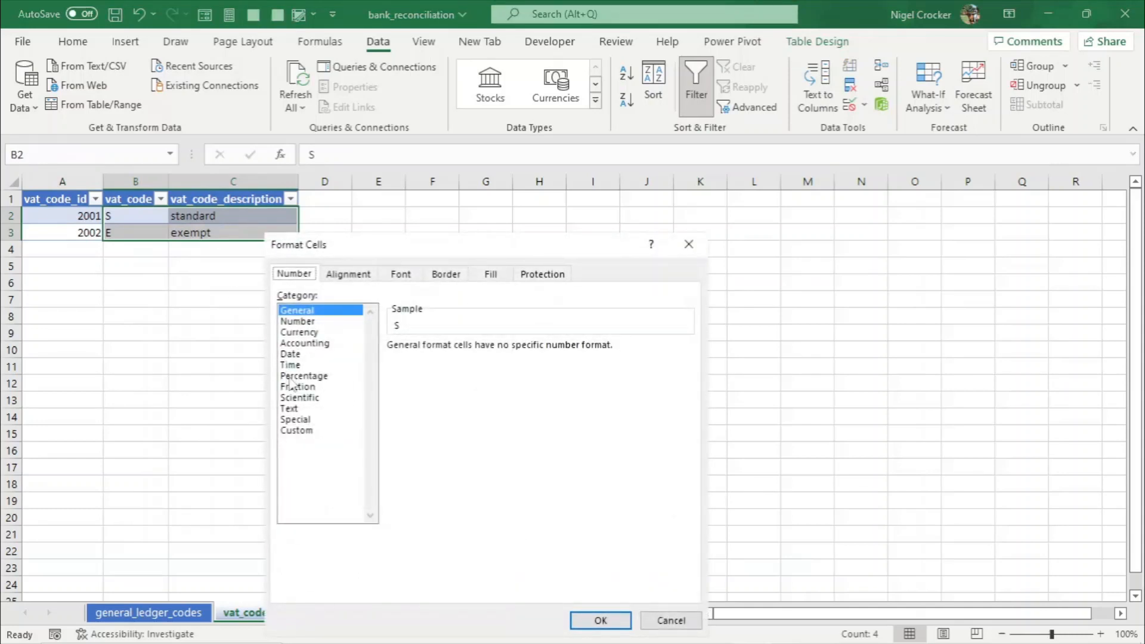
{"action": "left_click", "coordinate": [295, 409]}
{"action": "left_click", "coordinate": [599, 620]}
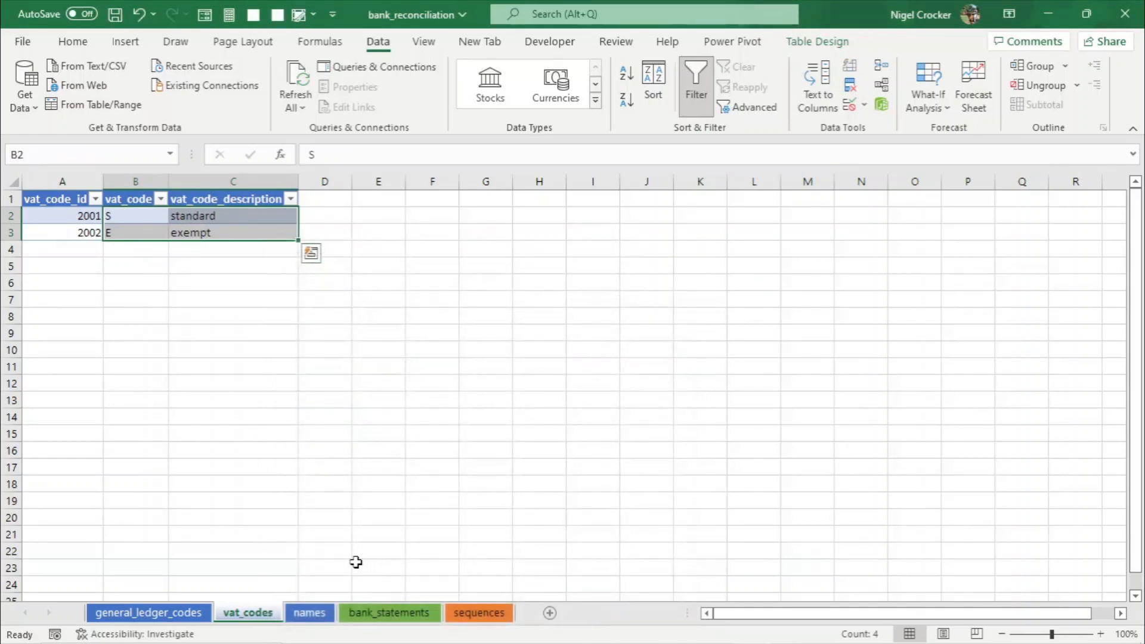
- Format the name_id values on the names sheet as Number with 0 decimal places
{"action": "left_click", "coordinate": [309, 612]}
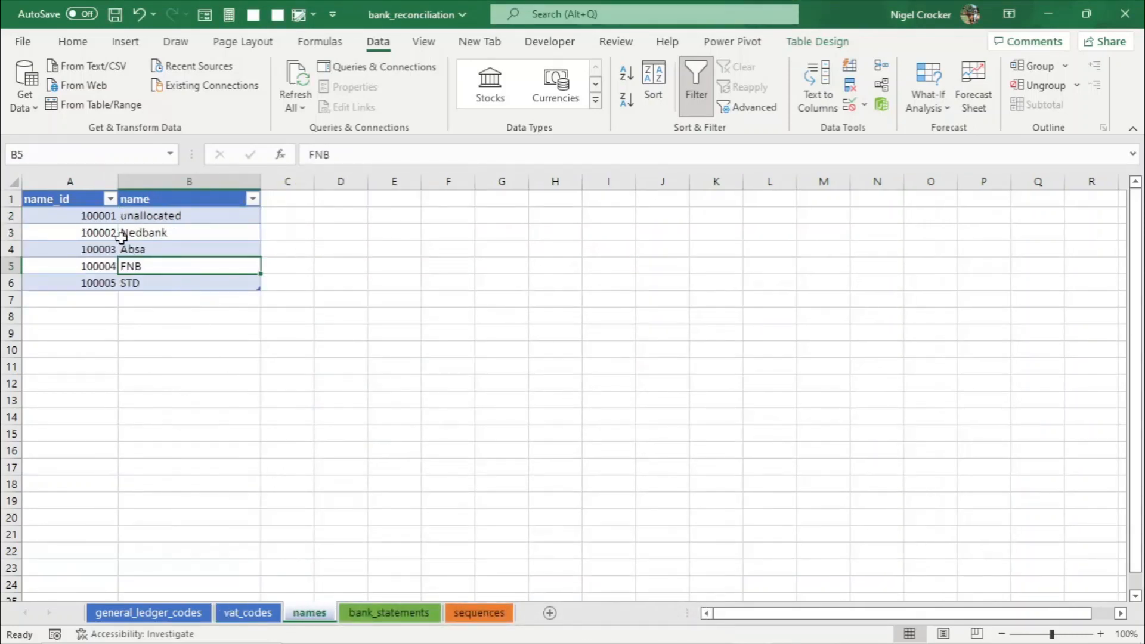
{"action": "left_click_drag", "start_coordinate": [99, 220], "coordinate": [84, 279]}
{"action": "key", "text": "ctrl+1"}
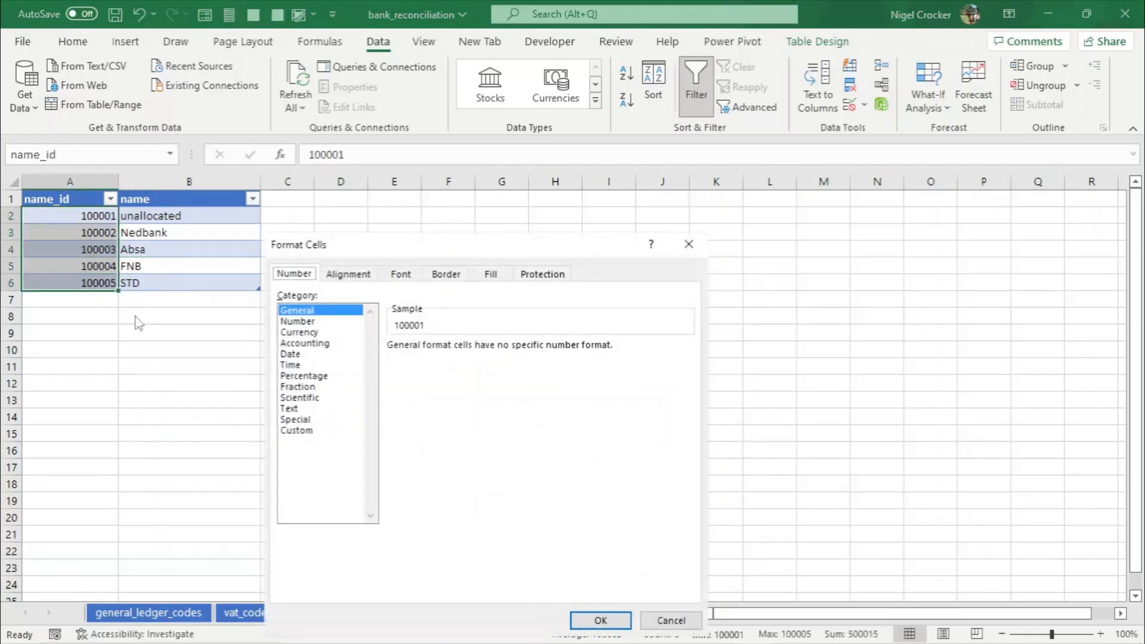
{"action": "left_click", "coordinate": [330, 322]}
{"action": "left_click", "coordinate": [501, 351]}
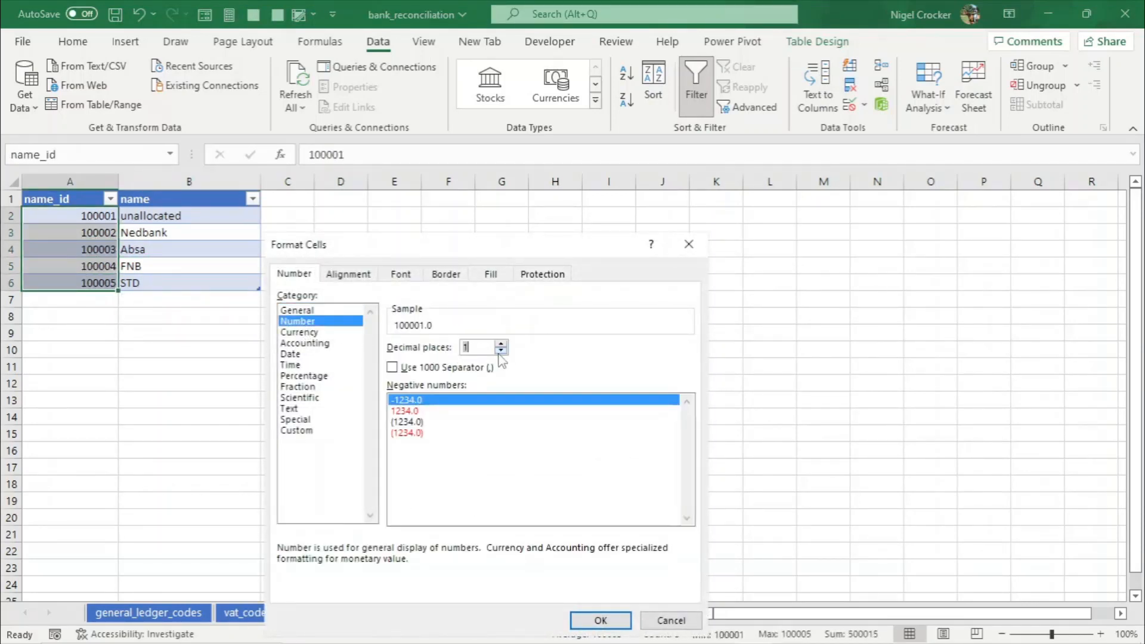
{"action": "left_click", "coordinate": [501, 351]}
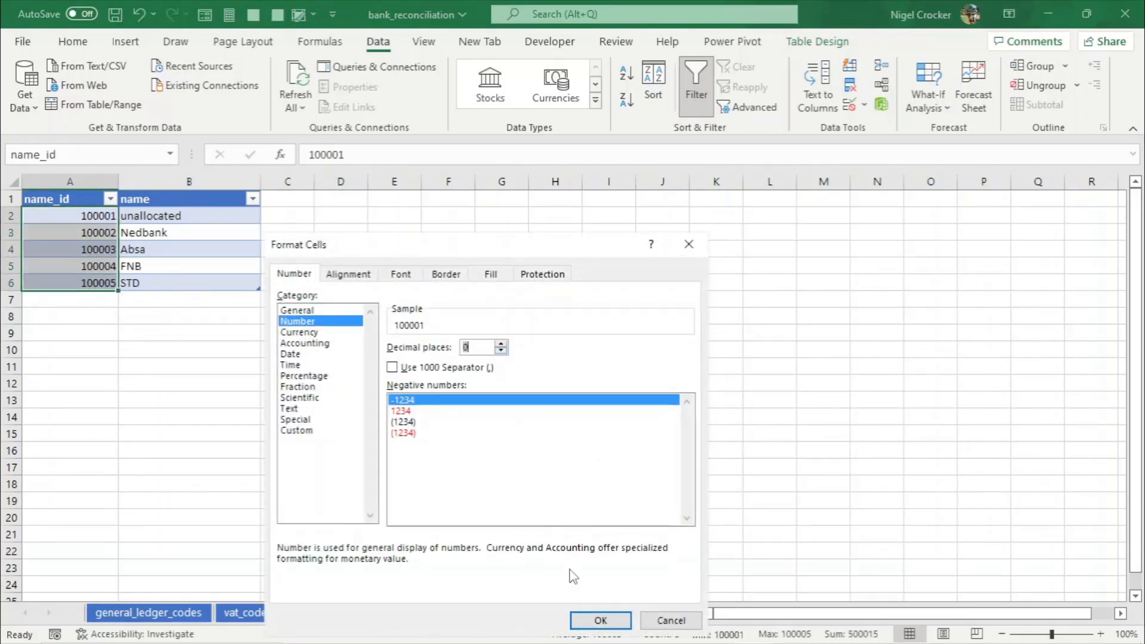
{"action": "left_click", "coordinate": [600, 621]}
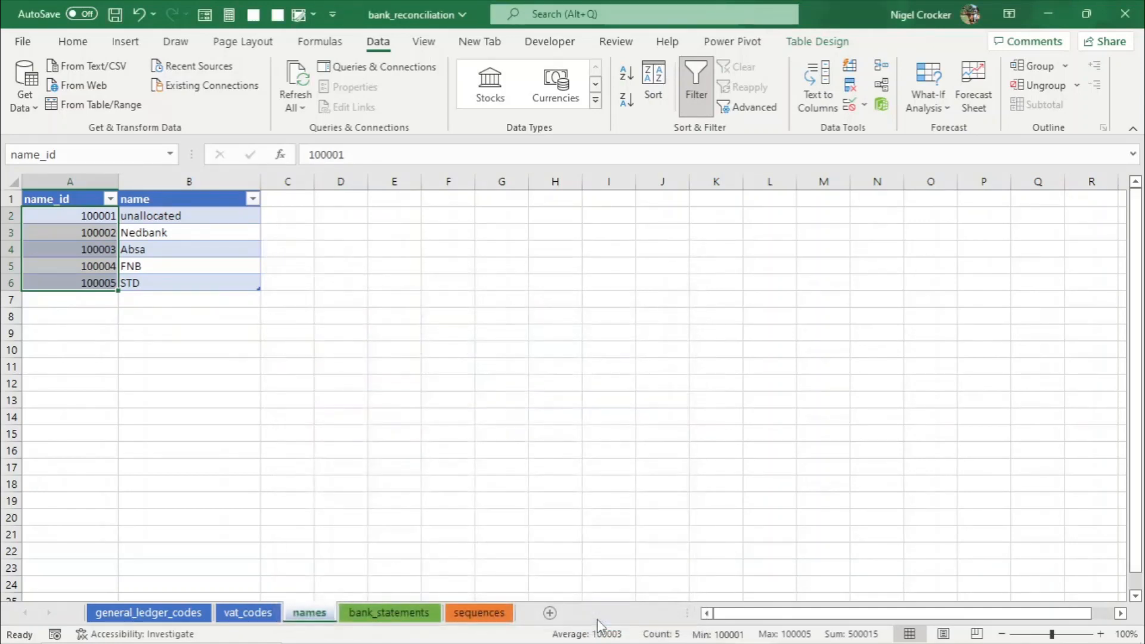
- Format the name column cells as Text and save the workbook
{"action": "left_click_drag", "start_coordinate": [212, 219], "coordinate": [208, 279]}
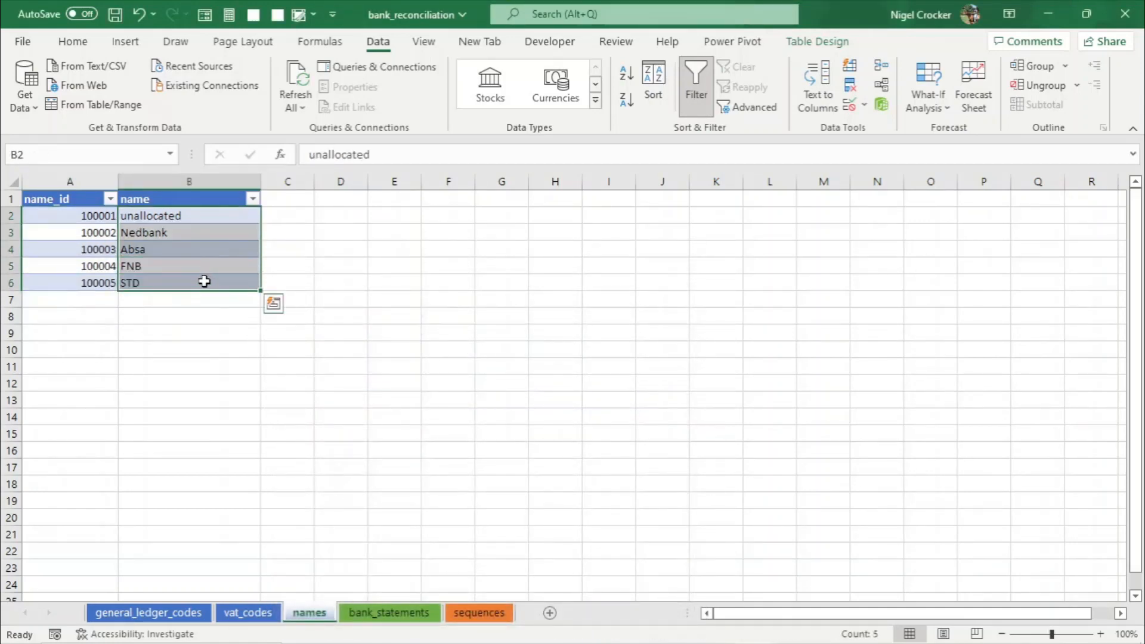
{"action": "key", "text": "ctrl+1"}
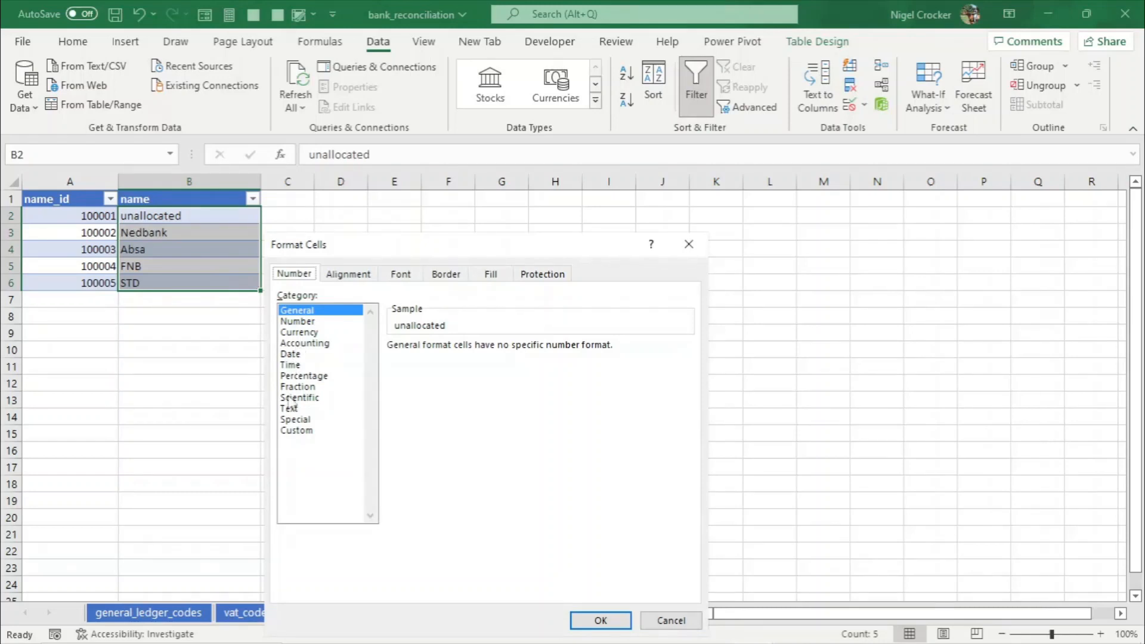
{"action": "left_click", "coordinate": [290, 410]}
{"action": "left_click", "coordinate": [600, 620]}
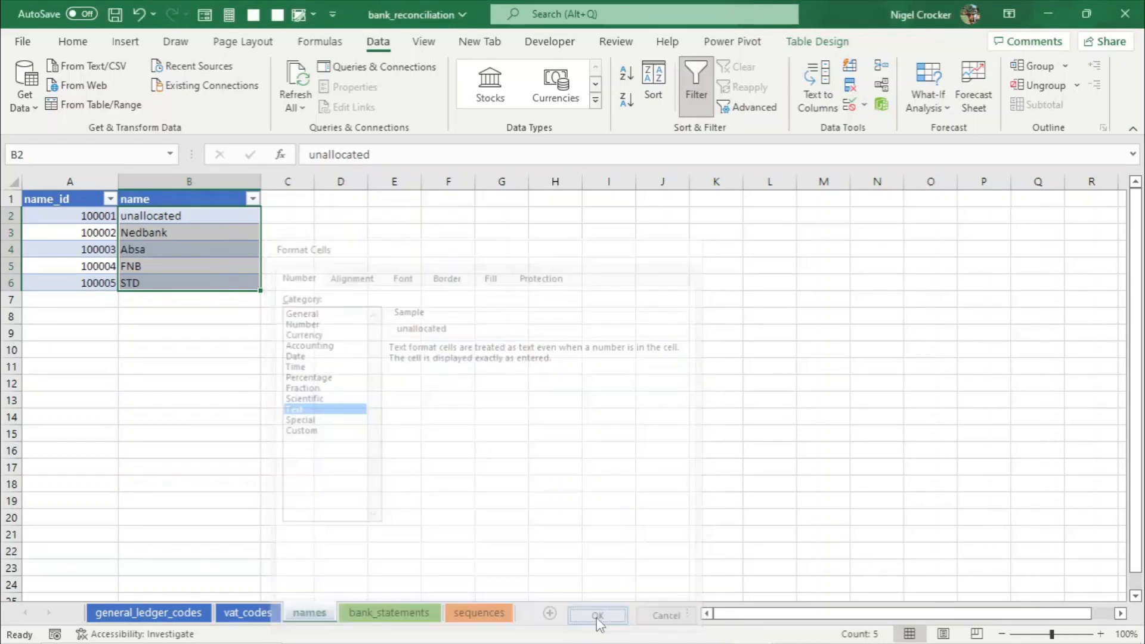
{"action": "left_click", "coordinate": [179, 242]}
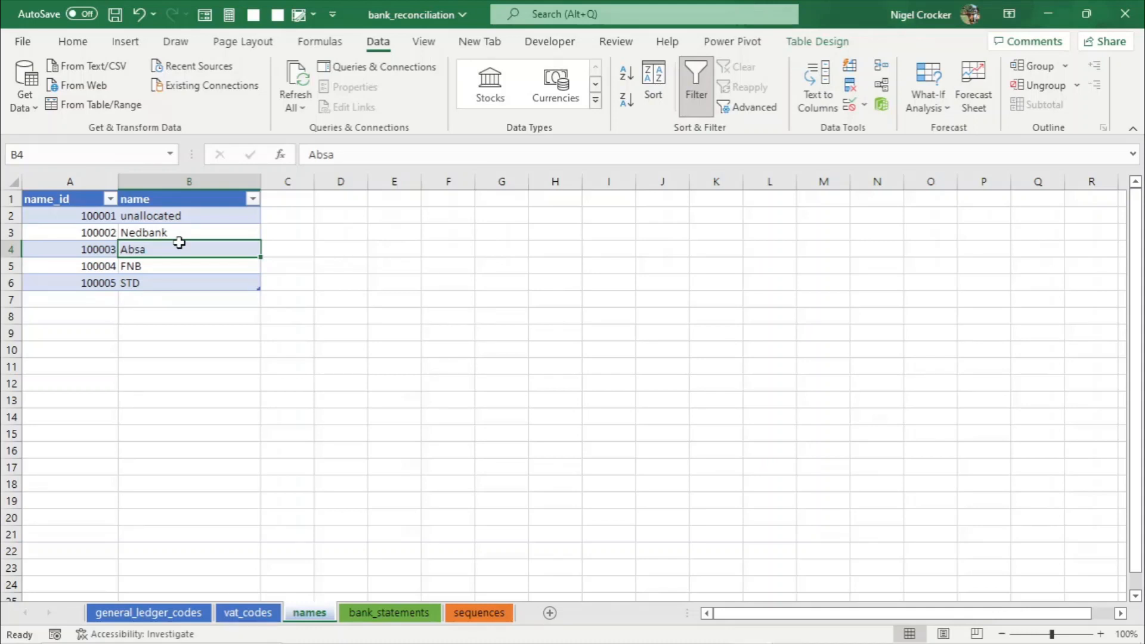
{"action": "key", "text": "ctrl+s"}
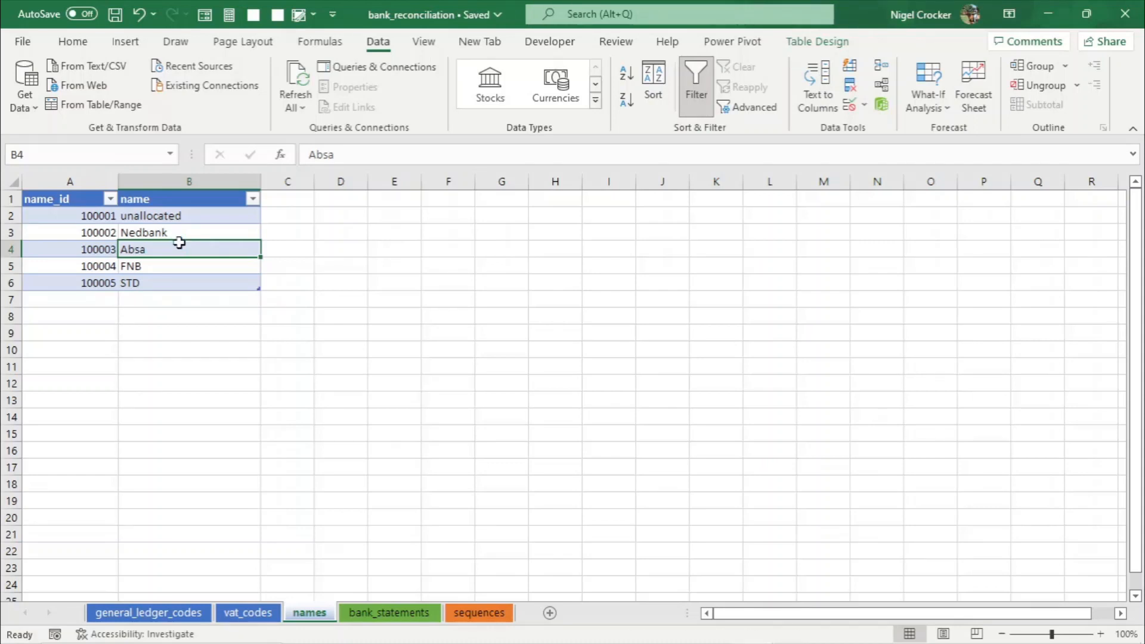
- Format the bank_statement_id cells on the bank_statements sheet as Number with reduced decimal places
{"action": "left_click", "coordinate": [388, 613]}
{"action": "left_click", "coordinate": [103, 214]}
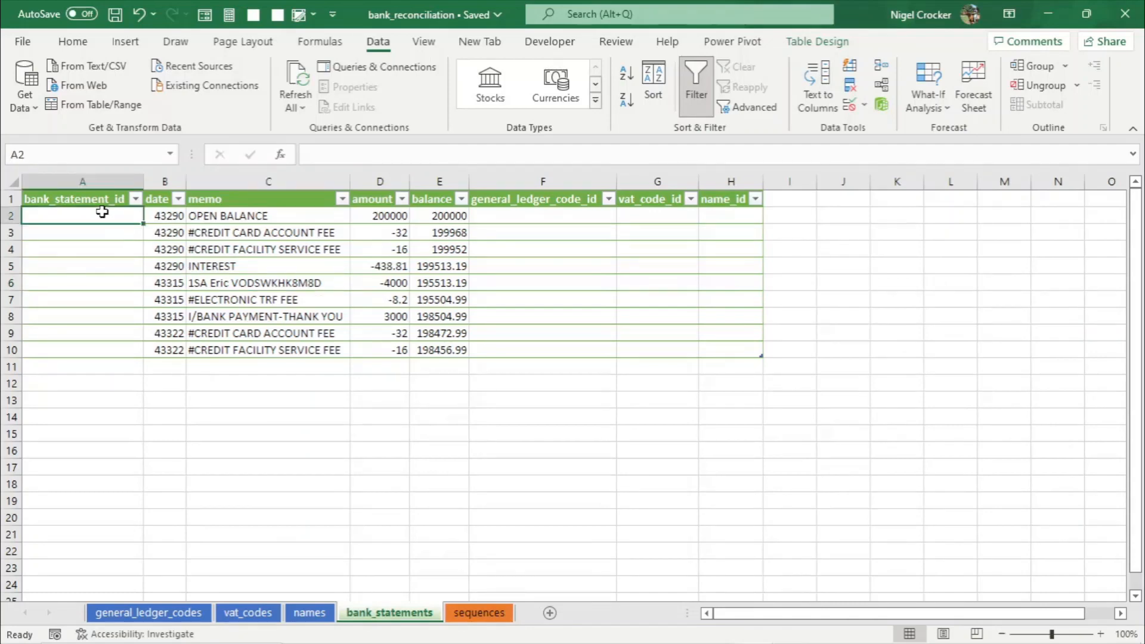
{"action": "left_click_drag", "start_coordinate": [103, 214], "coordinate": [105, 340]}
{"action": "key", "text": "ctrl+1"}
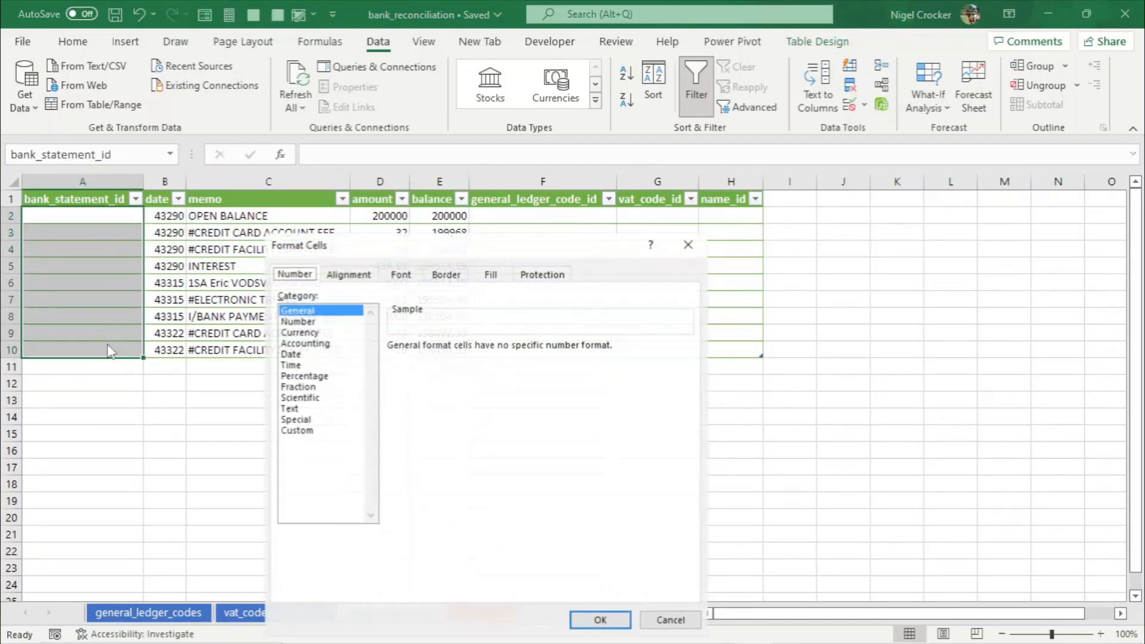
{"action": "left_click", "coordinate": [299, 321]}
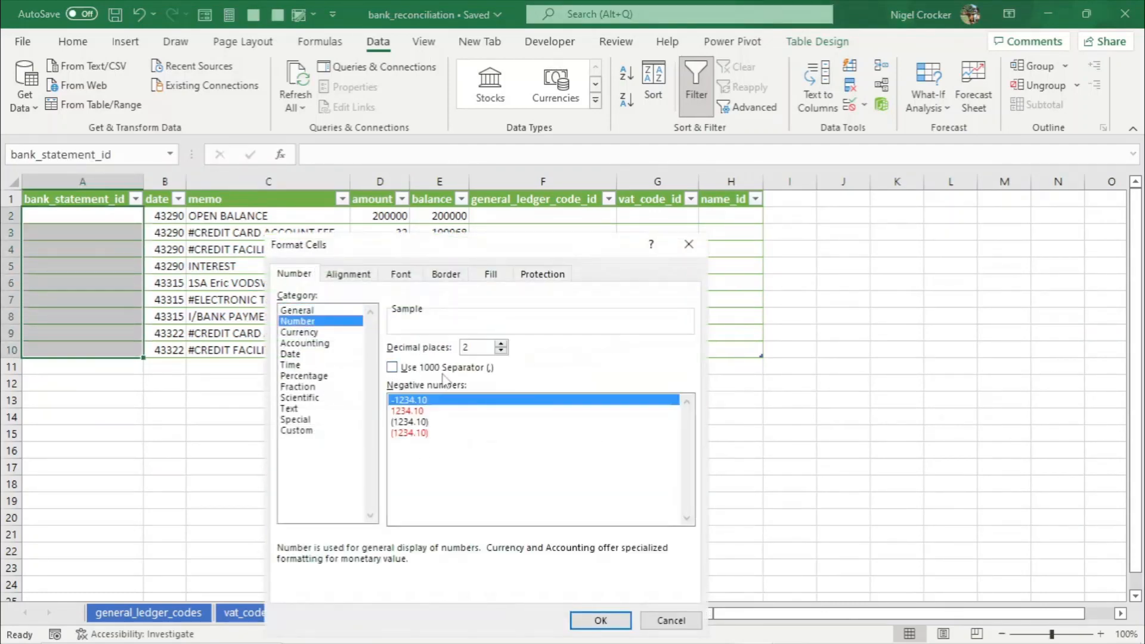
{"action": "left_click", "coordinate": [501, 351]}
{"action": "left_click", "coordinate": [501, 351]}
{"action": "left_click", "coordinate": [601, 620]}
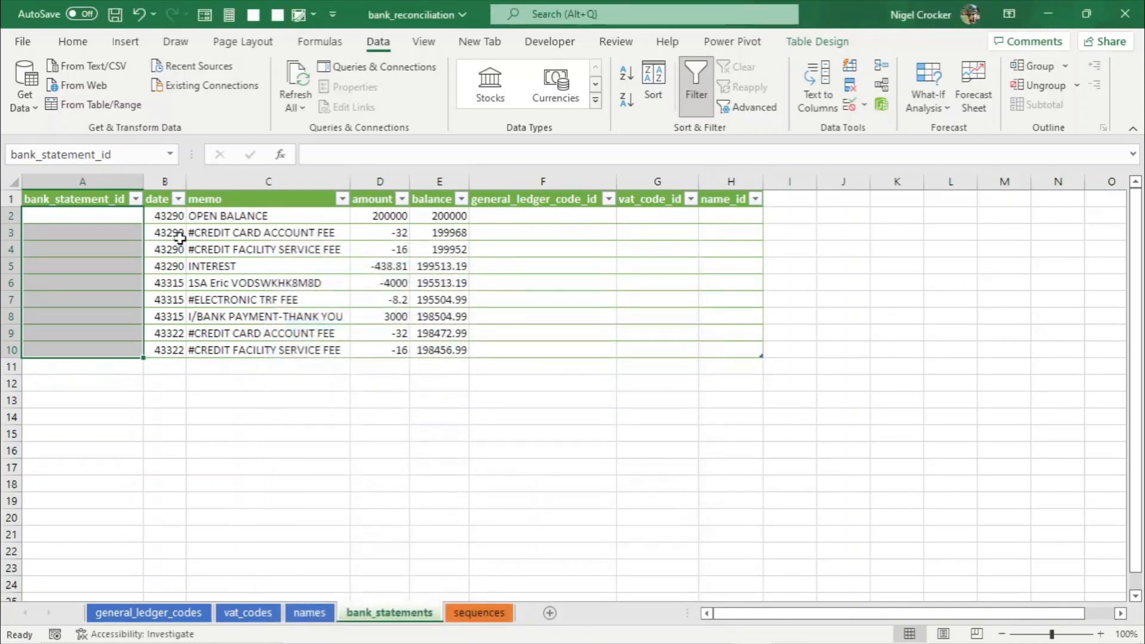
- Format the date column as dates in the 14-Mar-2012 style
{"action": "left_click_drag", "start_coordinate": [162, 216], "coordinate": [161, 349]}
{"action": "key", "text": "ctrl+1"}
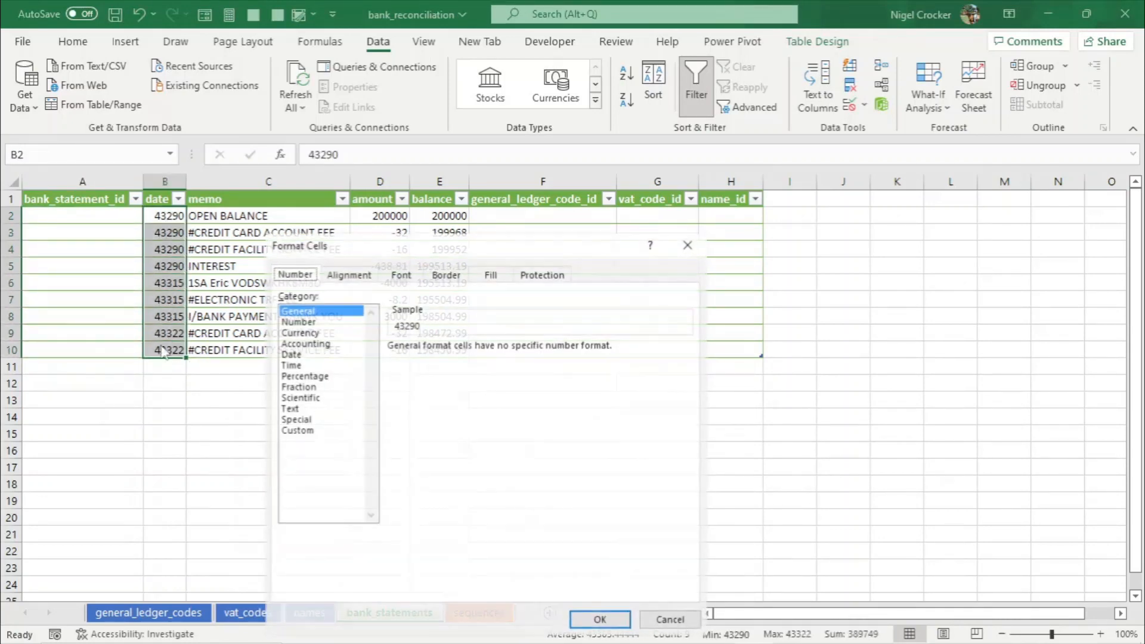
{"action": "left_click", "coordinate": [292, 354]}
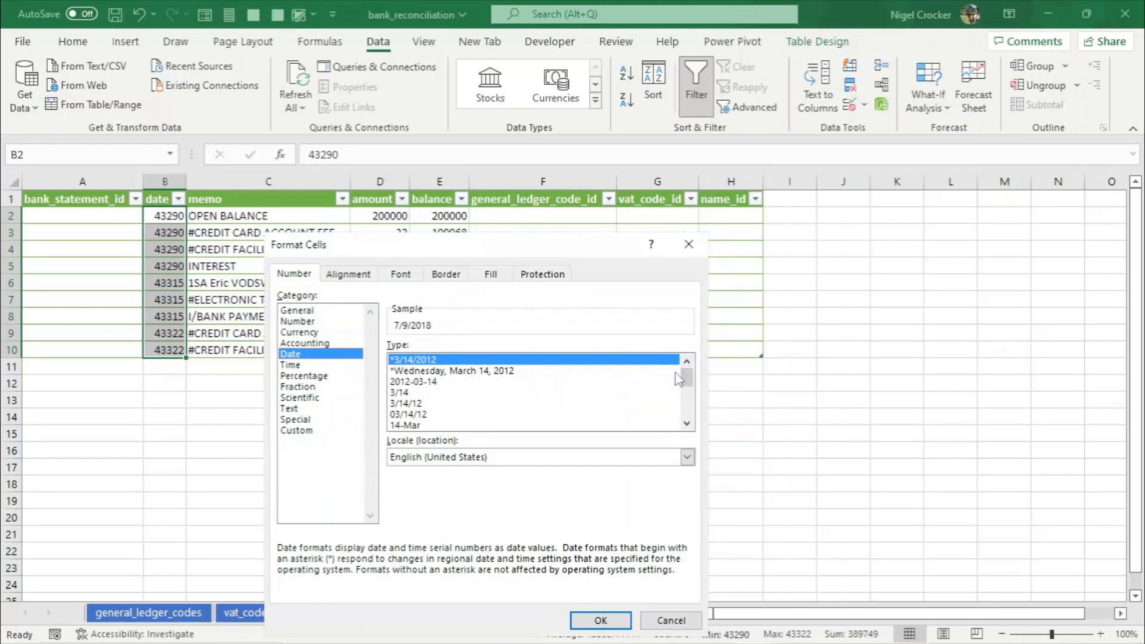
{"action": "scroll", "coordinate": [687, 382], "scroll_direction": "down", "scroll_amount": 3}
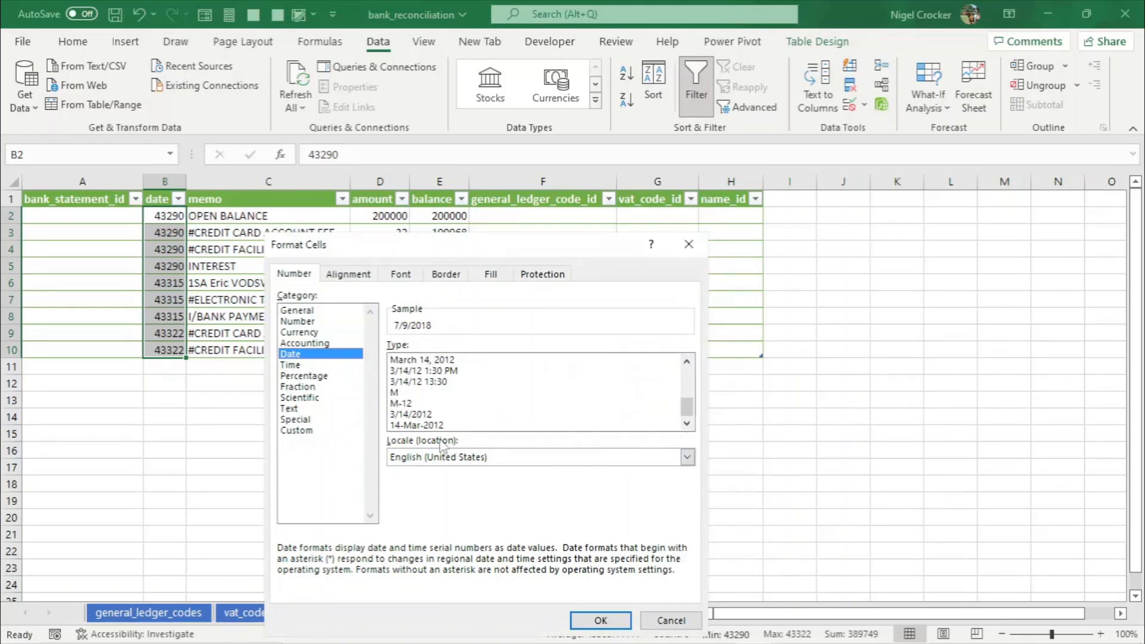
{"action": "left_click", "coordinate": [420, 425]}
{"action": "left_click", "coordinate": [597, 620]}
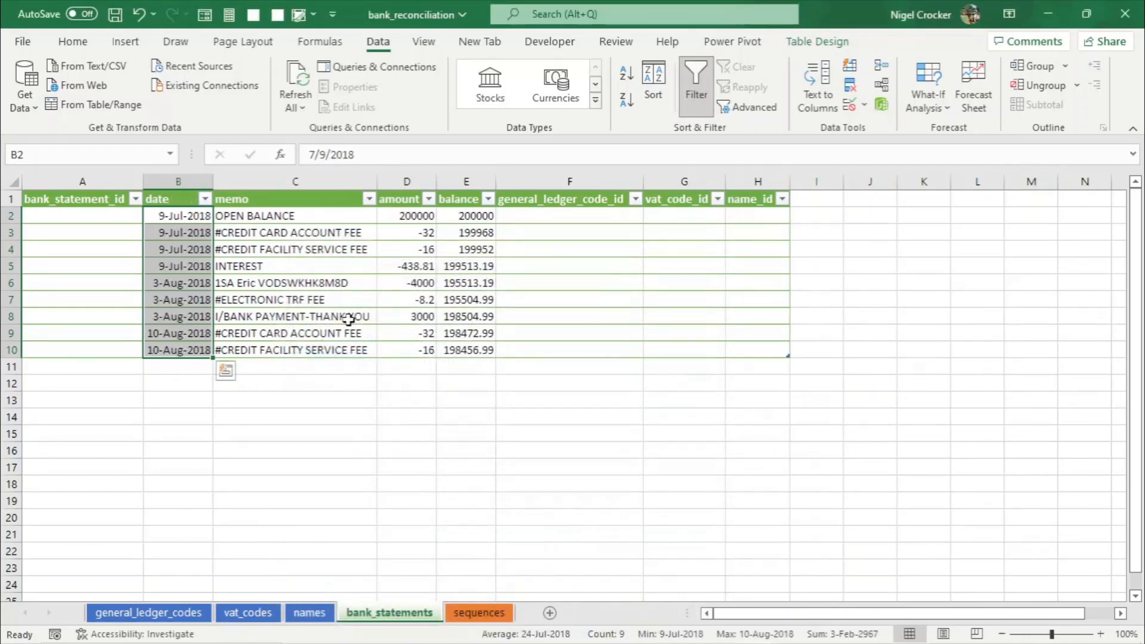
- Format the memo cells on the bank_statements sheet as Text
{"action": "left_click_drag", "start_coordinate": [311, 216], "coordinate": [284, 350]}
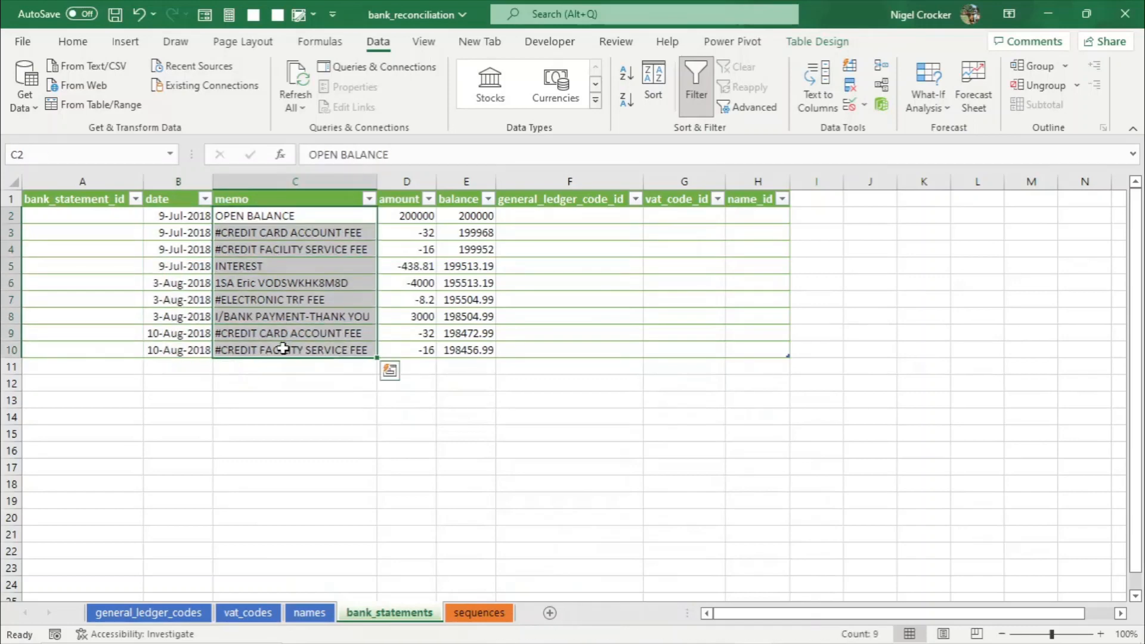
{"action": "key", "text": "ctrl+1"}
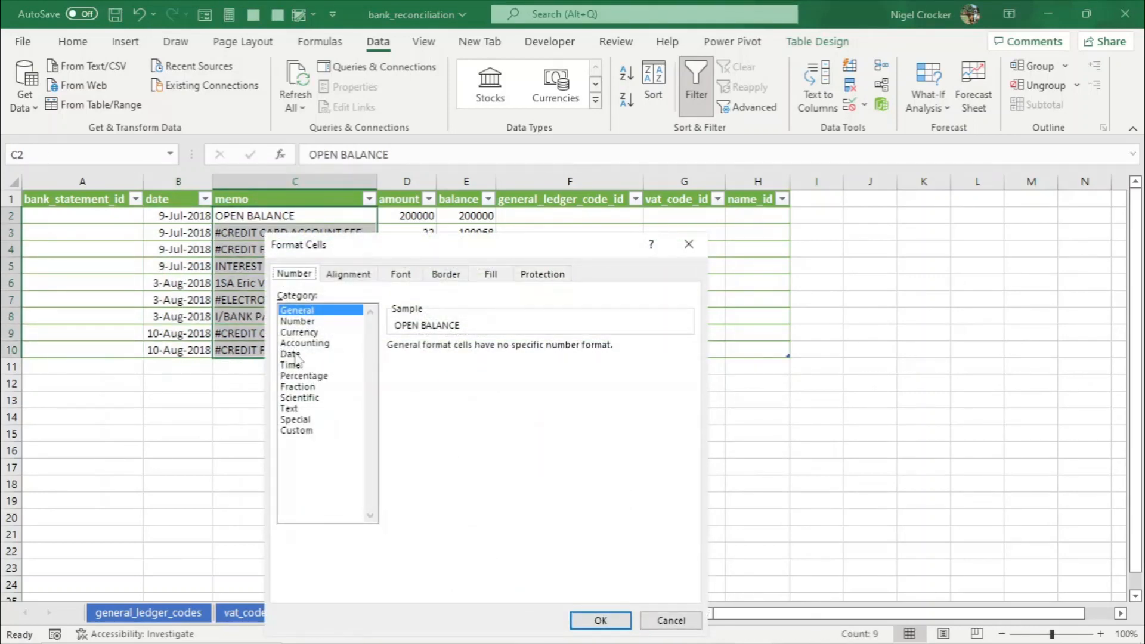
{"action": "left_click", "coordinate": [297, 409]}
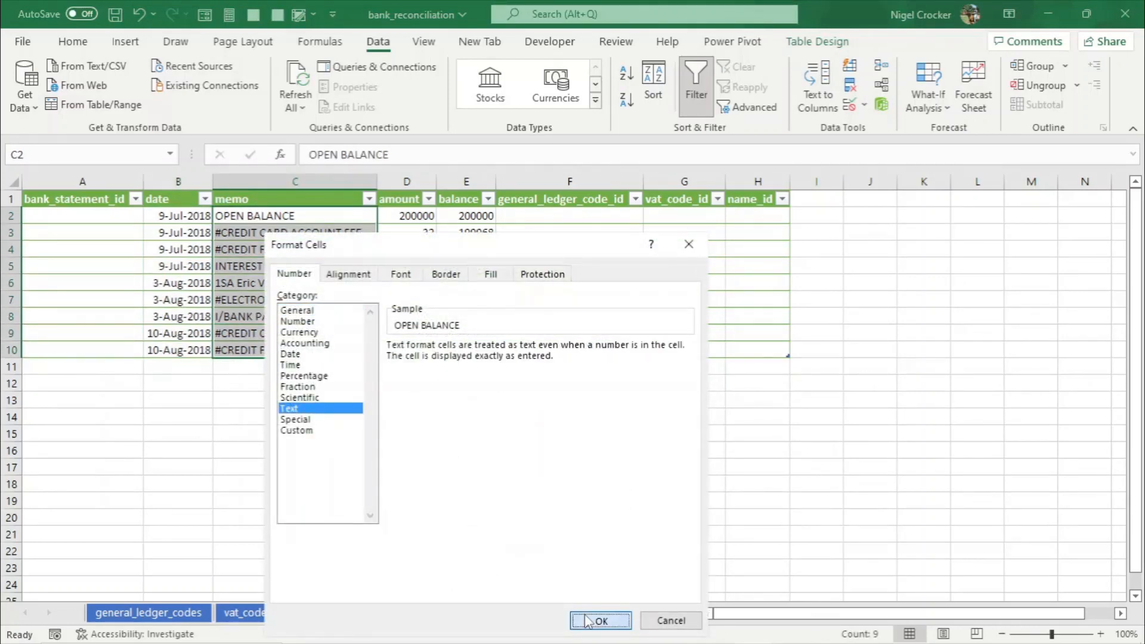
{"action": "left_click", "coordinate": [595, 620]}
- Format the amount and balance cells as Currency with 2 decimal places and the R symbol
{"action": "left_click_drag", "start_coordinate": [413, 221], "coordinate": [452, 346]}
{"action": "key", "text": "ctrl+1"}
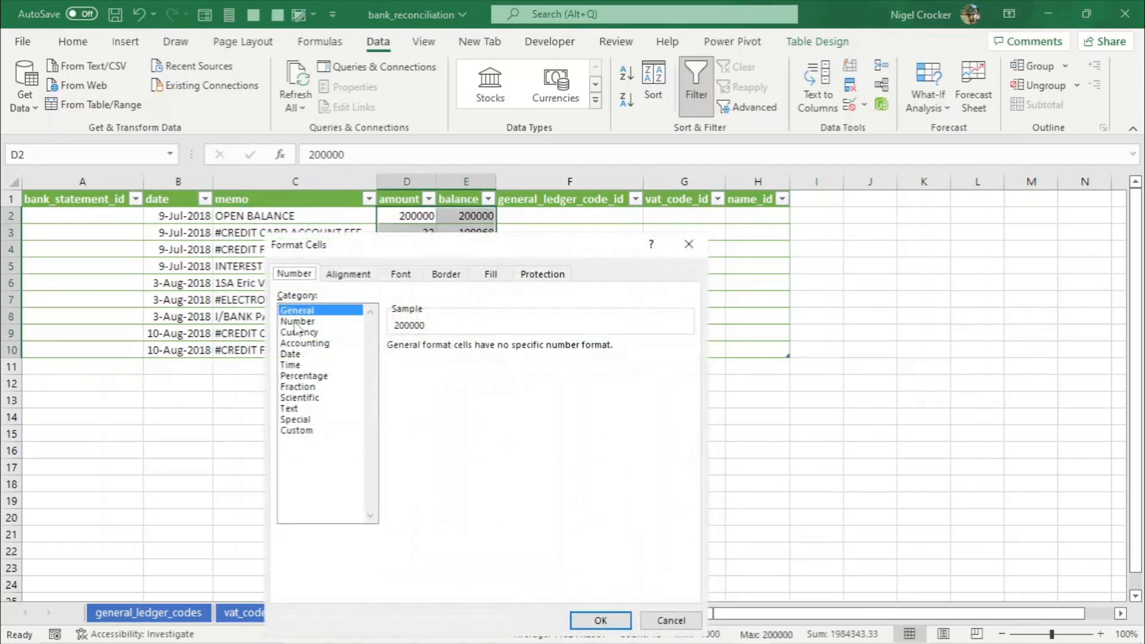
{"action": "left_click", "coordinate": [296, 332]}
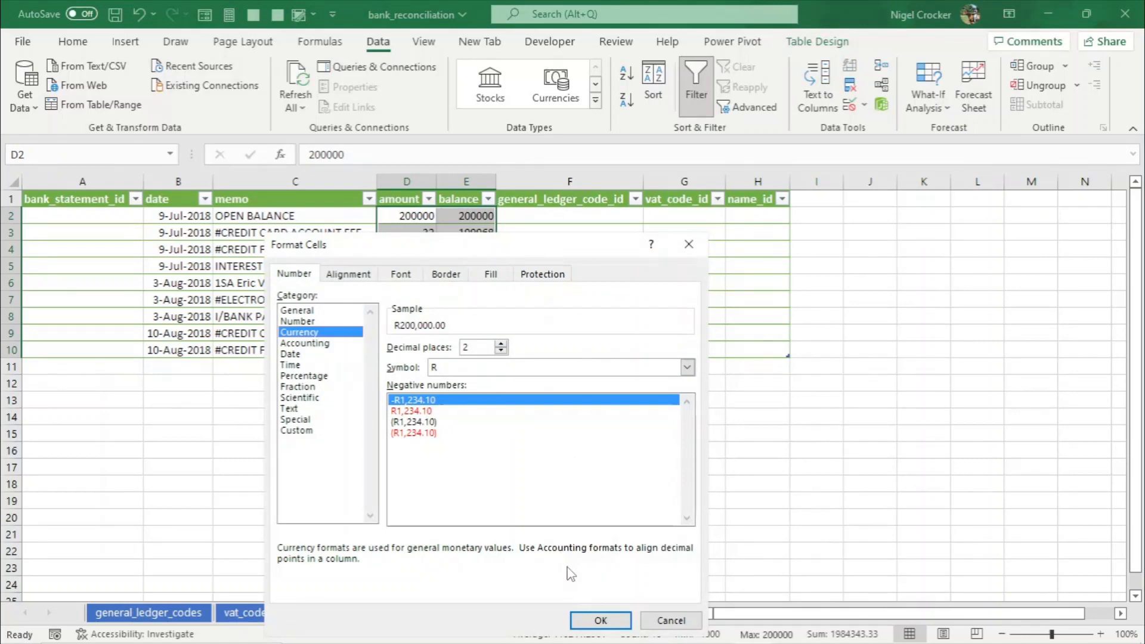
{"action": "left_click", "coordinate": [601, 621]}
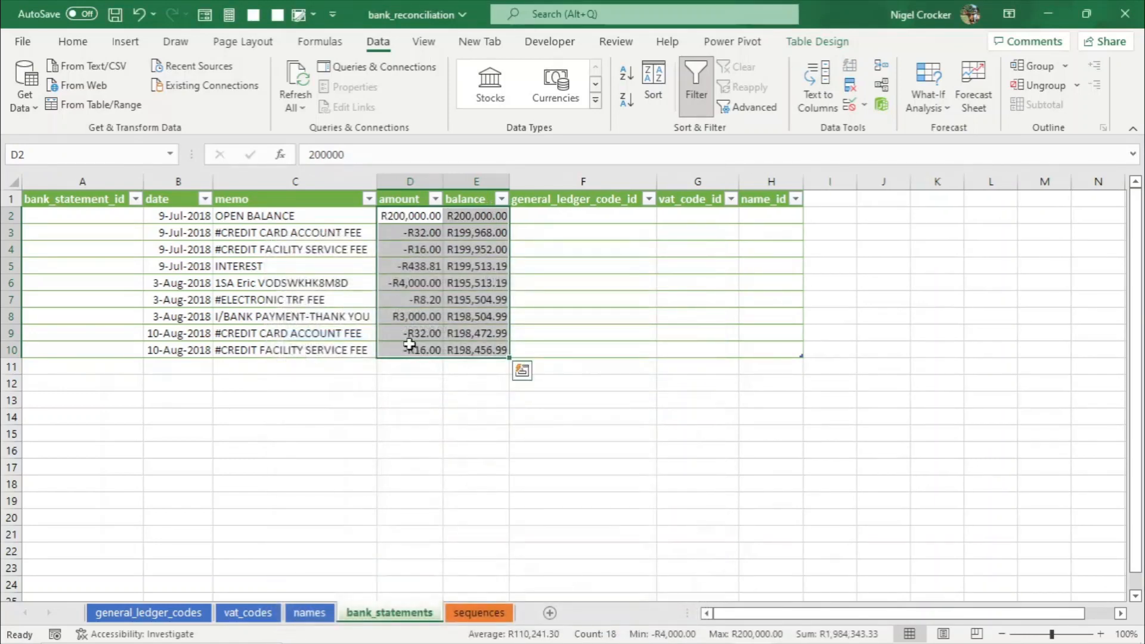
- Copy the bank_statement_id start value 1000001 from the sequences sheet into the first bank_statement_id cell
{"action": "left_click", "coordinate": [323, 263]}
{"action": "left_click", "coordinate": [122, 215]}
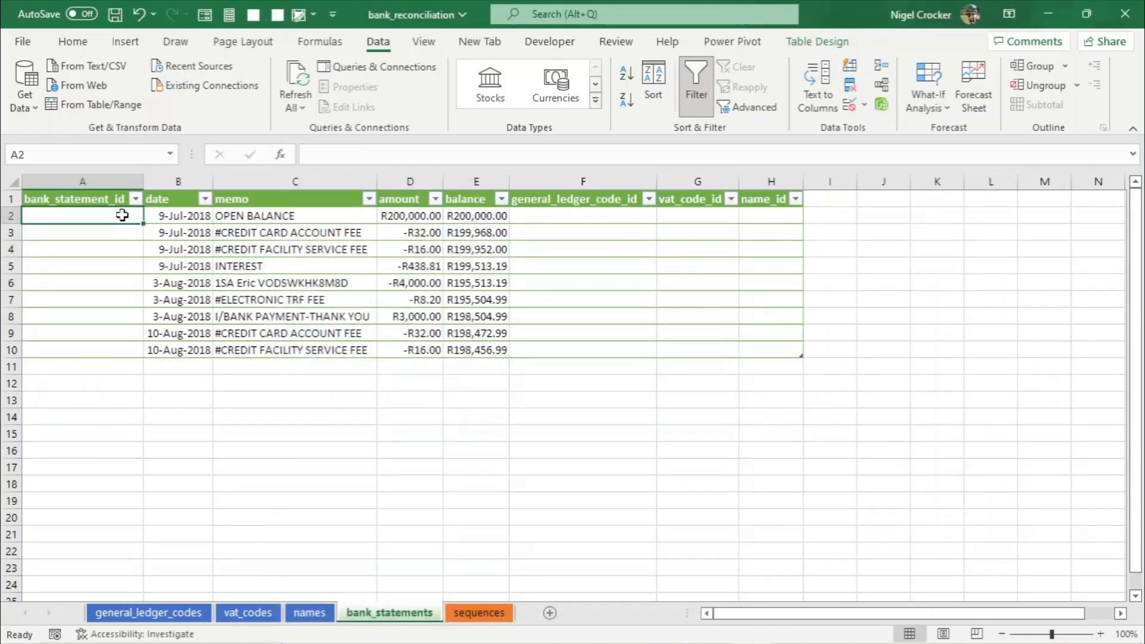
{"action": "left_click", "coordinate": [479, 613]}
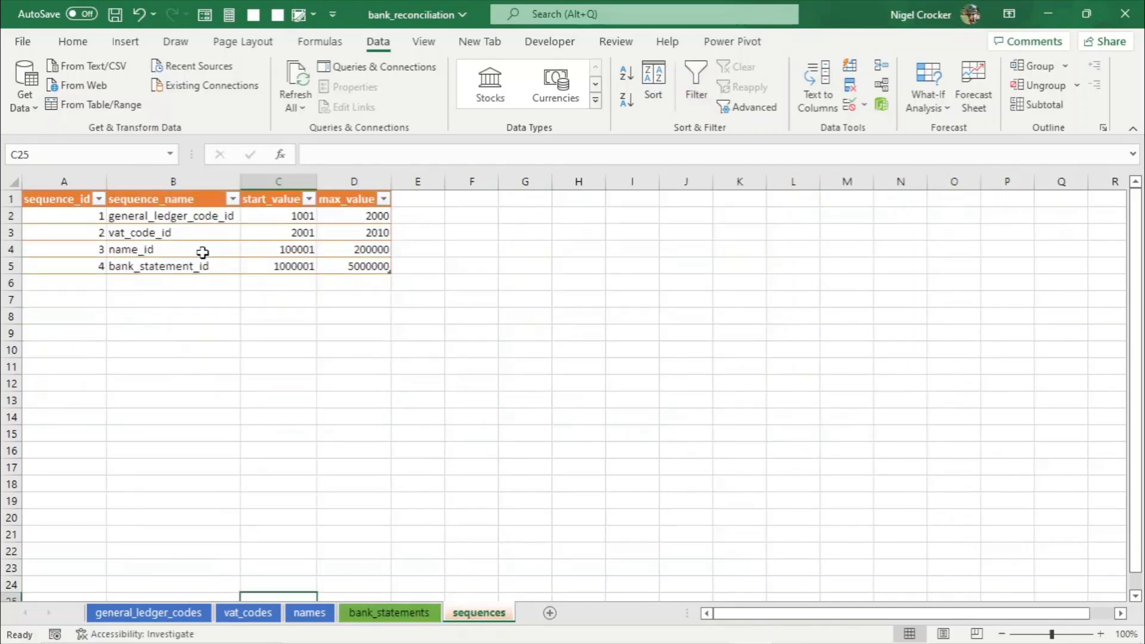
{"action": "left_click", "coordinate": [268, 267]}
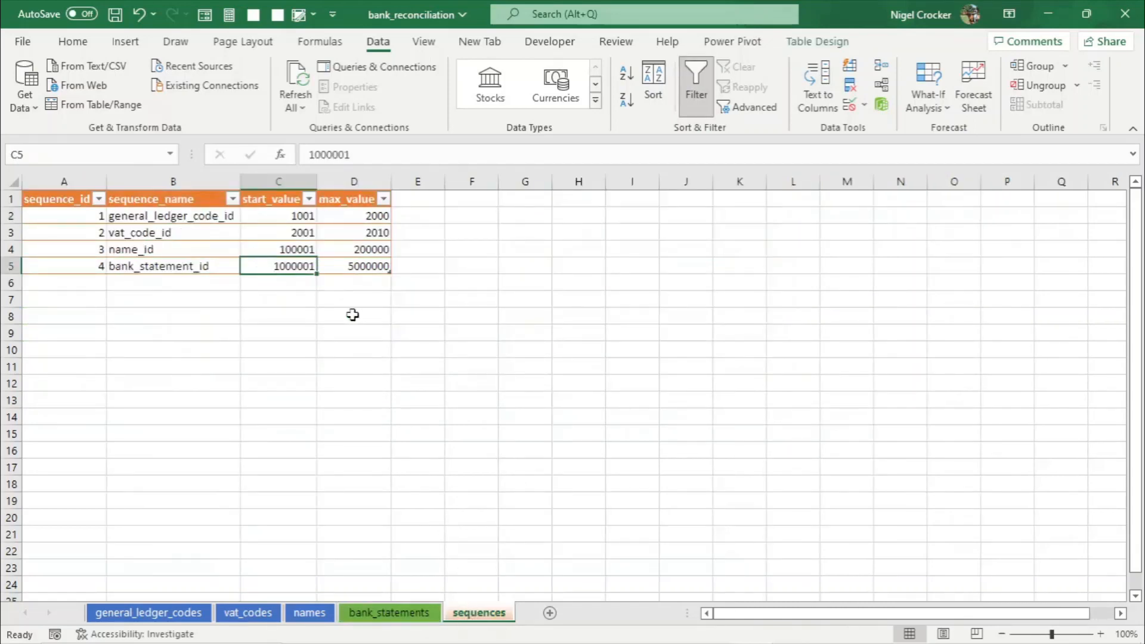
{"action": "key", "text": "ctrl+c"}
{"action": "left_click", "coordinate": [389, 613]}
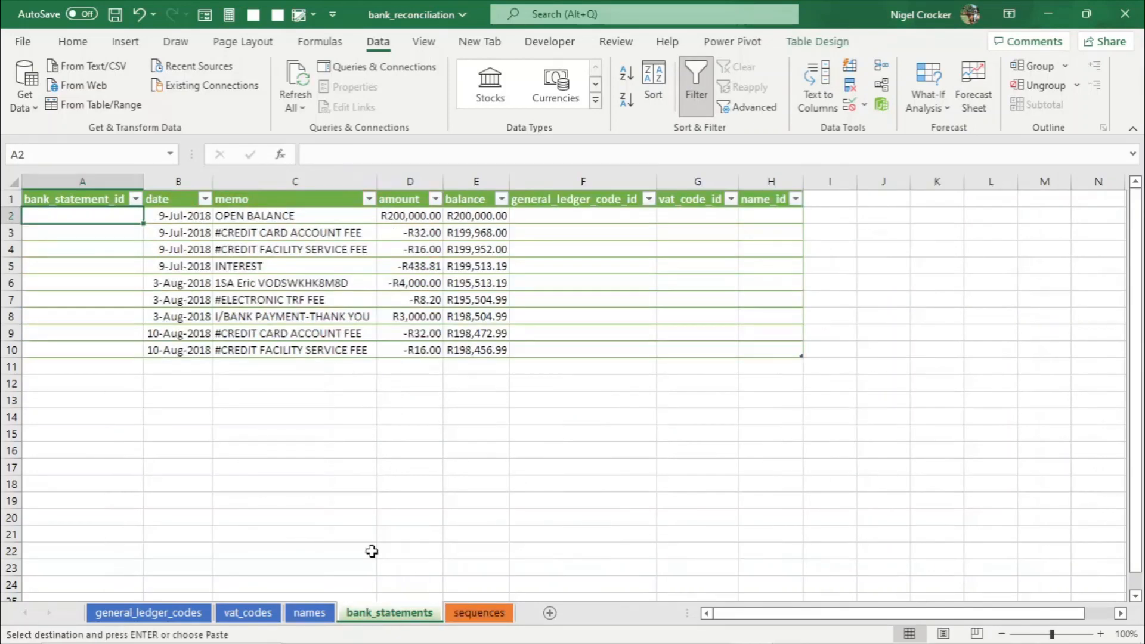
{"action": "key", "text": "ctrl+v"}
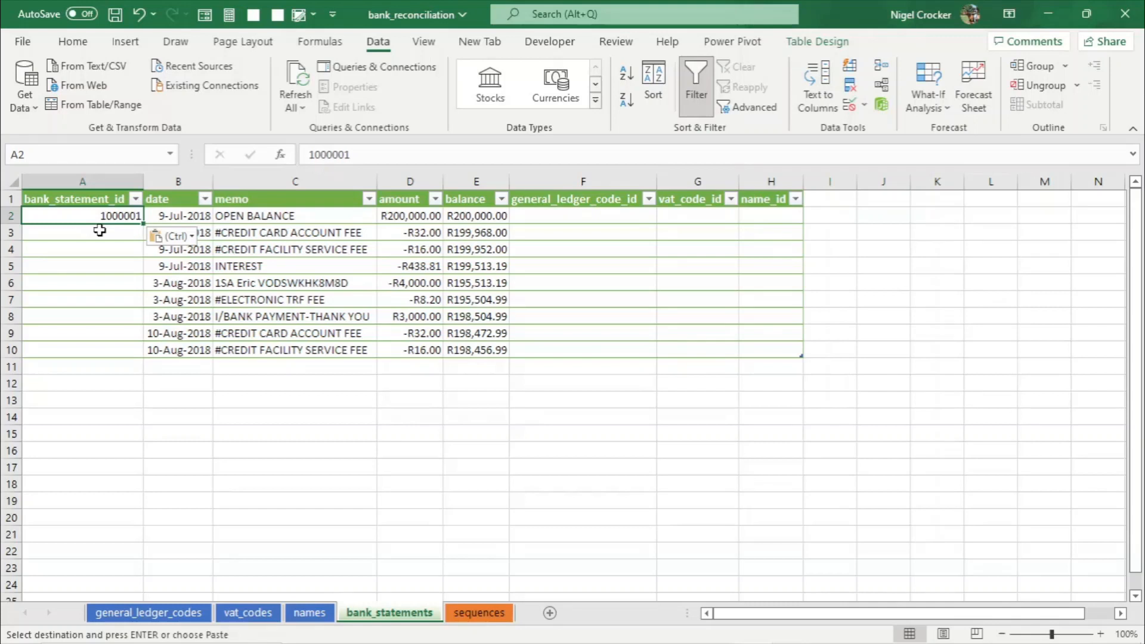
{"action": "left_click", "coordinate": [95, 230]}
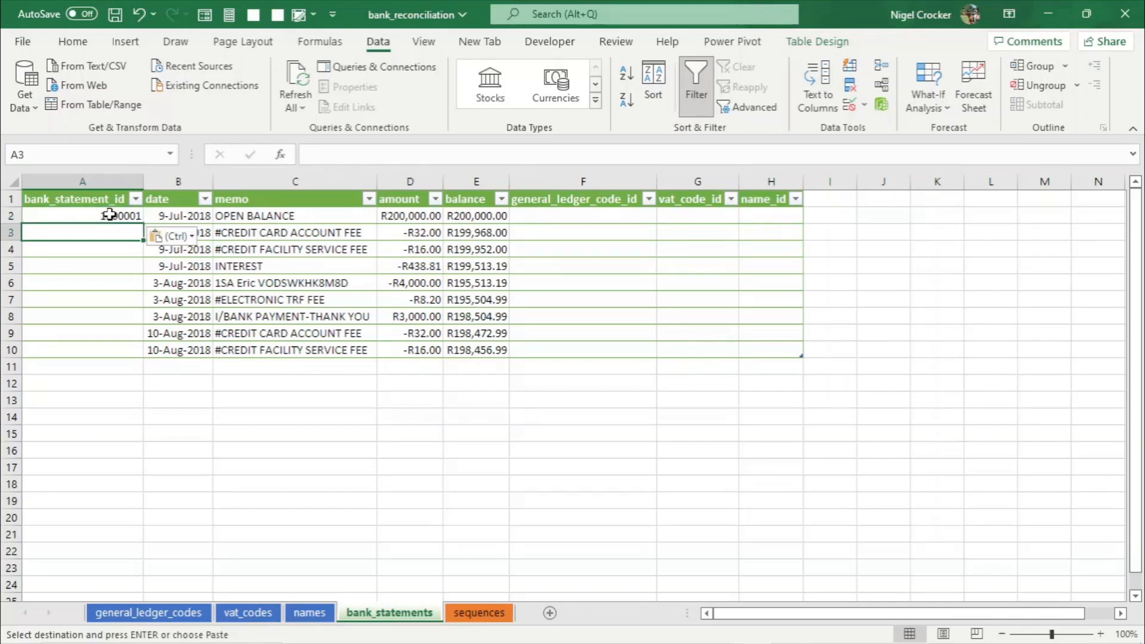
{"action": "key", "text": "alt+Tab"}
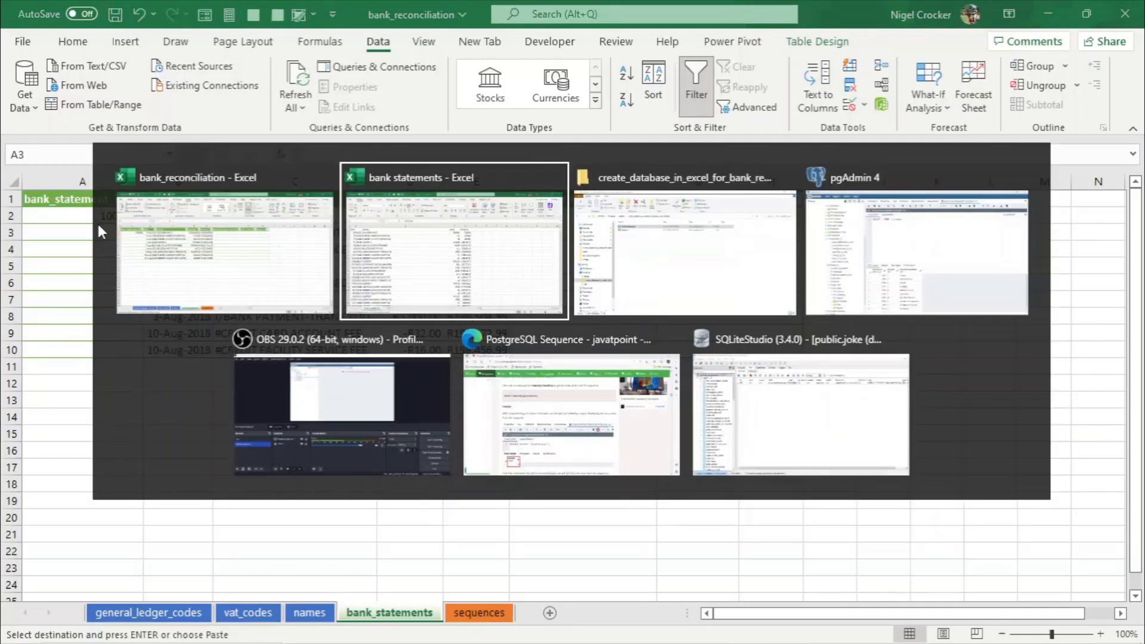
{"action": "key", "text": "alt+Tab"}
{"action": "key", "text": "alt+Tab"}
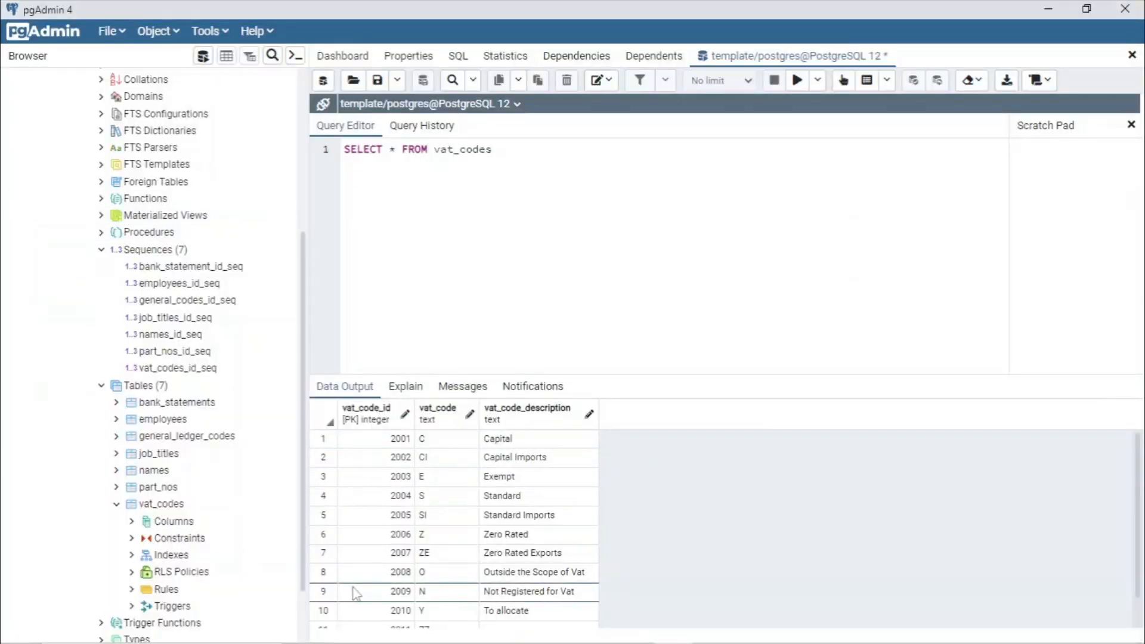
{"action": "key", "text": "alt+Tab"}
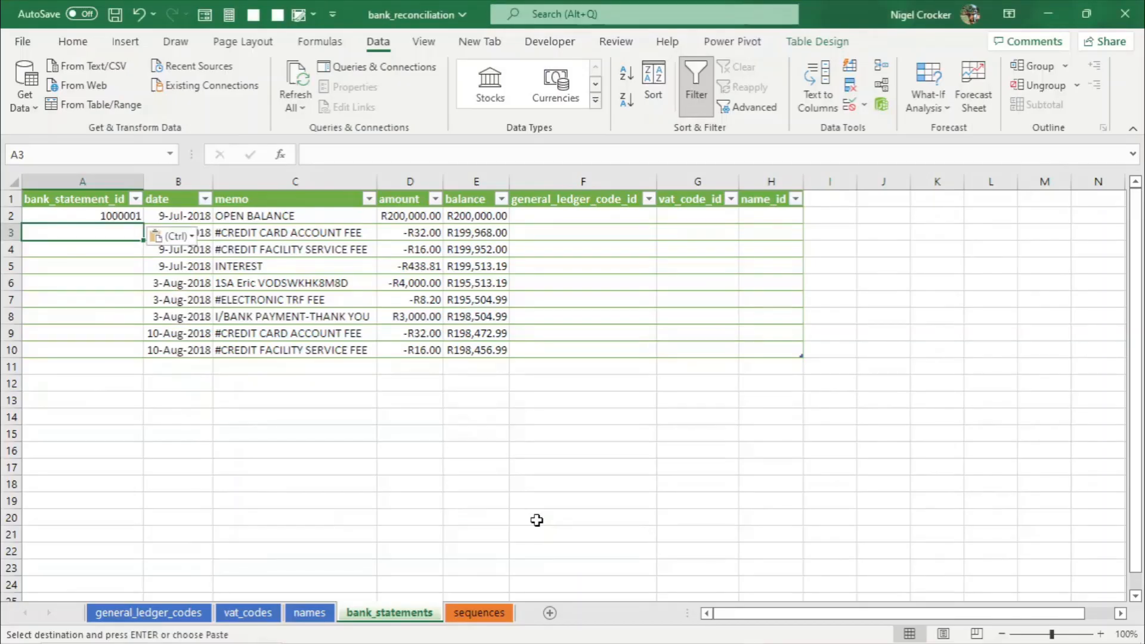
- Set the second row's bank_statement_id to 1000002, based on a copy of the first ID
{"action": "left_click", "coordinate": [119, 216]}
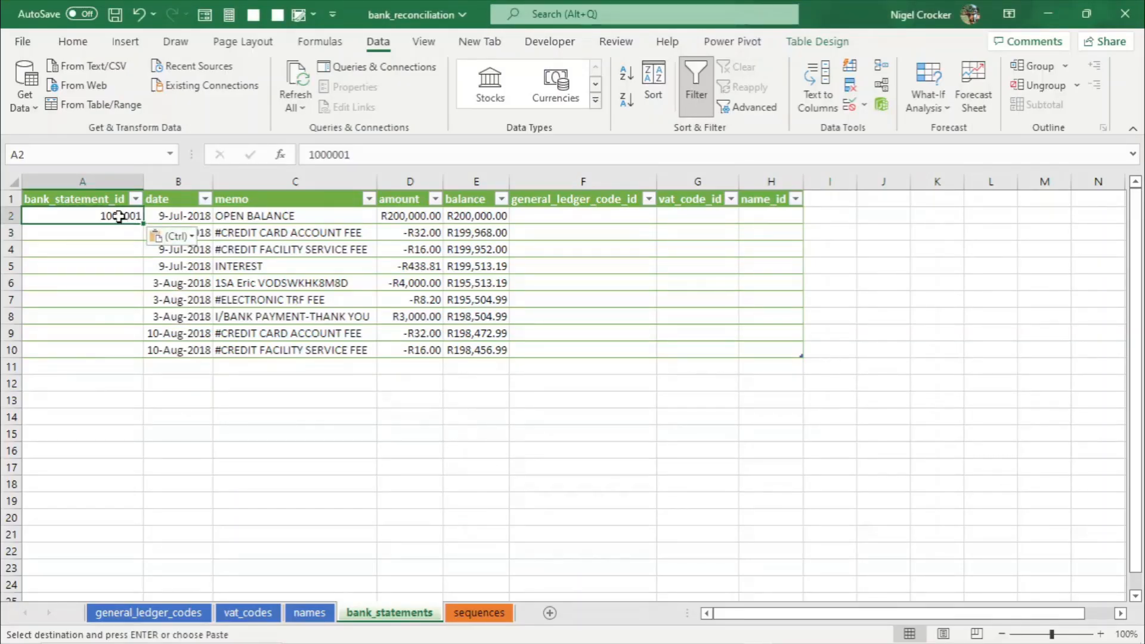
{"action": "key", "text": "ctrl+c"}
{"action": "left_click", "coordinate": [112, 232]}
{"action": "key", "text": "Return"}
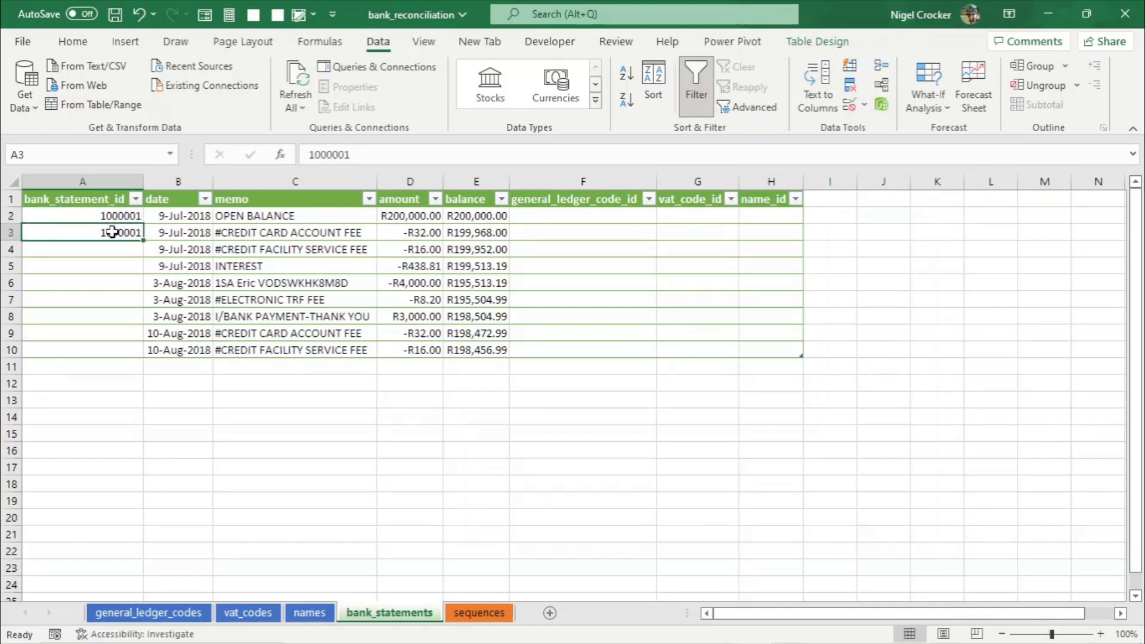
{"action": "left_click", "coordinate": [353, 154]}
{"action": "key", "text": "BackSpace"}
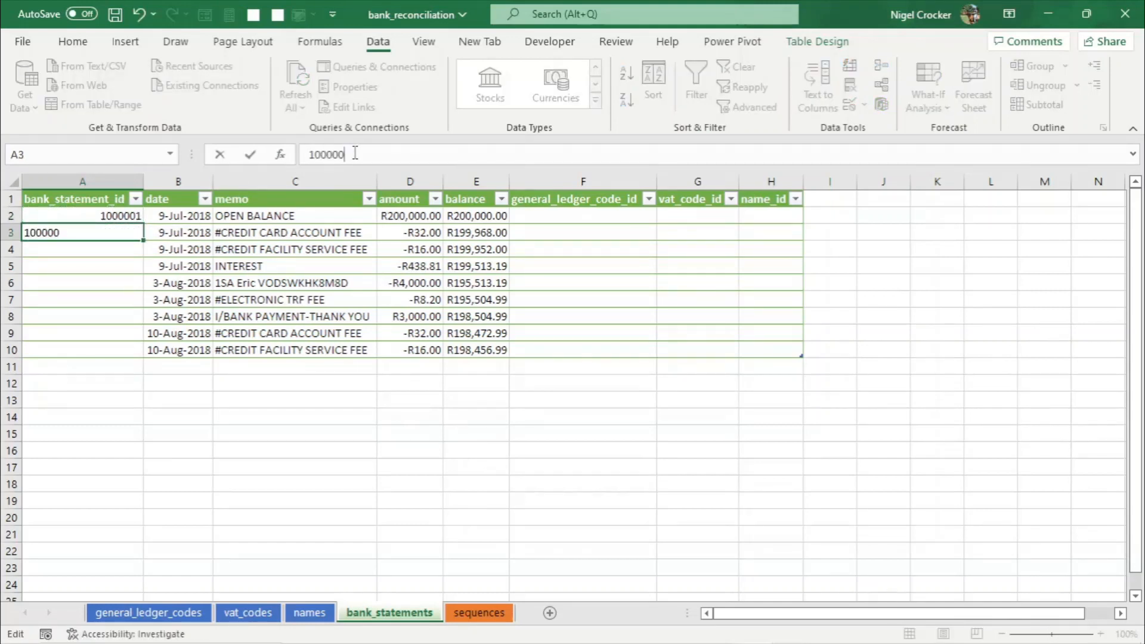
{"action": "type", "text": "2"}
{"action": "key", "text": "Return"}
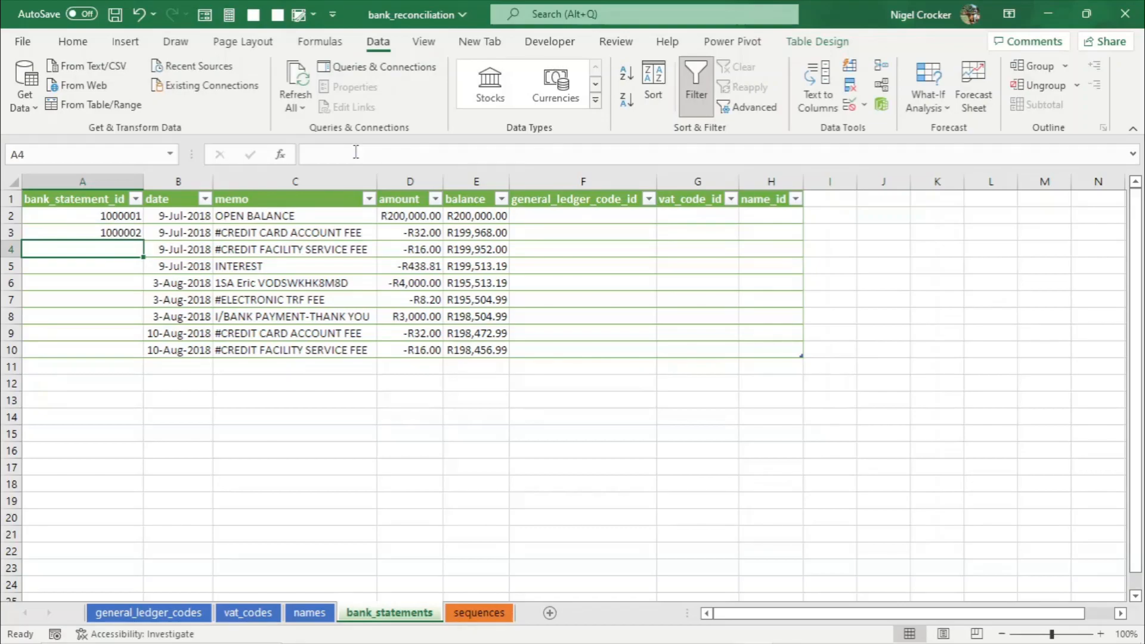
{"action": "key", "text": "alt+Tab"}
{"action": "key", "text": "alt+Tab"}
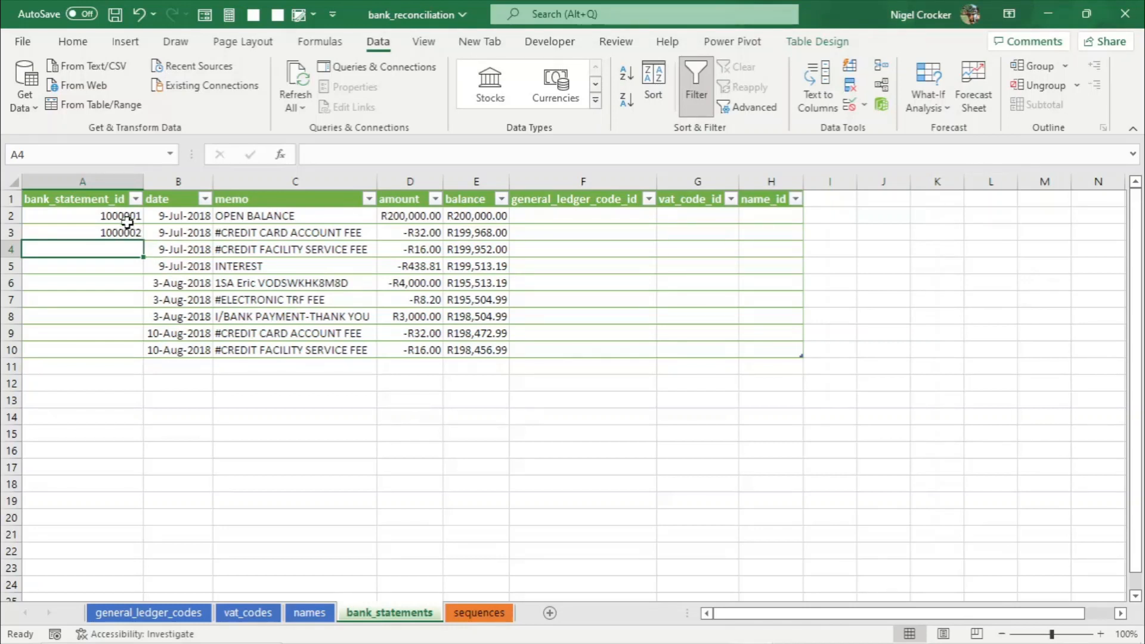
- Fill the bank_statement_id sequence down to row 10 and save the workbook
{"action": "left_click_drag", "start_coordinate": [128, 218], "coordinate": [147, 358]}
{"action": "left_click", "coordinate": [271, 315]}
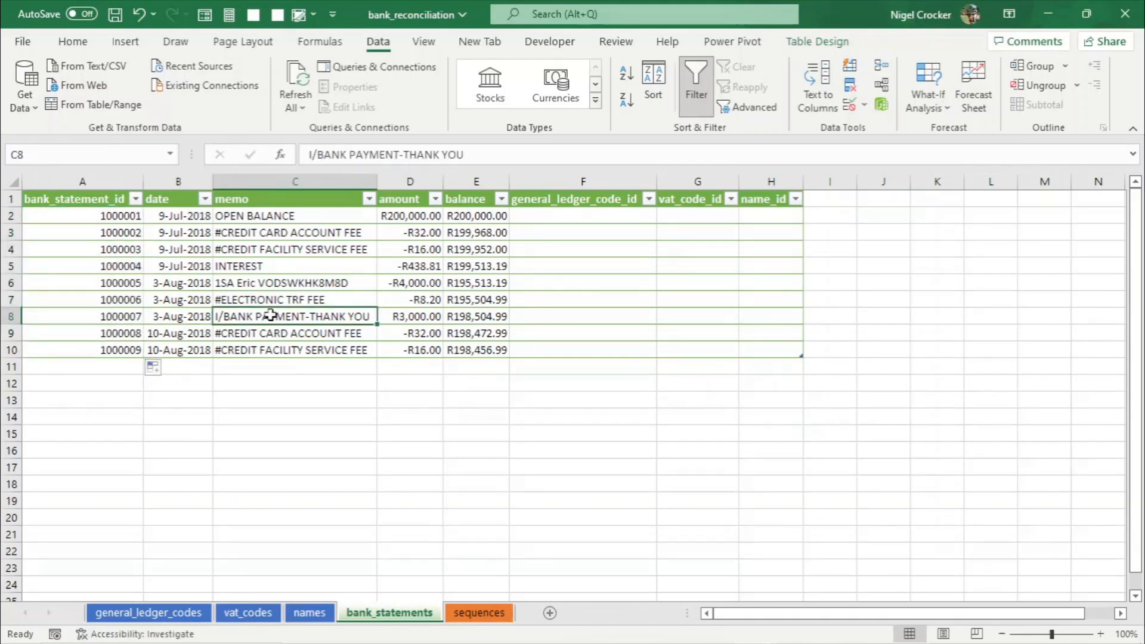
{"action": "key", "text": "ctrl+s"}
- Review the empty general_ledger_code_id, vat_code_id and name_id columns and the general_ledger_codes sheet
{"action": "left_click", "coordinate": [569, 217]}
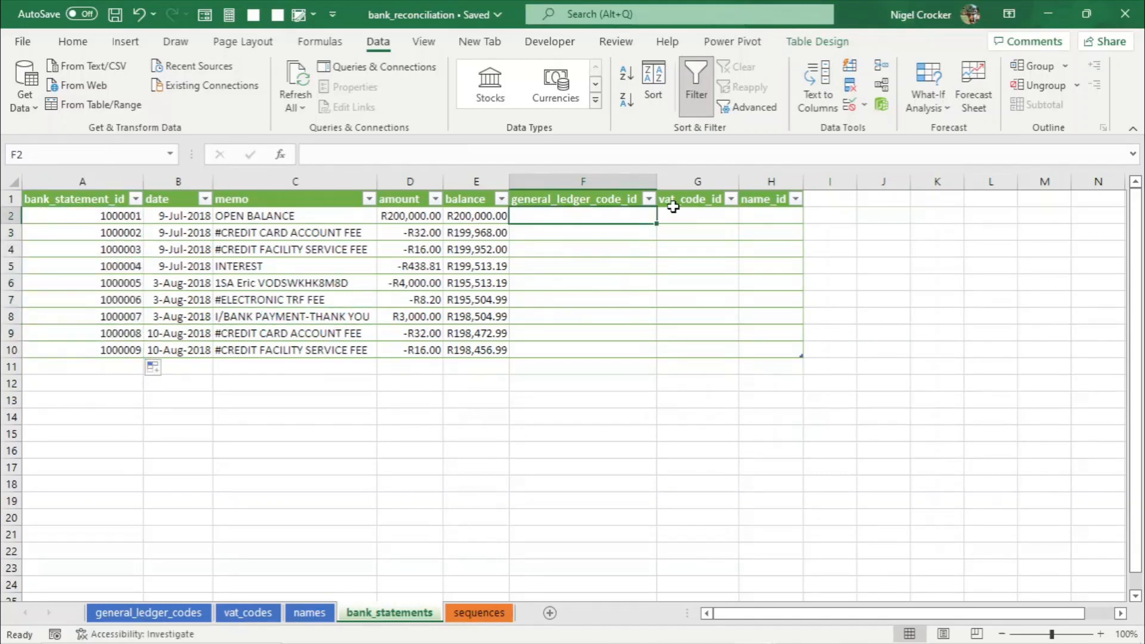
{"action": "left_click", "coordinate": [683, 218]}
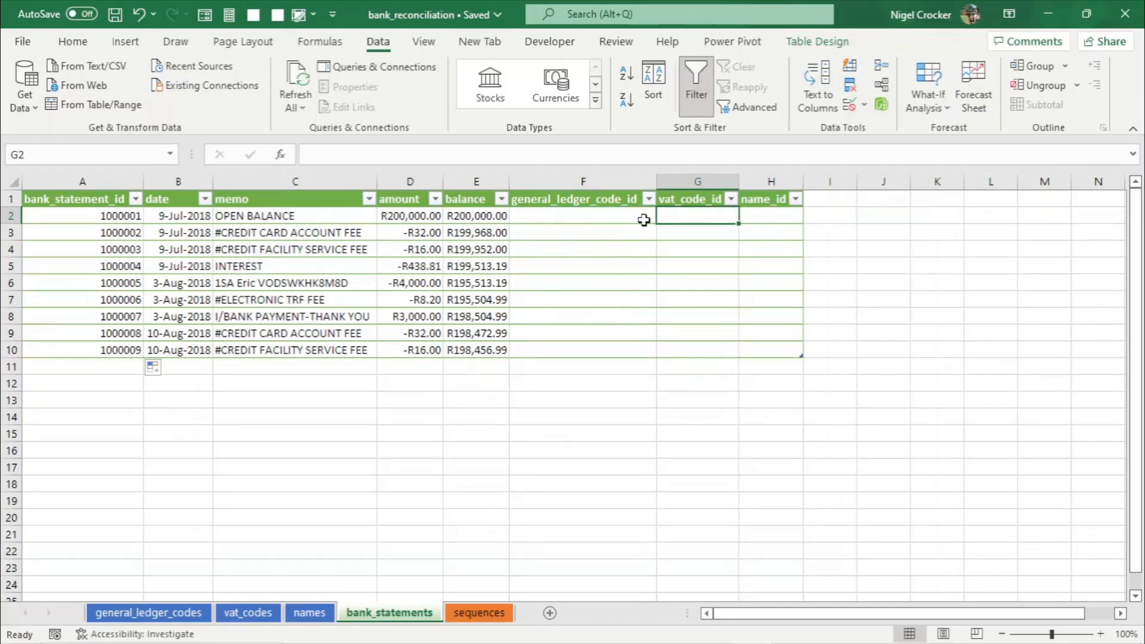
{"action": "left_click", "coordinate": [543, 222]}
{"action": "left_click", "coordinate": [693, 210]}
{"action": "left_click", "coordinate": [775, 218]}
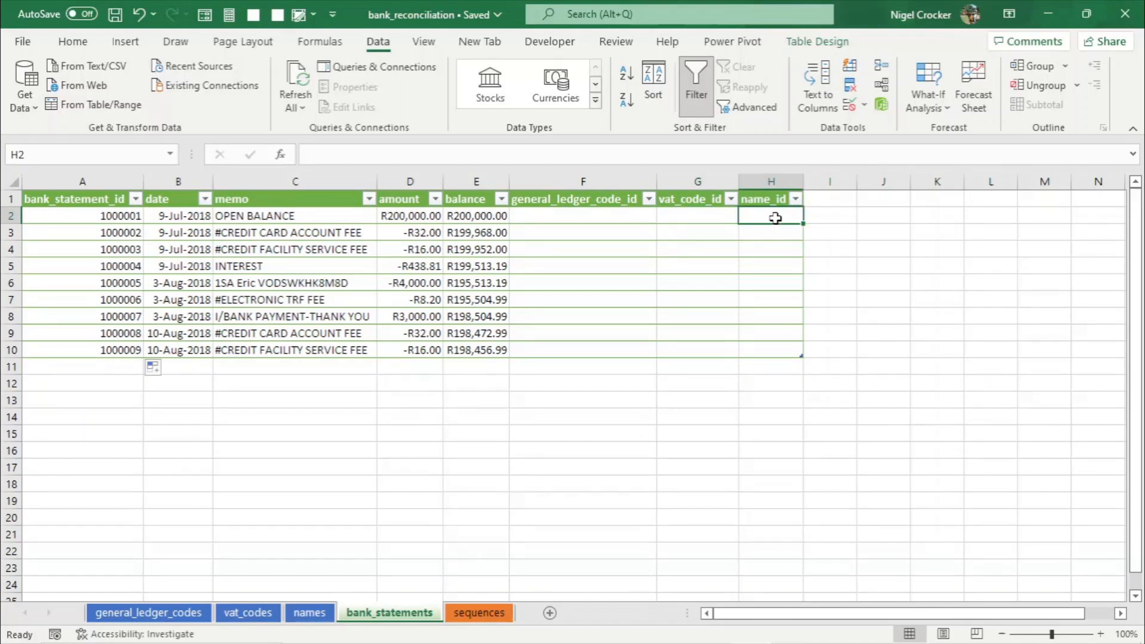
{"action": "left_click", "coordinate": [632, 215]}
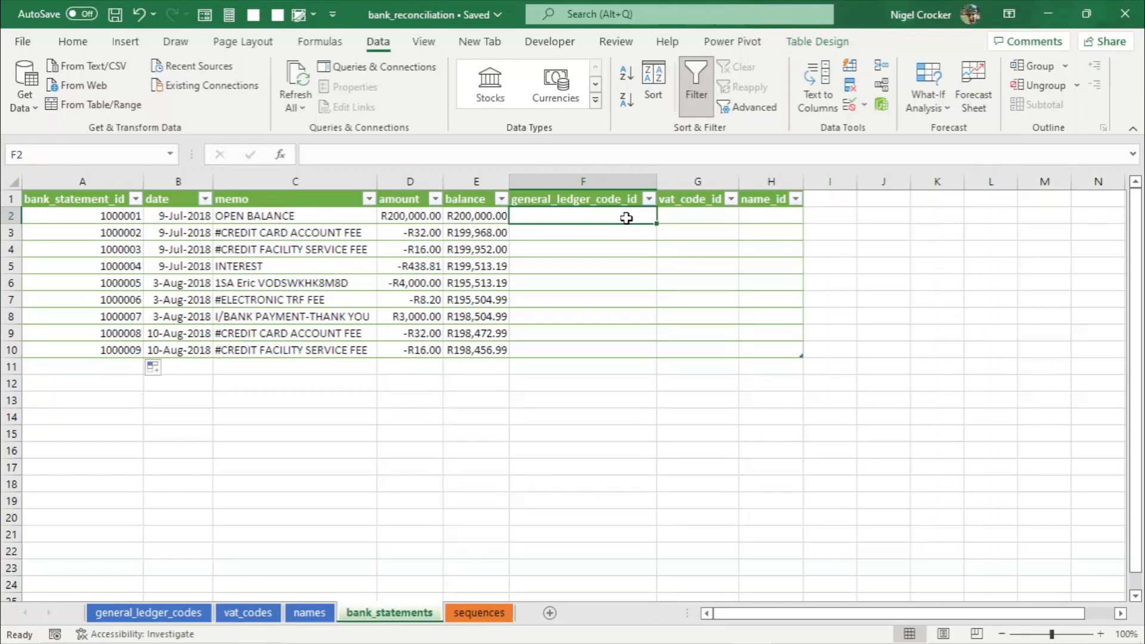
{"action": "left_click", "coordinate": [149, 613]}
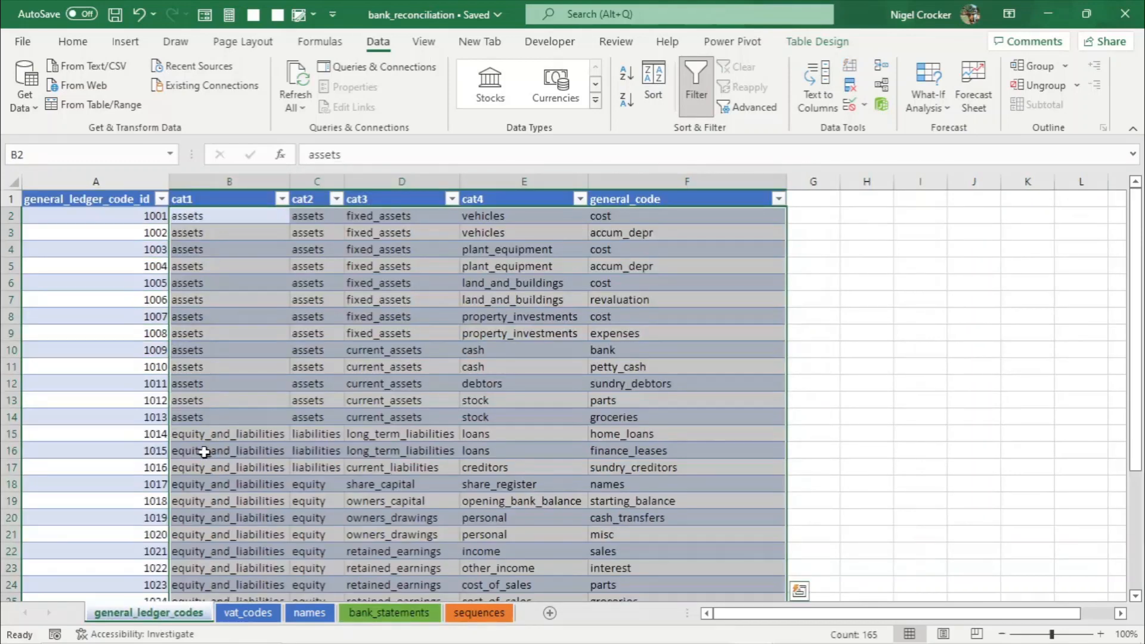
{"action": "left_click", "coordinate": [389, 613]}
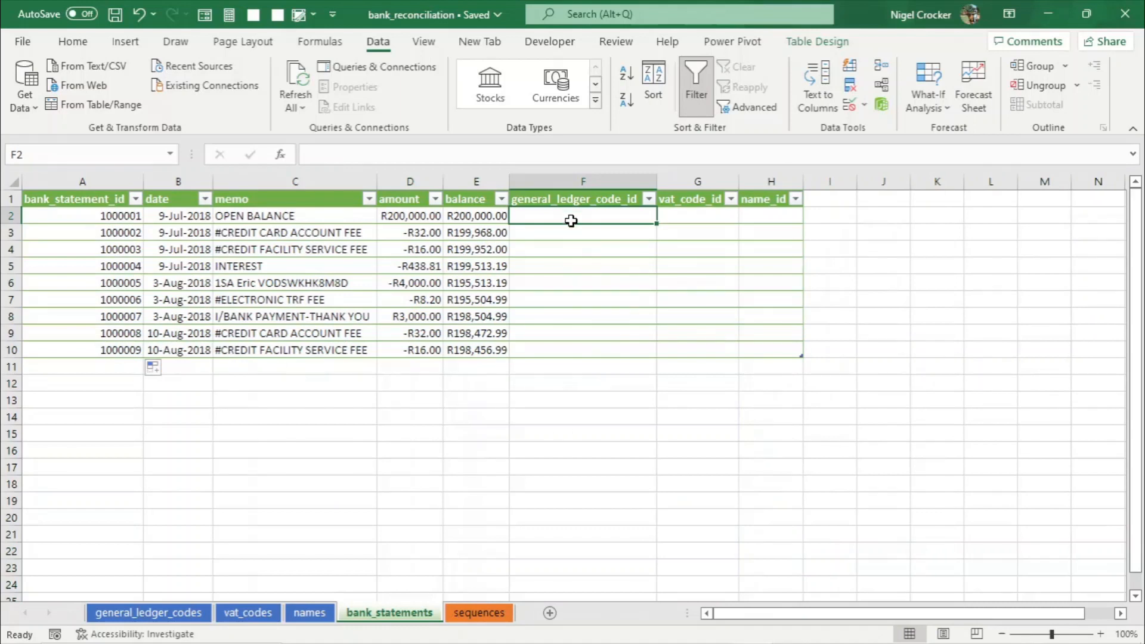
- Restrict the general_ledger_code_id cells to a dropdown list sourced from the general_ledger_code_id name
{"action": "left_click_drag", "start_coordinate": [571, 220], "coordinate": [561, 353]}
{"action": "left_click", "coordinate": [864, 105]}
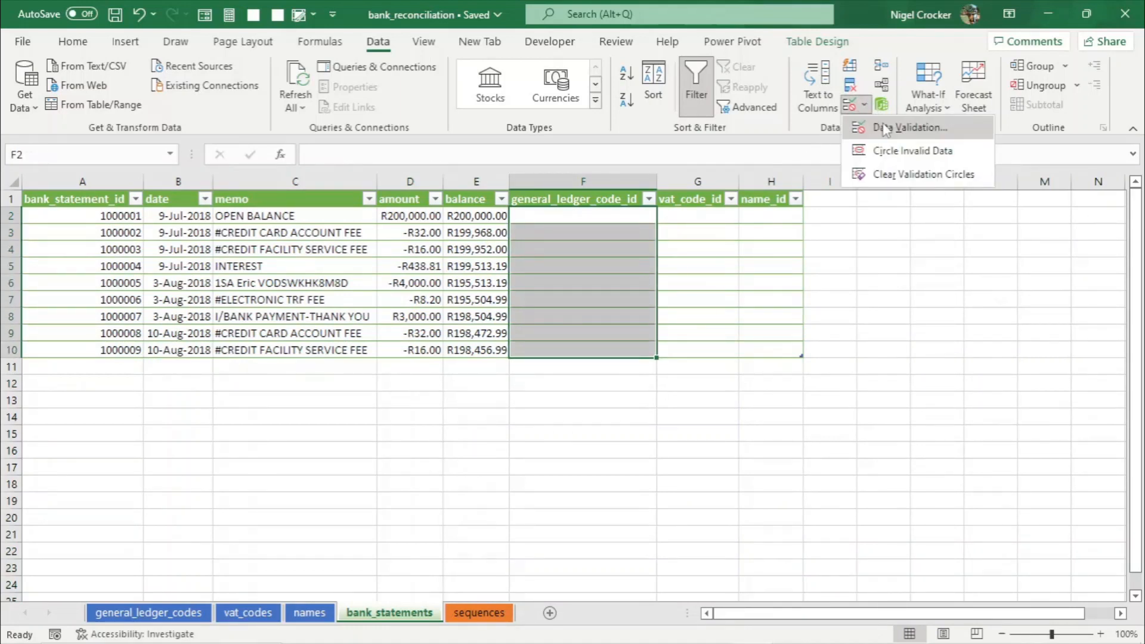
{"action": "left_click", "coordinate": [883, 128]}
{"action": "left_click", "coordinate": [465, 398]}
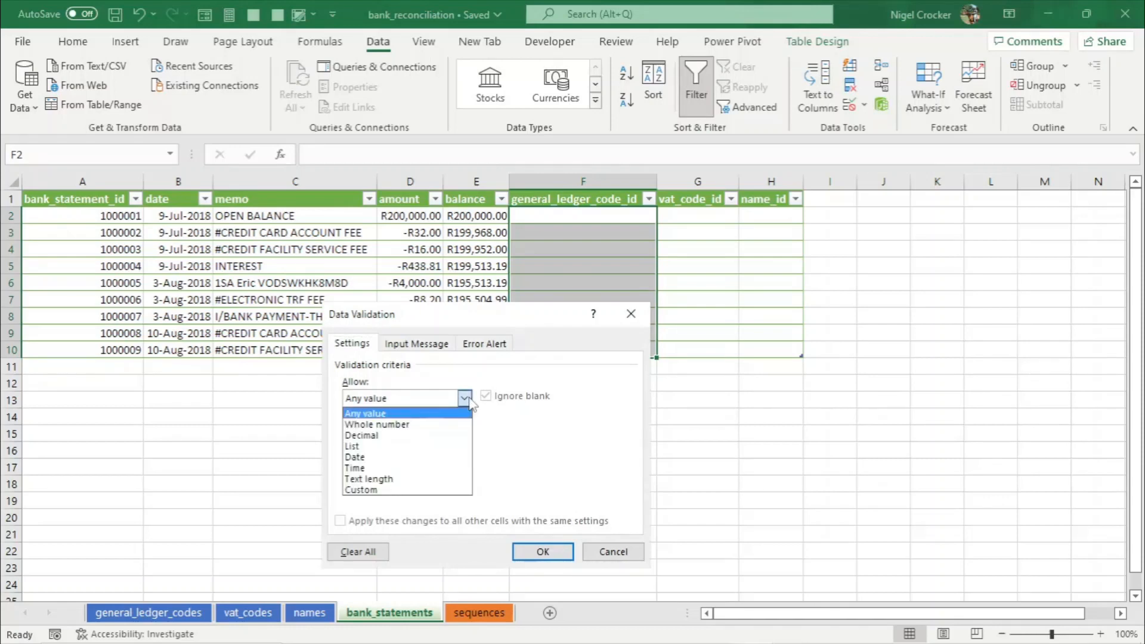
{"action": "left_click", "coordinate": [367, 447]}
{"action": "left_click", "coordinate": [363, 467]}
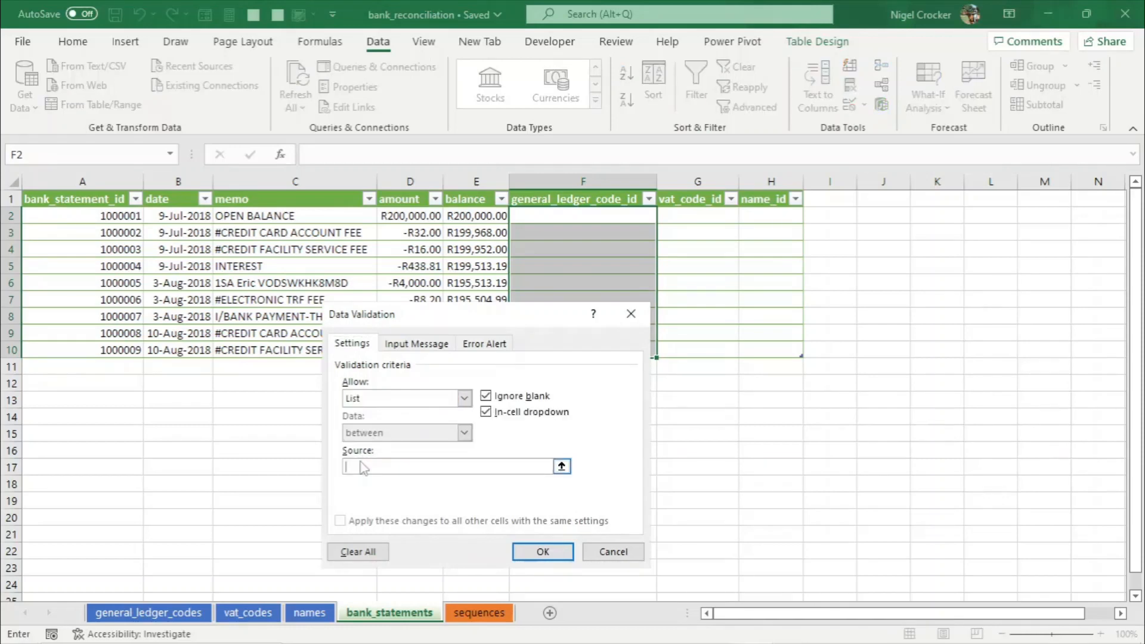
{"action": "key", "text": "F3"}
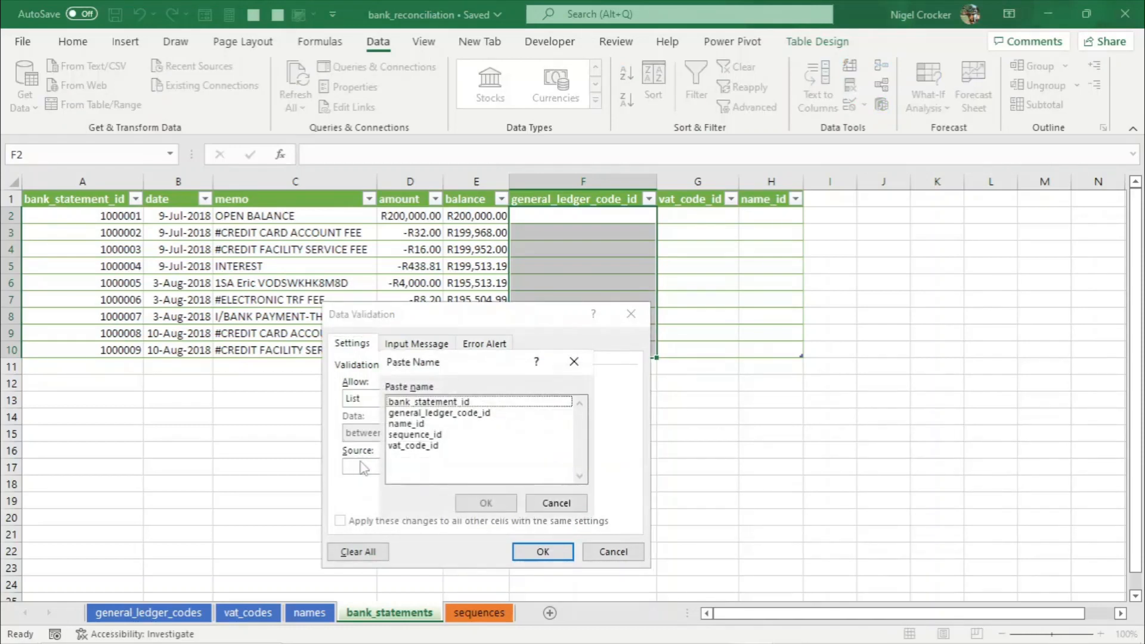
{"action": "left_click", "coordinate": [458, 413]}
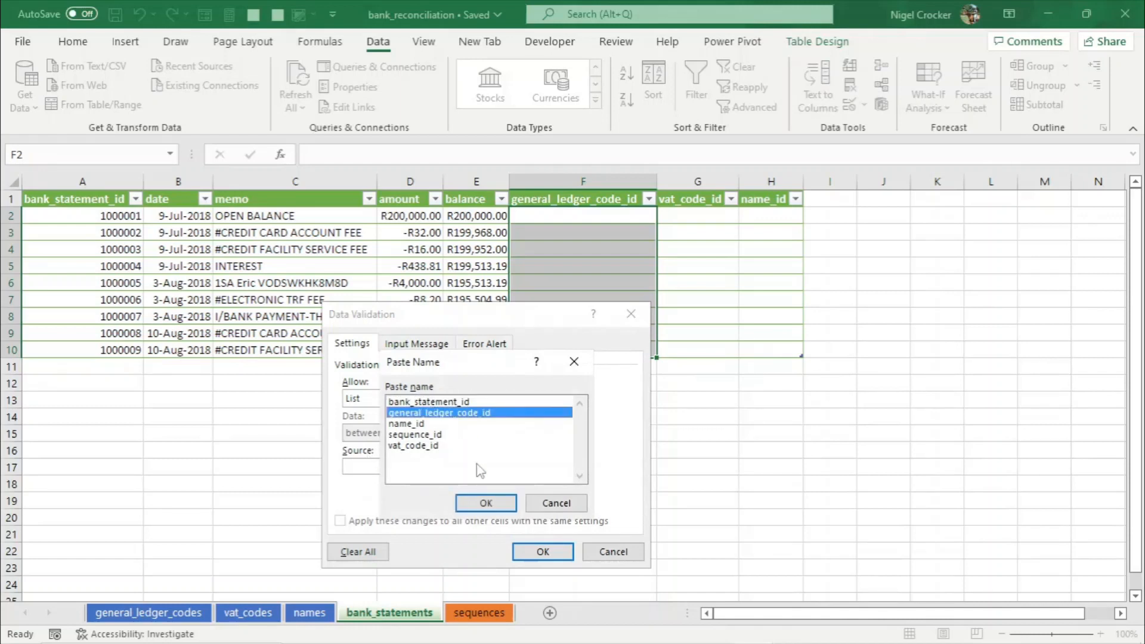
{"action": "left_click", "coordinate": [486, 503]}
{"action": "left_click", "coordinate": [544, 550]}
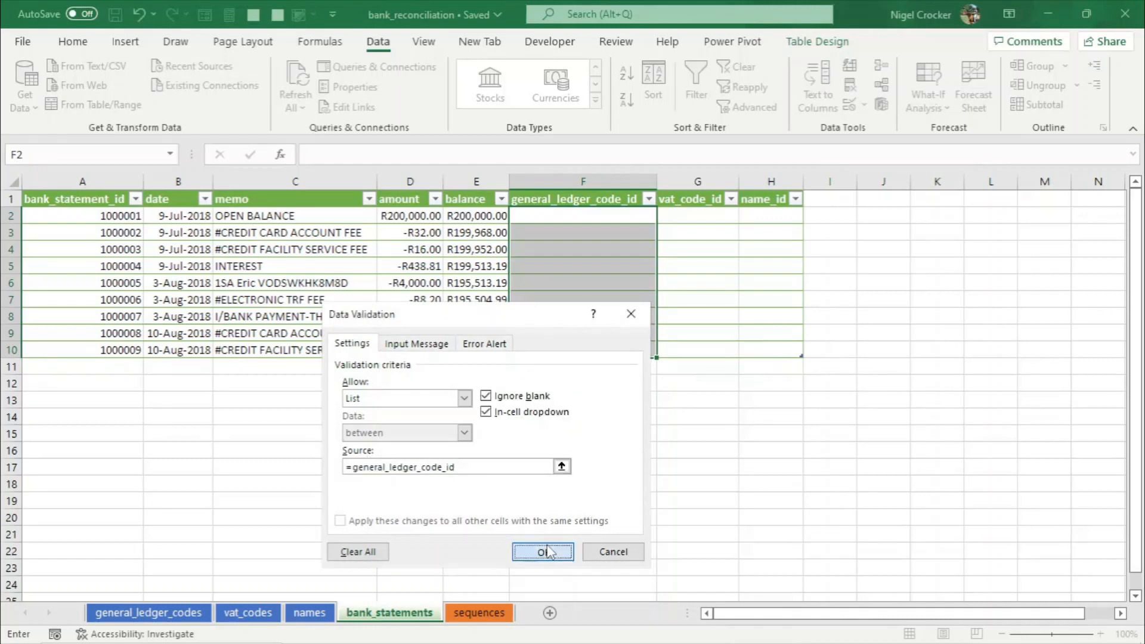
{"action": "left_click", "coordinate": [636, 236]}
{"action": "left_click", "coordinate": [663, 233]}
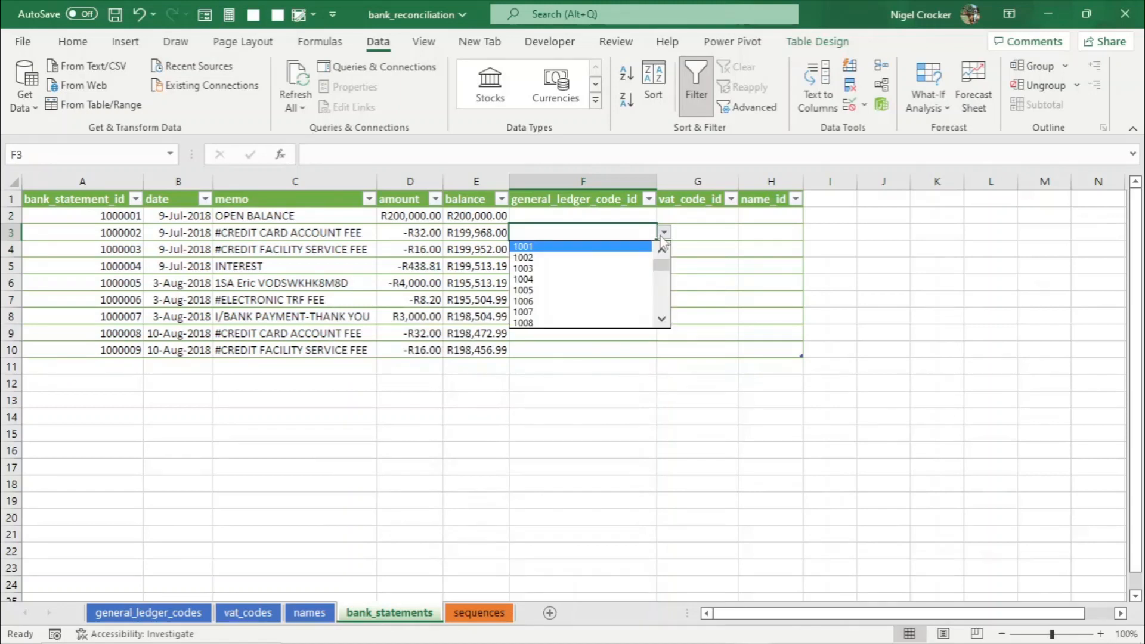
{"action": "key", "text": "Escape"}
- Restrict the vat_code_id cells to a dropdown list sourced from the vat_code_id name
{"action": "left_click_drag", "start_coordinate": [693, 222], "coordinate": [680, 351]}
{"action": "left_click", "coordinate": [864, 106]}
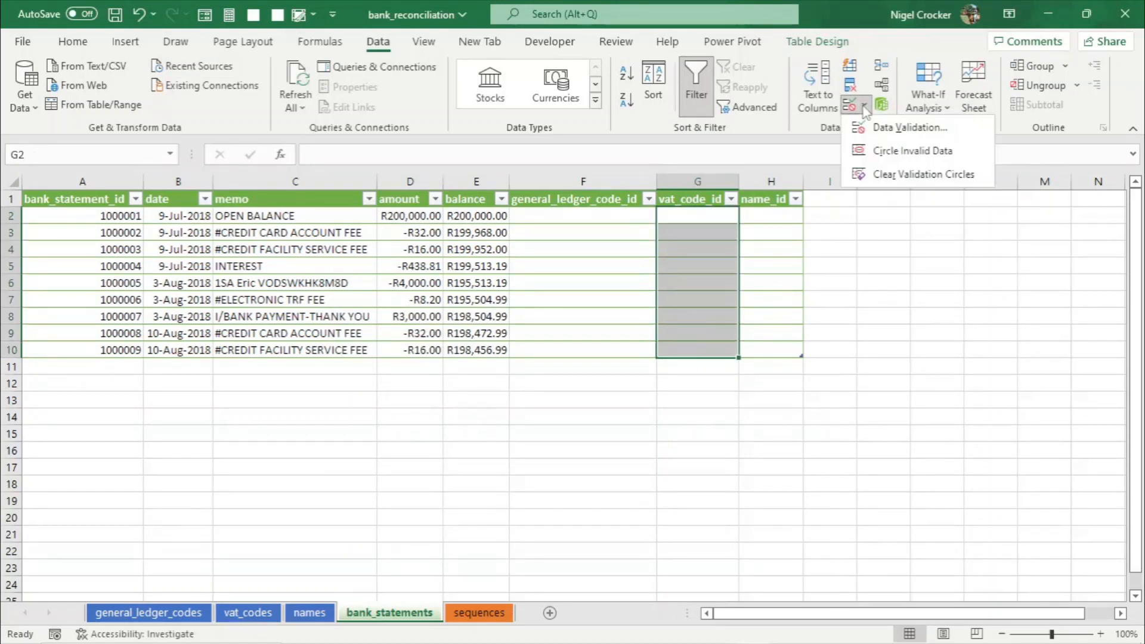
{"action": "left_click", "coordinate": [884, 124]}
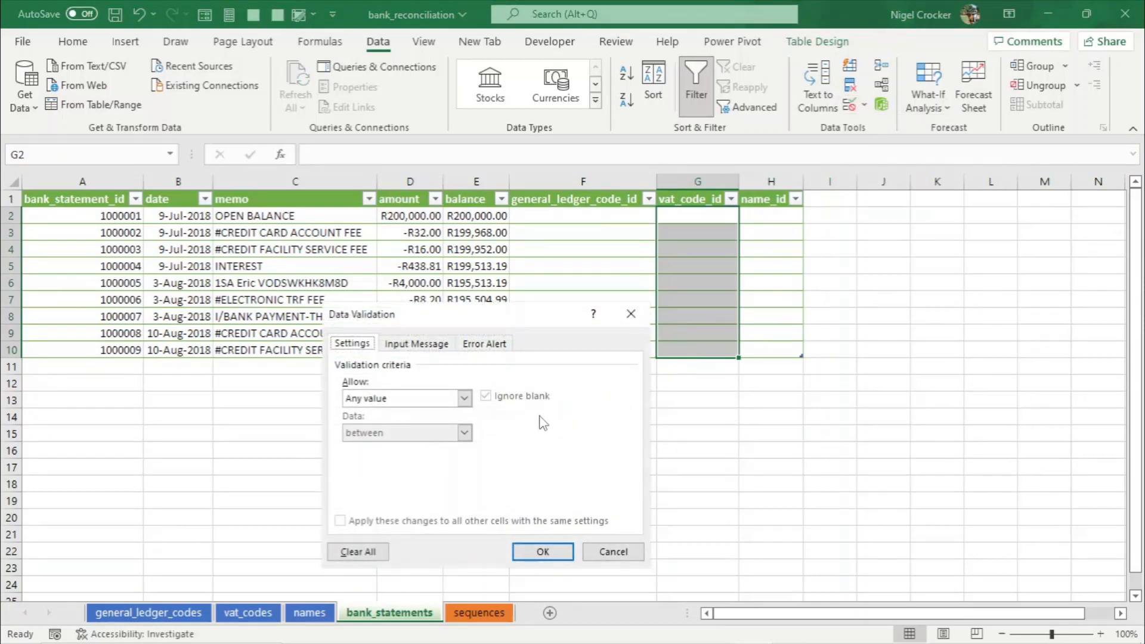
{"action": "left_click", "coordinate": [464, 398]}
{"action": "left_click", "coordinate": [366, 447]}
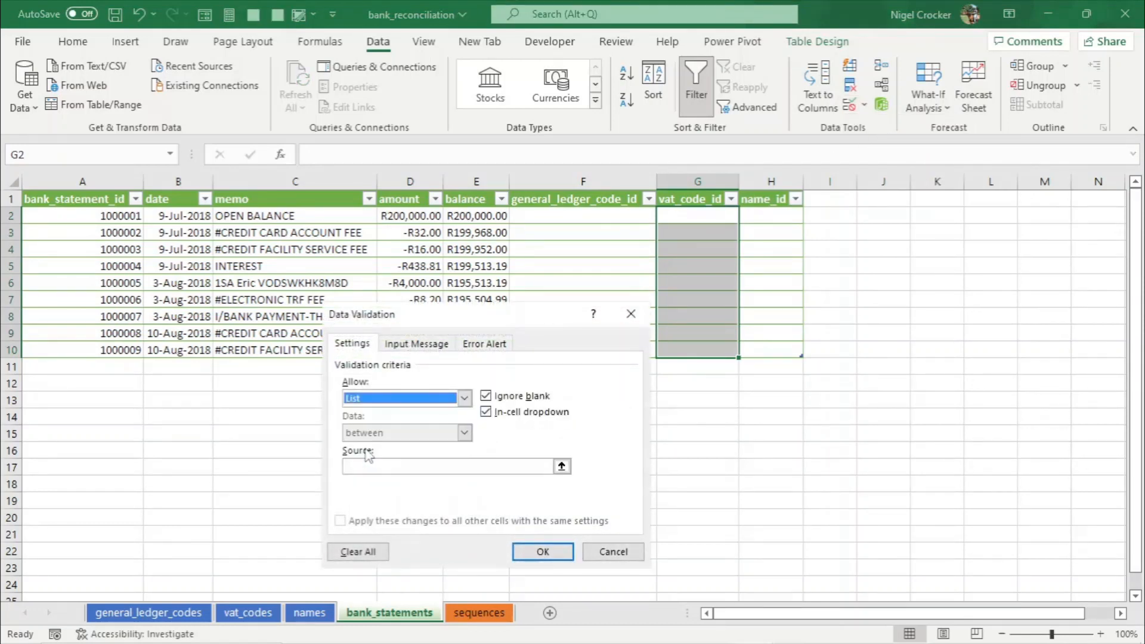
{"action": "left_click", "coordinate": [476, 466]}
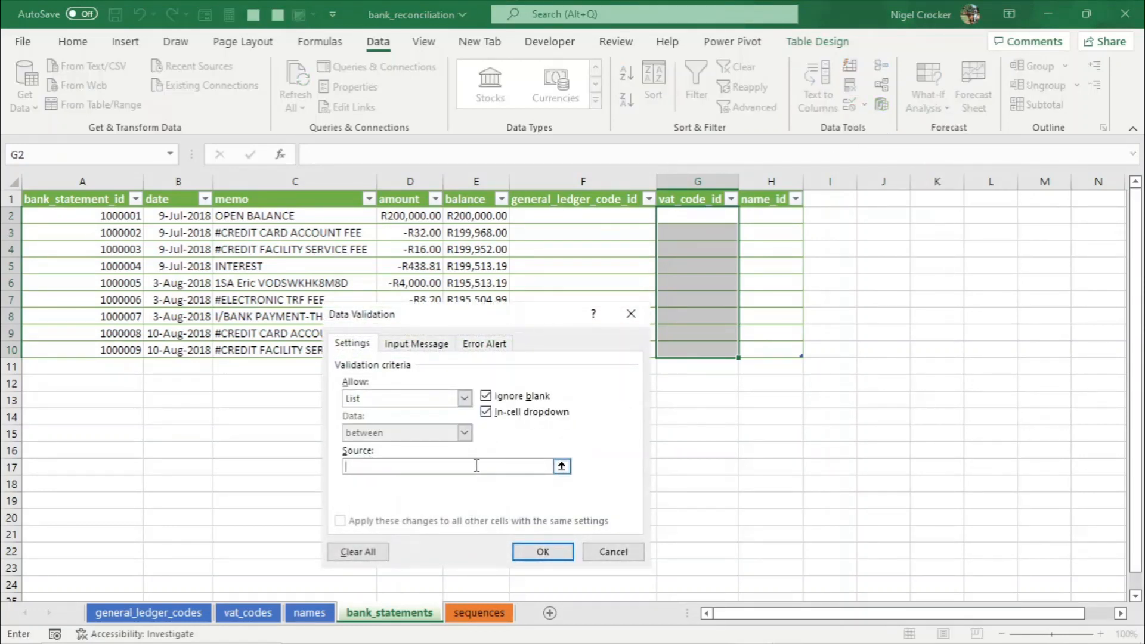
{"action": "key", "text": "F3"}
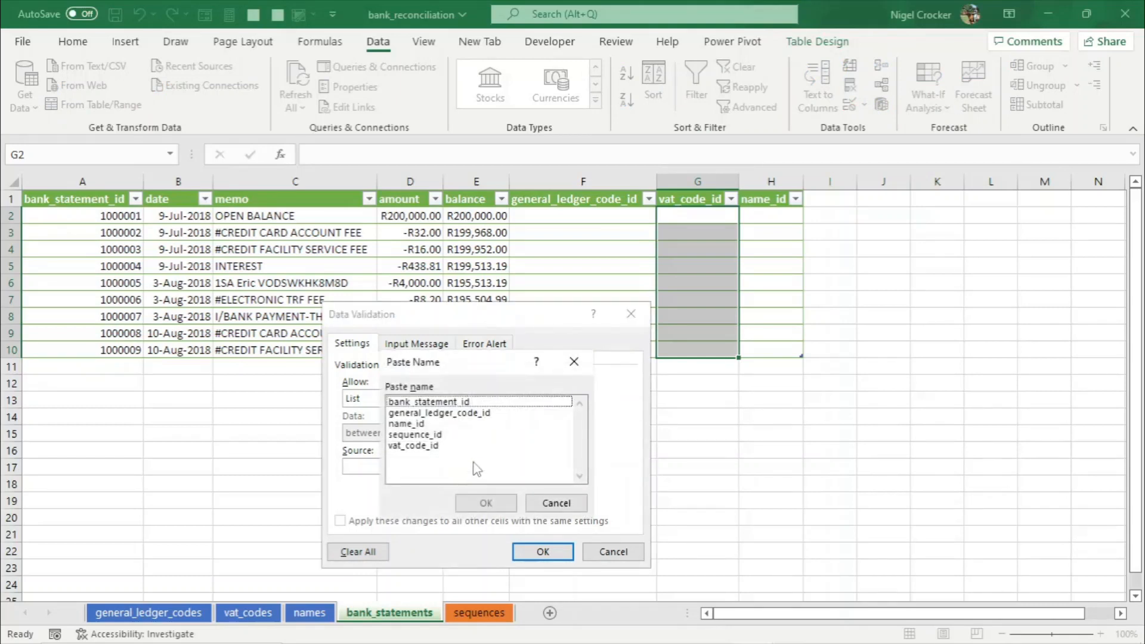
{"action": "left_click", "coordinate": [416, 446]}
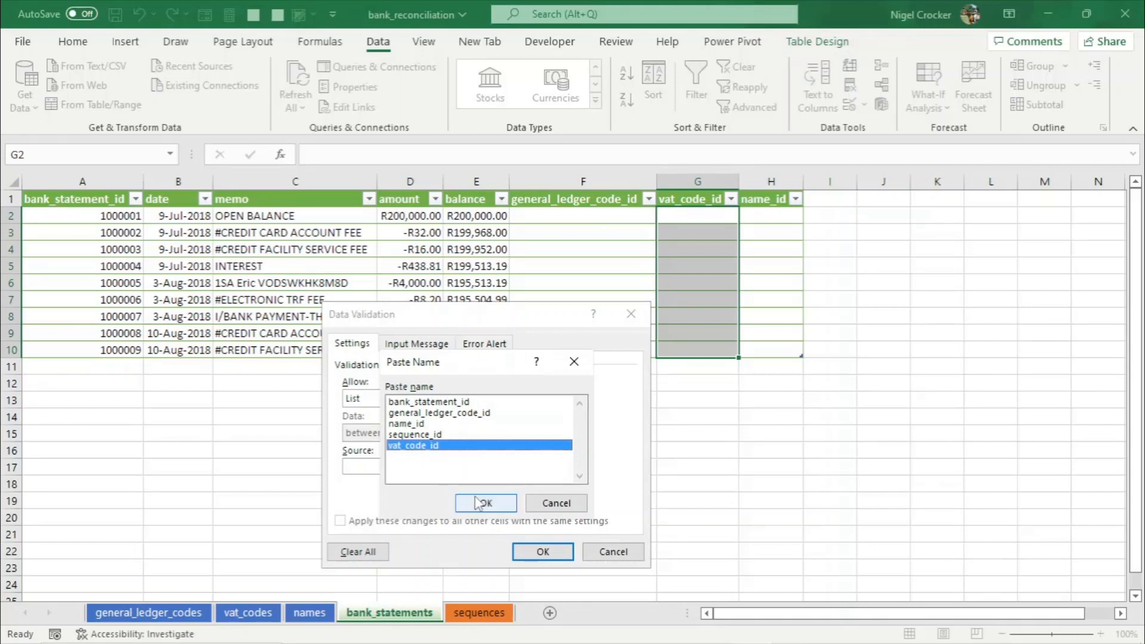
{"action": "left_click", "coordinate": [478, 503]}
{"action": "left_click", "coordinate": [540, 551]}
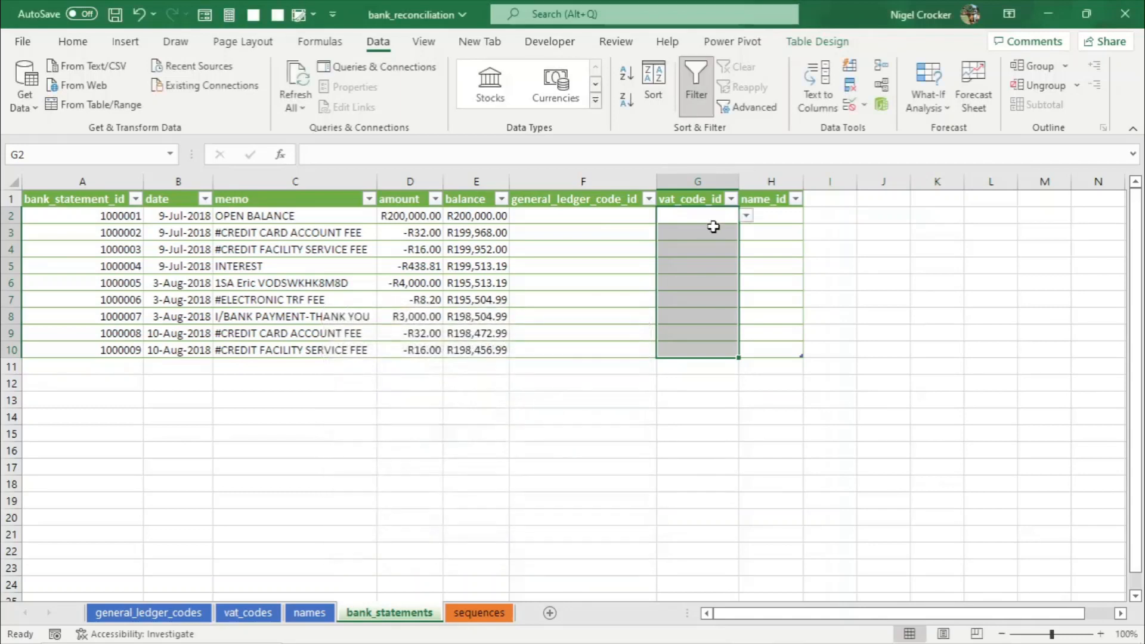
{"action": "left_click", "coordinate": [746, 216]}
{"action": "left_click", "coordinate": [746, 216]}
{"action": "left_click", "coordinate": [693, 247]}
{"action": "left_click", "coordinate": [746, 249]}
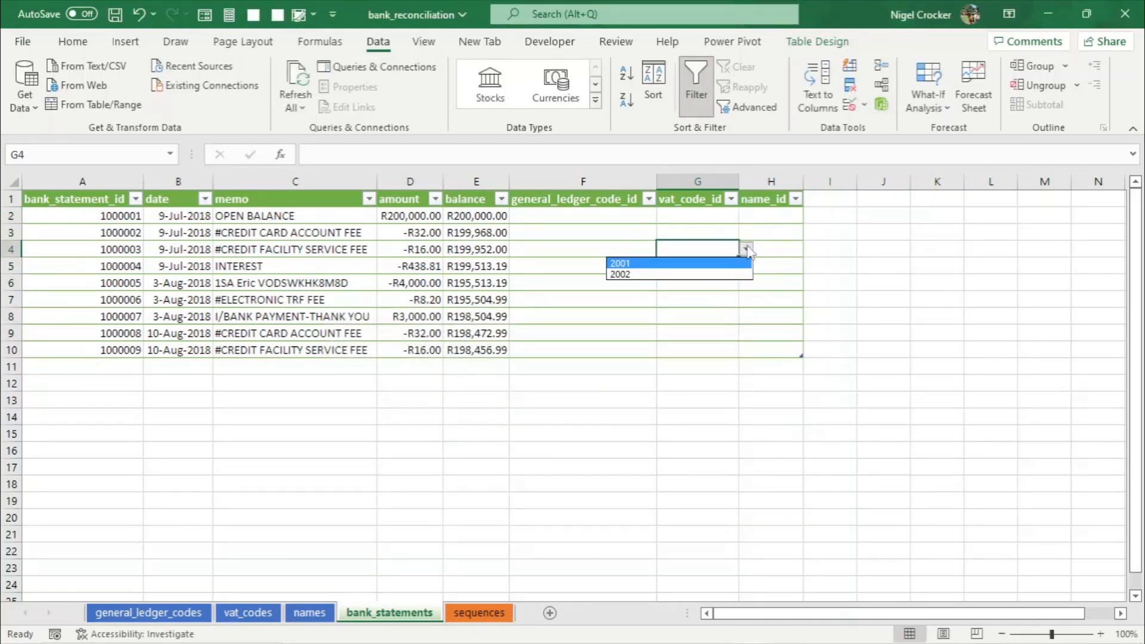
{"action": "left_click", "coordinate": [747, 249]}
- Restrict the name_id cells to a dropdown list sourced from the name_id name
{"action": "left_click", "coordinate": [751, 217]}
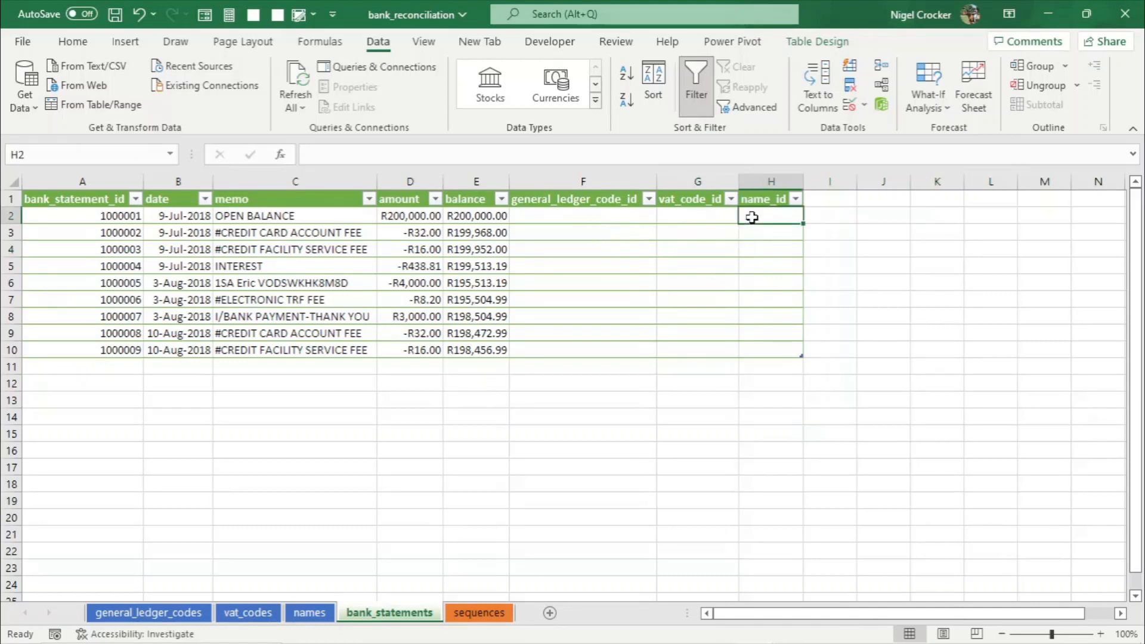
{"action": "left_click_drag", "start_coordinate": [752, 217], "coordinate": [760, 349]}
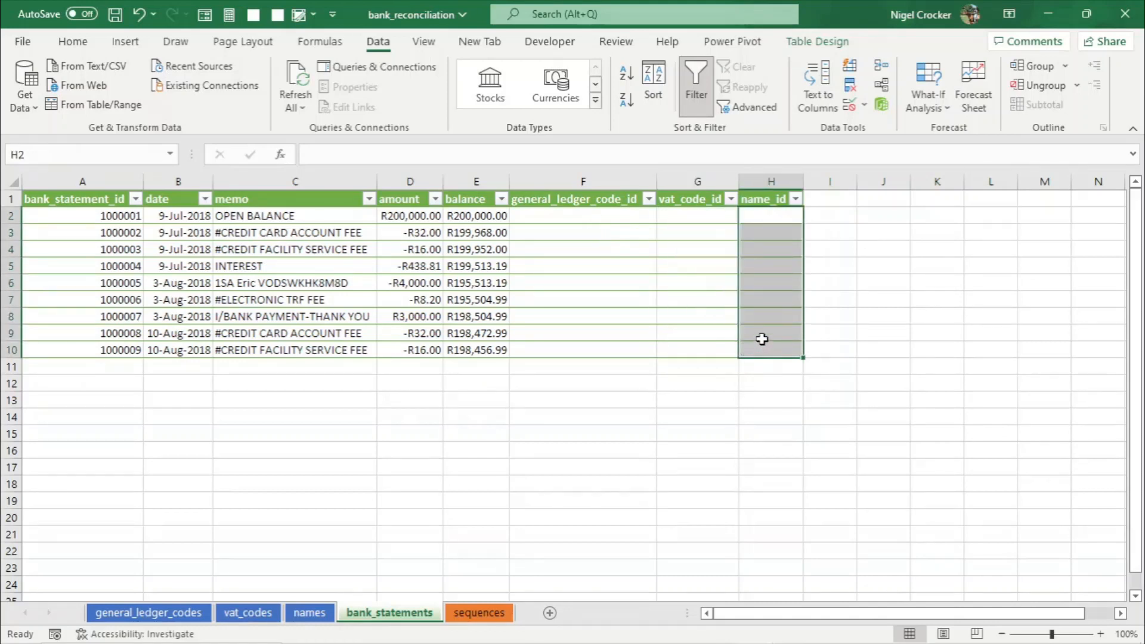
{"action": "left_click", "coordinate": [864, 105]}
{"action": "left_click", "coordinate": [903, 125]}
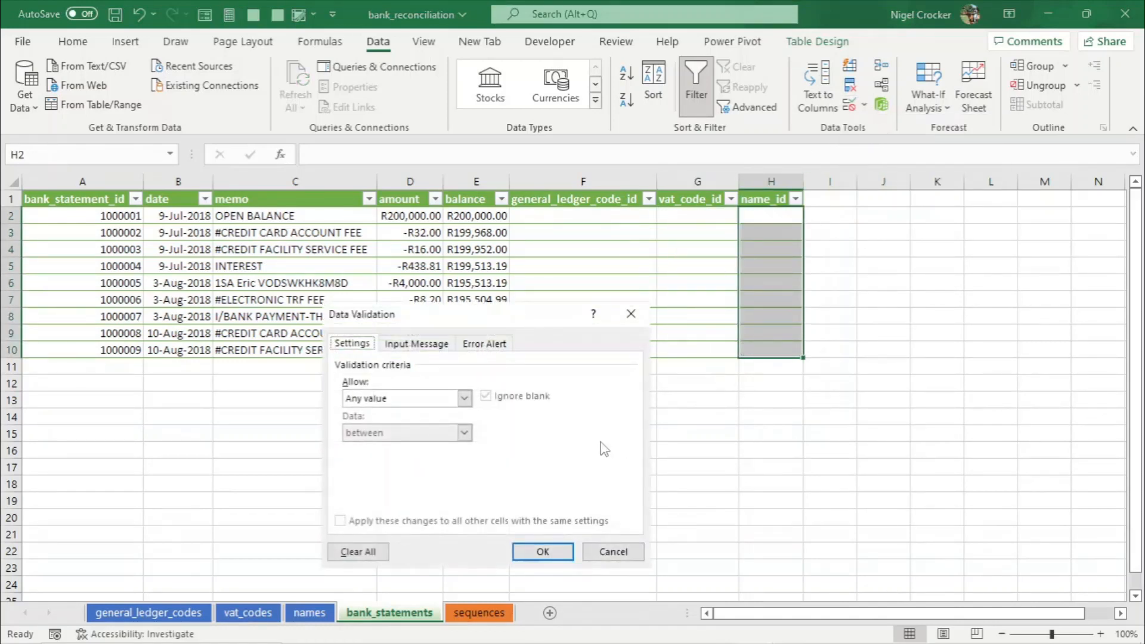
{"action": "left_click", "coordinate": [464, 399]}
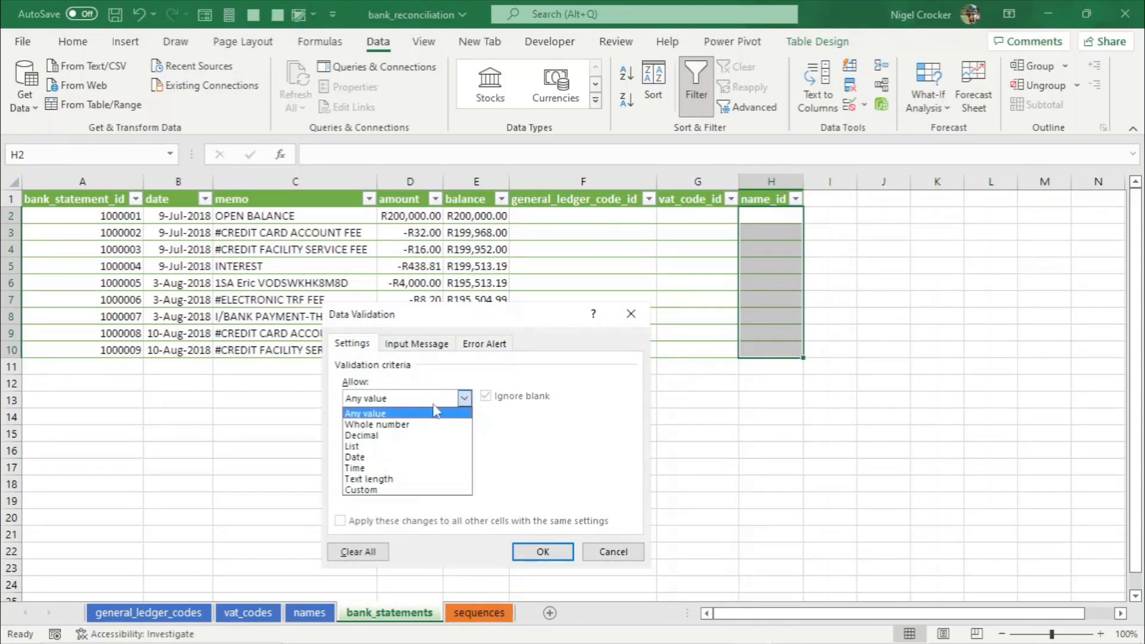
{"action": "left_click", "coordinate": [366, 447]}
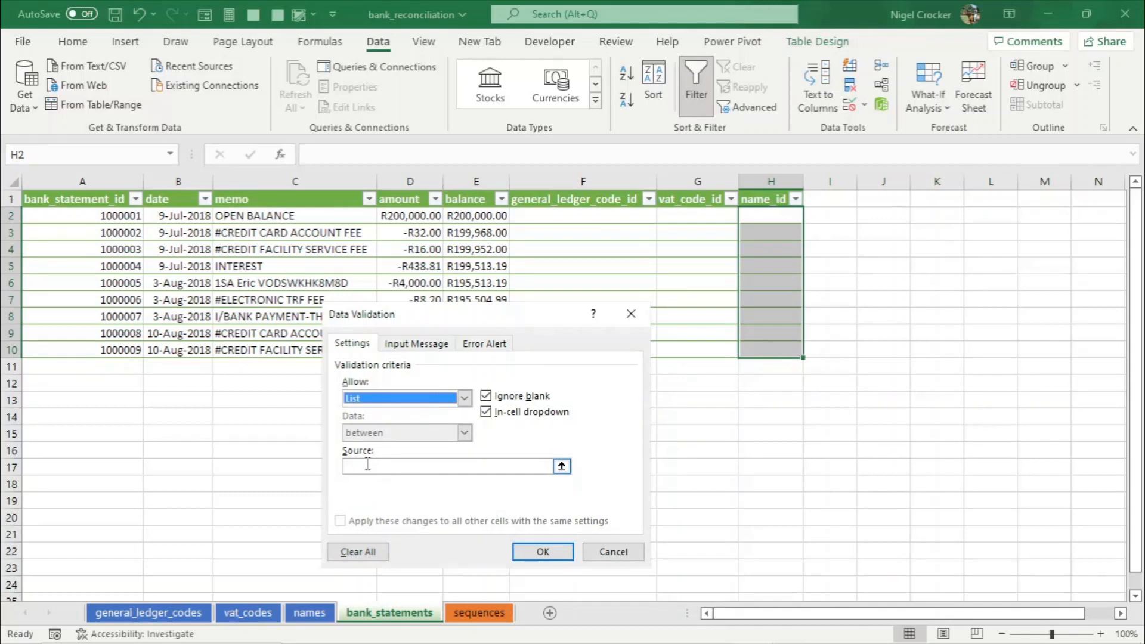
{"action": "left_click", "coordinate": [368, 465]}
{"action": "key", "text": "F3"}
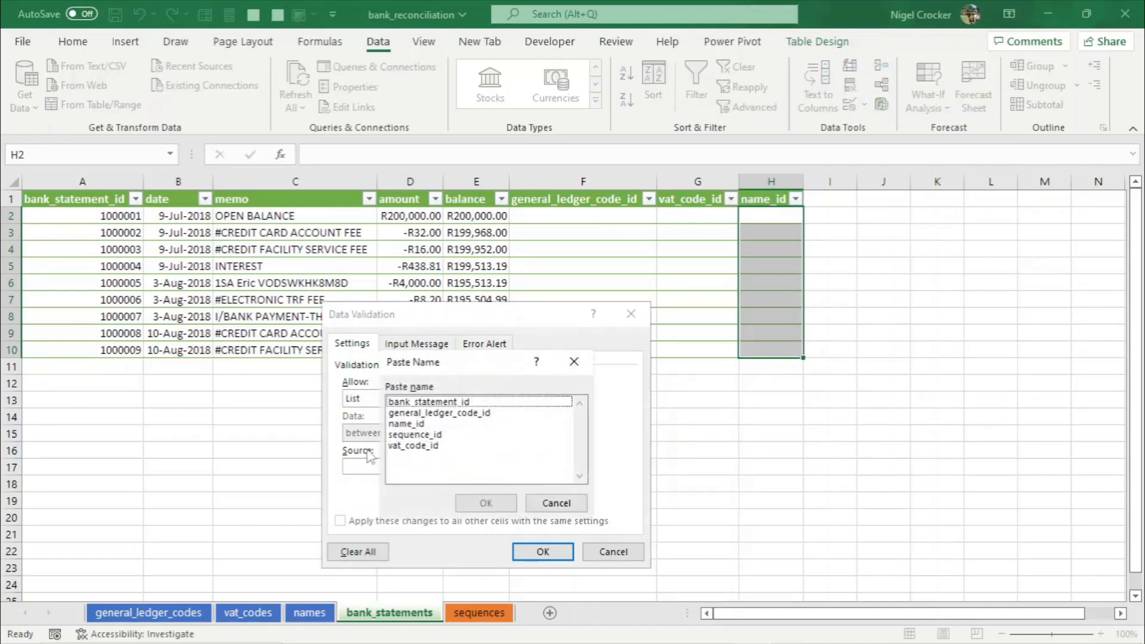
{"action": "left_click", "coordinate": [404, 426]}
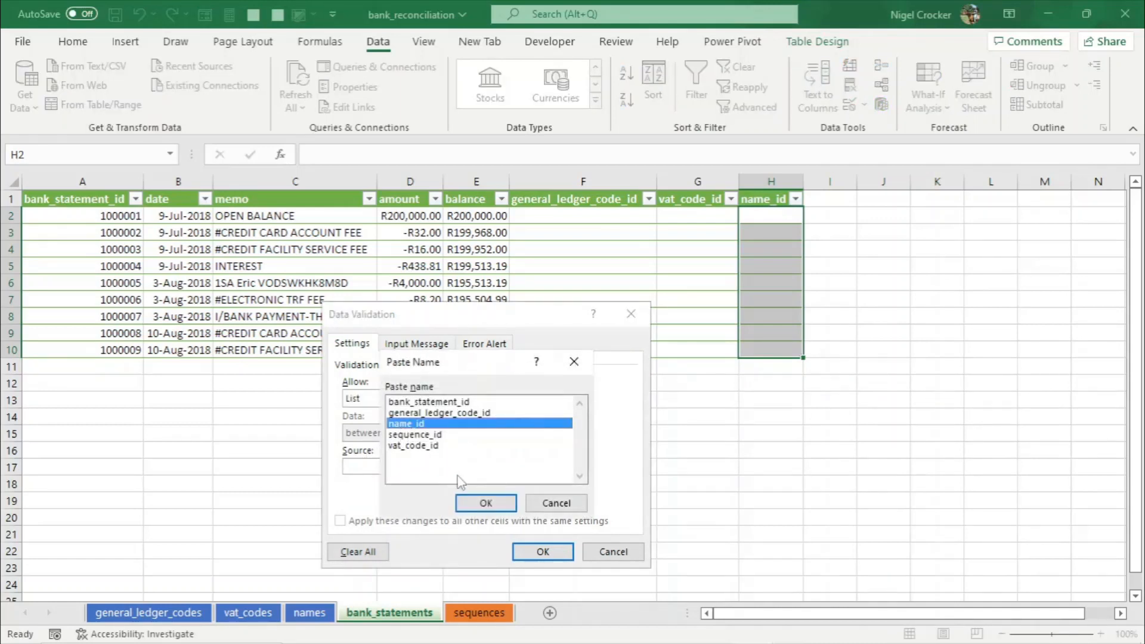
{"action": "left_click", "coordinate": [487, 502]}
{"action": "left_click", "coordinate": [527, 551]}
- Check the dropdown lists in the three ID columns of the bank_statements table
{"action": "left_click", "coordinate": [743, 300]}
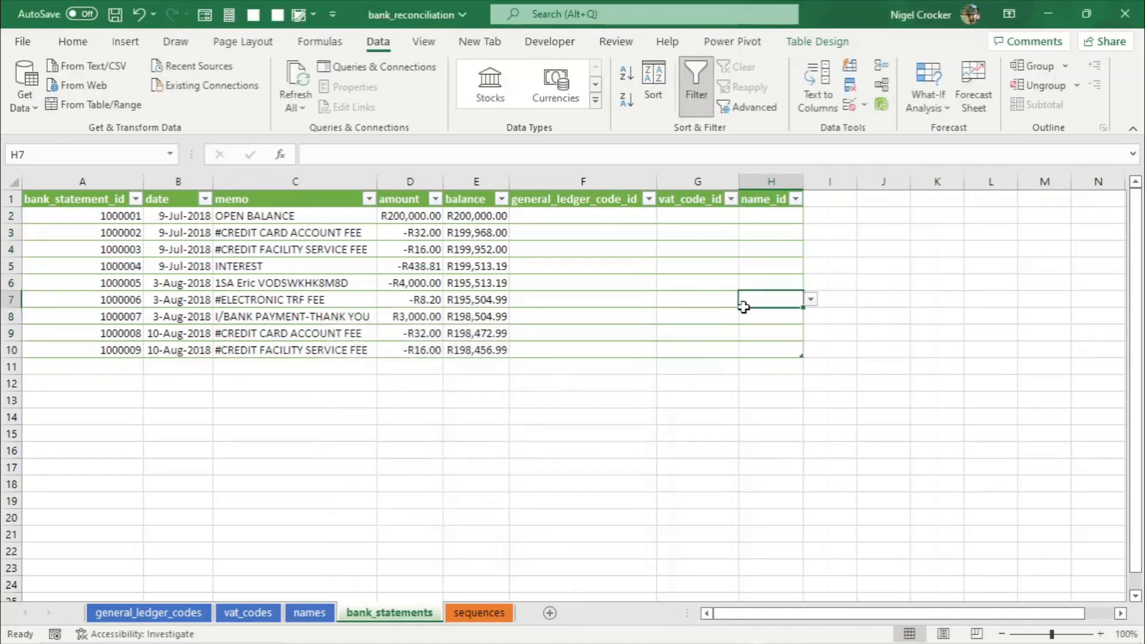
{"action": "left_click", "coordinate": [796, 216]}
{"action": "left_click", "coordinate": [811, 217]}
{"action": "left_click", "coordinate": [812, 215]}
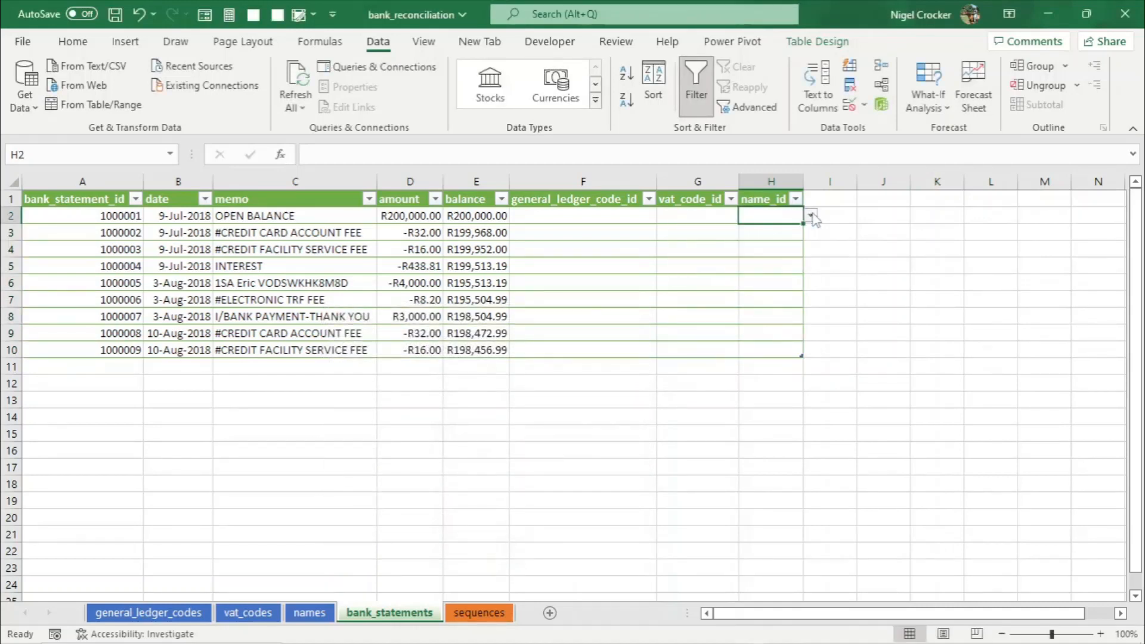
{"action": "left_click", "coordinate": [678, 298]}
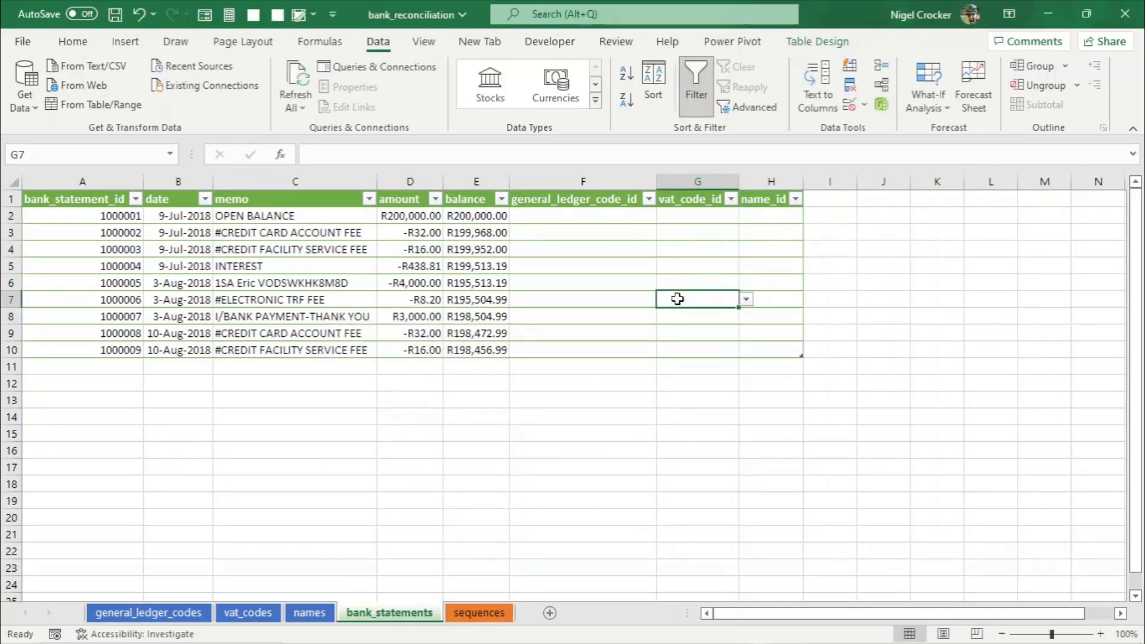
{"action": "left_click", "coordinate": [607, 348]}
{"action": "left_click", "coordinate": [620, 380]}
{"action": "left_click", "coordinate": [624, 431]}
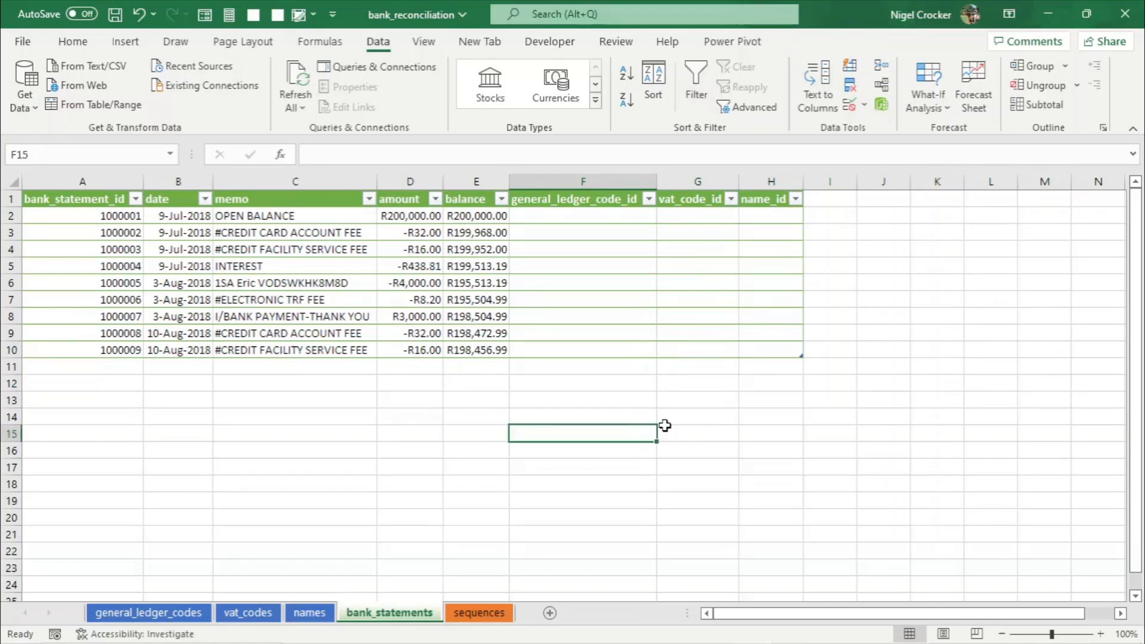
{"action": "left_click", "coordinate": [667, 405]}
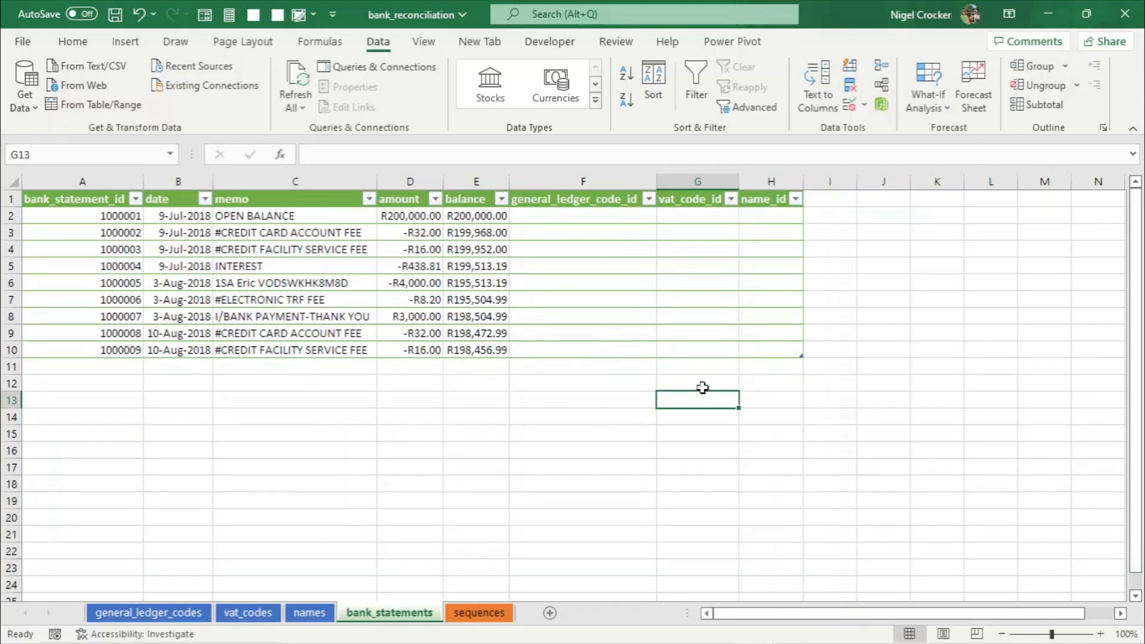
{"action": "left_click", "coordinate": [624, 351]}
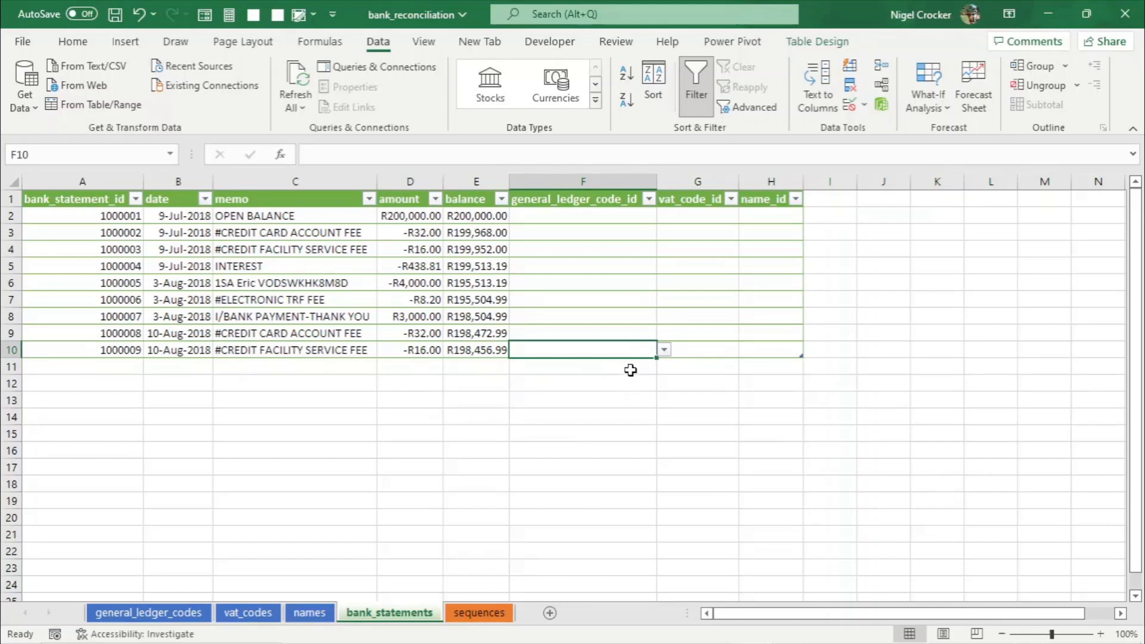
{"action": "left_click", "coordinate": [680, 353]}
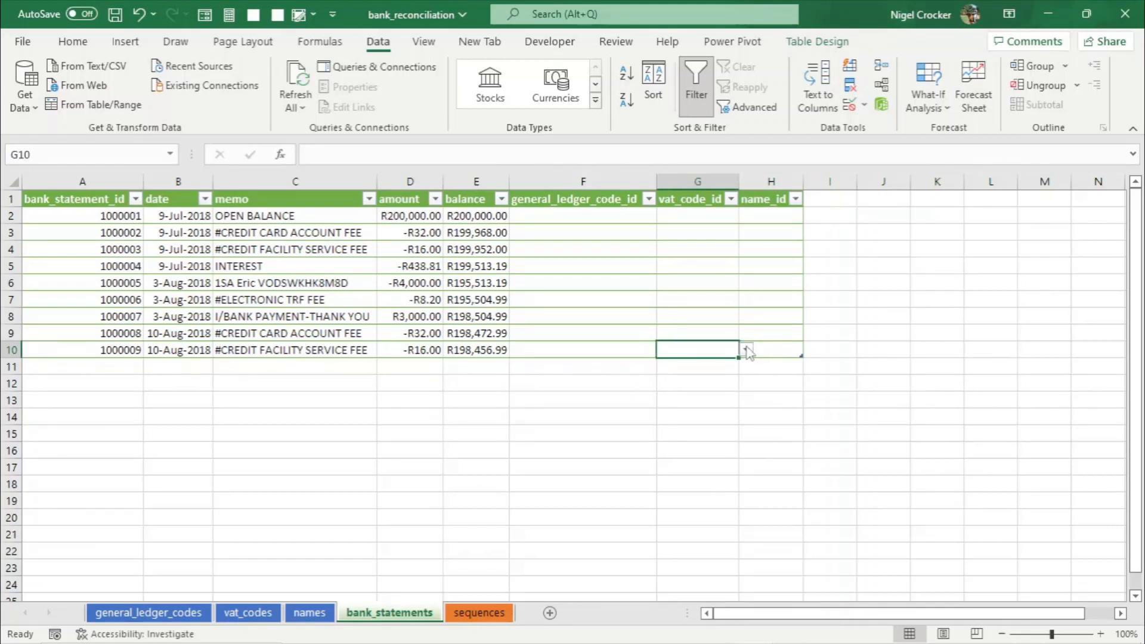
{"action": "left_click", "coordinate": [632, 368]}
{"action": "left_click", "coordinate": [710, 369]}
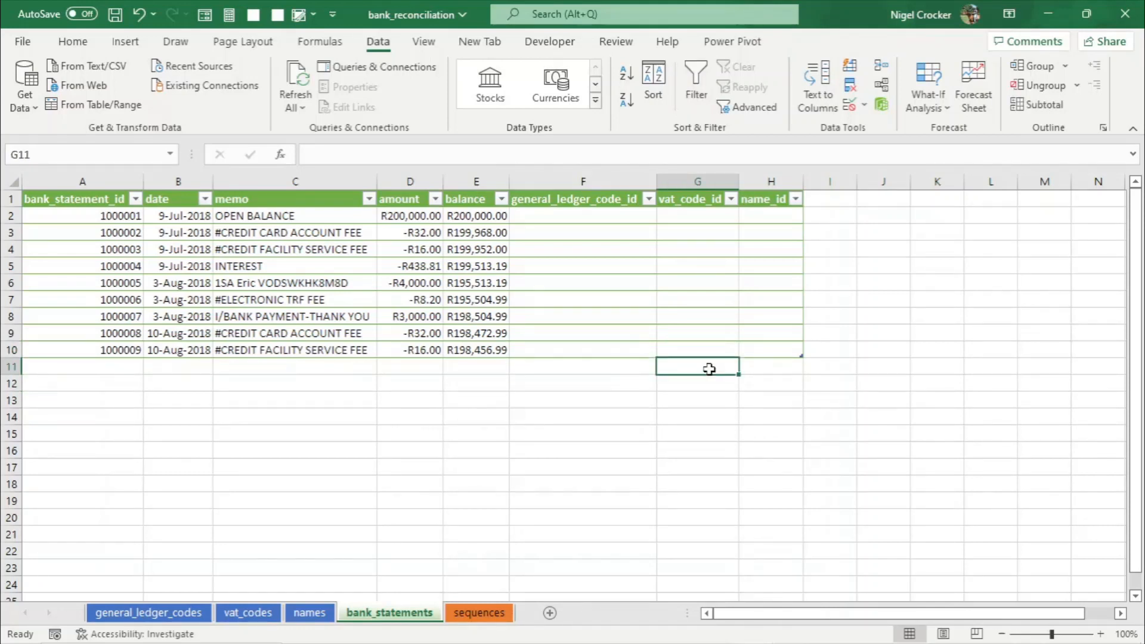
- Copy the next ten statement rows from the bank statements workbook and paste them into the table below the last date
{"action": "key", "text": "alt+Tab"}
{"action": "key", "text": "alt+Tab"}
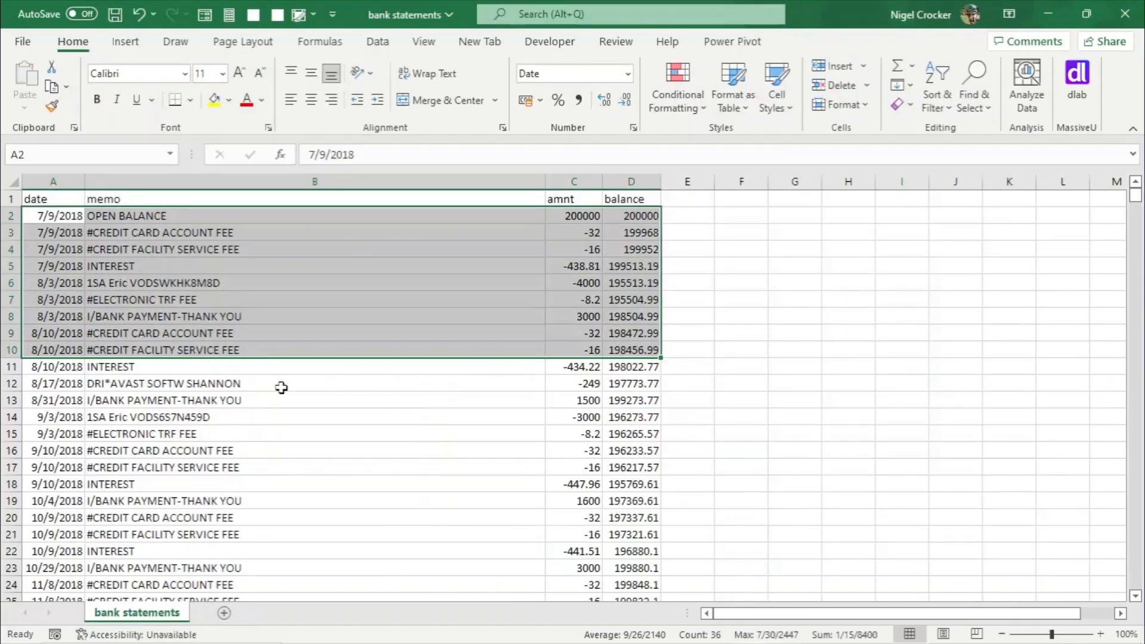
{"action": "left_click_drag", "start_coordinate": [70, 366], "coordinate": [617, 513]}
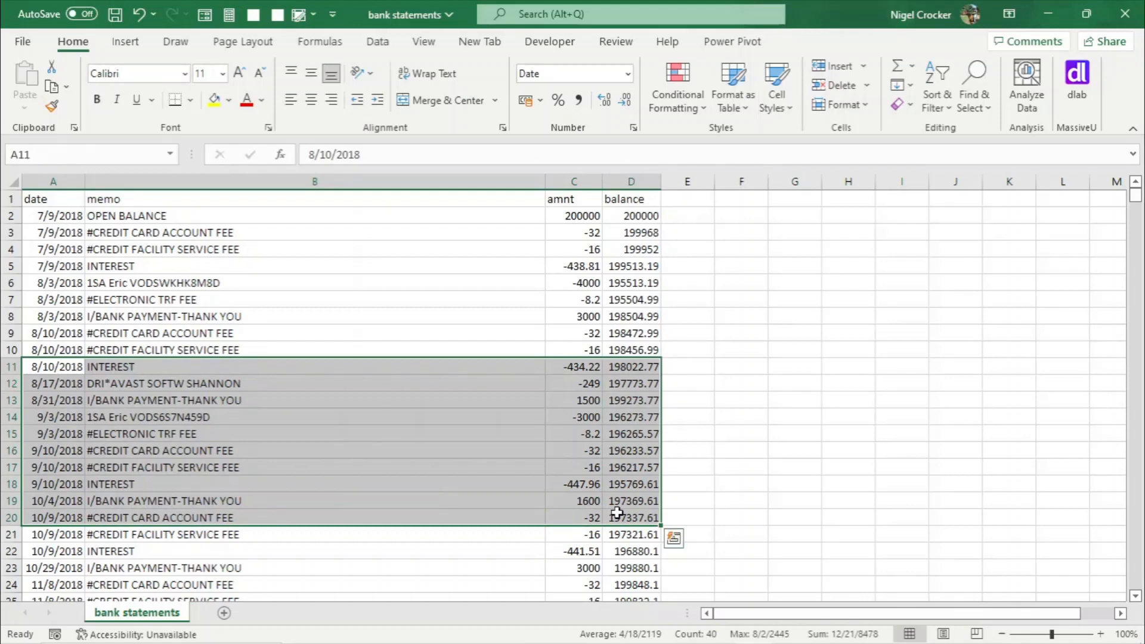
{"action": "key", "text": "ctrl+c"}
{"action": "key", "text": "alt+Tab"}
{"action": "left_click", "coordinate": [178, 367]}
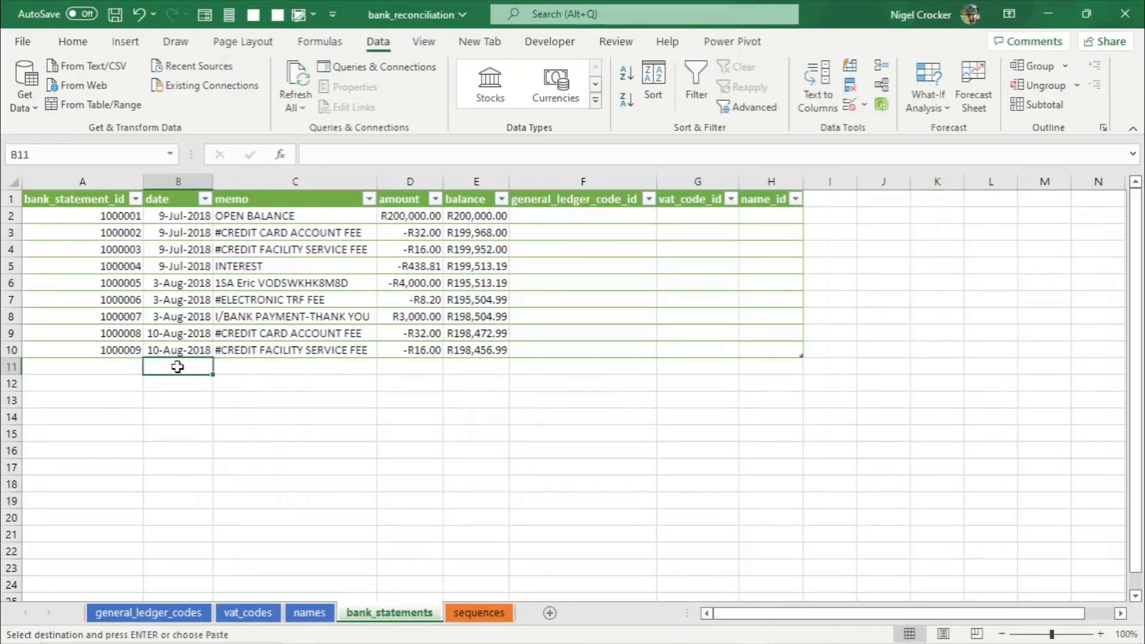
{"action": "right_click", "coordinate": [178, 366]}
{"action": "left_click", "coordinate": [248, 263]}
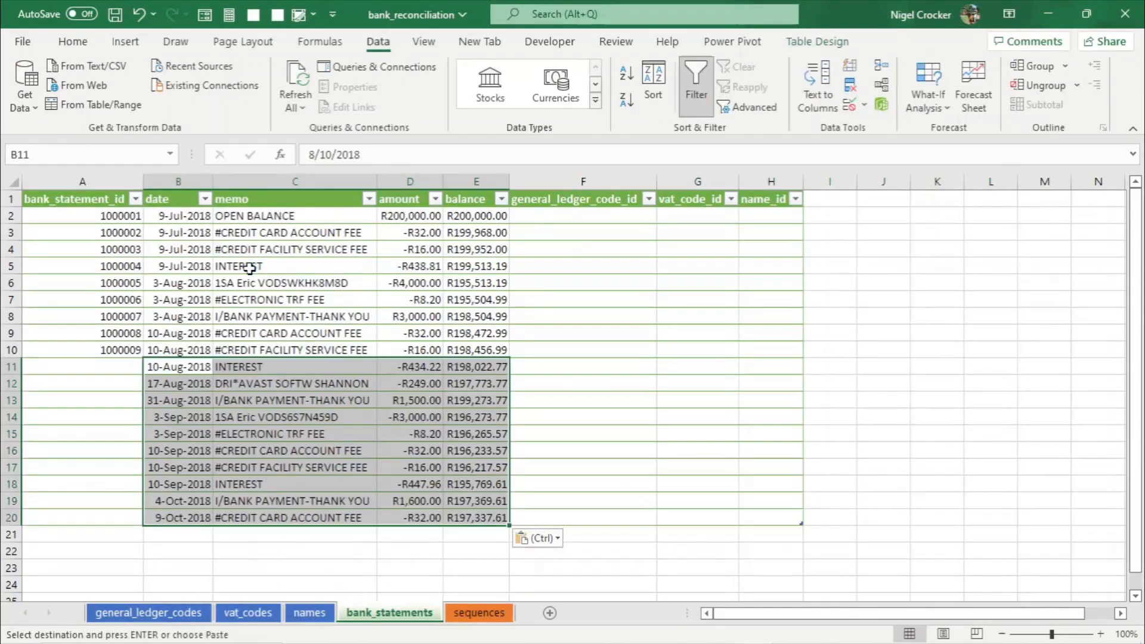
- Check the dropdowns in the three ID columns for the newly pasted rows
{"action": "left_click", "coordinate": [451, 423]}
{"action": "left_click", "coordinate": [578, 397]}
{"action": "left_click", "coordinate": [664, 400]}
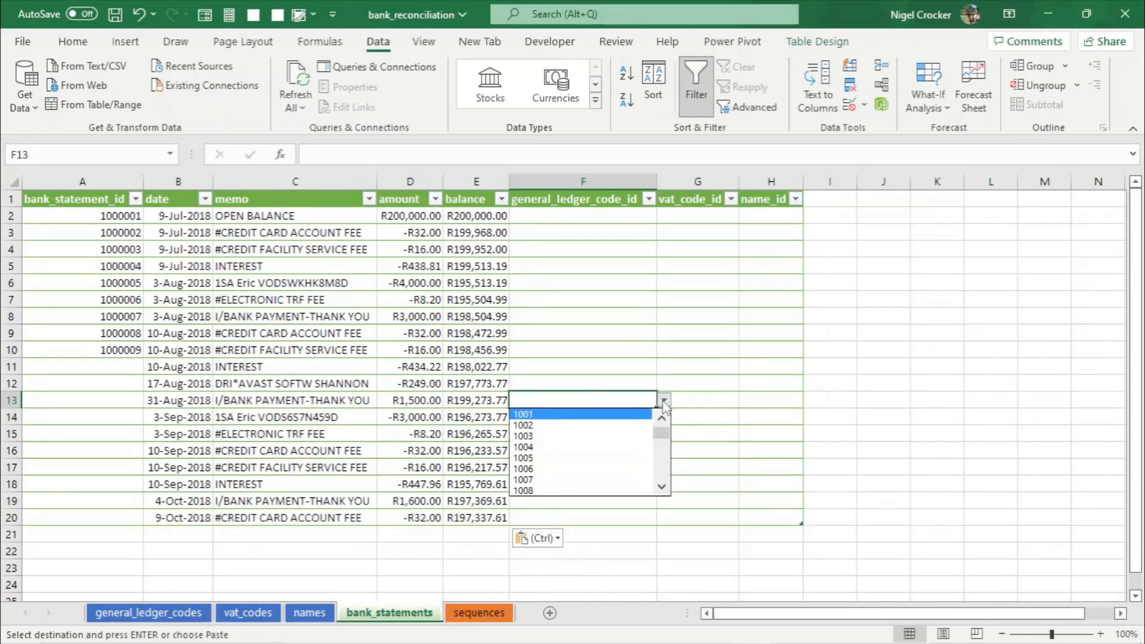
{"action": "left_click", "coordinate": [664, 400]}
{"action": "left_click", "coordinate": [694, 398]}
{"action": "left_click", "coordinate": [746, 400]}
{"action": "left_click", "coordinate": [746, 401]}
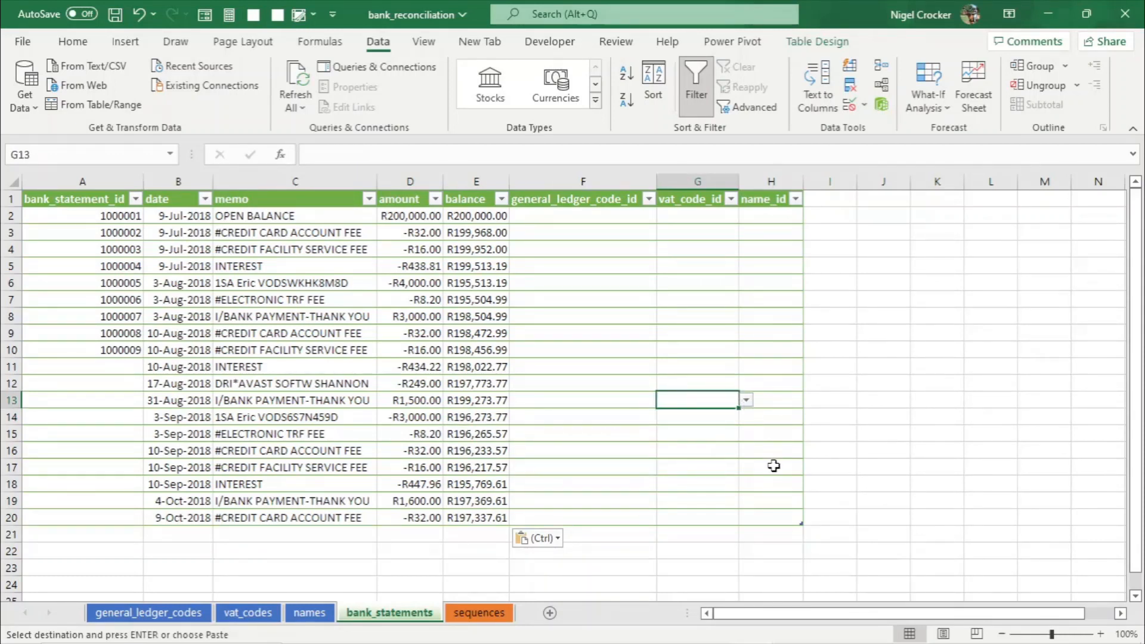
{"action": "left_click", "coordinate": [772, 466]}
{"action": "left_click", "coordinate": [812, 469]}
{"action": "left_click", "coordinate": [812, 469]}
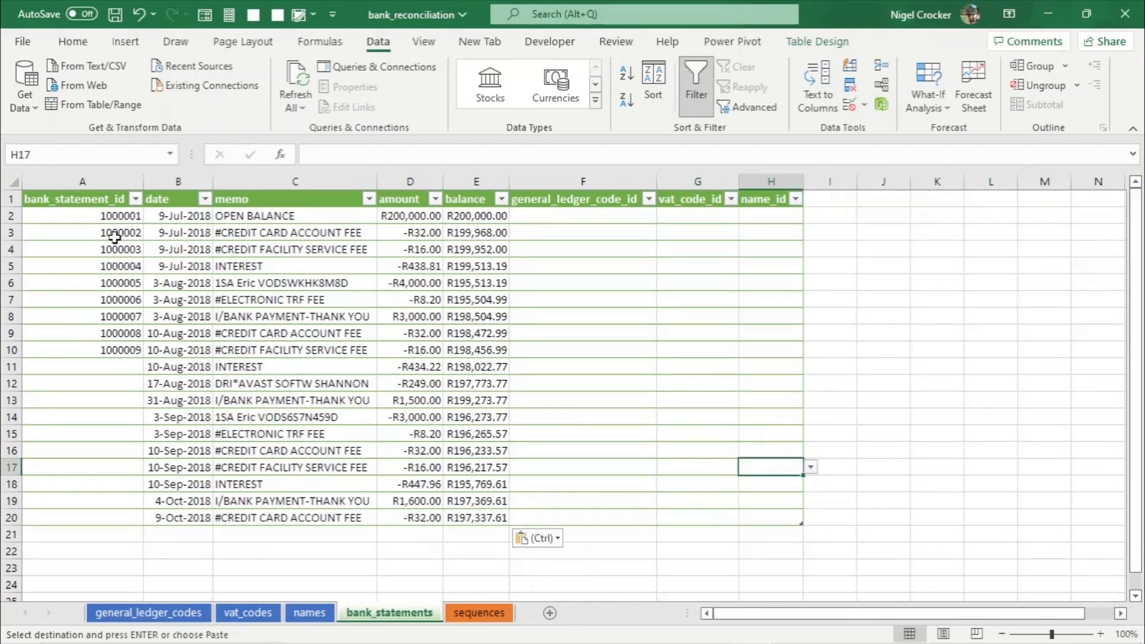
- Extend the bank_statement_id sequence down through row 20 and save the workbook
{"action": "left_click_drag", "start_coordinate": [122, 218], "coordinate": [135, 352]}
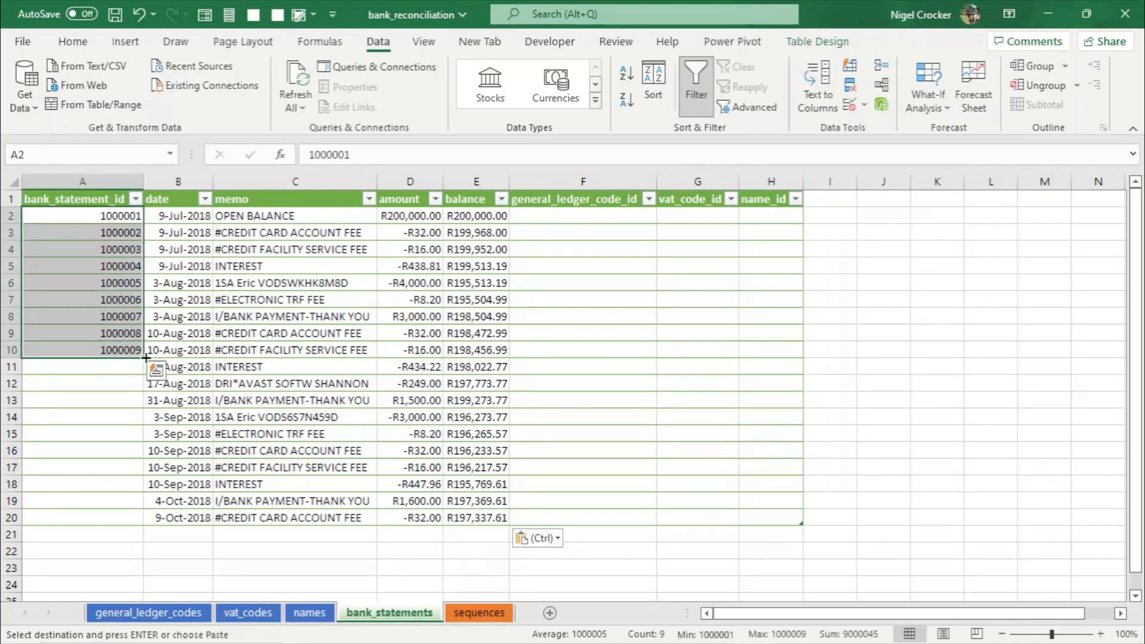
{"action": "left_click", "coordinate": [147, 358]}
{"action": "left_click_drag", "start_coordinate": [94, 220], "coordinate": [139, 355]}
{"action": "double_click", "coordinate": [144, 356]}
{"action": "left_click", "coordinate": [132, 397]}
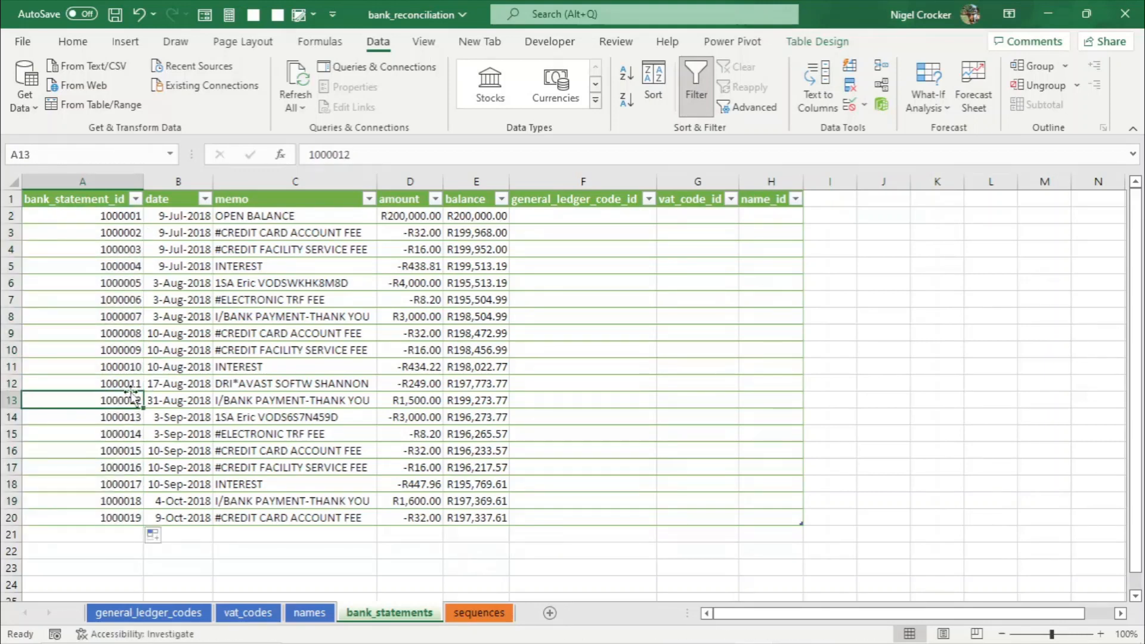
{"action": "key", "text": "ctrl+s"}
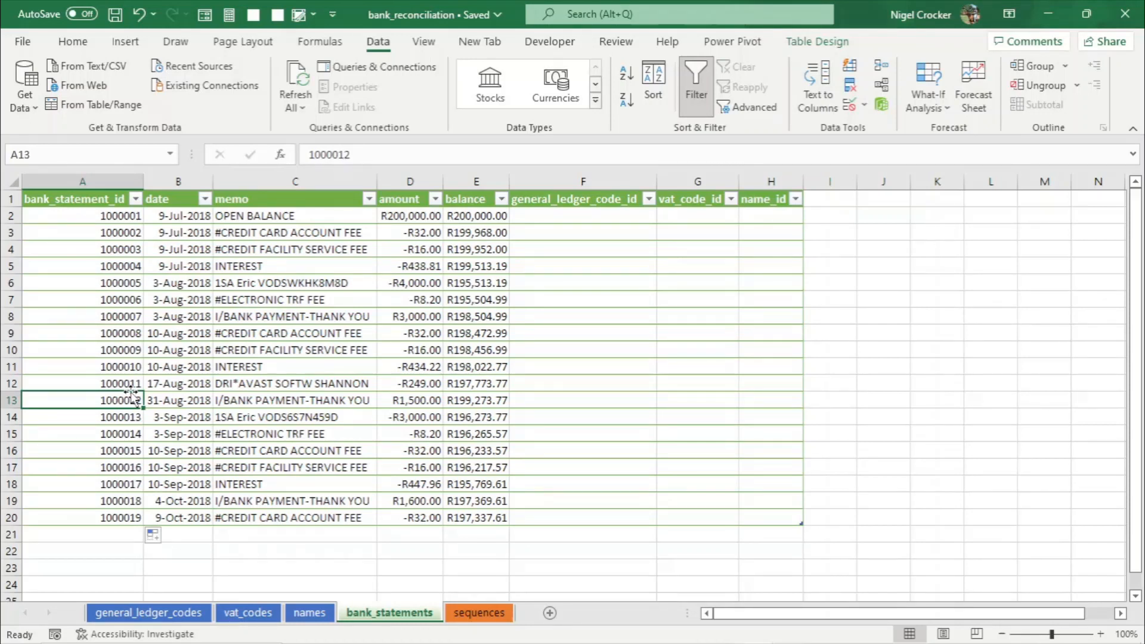
- Widen the date column to fit its contents and save the workbook
{"action": "left_click", "coordinate": [174, 394]}
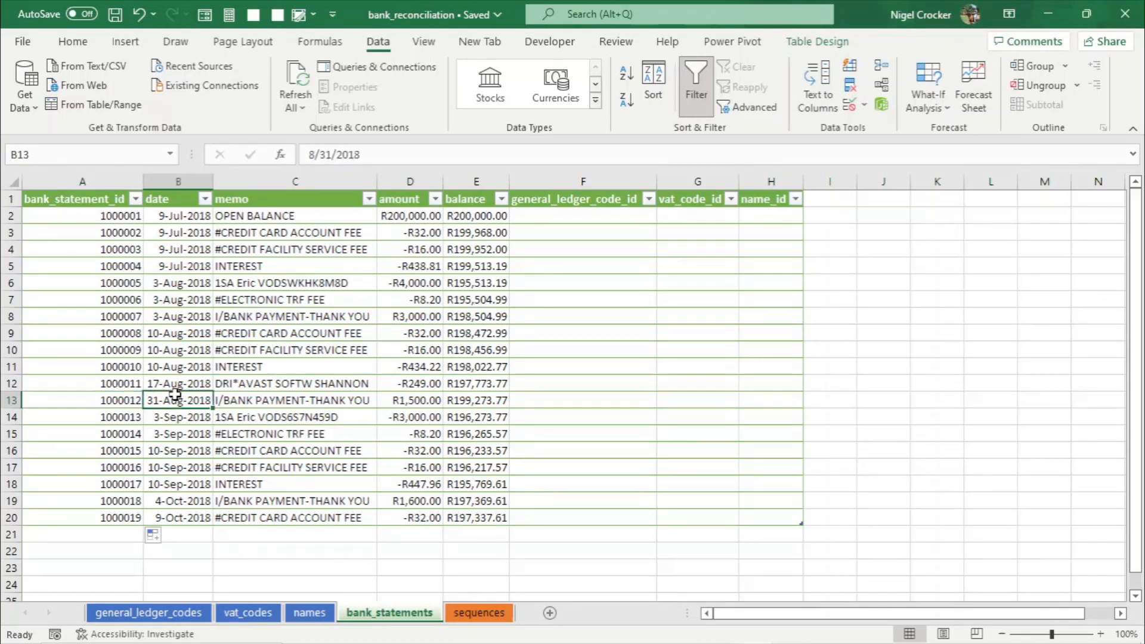
{"action": "double_click", "coordinate": [143, 181]}
{"action": "left_click_drag", "start_coordinate": [225, 181], "coordinate": [240, 182]}
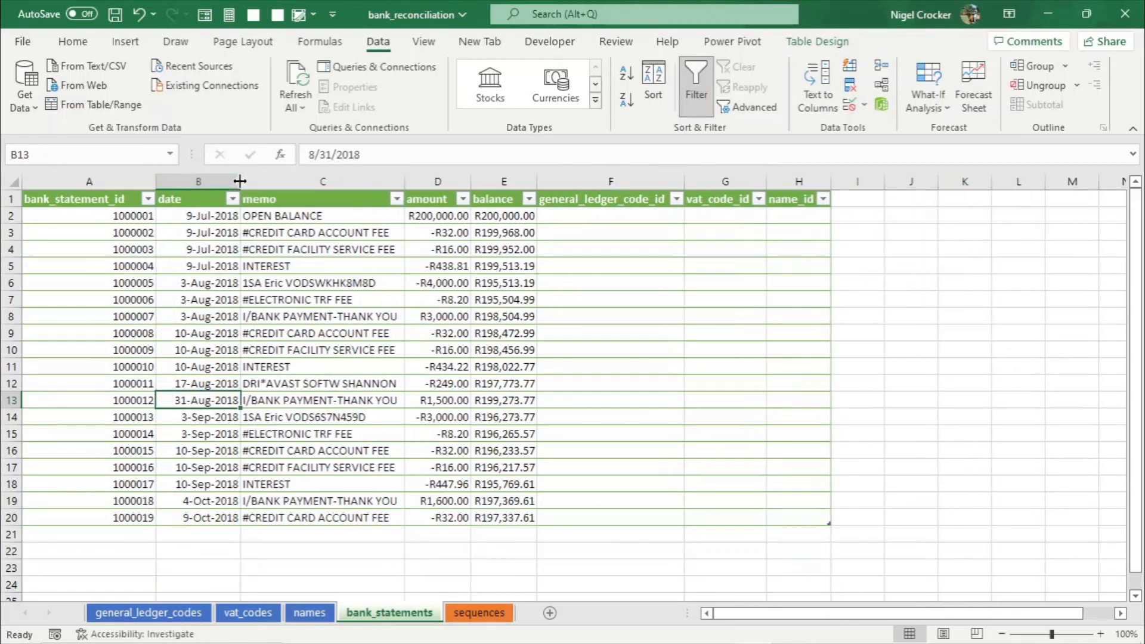
{"action": "left_click", "coordinate": [444, 385]}
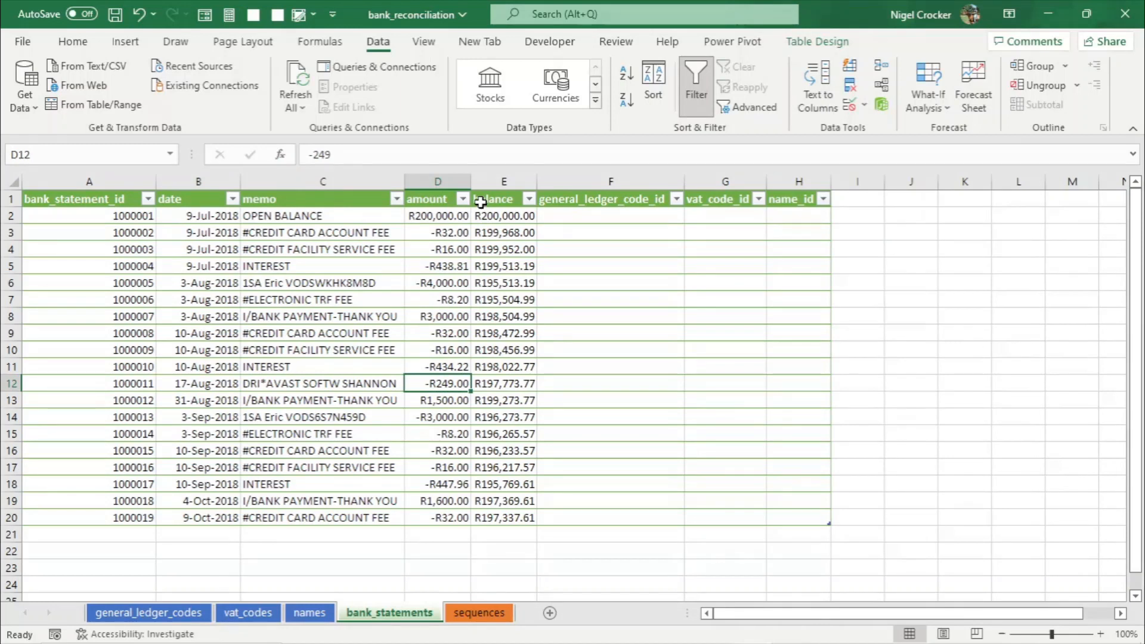
{"action": "key", "text": "ctrl+s"}
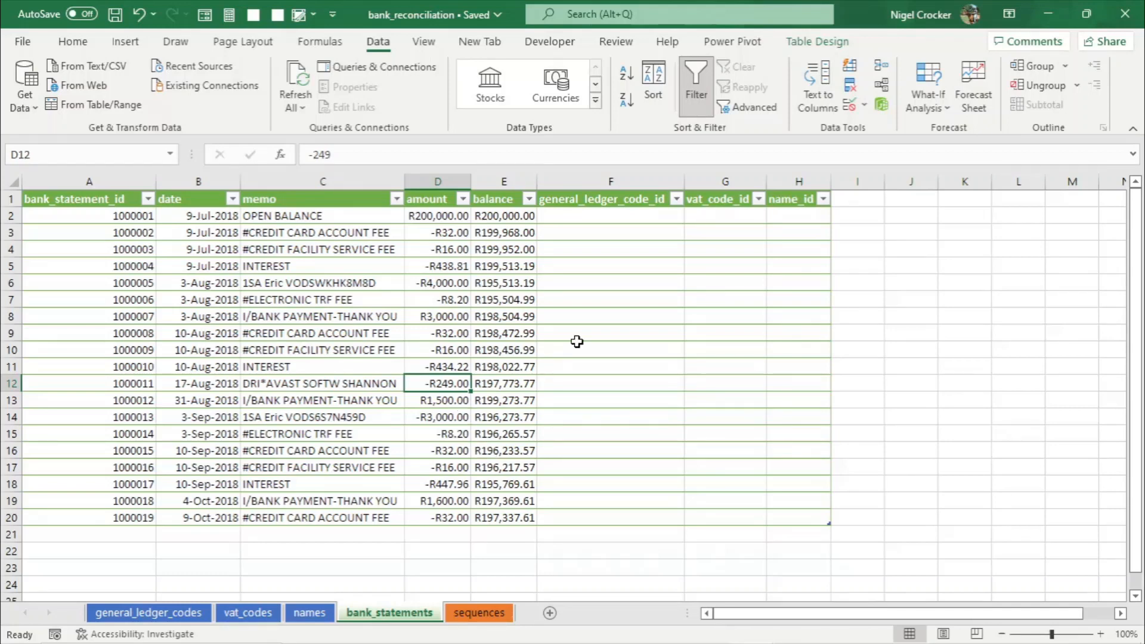
- Filter the memo column to show only the OPEN BALANCE entry
{"action": "left_click", "coordinate": [623, 218]}
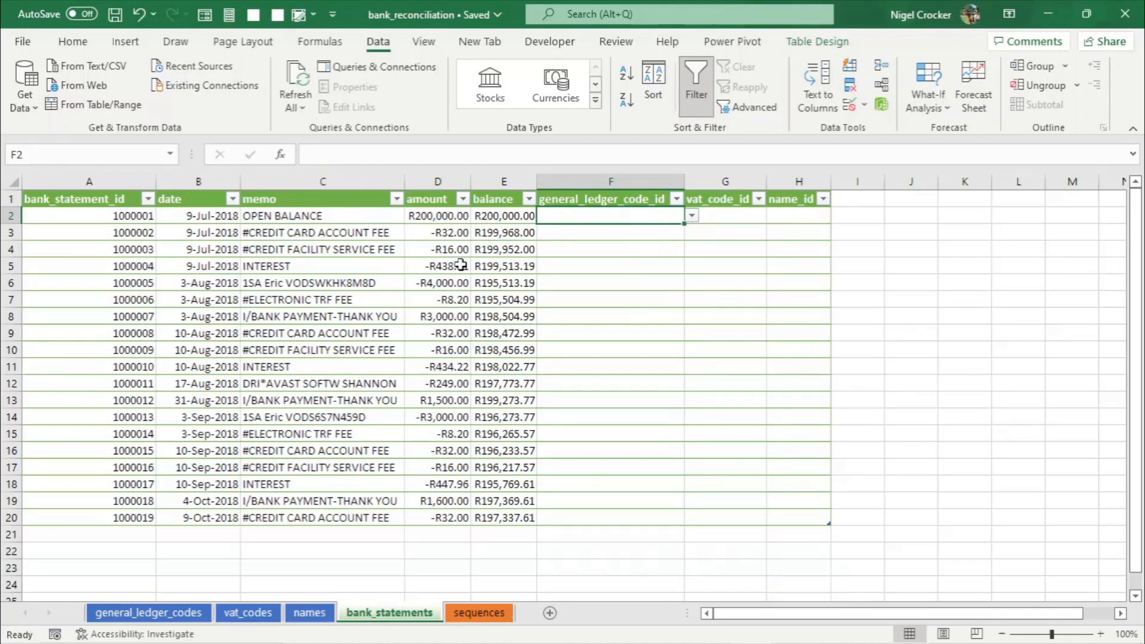
{"action": "left_click", "coordinate": [396, 199]}
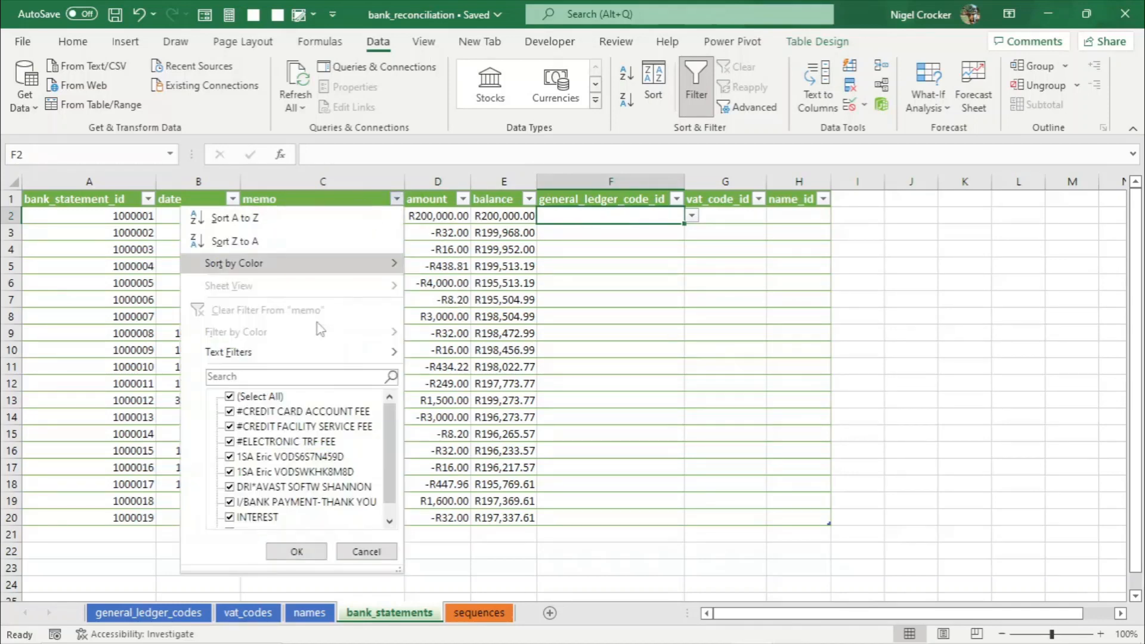
{"action": "left_click", "coordinate": [280, 375]}
{"action": "type", "text": "OP"}
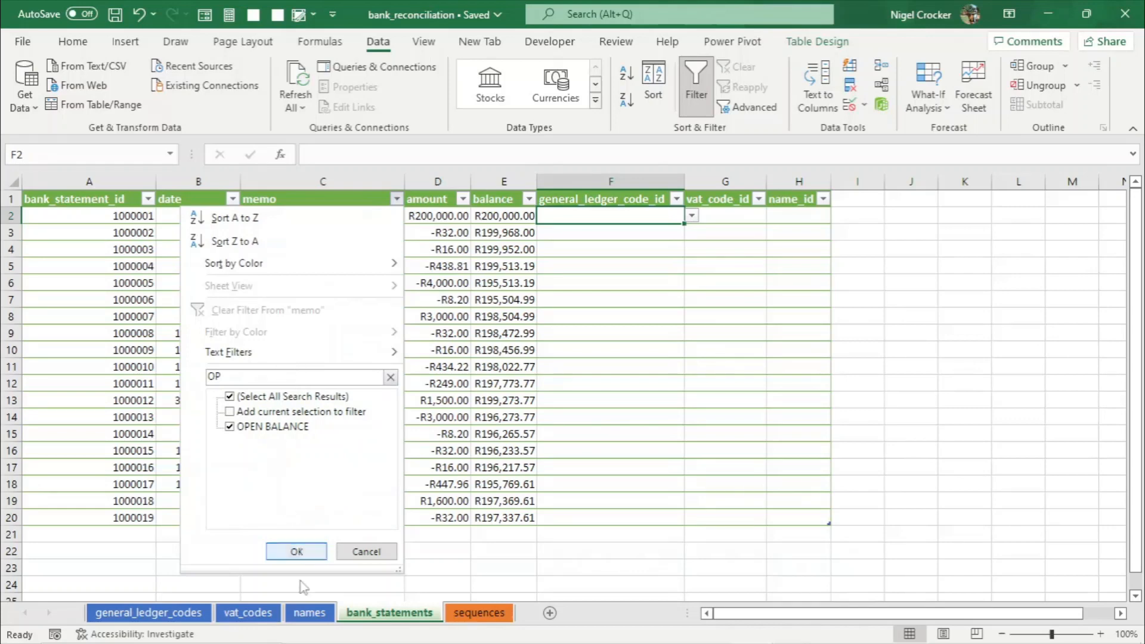
{"action": "left_click", "coordinate": [297, 551]}
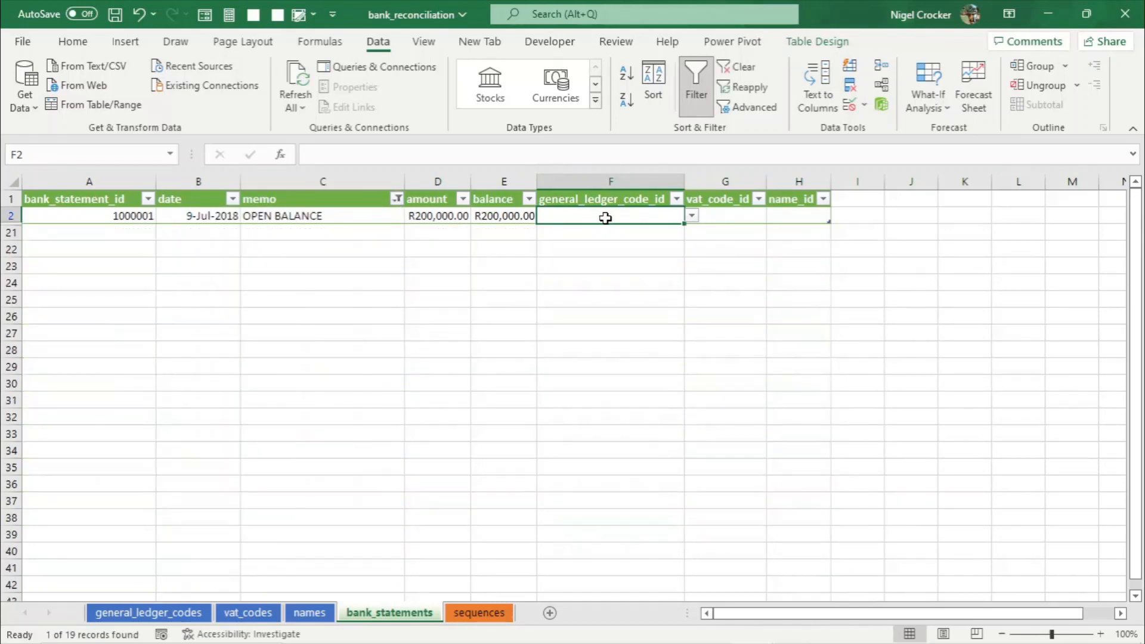
- Copy the starting_balance general ledger code ID 1018 and paste it as a value into the OPEN BALANCE row's general_ledger_code_id
{"action": "left_click", "coordinate": [179, 613]}
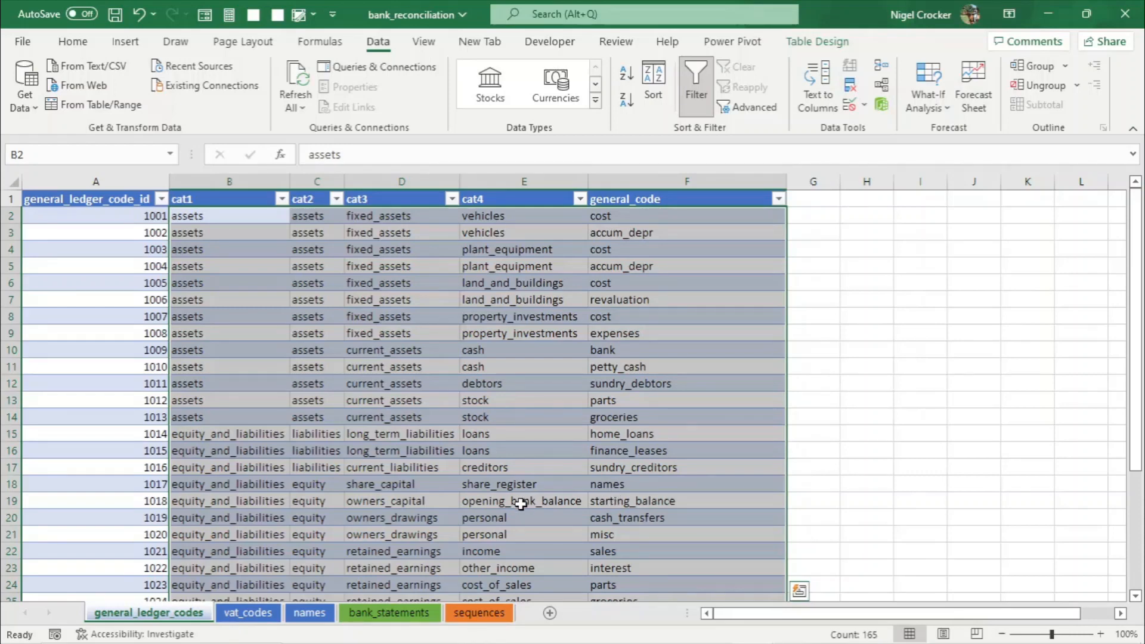
{"action": "left_click", "coordinate": [635, 501]}
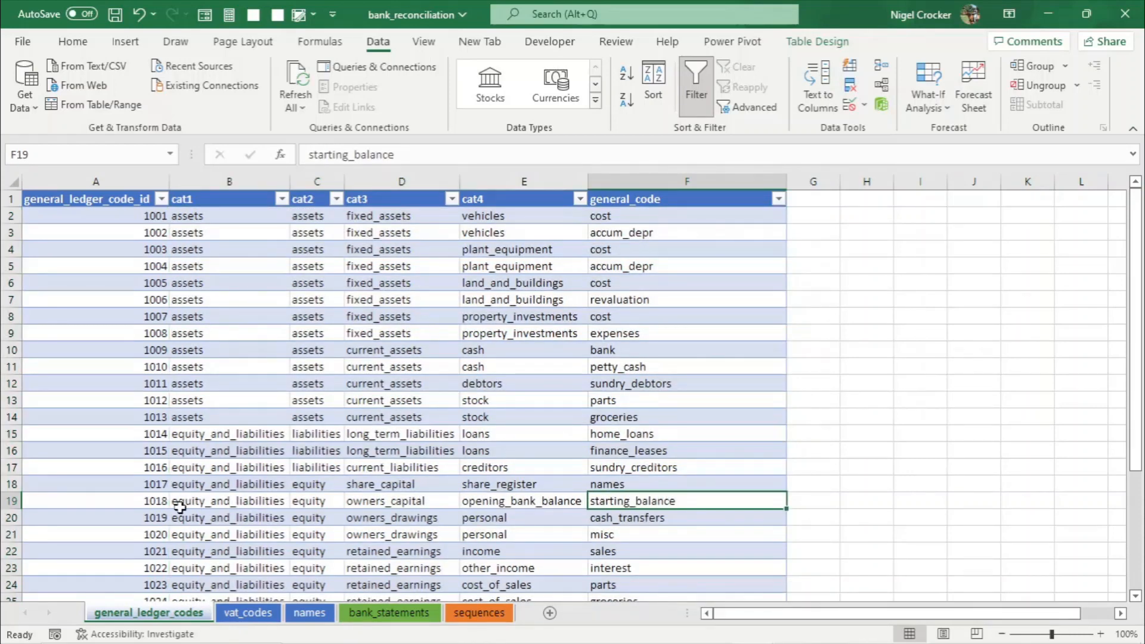
{"action": "left_click", "coordinate": [151, 503]}
{"action": "key", "text": "ctrl+c"}
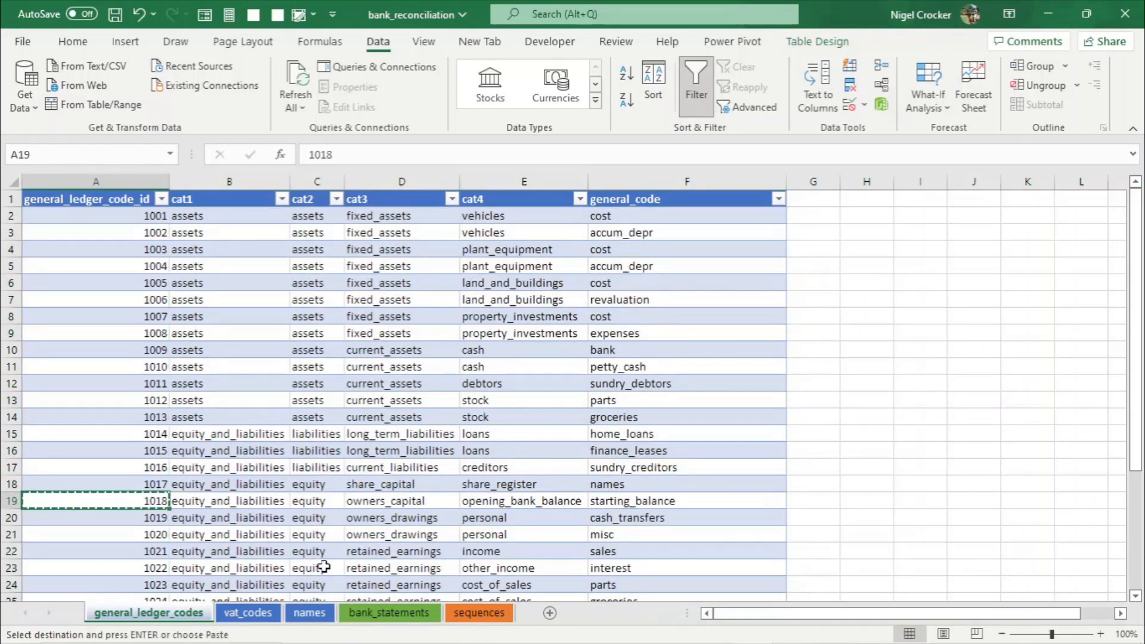
{"action": "left_click", "coordinate": [385, 613]}
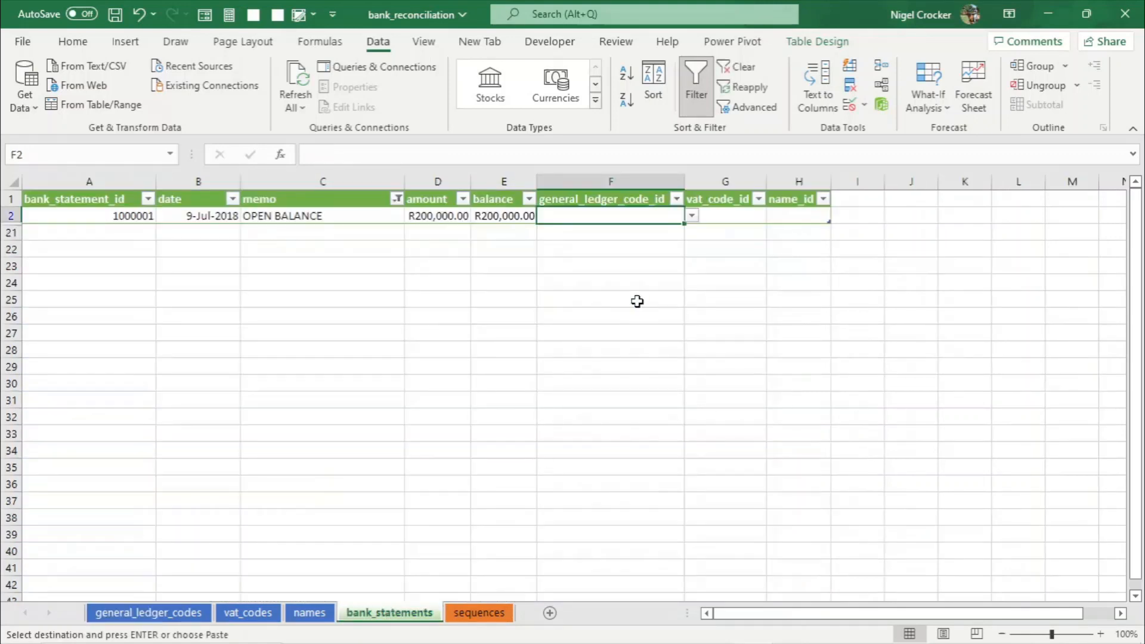
{"action": "key", "text": "ctrl+v"}
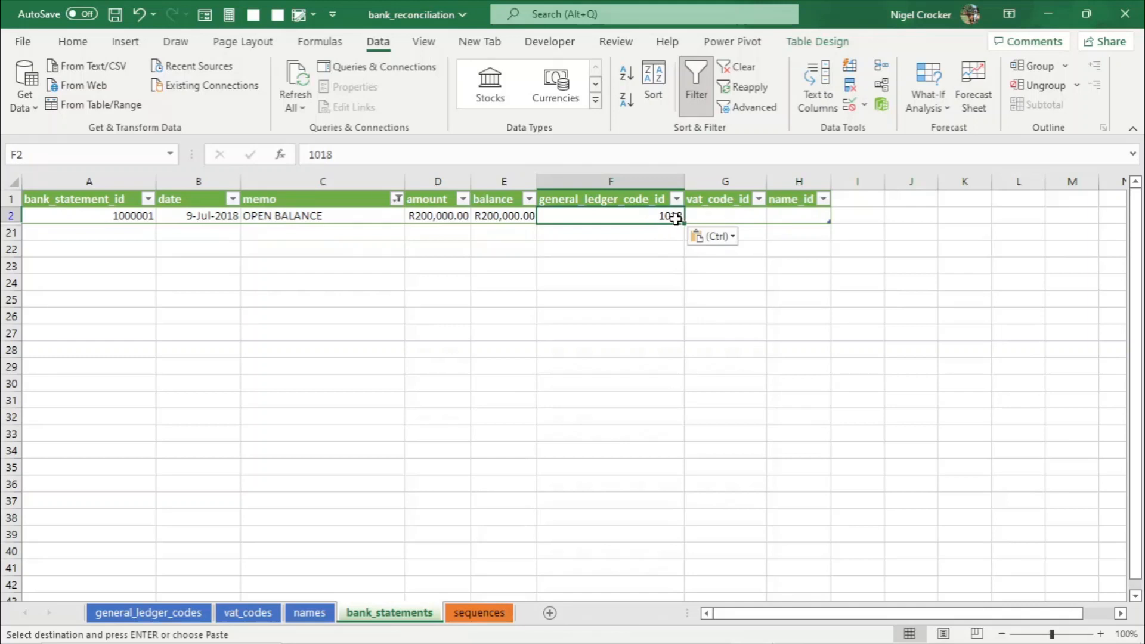
{"action": "key", "text": "ctrl+z"}
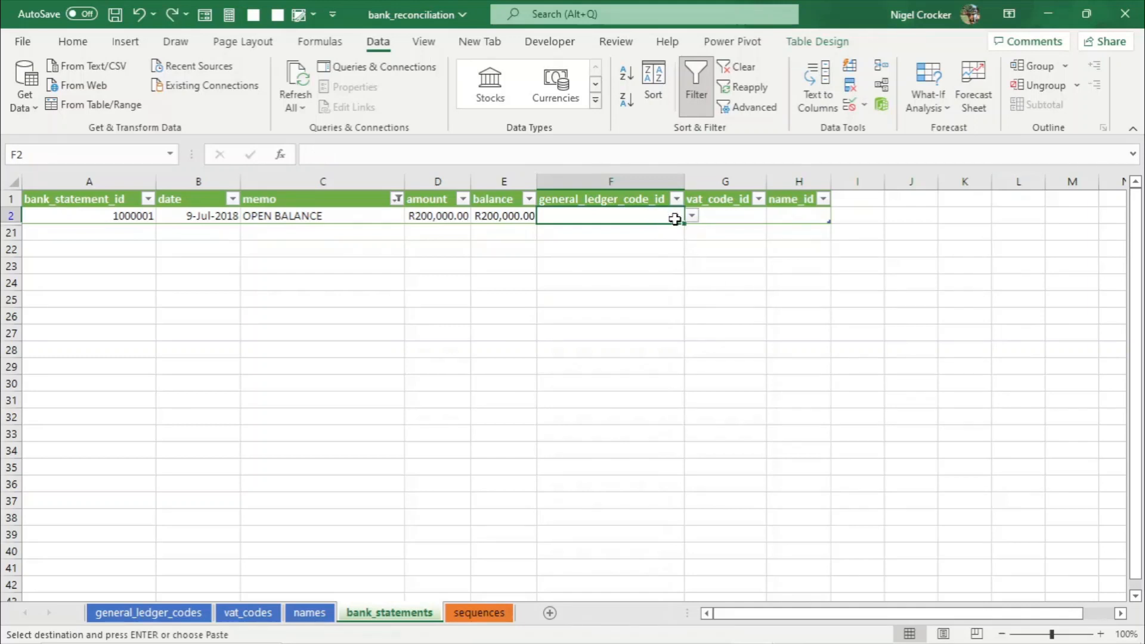
{"action": "right_click", "coordinate": [674, 219]}
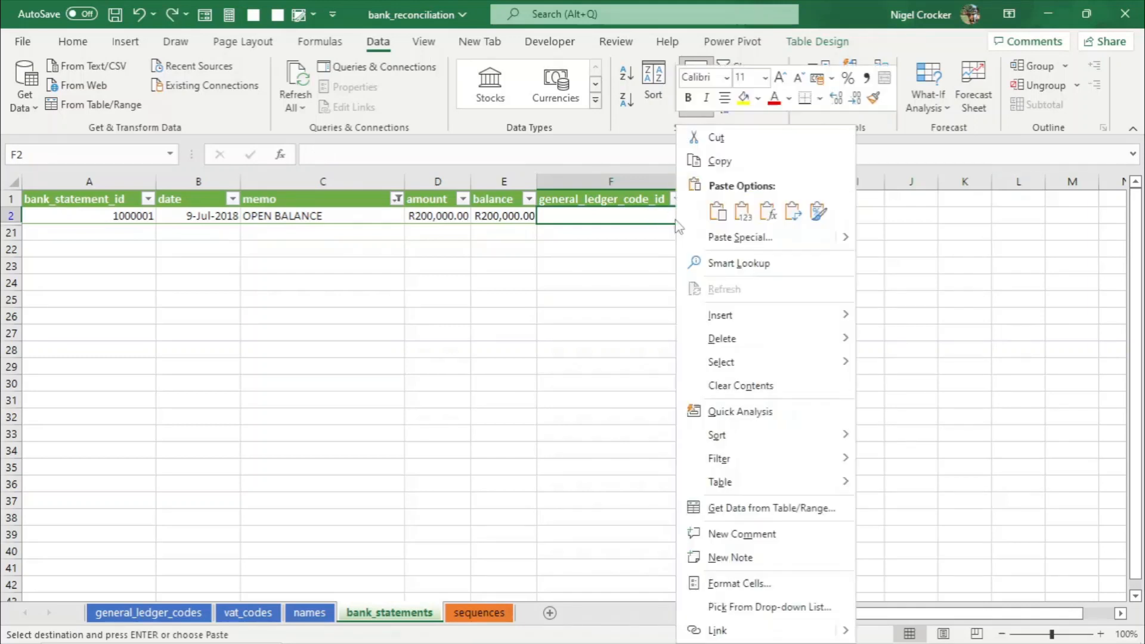
{"action": "left_click", "coordinate": [742, 211]}
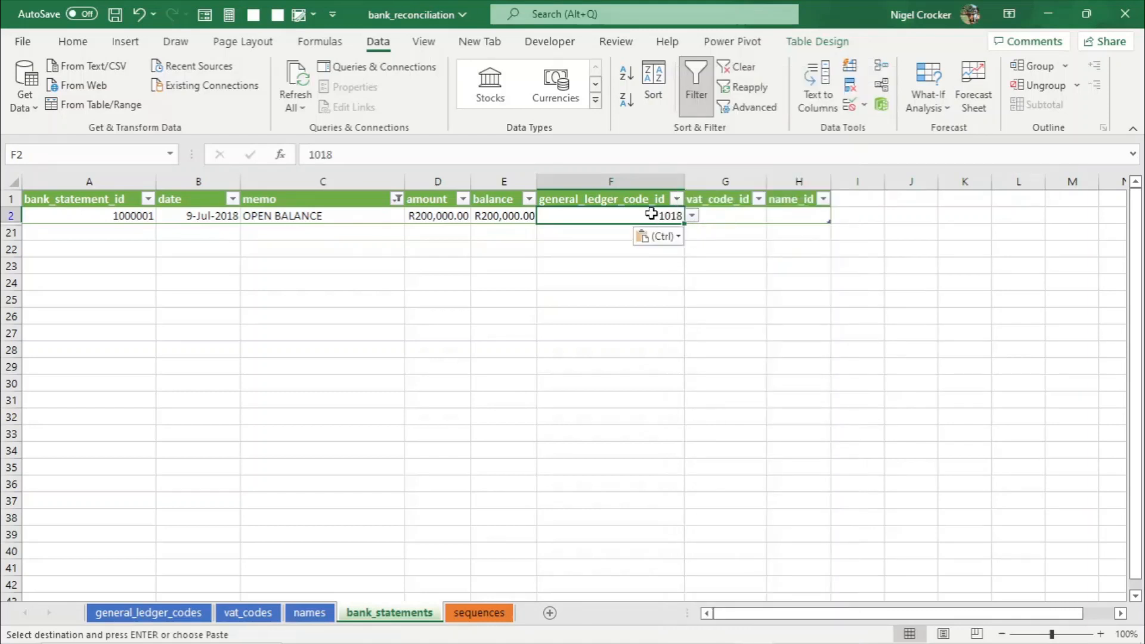
- Open the general_ledger_code_id dropdown for the OPEN BALANCE row
{"action": "left_click", "coordinate": [692, 216]}
{"action": "left_click", "coordinate": [693, 217]}
{"action": "left_click", "coordinate": [692, 215]}
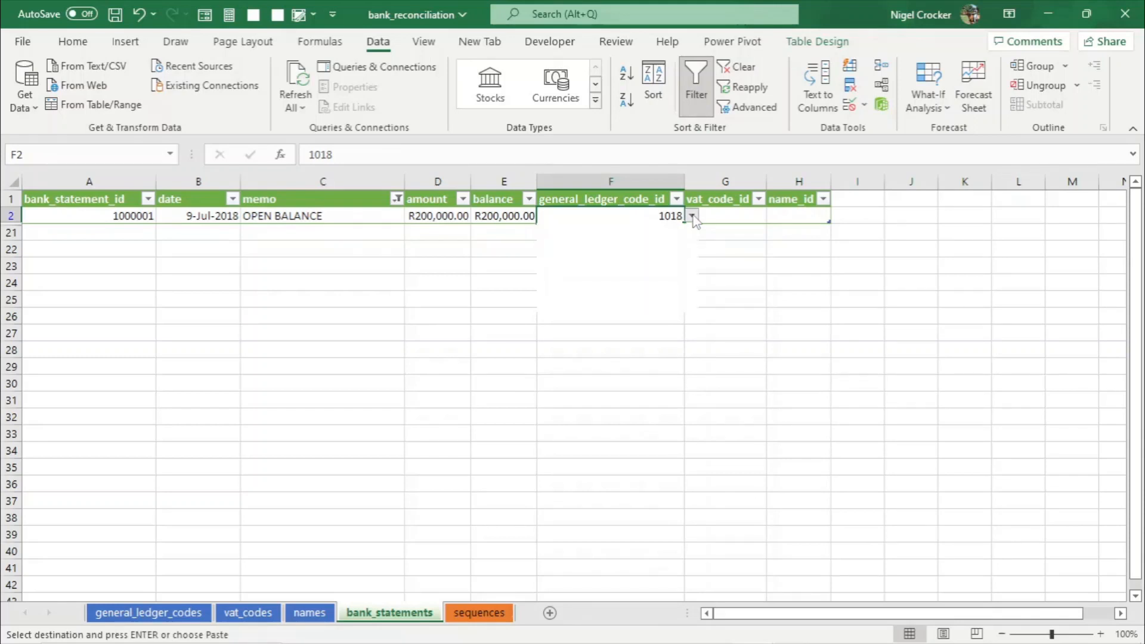
{"action": "left_click", "coordinate": [692, 216]}
{"action": "left_click", "coordinate": [692, 216]}
{"action": "left_click", "coordinate": [692, 216]}
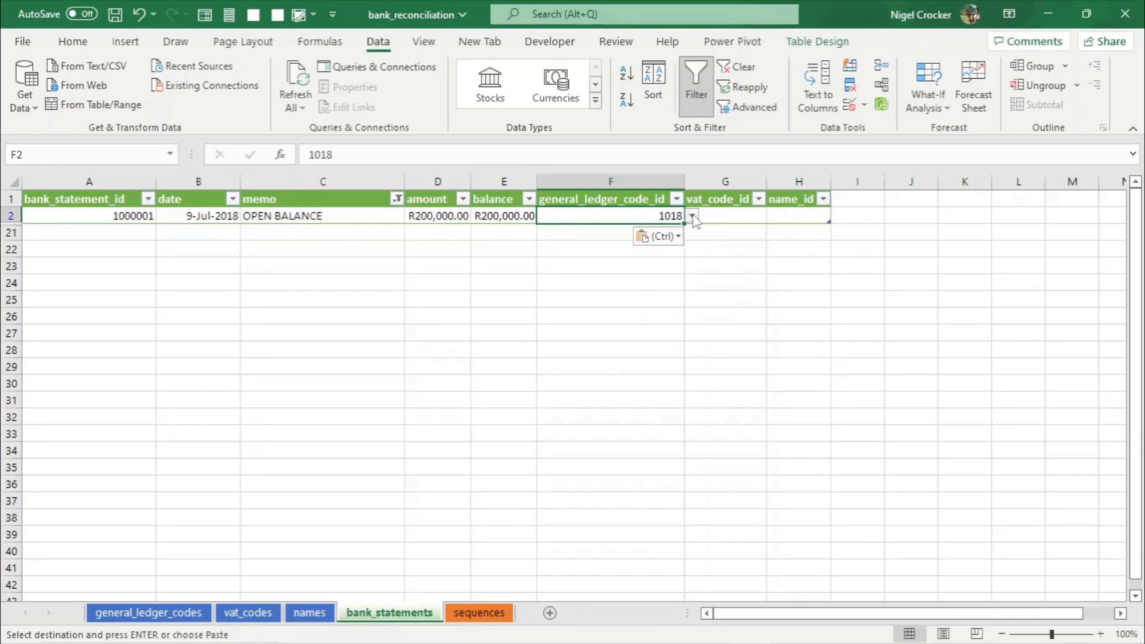
- Copy the exempt VAT code ID 2002 and paste it as a value into the OPEN BALANCE row's vat_code_id
{"action": "left_click", "coordinate": [726, 216]}
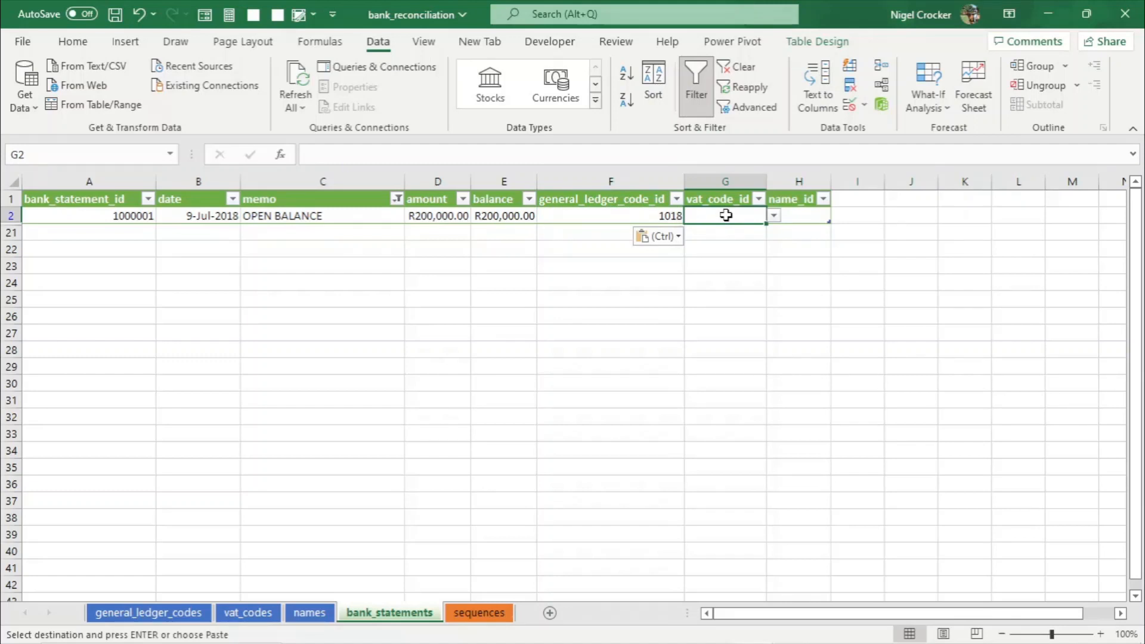
{"action": "left_click", "coordinate": [247, 614]}
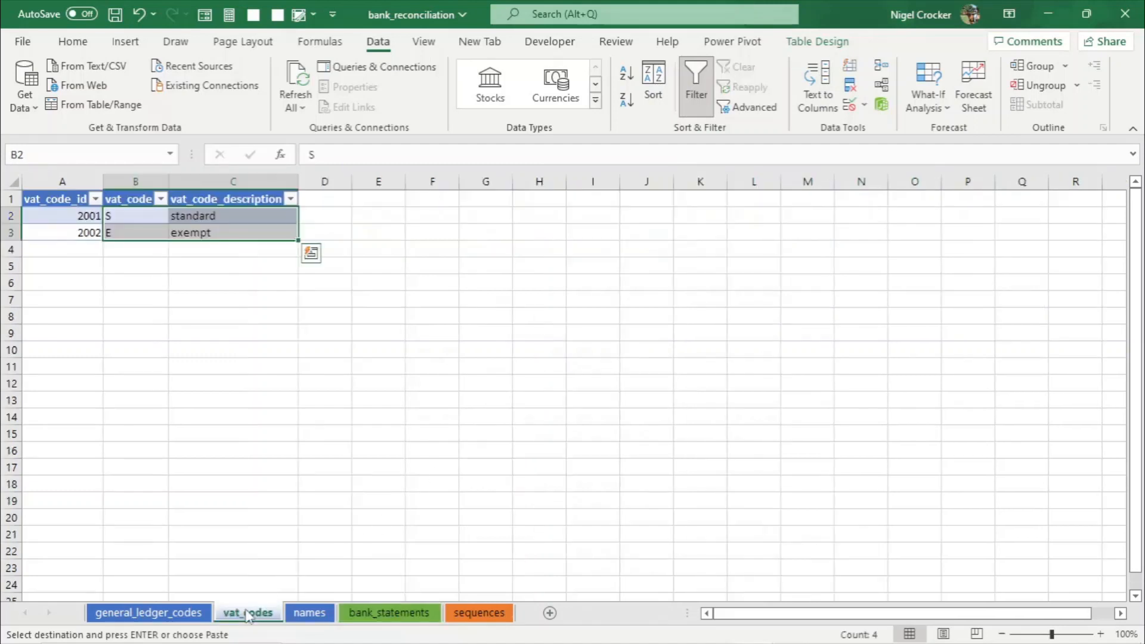
{"action": "left_click", "coordinate": [83, 232]}
{"action": "key", "text": "ctrl+c"}
{"action": "left_click", "coordinate": [389, 613]}
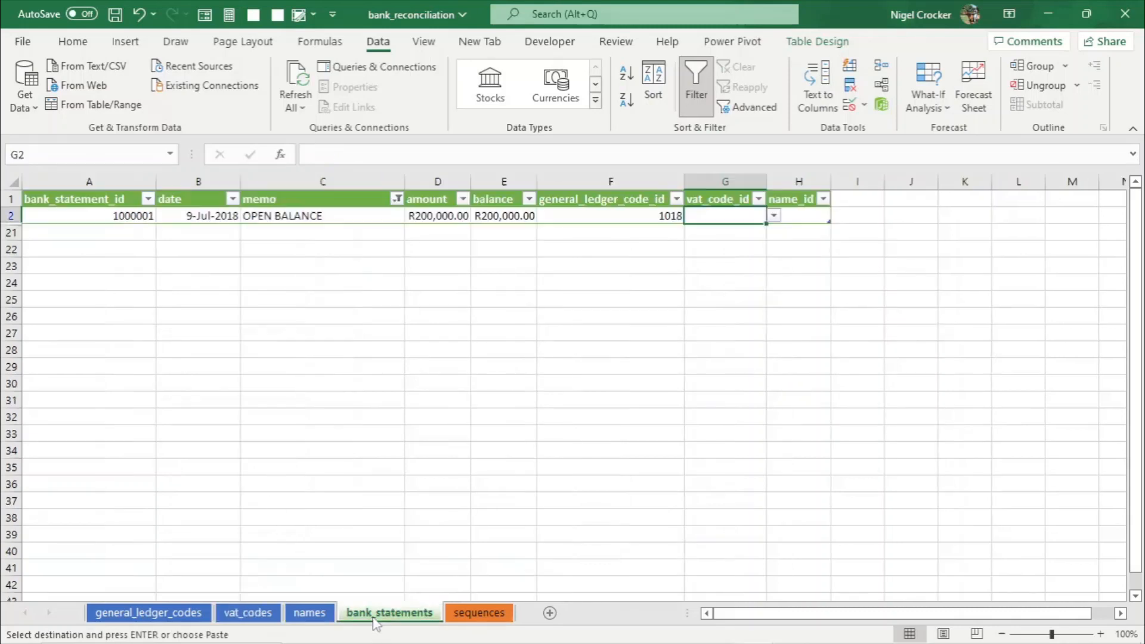
{"action": "right_click", "coordinate": [720, 213]}
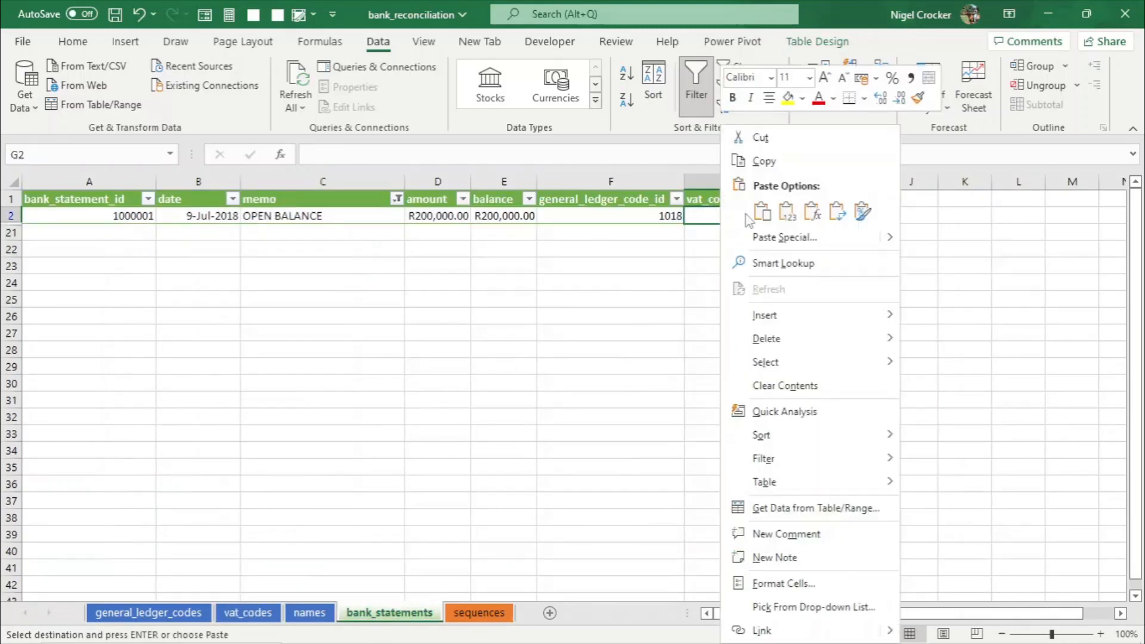
{"action": "left_click", "coordinate": [787, 213]}
{"action": "left_click", "coordinate": [774, 216]}
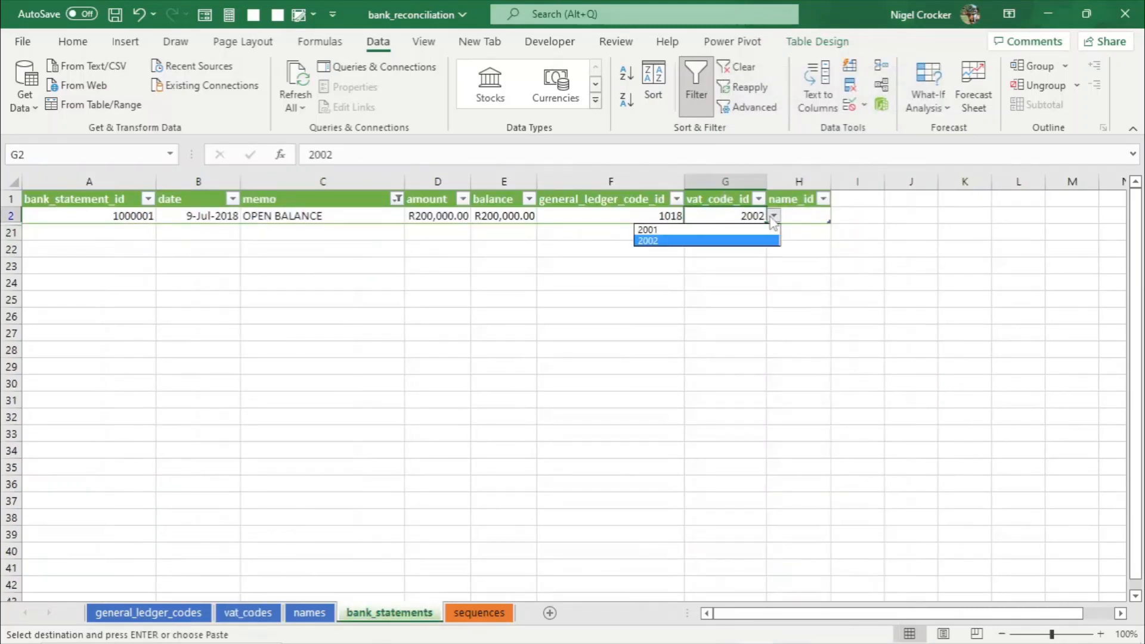
- Add a new names entry Owner with name_id 100006 at the bottom of the names table
{"action": "left_click", "coordinate": [773, 218]}
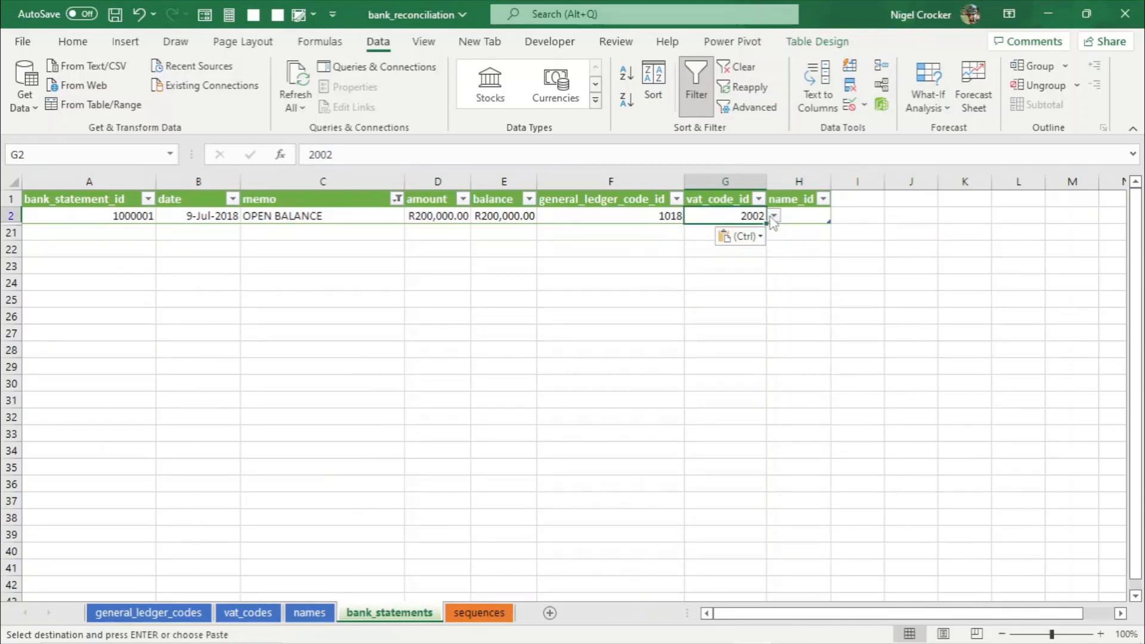
{"action": "left_click", "coordinate": [805, 219]}
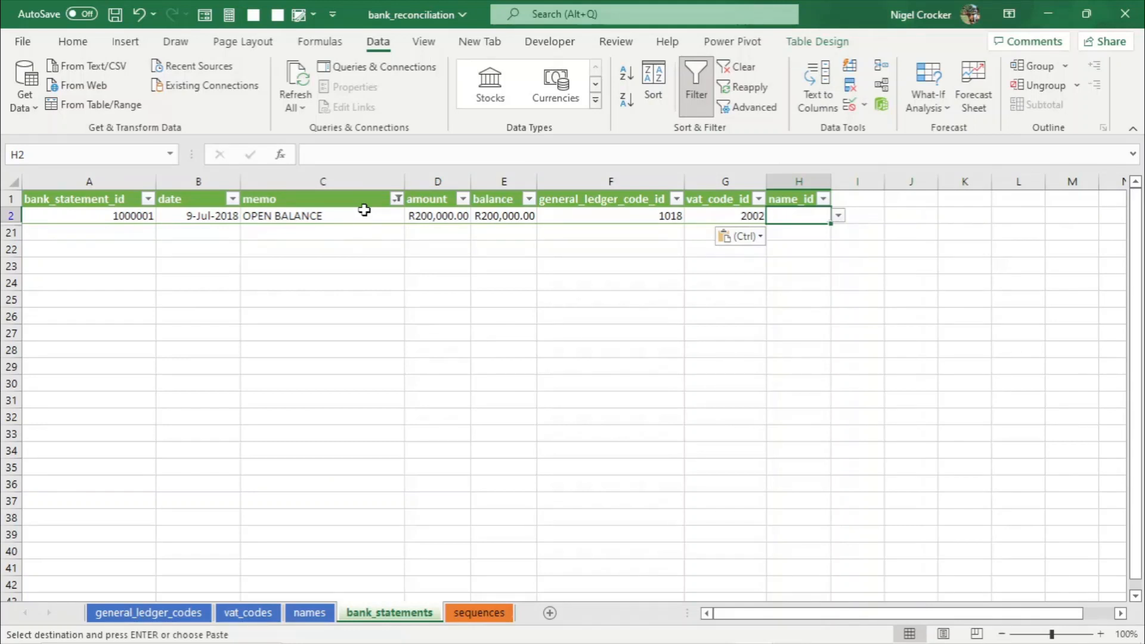
{"action": "left_click", "coordinate": [316, 612]}
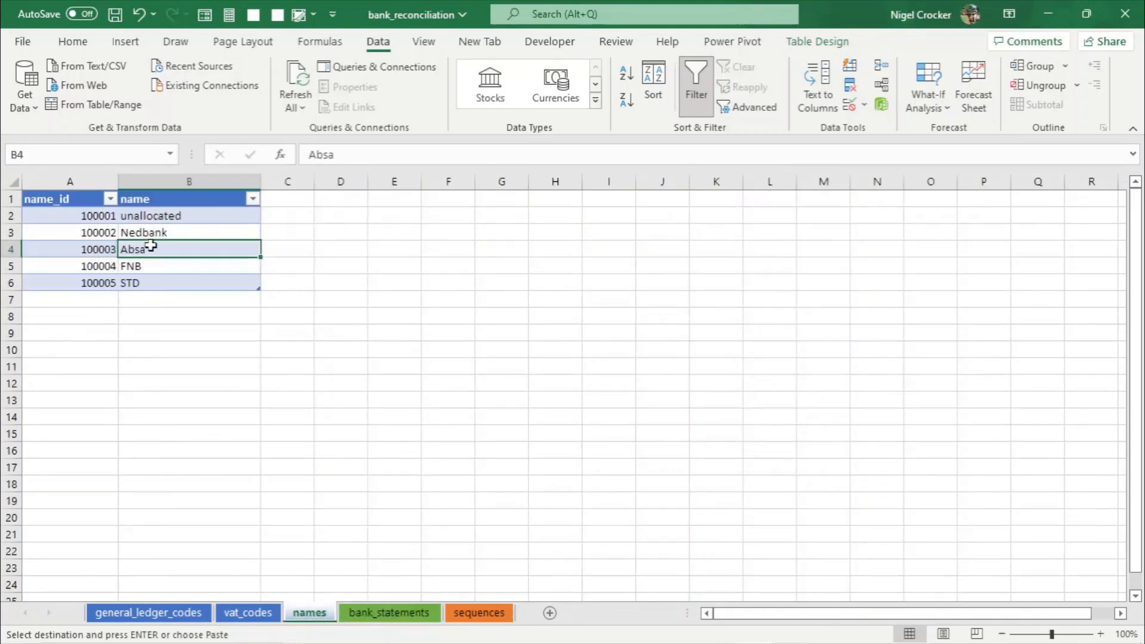
{"action": "left_click_drag", "start_coordinate": [90, 217], "coordinate": [117, 302]}
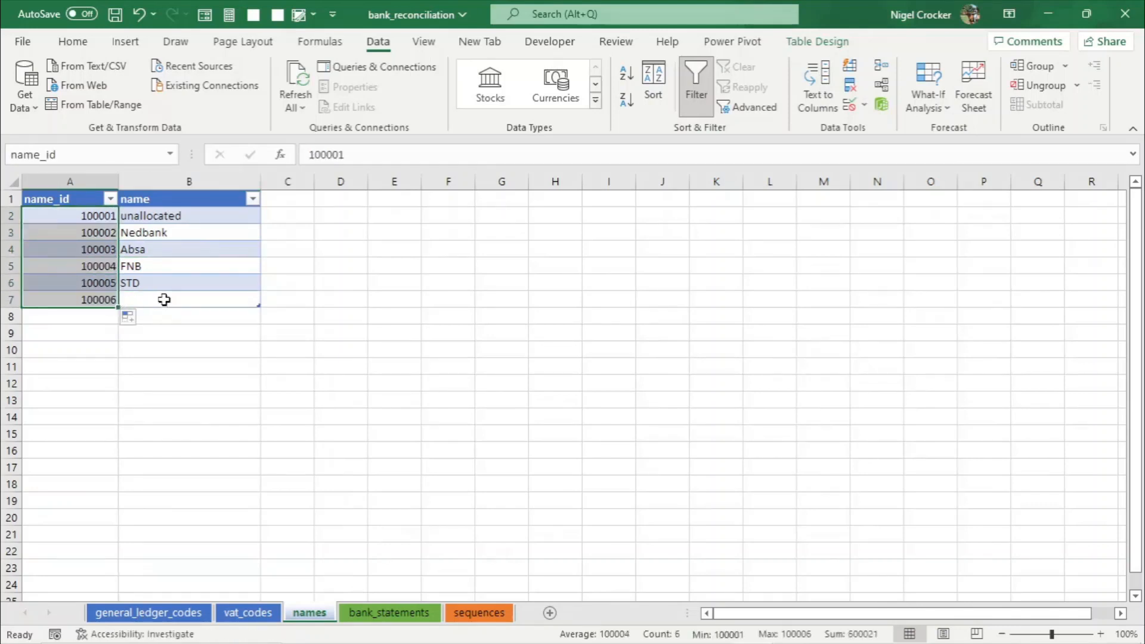
{"action": "left_click", "coordinate": [169, 298]}
{"action": "type", "text": "Owner"}
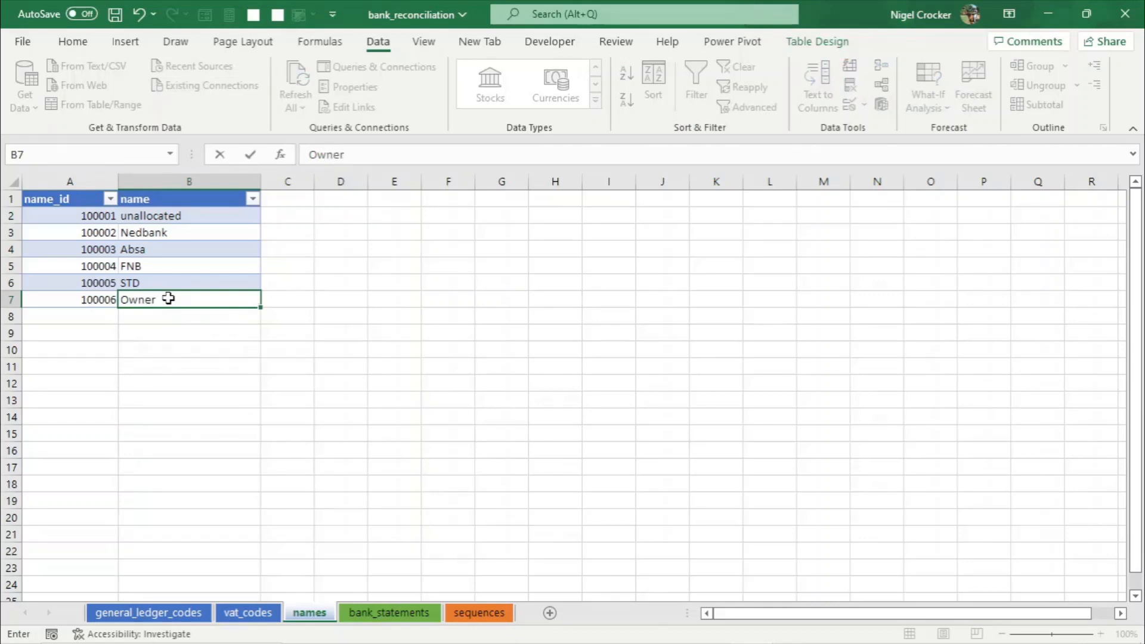
{"action": "key", "text": "ctrl+Return"}
- Copy name_id 100006 and paste it as a value into the OPEN BALANCE row's name_id, then save the workbook
{"action": "left_click", "coordinate": [171, 284]}
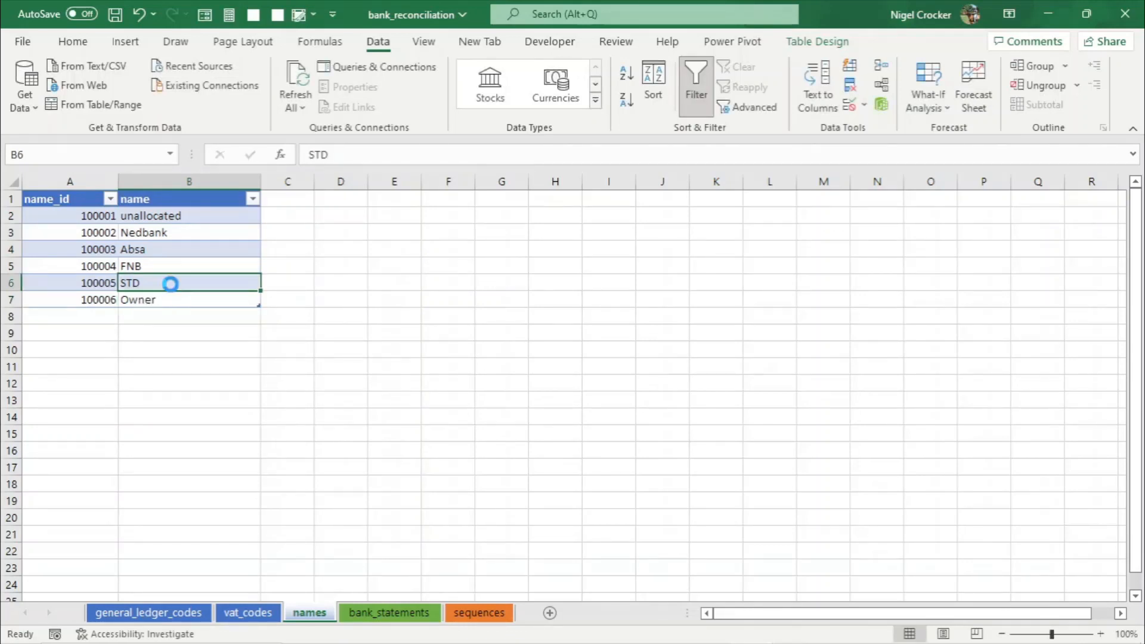
{"action": "left_click", "coordinate": [103, 296]}
{"action": "key", "text": "ctrl+c"}
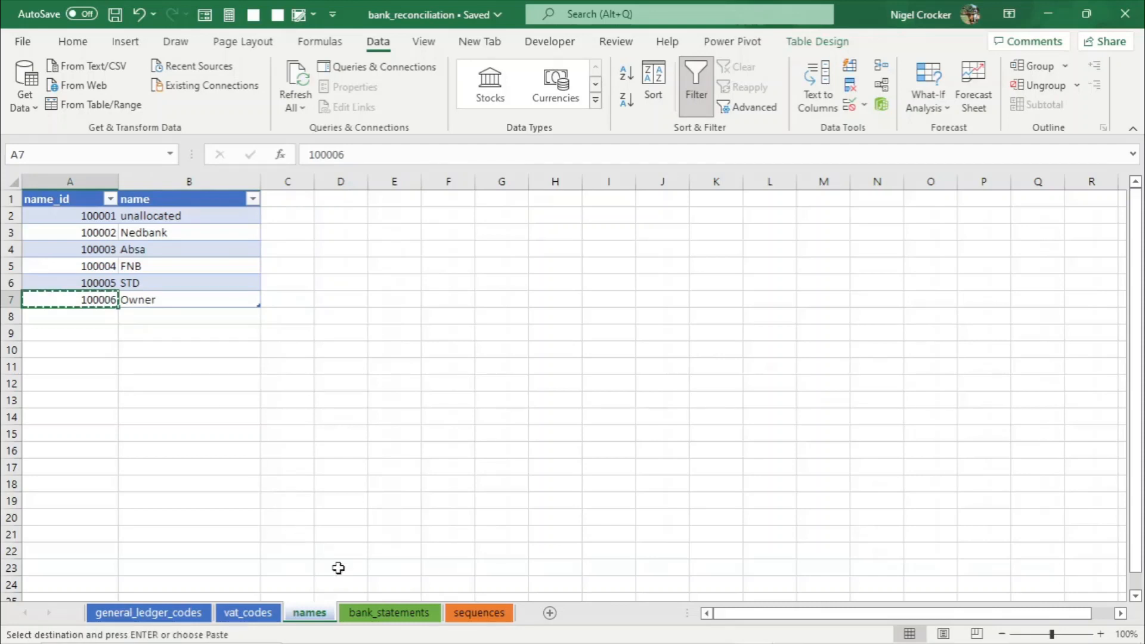
{"action": "left_click", "coordinate": [389, 613]}
{"action": "right_click", "coordinate": [805, 216]}
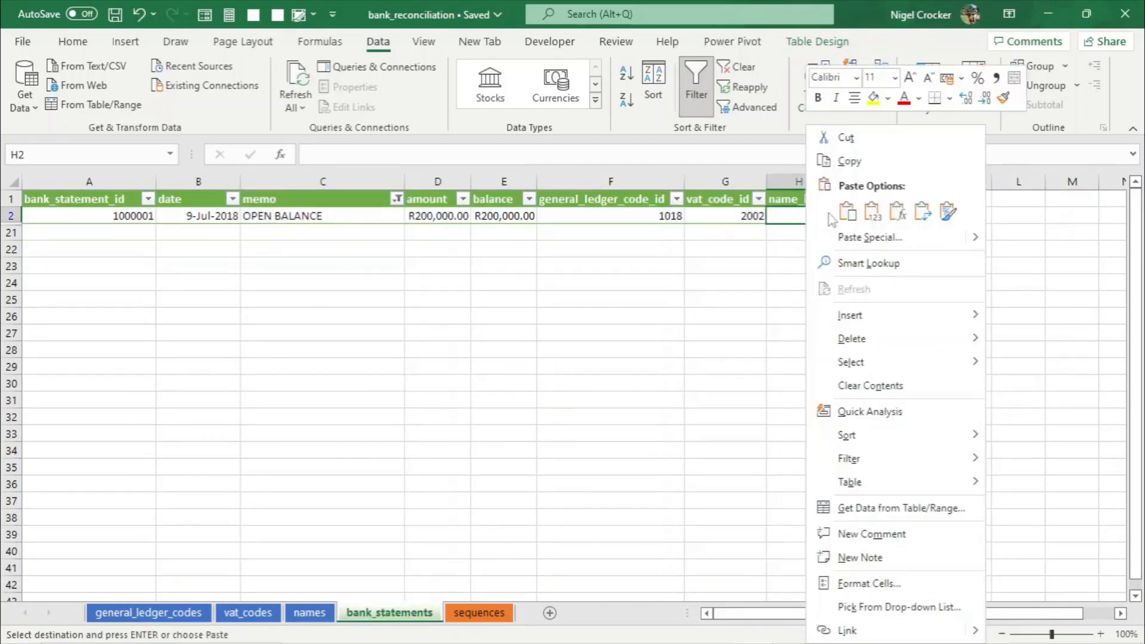
{"action": "left_click", "coordinate": [877, 211]}
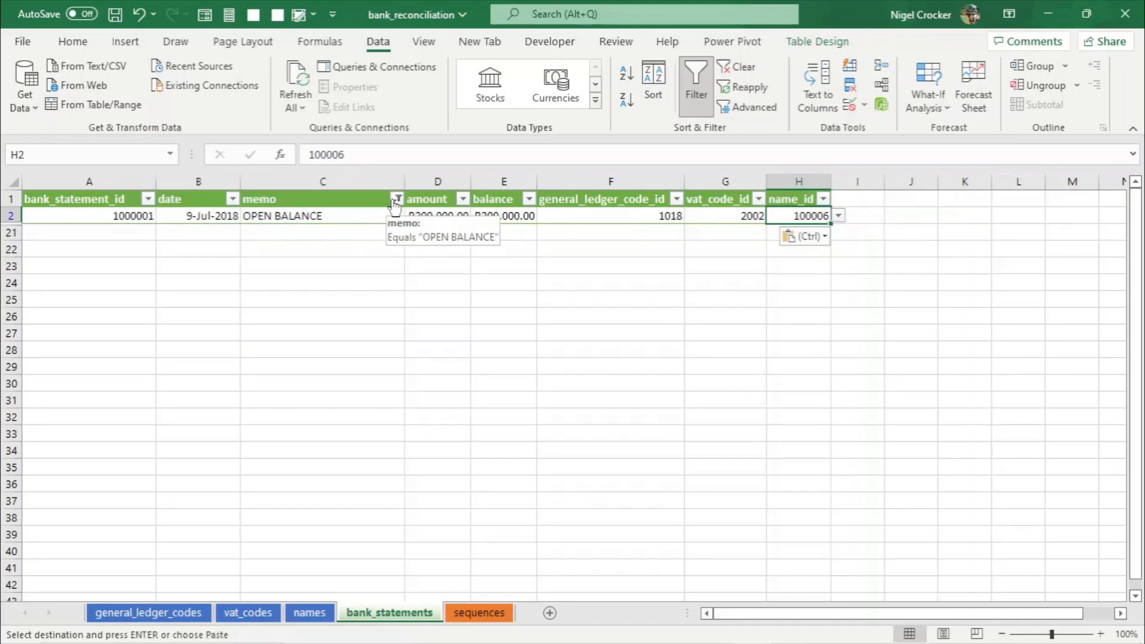
{"action": "key", "text": "ctrl+s"}
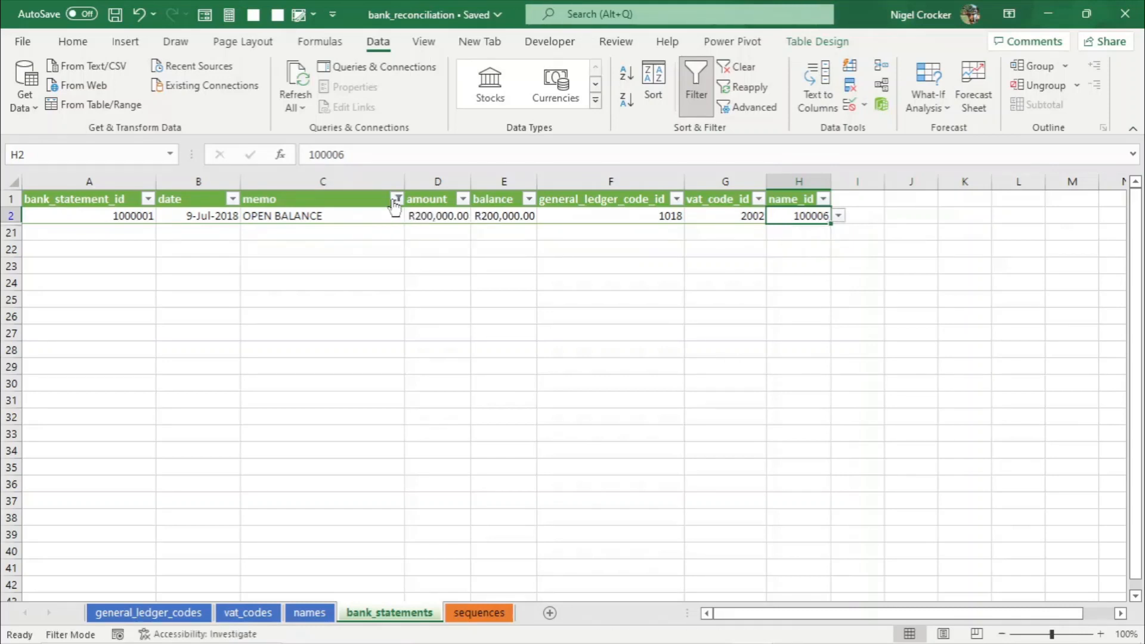
- Clear the memo filter and refilter the memo column to show only entries containing fee
{"action": "left_click", "coordinate": [396, 200]}
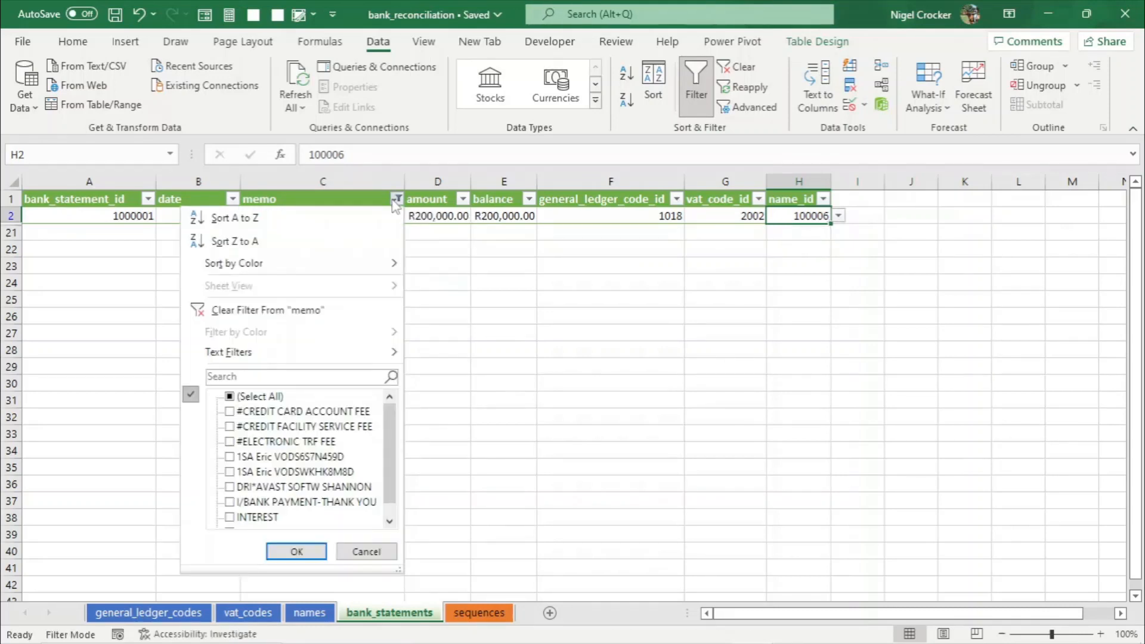
{"action": "left_click", "coordinate": [330, 313]}
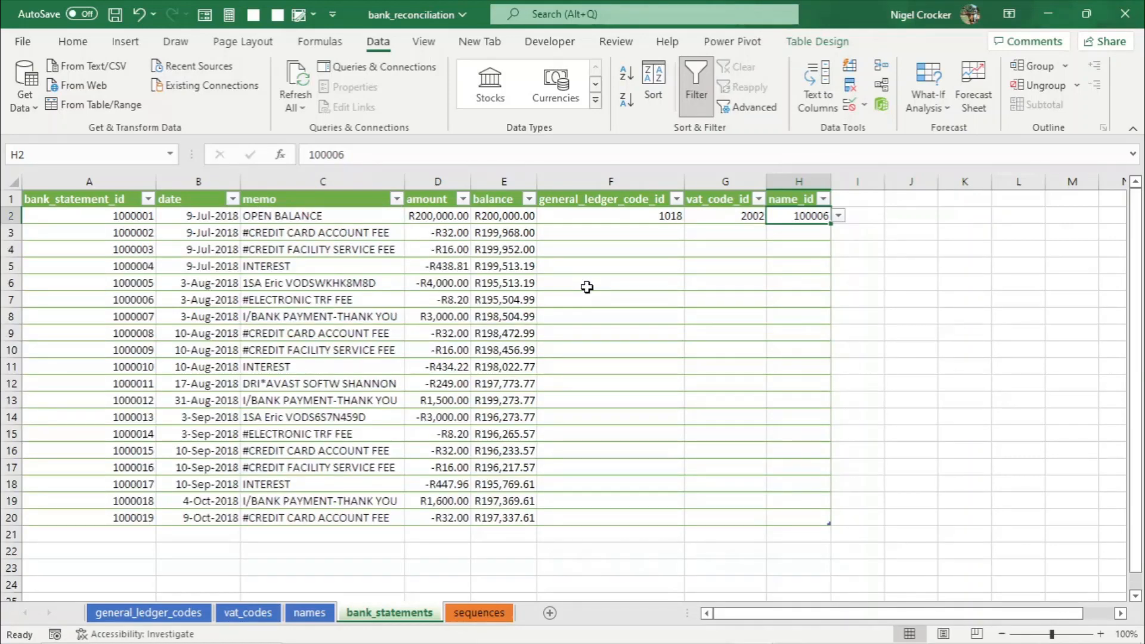
{"action": "left_click", "coordinate": [396, 199]}
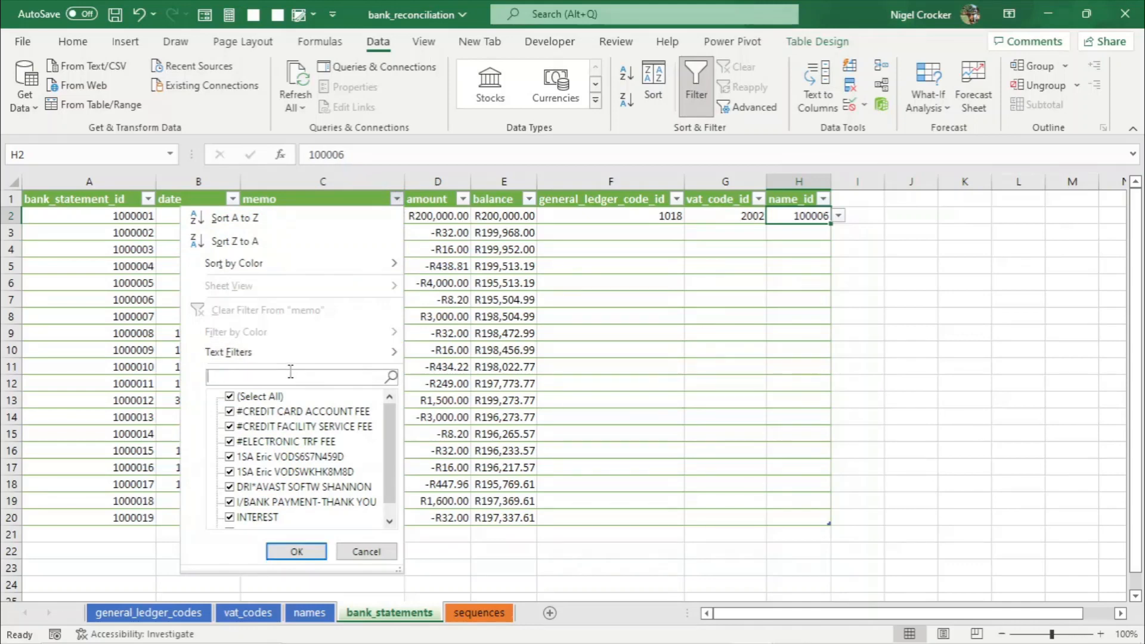
{"action": "left_click", "coordinate": [313, 552]}
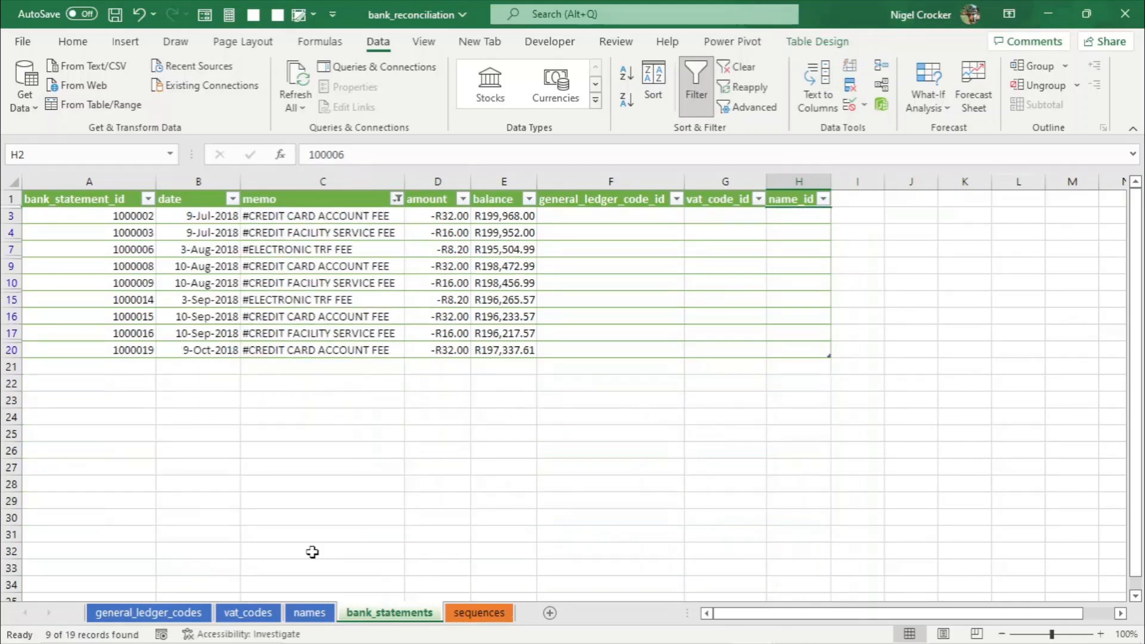
- Filter the general_ledger_codes table's general_code column to show only bank_charges
{"action": "left_click", "coordinate": [594, 214]}
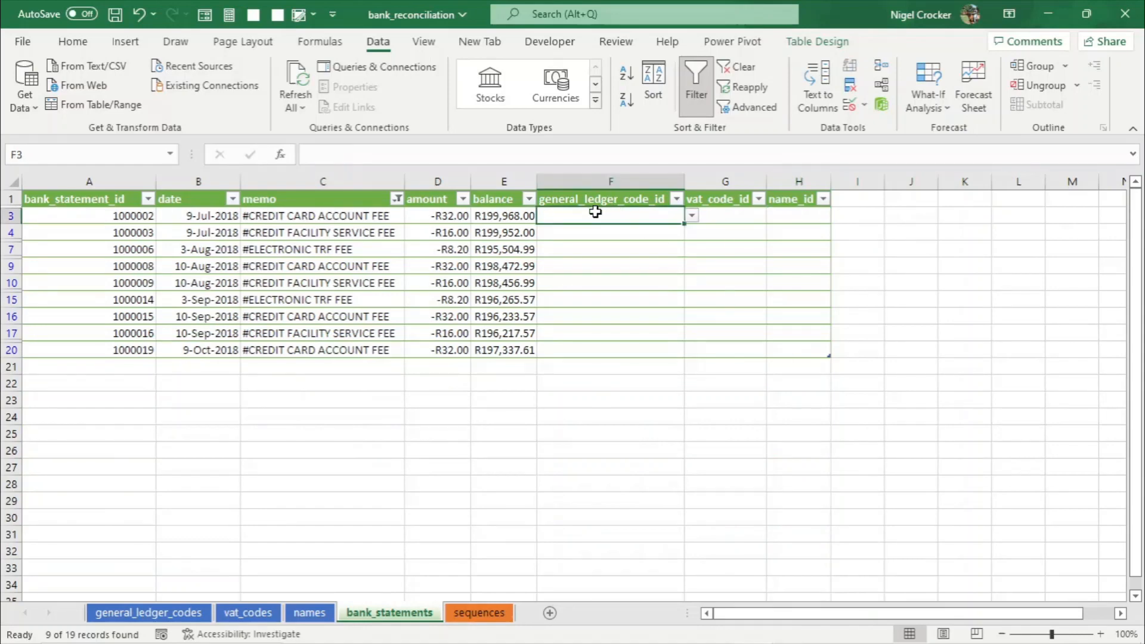
{"action": "left_click", "coordinate": [179, 613]}
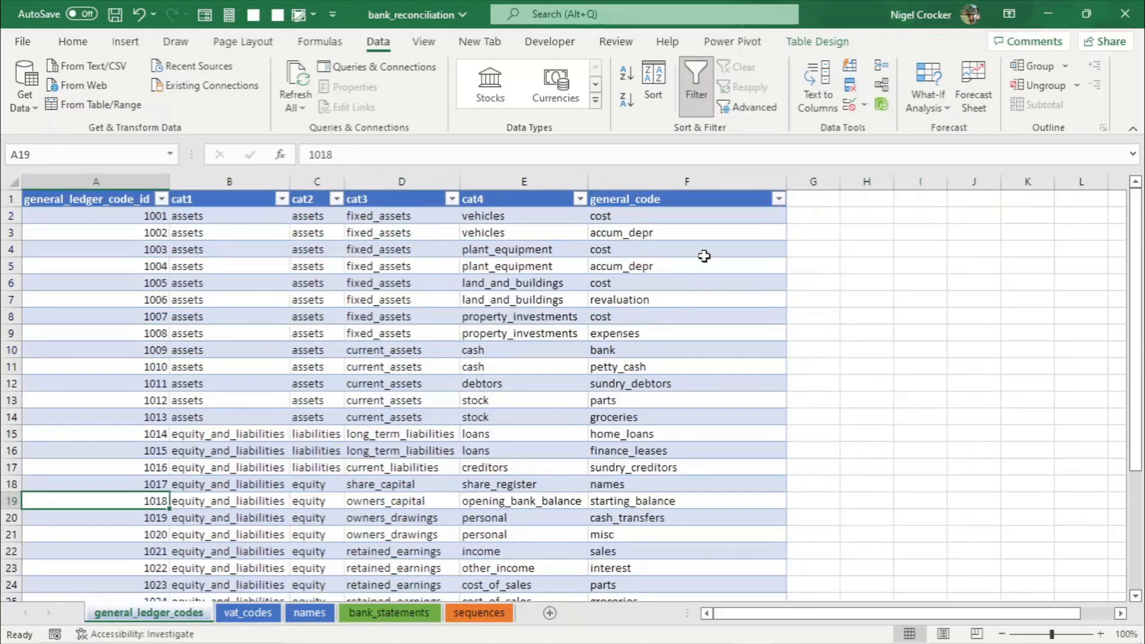
{"action": "left_click", "coordinate": [780, 201]}
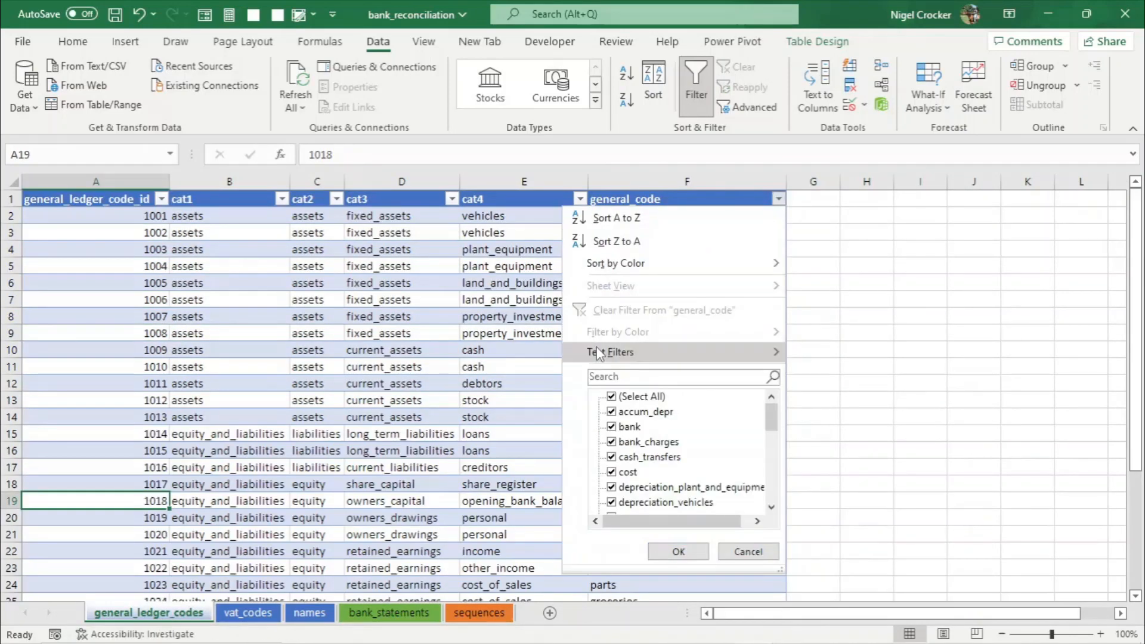
{"action": "left_click", "coordinate": [611, 377]}
{"action": "type", "text": "ban"}
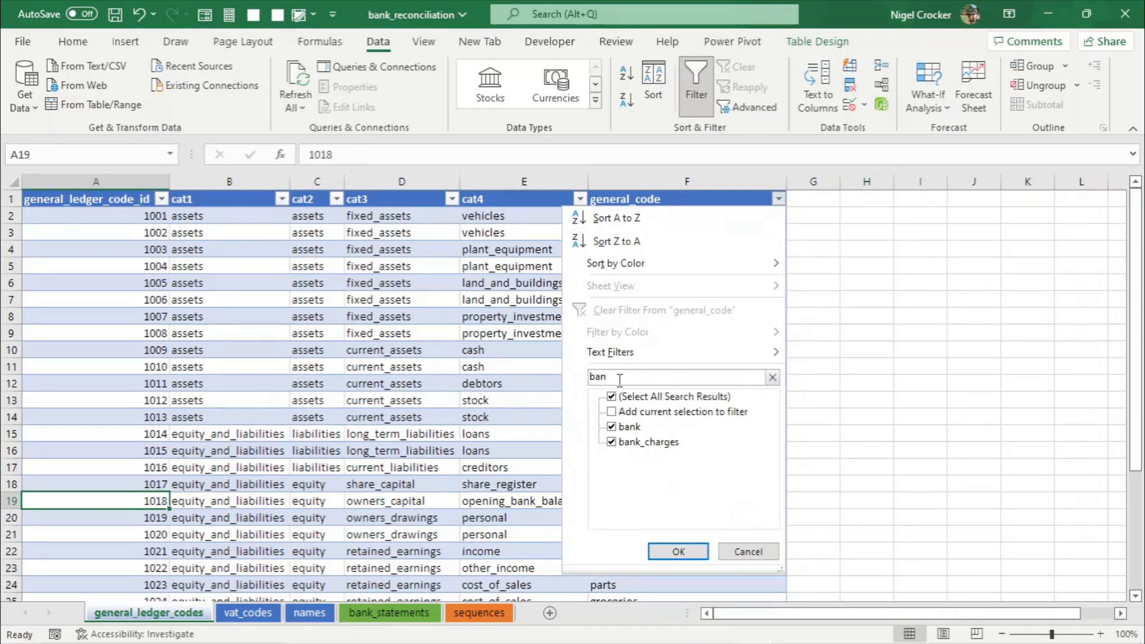
{"action": "left_click", "coordinate": [625, 427]}
{"action": "left_click", "coordinate": [675, 549]}
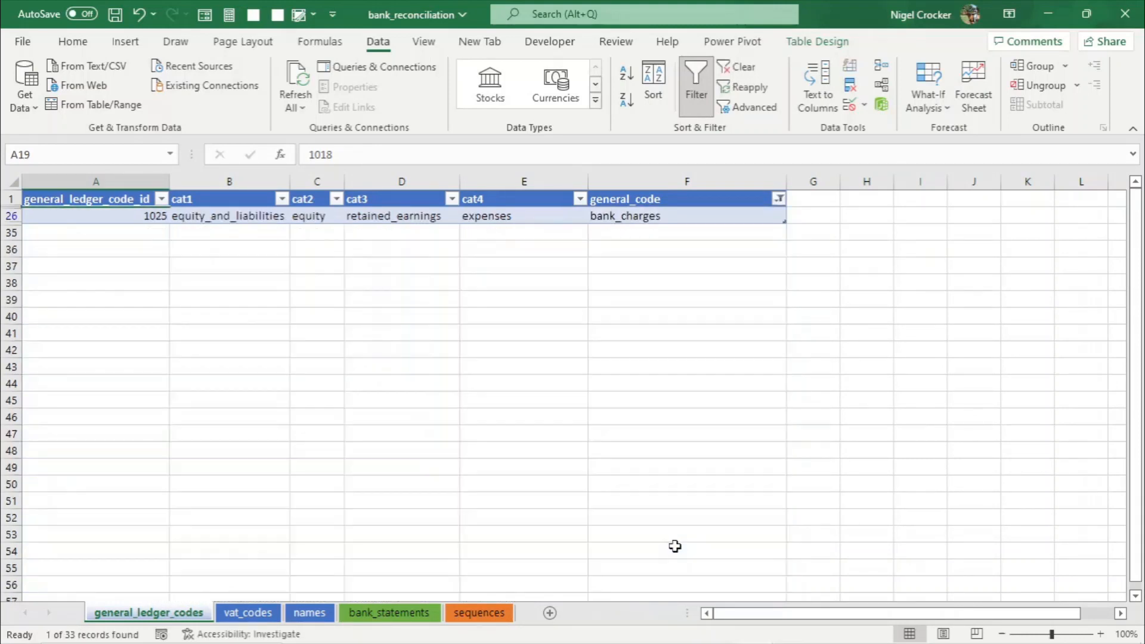
- Copy general ledger code ID 1025 and paste it as a value into general_ledger_code_id for all filtered fee rows
{"action": "left_click", "coordinate": [147, 217]}
{"action": "key", "text": "ctrl+c"}
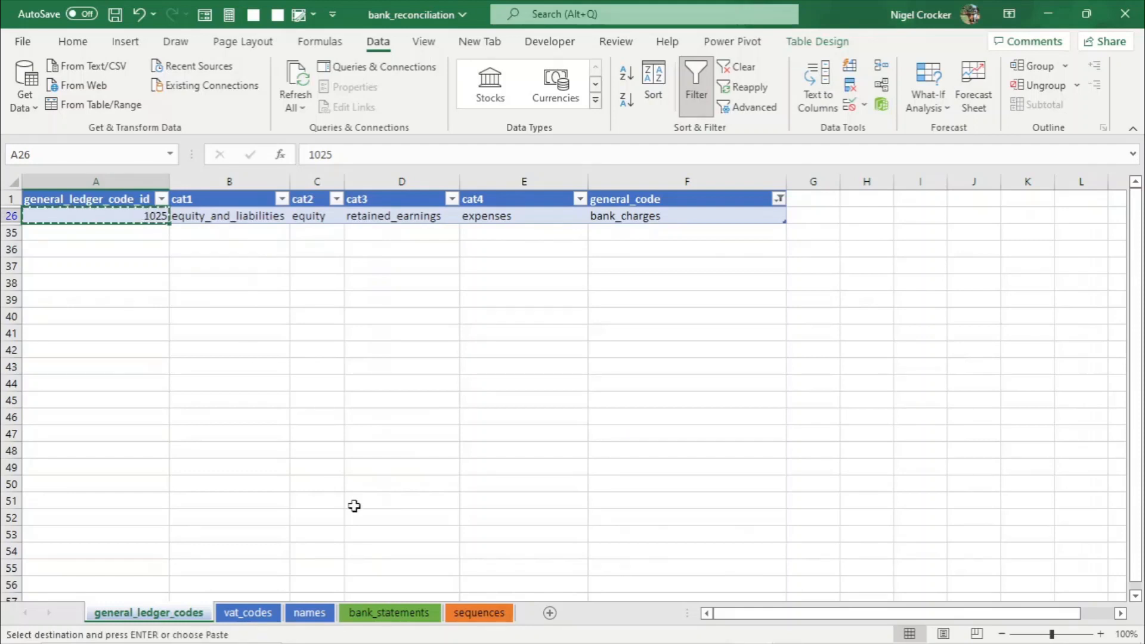
{"action": "left_click", "coordinate": [384, 613]}
{"action": "left_click", "coordinate": [638, 213]}
{"action": "right_click", "coordinate": [640, 215]}
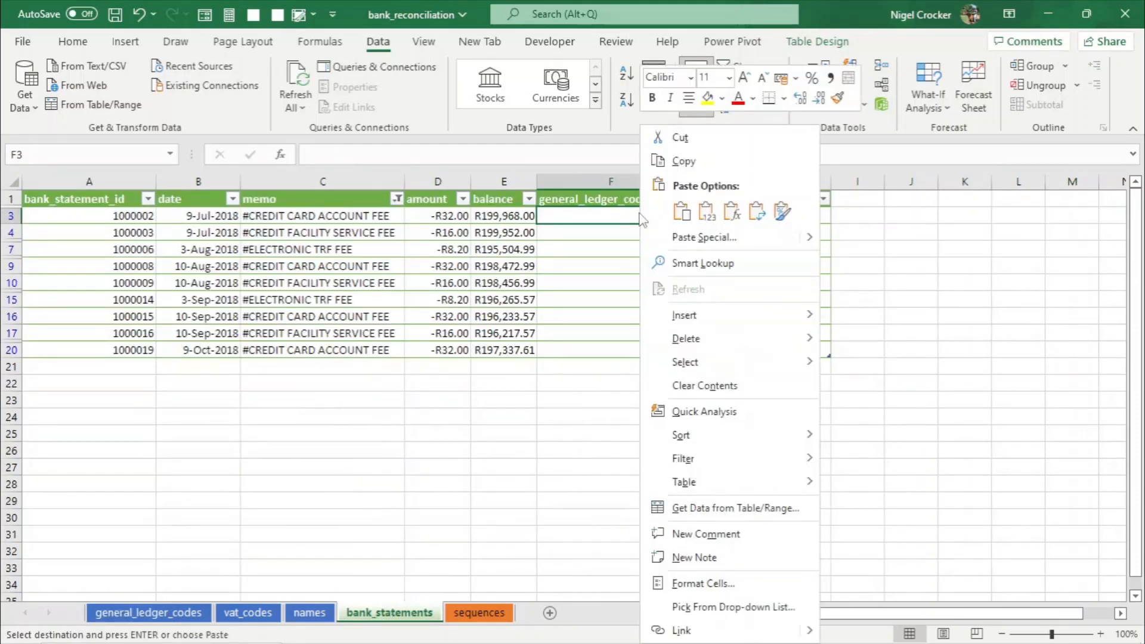
{"action": "left_click", "coordinate": [682, 212]}
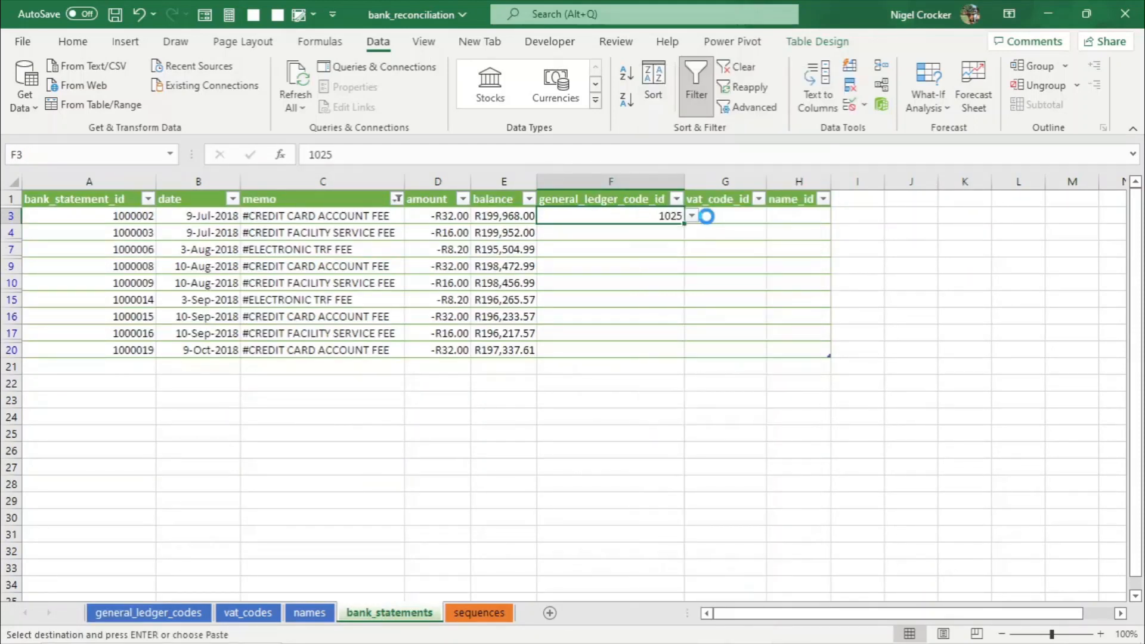
{"action": "left_click", "coordinate": [665, 232]}
{"action": "left_click_drag", "start_coordinate": [665, 232], "coordinate": [650, 347]}
{"action": "key", "text": "Return"}
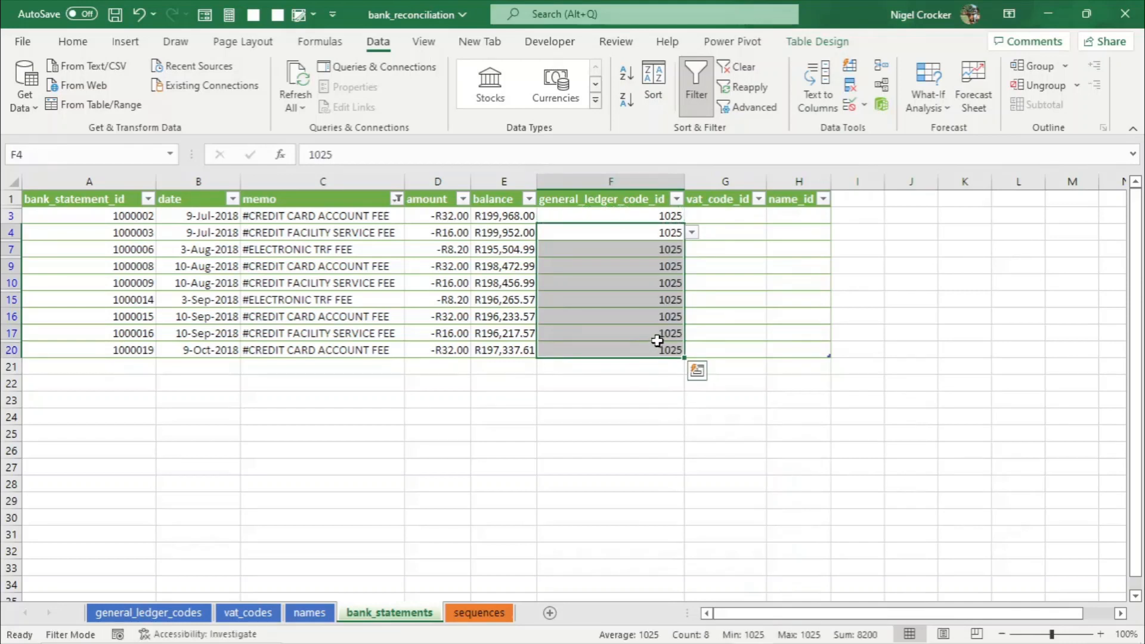
- Copy the standard VAT code ID 2001 and paste it into vat_code_id for all filtered fee rows
{"action": "left_click", "coordinate": [756, 214]}
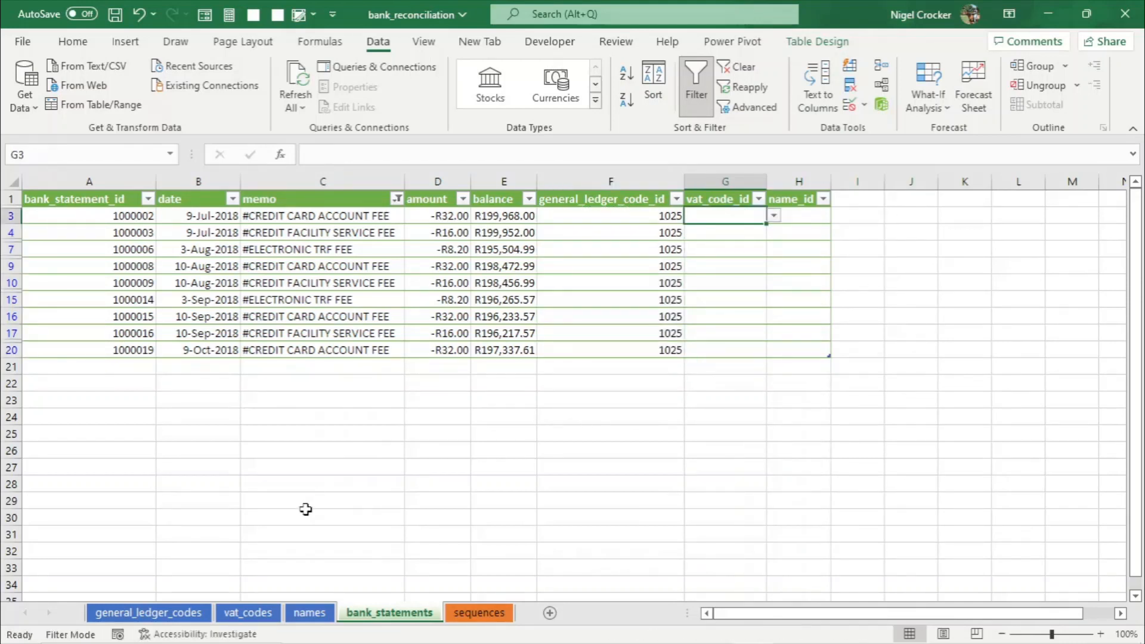
{"action": "left_click", "coordinate": [238, 612]}
{"action": "left_click", "coordinate": [70, 217]}
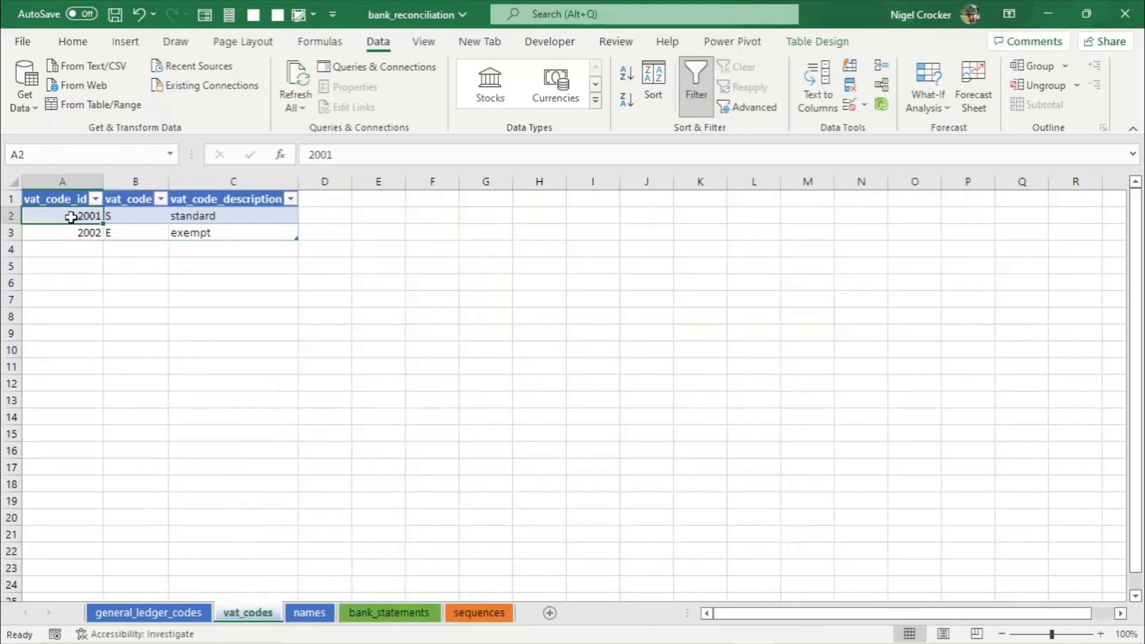
{"action": "key", "text": "ctrl+c"}
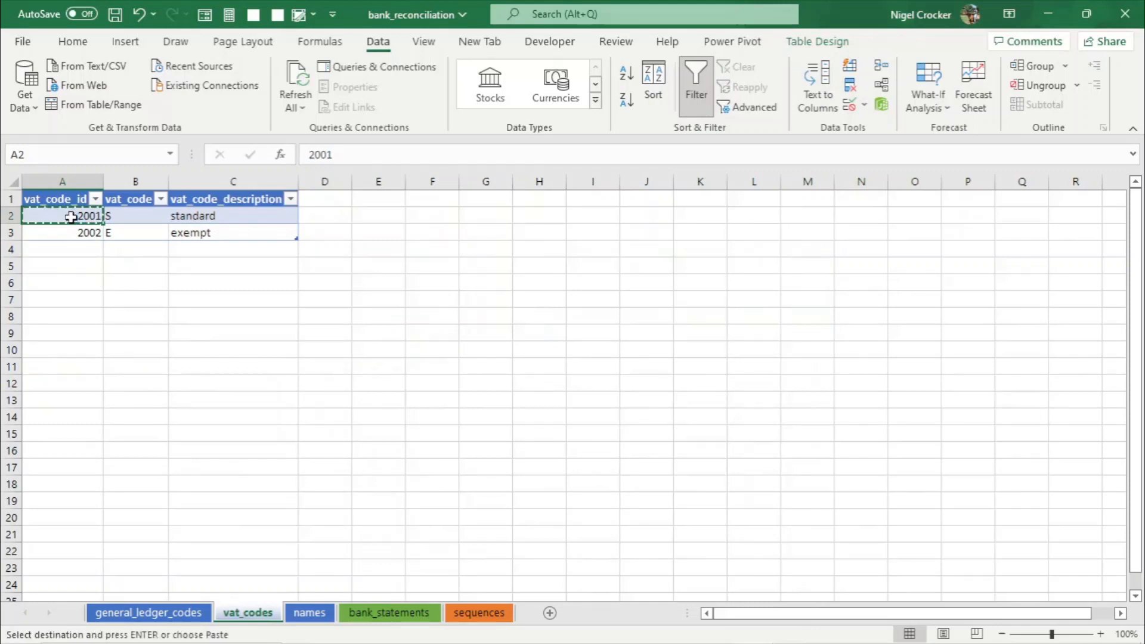
{"action": "left_click", "coordinate": [382, 612]}
{"action": "right_click", "coordinate": [749, 213]}
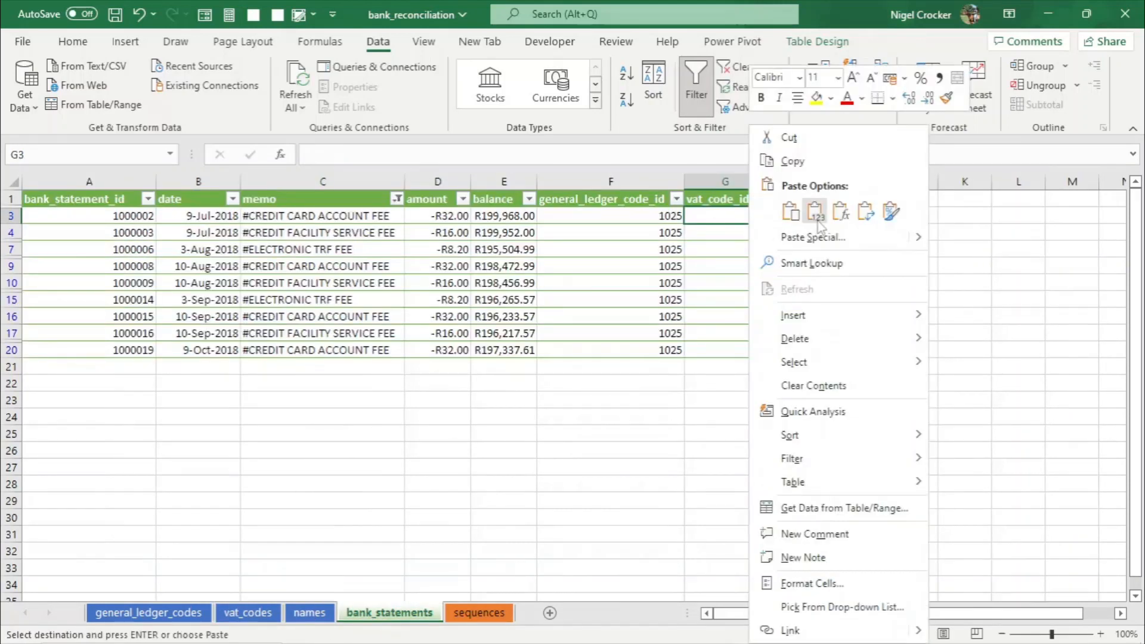
{"action": "left_click", "coordinate": [813, 142]}
{"action": "key", "text": "ctrl+c"}
{"action": "left_click_drag", "start_coordinate": [742, 232], "coordinate": [729, 344]}
{"action": "key", "text": "ctrl+v"}
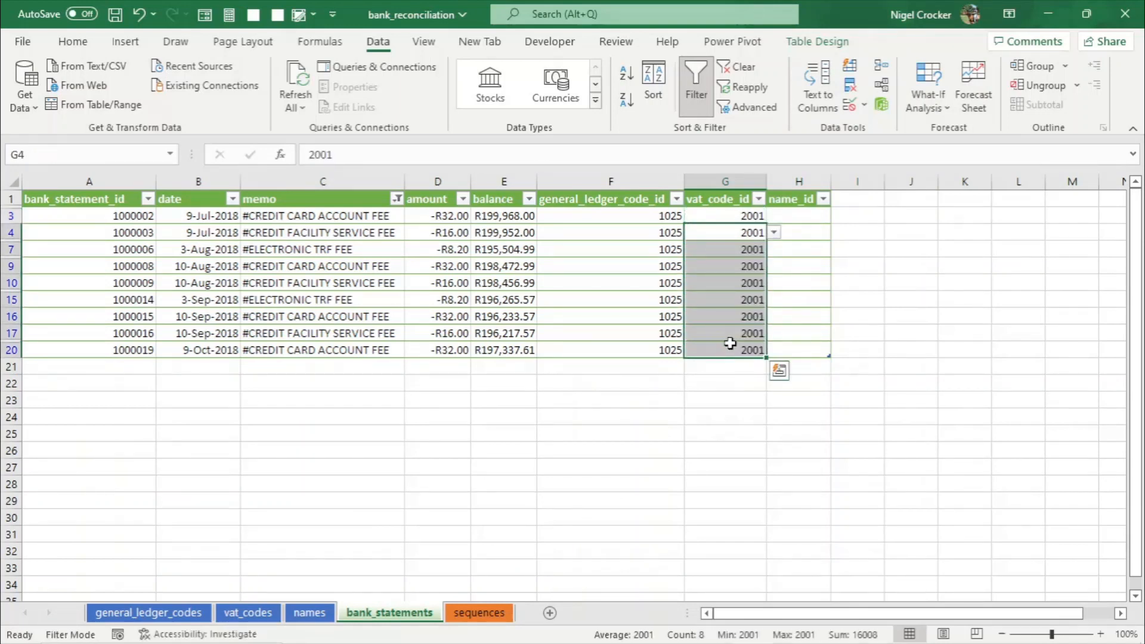
- Copy the Nedbank name_id 100002 into name_id for all filtered fee rows and save the workbook
{"action": "left_click", "coordinate": [810, 213]}
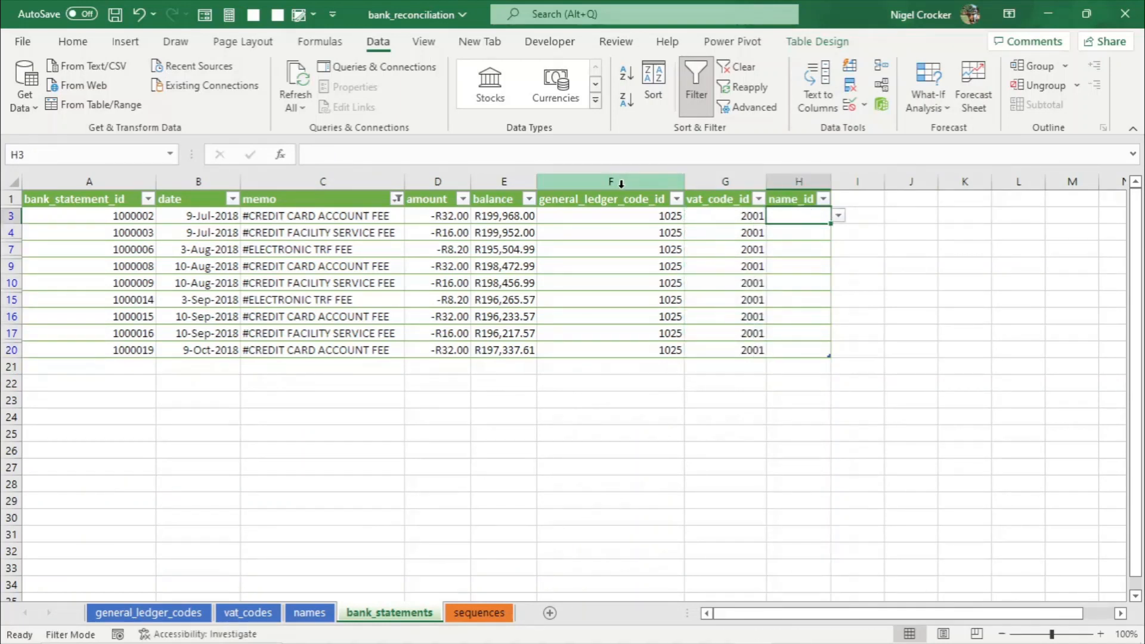
{"action": "left_click", "coordinate": [309, 613]}
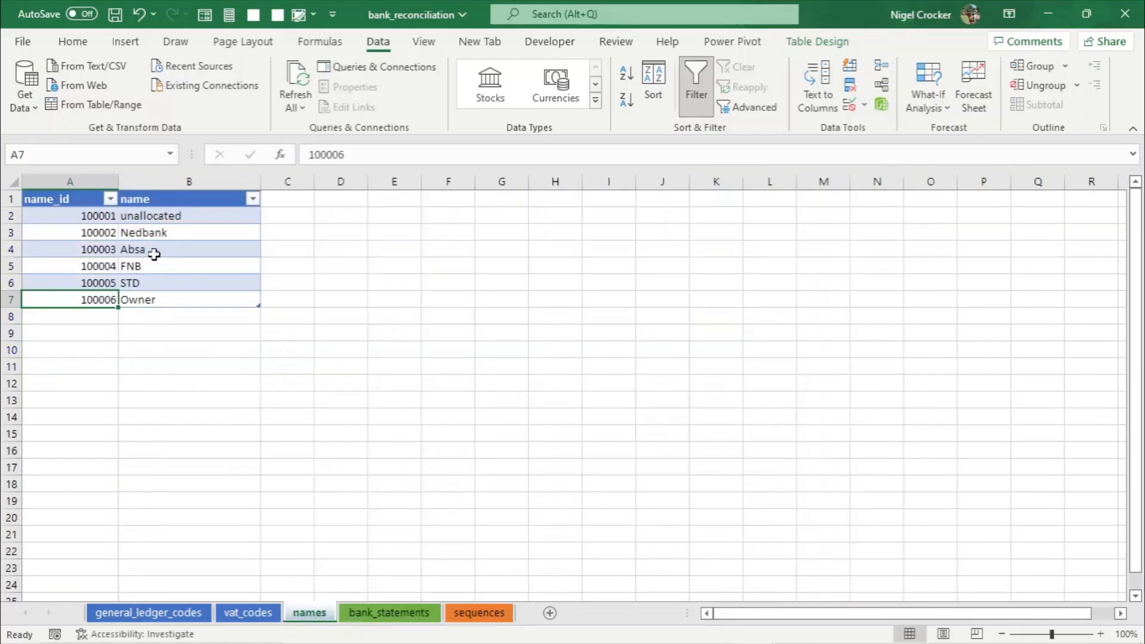
{"action": "left_click", "coordinate": [111, 232]}
{"action": "key", "text": "ctrl+c"}
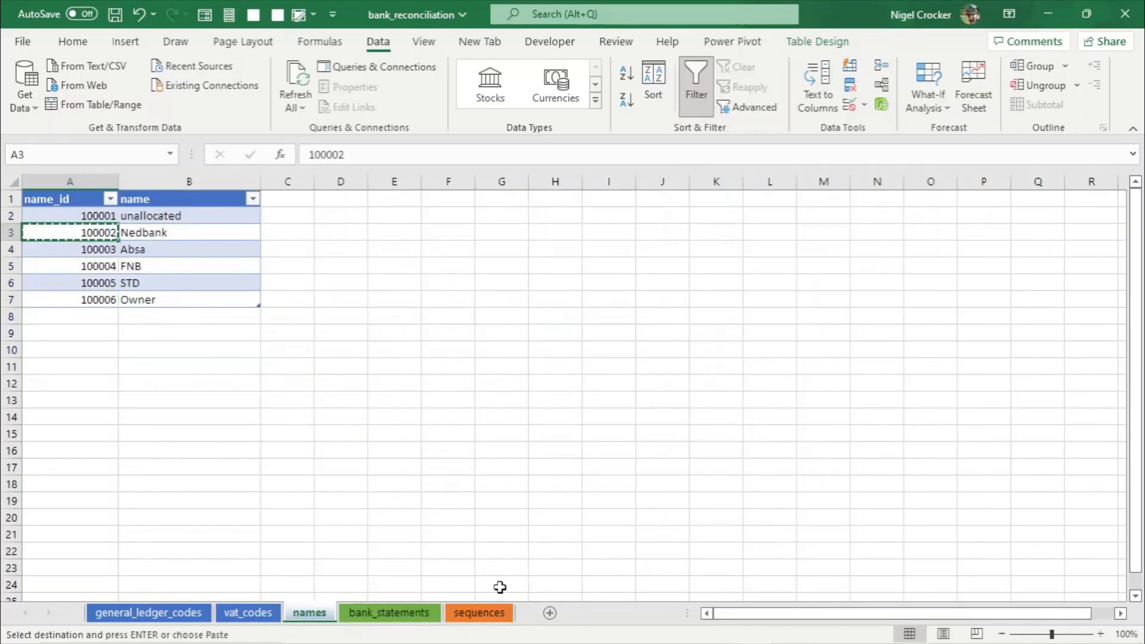
{"action": "left_click", "coordinate": [419, 614]}
{"action": "right_click", "coordinate": [801, 222]}
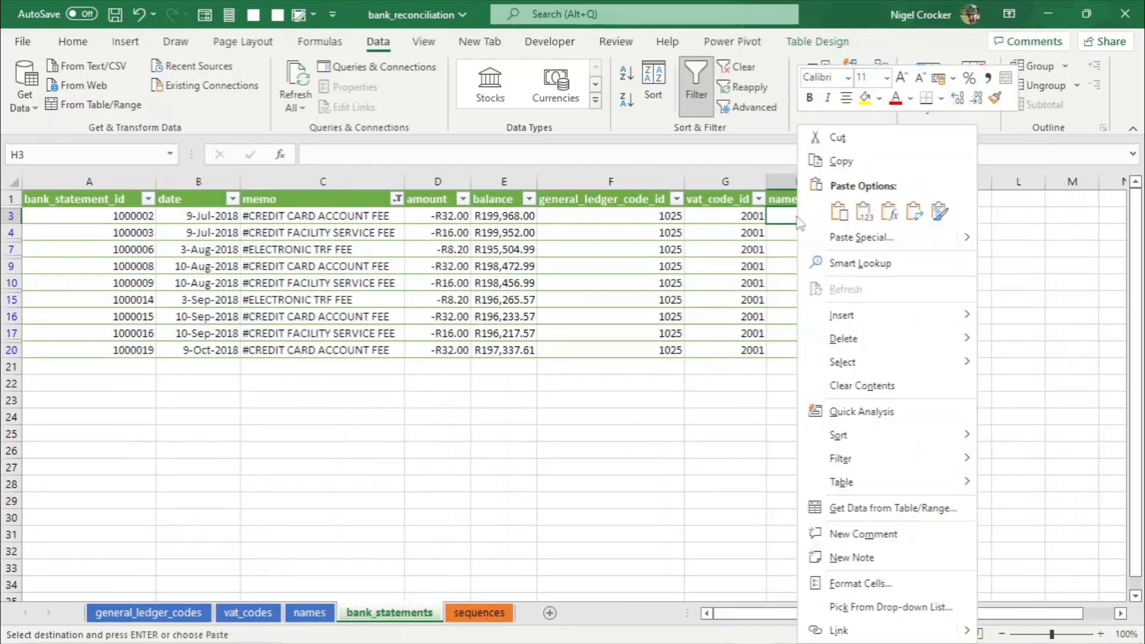
{"action": "left_click", "coordinate": [865, 216]}
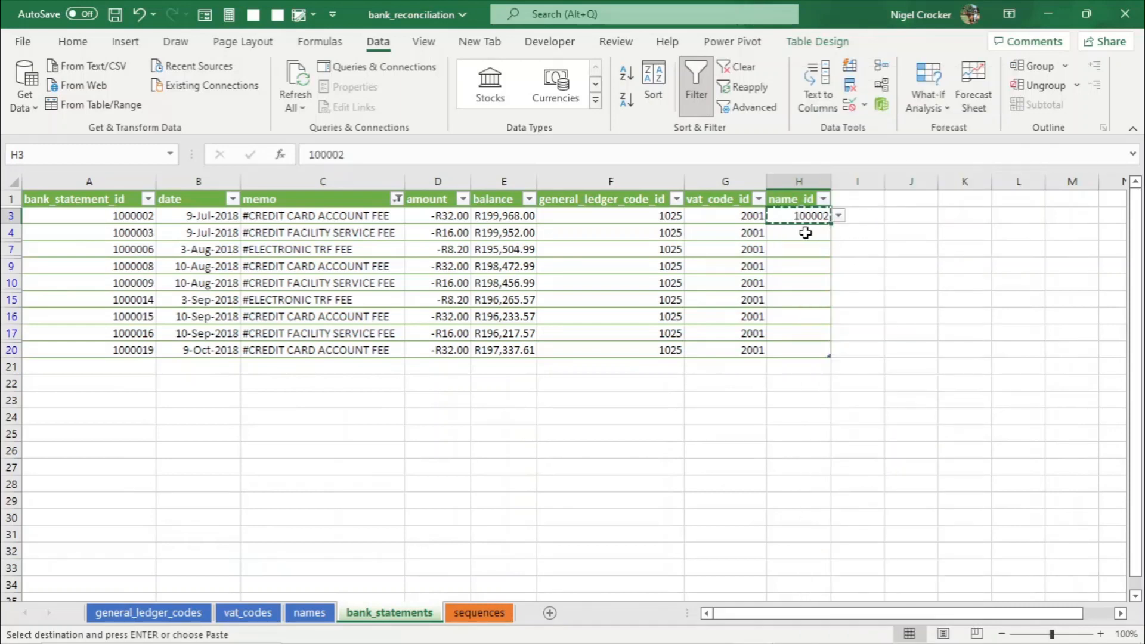
{"action": "left_click_drag", "start_coordinate": [808, 231], "coordinate": [802, 351]}
{"action": "key", "text": "Return"}
{"action": "left_click", "coordinate": [804, 329]}
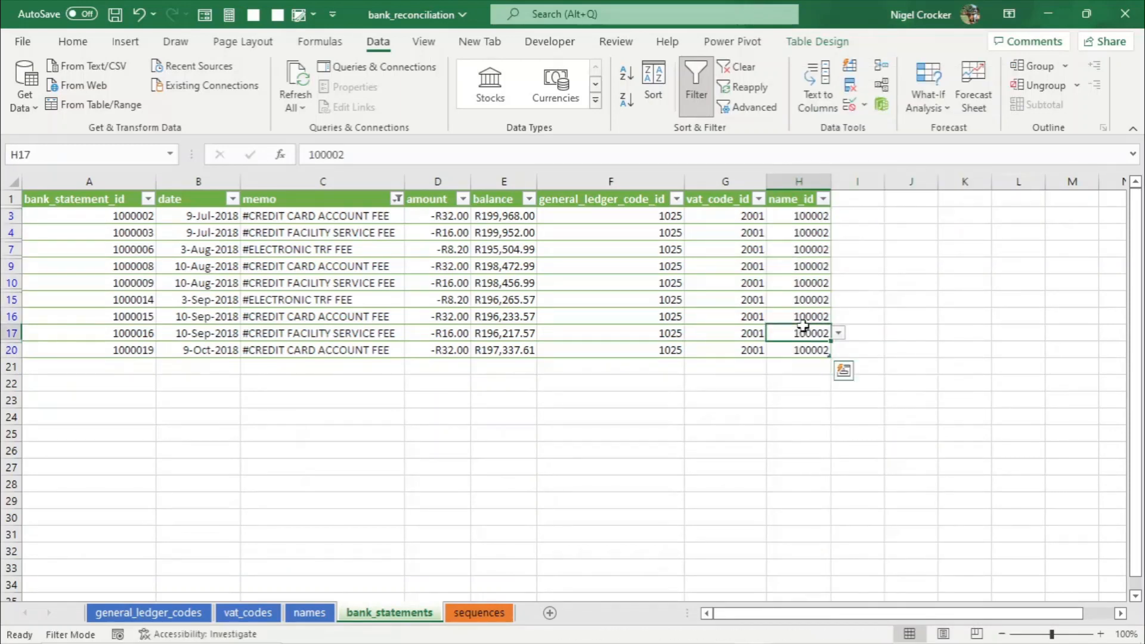
{"action": "key", "text": "ctrl+s"}
- Clear the memo filter in bank_statements, then filter the memo column to show only INTEREST rows
{"action": "left_click", "coordinate": [397, 199]}
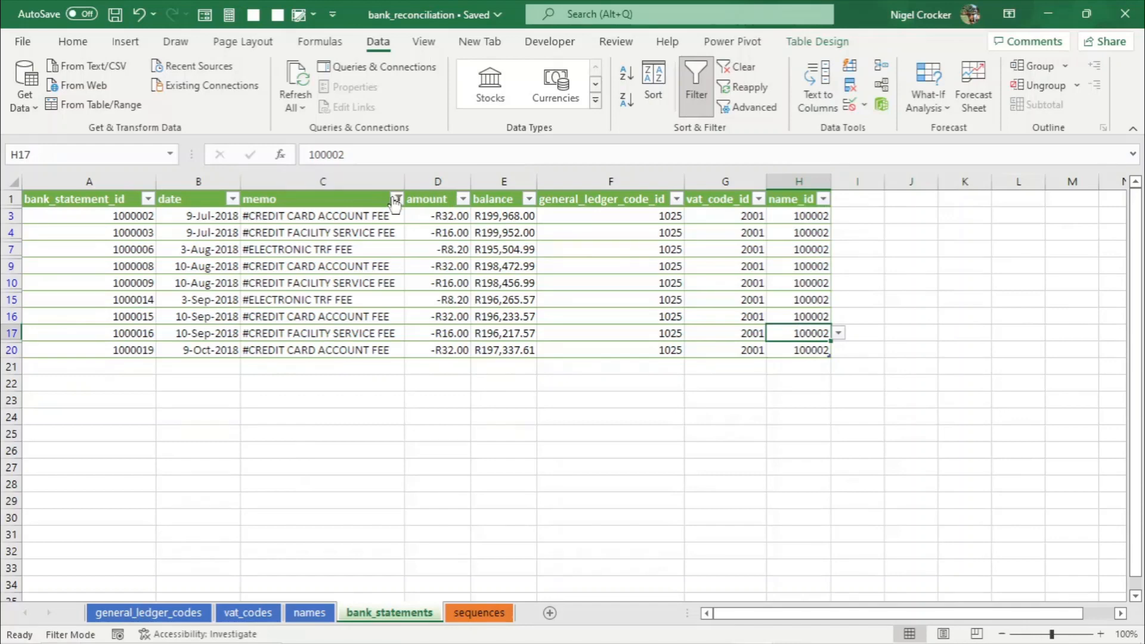
{"action": "left_click", "coordinate": [322, 309]}
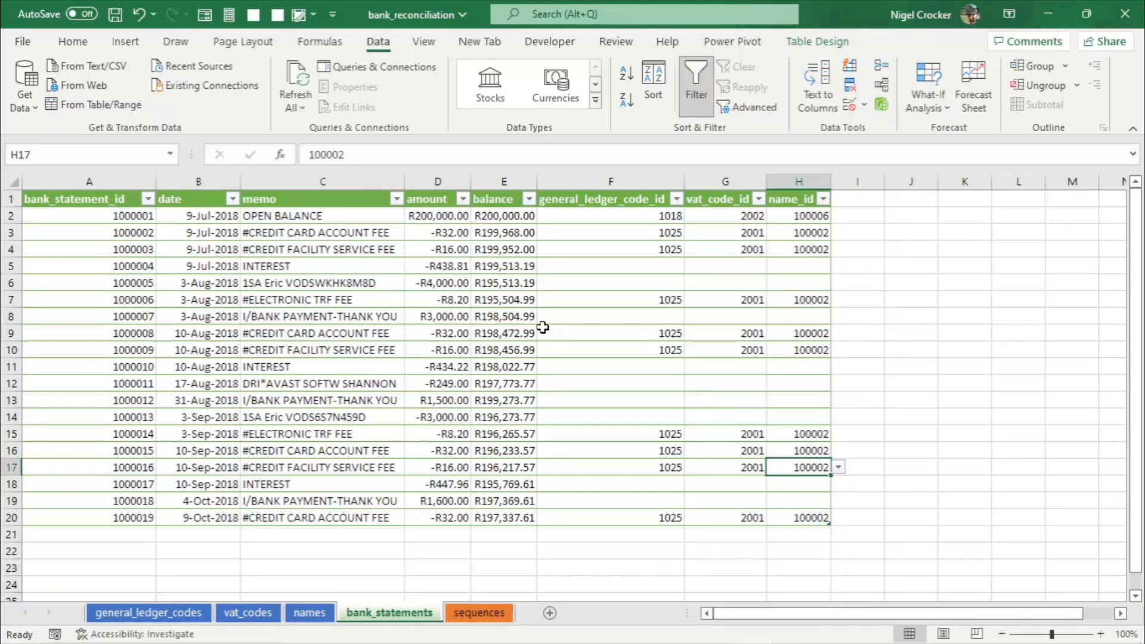
{"action": "left_click", "coordinate": [397, 198]}
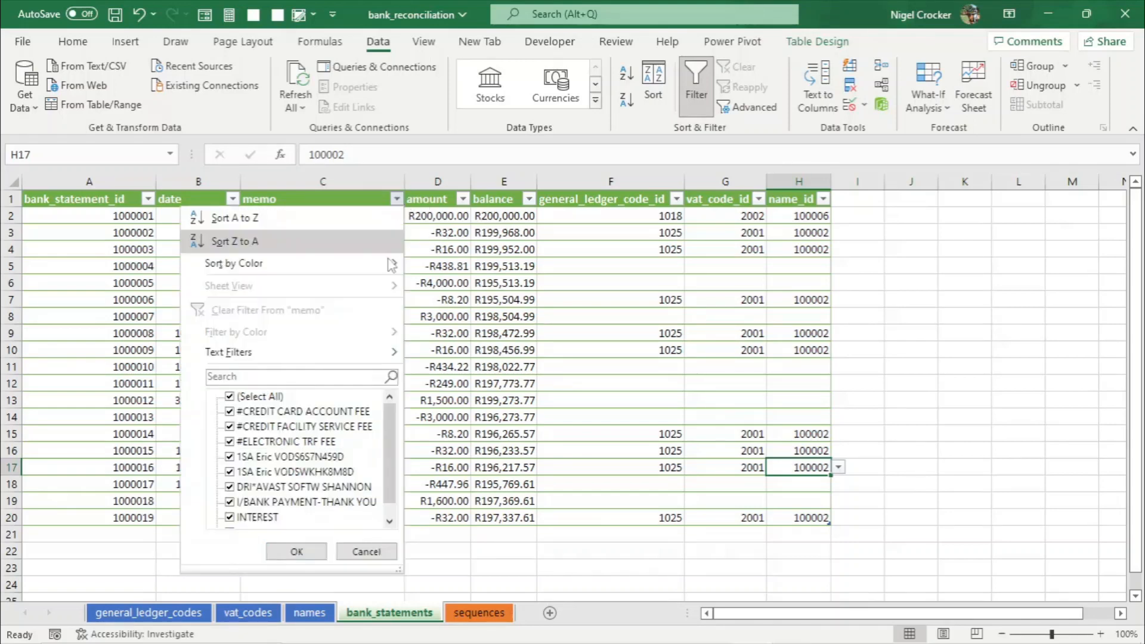
{"action": "left_click", "coordinate": [327, 377]}
{"action": "type", "text": "int"}
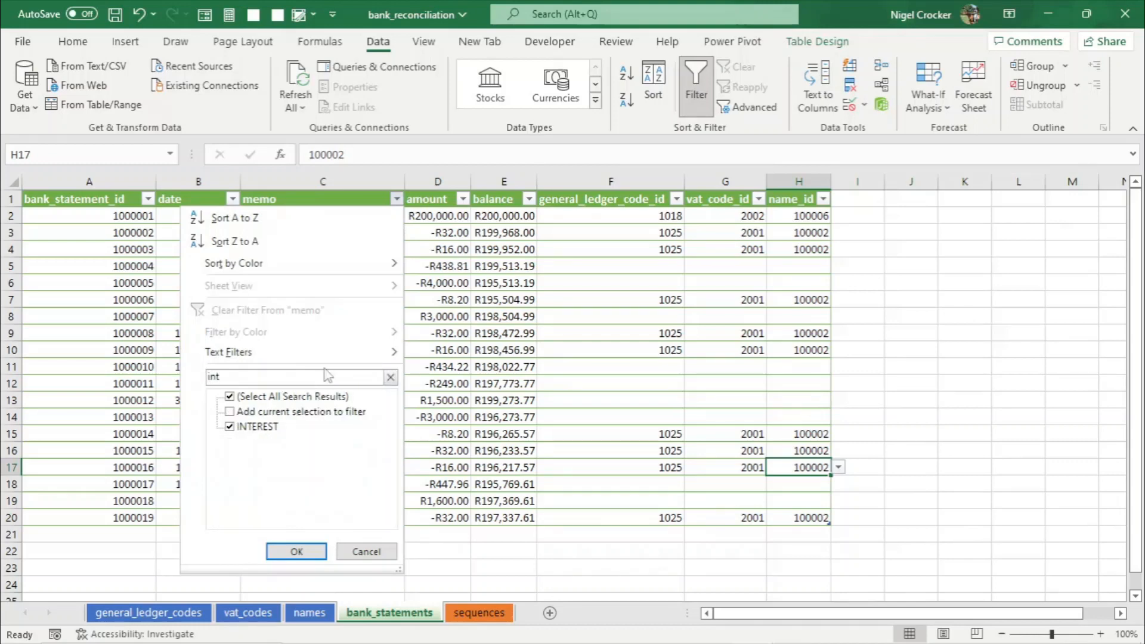
{"action": "left_click", "coordinate": [312, 551]}
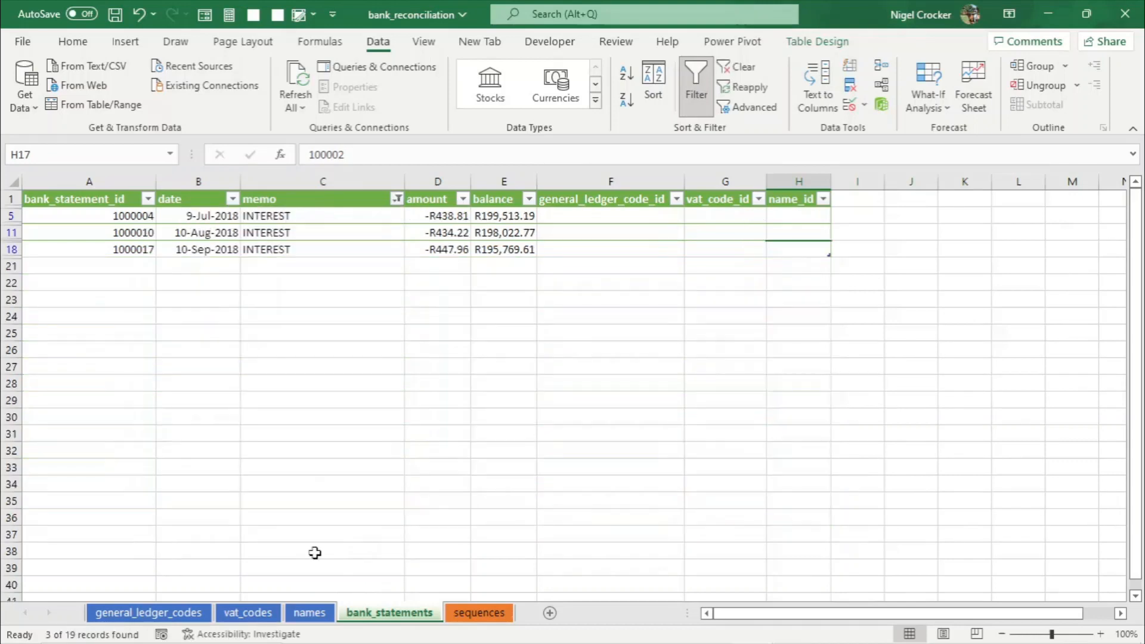
- Filter the general_ledger_codes table's general_code column to show only interest
{"action": "left_click", "coordinate": [631, 216]}
{"action": "key", "text": "alt+Tab"}
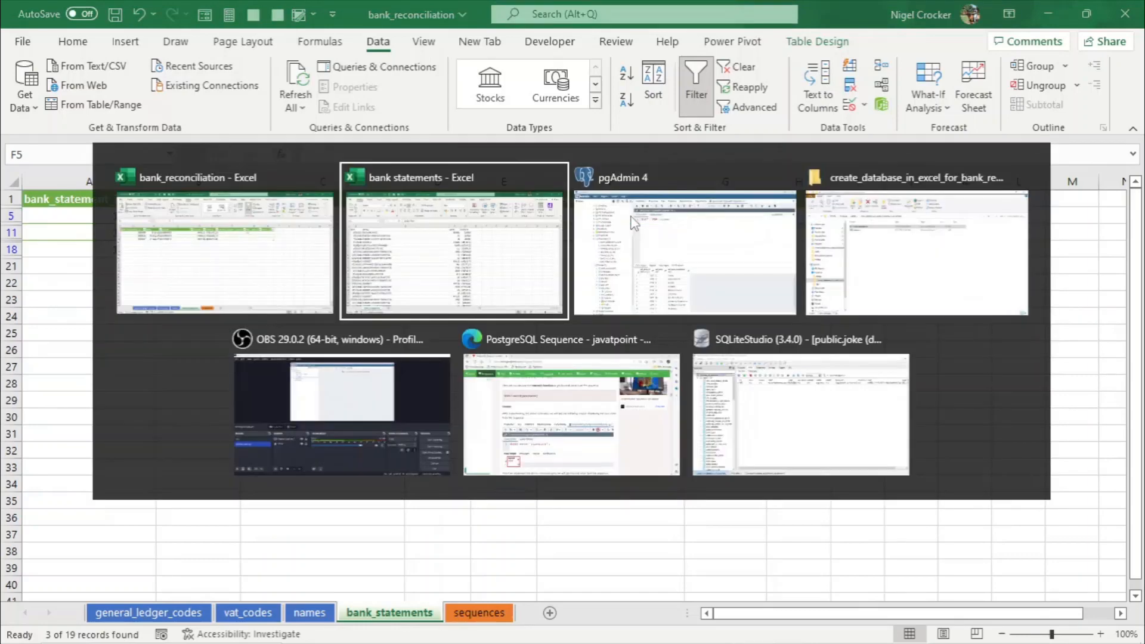
{"action": "key", "text": "Escape"}
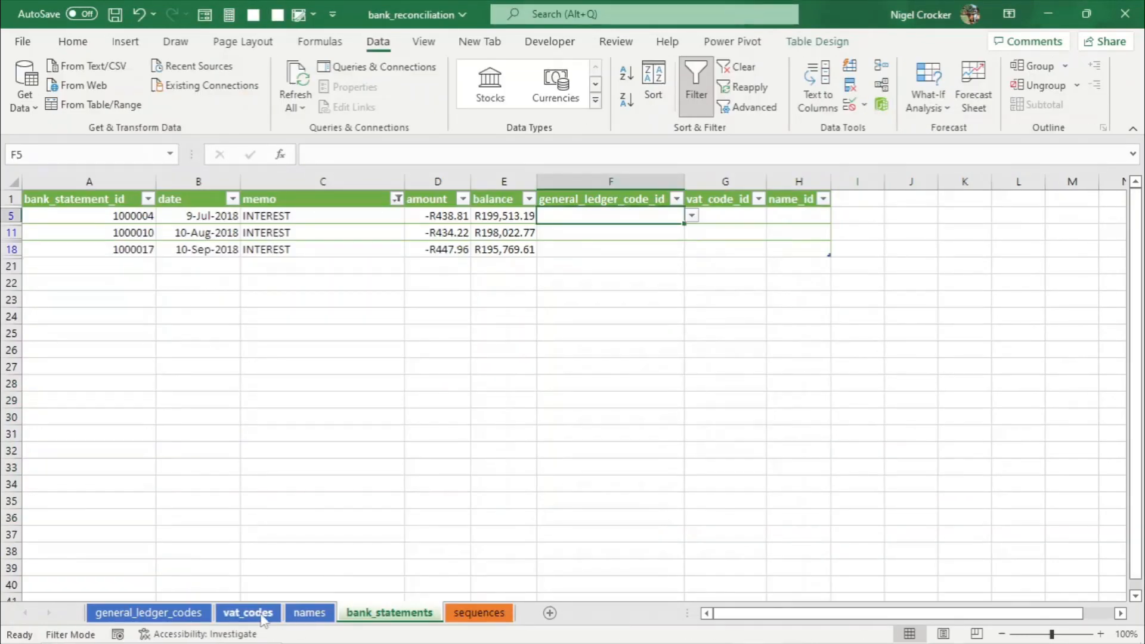
{"action": "left_click", "coordinate": [185, 611]}
{"action": "left_click", "coordinate": [779, 199]}
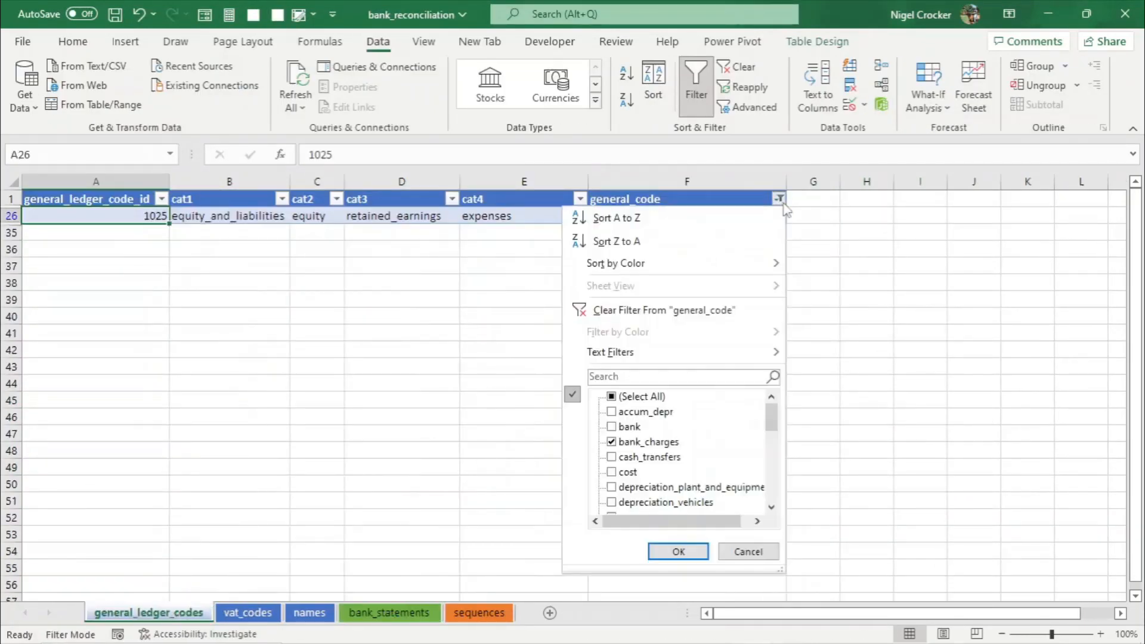
{"action": "left_click", "coordinate": [615, 380]}
{"action": "left_click", "coordinate": [611, 442]}
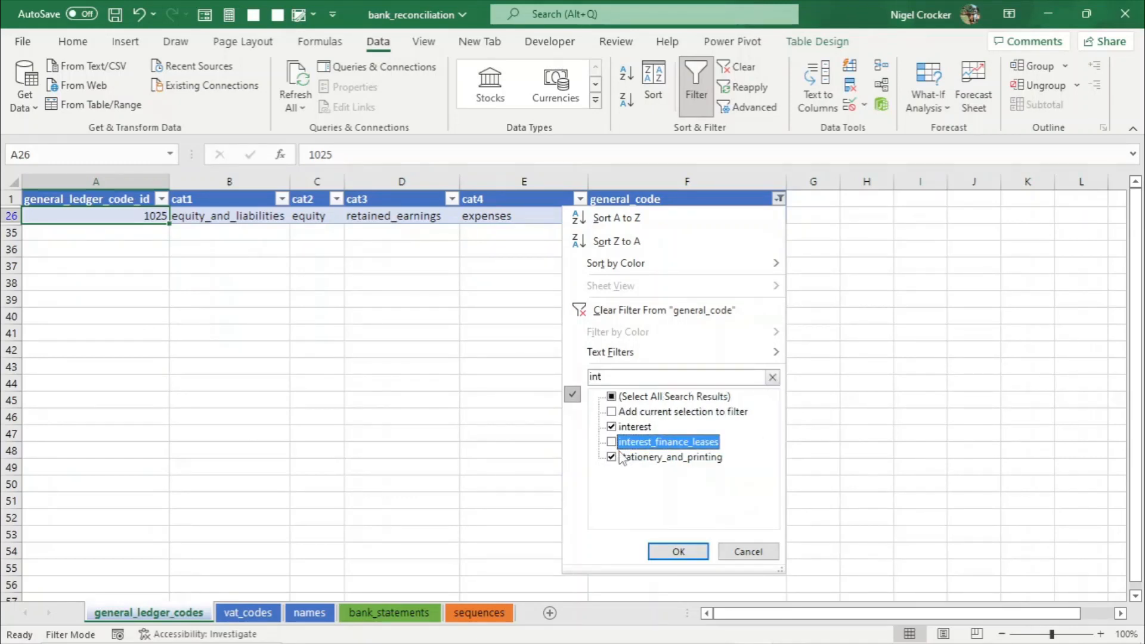
{"action": "left_click", "coordinate": [611, 457]}
{"action": "left_click", "coordinate": [678, 550]}
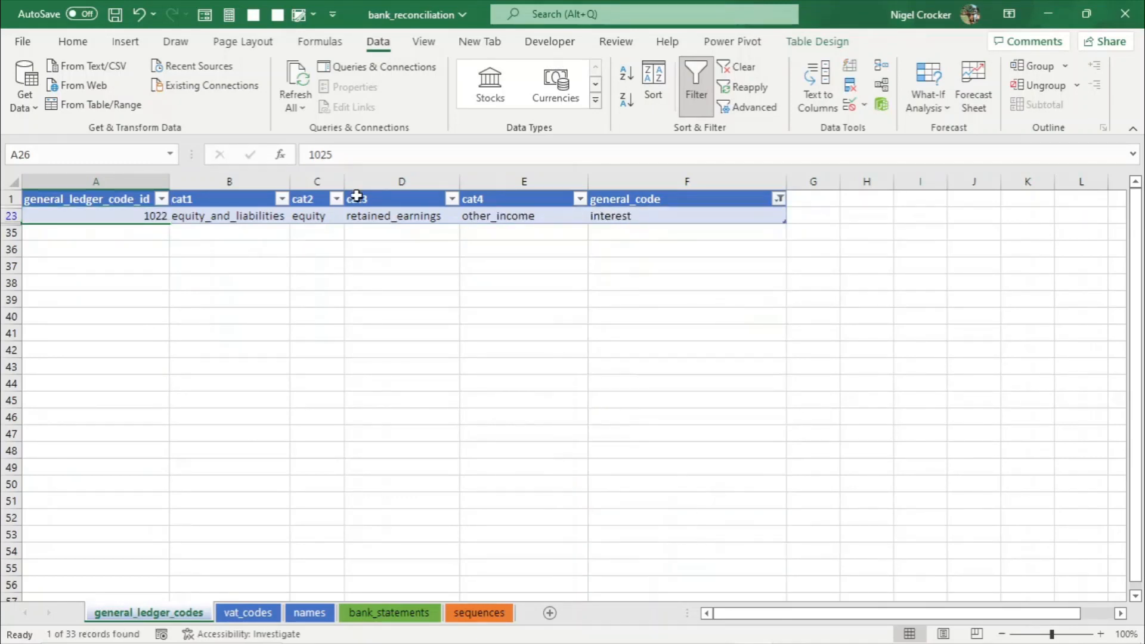
- Copy general ledger code ID 1022 and paste it as a value into general_ledger_code_id for all filtered interest rows
{"action": "left_click", "coordinate": [161, 198]}
{"action": "left_click", "coordinate": [274, 276]}
{"action": "left_click", "coordinate": [127, 215]}
{"action": "key", "text": "ctrl+c"}
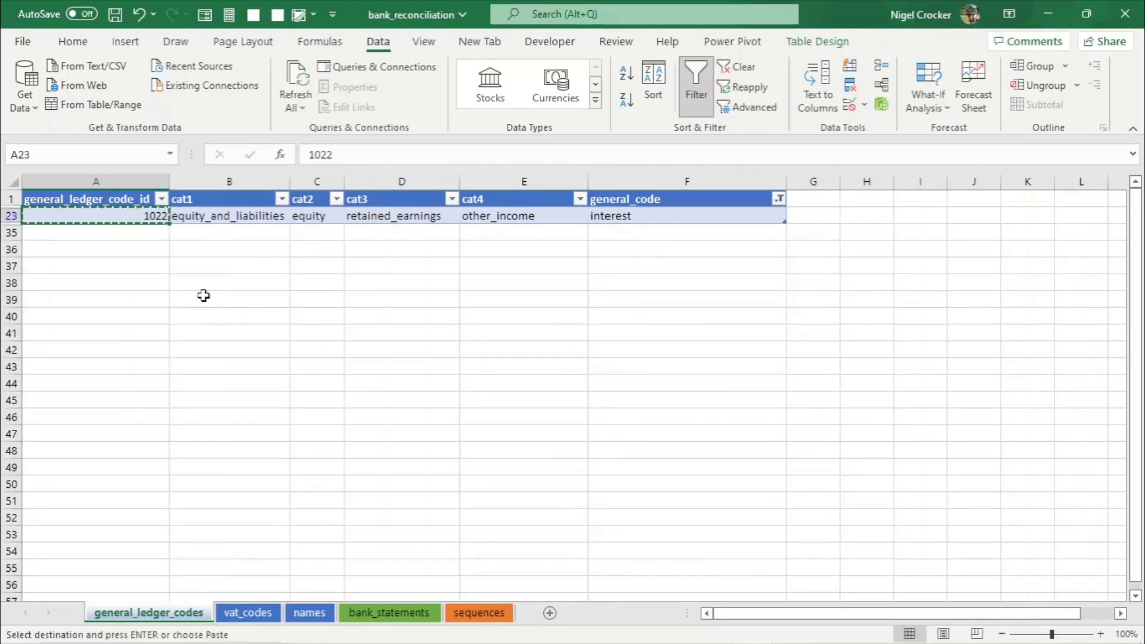
{"action": "left_click", "coordinate": [389, 612]}
{"action": "right_click", "coordinate": [621, 218]}
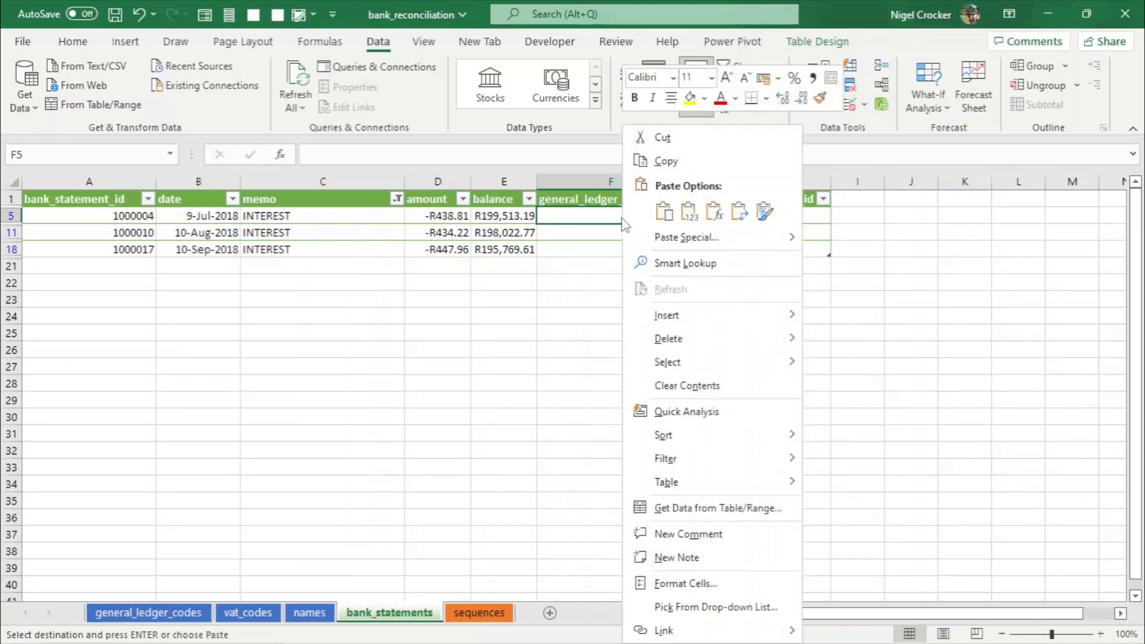
{"action": "left_click", "coordinate": [685, 214]}
{"action": "left_click_drag", "start_coordinate": [680, 232], "coordinate": [659, 248]}
{"action": "key", "text": "Return"}
- Copy the exempt VAT code ID 2002 and paste it into vat_code_id for all filtered interest rows
{"action": "left_click", "coordinate": [714, 215]}
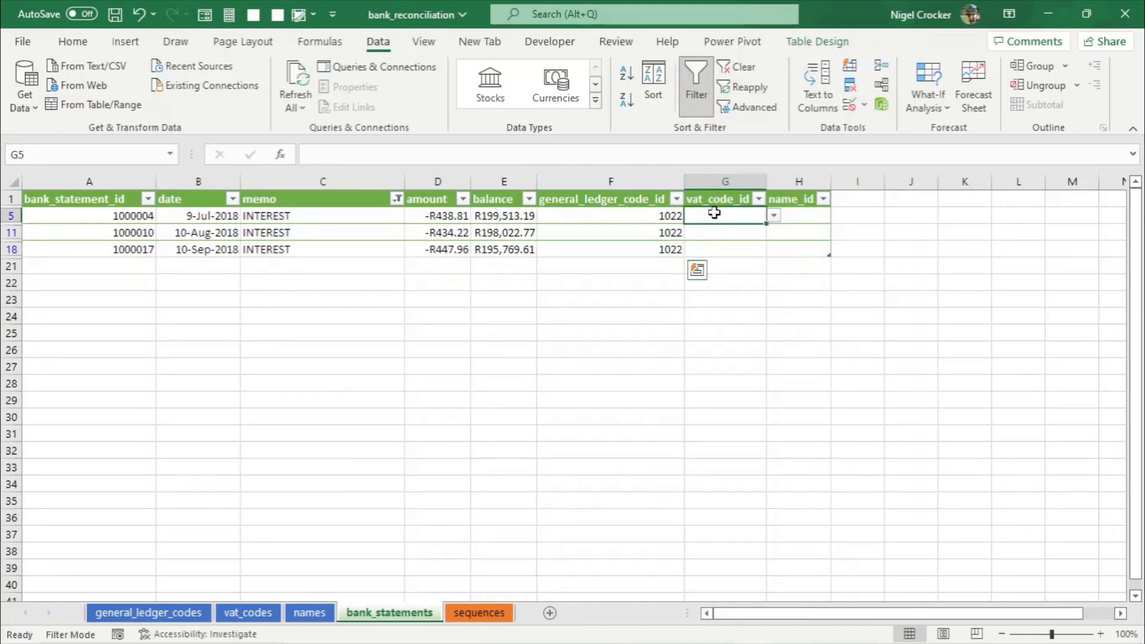
{"action": "left_click", "coordinate": [257, 613]}
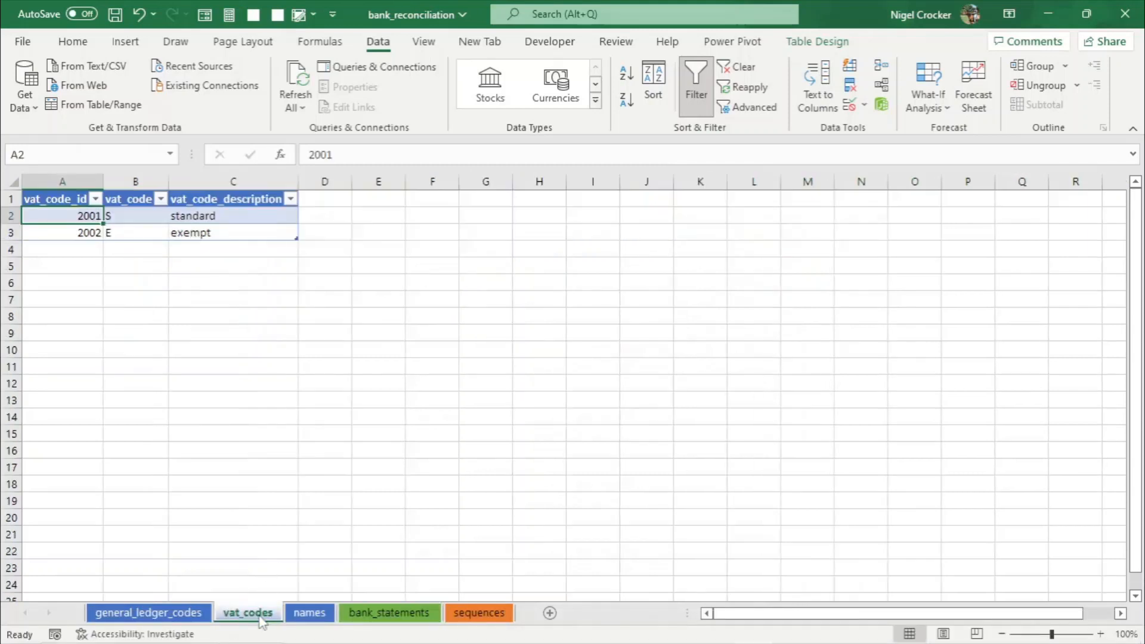
{"action": "left_click", "coordinate": [90, 234]}
{"action": "key", "text": "ctrl+c"}
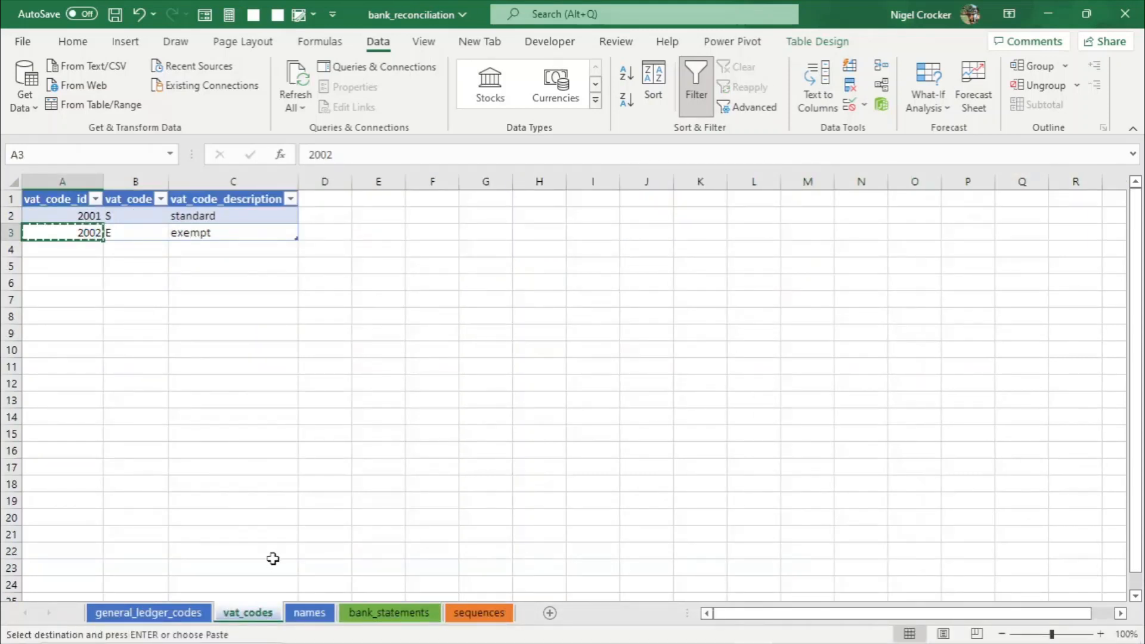
{"action": "left_click", "coordinate": [357, 615]}
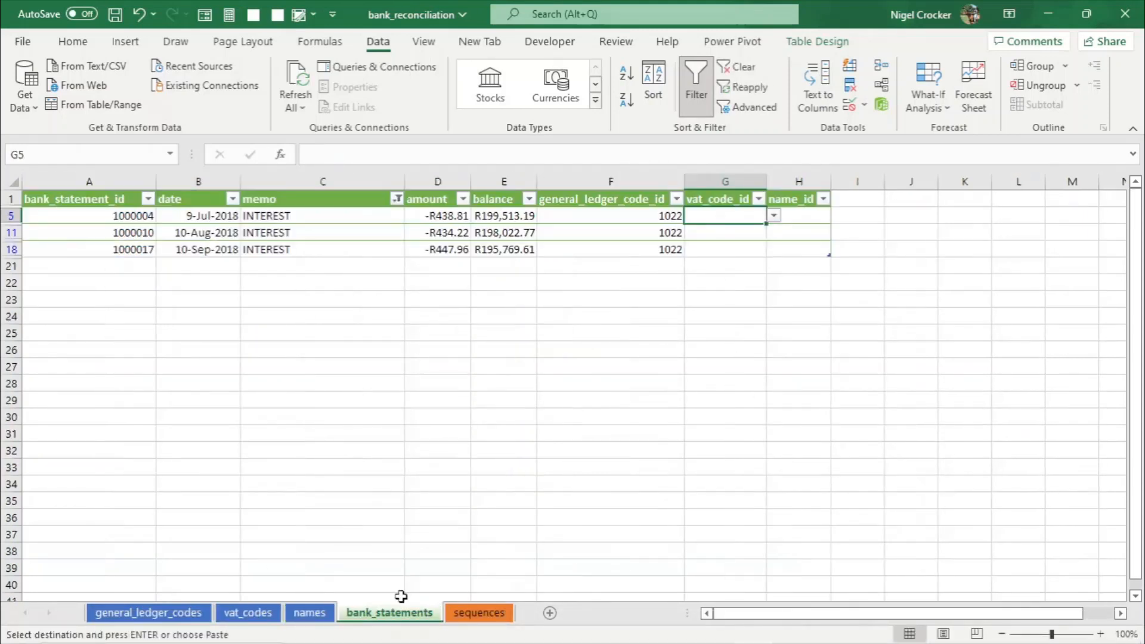
{"action": "right_click", "coordinate": [728, 219]}
{"action": "left_click", "coordinate": [795, 218]}
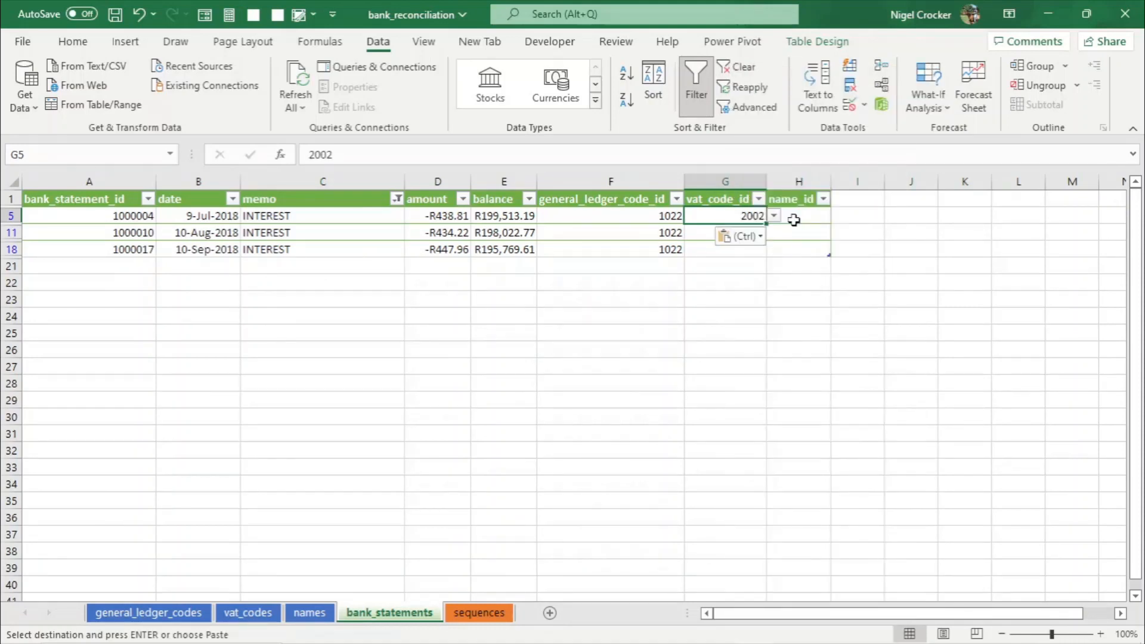
{"action": "left_click_drag", "start_coordinate": [739, 234], "coordinate": [736, 249]}
{"action": "key", "text": "Return"}
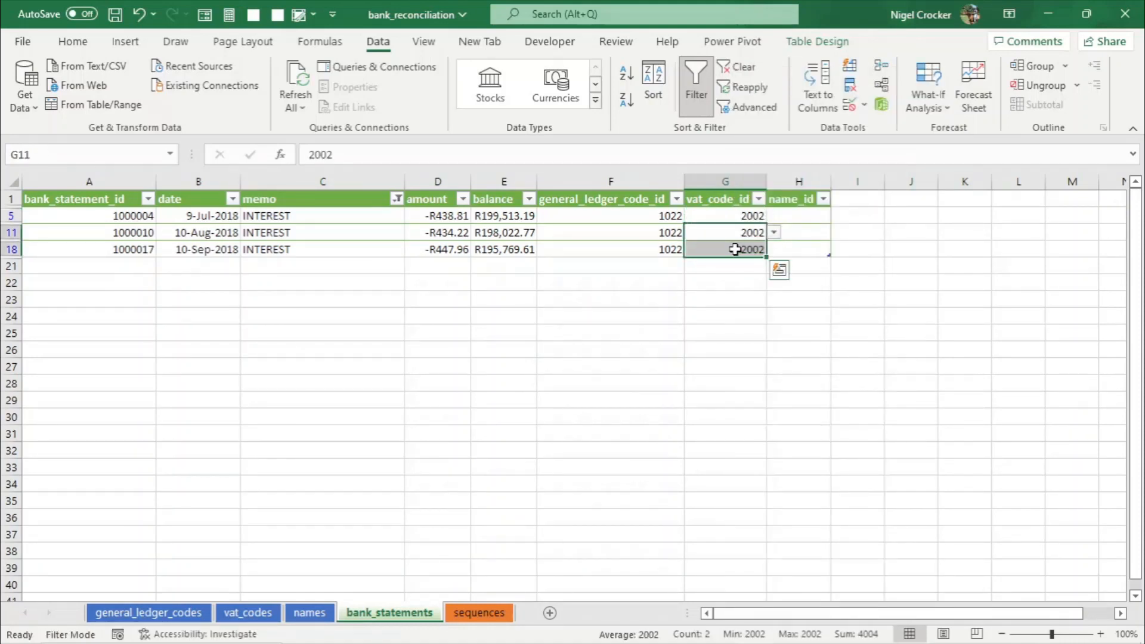
- Copy the Nedbank name_id 100002 into name_id for all filtered interest rows and save the workbook
{"action": "left_click", "coordinate": [785, 216]}
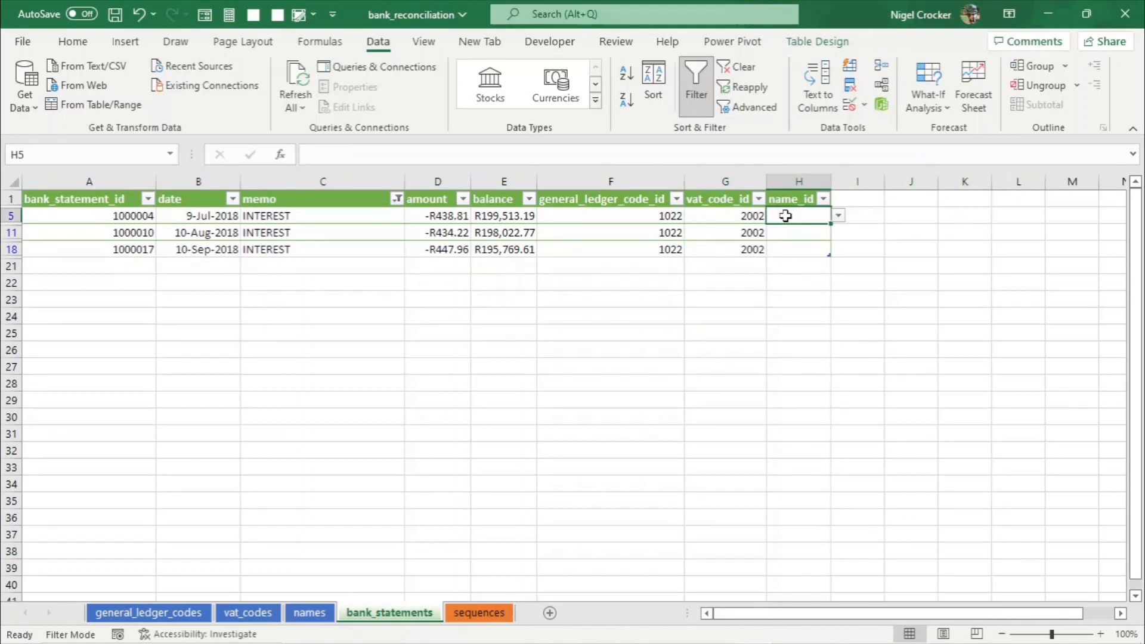
{"action": "left_click", "coordinate": [309, 613]}
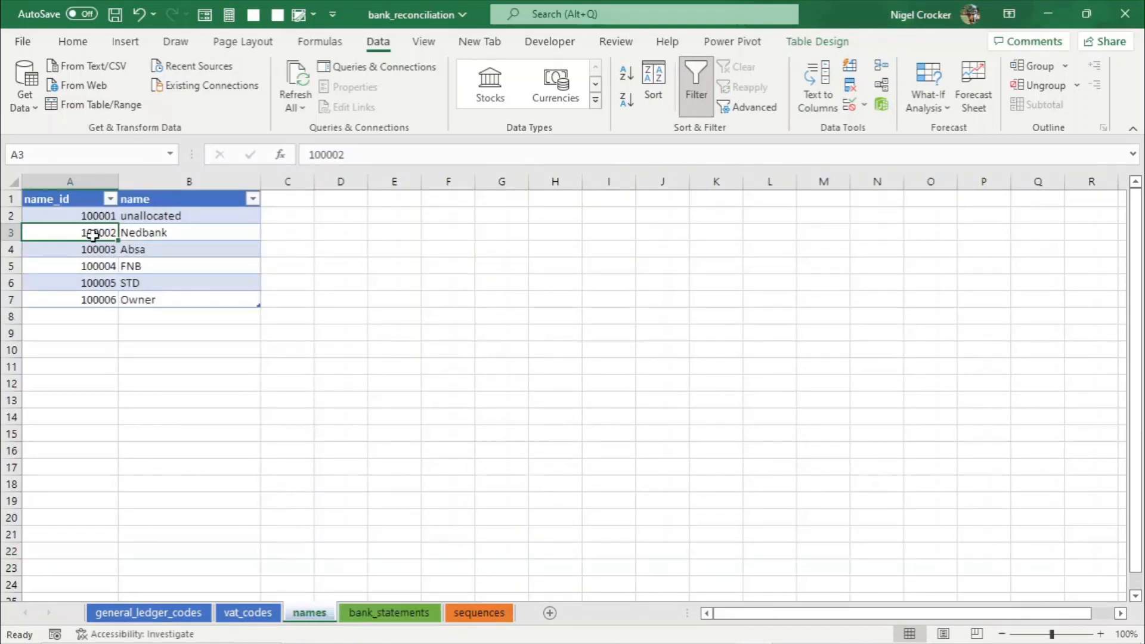
{"action": "key", "text": "ctrl+c"}
{"action": "left_click", "coordinate": [391, 612]}
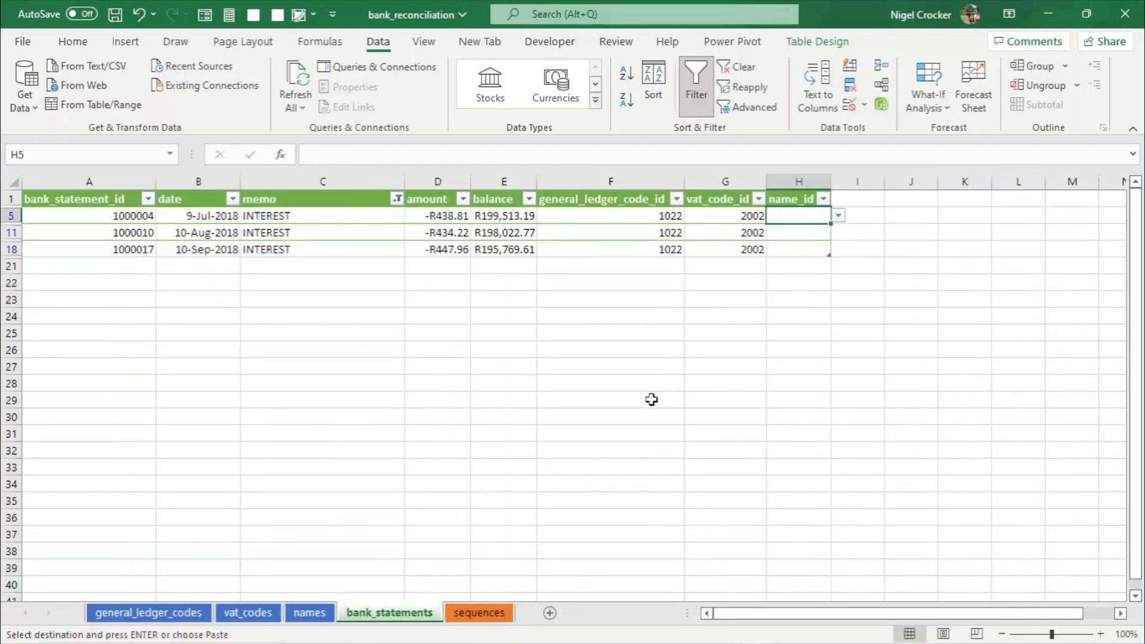
{"action": "right_click", "coordinate": [797, 223]}
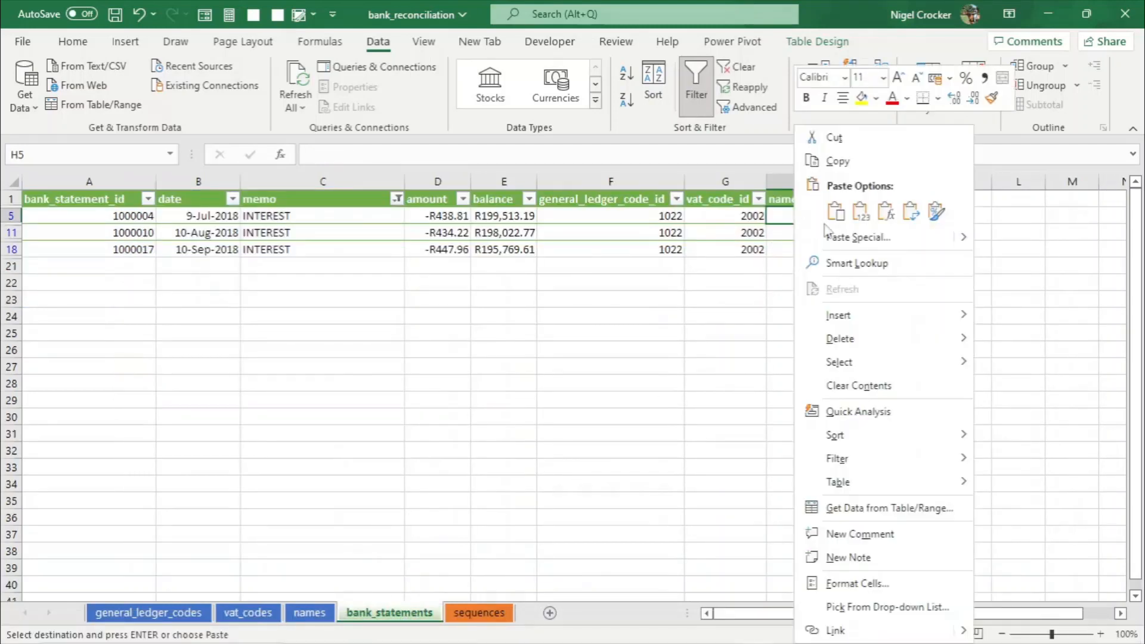
{"action": "left_click", "coordinate": [863, 216]}
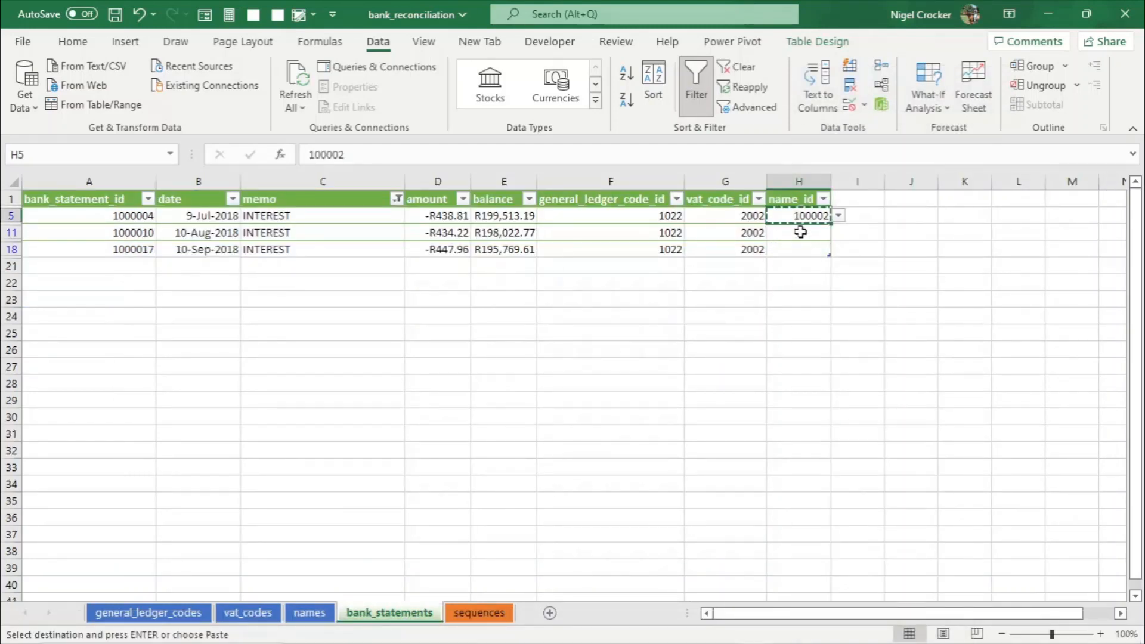
{"action": "left_click_drag", "start_coordinate": [800, 232], "coordinate": [797, 244]}
{"action": "key", "text": "Return"}
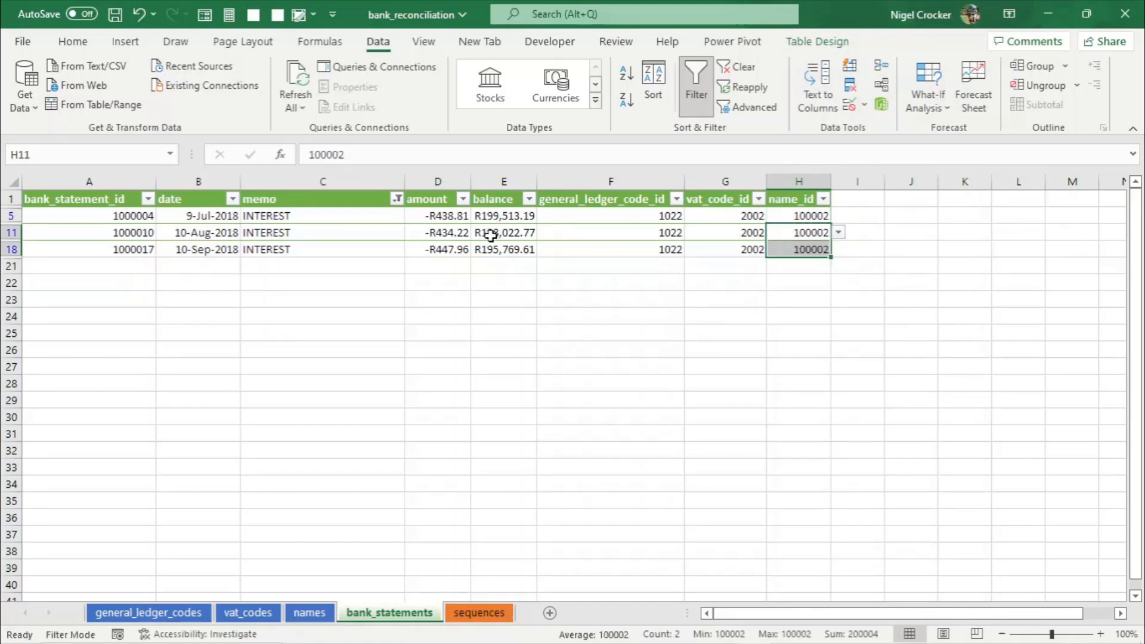
{"action": "left_click", "coordinate": [488, 232]}
{"action": "key", "text": "ctrl+s"}
- Clear the memo filter, then filter the memo column to show only the two 1SA transfer payments
{"action": "left_click", "coordinate": [396, 199]}
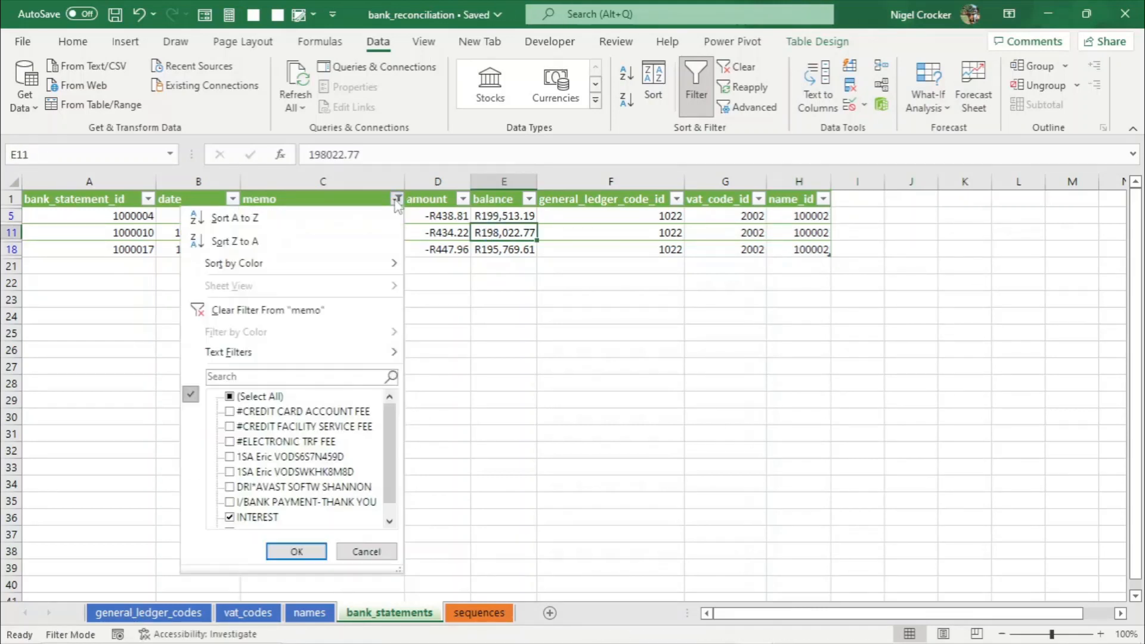
{"action": "left_click", "coordinate": [268, 310]}
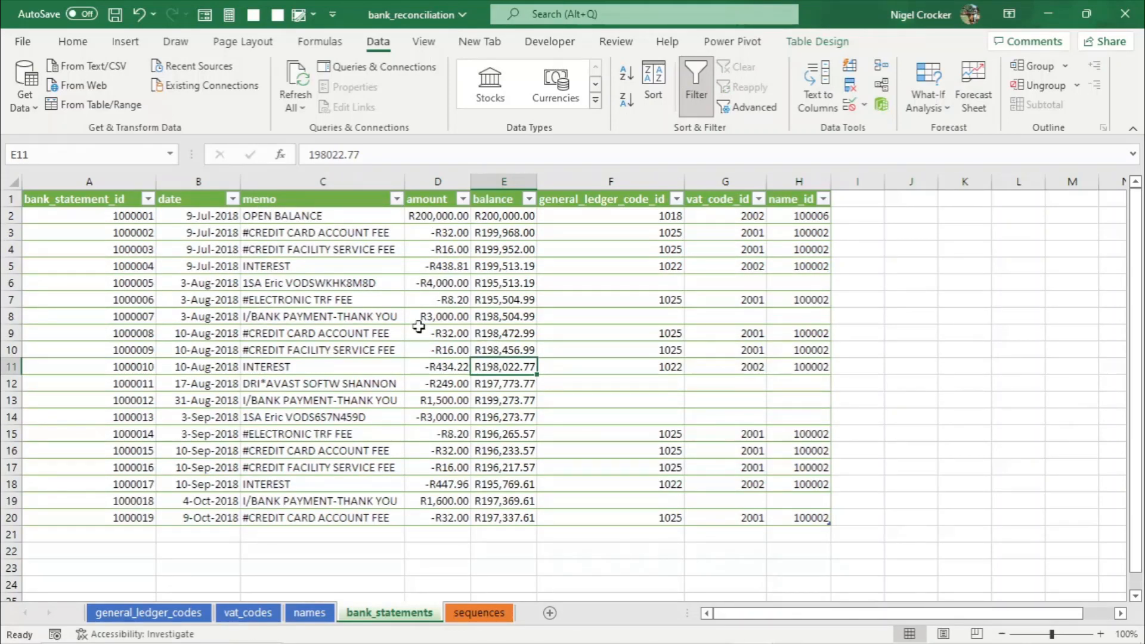
{"action": "left_click", "coordinate": [352, 298]}
{"action": "left_click", "coordinate": [346, 279]}
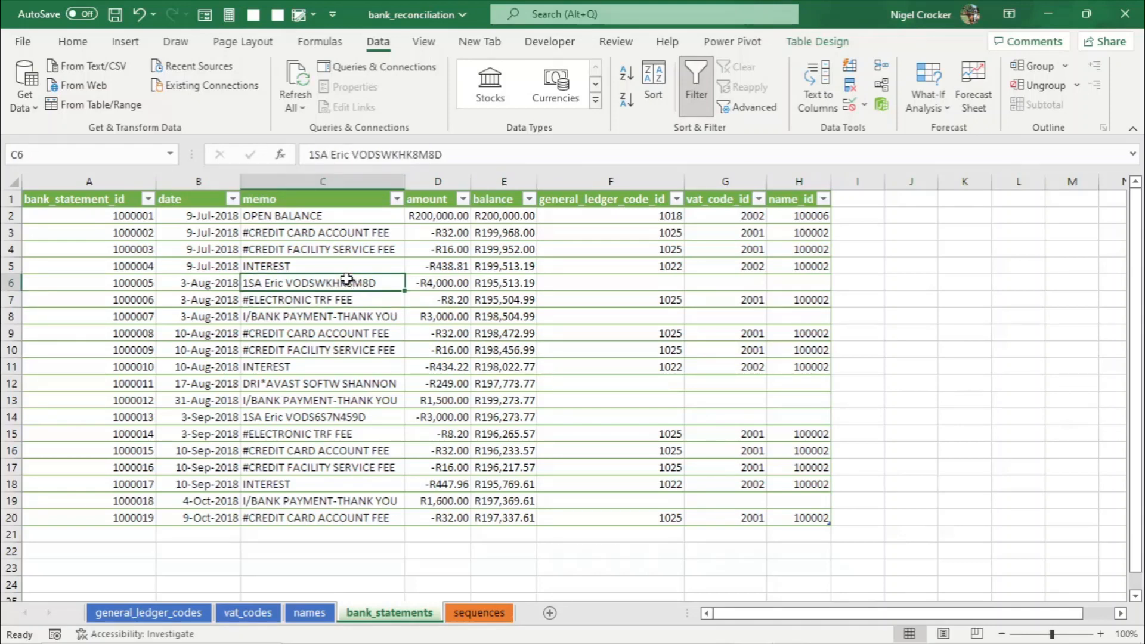
{"action": "left_click", "coordinate": [396, 198]}
{"action": "left_click", "coordinate": [318, 376]}
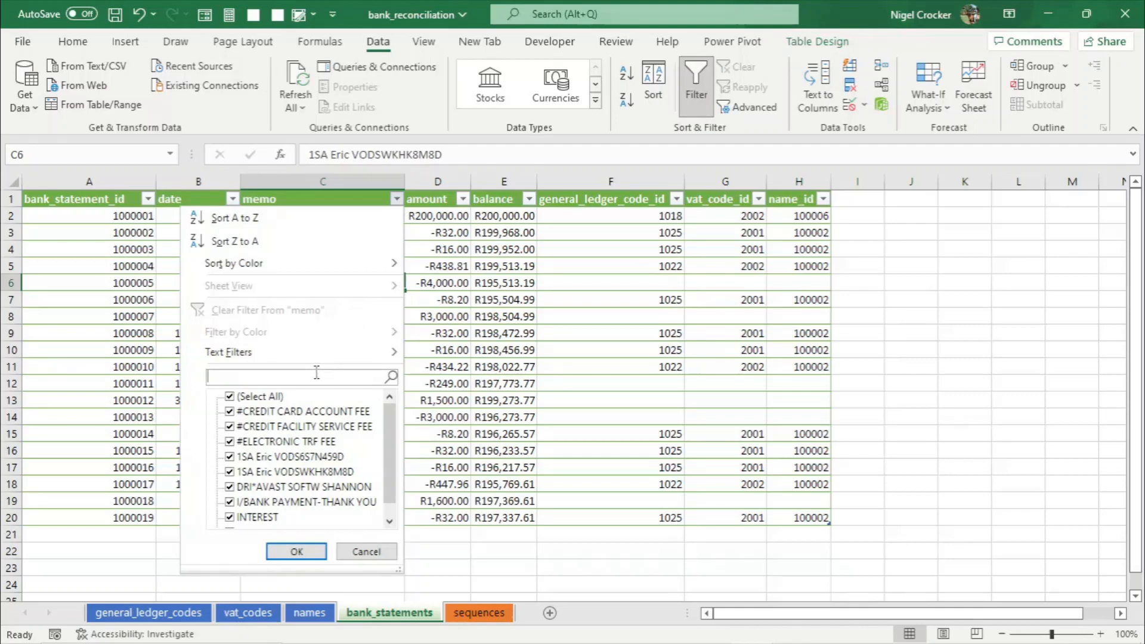
{"action": "type", "text": "eri"}
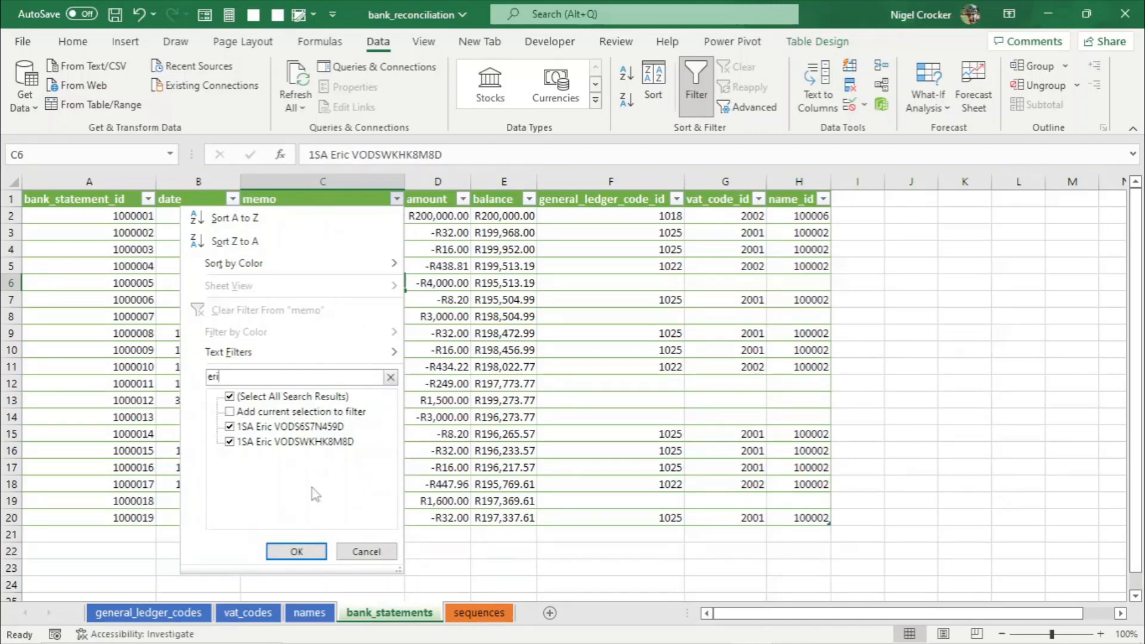
{"action": "left_click", "coordinate": [298, 552]}
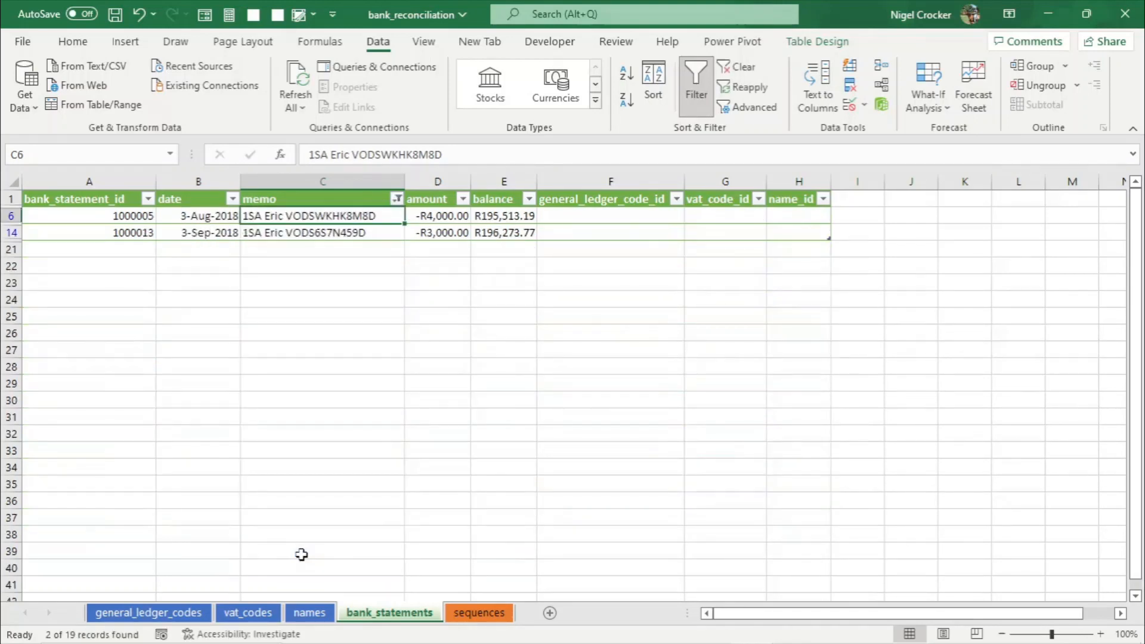
- Clear the general_code filter in the general ledger codes table so all codes are listed
{"action": "left_click", "coordinate": [608, 218]}
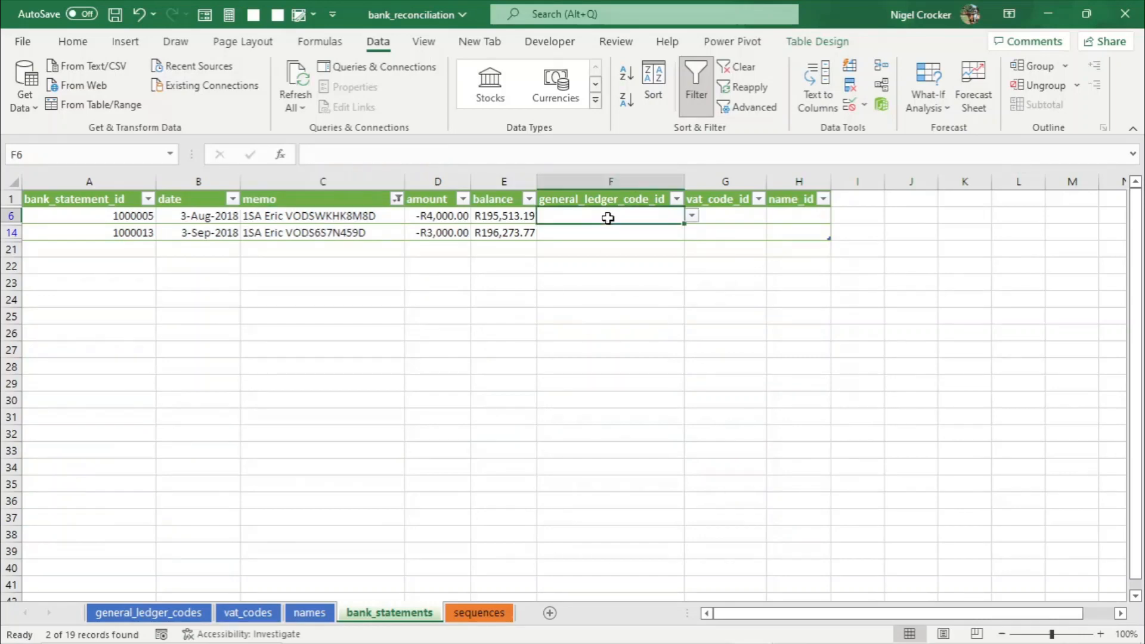
{"action": "key", "text": "alt+Tab"}
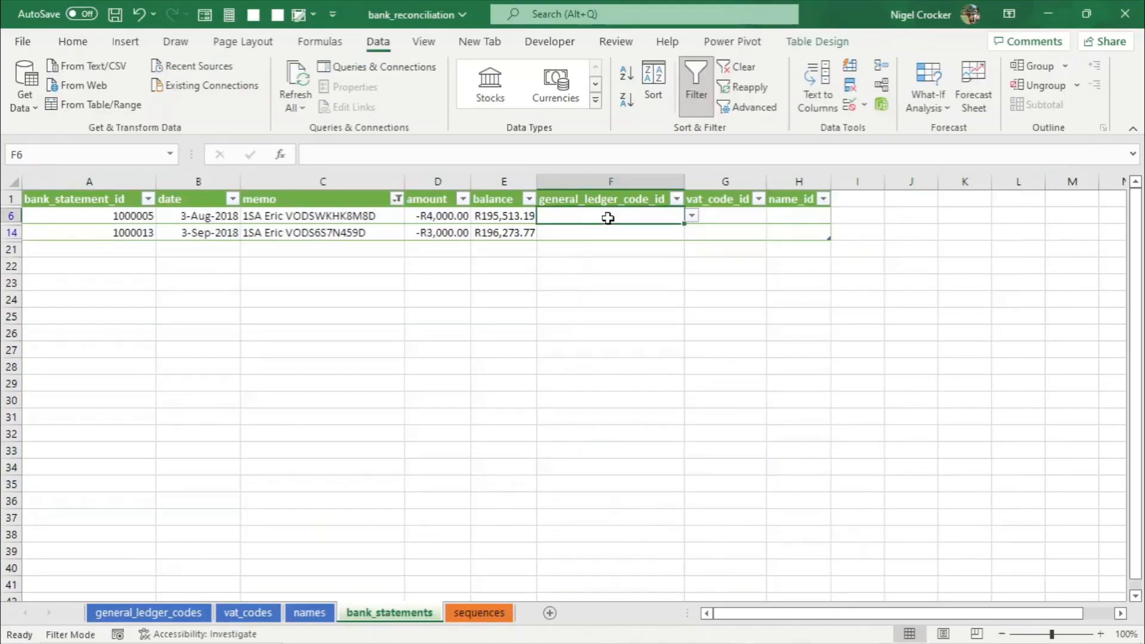
{"action": "key", "text": "alt+Tab"}
{"action": "left_click", "coordinate": [248, 613]}
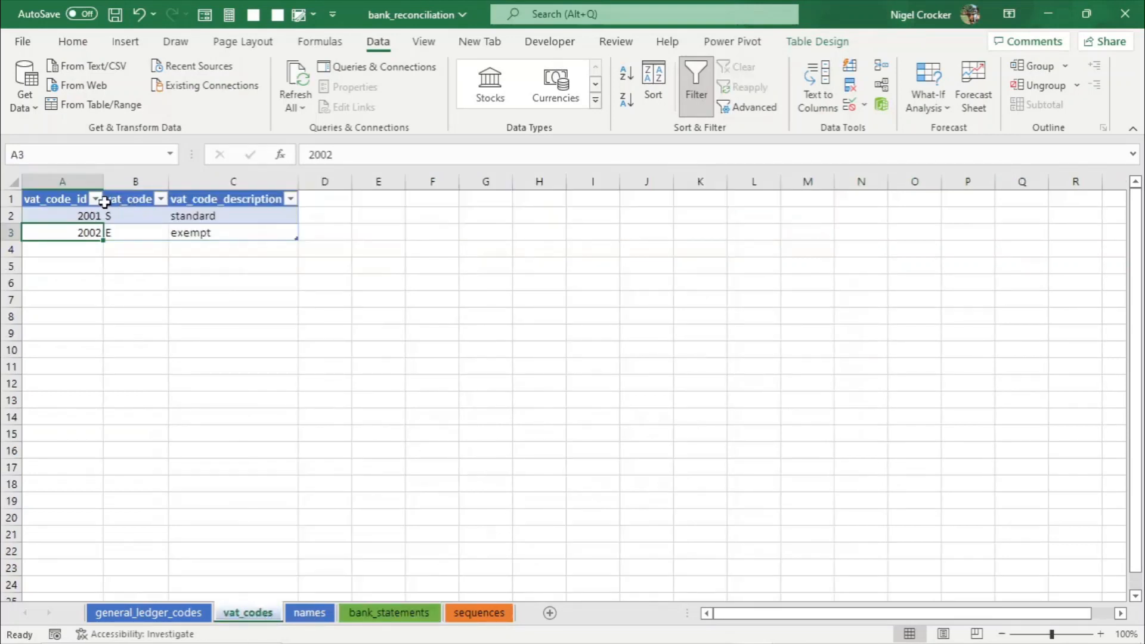
{"action": "left_click", "coordinate": [179, 613]}
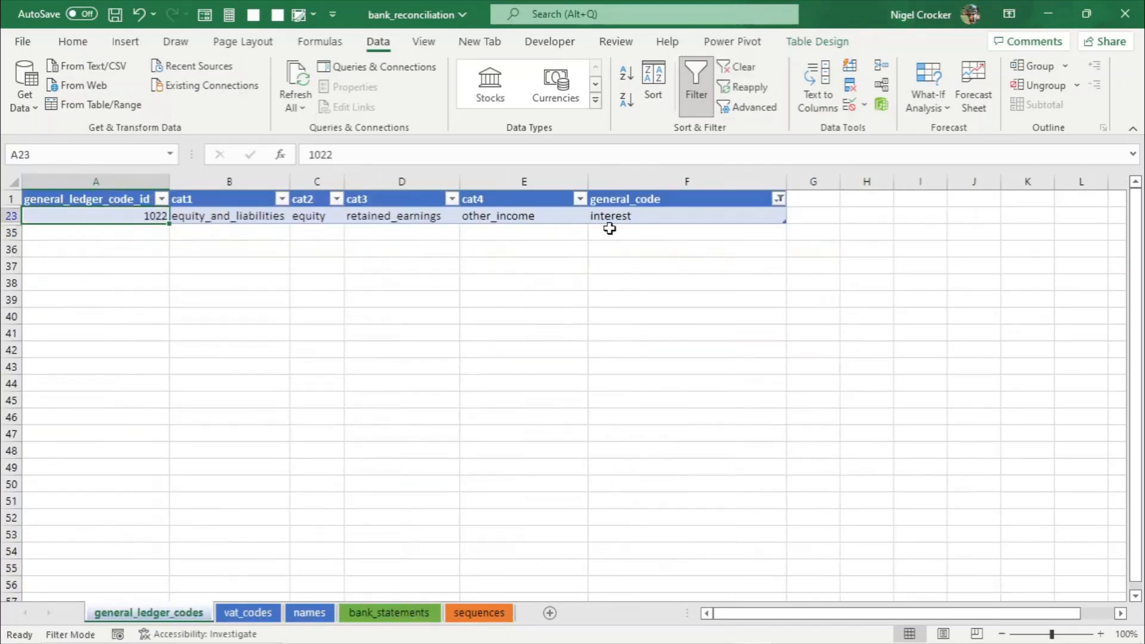
{"action": "left_click", "coordinate": [778, 199]}
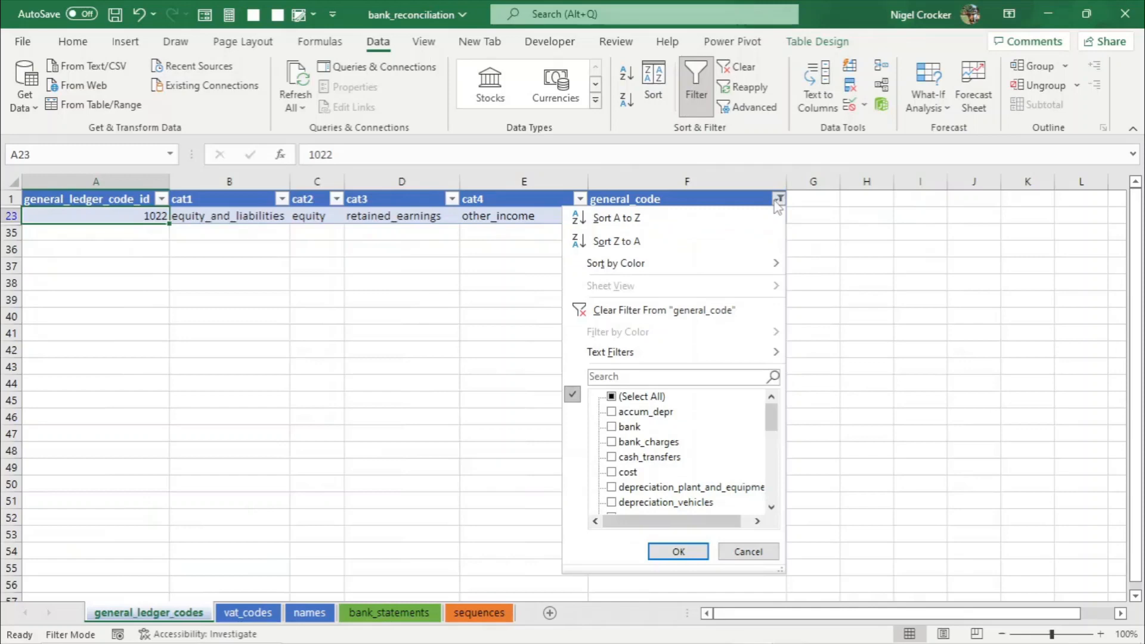
{"action": "left_click", "coordinate": [614, 398]}
{"action": "left_click", "coordinate": [677, 550]}
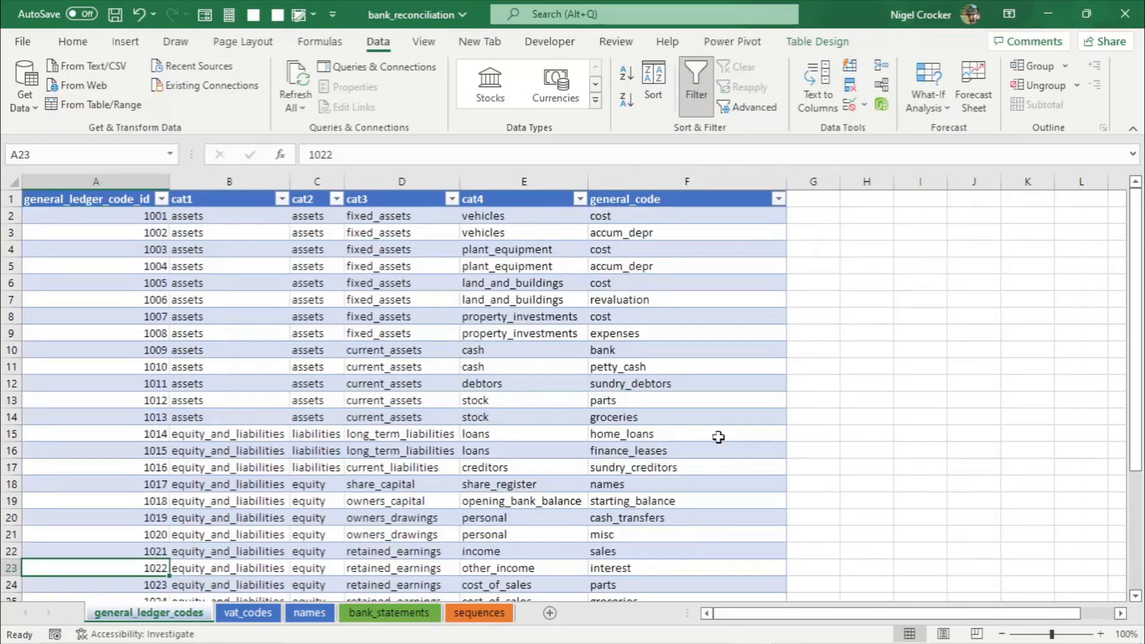
{"action": "scroll", "coordinate": [718, 437], "scroll_direction": "down", "scroll_amount": 1}
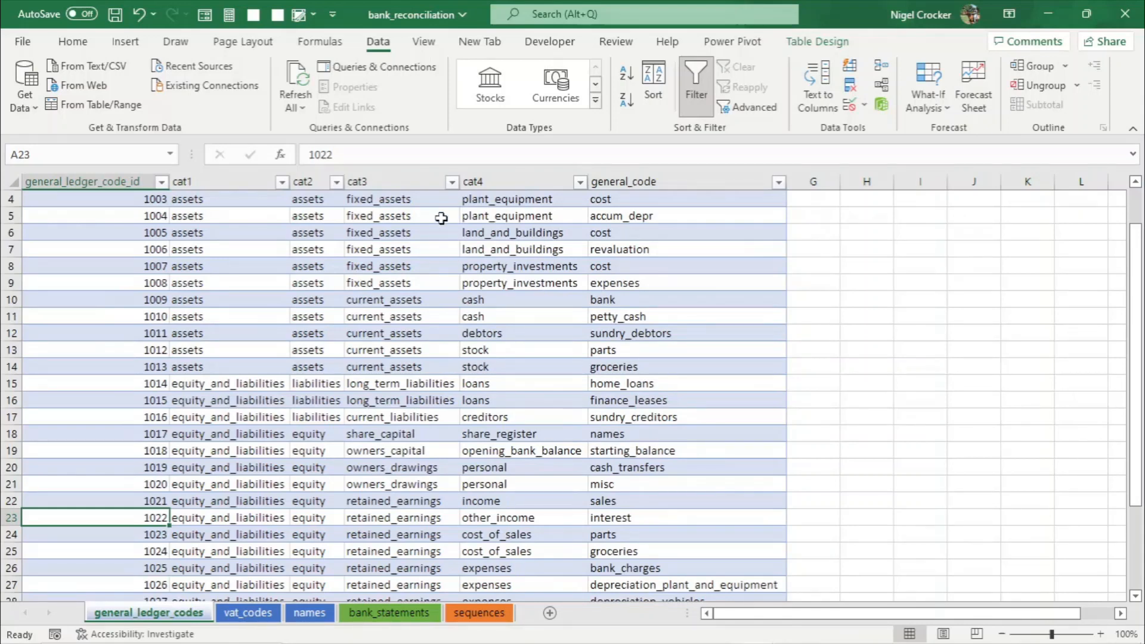
- Filter the cat3 column of the general ledger codes to show only owners_drawings
{"action": "left_click", "coordinate": [452, 182]}
{"action": "left_click", "coordinate": [285, 380]}
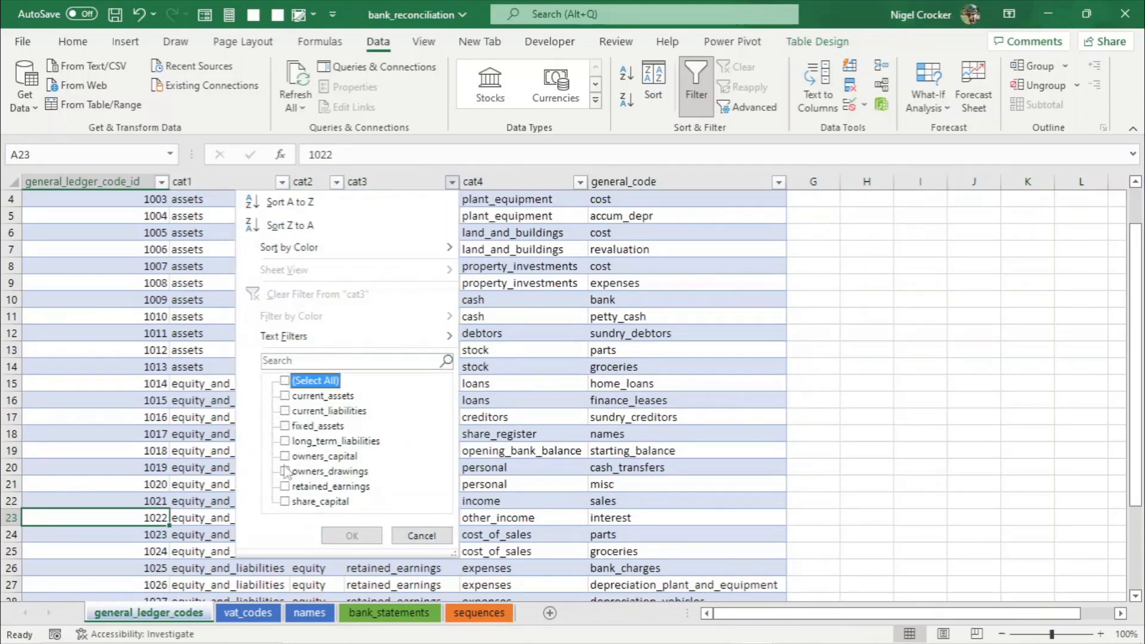
{"action": "left_click", "coordinate": [285, 472]}
{"action": "left_click", "coordinate": [352, 535]}
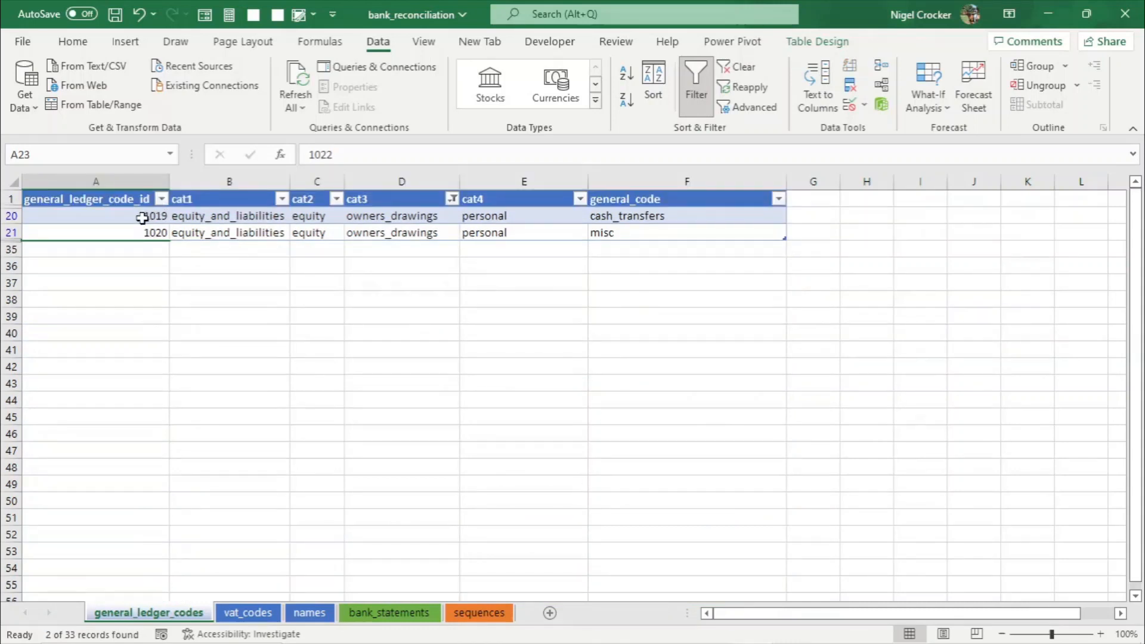
- Copy general ledger code ID 1019 and paste it as a value into general_ledger_code_id for both filtered 1SA transfer rows
{"action": "left_click", "coordinate": [146, 215]}
{"action": "key", "text": "ctrl+c"}
{"action": "left_click", "coordinate": [393, 613]}
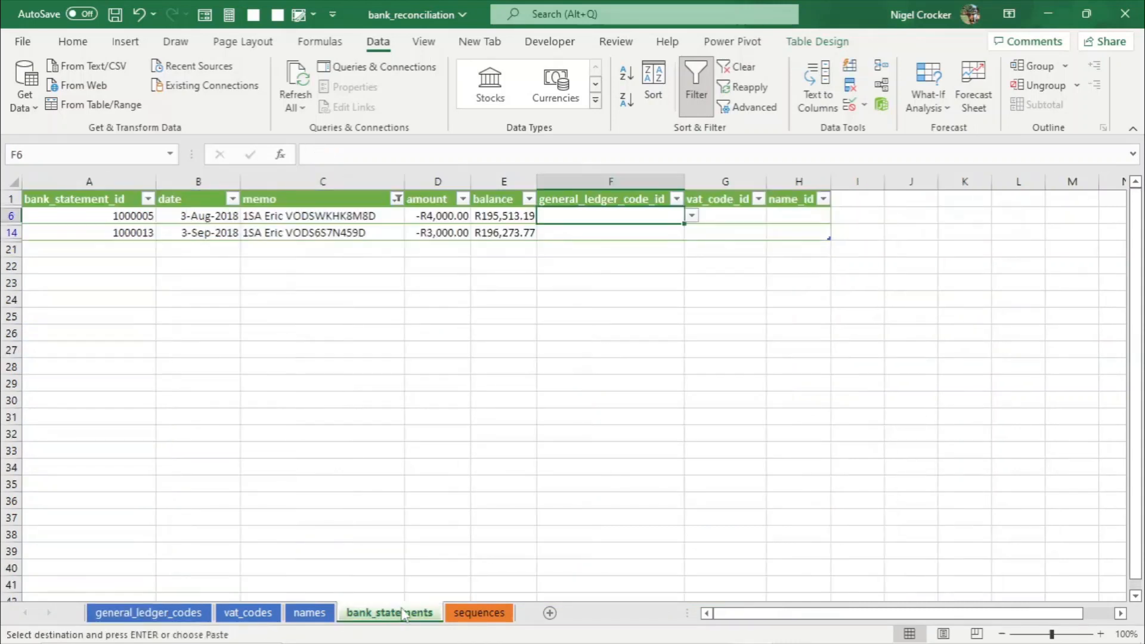
{"action": "right_click", "coordinate": [634, 217]}
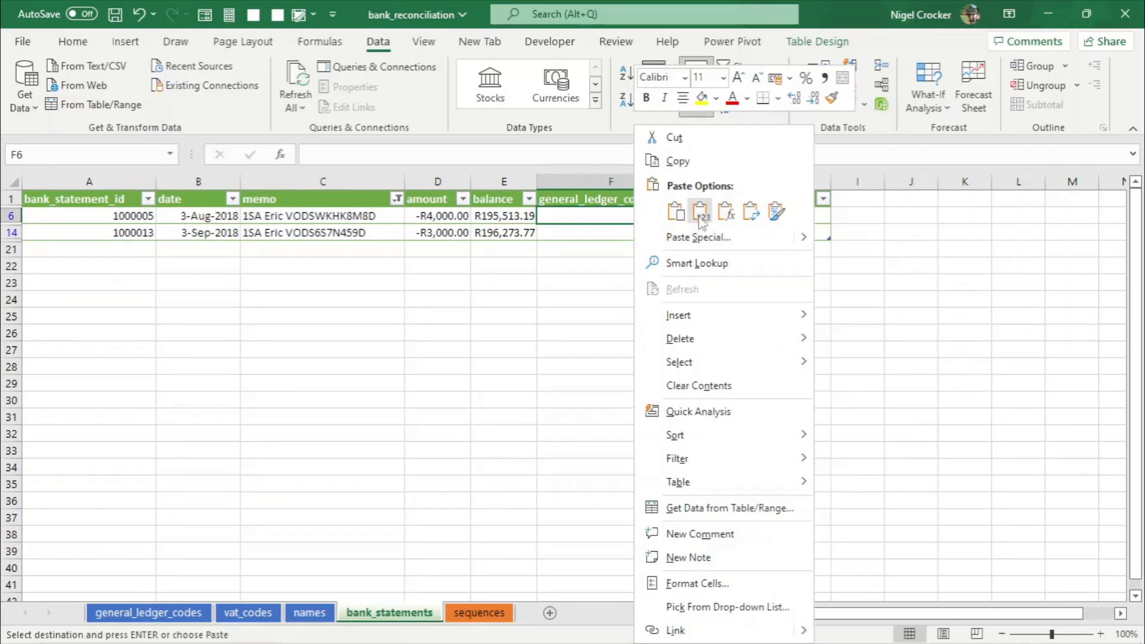
{"action": "left_click", "coordinate": [699, 216]}
{"action": "left_click", "coordinate": [654, 229]}
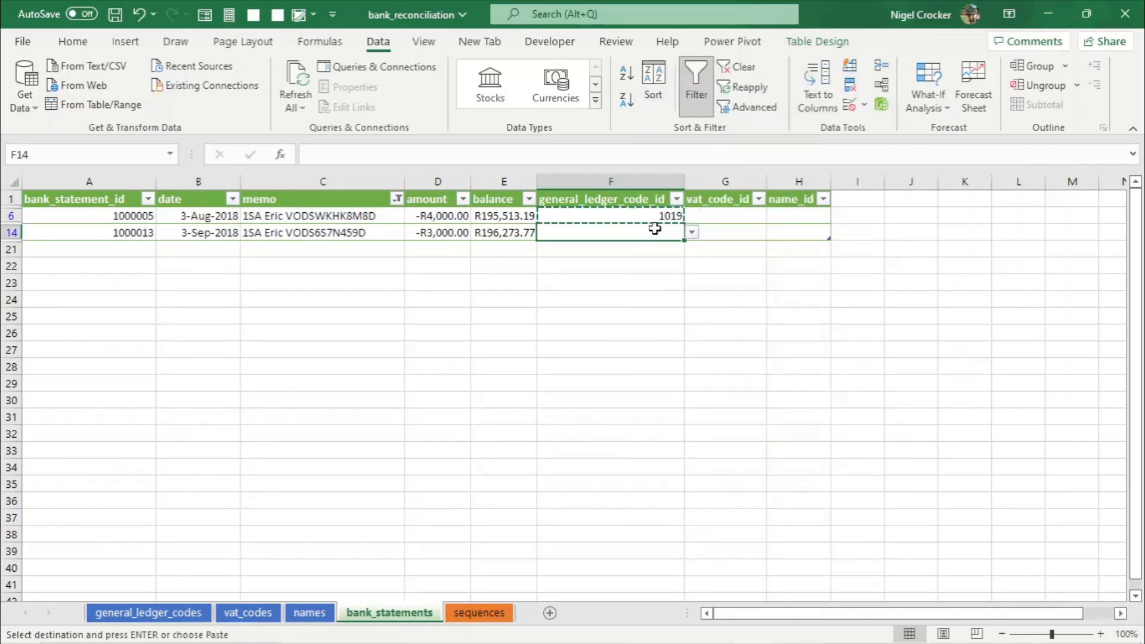
{"action": "key", "text": "Return"}
- Copy the exempt VAT code ID 2002 and paste it into vat_code_id for both filtered transfer rows
{"action": "left_click", "coordinate": [730, 216]}
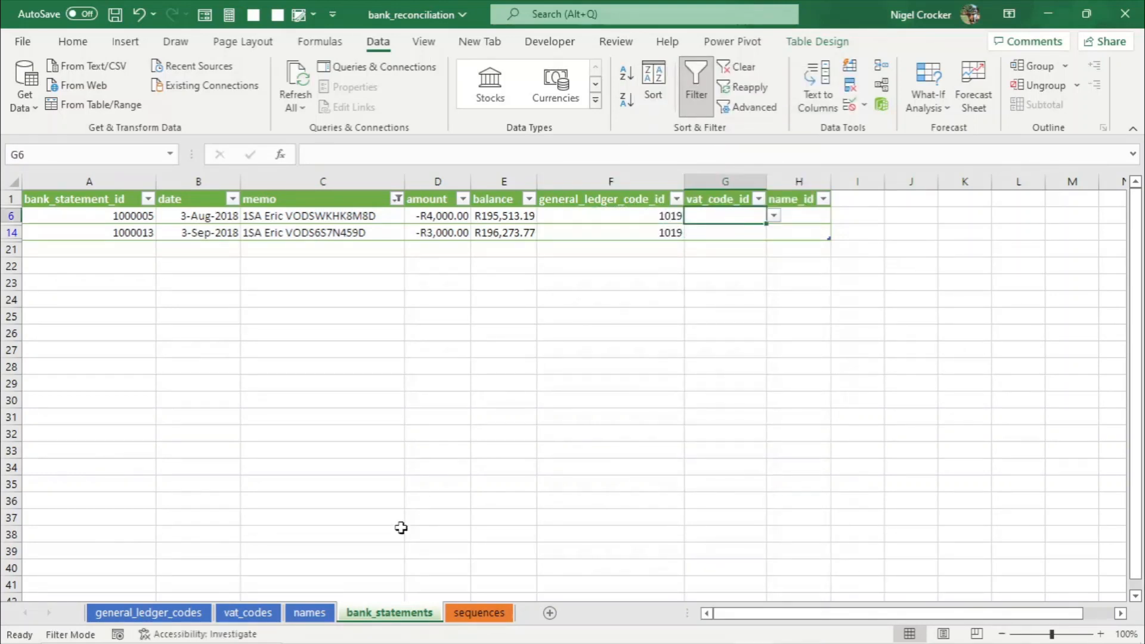
{"action": "left_click", "coordinate": [248, 614]}
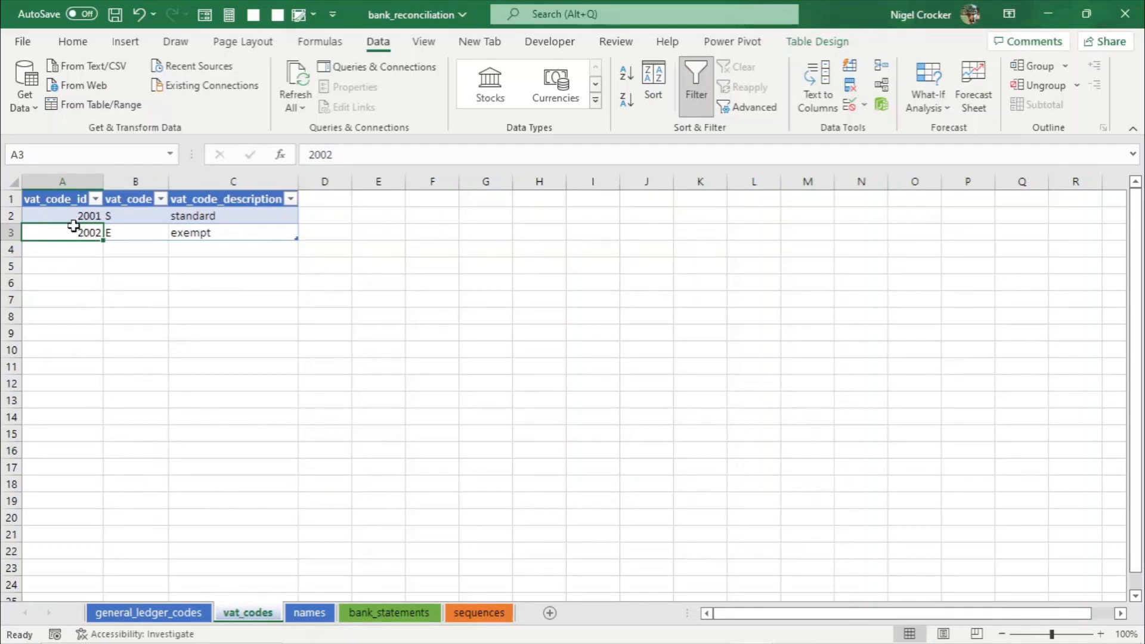
{"action": "key", "text": "ctrl+c"}
{"action": "left_click", "coordinate": [389, 613]}
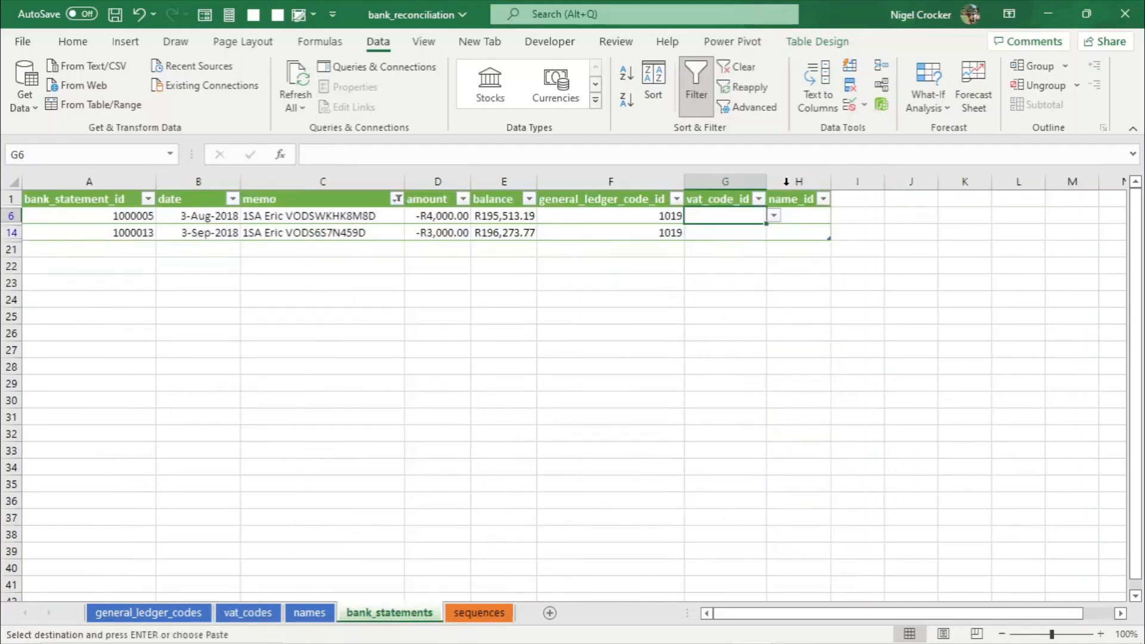
{"action": "right_click", "coordinate": [733, 219]}
{"action": "left_click", "coordinate": [801, 222]}
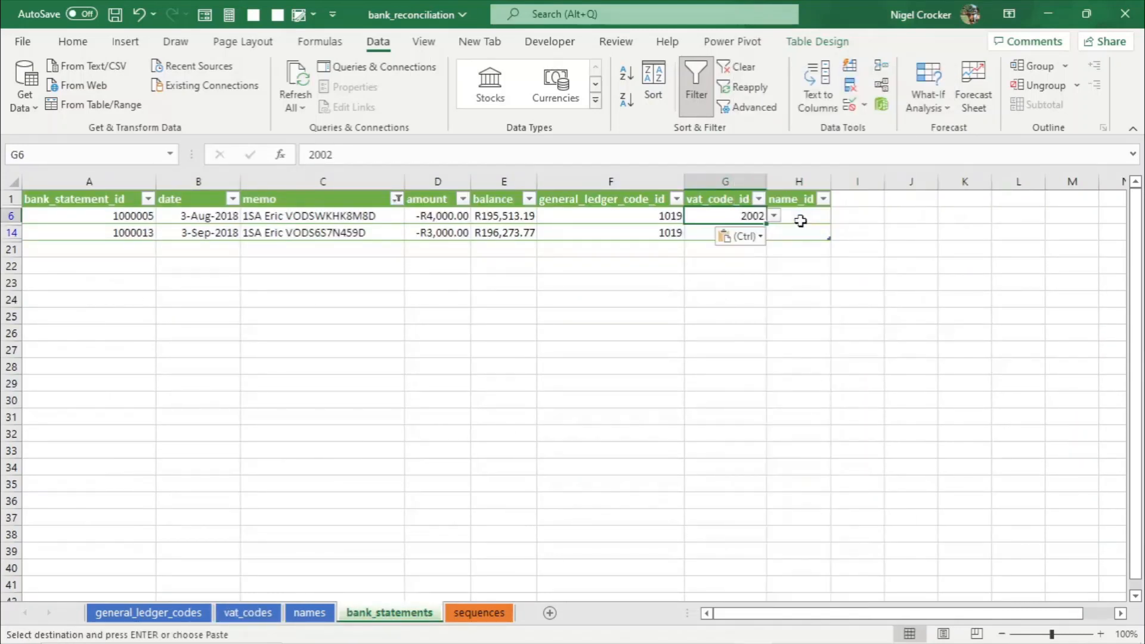
{"action": "left_click", "coordinate": [753, 233]}
{"action": "key", "text": "Return"}
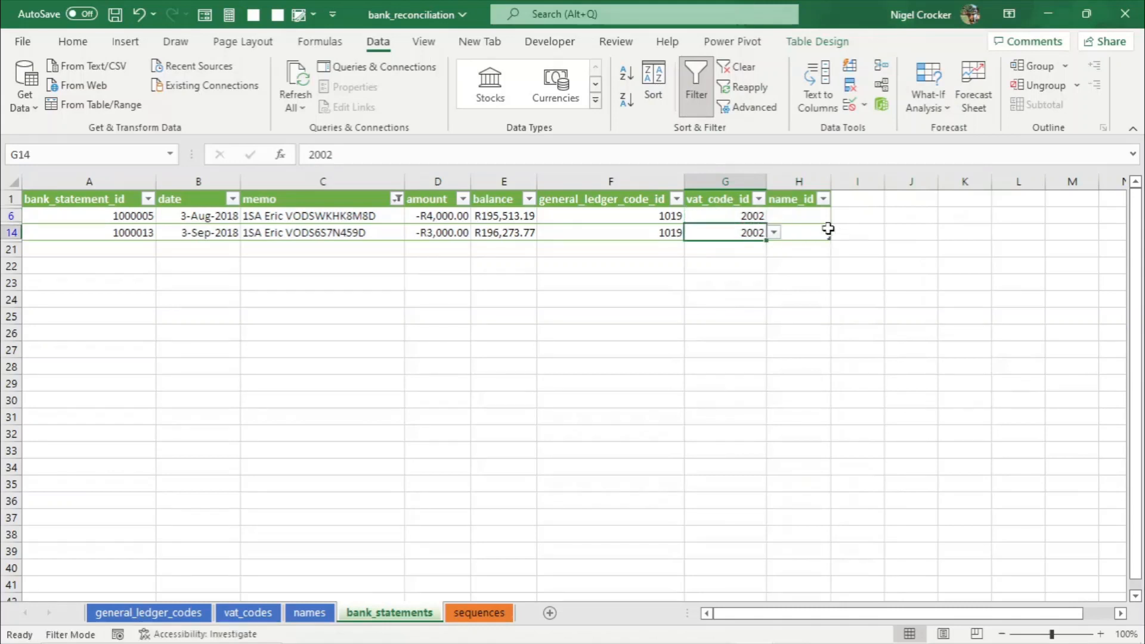
- Copy the Owner name_id 100006 into name_id for both transfer rows and save the workbook
{"action": "left_click", "coordinate": [814, 216]}
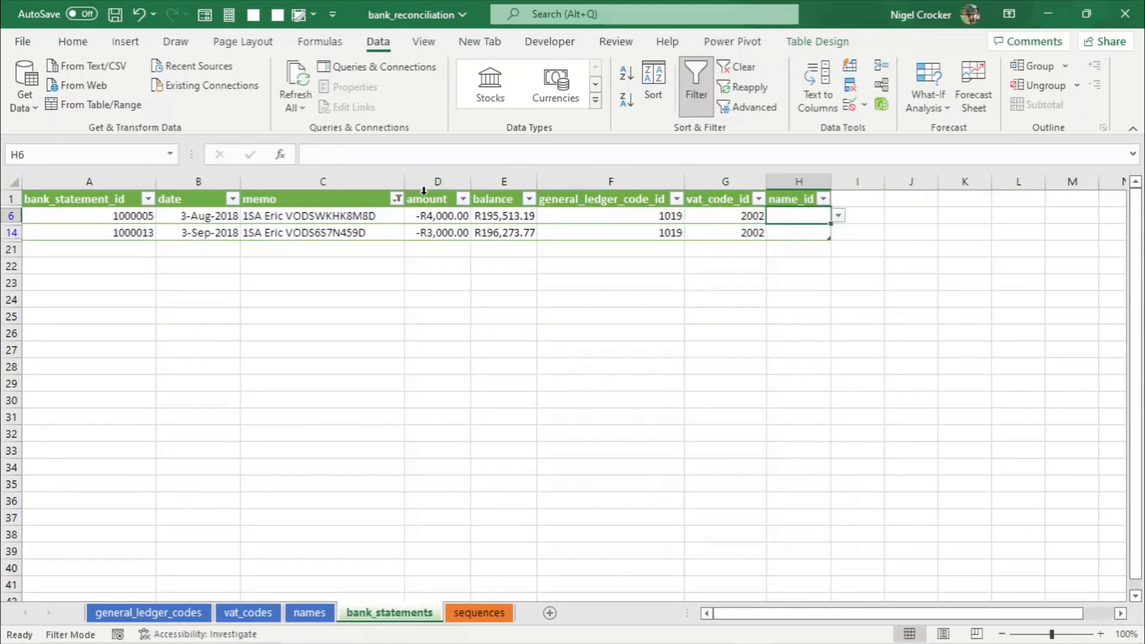
{"action": "left_click", "coordinate": [308, 612]}
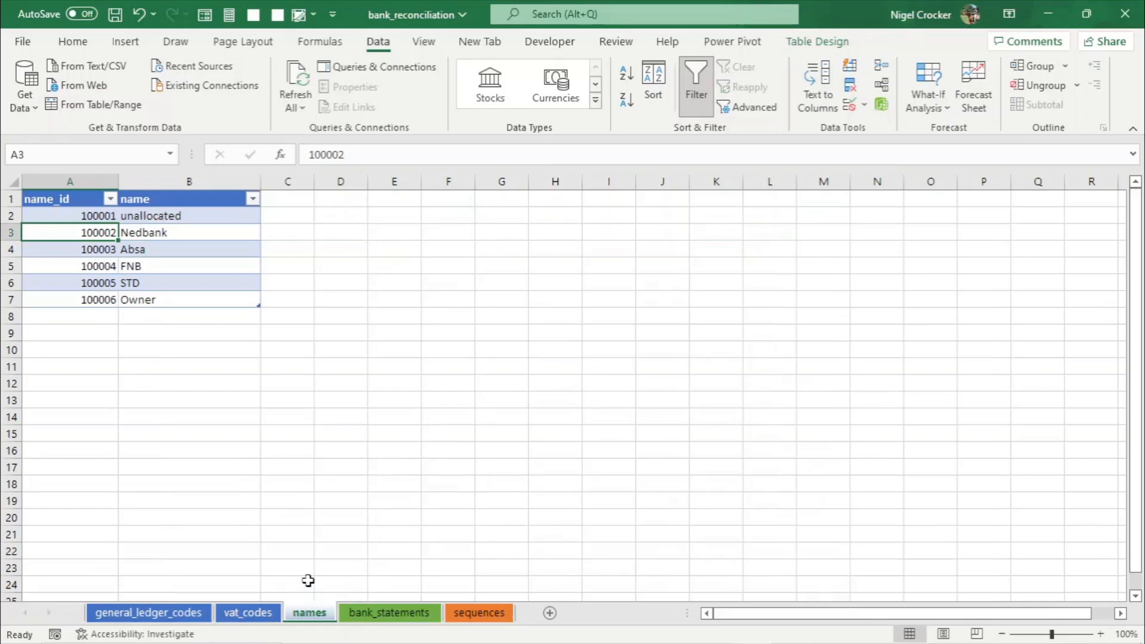
{"action": "left_click", "coordinate": [94, 302]}
{"action": "key", "text": "ctrl+c"}
{"action": "left_click", "coordinate": [390, 612]}
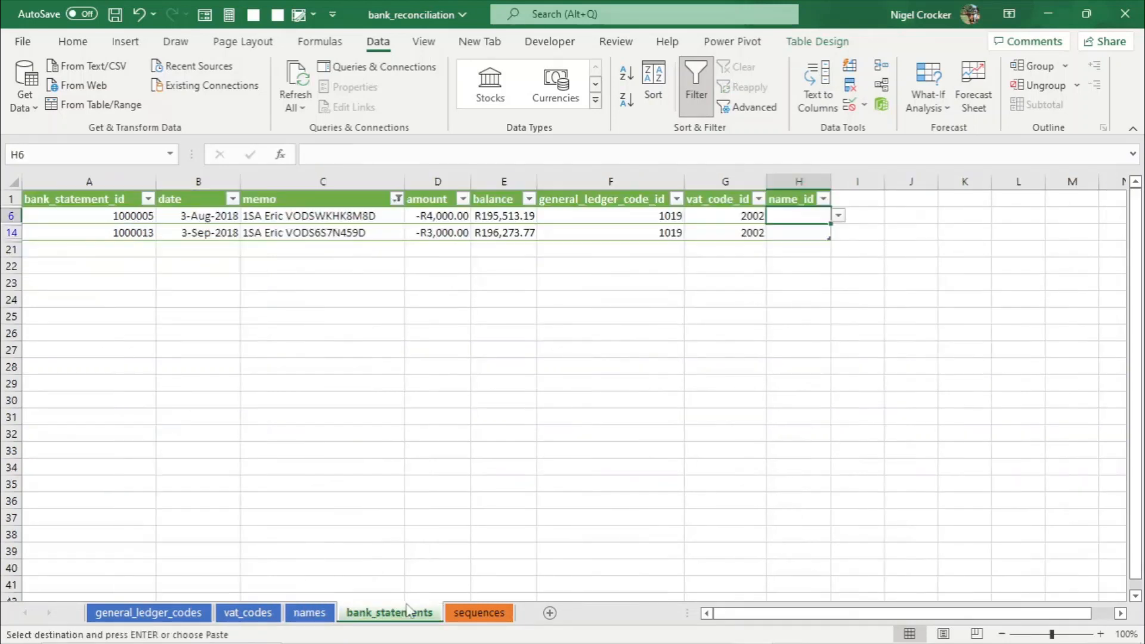
{"action": "right_click", "coordinate": [799, 221]}
{"action": "left_click", "coordinate": [864, 210]}
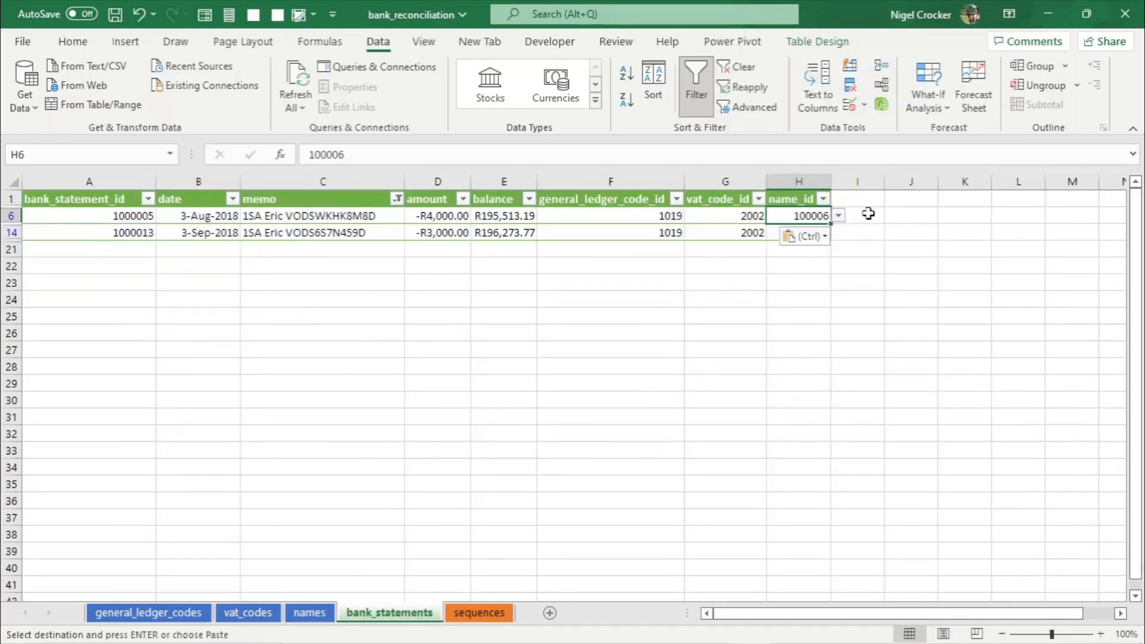
{"action": "left_click", "coordinate": [806, 237]}
{"action": "key", "text": "Return"}
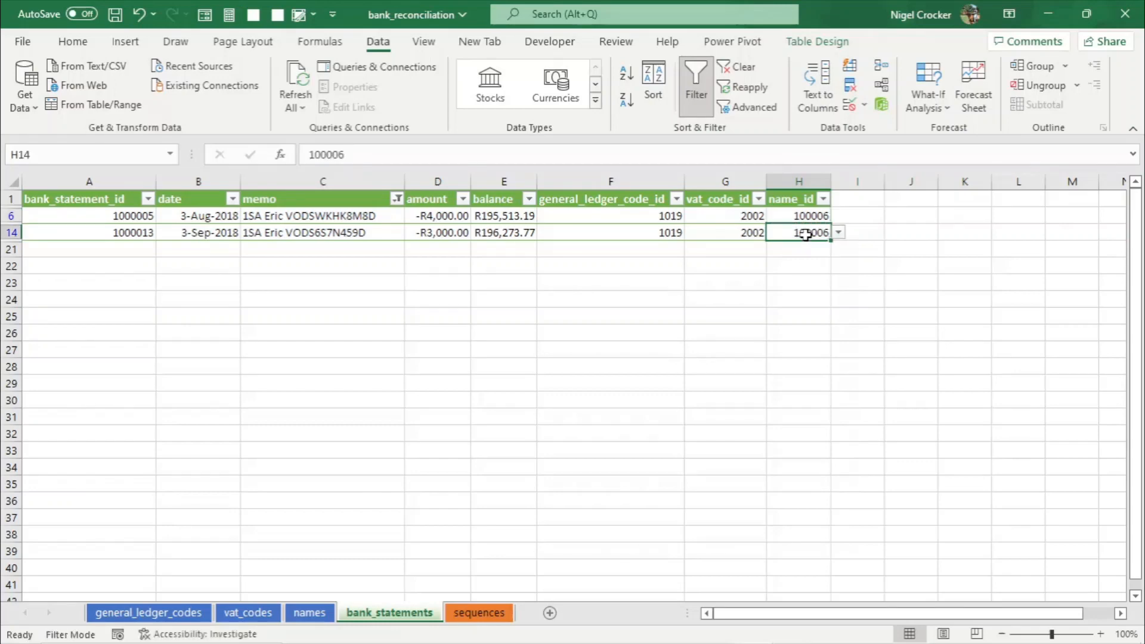
{"action": "key", "text": "ctrl+s"}
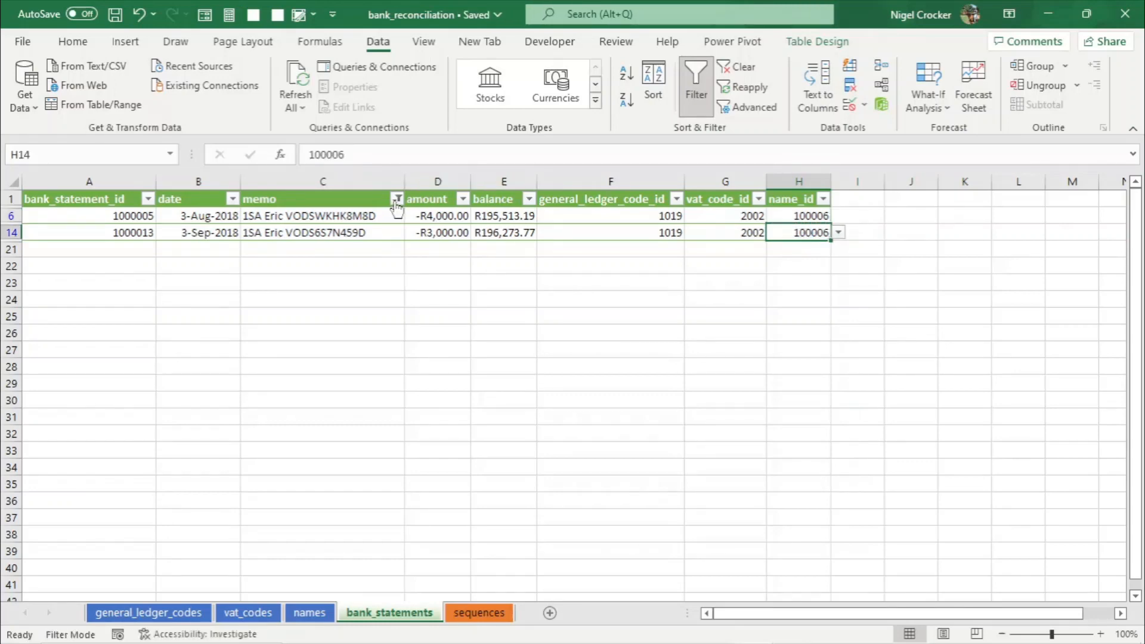
- Clear the memo filter to show all bank statement rows
{"action": "left_click", "coordinate": [396, 200]}
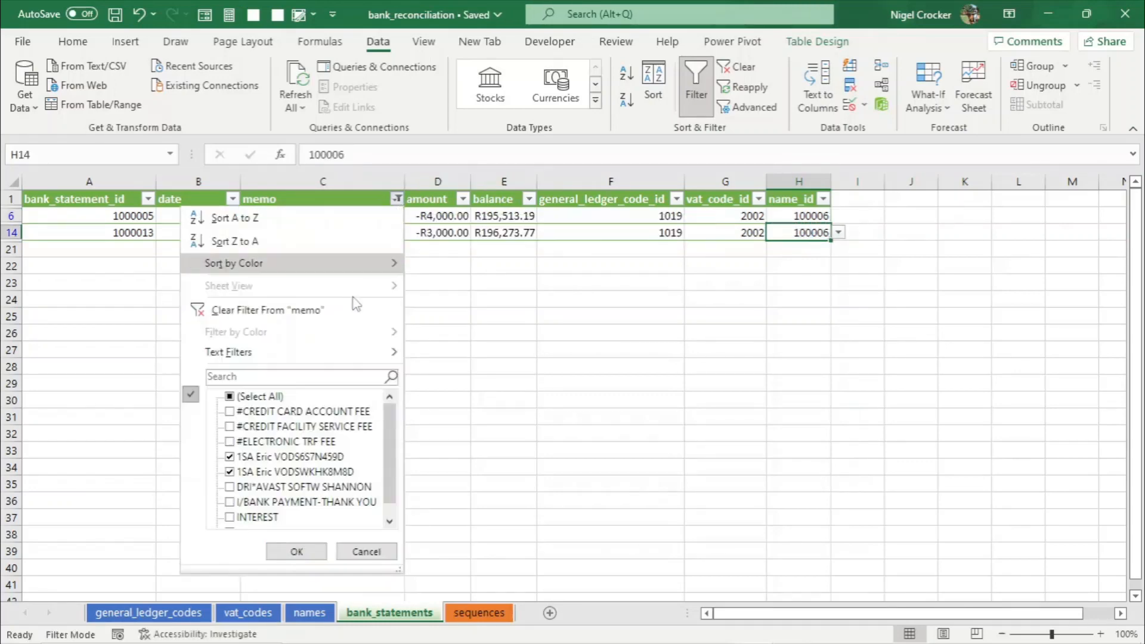
{"action": "left_click", "coordinate": [245, 311]}
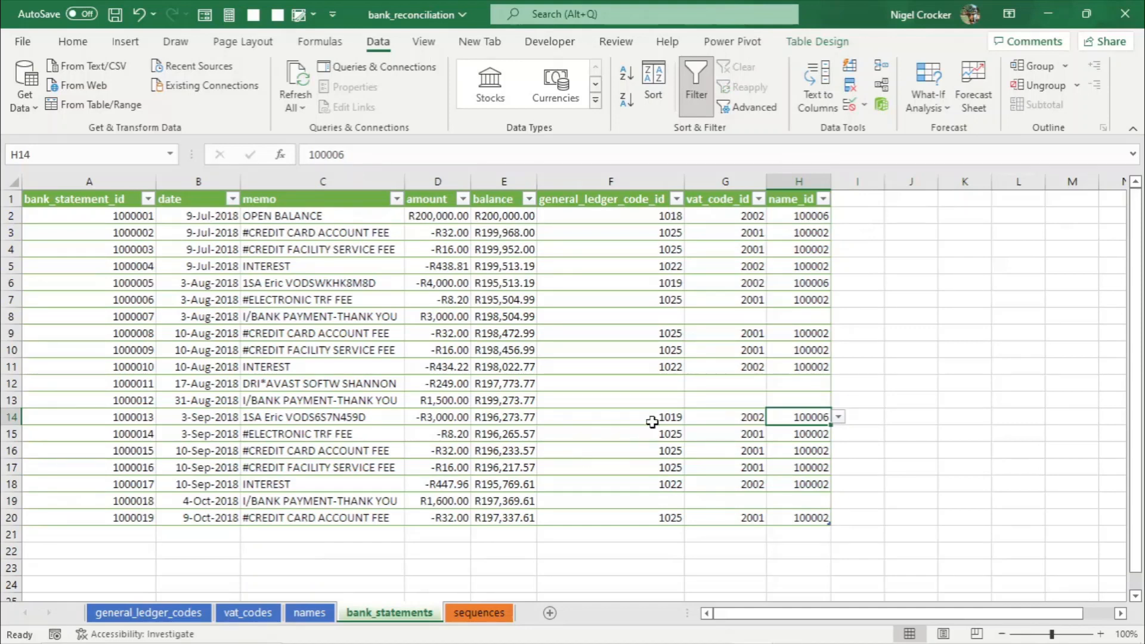
{"action": "left_click", "coordinate": [395, 200]}
{"action": "left_click", "coordinate": [276, 380]}
{"action": "type", "text": "P"}
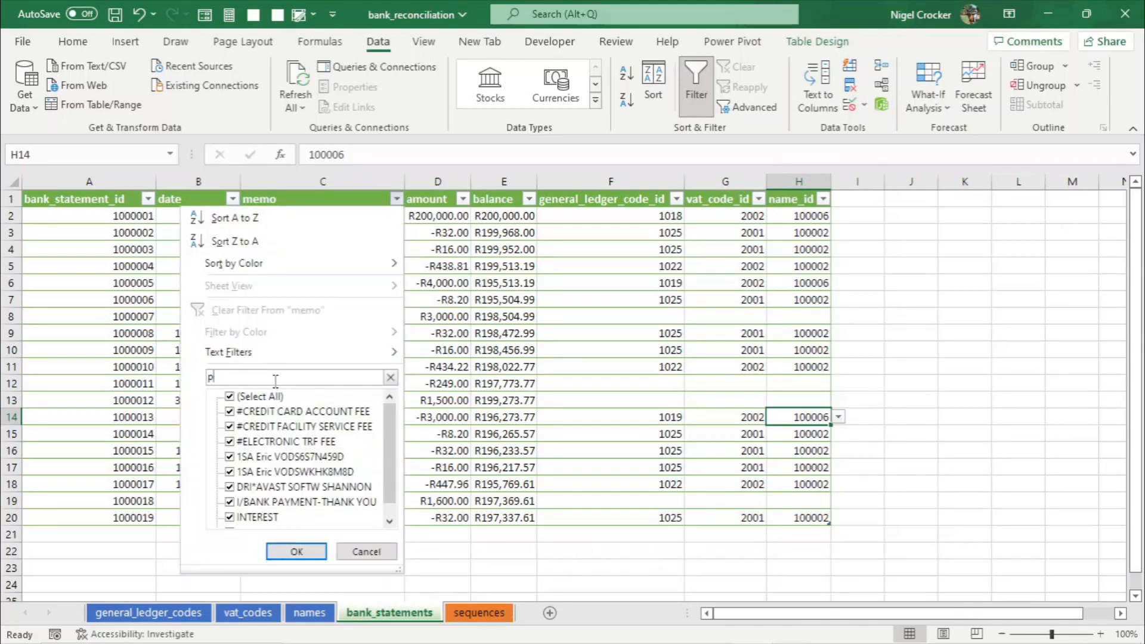
{"action": "left_click", "coordinate": [356, 553]}
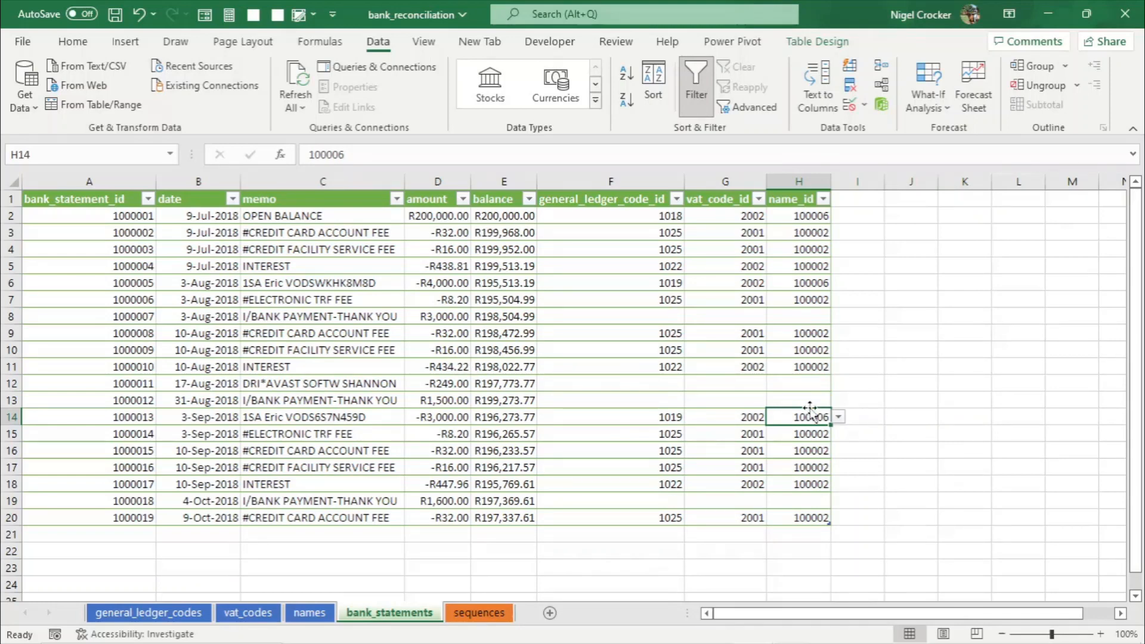
- Apply a custom memo filter showing rows that contain paym or contain vod
{"action": "left_click", "coordinate": [367, 414]}
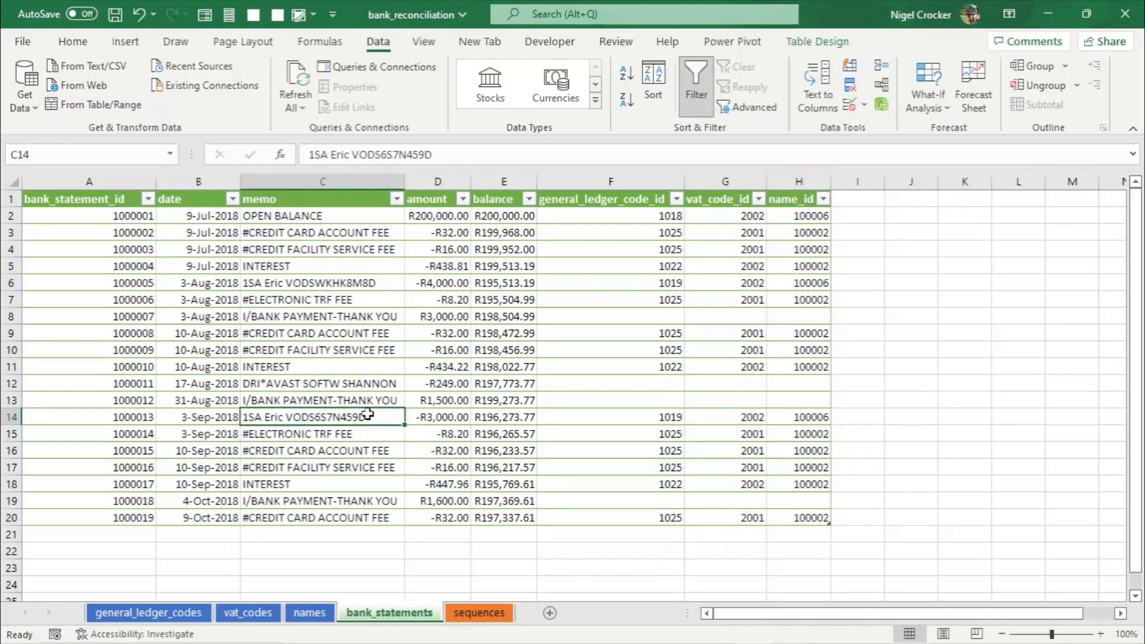
{"action": "left_click", "coordinate": [396, 198]}
{"action": "mouse_move", "coordinate": [339, 359]}
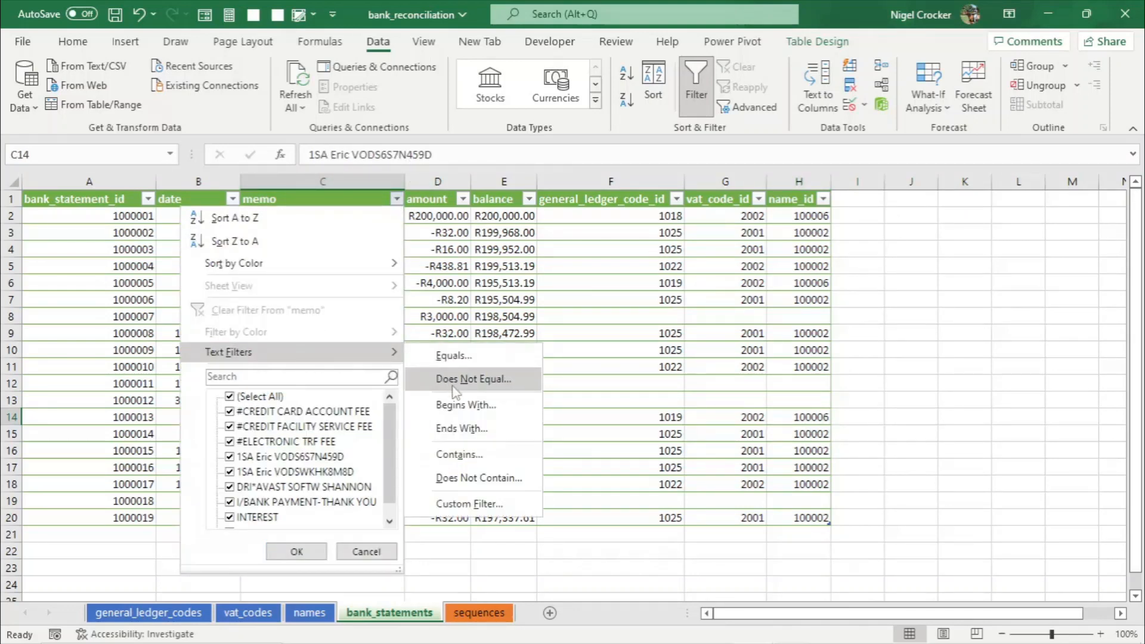
{"action": "left_click", "coordinate": [461, 453]}
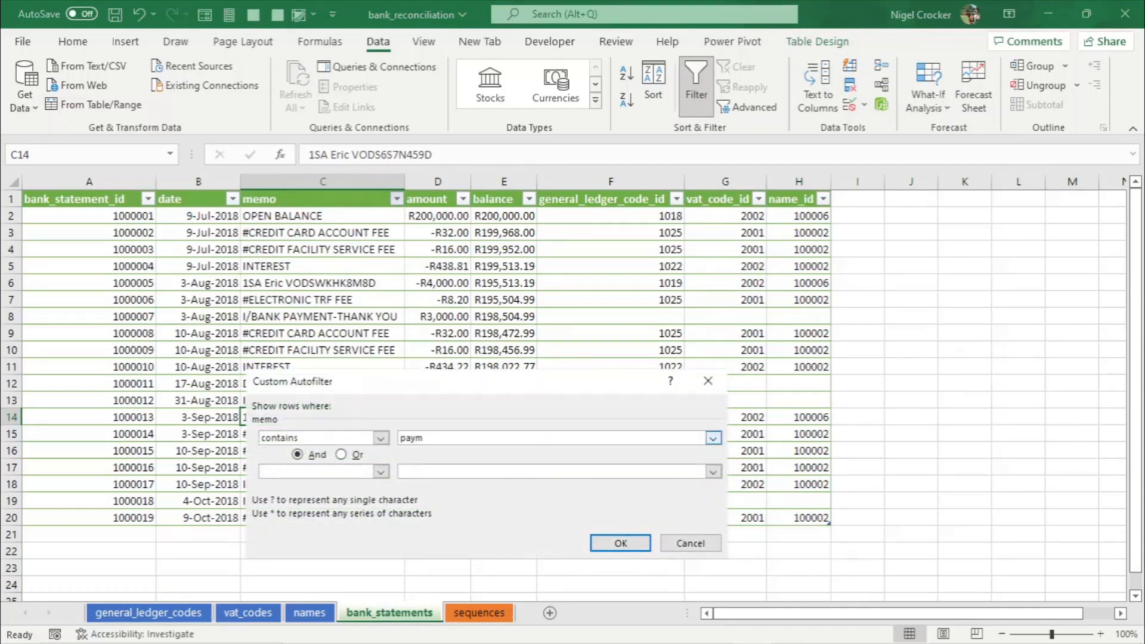
{"action": "left_click", "coordinate": [348, 455]}
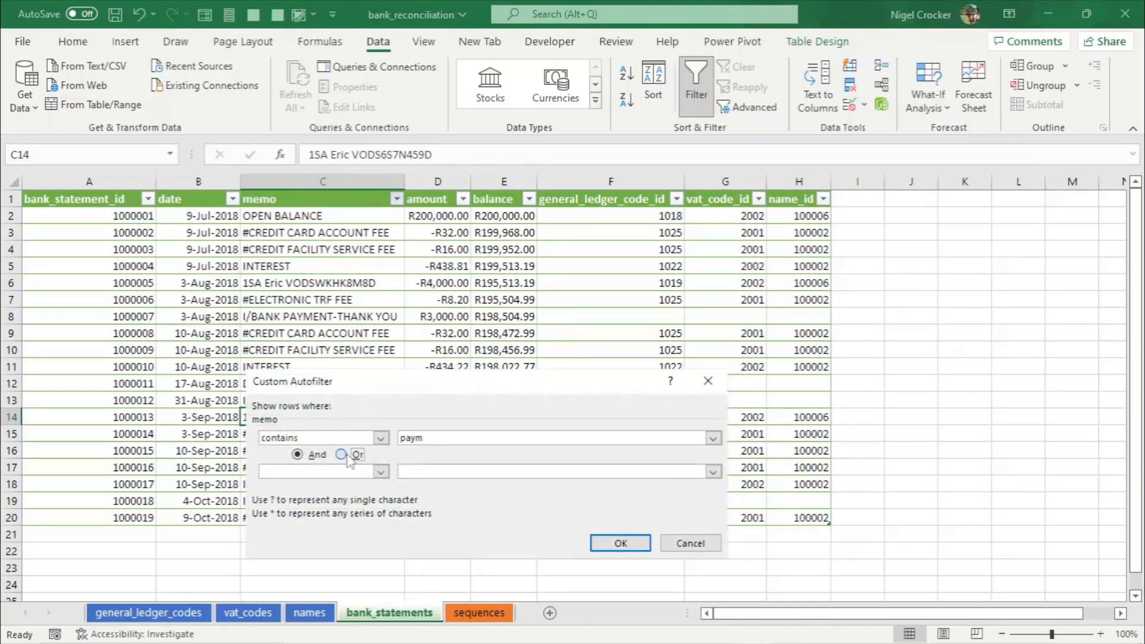
{"action": "left_click", "coordinate": [382, 472]}
{"action": "scroll", "coordinate": [322, 555], "scroll_direction": "down", "scroll_amount": 2}
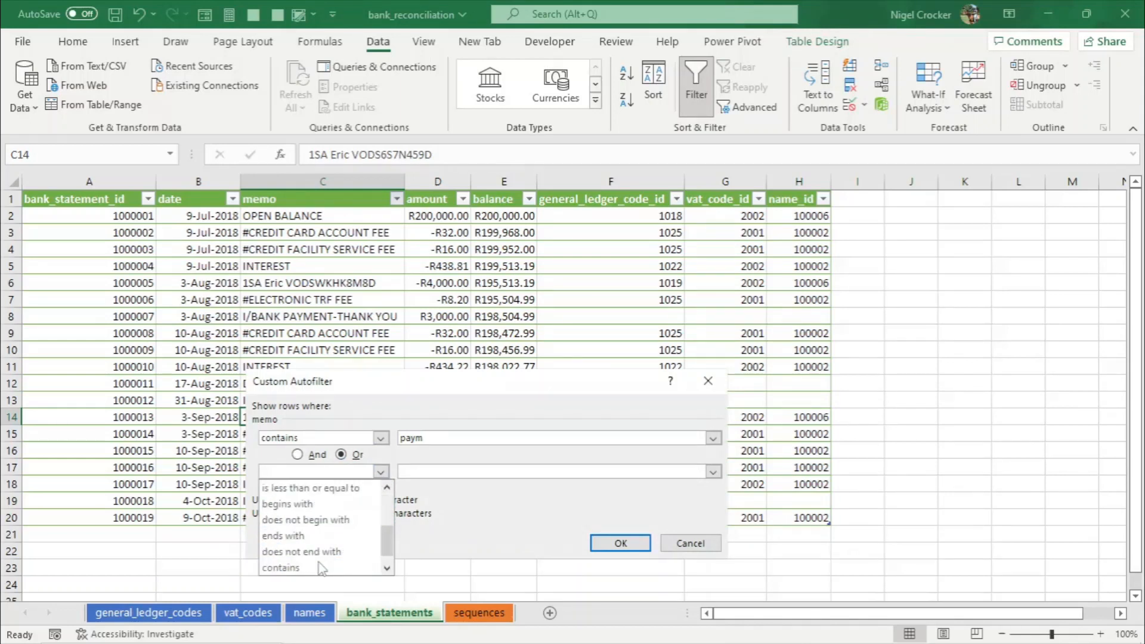
{"action": "left_click", "coordinate": [322, 568]}
{"action": "left_click", "coordinate": [426, 472]}
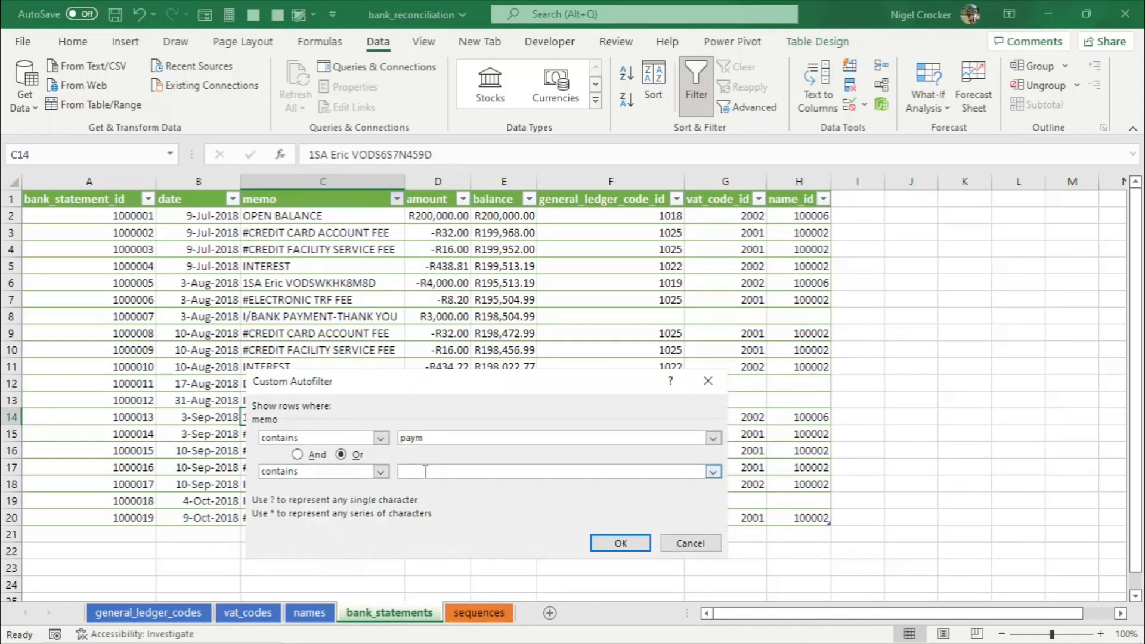
{"action": "type", "text": "vod"}
{"action": "left_click", "coordinate": [621, 544]}
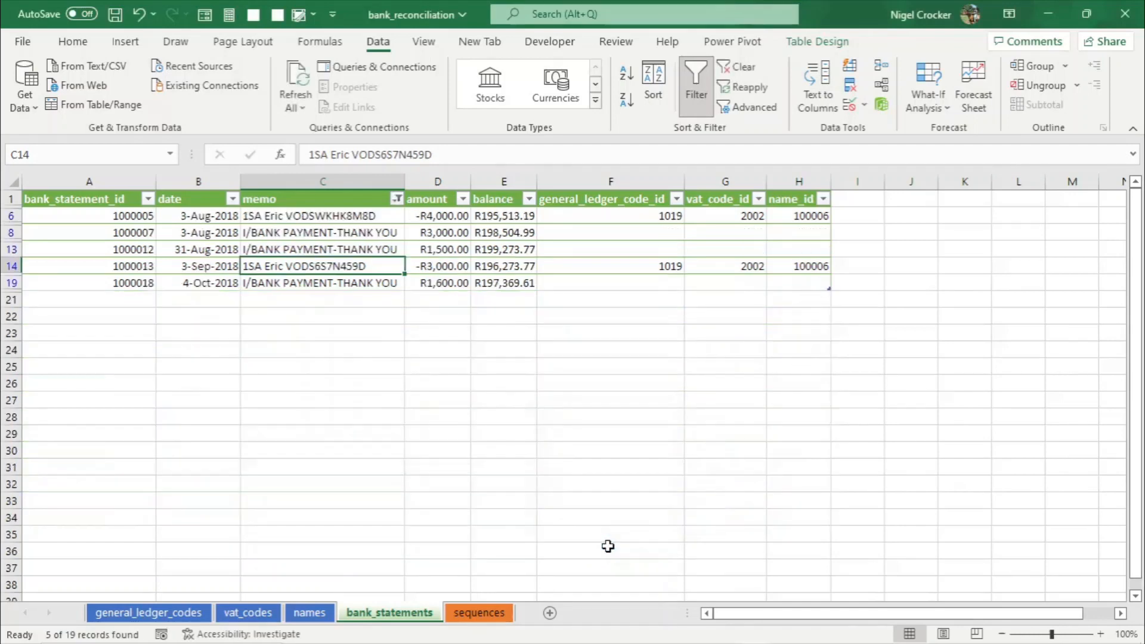
- Copy ledger code ID 1019 into general_ledger_code_id for the three filtered bank payment rows
{"action": "left_click", "coordinate": [666, 220]}
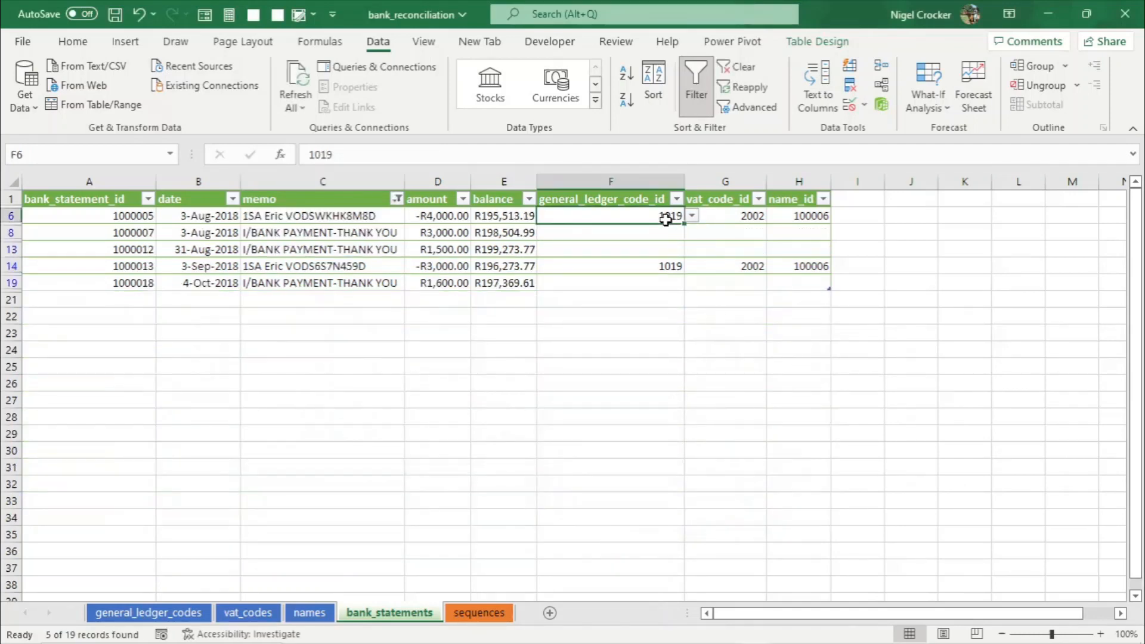
{"action": "key", "text": "ctrl+c"}
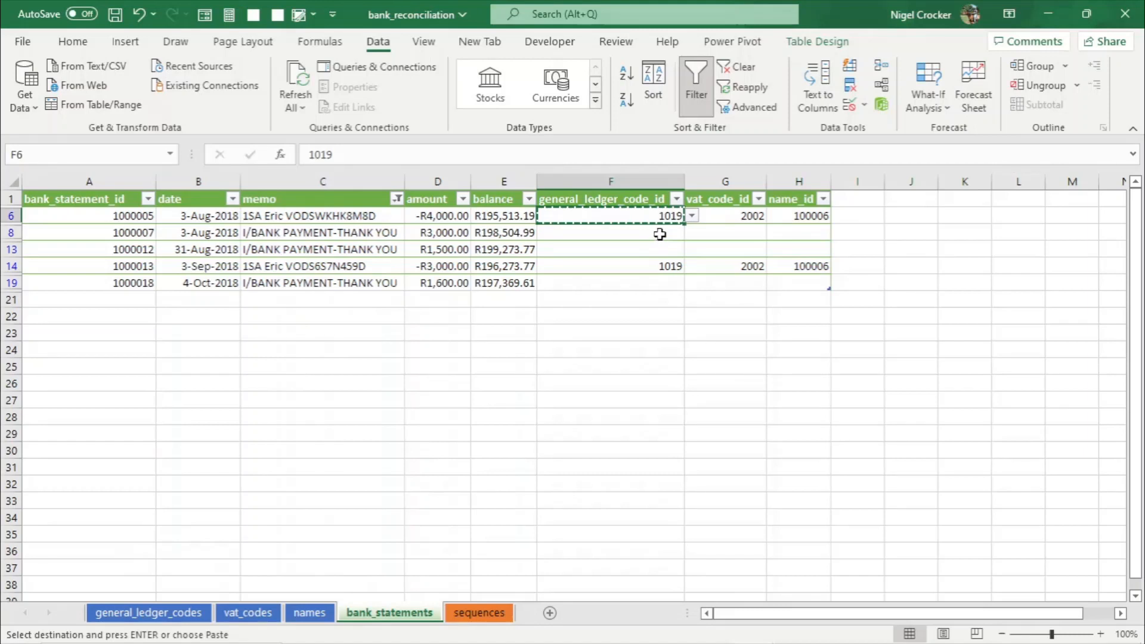
{"action": "left_click_drag", "start_coordinate": [660, 234], "coordinate": [661, 281]}
{"action": "key", "text": "Return"}
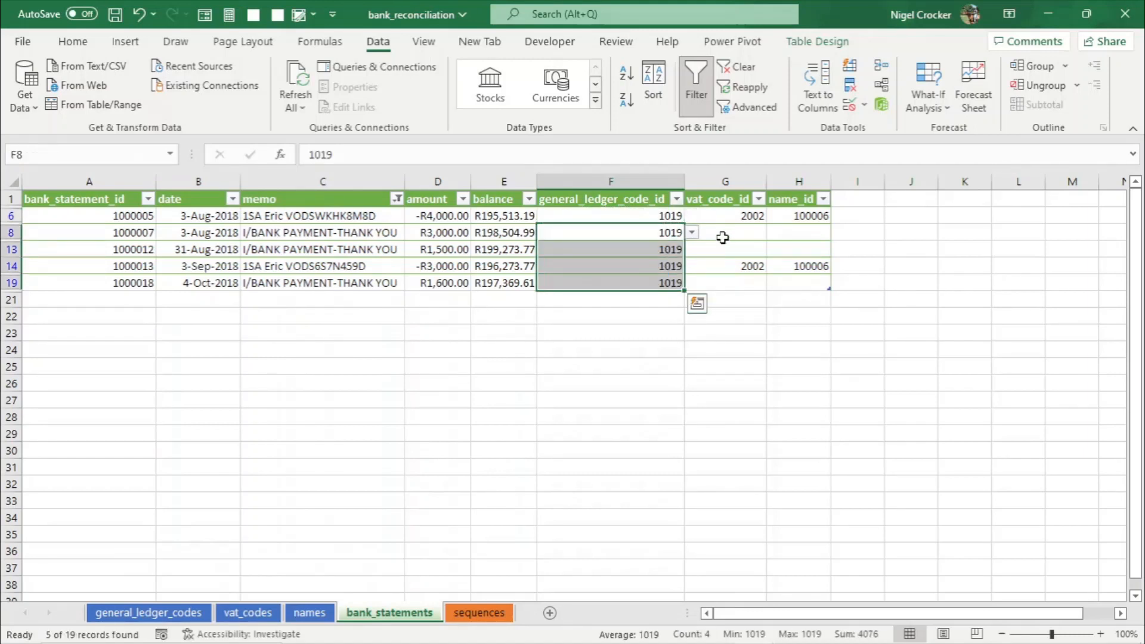
- Copy VAT code ID 2002 and name_id 100006 into the bank payment rows' vat_code_id and name_id cells
{"action": "left_click", "coordinate": [728, 217]}
{"action": "key", "text": "ctrl+c"}
{"action": "left_click_drag", "start_coordinate": [732, 234], "coordinate": [736, 276]}
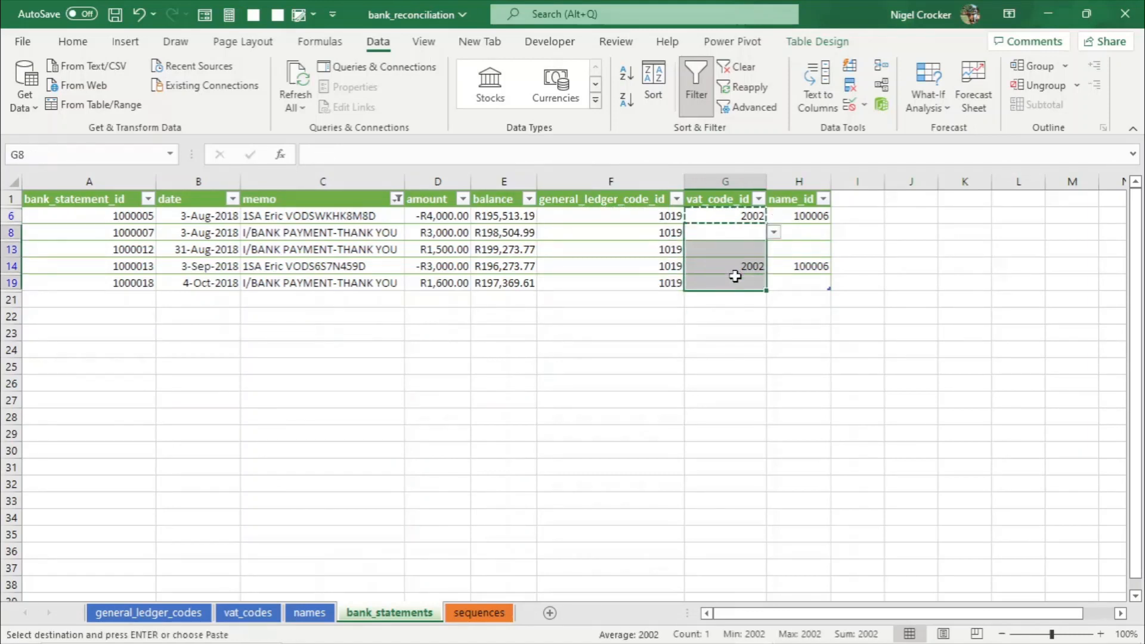
{"action": "key", "text": "Return"}
{"action": "left_click", "coordinate": [818, 214]}
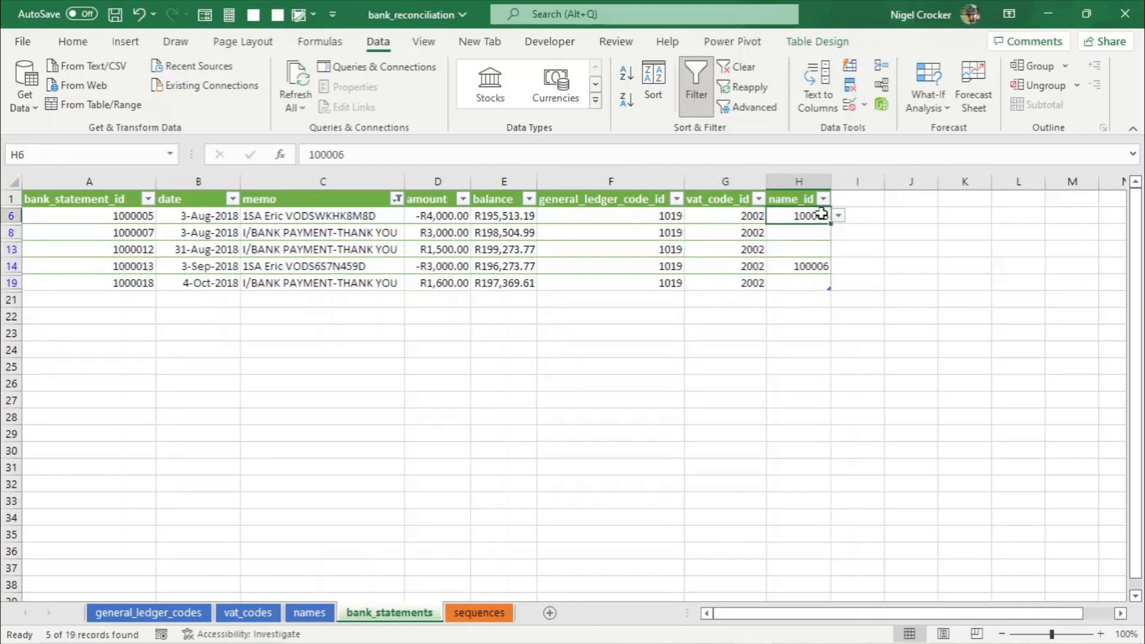
{"action": "key", "text": "ctrl+c"}
{"action": "left_click_drag", "start_coordinate": [811, 233], "coordinate": [800, 275]}
{"action": "key", "text": "Return"}
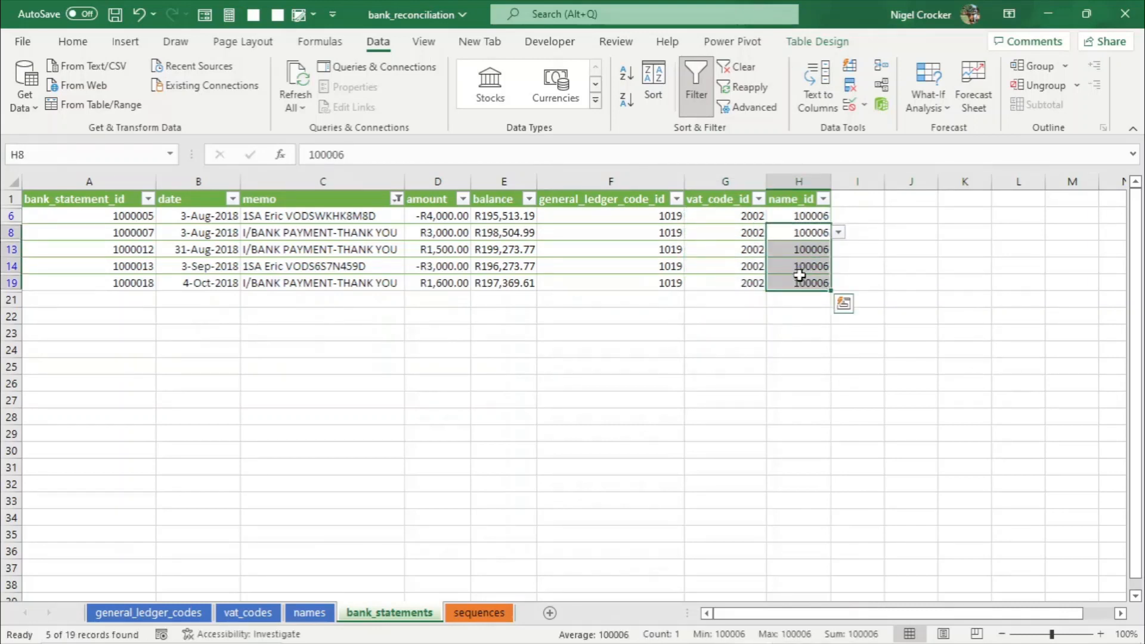
- Remove the custom memo filter so every bank statement row is listed again
{"action": "left_click", "coordinate": [663, 267]}
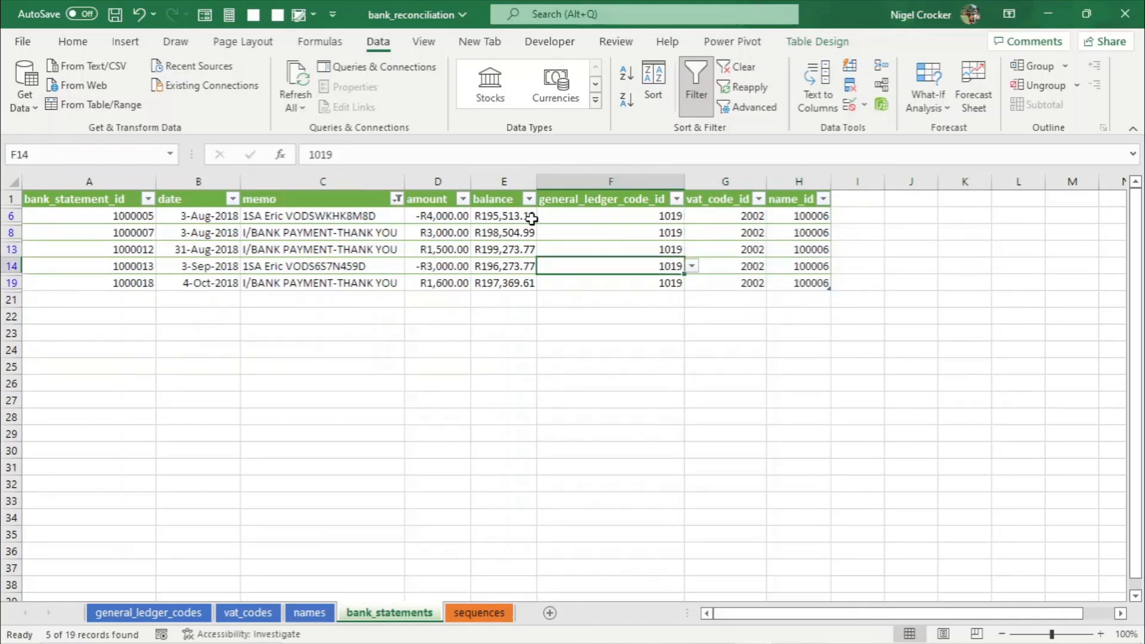
{"action": "left_click", "coordinate": [397, 201]}
{"action": "left_click", "coordinate": [259, 307]}
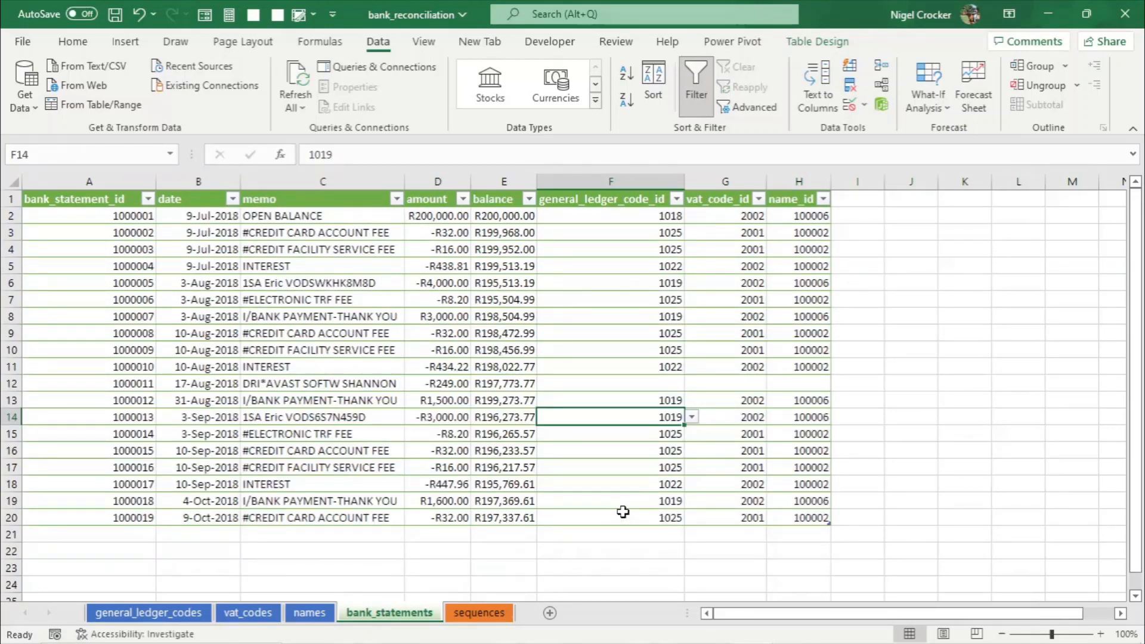
- Switch to general_ledger_codes and clear the cat3 filter to show all ledger codes
{"action": "left_click", "coordinate": [377, 386]}
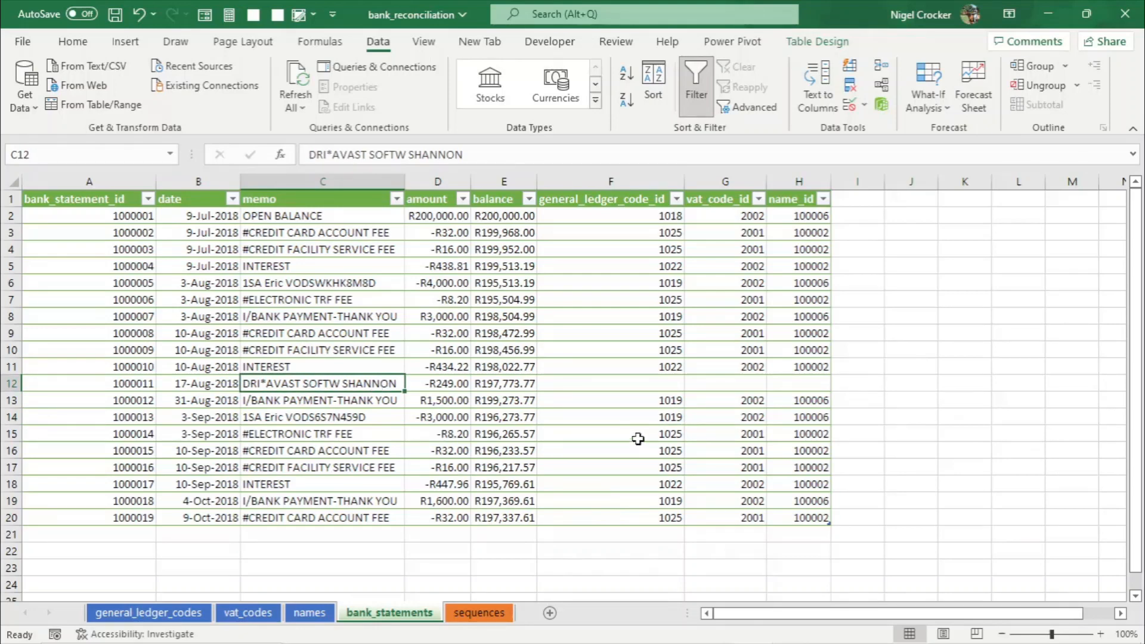
{"action": "left_click", "coordinate": [666, 387]}
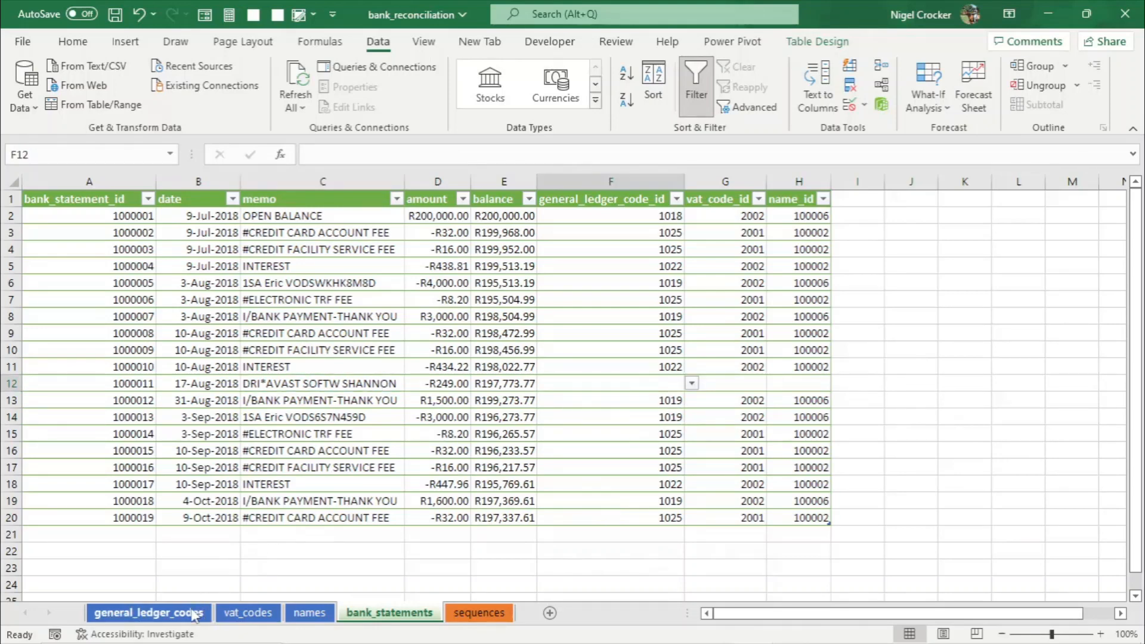
{"action": "left_click", "coordinate": [179, 613]}
{"action": "left_click", "coordinate": [453, 199]}
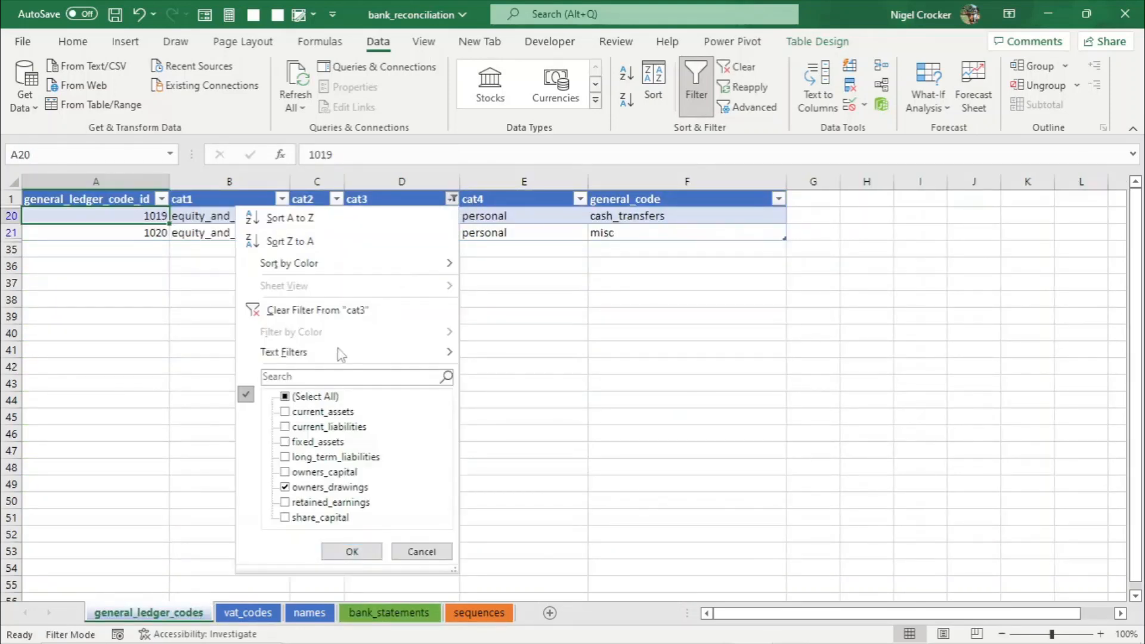
{"action": "left_click", "coordinate": [285, 397]}
{"action": "left_click", "coordinate": [348, 551]}
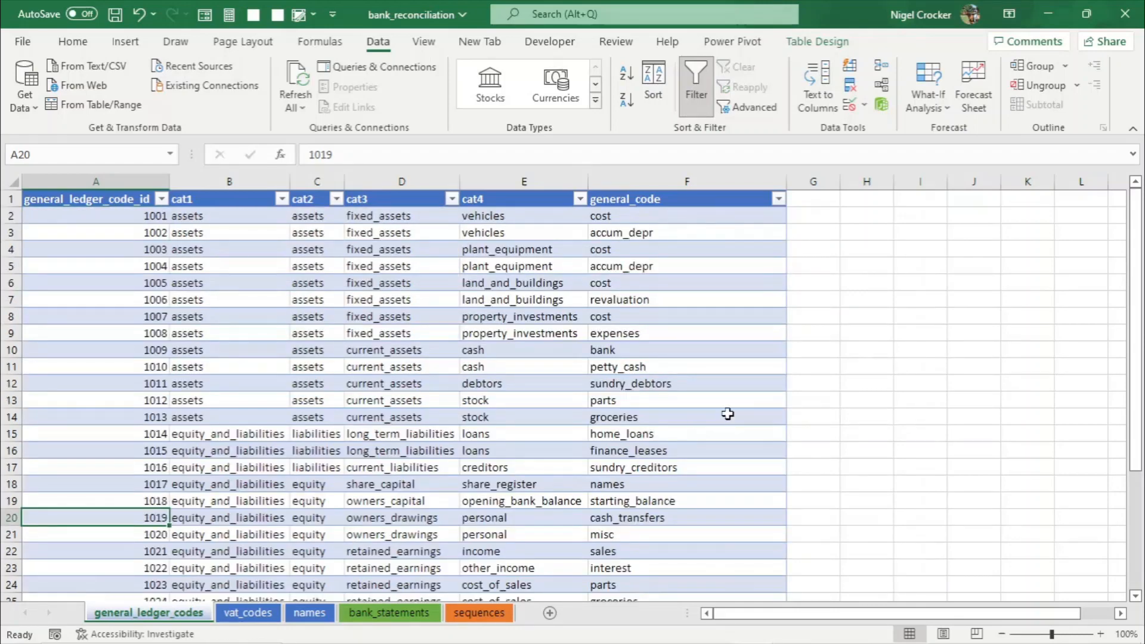
- Browse the general_code filter list to check which ledger codes already exist
{"action": "left_click", "coordinate": [778, 199]}
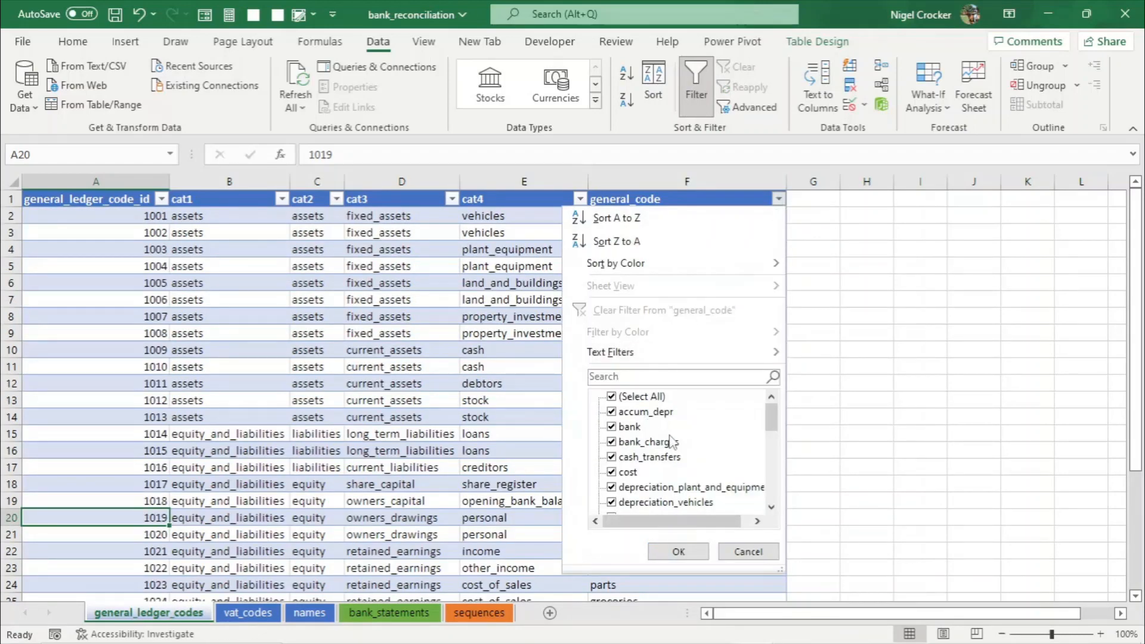
{"action": "mouse_move", "coordinate": [774, 422]}
{"action": "left_mouse_down"}
{"action": "mouse_move", "coordinate": [771, 496]}
{"action": "mouse_move", "coordinate": [774, 444]}
{"action": "left_mouse_up"}
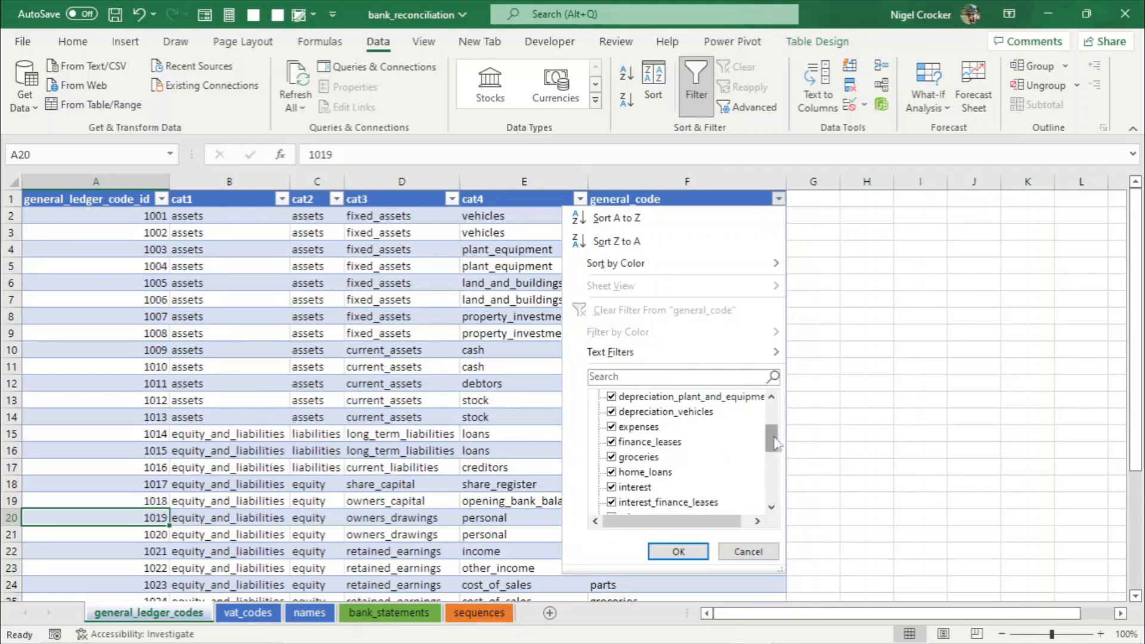
{"action": "left_click", "coordinate": [748, 551]}
{"action": "scroll", "coordinate": [682, 491], "scroll_direction": "down", "scroll_amount": 6}
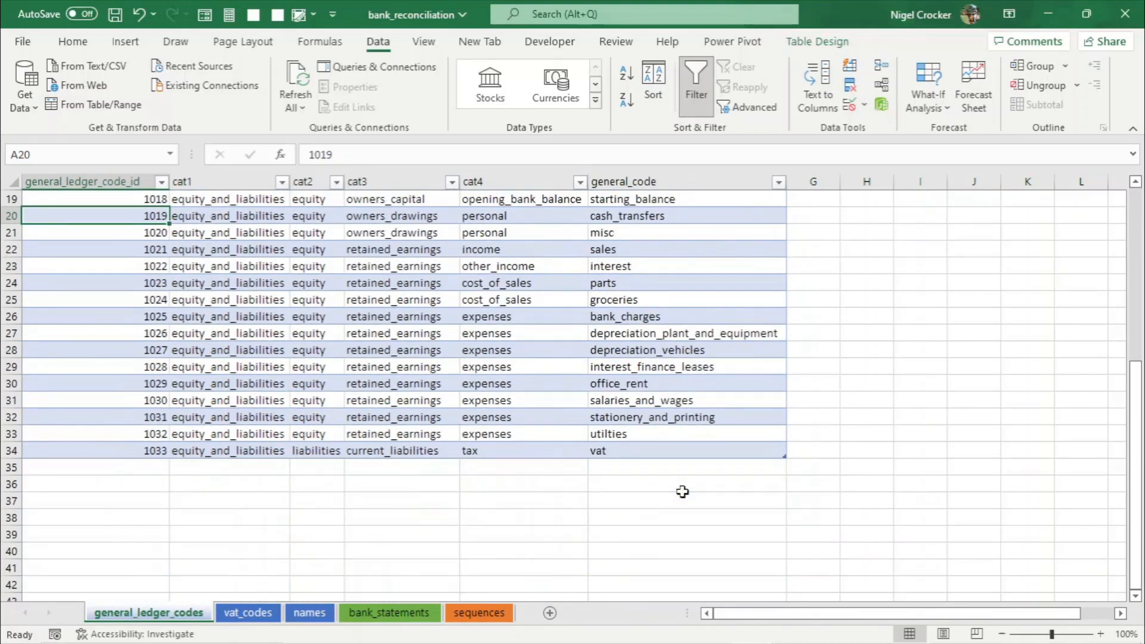
{"action": "left_click", "coordinate": [678, 326]}
{"action": "left_click", "coordinate": [778, 183]}
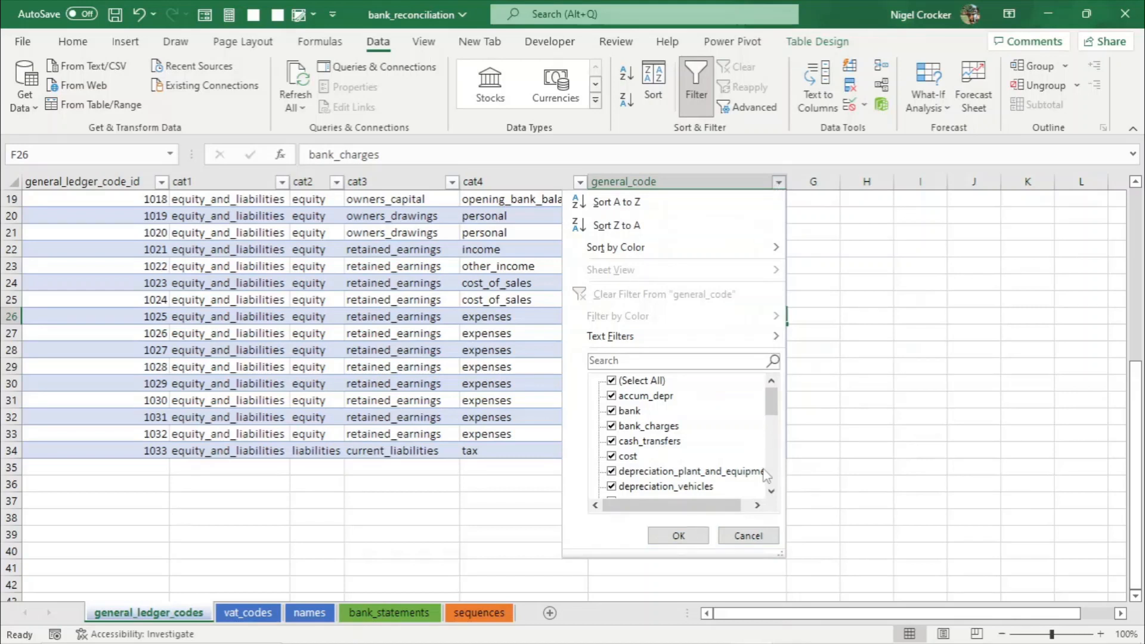
{"action": "left_click_drag", "start_coordinate": [776, 416], "coordinate": [770, 477]}
{"action": "left_click", "coordinate": [749, 536]}
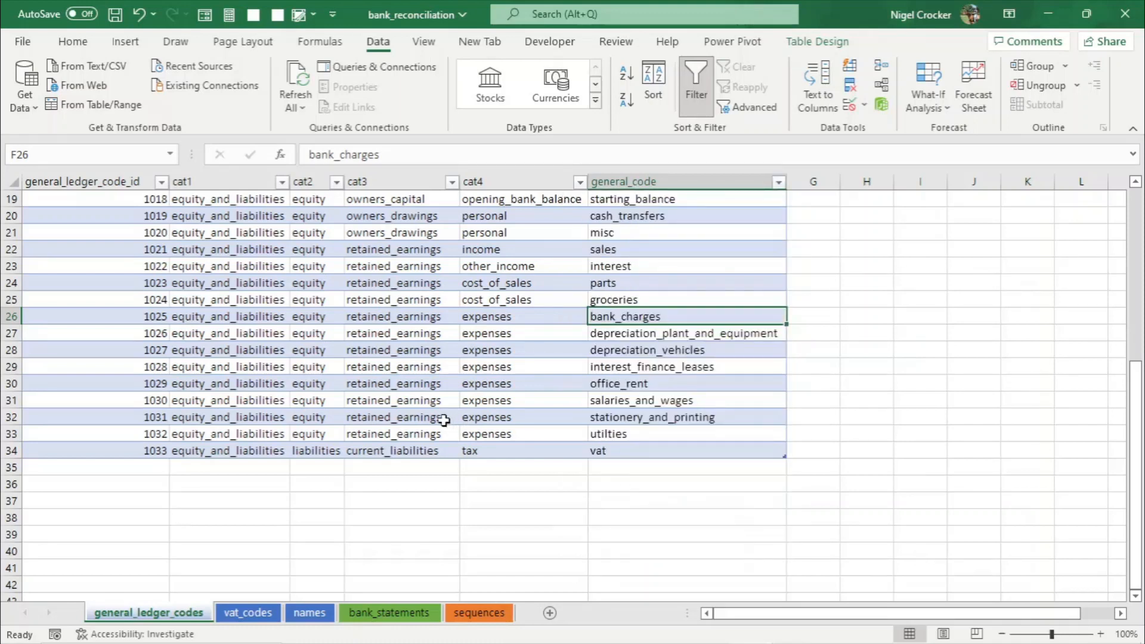
- Save, then add a new ledger code row with general_code security below the table
{"action": "left_click", "coordinate": [416, 452]}
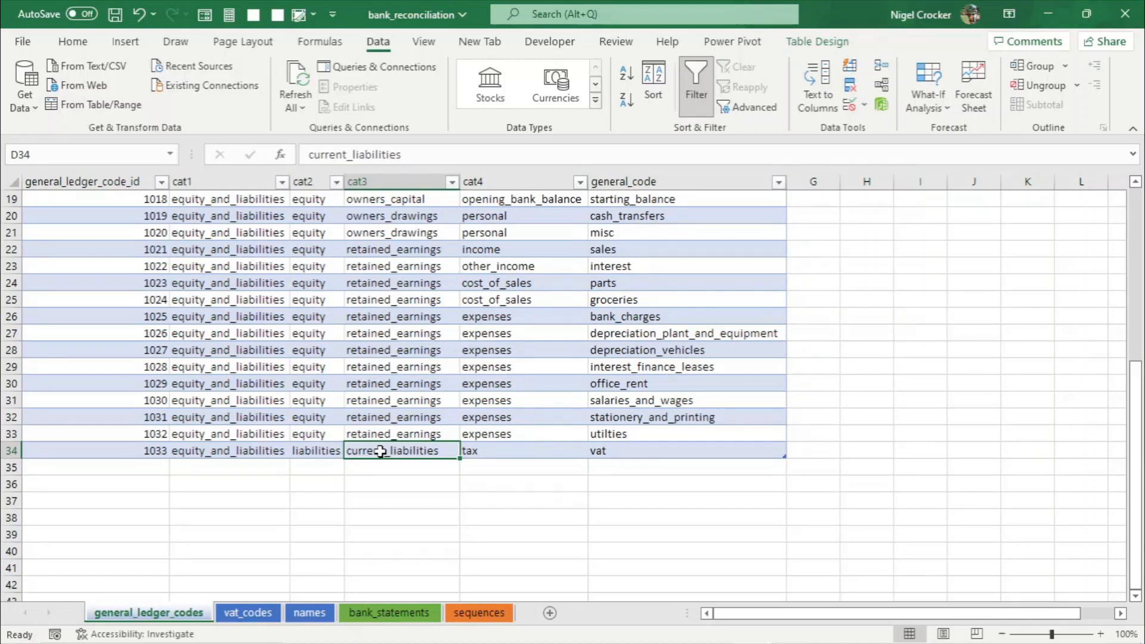
{"action": "key", "text": "ctrl+s"}
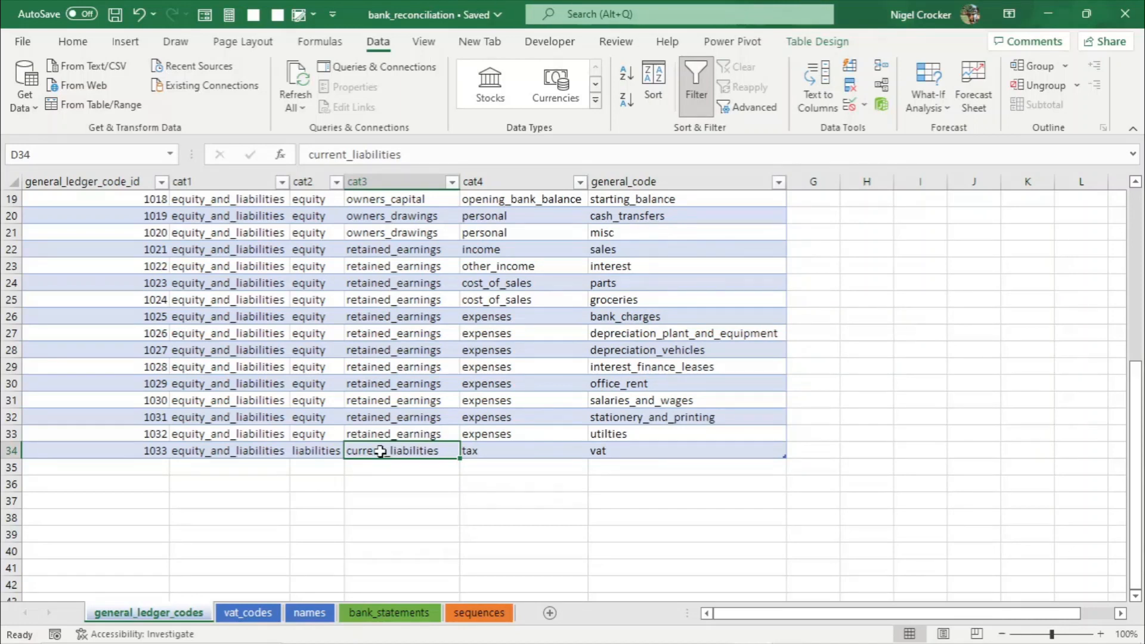
{"action": "left_click", "coordinate": [623, 472]}
{"action": "type", "text": "security"}
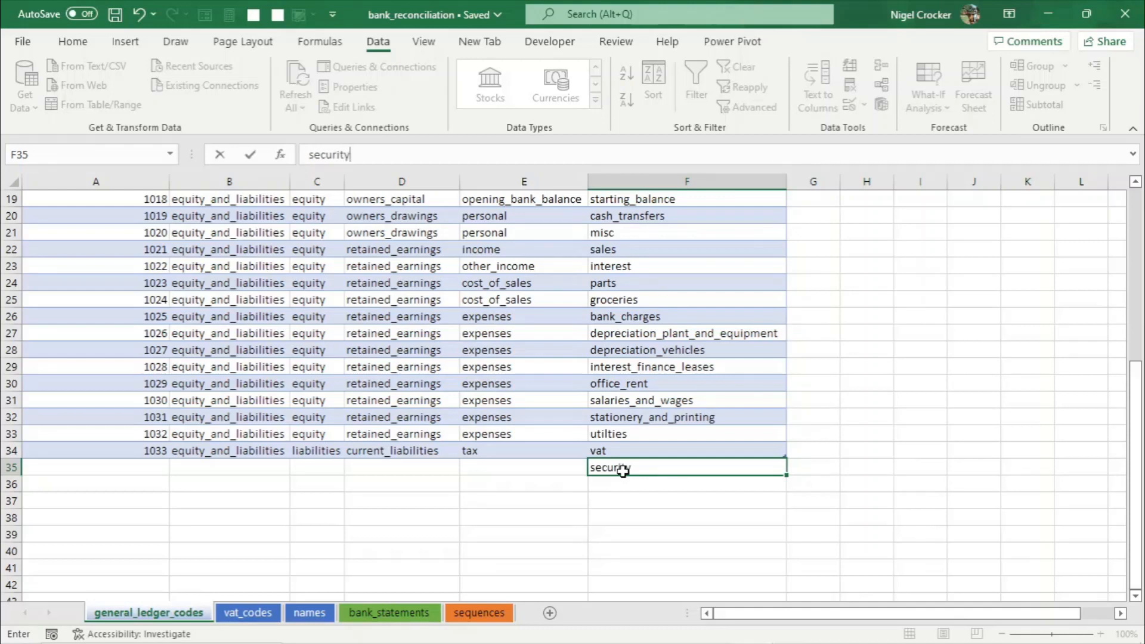
{"action": "key", "text": "Return"}
- Copy expenses into cat4 and retained_earnings into cat3 for the new security row
{"action": "left_click", "coordinate": [536, 439]}
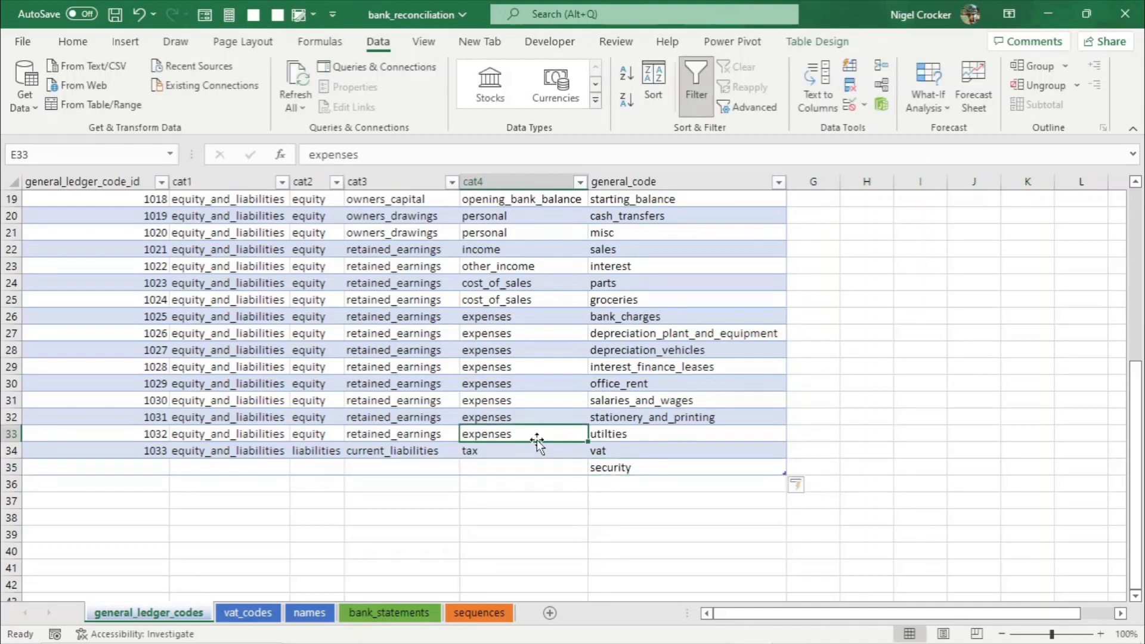
{"action": "key", "text": "ctrl+c"}
{"action": "left_click", "coordinate": [529, 467]}
{"action": "key", "text": "Return"}
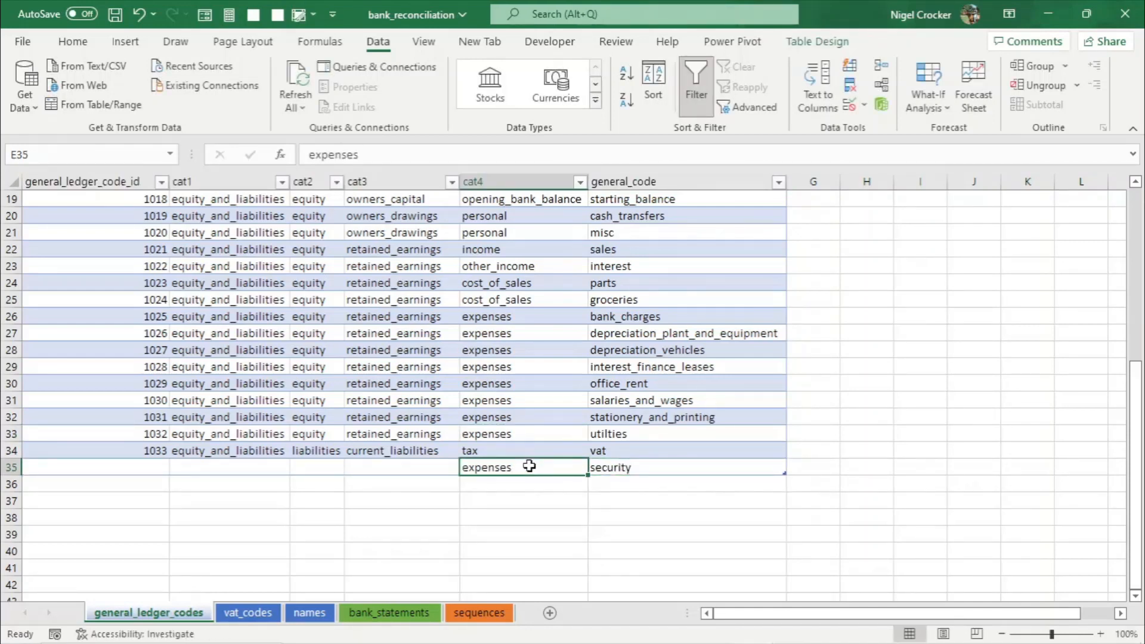
{"action": "left_click", "coordinate": [414, 425]}
{"action": "key", "text": "ctrl+c"}
{"action": "left_click", "coordinate": [434, 466]}
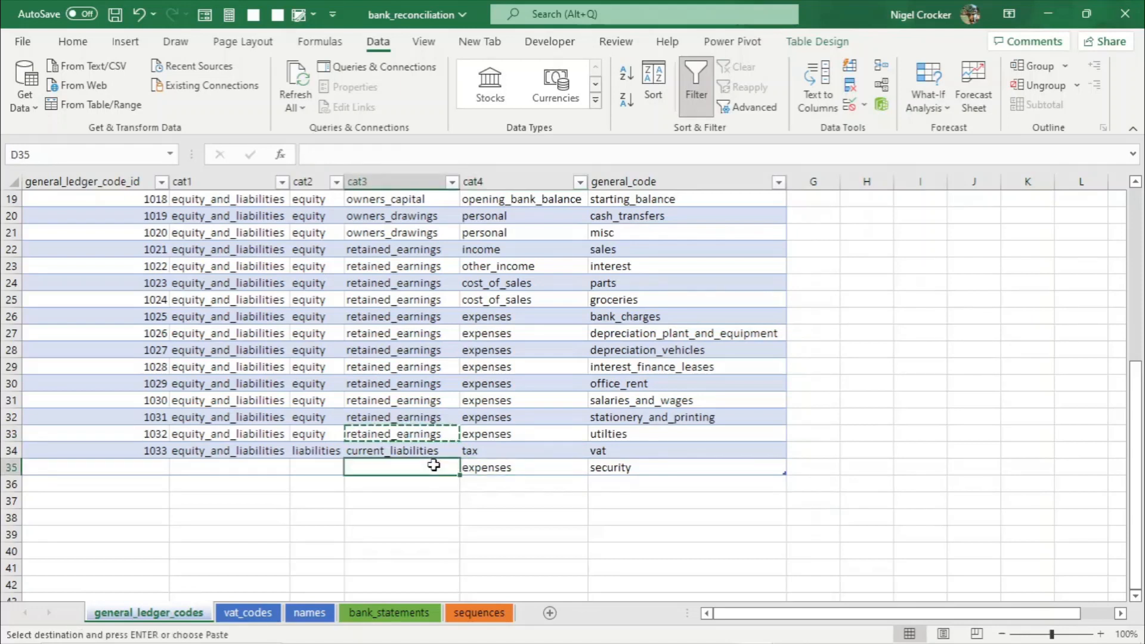
{"action": "key", "text": "Return"}
- Copy equity into cat2 and equity_and_liabilities into cat1 for the new security row
{"action": "left_click", "coordinate": [304, 434]}
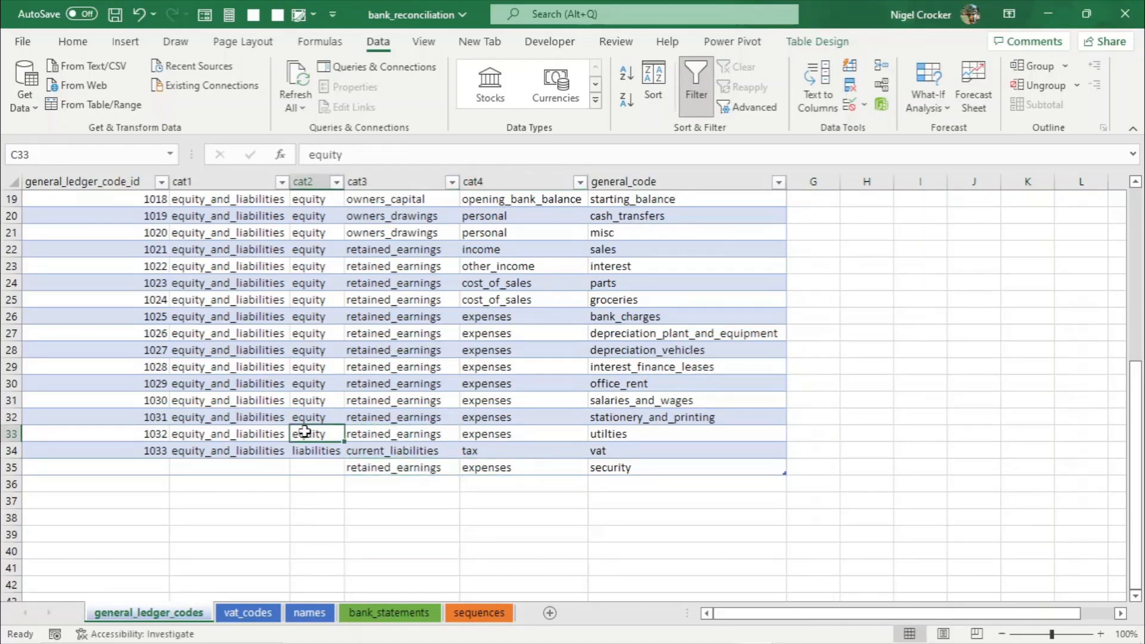
{"action": "key", "text": "ctrl+c"}
{"action": "left_click", "coordinate": [309, 463]}
{"action": "key", "text": "Return"}
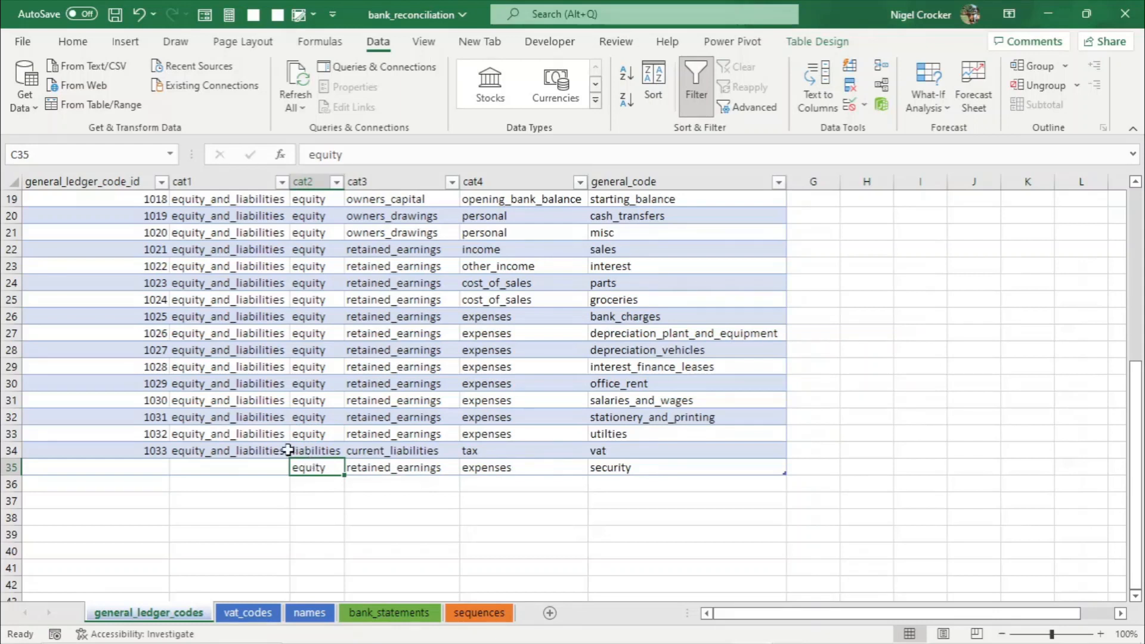
{"action": "left_click", "coordinate": [262, 432]}
{"action": "key", "text": "ctrl+c"}
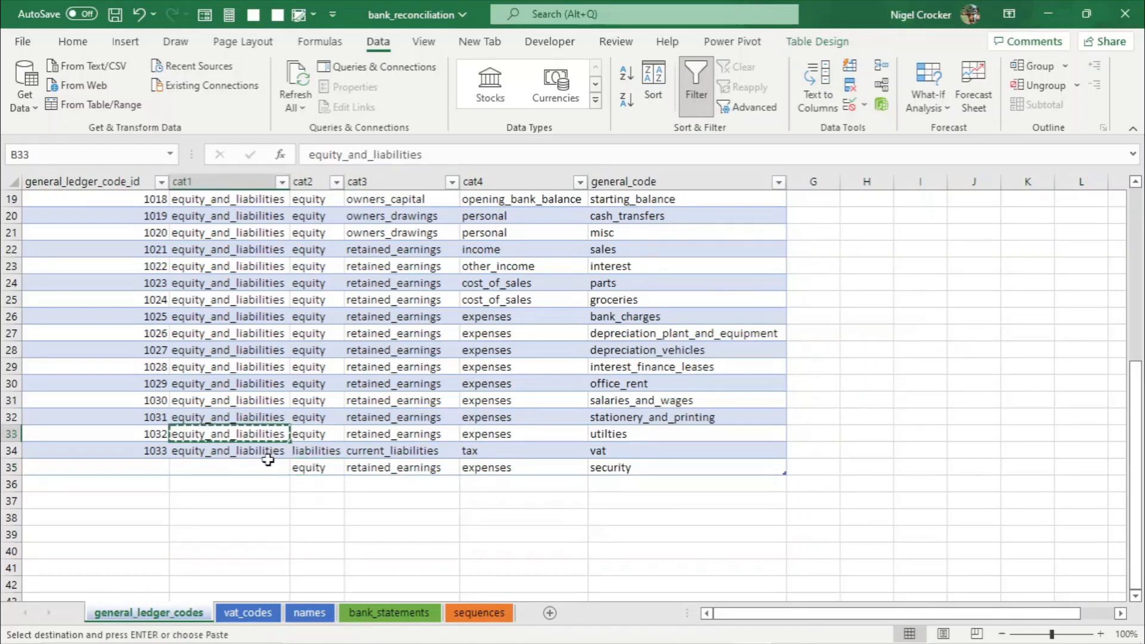
{"action": "left_click", "coordinate": [269, 465]}
{"action": "key", "text": "Return"}
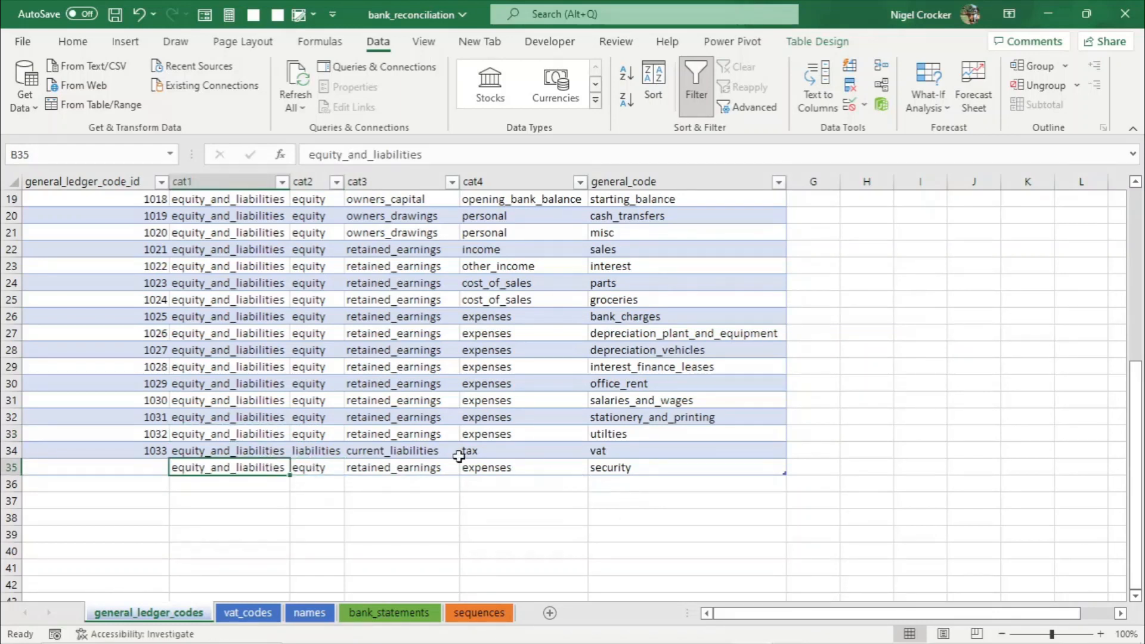
- Fill the ID series down to give the security row ledger code ID 1034, then save
{"action": "left_click_drag", "start_coordinate": [141, 418], "coordinate": [173, 472]}
{"action": "left_click", "coordinate": [230, 471]}
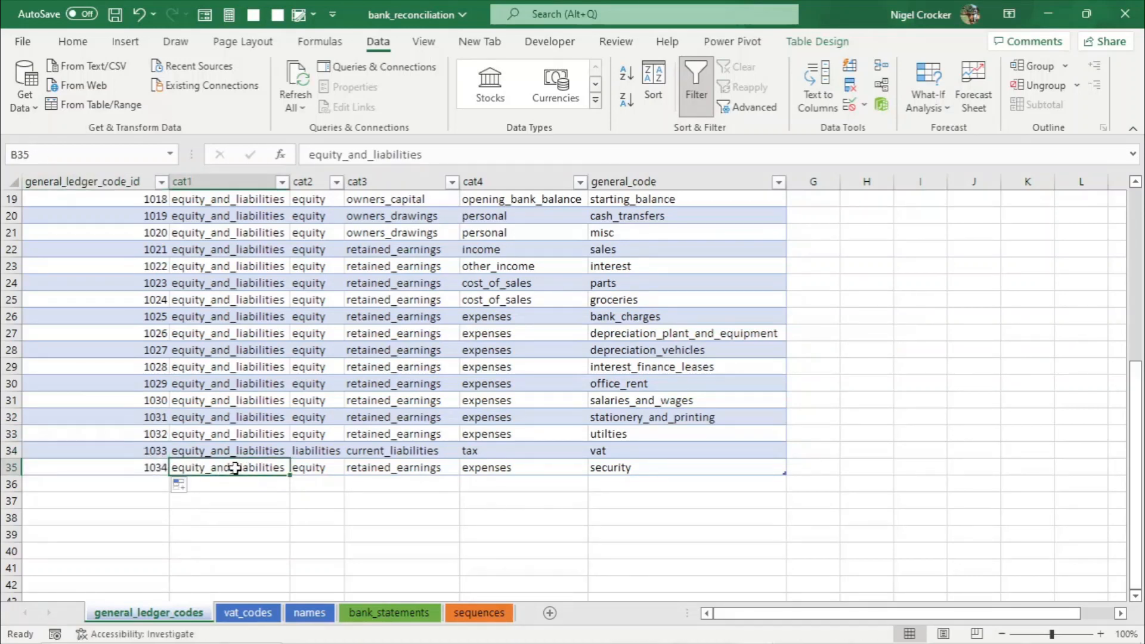
{"action": "left_click", "coordinate": [680, 466]}
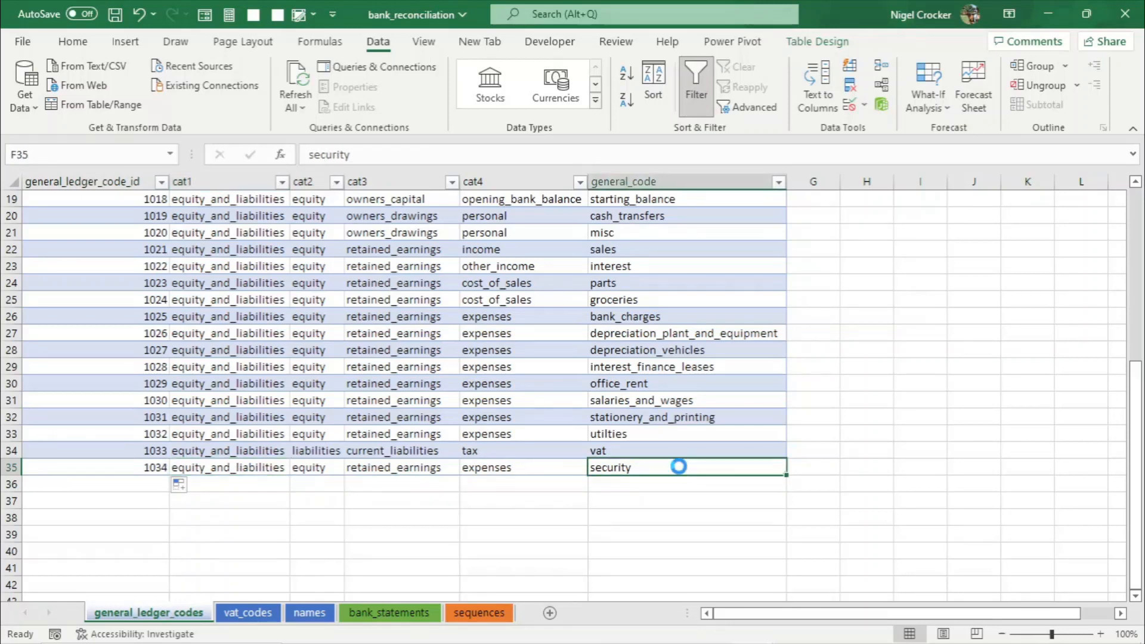
{"action": "key", "text": "ctrl+s"}
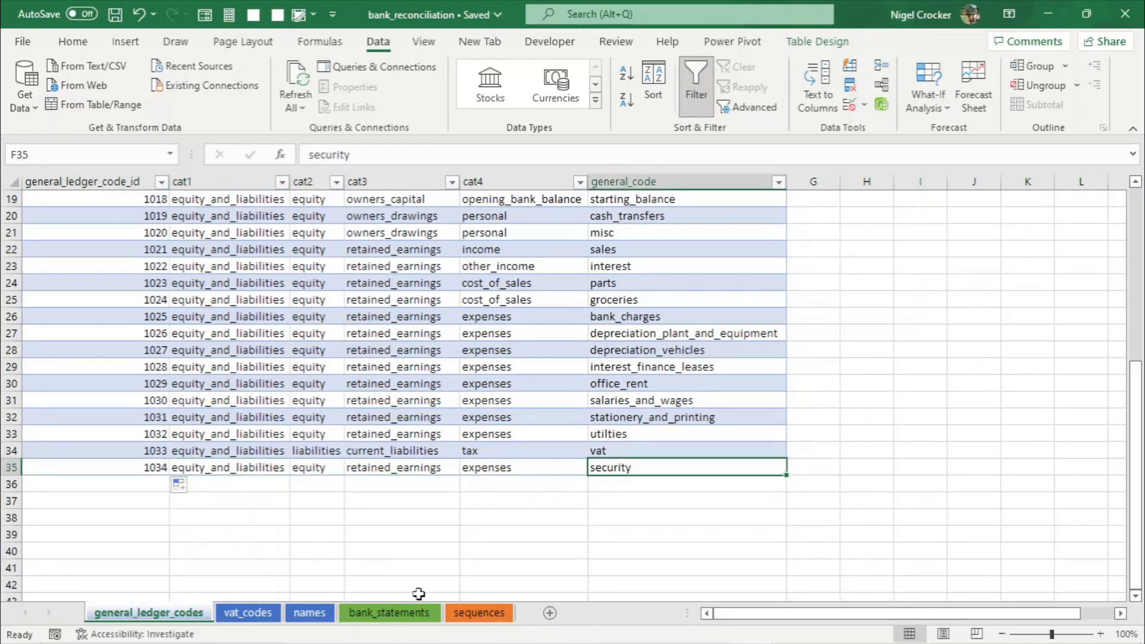
- On bank_statements, set the AVAST software row's general_ledger_code_id to 1034 from the dropdown
{"action": "left_click", "coordinate": [412, 618]}
{"action": "left_click", "coordinate": [697, 383]}
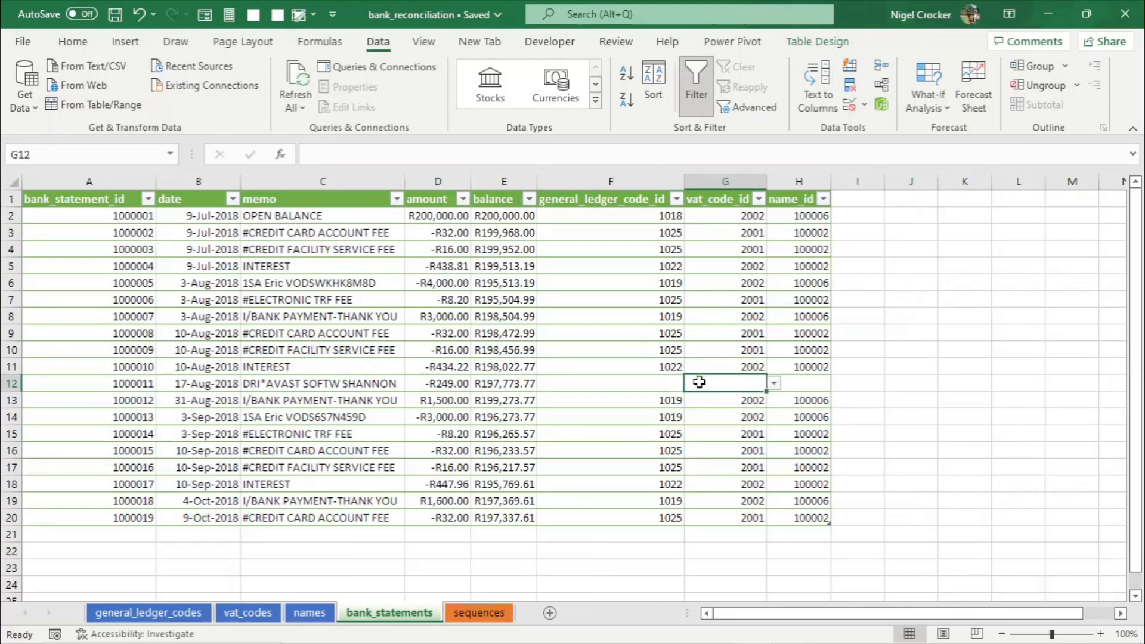
{"action": "left_click", "coordinate": [645, 380]}
{"action": "left_click", "coordinate": [691, 383]}
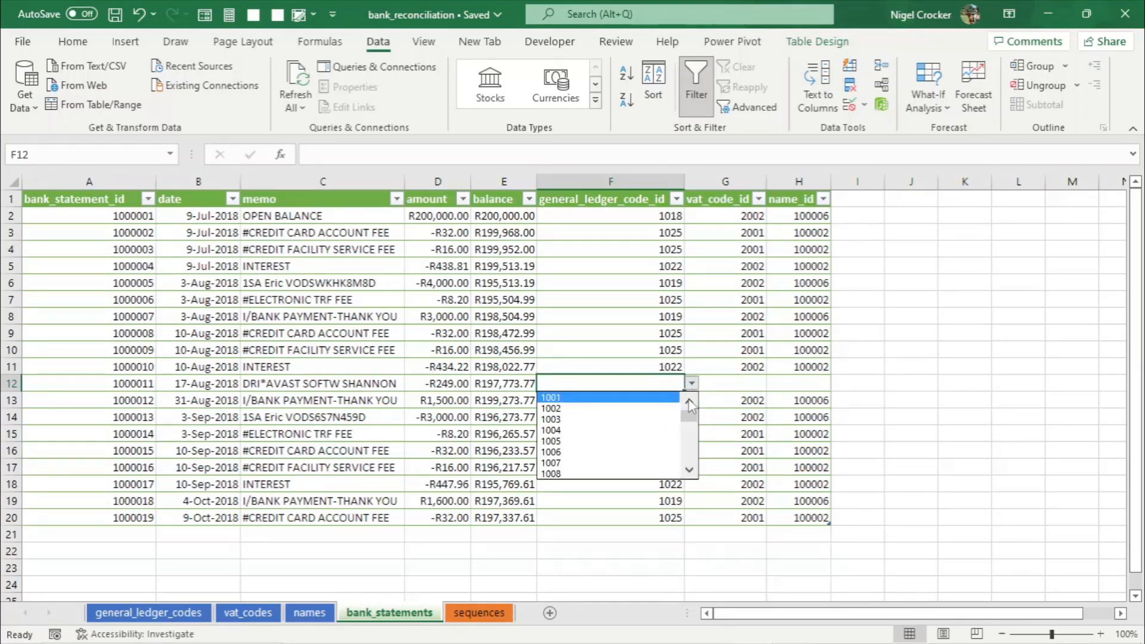
{"action": "scroll", "coordinate": [690, 429], "scroll_direction": "down", "scroll_amount": 1}
{"action": "left_click_drag", "start_coordinate": [687, 425], "coordinate": [689, 464]}
{"action": "left_click", "coordinate": [563, 471]}
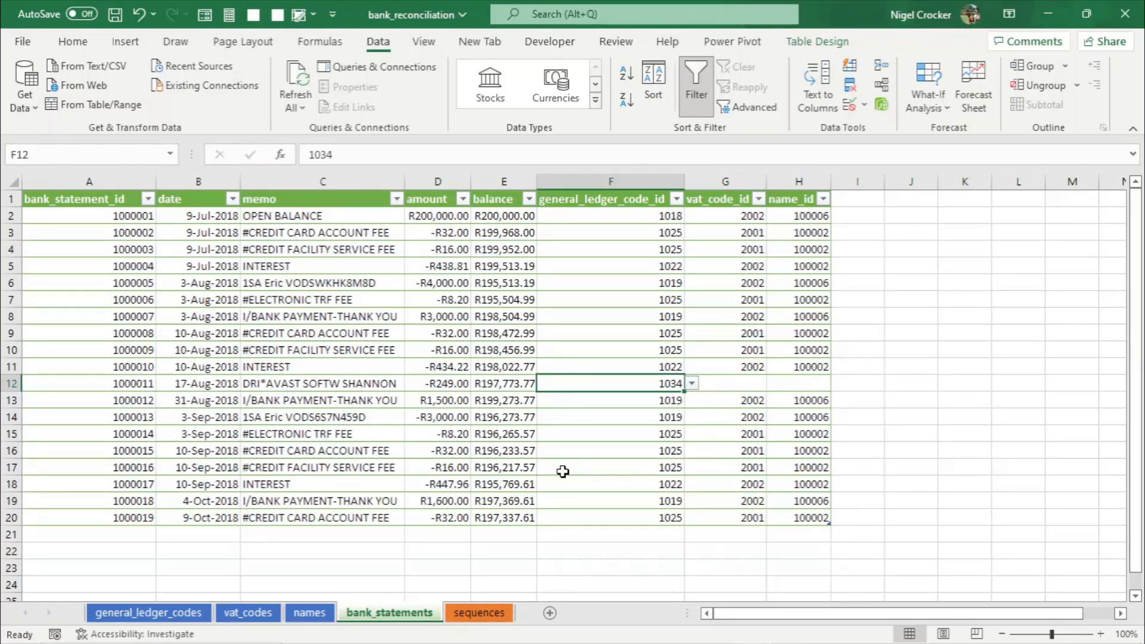
- Copy VAT code ID 2001 from vat_codes and paste it as a value into the AVAST row's vat_code_id
{"action": "left_click", "coordinate": [748, 383]}
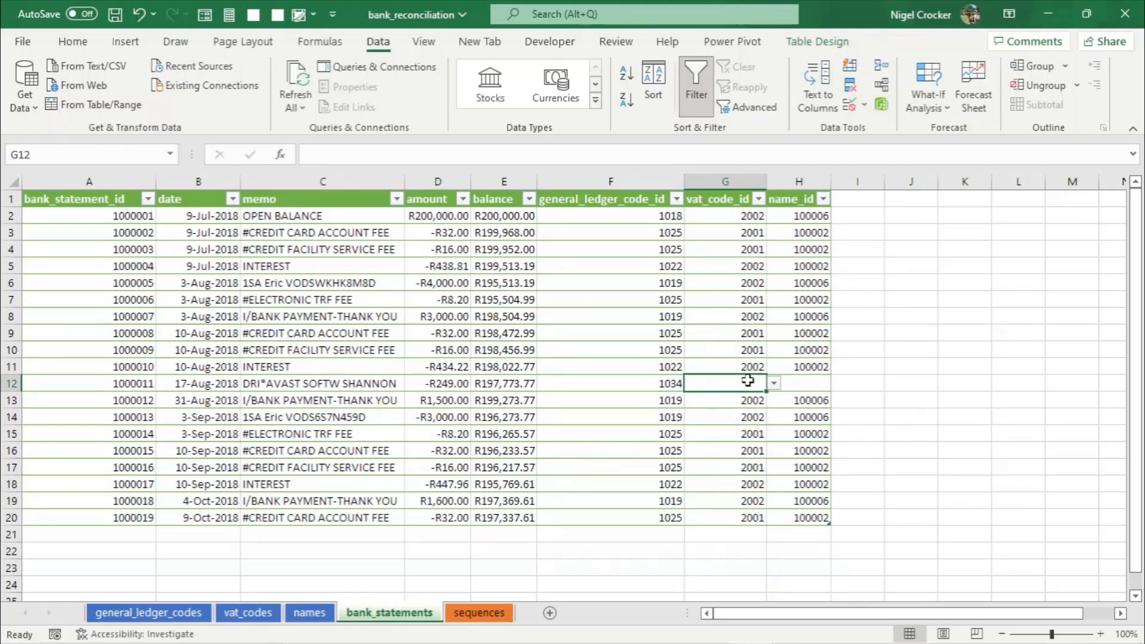
{"action": "left_click", "coordinate": [248, 613]}
{"action": "left_click", "coordinate": [88, 219]}
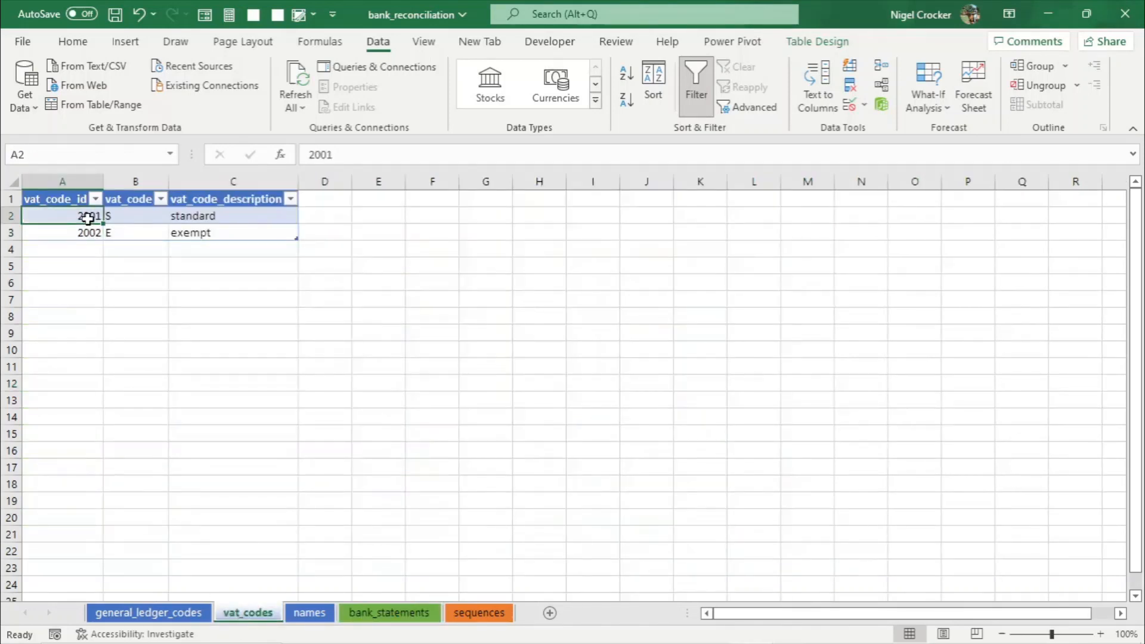
{"action": "key", "text": "ctrl+c"}
{"action": "left_click", "coordinate": [382, 613]}
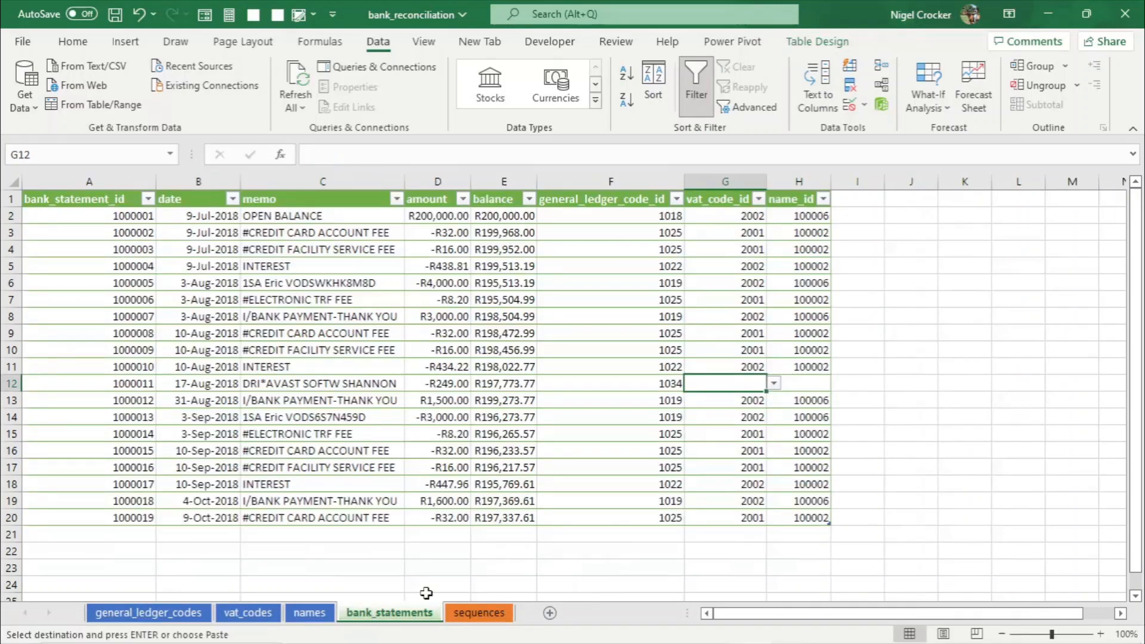
{"action": "right_click", "coordinate": [750, 383]}
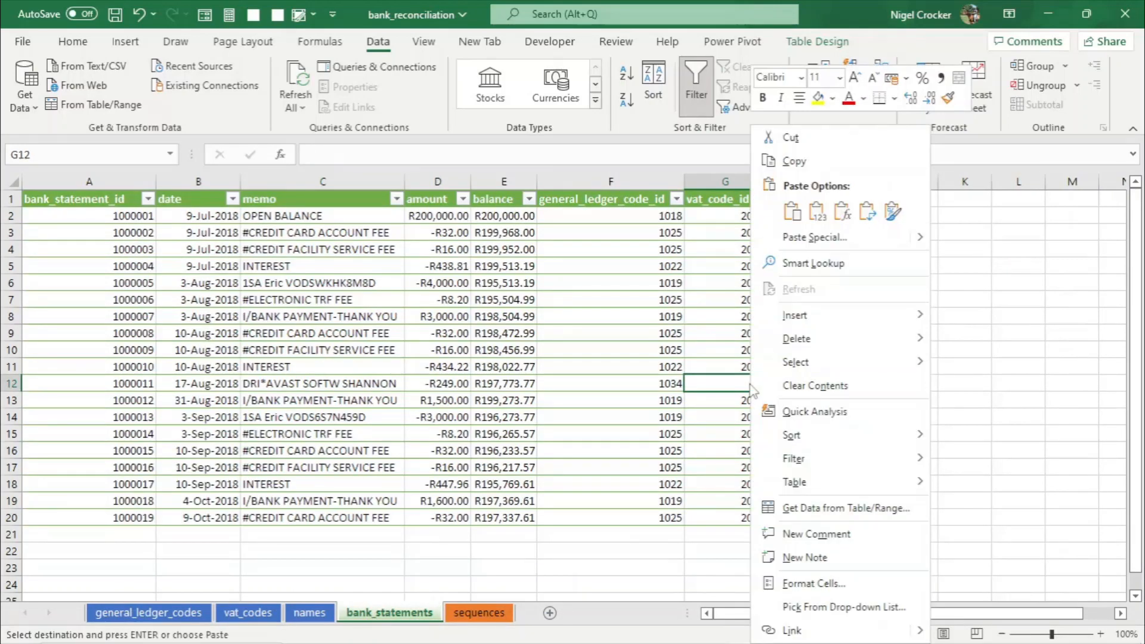
{"action": "left_click", "coordinate": [818, 215]}
{"action": "left_click", "coordinate": [824, 386]}
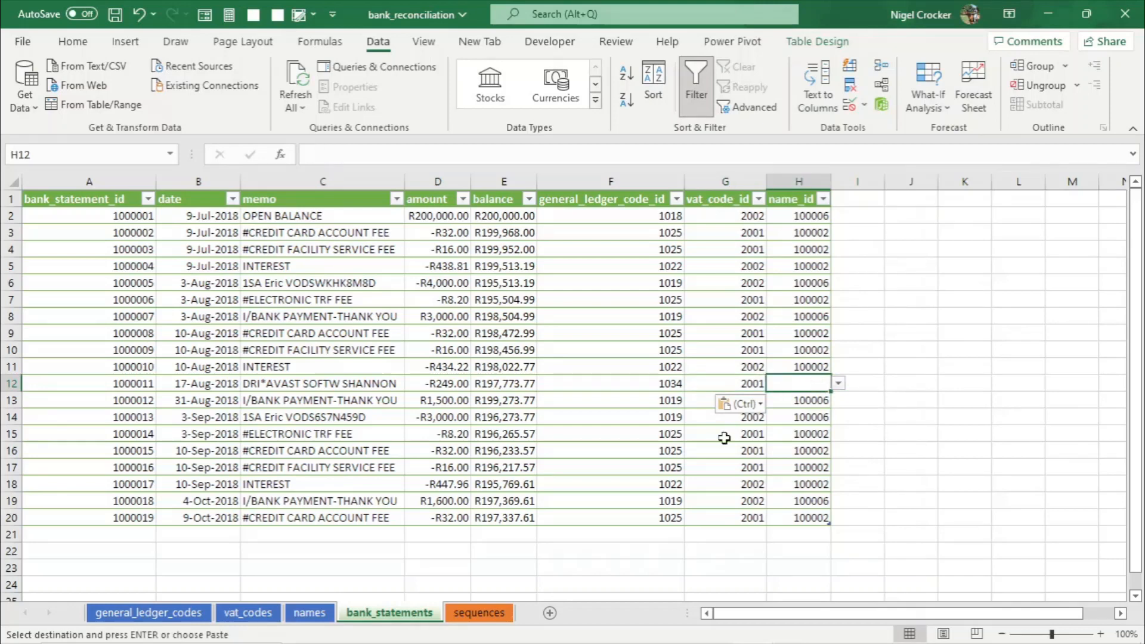
- Extend the names table with ID 100007 named Avast, then save the workbook
{"action": "left_click", "coordinate": [310, 613]}
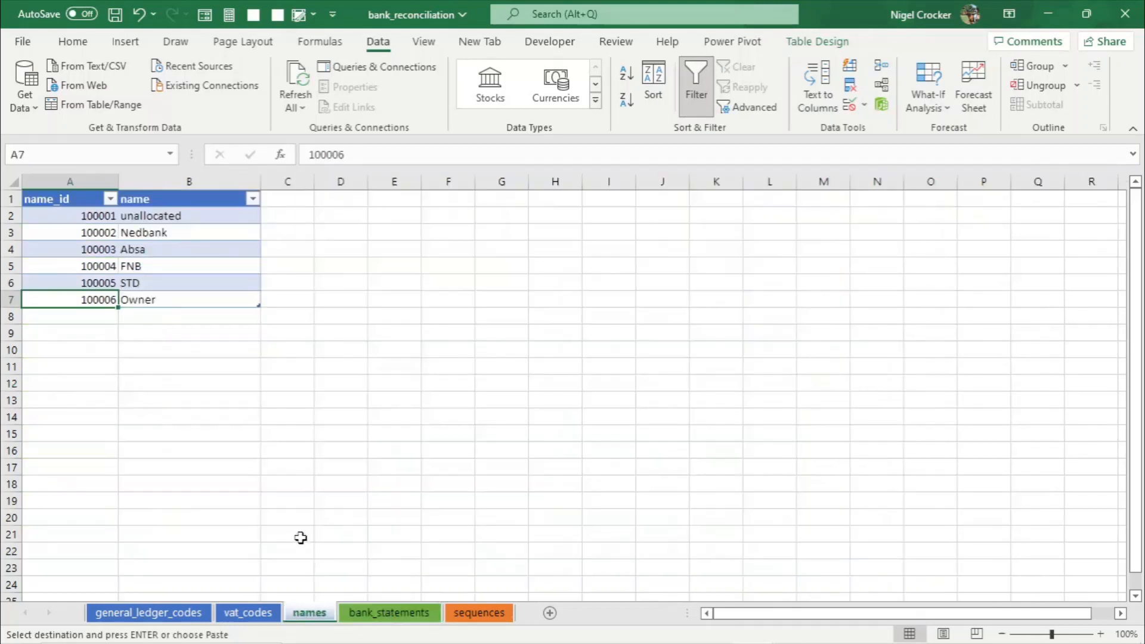
{"action": "left_click", "coordinate": [251, 201]}
{"action": "left_click", "coordinate": [223, 552]}
{"action": "left_click_drag", "start_coordinate": [95, 217], "coordinate": [138, 323]}
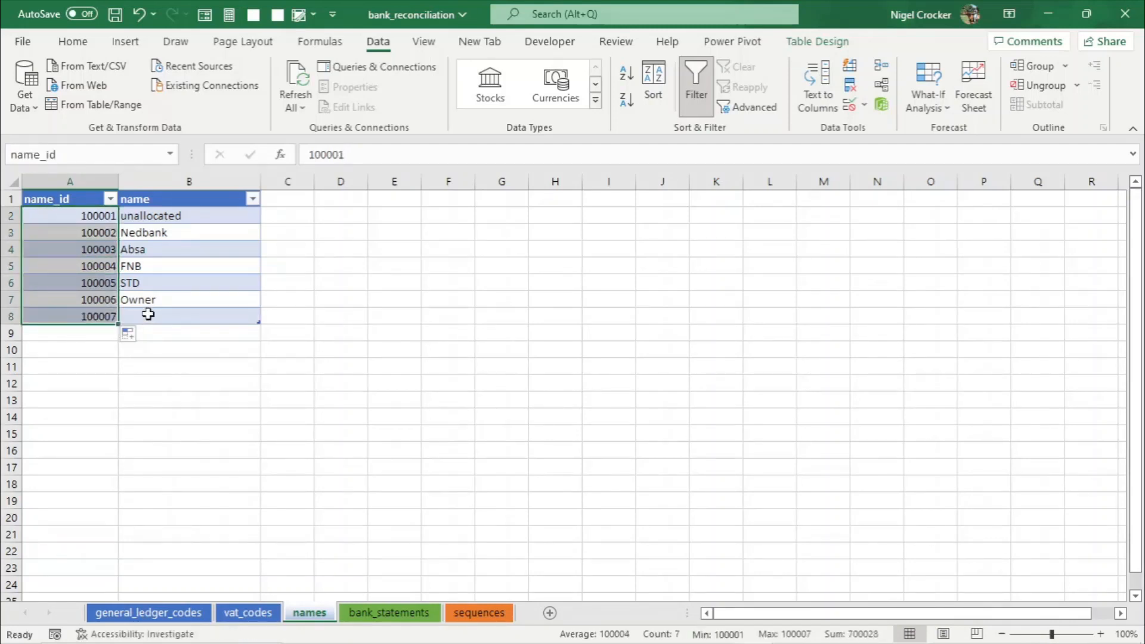
{"action": "left_click", "coordinate": [148, 315]}
{"action": "type", "text": "AS"}
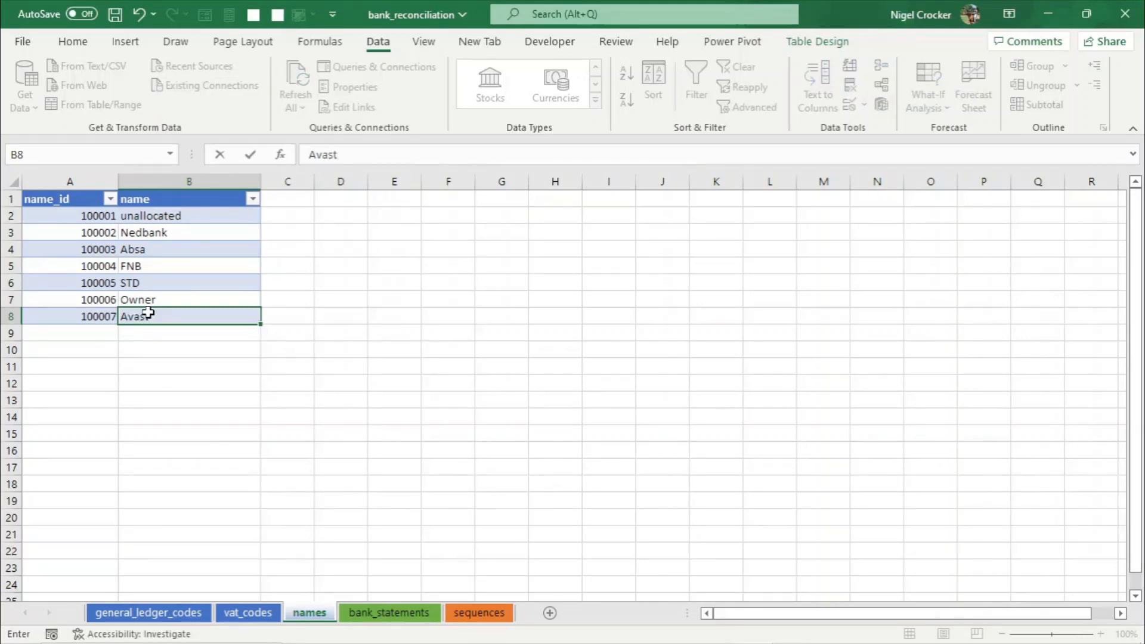
{"action": "key", "text": "ctrl+s"}
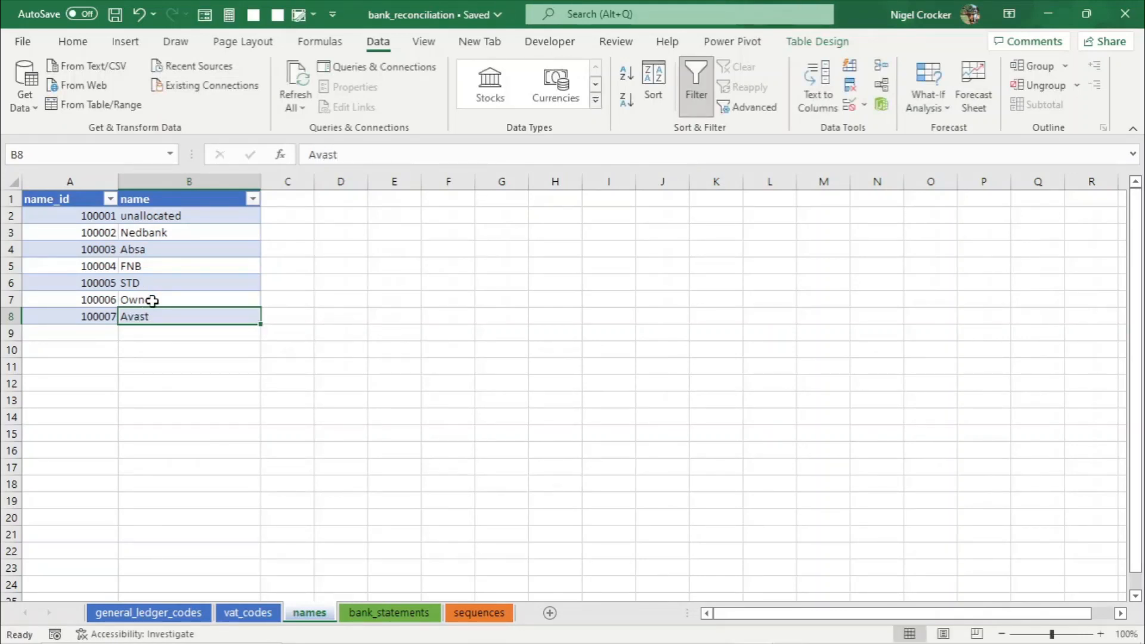
- Set the AVAST row's name_id to 100007 from the dropdown and save
{"action": "left_click", "coordinate": [439, 613]}
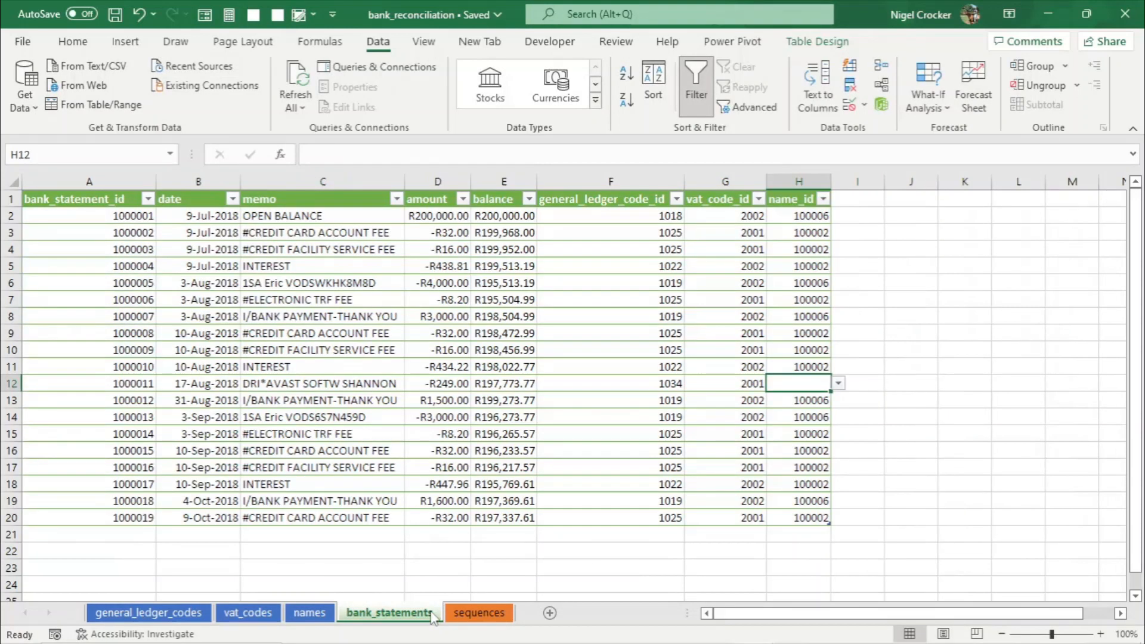
{"action": "left_click", "coordinate": [840, 383]}
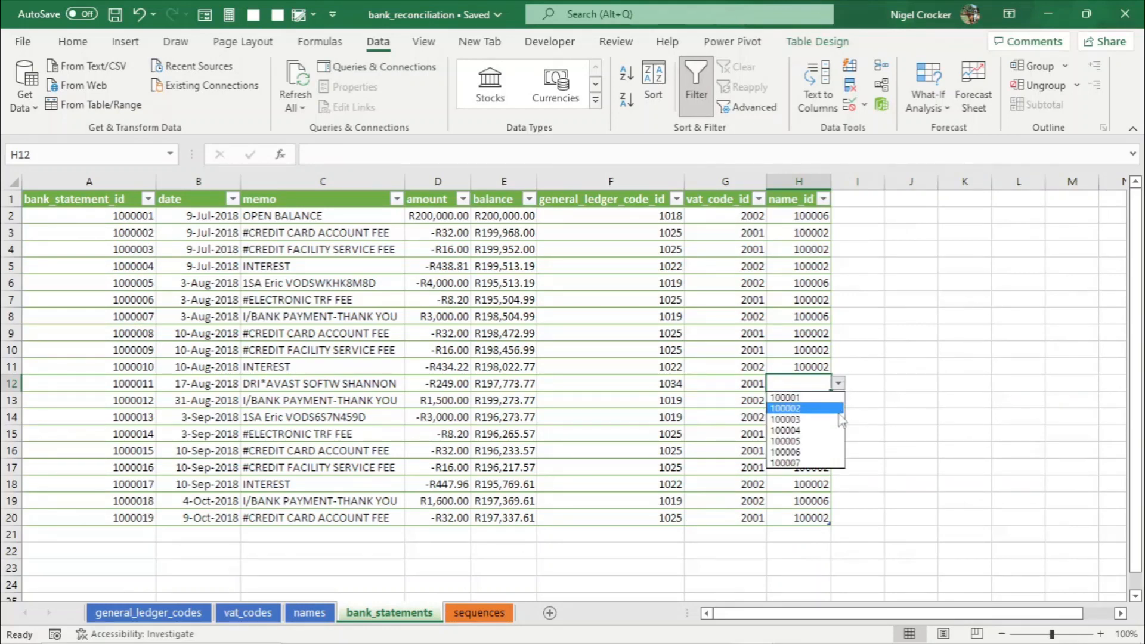
{"action": "left_click", "coordinate": [811, 463]}
{"action": "left_click", "coordinate": [543, 407]}
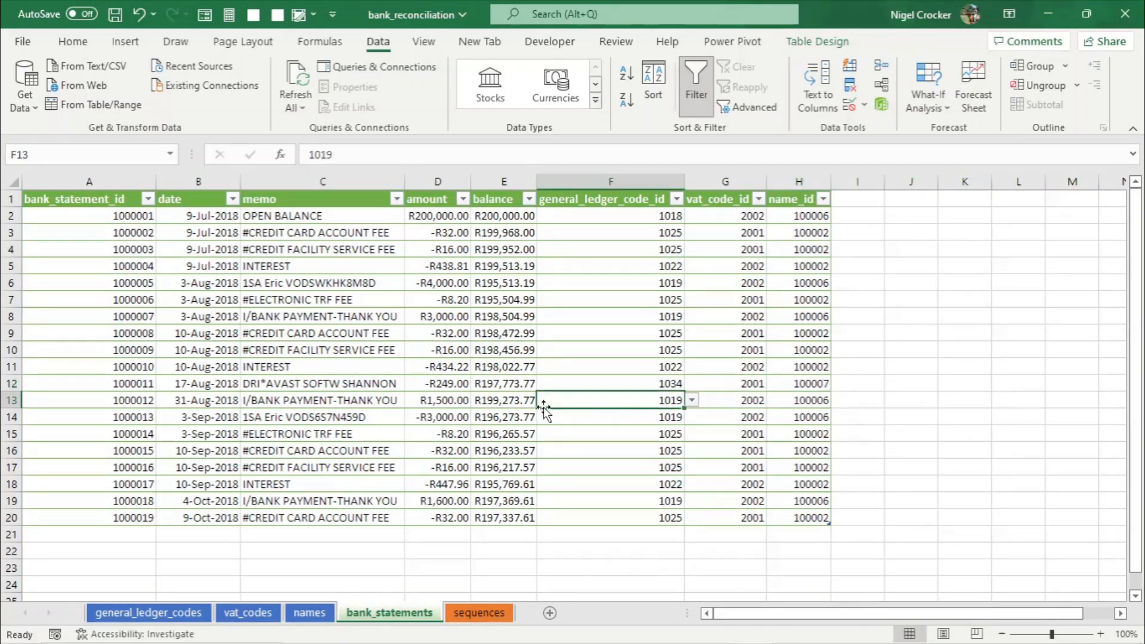
{"action": "key", "text": "ctrl+s"}
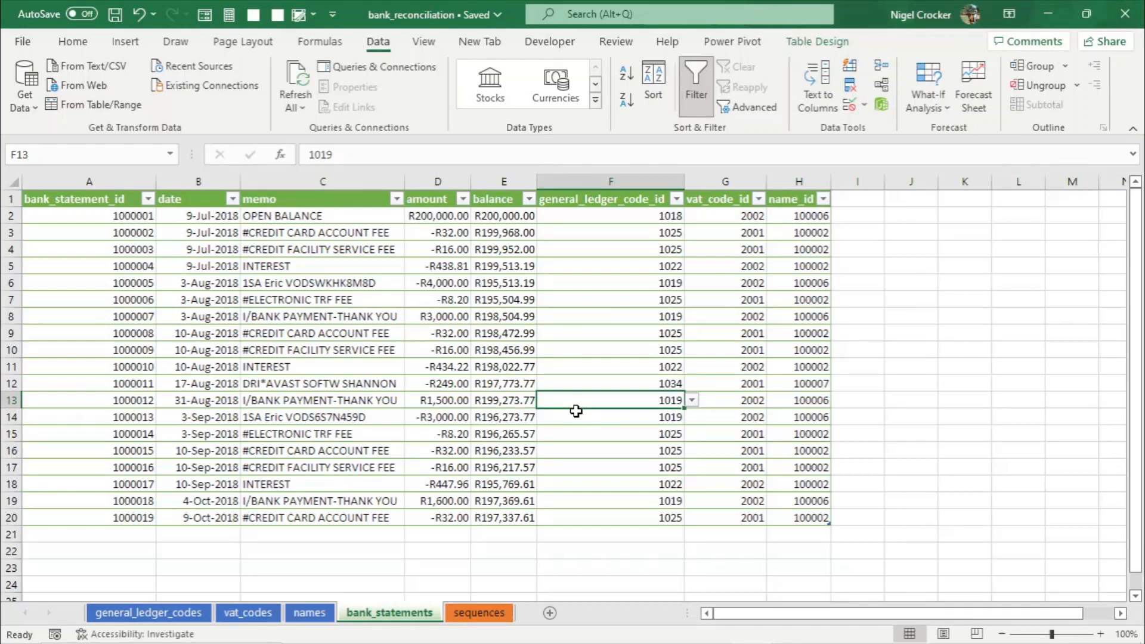
- Review the ledger and VAT code IDs assigned to the 3-Aug bank payment row
{"action": "key", "text": "ctrl+z"}
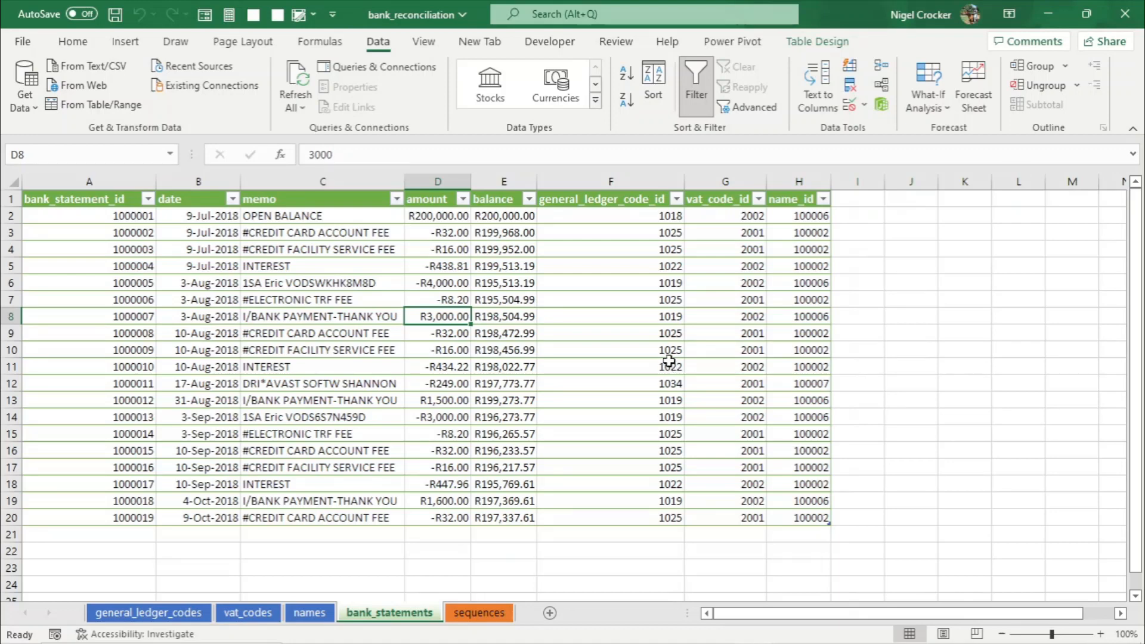
{"action": "left_click", "coordinate": [621, 318]}
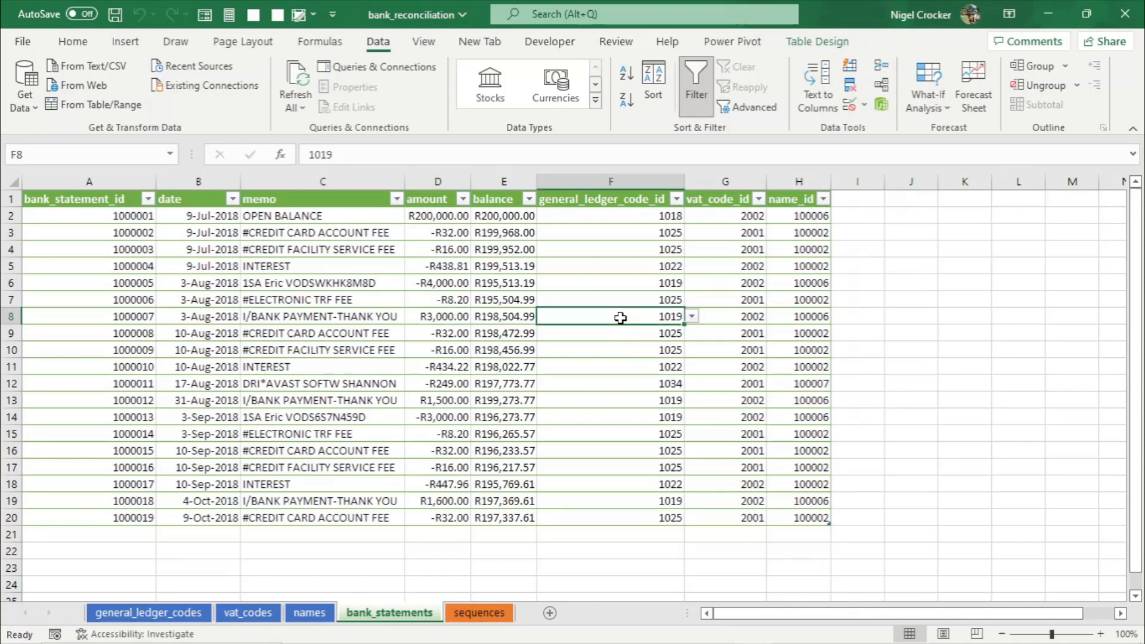
{"action": "left_click", "coordinate": [724, 318]}
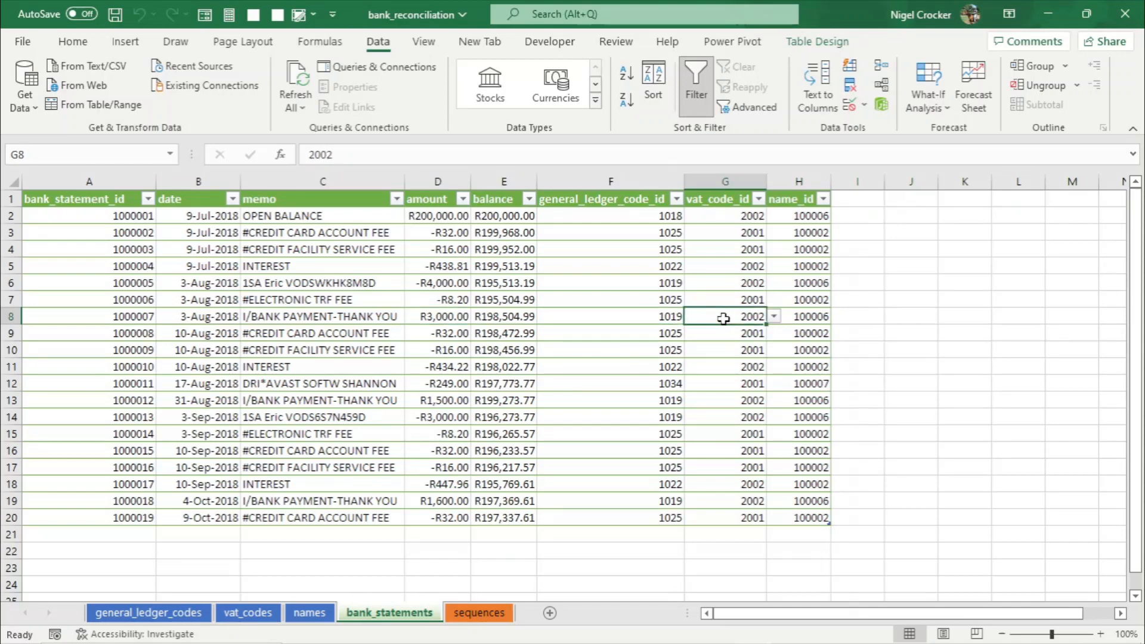
{"action": "left_click", "coordinate": [644, 311]}
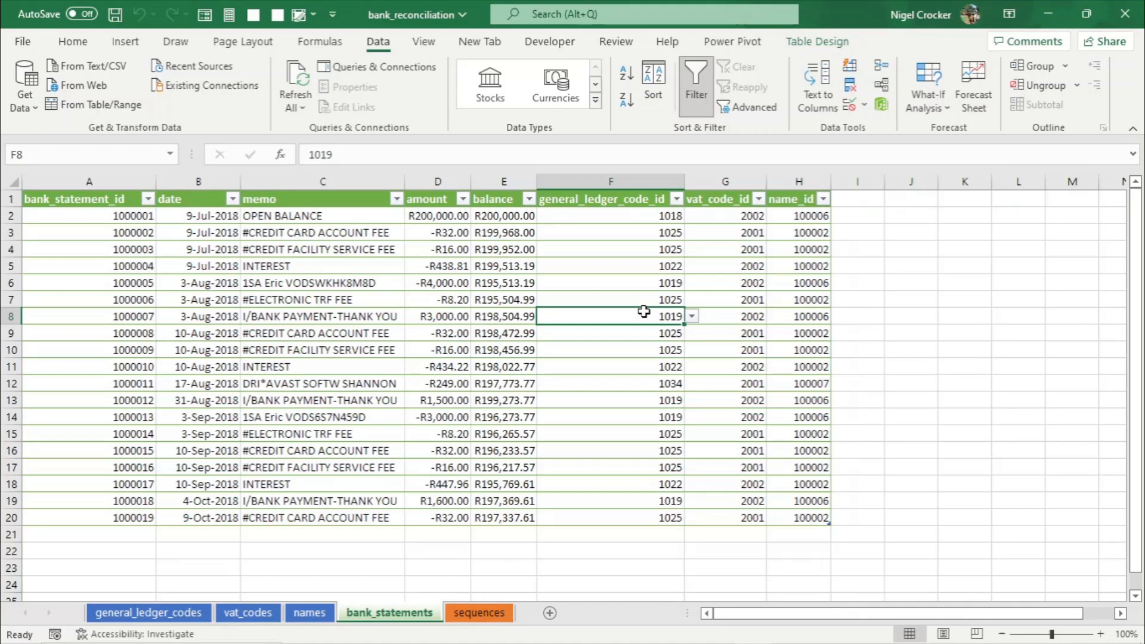
- Search the general ledger codes for bank and check its code ID
{"action": "left_click", "coordinate": [188, 616]}
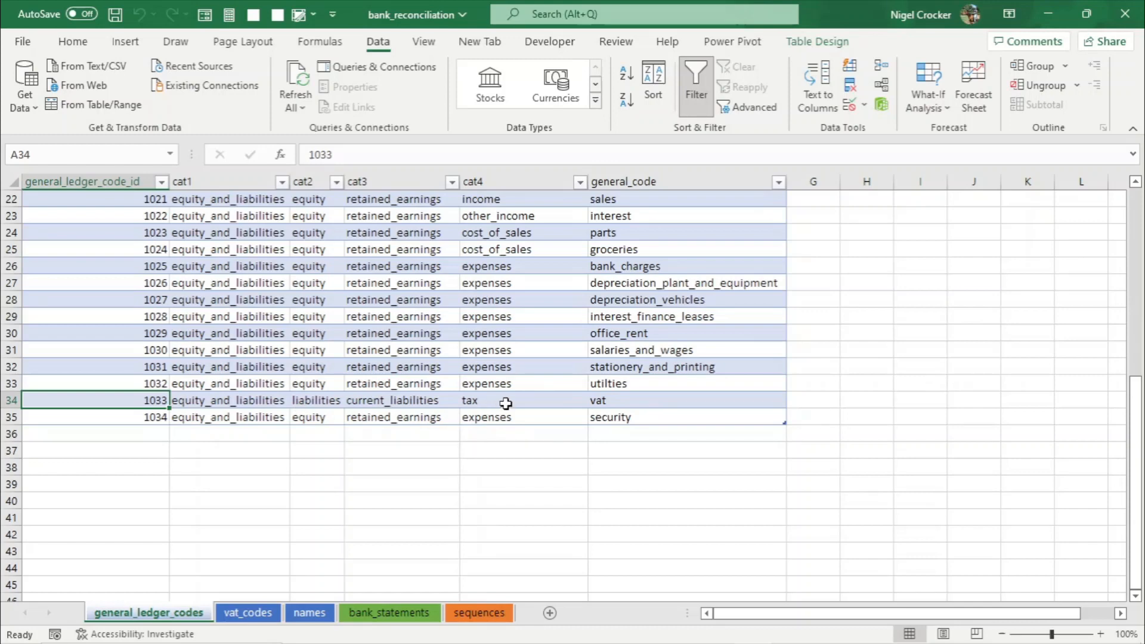
{"action": "key", "text": "ctrl+f"}
{"action": "type", "text": "ban"}
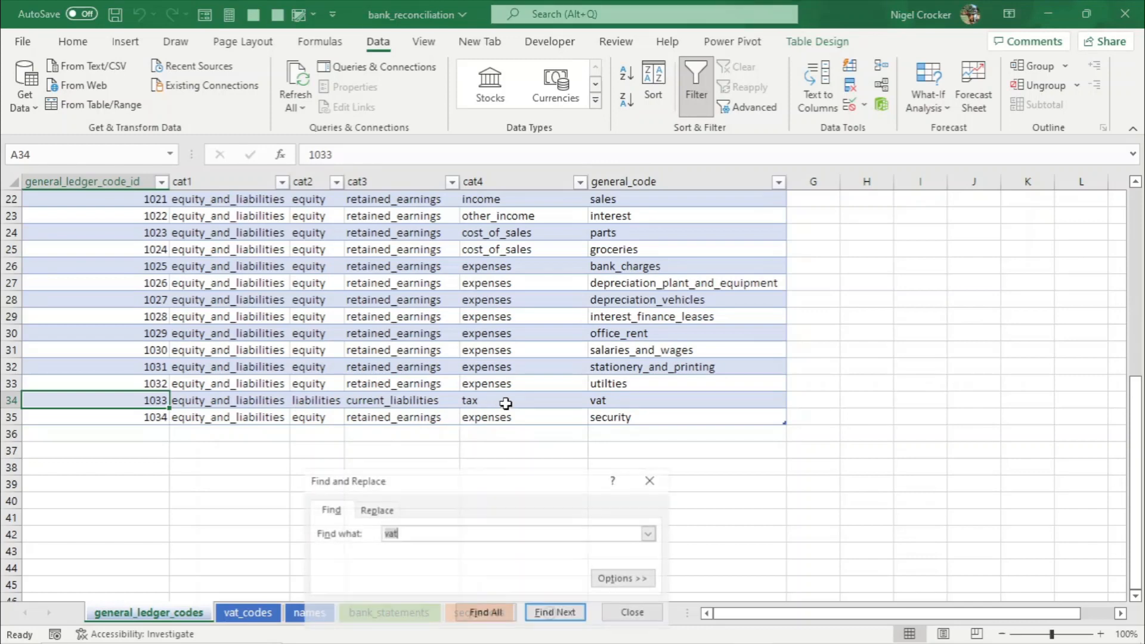
{"action": "type", "text": "k"}
{"action": "key", "text": "Return"}
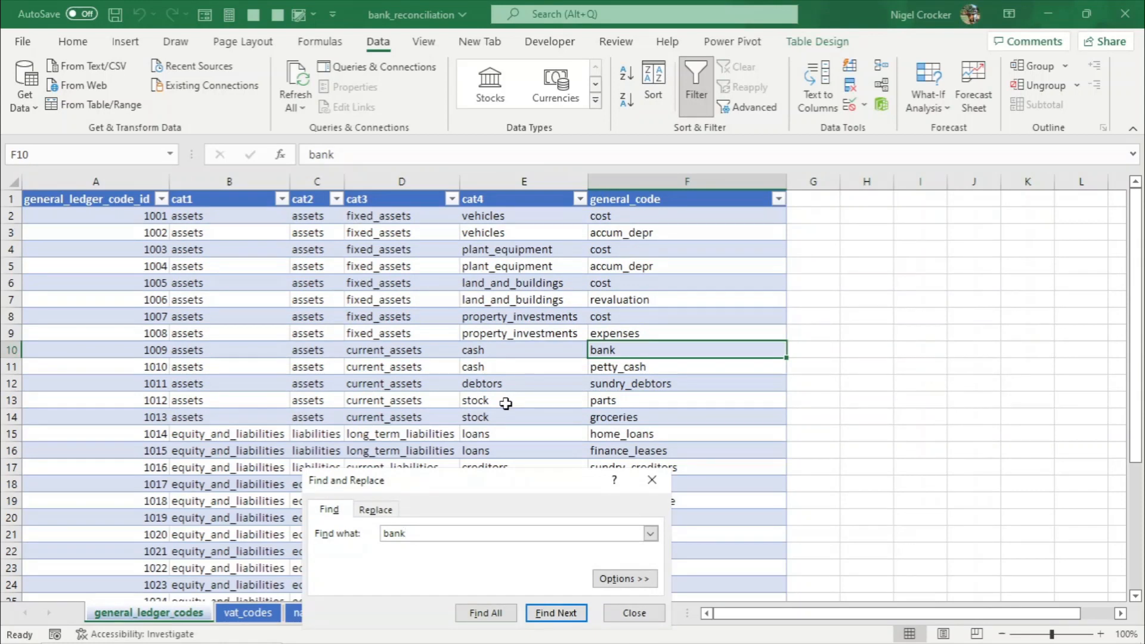
{"action": "left_click", "coordinate": [635, 613]}
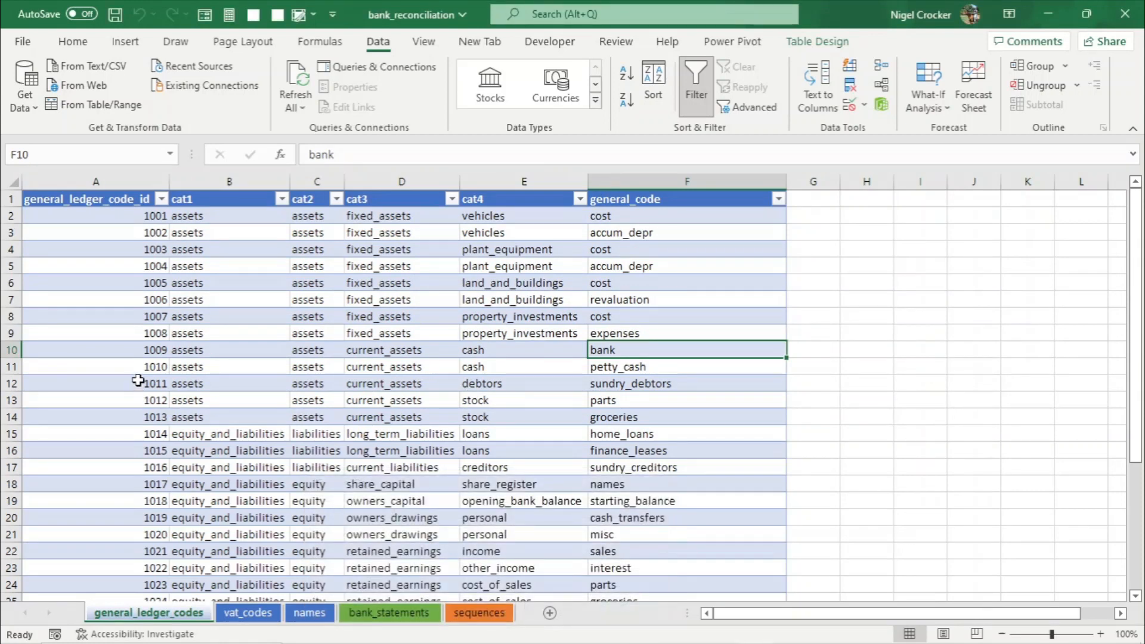
{"action": "left_click", "coordinate": [132, 352]}
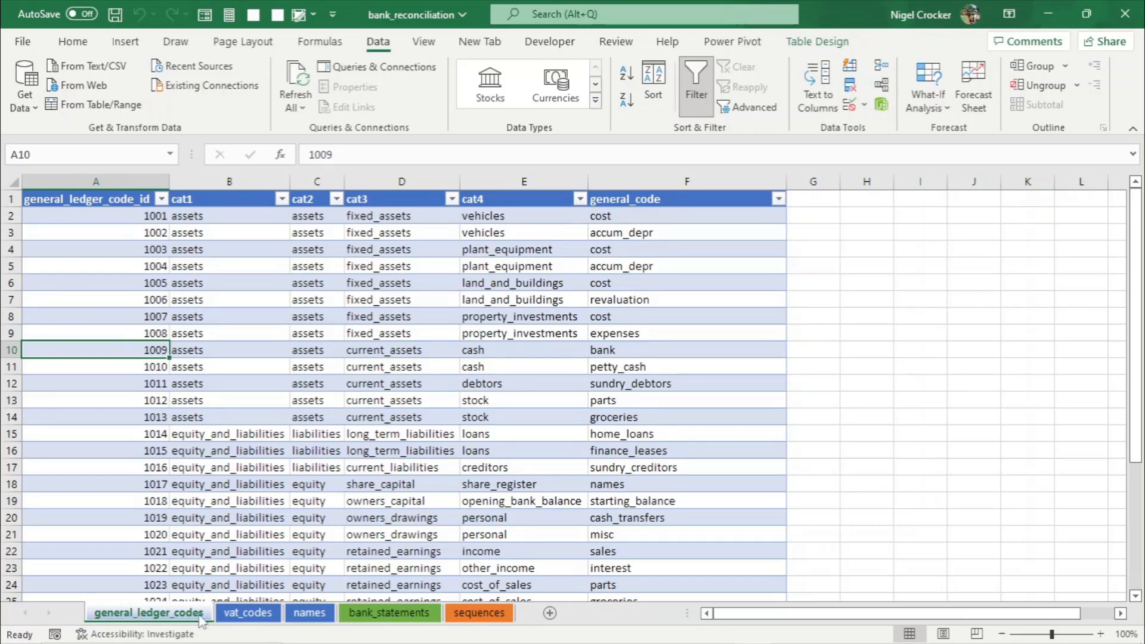
- Review the standard and exempt VAT code IDs on vat_codes
{"action": "left_click", "coordinate": [248, 614]}
{"action": "left_click", "coordinate": [84, 217]}
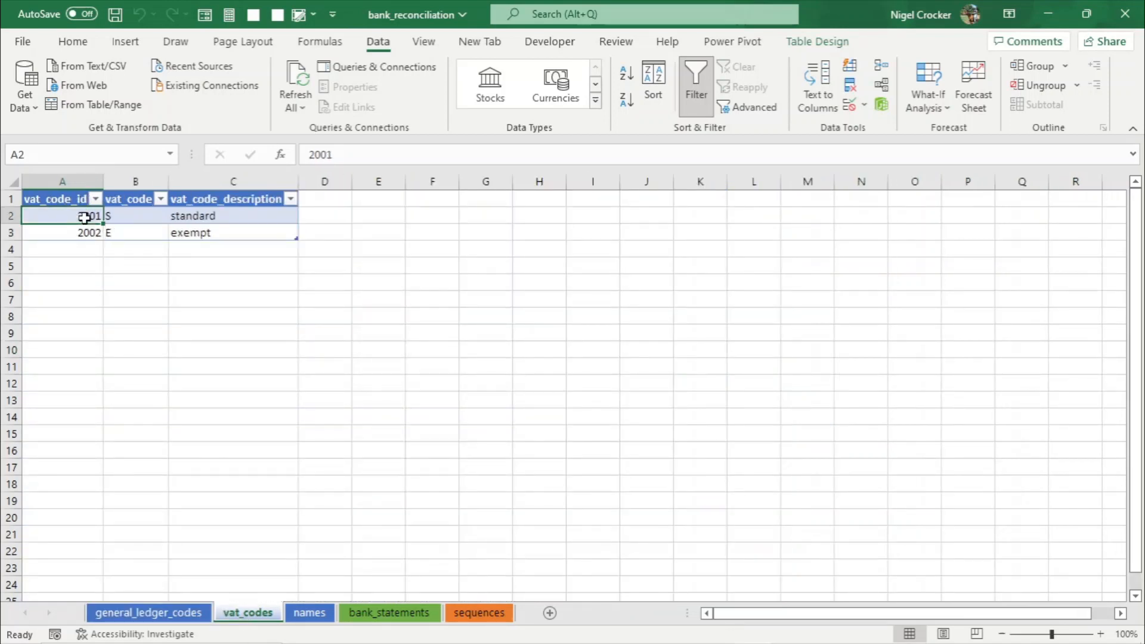
{"action": "left_click", "coordinate": [83, 233]}
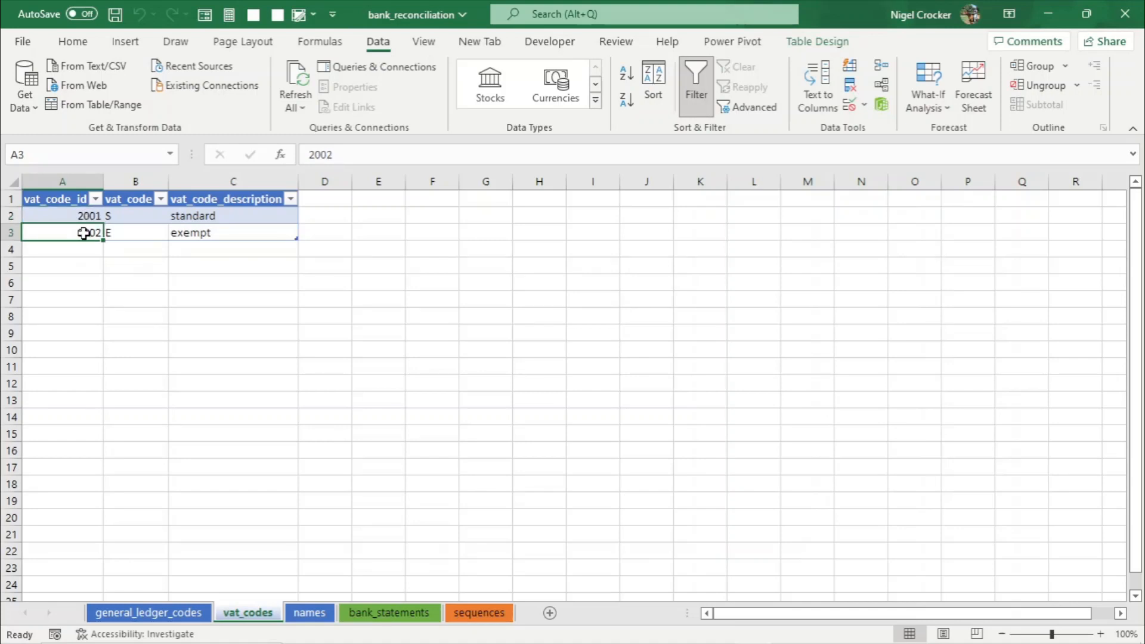
{"action": "left_click", "coordinate": [391, 613]}
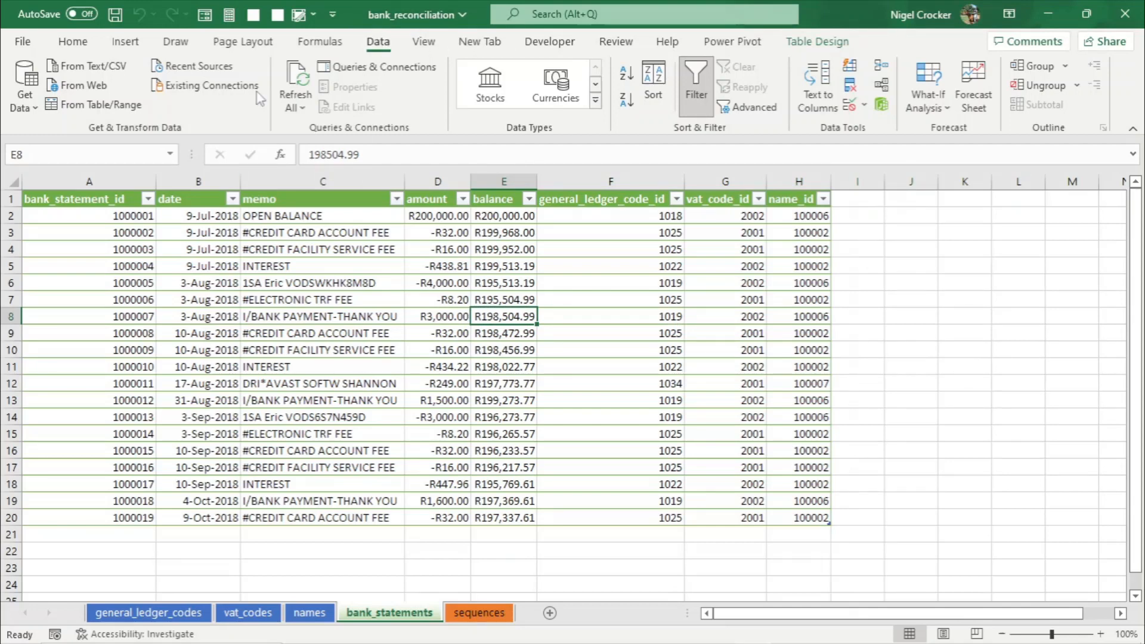
- Load the bank statements table into Power Query and change the date column's type to Date as a new step
{"action": "left_click", "coordinate": [114, 105]}
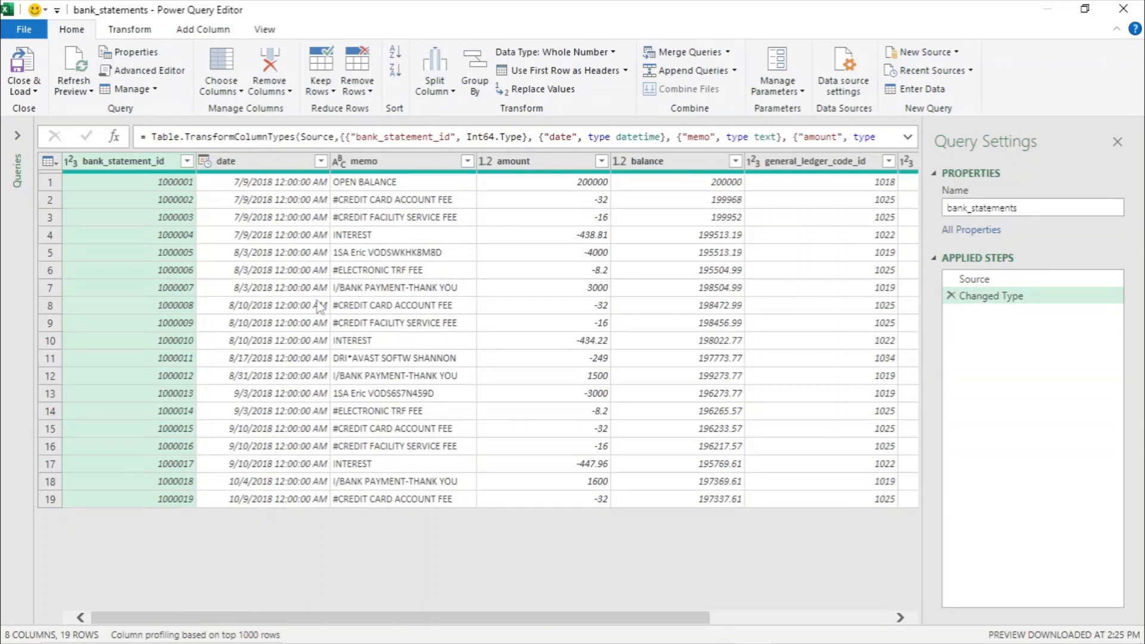
{"action": "left_click", "coordinate": [284, 167]}
{"action": "right_click", "coordinate": [284, 167]}
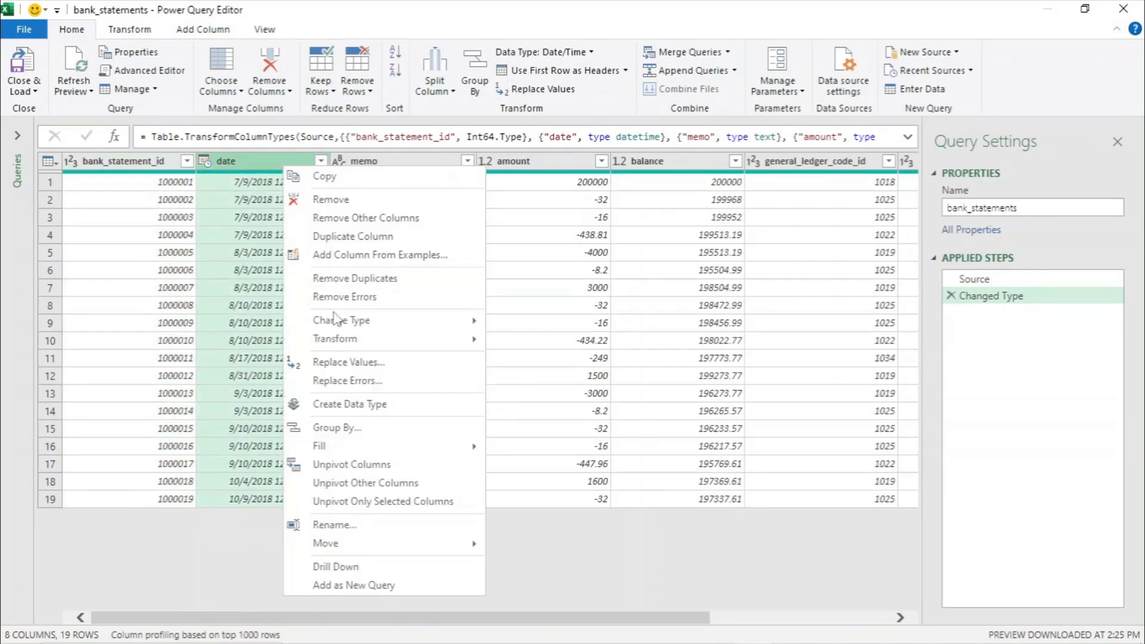
{"action": "mouse_move", "coordinate": [364, 320]}
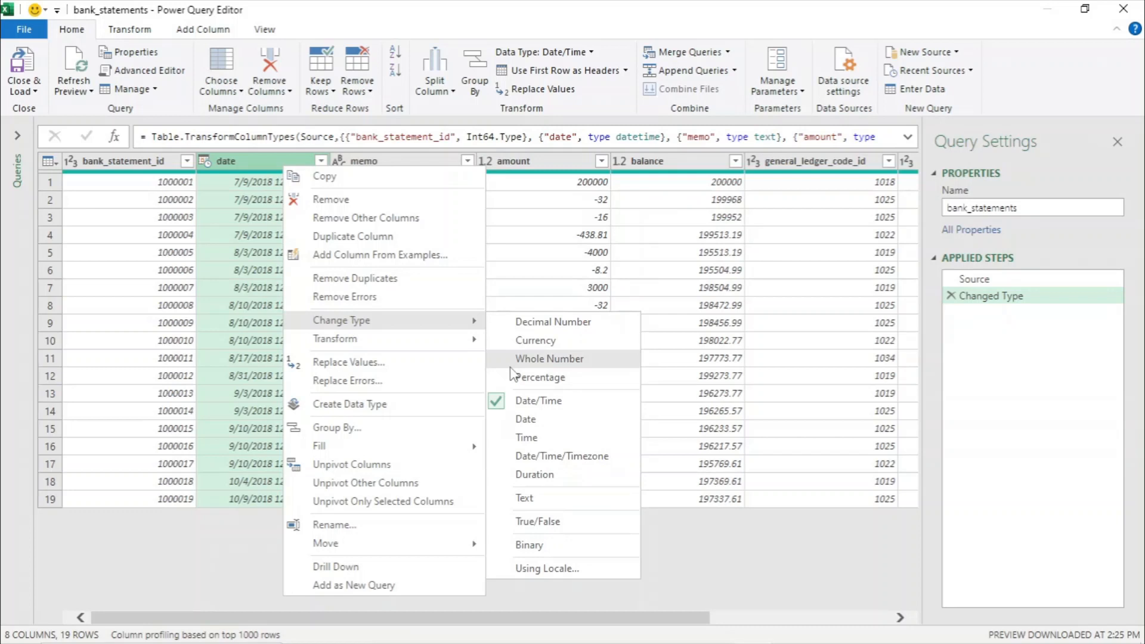
{"action": "left_click", "coordinate": [539, 426]}
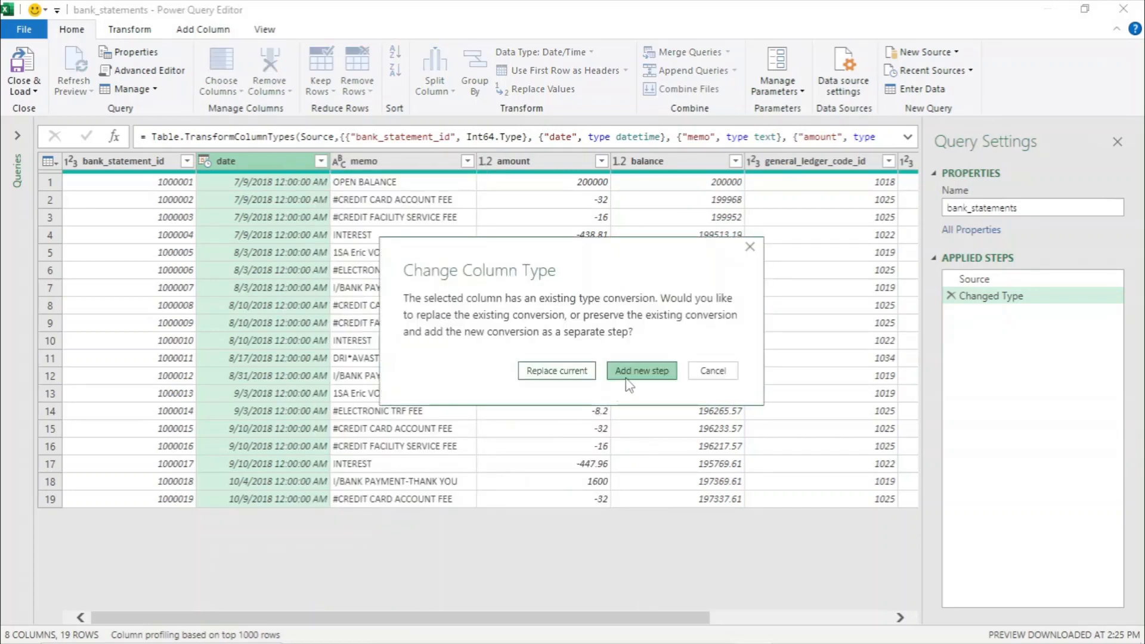
{"action": "left_click", "coordinate": [627, 376]}
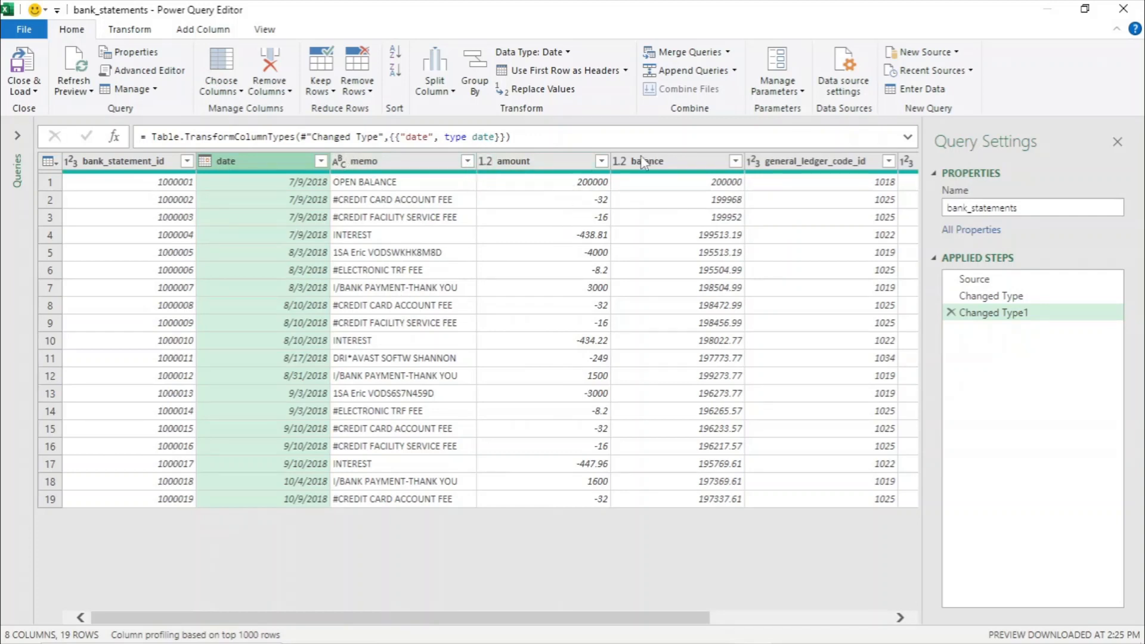
- Remove the balance column from the bank_statements query
{"action": "left_click_drag", "start_coordinate": [566, 617], "coordinate": [749, 618]}
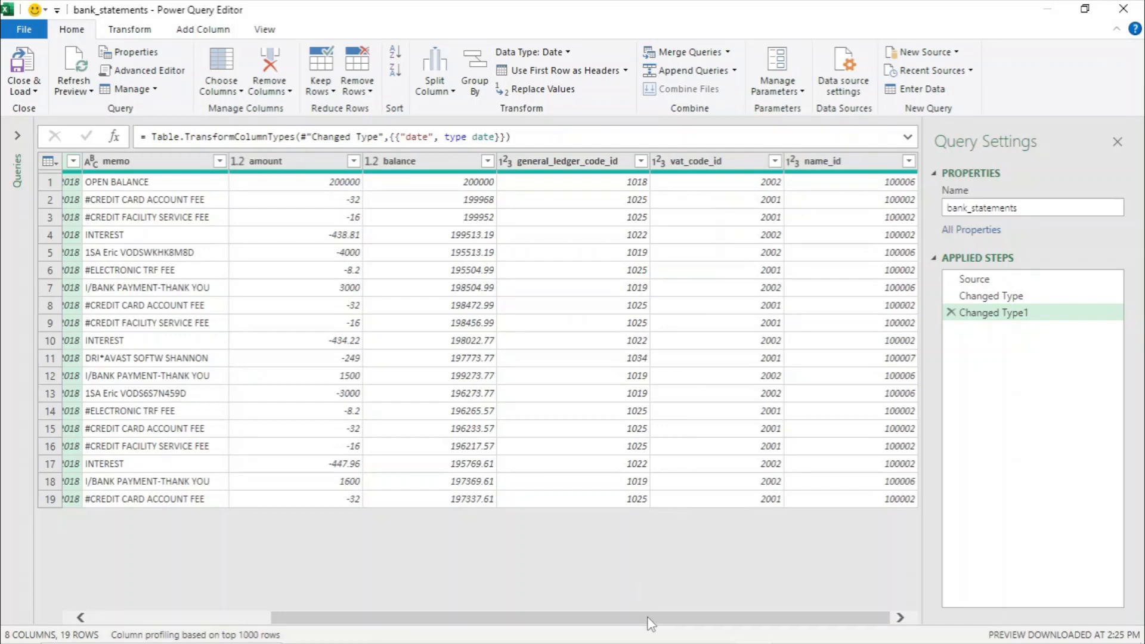
{"action": "left_click_drag", "start_coordinate": [650, 623], "coordinate": [501, 618]}
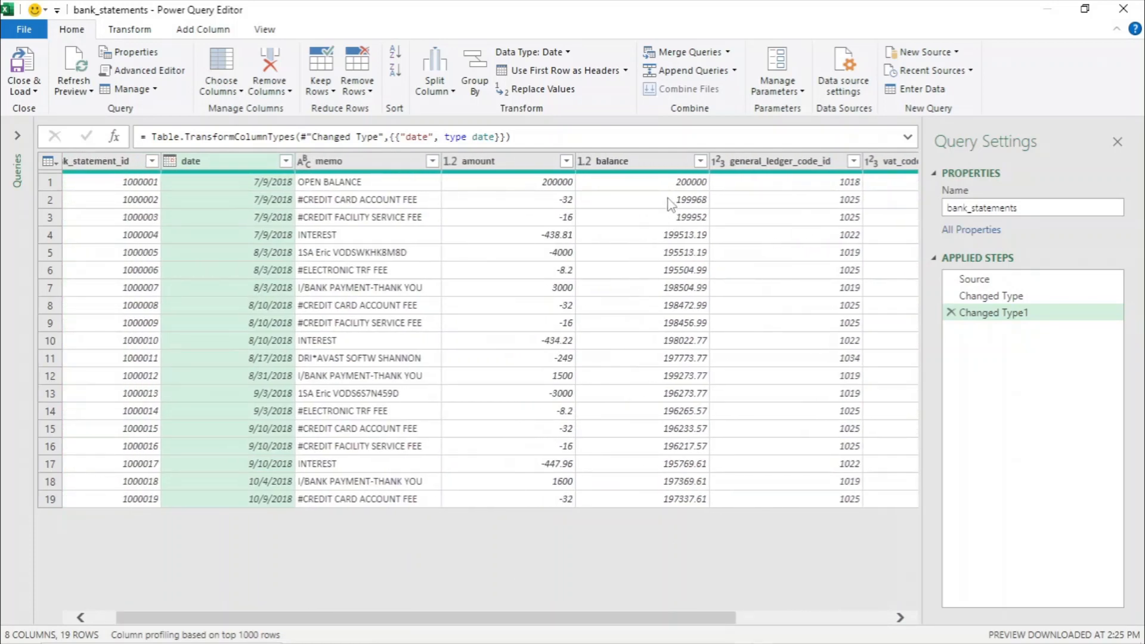
{"action": "left_click", "coordinate": [647, 162]}
{"action": "right_click", "coordinate": [645, 161]}
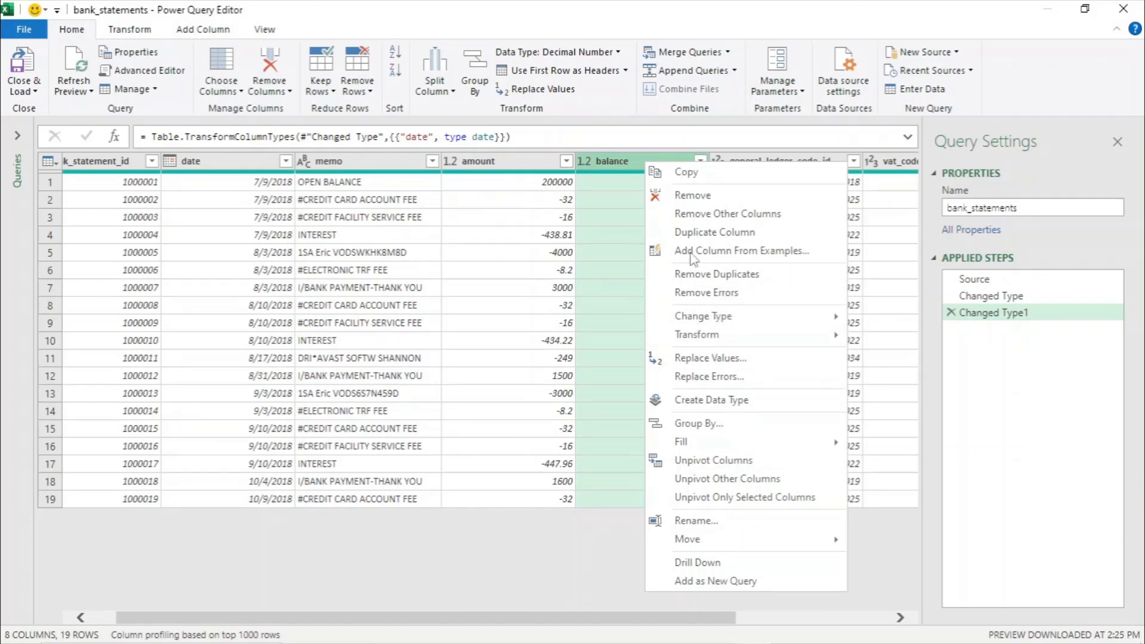
{"action": "left_click", "coordinate": [692, 197]}
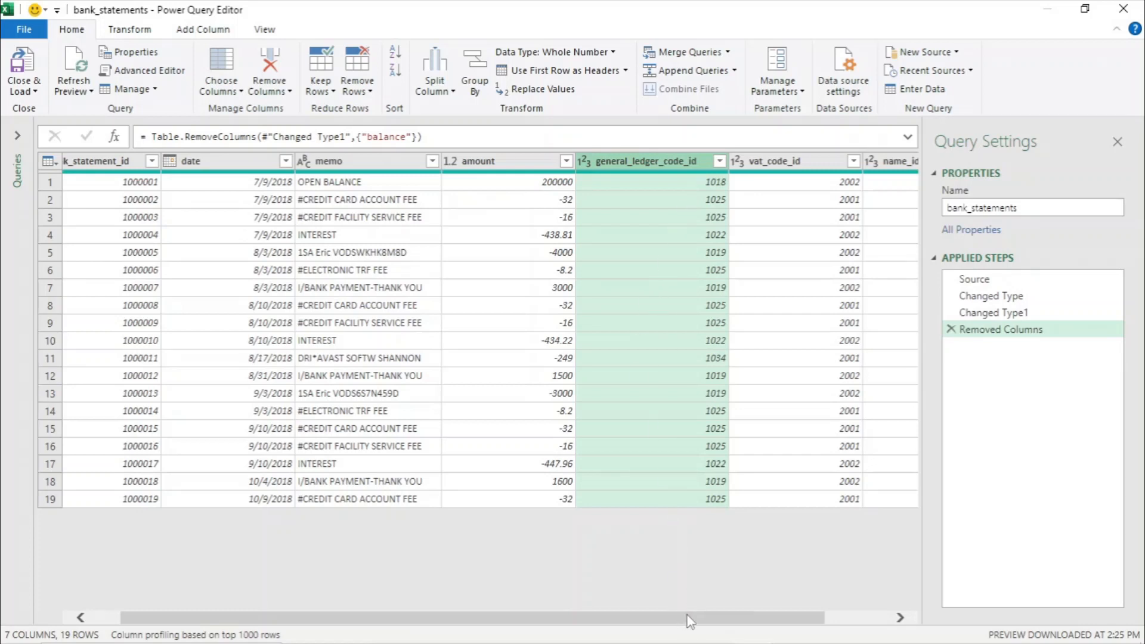
- Move the amount column to the end of the table, after name_id
{"action": "left_click", "coordinate": [516, 167]}
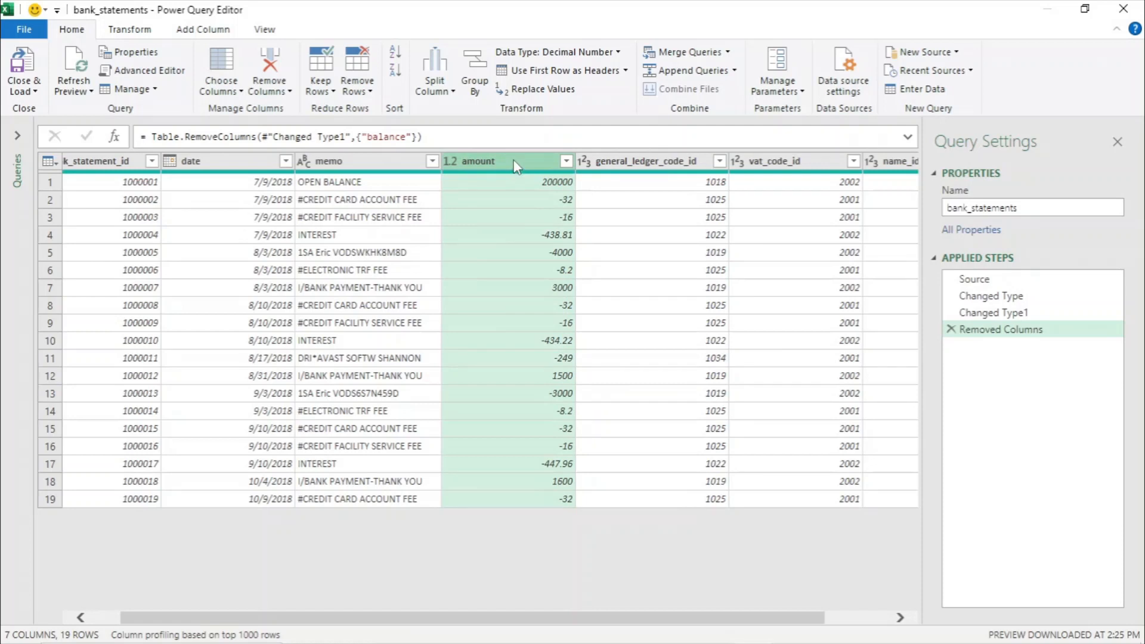
{"action": "left_click_drag", "start_coordinate": [517, 167], "coordinate": [929, 170]}
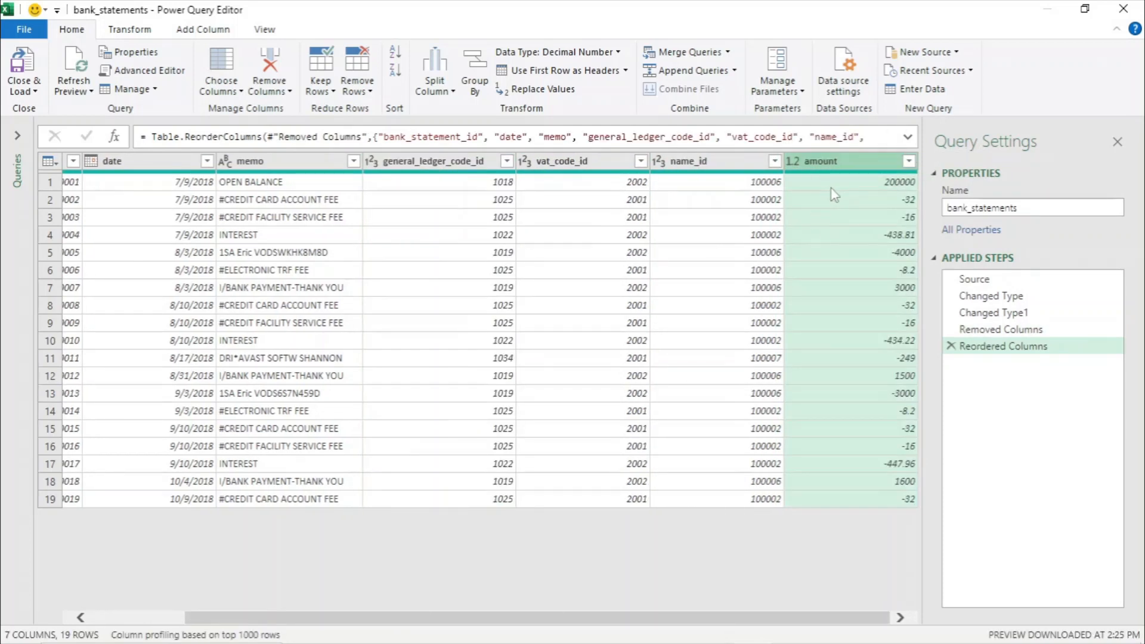
- Rename the amount column to amount_incl_vat
{"action": "right_click", "coordinate": [835, 161]}
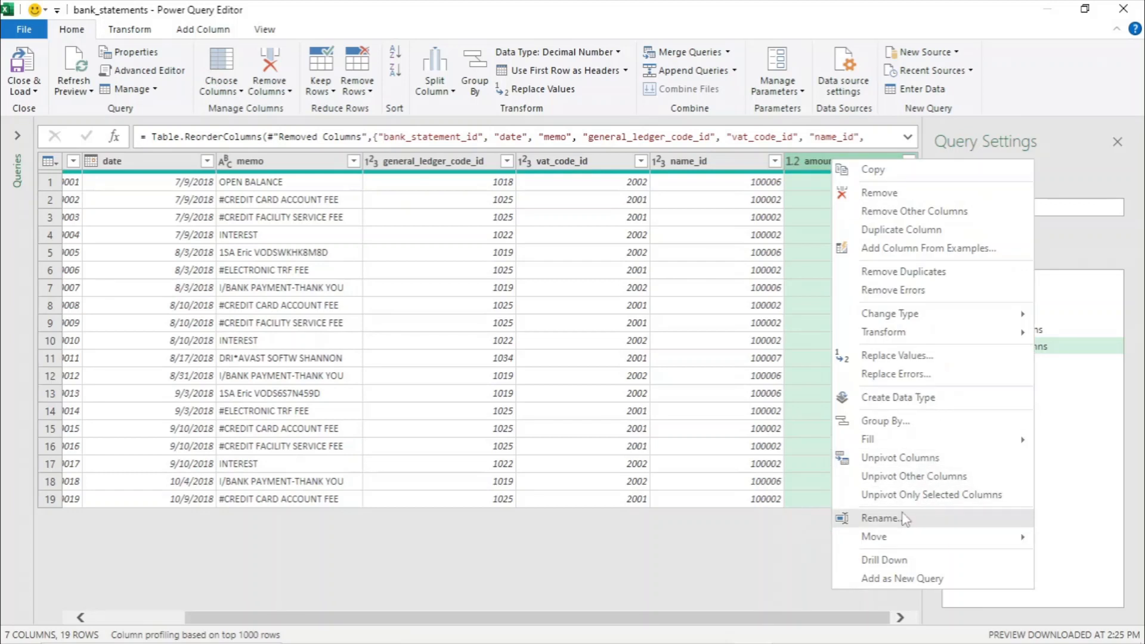
{"action": "left_click", "coordinate": [880, 519]}
{"action": "type", "text": "amount_incl_vat"}
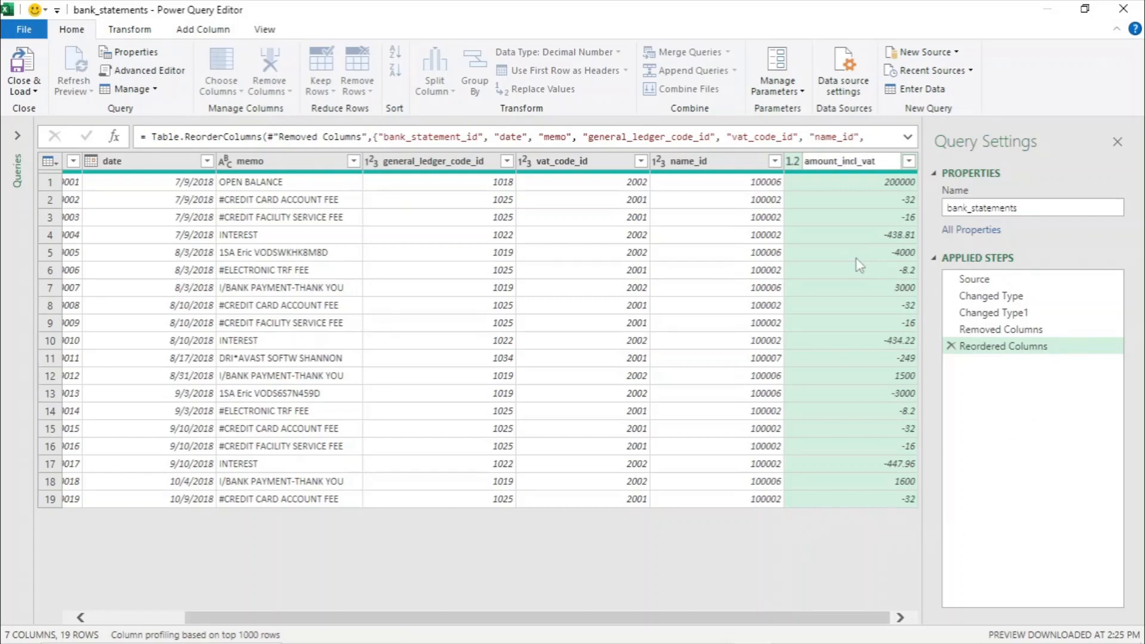
{"action": "key", "text": "Return"}
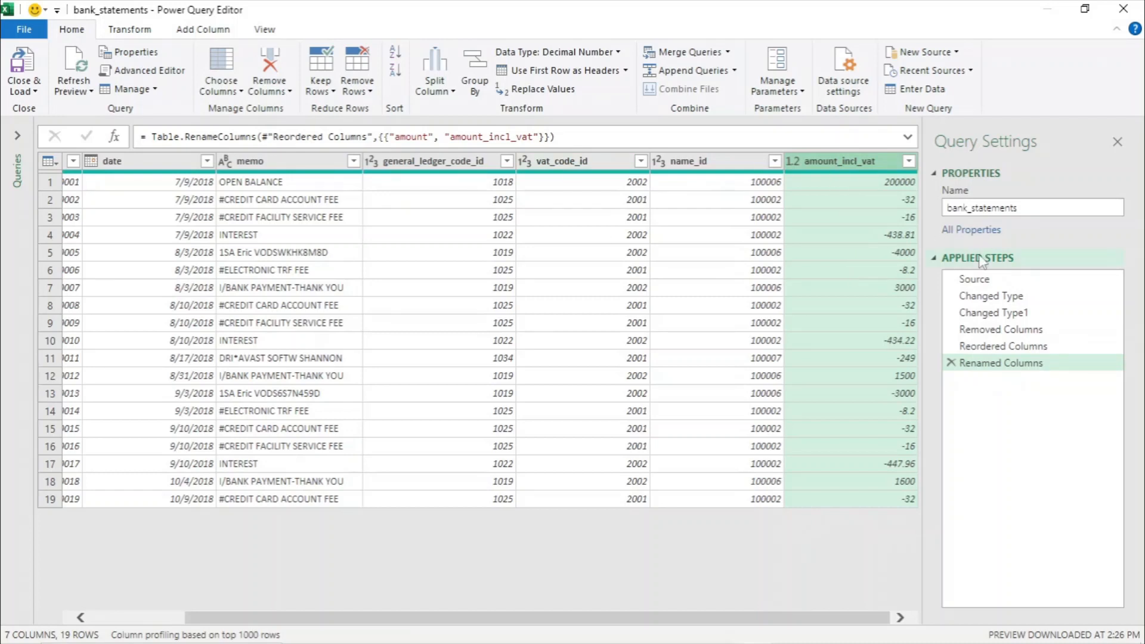
- Start adding a conditional column and name it amount_excl_vat
{"action": "left_click", "coordinate": [209, 31]}
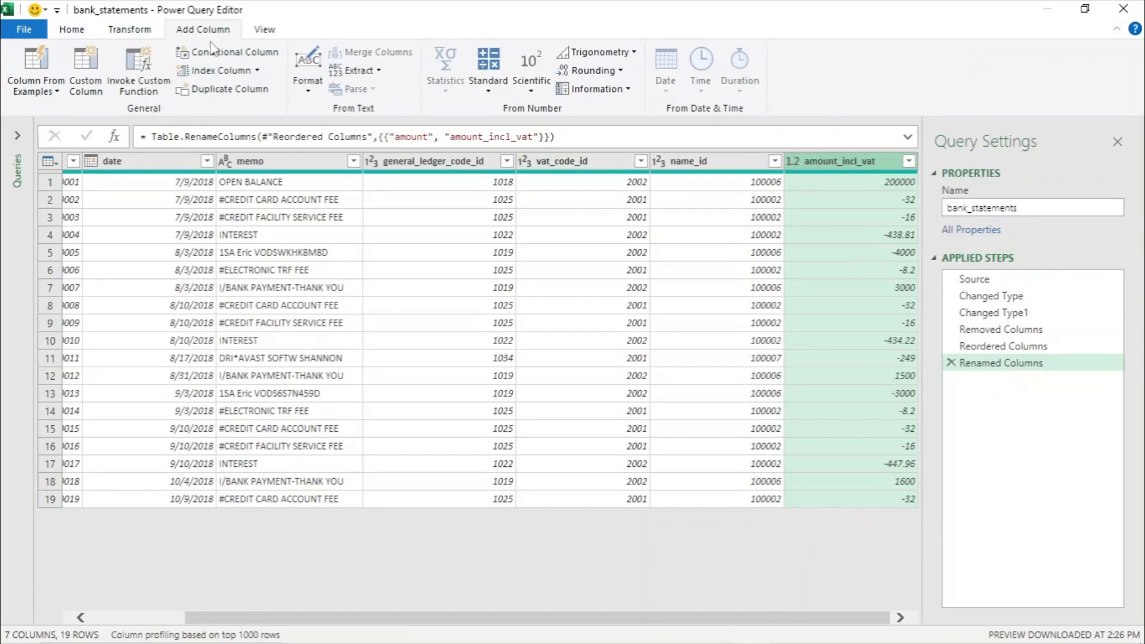
{"action": "left_click", "coordinate": [210, 53]}
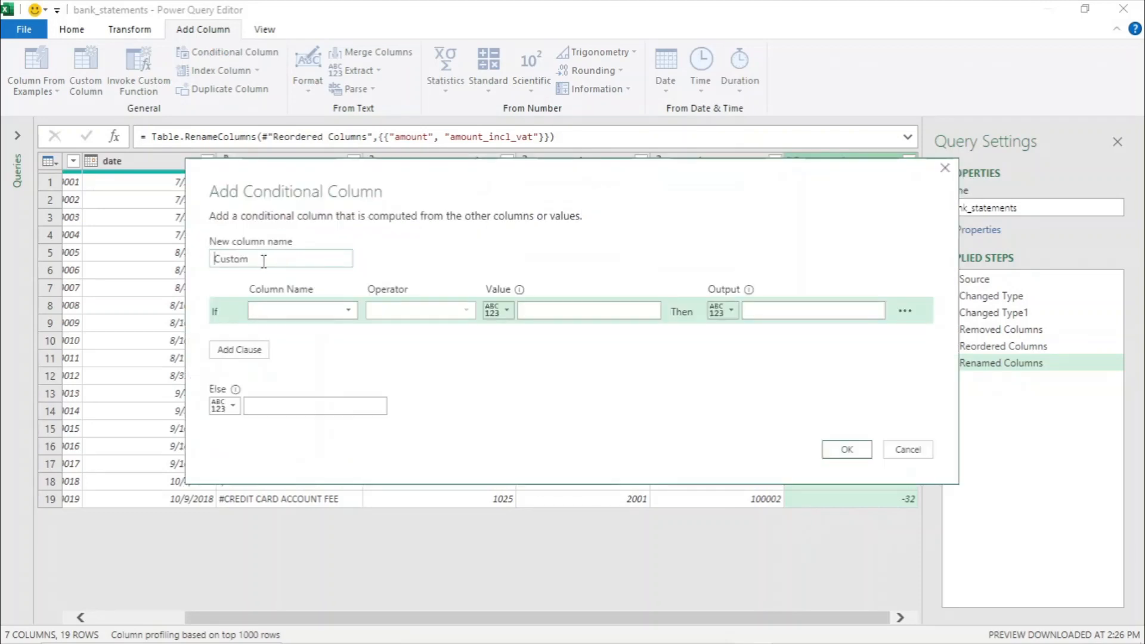
{"action": "double_click", "coordinate": [215, 259]}
{"action": "type", "text": "amount_excl_vat"}
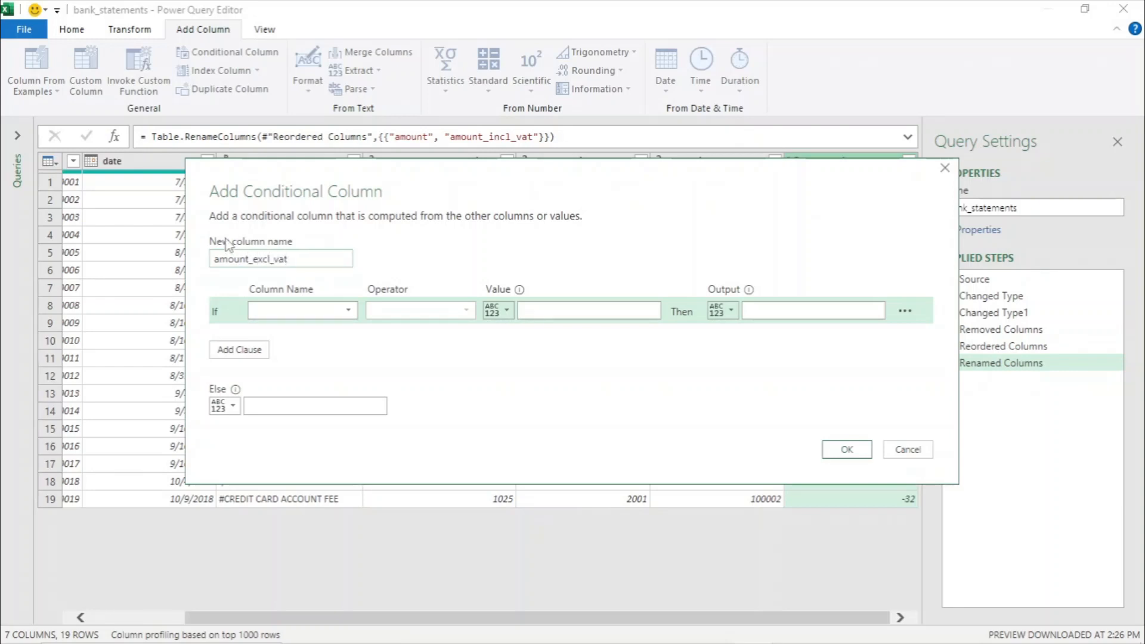
- Set the condition to vat_code_id equals 2001, with the amount_incl_vat column as output
{"action": "left_click", "coordinate": [348, 312]}
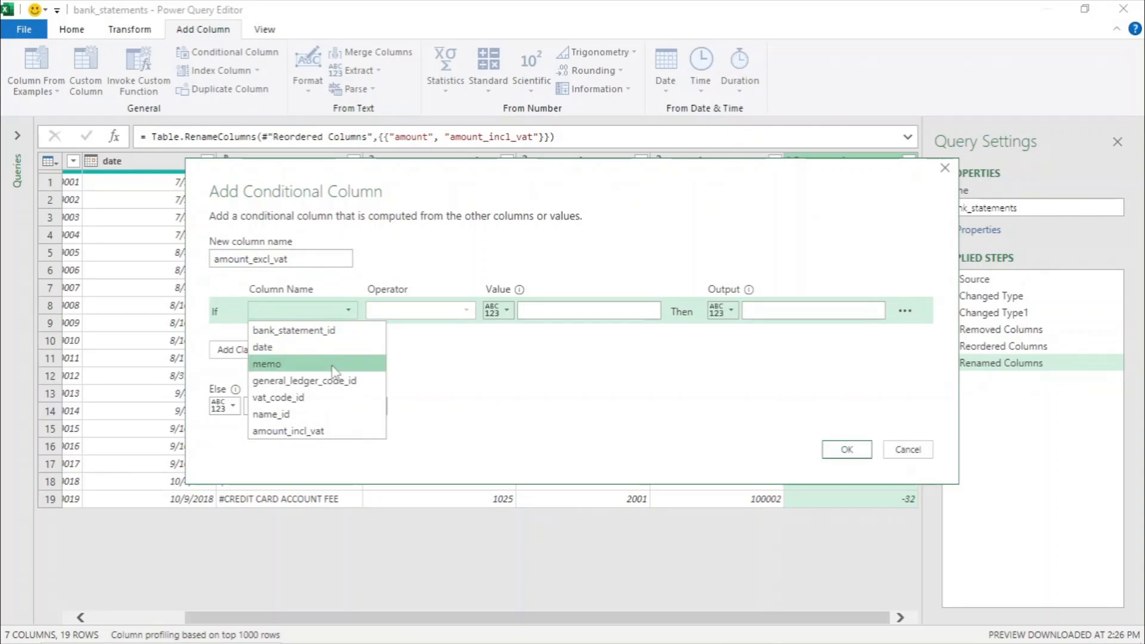
{"action": "left_click", "coordinate": [299, 398]}
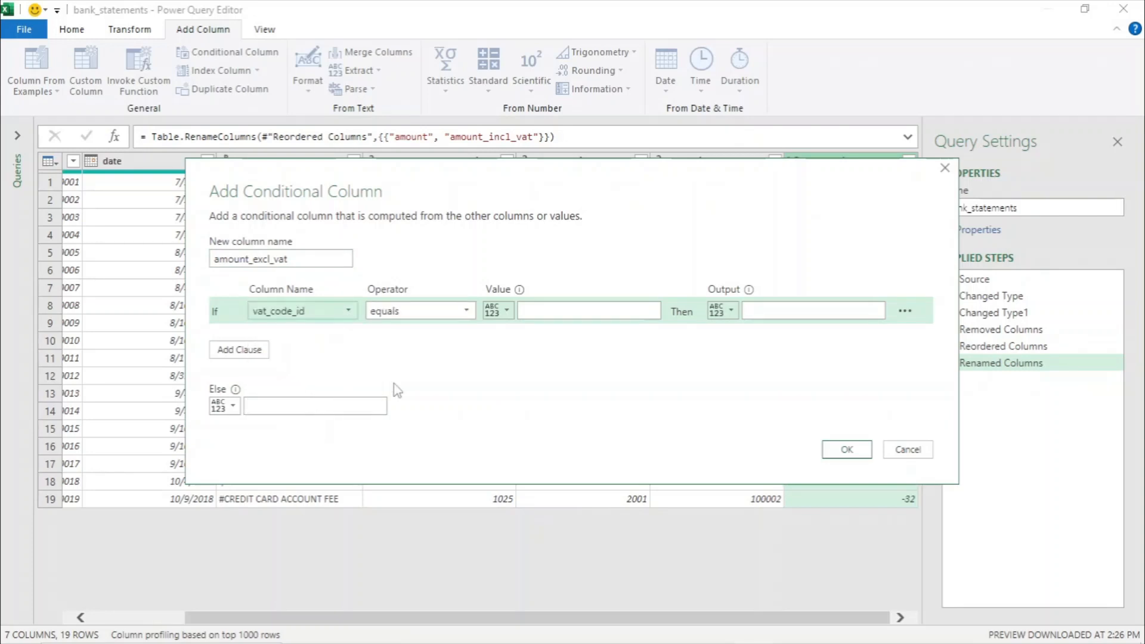
{"action": "left_click", "coordinate": [529, 309]}
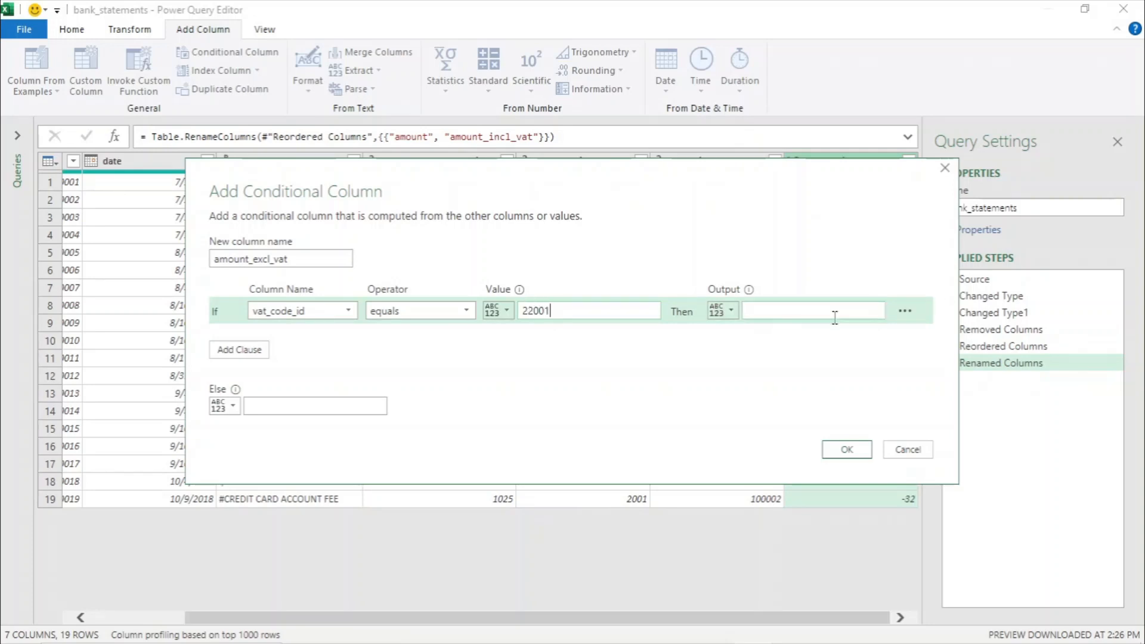
{"action": "left_click", "coordinate": [906, 313]}
{"action": "left_click", "coordinate": [731, 311]}
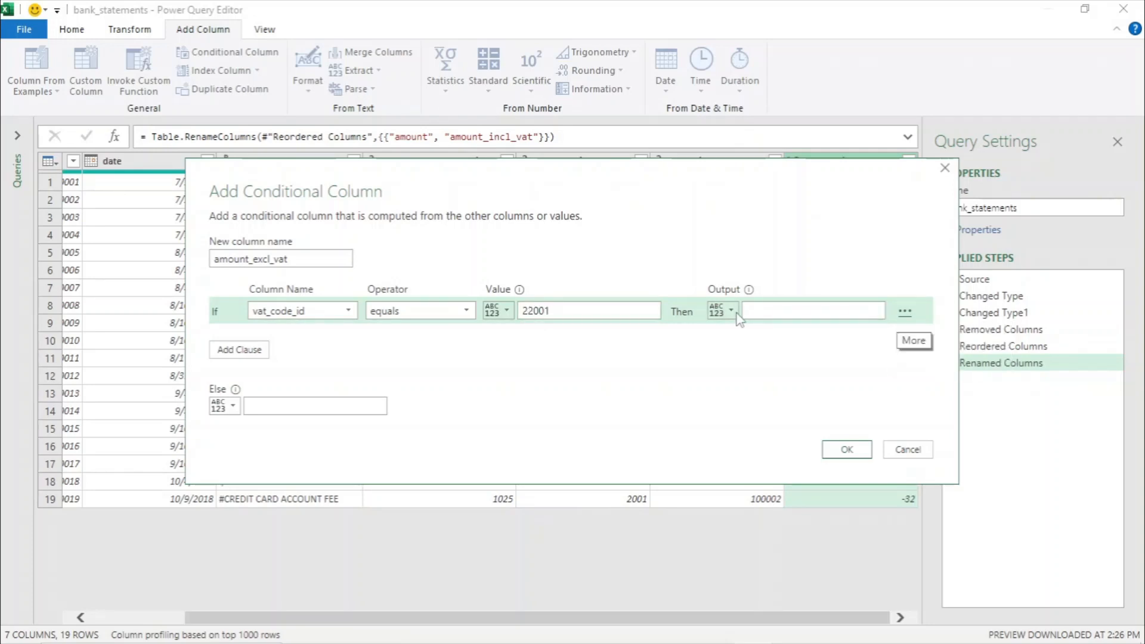
{"action": "left_click", "coordinate": [731, 310]}
{"action": "left_click", "coordinate": [761, 350]}
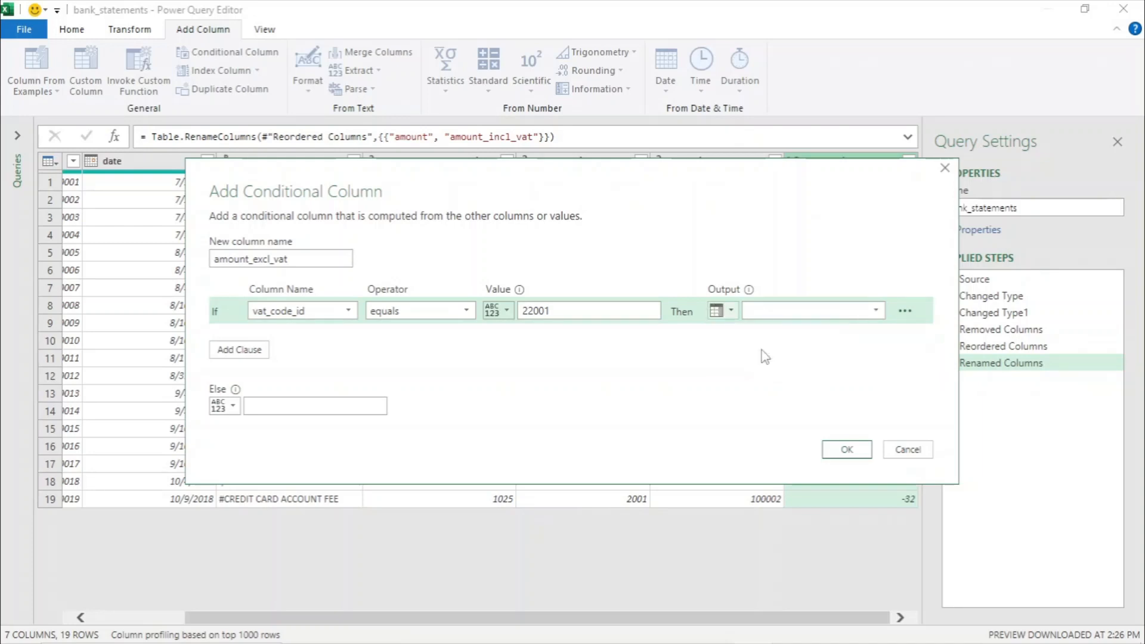
{"action": "left_click", "coordinate": [876, 311]}
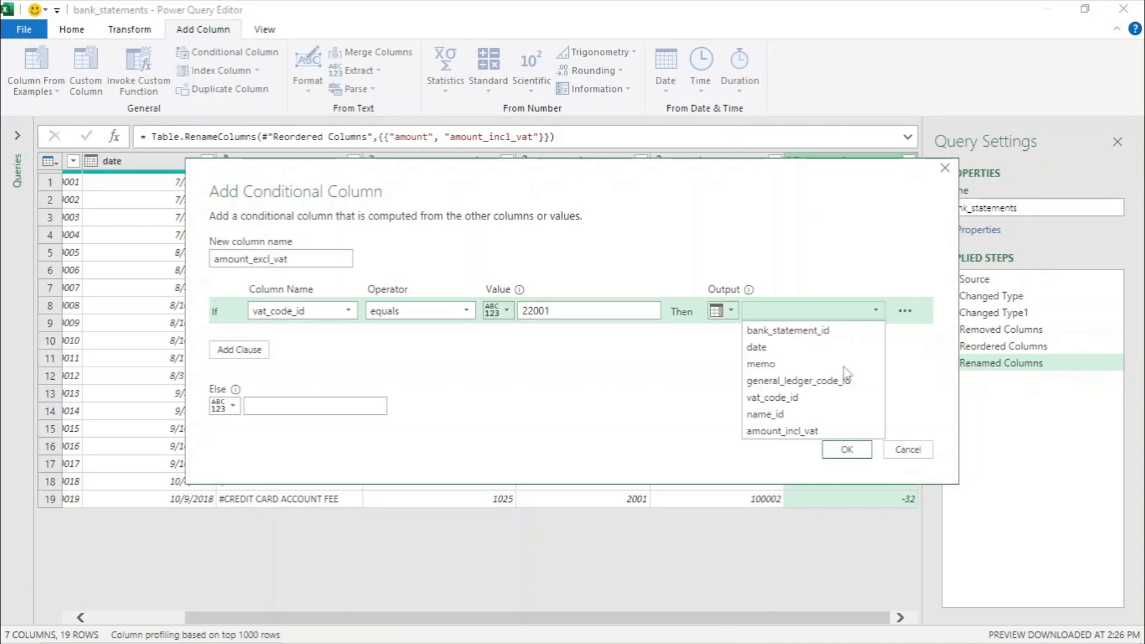
{"action": "left_click", "coordinate": [808, 431]}
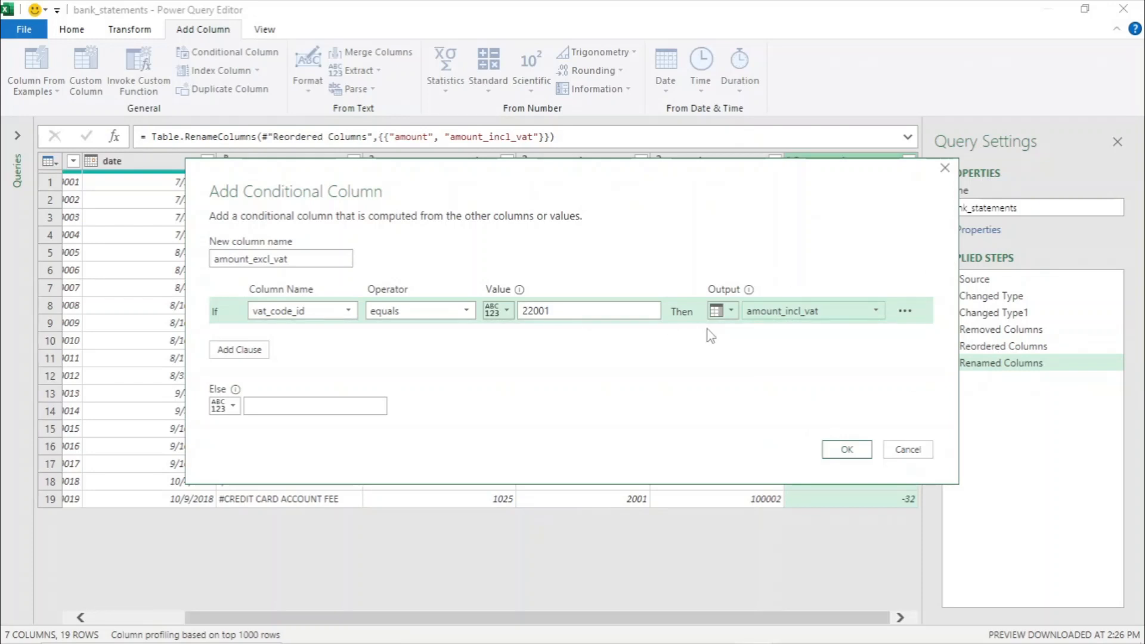
{"action": "left_click_drag", "start_coordinate": [560, 311], "coordinate": [519, 311]}
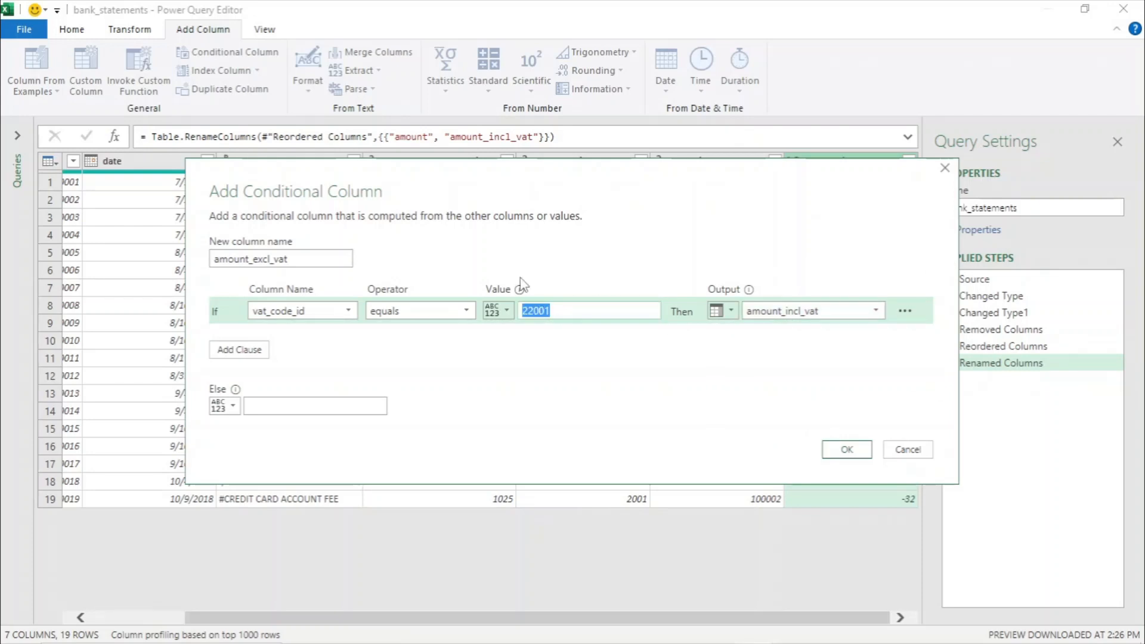
{"action": "type", "text": "2"}
- Set the else result to the amount_incl_vat column and create the conditional column
{"action": "left_click", "coordinate": [230, 406]}
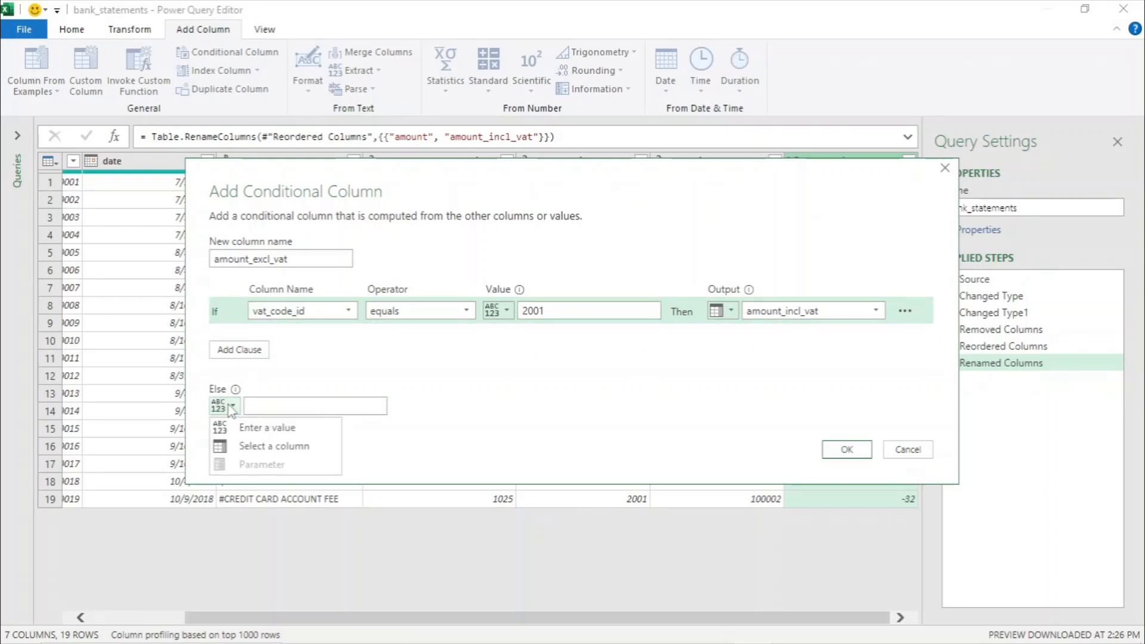
{"action": "left_click", "coordinate": [271, 457]}
{"action": "left_click", "coordinate": [366, 409]}
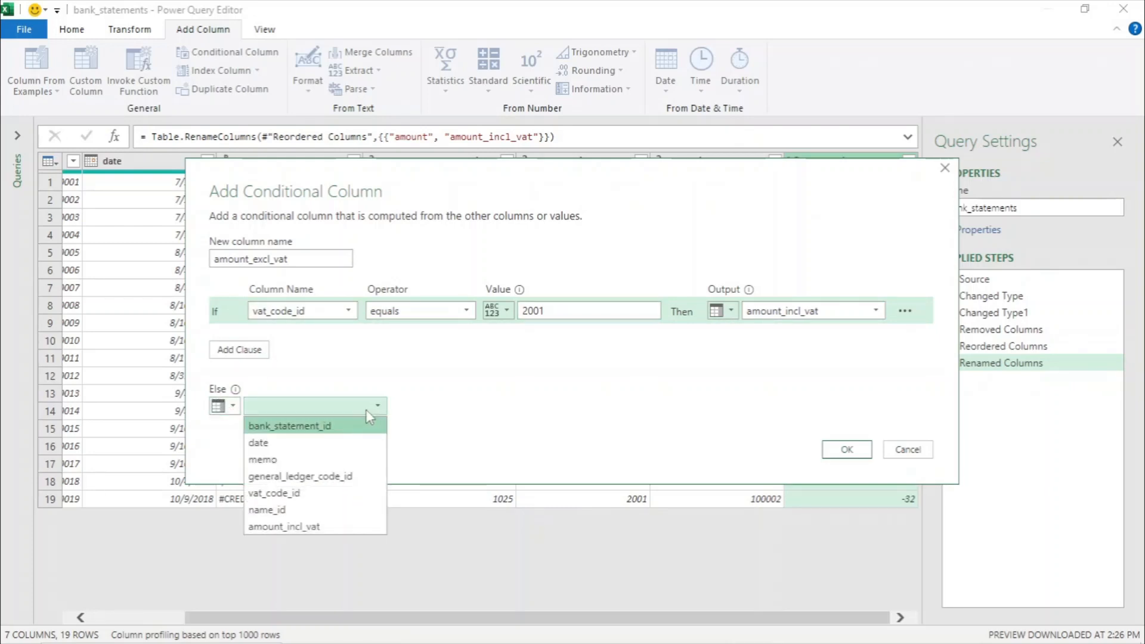
{"action": "left_click", "coordinate": [299, 528]}
{"action": "left_click", "coordinate": [847, 450]}
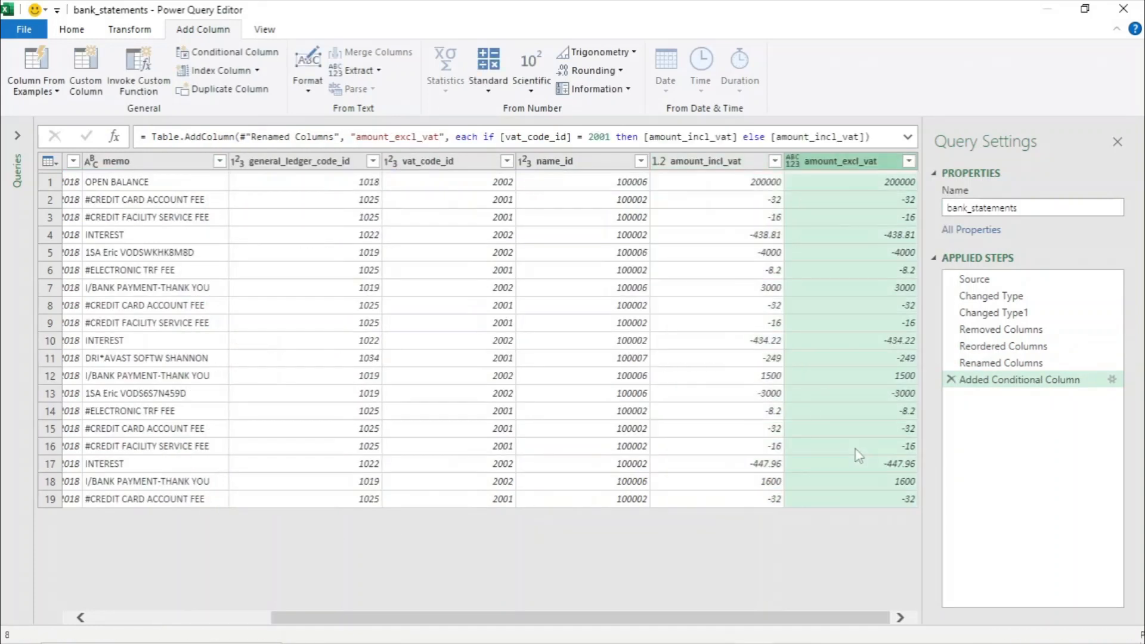
- Reopen the conditional column step's settings to review them without changes
{"action": "left_click", "coordinate": [1113, 380]}
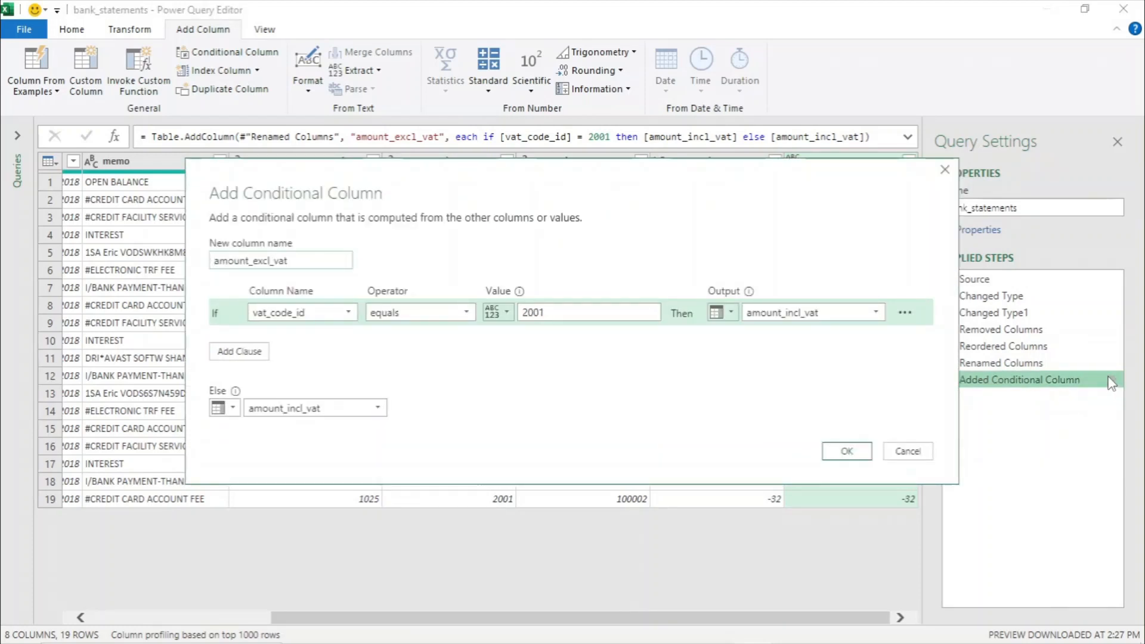
{"action": "left_click", "coordinate": [908, 451]}
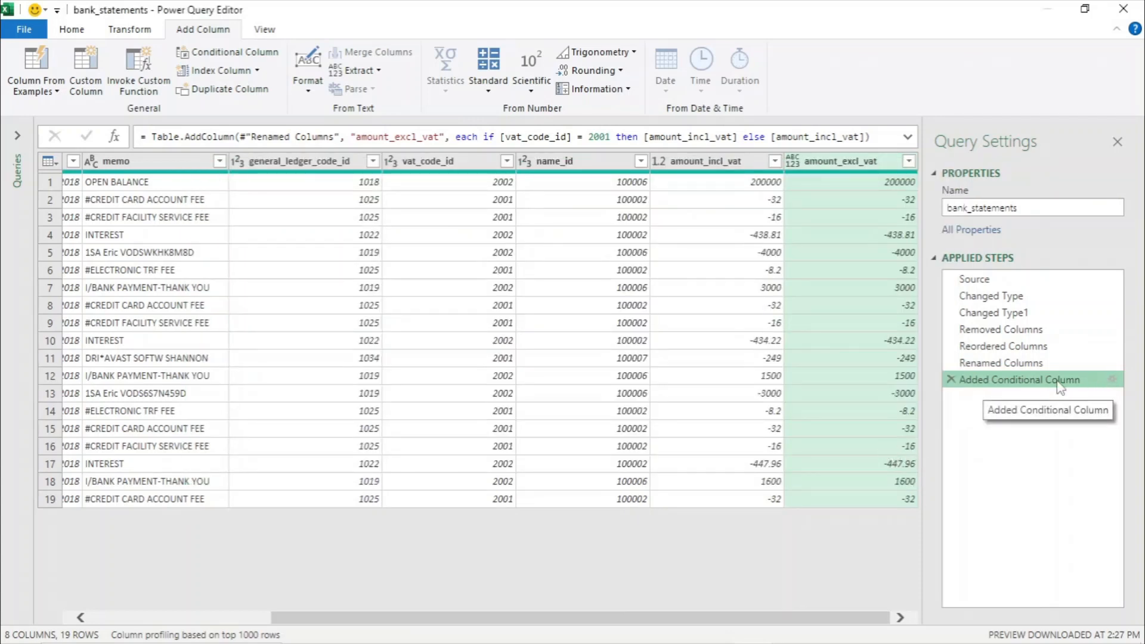
{"action": "left_click", "coordinate": [1113, 380]}
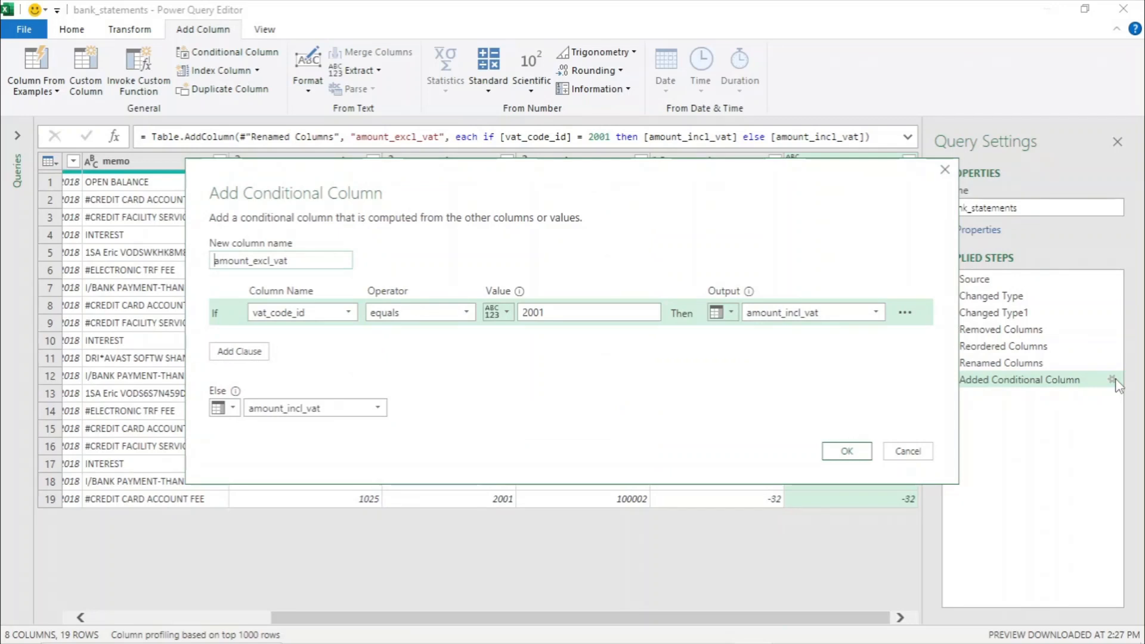
{"action": "left_click", "coordinate": [903, 452]}
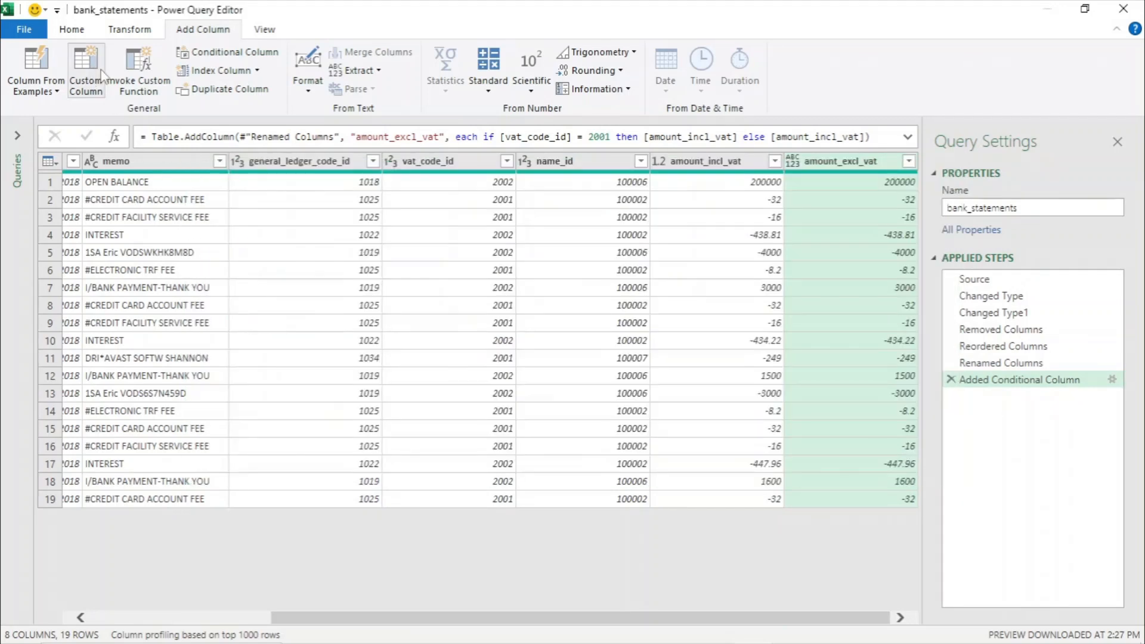
- In the Advanced Editor, change the conditional formula to -[amount_incl_vat]/1.15 for code 2001, else -[amount_incl_vat]
{"action": "left_click", "coordinate": [75, 31]}
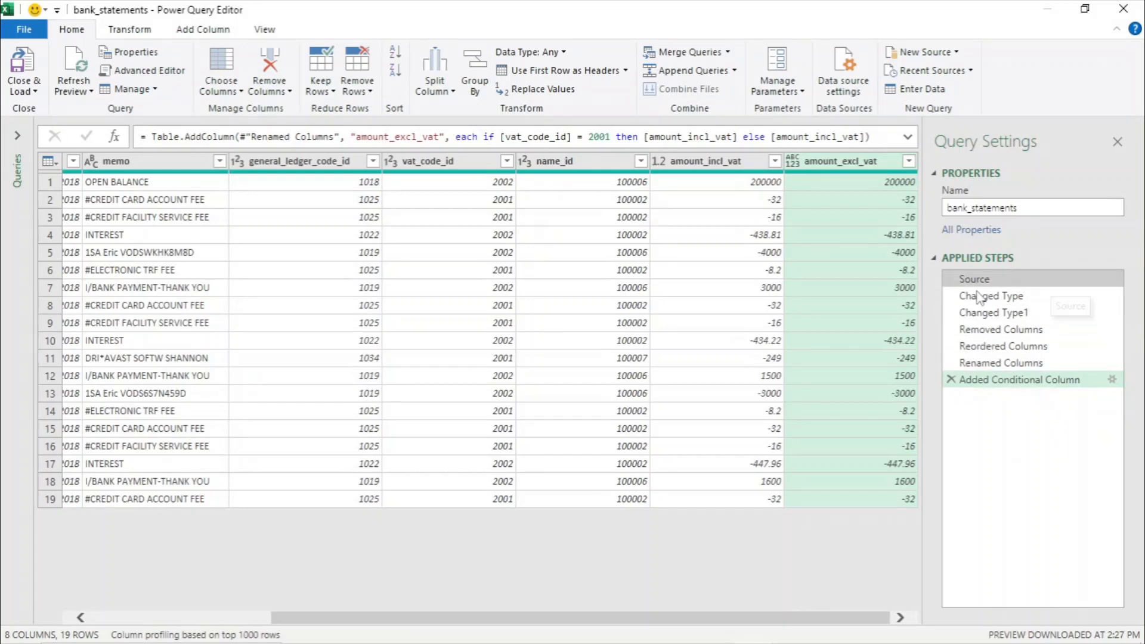
{"action": "left_click", "coordinate": [139, 70]}
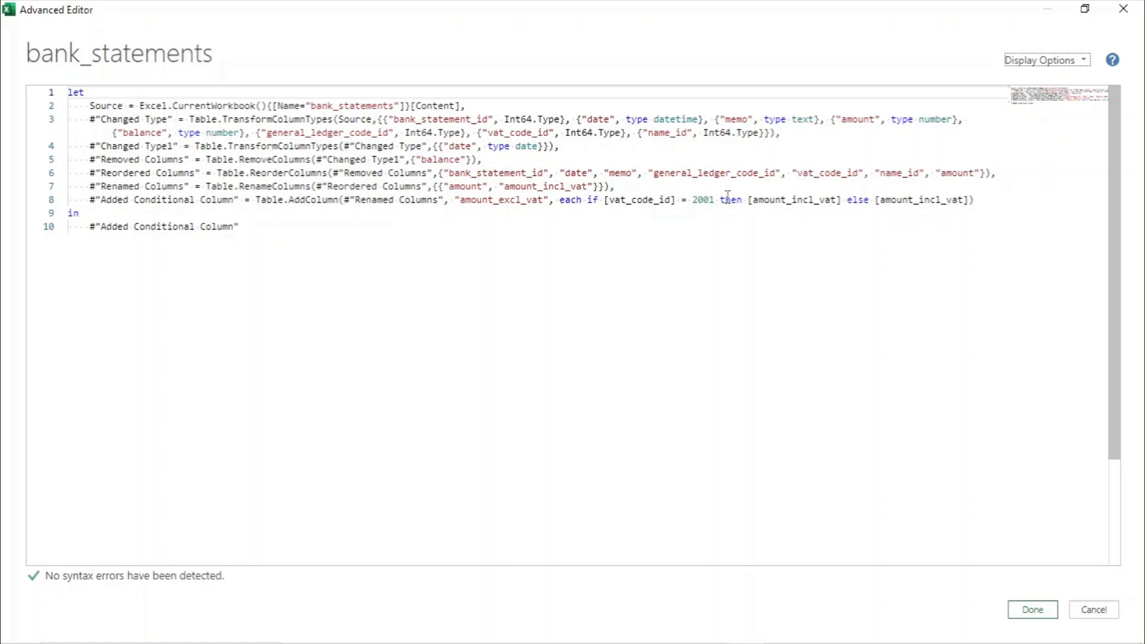
{"action": "left_click", "coordinate": [750, 199]}
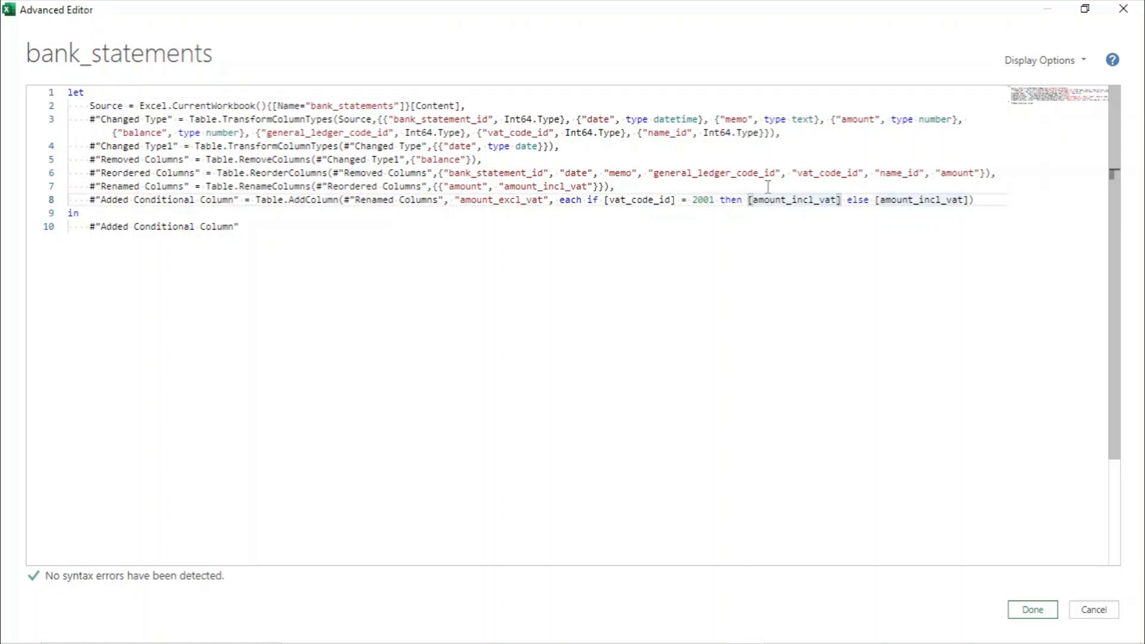
{"action": "type", "text": "-"}
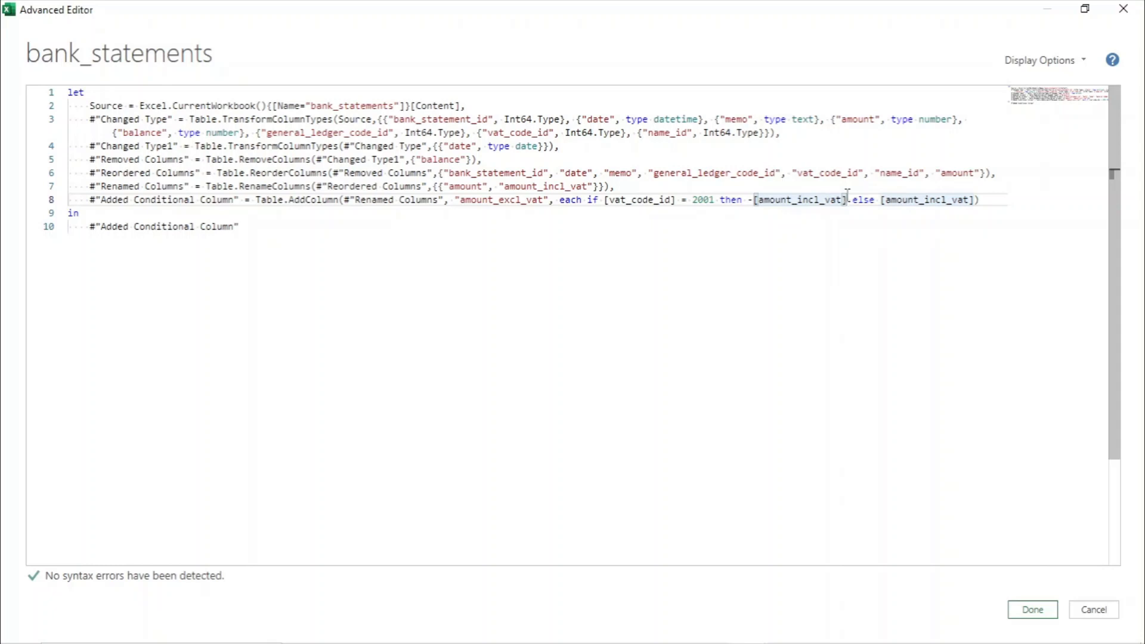
{"action": "type", "text": "/1.15"}
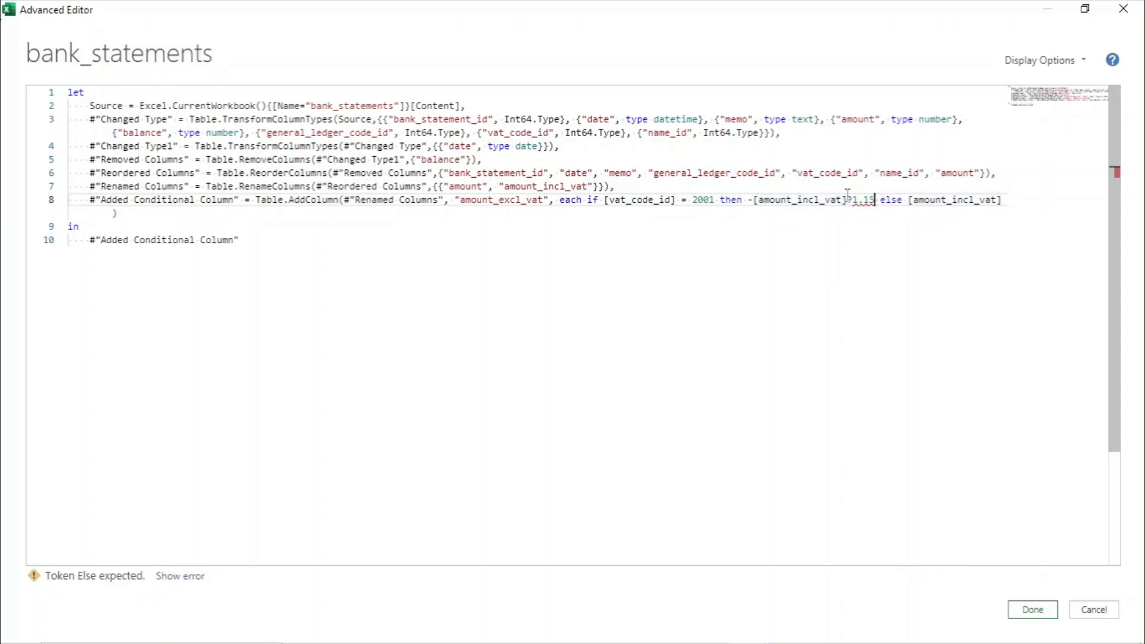
{"action": "left_click", "coordinate": [908, 201]}
{"action": "type", "text": "-"}
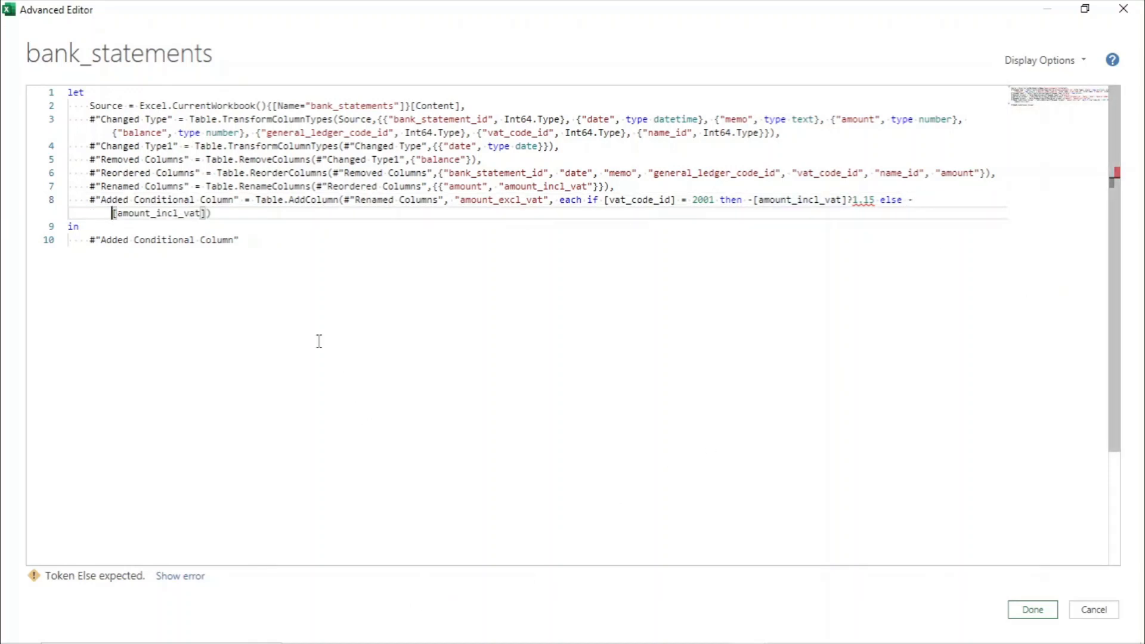
{"action": "left_click", "coordinate": [230, 214]}
{"action": "left_click", "coordinate": [854, 201]}
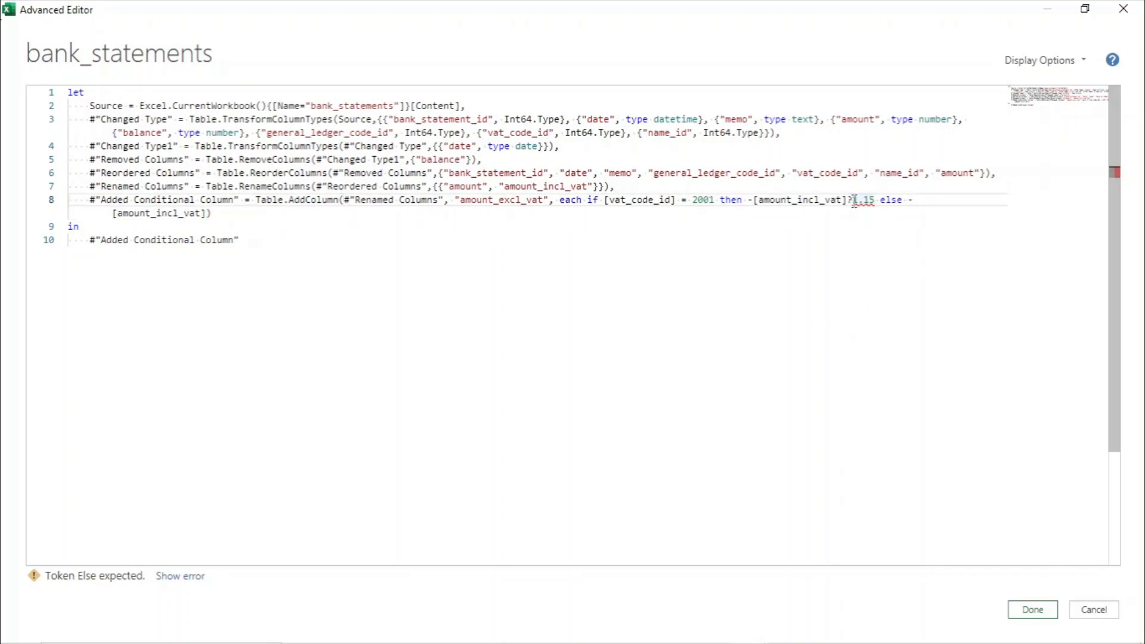
{"action": "key", "text": "BackSpace"}
{"action": "type", "text": "/"}
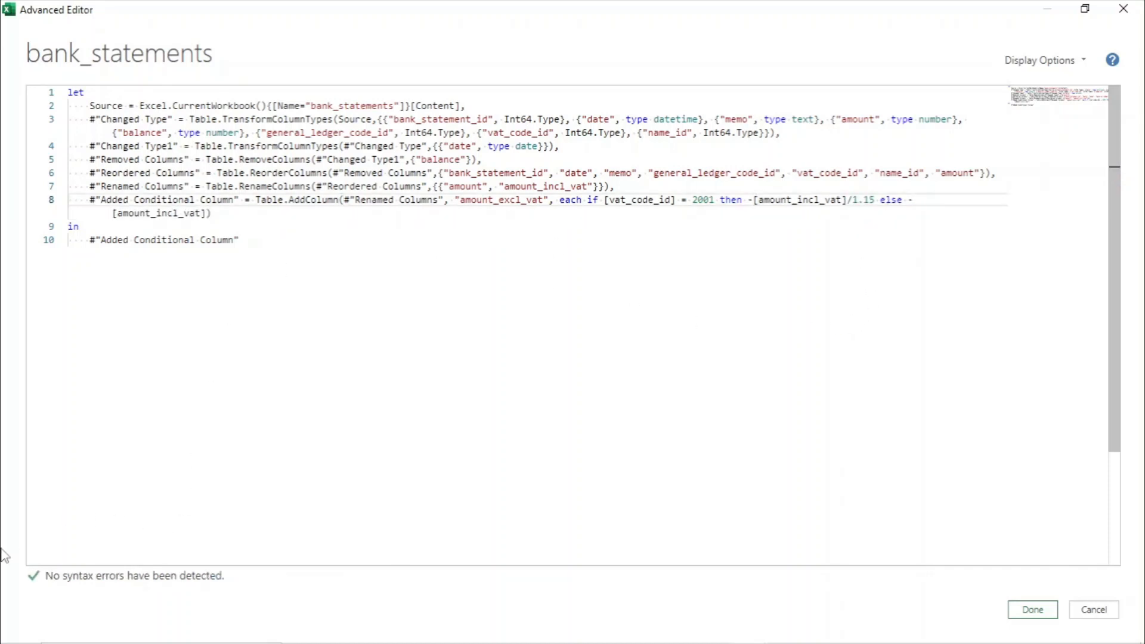
{"action": "left_click", "coordinate": [1034, 611]}
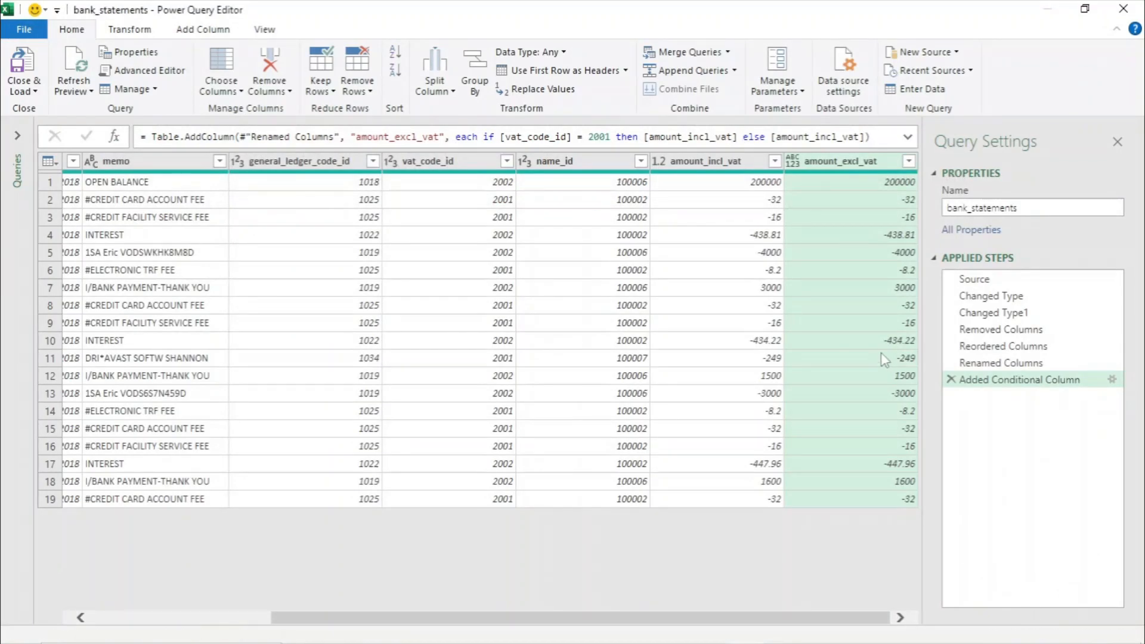
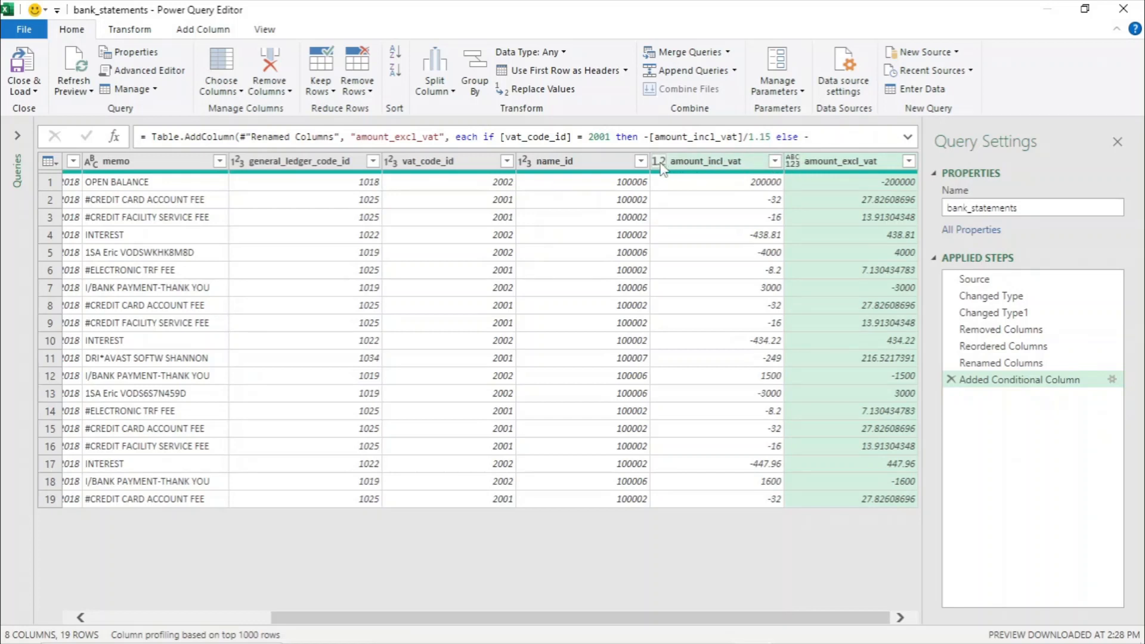
- Change the amount_excl_vat column's type to Decimal Number and move it before amount_incl_vat
{"action": "right_click", "coordinate": [822, 169]}
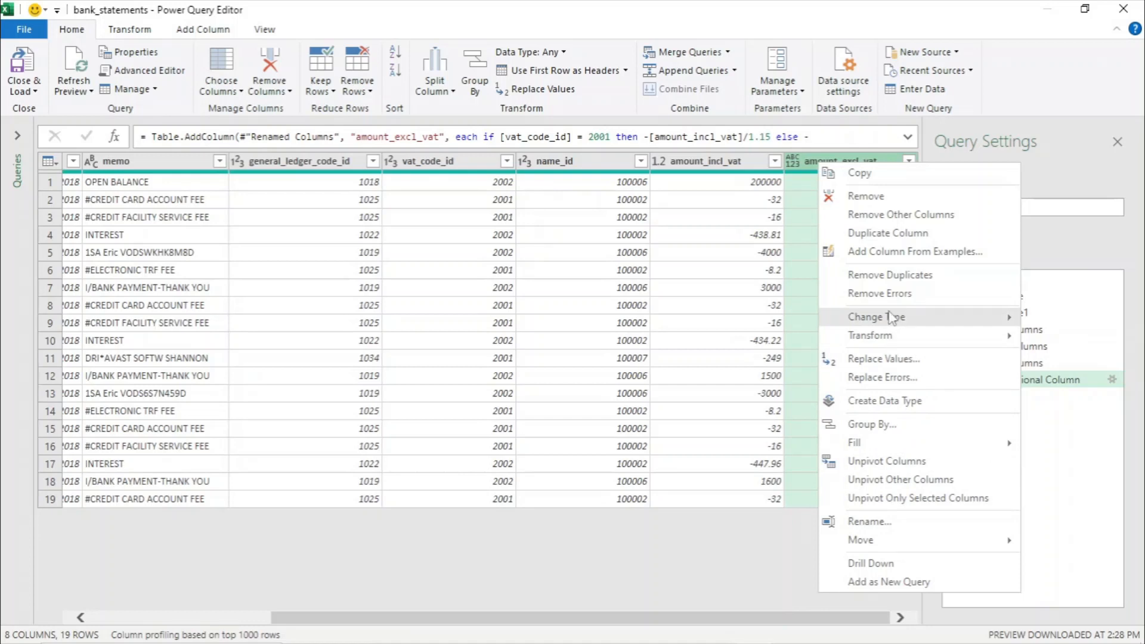
{"action": "mouse_move", "coordinate": [892, 319]}
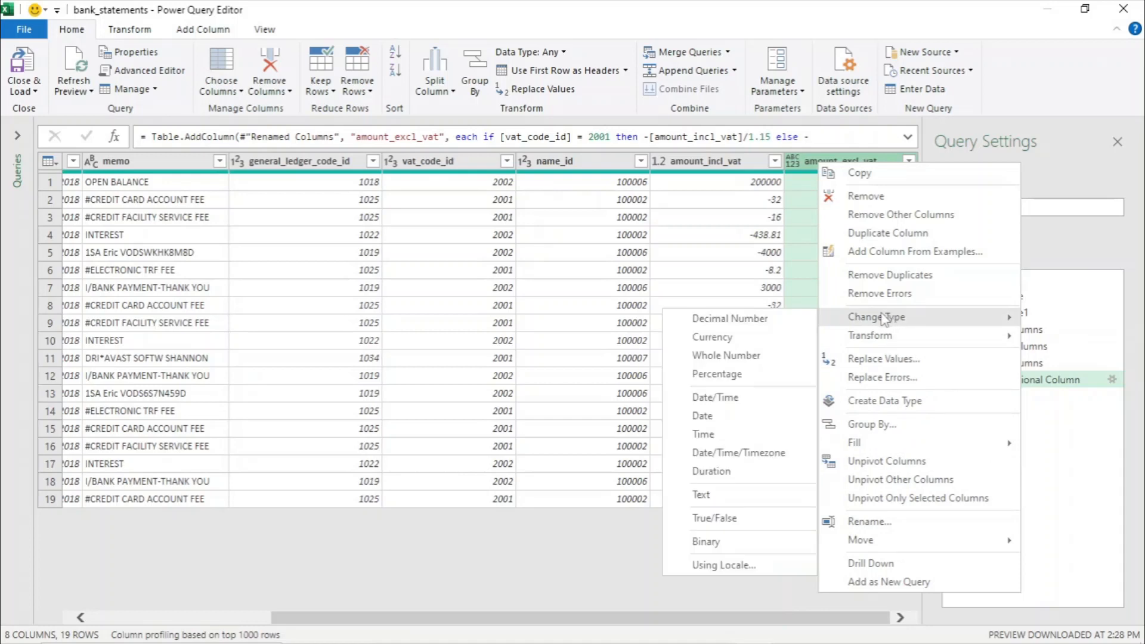
{"action": "left_click", "coordinate": [729, 322]}
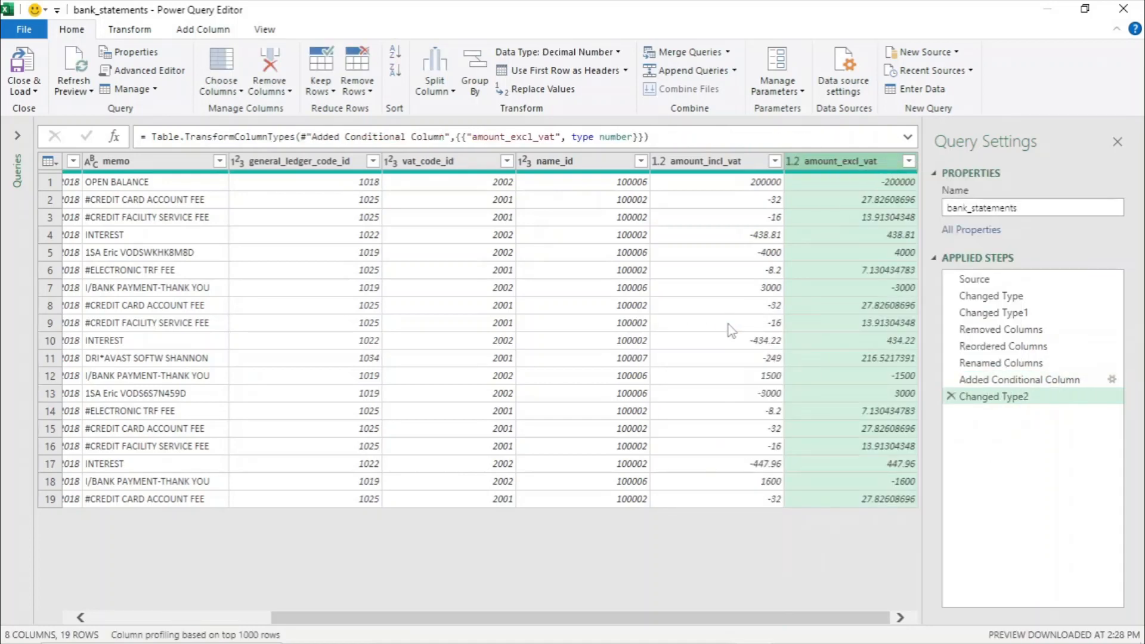
{"action": "left_click_drag", "start_coordinate": [865, 161], "coordinate": [727, 148]}
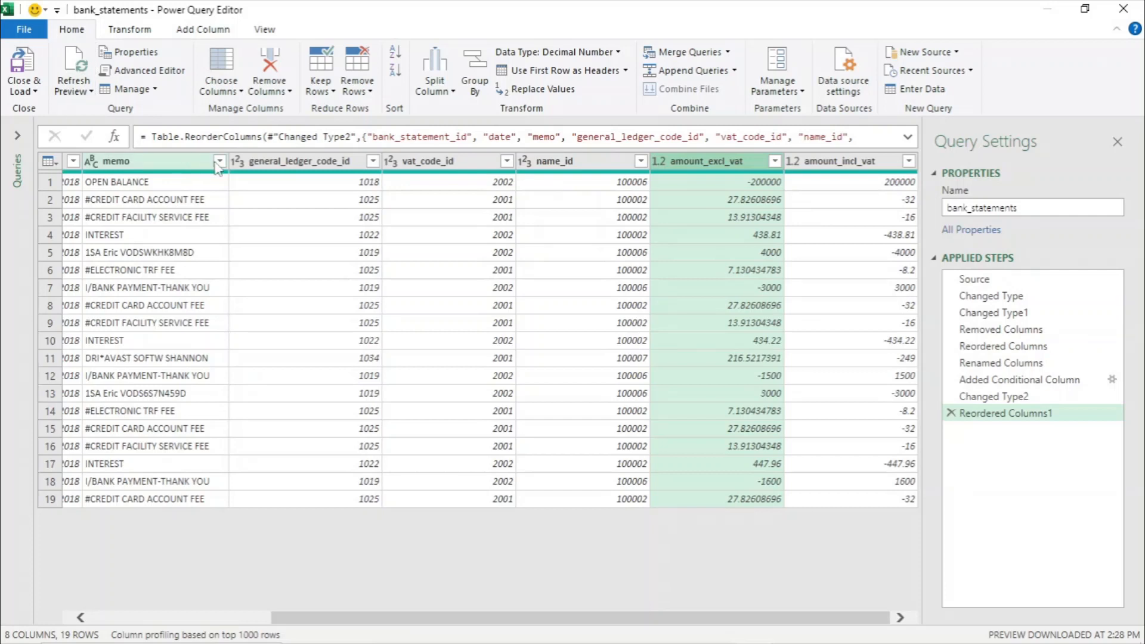
- Add a custom column named vat with formula -[amount_incl_vat]-[amount_excl_vat] and place it before amount_incl_vat
{"action": "left_click", "coordinate": [203, 31]}
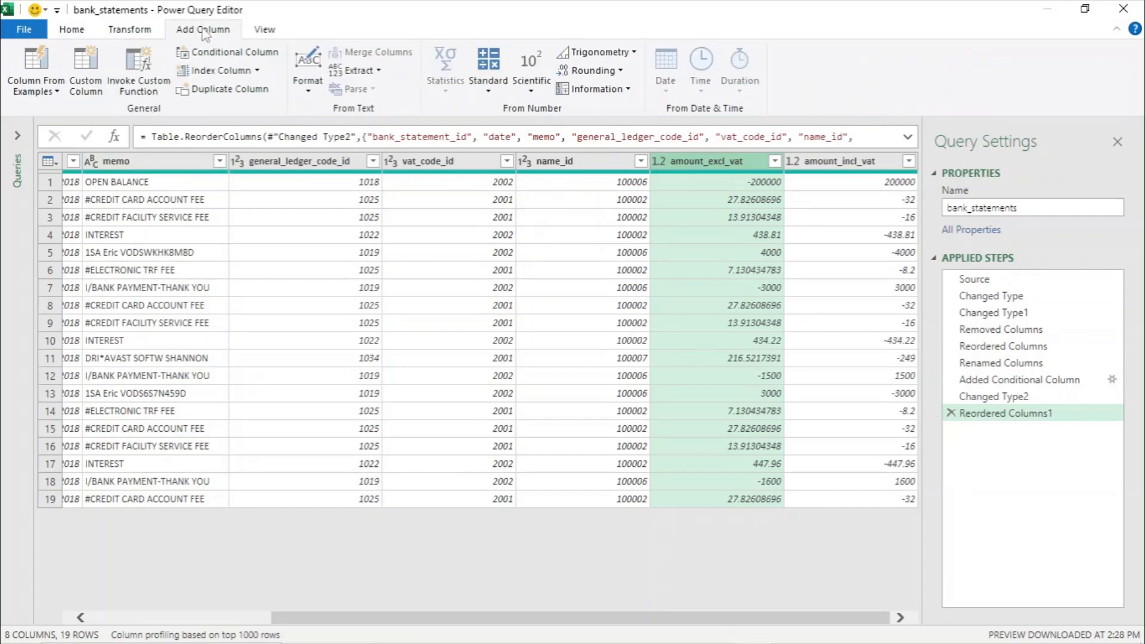
{"action": "left_click", "coordinate": [88, 77]}
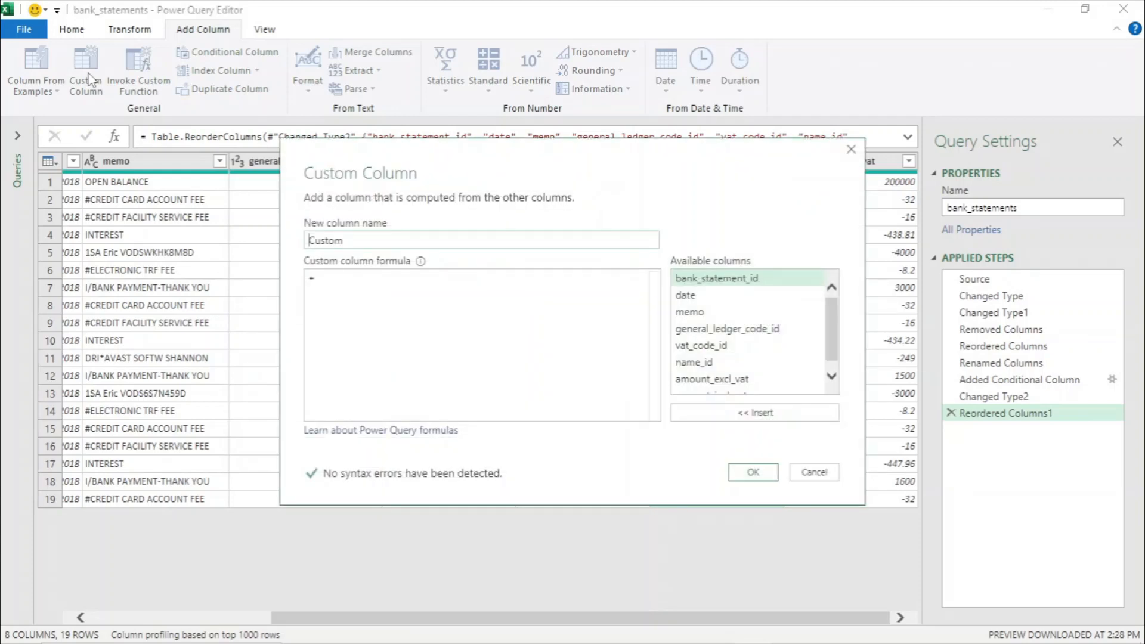
{"action": "type", "text": "vat"}
{"action": "key", "text": "Delete"}
{"action": "key", "text": "Delete"}
{"action": "key", "text": "Delete"}
{"action": "key", "text": "Delete"}
{"action": "key", "text": "Delete"}
{"action": "key", "text": "Delete"}
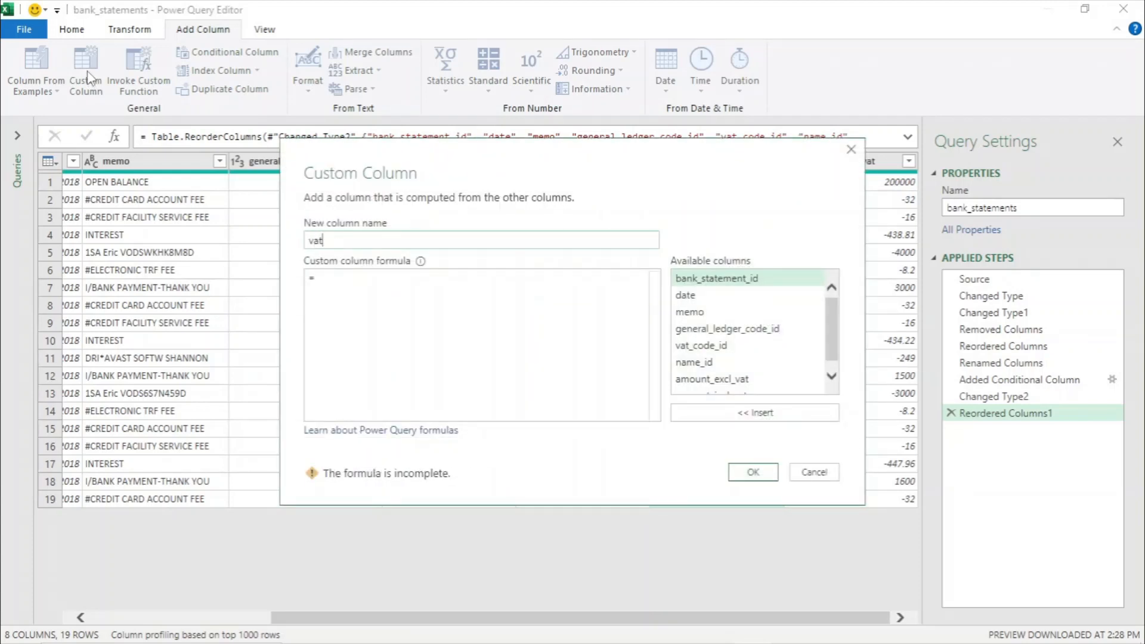
{"action": "left_click", "coordinate": [322, 273]}
{"action": "type", "text": "-"}
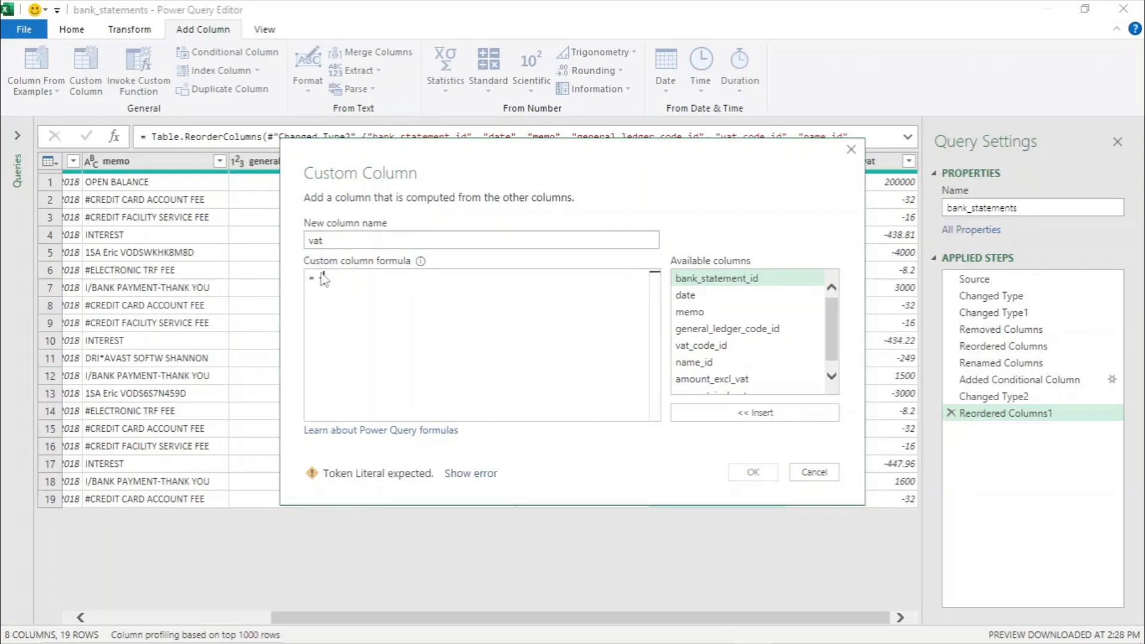
{"action": "left_click_drag", "start_coordinate": [832, 333], "coordinate": [833, 348]}
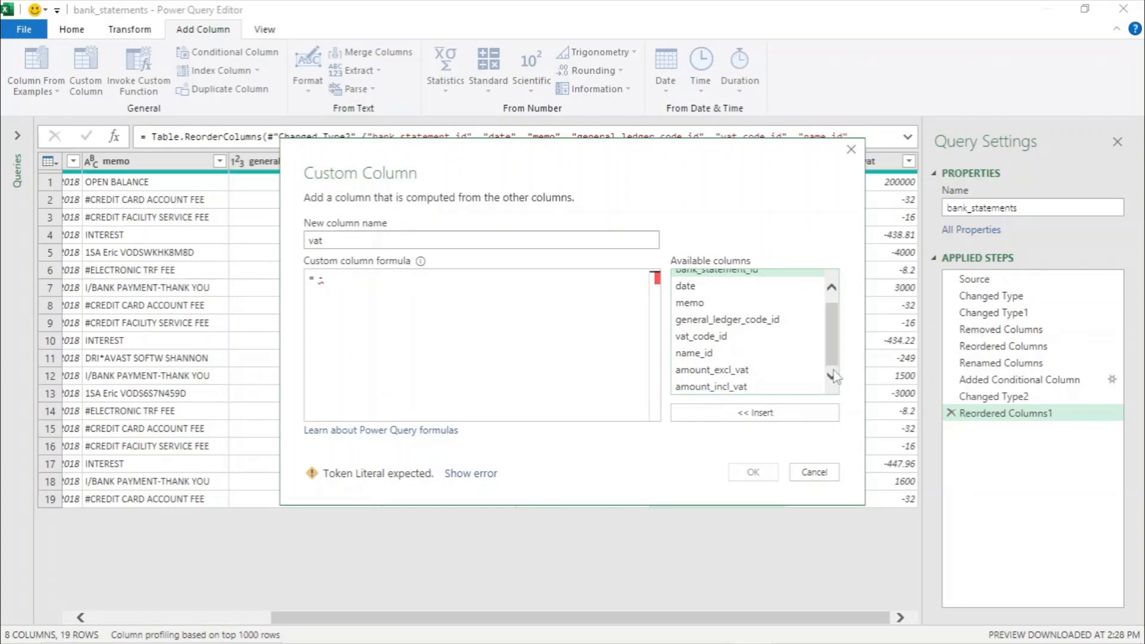
{"action": "double_click", "coordinate": [710, 386]}
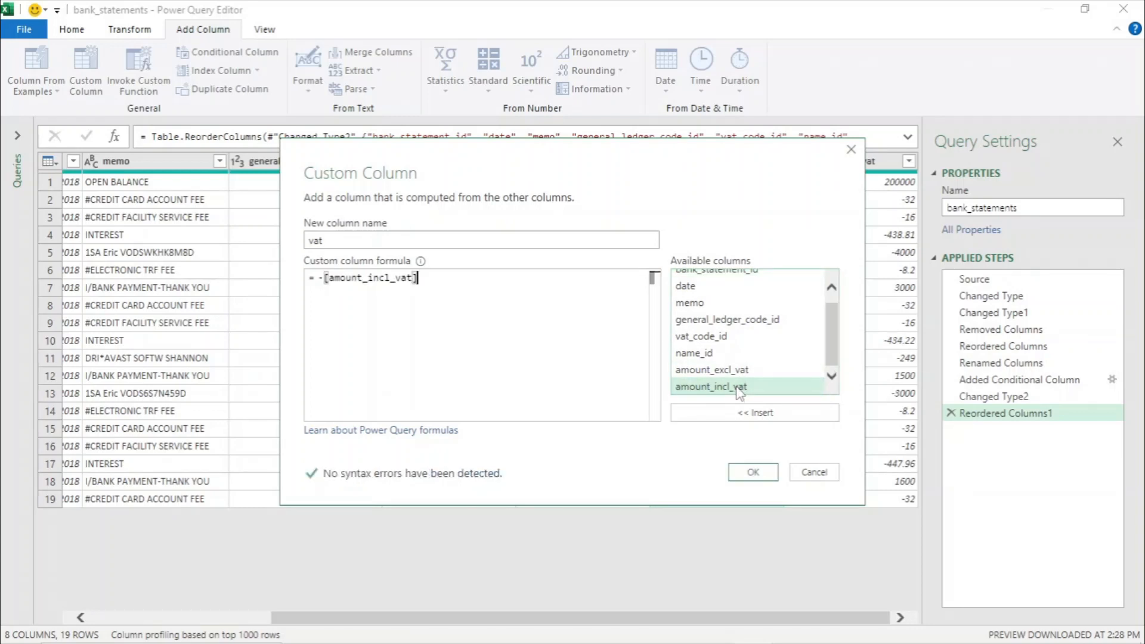
{"action": "type", "text": "/"}
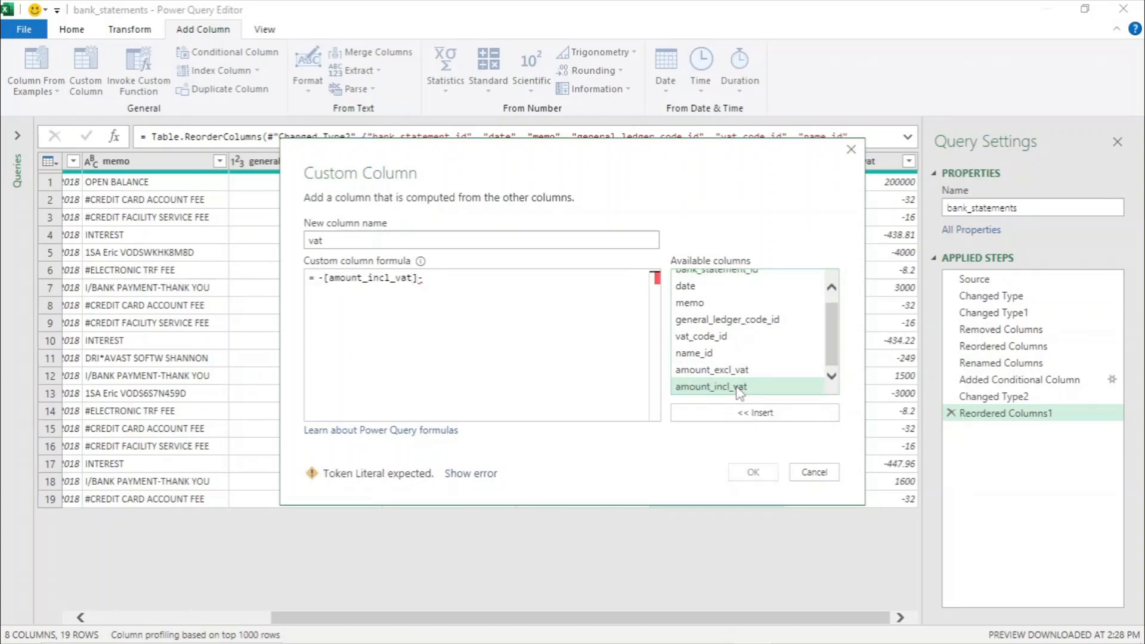
{"action": "double_click", "coordinate": [724, 372]}
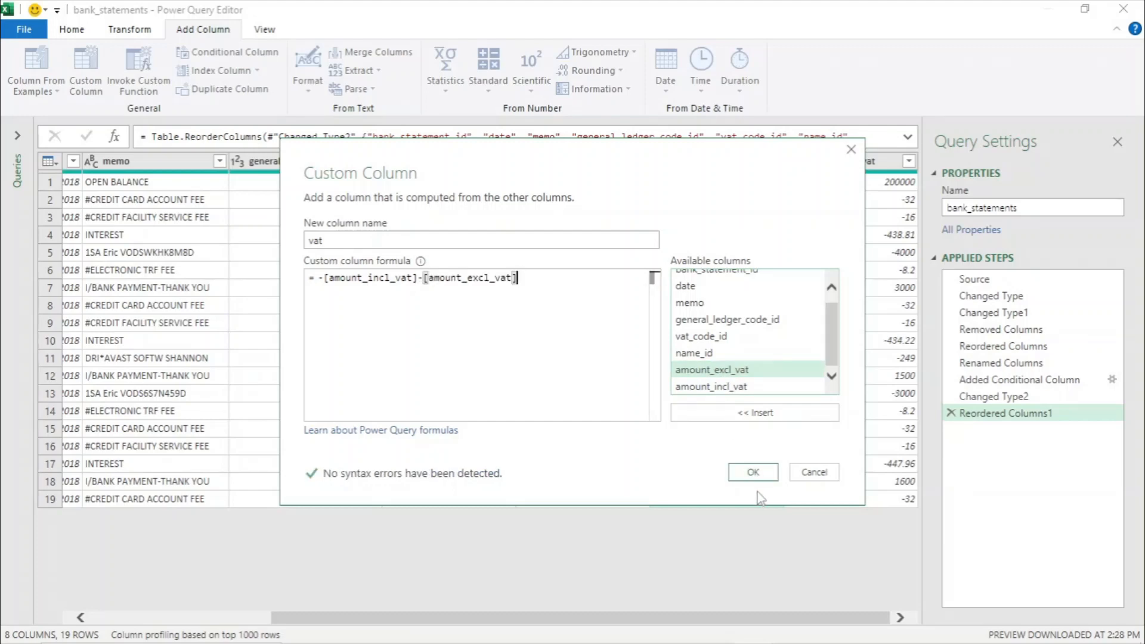
{"action": "left_click", "coordinate": [753, 473]}
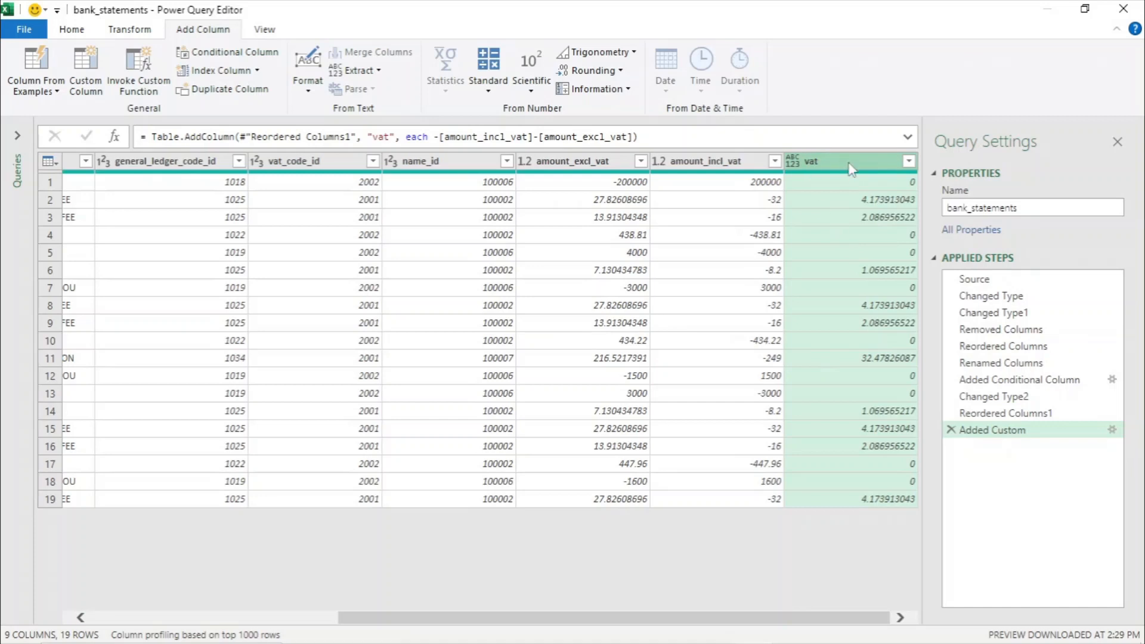
{"action": "left_click_drag", "start_coordinate": [853, 166], "coordinate": [721, 161]}
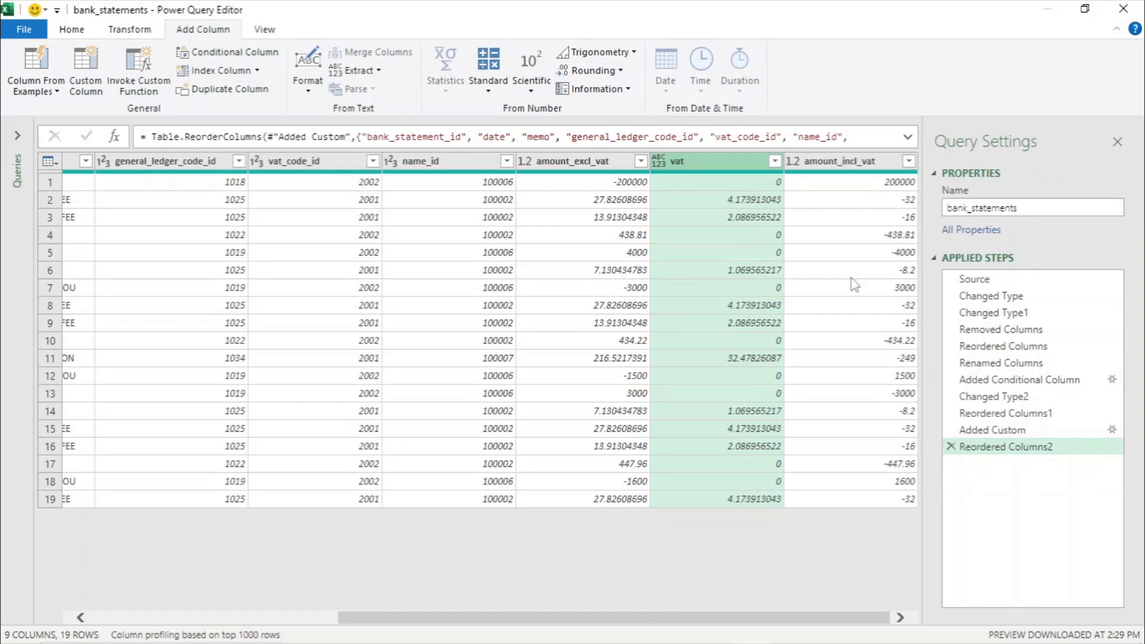
- Review the query's M code in the Advanced Editor without changes
{"action": "left_click", "coordinate": [74, 31]}
{"action": "left_click", "coordinate": [146, 71]}
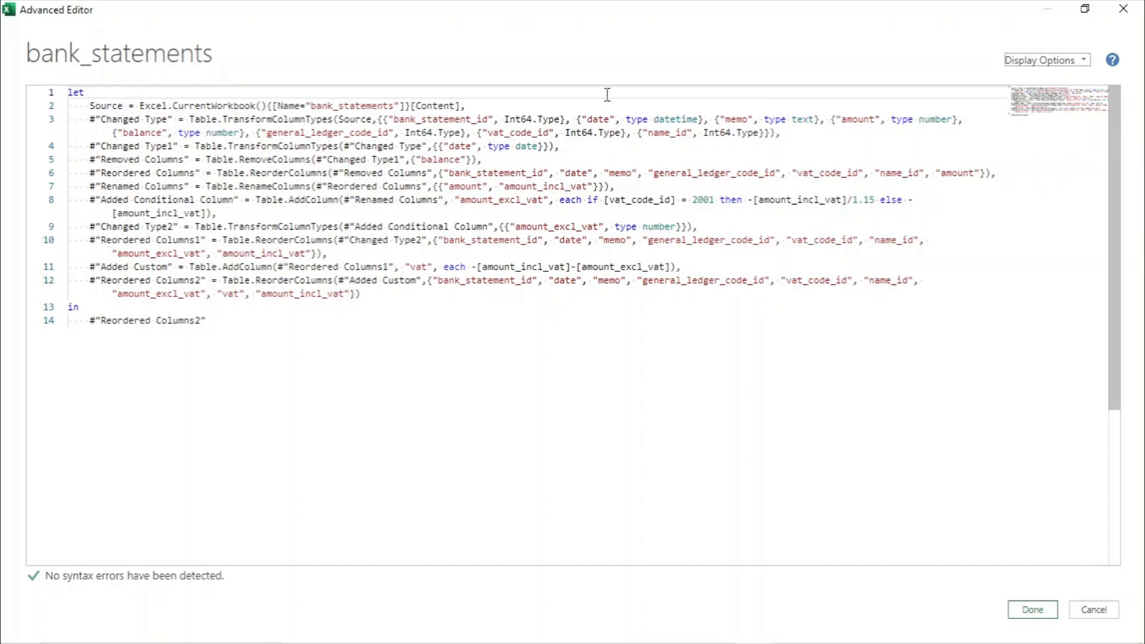
{"action": "left_click", "coordinate": [1044, 611]}
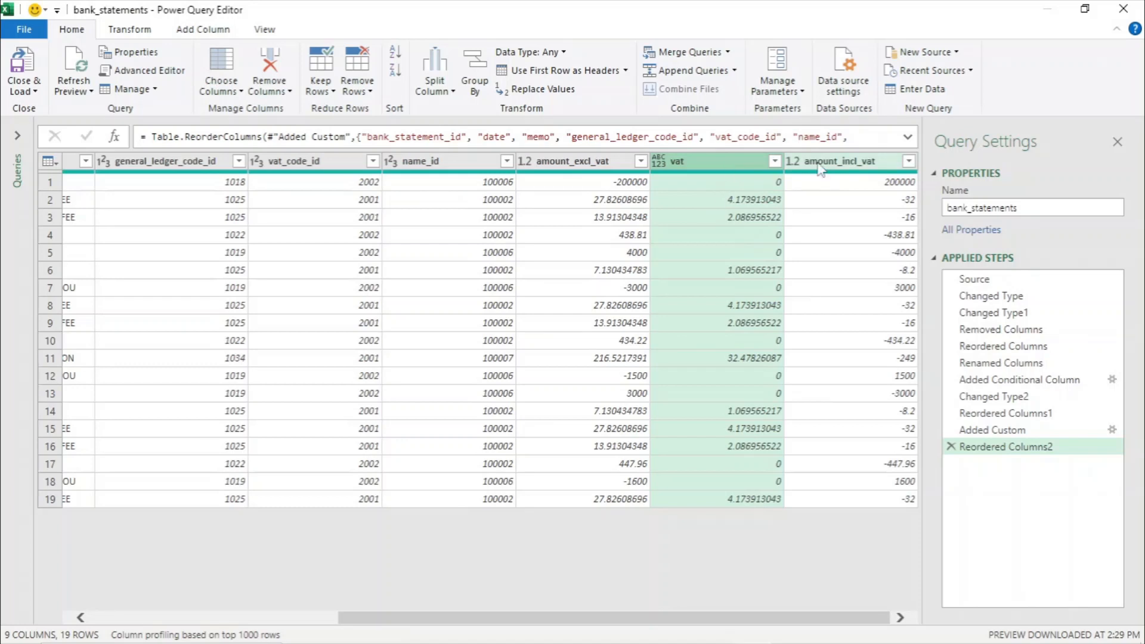
- Change the vat column's type to Decimal Number
{"action": "right_click", "coordinate": [708, 171]}
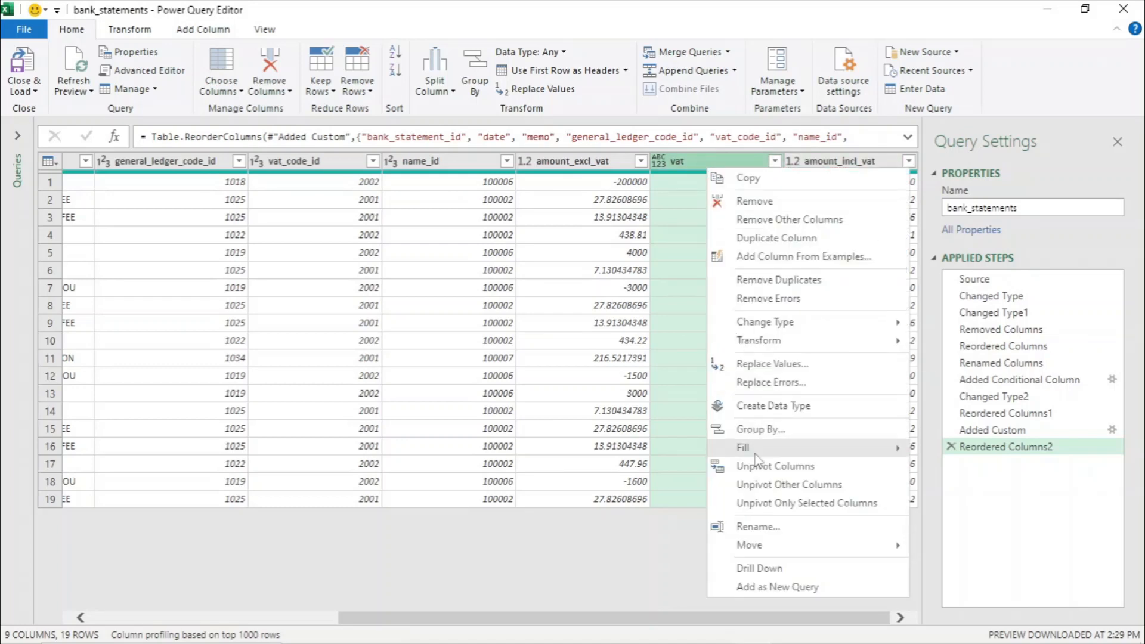
{"action": "mouse_move", "coordinate": [782, 327]}
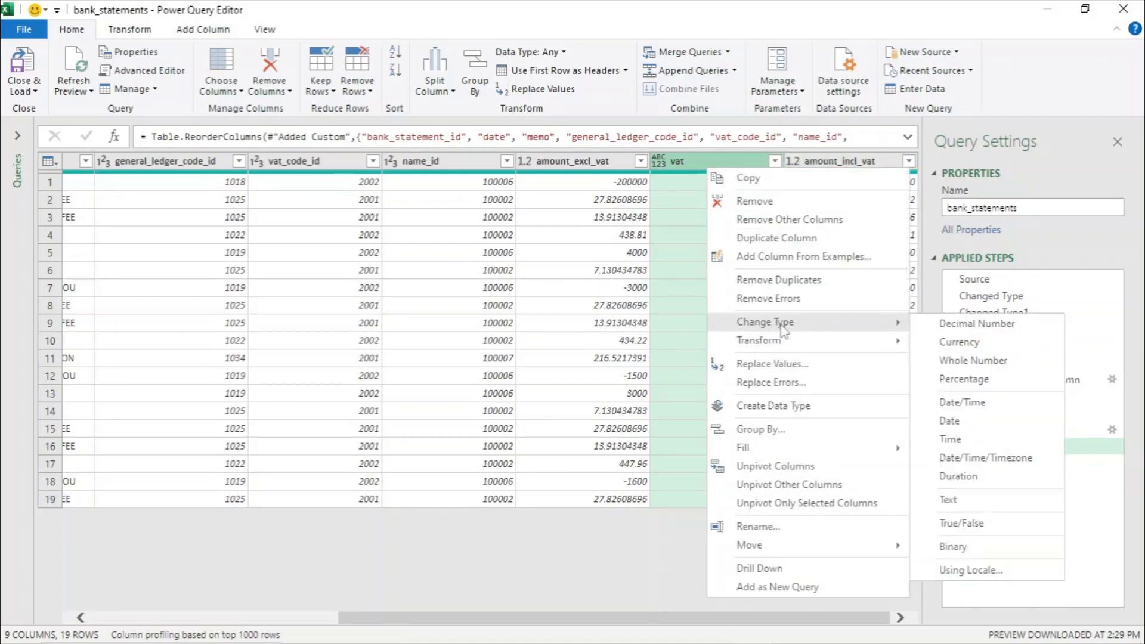
{"action": "left_click", "coordinate": [951, 326]}
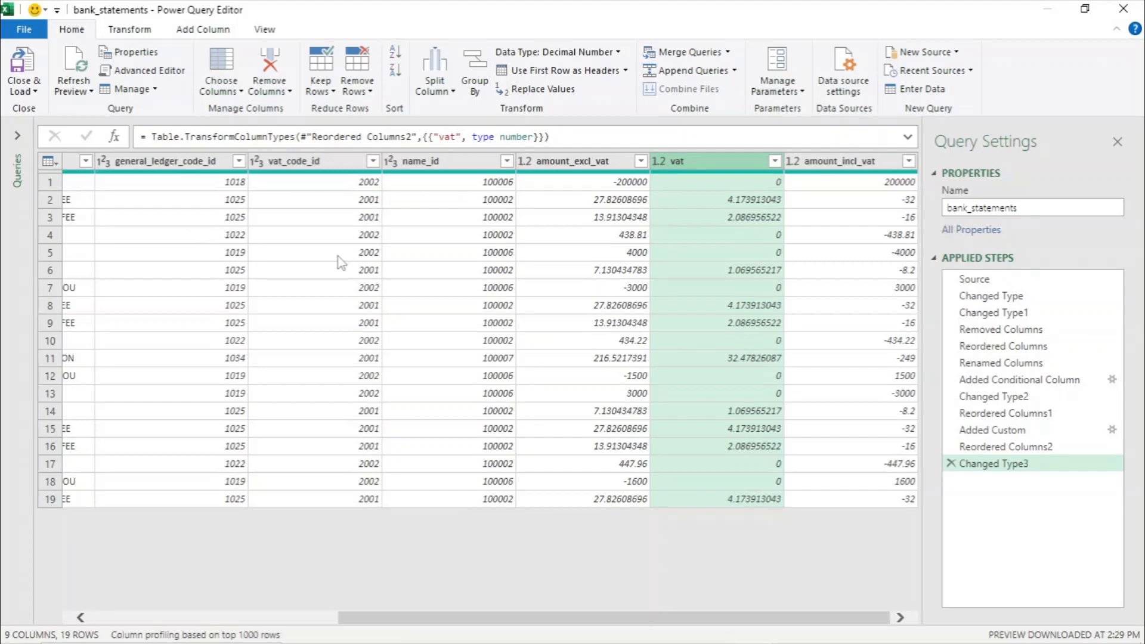
- Unpivot the amount_excl_vat, vat and amount_incl_vat columns into Attribute and Value
{"action": "left_click", "coordinate": [576, 165]}
{"action": "left_click", "coordinate": [848, 170], "text": "shift"}
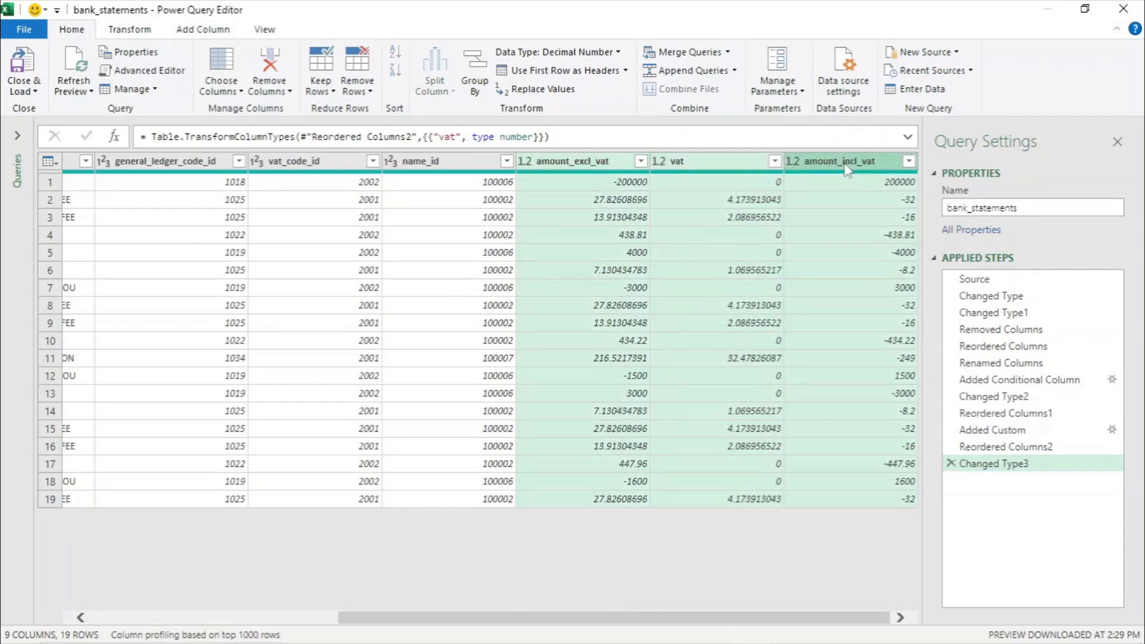
{"action": "right_click", "coordinate": [849, 170]}
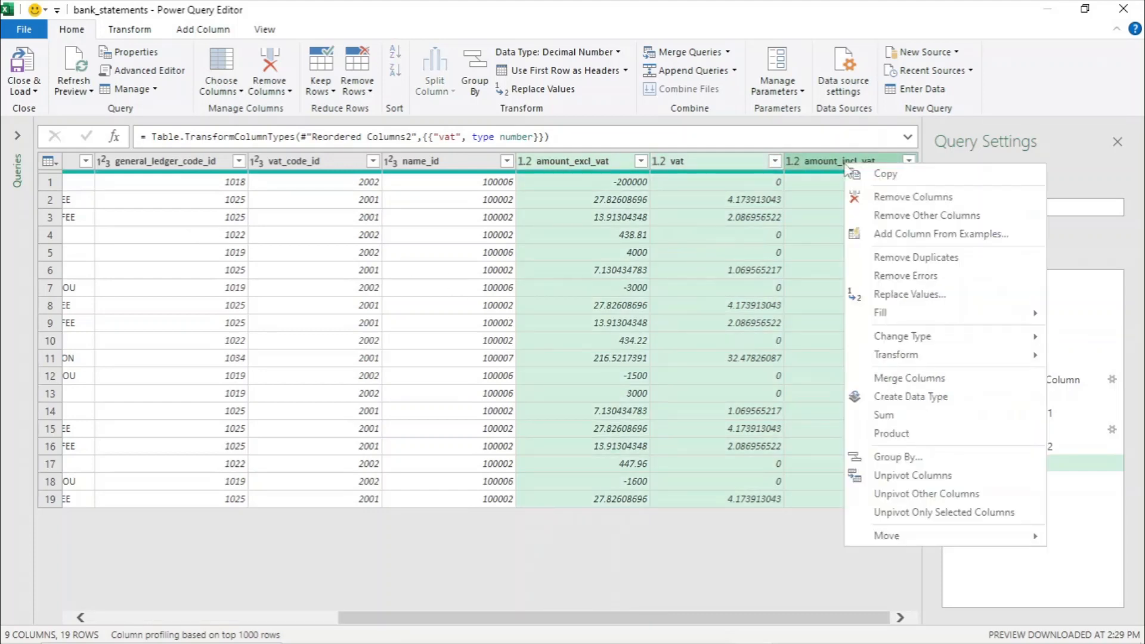
{"action": "left_click", "coordinate": [917, 482]}
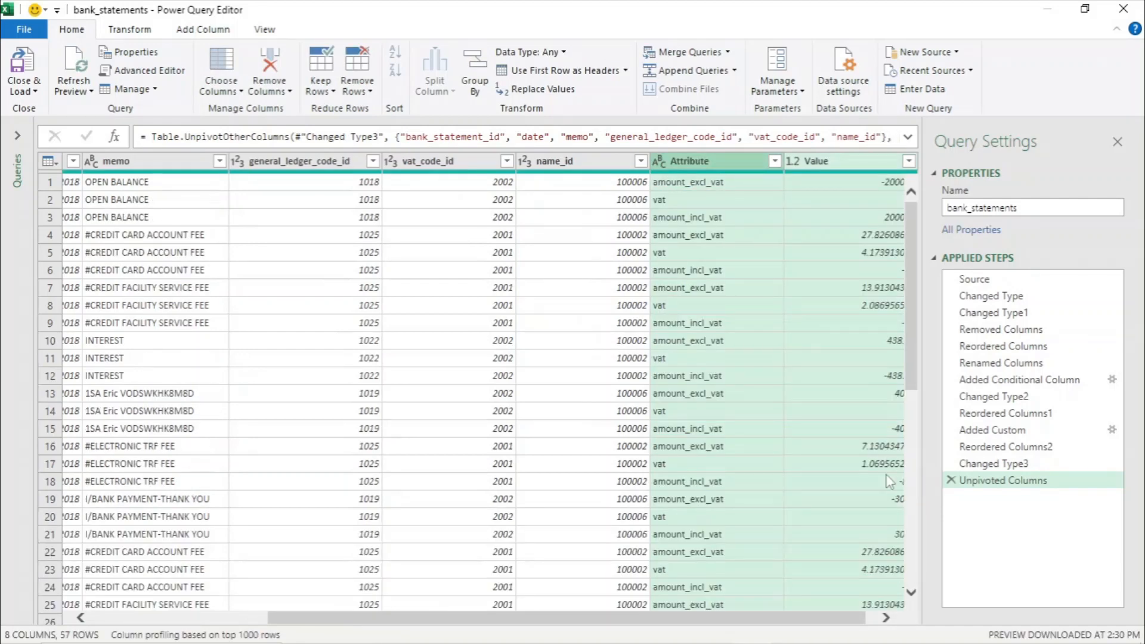
- Filter the Value column to exclude rows equal to 0
{"action": "left_click", "coordinate": [816, 188]}
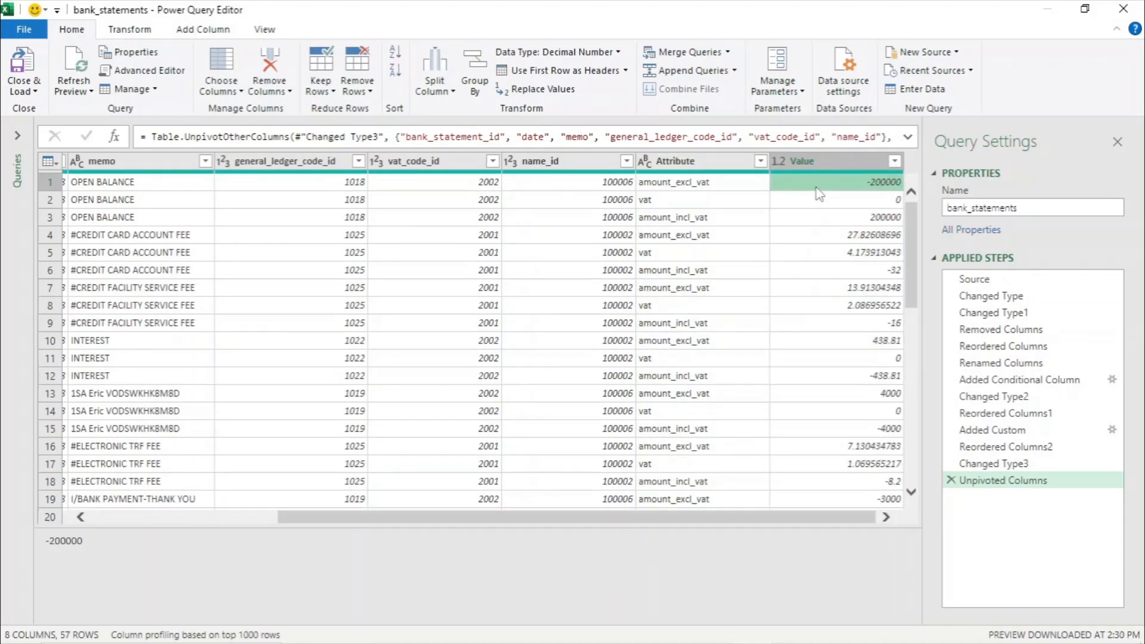
{"action": "left_click", "coordinate": [859, 202]}
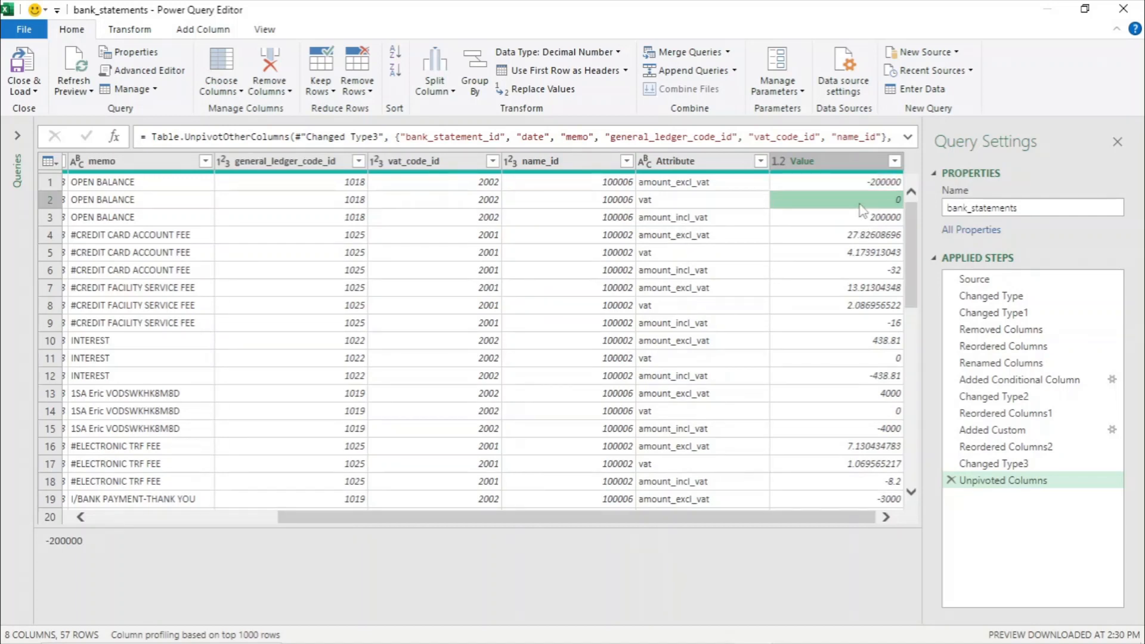
{"action": "left_click", "coordinate": [896, 162]}
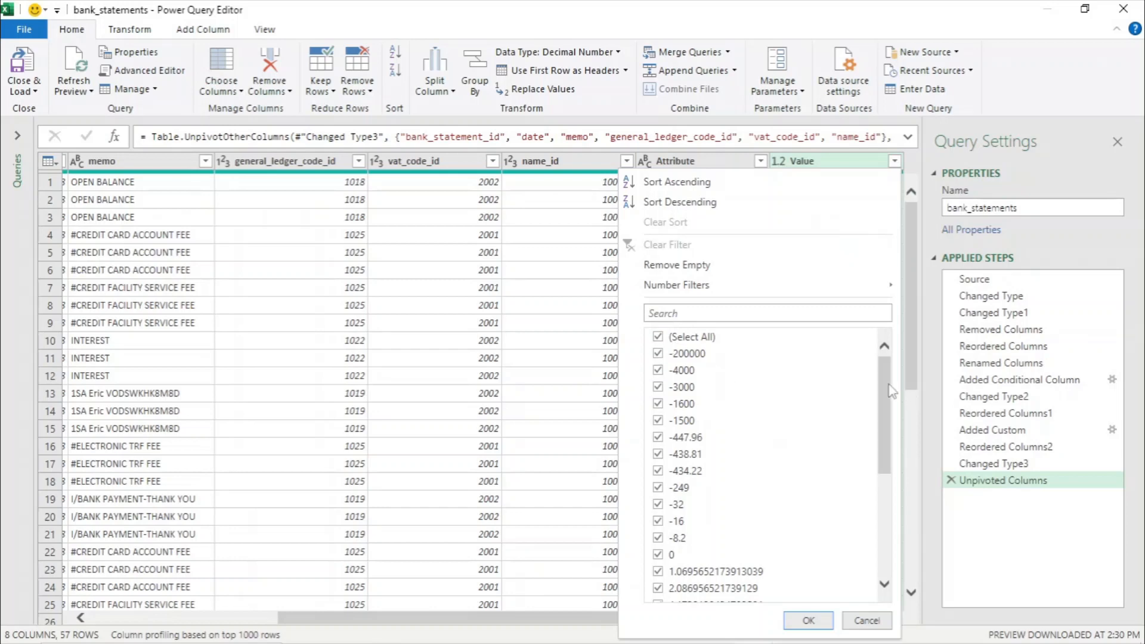
{"action": "left_click_drag", "start_coordinate": [889, 389], "coordinate": [878, 453]}
{"action": "left_click", "coordinate": [663, 393]}
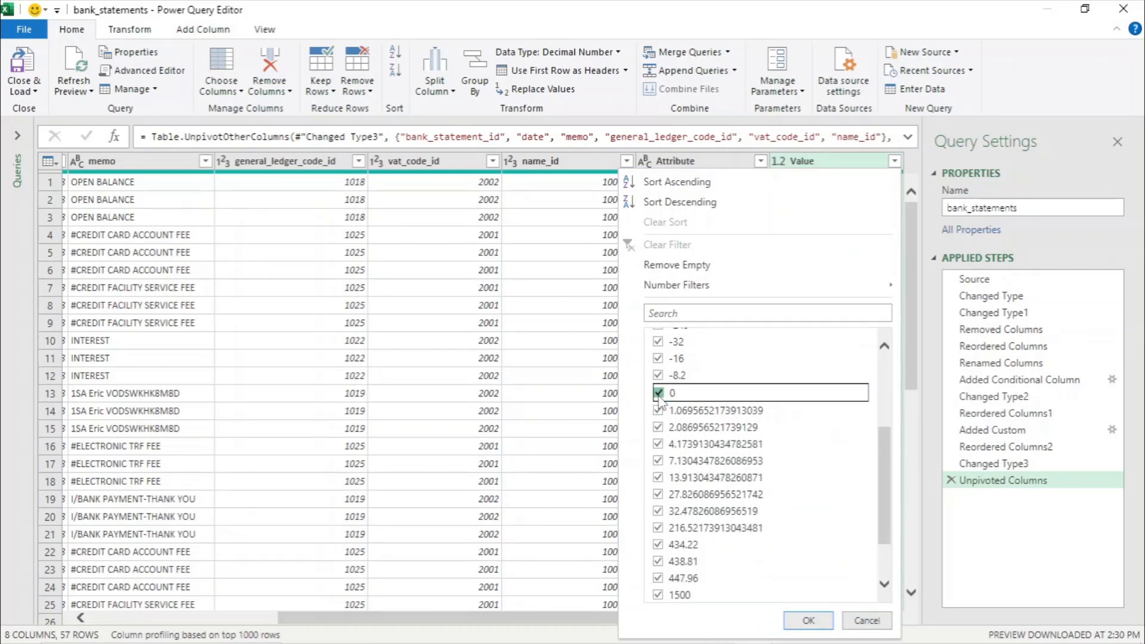
{"action": "left_click", "coordinate": [807, 621]}
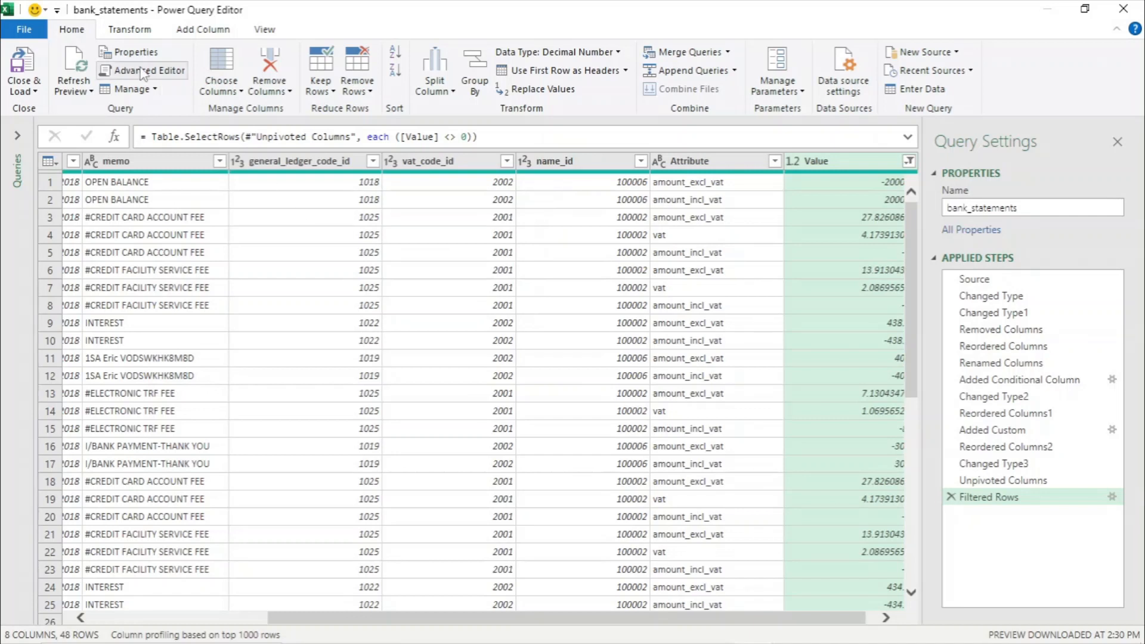
- Start a conditional column named general_ledger_code2: if Attribute equals vat, output 1033
{"action": "left_click", "coordinate": [185, 31]}
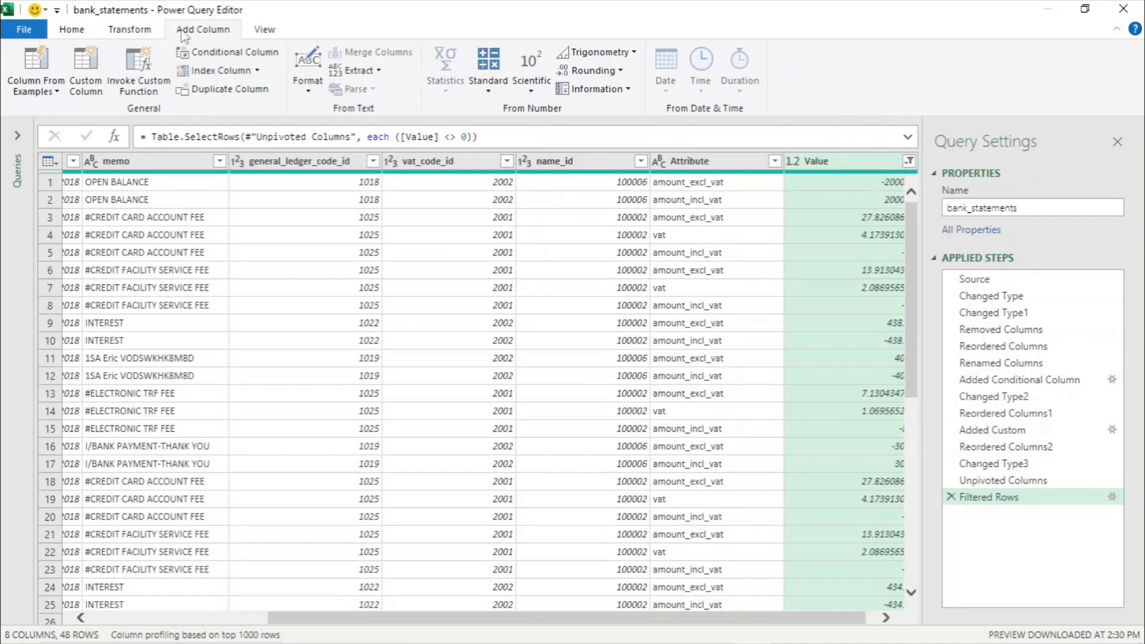
{"action": "left_click", "coordinate": [203, 56]}
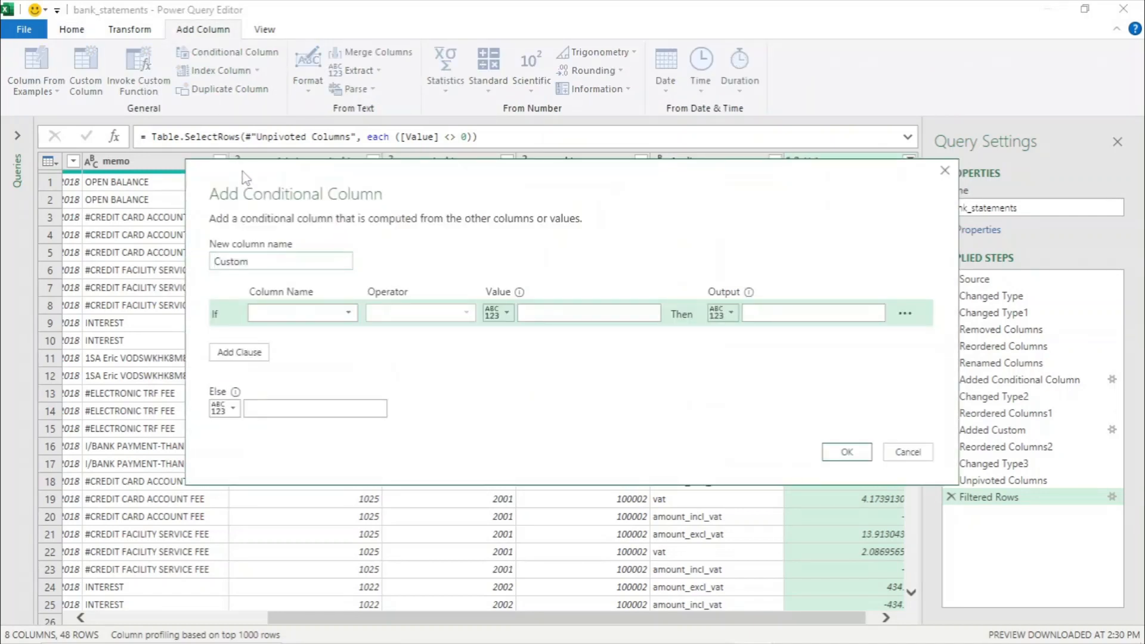
{"action": "left_click_drag", "start_coordinate": [256, 260], "coordinate": [212, 261]}
{"action": "key", "text": "BackSpace"}
{"action": "type", "text": "general_ledger_code2"}
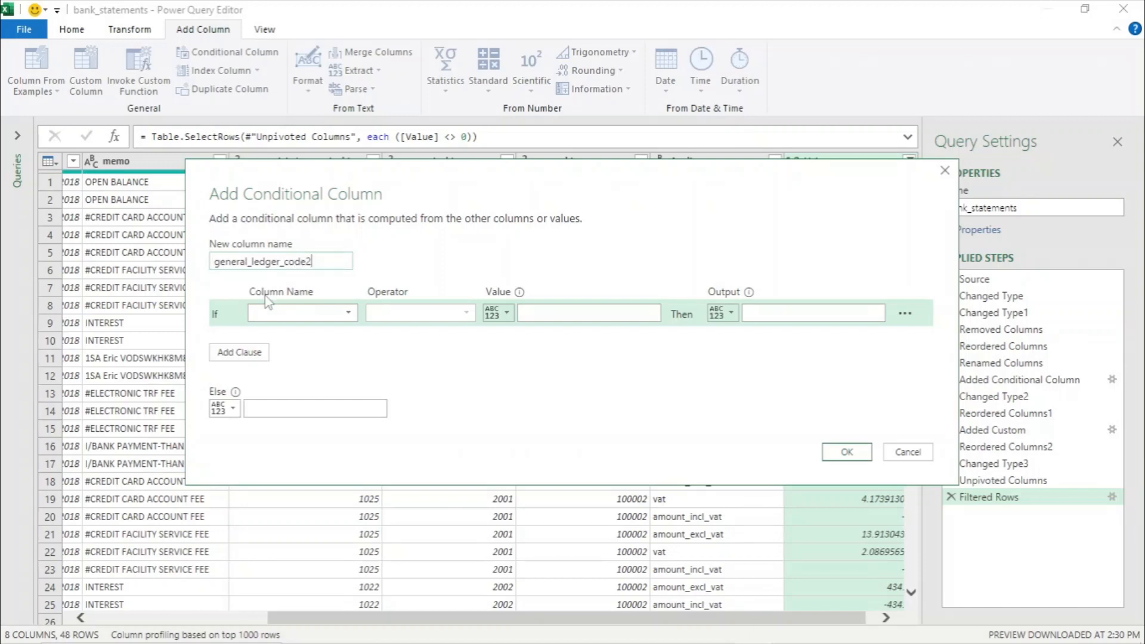
{"action": "left_click", "coordinate": [349, 320]}
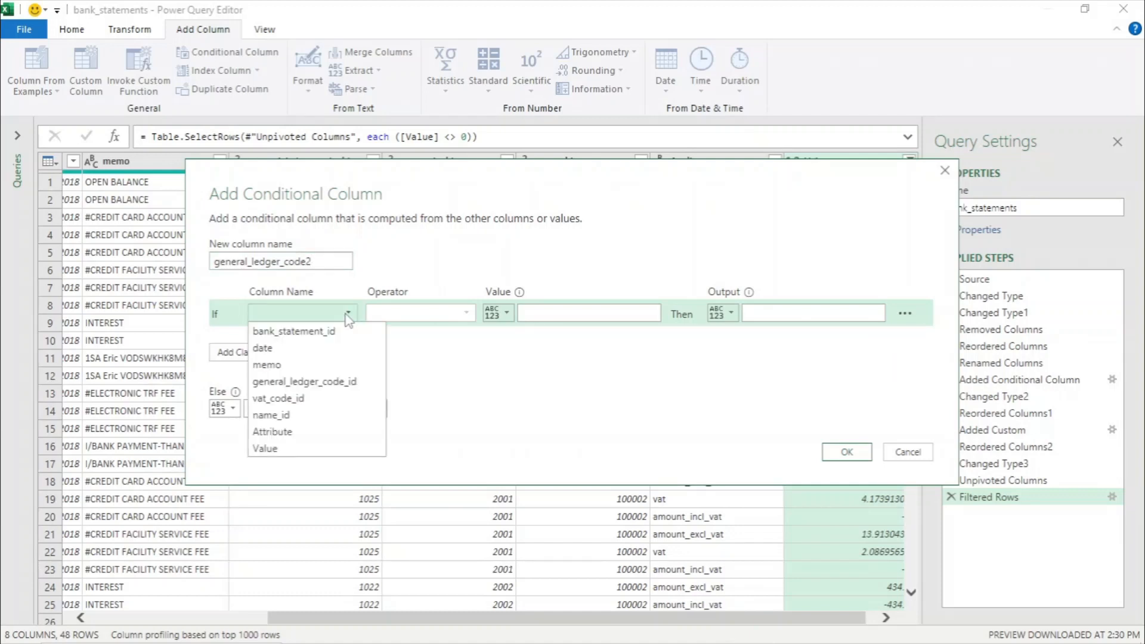
{"action": "left_click", "coordinate": [302, 432]}
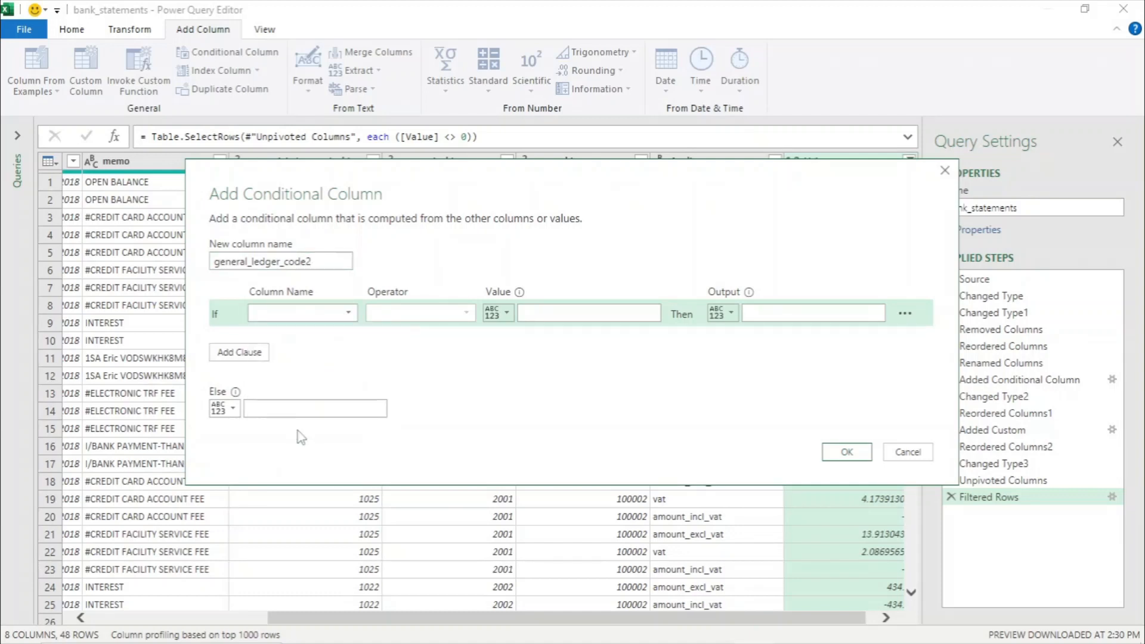
{"action": "left_click", "coordinate": [527, 315]}
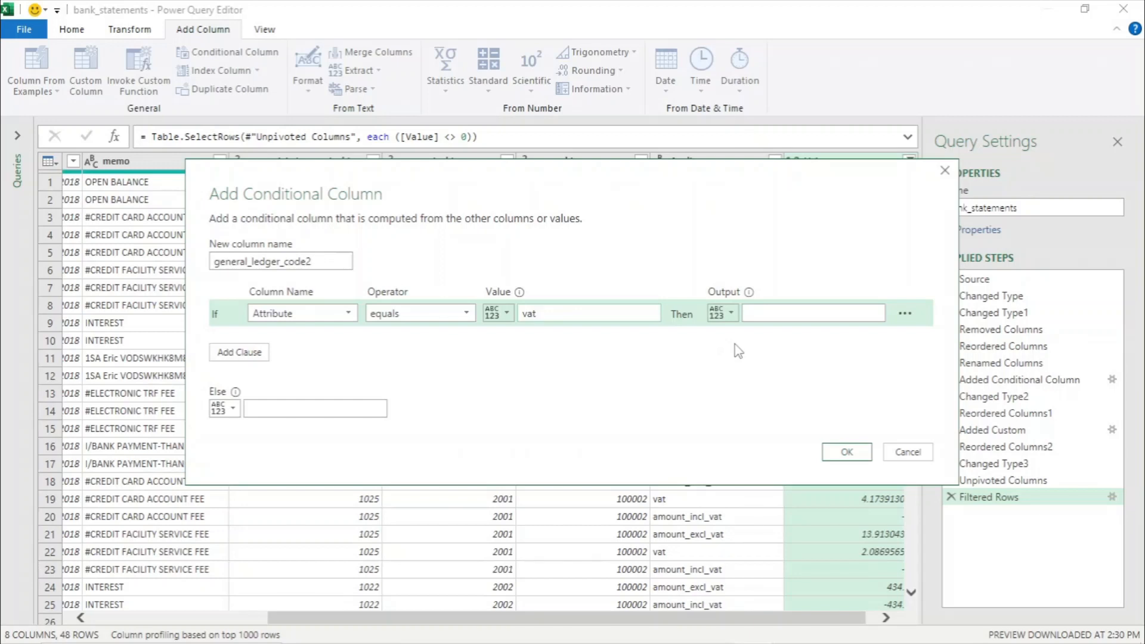
{"action": "left_click", "coordinate": [780, 315]}
{"action": "type", "text": "1033"}
- Add an Else If clause: if Attribute equals amount_incl_vat, output 1009
{"action": "left_click", "coordinate": [240, 352]}
{"action": "left_click", "coordinate": [351, 341]}
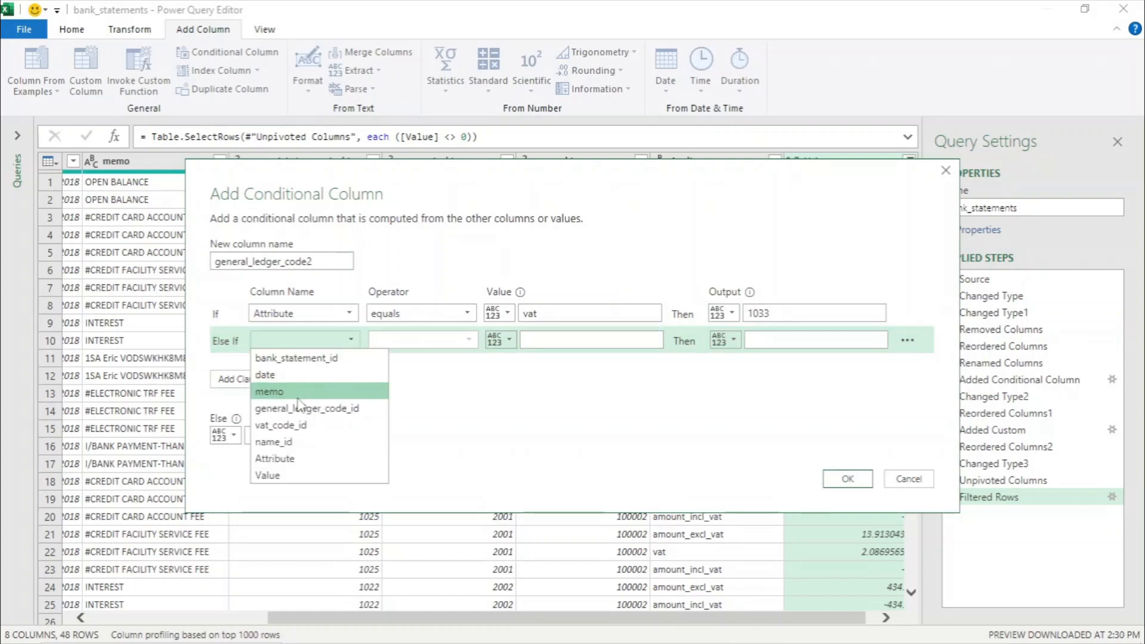
{"action": "left_click", "coordinate": [275, 458]}
{"action": "left_click", "coordinate": [469, 340]}
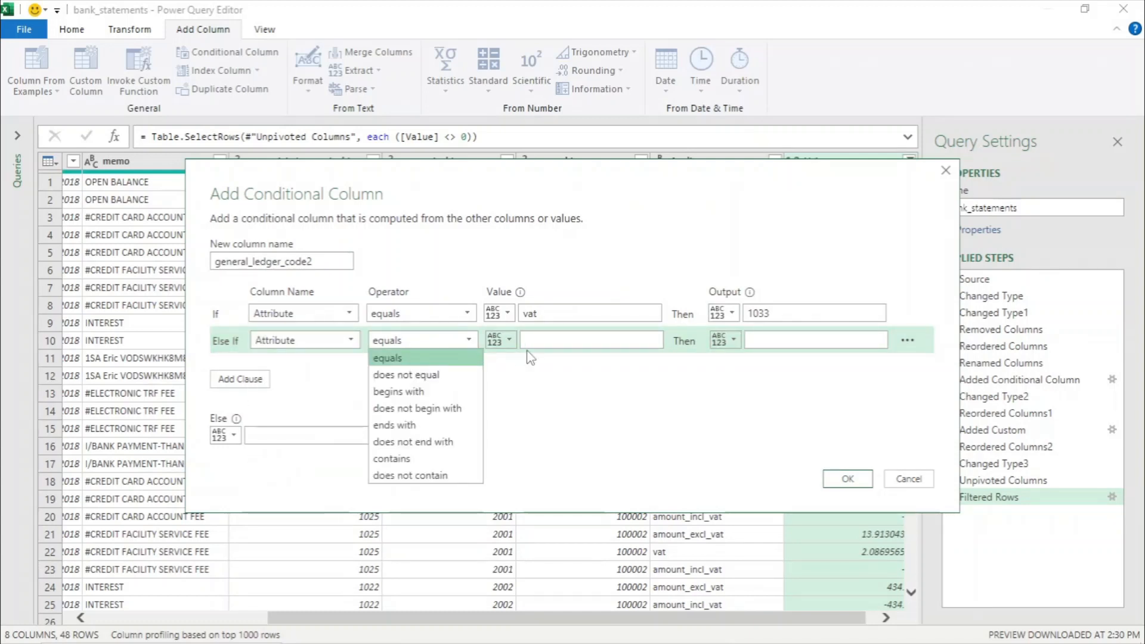
{"action": "left_click", "coordinate": [528, 339]}
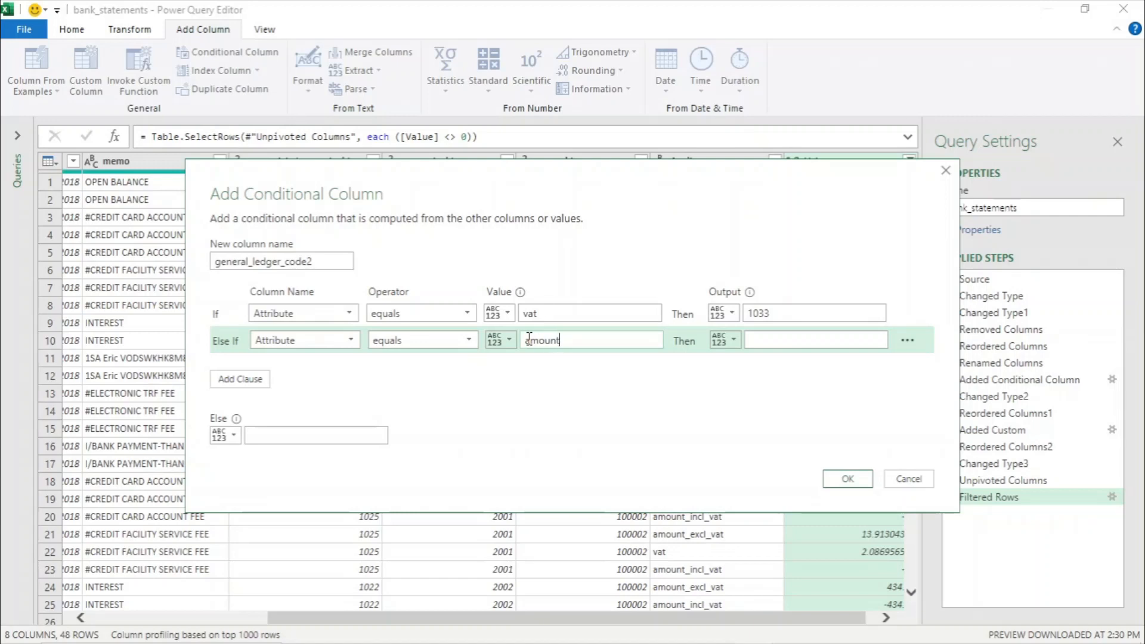
{"action": "type", "text": "amount_incl_vat"}
{"action": "left_click", "coordinate": [764, 341]}
{"action": "type", "text": "1009"}
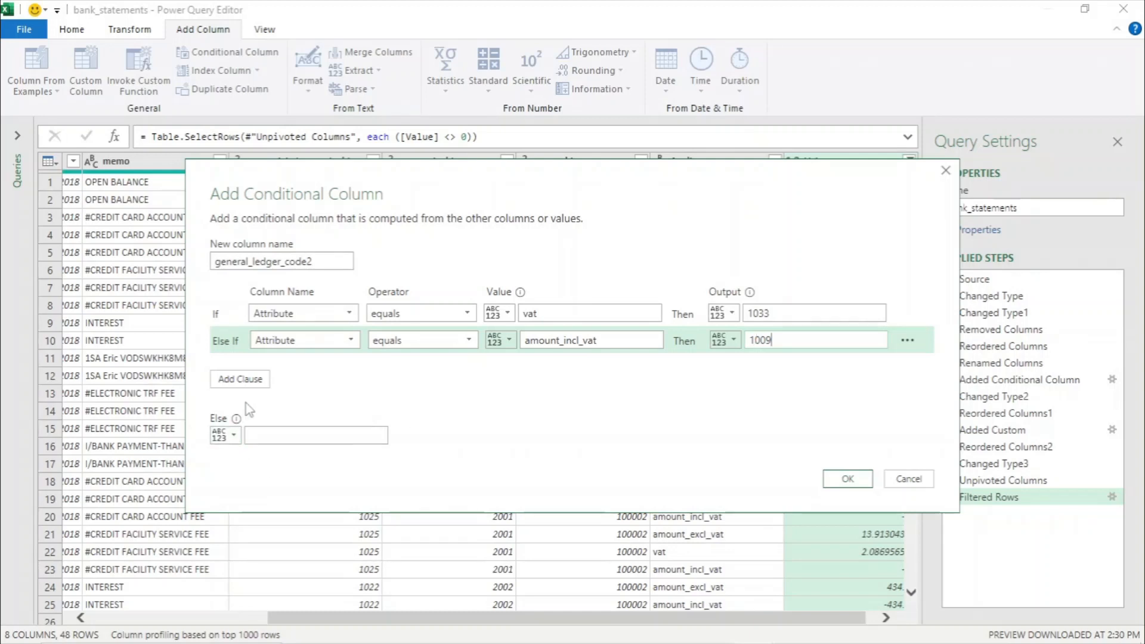
- Set the Else output to the general_ledger_code_id column and create the conditional column
{"action": "left_click", "coordinate": [235, 438]}
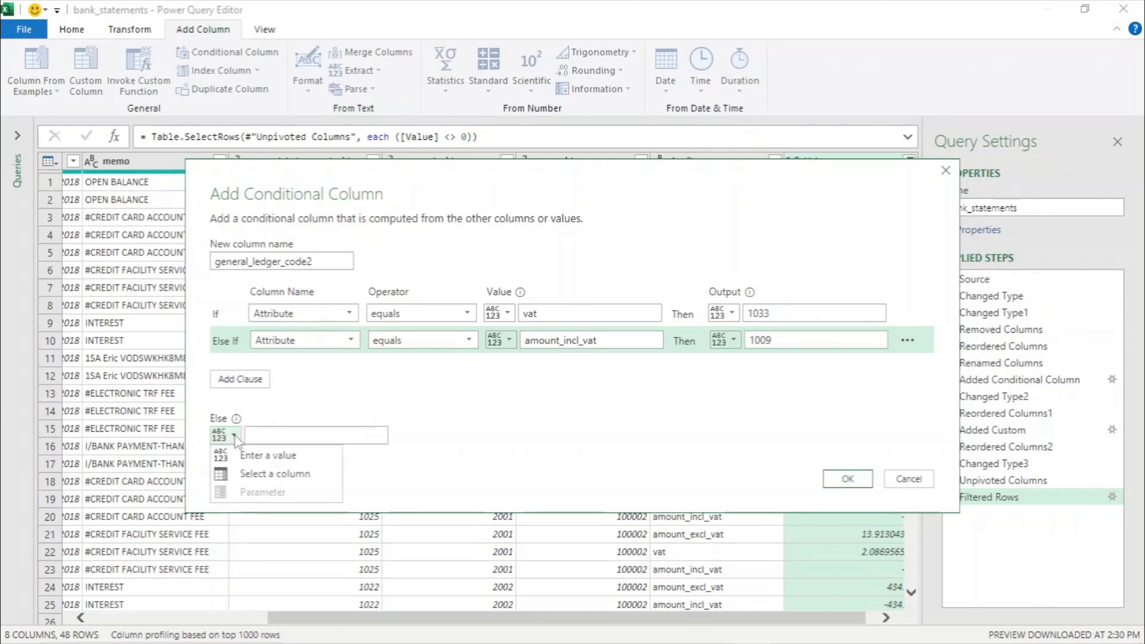
{"action": "left_click", "coordinate": [253, 474]}
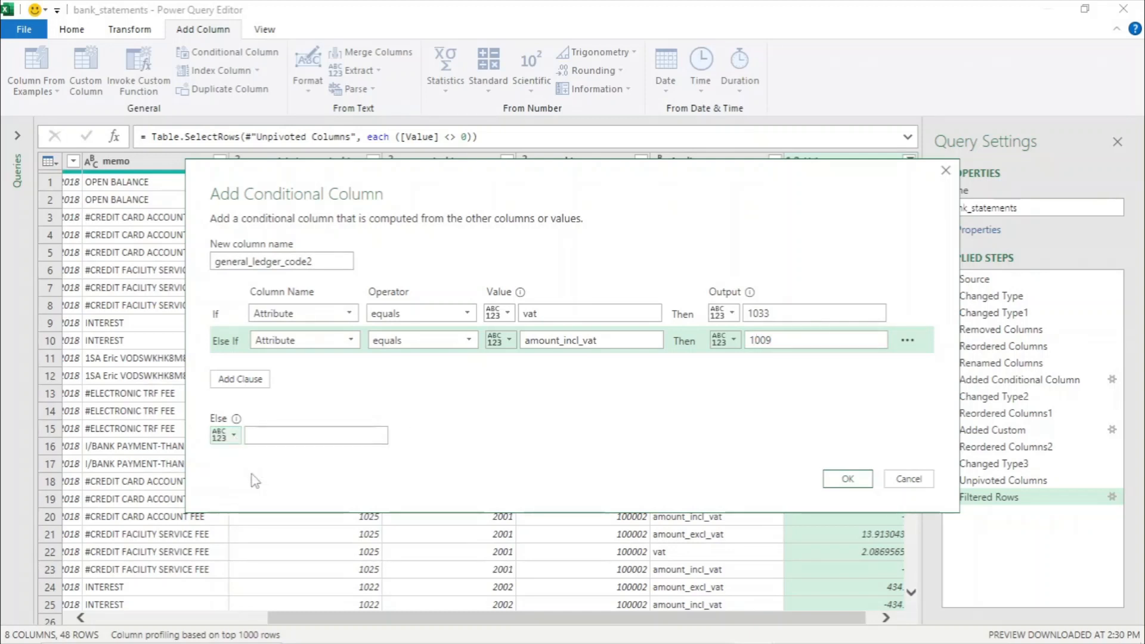
{"action": "left_click", "coordinate": [373, 440]}
{"action": "left_click", "coordinate": [350, 506]}
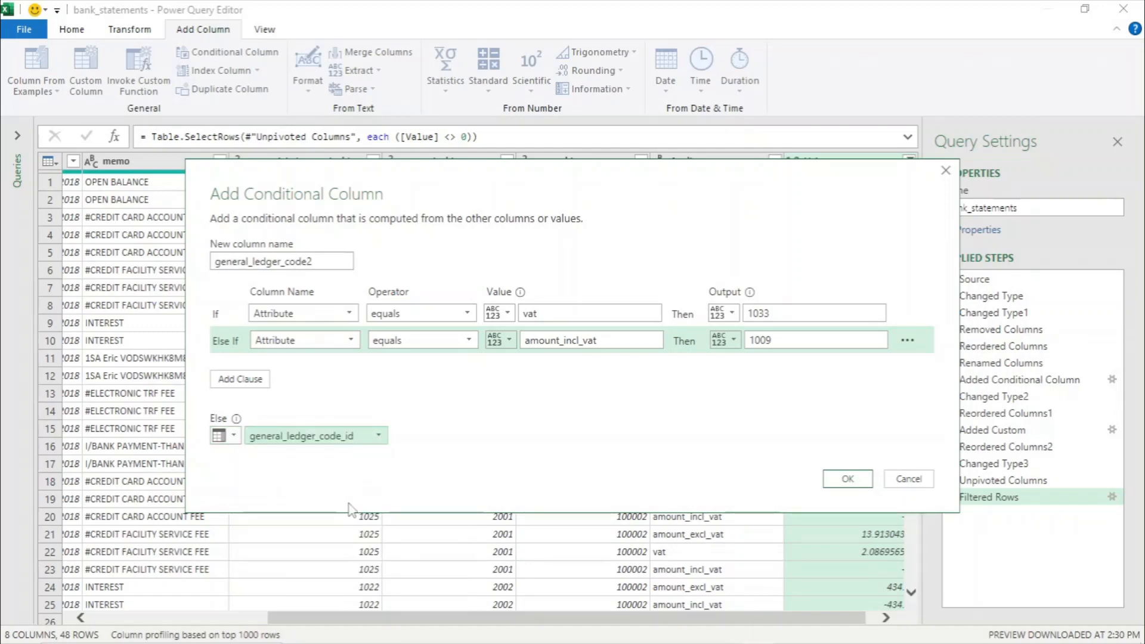
{"action": "left_click", "coordinate": [847, 479]}
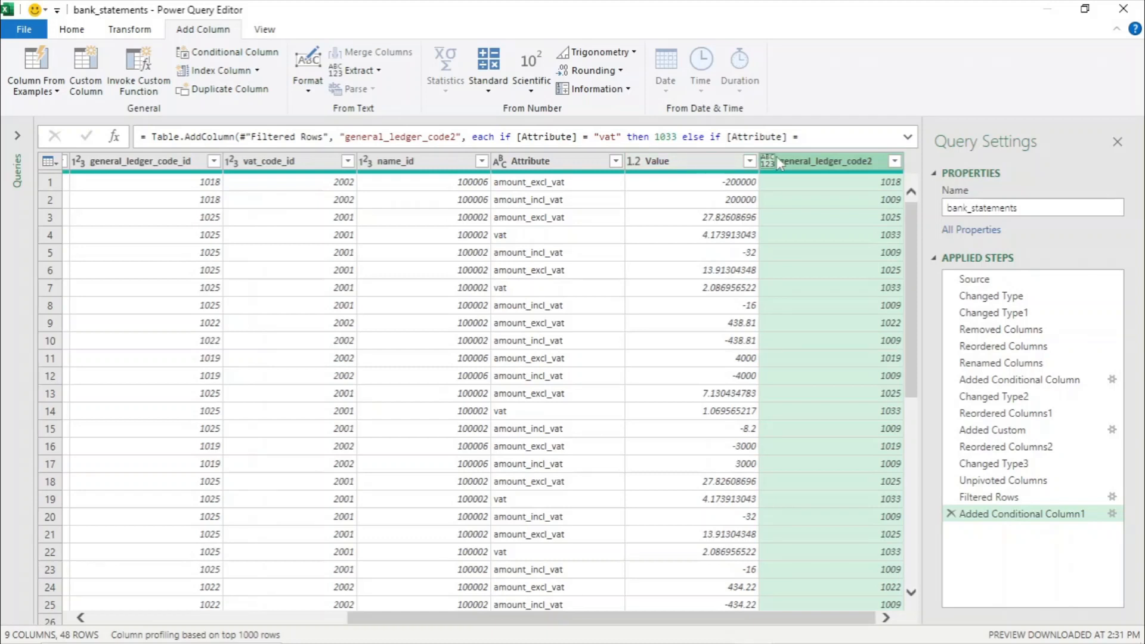
- Remove the original general_ledger_code_id column
{"action": "left_click", "coordinate": [130, 166]}
{"action": "right_click", "coordinate": [130, 167]}
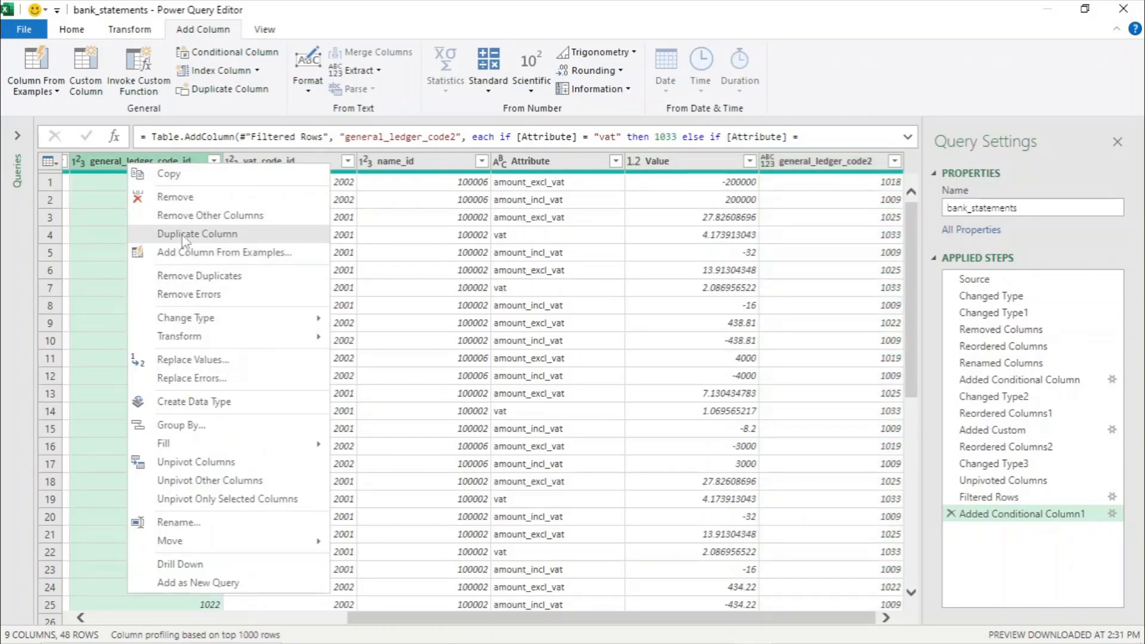
{"action": "key", "text": "Escape"}
{"action": "key", "text": "Delete"}
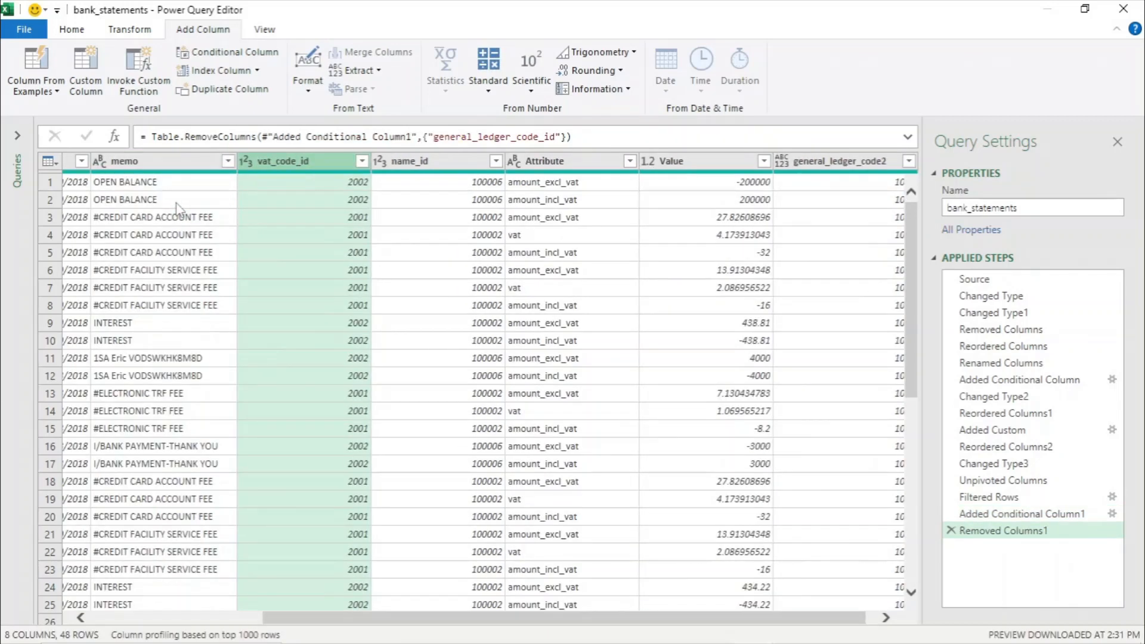
- Remove the Attribute column
{"action": "left_click", "coordinate": [546, 168]}
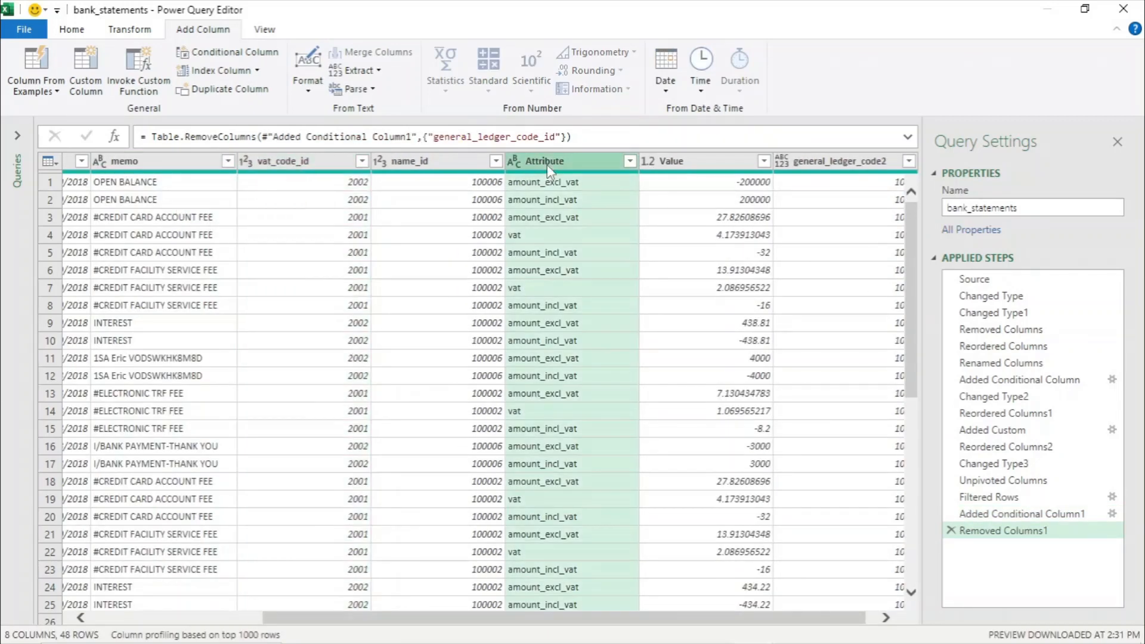
{"action": "right_click", "coordinate": [548, 168]}
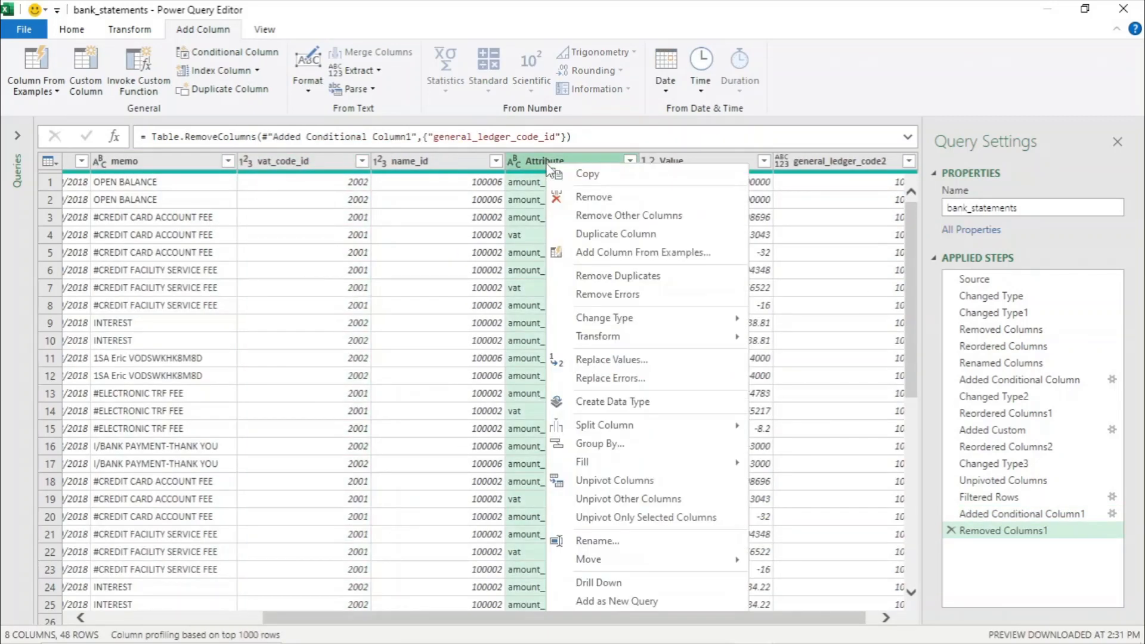
{"action": "left_click", "coordinate": [602, 198]}
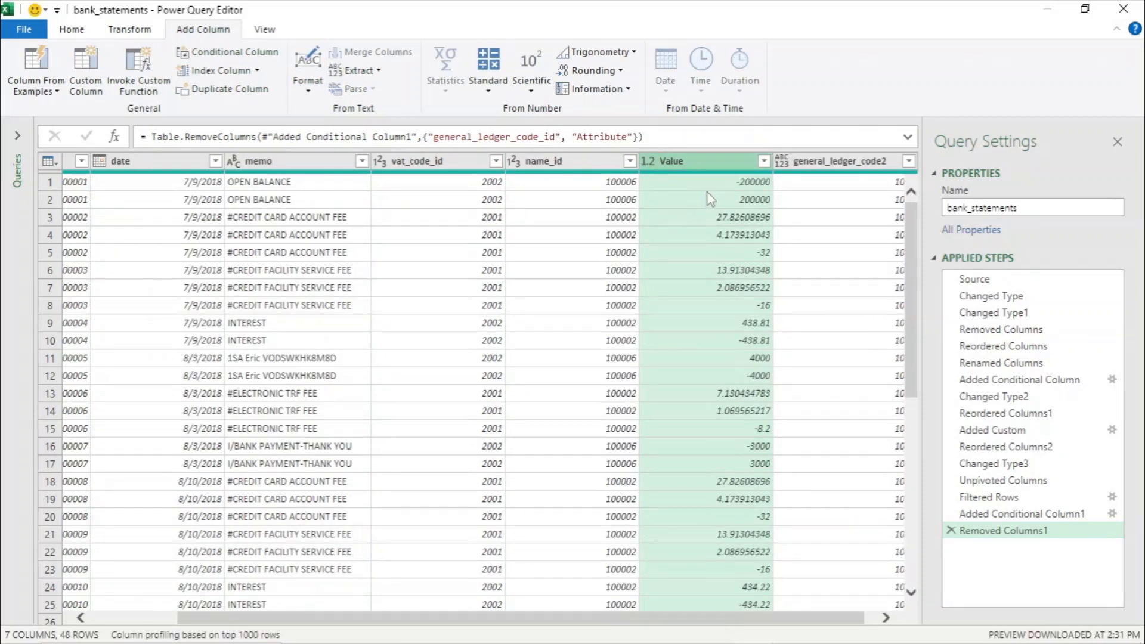
- Rename the general_ledger_code2 column to general_ledger_code_id
{"action": "right_click", "coordinate": [858, 168]}
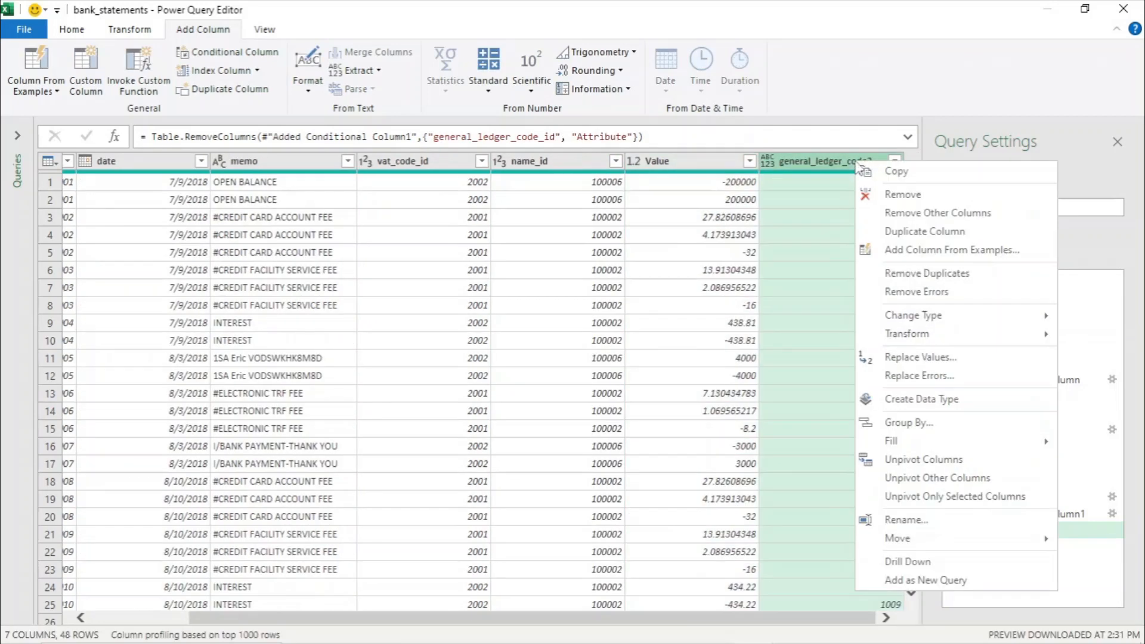
{"action": "left_click", "coordinate": [904, 517]}
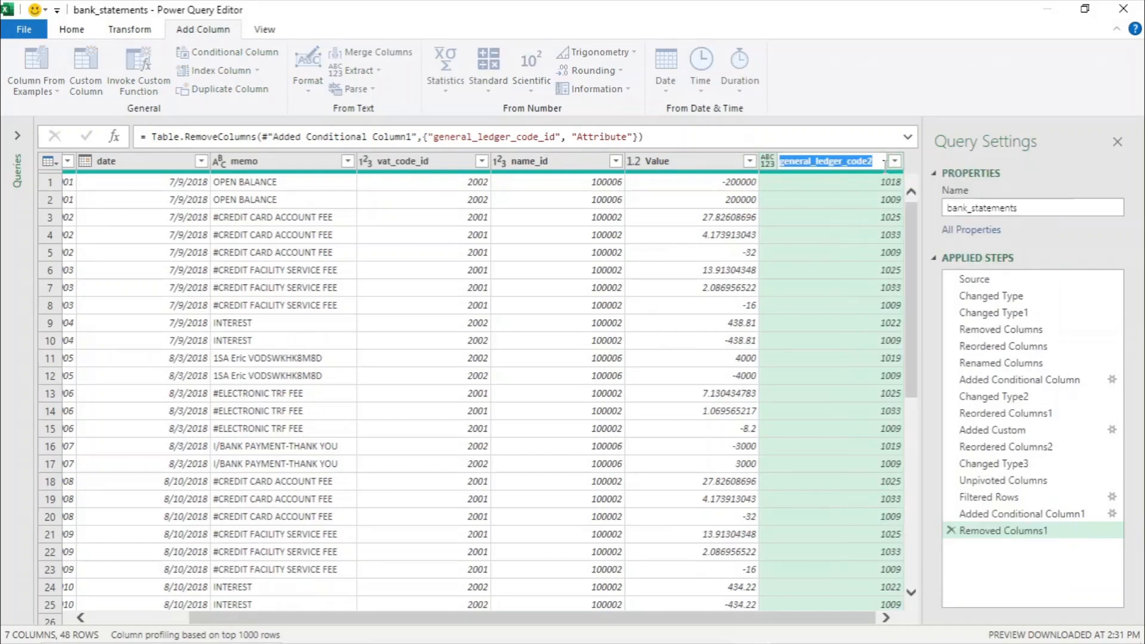
{"action": "left_click", "coordinate": [879, 163]}
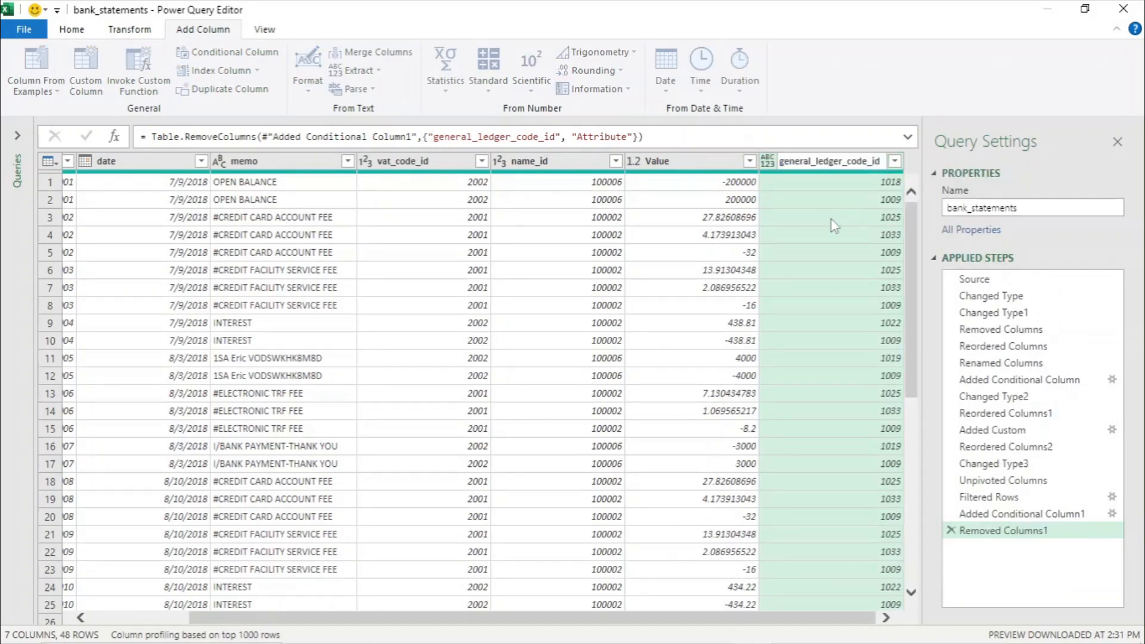
{"action": "key", "text": "Return"}
- Change general_ledger_code_id to Whole Number and move it between memo and vat_code_id
{"action": "right_click", "coordinate": [805, 166]}
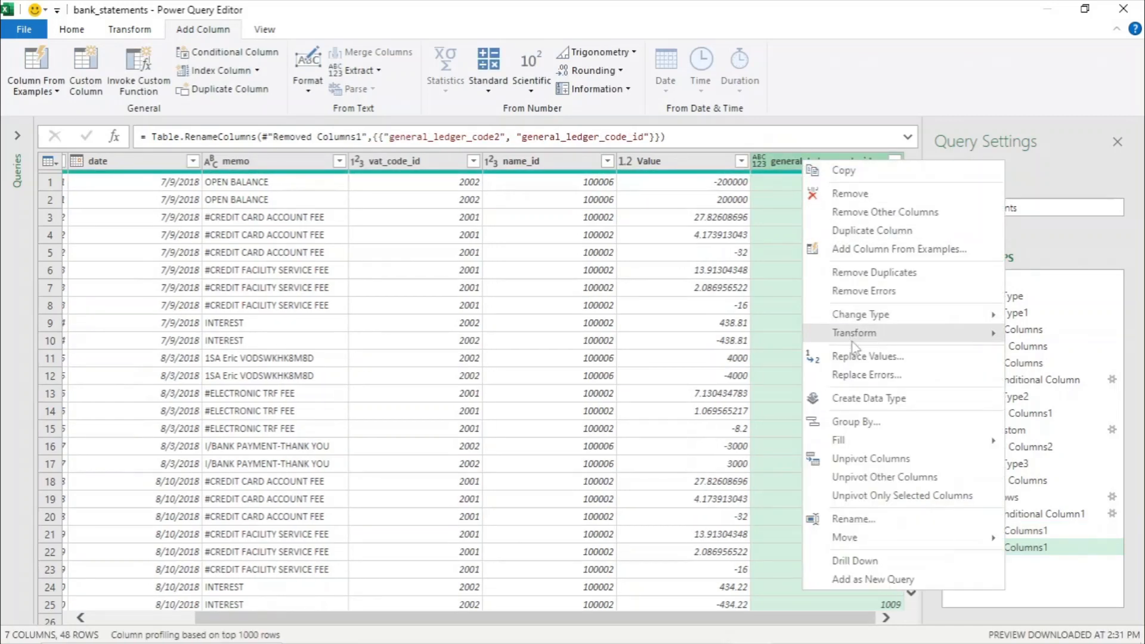
{"action": "mouse_move", "coordinate": [871, 316]}
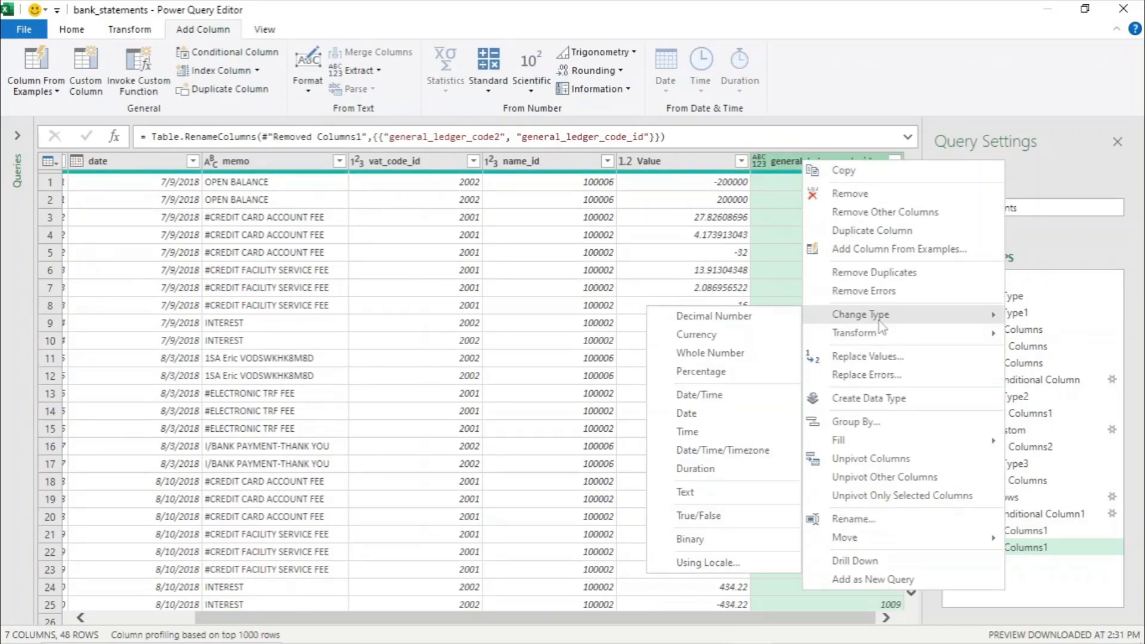
{"action": "left_click", "coordinate": [720, 353]}
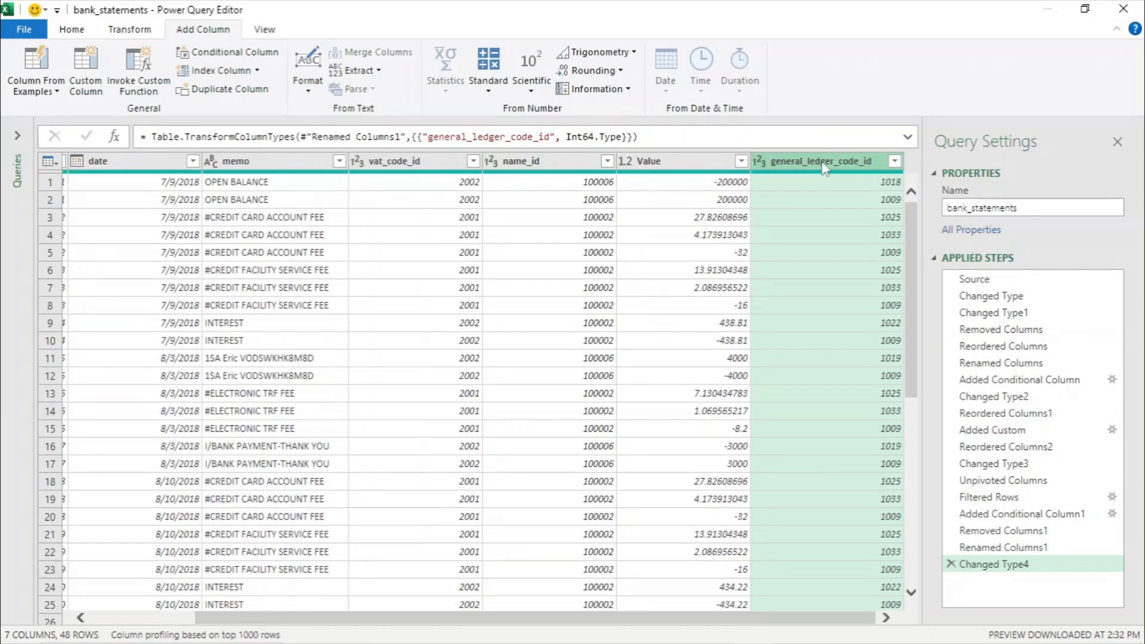
{"action": "left_click_drag", "start_coordinate": [826, 165], "coordinate": [422, 154]}
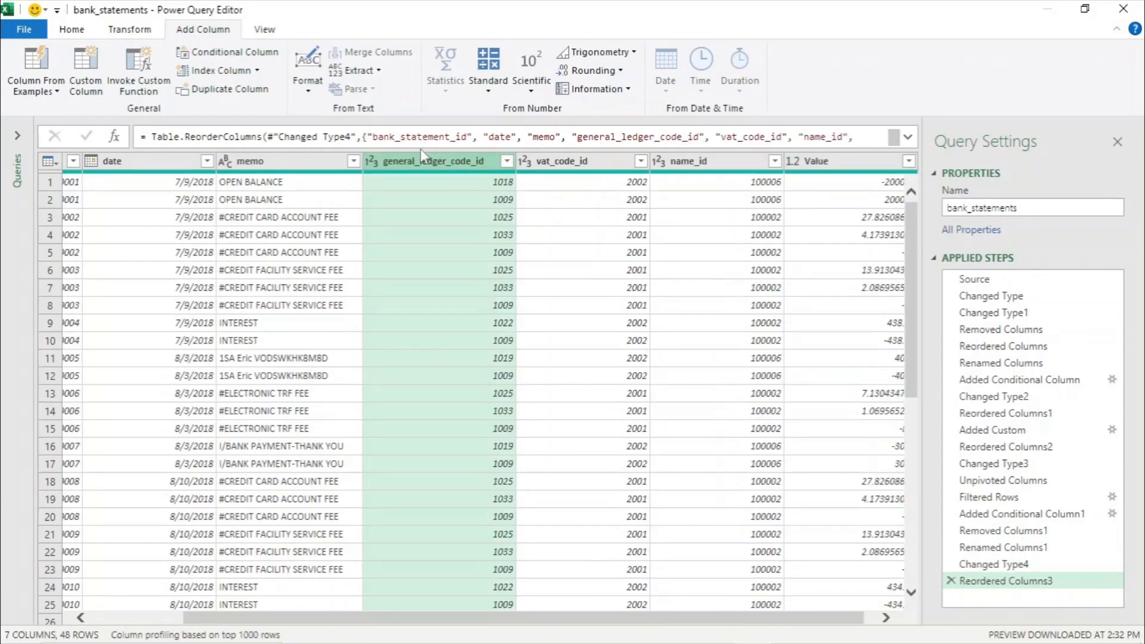
- Rename the Value column to amount
{"action": "left_click_drag", "start_coordinate": [534, 617], "coordinate": [662, 637]}
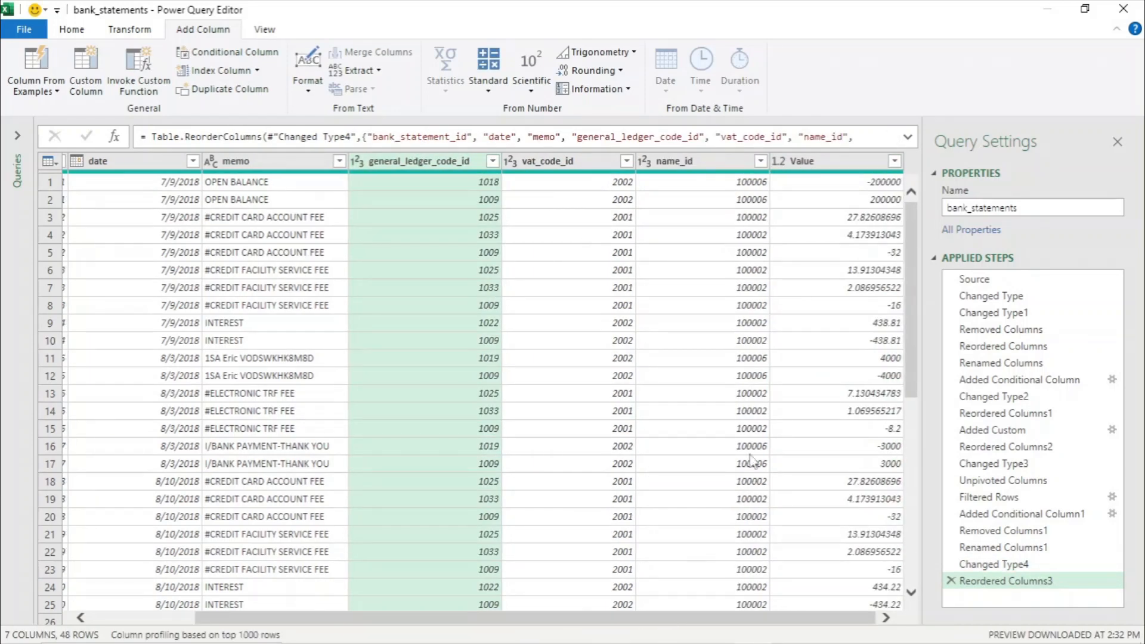
{"action": "right_click", "coordinate": [818, 166]}
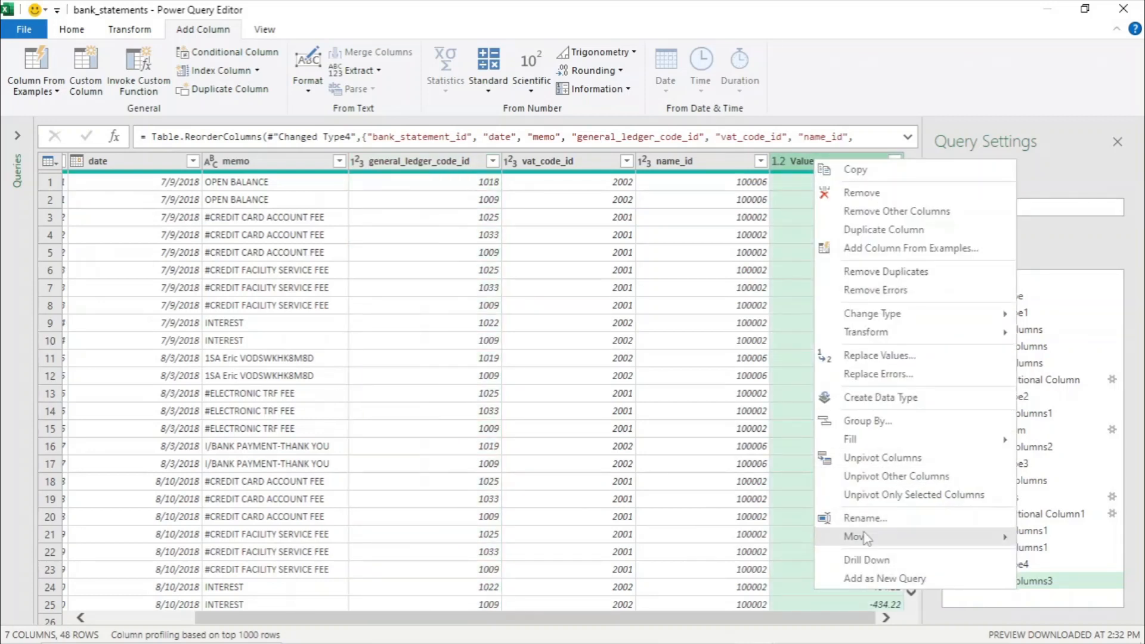
{"action": "key", "text": "Escape"}
{"action": "type", "text": "amount"}
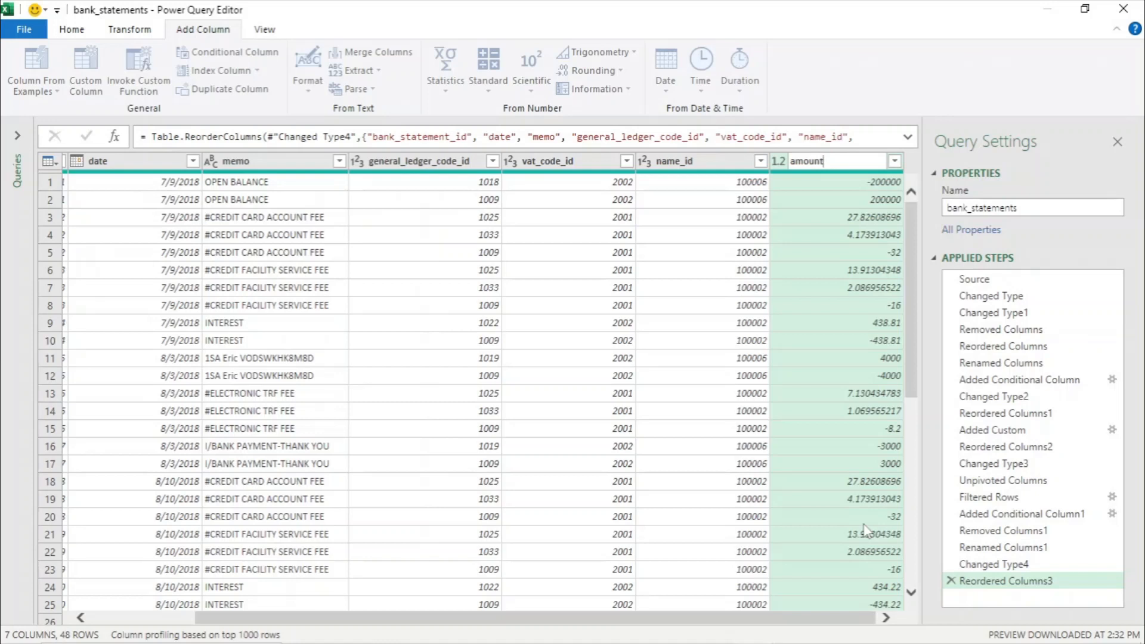
{"action": "key", "text": "Return"}
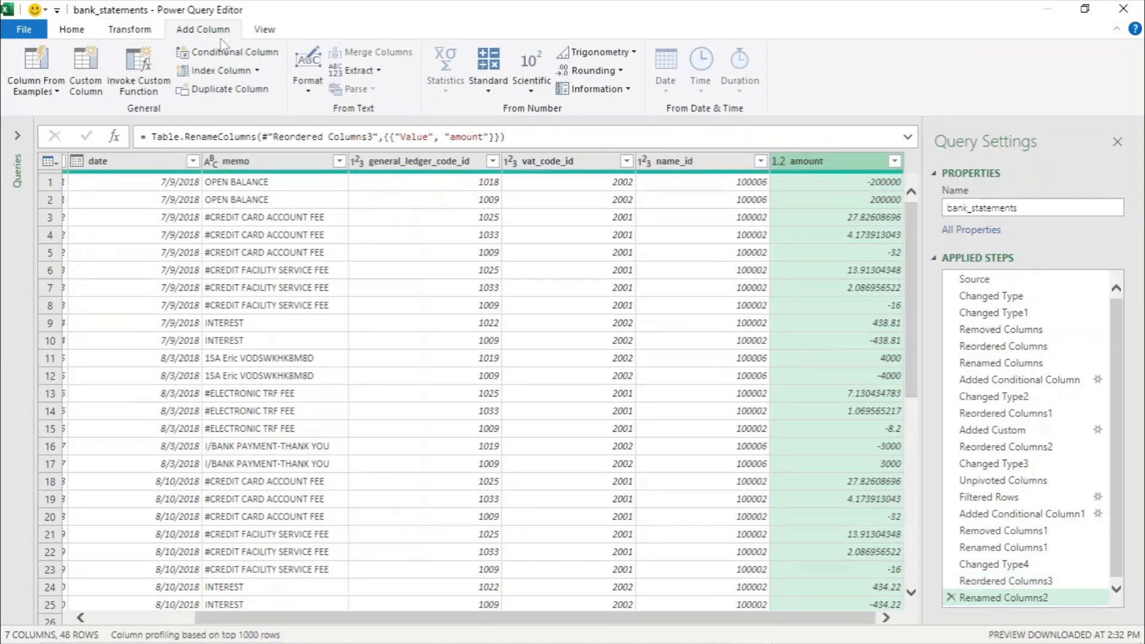
- Review the query's M code in the Advanced Editor without changing it
{"action": "left_click", "coordinate": [77, 35]}
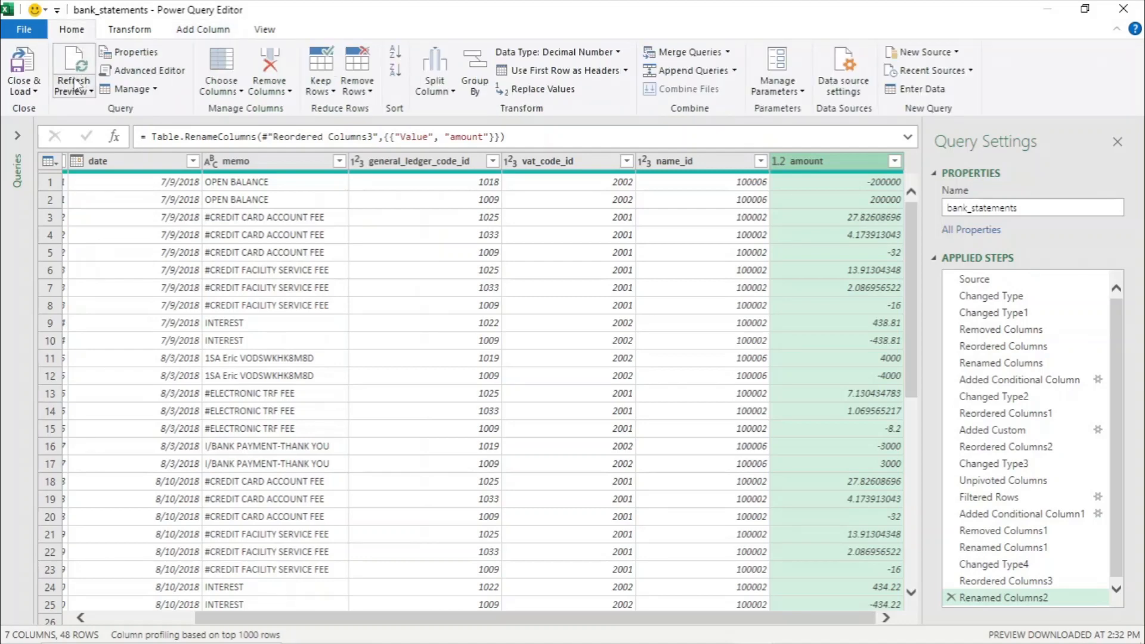
{"action": "left_click", "coordinate": [142, 71]}
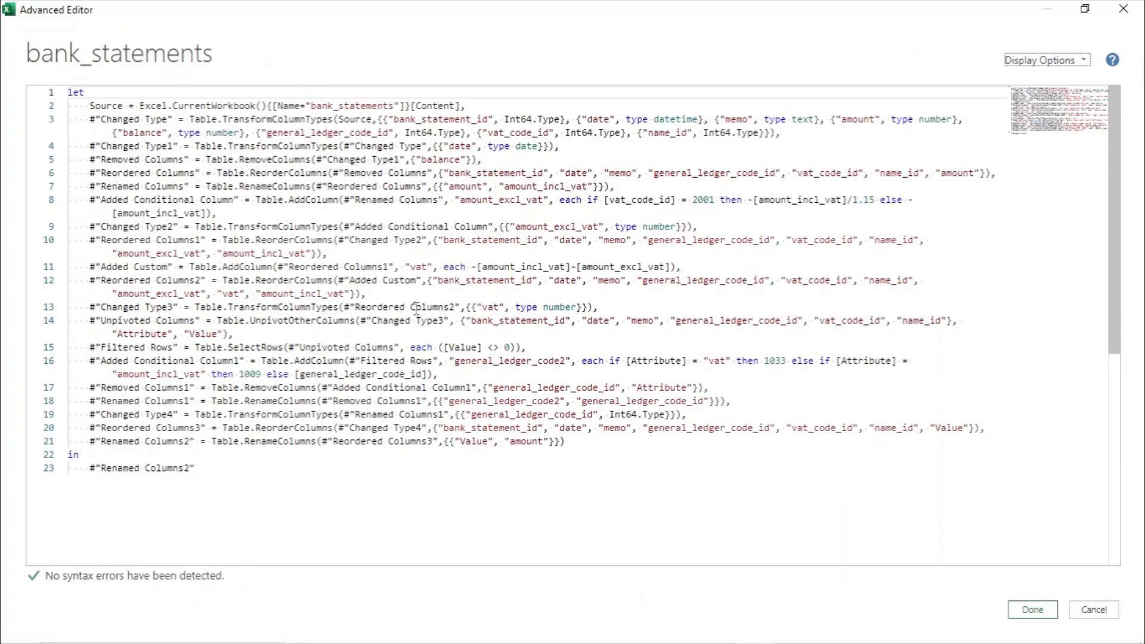
{"action": "left_click", "coordinate": [1090, 607]}
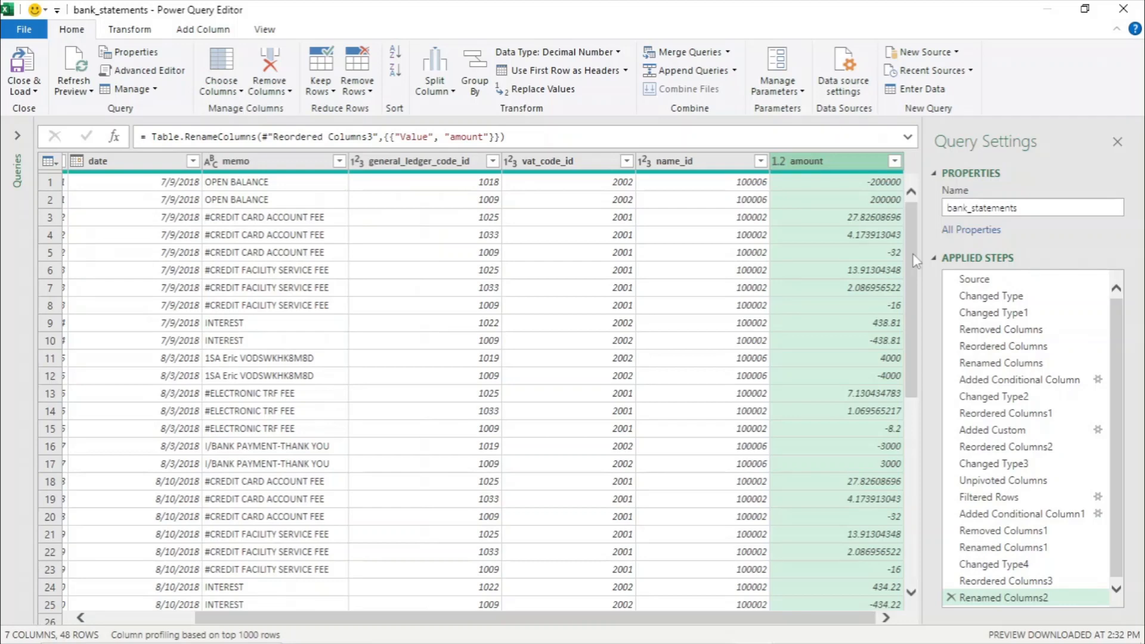
- Close and load the query, choosing Only Create Connection
{"action": "left_click", "coordinate": [35, 92]}
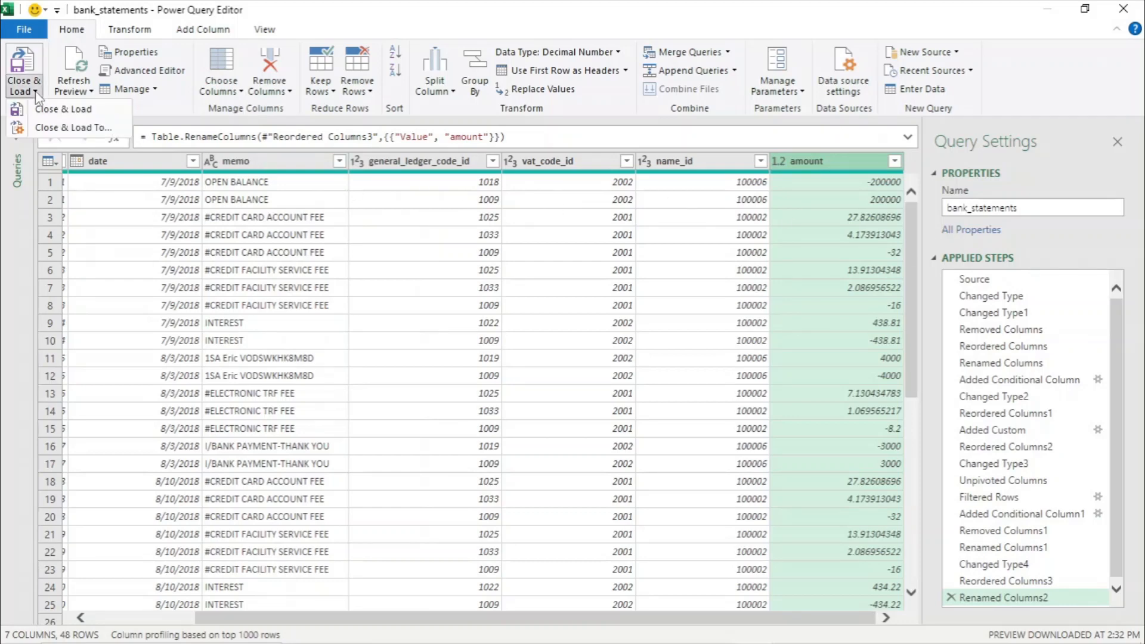
{"action": "left_click", "coordinate": [42, 109]}
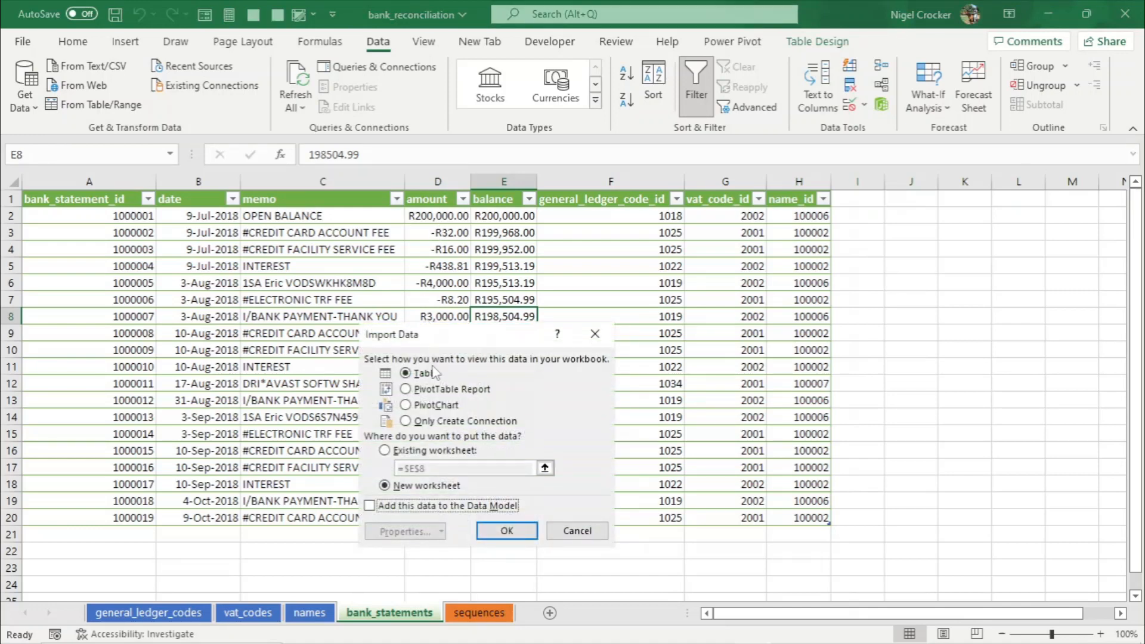
{"action": "left_click", "coordinate": [412, 421]}
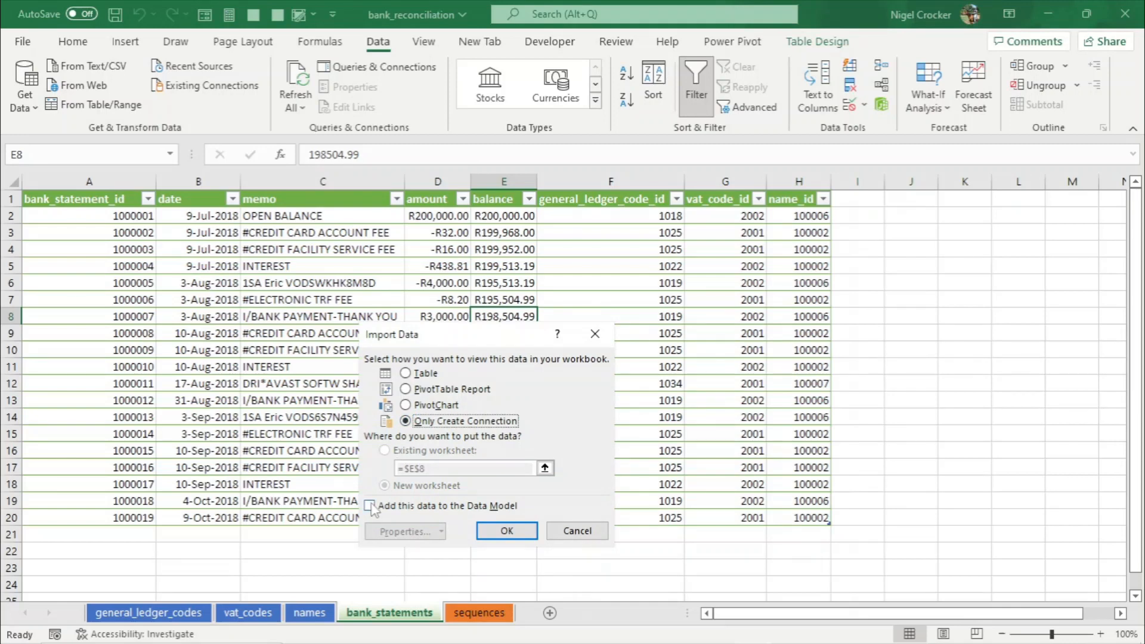
{"action": "left_click", "coordinate": [510, 530]}
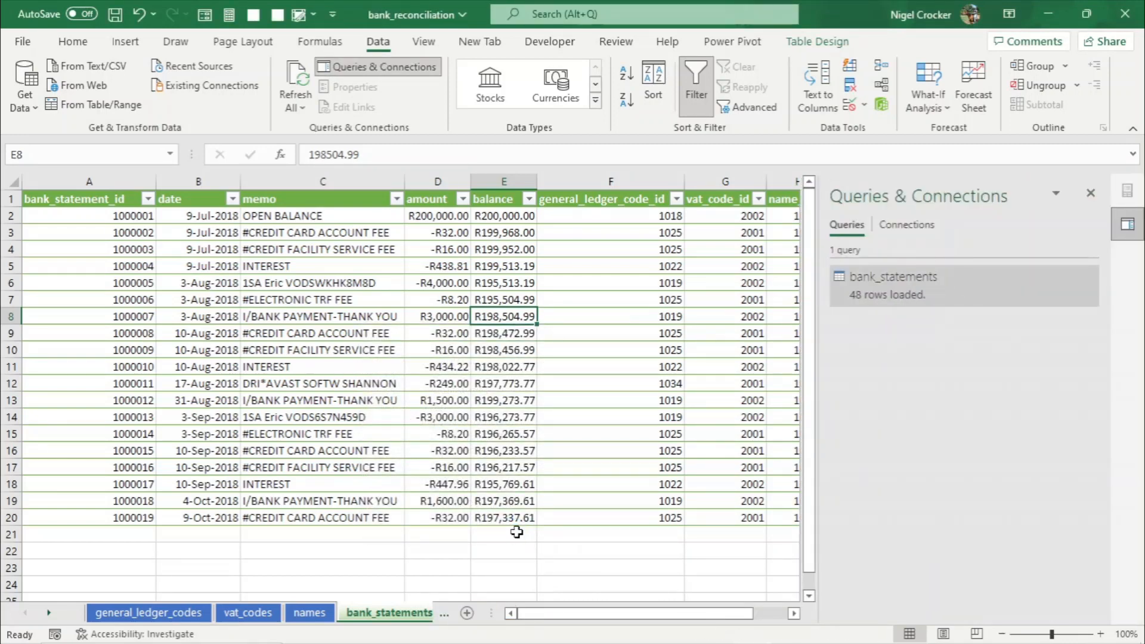
- Open the Power Pivot data model and switch to Diagram View
{"action": "left_click", "coordinate": [1095, 193]}
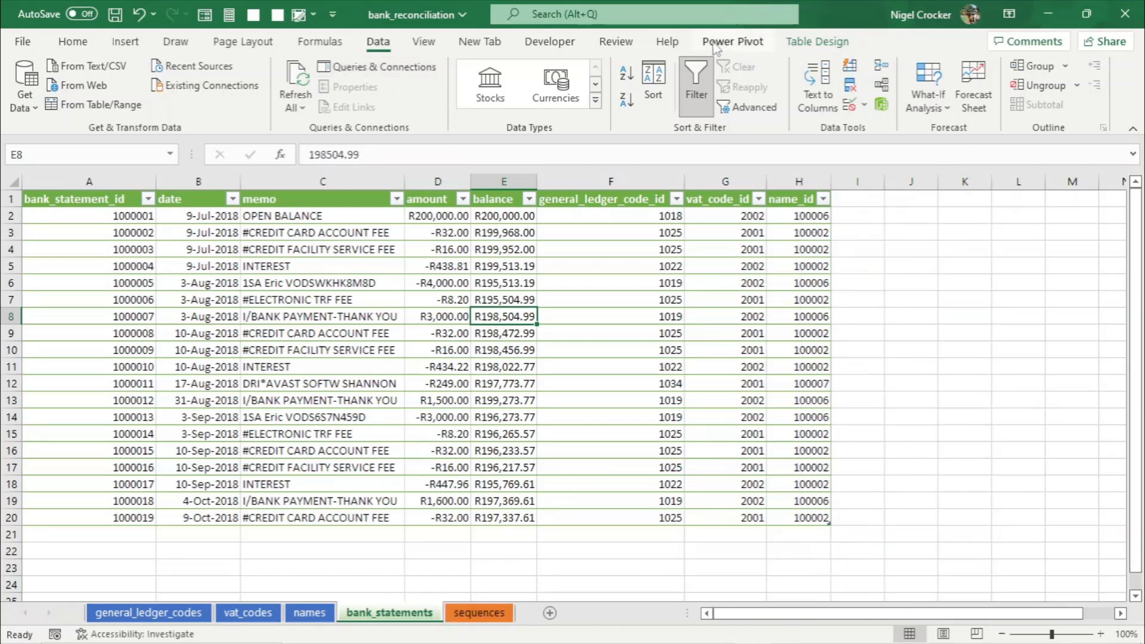
{"action": "left_click", "coordinate": [739, 44]}
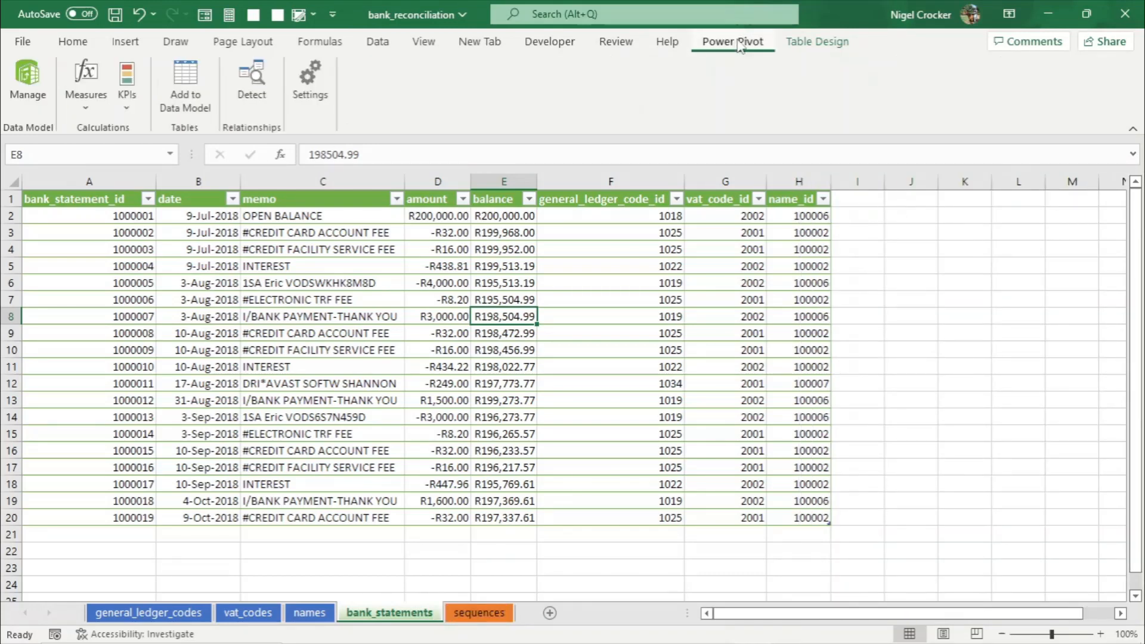
{"action": "left_click", "coordinate": [28, 75]}
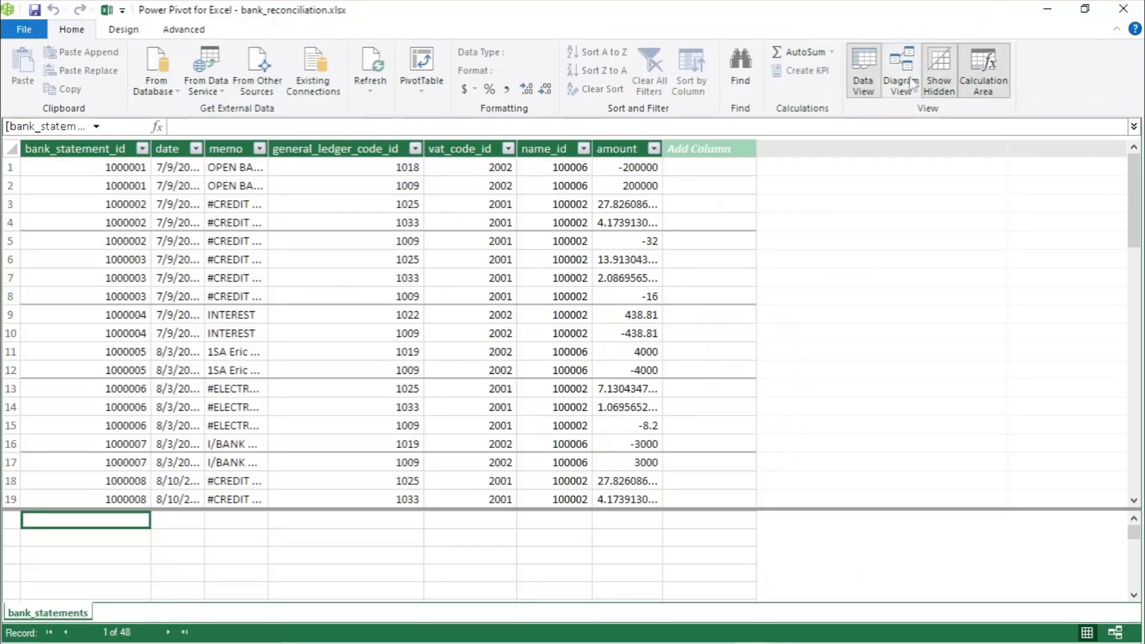
{"action": "left_click", "coordinate": [908, 82]}
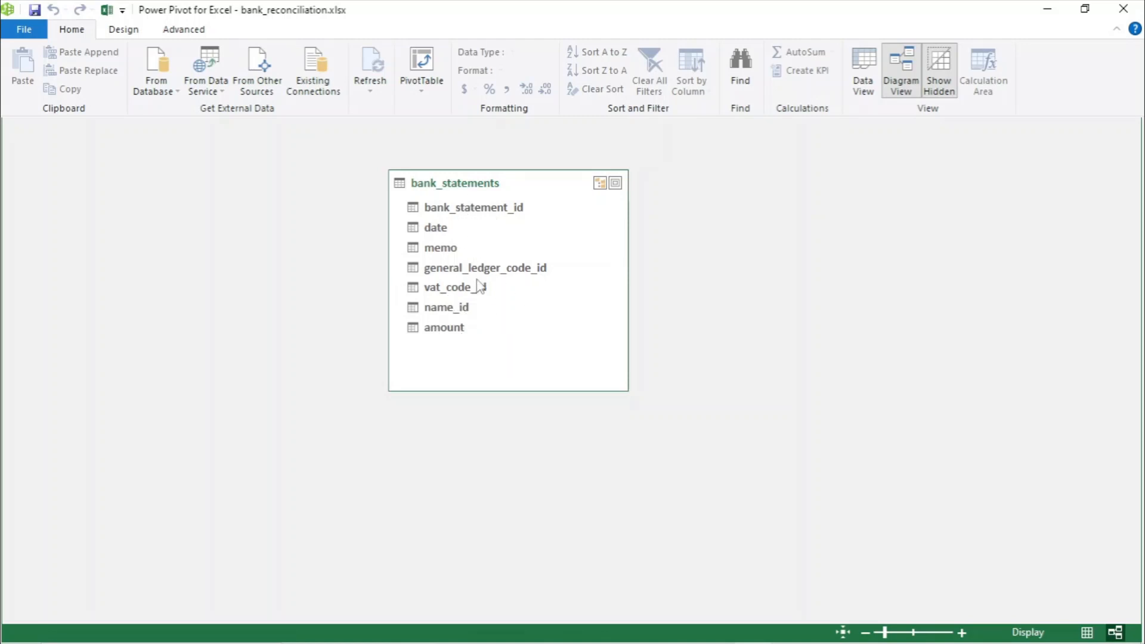
- Close Power Pivot and add the general_ledger_codes worksheet table to the data model
{"action": "left_click", "coordinate": [1123, 9]}
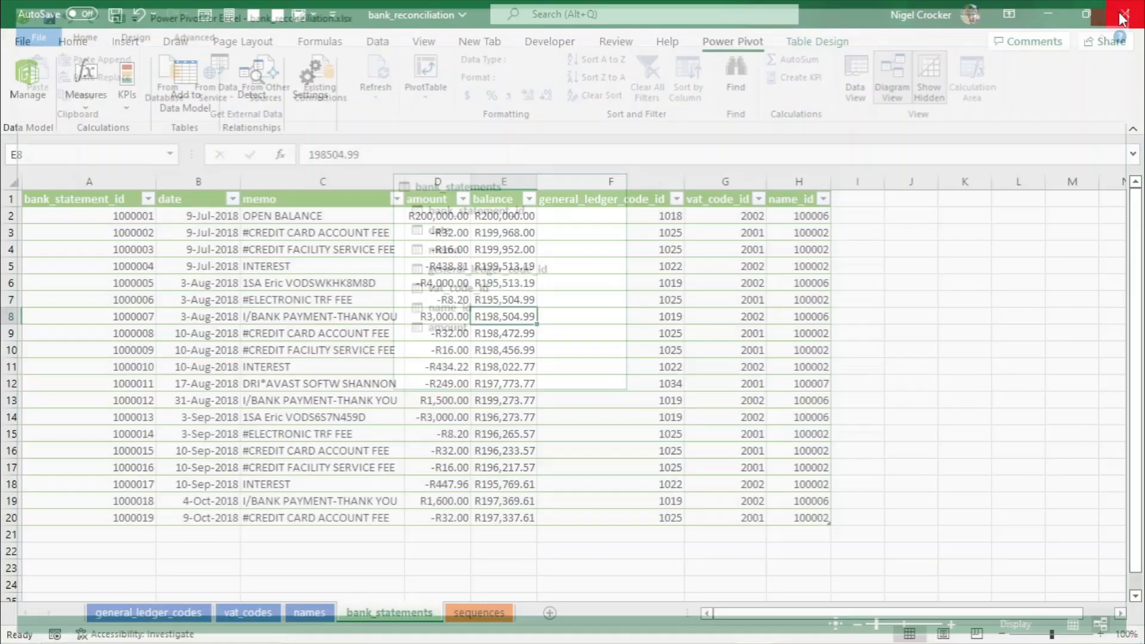
{"action": "left_click", "coordinate": [176, 617]}
{"action": "left_click", "coordinate": [245, 619]}
{"action": "left_click", "coordinate": [325, 618]}
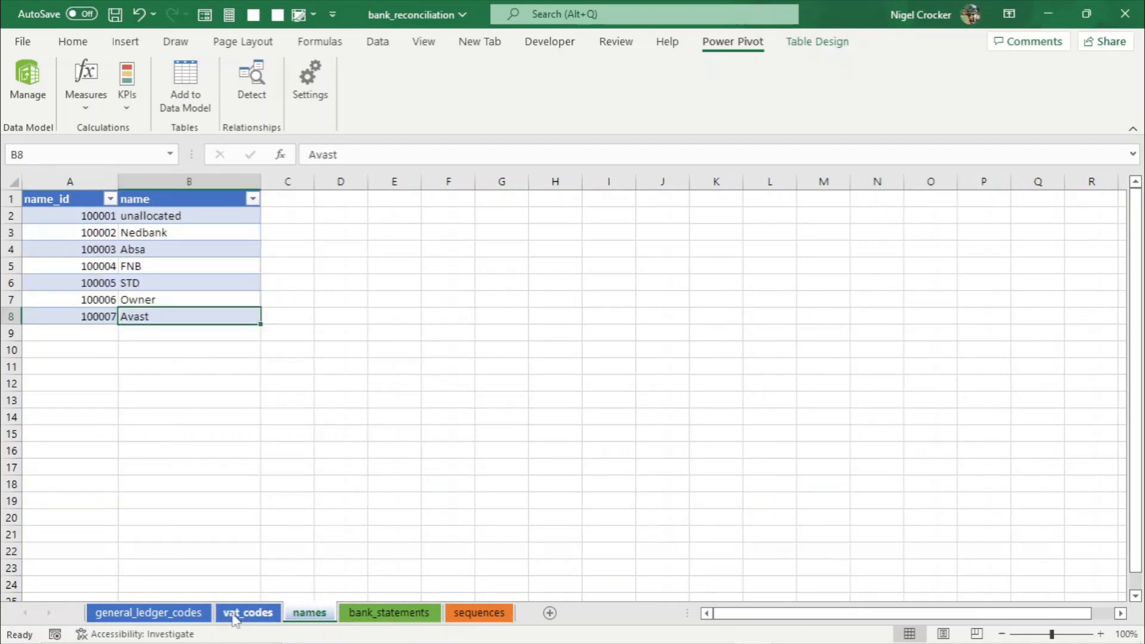
{"action": "left_click", "coordinate": [188, 616]}
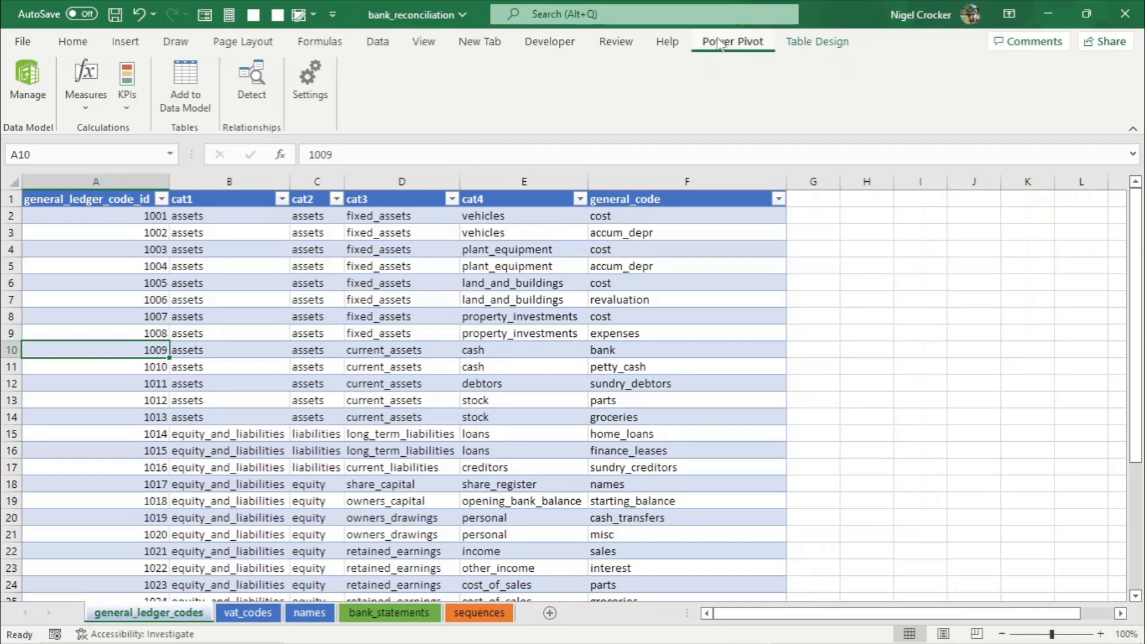
{"action": "left_click", "coordinate": [197, 68]}
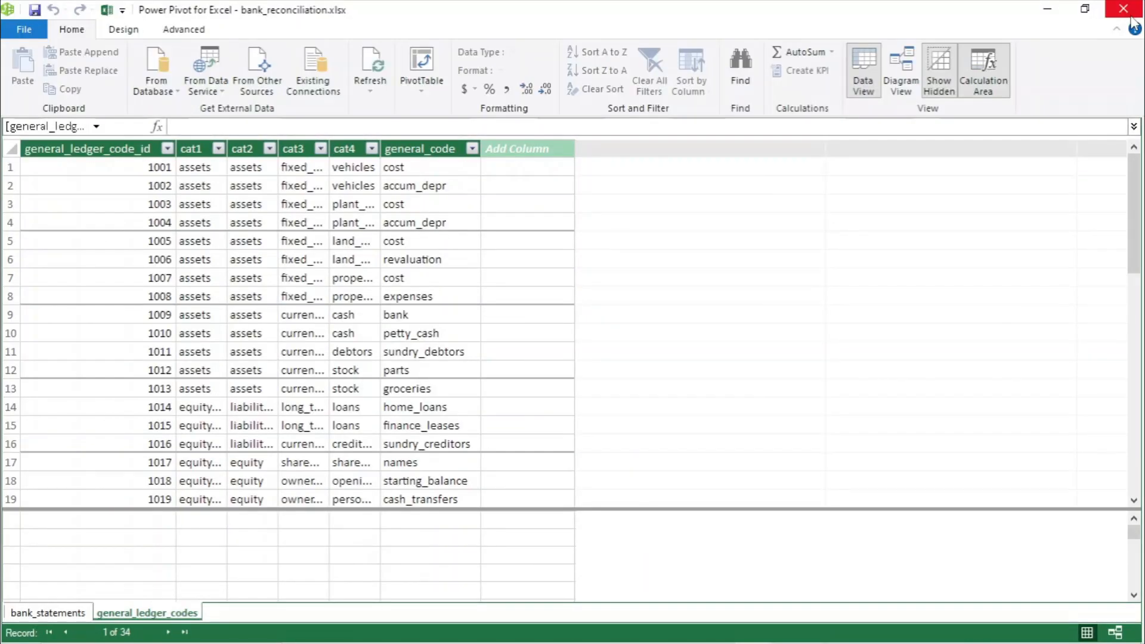
- Add the vat_codes worksheet table to the data model
{"action": "left_click", "coordinate": [1124, 8]}
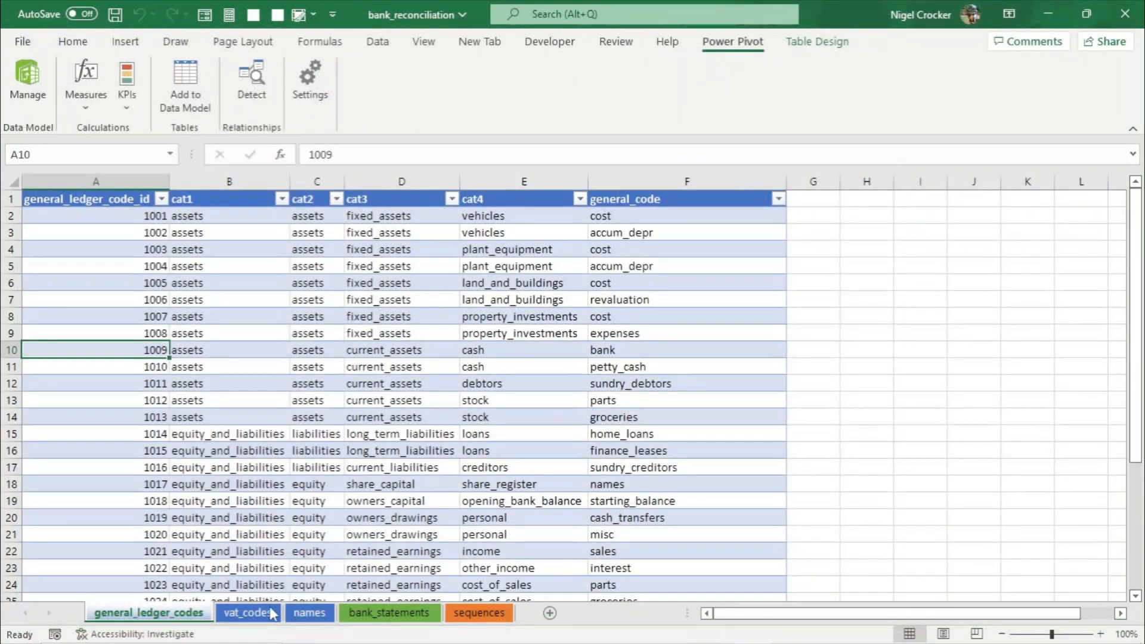
{"action": "left_click", "coordinate": [249, 613]}
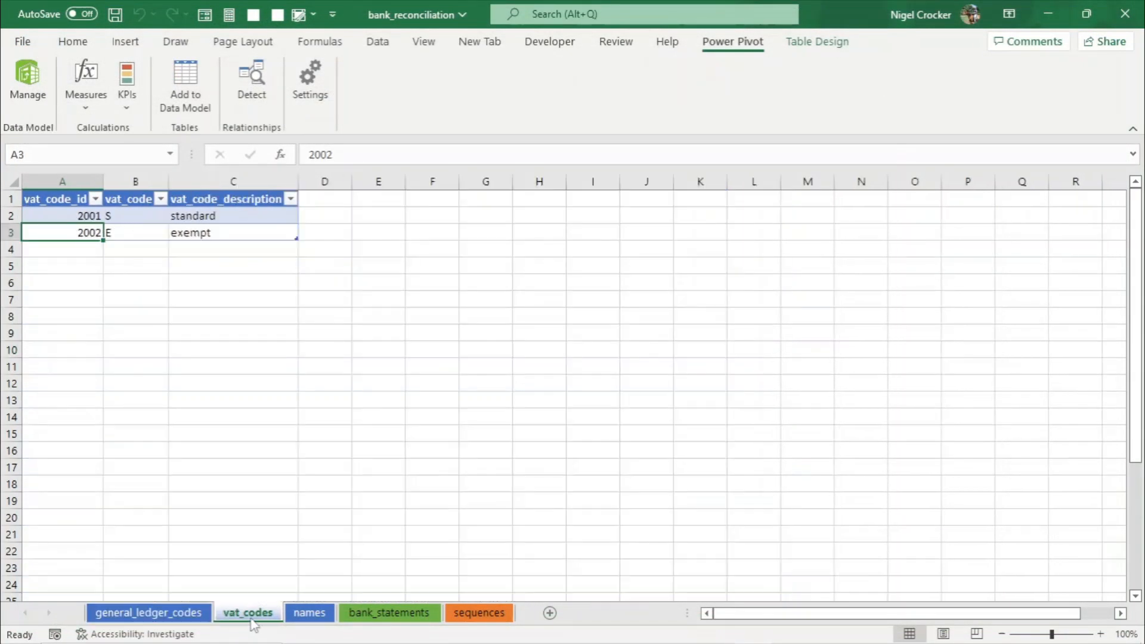
{"action": "left_click", "coordinate": [182, 98]}
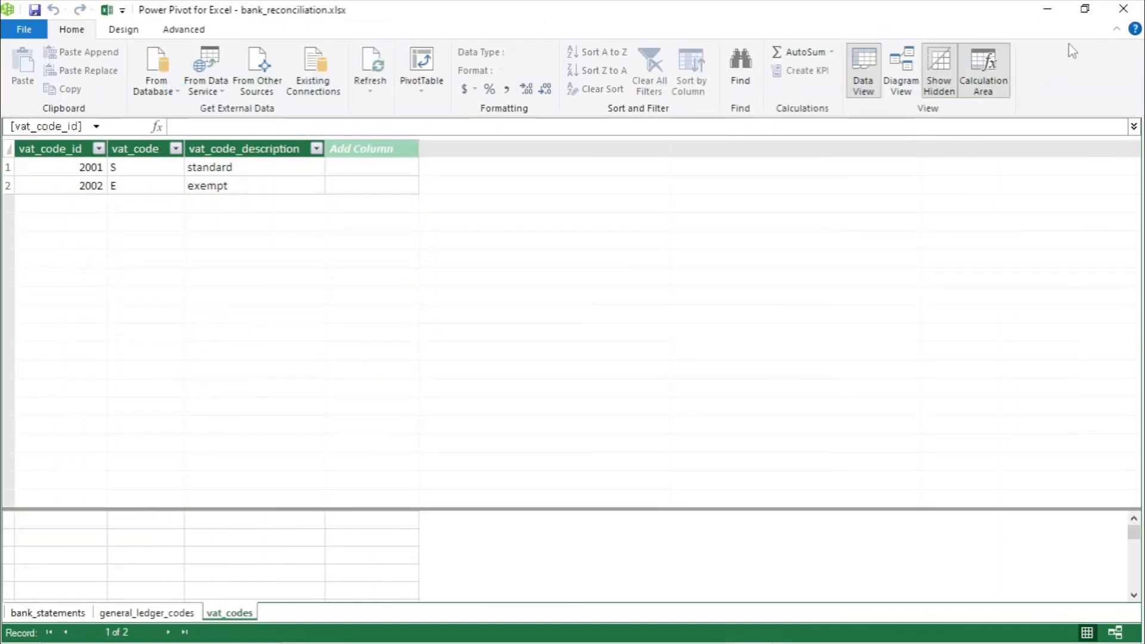
- Add the names worksheet table to the data model
{"action": "left_click", "coordinate": [1123, 8]}
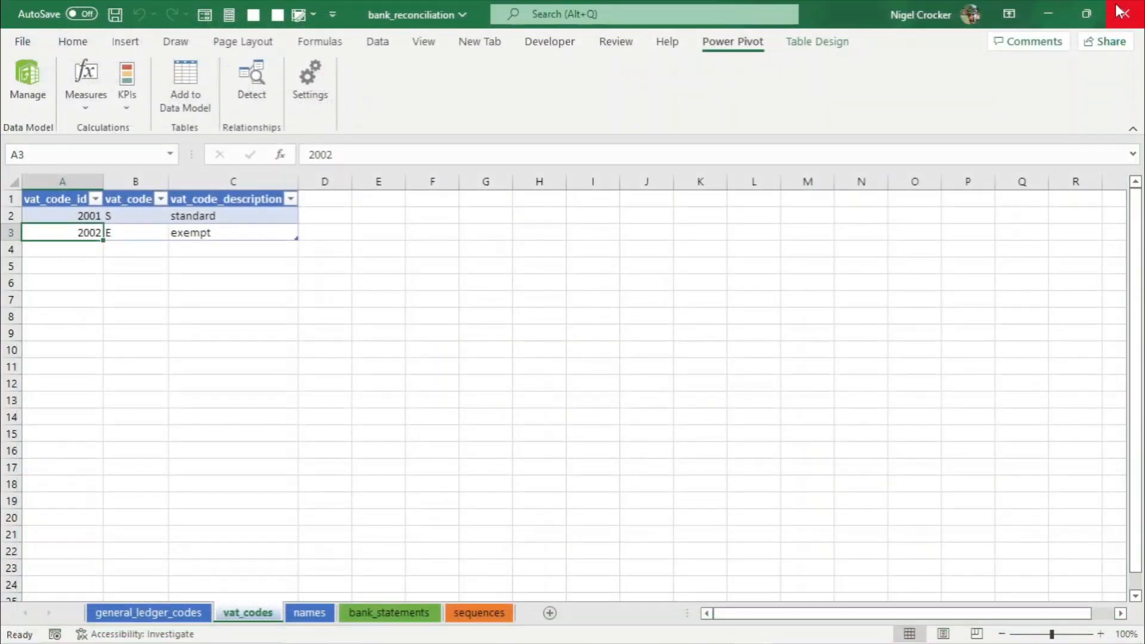
{"action": "left_click", "coordinate": [314, 615]}
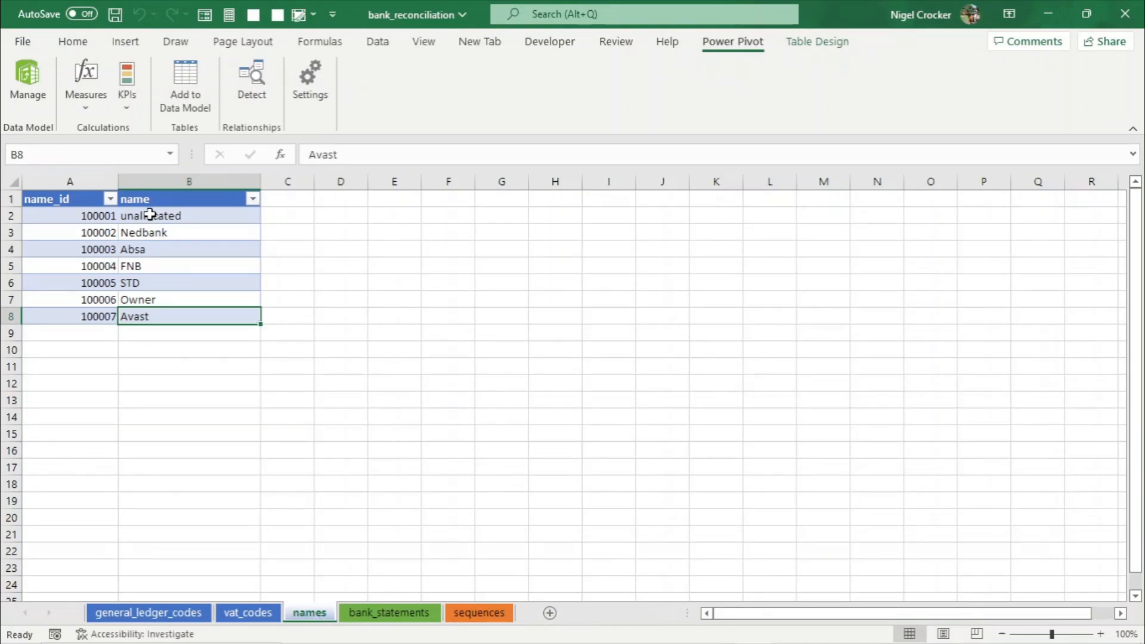
{"action": "left_click", "coordinate": [173, 270]}
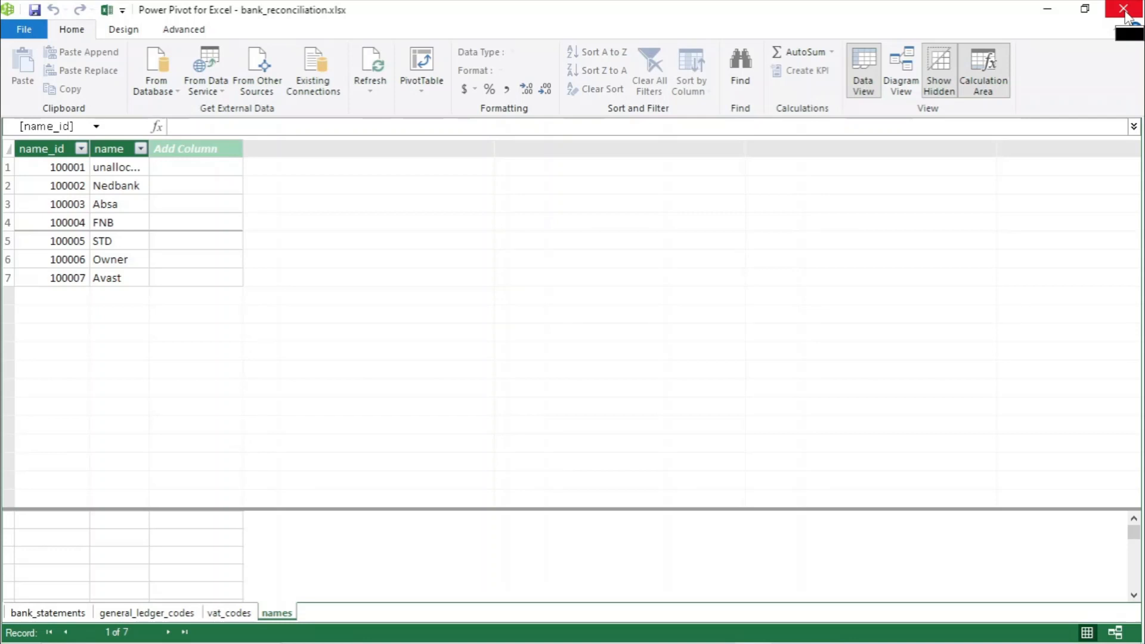
- In Diagram View, enlarge the general_ledger_codes table box so all its columns show
{"action": "left_click", "coordinate": [907, 80]}
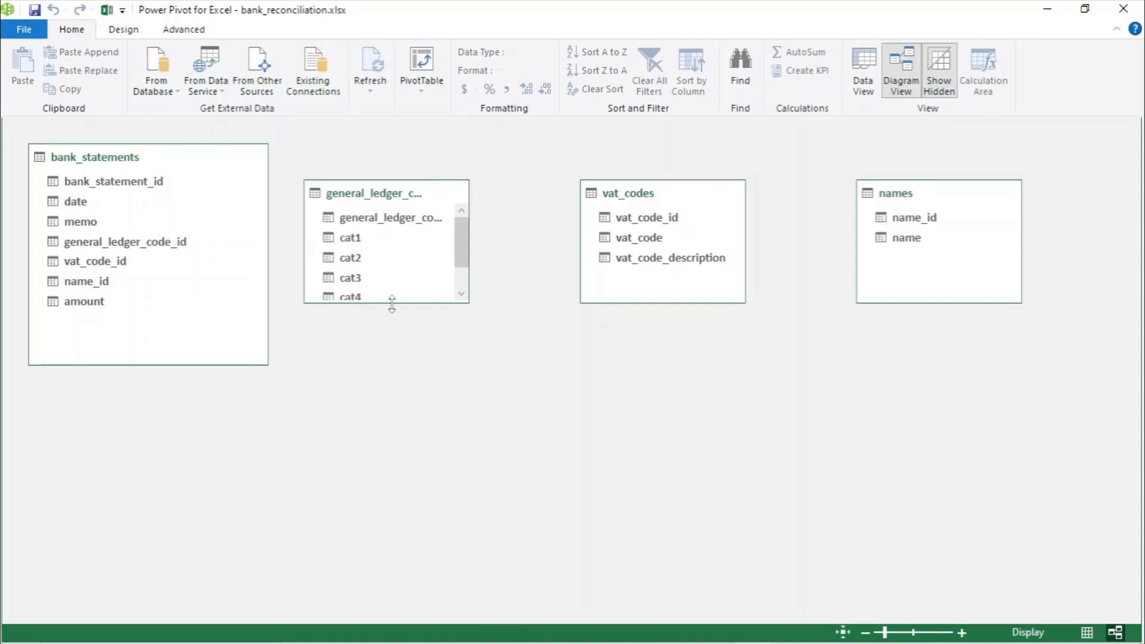
{"action": "left_click_drag", "start_coordinate": [391, 303], "coordinate": [394, 359]}
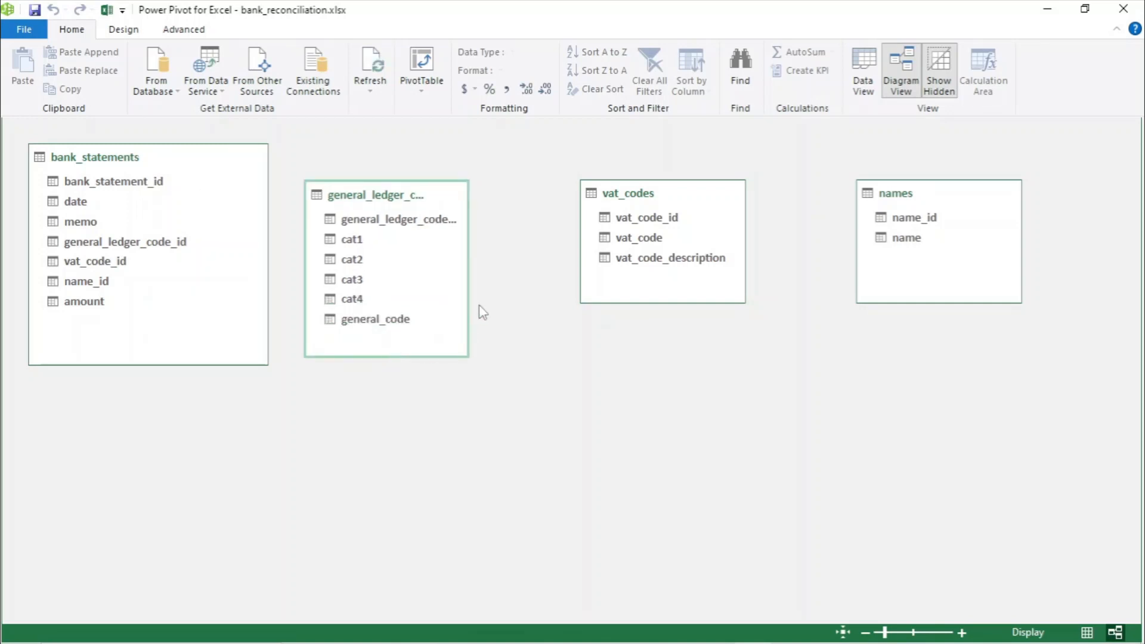
{"action": "left_click_drag", "start_coordinate": [470, 284], "coordinate": [491, 284]}
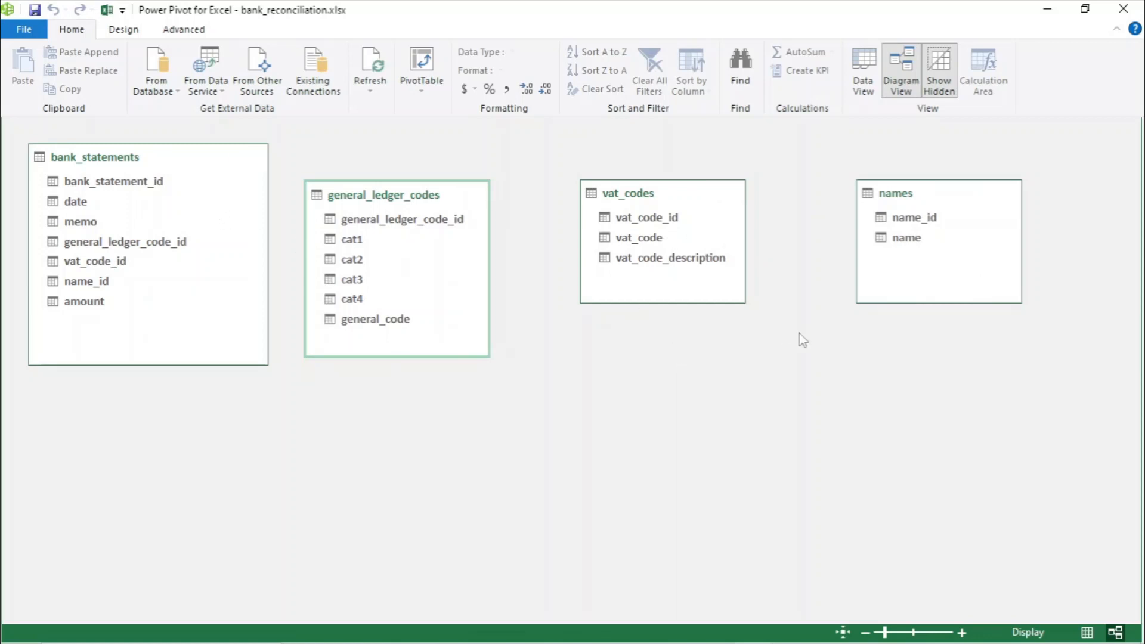
- Rearrange the diagram with bank_statements in the centre and the three lookup tables around it
{"action": "left_click_drag", "start_coordinate": [146, 159], "coordinate": [626, 328]}
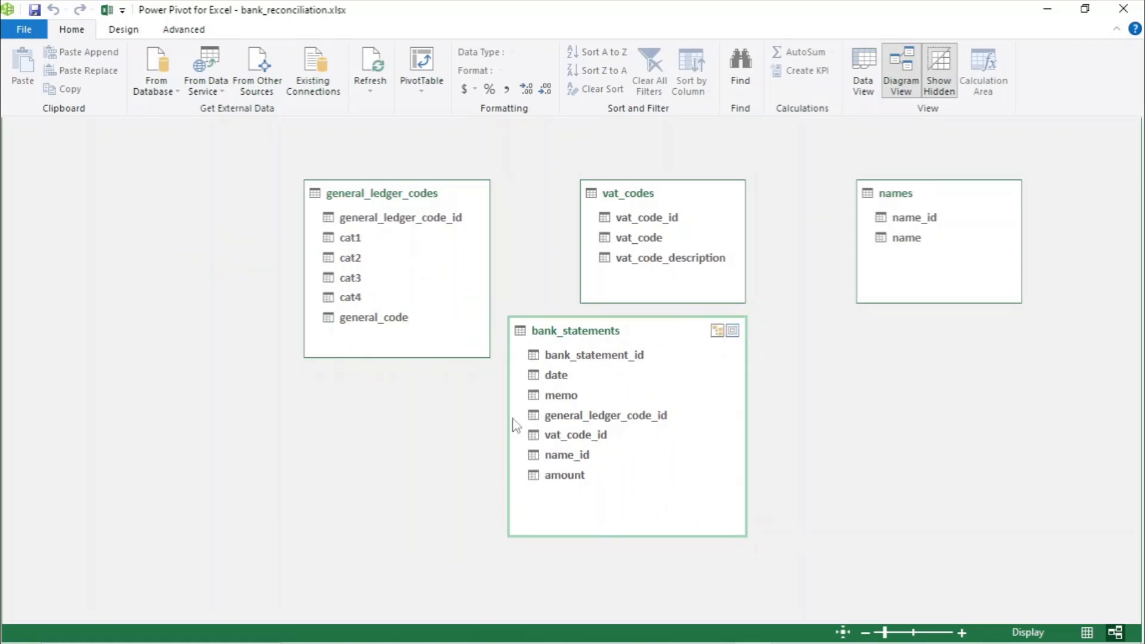
{"action": "left_click_drag", "start_coordinate": [398, 200], "coordinate": [377, 379]}
{"action": "left_click_drag", "start_coordinate": [690, 202], "coordinate": [597, 167]}
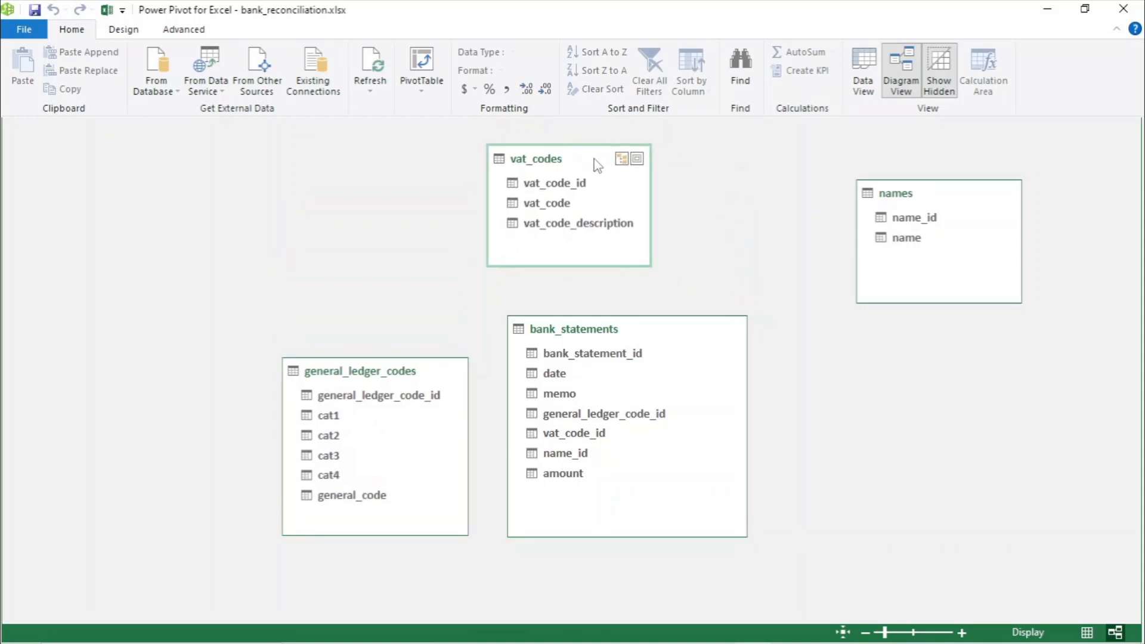
{"action": "left_click_drag", "start_coordinate": [952, 197], "coordinate": [913, 397]}
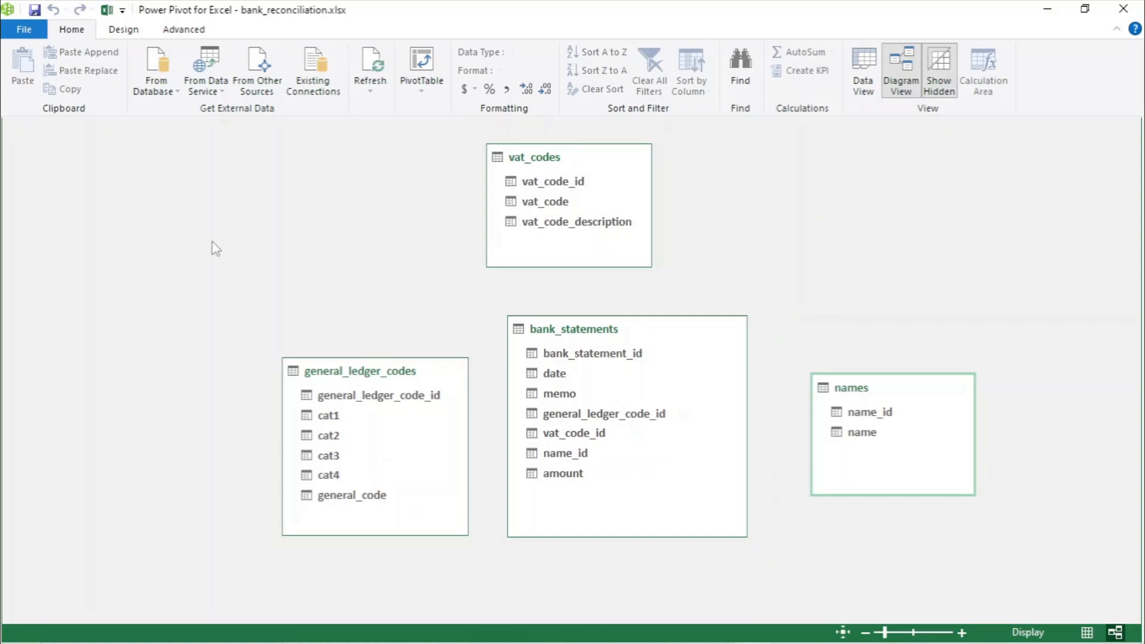
- Try creating a new Calendar date table, then delete it from the data model
{"action": "left_click", "coordinate": [132, 35]}
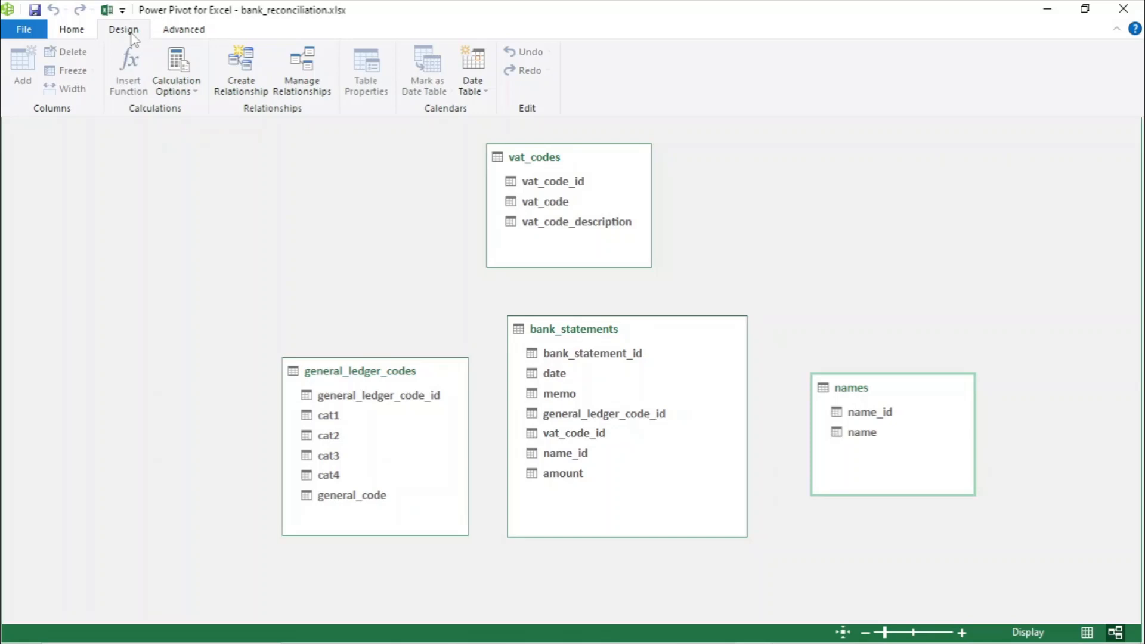
{"action": "left_click", "coordinate": [474, 83]}
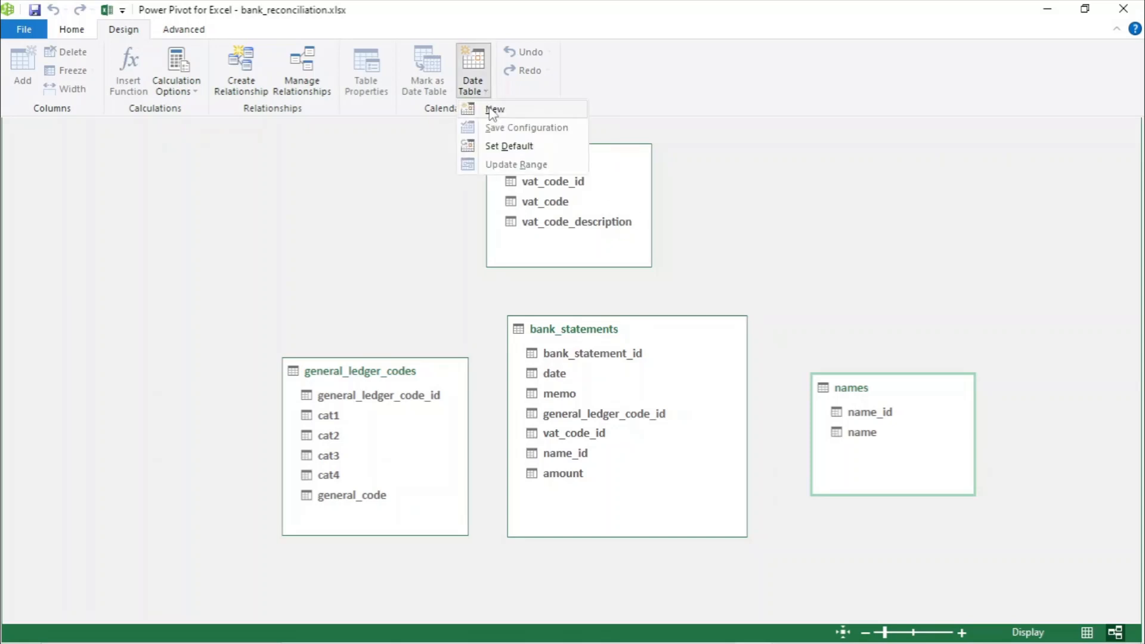
{"action": "left_click", "coordinate": [493, 110]}
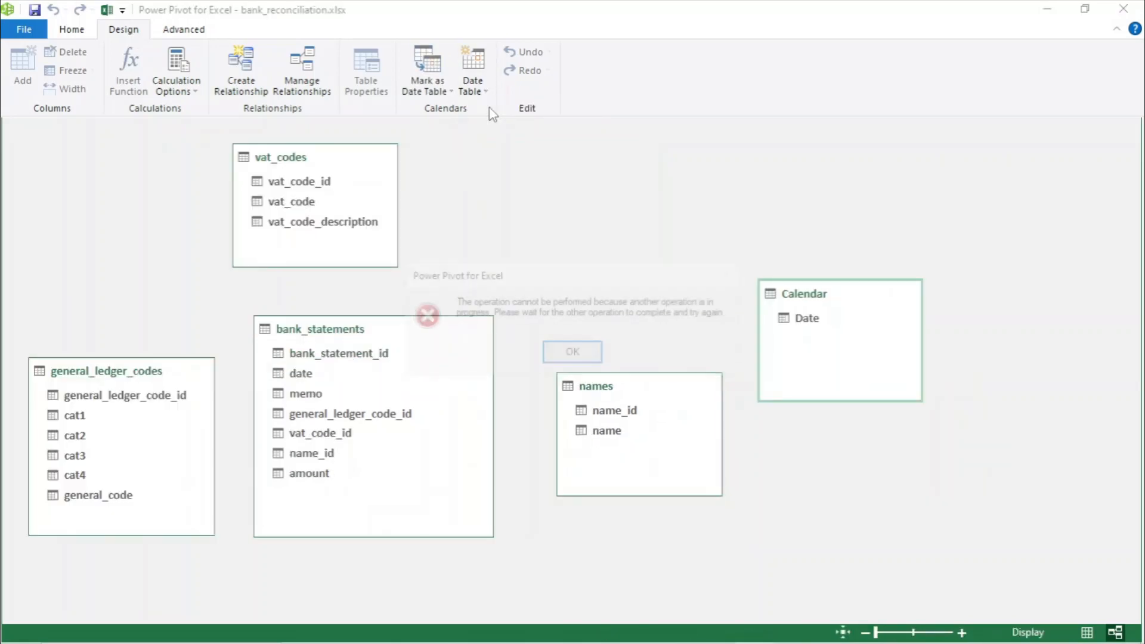
{"action": "left_click", "coordinate": [583, 357]}
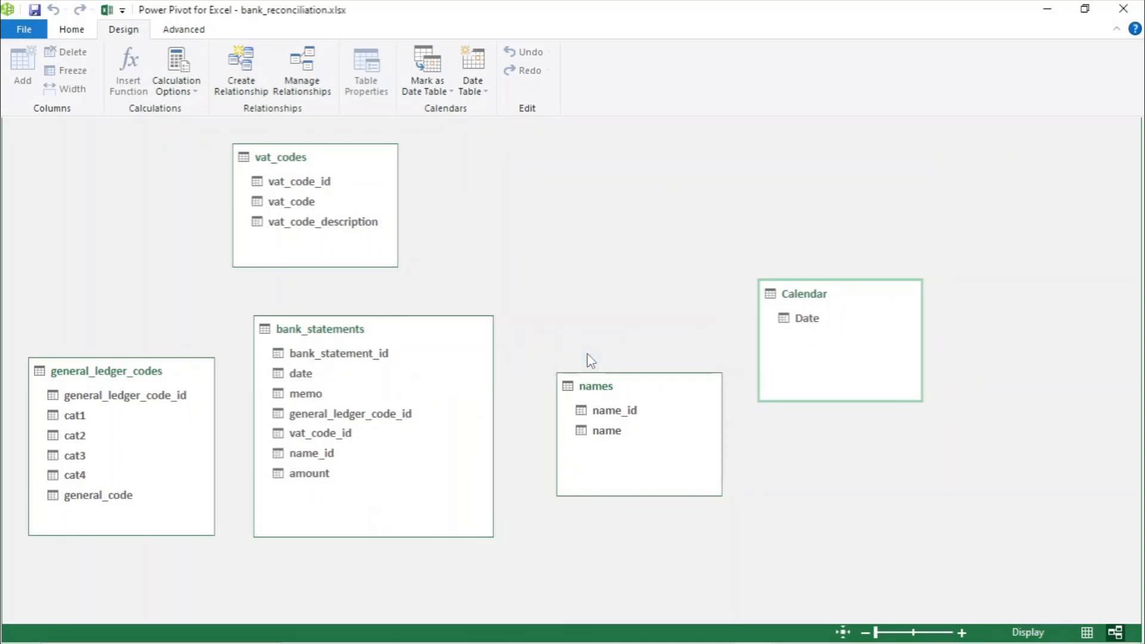
{"action": "mouse_move", "coordinate": [836, 292]}
{"action": "mouse_move", "coordinate": [868, 304]}
{"action": "left_click_drag", "start_coordinate": [864, 298], "coordinate": [132, 160]}
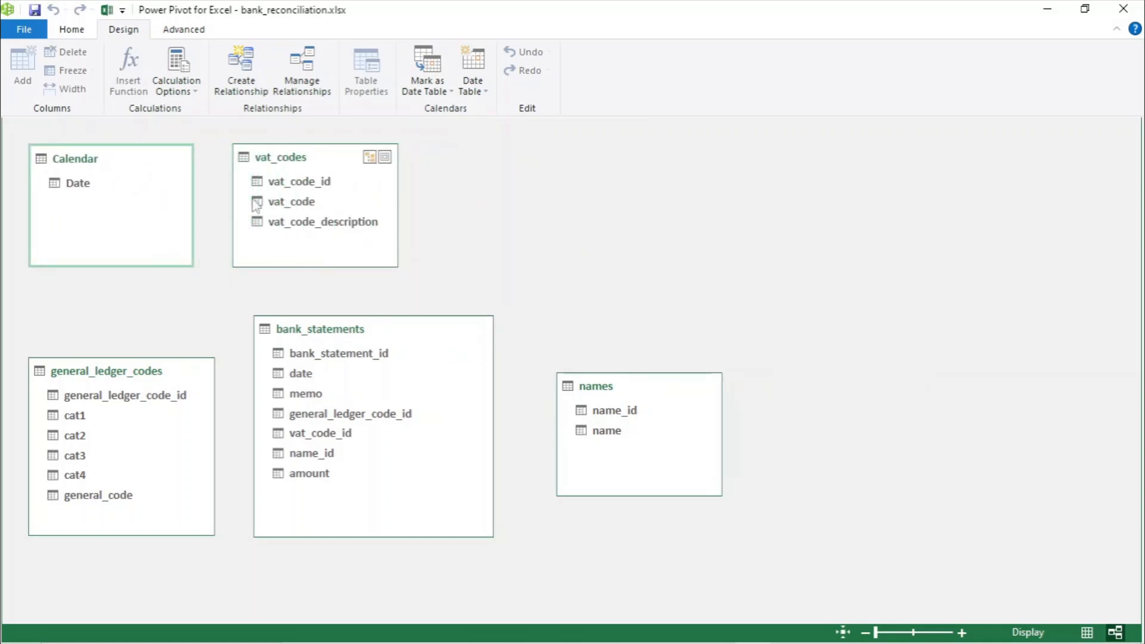
{"action": "right_click", "coordinate": [105, 158]}
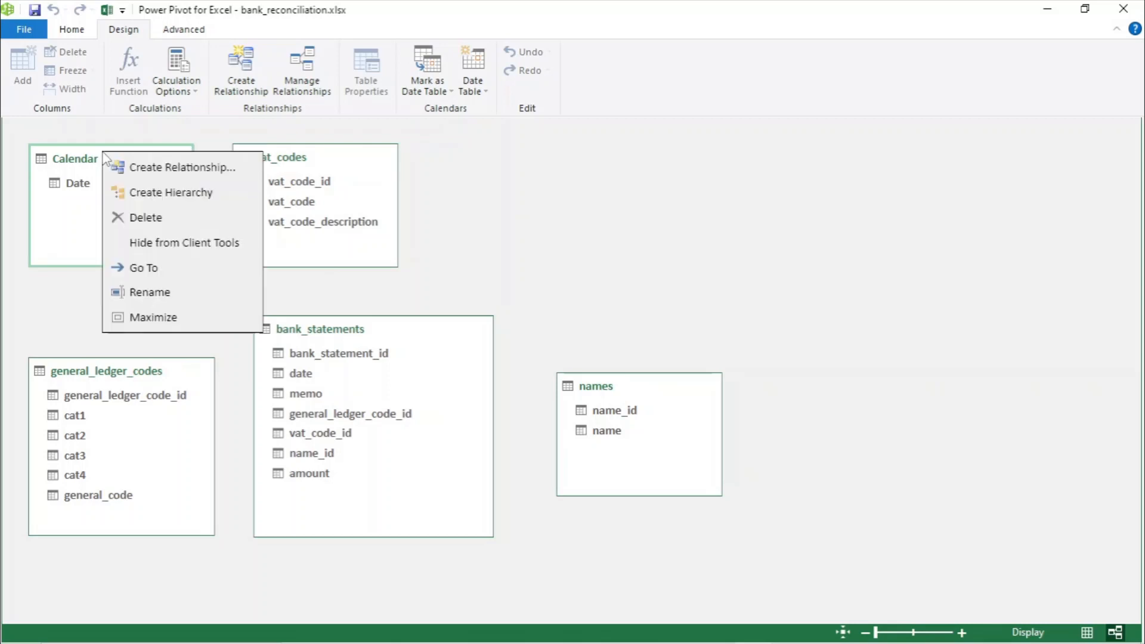
{"action": "left_click", "coordinate": [142, 219]}
{"action": "left_click", "coordinate": [536, 359]}
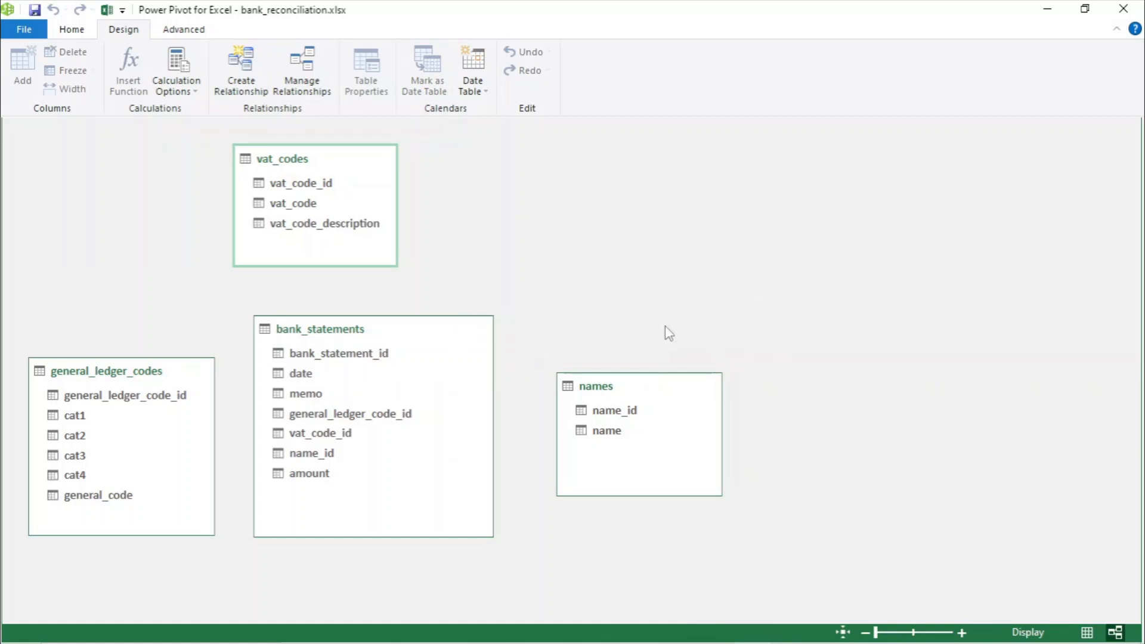
- Open the bank_statements query in the Power Query Editor to review its columns, then close it
{"action": "left_click", "coordinate": [1124, 9]}
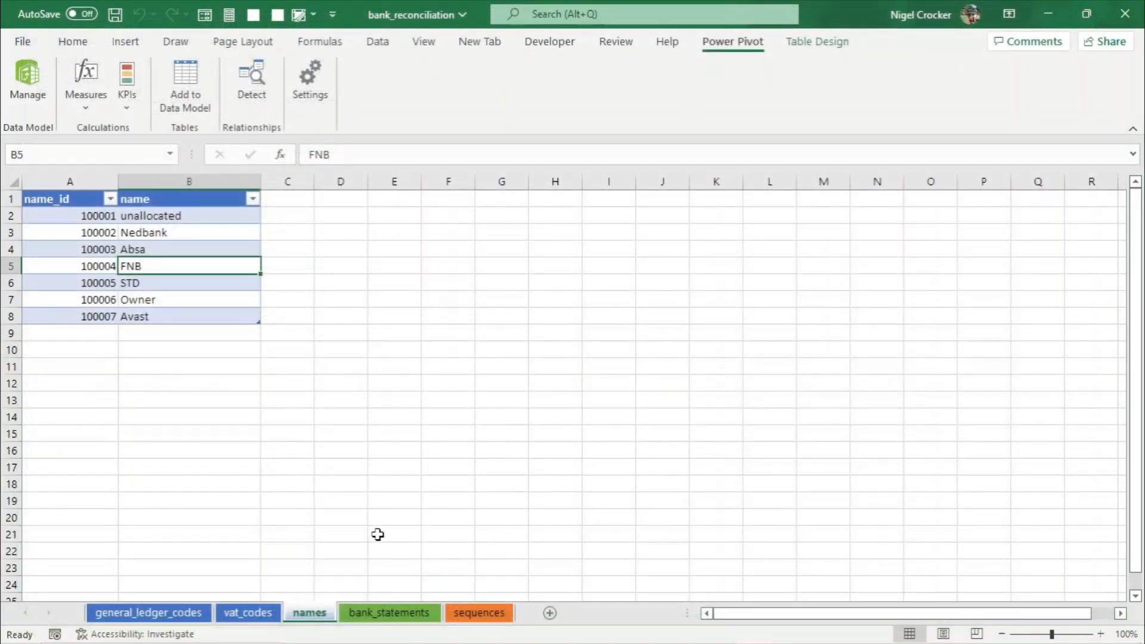
{"action": "left_click", "coordinate": [378, 42]}
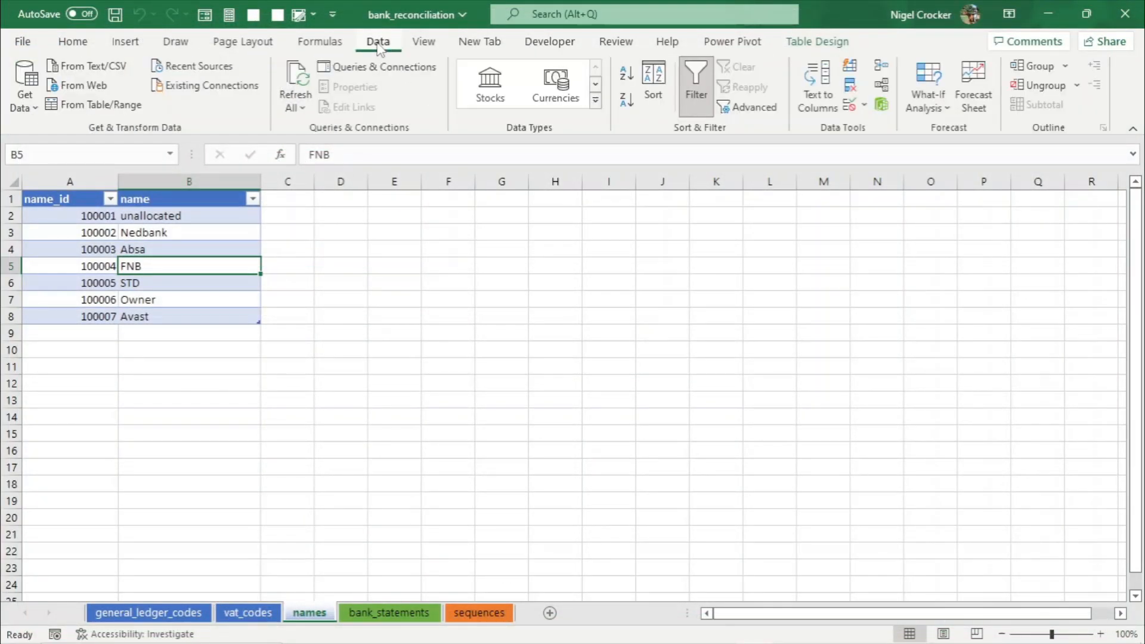
{"action": "left_click", "coordinate": [377, 66]}
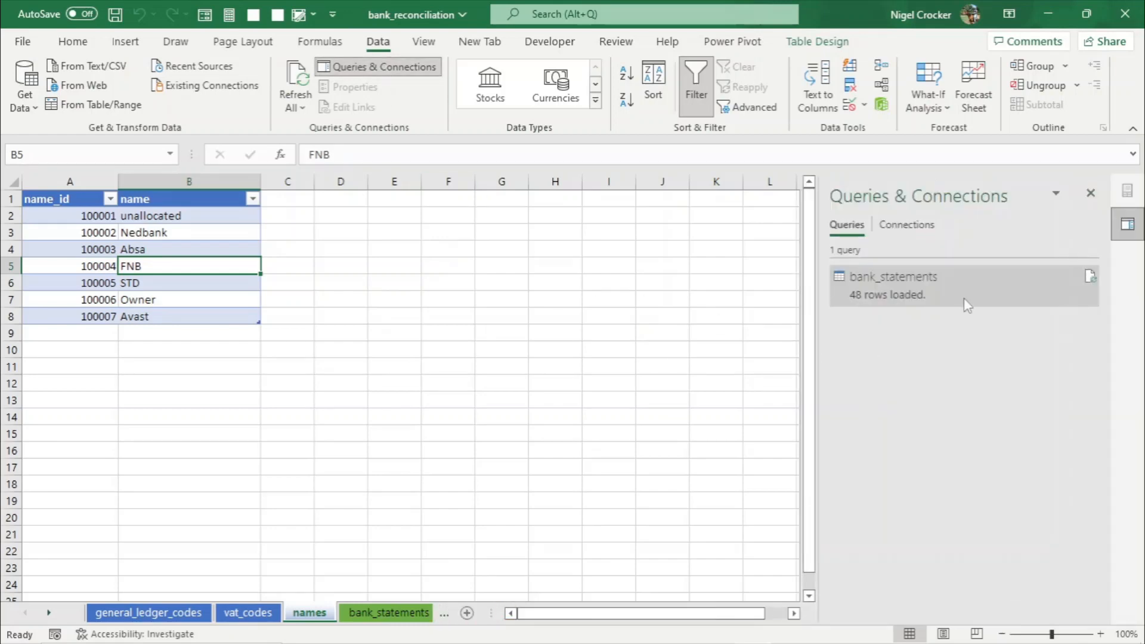
{"action": "mouse_move", "coordinate": [967, 304]}
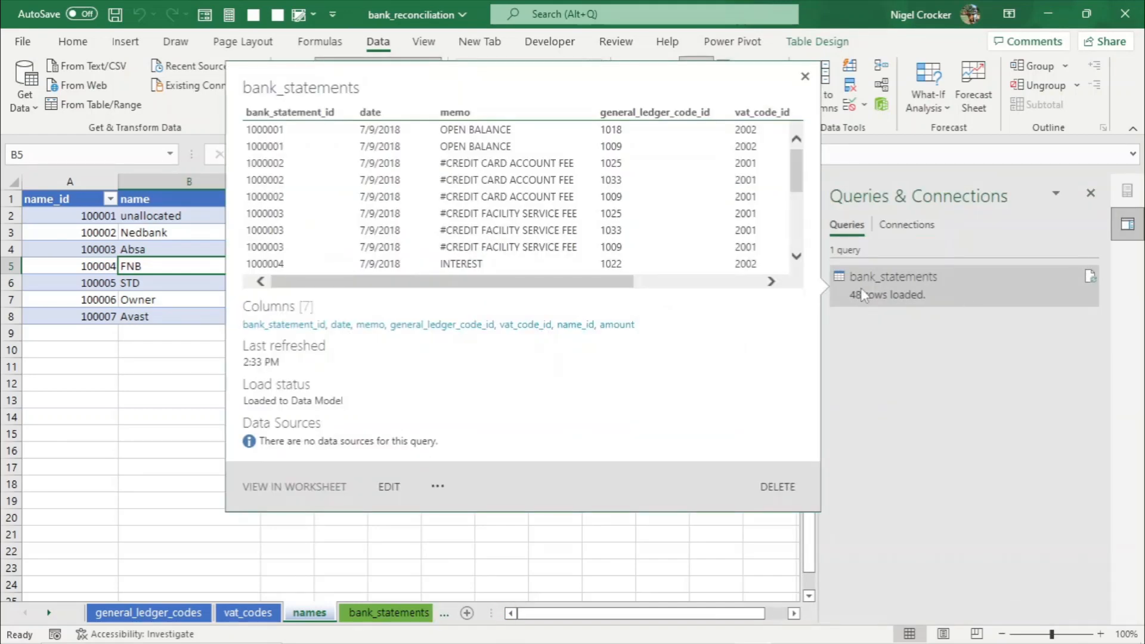
{"action": "left_click", "coordinate": [387, 487]}
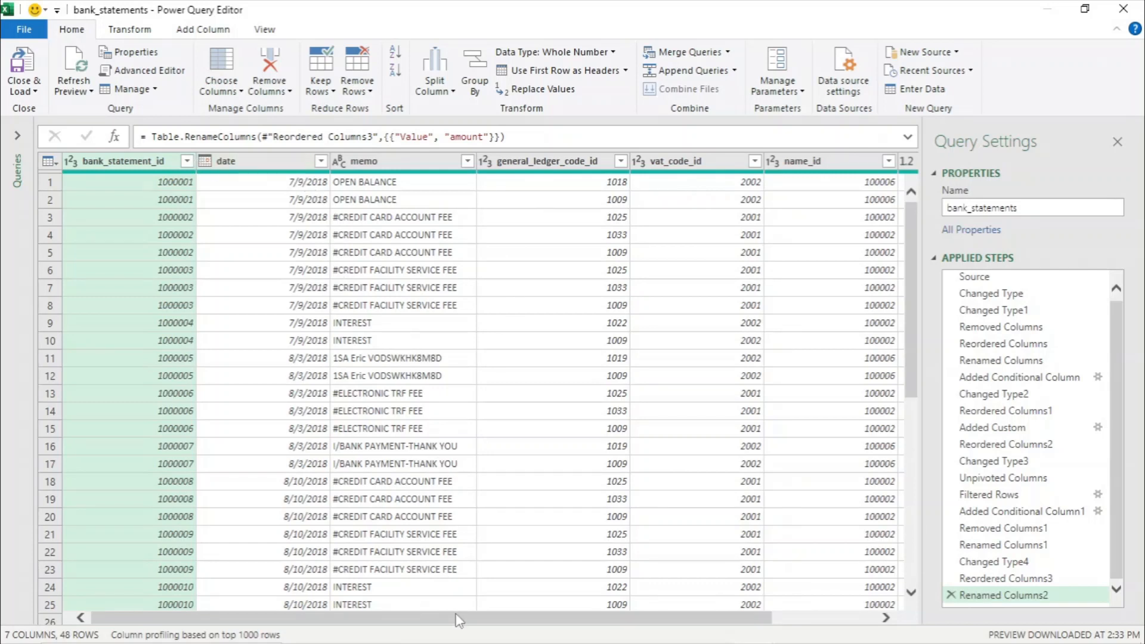
{"action": "left_click_drag", "start_coordinate": [455, 616], "coordinate": [659, 643]}
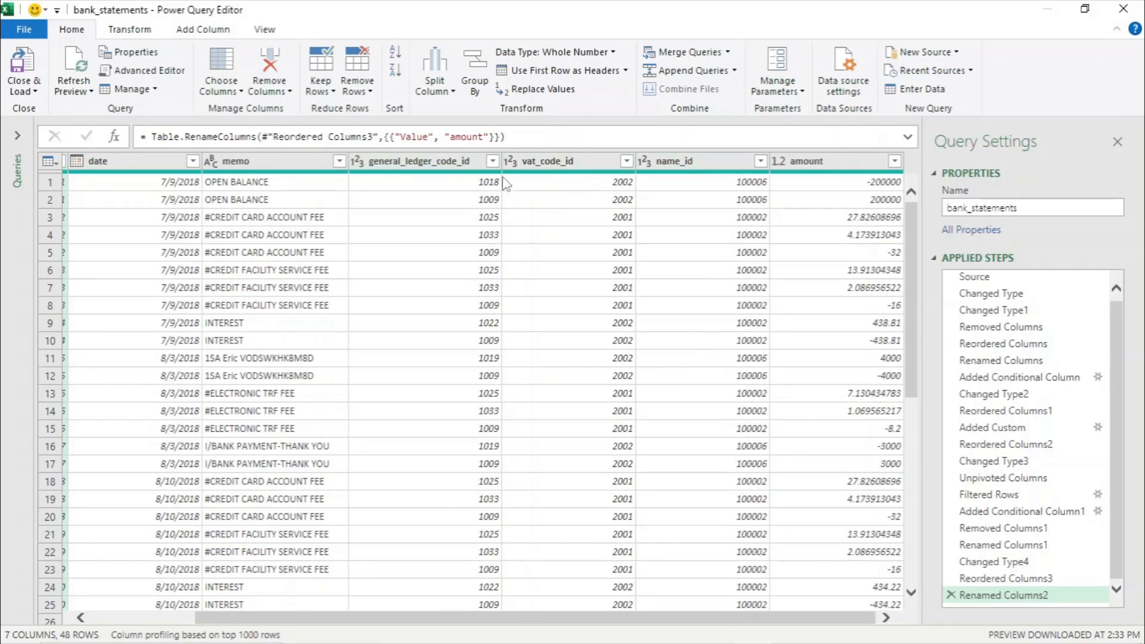
{"action": "left_click", "coordinate": [1124, 9]}
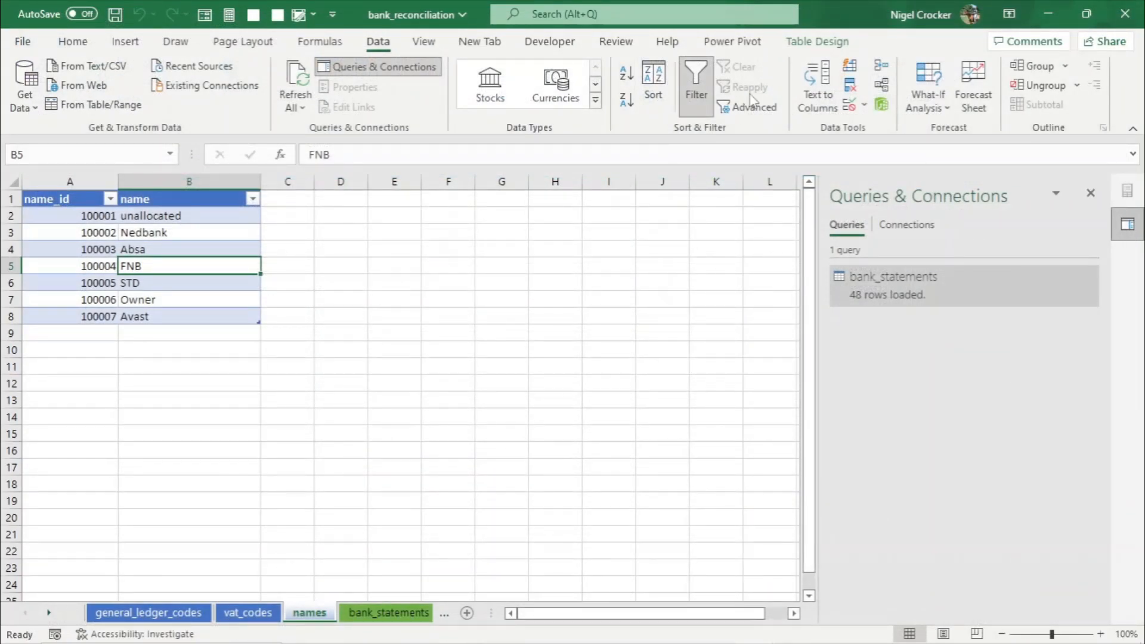
- Reopen the Power Pivot data model in Diagram View and look through its ribbon tabs
{"action": "left_click", "coordinate": [745, 46]}
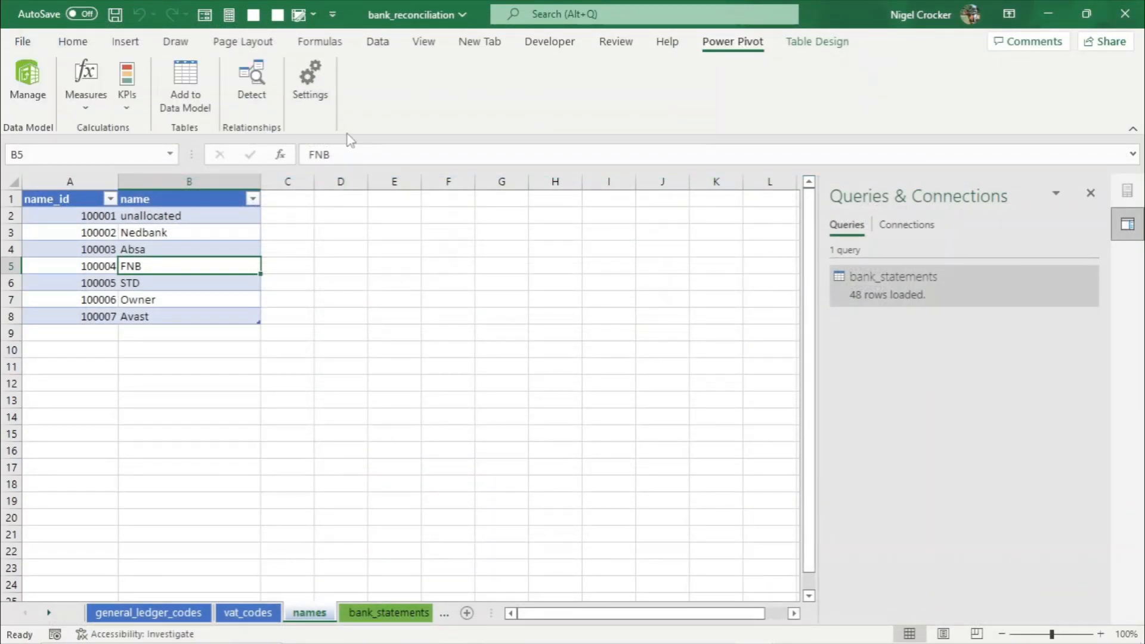
{"action": "left_click", "coordinate": [27, 80]}
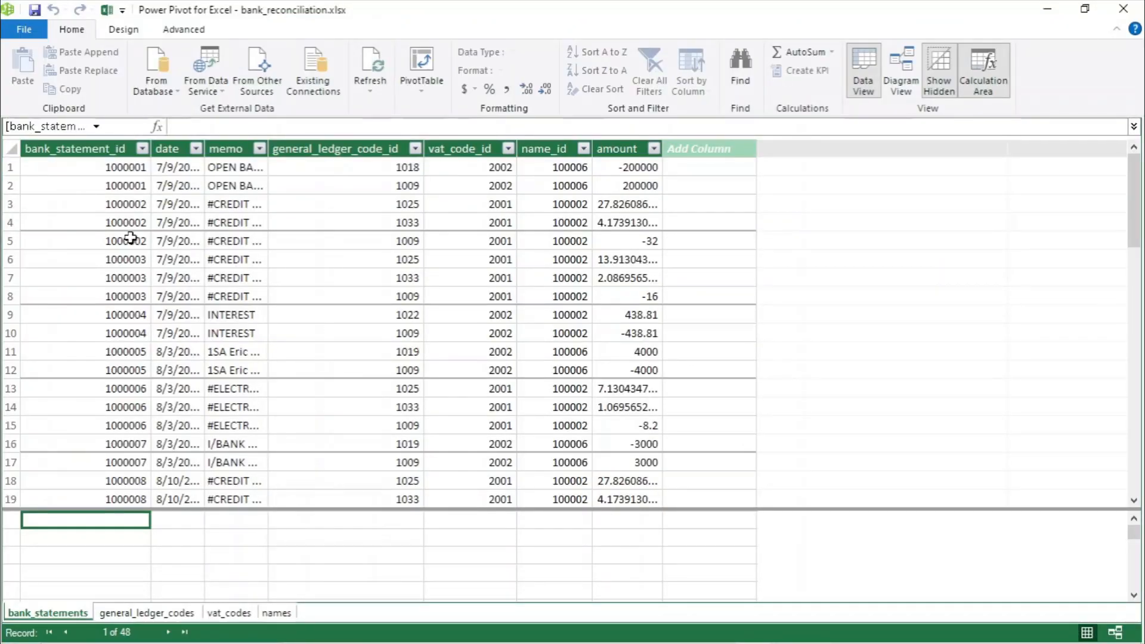
{"action": "left_click", "coordinate": [902, 76]}
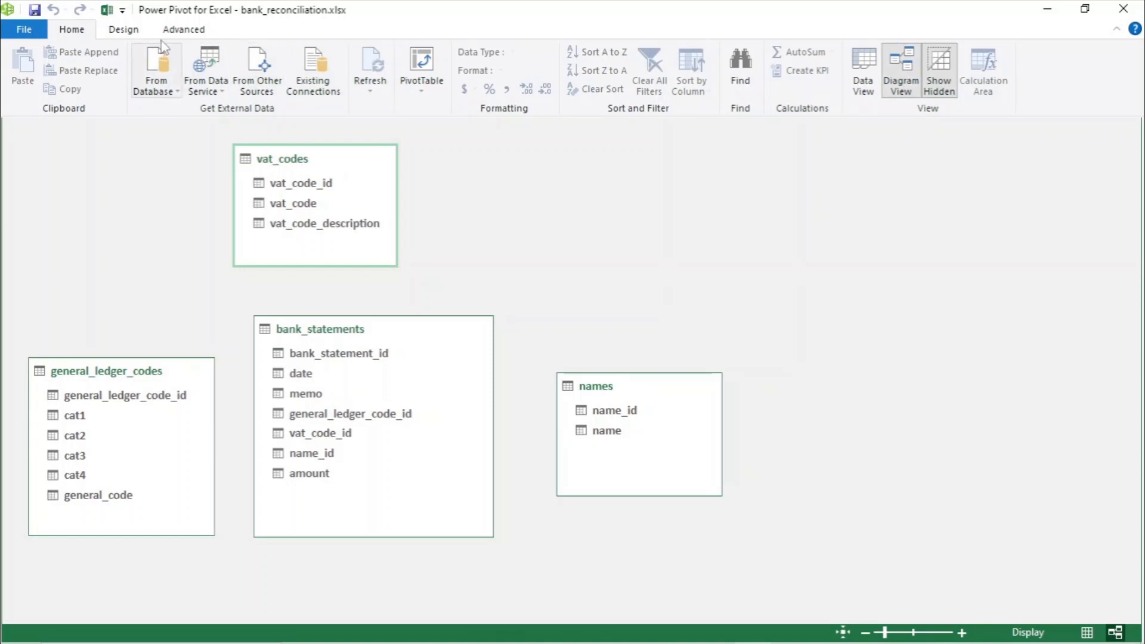
{"action": "left_click", "coordinate": [132, 32]}
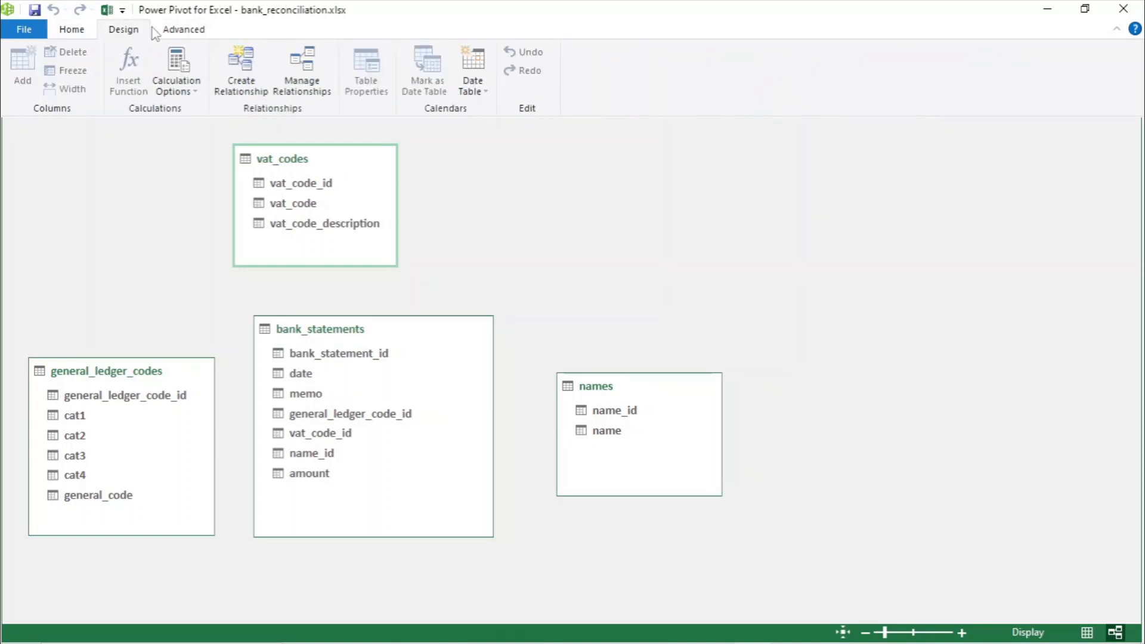
{"action": "left_click", "coordinate": [174, 32]}
{"action": "left_click", "coordinate": [80, 34]}
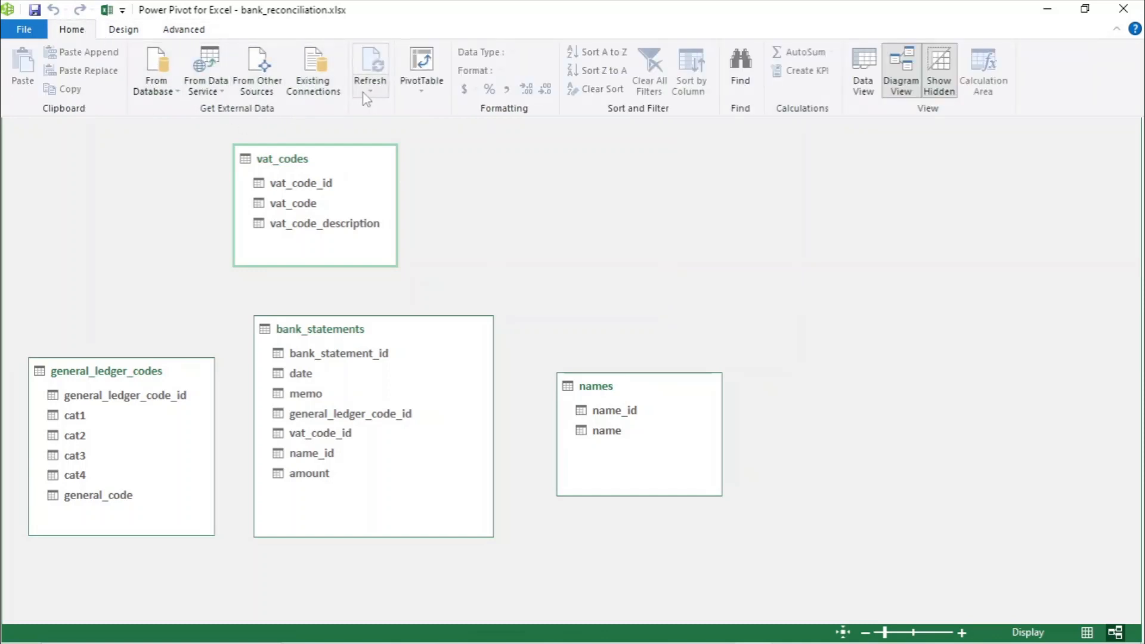
- Create a new Calendar date table in the data model and move it to the upper left of the diagram
{"action": "left_click", "coordinate": [132, 34]}
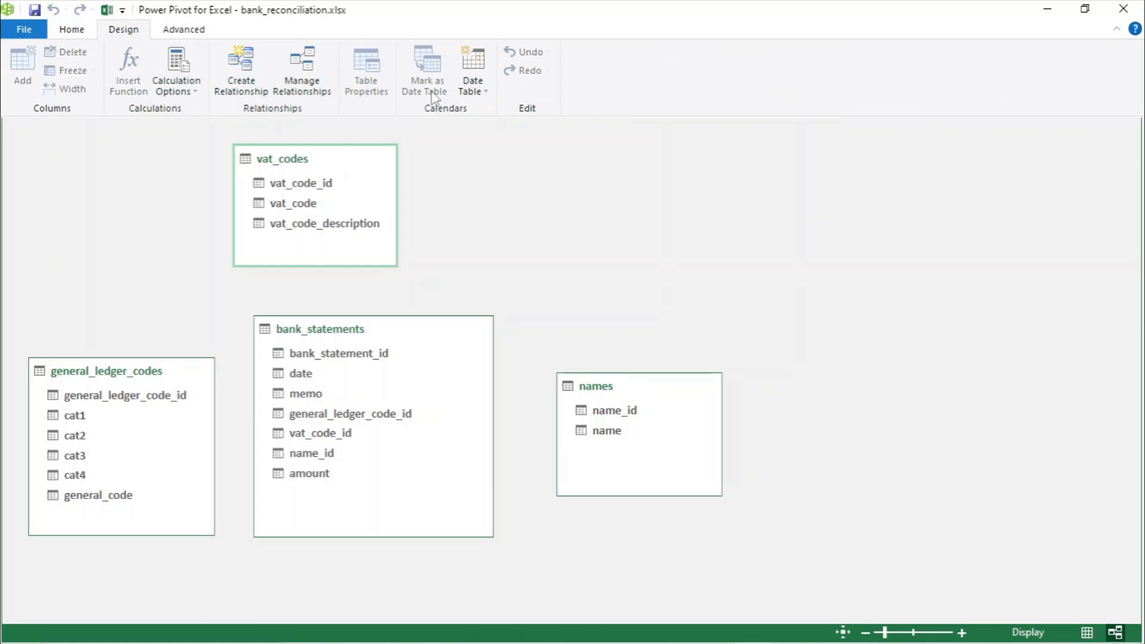
{"action": "left_click", "coordinate": [477, 98]}
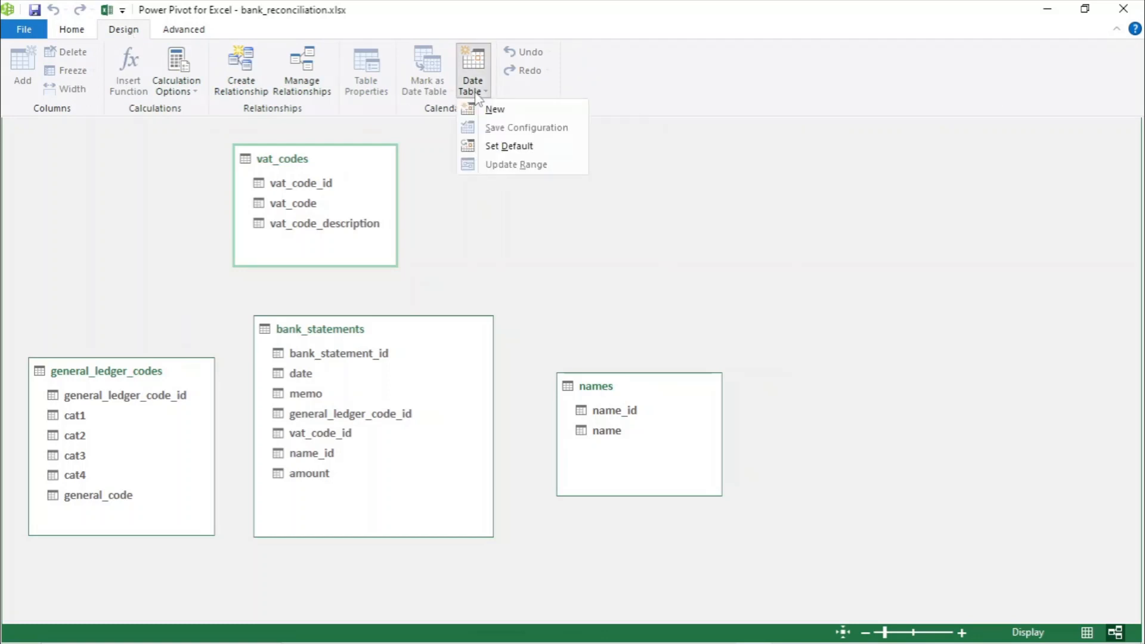
{"action": "left_click", "coordinate": [492, 108]}
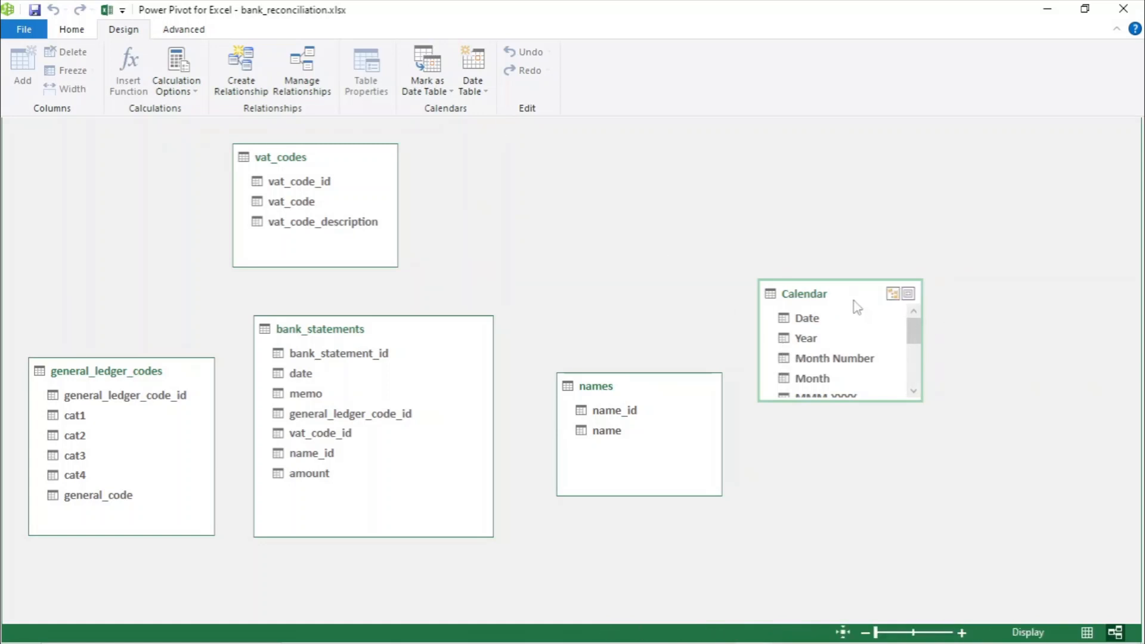
{"action": "left_click_drag", "start_coordinate": [853, 299], "coordinate": [130, 187]}
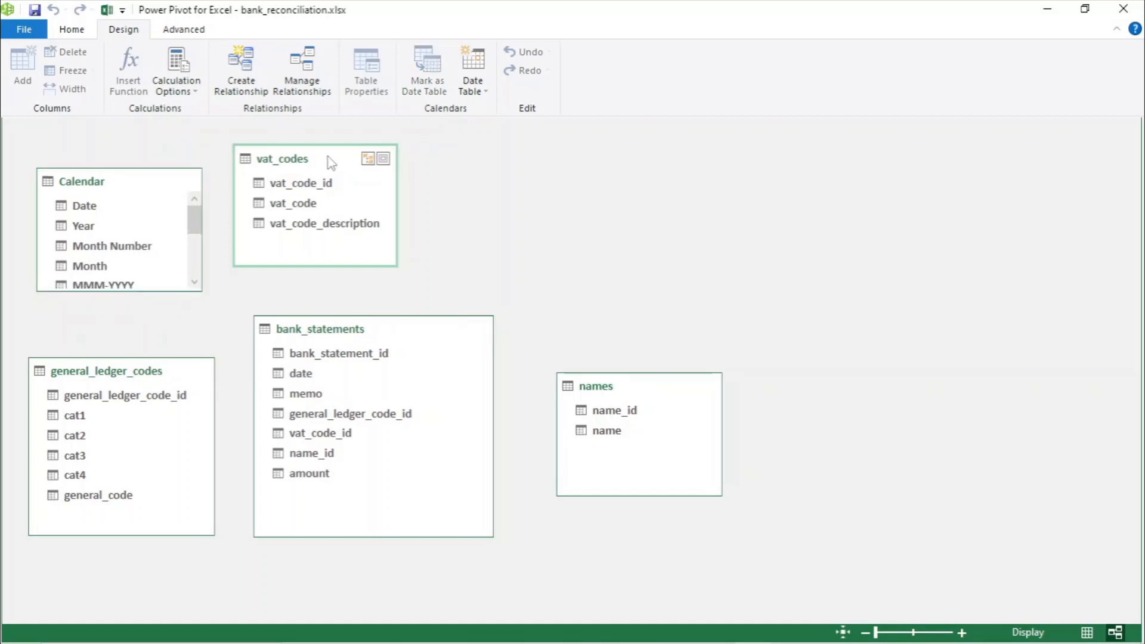
- Rearrange the diagram with bank_statements centred, Calendar to its left, vat_codes and names right, general_ledger_codes below, and enlarge Calendar
{"action": "left_click_drag", "start_coordinate": [327, 163], "coordinate": [846, 173]}
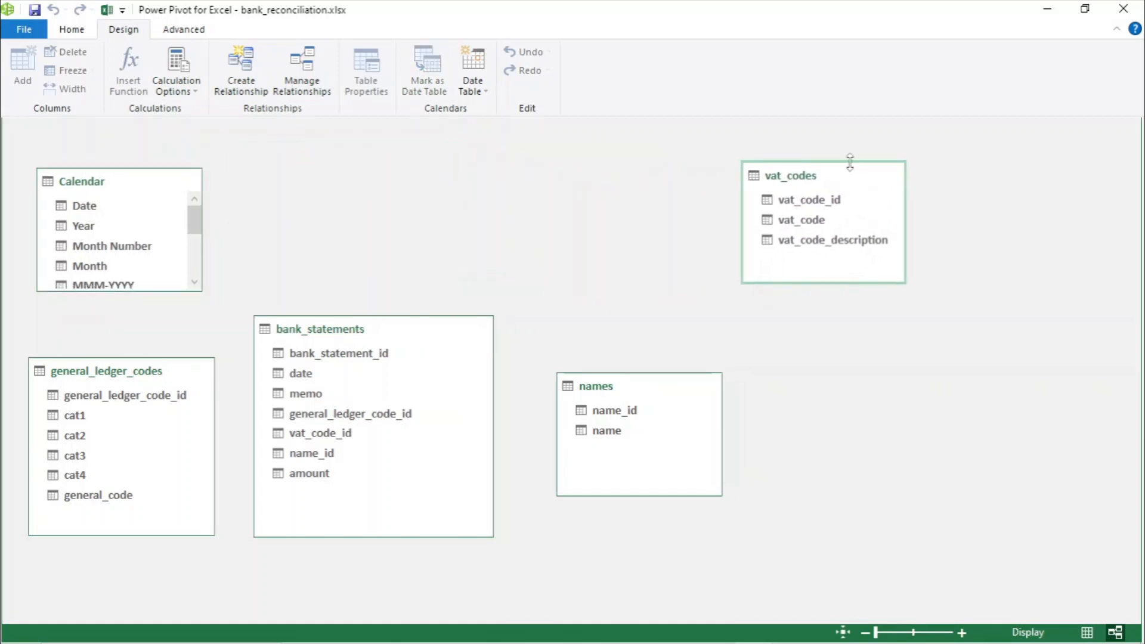
{"action": "left_click_drag", "start_coordinate": [657, 387], "coordinate": [856, 376]}
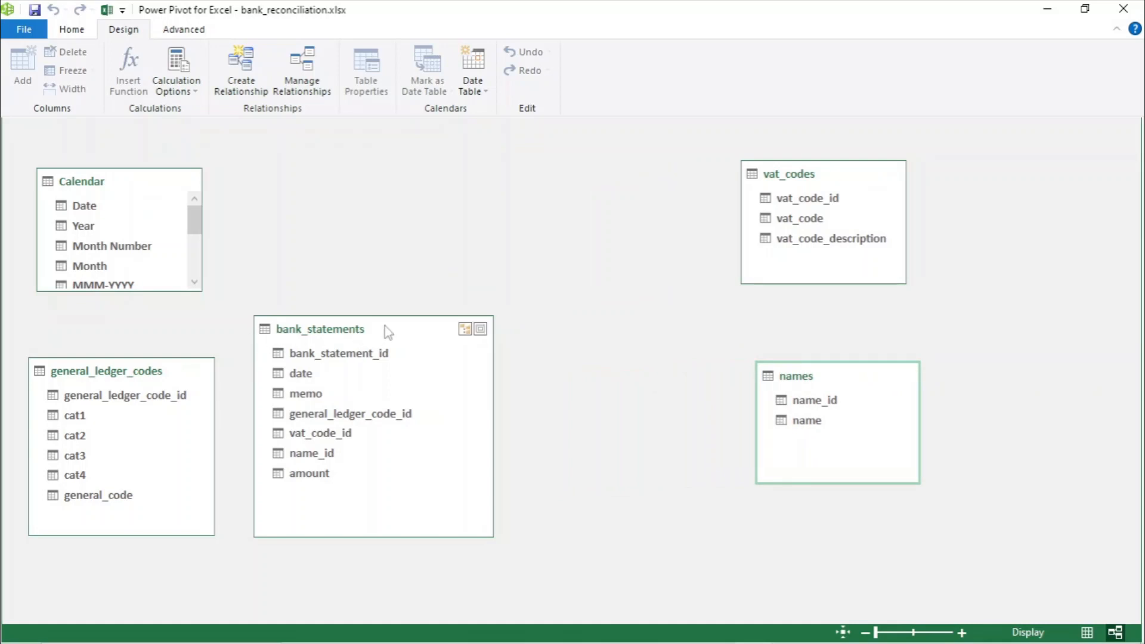
{"action": "left_click_drag", "start_coordinate": [388, 332], "coordinate": [512, 183]}
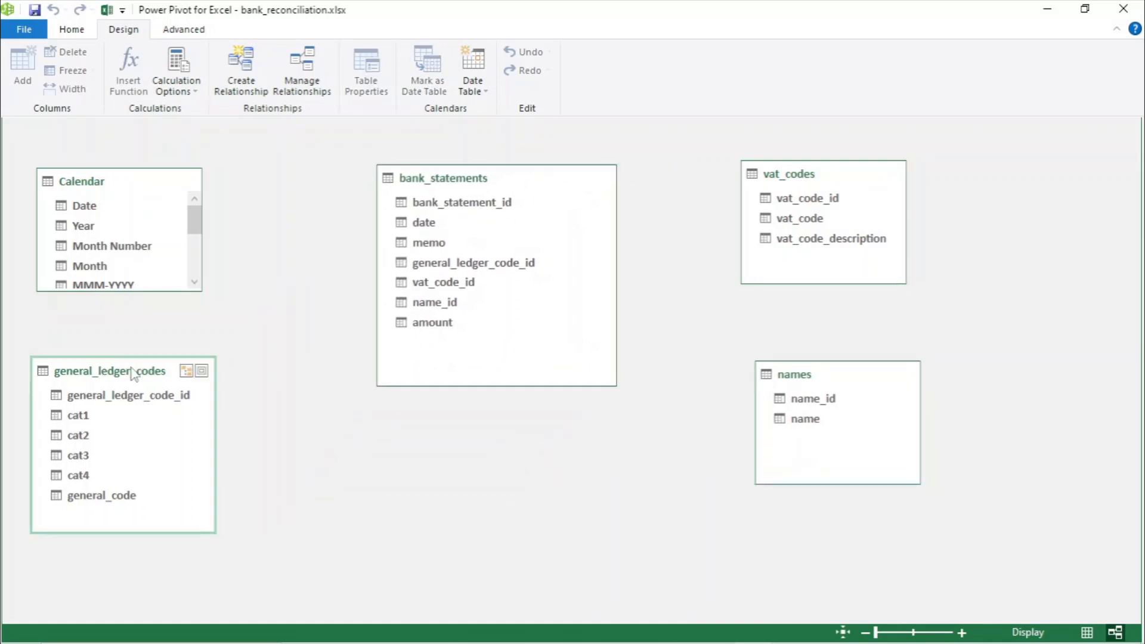
{"action": "left_click_drag", "start_coordinate": [98, 370], "coordinate": [444, 431]}
{"action": "left_click_drag", "start_coordinate": [124, 183], "coordinate": [233, 193]}
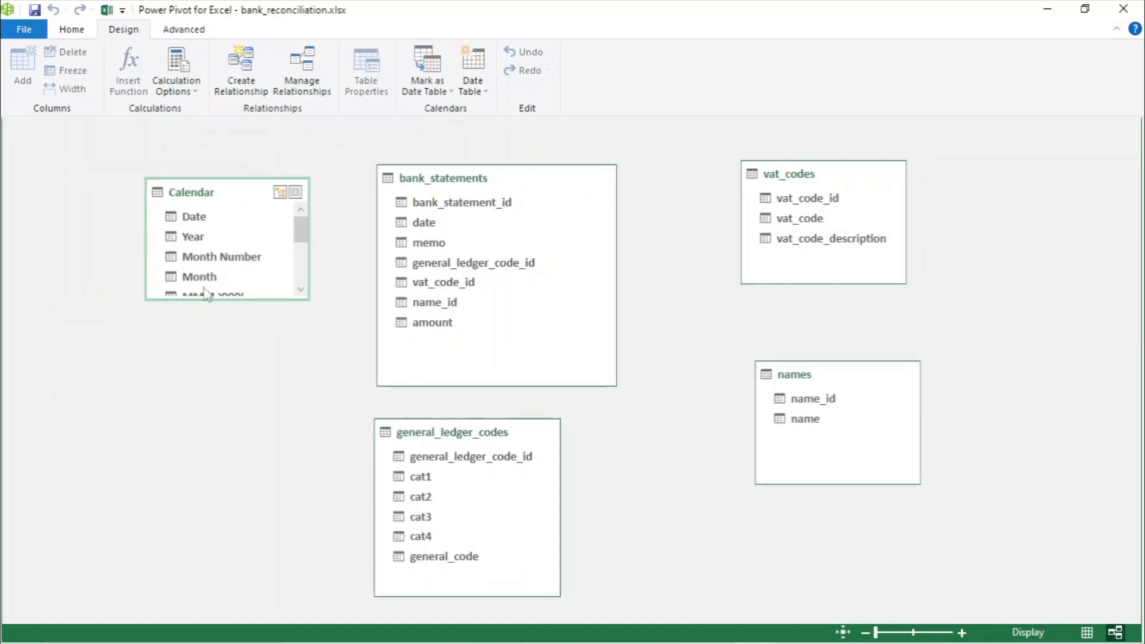
{"action": "left_click_drag", "start_coordinate": [179, 300], "coordinate": [186, 454]}
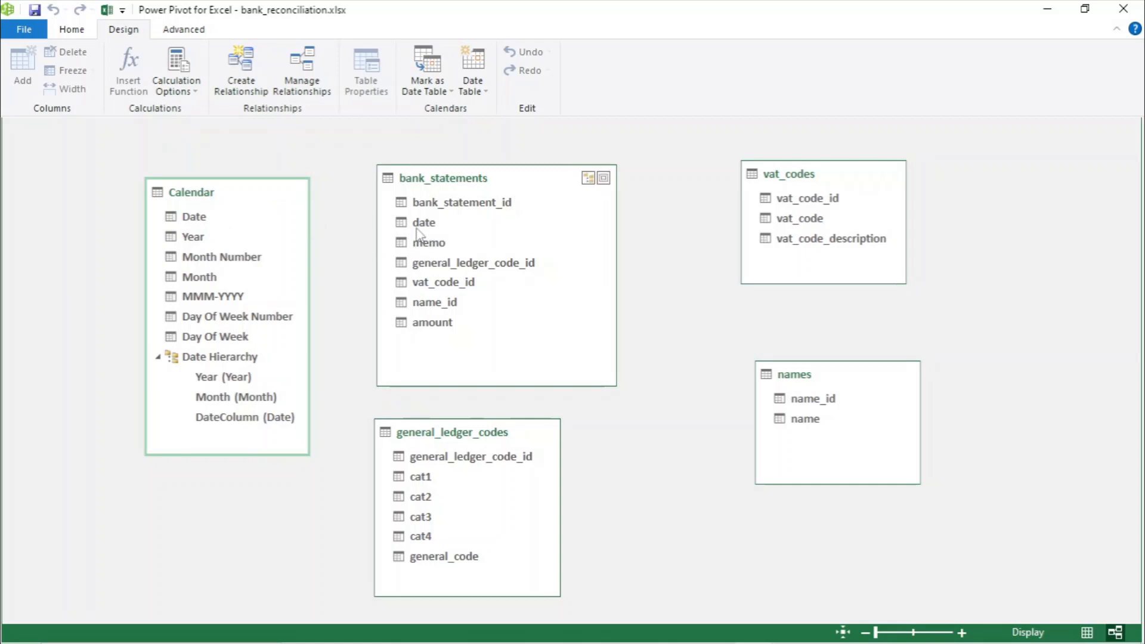
- Create relationships from Calendar Date, general_ledger_code_id, name_id and vat_code_id to the matching bank_statements columns
{"action": "left_click_drag", "start_coordinate": [197, 216], "coordinate": [421, 223]}
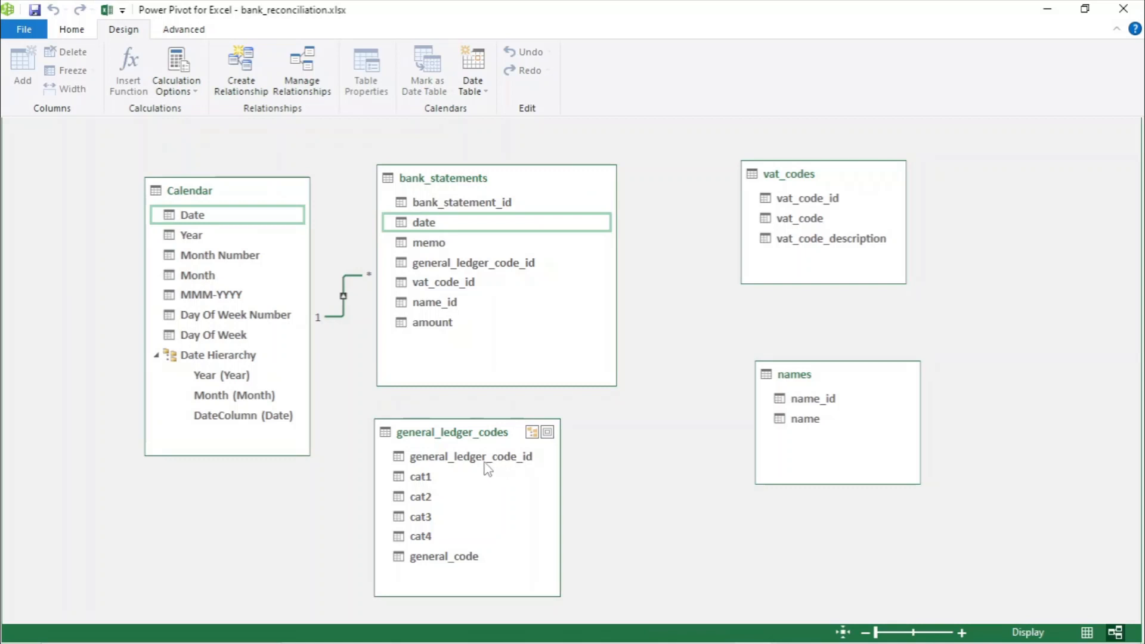
{"action": "left_click_drag", "start_coordinate": [486, 464], "coordinate": [490, 264]}
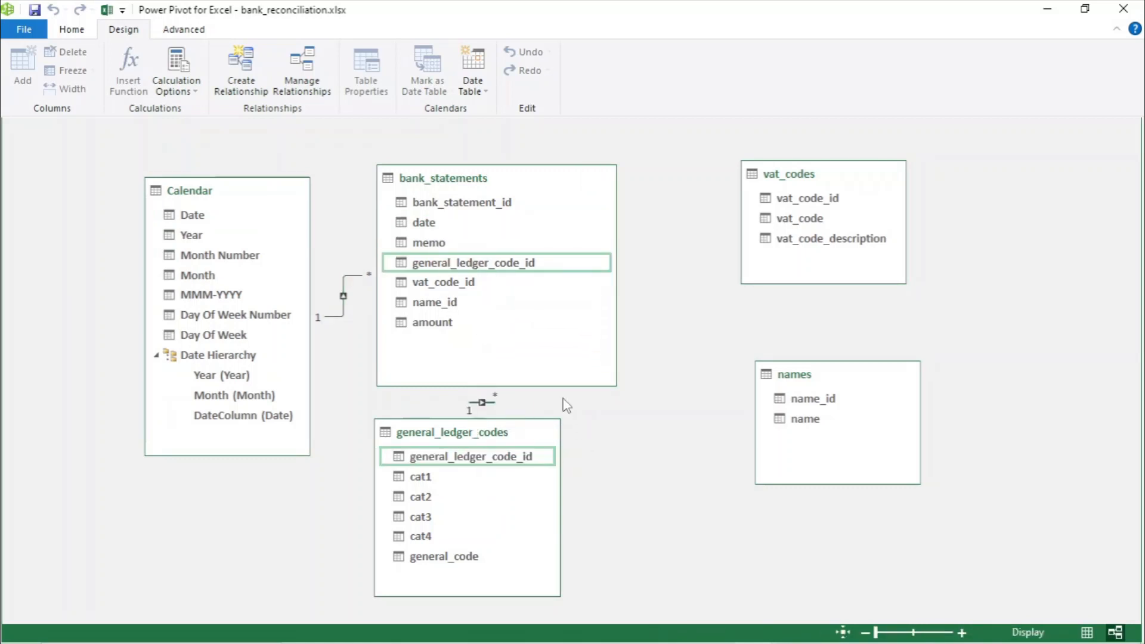
{"action": "left_click_drag", "start_coordinate": [835, 399], "coordinate": [450, 302]}
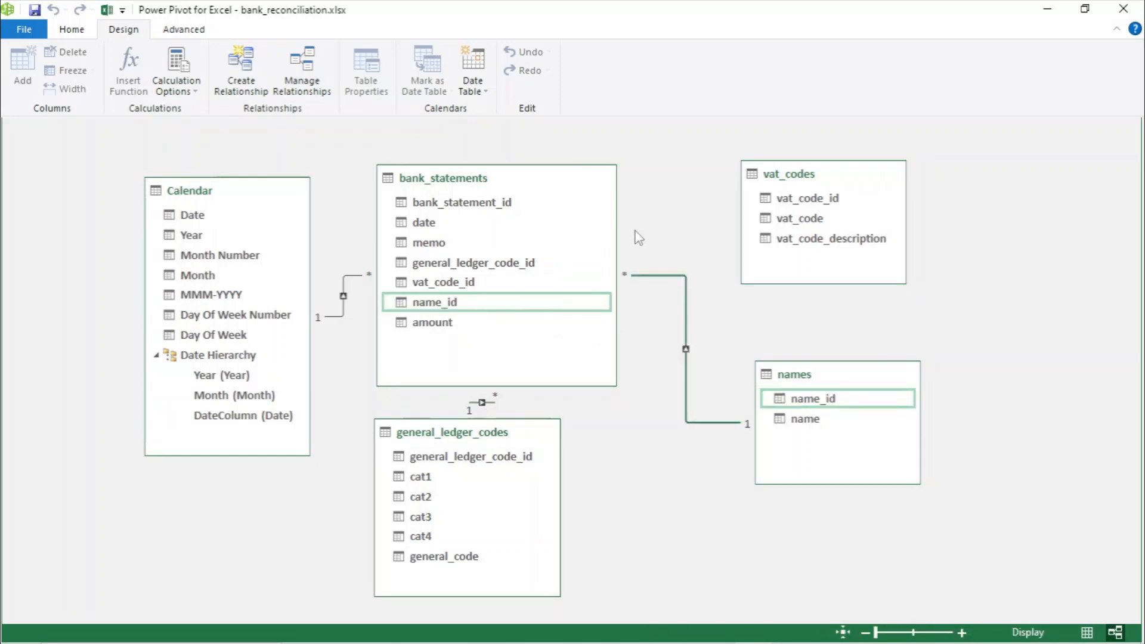
{"action": "left_click_drag", "start_coordinate": [824, 198], "coordinate": [474, 280]}
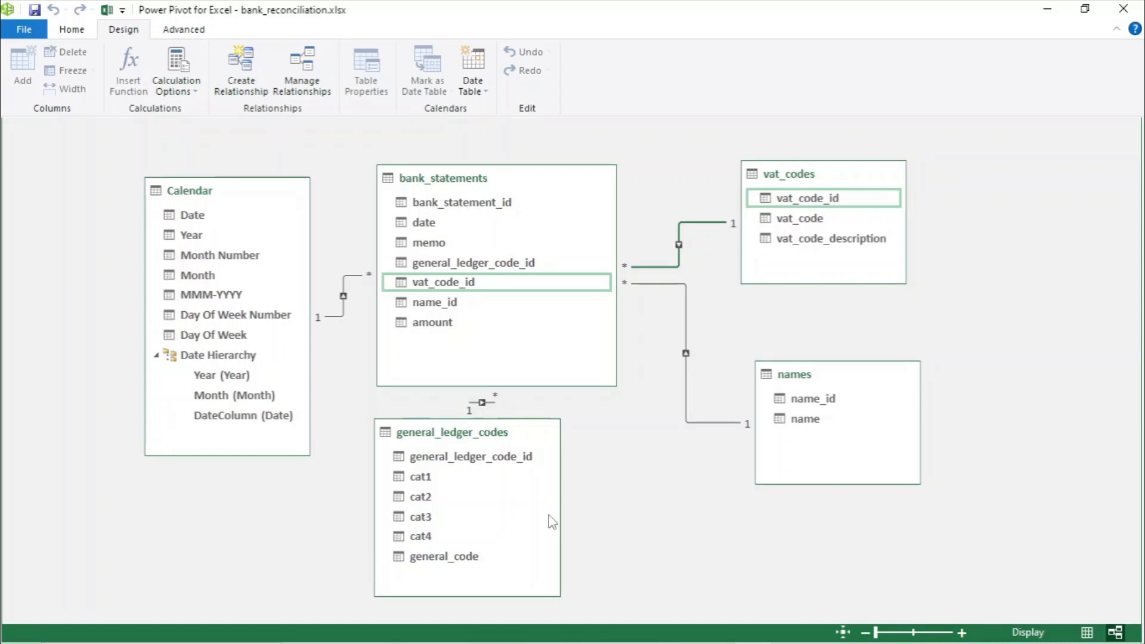
- Inspect each relationship line and move general_ledger_codes slightly lower beneath bank_statements
{"action": "left_click", "coordinate": [344, 318]}
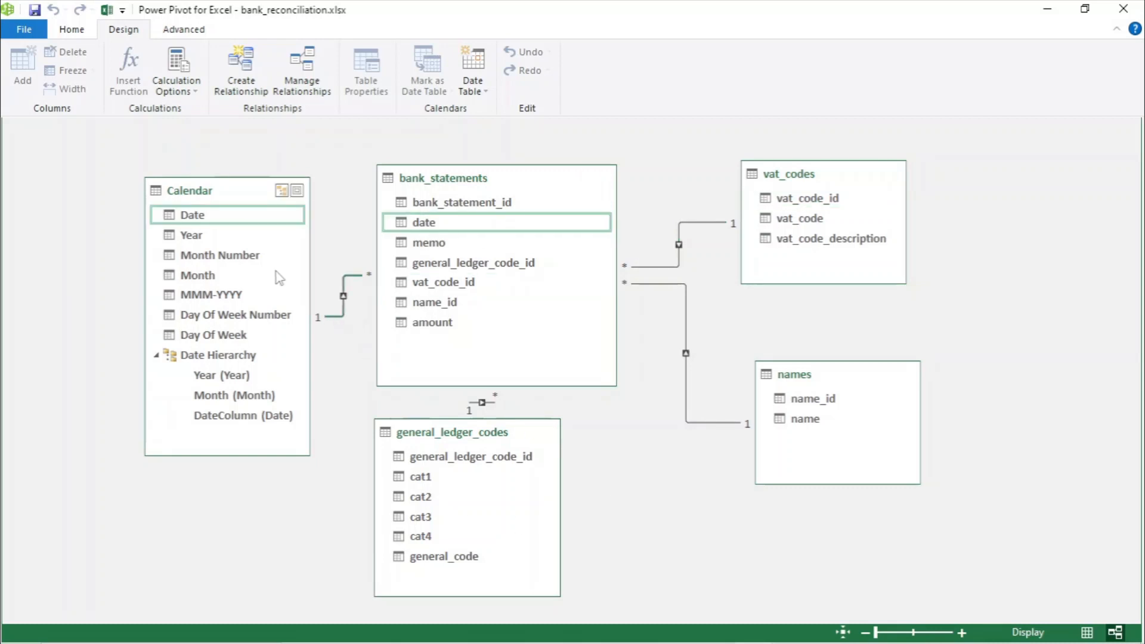
{"action": "left_click", "coordinate": [483, 403]}
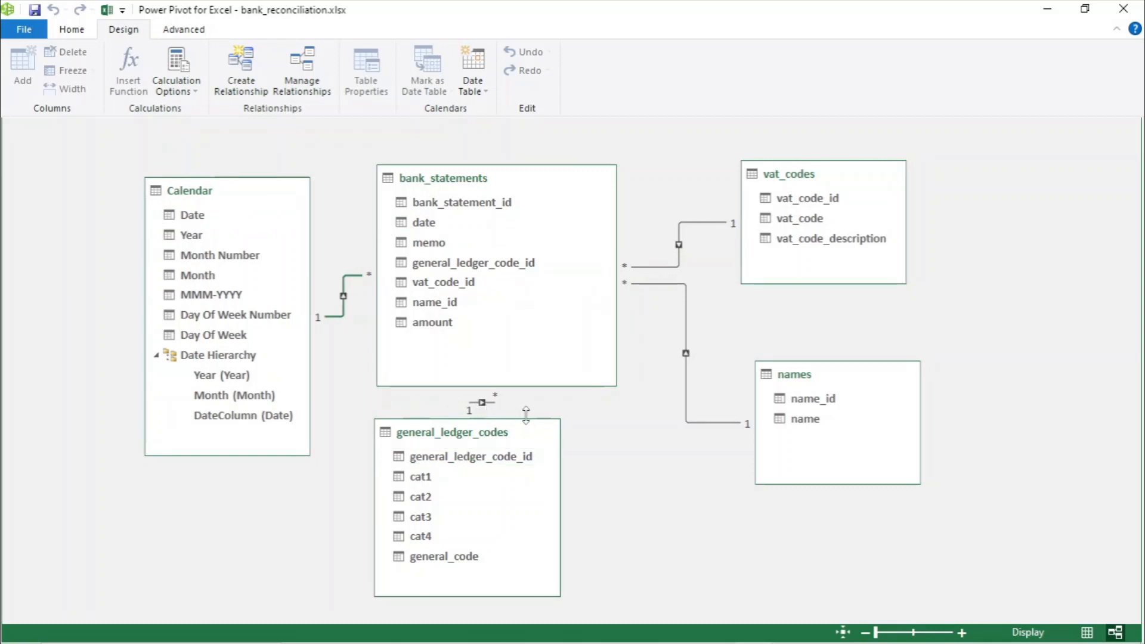
{"action": "left_click_drag", "start_coordinate": [516, 432], "coordinate": [466, 471]}
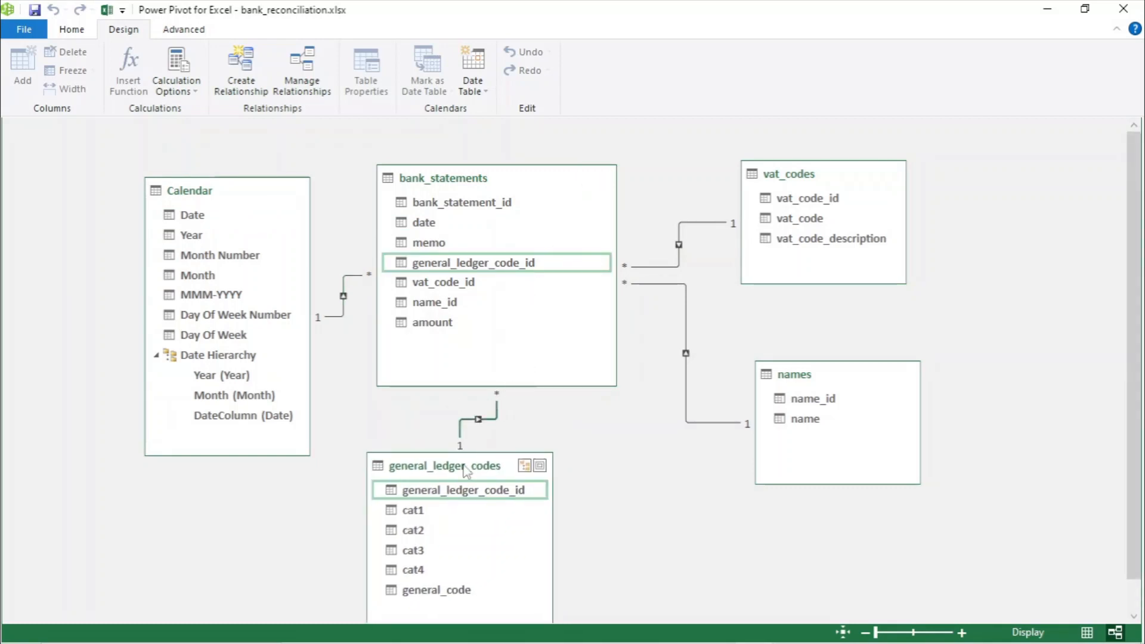
{"action": "left_click", "coordinate": [685, 331]}
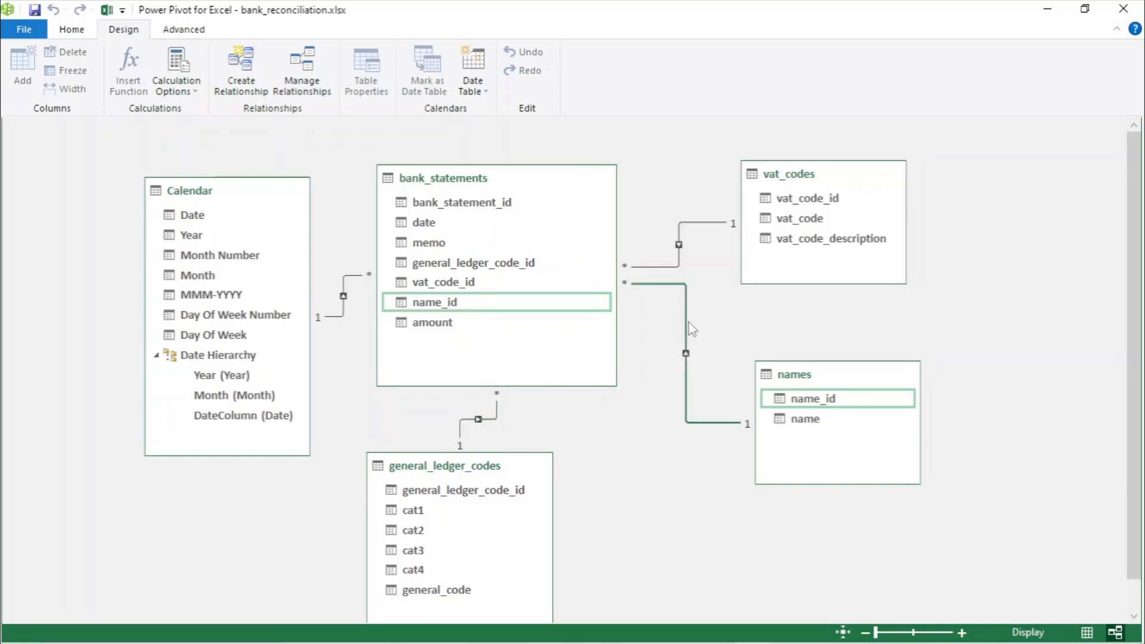
{"action": "left_click", "coordinate": [680, 248]}
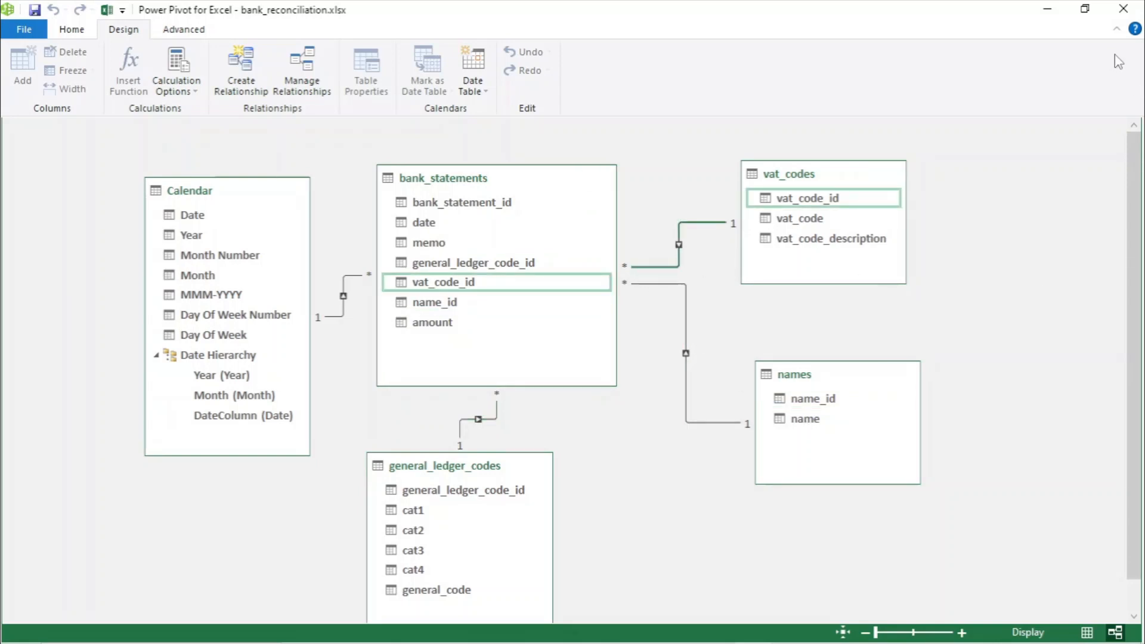
- Close Power Pivot and move the blank worksheet to sit after bank_statements
{"action": "left_click", "coordinate": [1124, 9]}
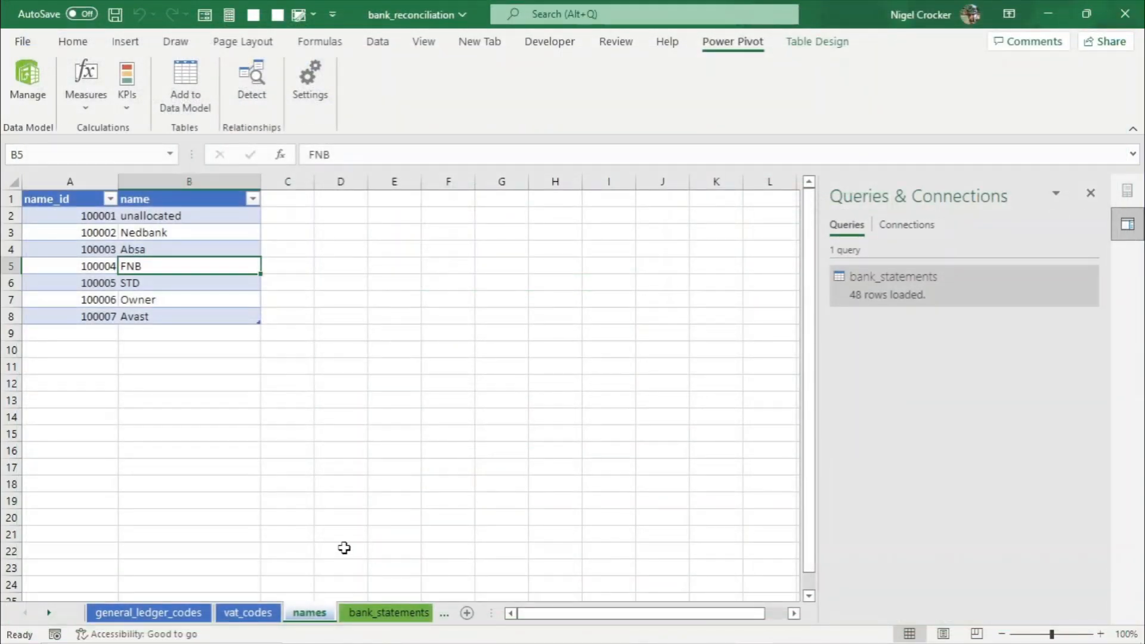
{"action": "left_click", "coordinate": [48, 614]}
{"action": "left_click", "coordinate": [420, 613]}
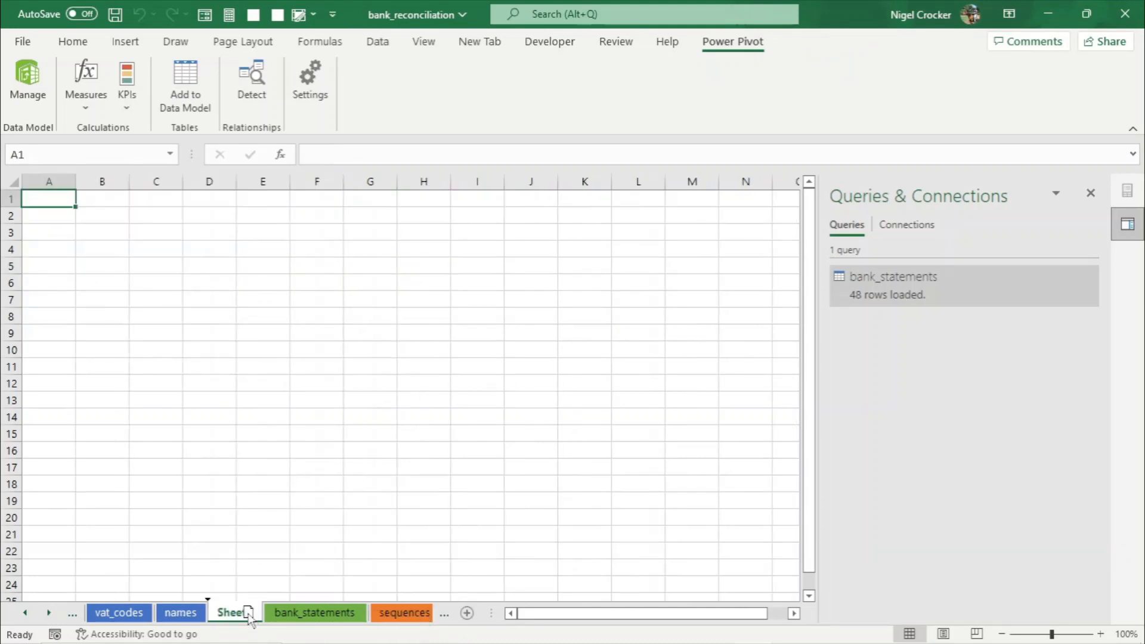
{"action": "left_click_drag", "start_coordinate": [249, 618], "coordinate": [382, 622]}
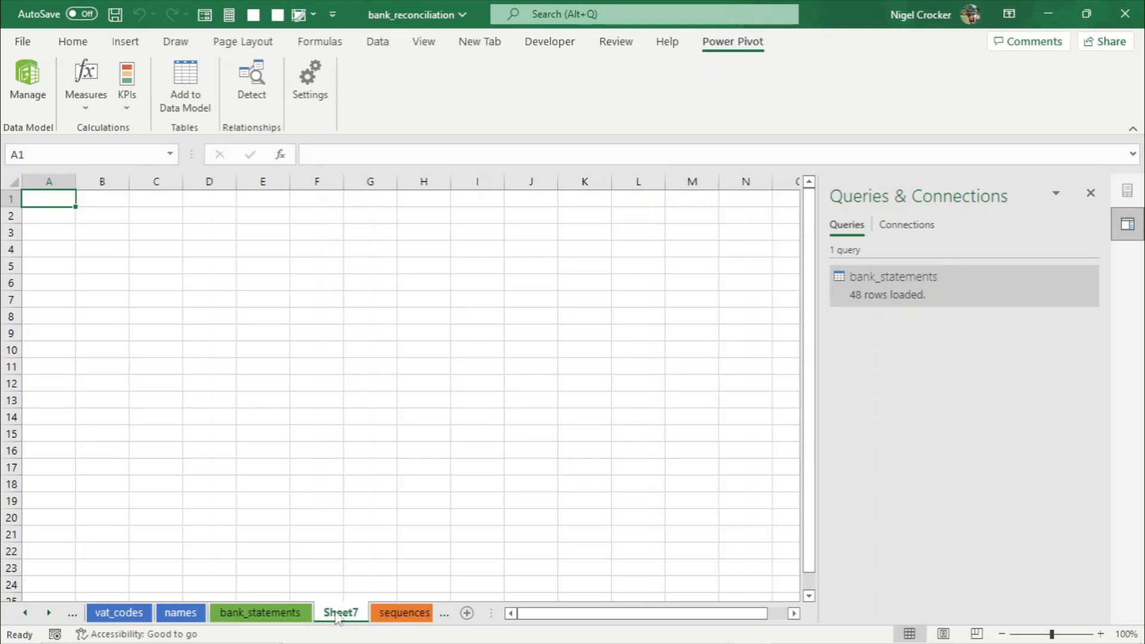
- Rename the blank worksheet to statement_of_financial_position
{"action": "right_click", "coordinate": [340, 613]}
{"action": "left_click", "coordinate": [406, 434]}
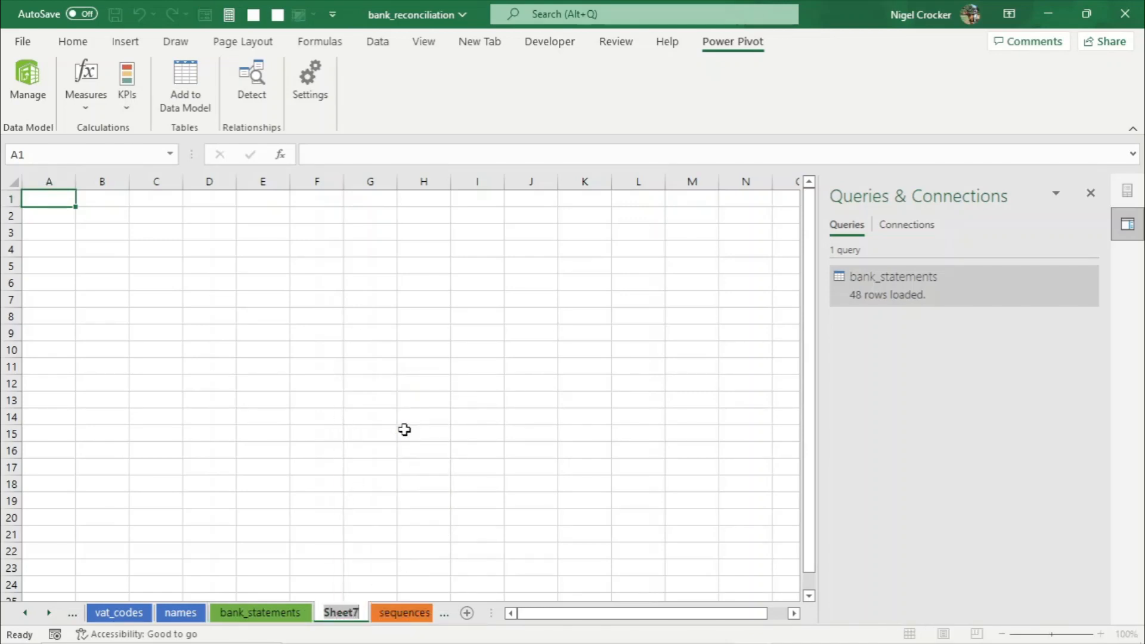
{"action": "type", "text": "stat"}
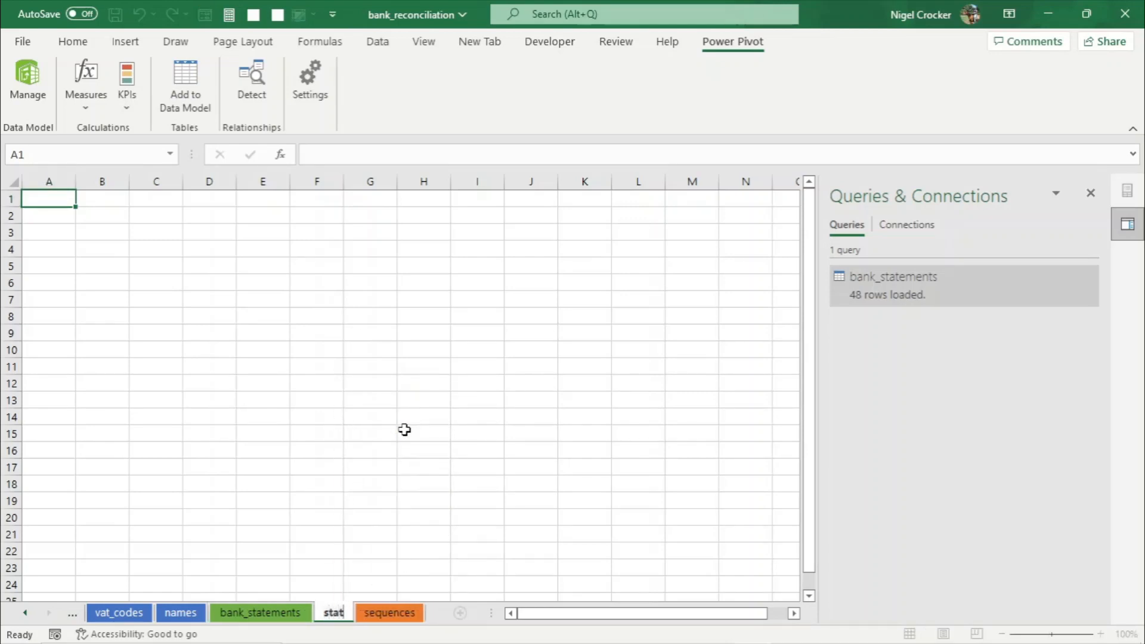
{"action": "type", "text": "ement_"}
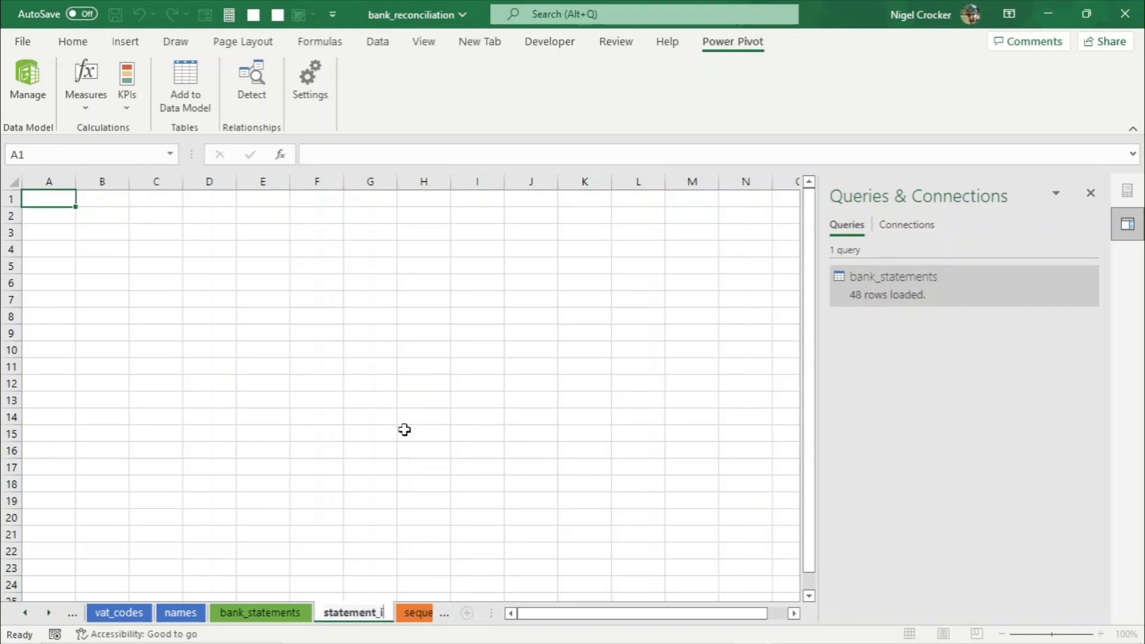
{"action": "type", "text": "of_financial"}
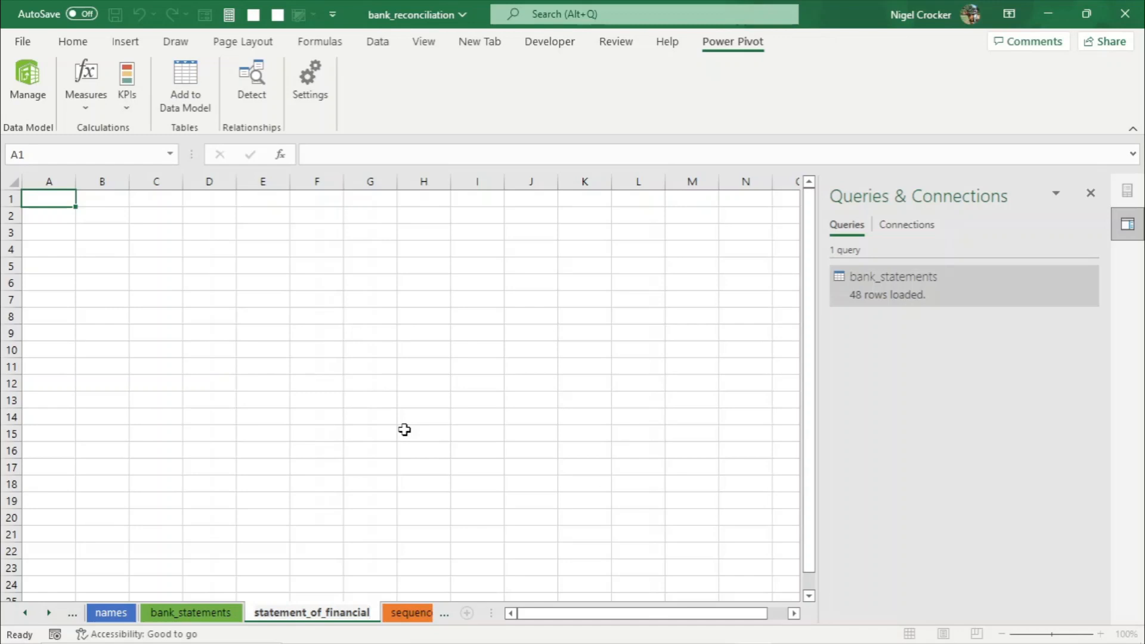
{"action": "type", "text": "_positui"}
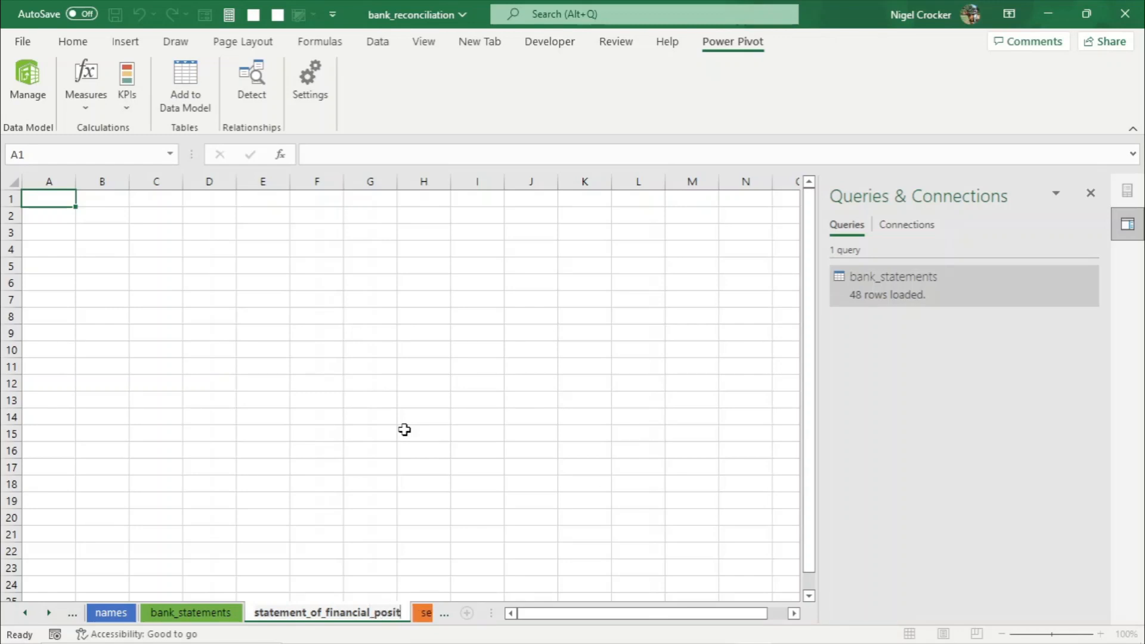
{"action": "key", "text": "BackSpace"}
{"action": "type", "text": "ion"}
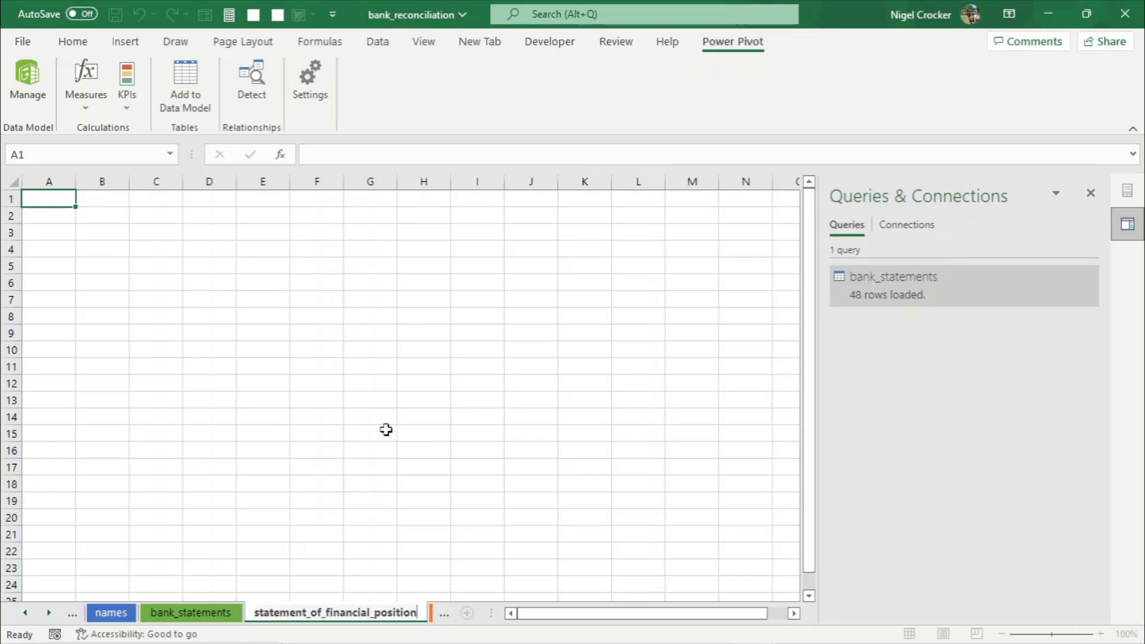
{"action": "left_click", "coordinate": [385, 430]}
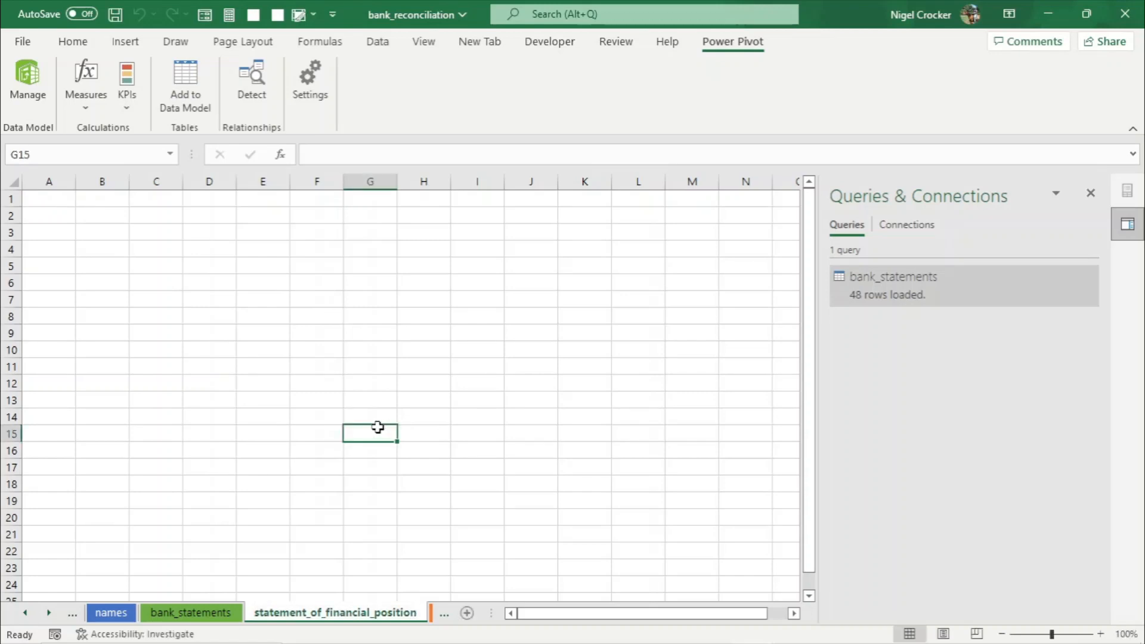
- Close the queries pane and insert a PivotTable from the Data Model at cell B2 of this sheet
{"action": "left_click", "coordinate": [106, 214]}
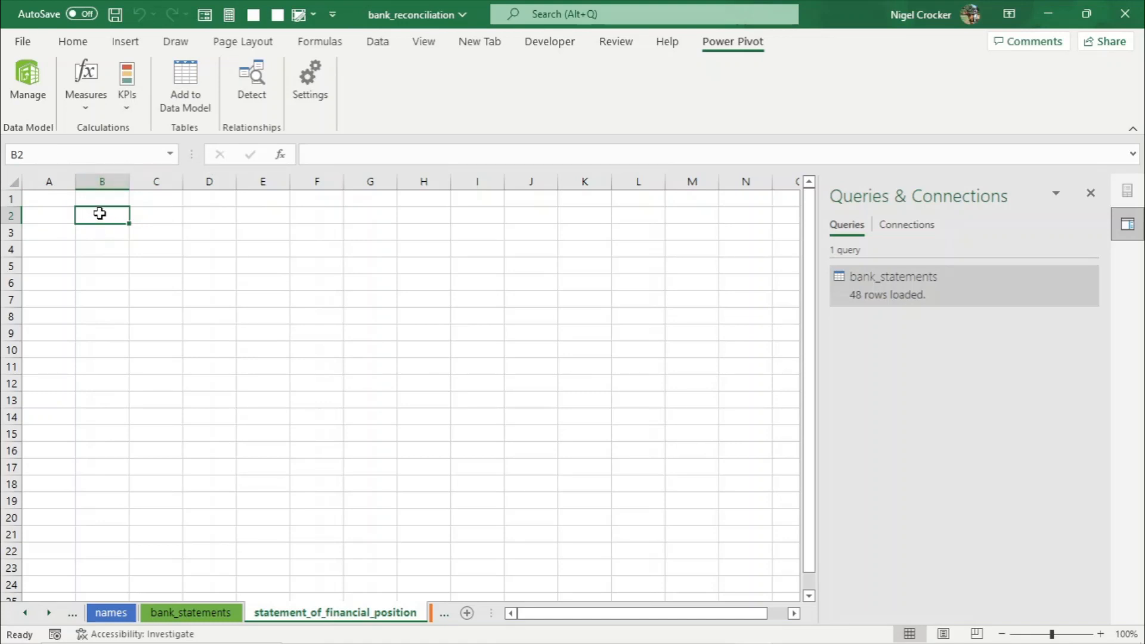
{"action": "left_click", "coordinate": [1092, 195]}
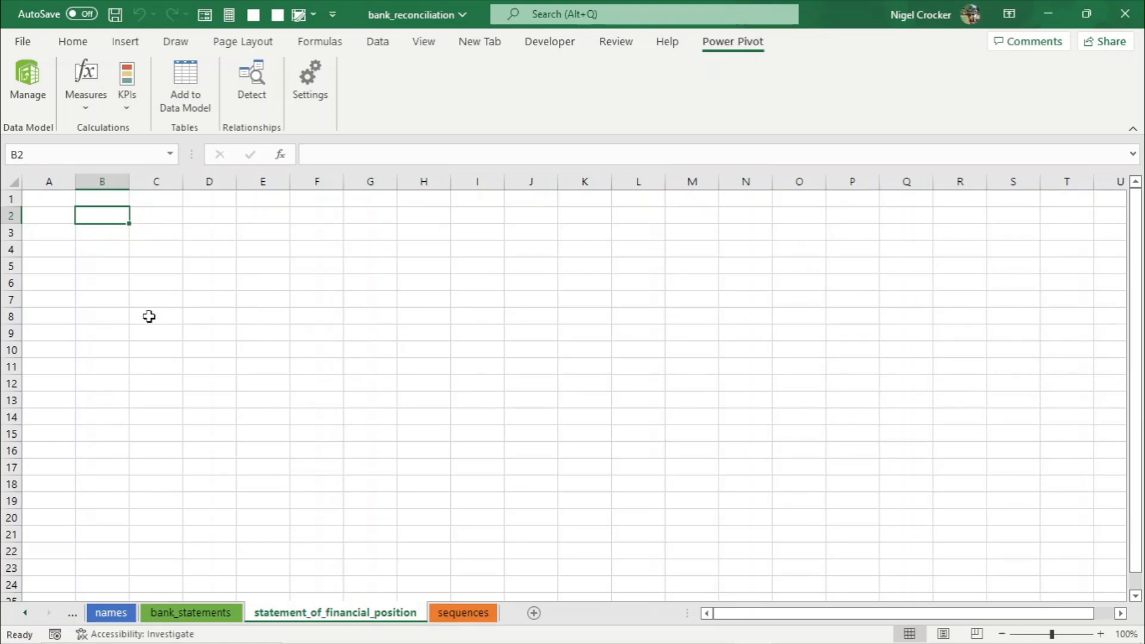
{"action": "left_click", "coordinate": [126, 41]}
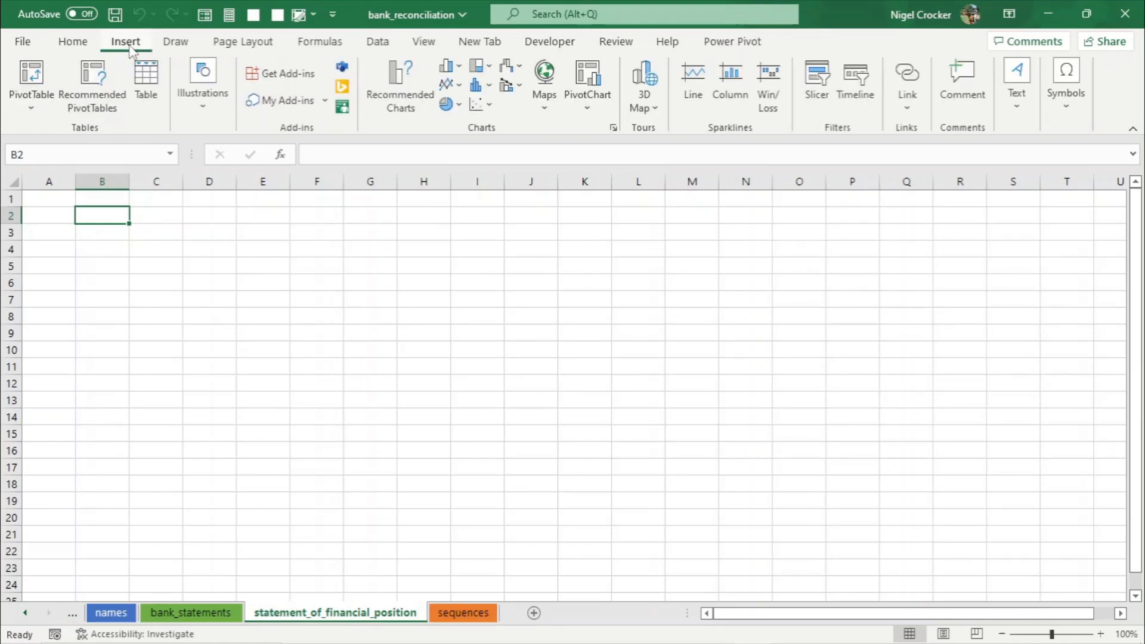
{"action": "left_click", "coordinate": [32, 107]}
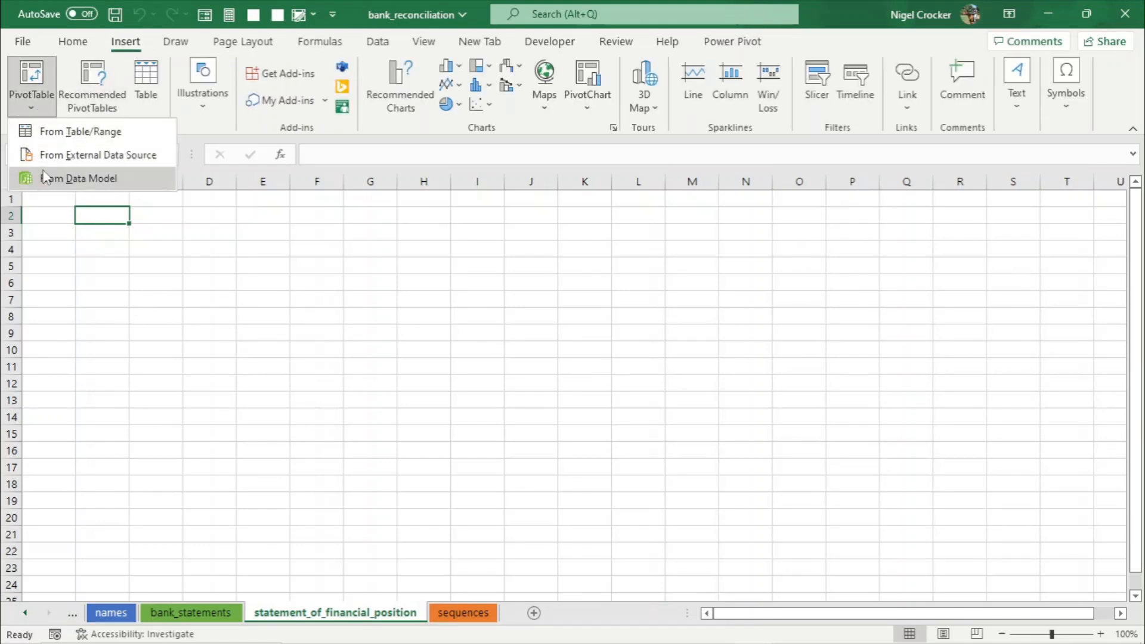
{"action": "left_click", "coordinate": [68, 180]}
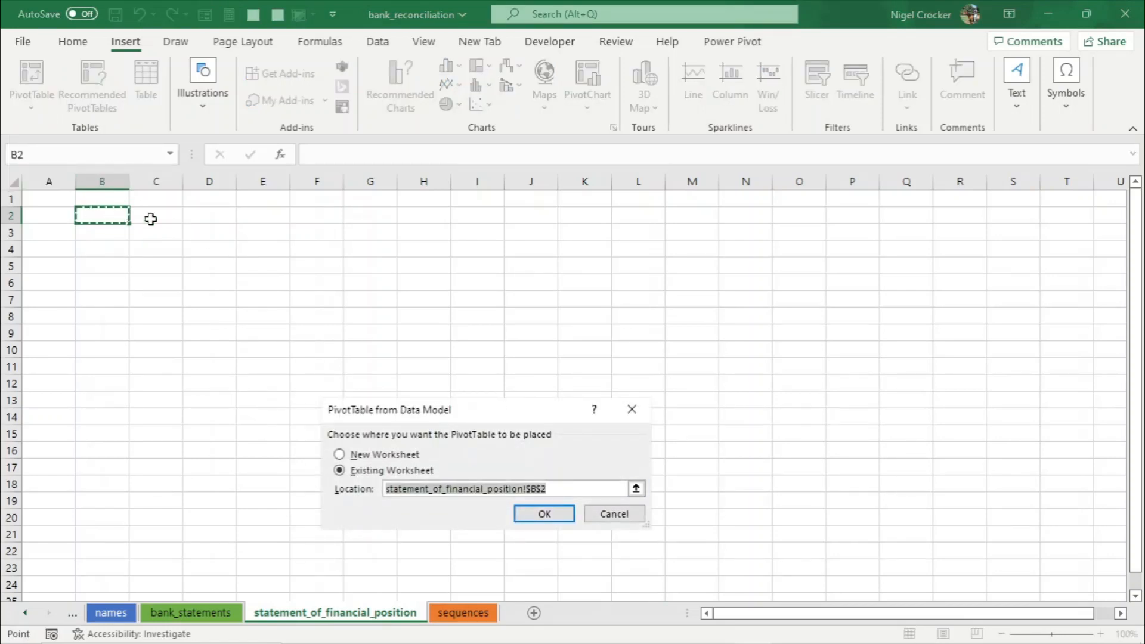
{"action": "left_click", "coordinate": [545, 513]}
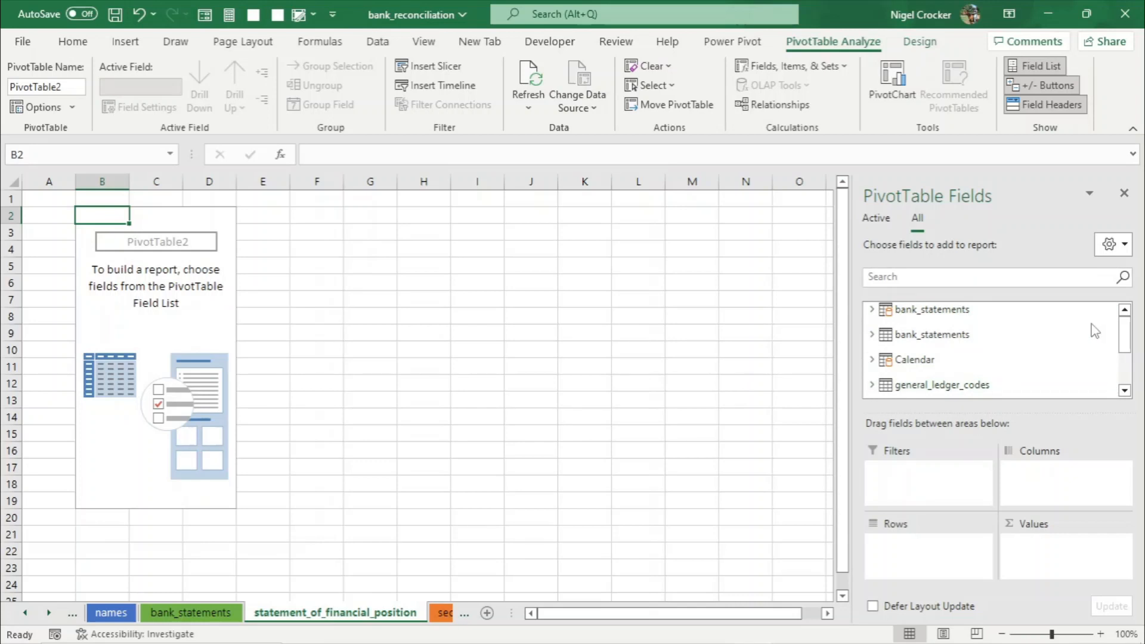
{"action": "mouse_move", "coordinate": [1120, 332]}
{"action": "left_mouse_down"}
{"action": "mouse_move", "coordinate": [1111, 374]}
{"action": "mouse_move", "coordinate": [1122, 332]}
{"action": "left_mouse_up"}
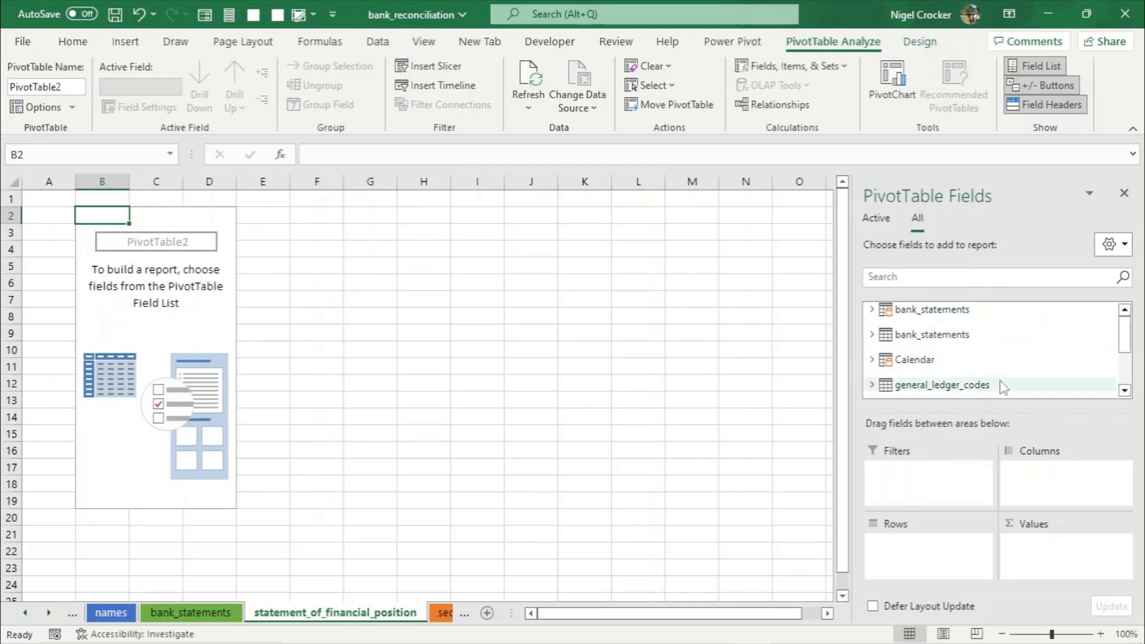
- Expand bank_statements in the field list and add its amount field to the PivotTable values
{"action": "left_click", "coordinate": [872, 310]}
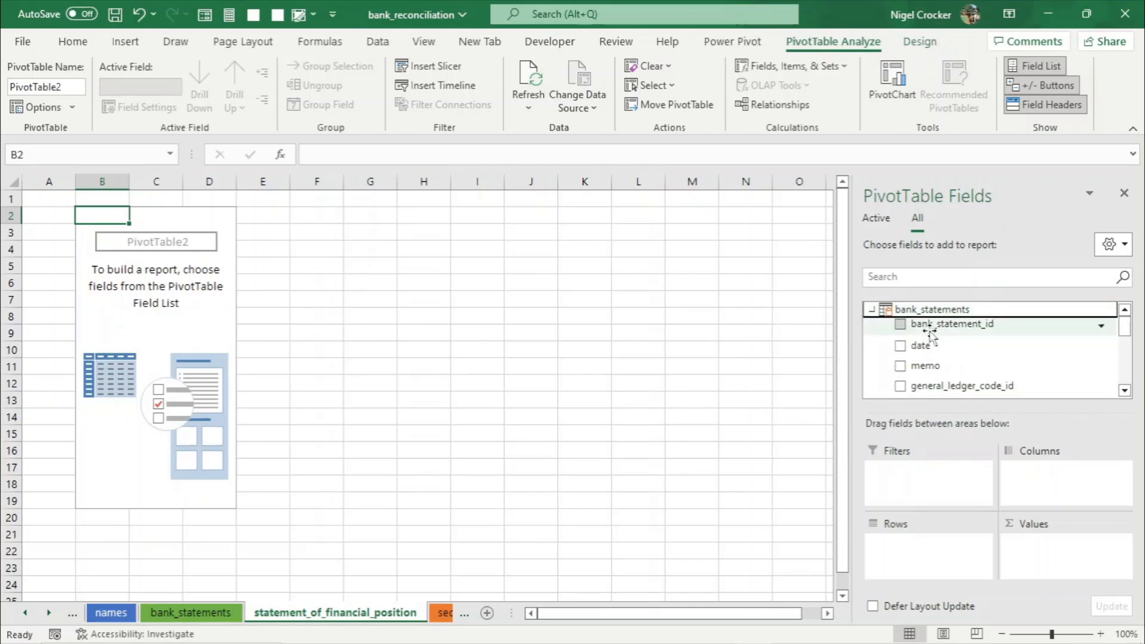
{"action": "left_click_drag", "start_coordinate": [1125, 328], "coordinate": [1126, 367]}
{"action": "left_click_drag", "start_coordinate": [934, 334], "coordinate": [1060, 563]}
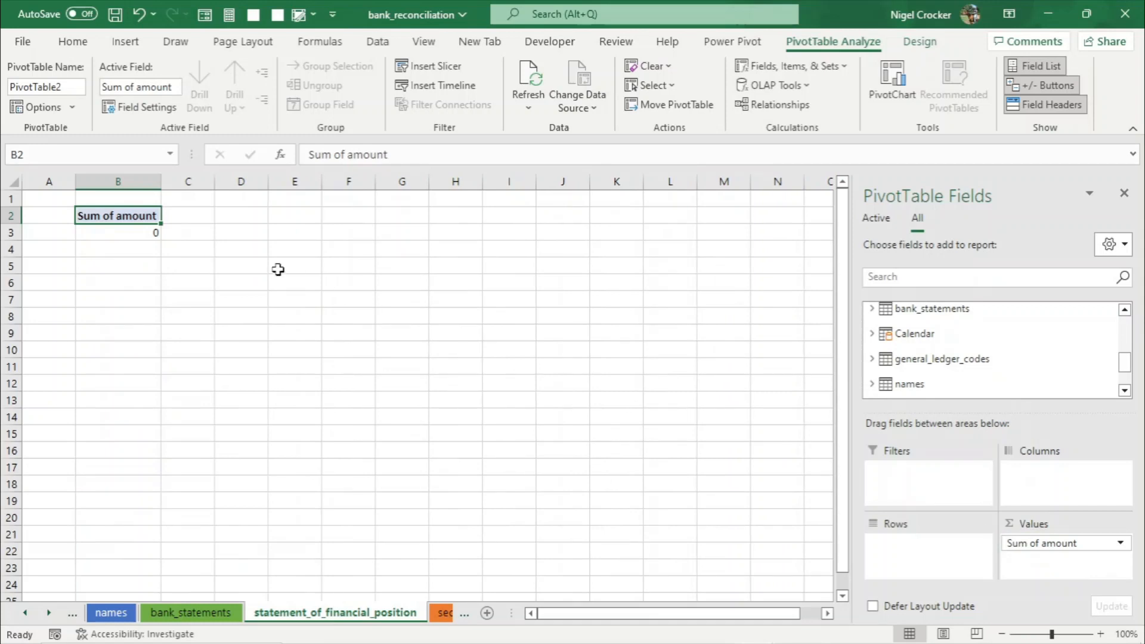
- Format the Sum of amount values as Currency with 2 decimal places and the R symbol
{"action": "left_click", "coordinate": [1121, 543]}
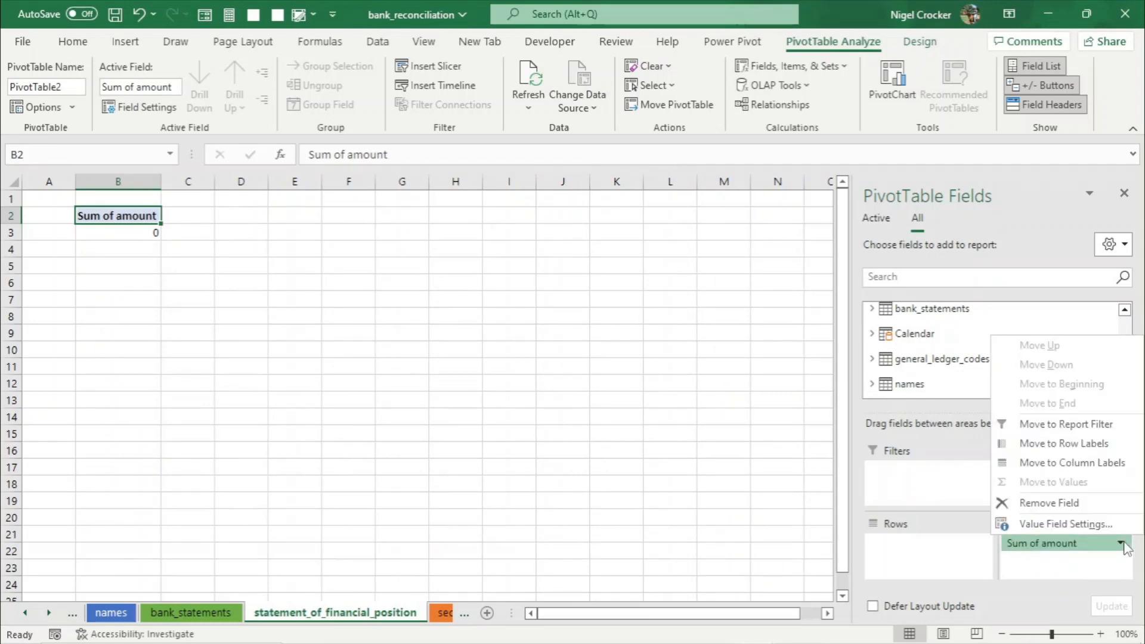
{"action": "left_click", "coordinate": [1050, 522]}
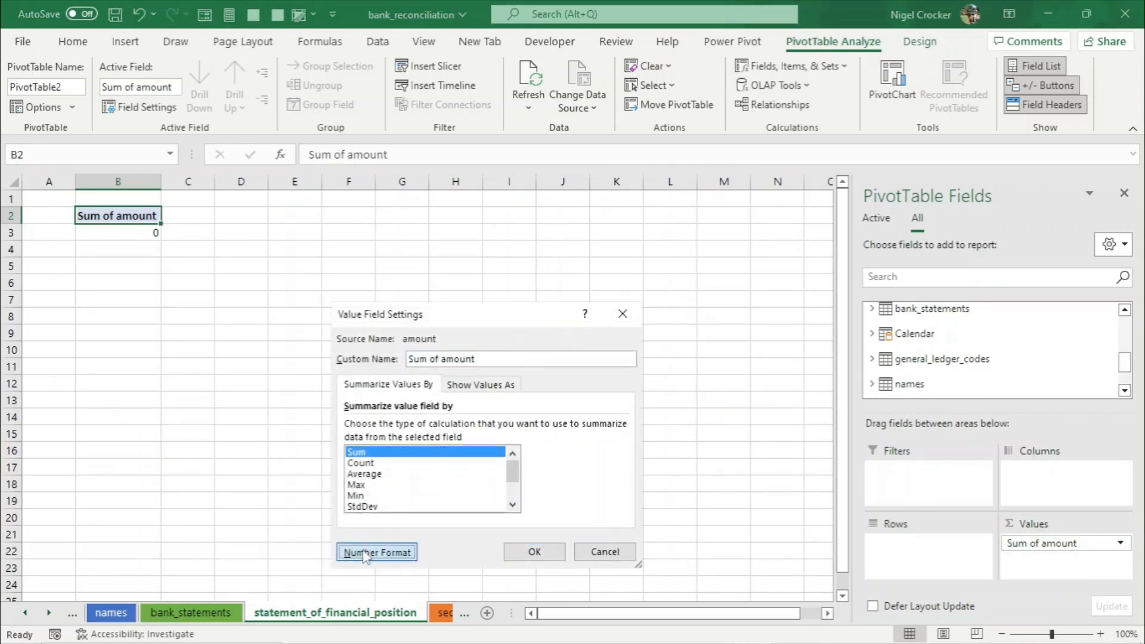
{"action": "left_click", "coordinate": [372, 548]}
{"action": "left_click", "coordinate": [313, 332]}
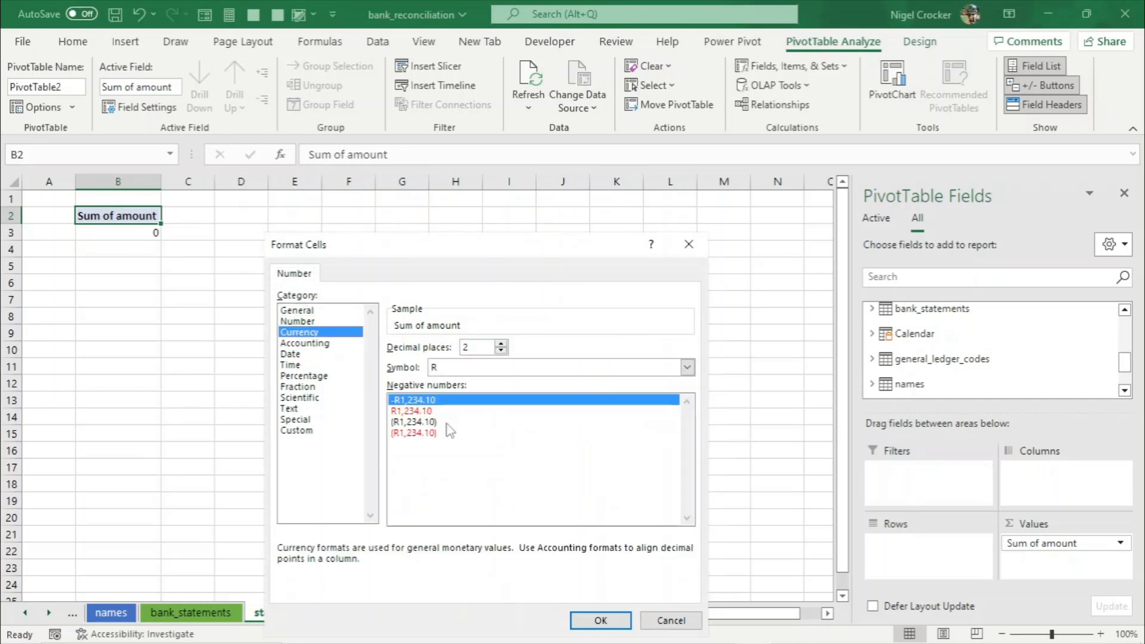
{"action": "left_click", "coordinate": [594, 621]}
{"action": "left_click", "coordinate": [534, 554]}
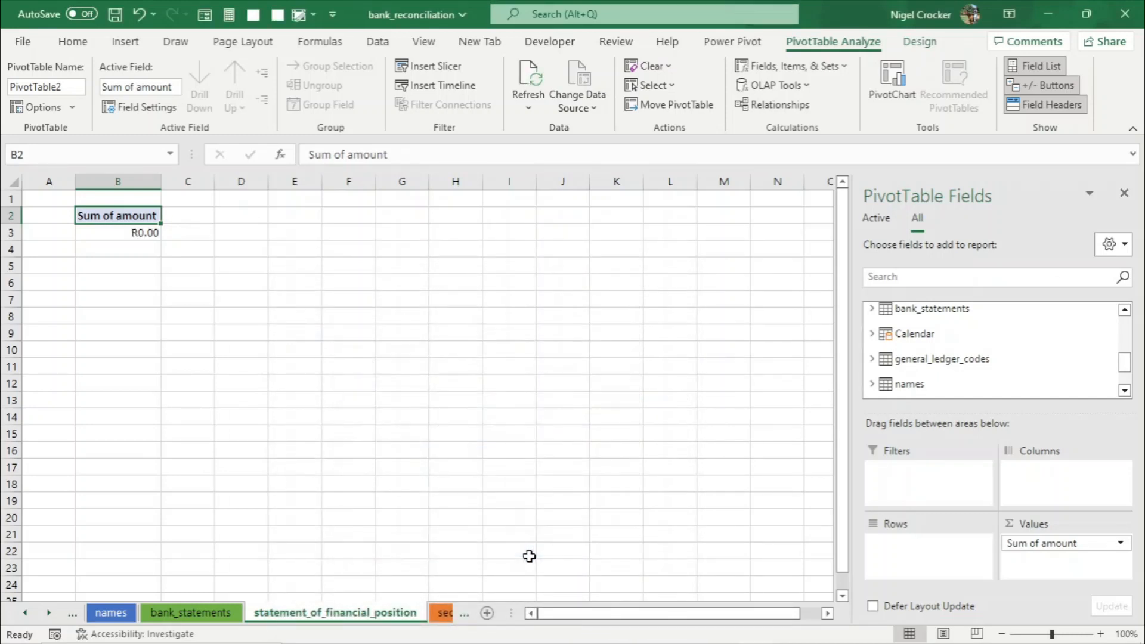
- Search the fields for cat and add cat1, cat2, cat3 and cat4 as row fields
{"action": "left_click", "coordinate": [915, 278]}
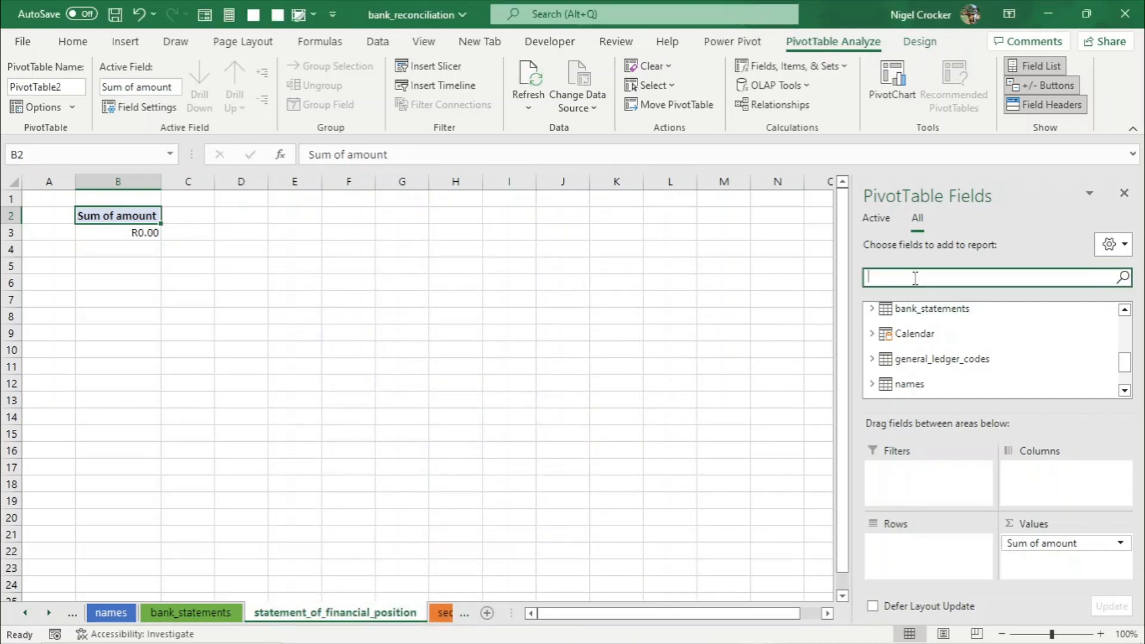
{"action": "type", "text": "cat"}
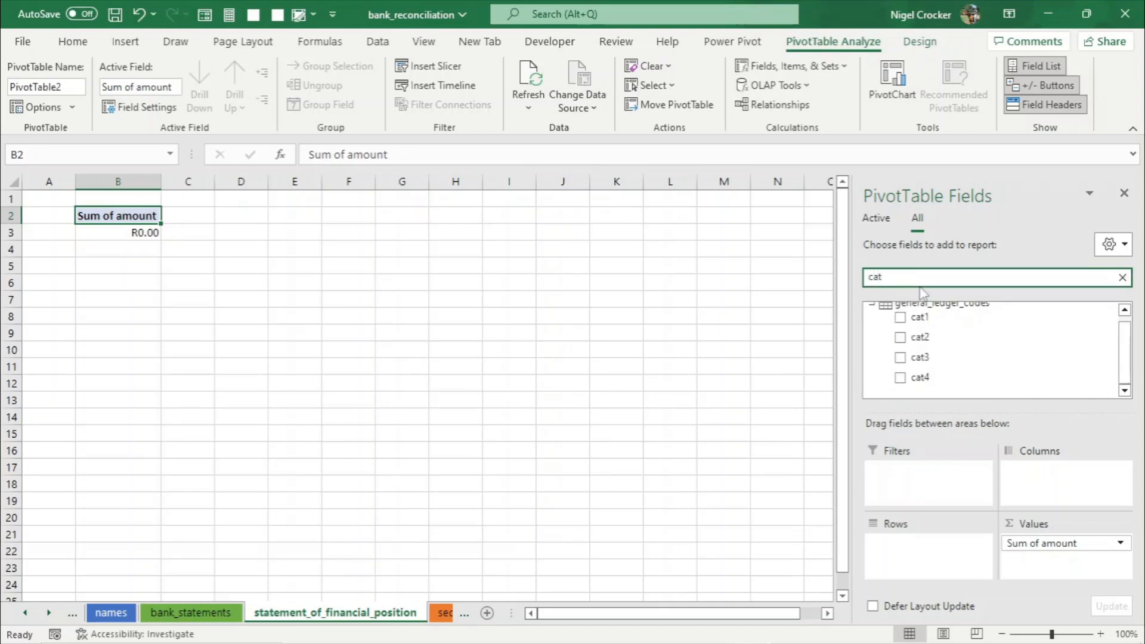
{"action": "left_click", "coordinate": [900, 317]}
{"action": "left_click", "coordinate": [900, 337]}
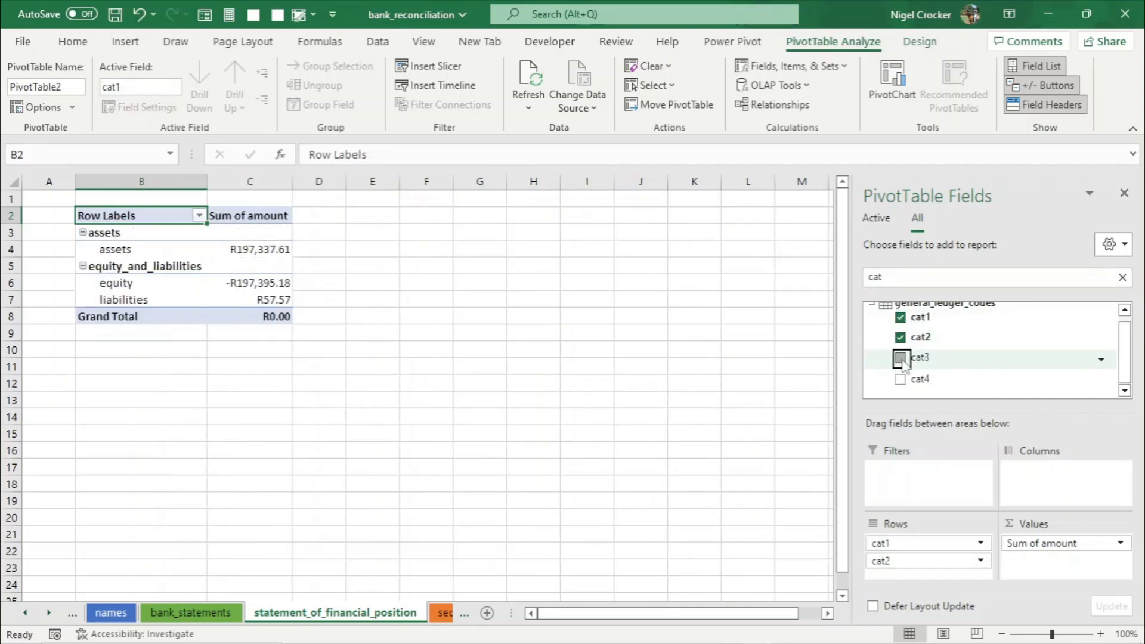
{"action": "left_click", "coordinate": [900, 358]}
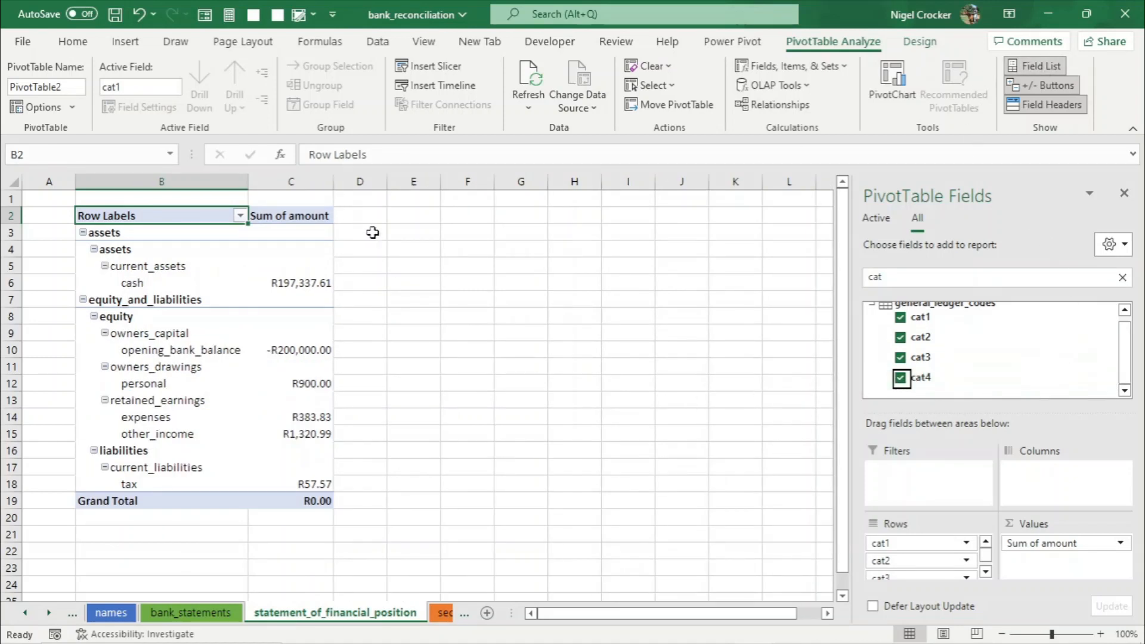
- Turn grand totals off for rows and columns
{"action": "left_click", "coordinate": [920, 41]}
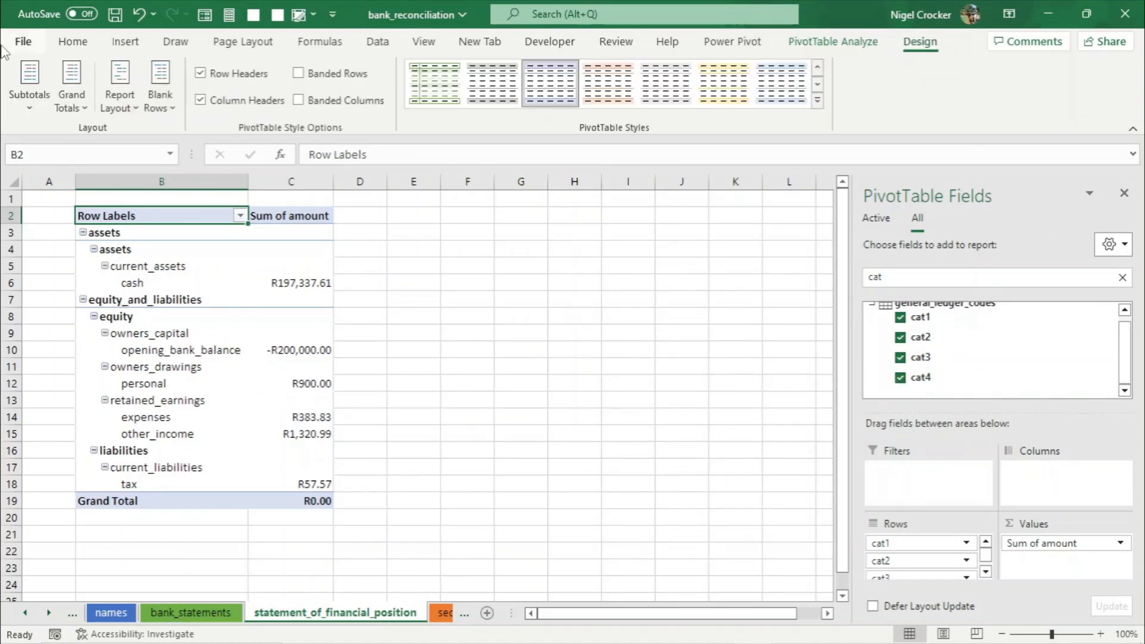
{"action": "left_click", "coordinate": [70, 90]}
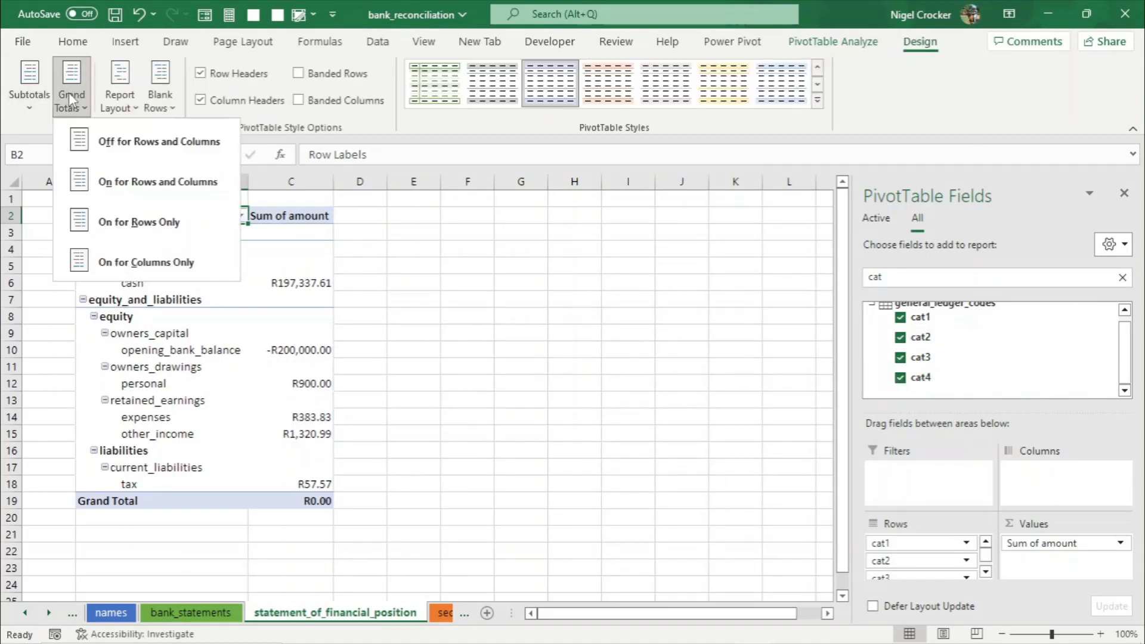
{"action": "left_click", "coordinate": [107, 143]}
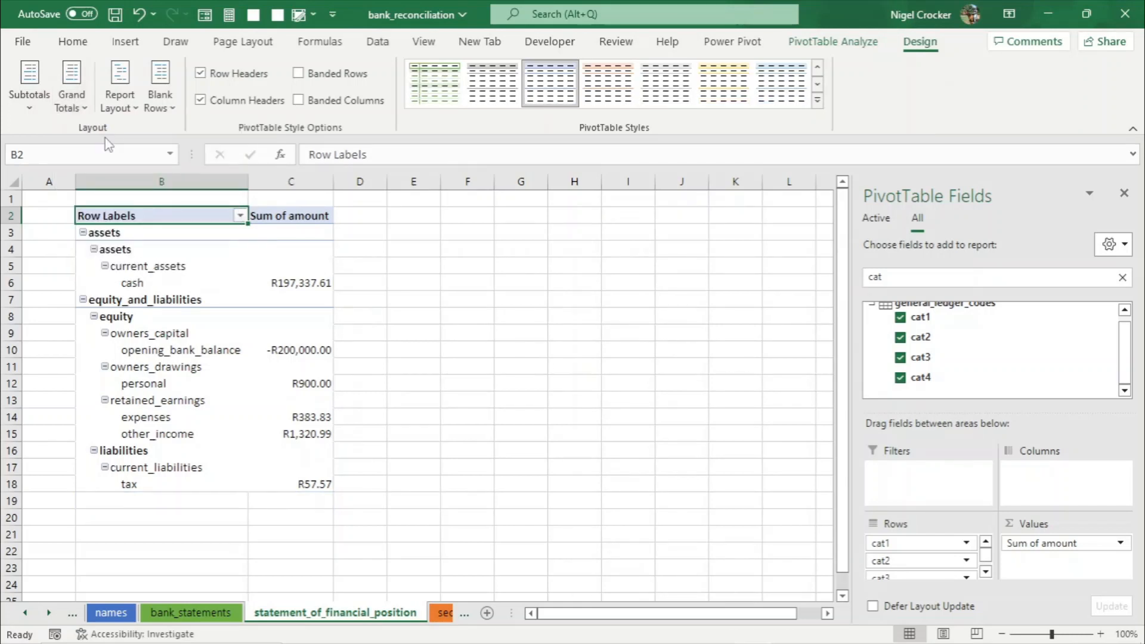
- Show all subtotals at the top of each group
{"action": "left_click", "coordinate": [287, 263]}
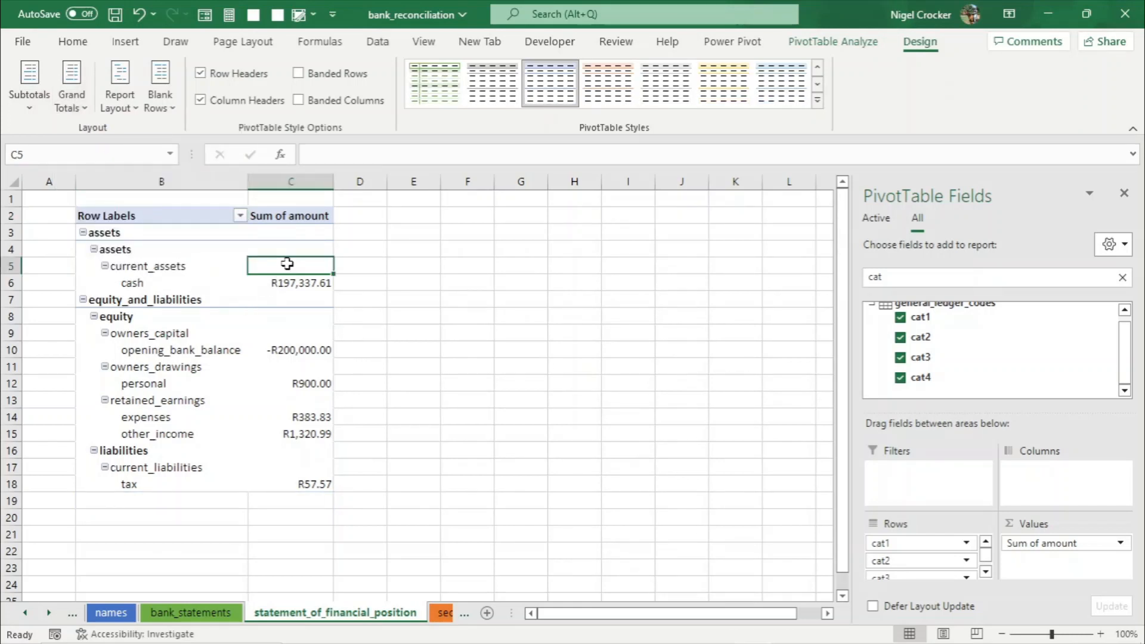
{"action": "left_click", "coordinate": [30, 90]}
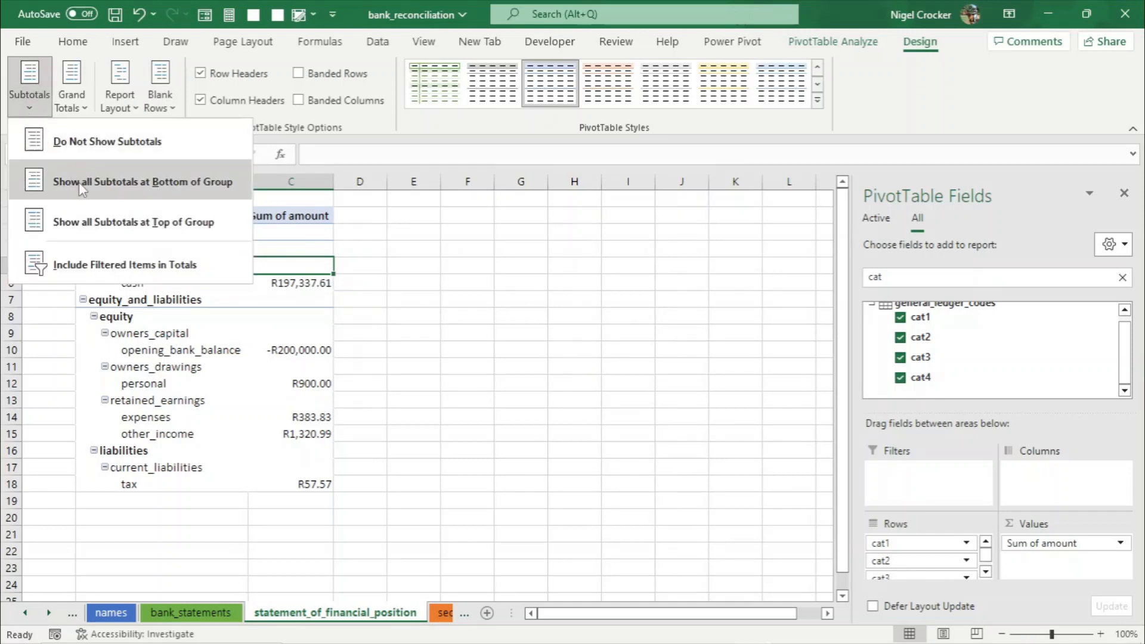
{"action": "left_click", "coordinate": [91, 217]}
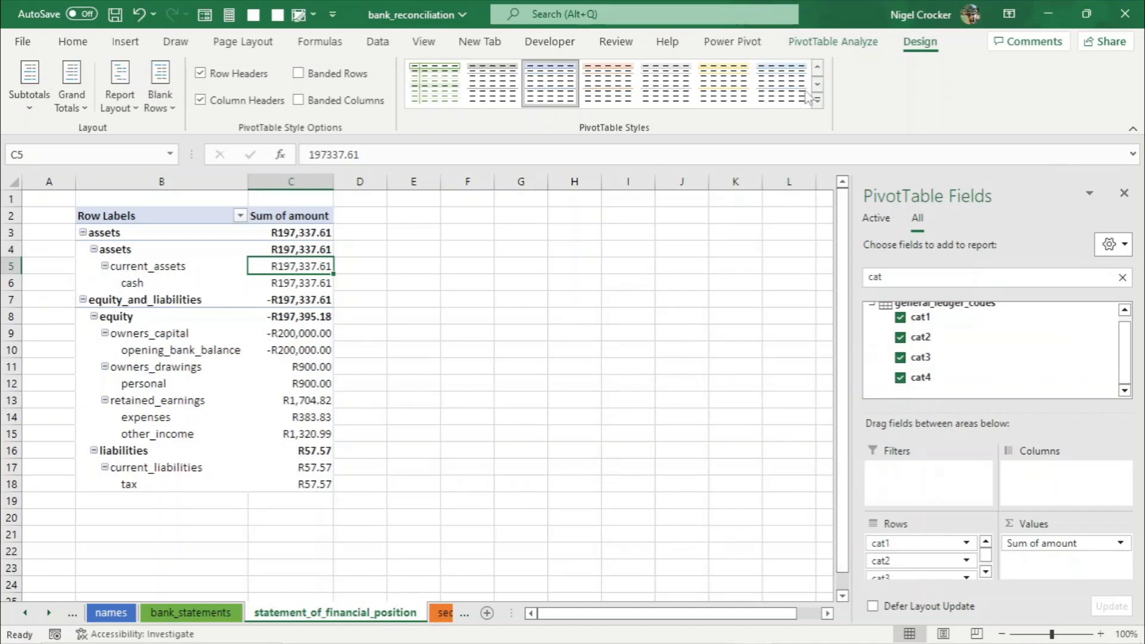
- Hide the PivotTable field headers and check the subtotal values for assets and equity_and_liabilities
{"action": "left_click", "coordinate": [833, 41]}
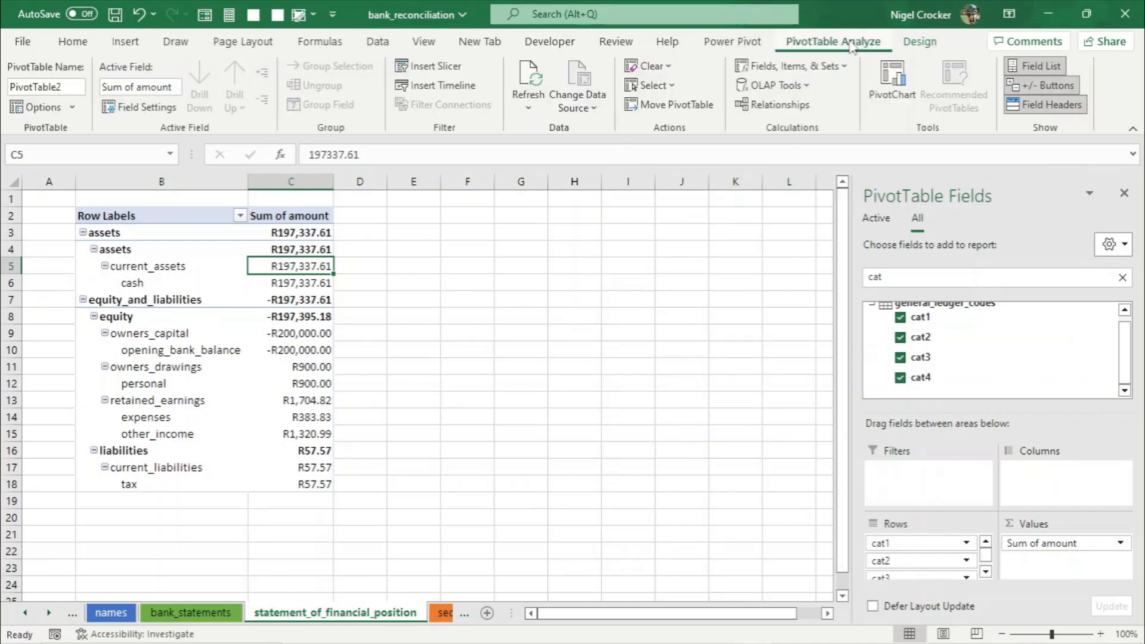
{"action": "left_click", "coordinate": [1047, 105]}
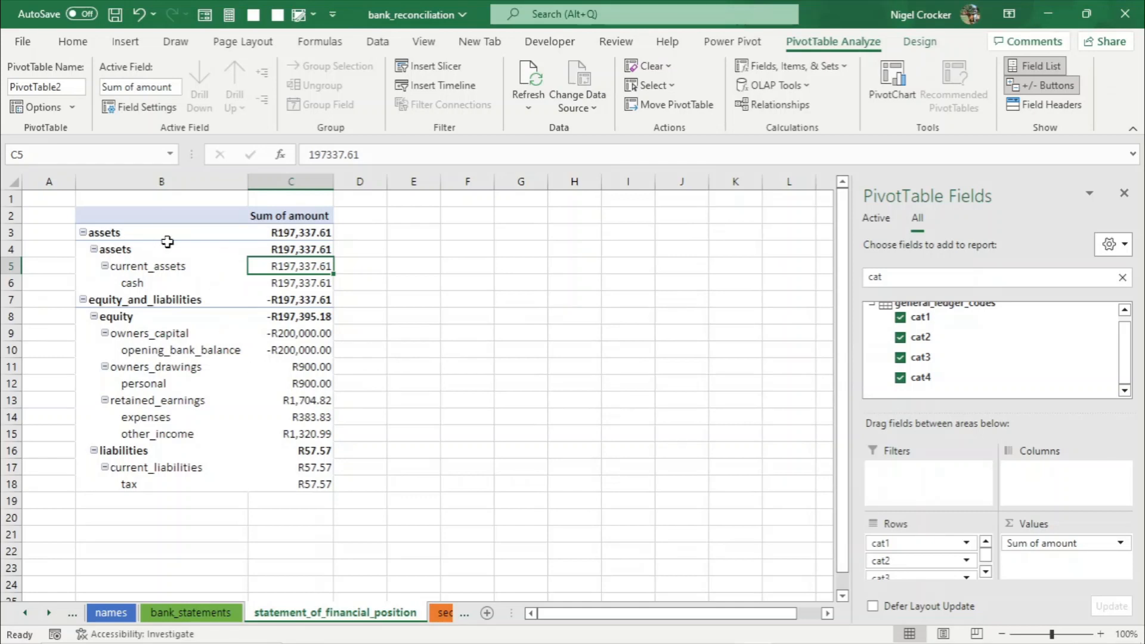
{"action": "left_click", "coordinate": [327, 236]}
{"action": "left_click", "coordinate": [298, 298]}
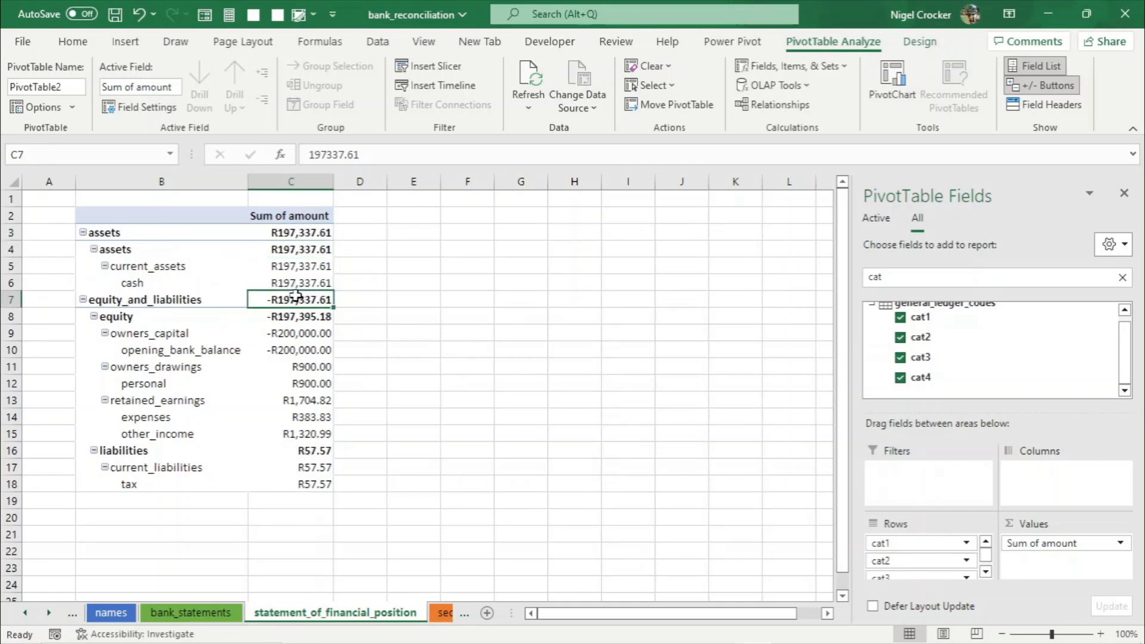
{"action": "left_click", "coordinate": [305, 238]}
{"action": "left_click", "coordinate": [291, 303]}
{"action": "left_click", "coordinate": [307, 232]}
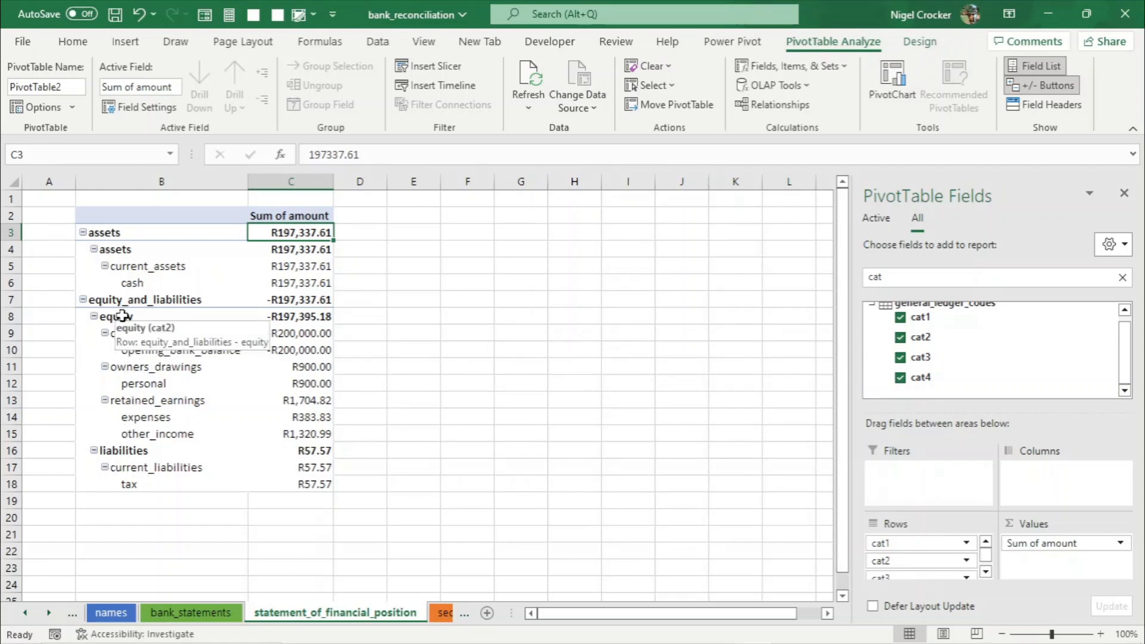
- Reorder the rows so liabilities comes before equity and other_income comes before expenses
{"action": "left_click", "coordinate": [122, 317]}
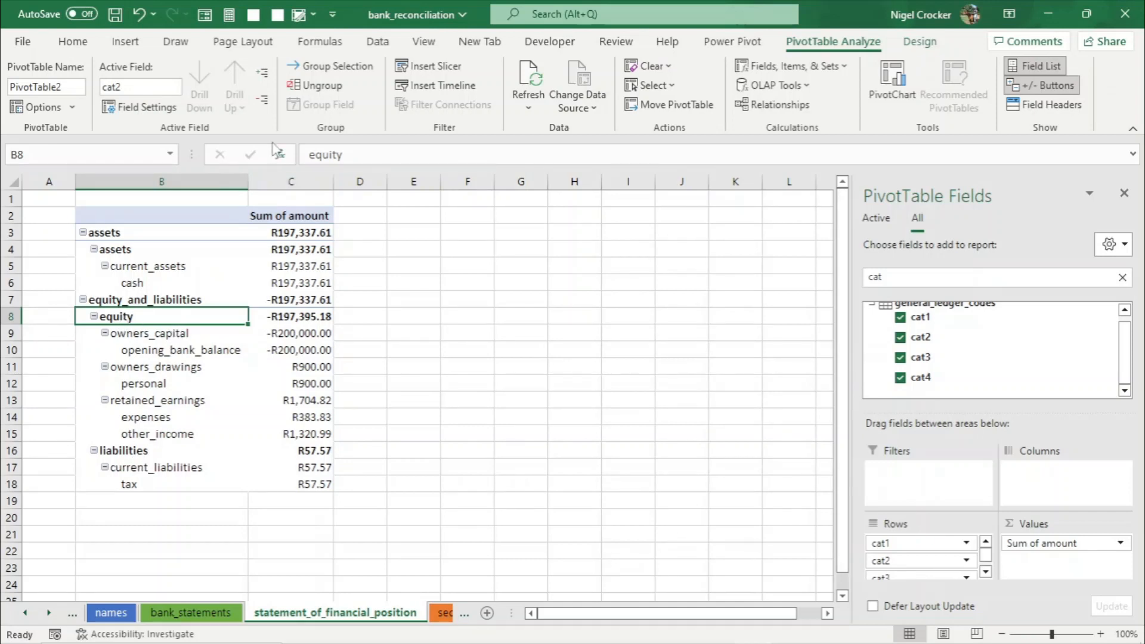
{"action": "left_click", "coordinate": [265, 101]}
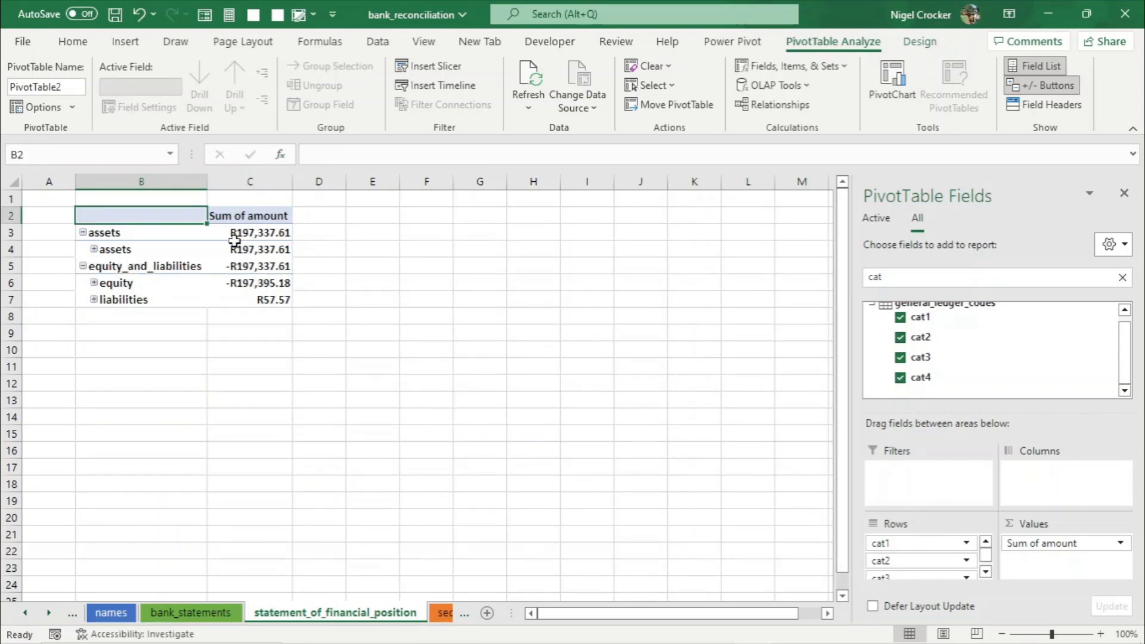
{"action": "left_click", "coordinate": [135, 285]}
{"action": "left_click_drag", "start_coordinate": [136, 291], "coordinate": [136, 302]}
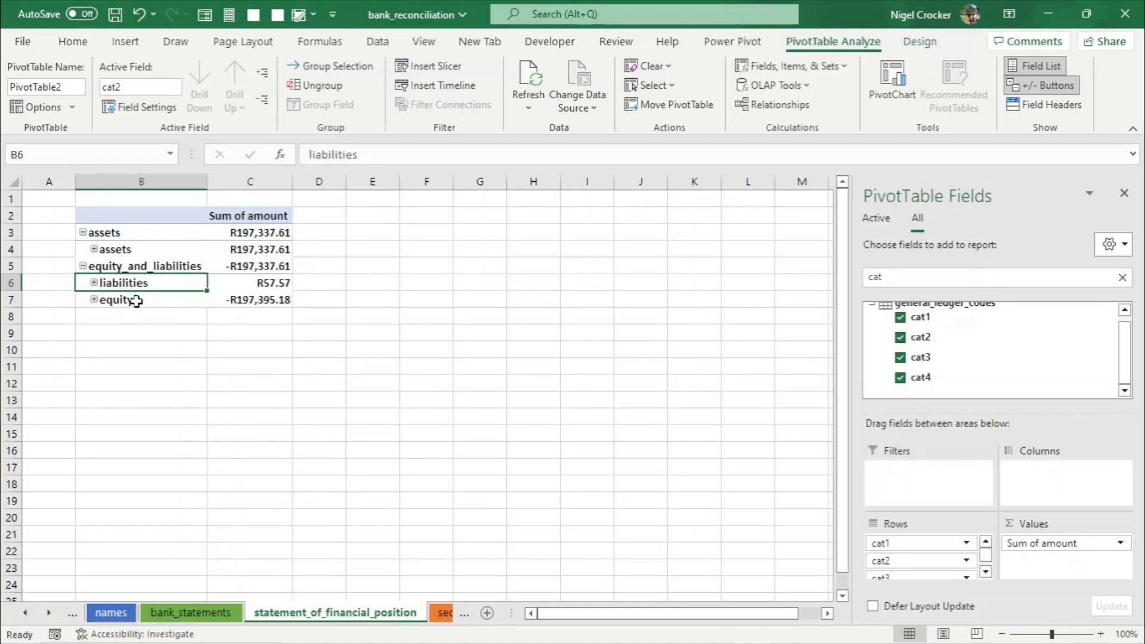
{"action": "left_click", "coordinate": [263, 73]}
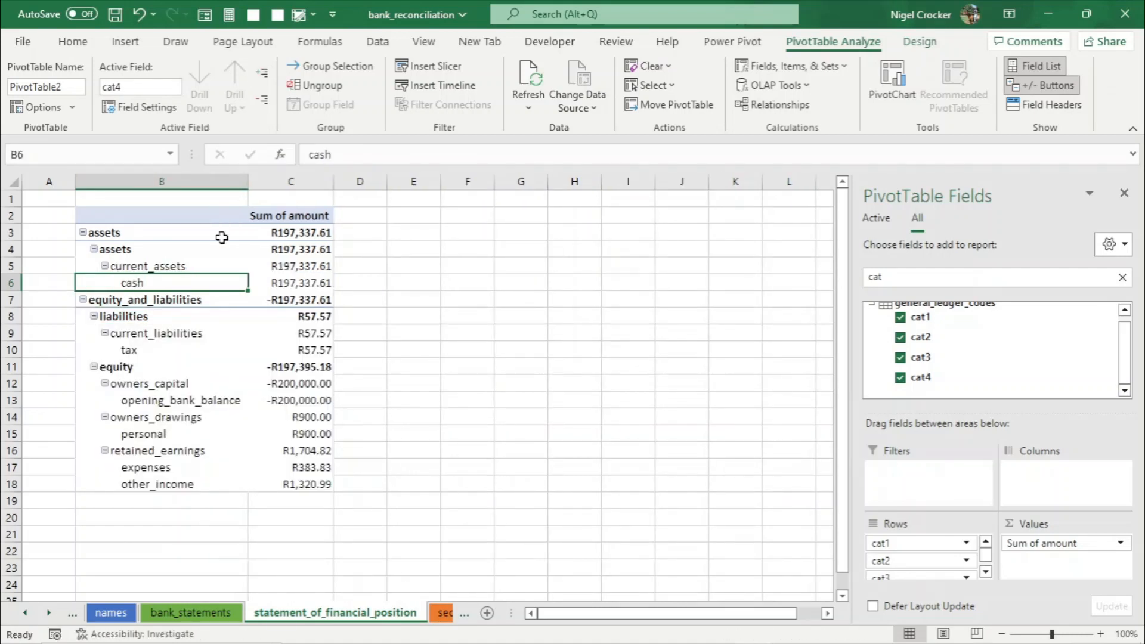
{"action": "left_click_drag", "start_coordinate": [163, 483], "coordinate": [172, 466]}
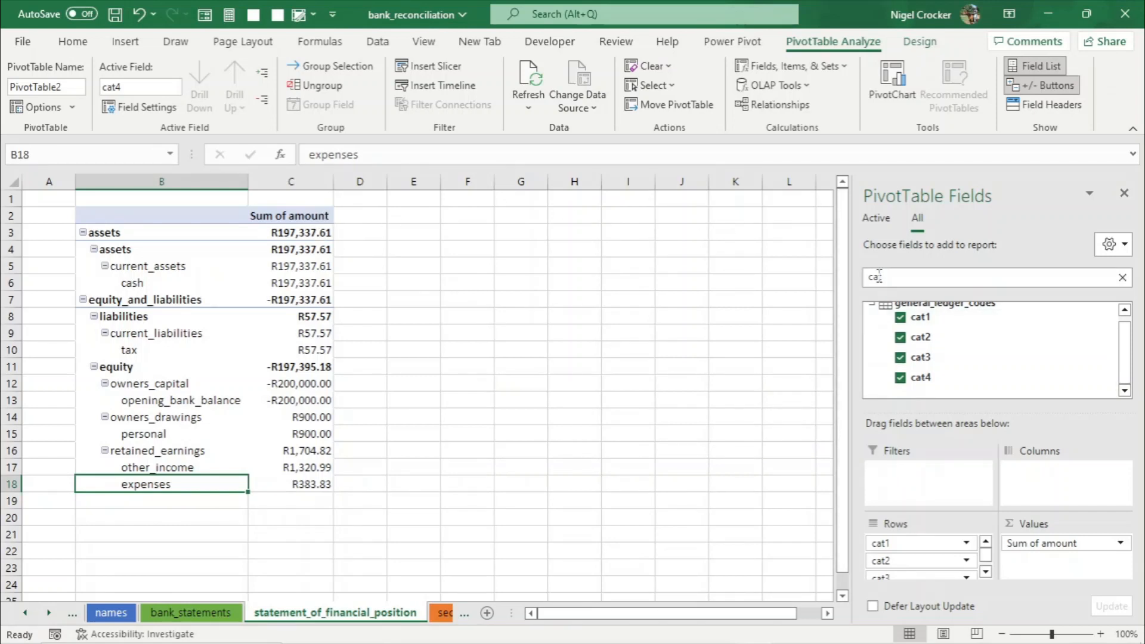
- Search for date, add the Calendar Date Hierarchy to columns, and expand 2018 into months
{"action": "left_click", "coordinate": [887, 280]}
{"action": "left_click_drag", "start_coordinate": [884, 279], "coordinate": [865, 278]}
{"action": "type", "text": "date"}
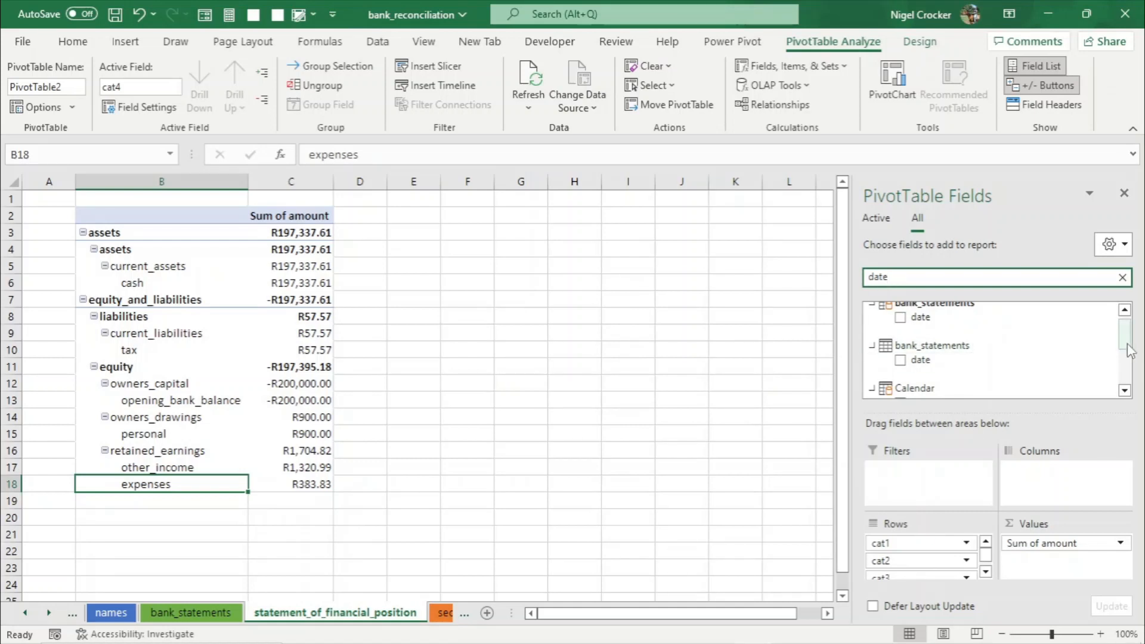
{"action": "mouse_move", "coordinate": [1127, 343]}
{"action": "left_mouse_down"}
{"action": "mouse_move", "coordinate": [1128, 332]}
{"action": "mouse_move", "coordinate": [1123, 355]}
{"action": "left_mouse_up"}
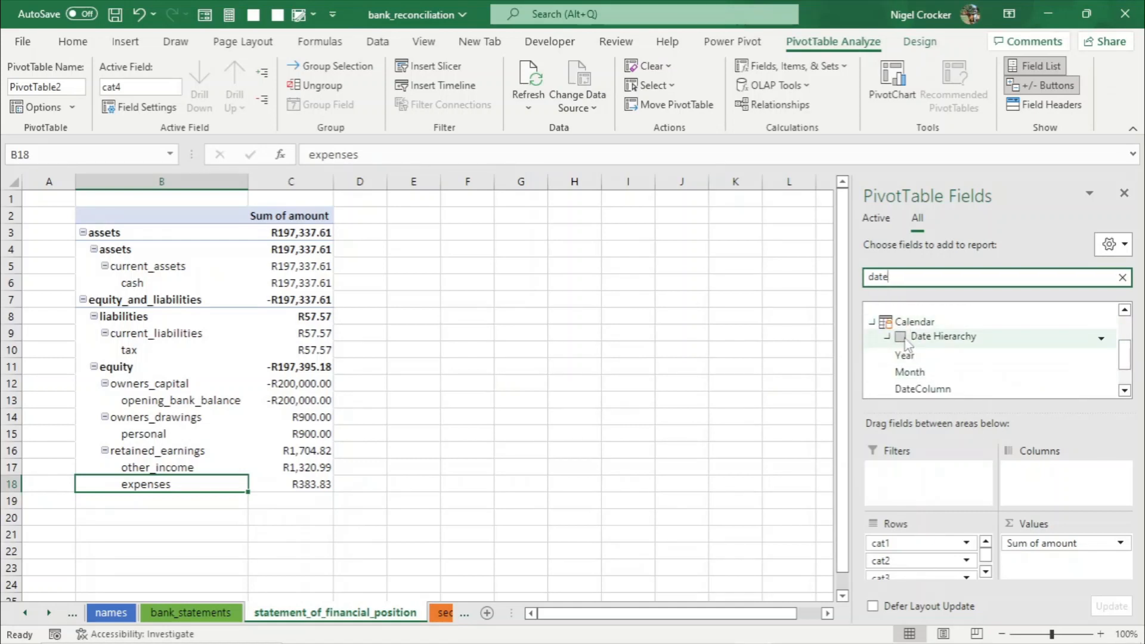
{"action": "left_click", "coordinate": [900, 337]}
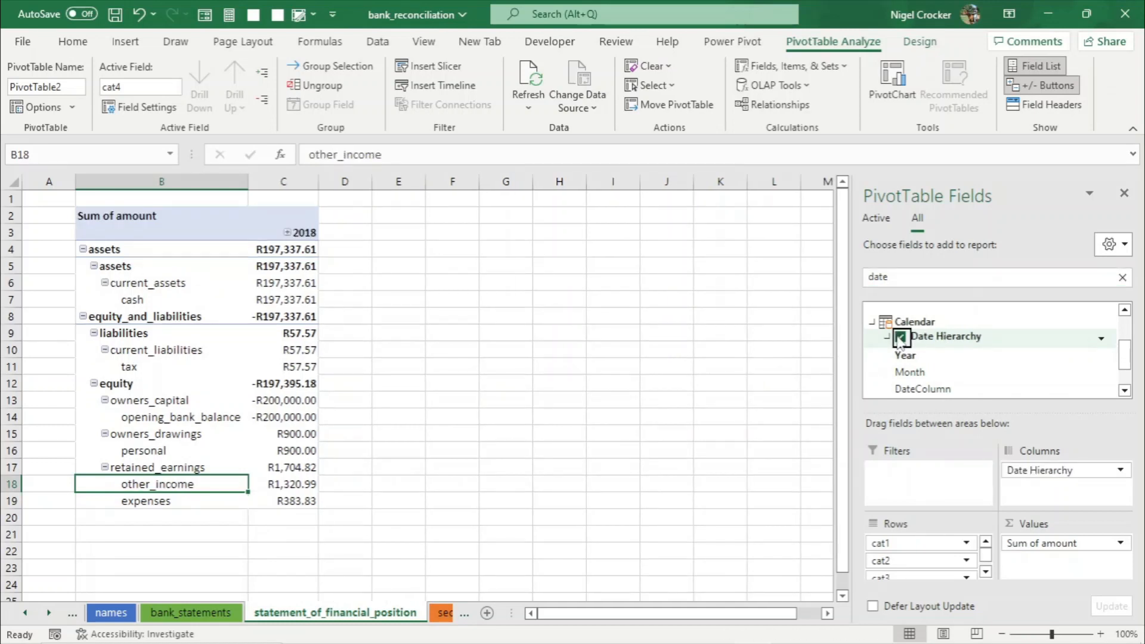
{"action": "left_click", "coordinate": [288, 233]}
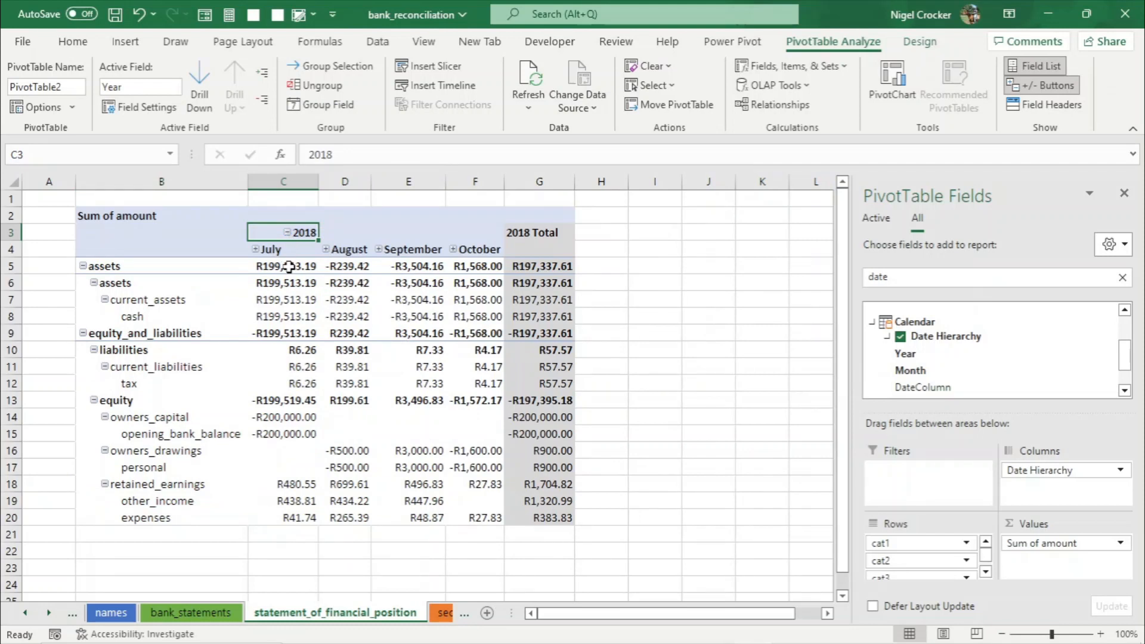
- Set the PivotTable options to show 0 in empty cells
{"action": "mouse_move", "coordinate": [334, 339]}
{"action": "right_click", "coordinate": [350, 419]}
{"action": "left_click", "coordinate": [410, 382]}
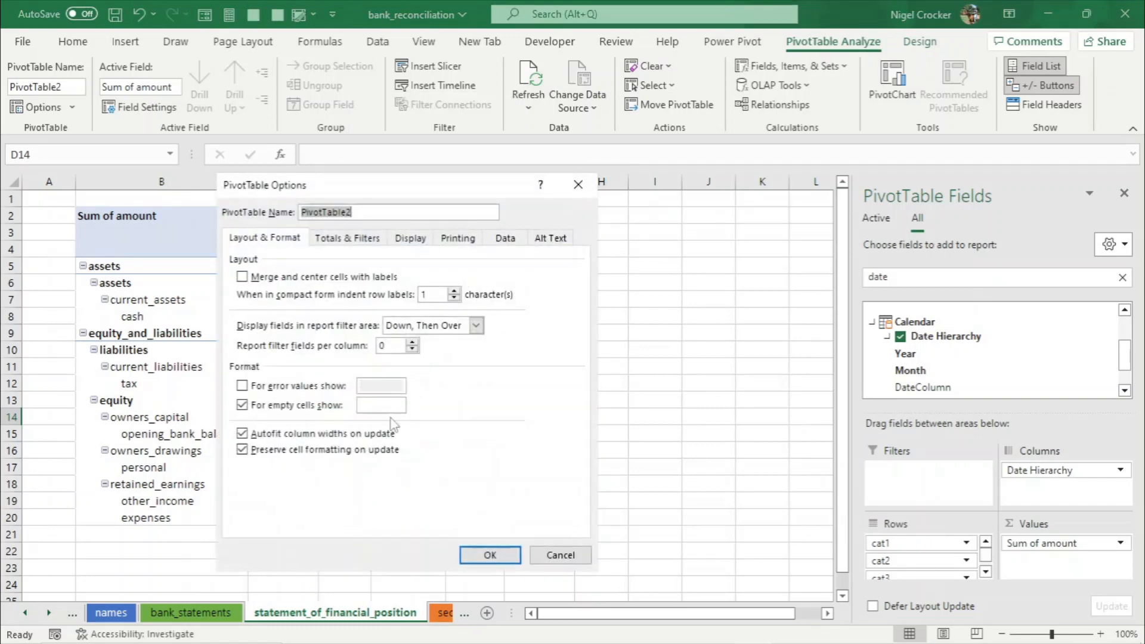
{"action": "left_click", "coordinate": [369, 405]}
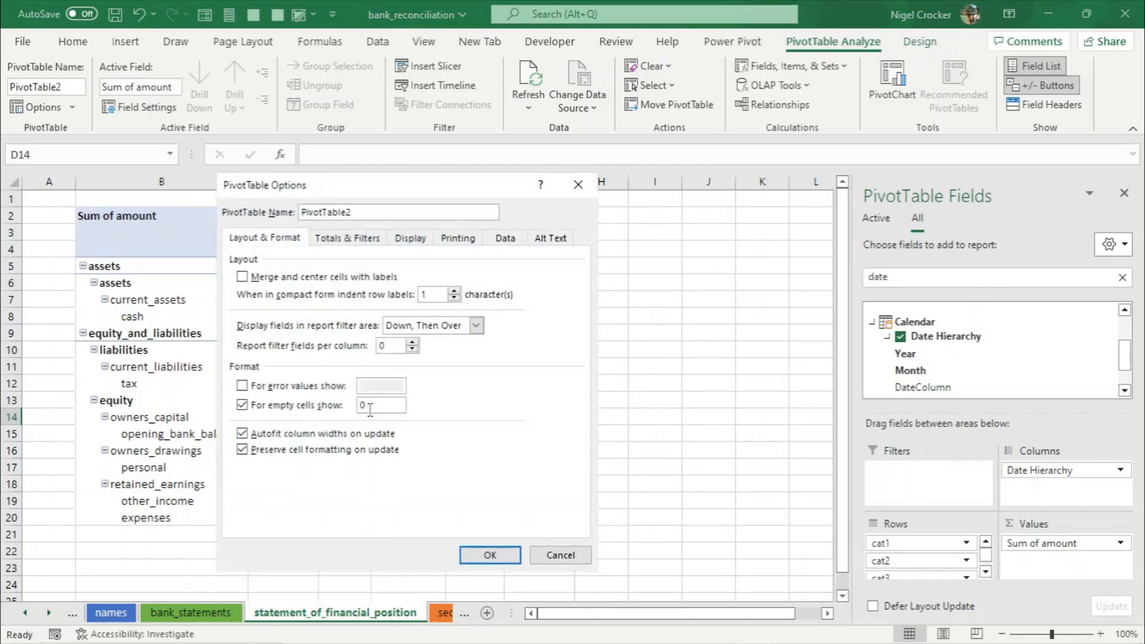
{"action": "type", "text": "0"}
{"action": "left_click", "coordinate": [501, 554]}
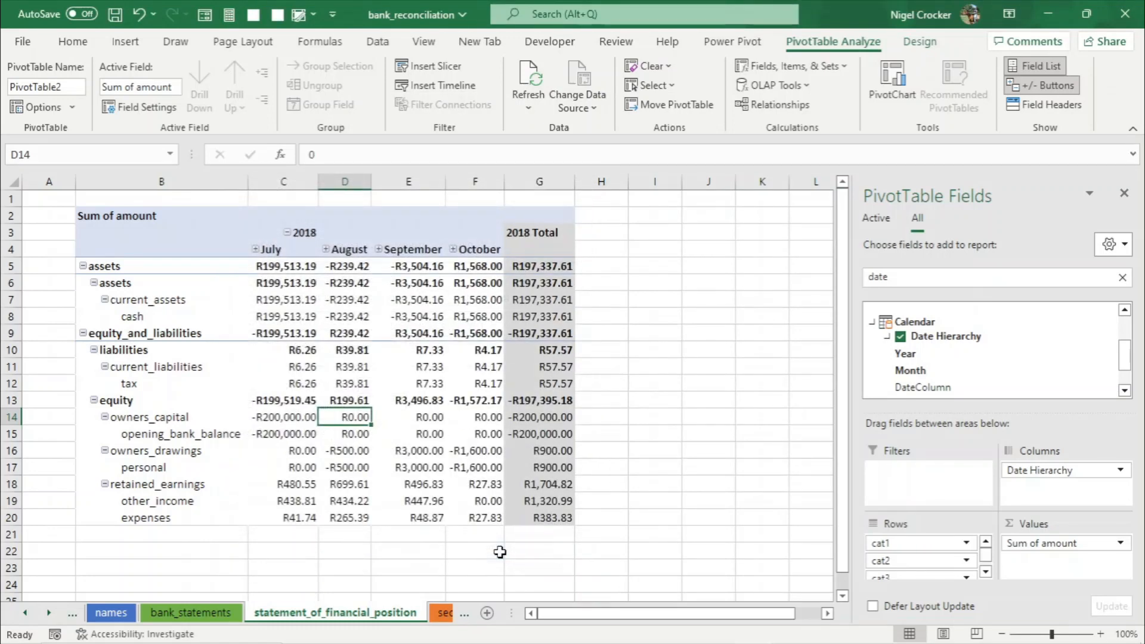
- Clear the Sum of amount caption from the PivotTable's top-left header cell
{"action": "left_click", "coordinate": [121, 219]}
{"action": "key", "text": "BackSpace"}
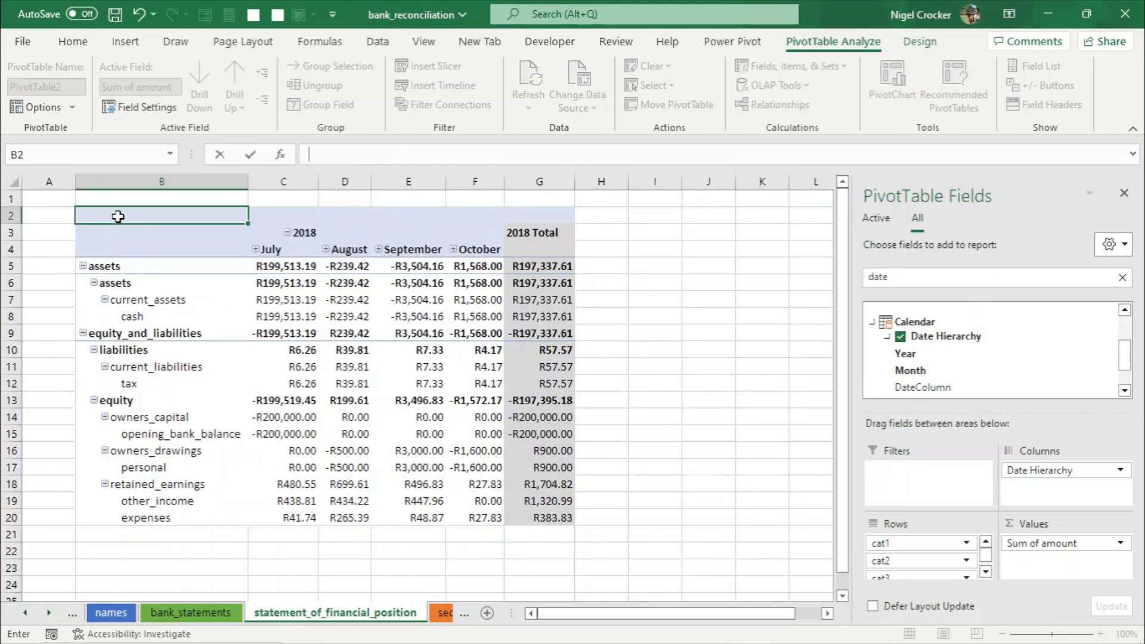
{"action": "left_click", "coordinate": [336, 292]}
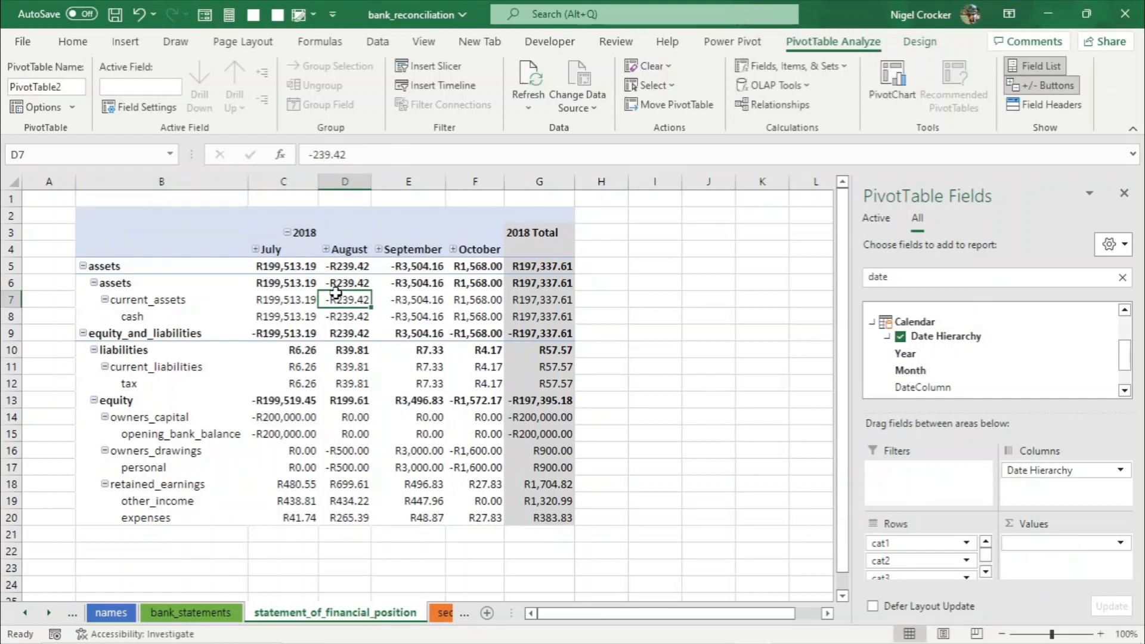
{"action": "left_click", "coordinate": [359, 221]}
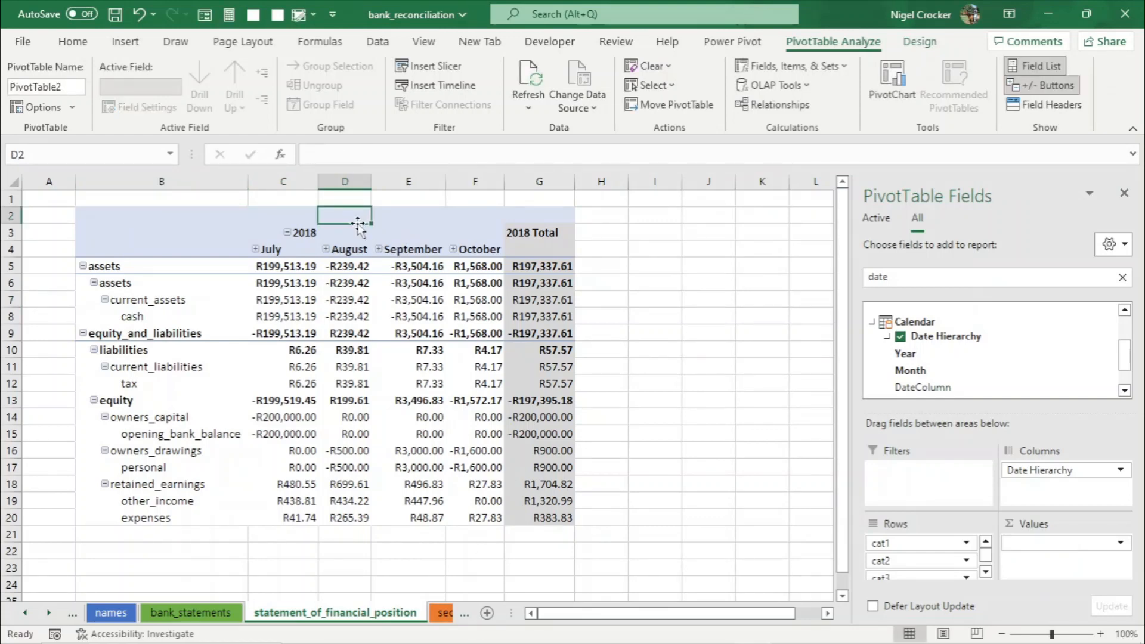
- Apply a medium dark grey PivotTable style to the statement of financial position
{"action": "left_click", "coordinate": [920, 42]}
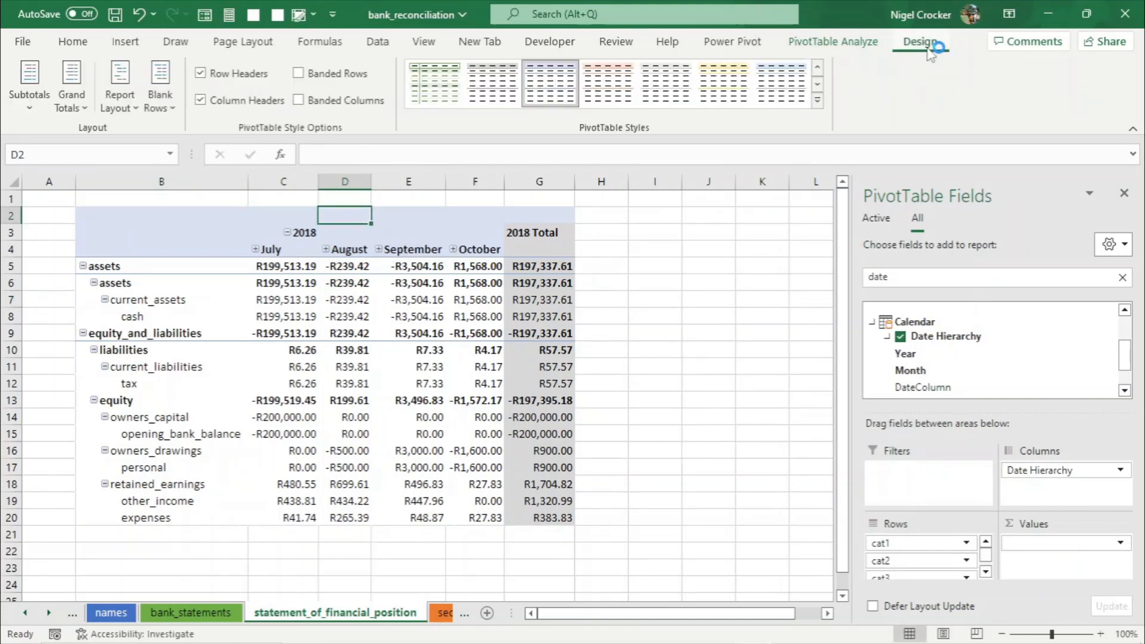
{"action": "left_click", "coordinate": [818, 101]}
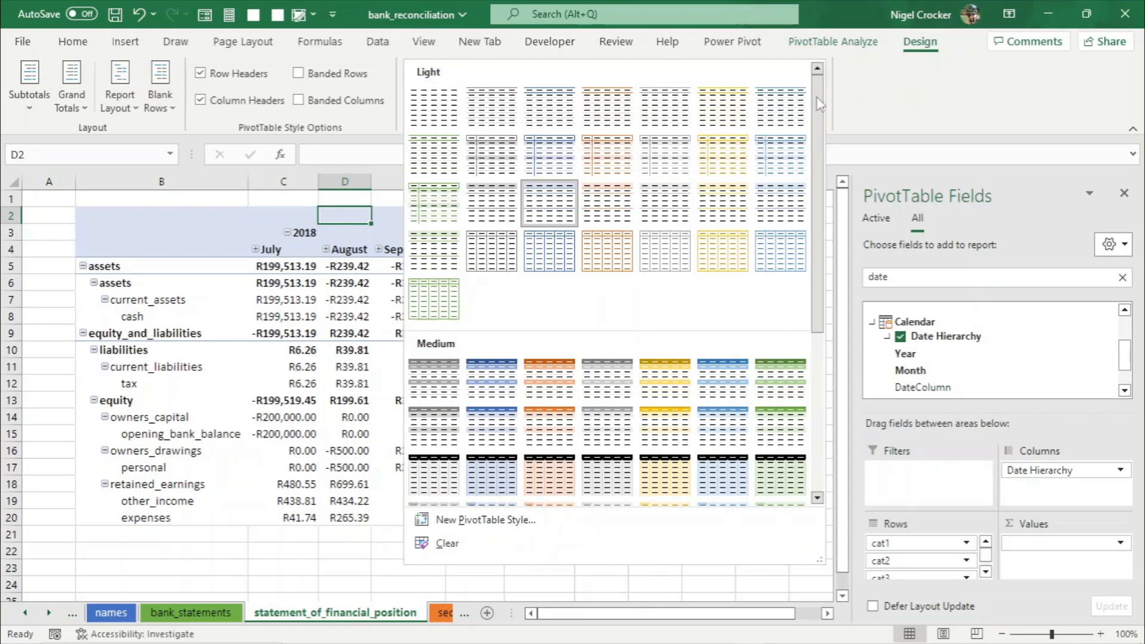
{"action": "left_click", "coordinate": [607, 377]}
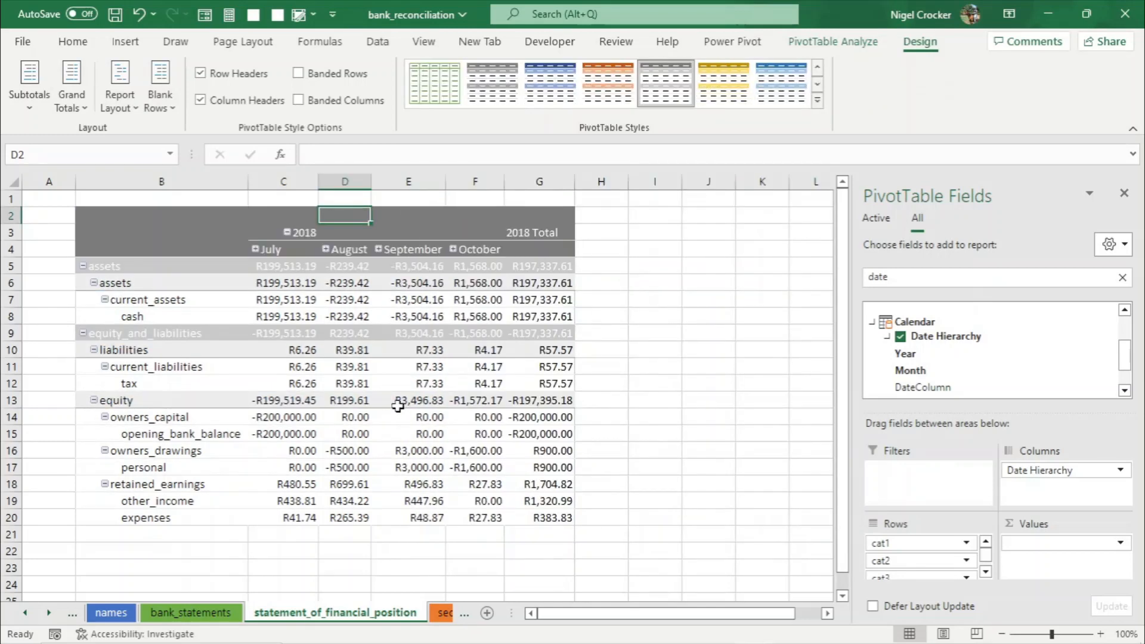
{"action": "left_click", "coordinate": [390, 385]}
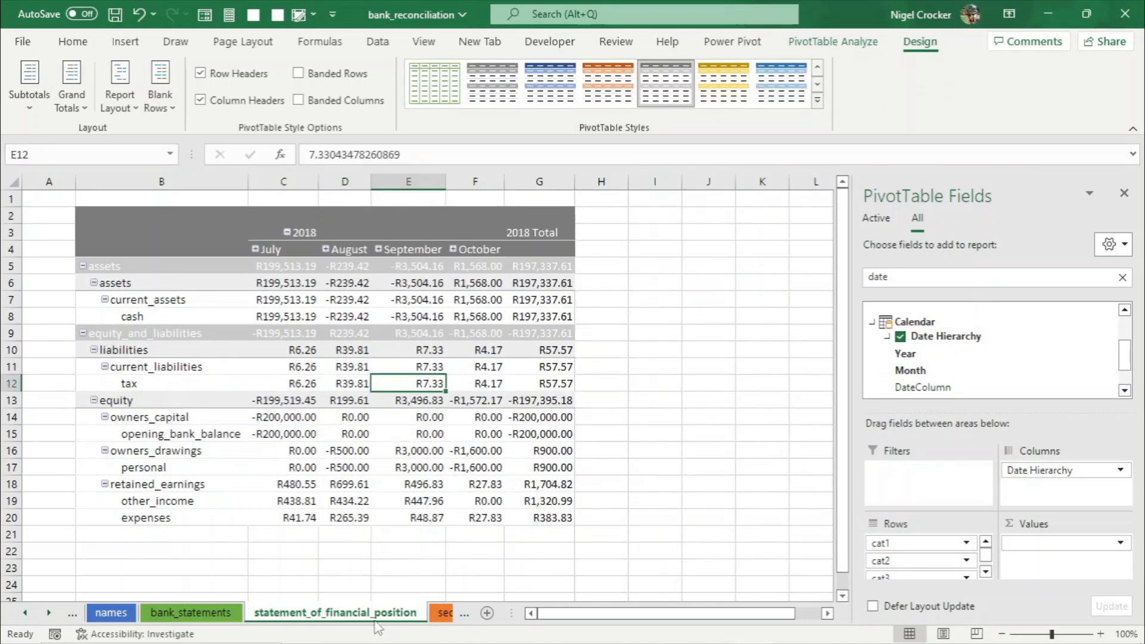
- Set the statement_of_financial_position sheet tab colour to grey
{"action": "right_click", "coordinate": [376, 623]}
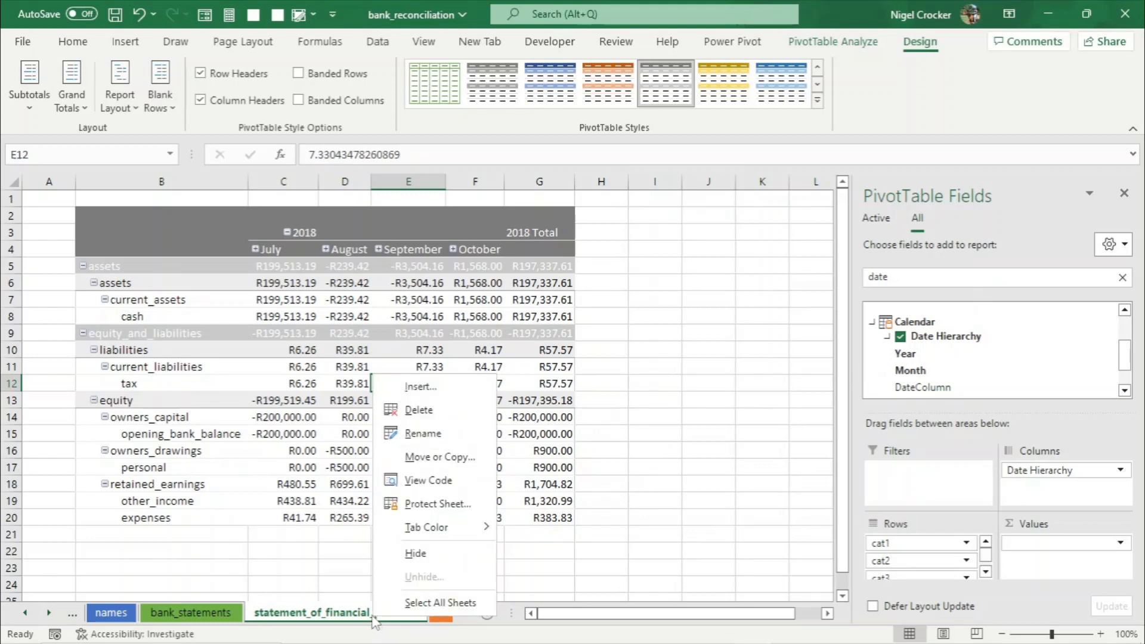
{"action": "mouse_move", "coordinate": [469, 535]}
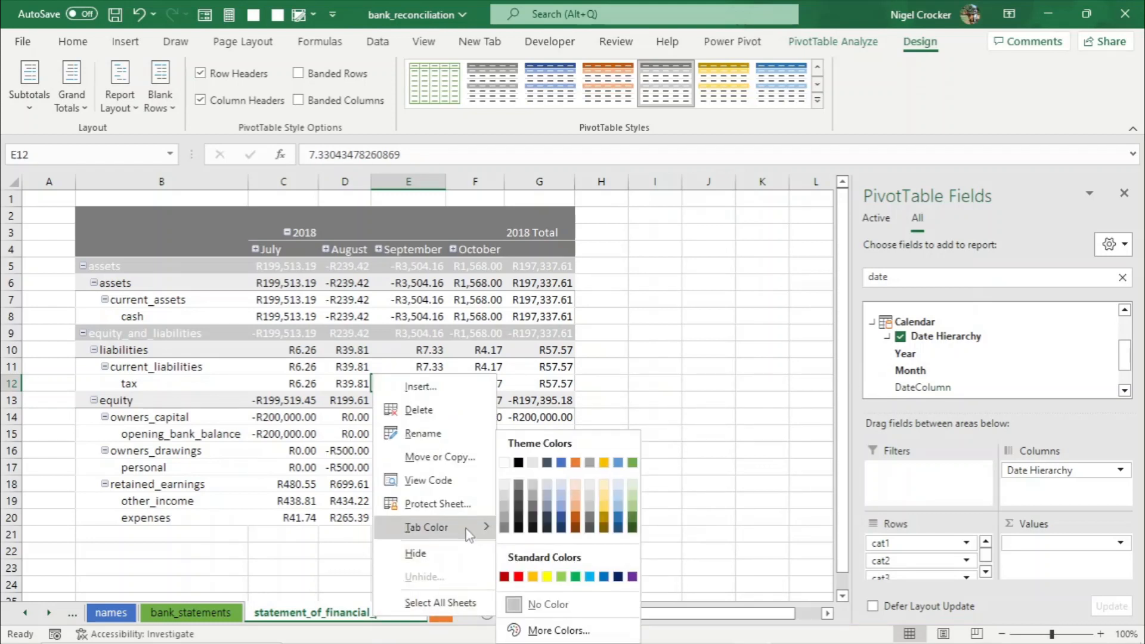
{"action": "left_click", "coordinate": [591, 464]}
{"action": "left_click", "coordinate": [408, 454]}
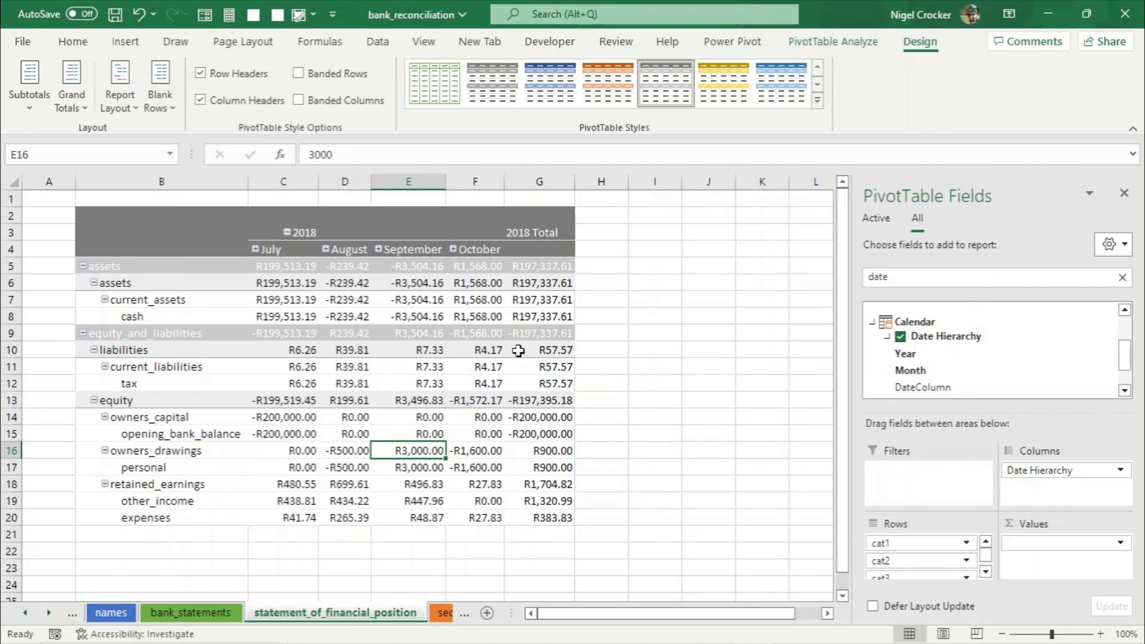
- Close the PivotTable Fields pane
{"action": "mouse_move", "coordinate": [491, 427]}
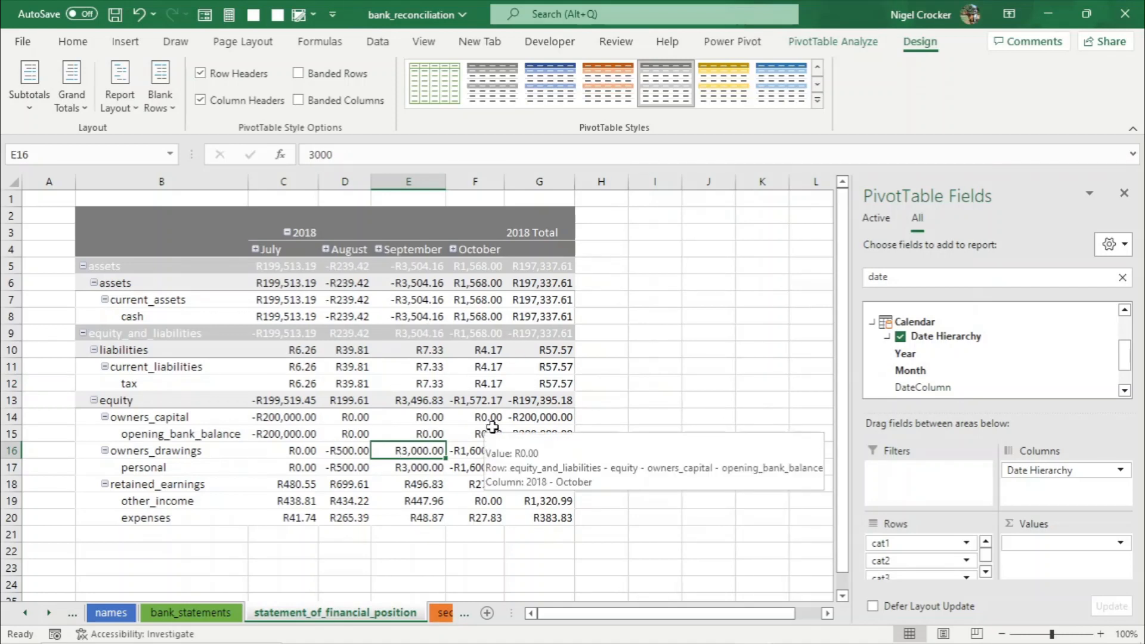
{"action": "mouse_move", "coordinate": [421, 407]}
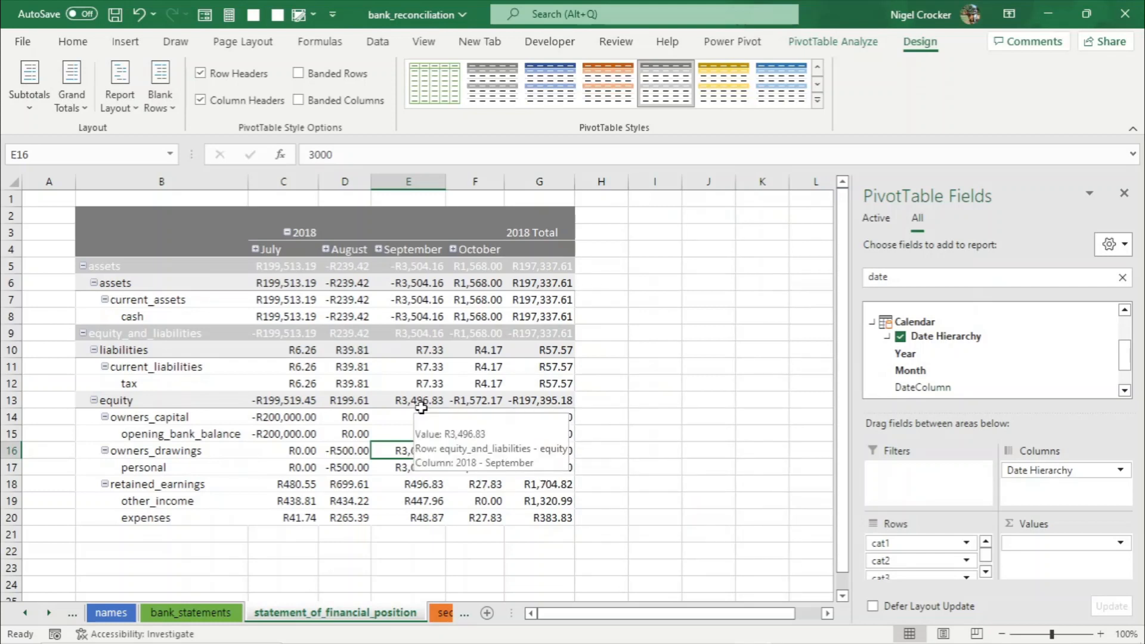
{"action": "mouse_move", "coordinate": [368, 368]}
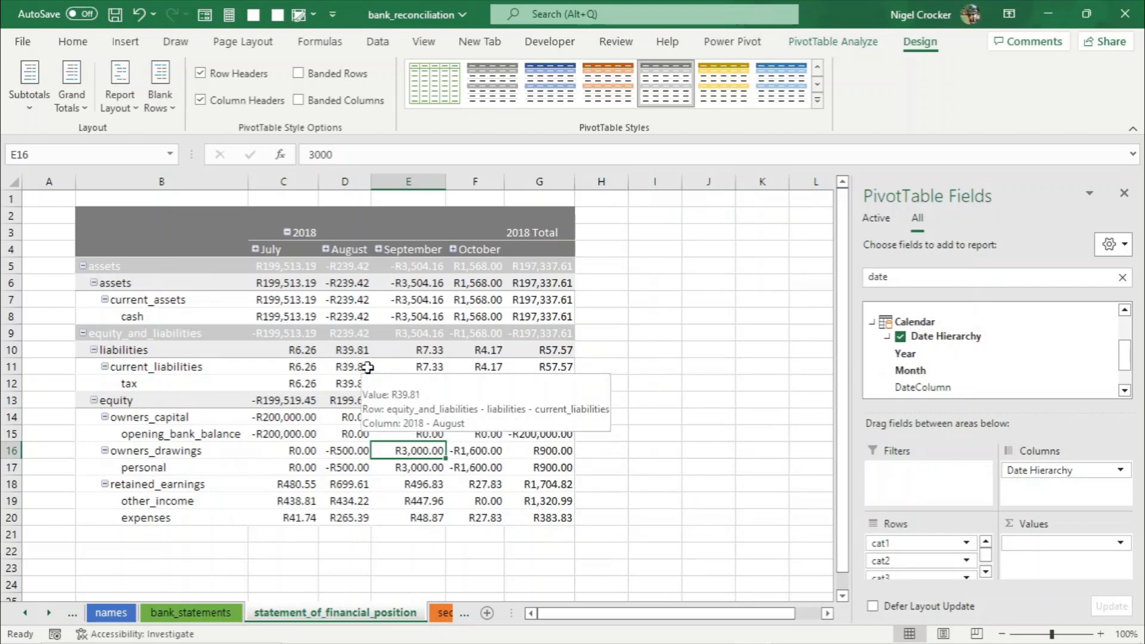
{"action": "mouse_move", "coordinate": [347, 316]}
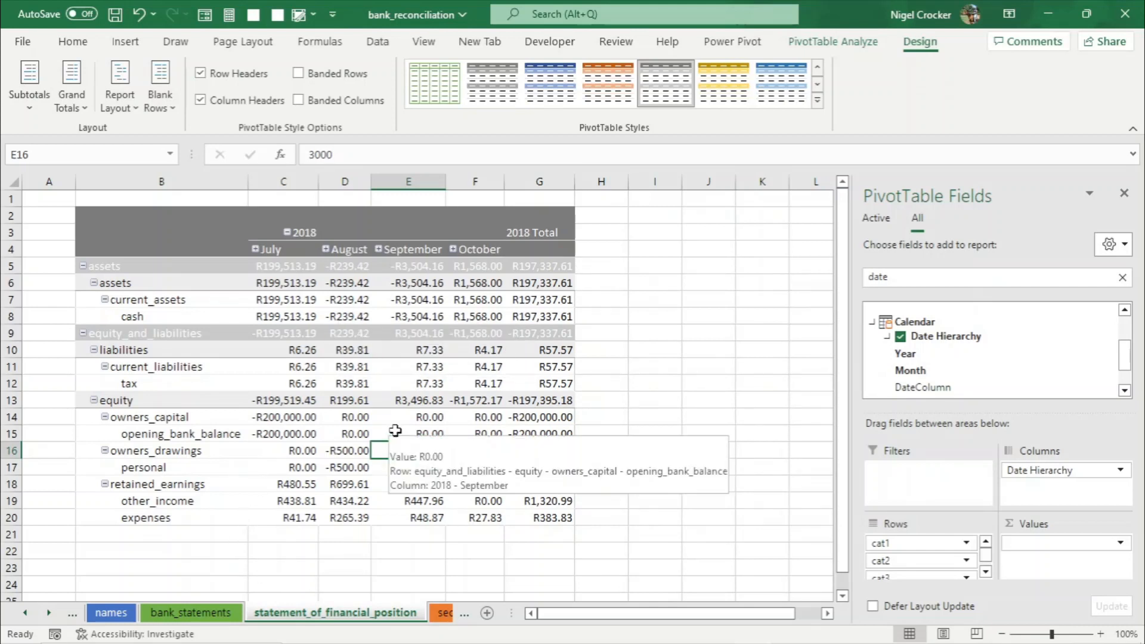
{"action": "left_click", "coordinate": [1125, 194]}
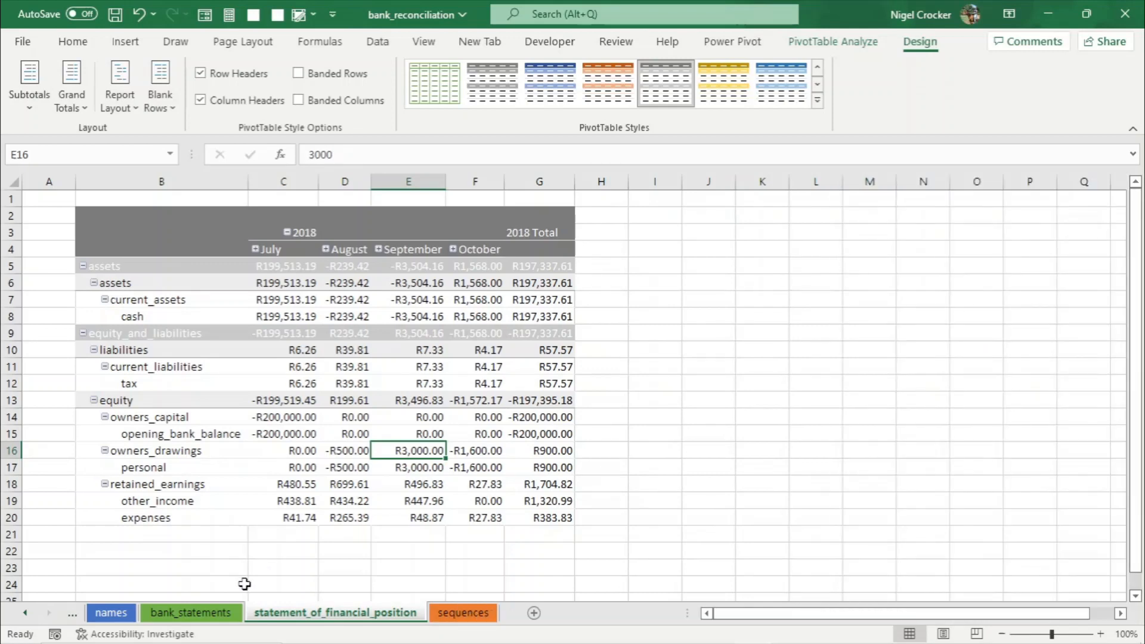
- Copy the date, memo, amount and balance of rows 21 to 41 from the bank statements workbook
{"action": "left_click", "coordinate": [201, 614]}
{"action": "scroll", "coordinate": [262, 549], "scroll_direction": "down", "scroll_amount": 2}
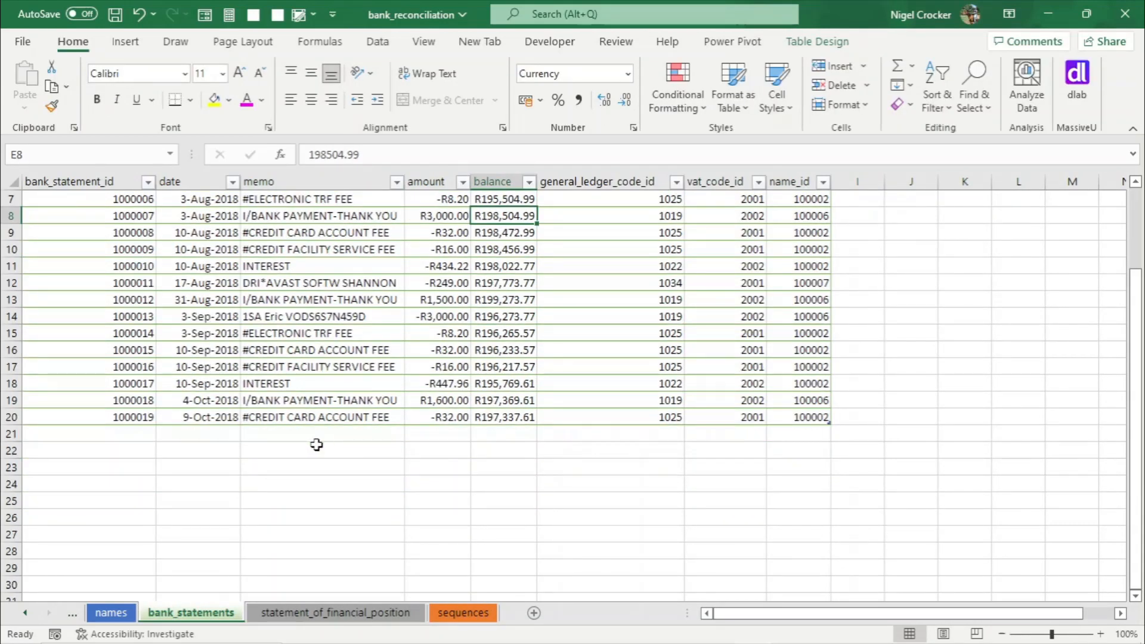
{"action": "left_click", "coordinate": [188, 421]}
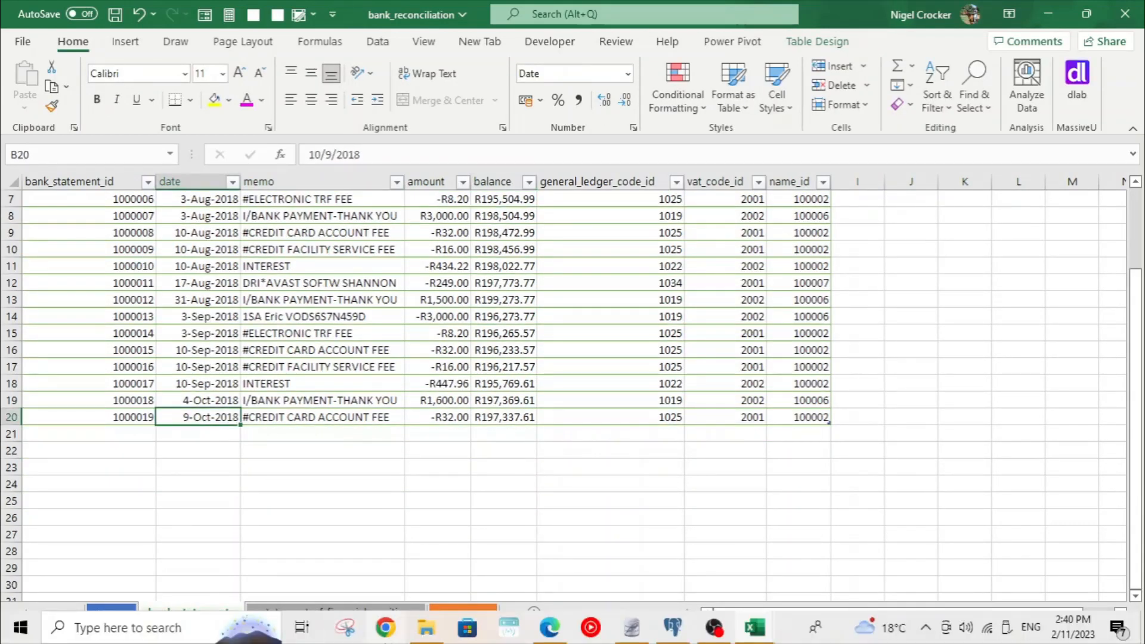
{"action": "left_click", "coordinate": [754, 627]}
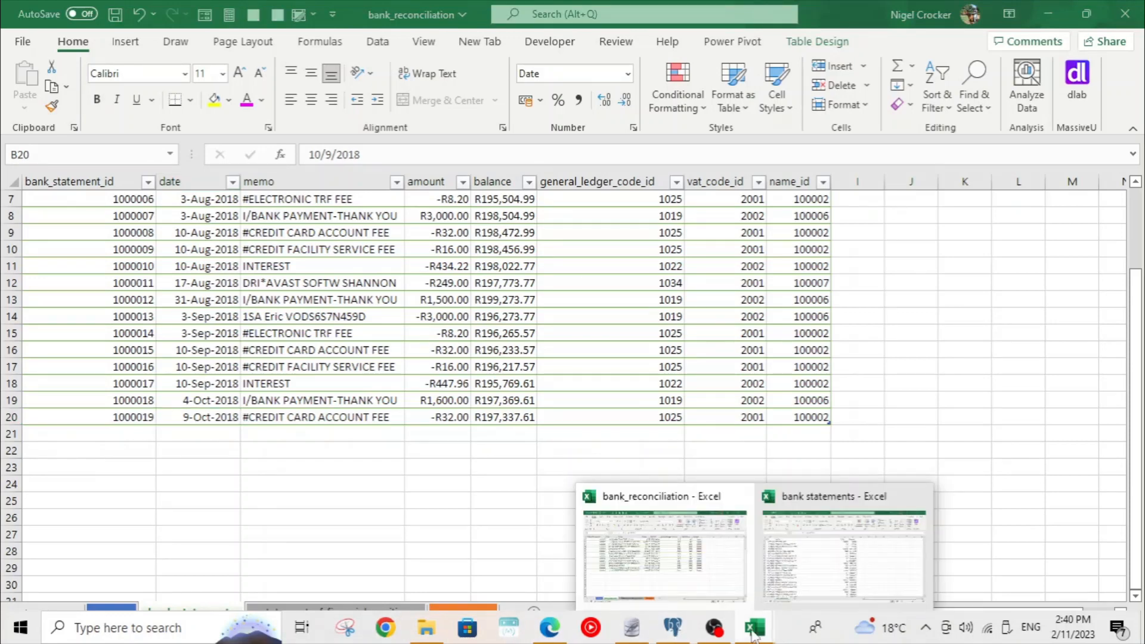
{"action": "left_click", "coordinate": [809, 595]}
{"action": "scroll", "coordinate": [529, 545], "scroll_direction": "down", "scroll_amount": 3}
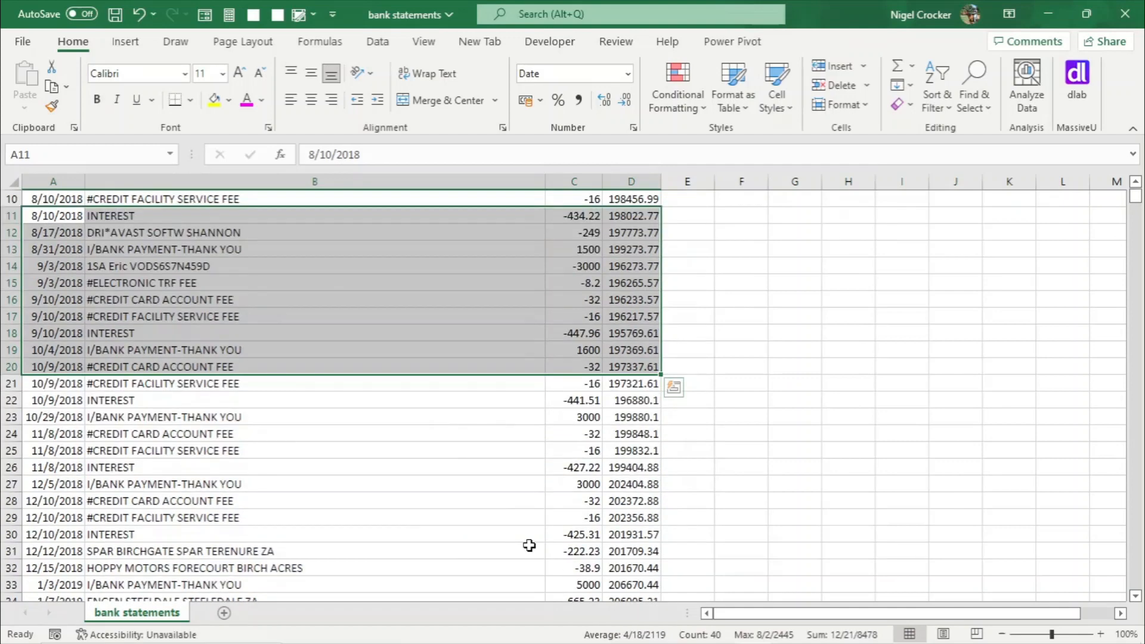
{"action": "scroll", "coordinate": [529, 545], "scroll_direction": "down", "scroll_amount": 2}
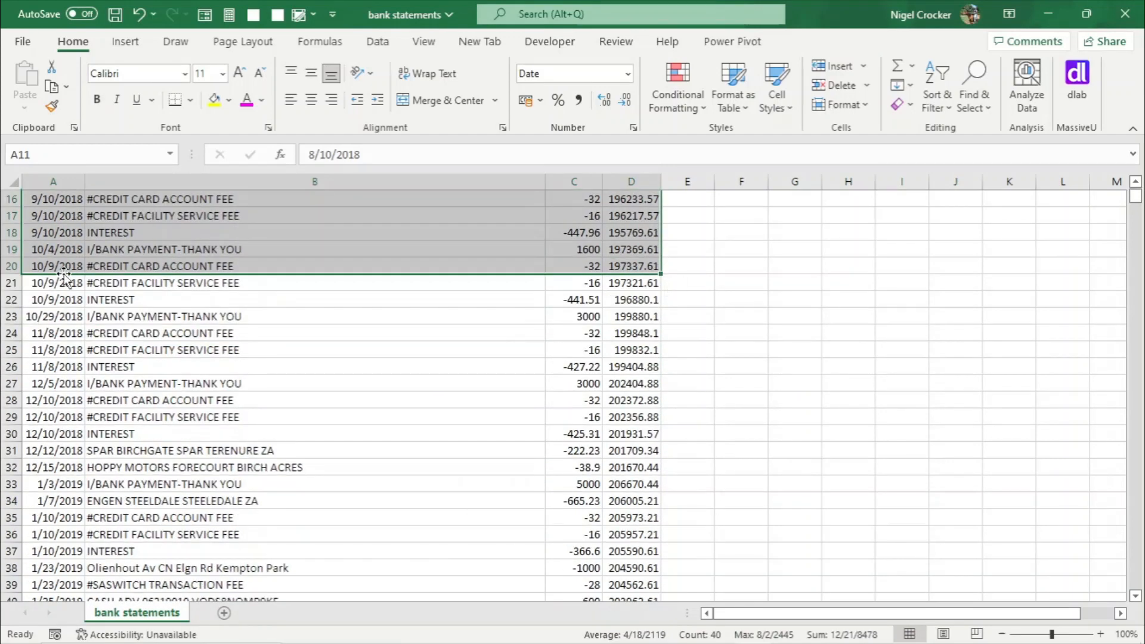
{"action": "left_click_drag", "start_coordinate": [63, 280], "coordinate": [643, 546]}
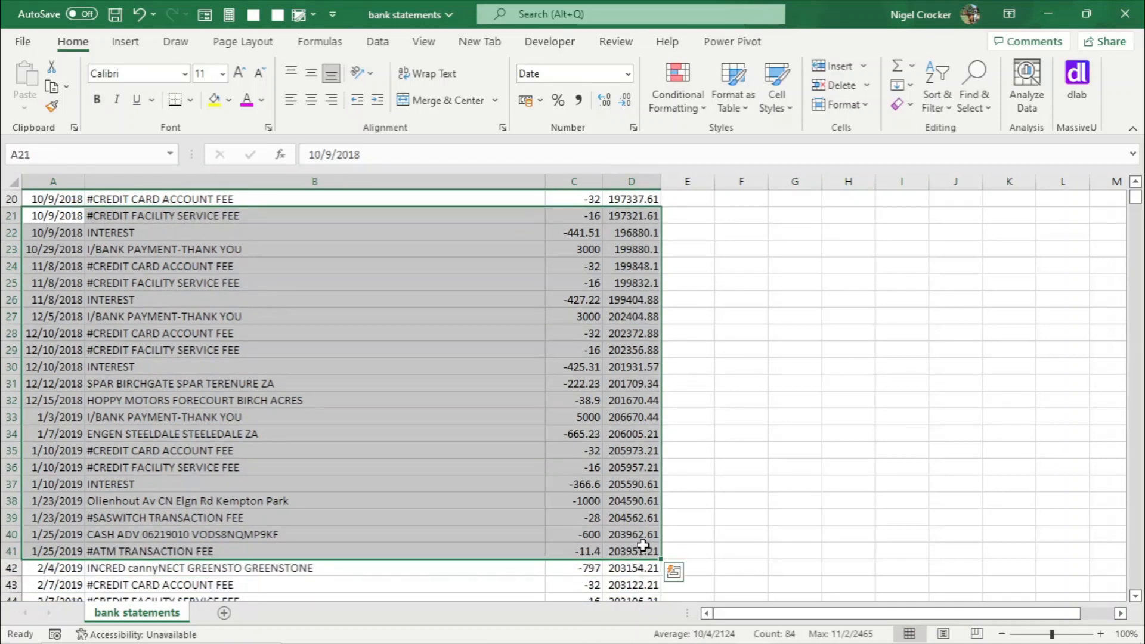
{"action": "key", "text": "ctrl+c"}
- Paste the copied transactions as values into the bank_statements table below the last record, starting in the date column
{"action": "key", "text": "alt+Tab"}
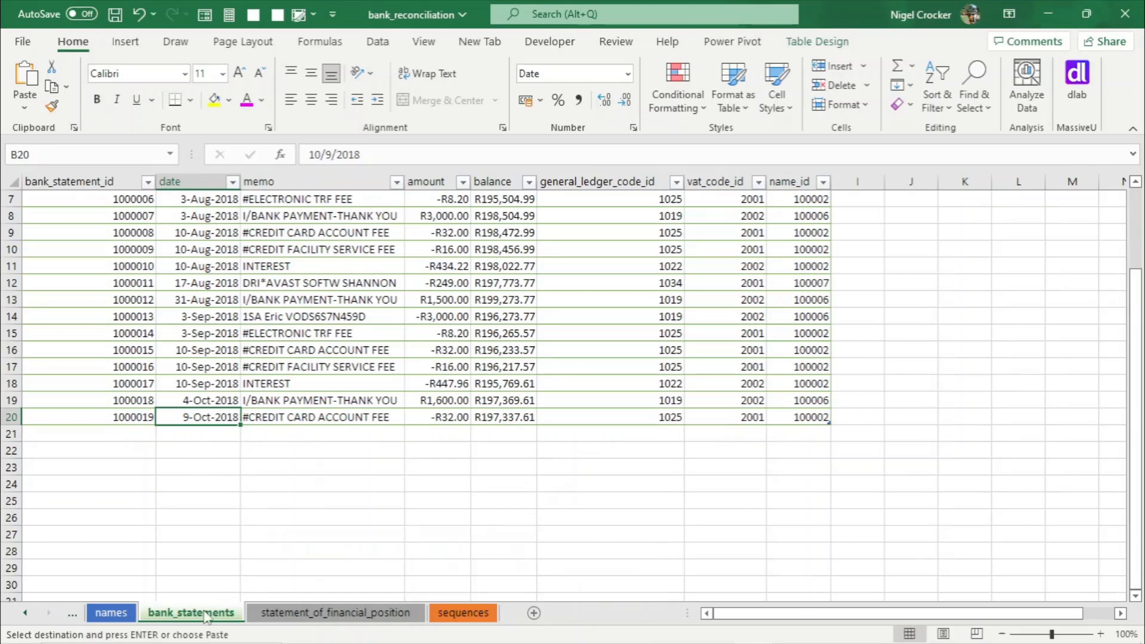
{"action": "left_click", "coordinate": [203, 435]}
{"action": "right_click", "coordinate": [209, 435]}
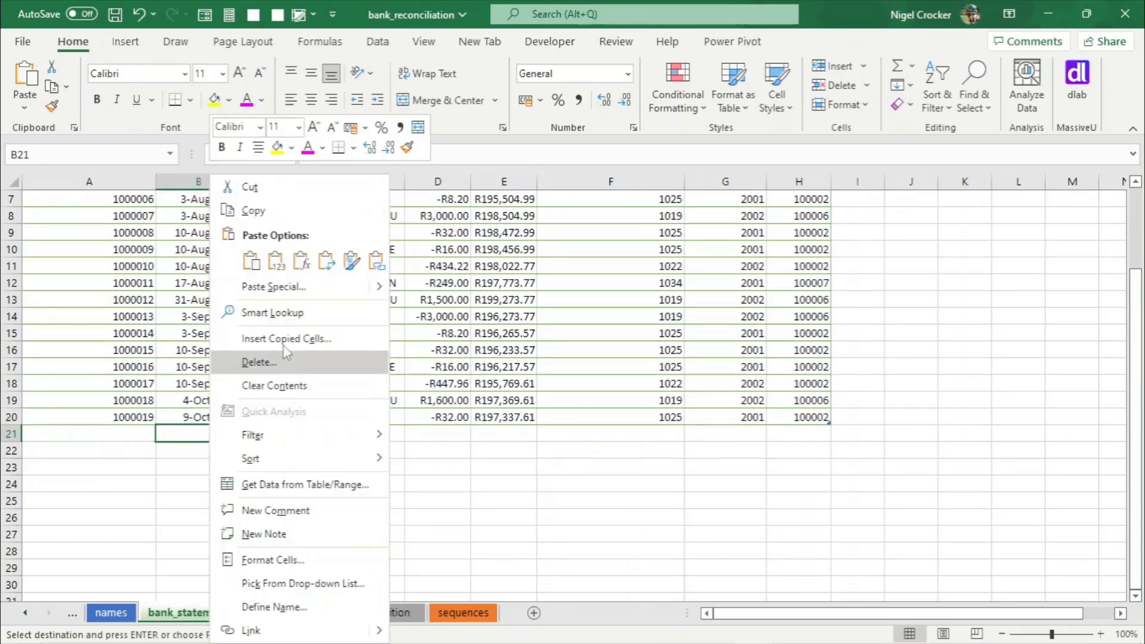
{"action": "left_click", "coordinate": [277, 263]}
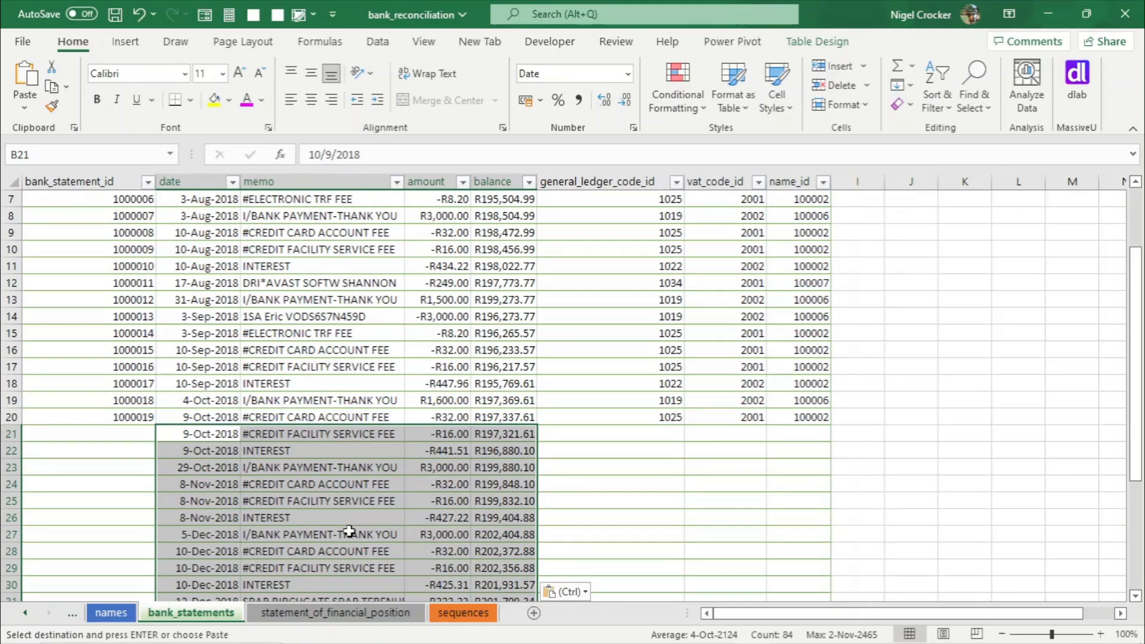
- Extend the bank_statement_id sequence down through the newly pasted rows
{"action": "left_click", "coordinate": [368, 614]}
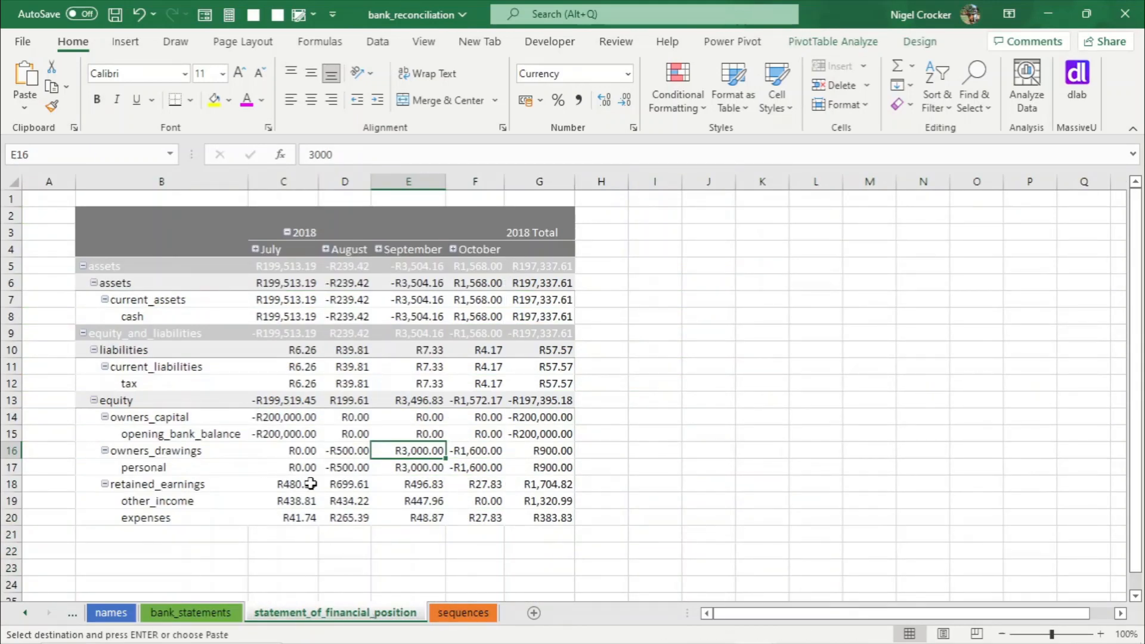
{"action": "left_click", "coordinate": [184, 614]}
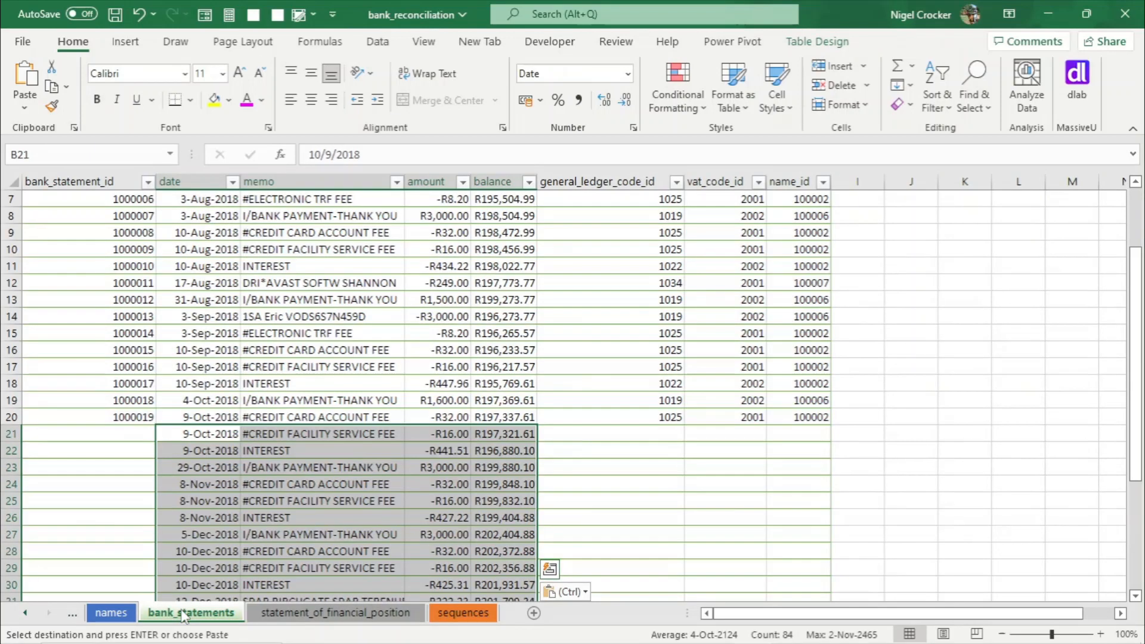
{"action": "left_click_drag", "start_coordinate": [122, 365], "coordinate": [122, 418]}
{"action": "double_click", "coordinate": [156, 426]}
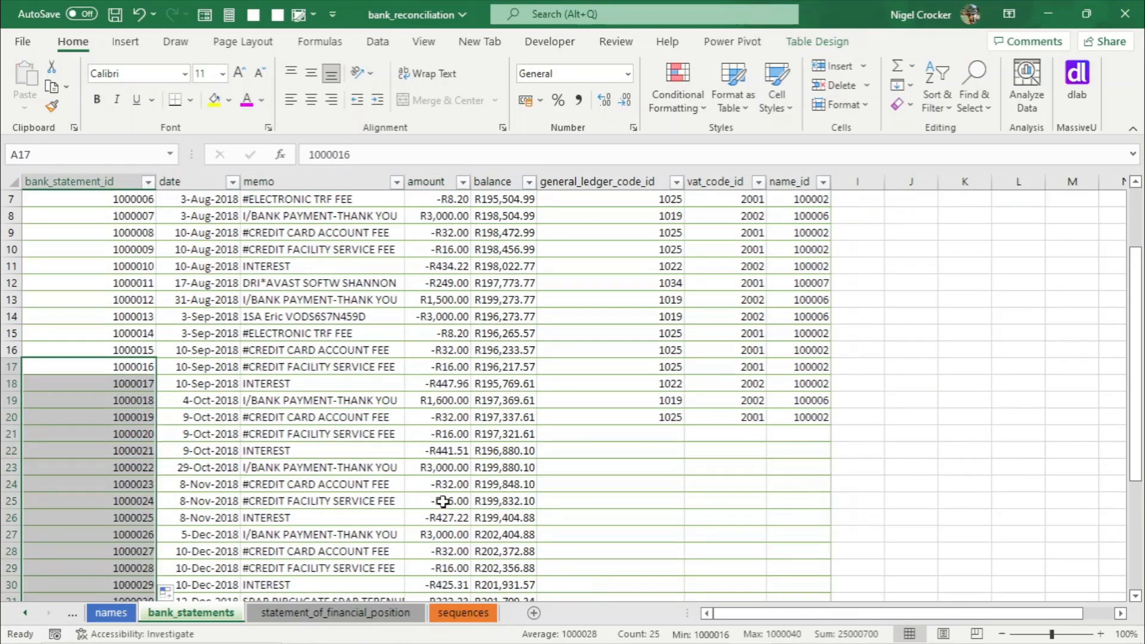
- Filter the memo column to show only the bank fee transactions
{"action": "scroll", "coordinate": [450, 503], "scroll_direction": "down", "scroll_amount": 2}
{"action": "left_click", "coordinate": [372, 422]}
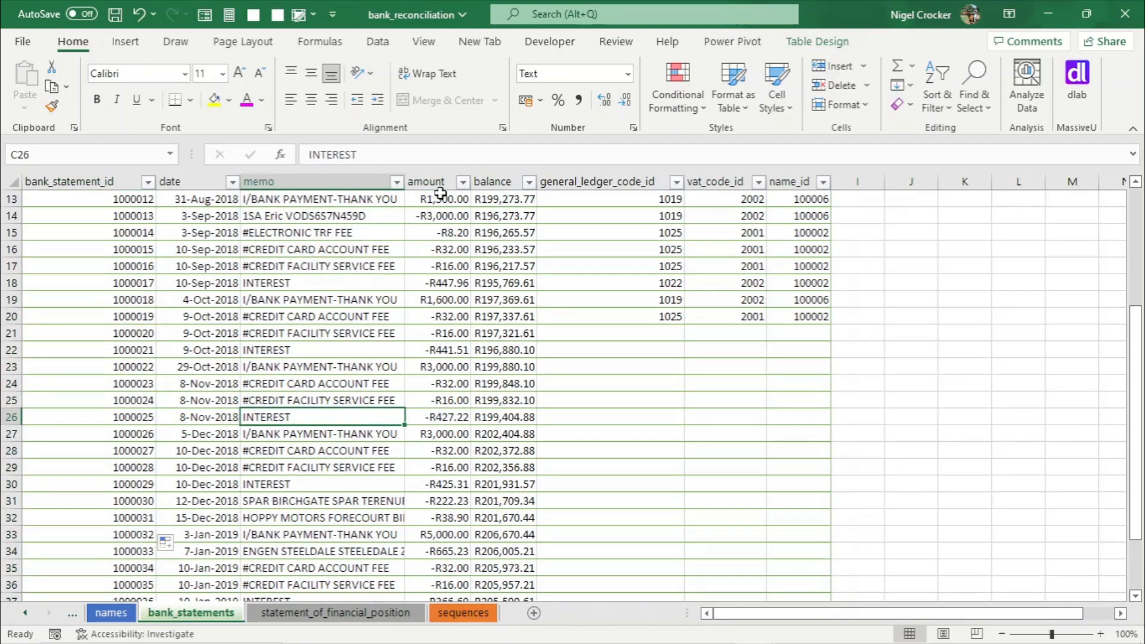
{"action": "left_click", "coordinate": [396, 182]}
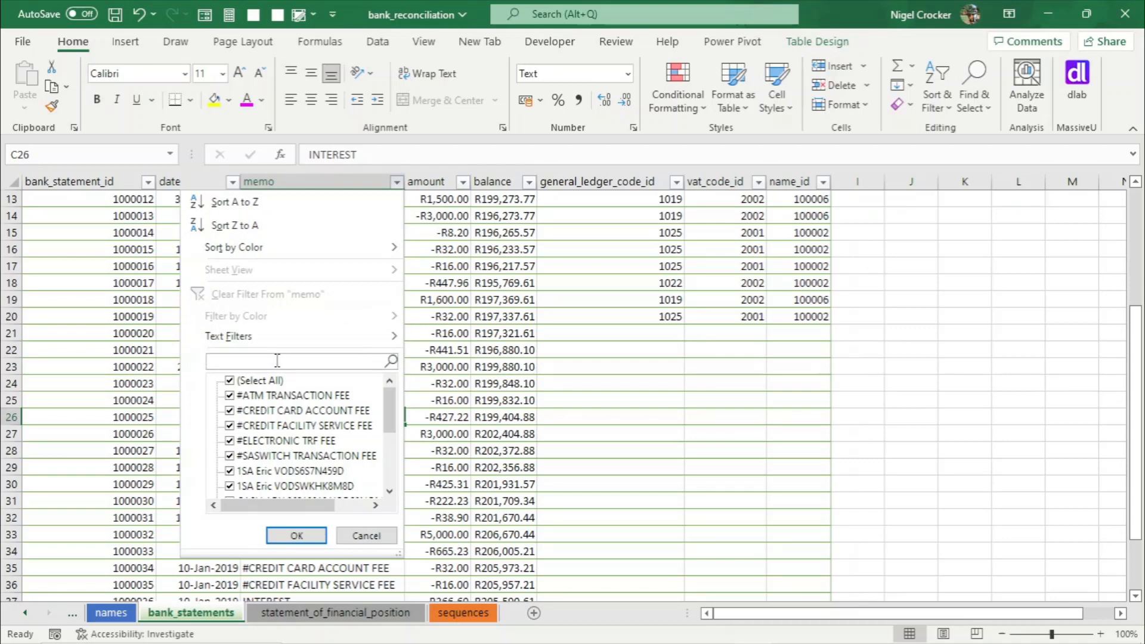
{"action": "left_click", "coordinate": [297, 535]}
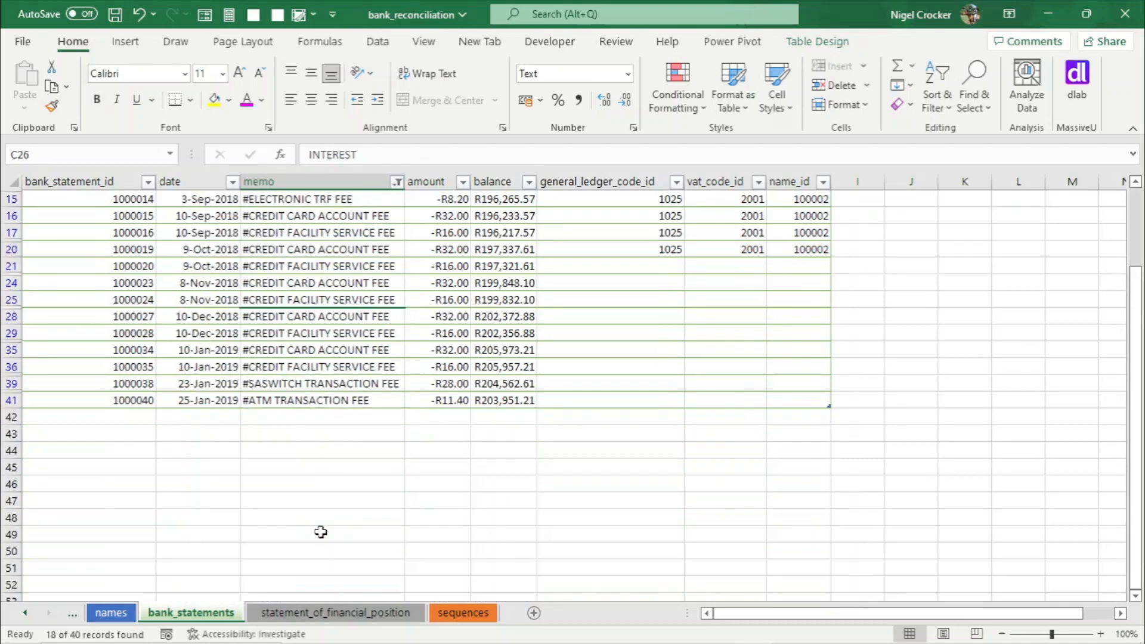
- Fill general_ledger_code_id 1025 down the visible new fee rows
{"action": "scroll", "coordinate": [636, 530], "scroll_direction": "up", "scroll_amount": 3}
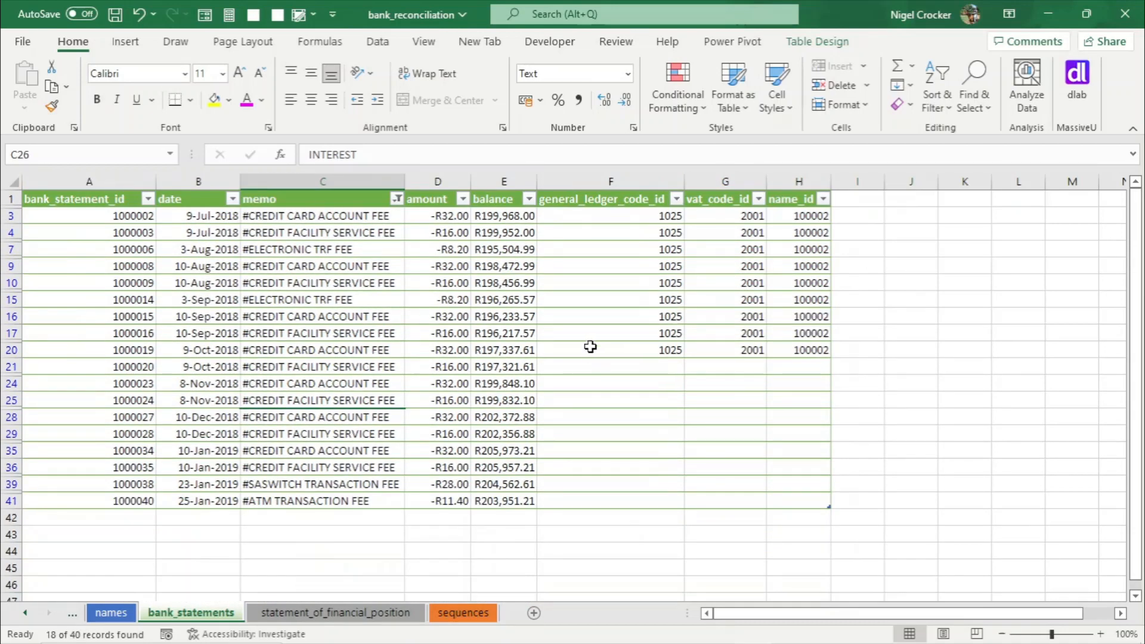
{"action": "left_click", "coordinate": [657, 348]}
{"action": "key", "text": "ctrl+c"}
{"action": "left_click_drag", "start_coordinate": [654, 365], "coordinate": [639, 495]}
{"action": "key", "text": "Return"}
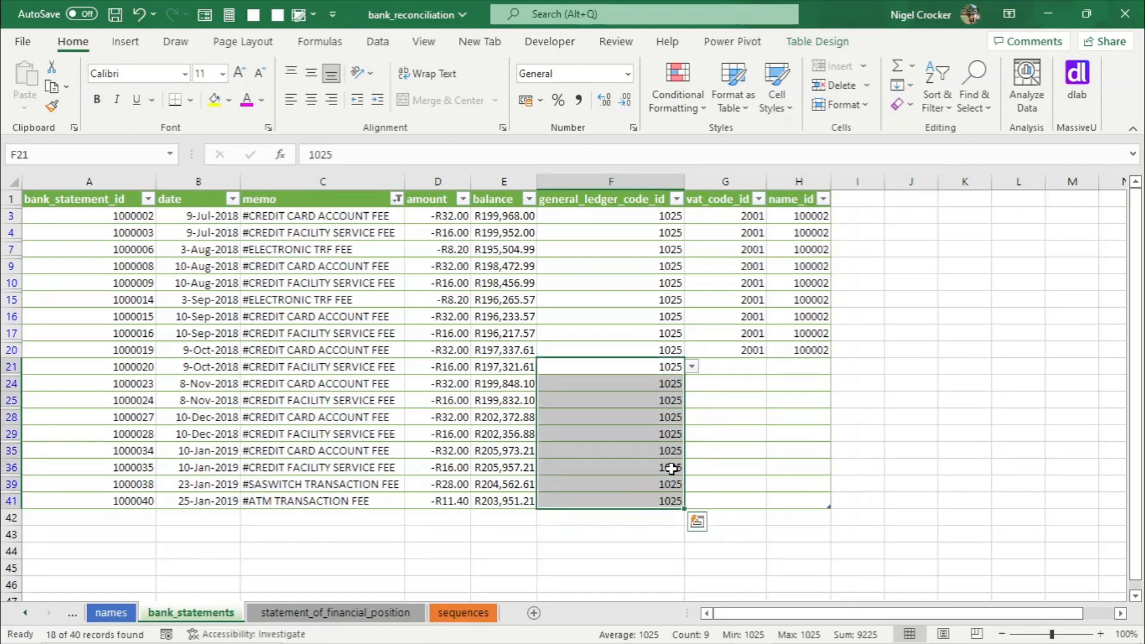
- Fill vat_code_id 2001 down the visible new fee rows
{"action": "left_click", "coordinate": [745, 350]}
{"action": "key", "text": "ctrl+c"}
{"action": "left_click", "coordinate": [746, 368]}
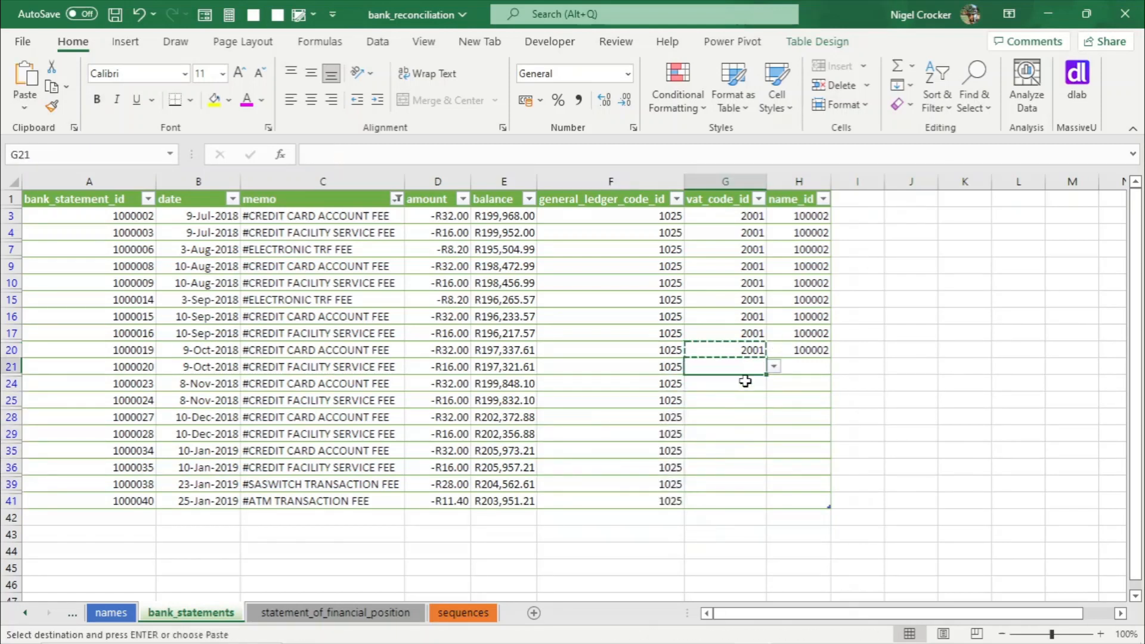
{"action": "left_click_drag", "start_coordinate": [746, 381], "coordinate": [734, 506]}
{"action": "key", "text": "Return"}
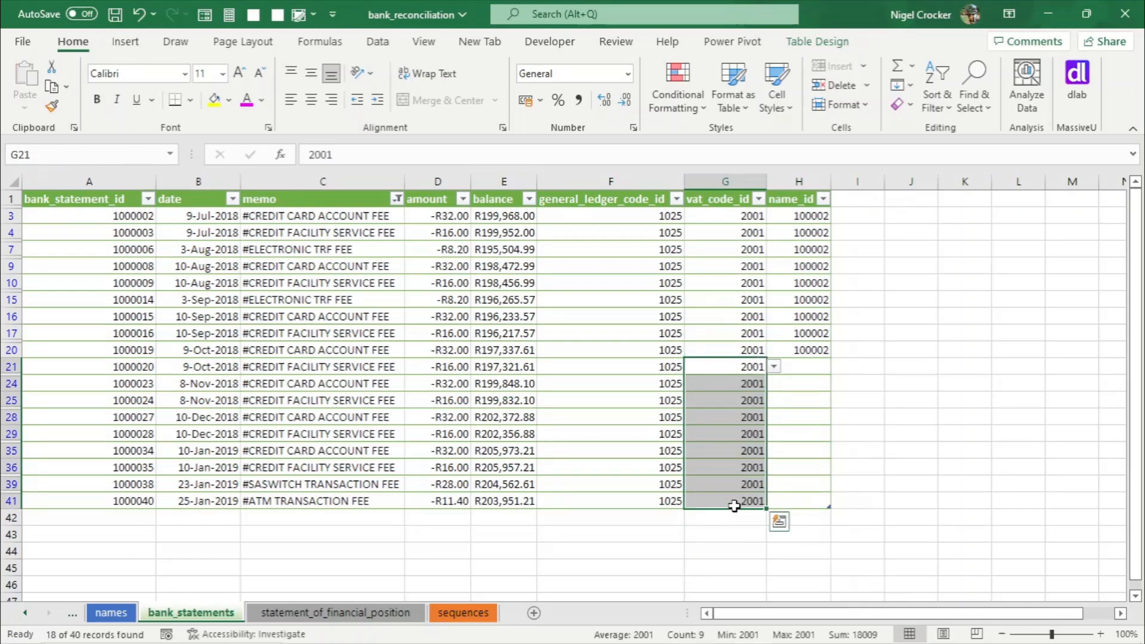
- Fill name_id 100002 down the visible new bank fee rows
{"action": "left_click", "coordinate": [383, 614]}
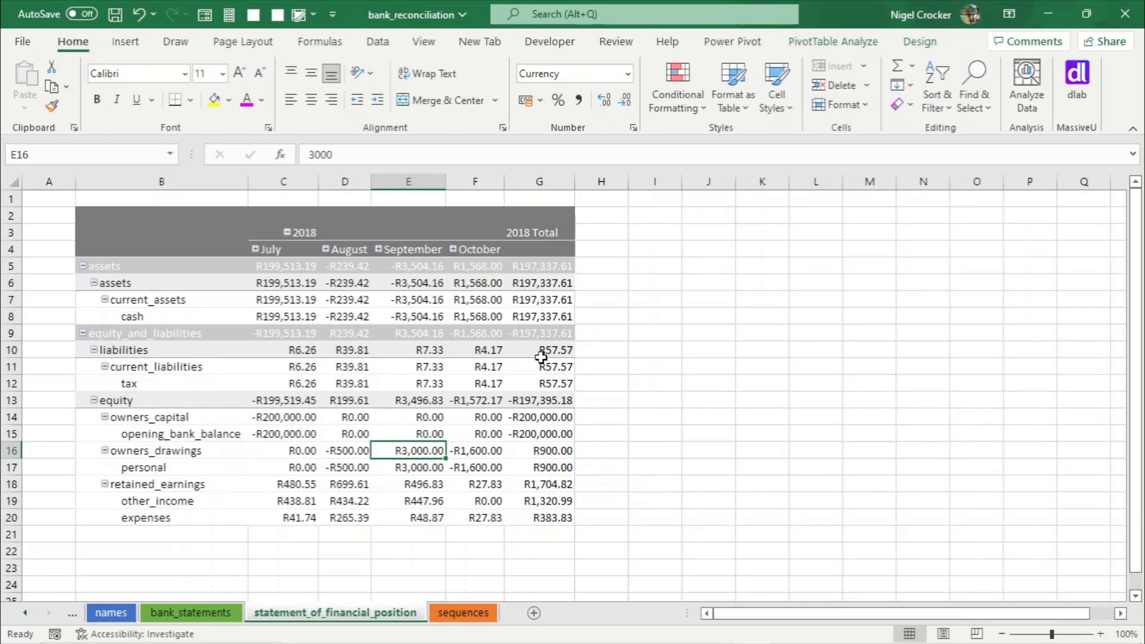
{"action": "left_click", "coordinate": [211, 621]}
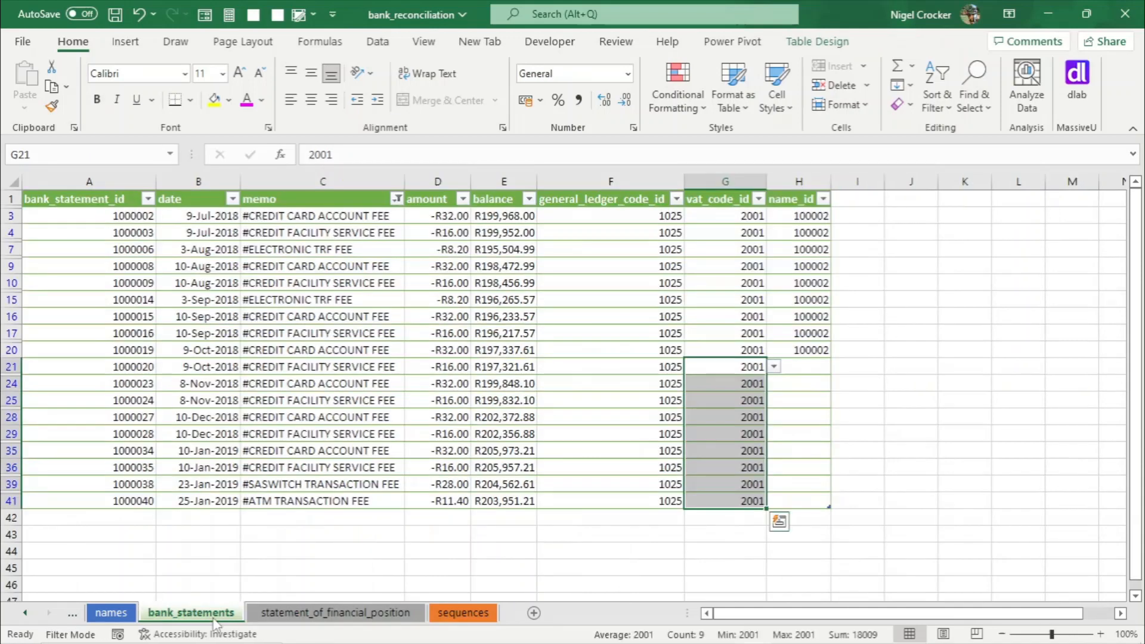
{"action": "left_click", "coordinate": [804, 353]}
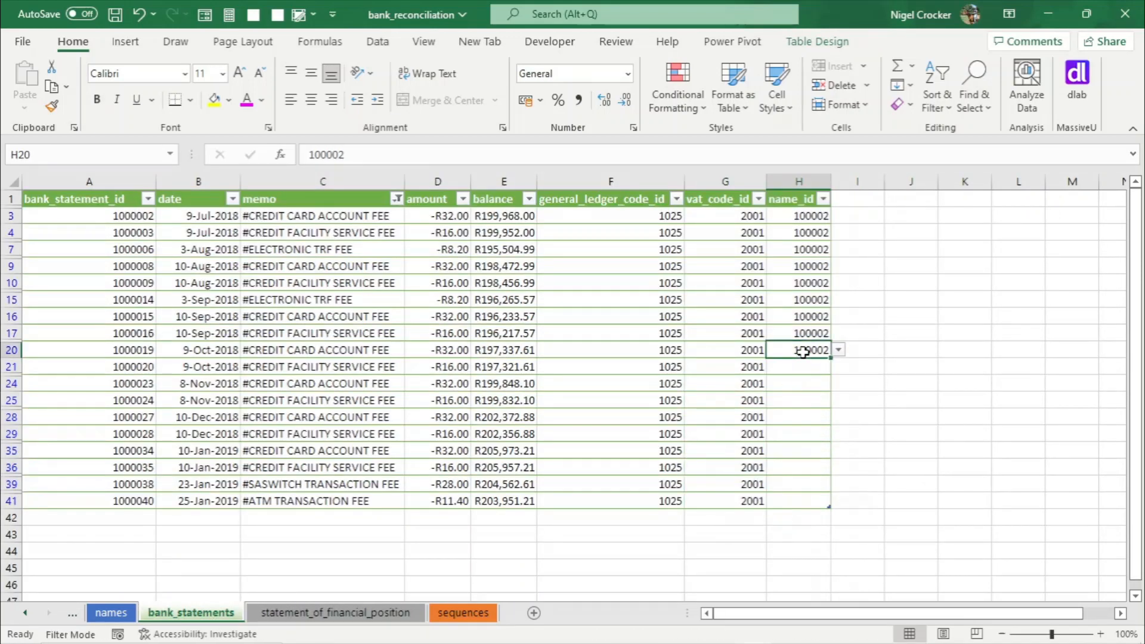
{"action": "key", "text": "ctrl+c"}
{"action": "left_click_drag", "start_coordinate": [806, 367], "coordinate": [806, 505]}
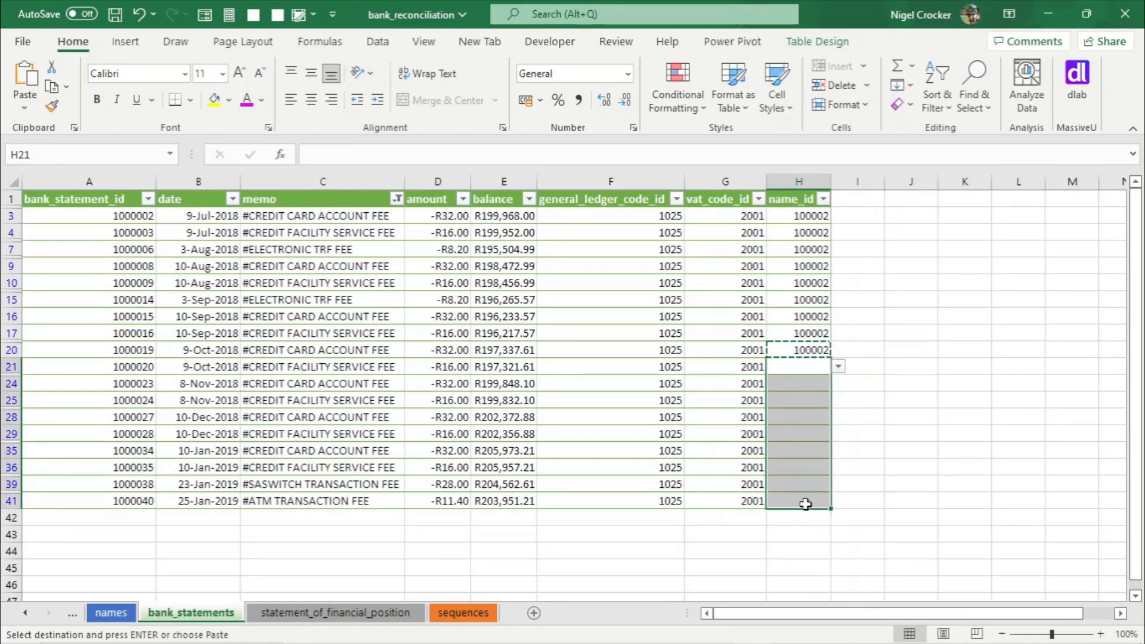
{"action": "key", "text": "Return"}
{"action": "left_click", "coordinate": [520, 419]}
{"action": "left_click_drag", "start_coordinate": [781, 373], "coordinate": [796, 505]}
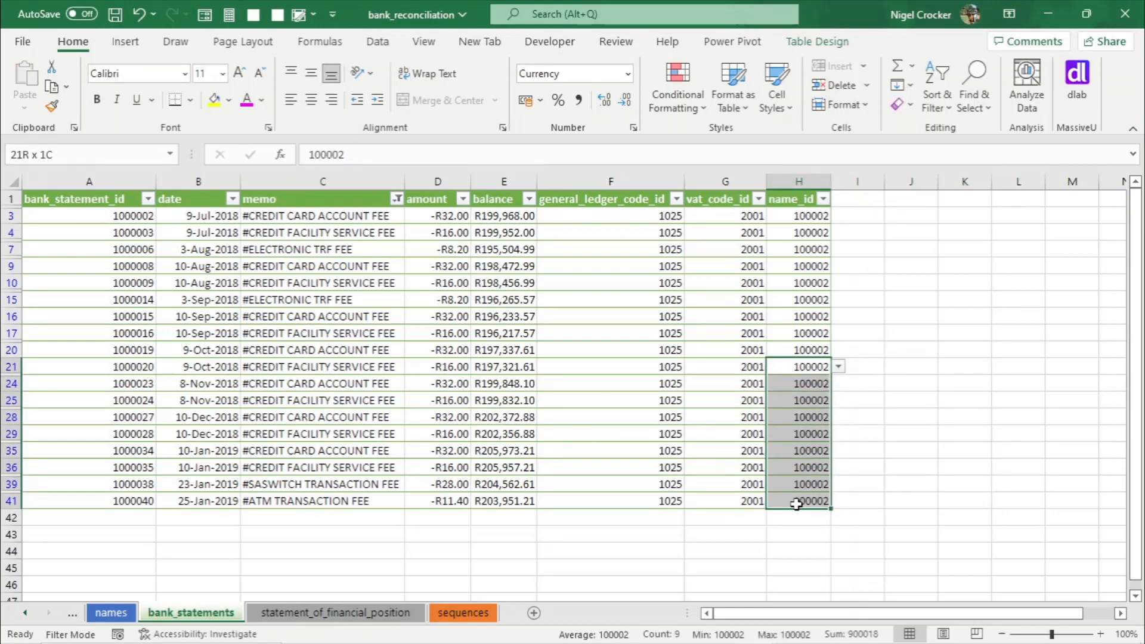
{"action": "left_click", "coordinate": [495, 418]}
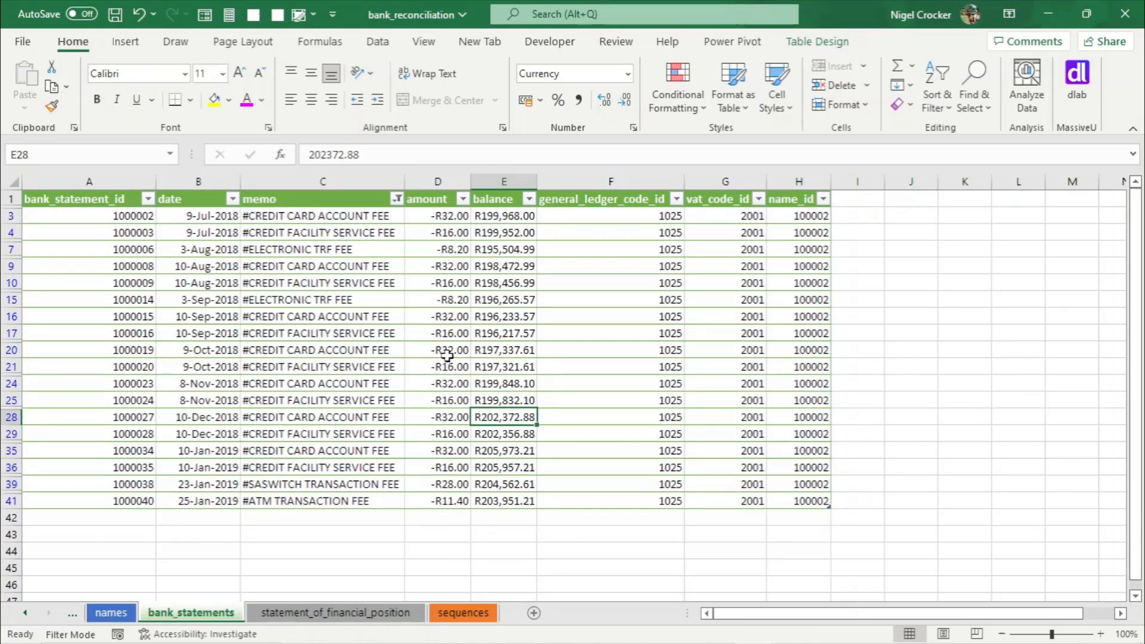
- Clear the memo filter and filter the memo column to show only INTEREST transactions
{"action": "left_click", "coordinate": [397, 200]}
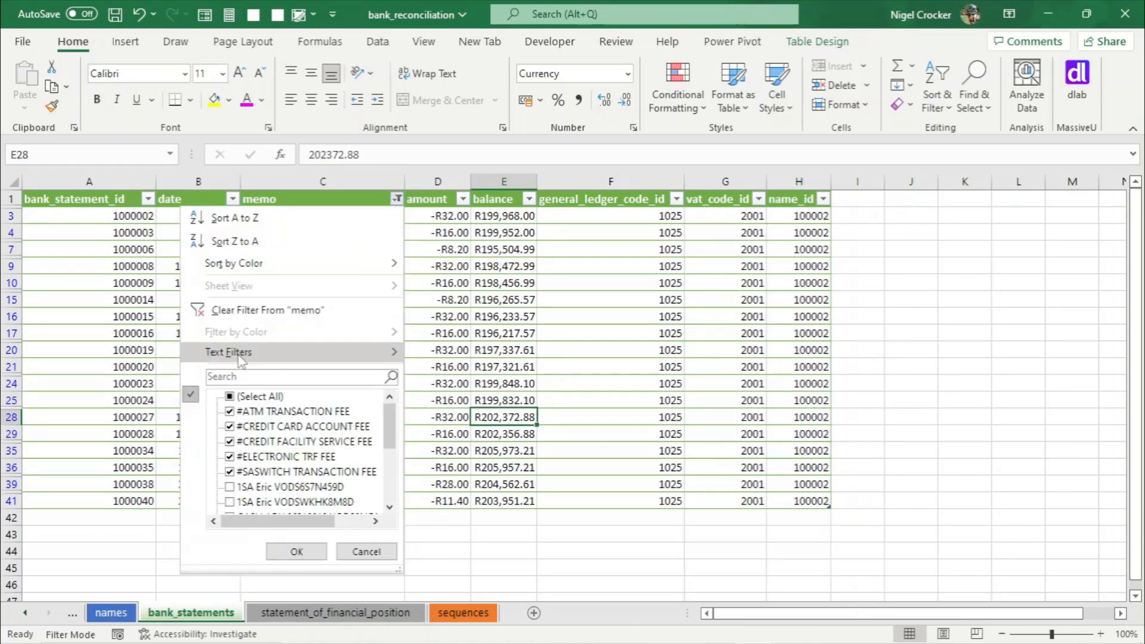
{"action": "left_click", "coordinate": [256, 307]}
{"action": "scroll", "coordinate": [447, 441], "scroll_direction": "down", "scroll_amount": 4}
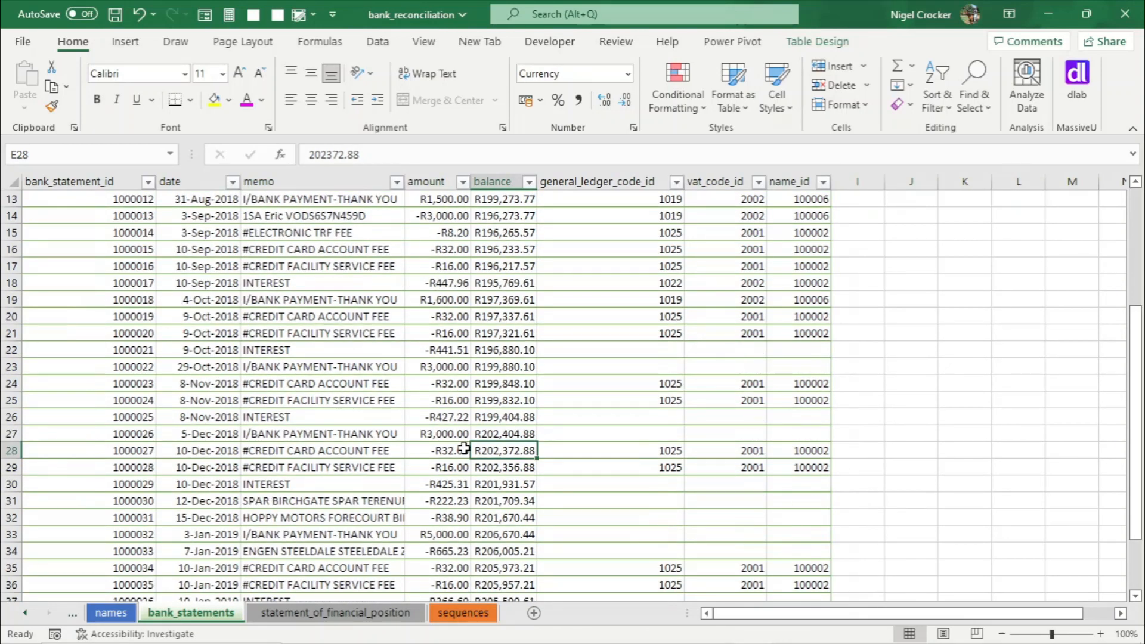
{"action": "left_click", "coordinate": [341, 353]}
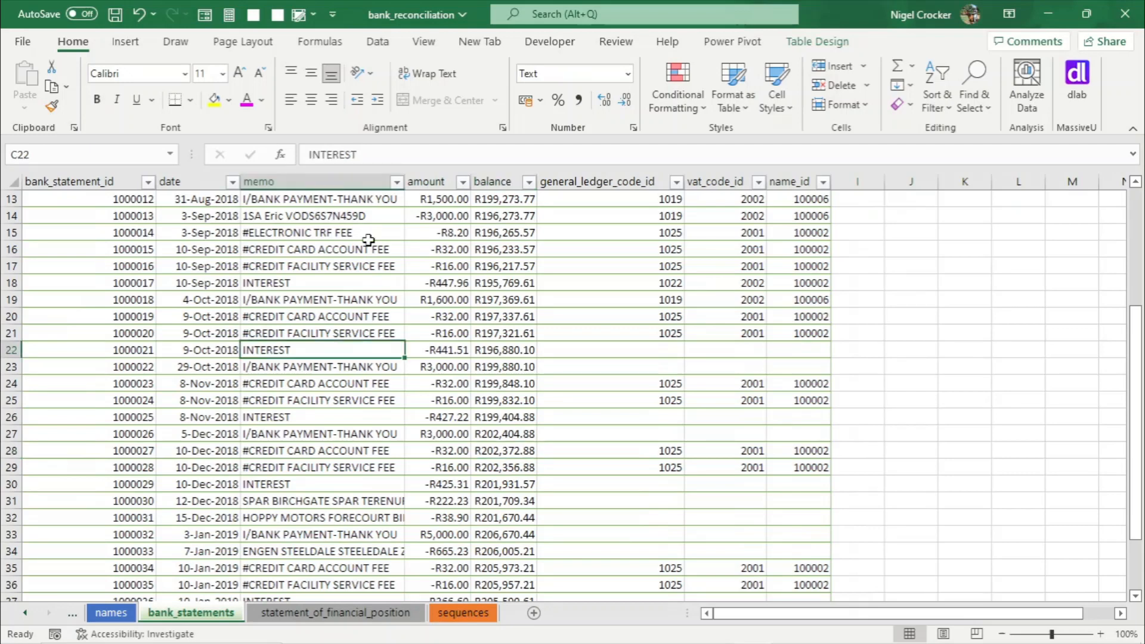
{"action": "left_click", "coordinate": [395, 183]}
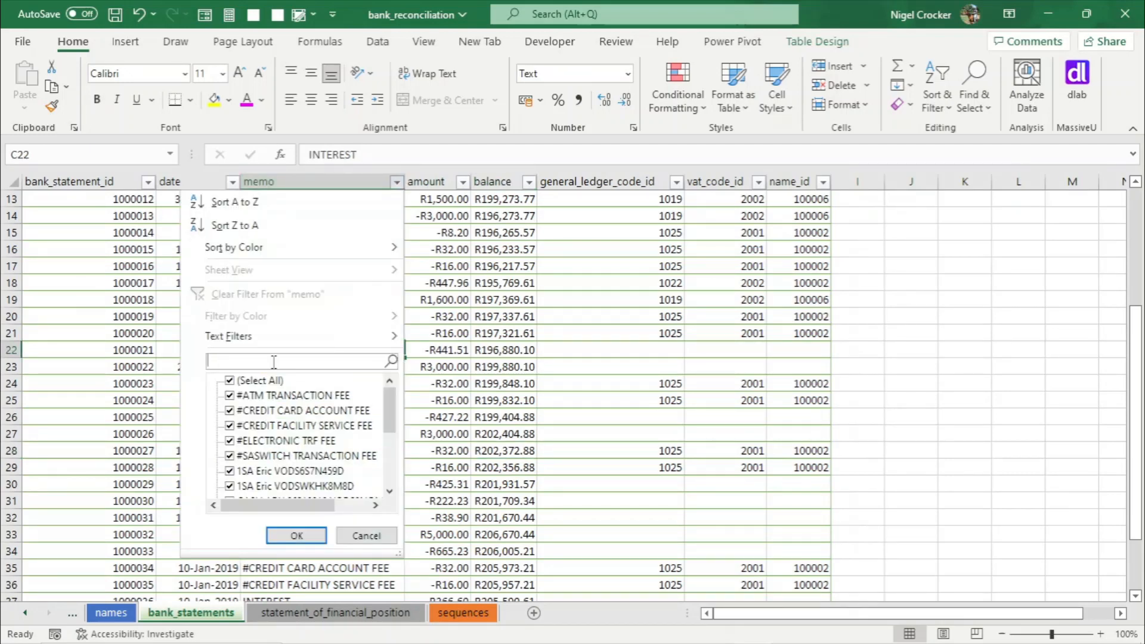
{"action": "type", "text": "in"}
{"action": "left_click", "coordinate": [297, 535]}
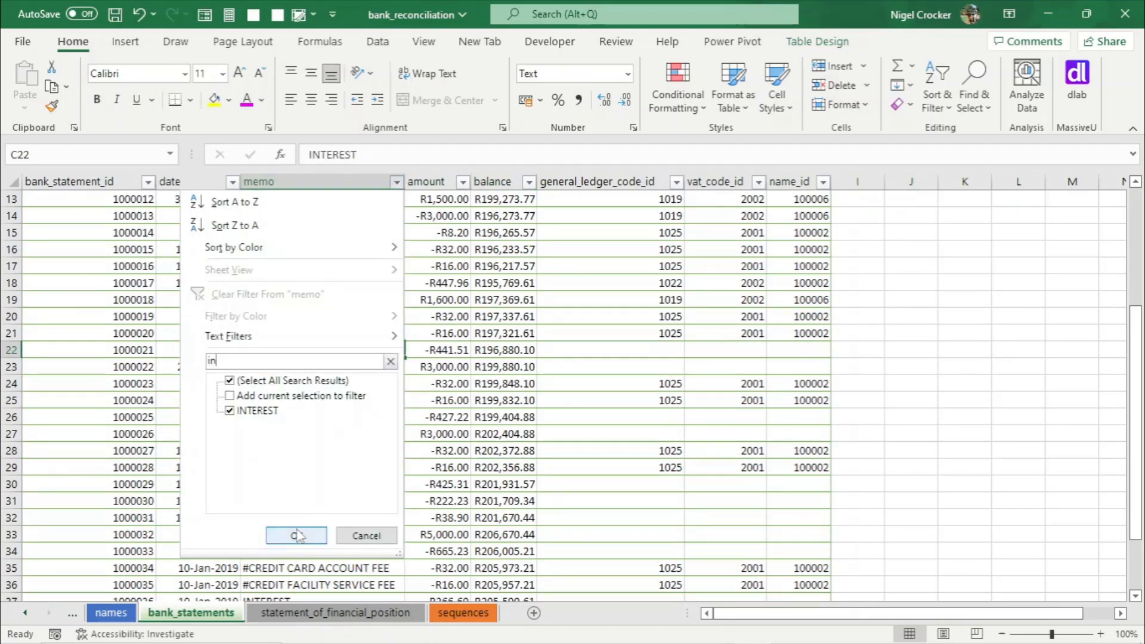
{"action": "scroll", "coordinate": [526, 525], "scroll_direction": "up", "scroll_amount": 1}
- Fill general_ledger_code_id 1022 down the visible new interest rows
{"action": "left_click", "coordinate": [667, 250]}
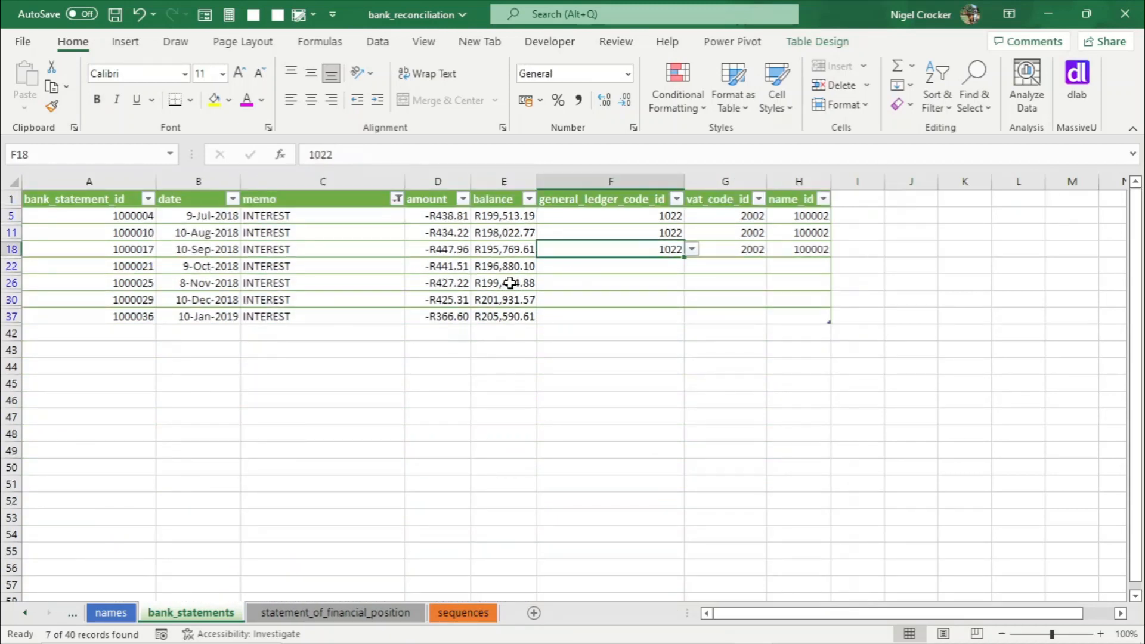
{"action": "key", "text": "ctrl+c"}
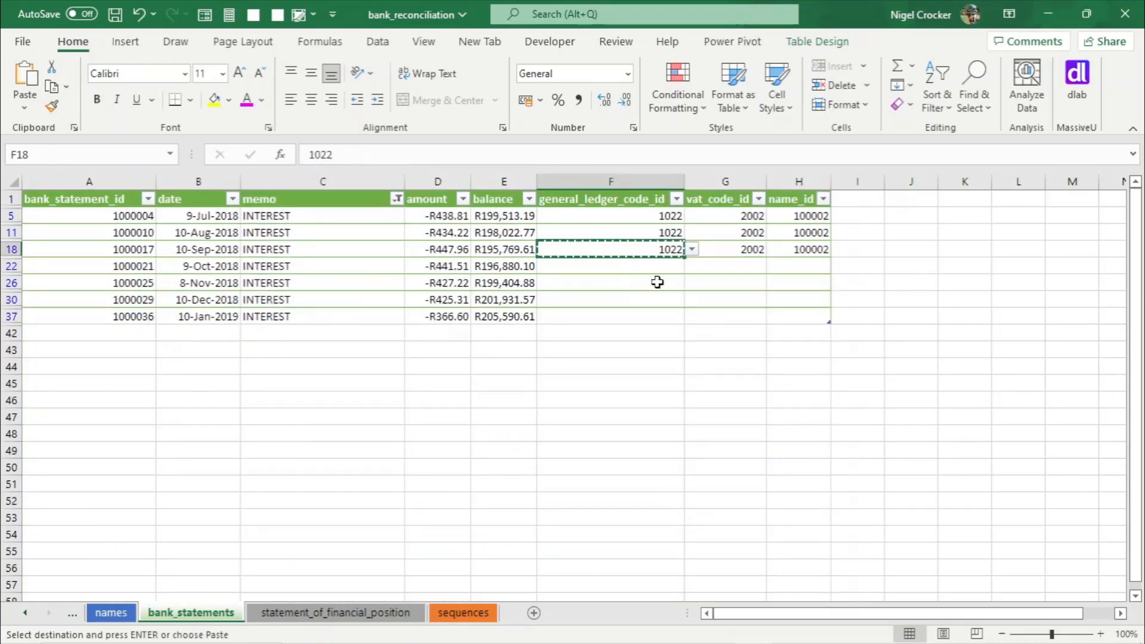
{"action": "left_click_drag", "start_coordinate": [657, 268], "coordinate": [650, 318]}
{"action": "key", "text": "ctrl+v"}
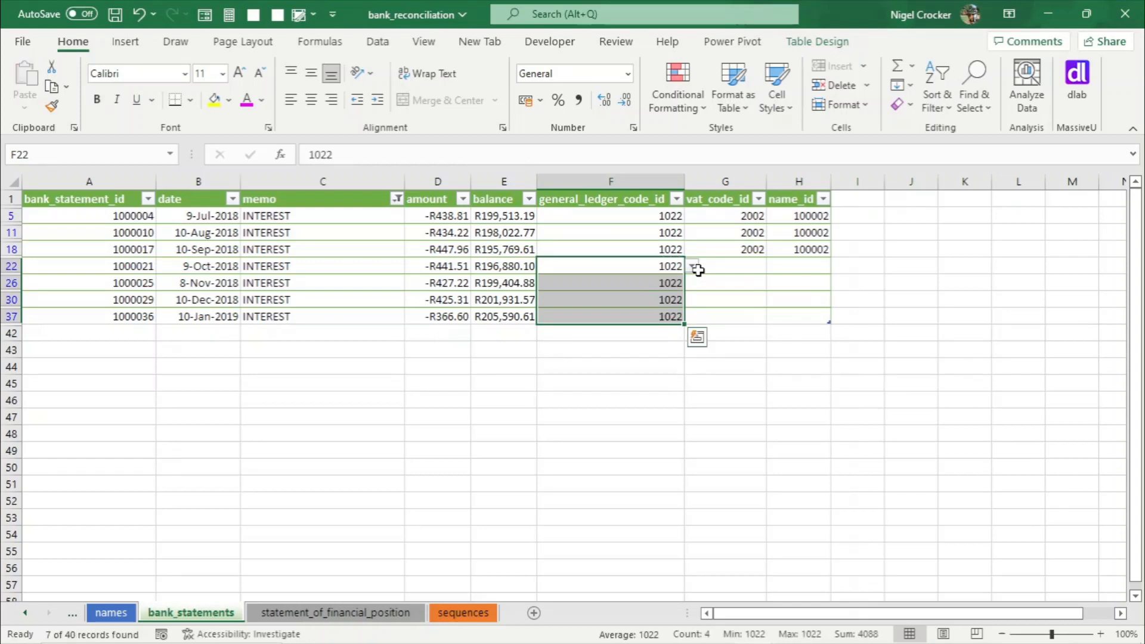
- Fill vat_code_id 2002 down the visible new interest rows
{"action": "left_click", "coordinate": [741, 248]}
{"action": "key", "text": "ctrl+c"}
{"action": "left_click_drag", "start_coordinate": [742, 269], "coordinate": [736, 311]}
{"action": "key", "text": "ctrl+v"}
- Fill name_id 100002 down the visible new interest rows
{"action": "left_click", "coordinate": [809, 250]}
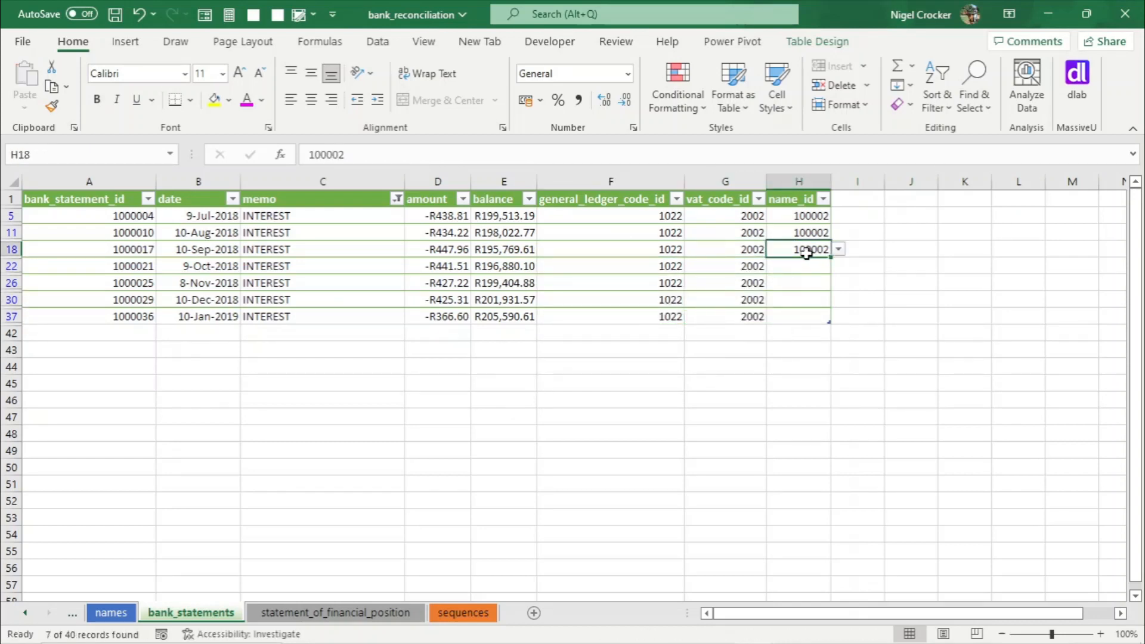
{"action": "key", "text": "ctrl+c"}
{"action": "left_click_drag", "start_coordinate": [793, 272], "coordinate": [799, 308]}
{"action": "key", "text": "ctrl+v"}
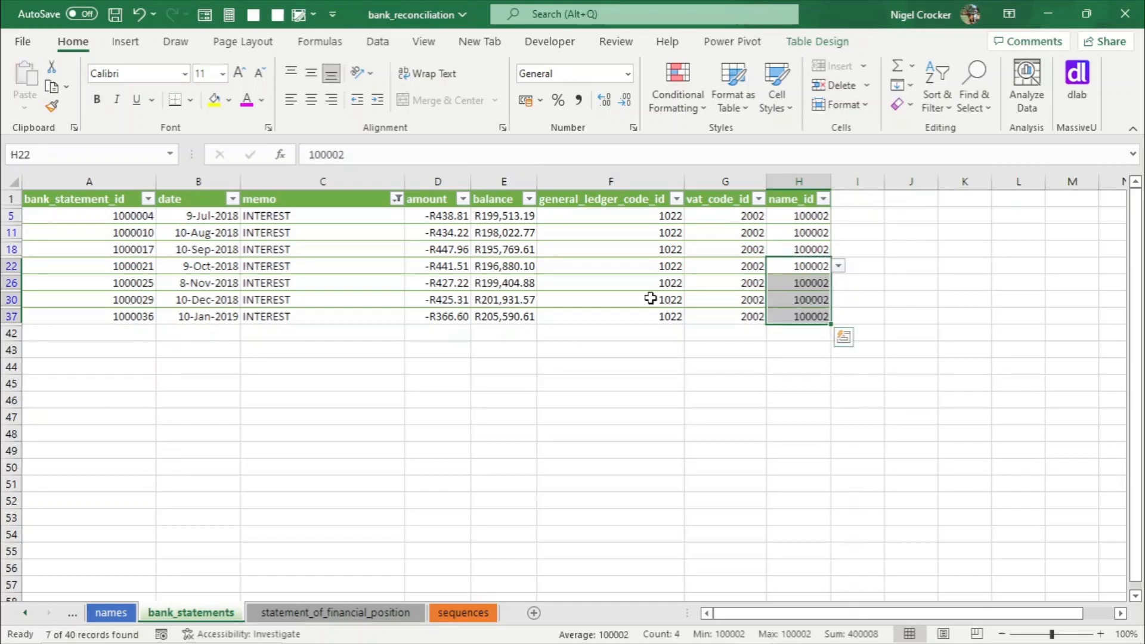
{"action": "left_click", "coordinate": [540, 285]}
- Clear the memo filter and save the workbook
{"action": "left_click", "coordinate": [397, 199]}
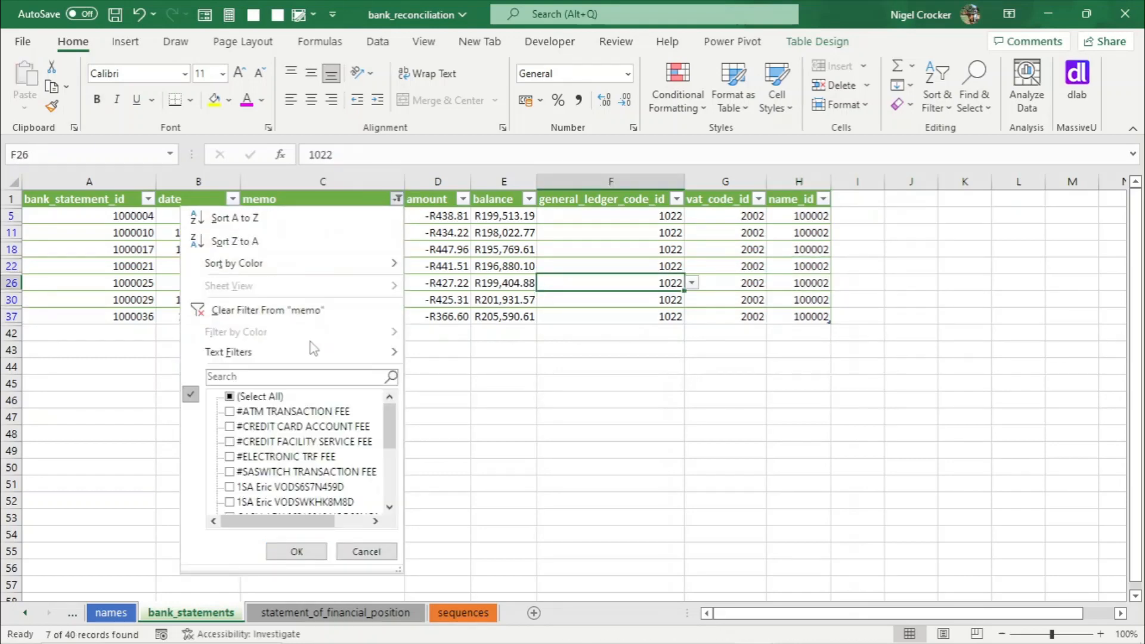
{"action": "left_click", "coordinate": [317, 311]}
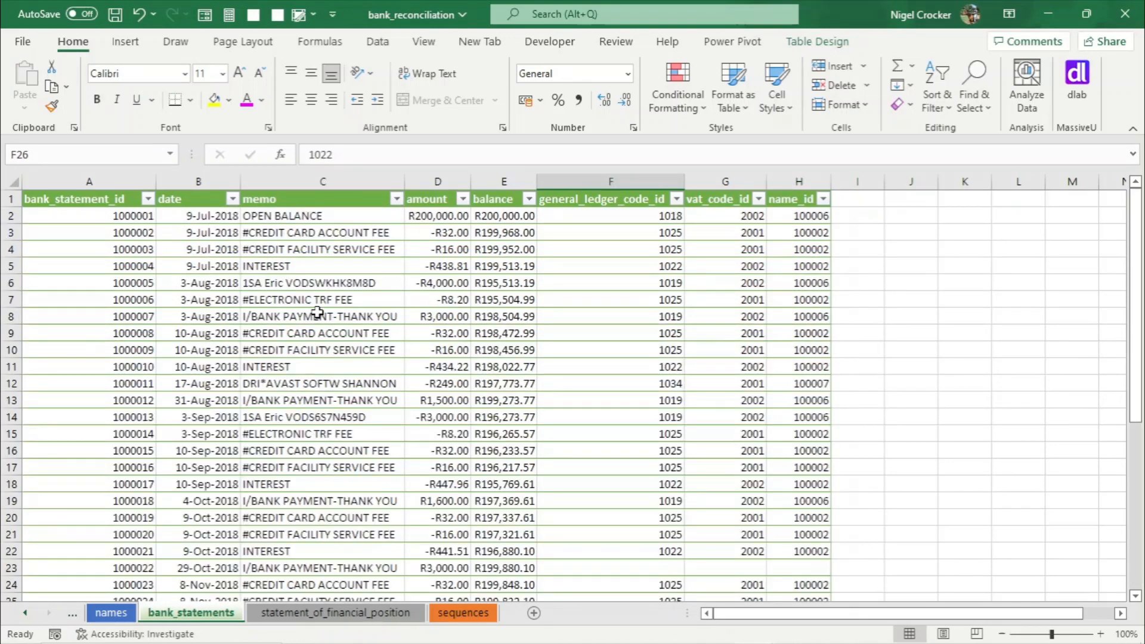
{"action": "left_click", "coordinate": [636, 406]}
{"action": "key", "text": "ctrl+s"}
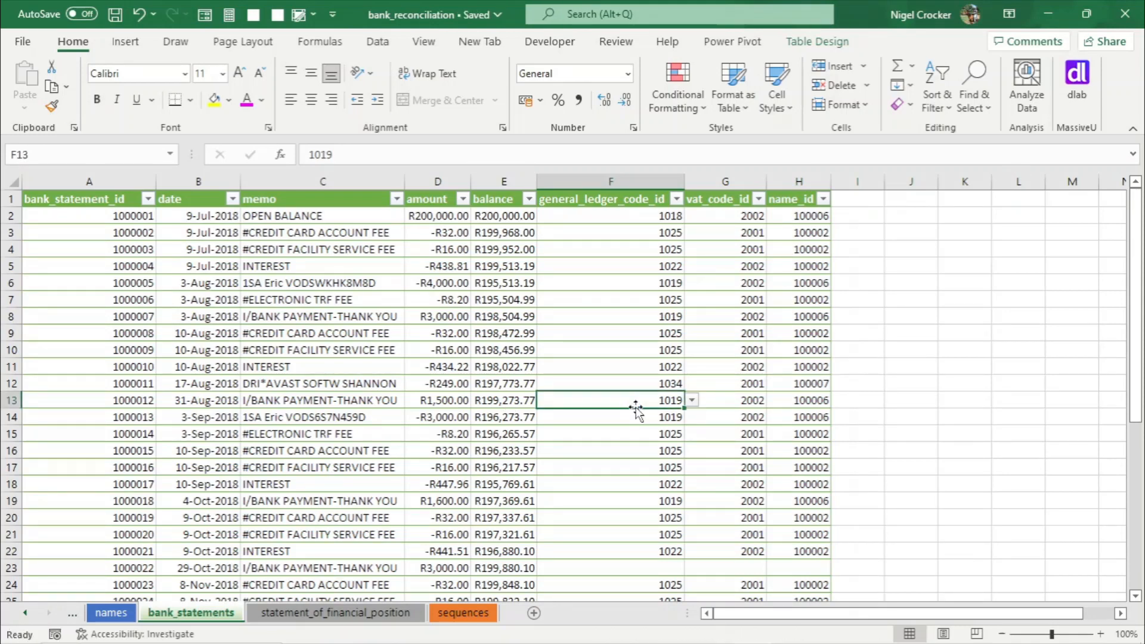
- Filter the memo column to show only the I/BANK PAYMENT-THANK YOU transactions
{"action": "scroll", "coordinate": [635, 408], "scroll_direction": "down", "scroll_amount": 1}
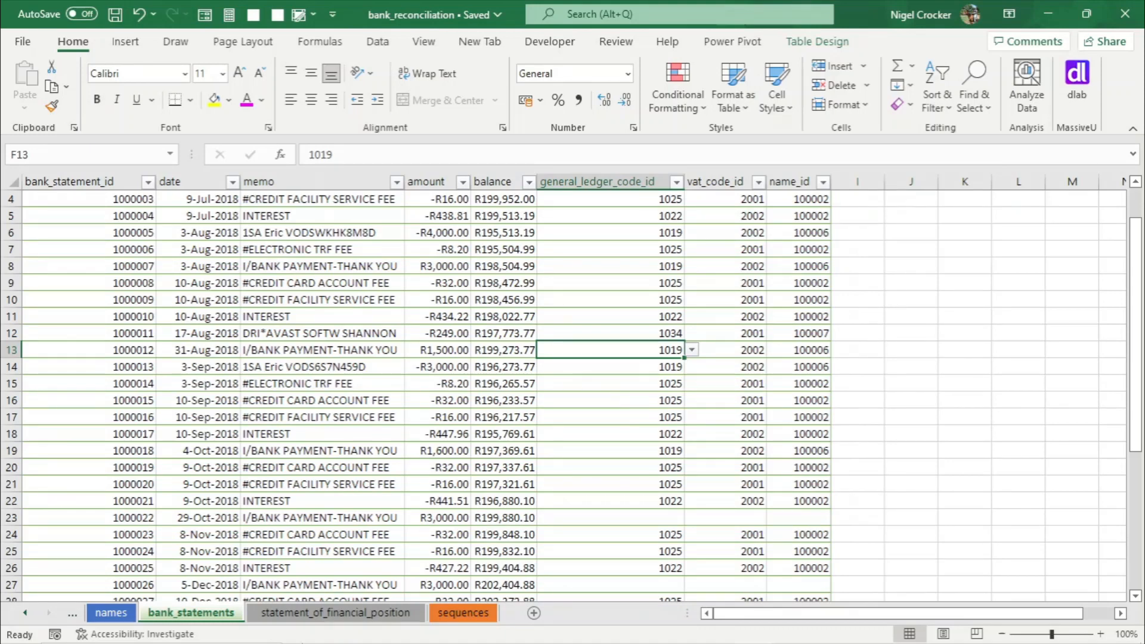
{"action": "left_click", "coordinate": [335, 612]}
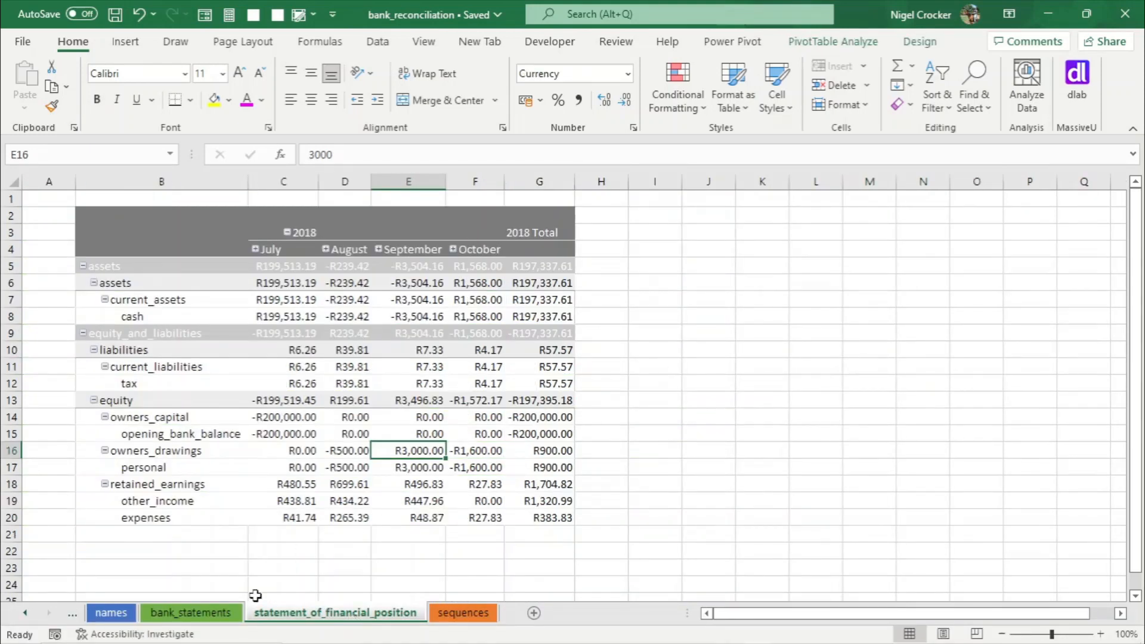
{"action": "left_click", "coordinate": [190, 612]}
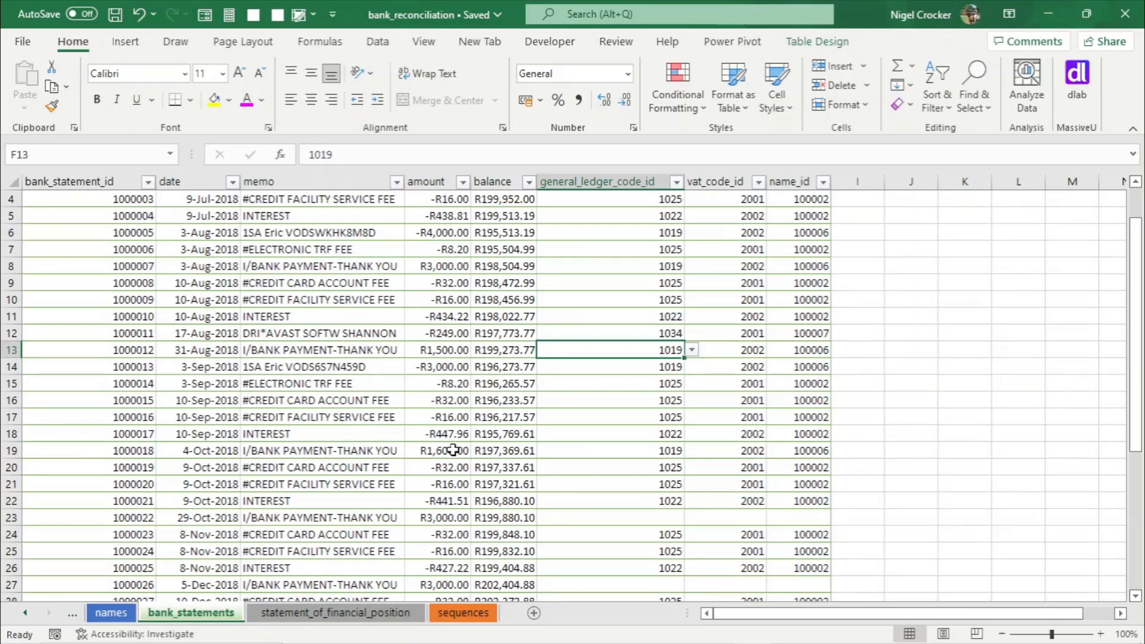
{"action": "left_click", "coordinate": [332, 513]}
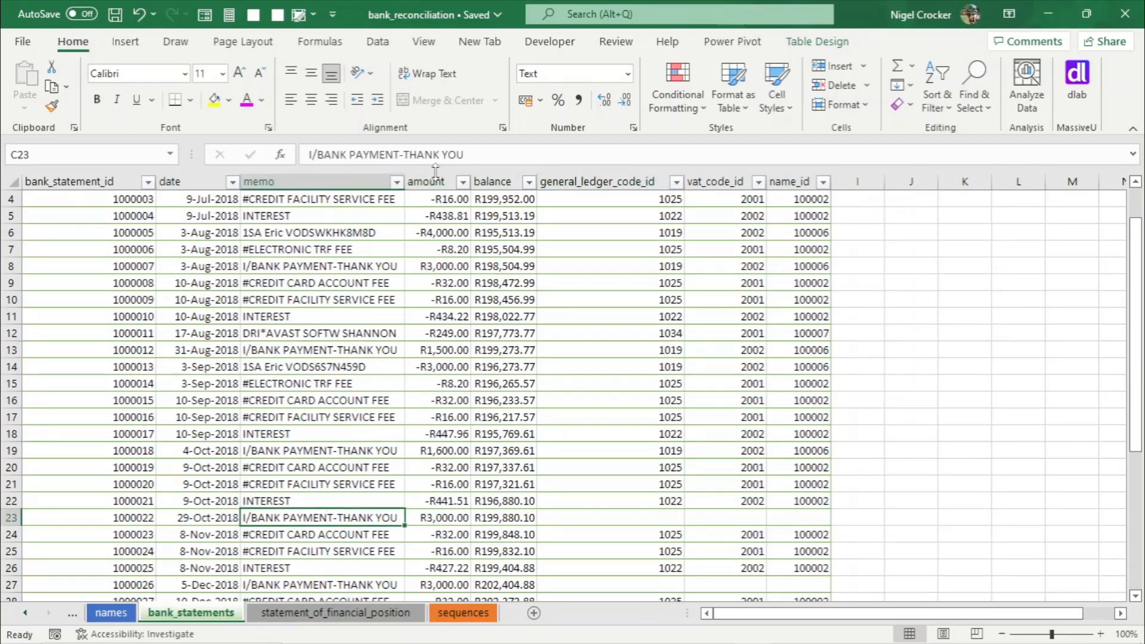
{"action": "left_click", "coordinate": [396, 182]}
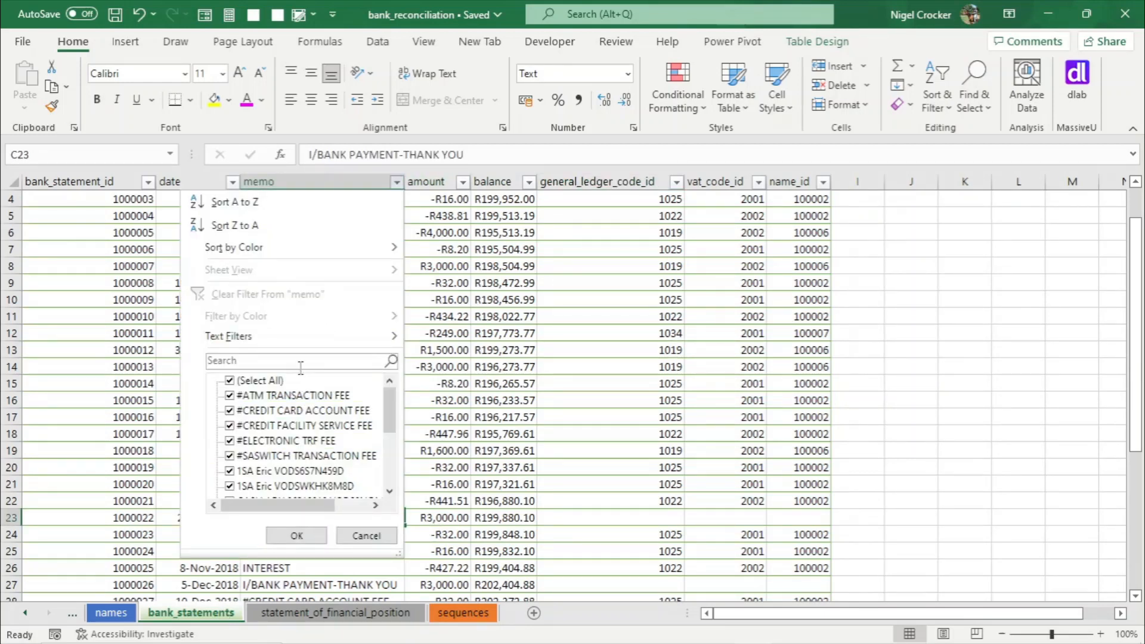
{"action": "left_click", "coordinate": [297, 362]}
{"action": "type", "text": "pay"}
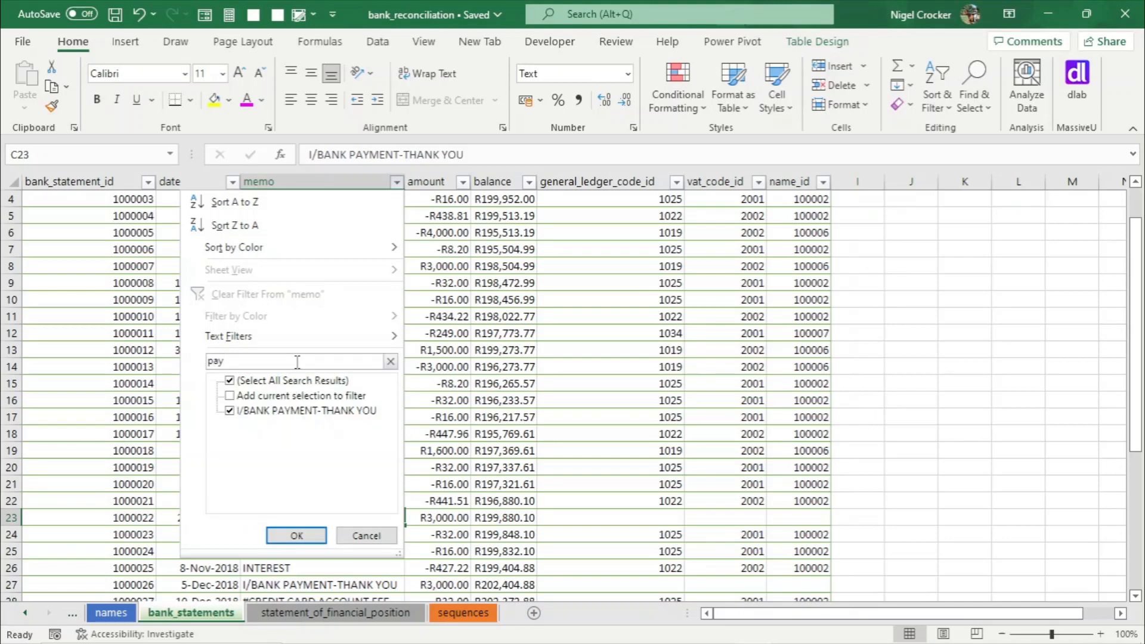
{"action": "left_click", "coordinate": [297, 535]}
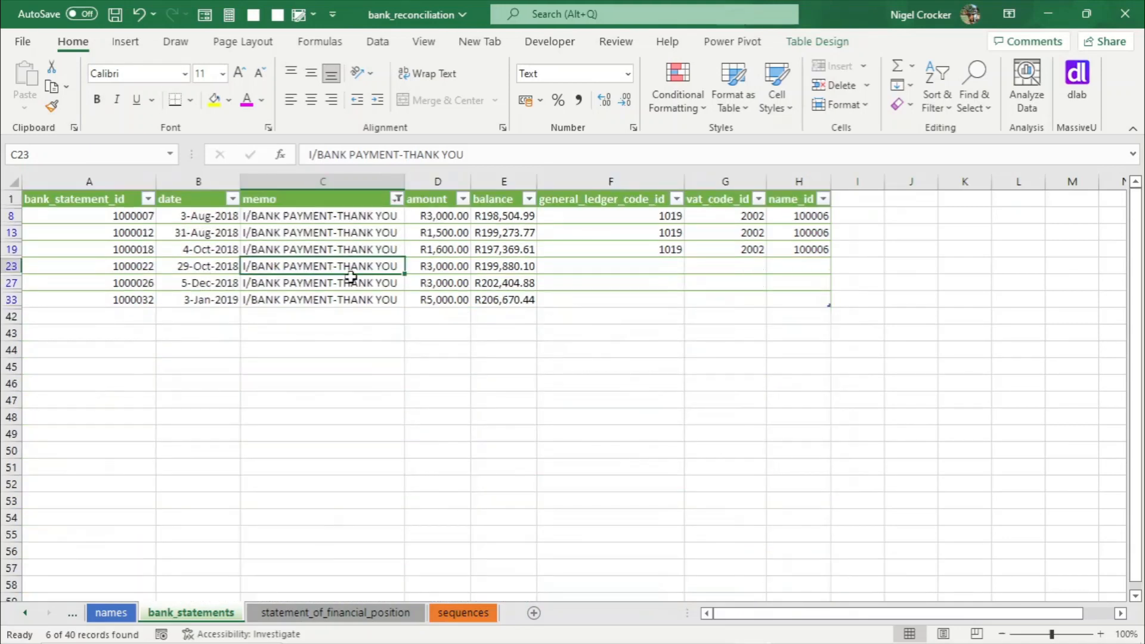
- Fill general_ledger_code_id 1019 down the visible new bank payment rows
{"action": "left_click", "coordinate": [631, 246]}
{"action": "key", "text": "ctrl+c"}
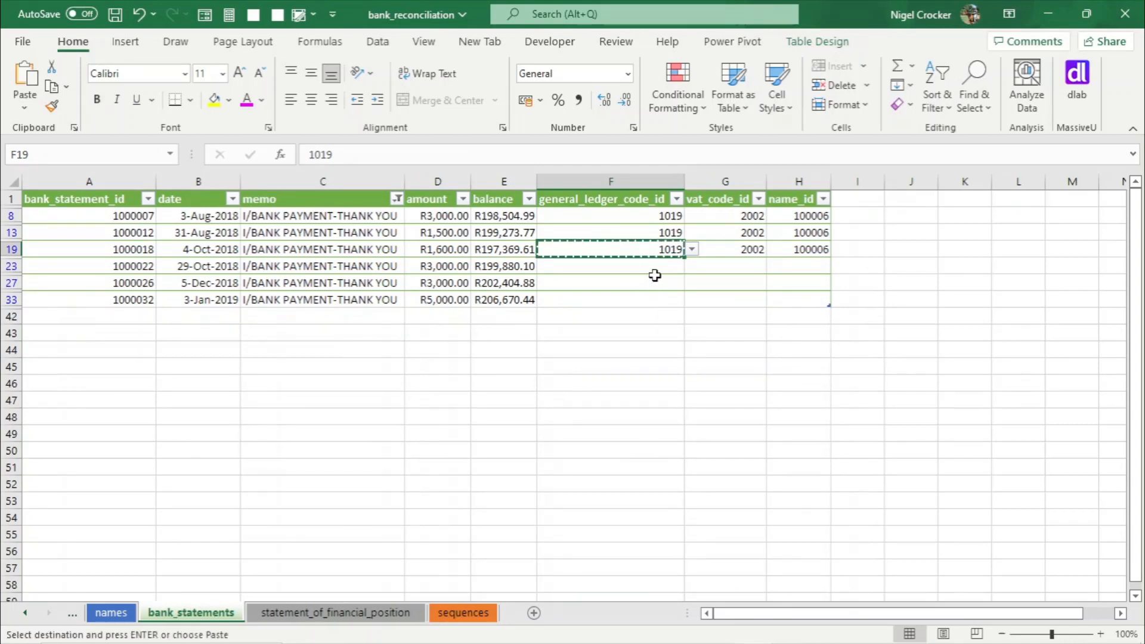
{"action": "left_click_drag", "start_coordinate": [652, 266], "coordinate": [649, 296]}
{"action": "key", "text": "ctrl+v"}
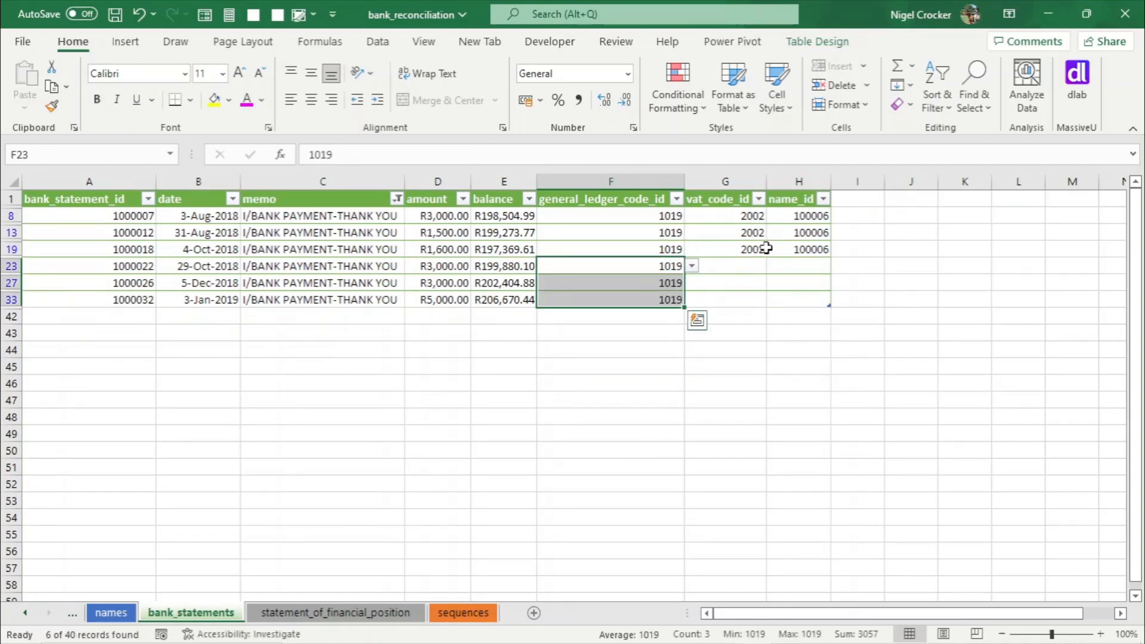
- Fill vat_code_id 2002 down the visible new bank payment rows
{"action": "left_click", "coordinate": [753, 248]}
{"action": "key", "text": "ctrl+c"}
{"action": "left_click_drag", "start_coordinate": [744, 268], "coordinate": [744, 298]}
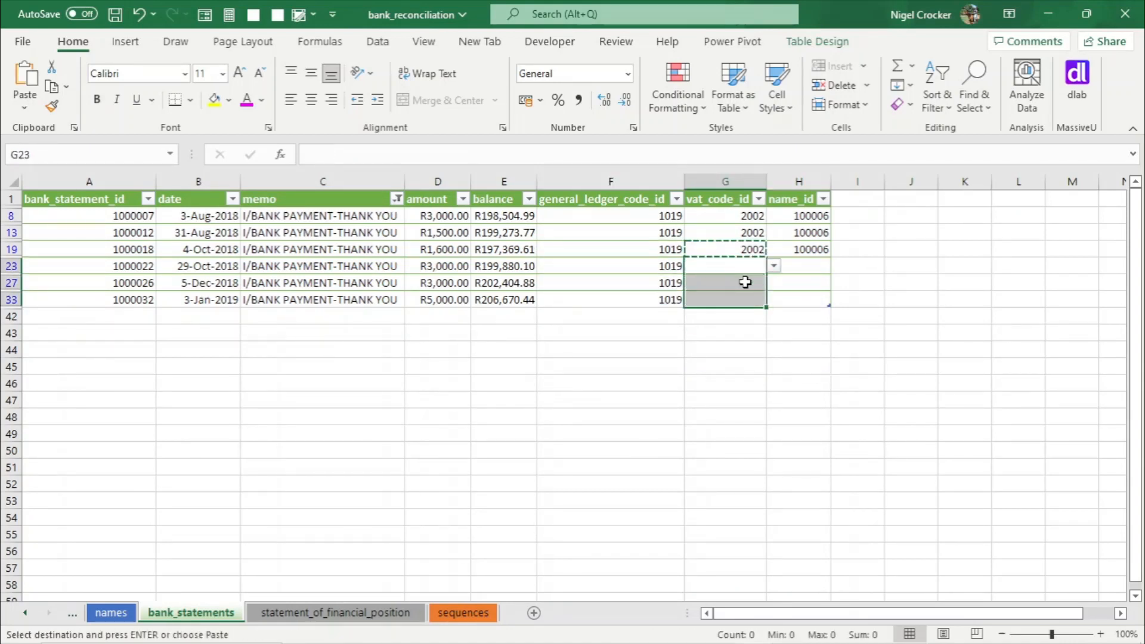
{"action": "key", "text": "ctrl+v"}
- Fill name_id 100006 down the visible new bank payment rows
{"action": "left_click", "coordinate": [807, 253]}
{"action": "key", "text": "ctrl+c"}
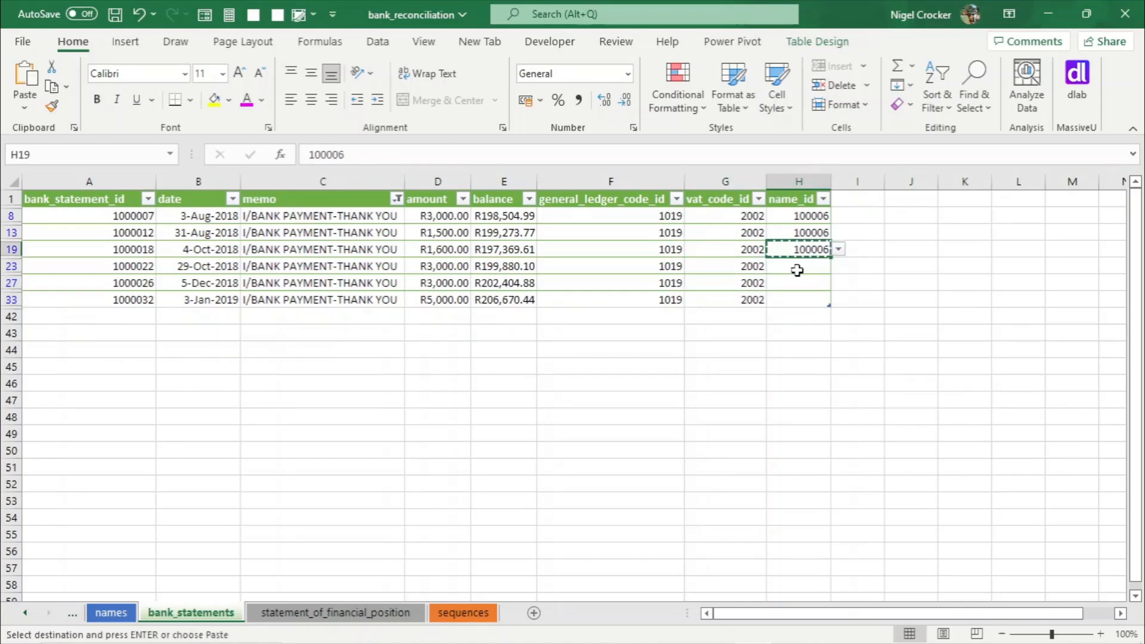
{"action": "left_click_drag", "start_coordinate": [797, 266], "coordinate": [801, 300]}
{"action": "key", "text": "ctrl+v"}
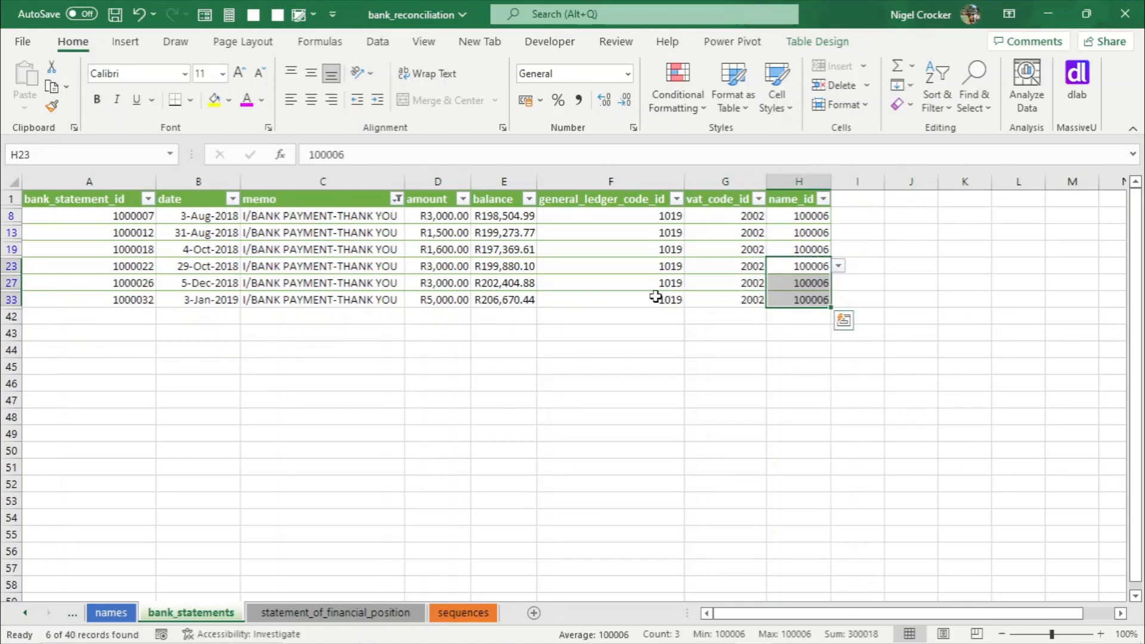
{"action": "left_click", "coordinate": [413, 299]}
- Clear the memo filter and locate the remaining transactions without codes near the table's end
{"action": "left_click", "coordinate": [397, 200]}
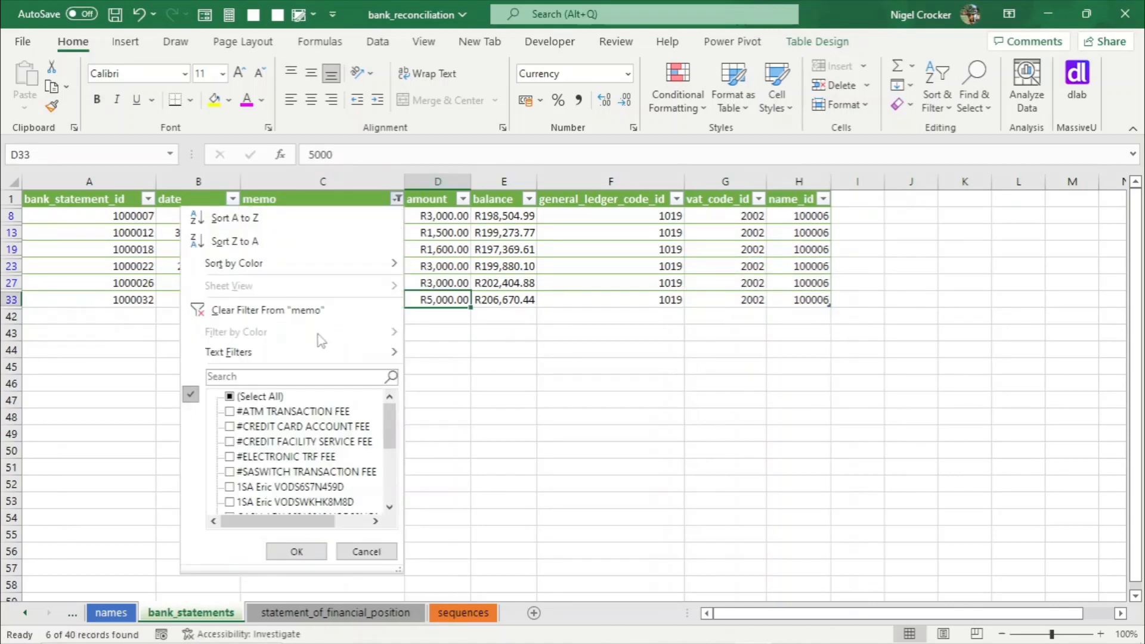
{"action": "left_click", "coordinate": [307, 307]}
{"action": "left_click", "coordinate": [618, 365]}
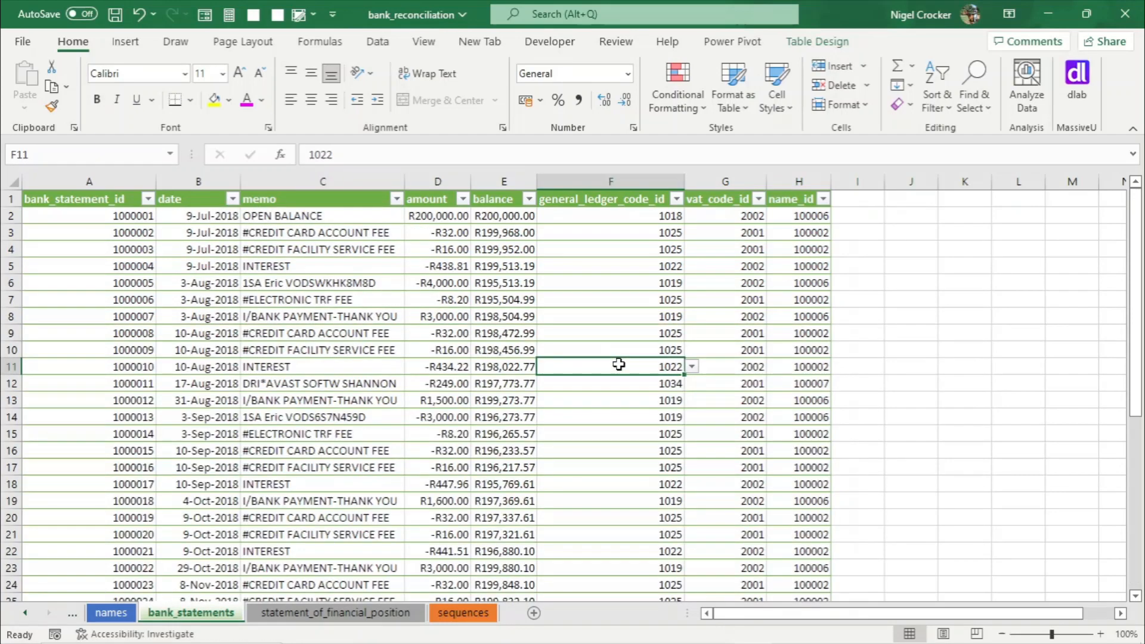
{"action": "key", "text": "ctrl+Down"}
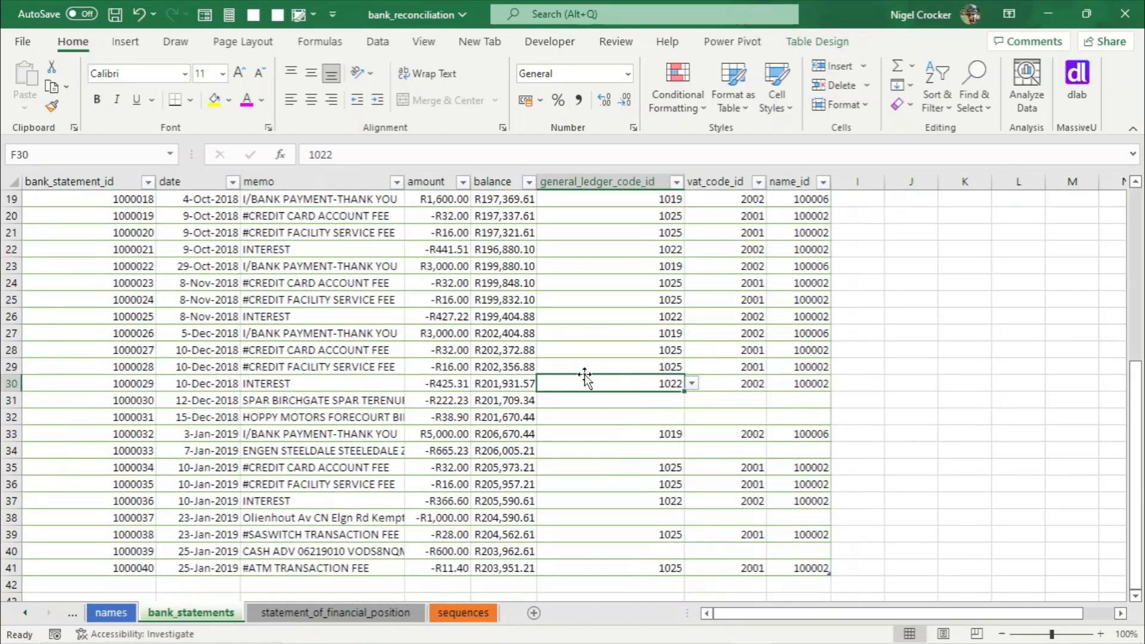
{"action": "left_click", "coordinate": [391, 406]}
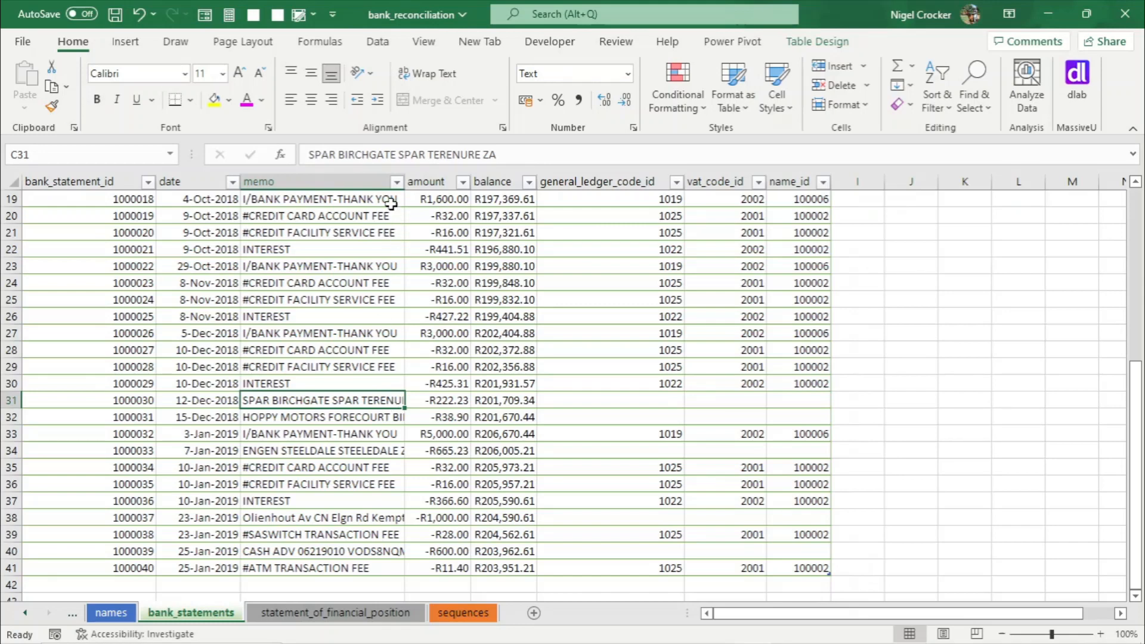
- Filter the bank statements' memo column to show only the SPAR transaction
{"action": "left_click", "coordinate": [397, 181]}
{"action": "type", "text": "s"}
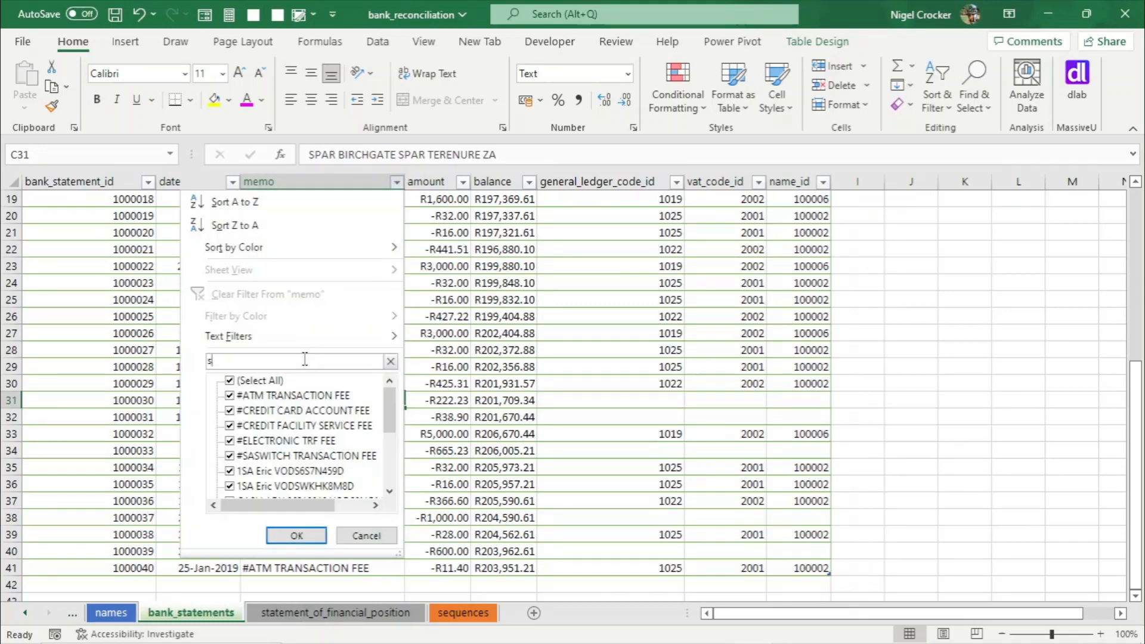
{"action": "type", "text": "par"}
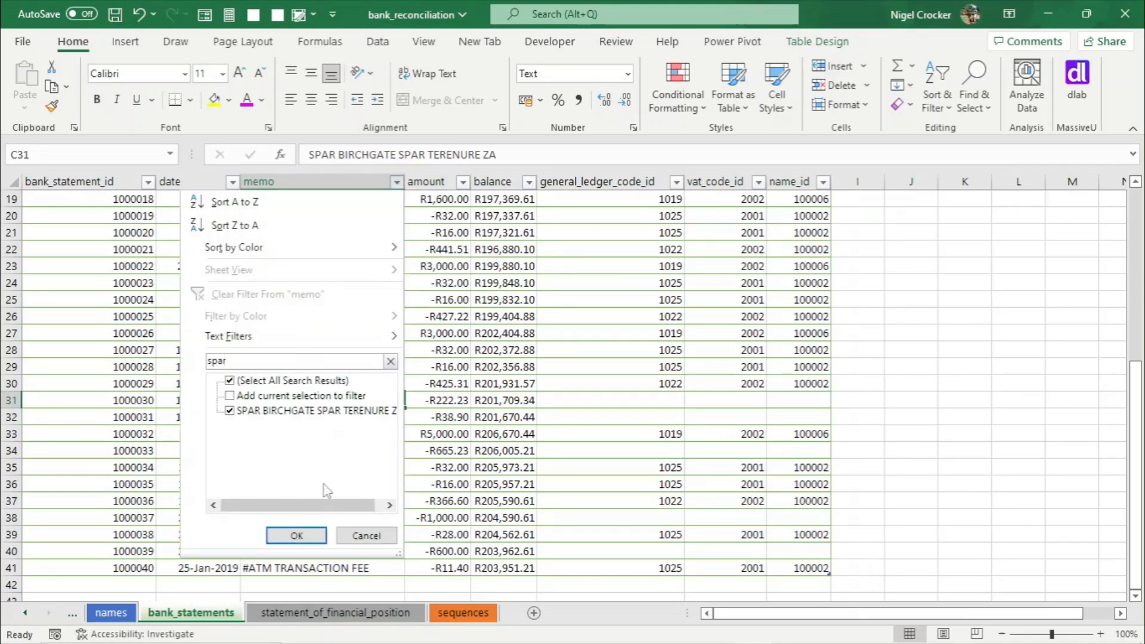
{"action": "left_click", "coordinate": [324, 534]}
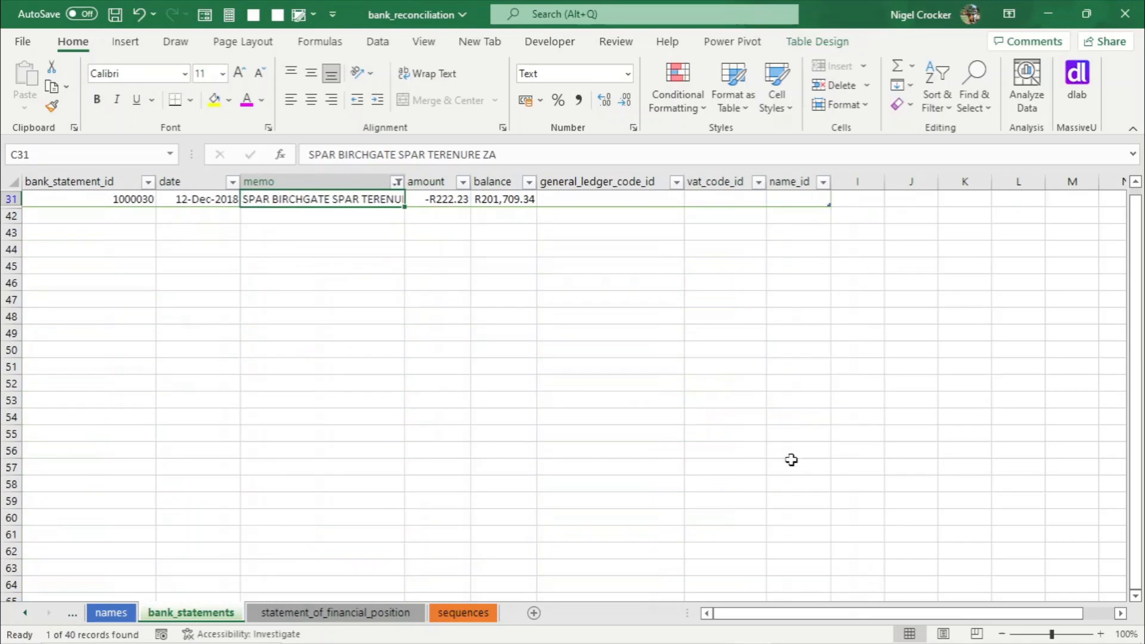
- Filter the general ledger codes table's cat3 column to owners_drawings
{"action": "left_click", "coordinate": [617, 213]}
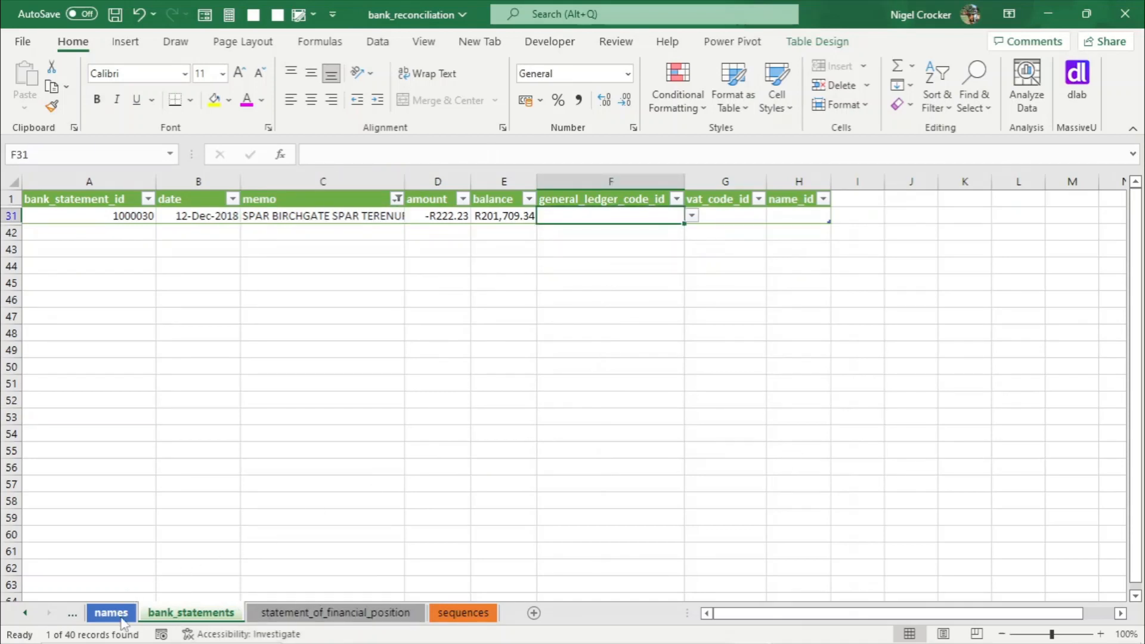
{"action": "left_click", "coordinate": [25, 613]}
{"action": "left_click", "coordinate": [25, 613]}
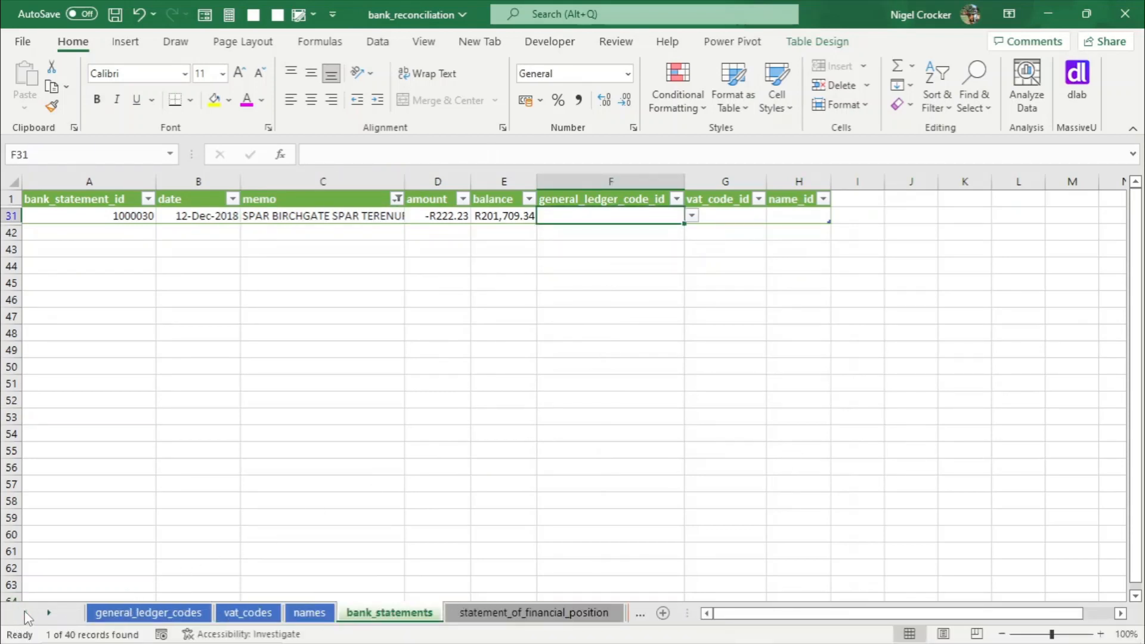
{"action": "left_click", "coordinate": [164, 614]}
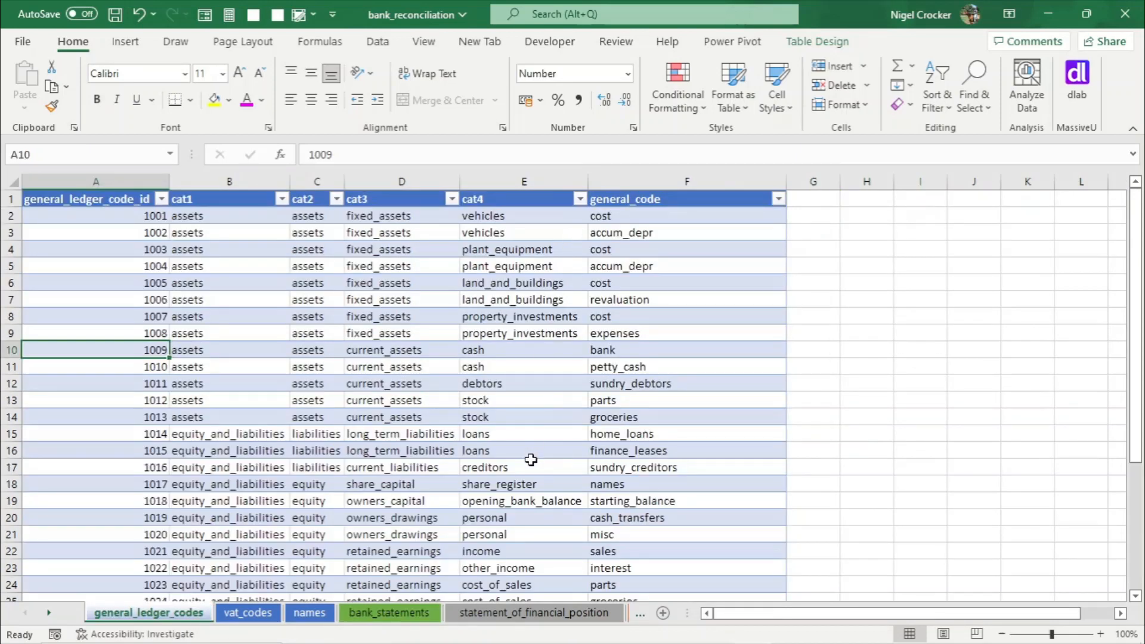
{"action": "left_click", "coordinate": [451, 200]}
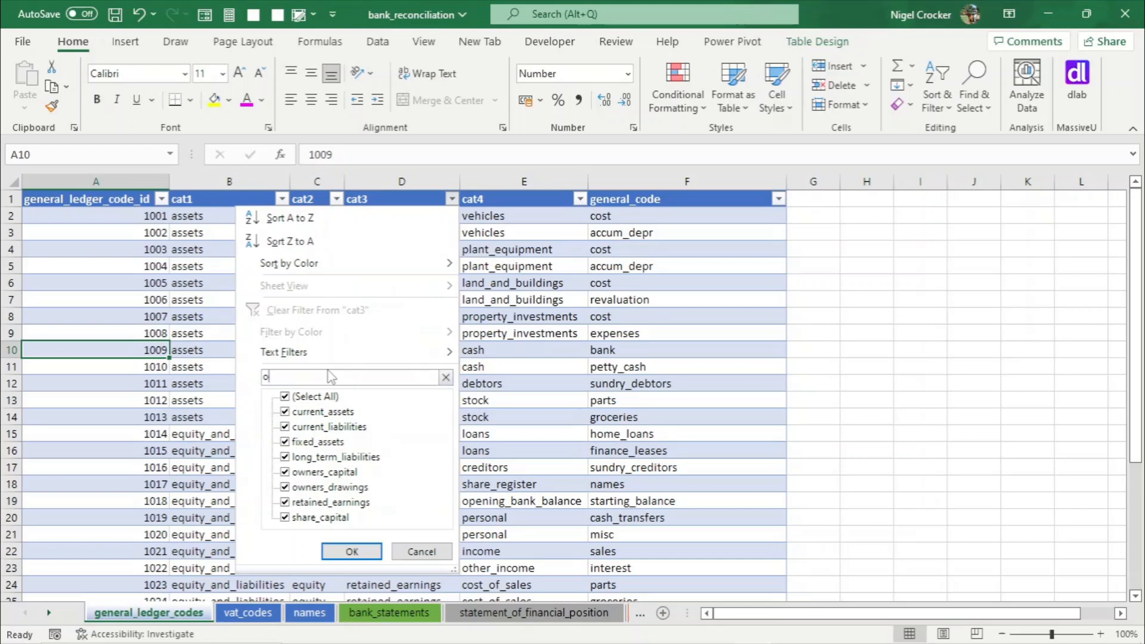
{"action": "left_click", "coordinate": [296, 427]}
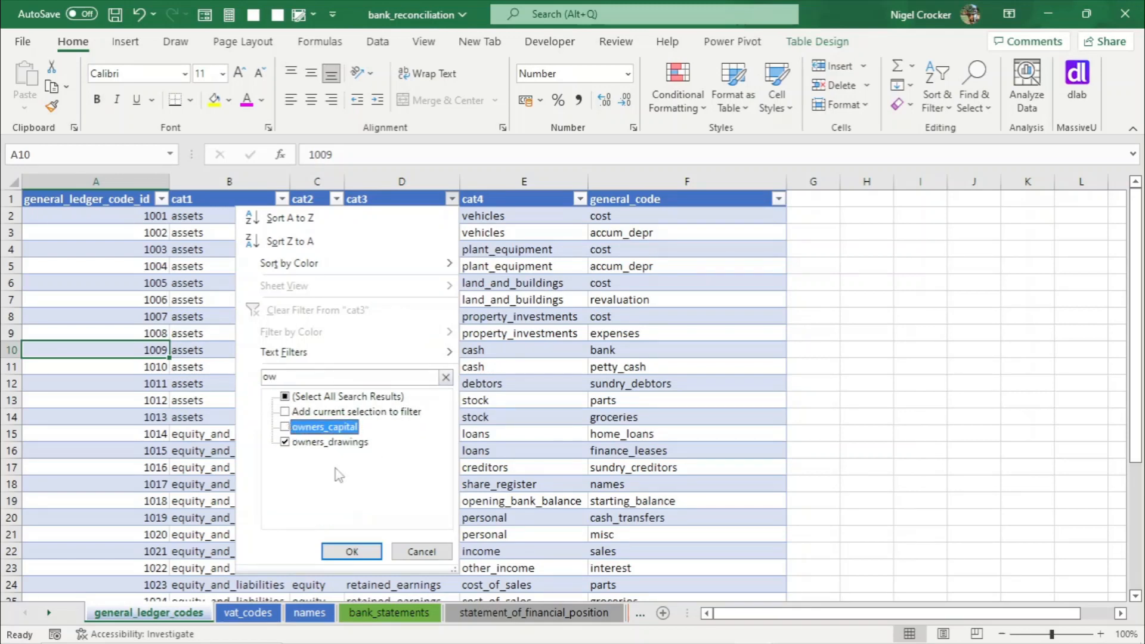
{"action": "left_click", "coordinate": [352, 551]}
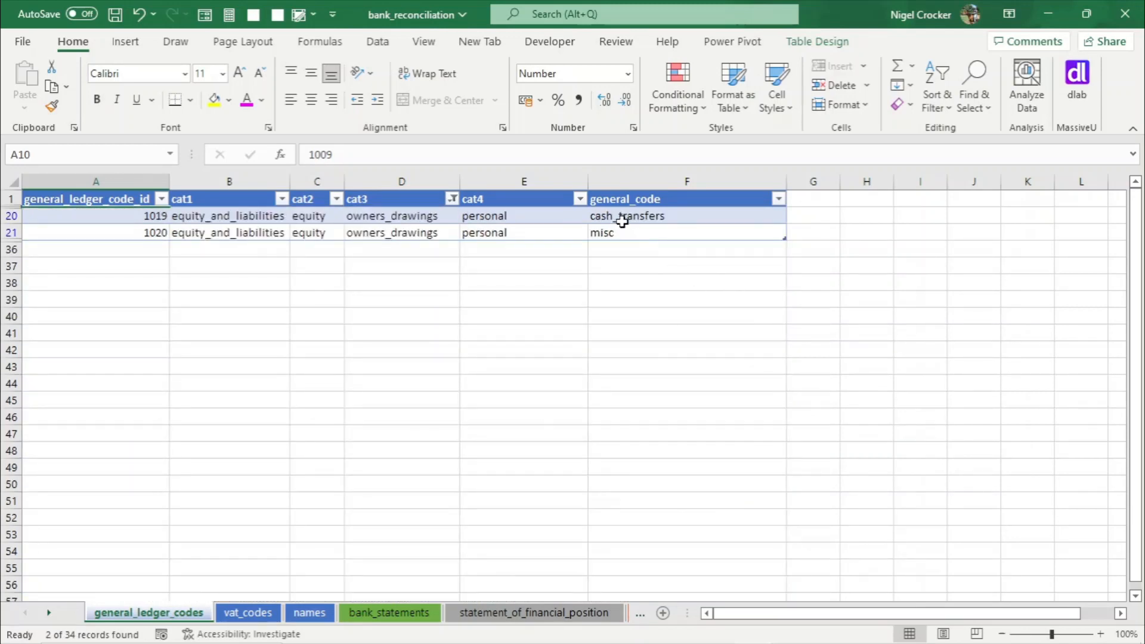
- Copy general ledger code 1020 into the SPAR transaction's general_ledger_code_id
{"action": "left_click", "coordinate": [151, 235]}
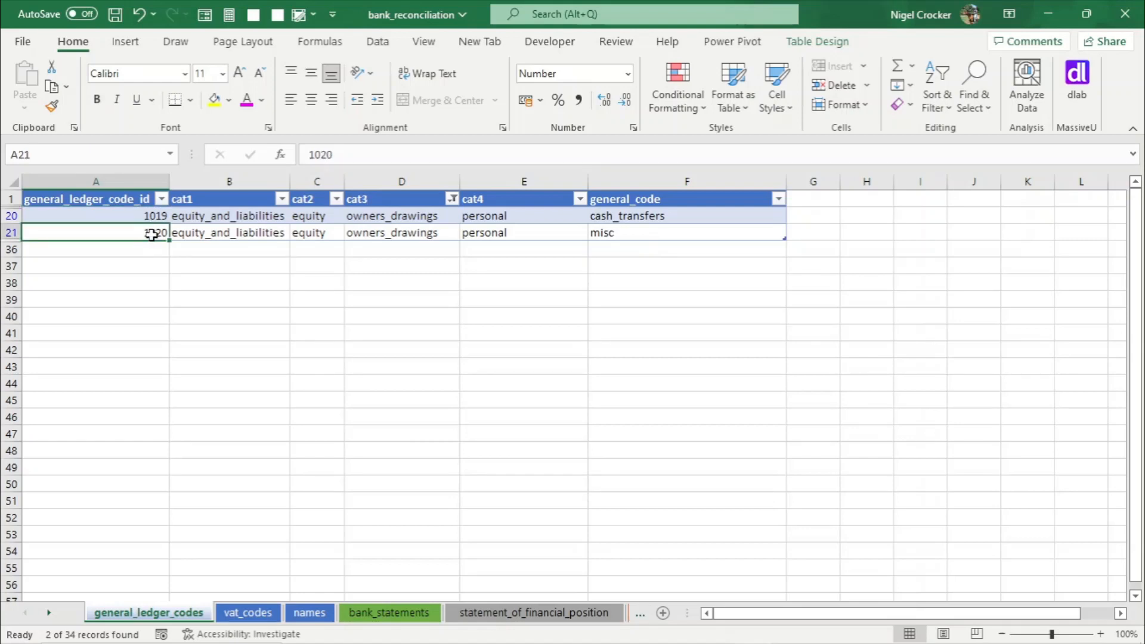
{"action": "key", "text": "ctrl+c"}
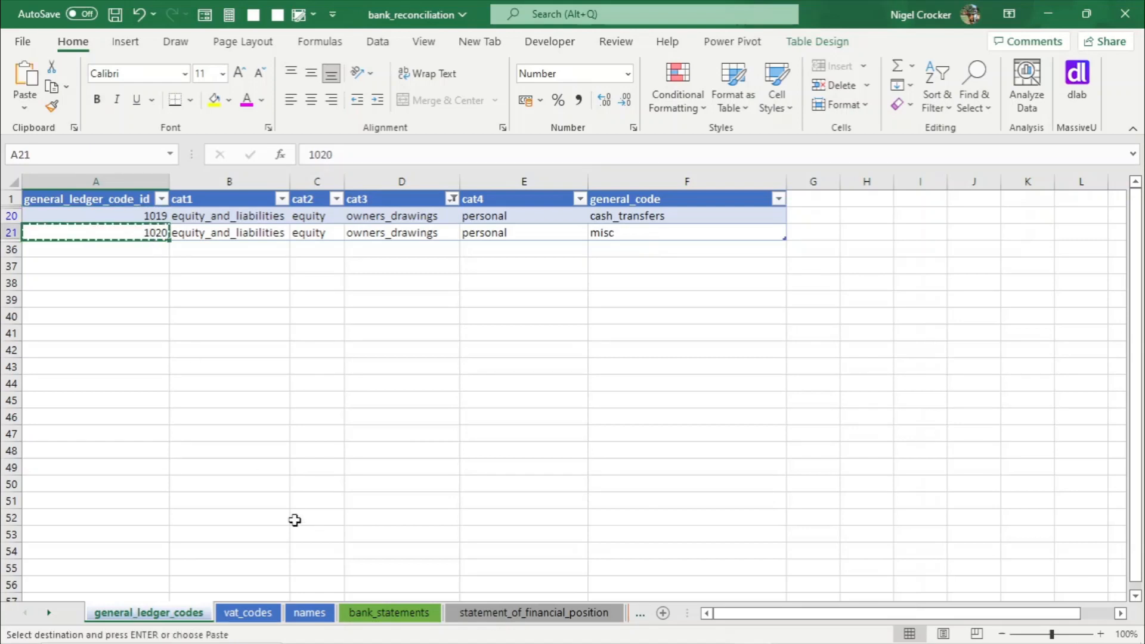
{"action": "left_click", "coordinate": [390, 614]}
{"action": "right_click", "coordinate": [626, 214]}
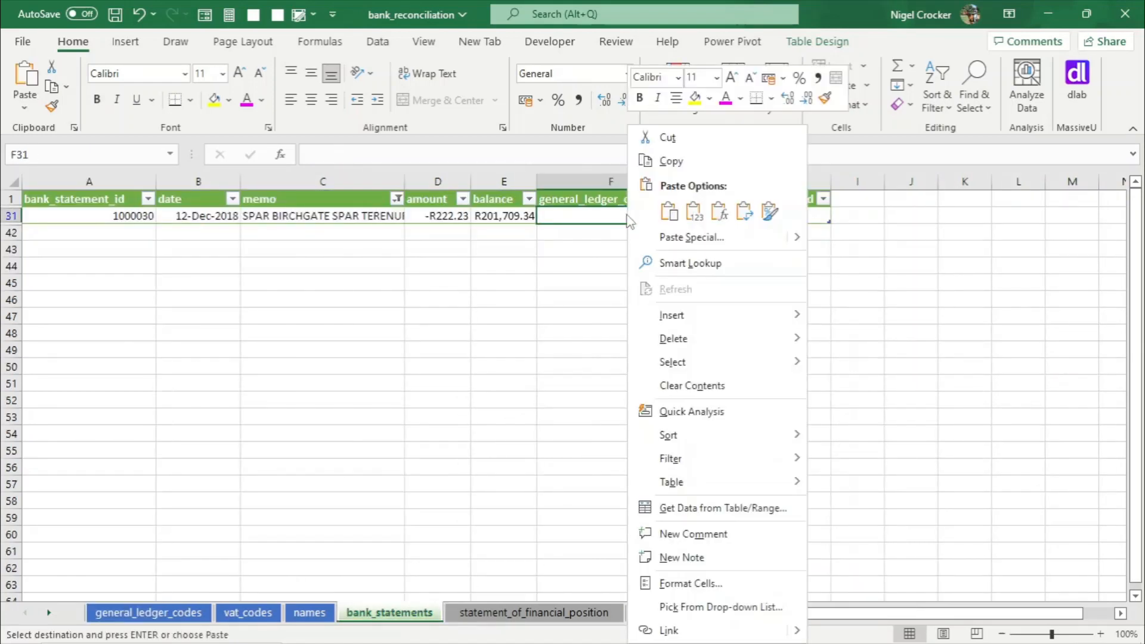
{"action": "left_click", "coordinate": [693, 221]}
- Copy vat_code_id 2002 from the VAT codes table into the SPAR transaction's vat_code_id
{"action": "left_click", "coordinate": [742, 216]}
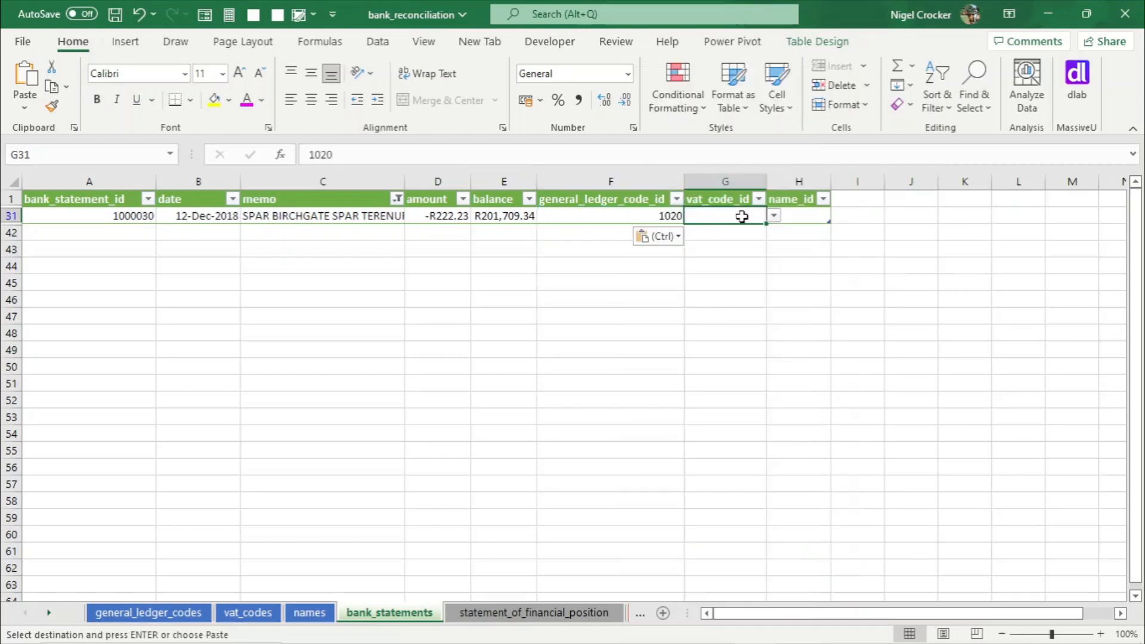
{"action": "left_click", "coordinate": [247, 614]}
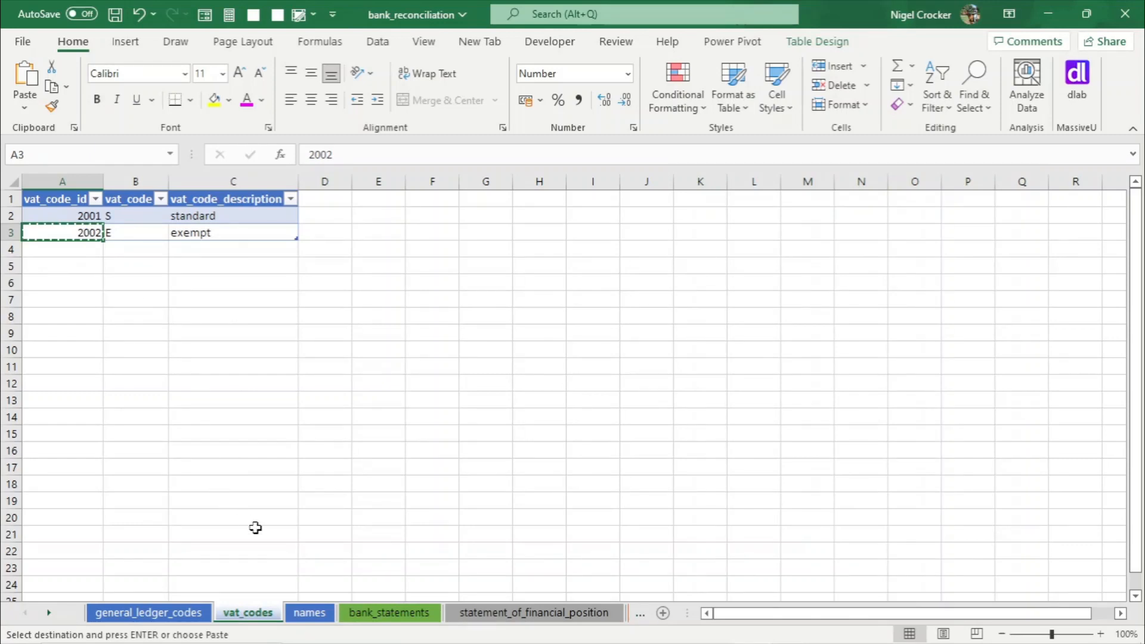
{"action": "left_click", "coordinate": [389, 613]}
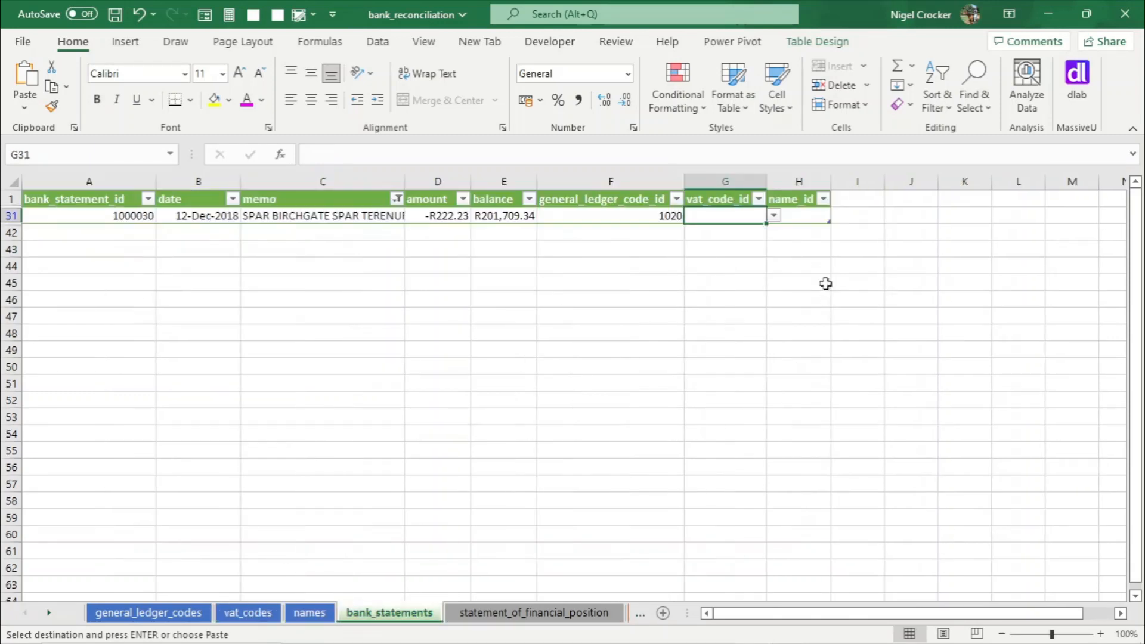
{"action": "right_click", "coordinate": [734, 218]}
{"action": "left_click", "coordinate": [803, 218]}
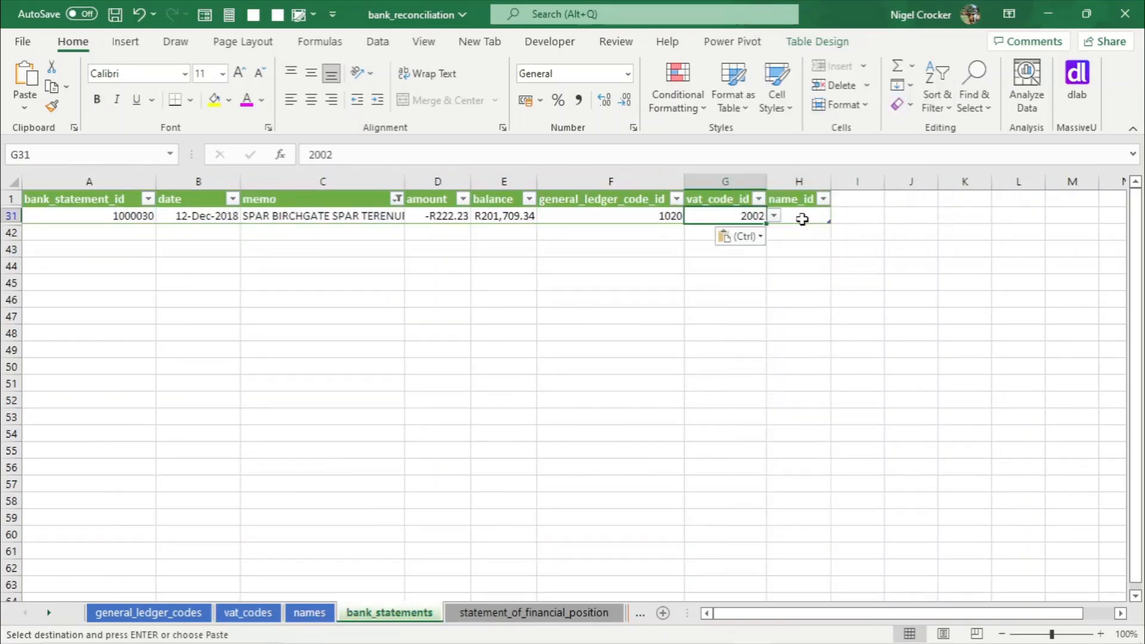
- Add the name Spar Birchgate for name_id 100008 in the names table and save the workbook
{"action": "left_click", "coordinate": [802, 219]}
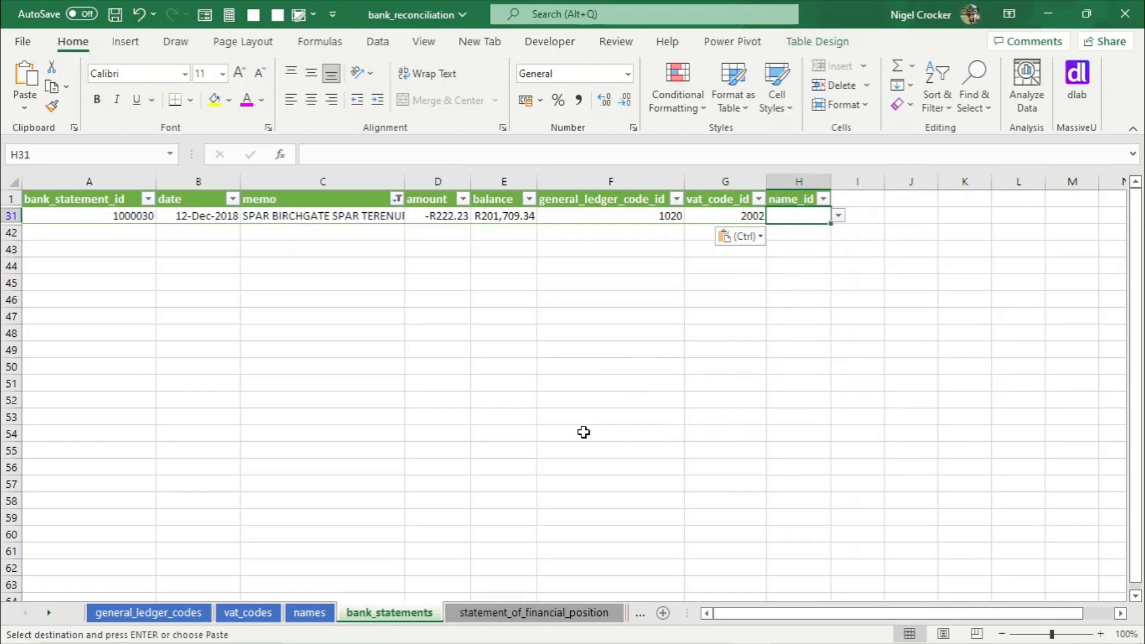
{"action": "left_click", "coordinate": [309, 613]}
{"action": "left_click", "coordinate": [94, 334]}
{"action": "left_click_drag", "start_coordinate": [92, 220], "coordinate": [119, 336]}
{"action": "key", "text": "ctrl+v"}
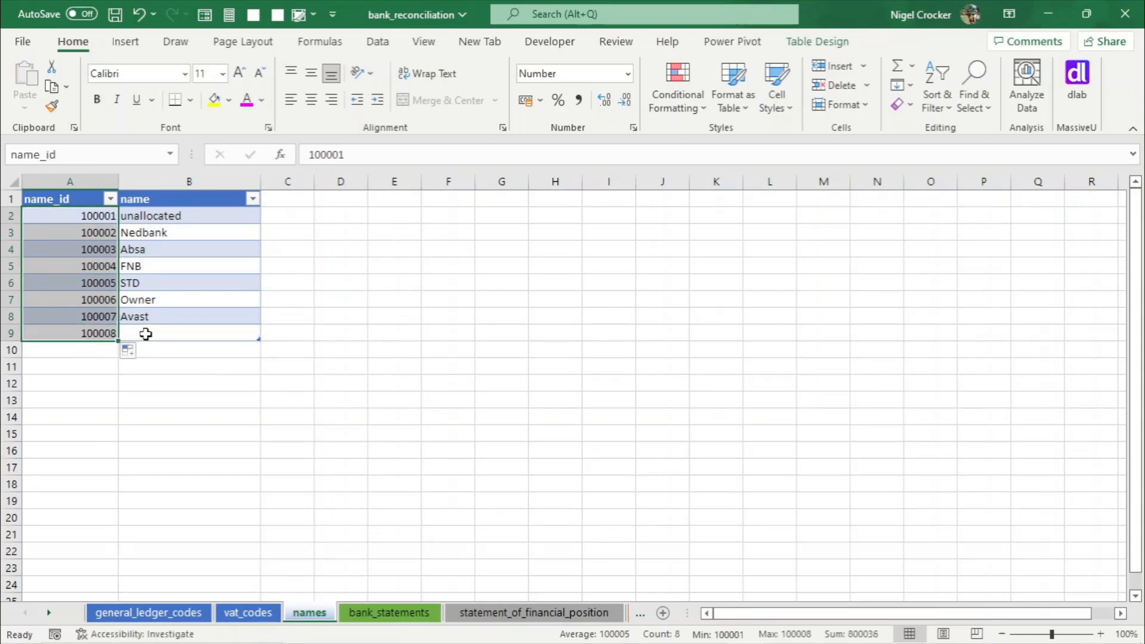
{"action": "left_click", "coordinate": [153, 327]}
{"action": "type", "text": "Spar Bi"}
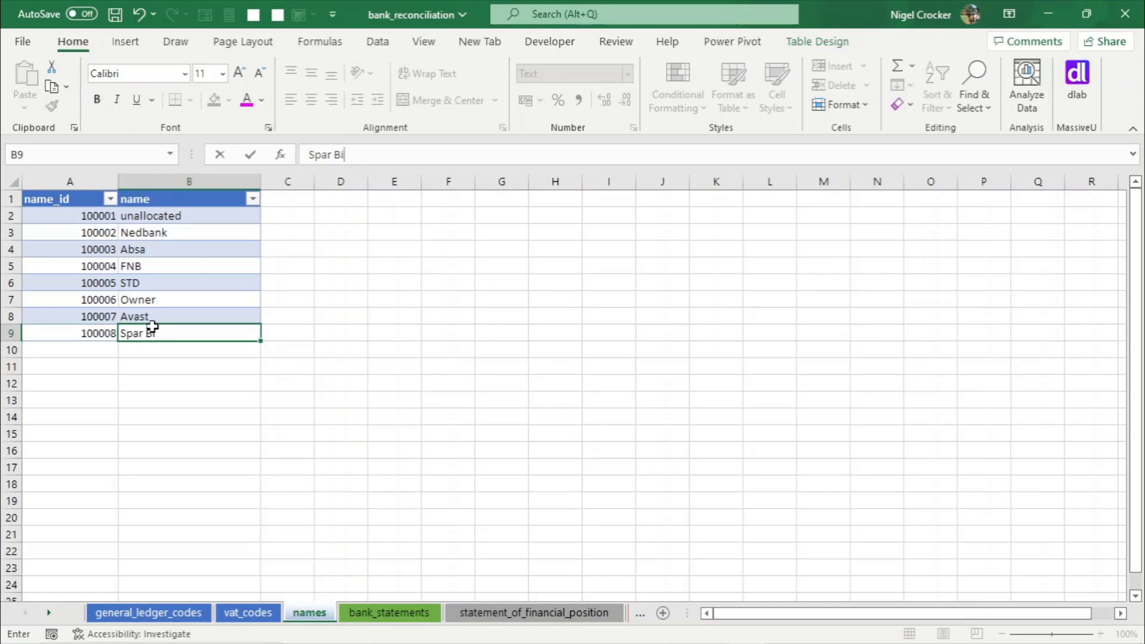
{"action": "type", "text": "rchag"}
{"action": "type", "text": "gat"}
{"action": "left_click", "coordinate": [145, 296]}
{"action": "key", "text": "ctrl+s"}
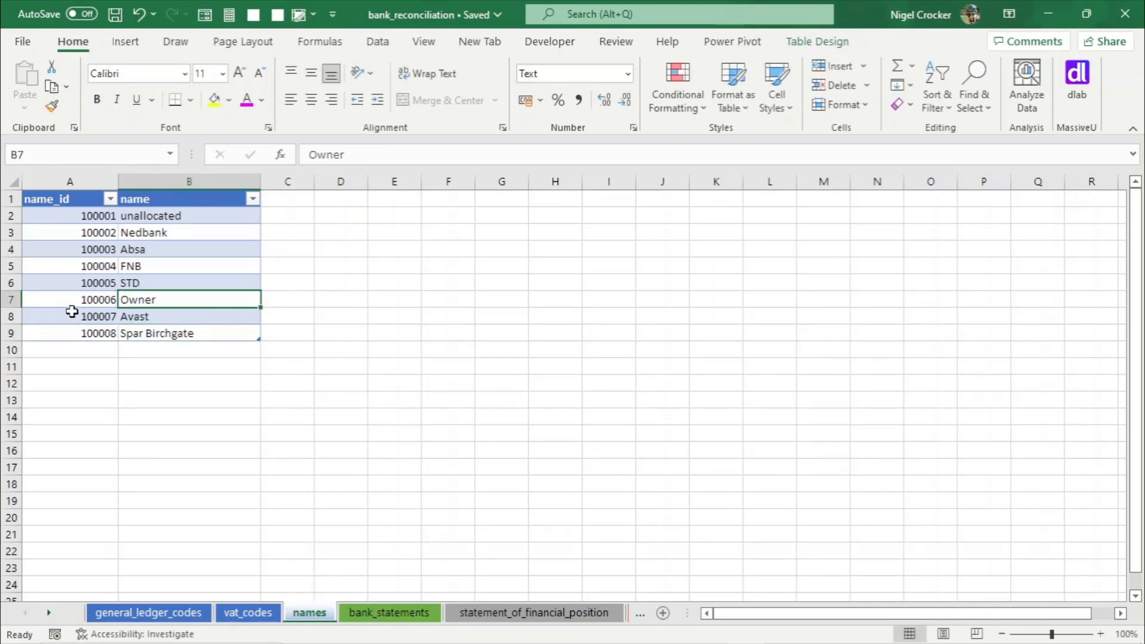
- Set the SPAR transaction's name_id to 100008 from the dropdown
{"action": "left_click", "coordinate": [362, 613]}
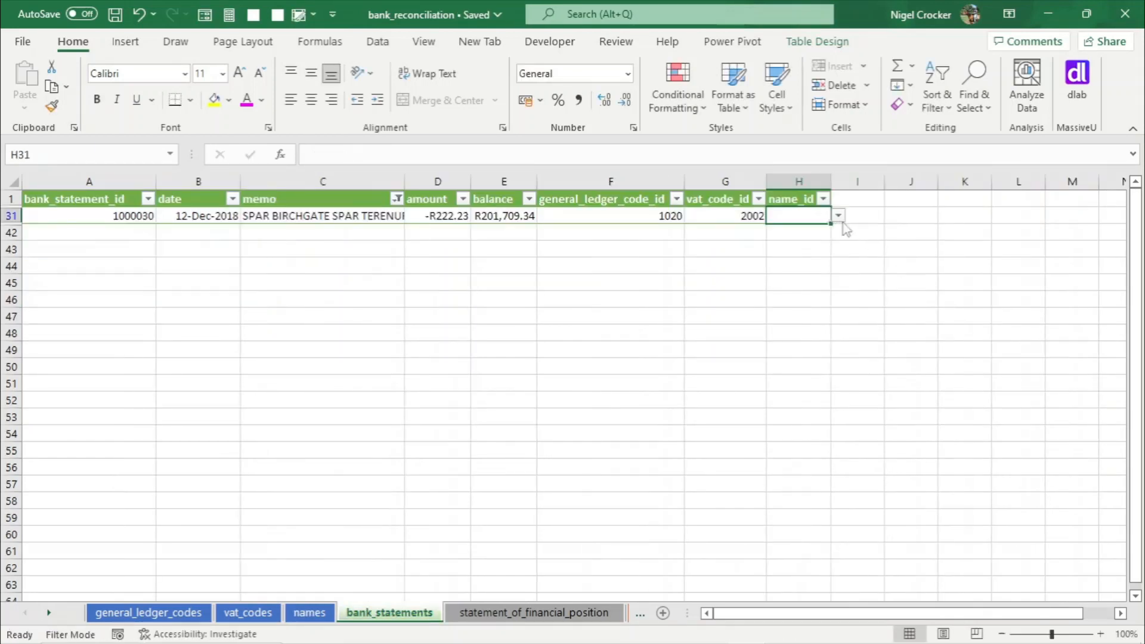
{"action": "left_click", "coordinate": [839, 216]}
{"action": "left_click", "coordinate": [808, 307]}
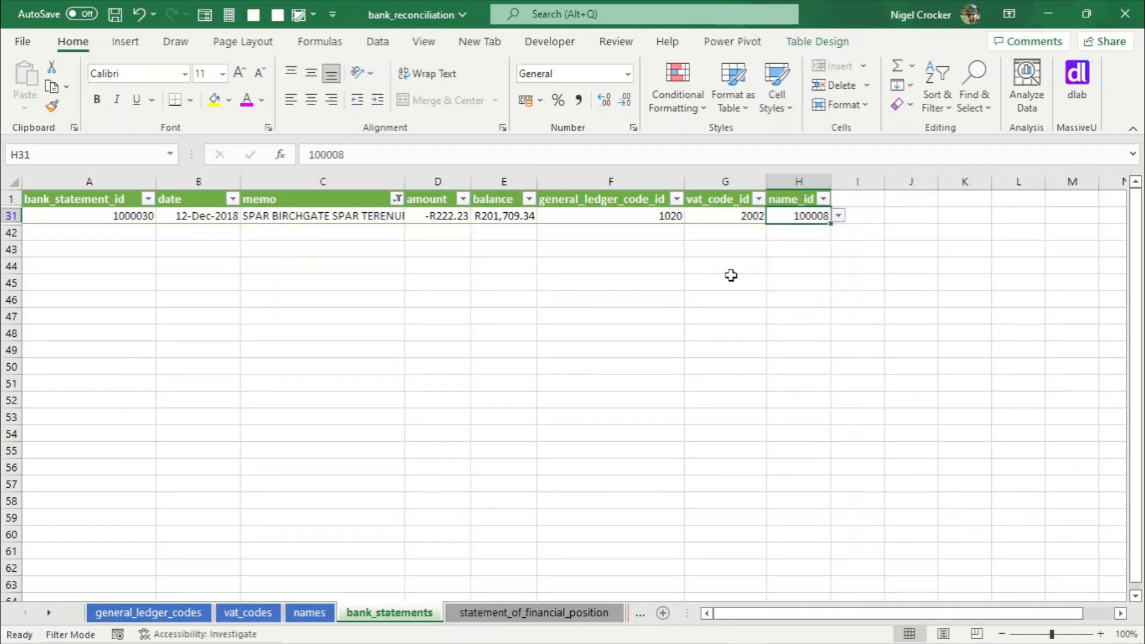
- Clear the memo filter and select the next uncoded Hoppy Motors transaction
{"action": "left_click", "coordinate": [397, 199]}
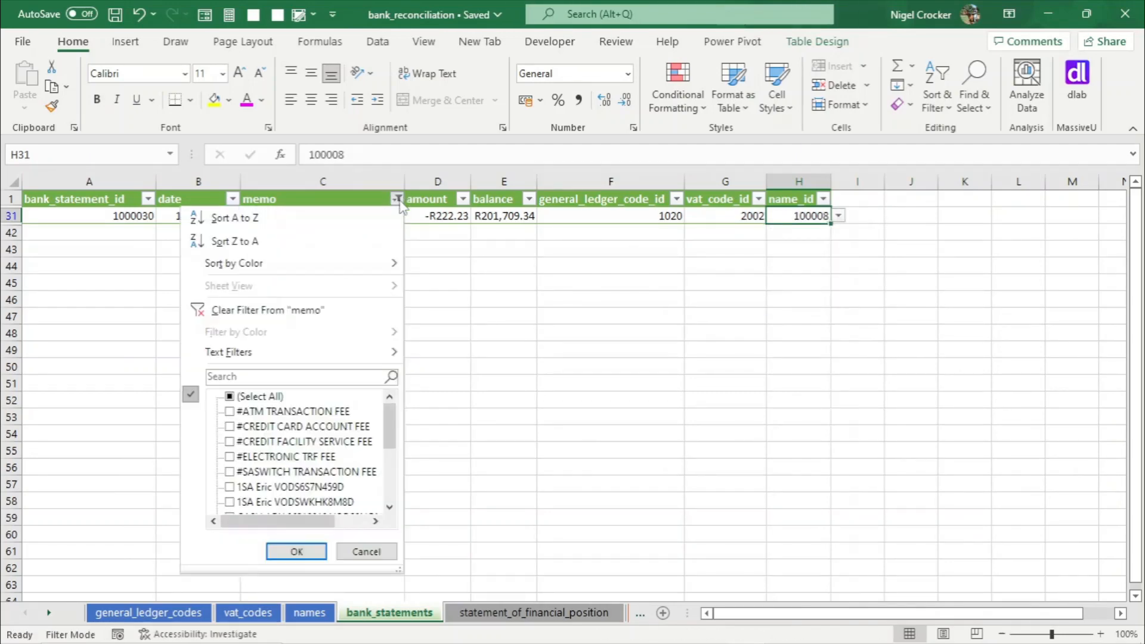
{"action": "left_click", "coordinate": [268, 310]}
{"action": "left_click", "coordinate": [758, 422]}
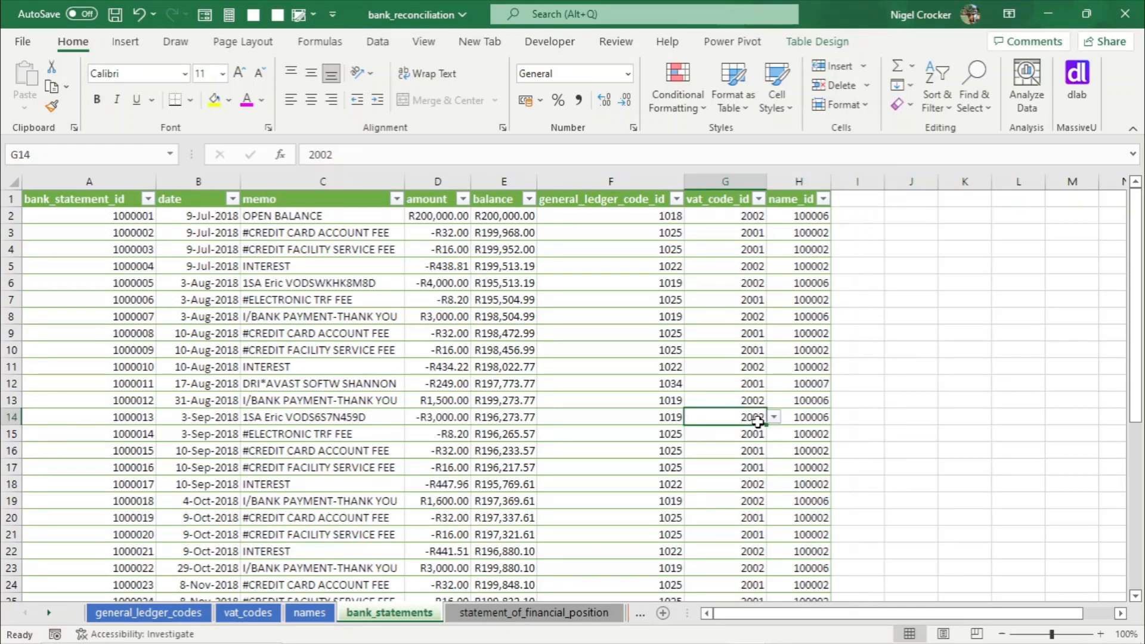
{"action": "key", "text": "ctrl+Down"}
{"action": "scroll", "coordinate": [758, 422], "scroll_direction": "down", "scroll_amount": 8}
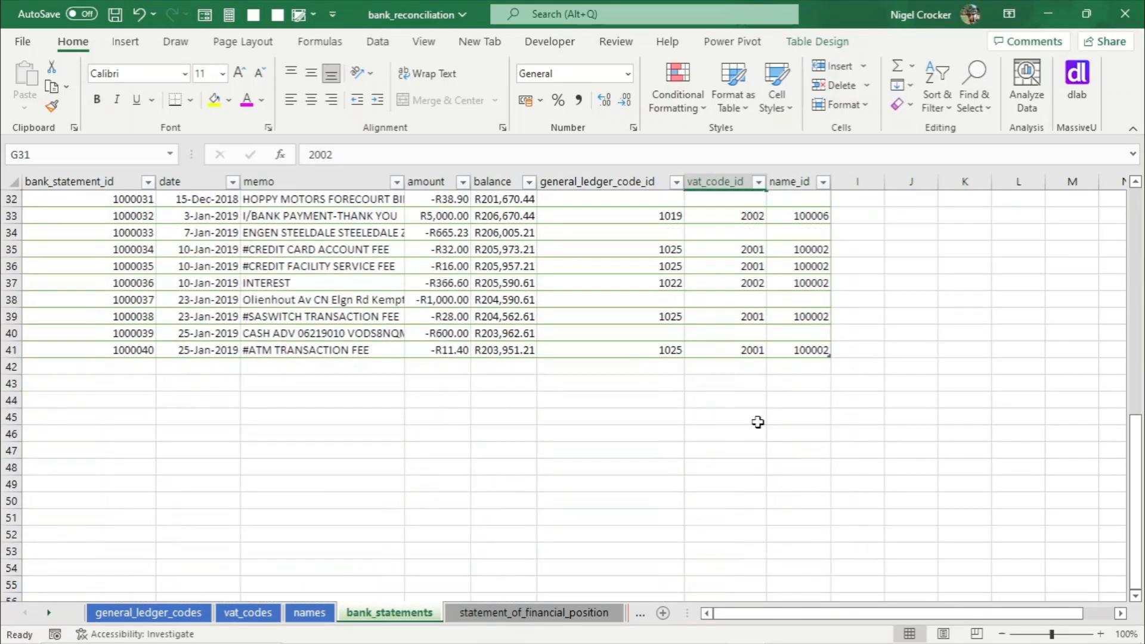
{"action": "scroll", "coordinate": [758, 422], "scroll_direction": "up", "scroll_amount": 3}
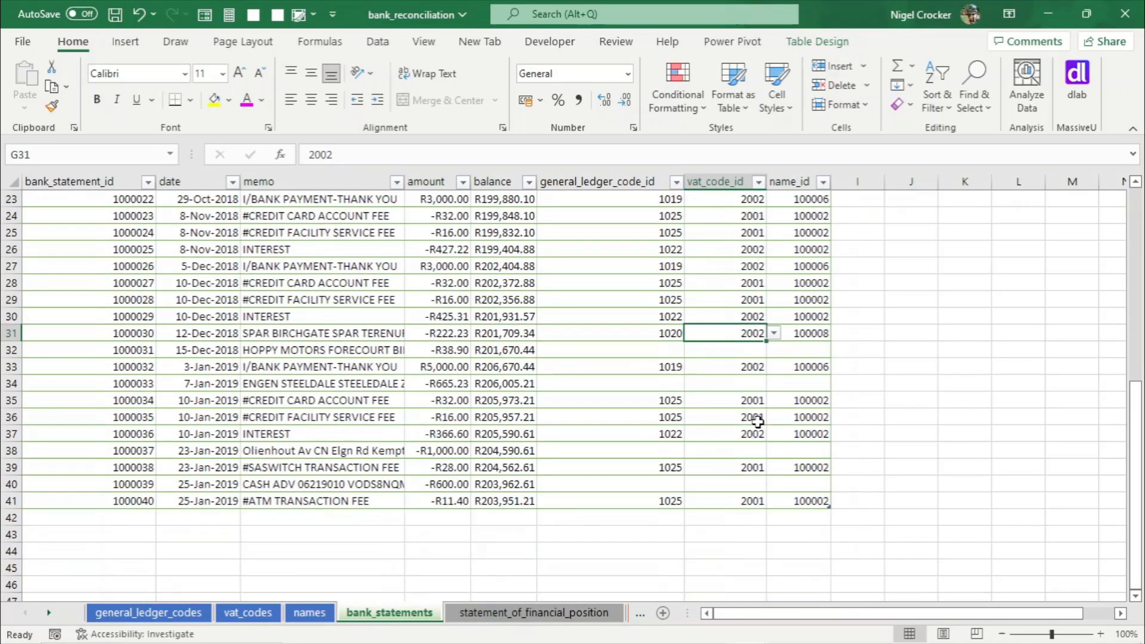
{"action": "left_click", "coordinate": [379, 355]}
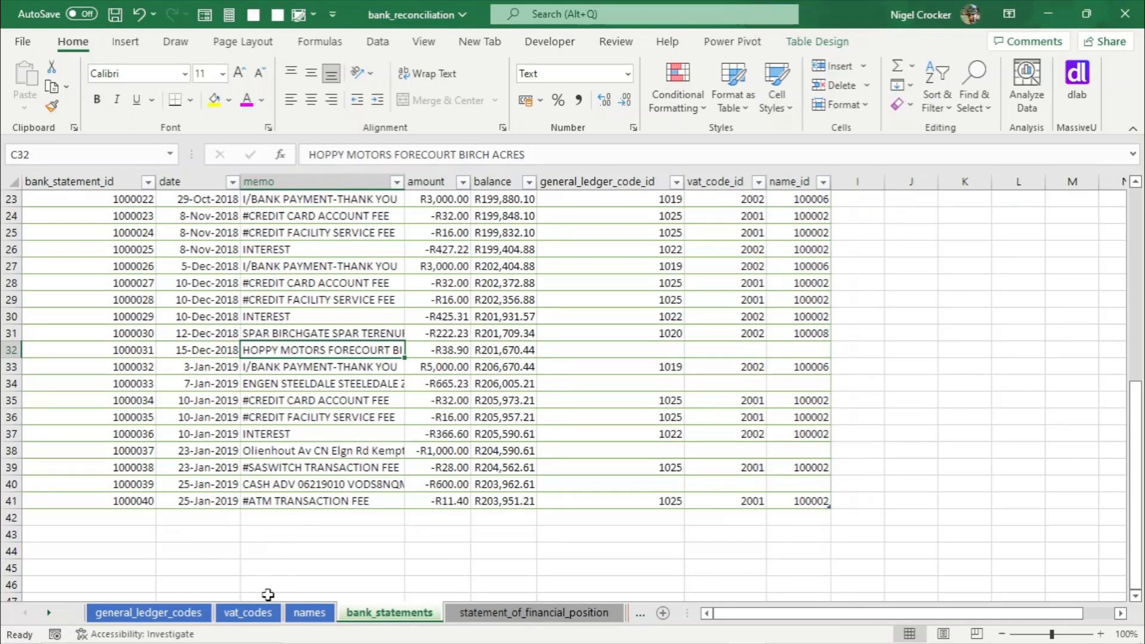
- Open the general ledger codes sheet and clear the cat3 filter so every code is listed
{"action": "left_click", "coordinate": [206, 614]}
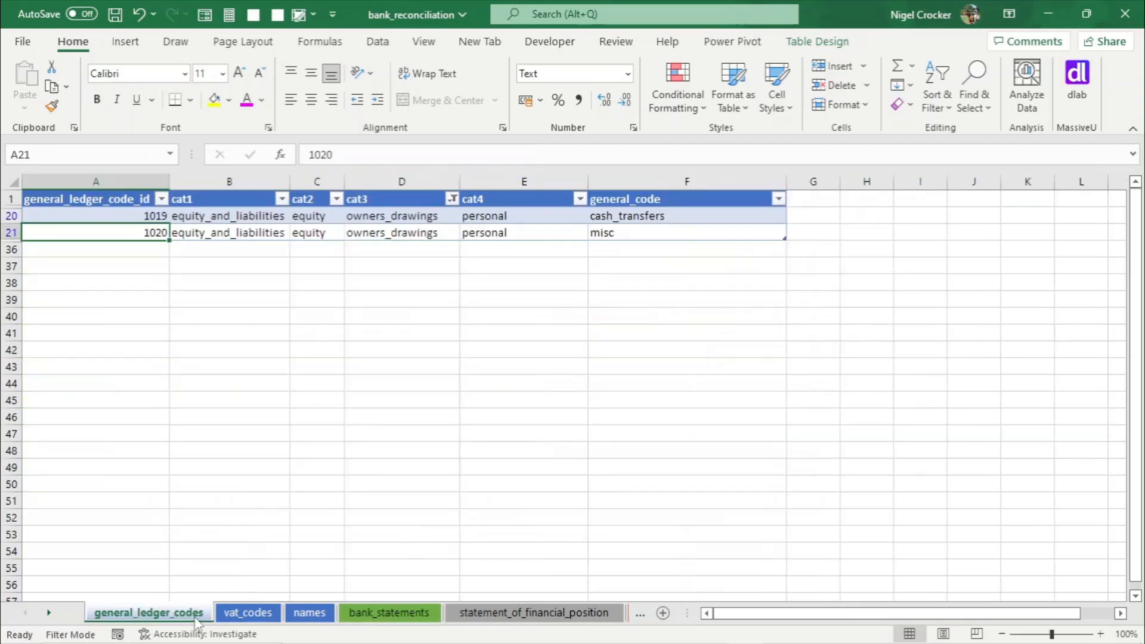
{"action": "left_click", "coordinate": [453, 199]}
{"action": "left_click", "coordinate": [298, 396]}
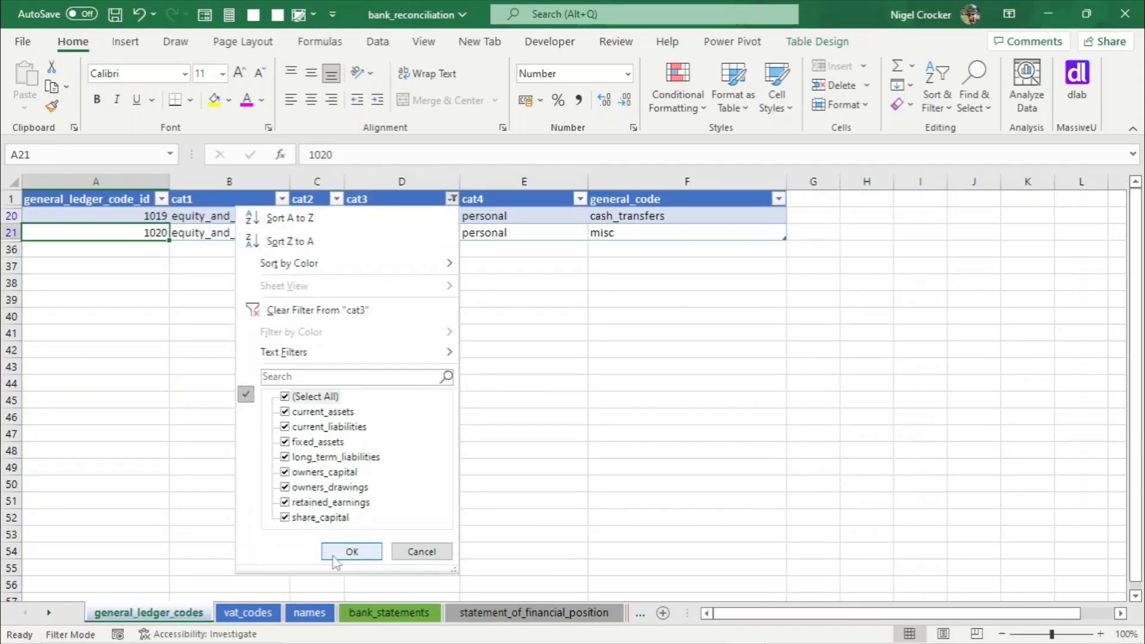
{"action": "left_click", "coordinate": [337, 553]}
- Search the general ledger codes for "fuel"
{"action": "left_click", "coordinate": [584, 299]}
{"action": "key", "text": "ctrl+f"}
{"action": "type", "text": "f"}
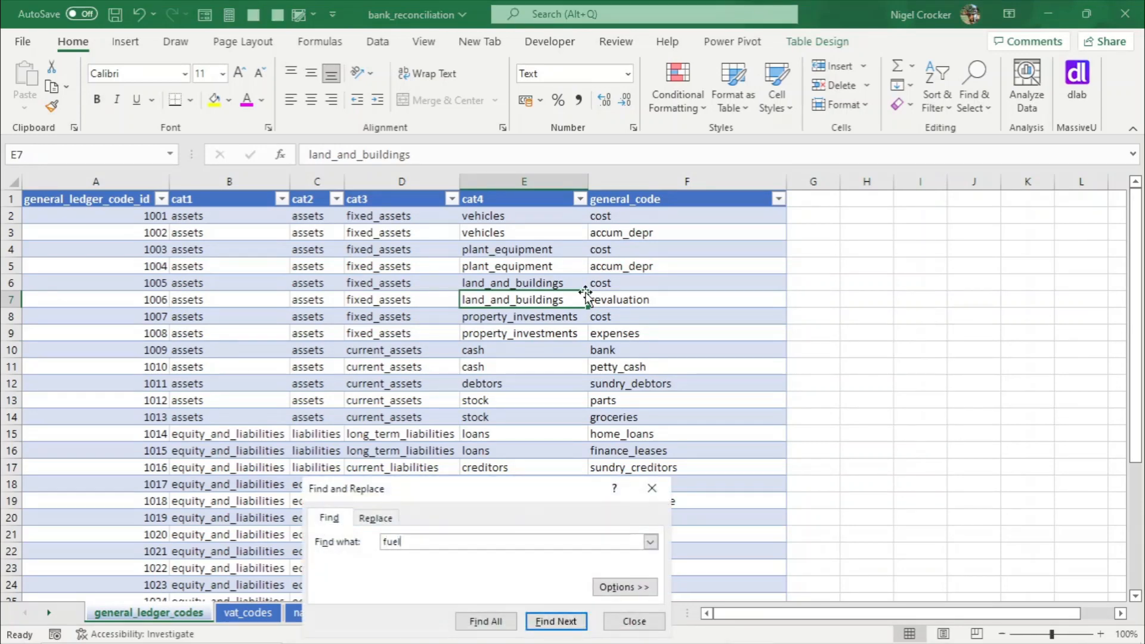
{"action": "type", "text": "uel"}
{"action": "left_click", "coordinate": [558, 622]}
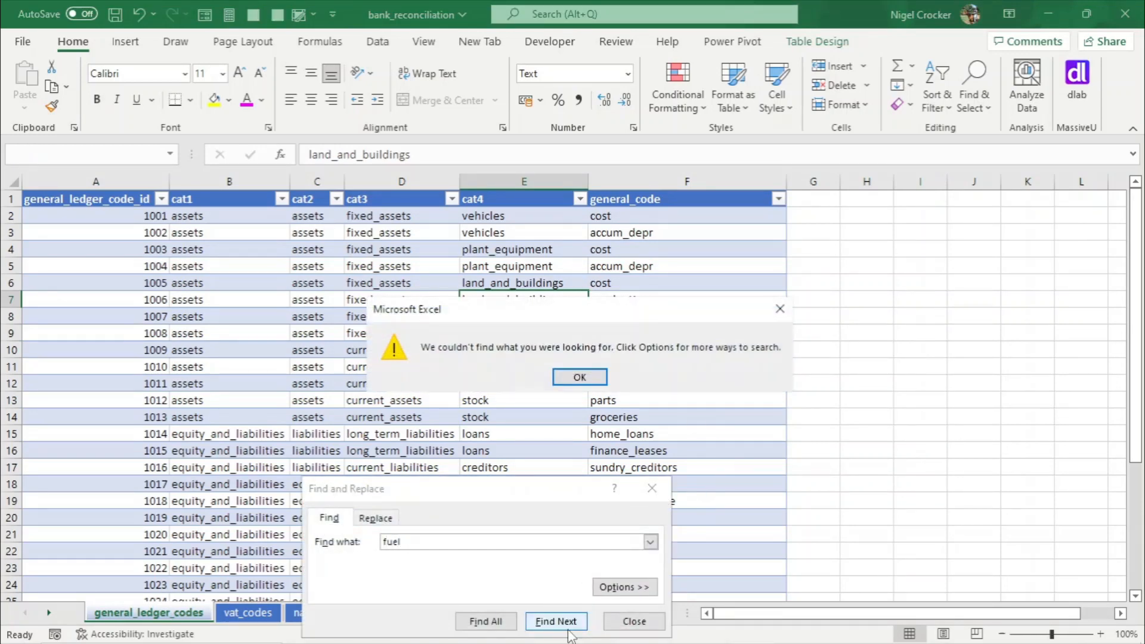
{"action": "left_click", "coordinate": [590, 382]}
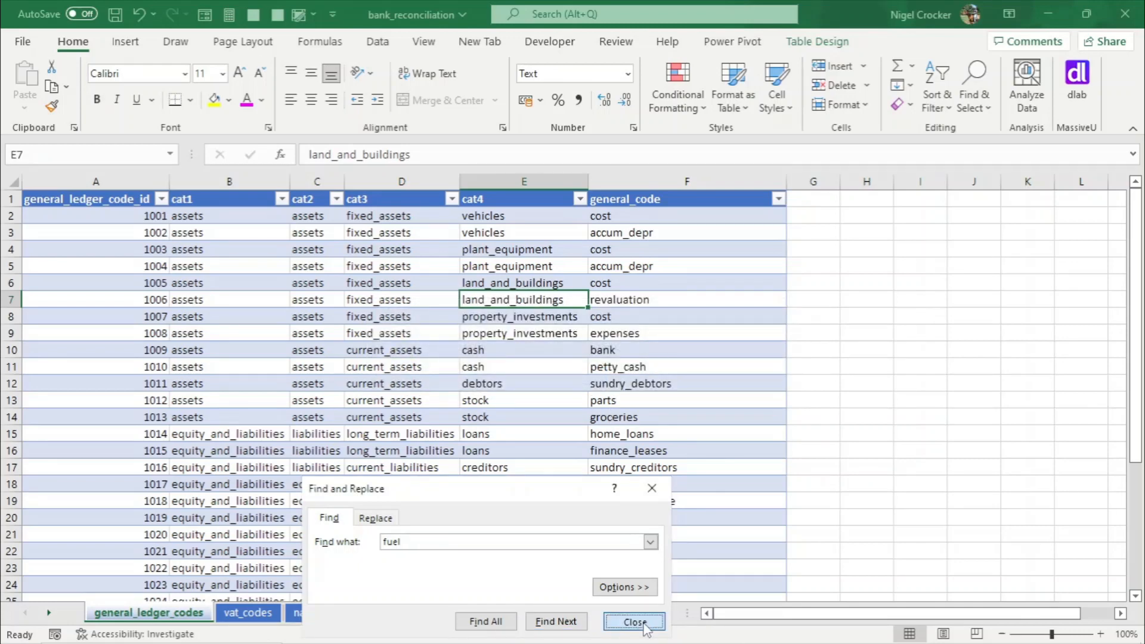
{"action": "left_click", "coordinate": [635, 622]}
- Filter the cat3 column to show only retained_earnings codes
{"action": "left_click", "coordinate": [294, 503]}
{"action": "scroll", "coordinate": [294, 503], "scroll_direction": "down", "scroll_amount": 4}
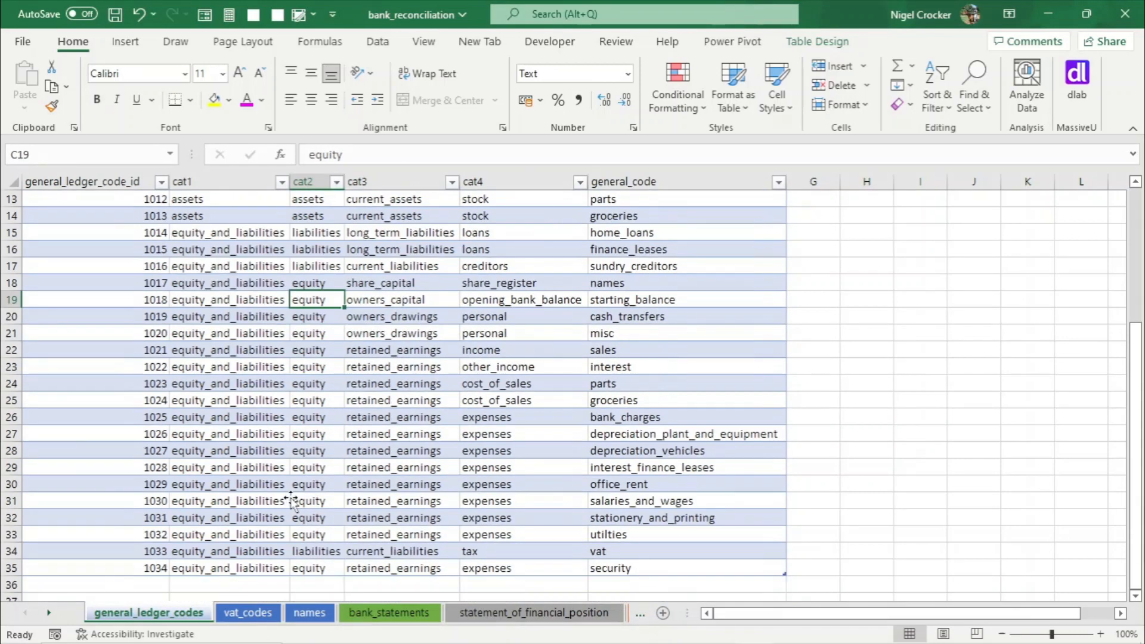
{"action": "left_click", "coordinate": [451, 182]}
{"action": "left_click", "coordinate": [285, 381]}
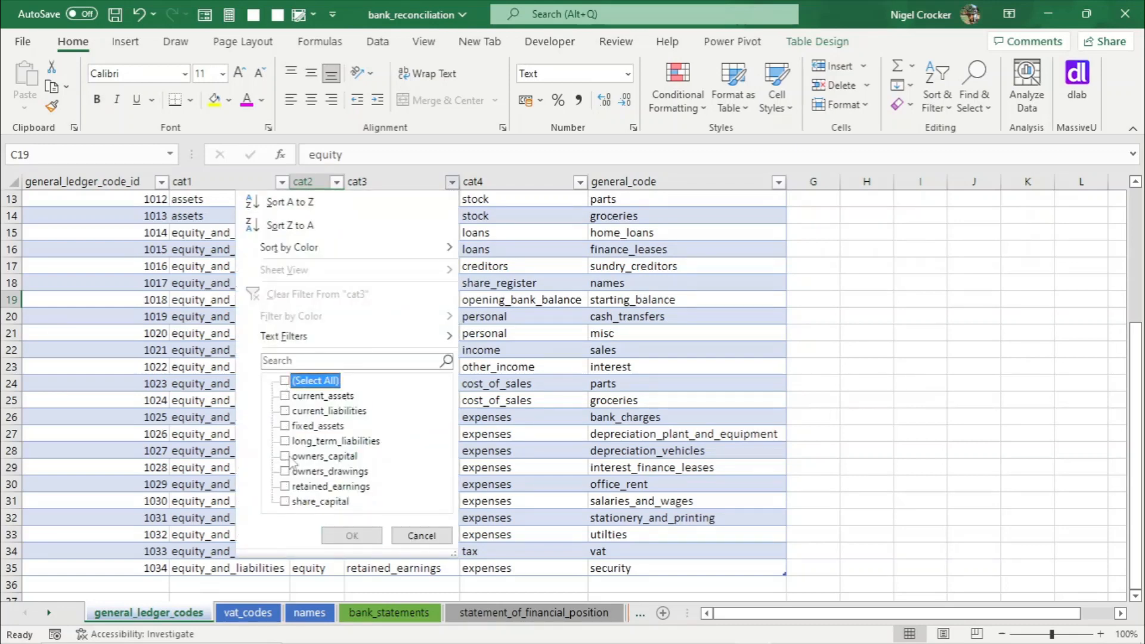
{"action": "left_click", "coordinate": [285, 486]}
{"action": "left_click", "coordinate": [352, 535]}
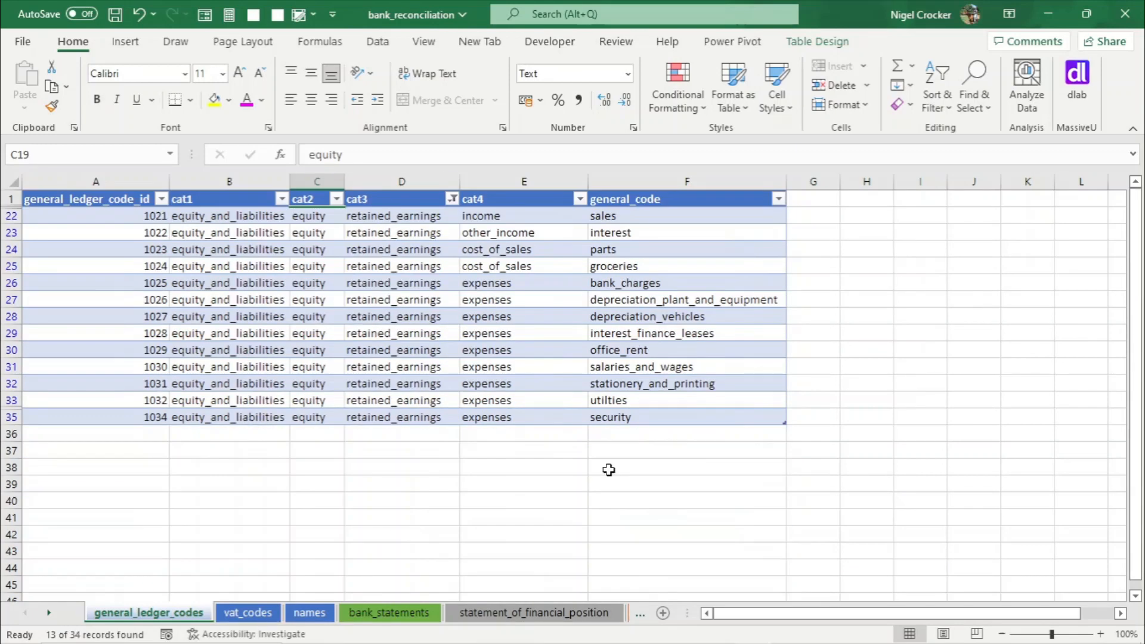
- Start a new code row below the table with general_code fuel
{"action": "scroll", "coordinate": [631, 379], "scroll_direction": "down", "scroll_amount": 3}
{"action": "scroll", "coordinate": [631, 379], "scroll_direction": "up", "scroll_amount": 3}
{"action": "left_click", "coordinate": [631, 416]}
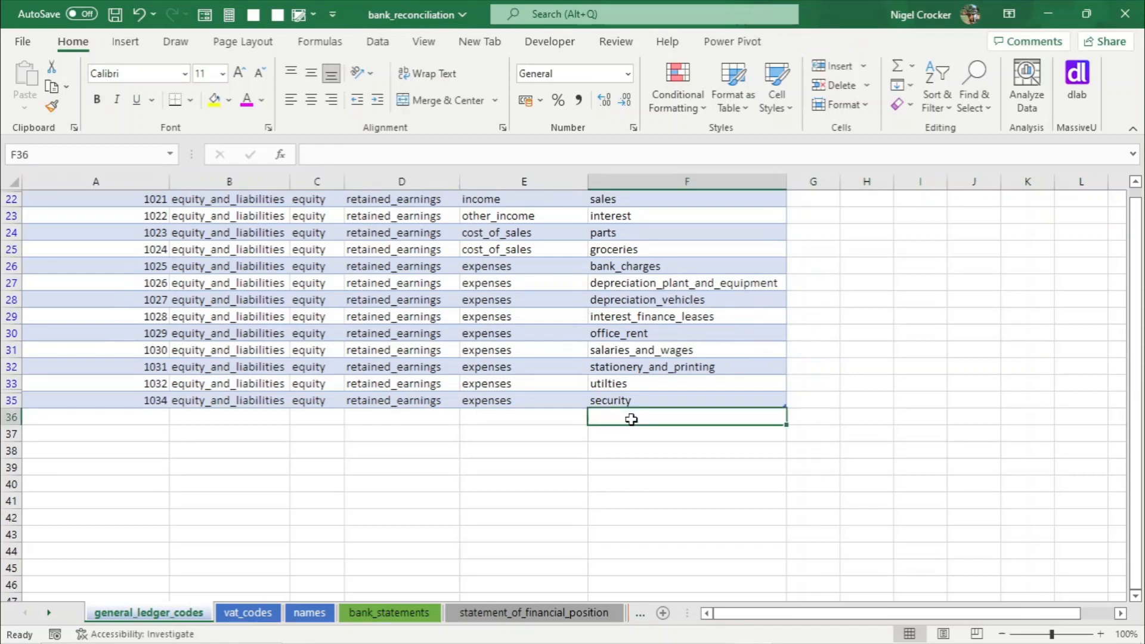
{"action": "type", "text": "fuel"}
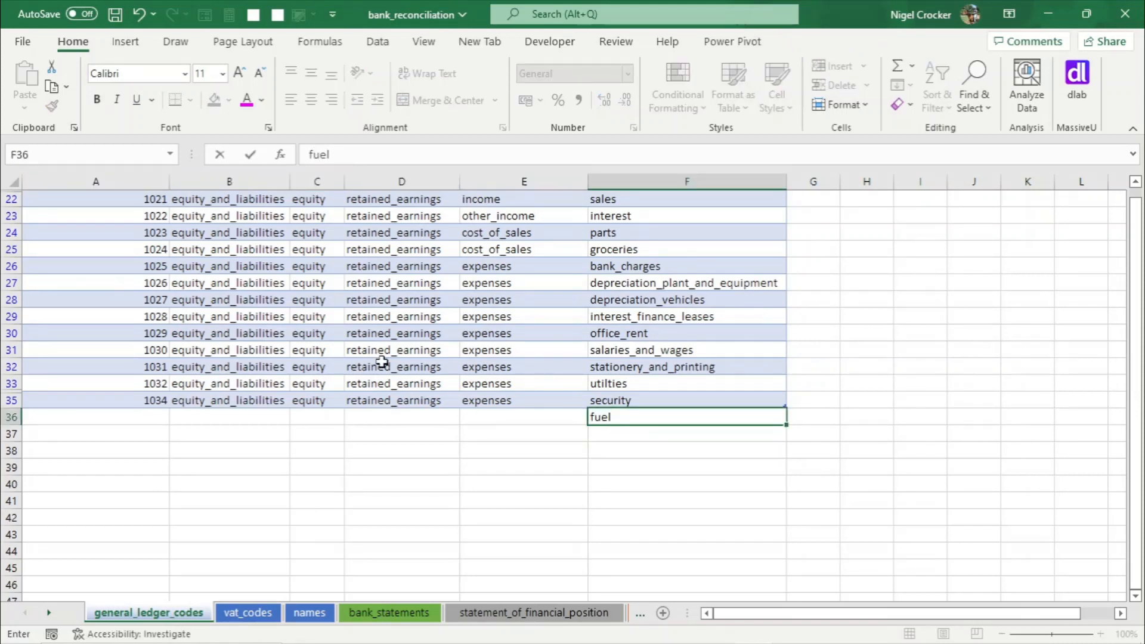
- Copy cat1 equity_and_liabilities and cat2 equity from the row above into the new fuel row
{"action": "left_click", "coordinate": [470, 417]}
{"action": "left_click", "coordinate": [264, 399]}
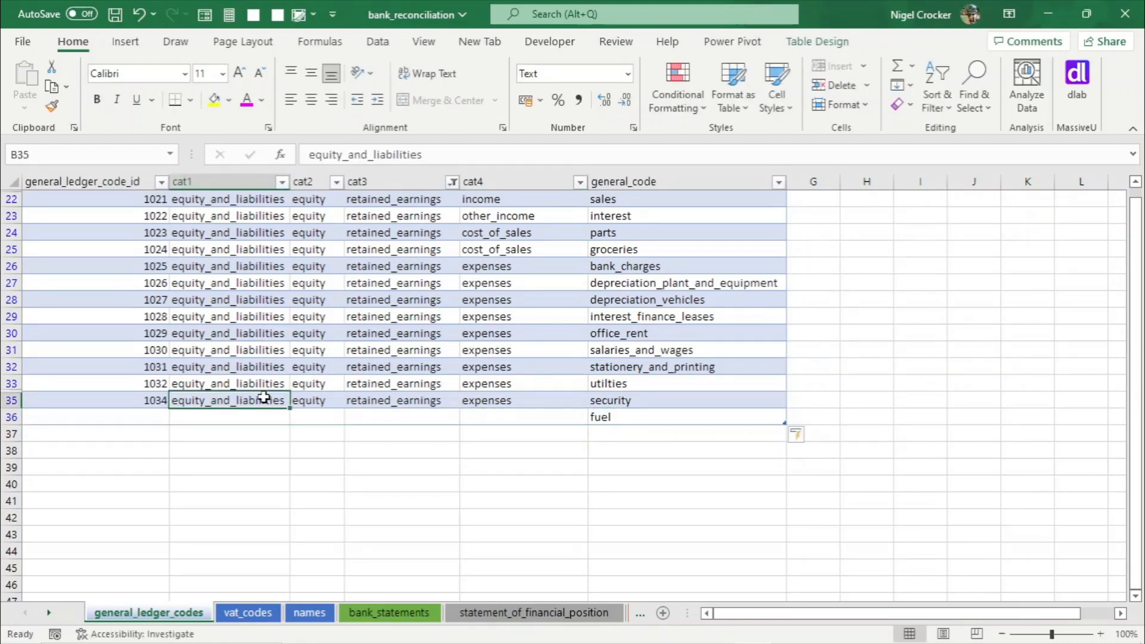
{"action": "key", "text": "ctrl+c"}
{"action": "key", "text": "Down"}
{"action": "key", "text": "Return"}
{"action": "key", "text": "Right"}
{"action": "key", "text": "Up"}
{"action": "key", "text": "ctrl+c"}
{"action": "key", "text": "Down"}
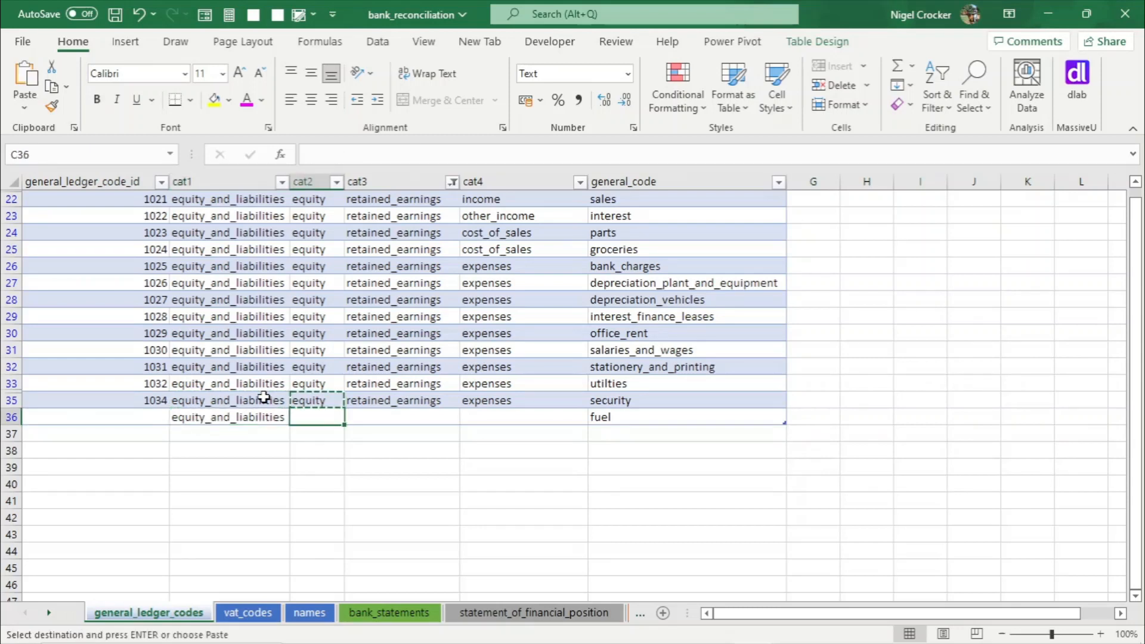
{"action": "key", "text": "Return"}
- Copy cat3 retained_earnings and cat4 expenses from the row above into the new fuel row
{"action": "key", "text": "Right"}
{"action": "key", "text": "Up"}
{"action": "key", "text": "ctrl+c"}
{"action": "key", "text": "Down"}
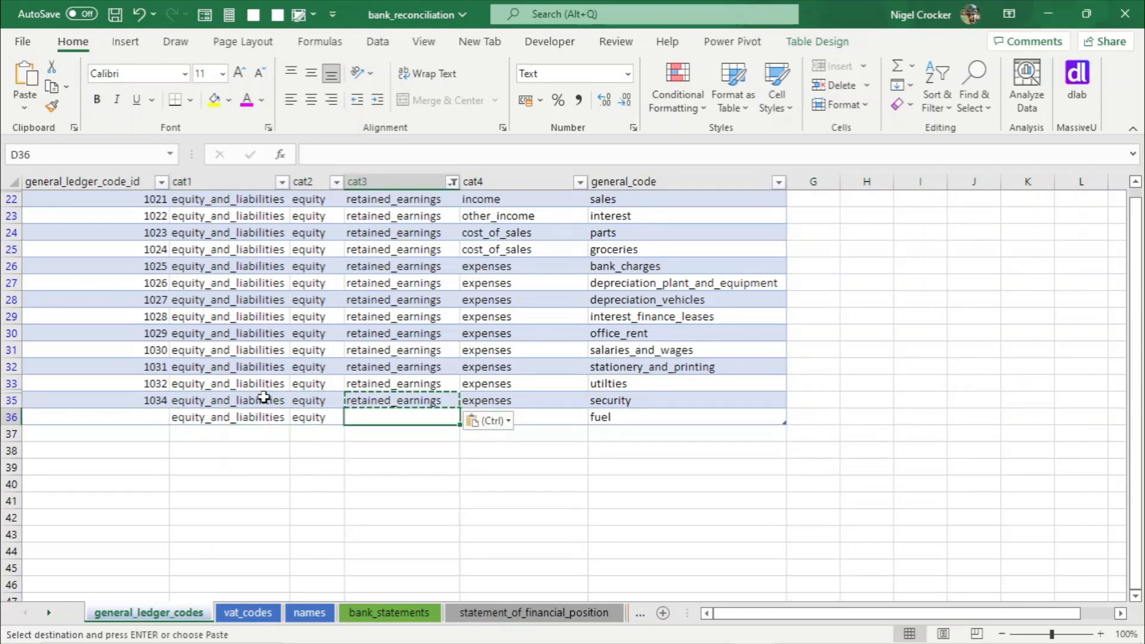
{"action": "key", "text": "Return"}
{"action": "key", "text": "Right"}
{"action": "key", "text": "Up"}
{"action": "key", "text": "ctrl+c"}
{"action": "key", "text": "Down"}
{"action": "key", "text": "Return"}
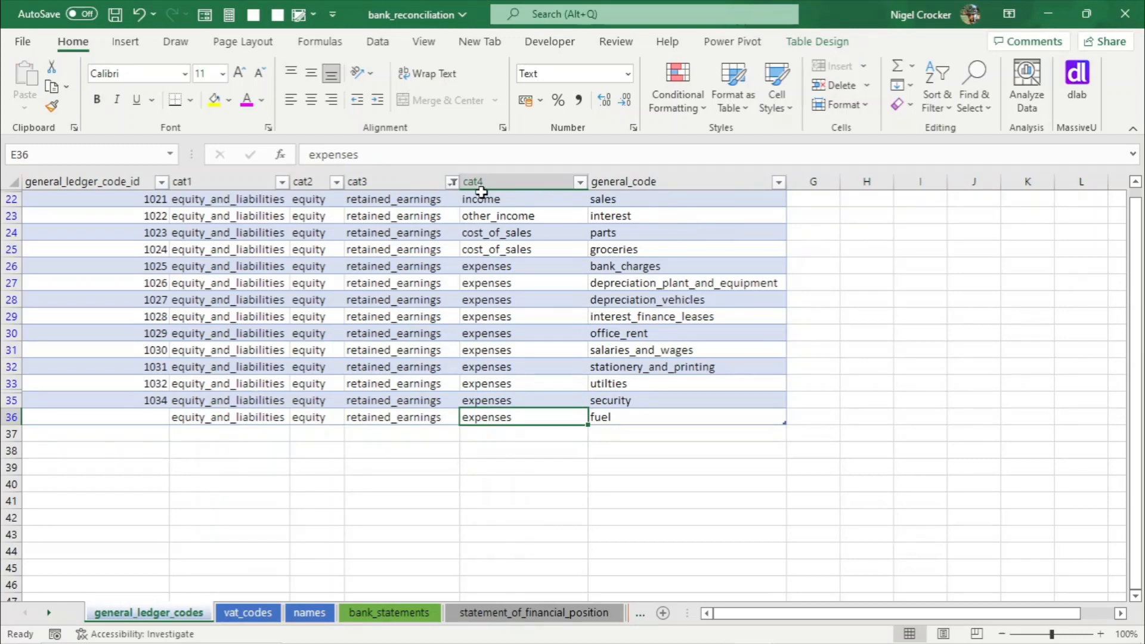
- Clear the cat3 filter and extend the ID series so the fuel row gets code 1035
{"action": "left_click", "coordinate": [453, 182]}
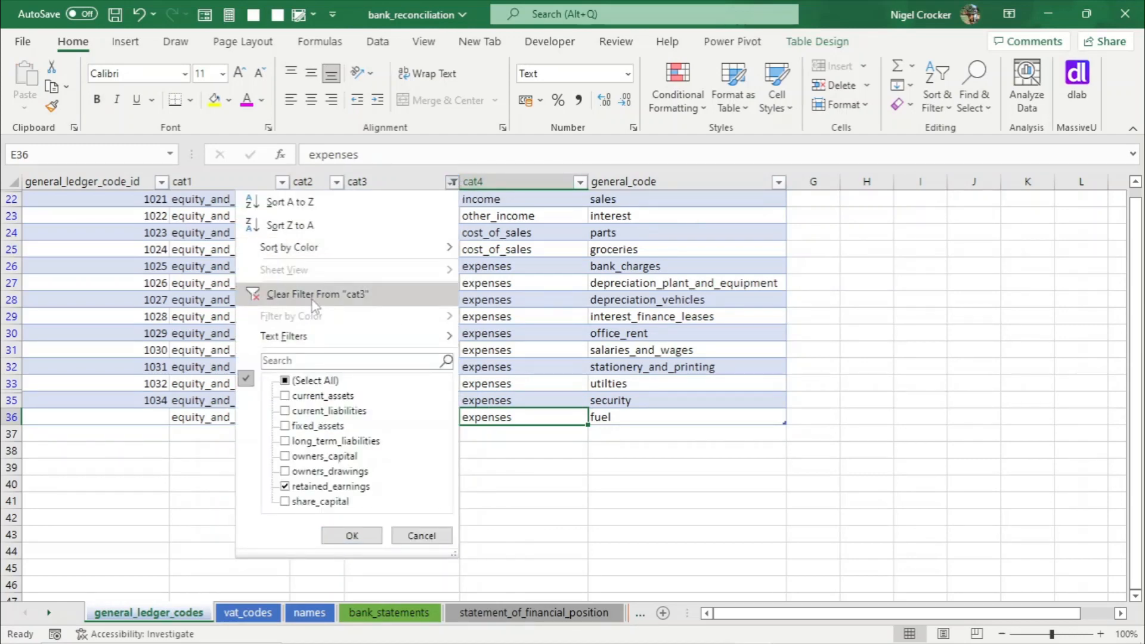
{"action": "left_click", "coordinate": [315, 299]}
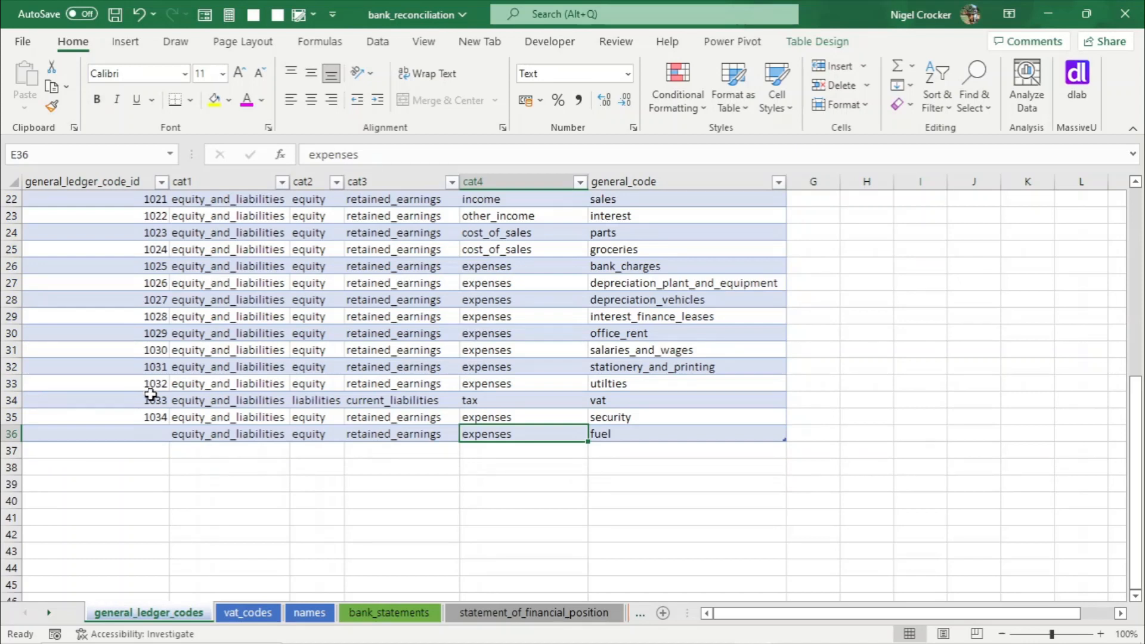
{"action": "left_click_drag", "start_coordinate": [149, 388], "coordinate": [155, 424]}
{"action": "left_click", "coordinate": [153, 431]}
- Save the workbook and assign general ledger code 1035 to the Hoppy Motors bank statement line
{"action": "key", "text": "ctrl+s"}
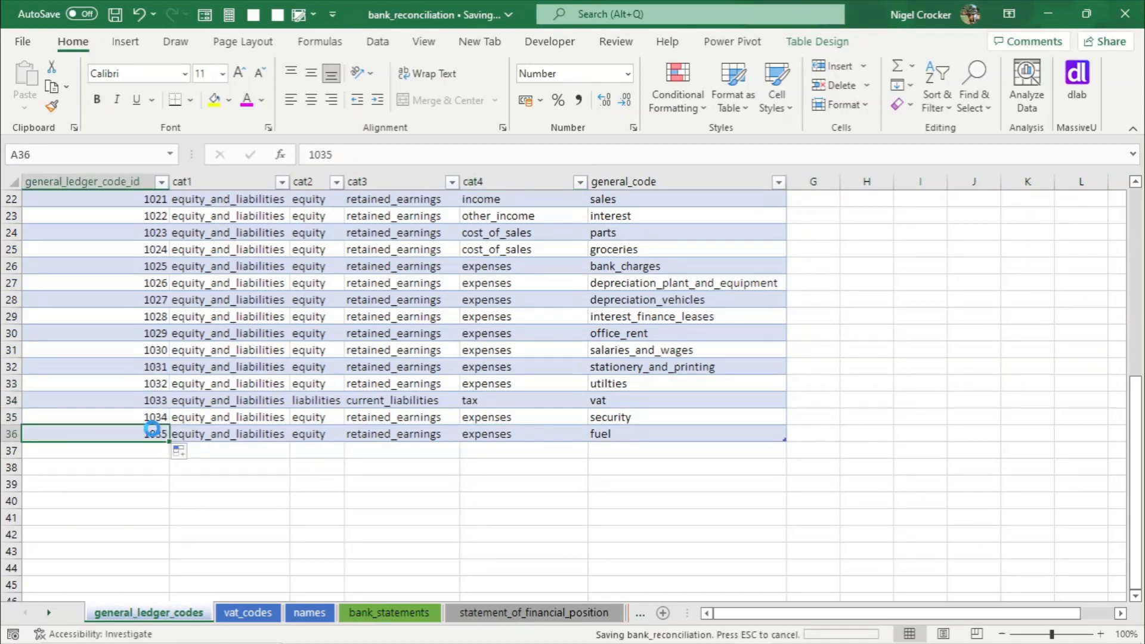
{"action": "left_click", "coordinate": [410, 614]}
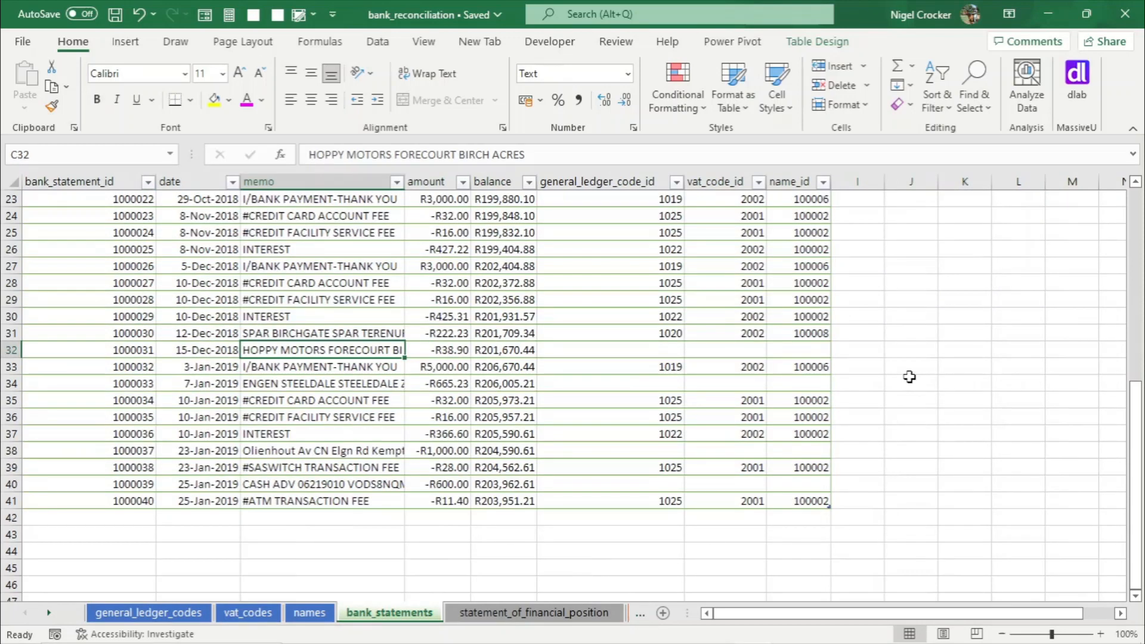
{"action": "left_click", "coordinate": [655, 354]}
{"action": "left_click", "coordinate": [803, 349]}
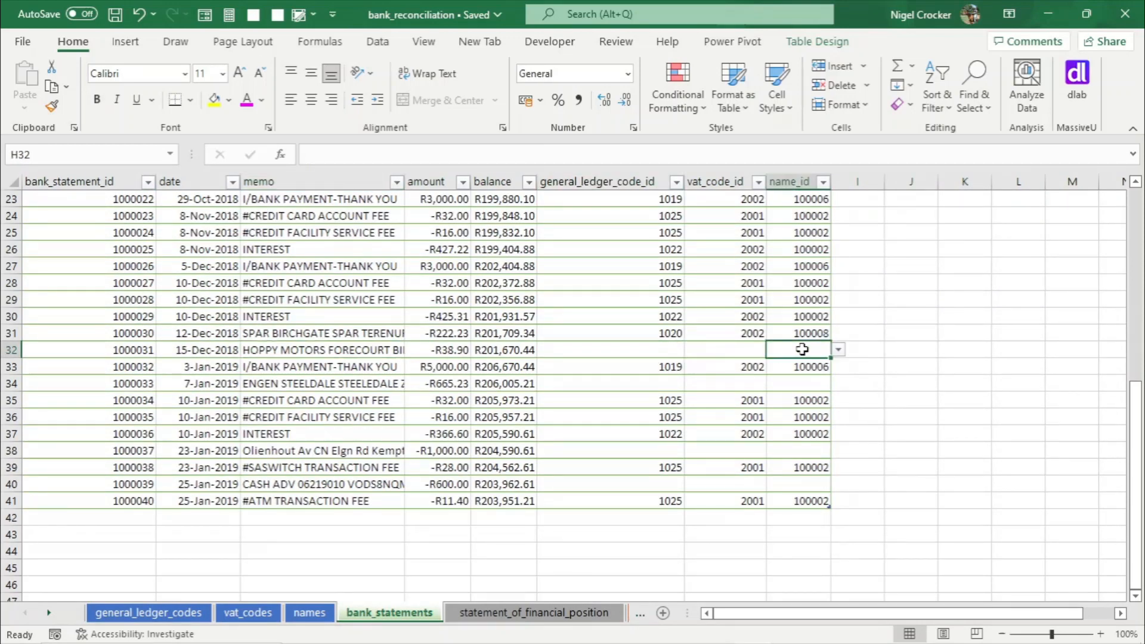
{"action": "left_click", "coordinate": [669, 346]}
{"action": "left_click", "coordinate": [692, 349]}
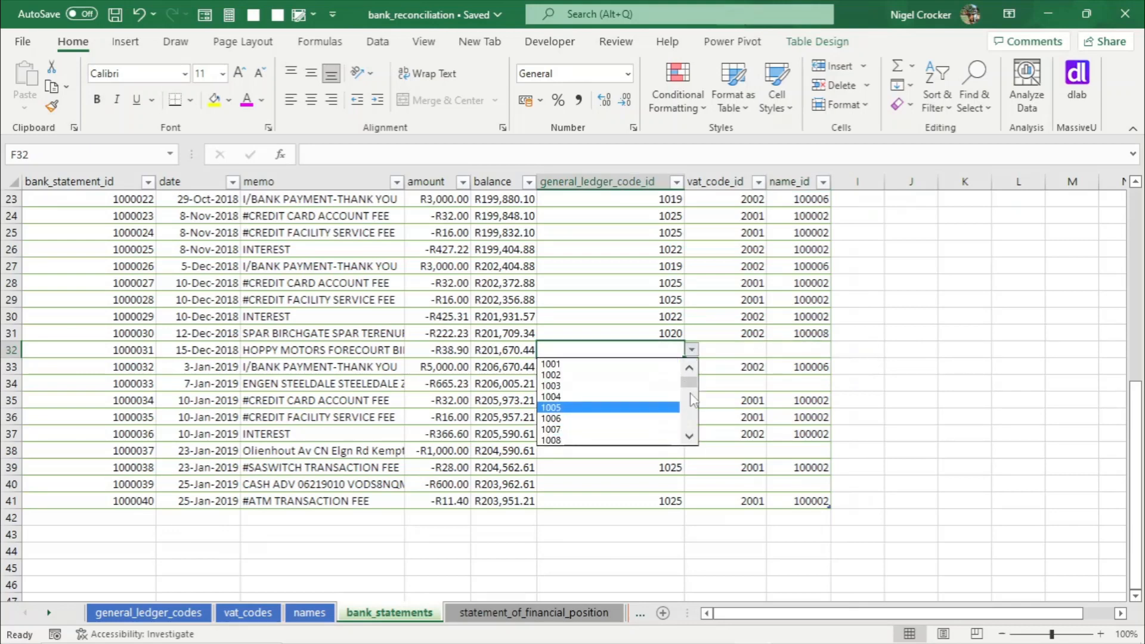
{"action": "scroll", "coordinate": [692, 398], "scroll_direction": "down", "scroll_amount": 9}
{"action": "left_click", "coordinate": [581, 440]}
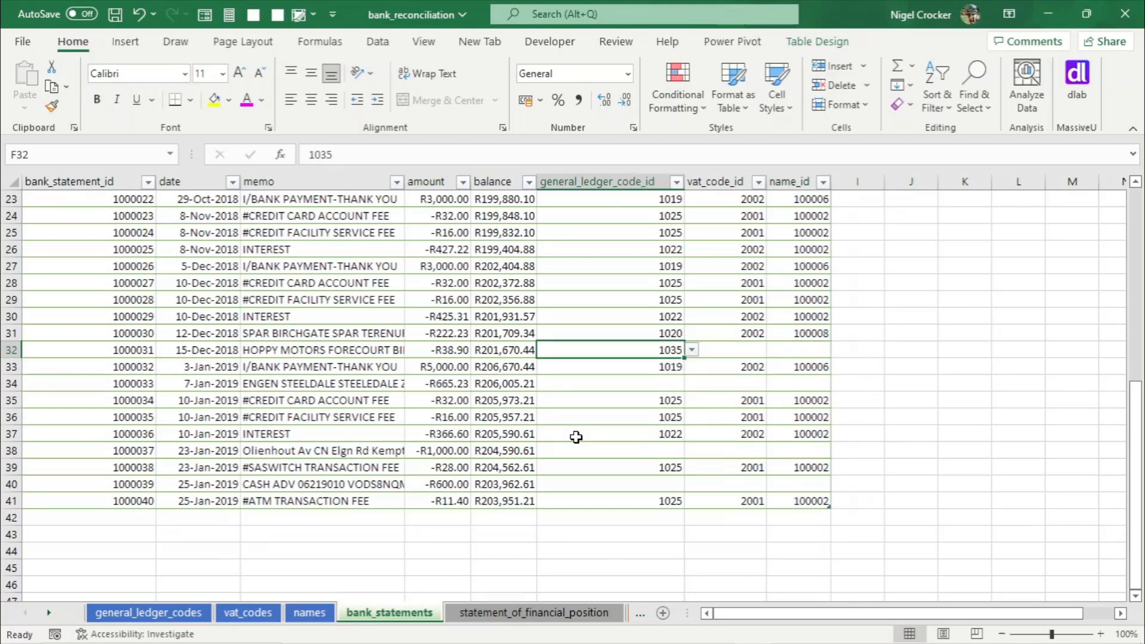
- Copy VAT code 2002 from the row above into the Hoppy Motors bank statement line
{"action": "left_click", "coordinate": [738, 348]}
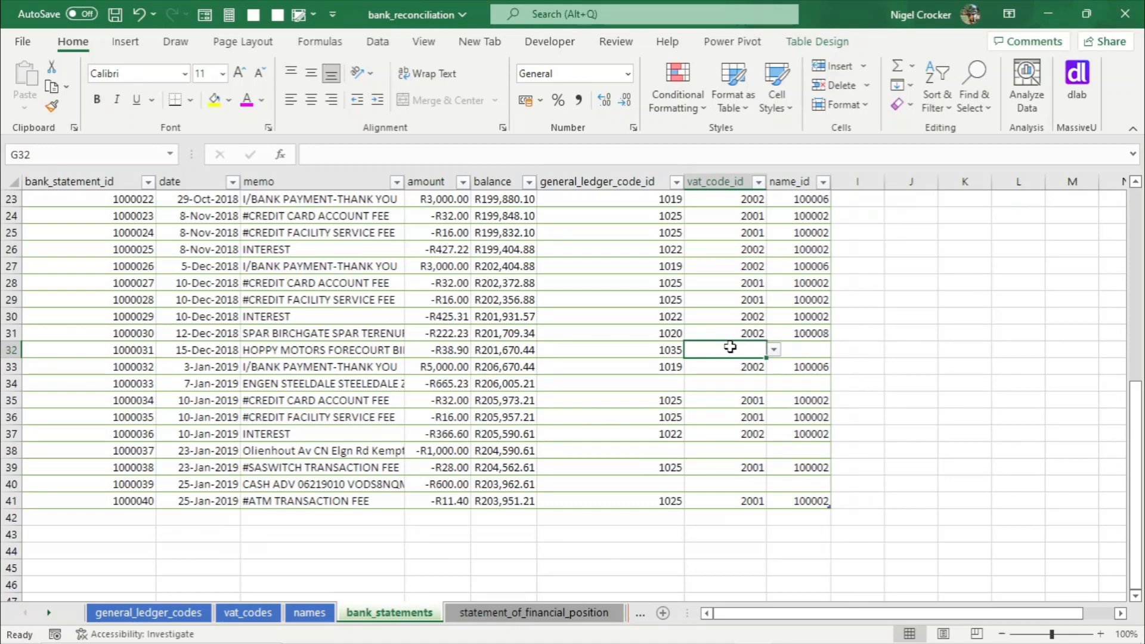
{"action": "left_click", "coordinate": [753, 334]}
{"action": "key", "text": "ctrl+c"}
{"action": "key", "text": "Down"}
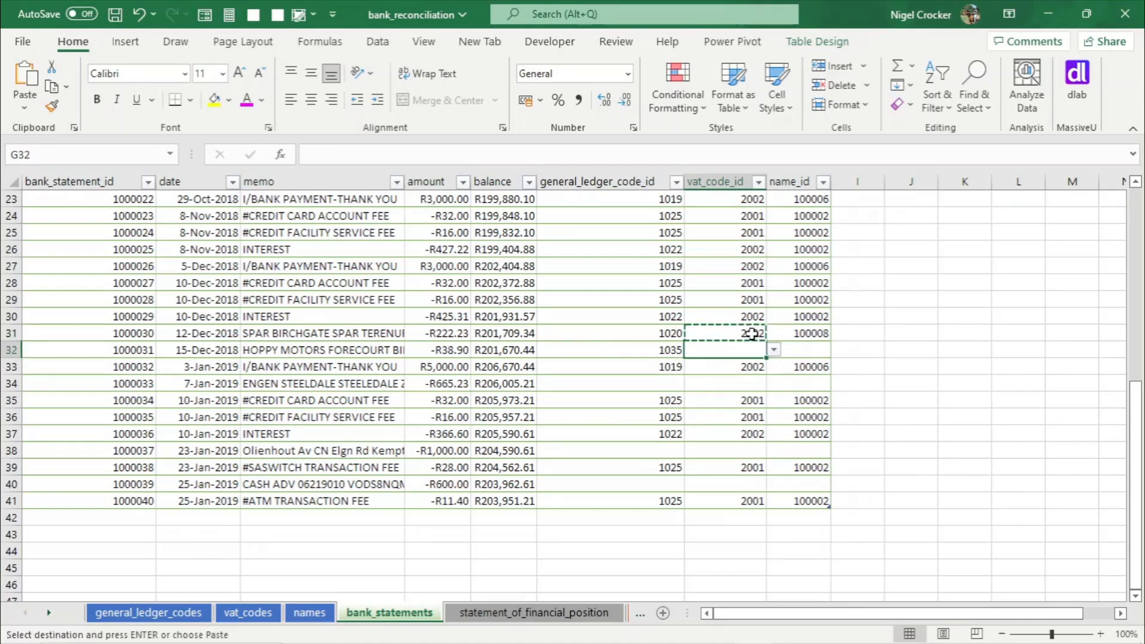
{"action": "key", "text": "Return"}
{"action": "key", "text": "Tab"}
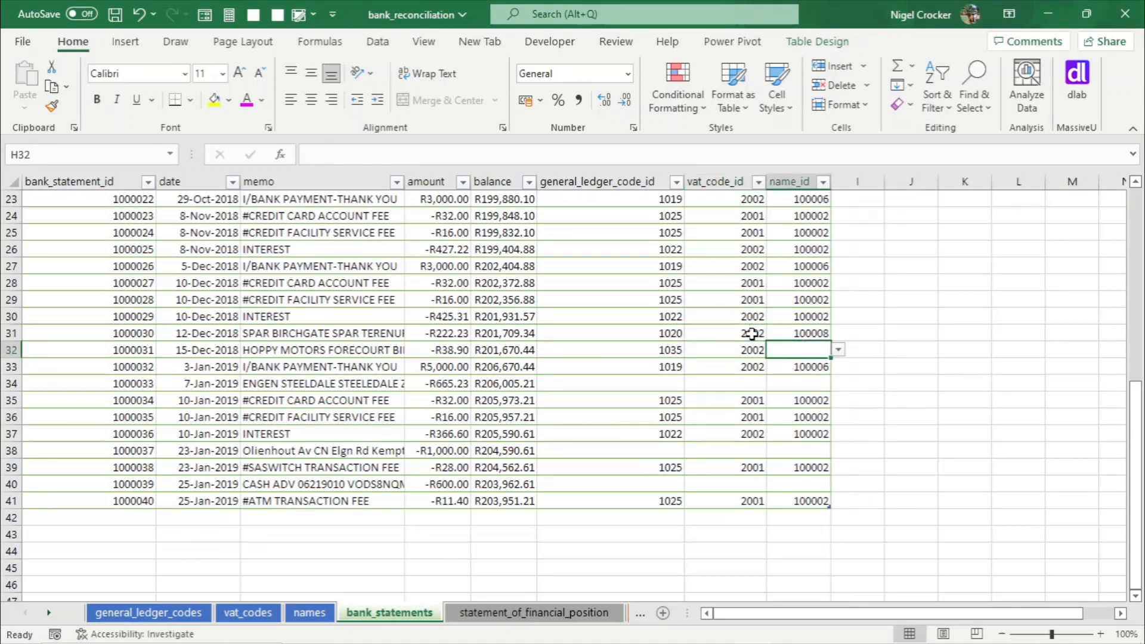
- Add a new name entry 100009 named Hoppy Motors to the names table
{"action": "left_click", "coordinate": [316, 614]}
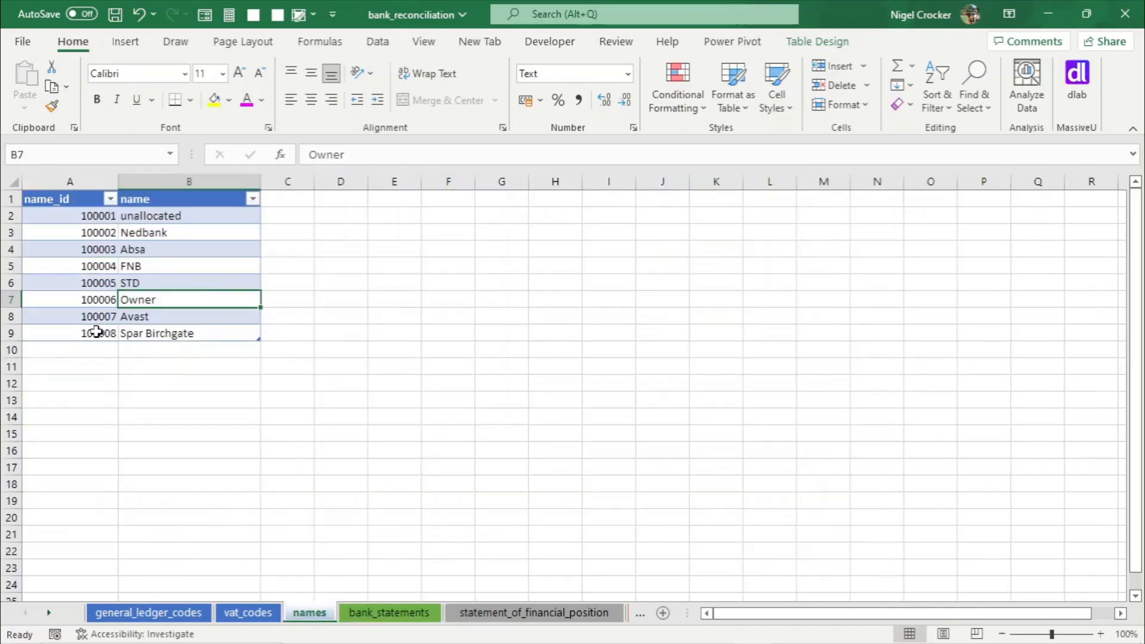
{"action": "left_click_drag", "start_coordinate": [94, 319], "coordinate": [117, 358]}
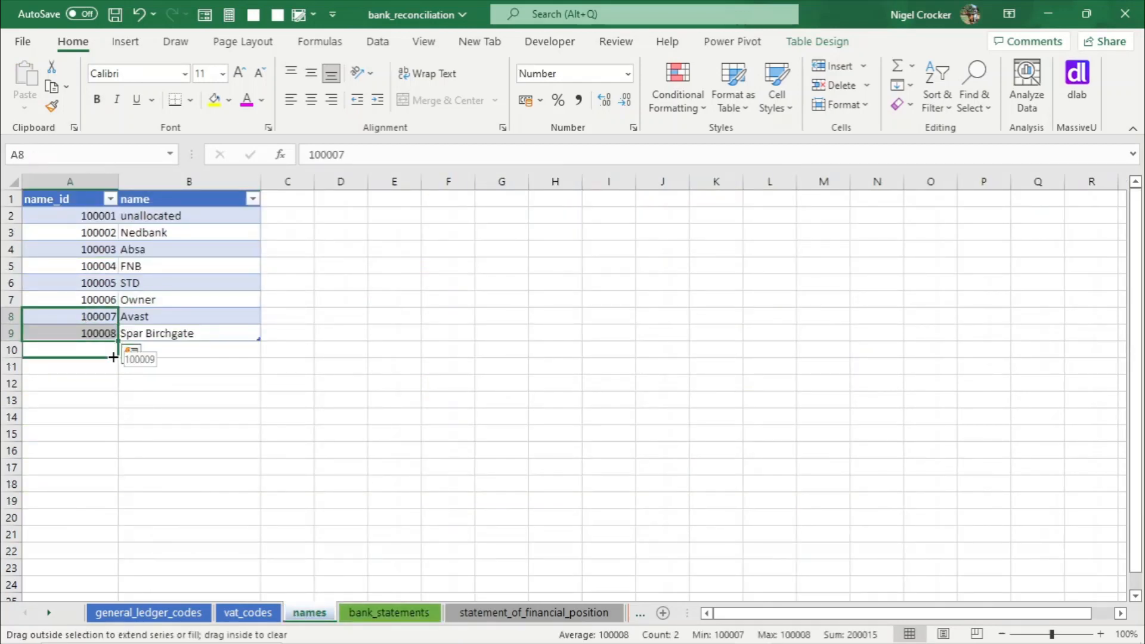
{"action": "left_click", "coordinate": [155, 351]}
{"action": "type", "text": "Hoppy Mpotors"}
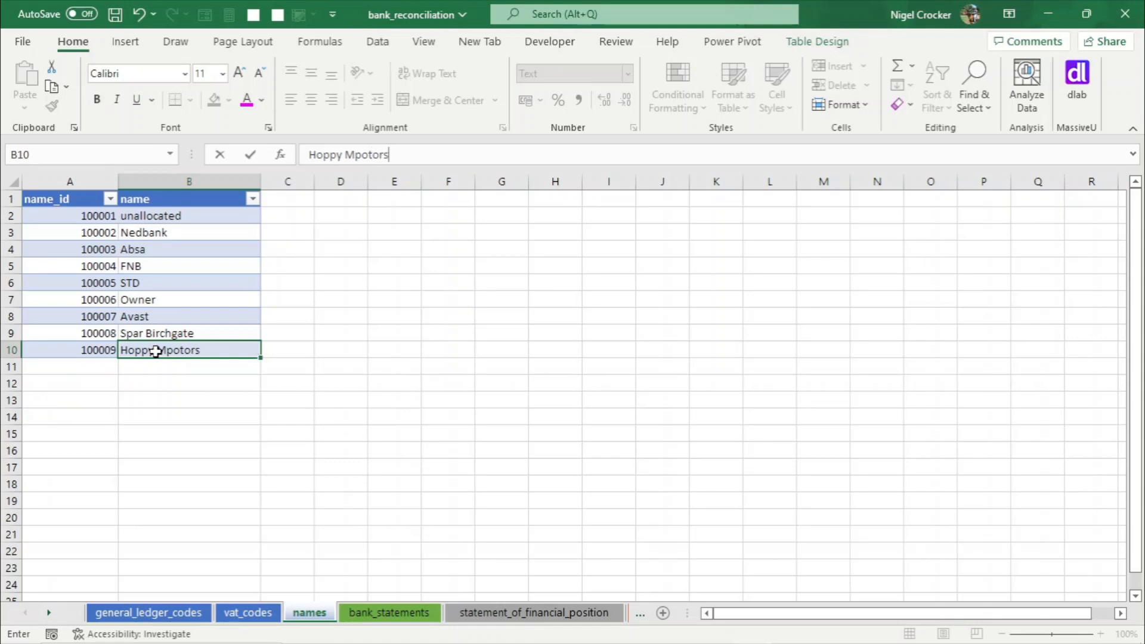
{"action": "left_click", "coordinate": [162, 312]}
{"action": "left_click", "coordinate": [179, 352]}
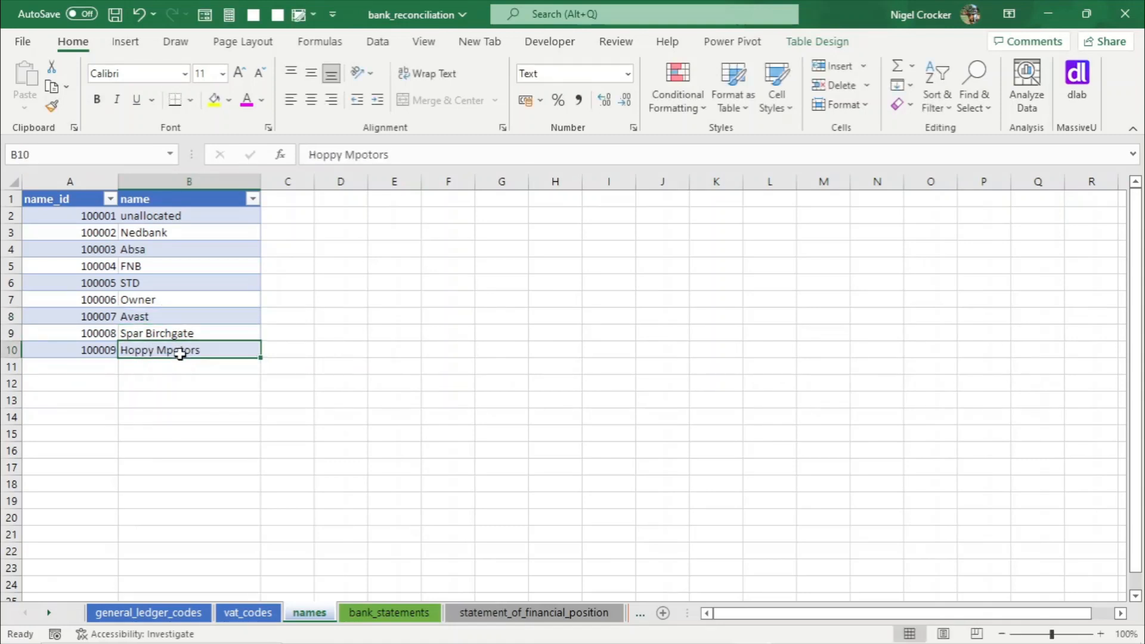
{"action": "left_click", "coordinate": [364, 150]}
{"action": "key", "text": "BackSpace"}
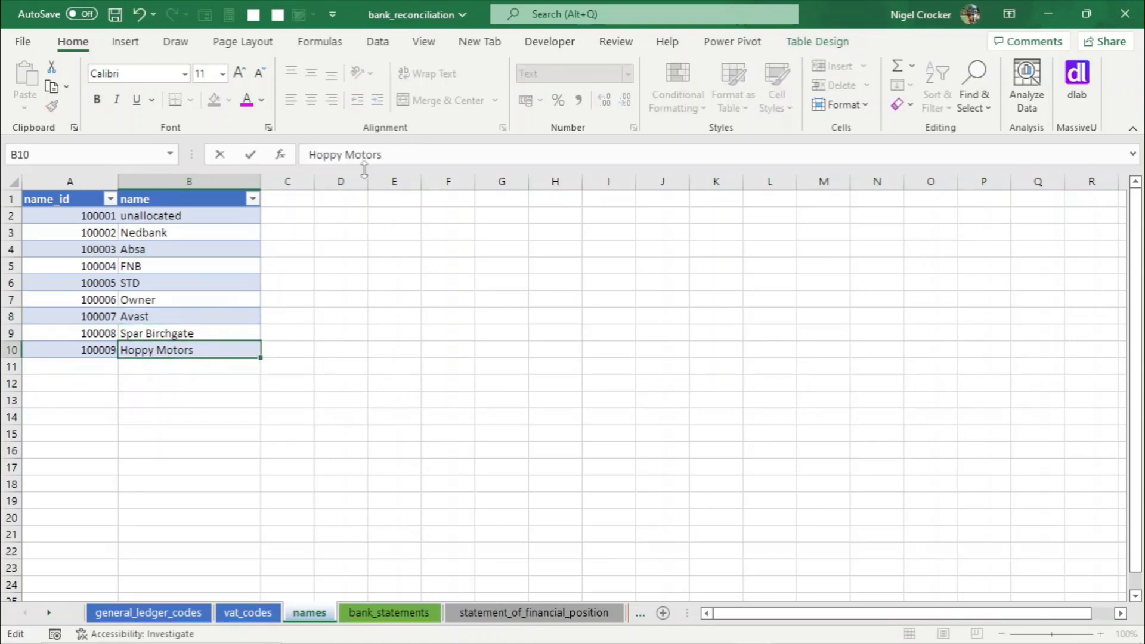
{"action": "left_click", "coordinate": [161, 277]}
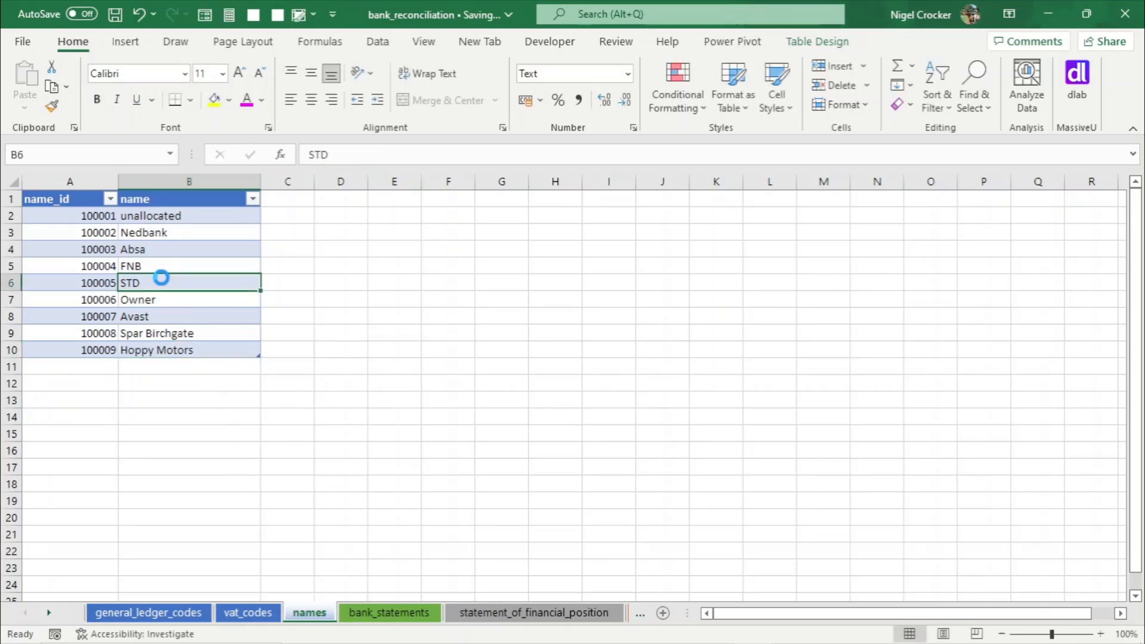
- Set the Hoppy Motors bank statement line's name_id to 100009
{"action": "left_click", "coordinate": [388, 613]}
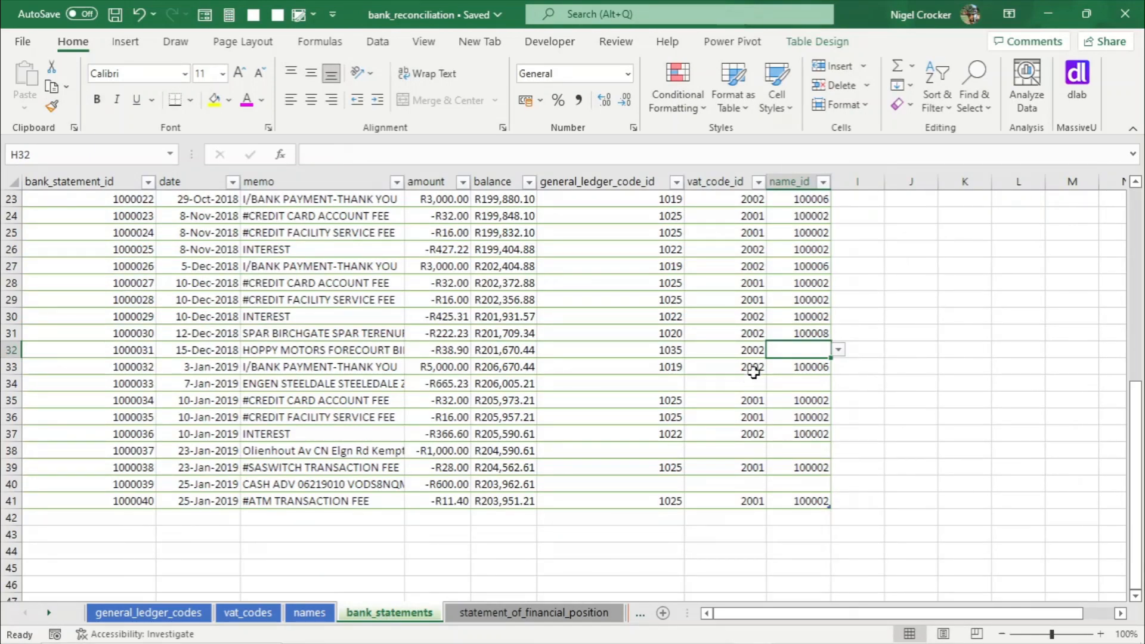
{"action": "left_click", "coordinate": [839, 349]}
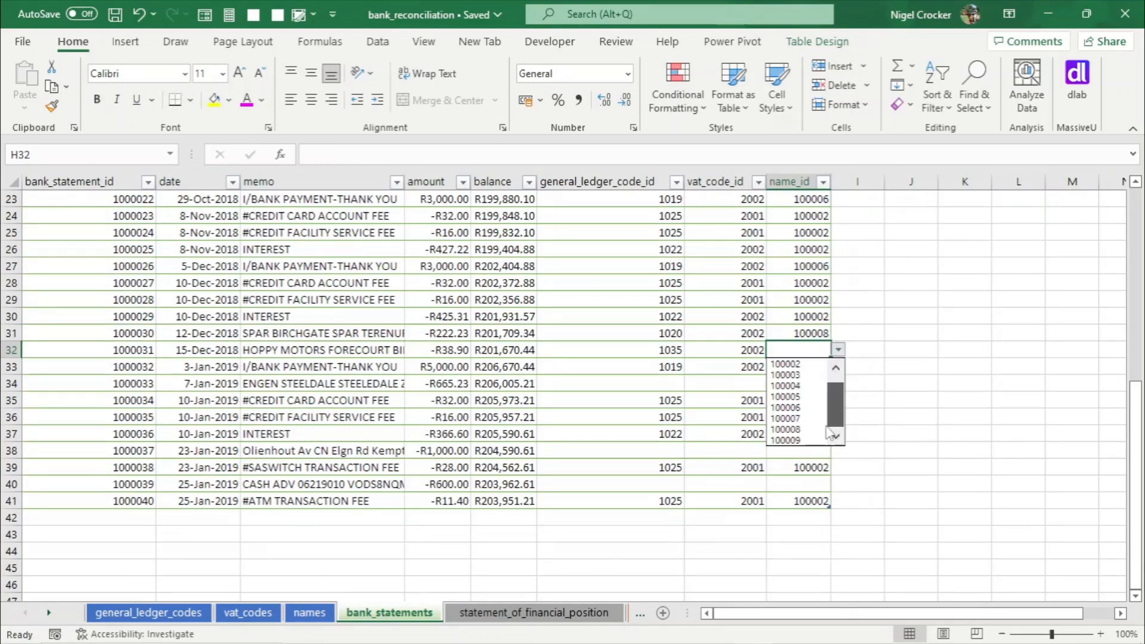
{"action": "left_click", "coordinate": [795, 441]}
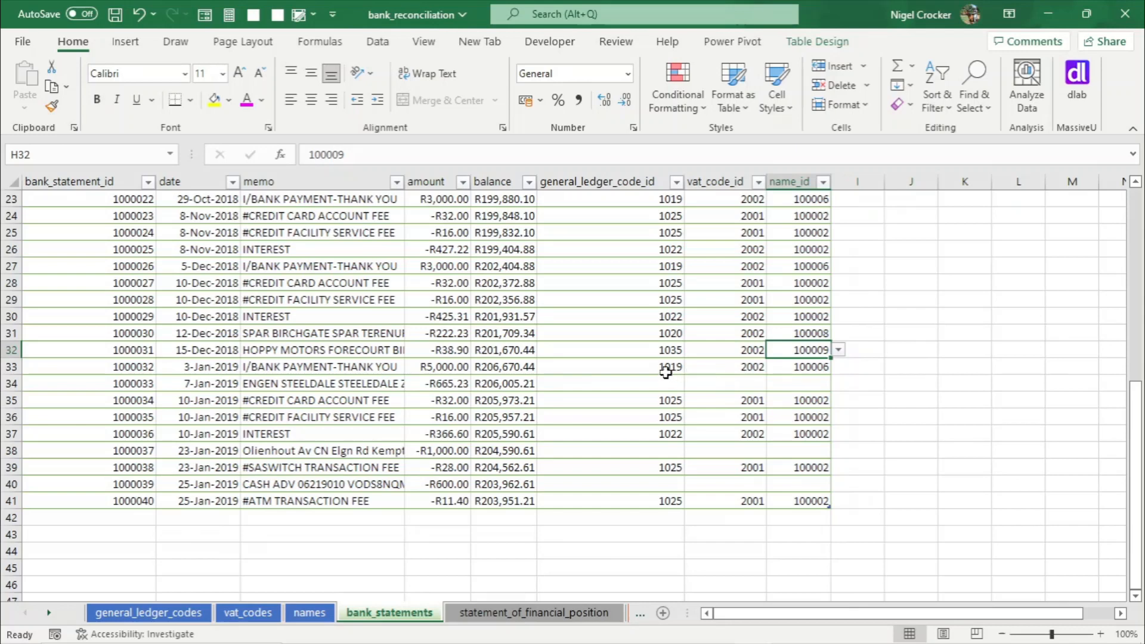
- Copy general ledger code 1019 and VAT code 2002 from the row above into the Engen transaction line
{"action": "left_click", "coordinate": [662, 371]}
{"action": "key", "text": "ctrl+c"}
{"action": "key", "text": "Down"}
{"action": "key", "text": "Return"}
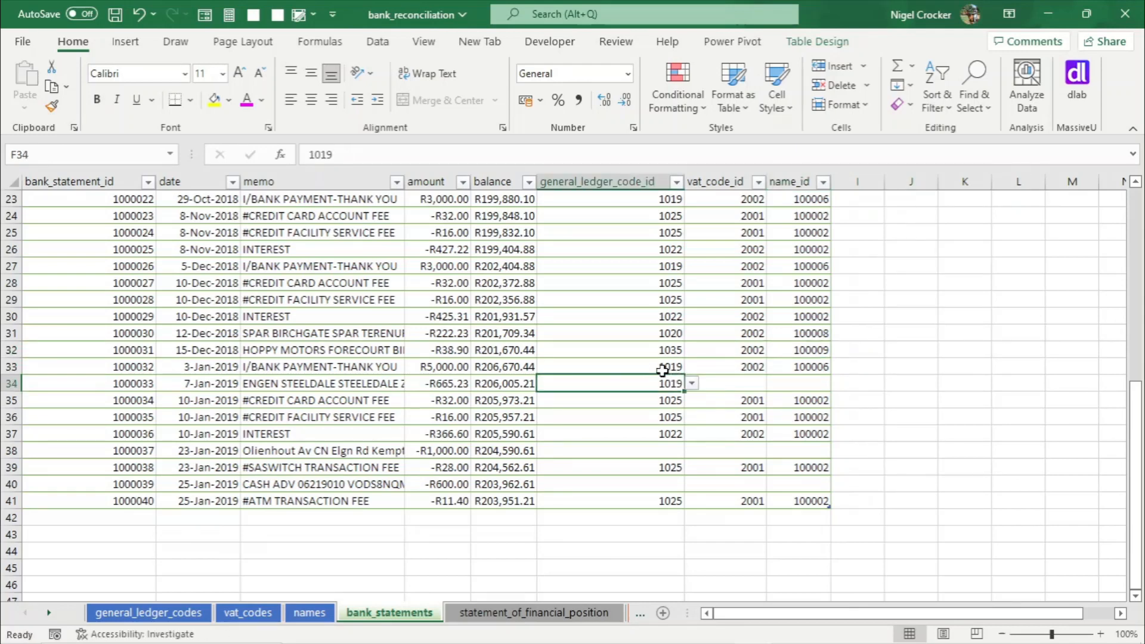
{"action": "key", "text": "Right"}
{"action": "key", "text": "Up"}
{"action": "key", "text": "ctrl+c"}
{"action": "key", "text": "Down"}
{"action": "key", "text": "Return"}
{"action": "key", "text": "Right"}
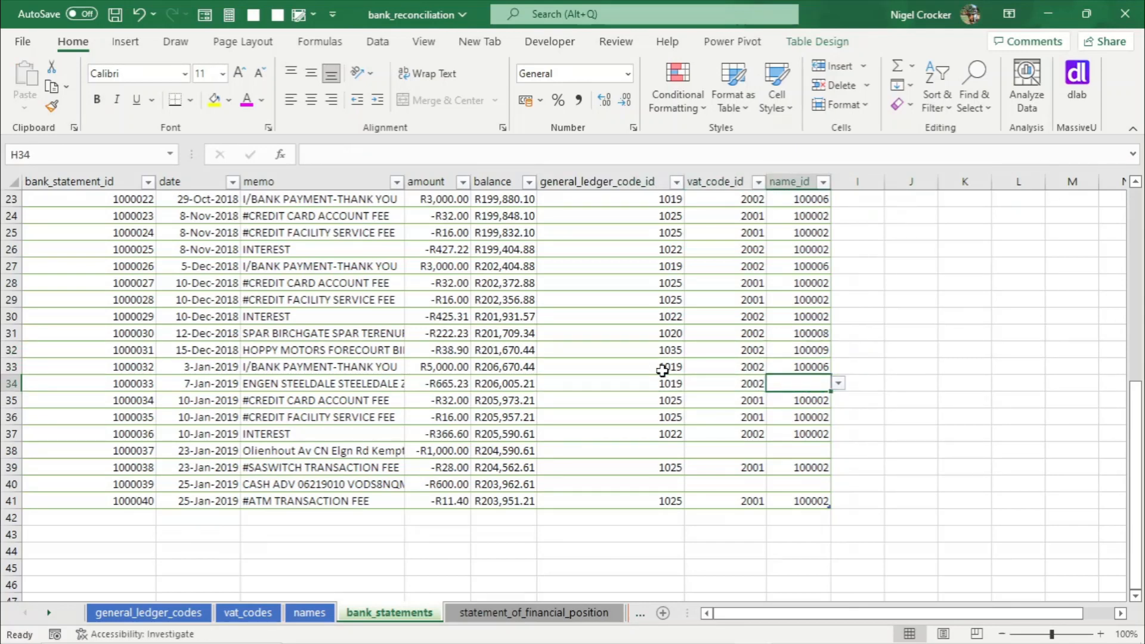
- Add a new name entry 100010 named Engen Steeledale to the names table
{"action": "left_click", "coordinate": [310, 613]}
{"action": "left_click_drag", "start_coordinate": [99, 318], "coordinate": [122, 368]}
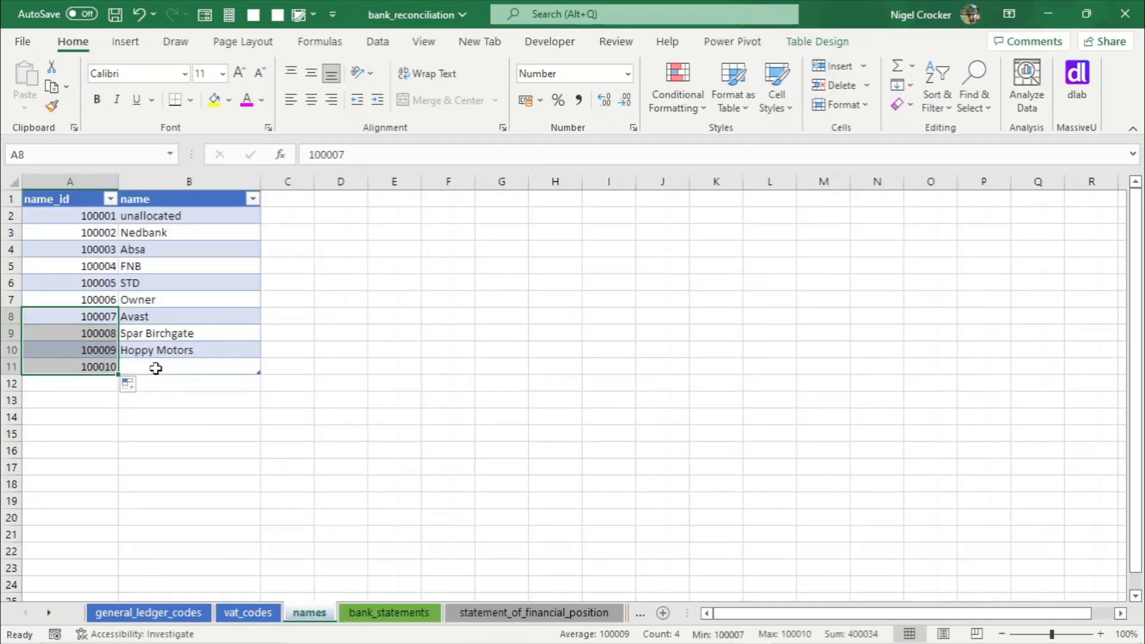
{"action": "left_click", "coordinate": [156, 368]}
{"action": "type", "text": "Engen Steeledale"}
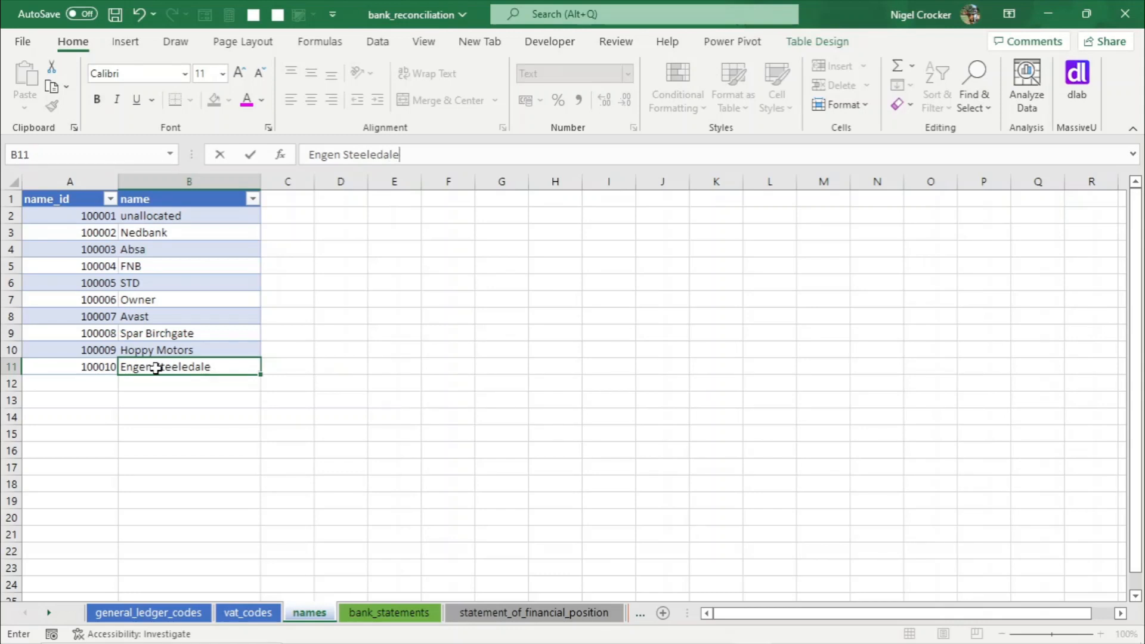
{"action": "left_click", "coordinate": [178, 346]}
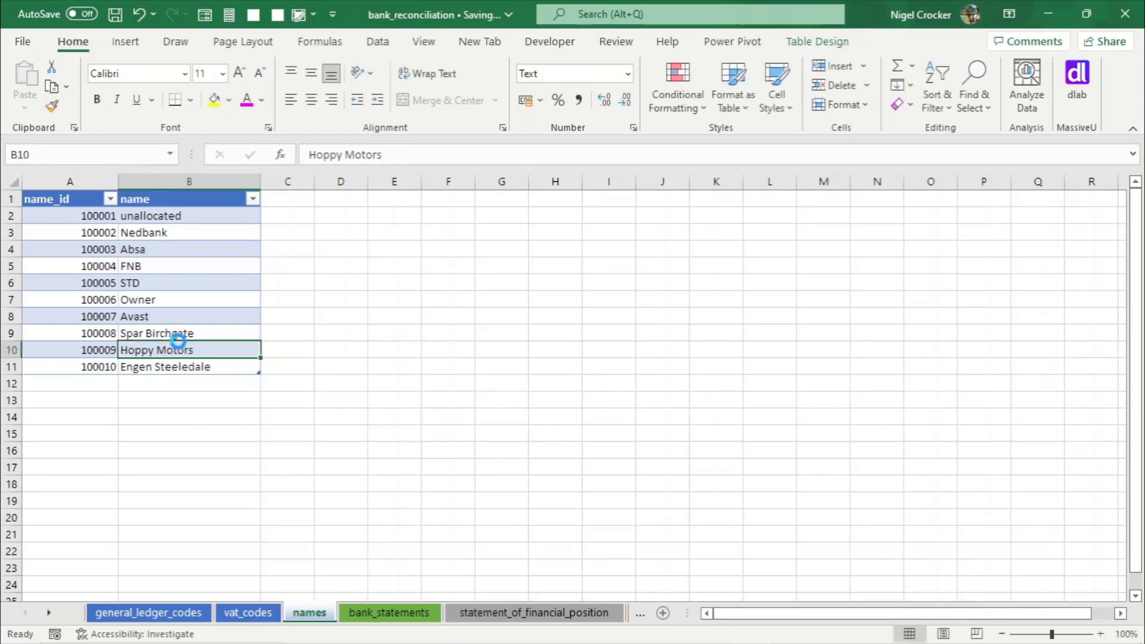
- Set the Engen bank statement line's name_id to 100010
{"action": "left_click", "coordinate": [355, 613]}
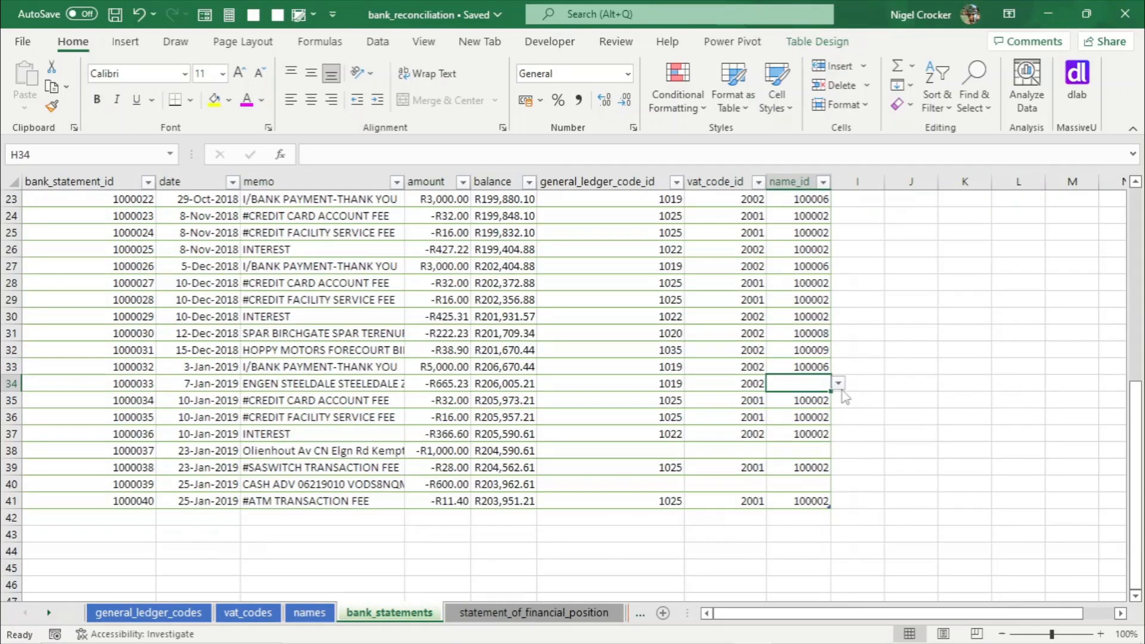
{"action": "left_click", "coordinate": [839, 383]}
{"action": "scroll", "coordinate": [837, 463], "scroll_direction": "down", "scroll_amount": 1}
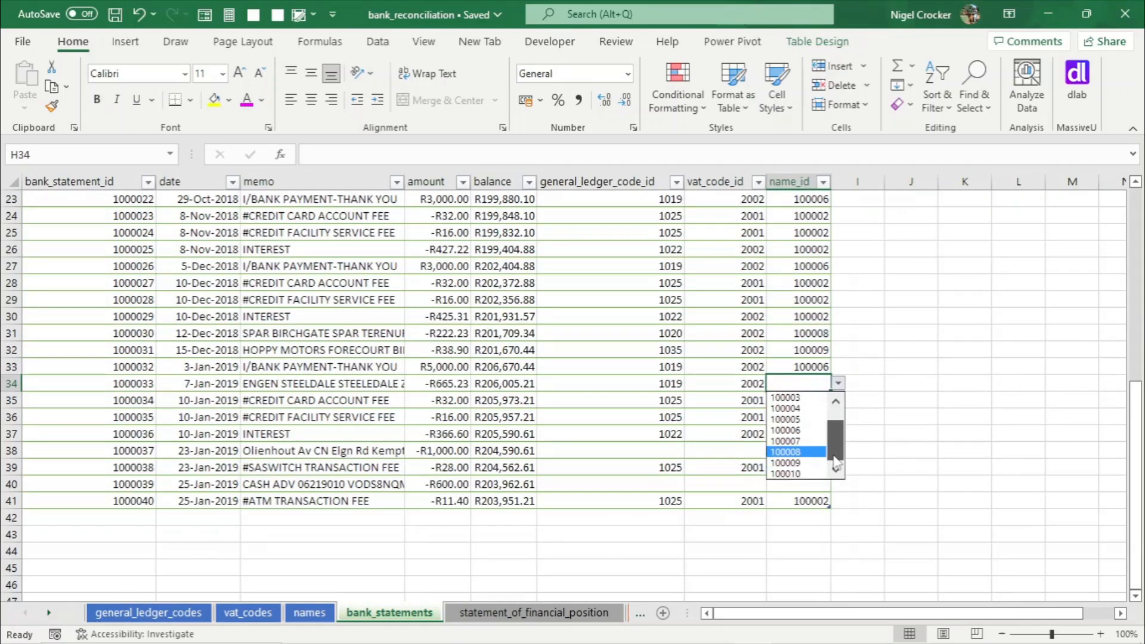
{"action": "left_click", "coordinate": [786, 473]}
- Copy general ledger code 1019 and VAT code 2002 from the Engen row into the Olienhout line, and save the workbook
{"action": "left_click", "coordinate": [658, 449]}
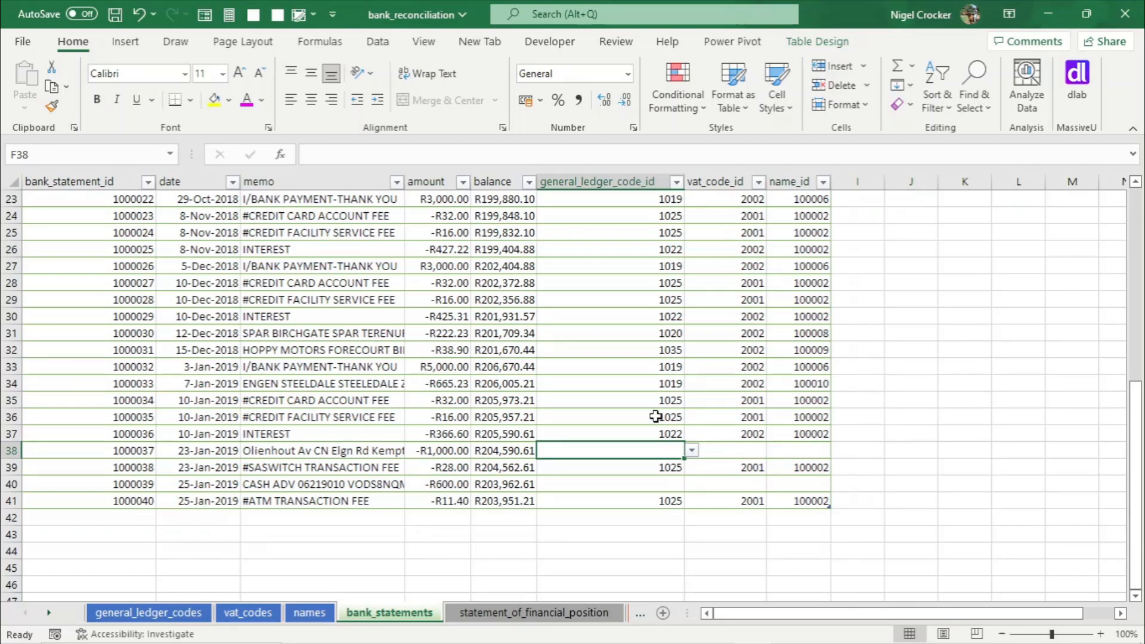
{"action": "left_click", "coordinate": [662, 382]}
{"action": "key", "text": "ctrl+c"}
{"action": "left_click", "coordinate": [668, 449]}
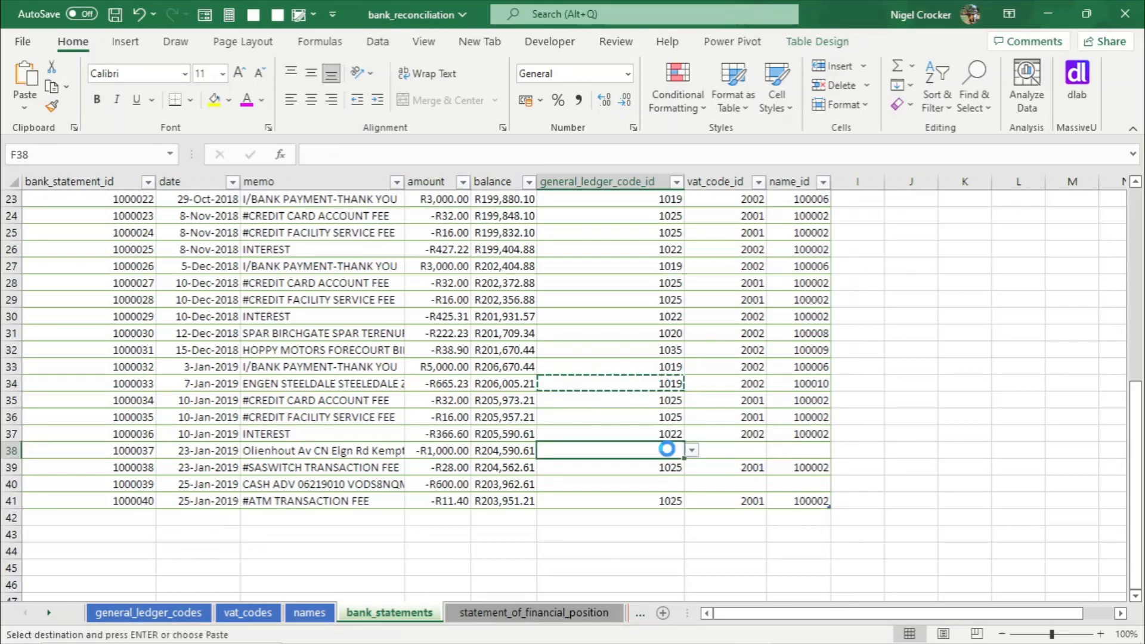
{"action": "key", "text": "Return"}
{"action": "left_click", "coordinate": [732, 382]}
{"action": "key", "text": "ctrl+c"}
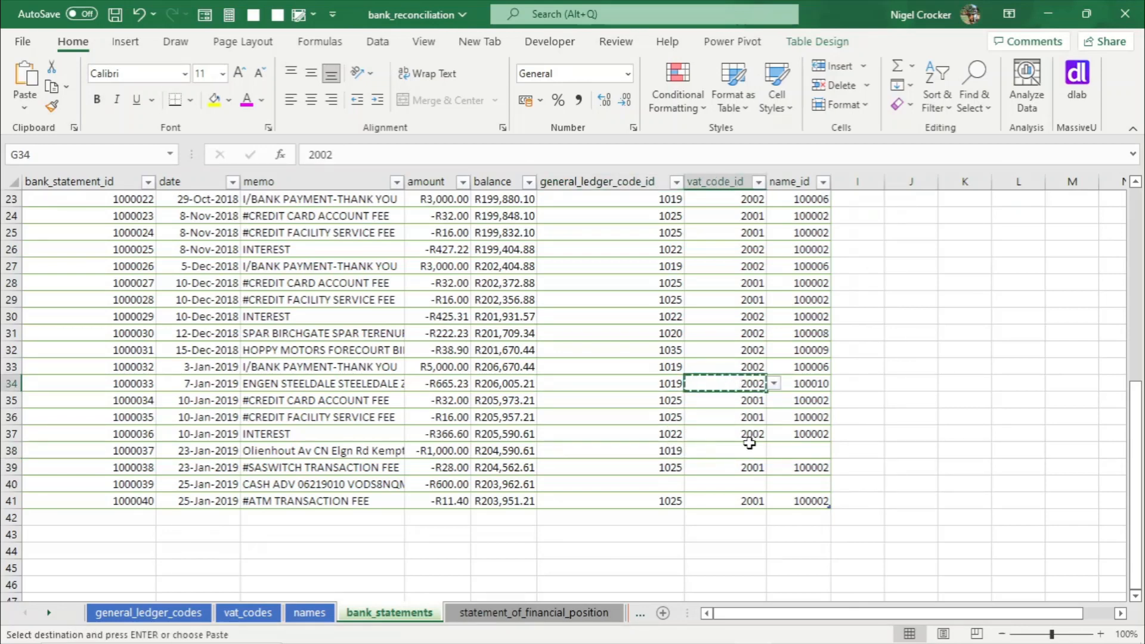
{"action": "left_click", "coordinate": [750, 446]}
{"action": "key", "text": "Return"}
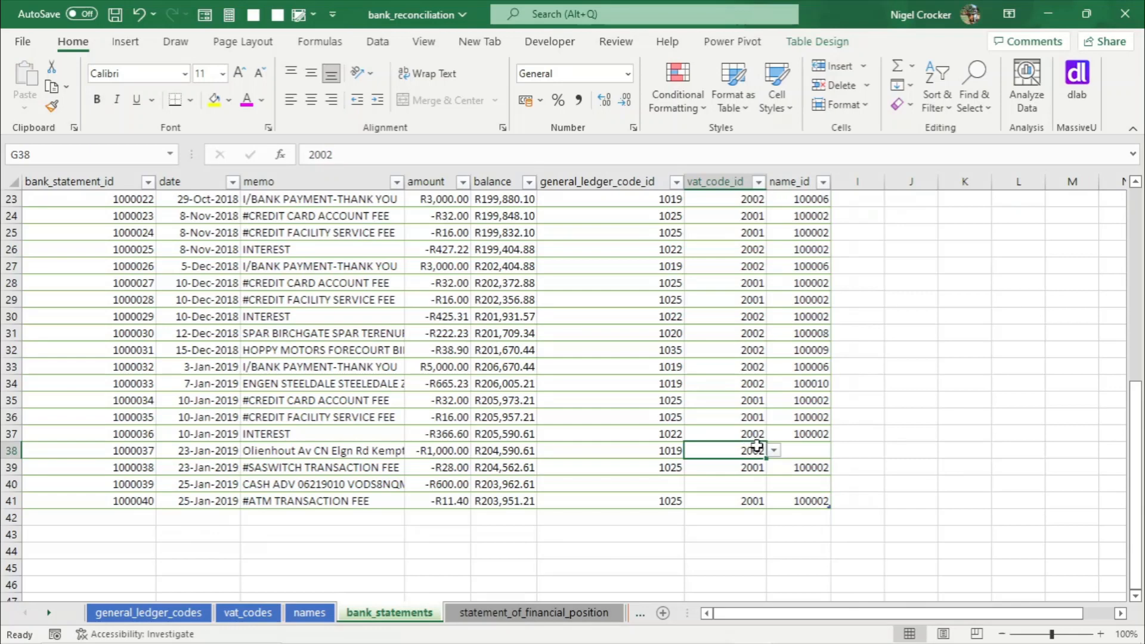
{"action": "left_click", "coordinate": [823, 454]}
{"action": "key", "text": "ctrl+s"}
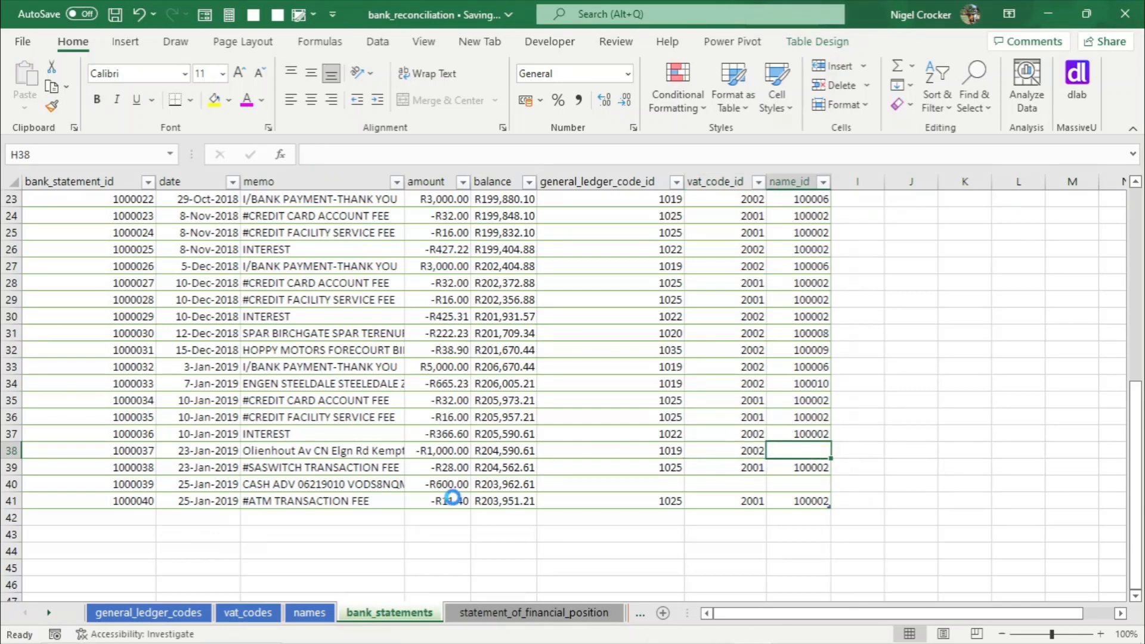
- Add a new name entry 100011 named Olienhout to the names table and save
{"action": "left_click", "coordinate": [309, 613]}
{"action": "left_click_drag", "start_coordinate": [84, 355], "coordinate": [143, 393]}
{"action": "left_click", "coordinate": [154, 387]}
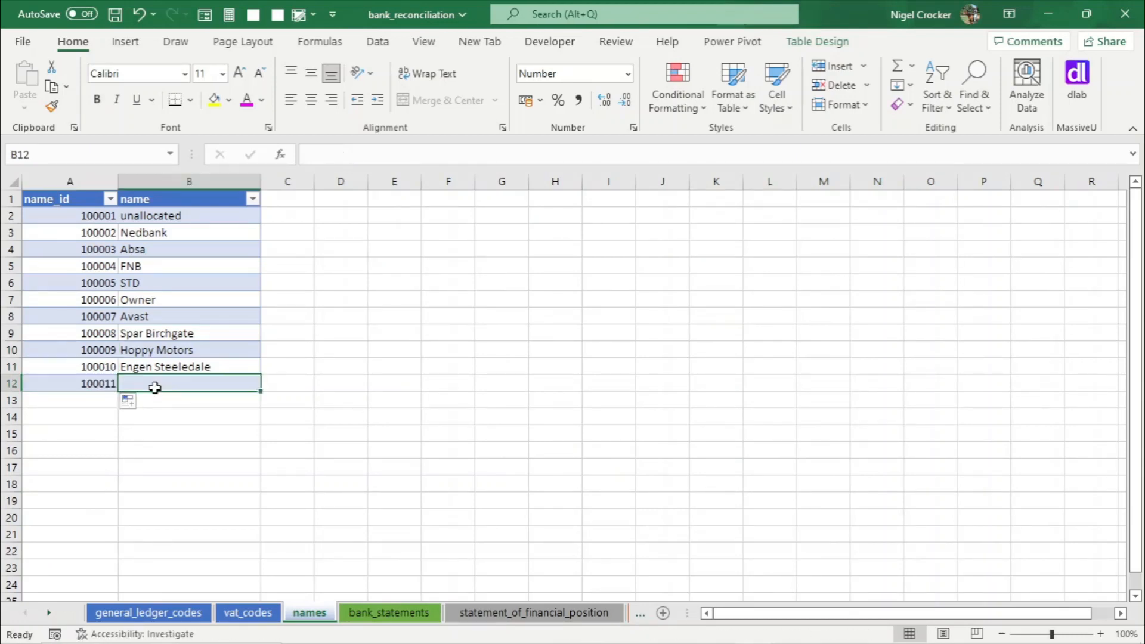
{"action": "type", "text": "Olienhout"}
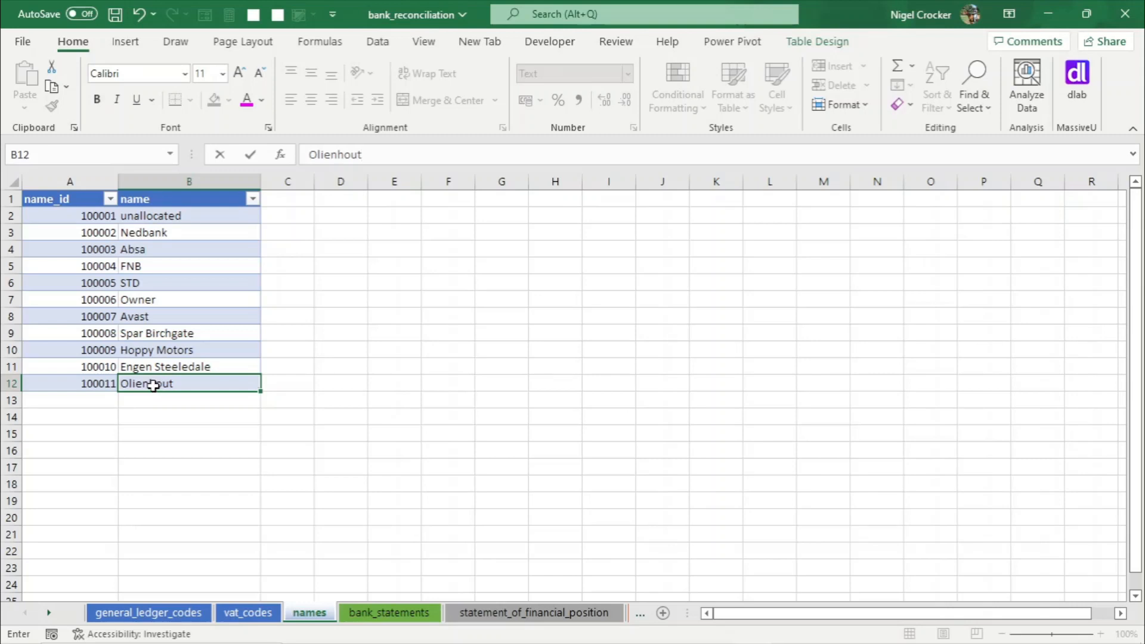
{"action": "left_click", "coordinate": [155, 352]}
{"action": "key", "text": "ctrl+s"}
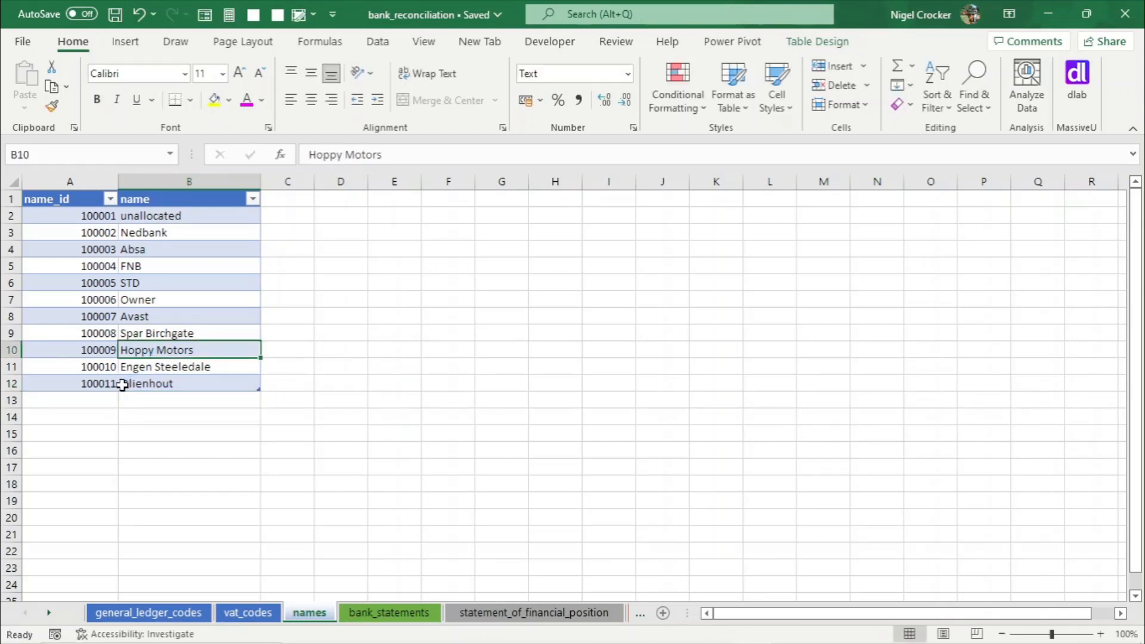
- Set the Olienhout bank statement line's name_id to 100011
{"action": "left_click", "coordinate": [388, 614]}
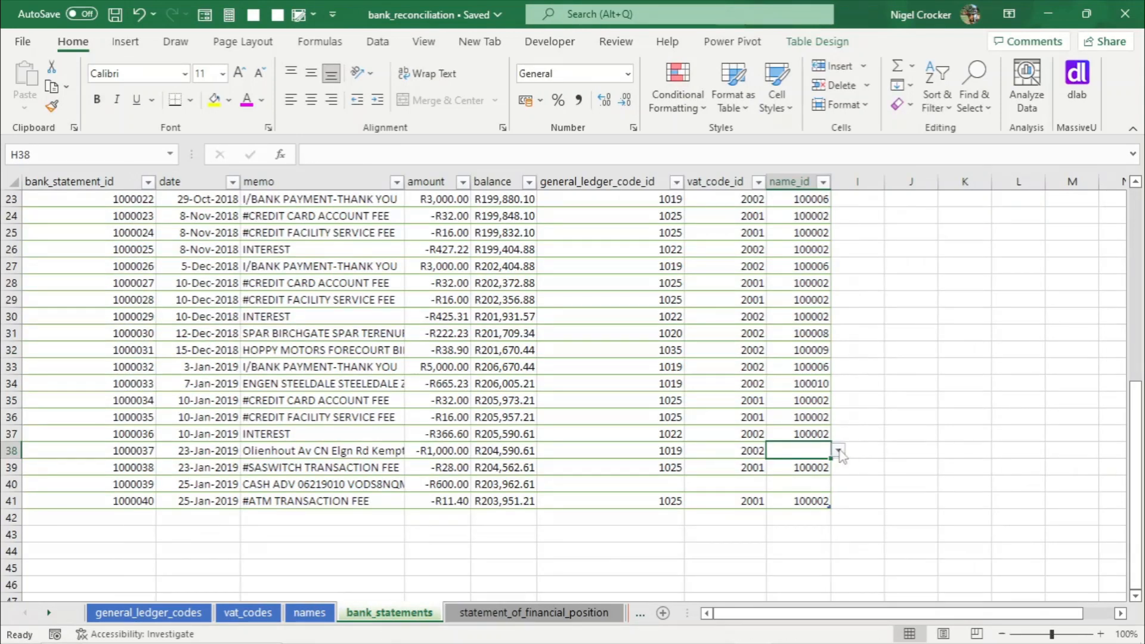
{"action": "left_click", "coordinate": [839, 452]}
{"action": "scroll", "coordinate": [836, 507], "scroll_direction": "down", "scroll_amount": 1}
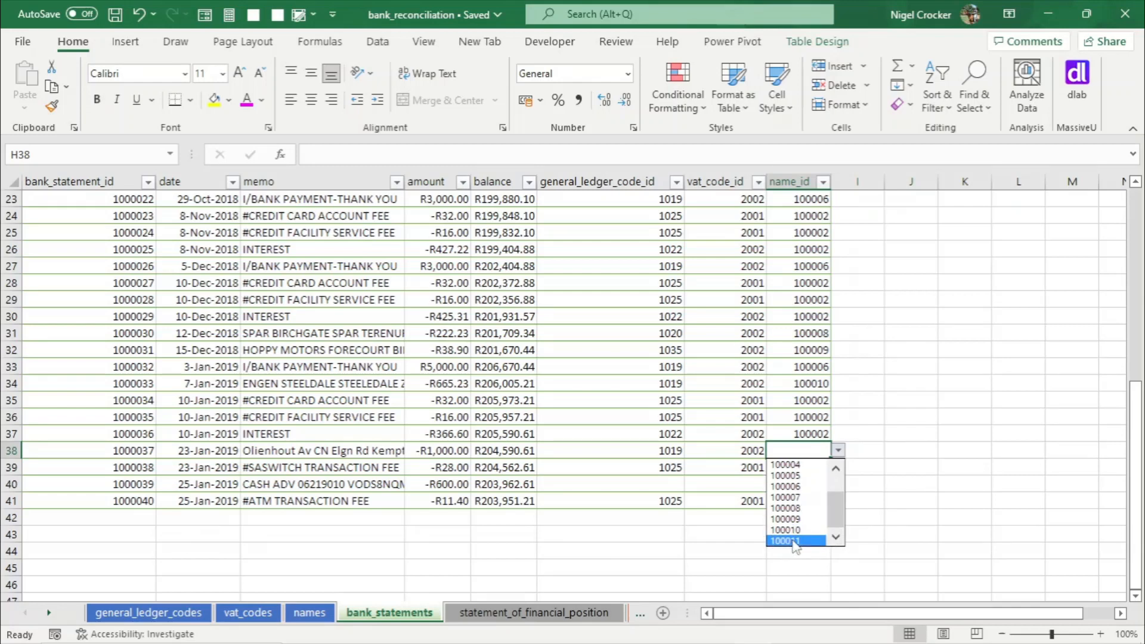
{"action": "left_click", "coordinate": [786, 541]}
{"action": "left_click", "coordinate": [656, 483]}
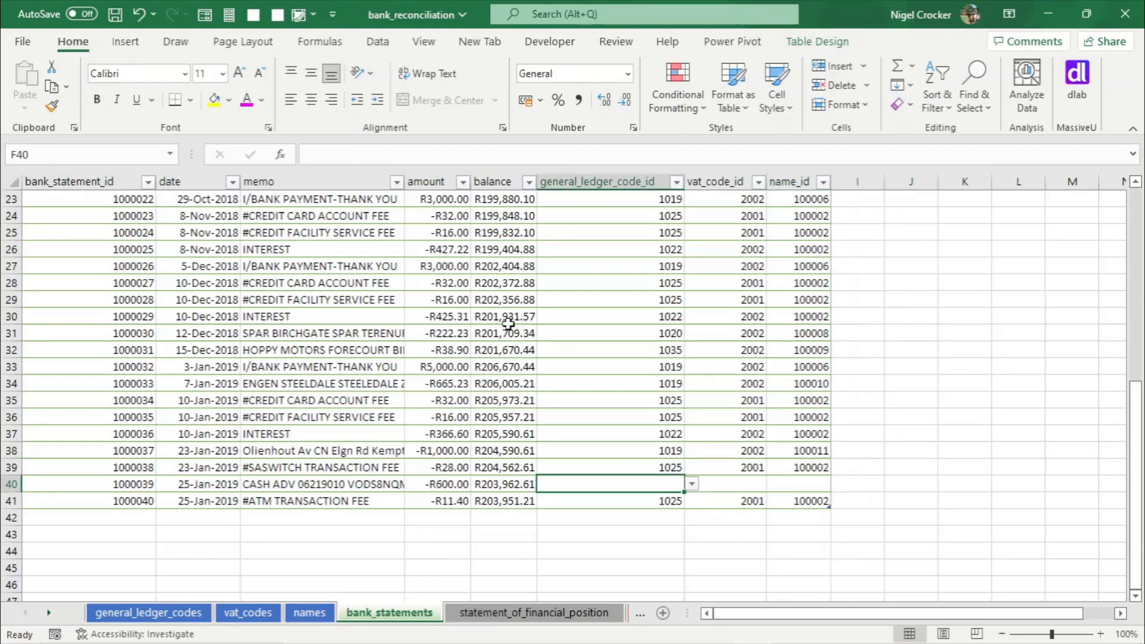
{"action": "left_click", "coordinate": [396, 182]}
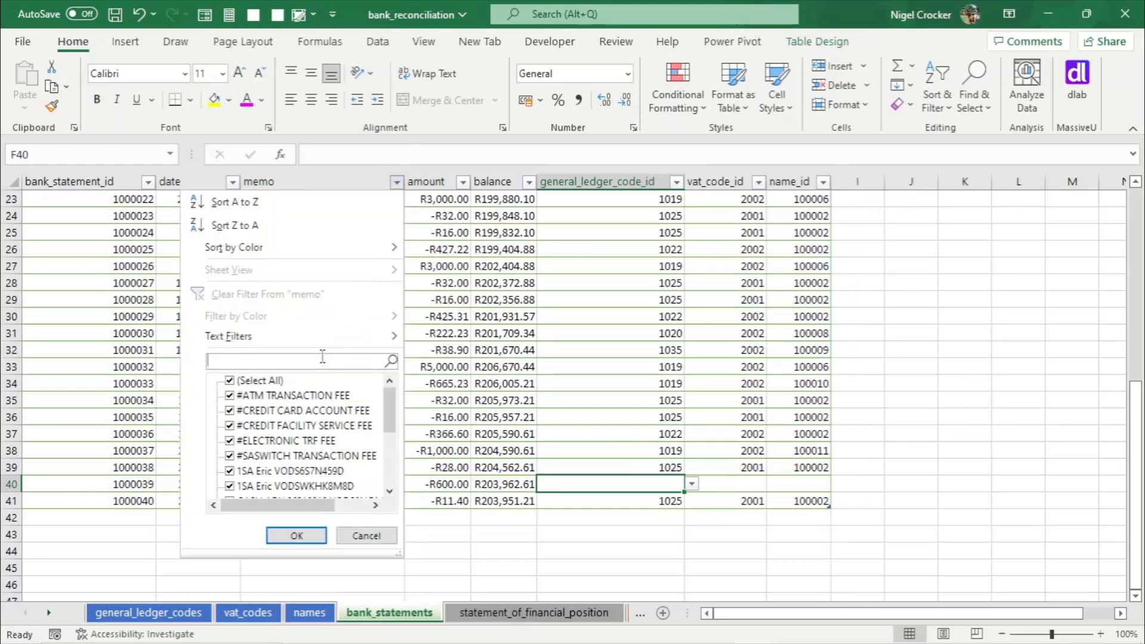
{"action": "type", "text": "cas"}
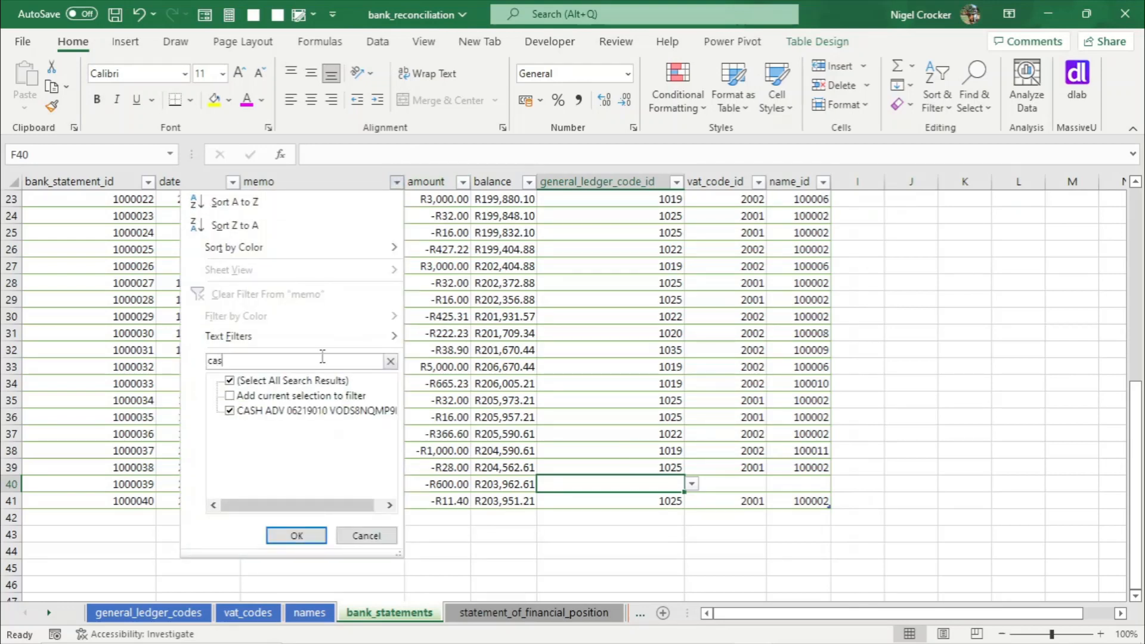
{"action": "left_click", "coordinate": [379, 531]}
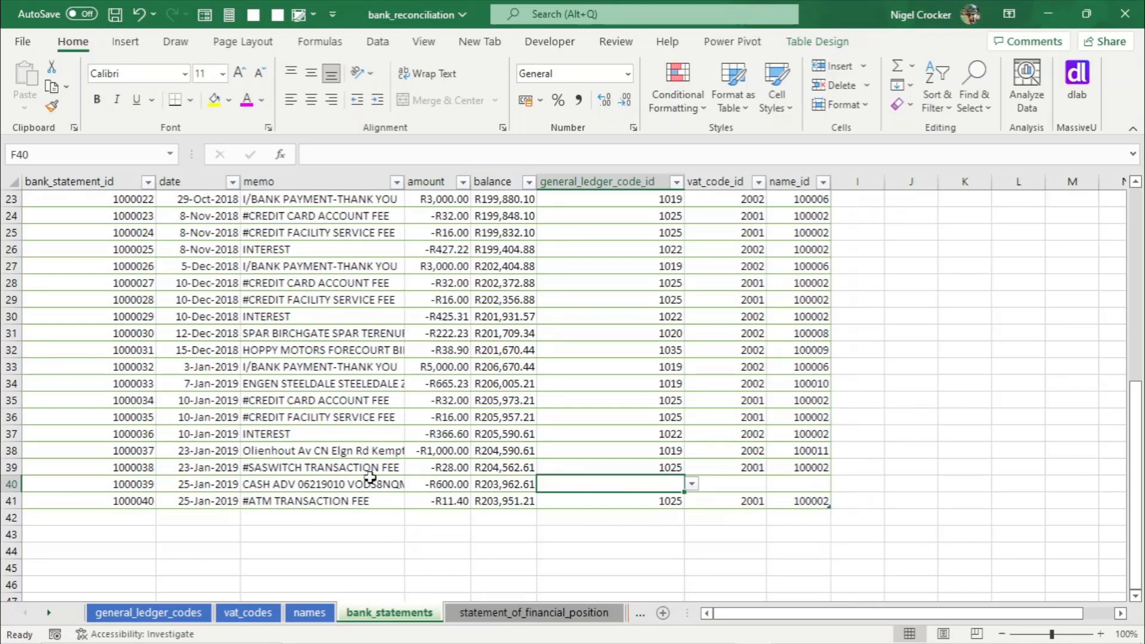
- Filter the memo column to show rows containing "paym" or containing "cash"
{"action": "left_click", "coordinate": [311, 369]}
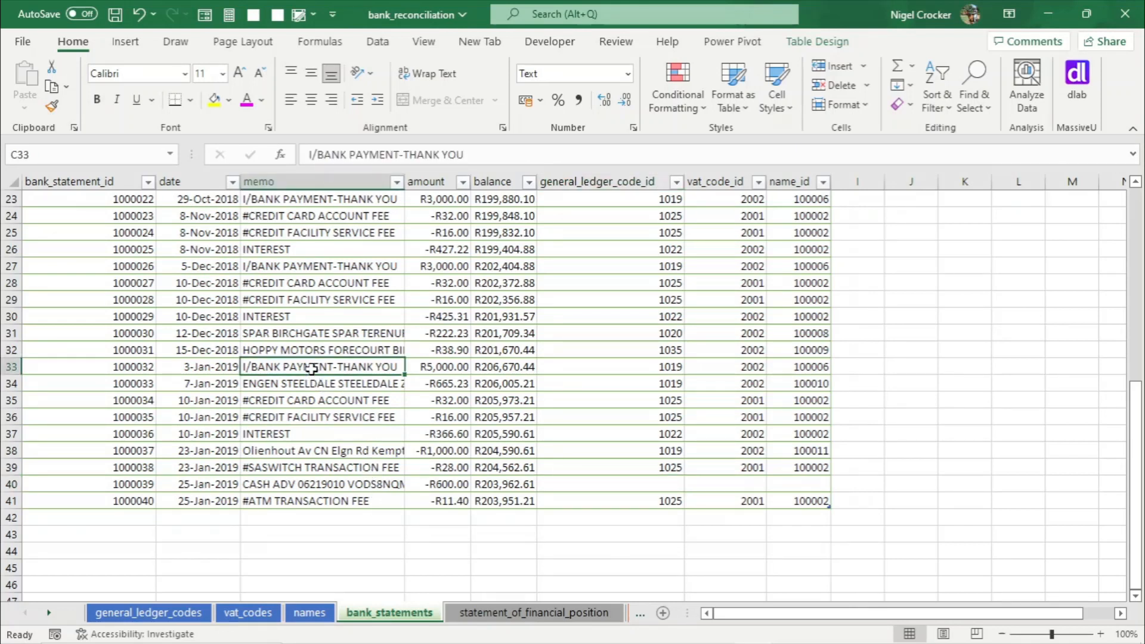
{"action": "left_click", "coordinate": [397, 182]}
{"action": "mouse_move", "coordinate": [250, 338]}
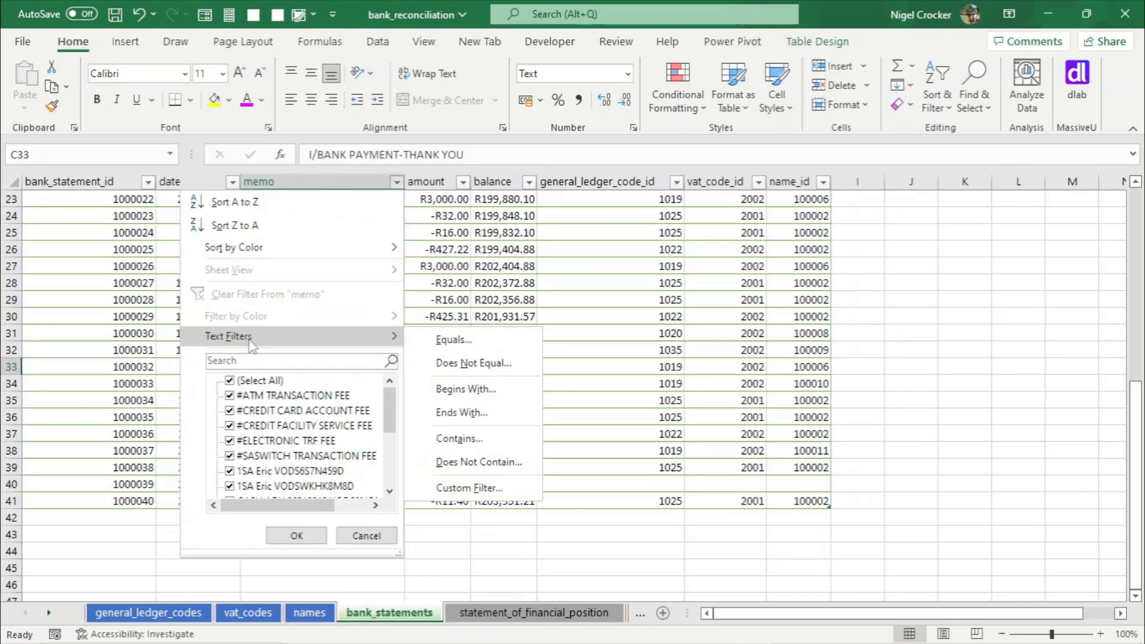
{"action": "left_click", "coordinate": [465, 443]}
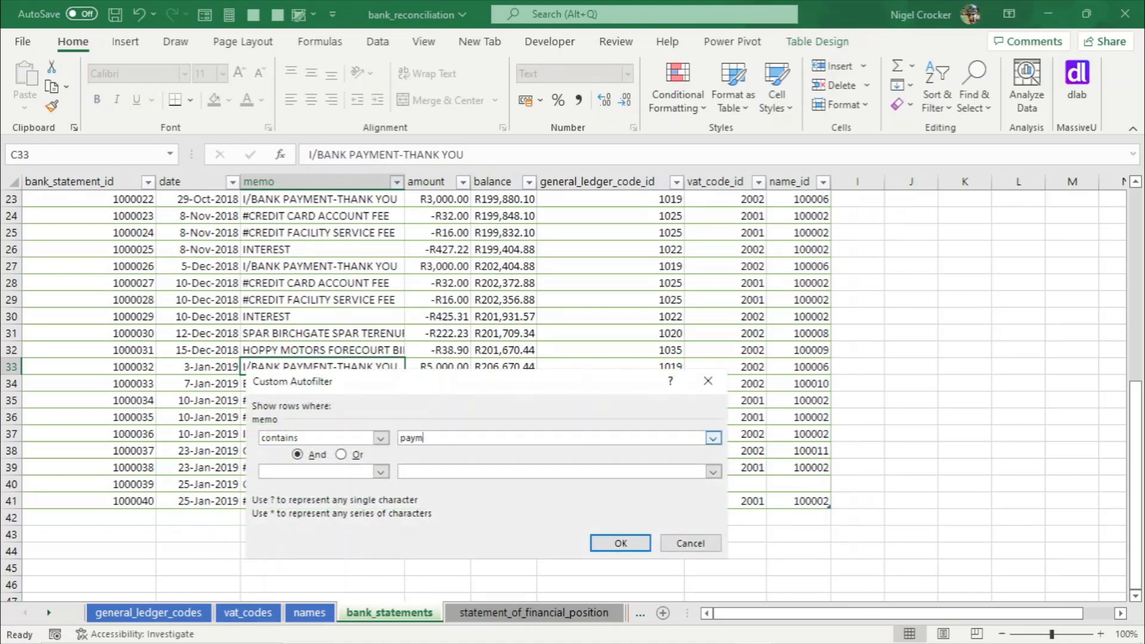
{"action": "left_click", "coordinate": [341, 455]}
{"action": "left_click", "coordinate": [325, 471]}
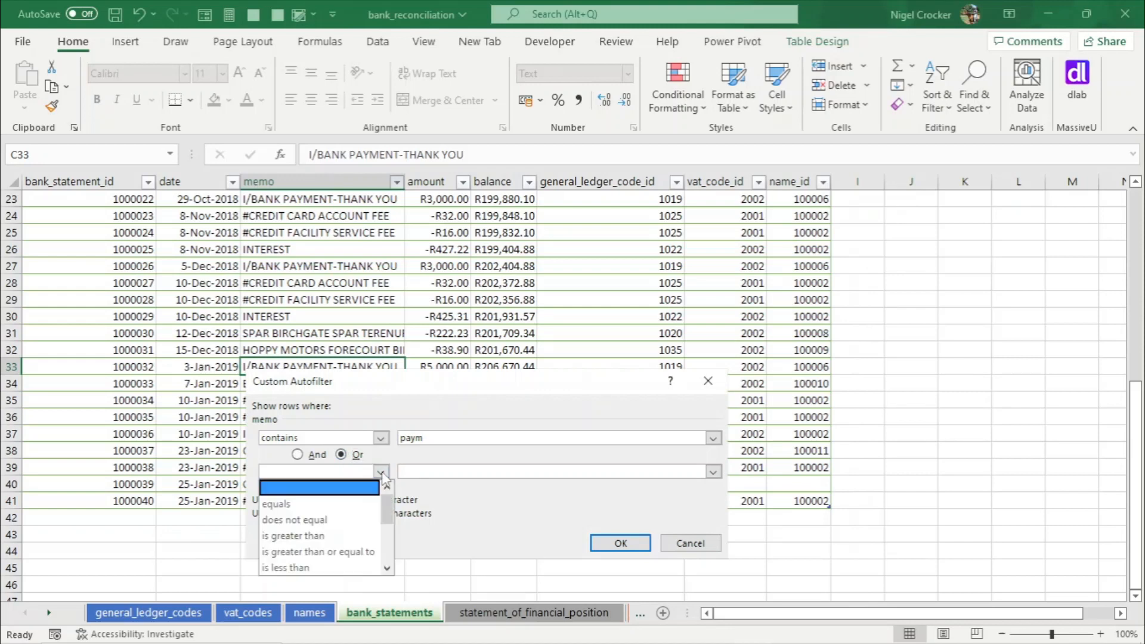
{"action": "scroll", "coordinate": [385, 508], "scroll_direction": "down", "scroll_amount": 3}
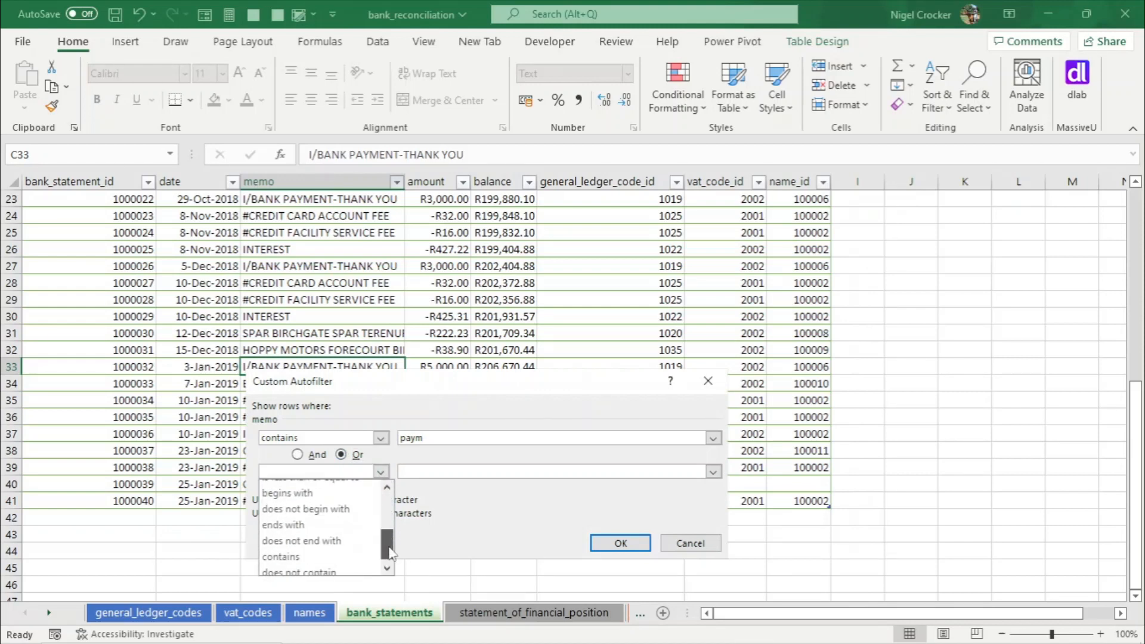
{"action": "left_click", "coordinate": [299, 552]}
{"action": "left_click", "coordinate": [411, 471]}
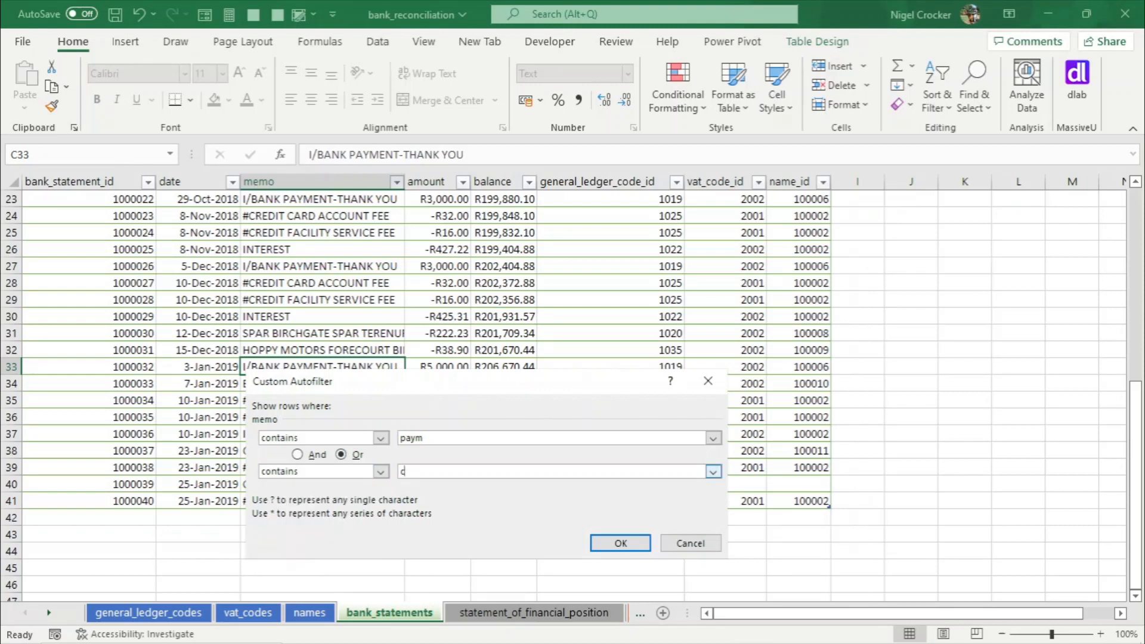
{"action": "type", "text": "cash"}
{"action": "left_click", "coordinate": [621, 543]}
- Copy general ledger code 1019, VAT code 2002 and name_id 100006 from the last payment row into the cash advance line, and save
{"action": "scroll", "coordinate": [626, 547], "scroll_direction": "up", "scroll_amount": 2}
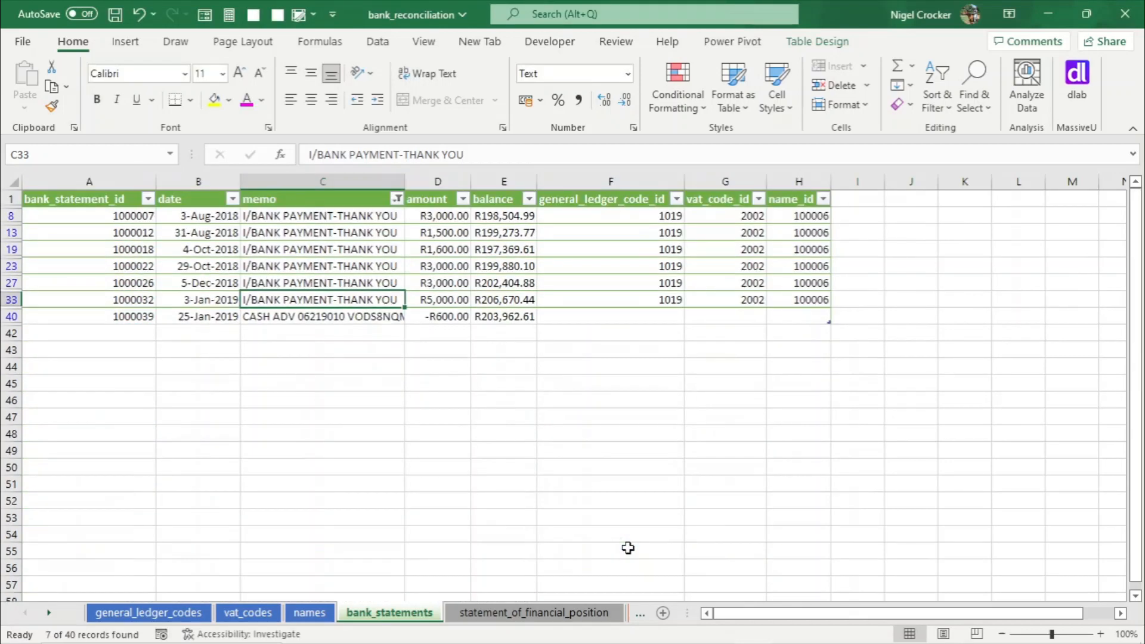
{"action": "left_click", "coordinate": [668, 300]}
{"action": "key", "text": "ctrl+c"}
{"action": "key", "text": "Down"}
{"action": "key", "text": "Return"}
{"action": "key", "text": "Up"}
{"action": "key", "text": "Right"}
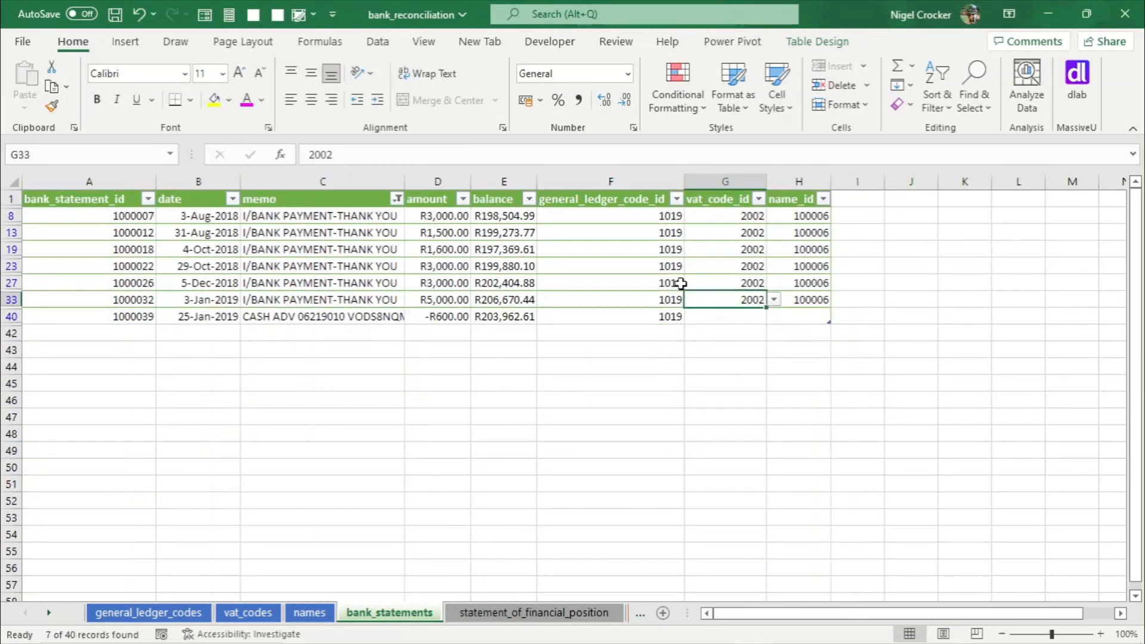
{"action": "key", "text": "ctrl+c"}
{"action": "key", "text": "Down"}
{"action": "key", "text": "Return"}
{"action": "key", "text": "Up"}
{"action": "key", "text": "Right"}
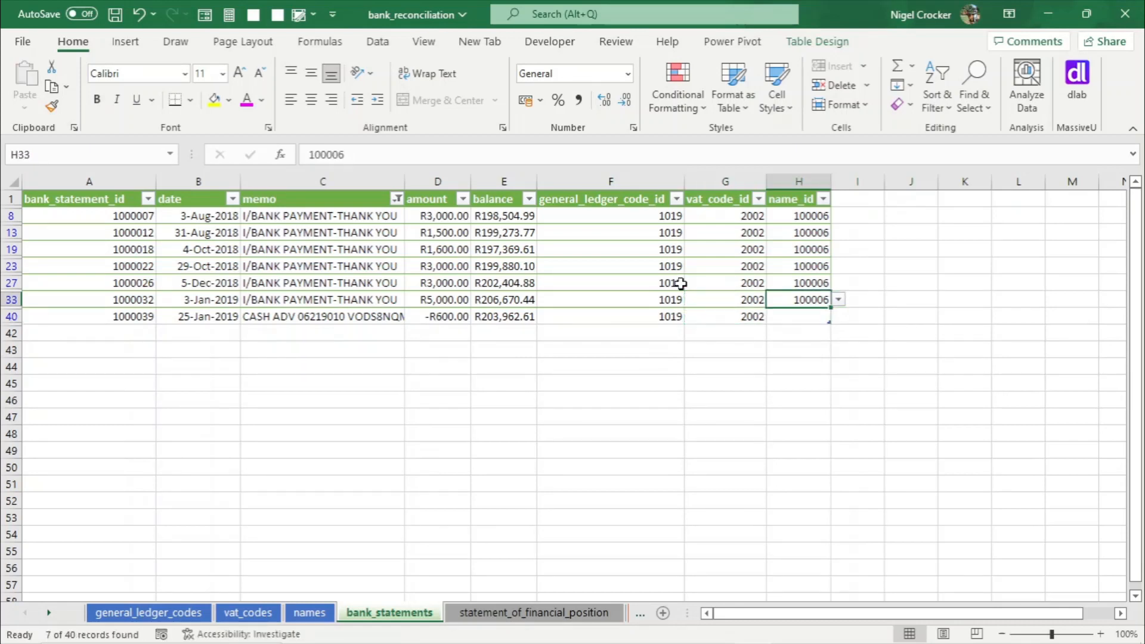
{"action": "key", "text": "ctrl+c"}
{"action": "key", "text": "Down"}
{"action": "key", "text": "Return"}
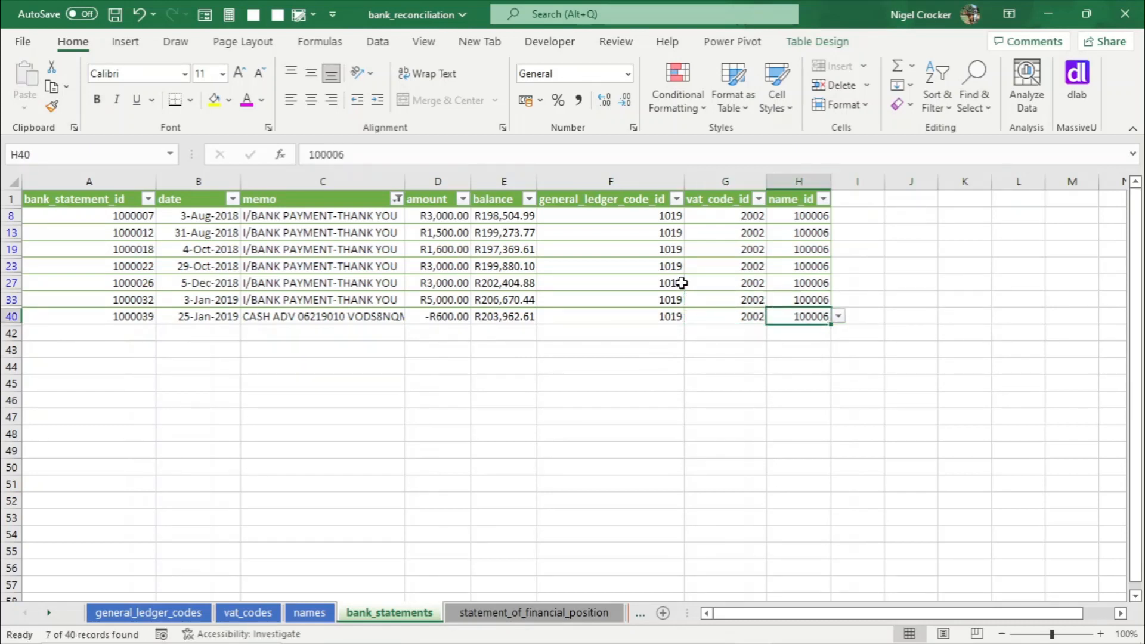
{"action": "key", "text": "ctrl+s"}
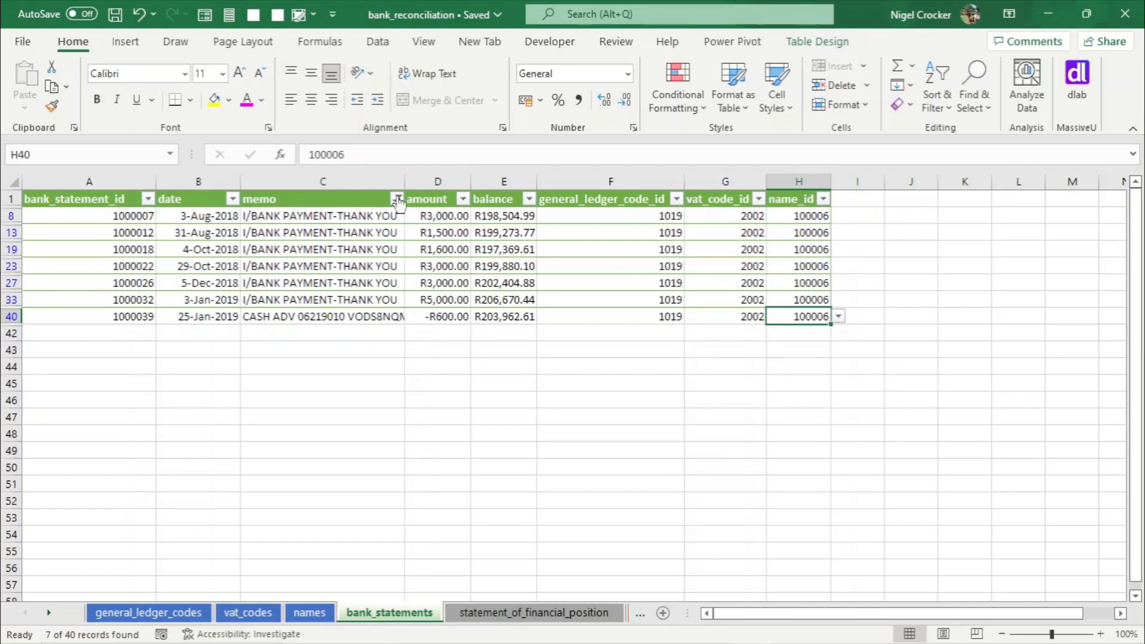
- Clear the memo column filter and save the workbook
{"action": "left_click", "coordinate": [398, 199]}
{"action": "key", "text": "Escape"}
{"action": "left_click", "coordinate": [398, 200]}
{"action": "left_click", "coordinate": [285, 309]}
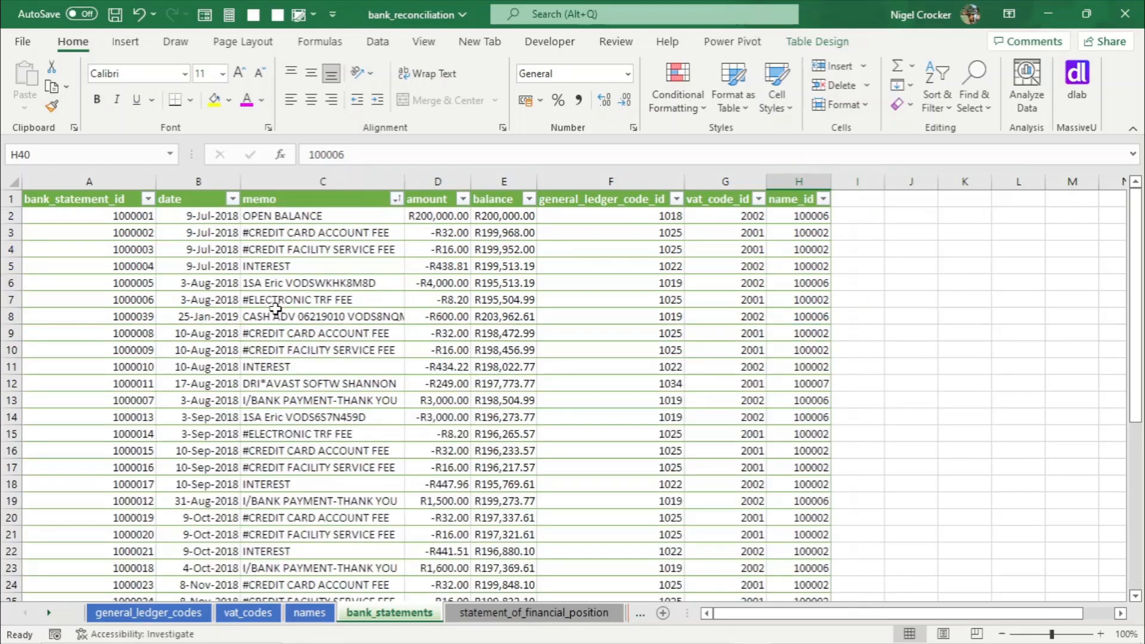
{"action": "left_click", "coordinate": [475, 365]}
{"action": "key", "text": "ctrl+Down"}
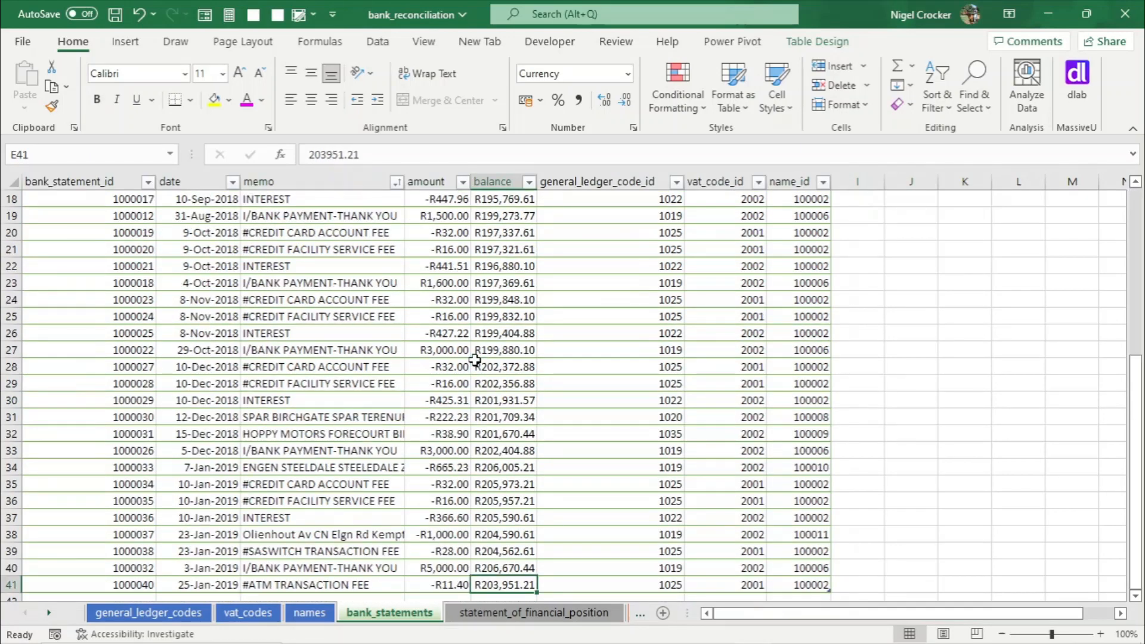
{"action": "scroll", "coordinate": [475, 360], "scroll_direction": "up", "scroll_amount": 6}
{"action": "scroll", "coordinate": [475, 360], "scroll_direction": "down", "scroll_amount": 1}
{"action": "scroll", "coordinate": [475, 360], "scroll_direction": "down", "scroll_amount": 7}
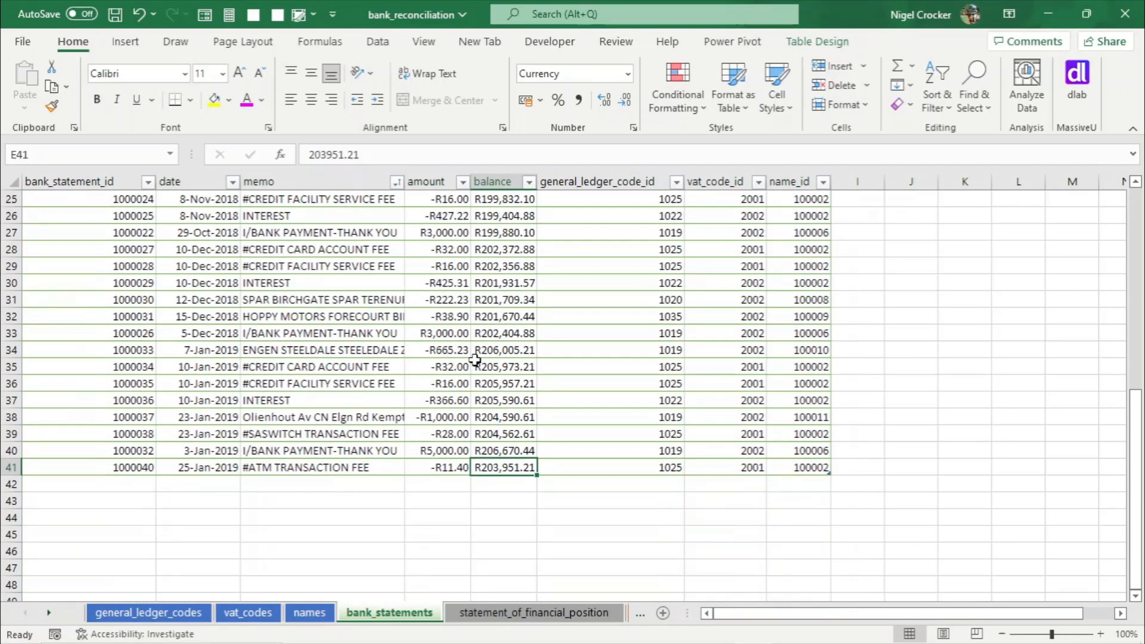
{"action": "key", "text": "ctrl+s"}
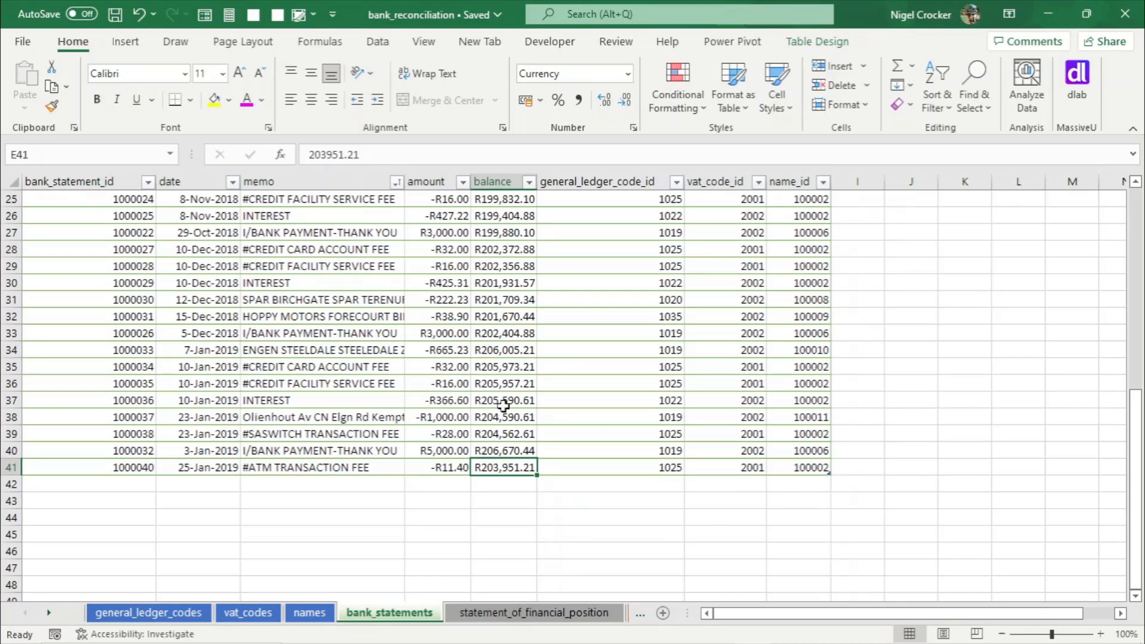
- Open the statement of financial position sheet
{"action": "left_click", "coordinate": [529, 621]}
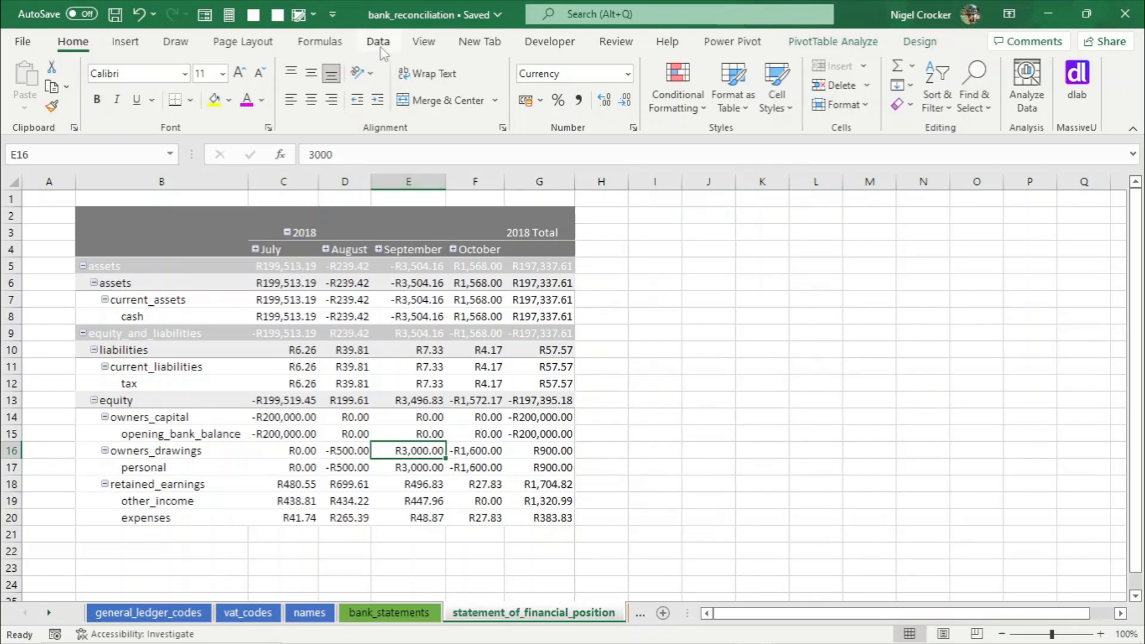
- Refresh all workbook data connections so the statement of financial position pivot includes the new months
{"action": "left_click", "coordinate": [377, 43]}
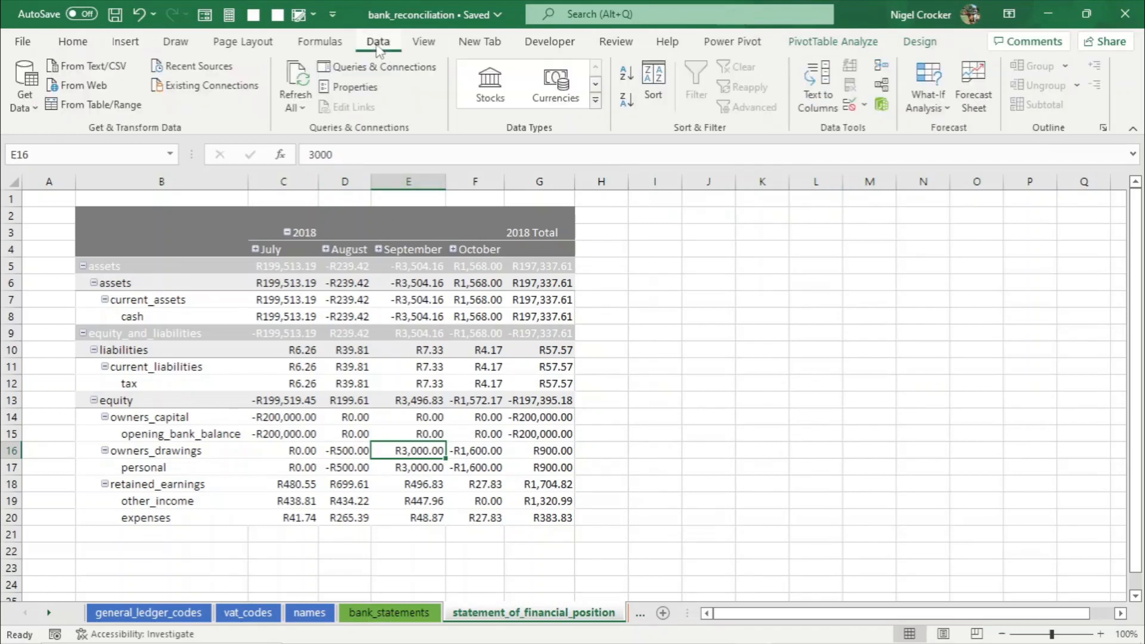
{"action": "left_click", "coordinate": [297, 108]}
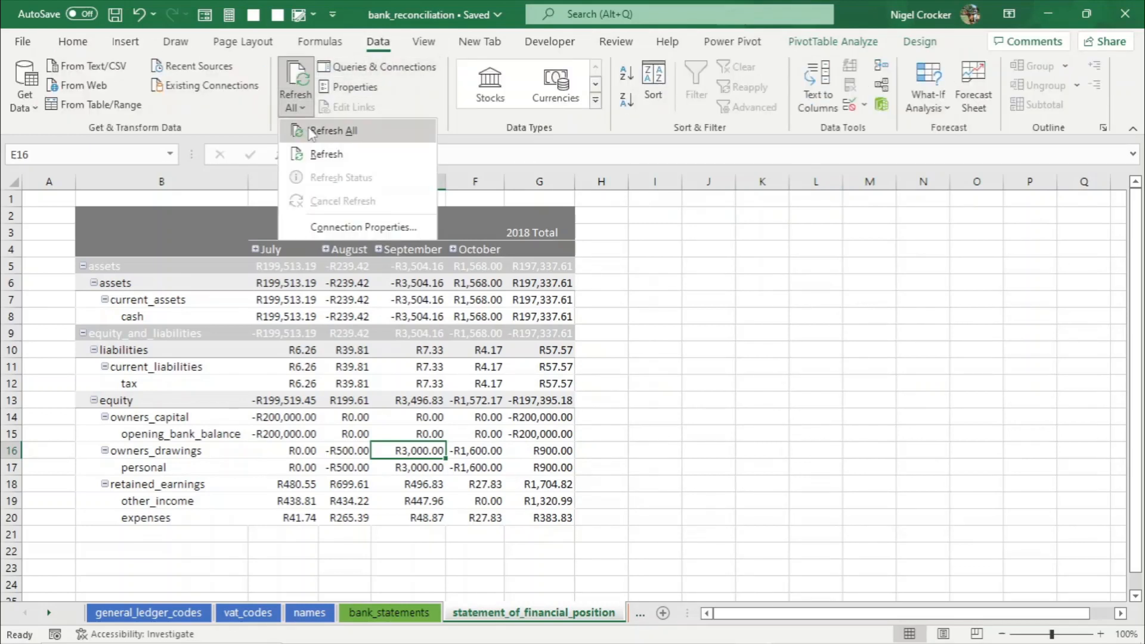
{"action": "left_click", "coordinate": [311, 198]}
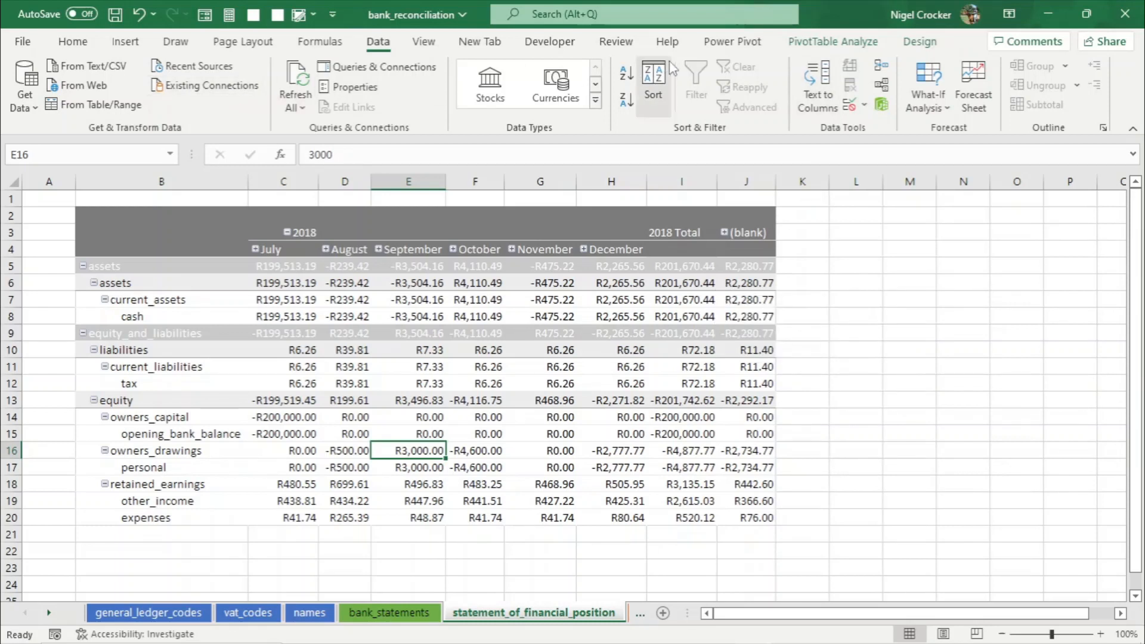
- Open the Power Pivot data model in diagram view, refresh all its tables, and close the model window
{"action": "left_click", "coordinate": [740, 42]}
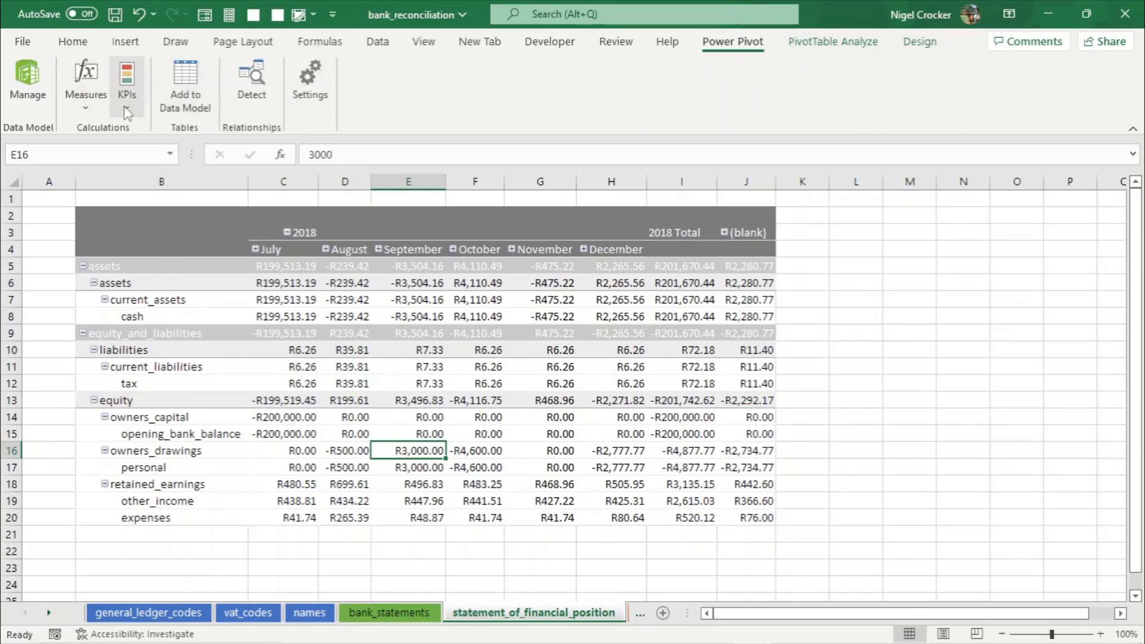
{"action": "left_click", "coordinate": [35, 87]}
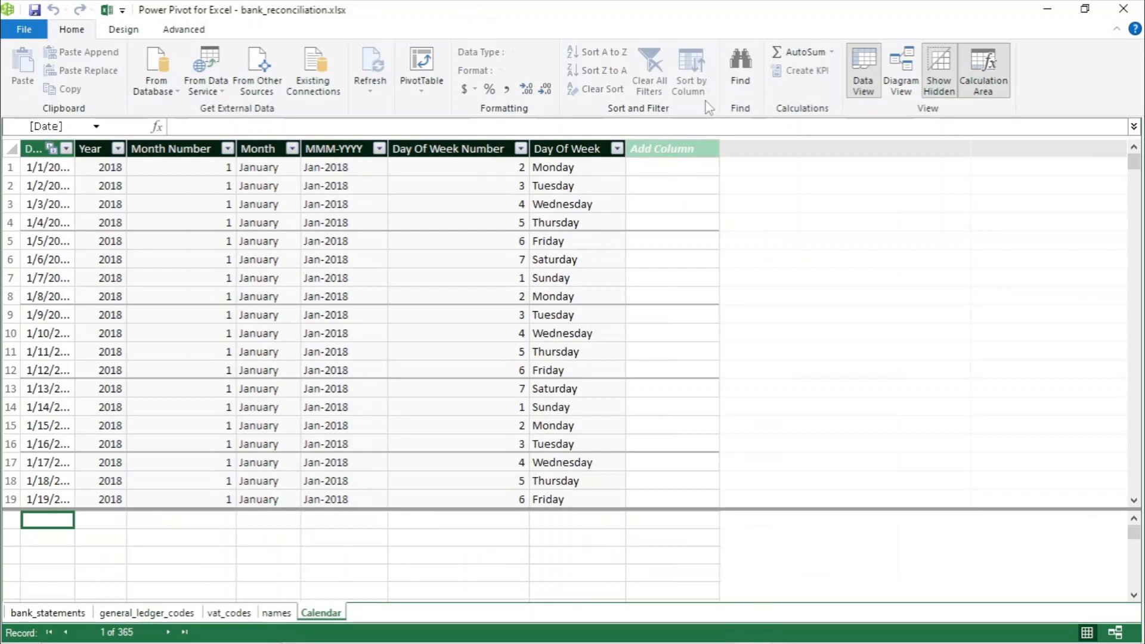
{"action": "left_click", "coordinate": [901, 75]}
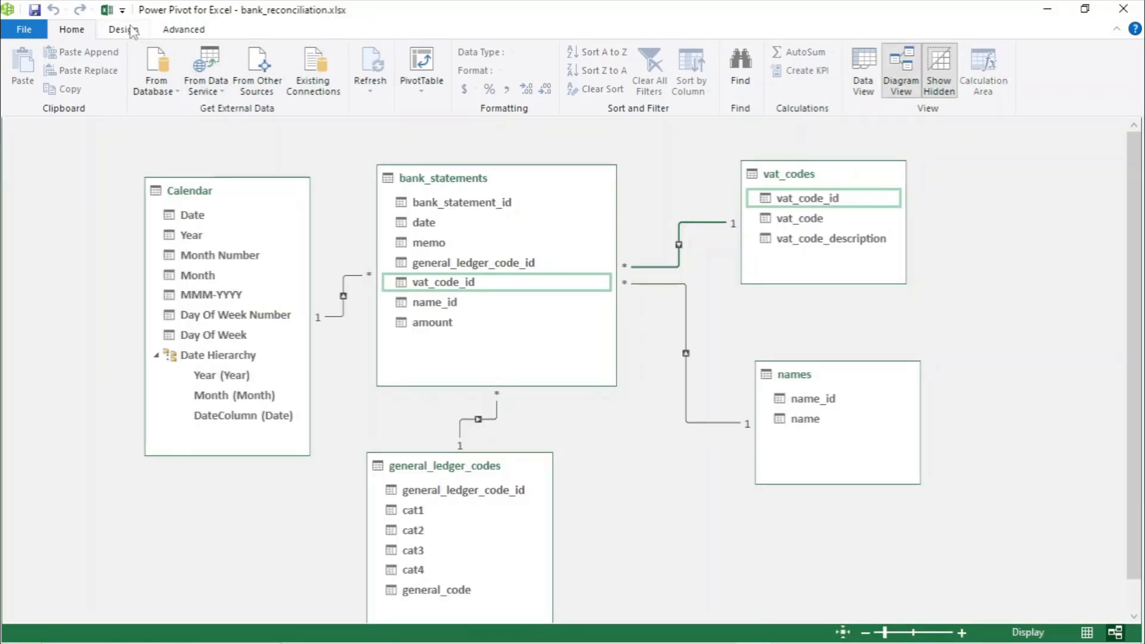
{"action": "left_click", "coordinate": [123, 30]}
{"action": "left_click", "coordinate": [84, 31]}
{"action": "left_click", "coordinate": [371, 91]}
{"action": "left_click", "coordinate": [389, 126]}
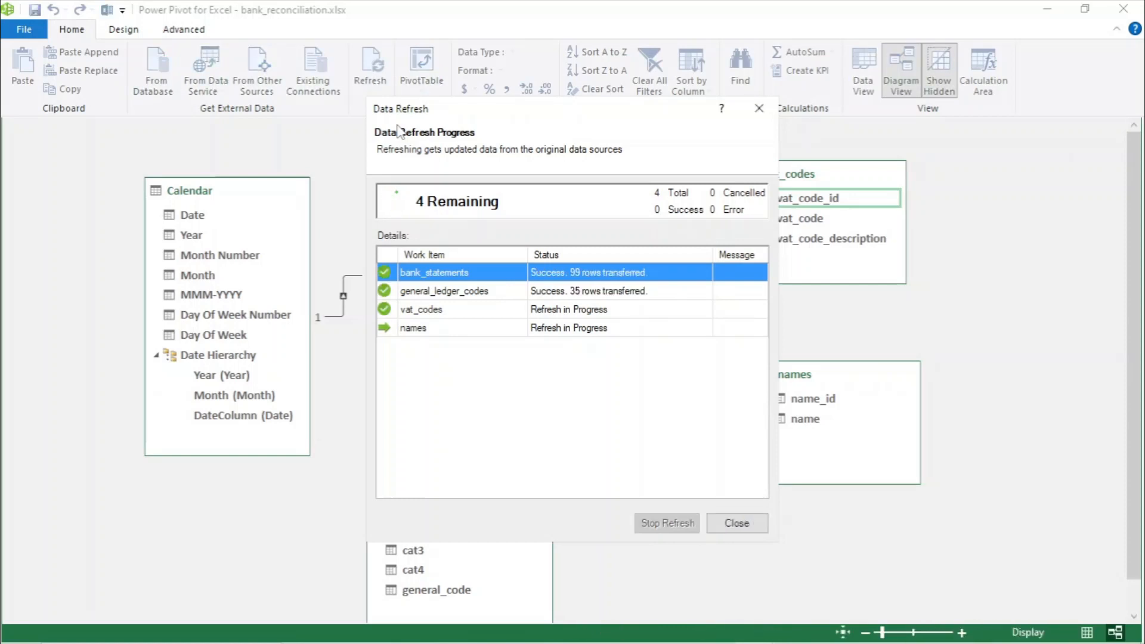
{"action": "left_click", "coordinate": [742, 520]}
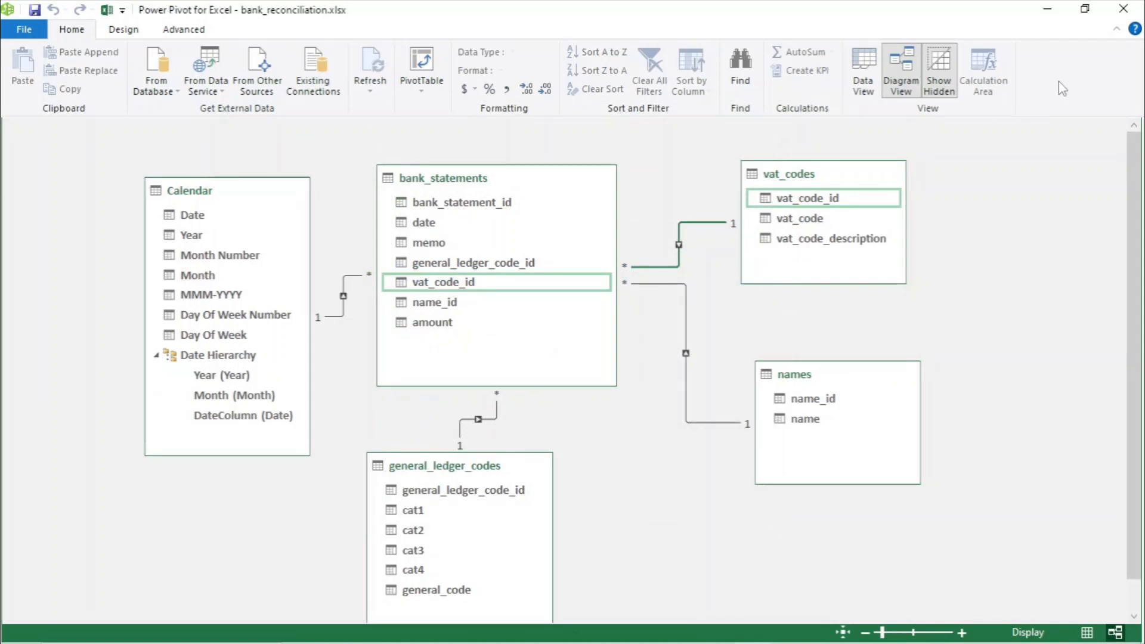
{"action": "left_click", "coordinate": [1122, 10]}
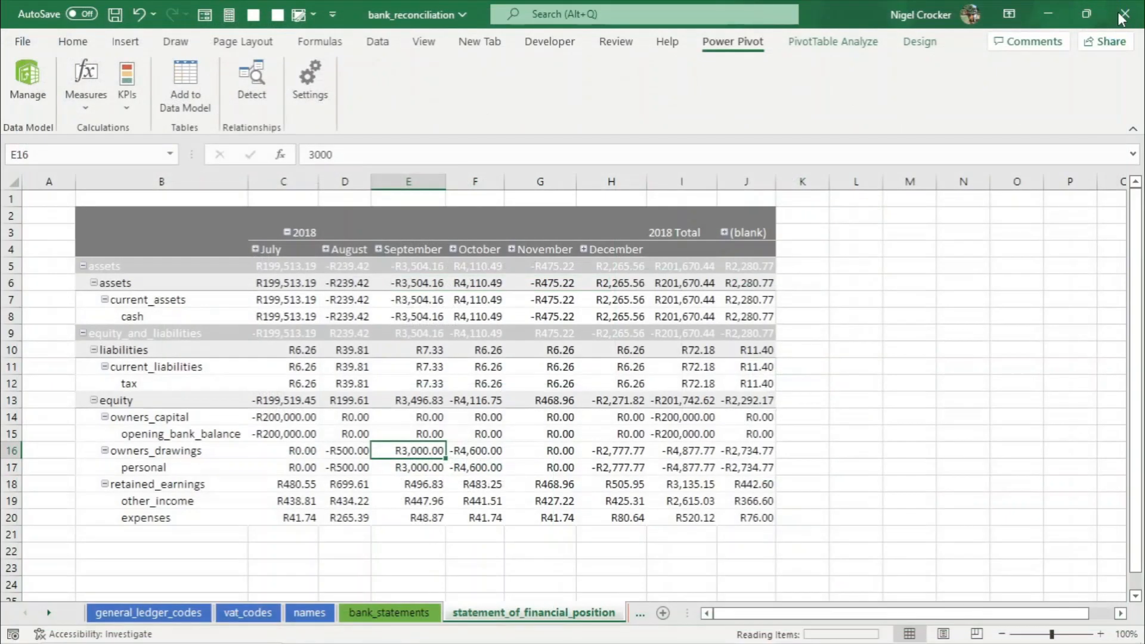
- Refresh all workbook connections again, then expand and collapse the (blank) column group in the pivot table
{"action": "left_click", "coordinate": [377, 41]}
{"action": "left_click", "coordinate": [302, 107]}
{"action": "left_click", "coordinate": [327, 131]}
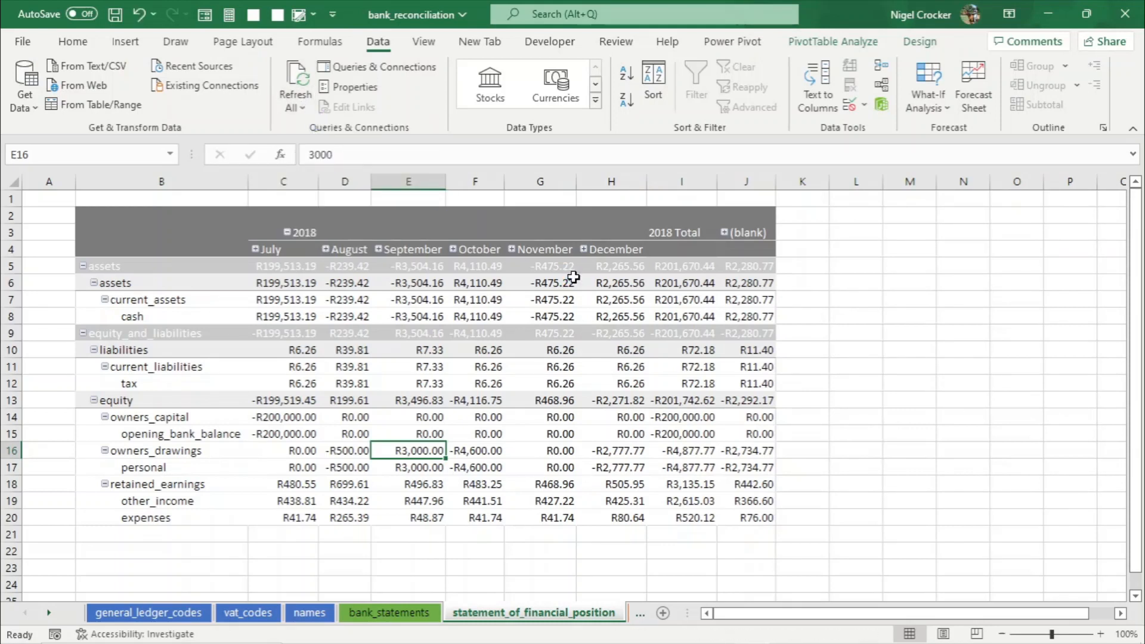
{"action": "left_click", "coordinate": [709, 312]}
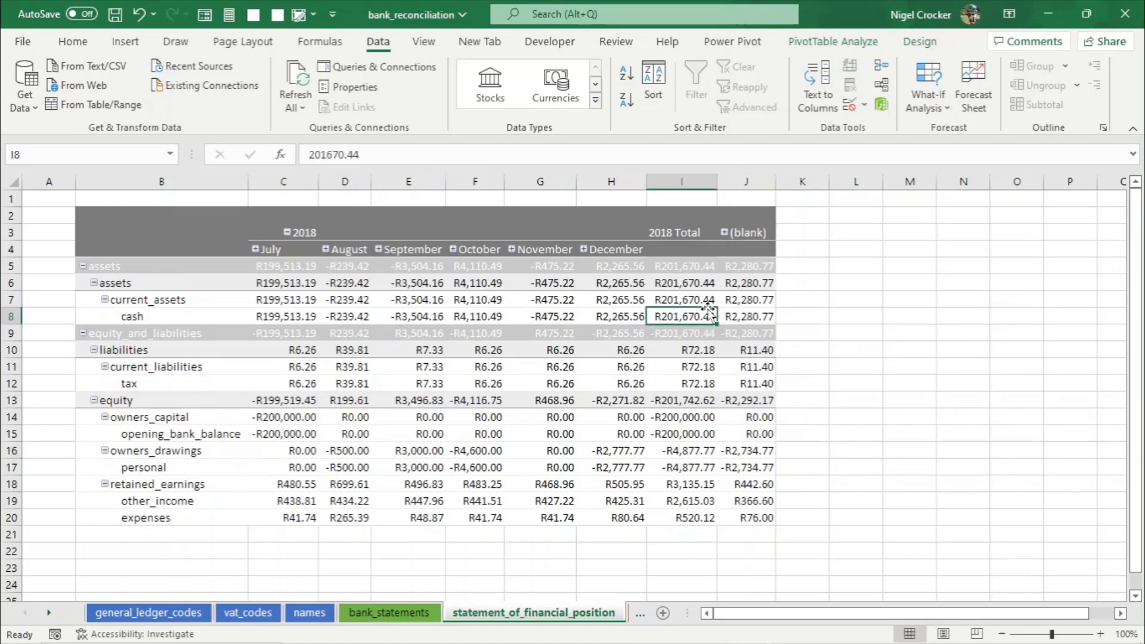
{"action": "left_click", "coordinate": [724, 232]}
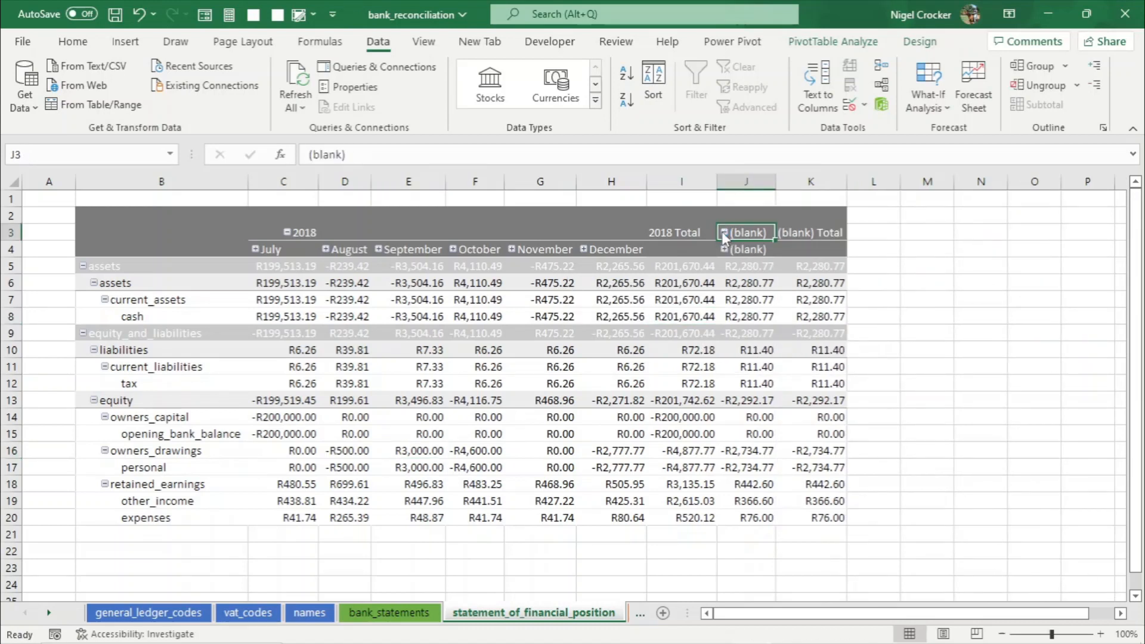
{"action": "left_click", "coordinate": [723, 232]}
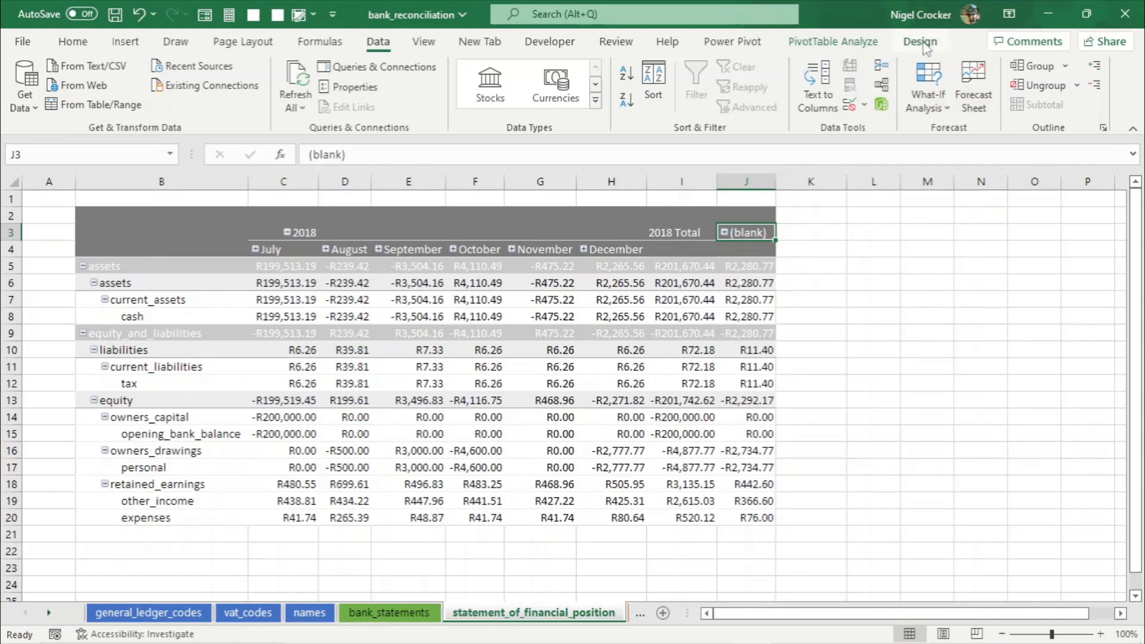
- In the Power Pivot model, update the Calendar date table's range to end on 2/27/2020, then close the model window
{"action": "left_click", "coordinate": [720, 43]}
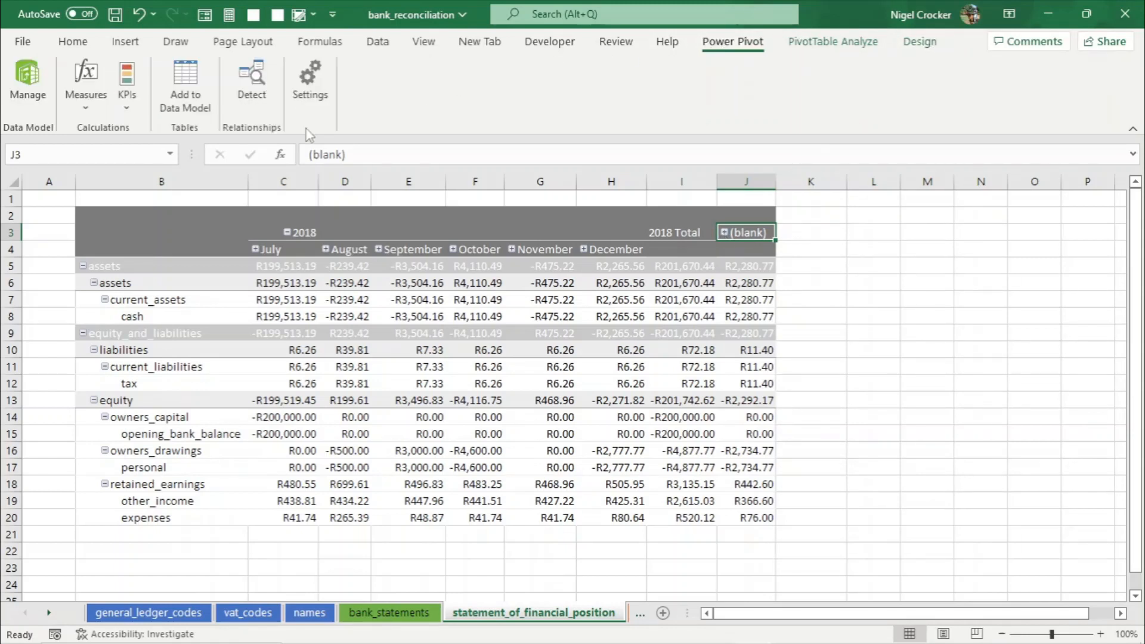
{"action": "left_click", "coordinate": [30, 83]}
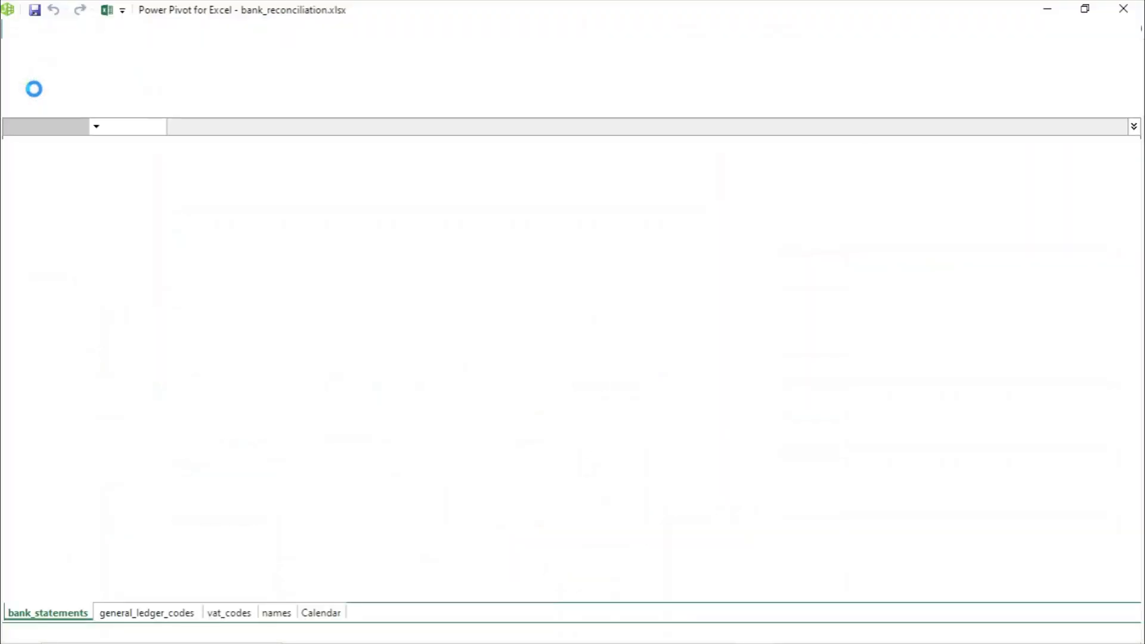
{"action": "left_click", "coordinate": [897, 72]}
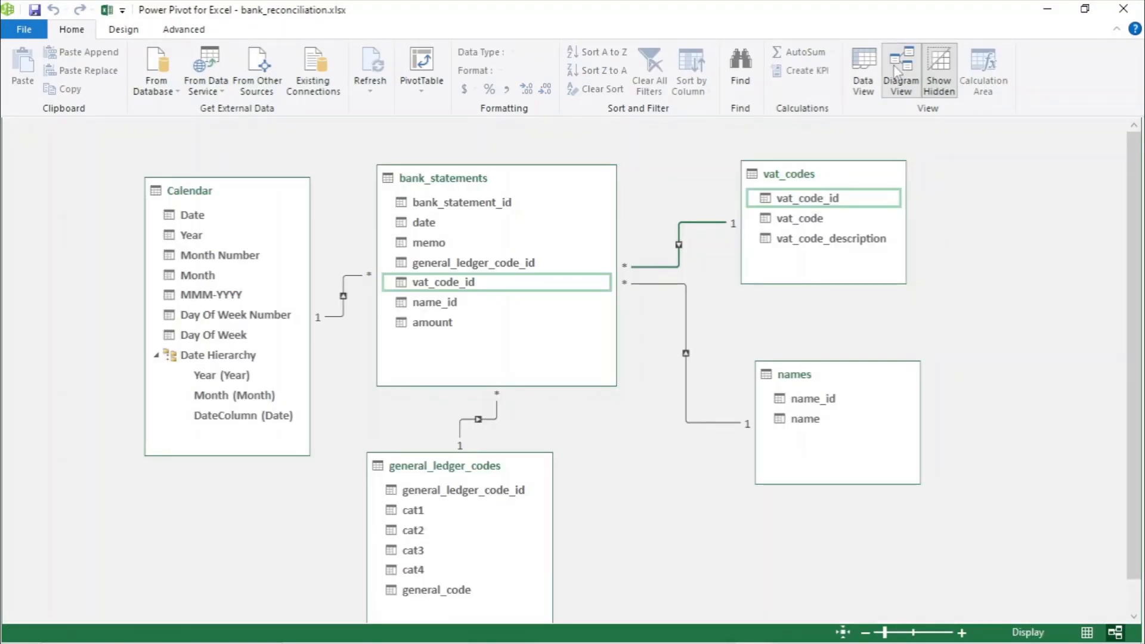
{"action": "left_click", "coordinate": [222, 191]}
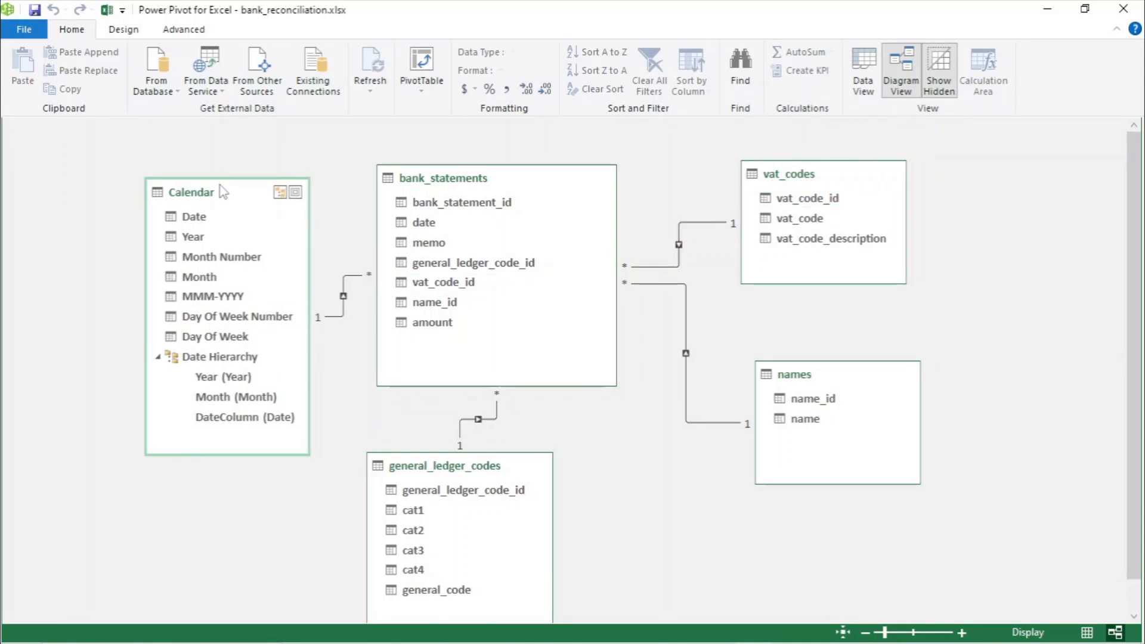
{"action": "left_click", "coordinate": [133, 32]}
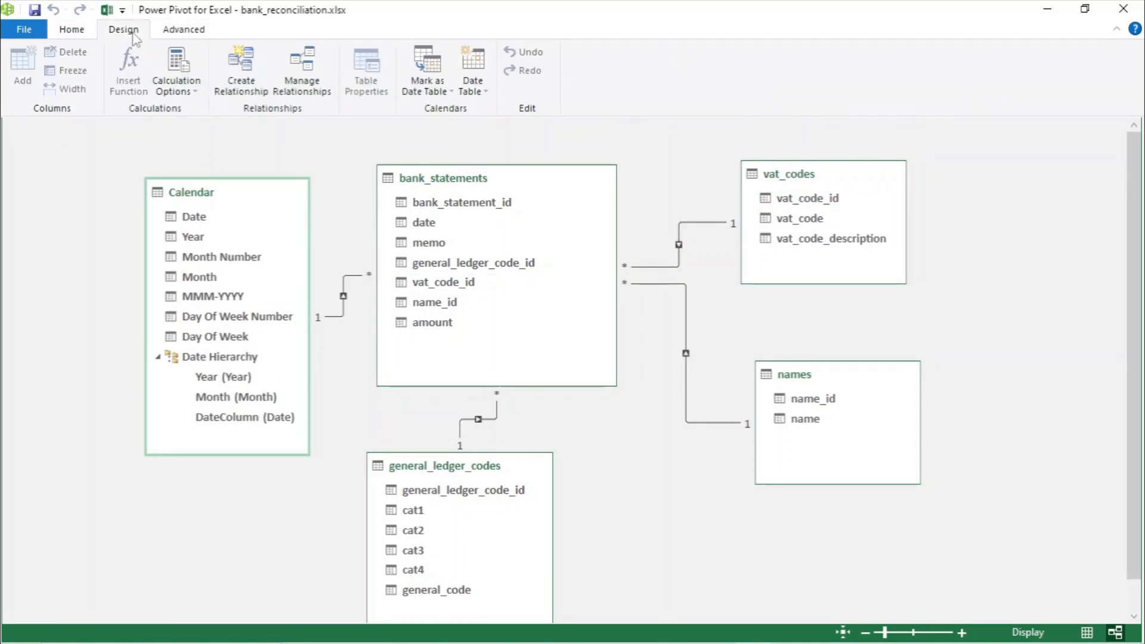
{"action": "left_click", "coordinate": [474, 90]}
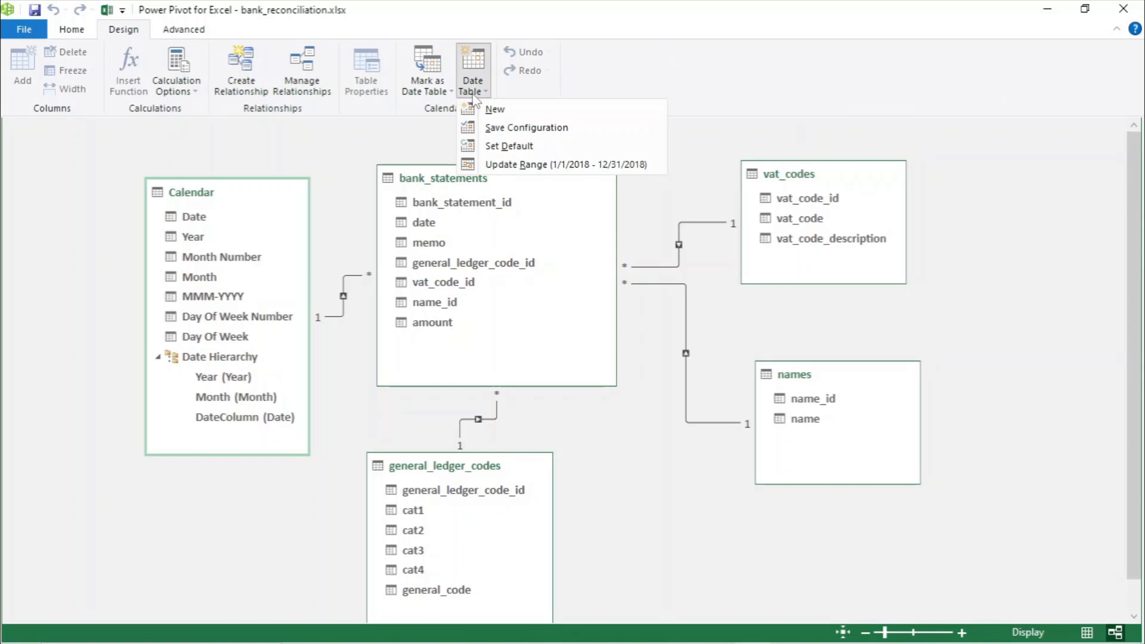
{"action": "left_click", "coordinate": [508, 165]}
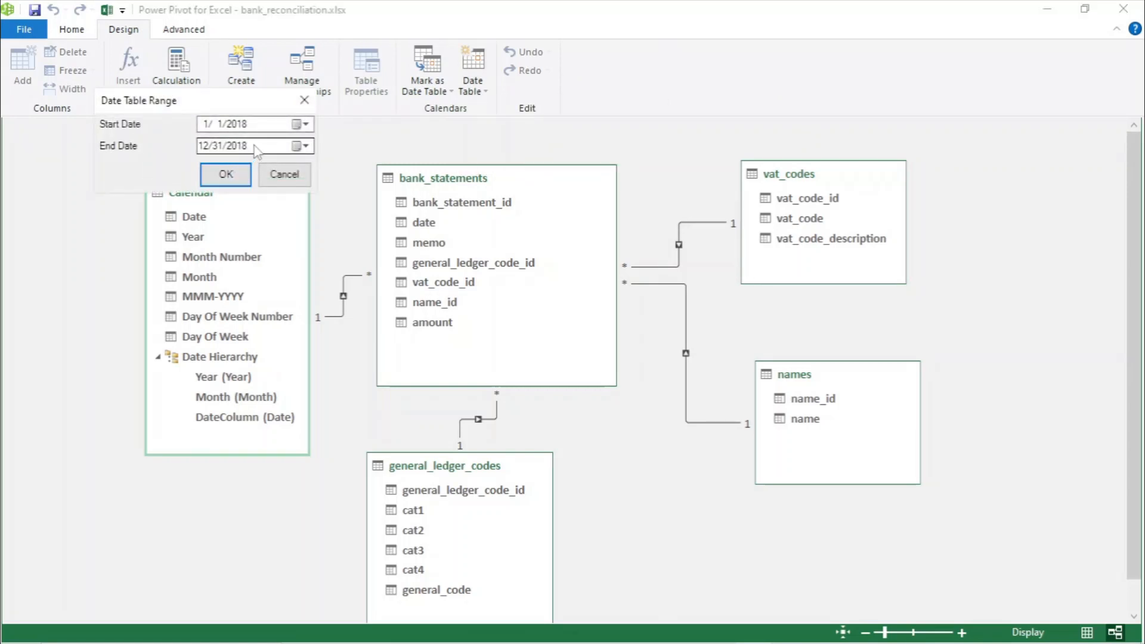
{"action": "left_click", "coordinate": [305, 146]}
{"action": "left_click", "coordinate": [374, 169]}
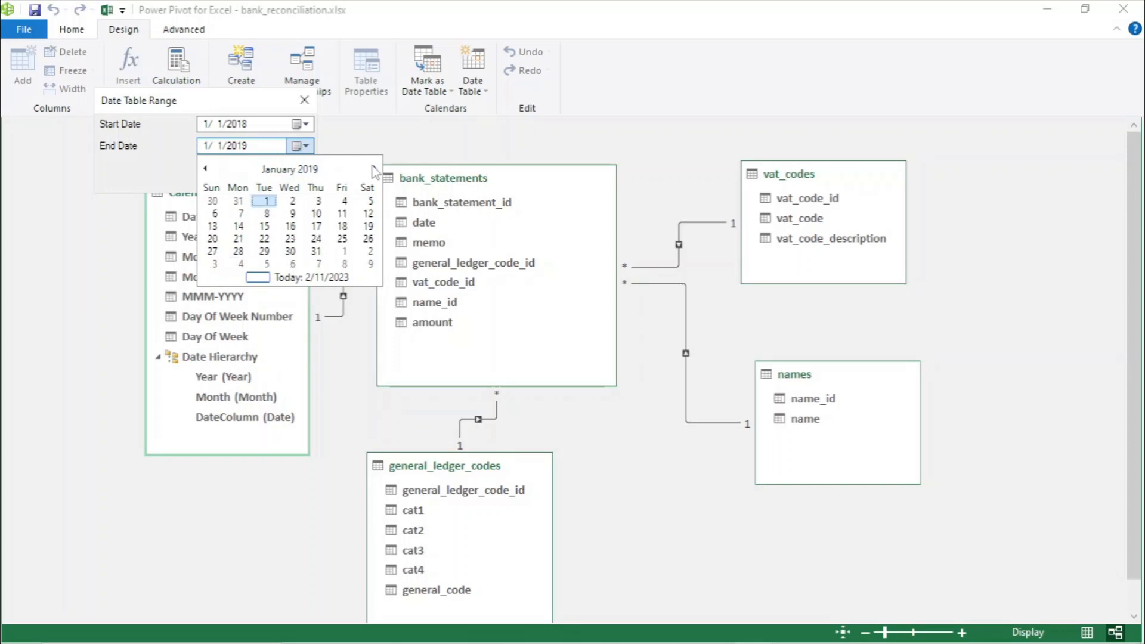
{"action": "left_click", "coordinate": [374, 169]}
{"action": "left_click", "coordinate": [374, 169]}
{"action": "left_click", "coordinate": [374, 169]}
{"action": "left_click", "coordinate": [374, 169]}
{"action": "left_click", "coordinate": [374, 169]}
{"action": "left_click", "coordinate": [374, 169]}
{"action": "left_click", "coordinate": [374, 169]}
{"action": "left_click", "coordinate": [374, 169]}
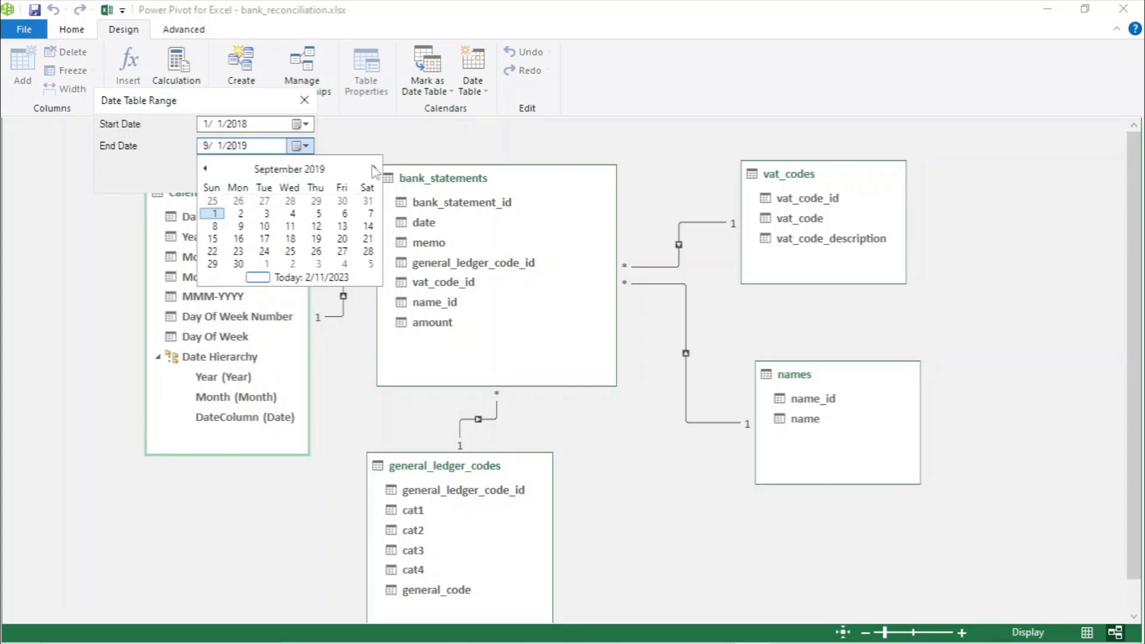
{"action": "left_click", "coordinate": [374, 169]}
{"action": "left_click", "coordinate": [374, 169]}
{"action": "left_click", "coordinate": [374, 169]}
{"action": "left_click", "coordinate": [374, 169]}
{"action": "left_click", "coordinate": [374, 168]}
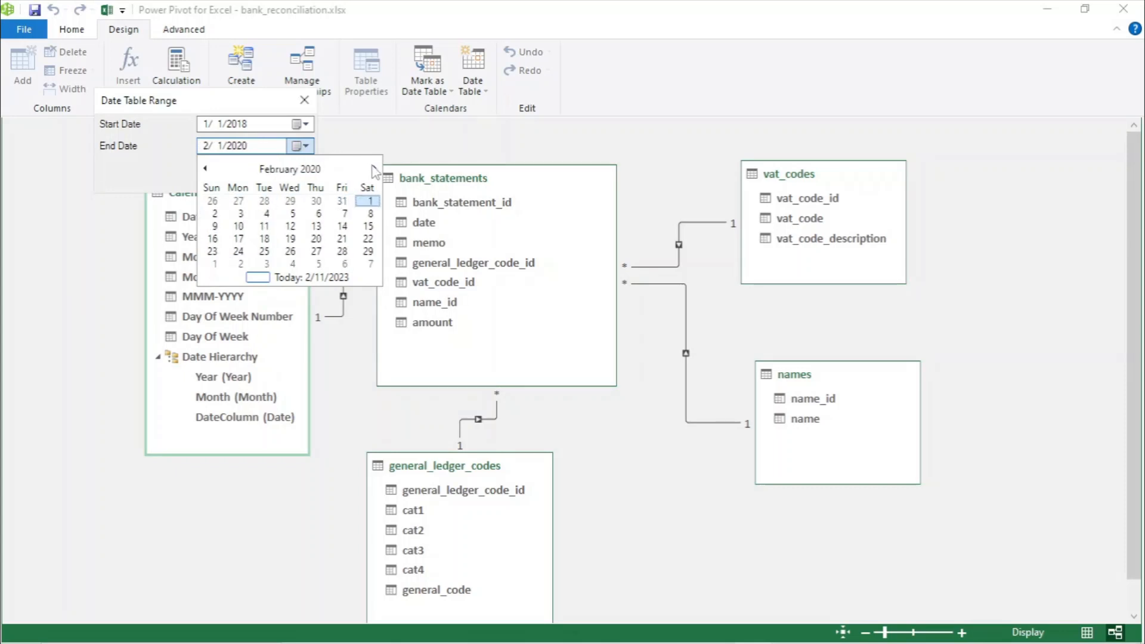
{"action": "left_click", "coordinate": [316, 251]}
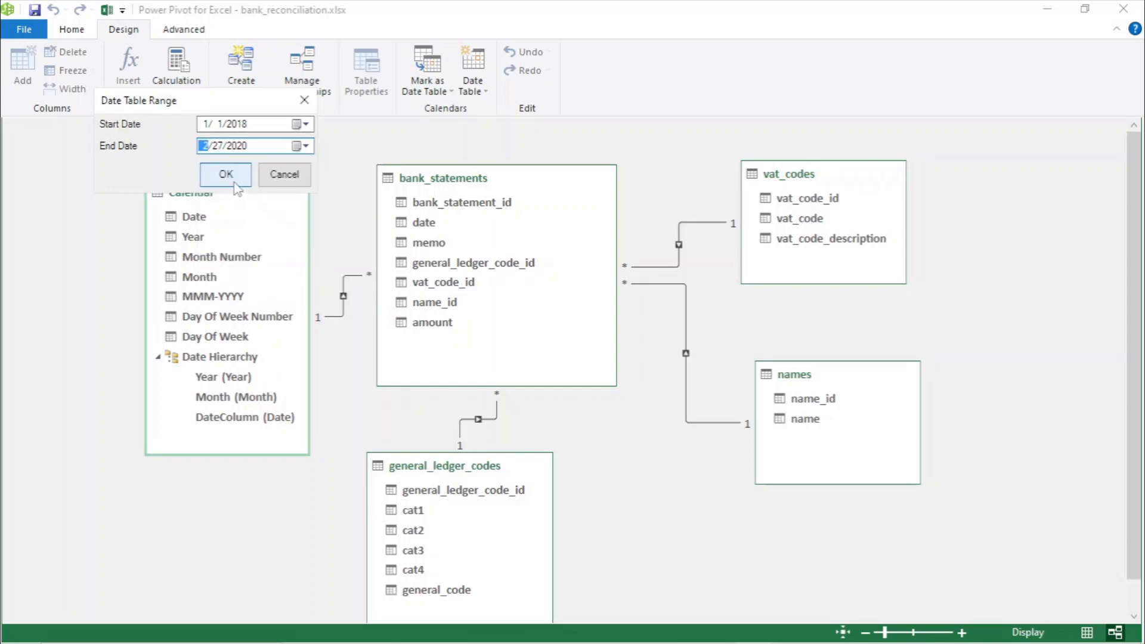
{"action": "left_click", "coordinate": [227, 174]}
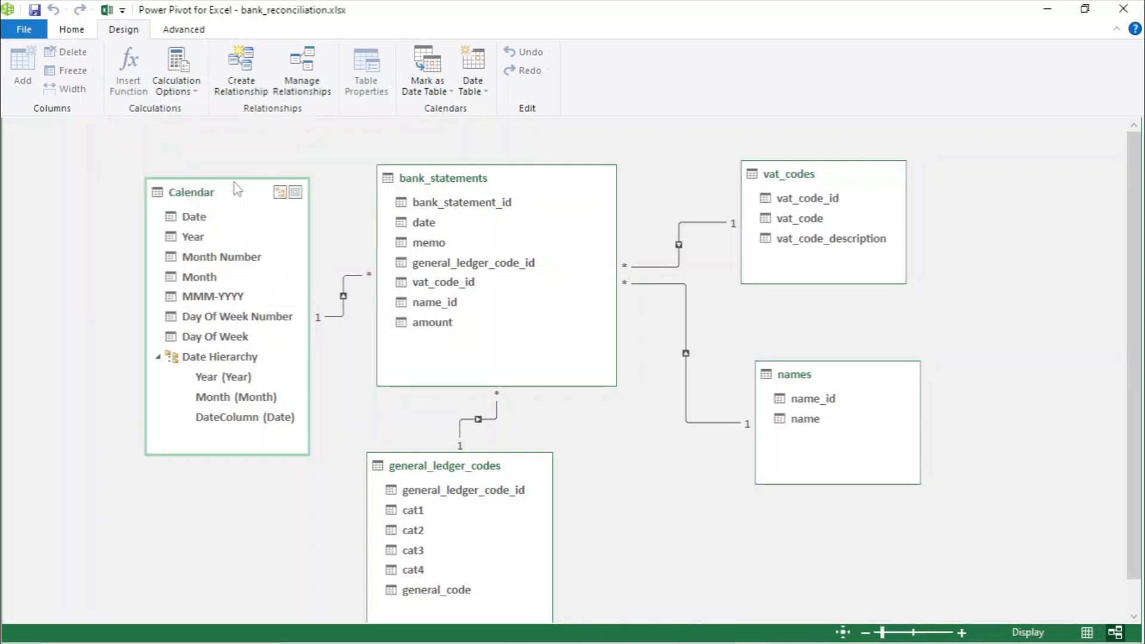
{"action": "left_click", "coordinate": [1126, 9]}
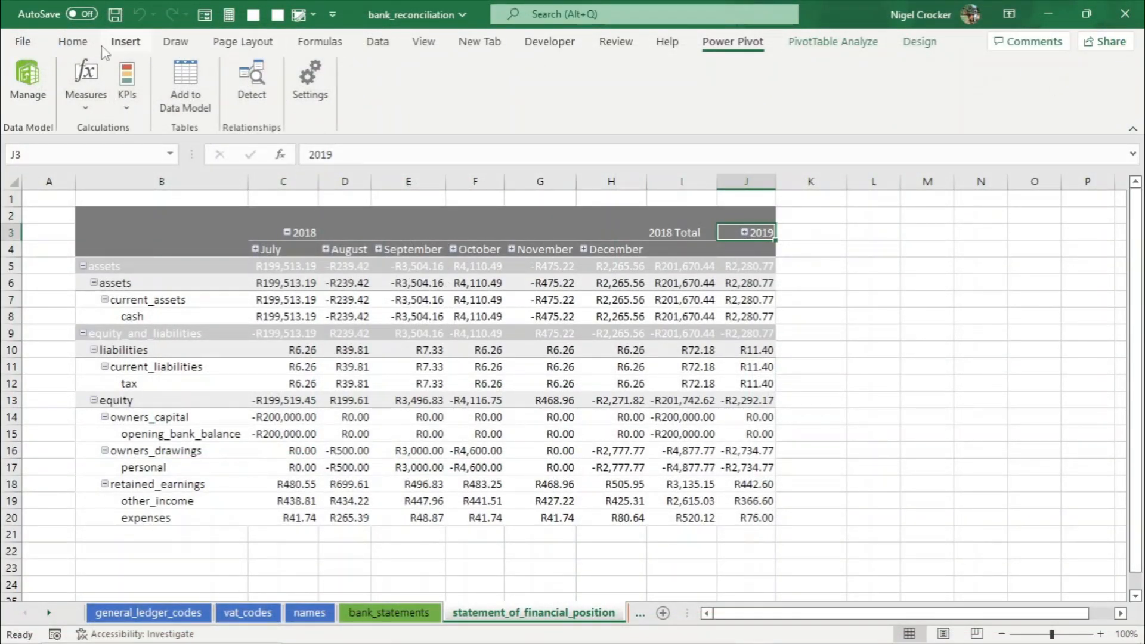
- Refresh all workbook connections and expand the 2019 column group in the pivot table
{"action": "left_click", "coordinate": [73, 42]}
{"action": "left_click", "coordinate": [377, 42]}
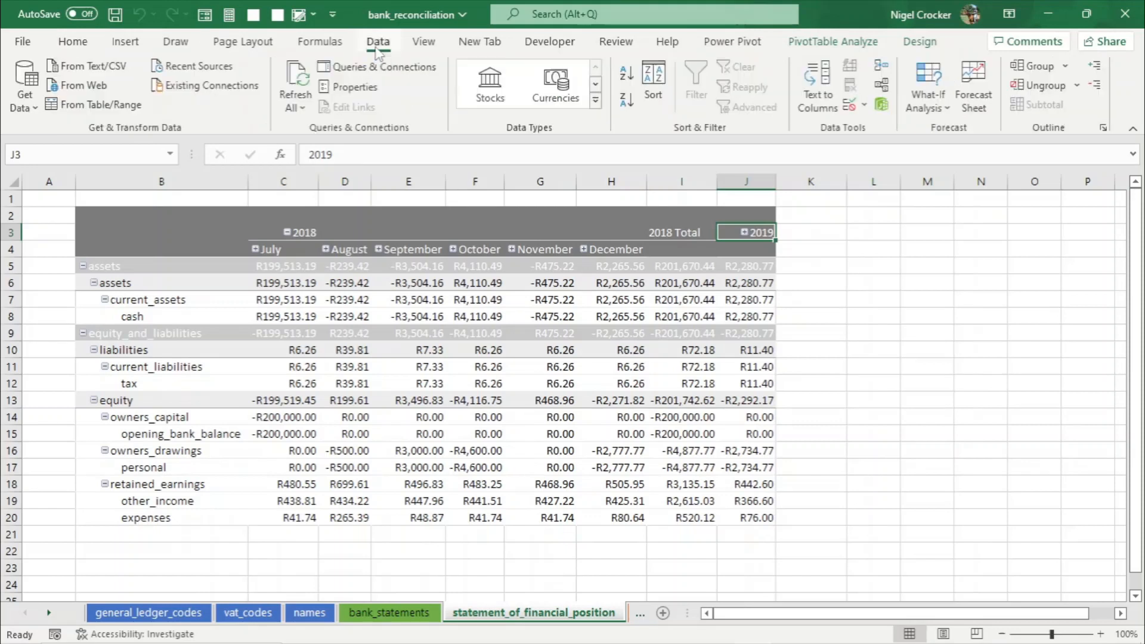
{"action": "left_click", "coordinate": [297, 106]}
{"action": "left_click", "coordinate": [319, 122]}
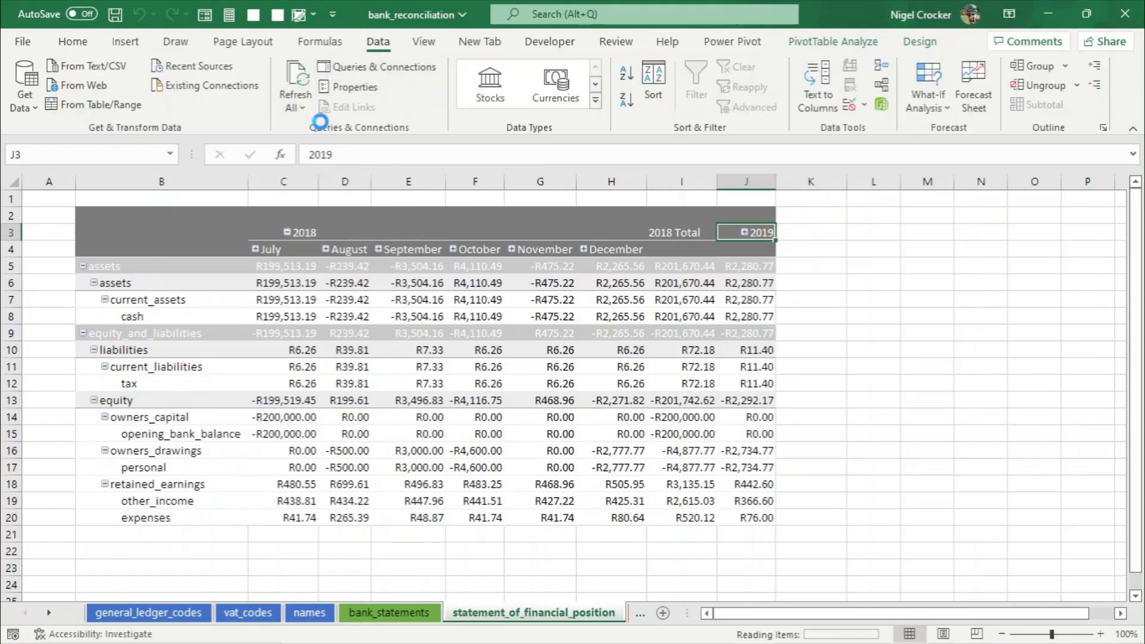
{"action": "left_click", "coordinate": [745, 233]}
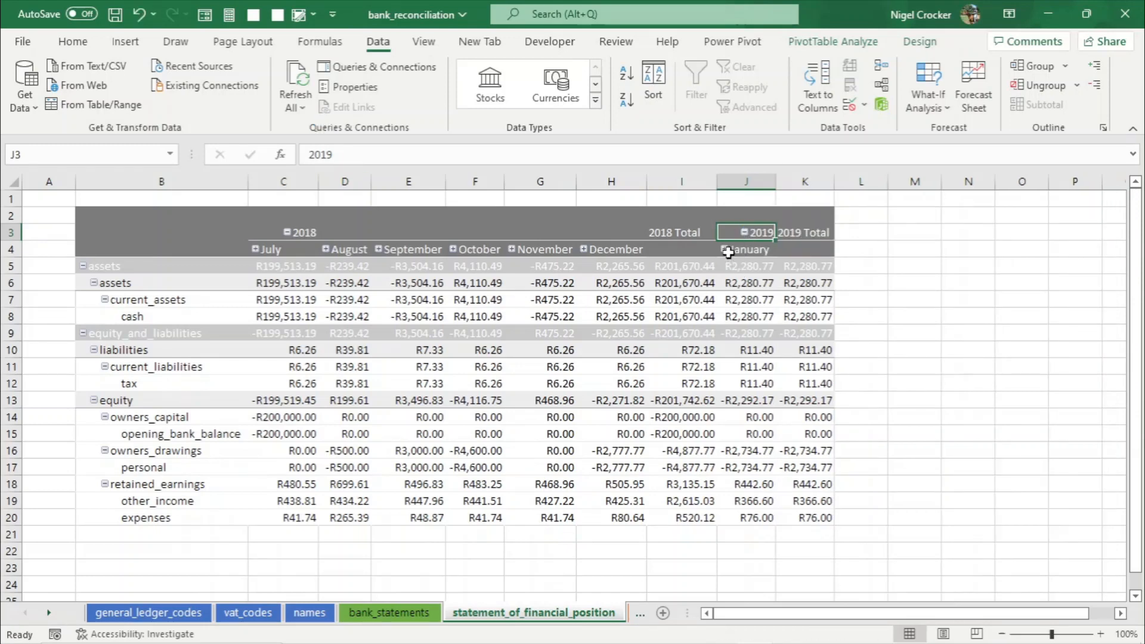
- Expand the month columns to show individual transaction dates, then collapse the entire month field again
{"action": "left_click", "coordinate": [726, 250]}
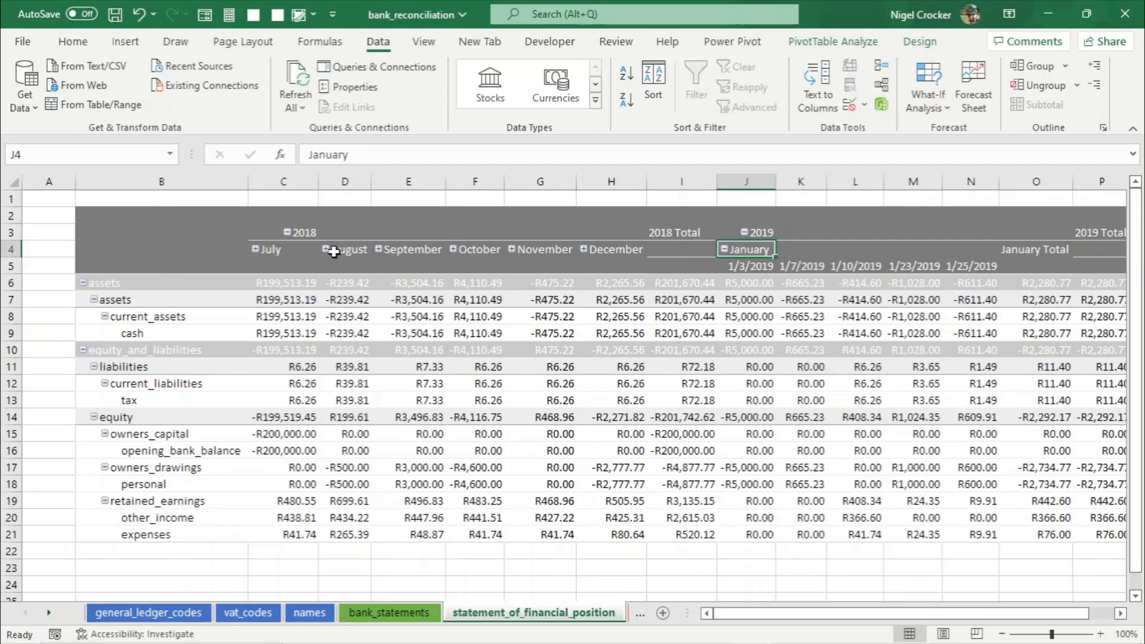
{"action": "left_click", "coordinate": [337, 252]}
{"action": "left_click", "coordinate": [919, 41]}
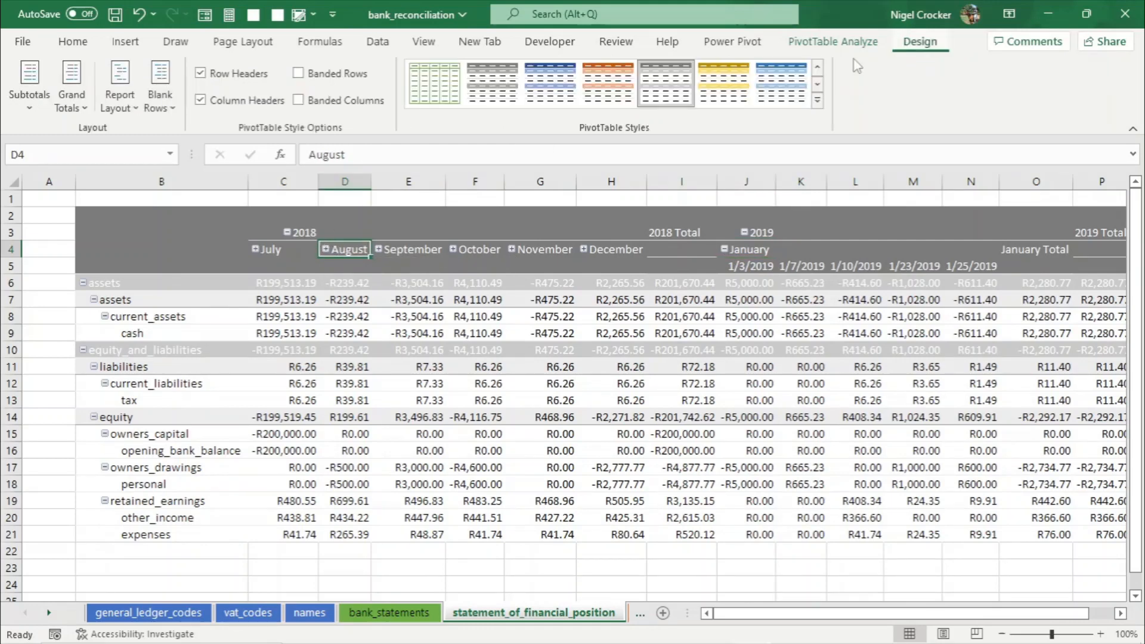
{"action": "left_click", "coordinate": [865, 43]}
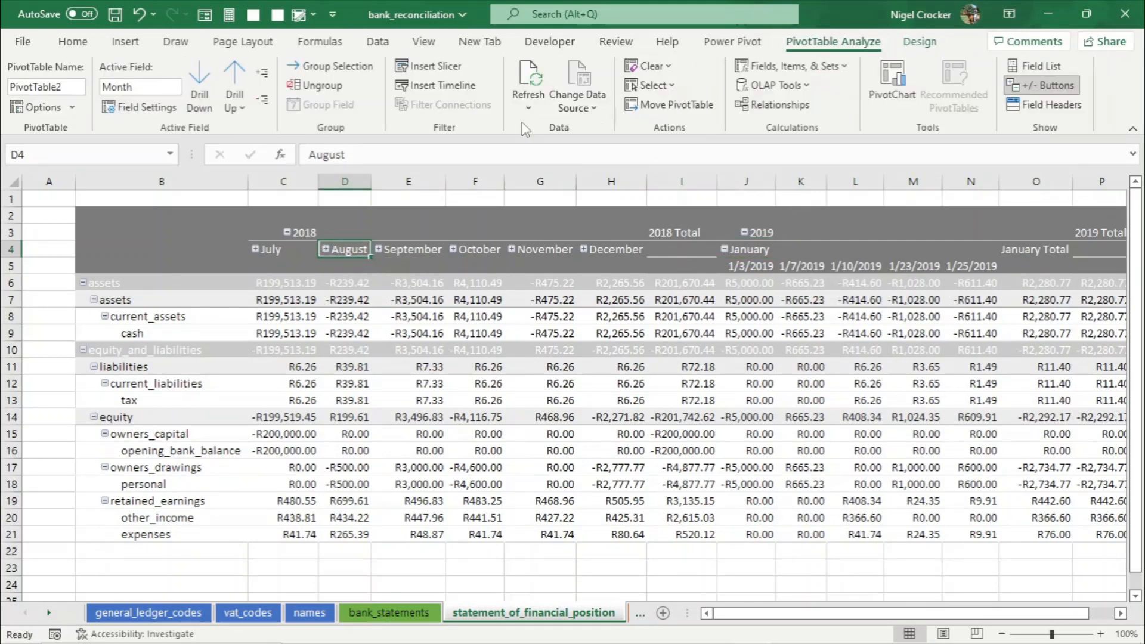
{"action": "left_click", "coordinate": [263, 72]}
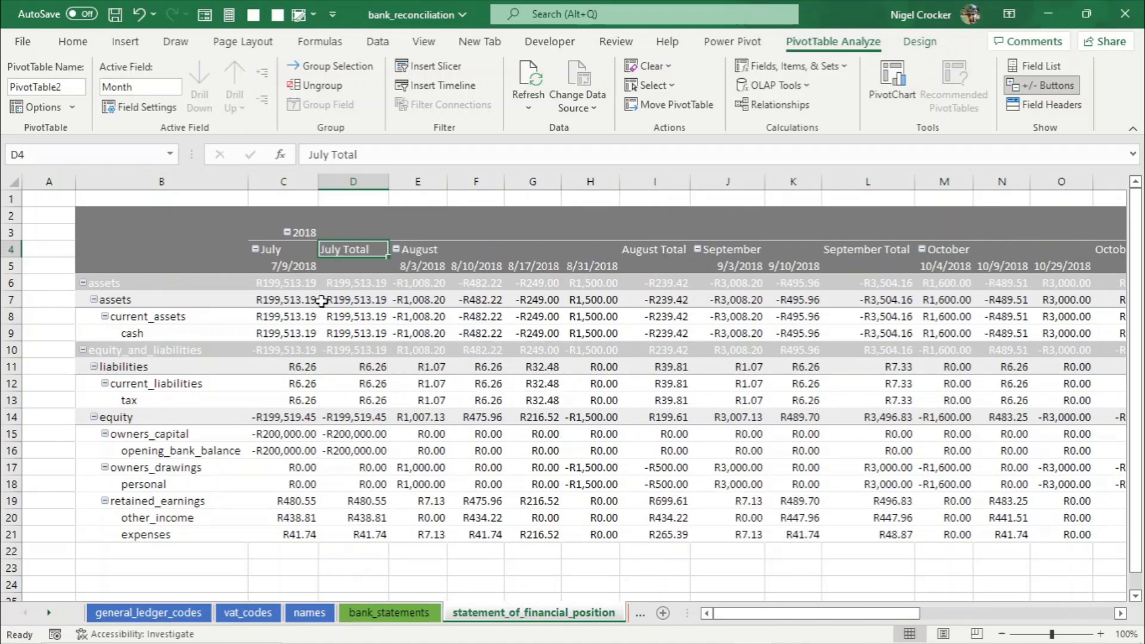
{"action": "left_click", "coordinate": [273, 251]}
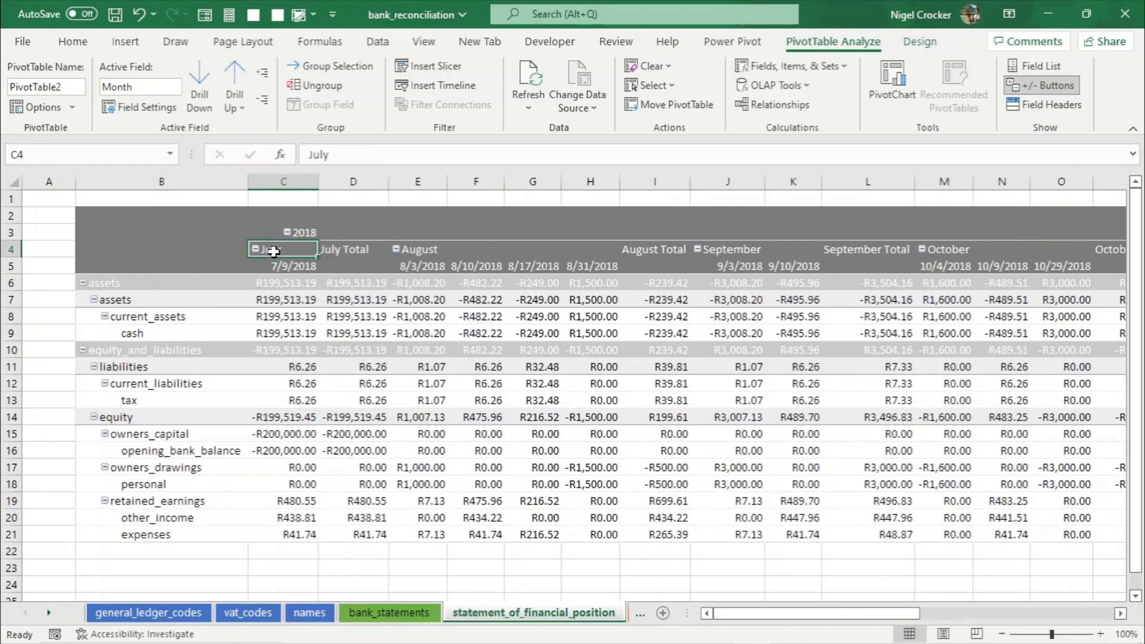
{"action": "left_click", "coordinate": [263, 100]}
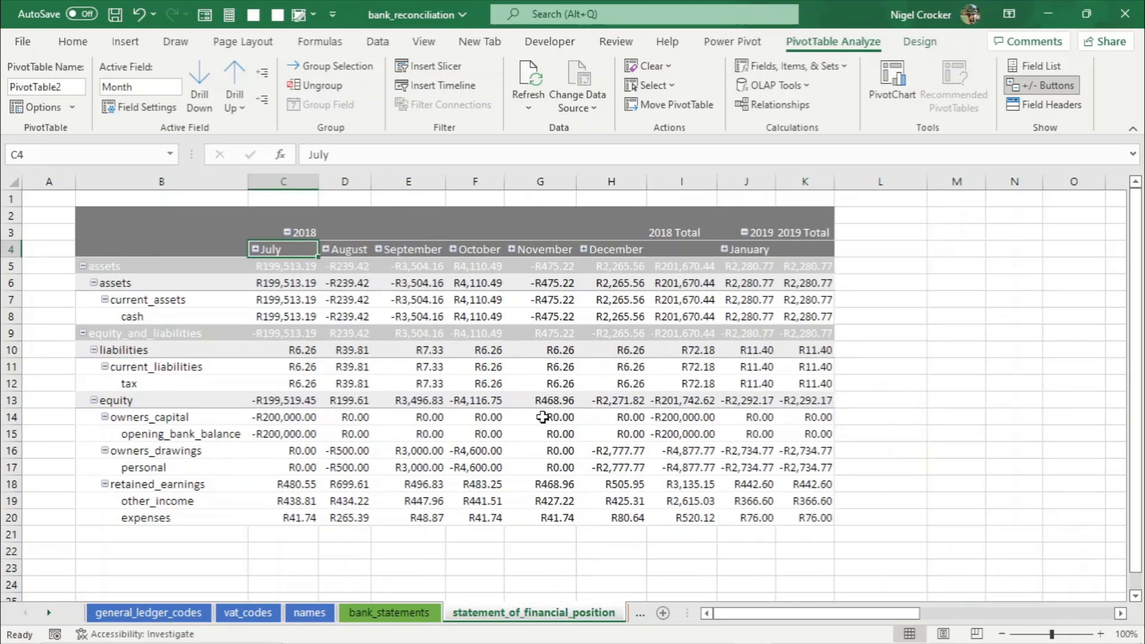
- Select cells in the pivot table to inspect the owners capital, assets and equity figures
{"action": "left_click", "coordinate": [543, 417]}
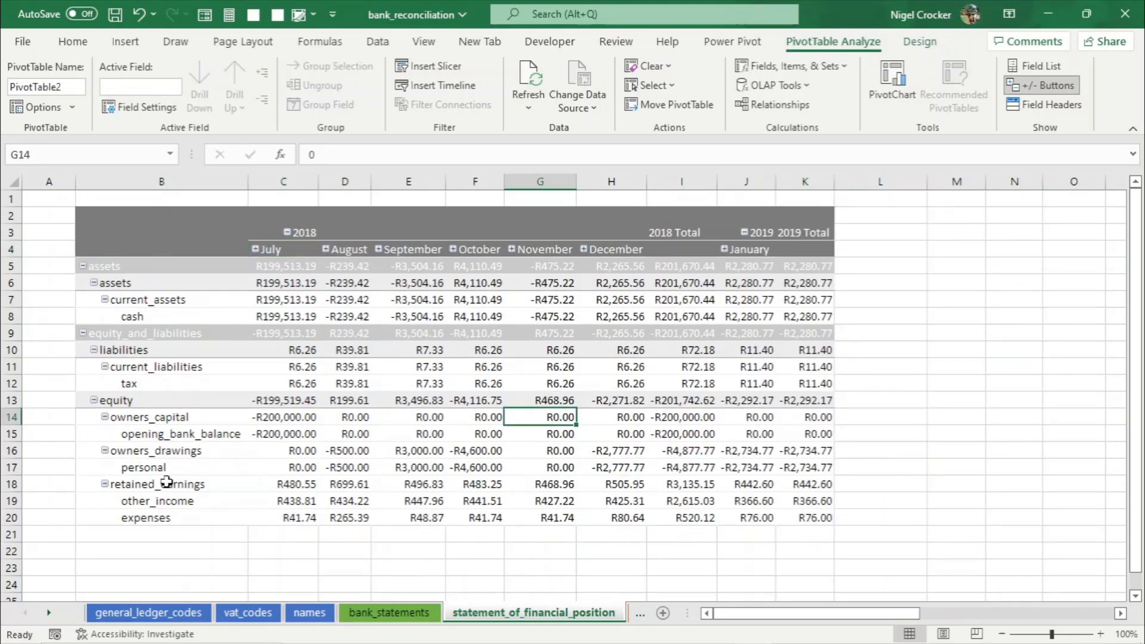
{"action": "left_click", "coordinate": [302, 269]}
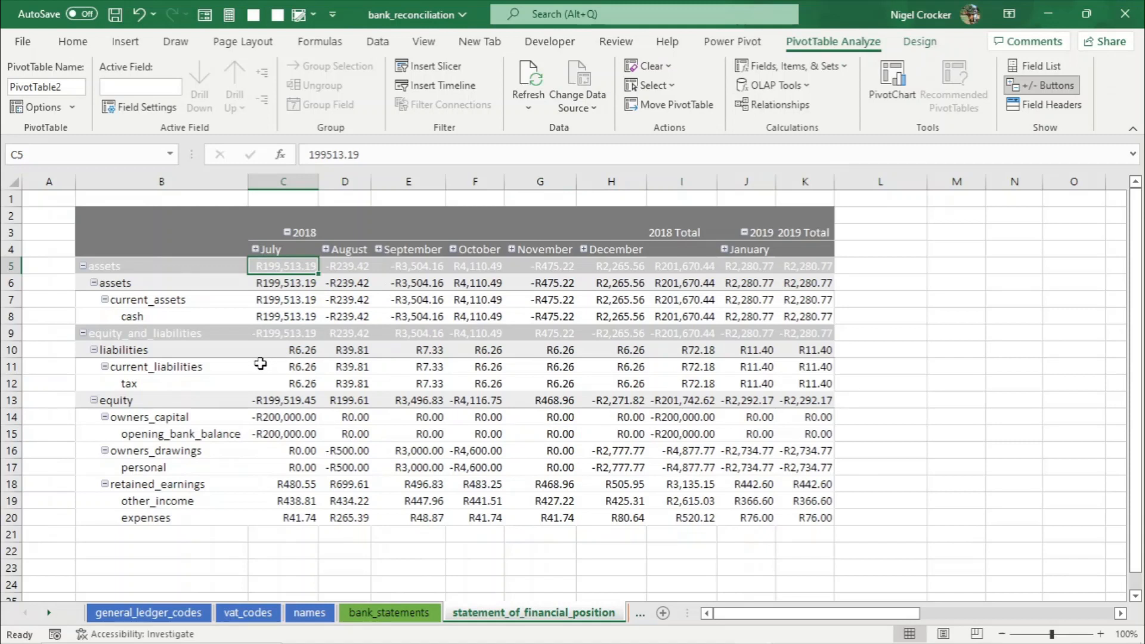
{"action": "left_click", "coordinate": [270, 335]}
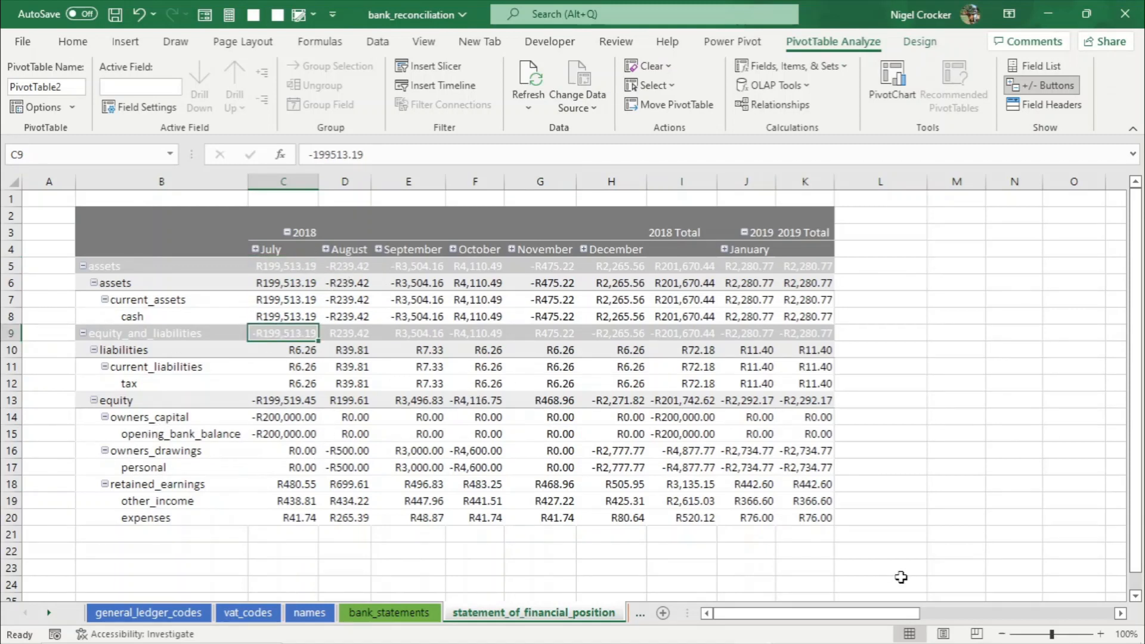
- Open the Power Pivot data model, view the table relationships in diagram view, and close the model window
{"action": "mouse_move", "coordinate": [470, 507]}
{"action": "left_click", "coordinate": [319, 614]}
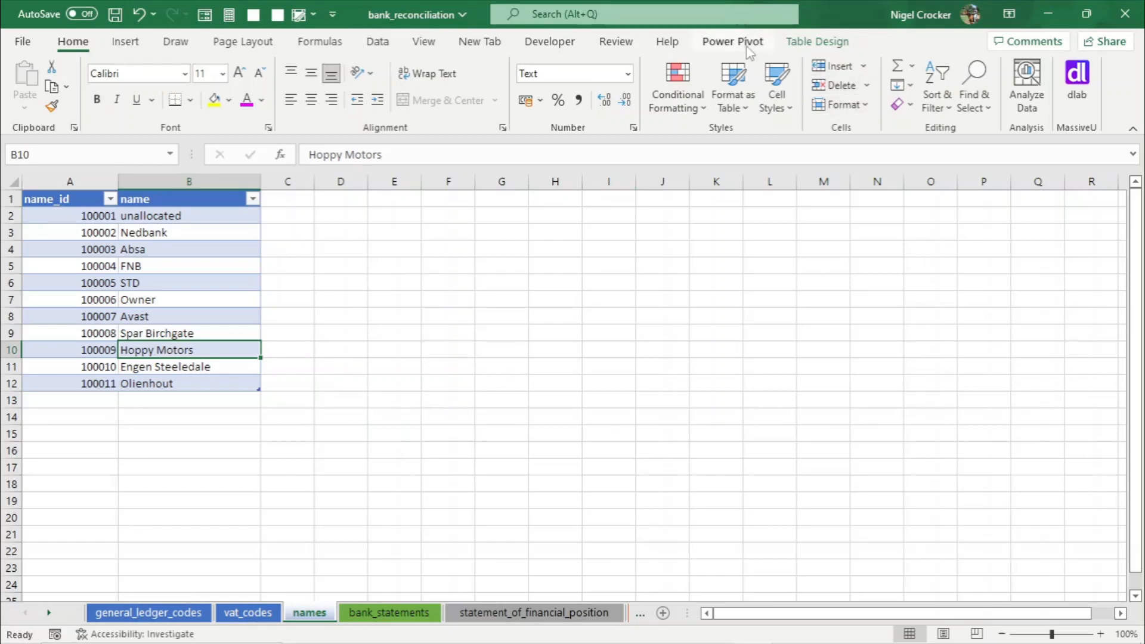
{"action": "left_click", "coordinate": [809, 45]}
{"action": "left_click", "coordinate": [746, 46]}
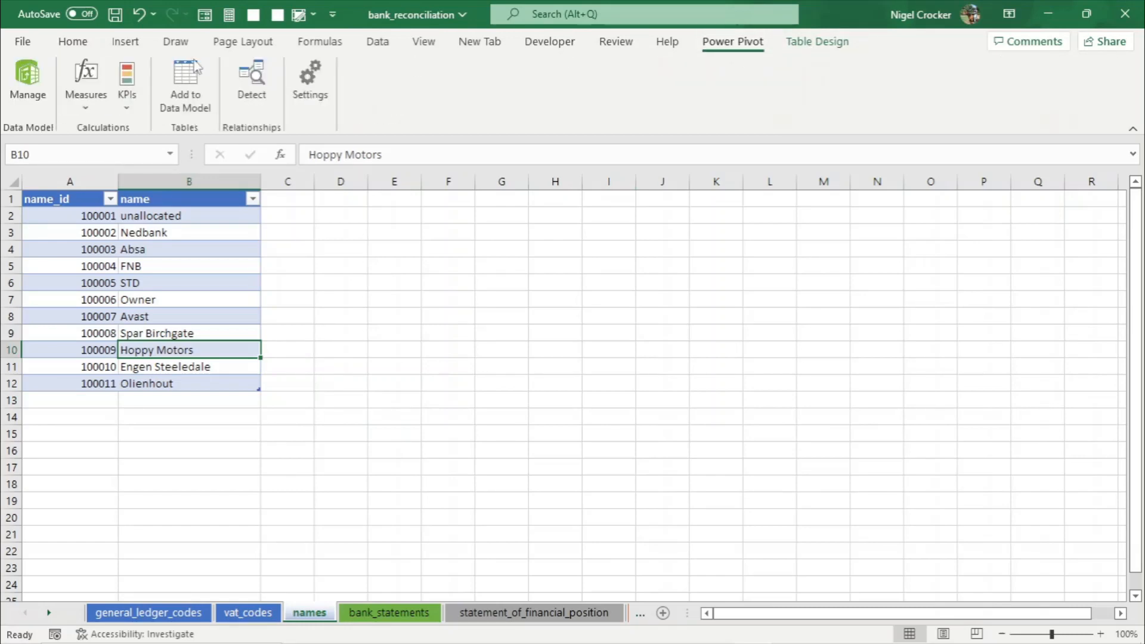
{"action": "left_click", "coordinate": [30, 74]}
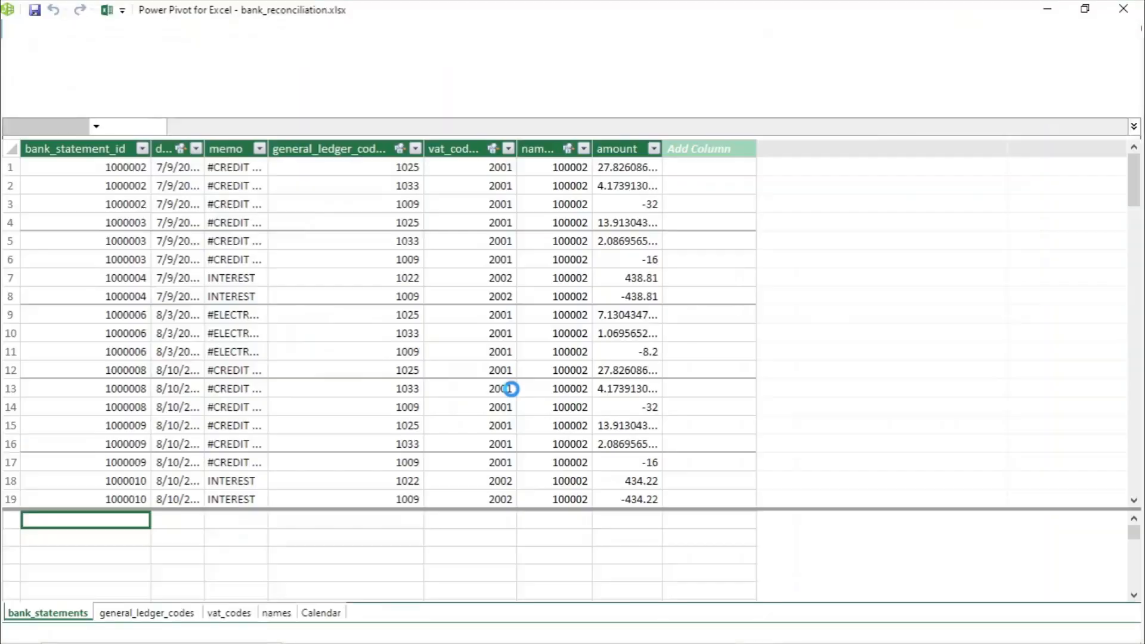
{"action": "left_click", "coordinate": [902, 71]}
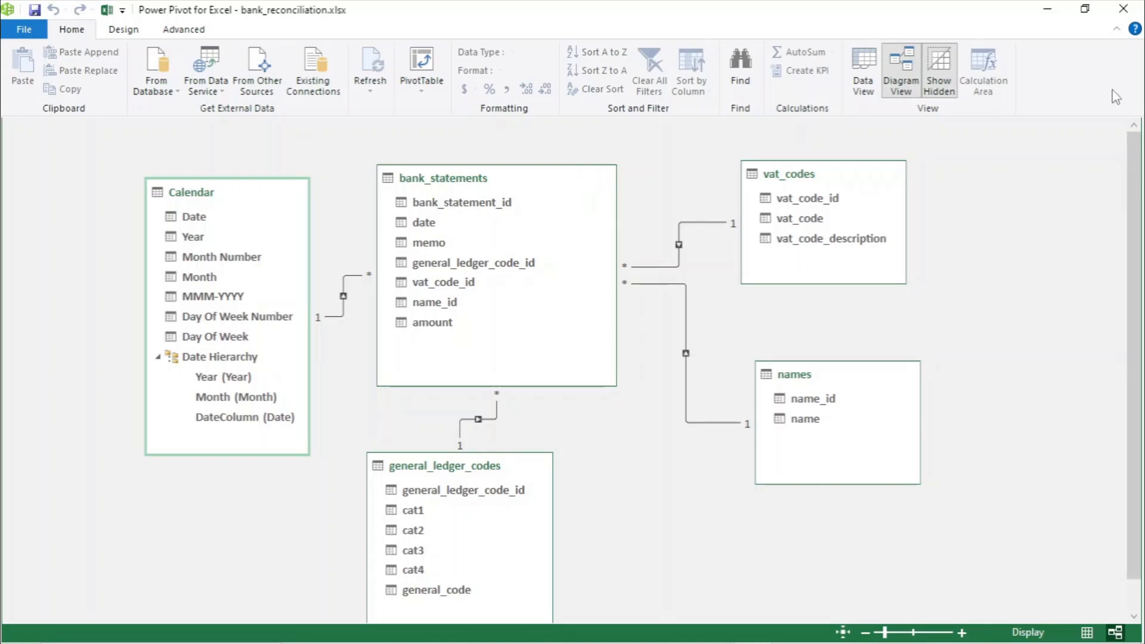
{"action": "left_click", "coordinate": [1125, 9]}
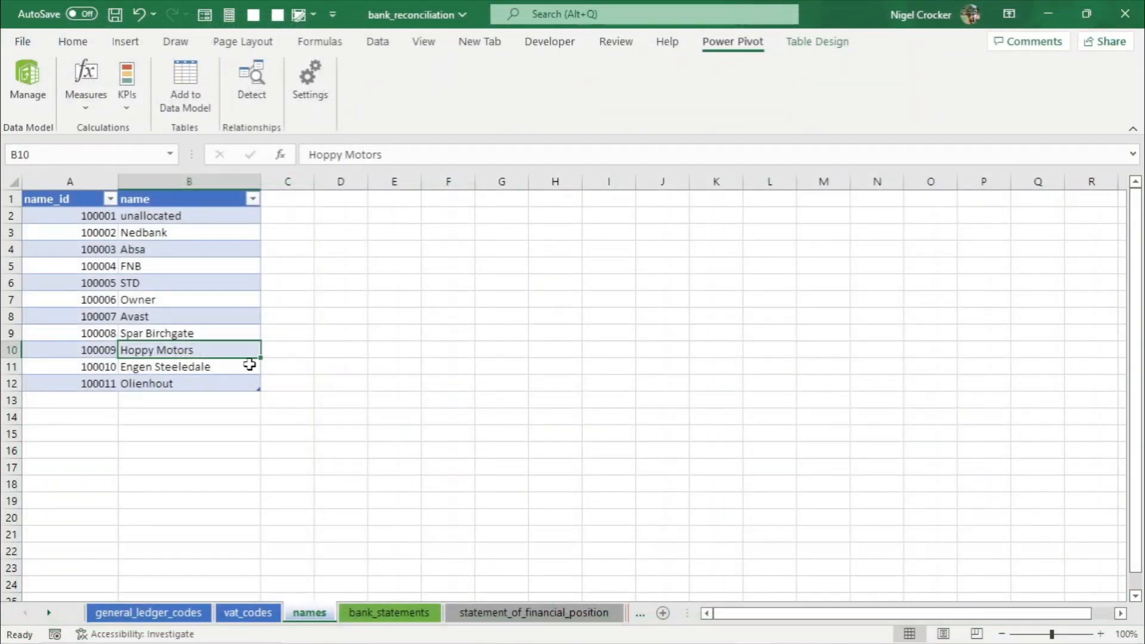
- Compare the bank_statements table with the owners drawings values in the statement_of_financial_position pivot
{"action": "left_click", "coordinate": [419, 615]}
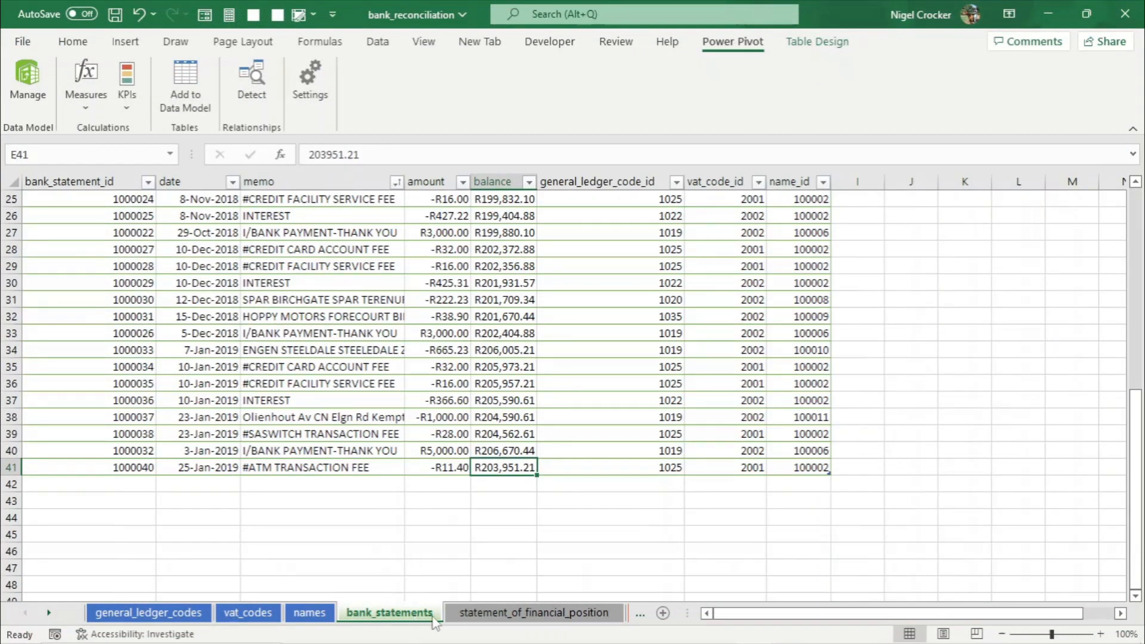
{"action": "left_click", "coordinate": [497, 618]}
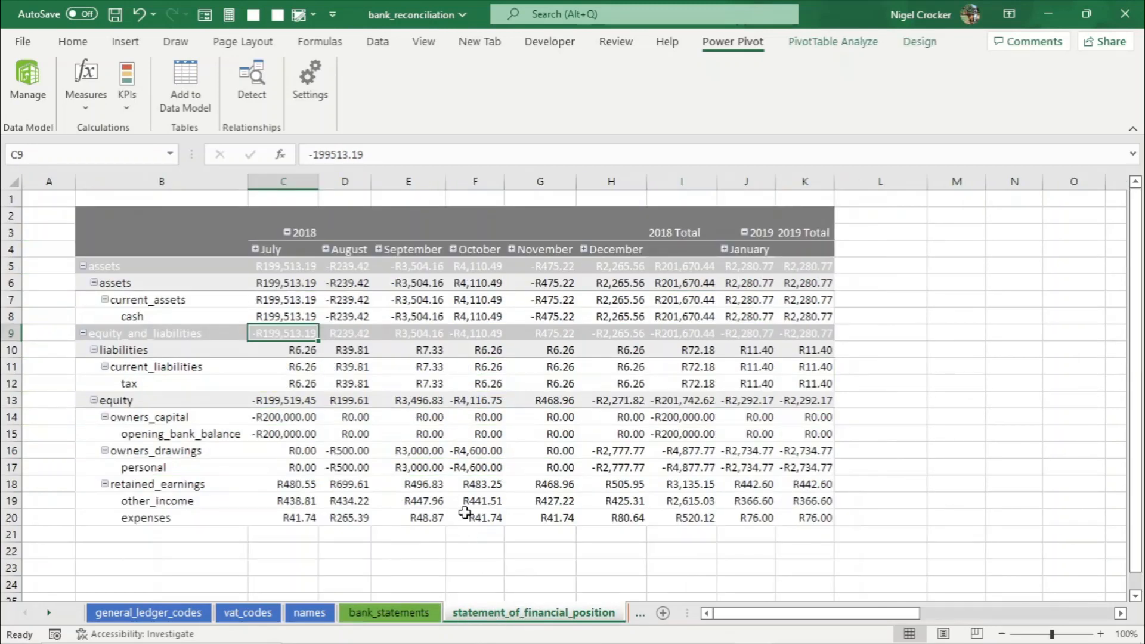
{"action": "left_click", "coordinate": [452, 470]}
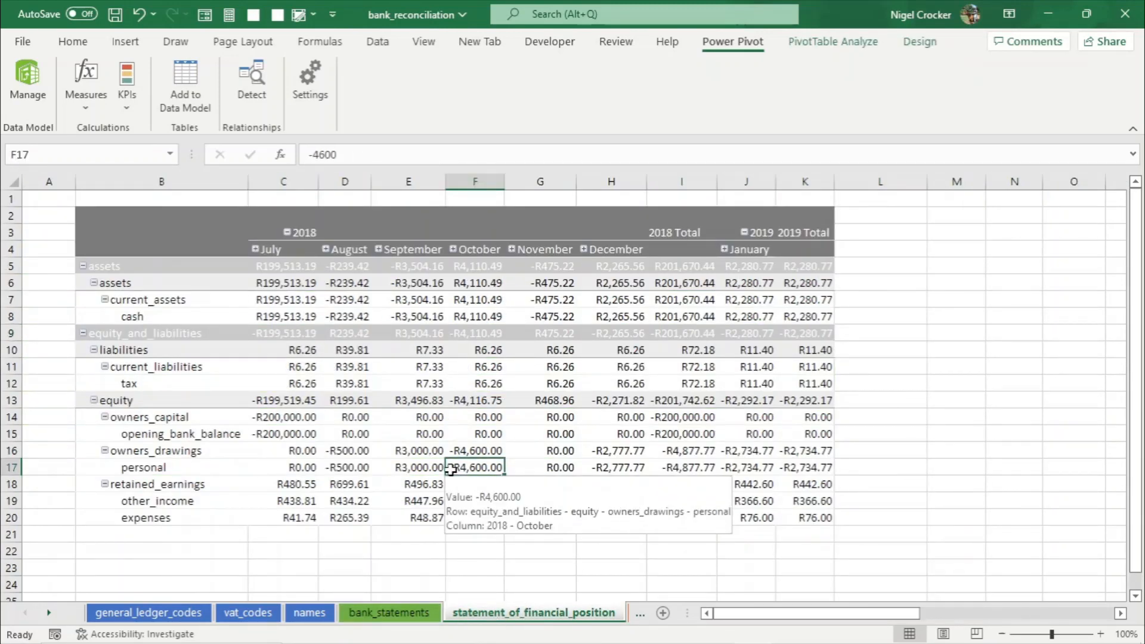
{"action": "mouse_move", "coordinate": [369, 455]}
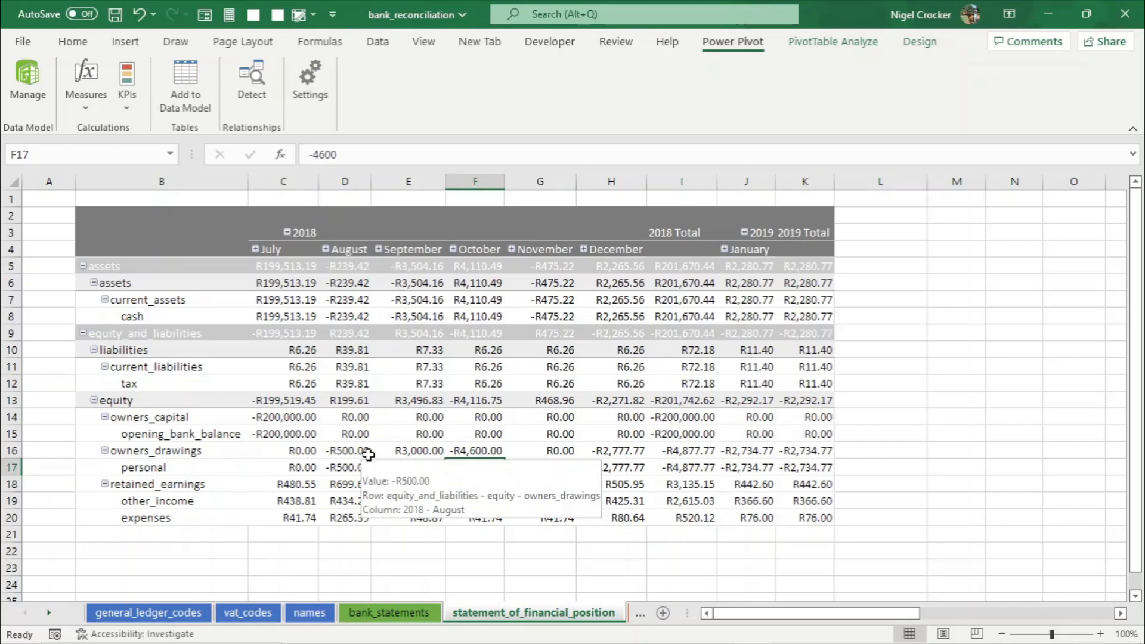
{"action": "mouse_move", "coordinate": [438, 370]}
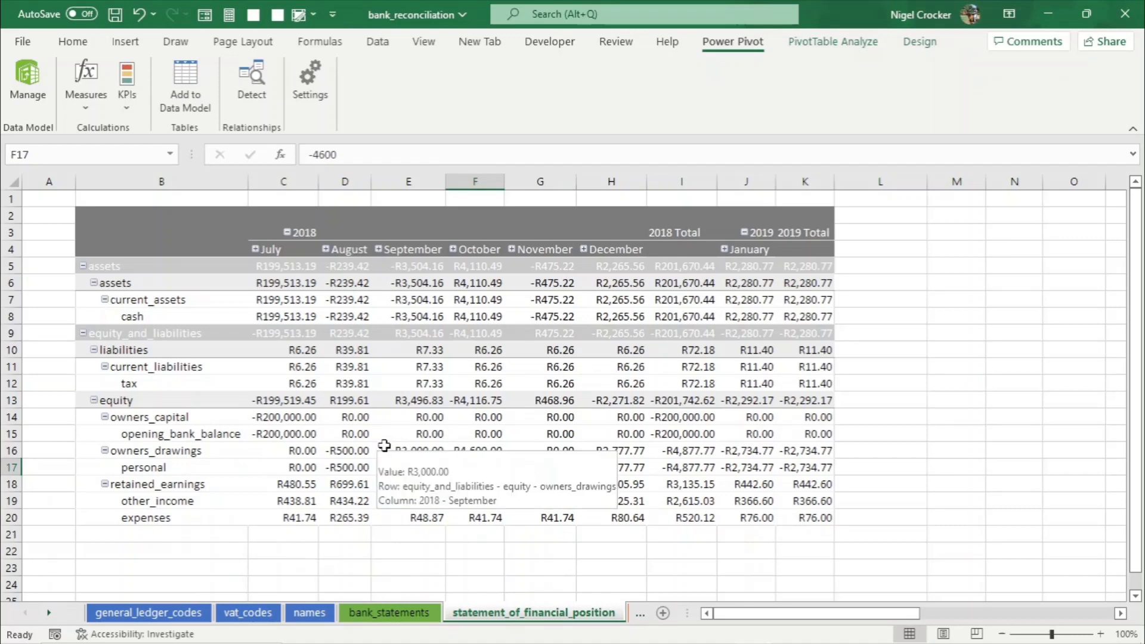
{"action": "left_click", "coordinate": [391, 613]}
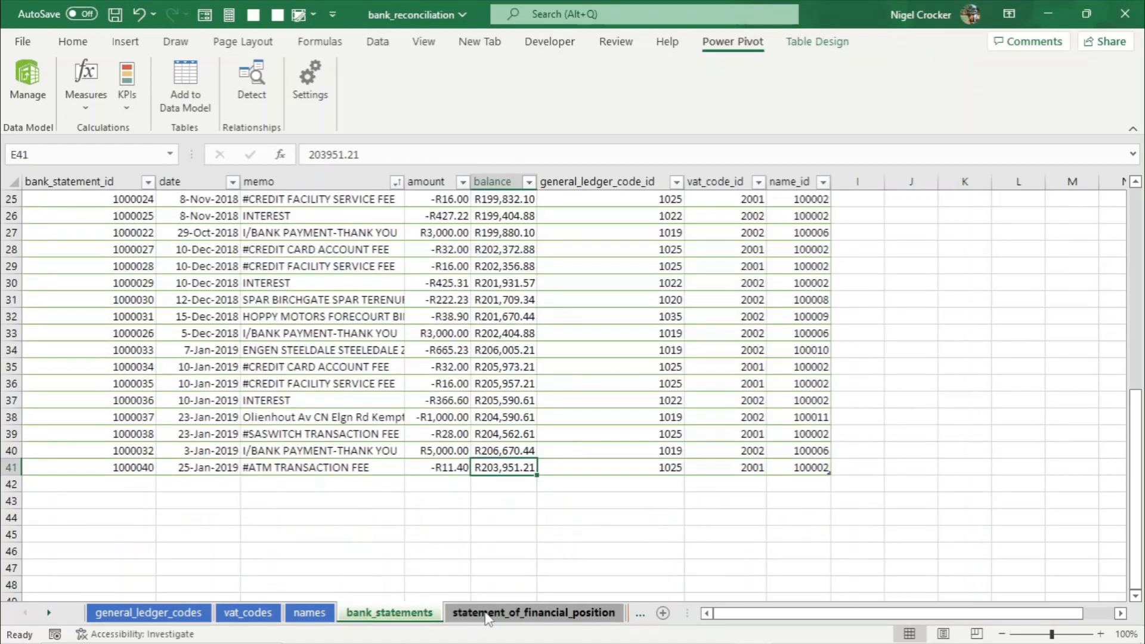
- Scroll to the top of the bank_statements table and review the transaction rows
{"action": "scroll", "coordinate": [345, 497], "scroll_direction": "down", "scroll_amount": 7}
{"action": "scroll", "coordinate": [364, 507], "scroll_direction": "up", "scroll_amount": 15}
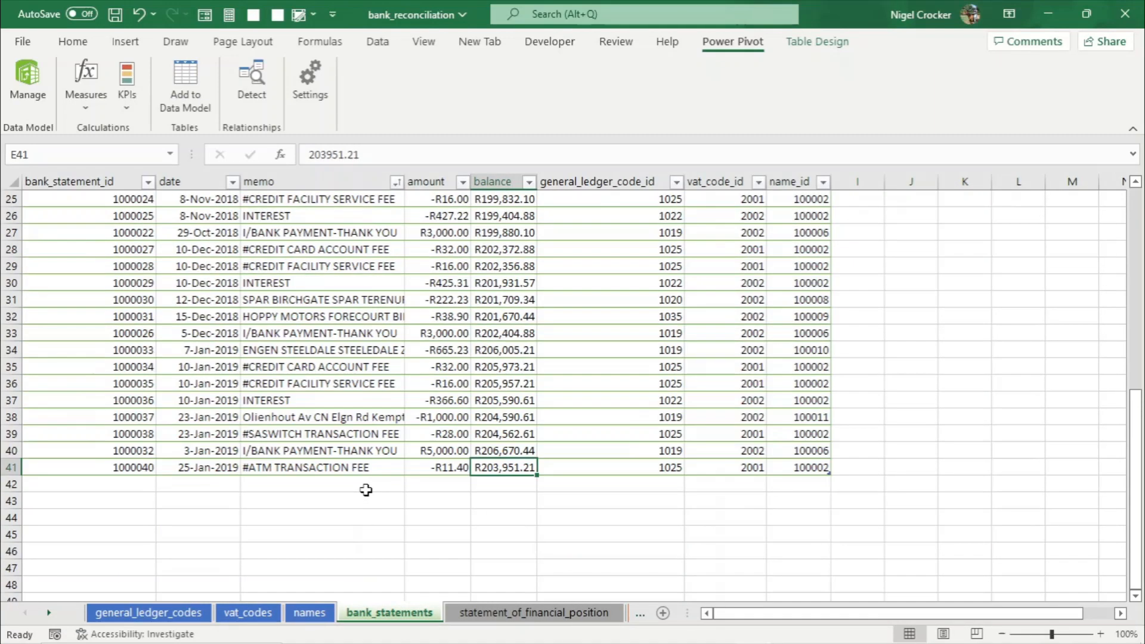
{"action": "left_click", "coordinate": [367, 436]}
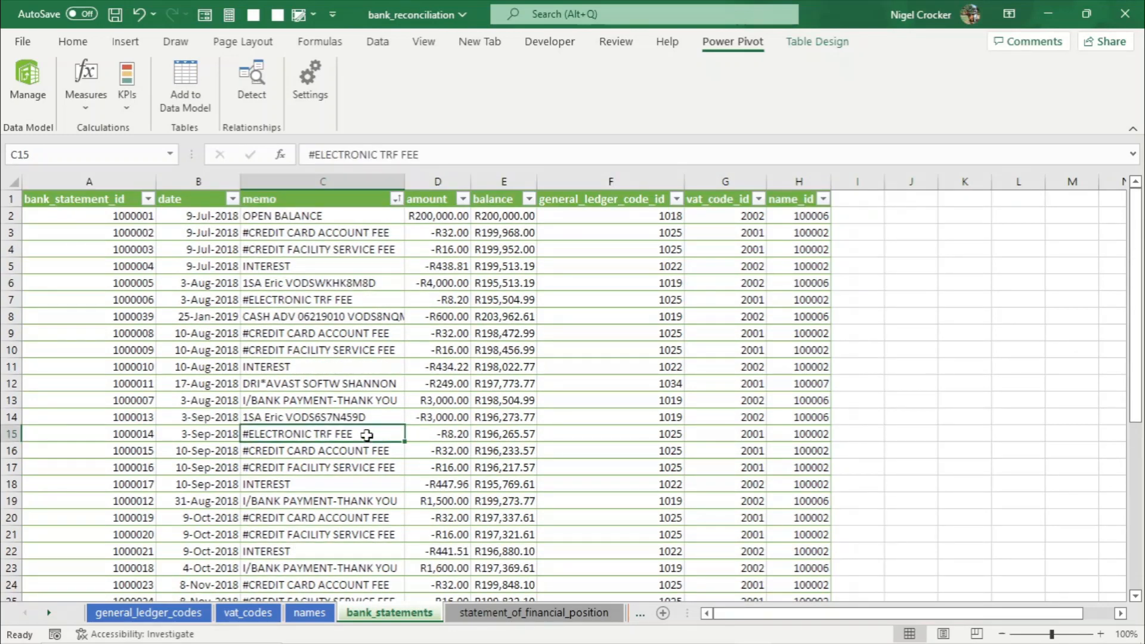
{"action": "left_click", "coordinate": [456, 441]}
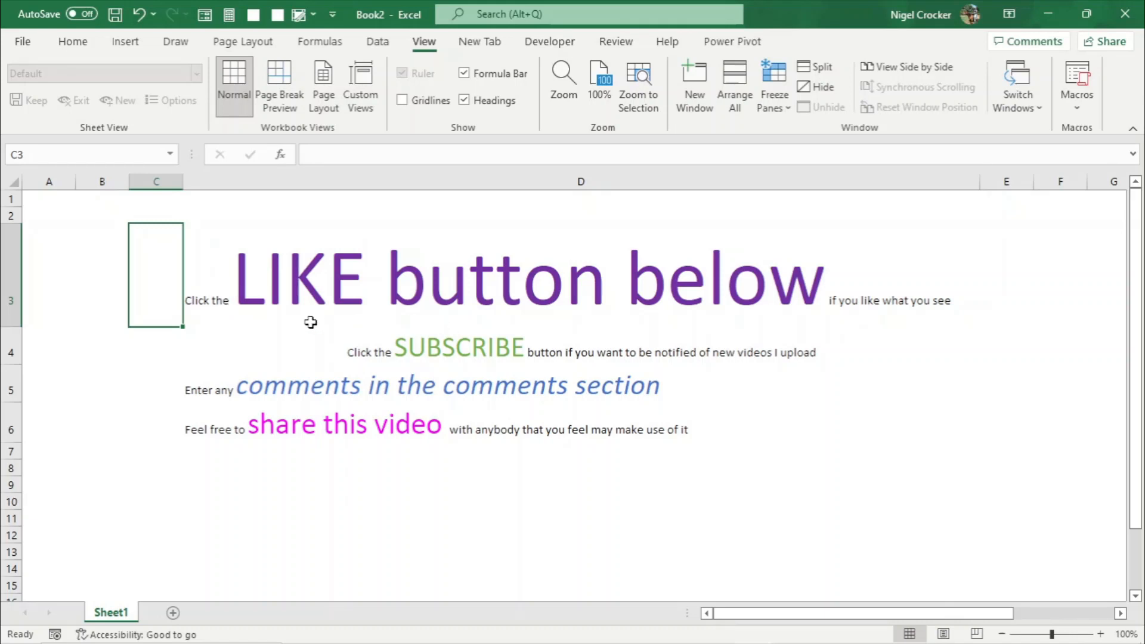
{"action": "left_click", "coordinate": [155, 343]}
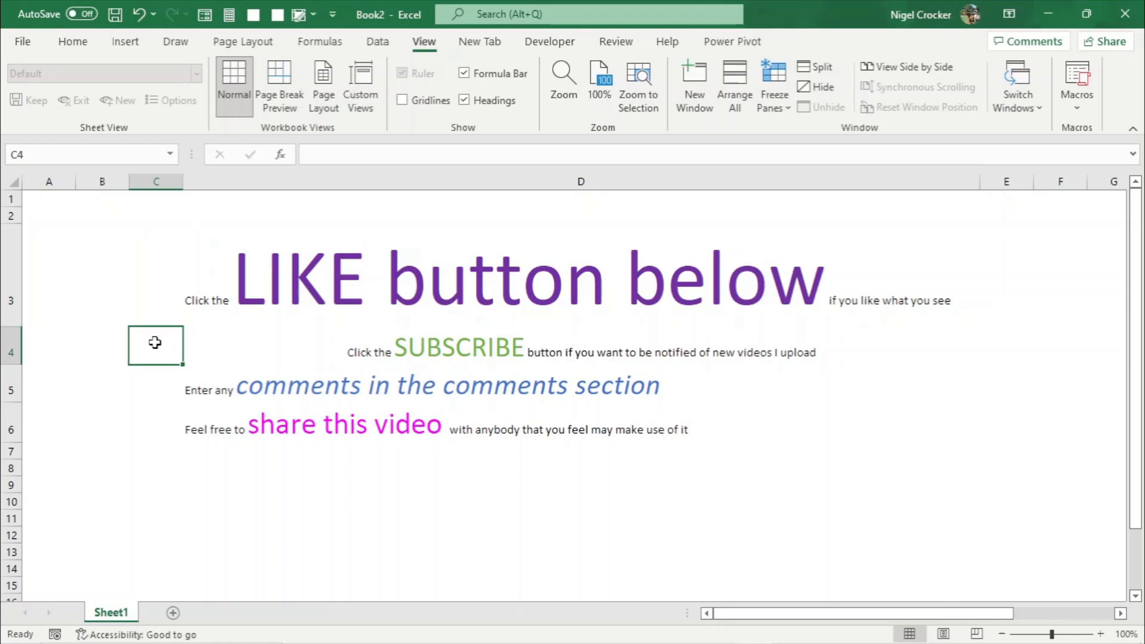
{"action": "left_click", "coordinate": [154, 381]}
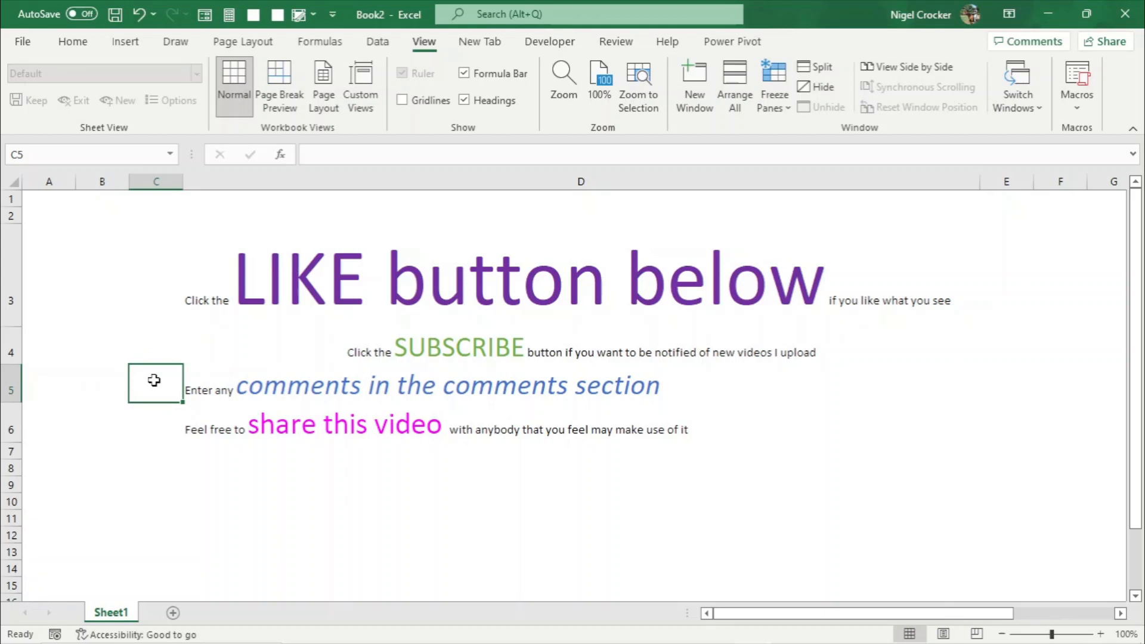
{"action": "left_click", "coordinate": [155, 419]}
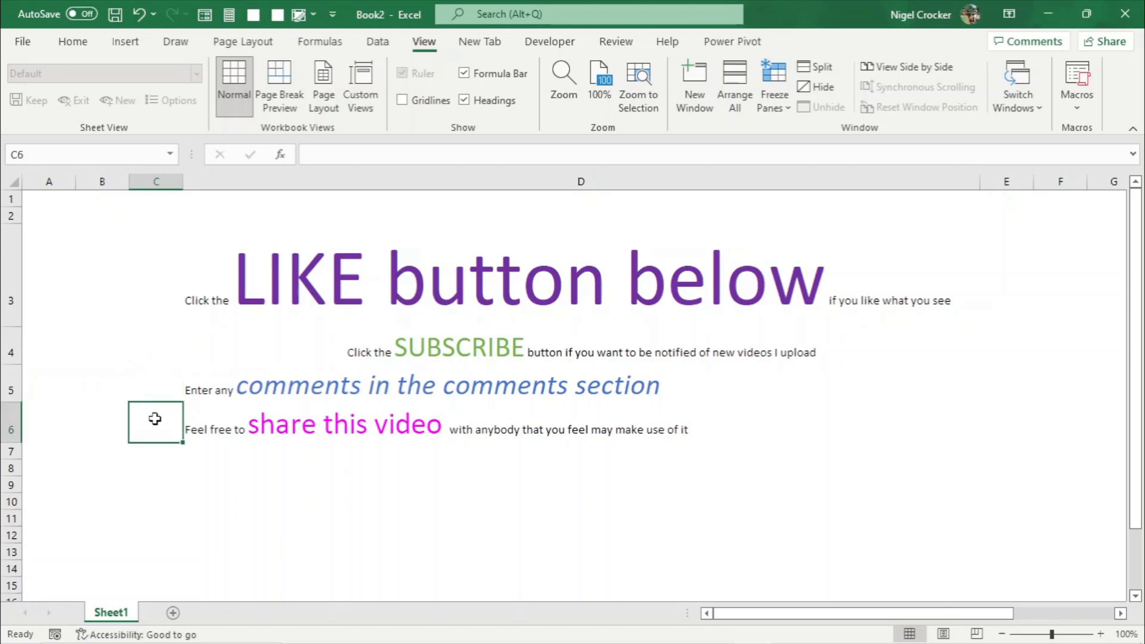